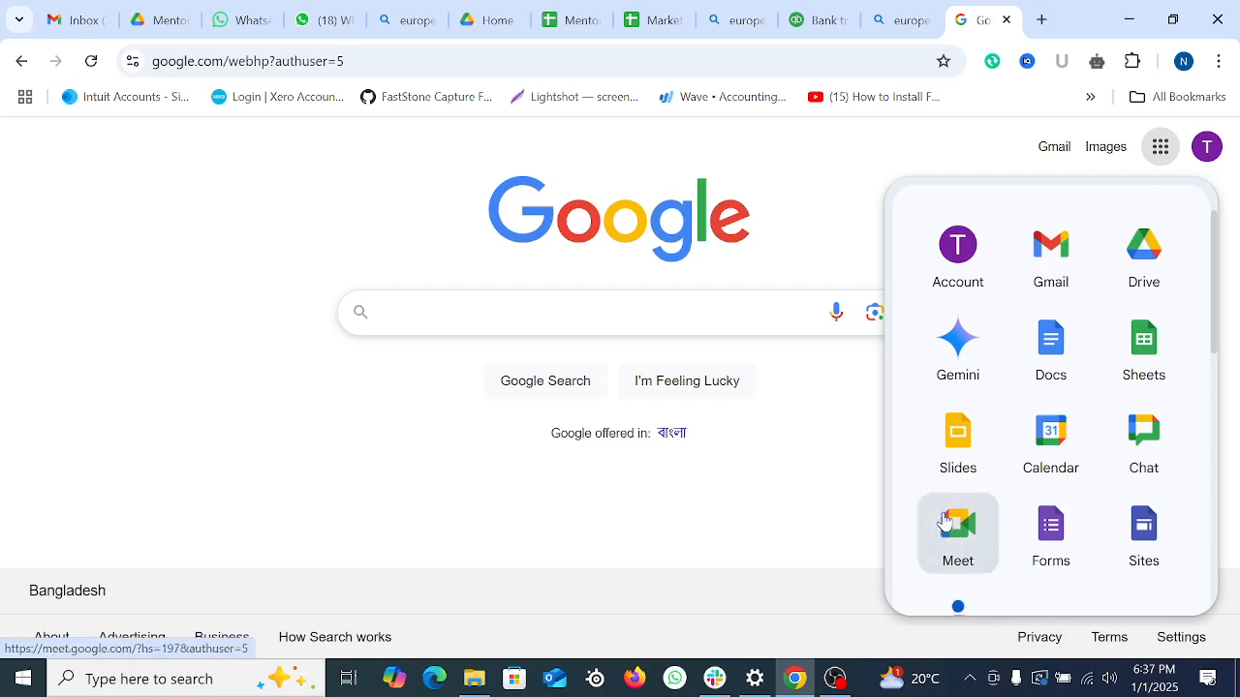
Step: Start an instant Google Meet meeting from the Google apps grid
left_click(956, 527)
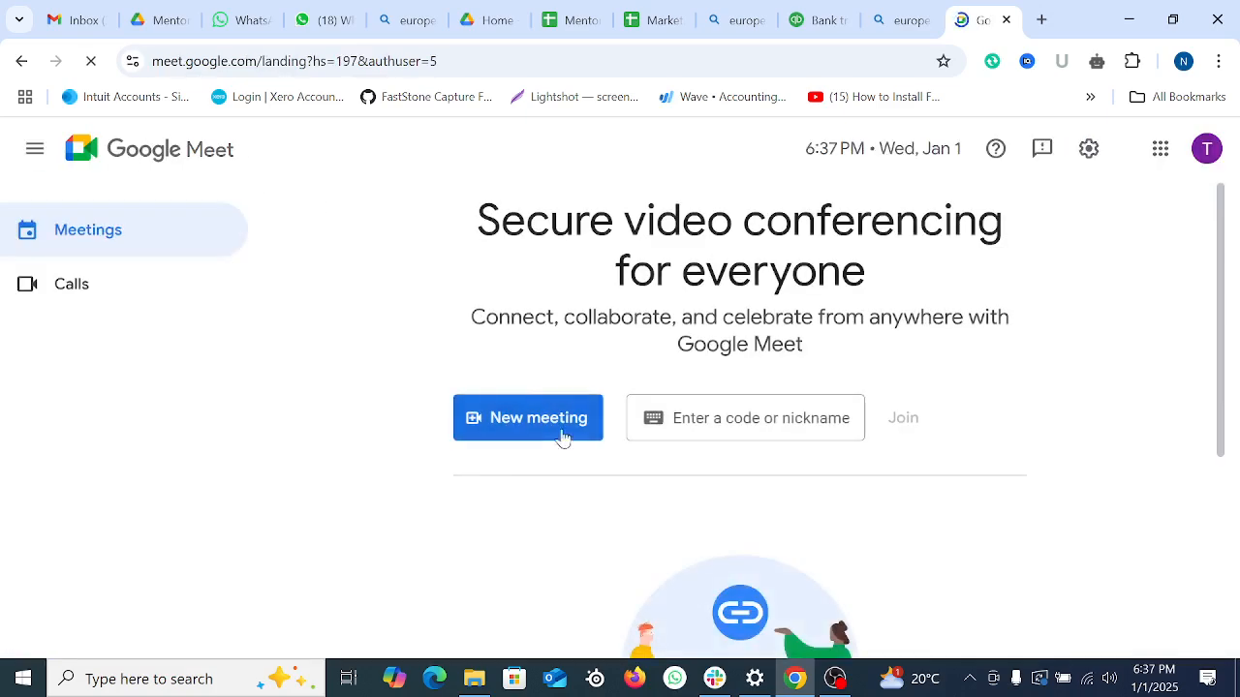
left_click(543, 426)
left_click(581, 456)
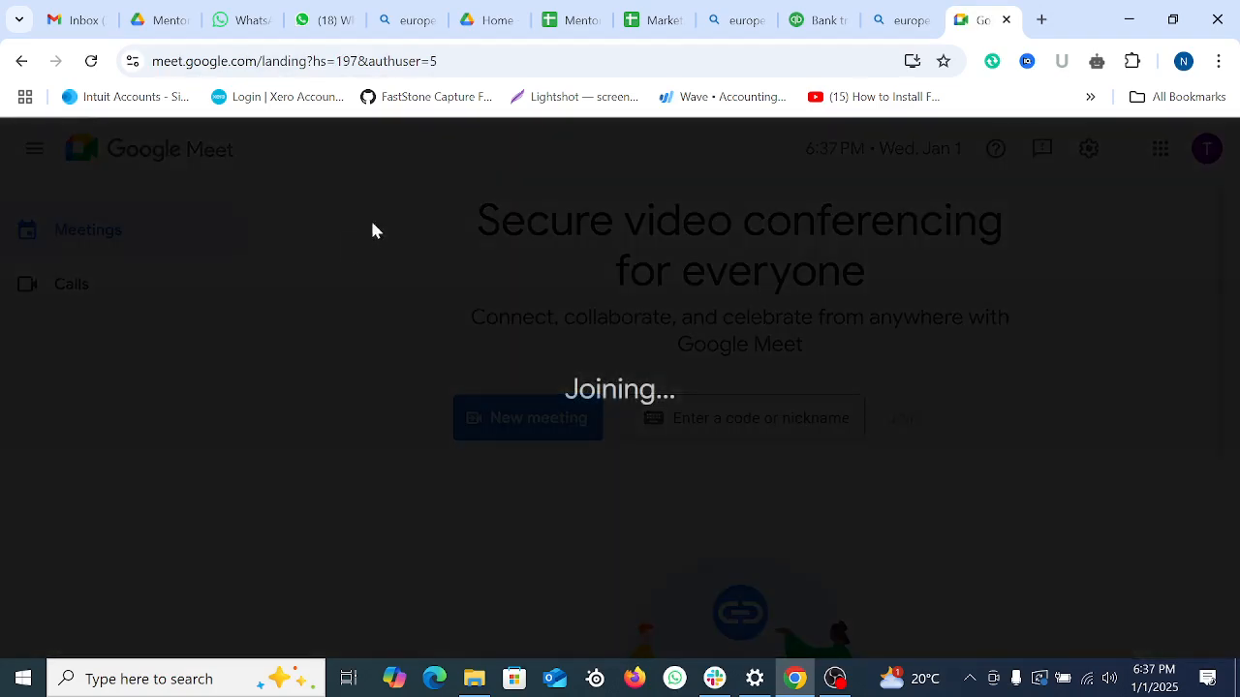
Step: Copy the meeting URL from the address bar and dismiss the meeting-ready card
left_click(261, 61)
right_click(261, 61)
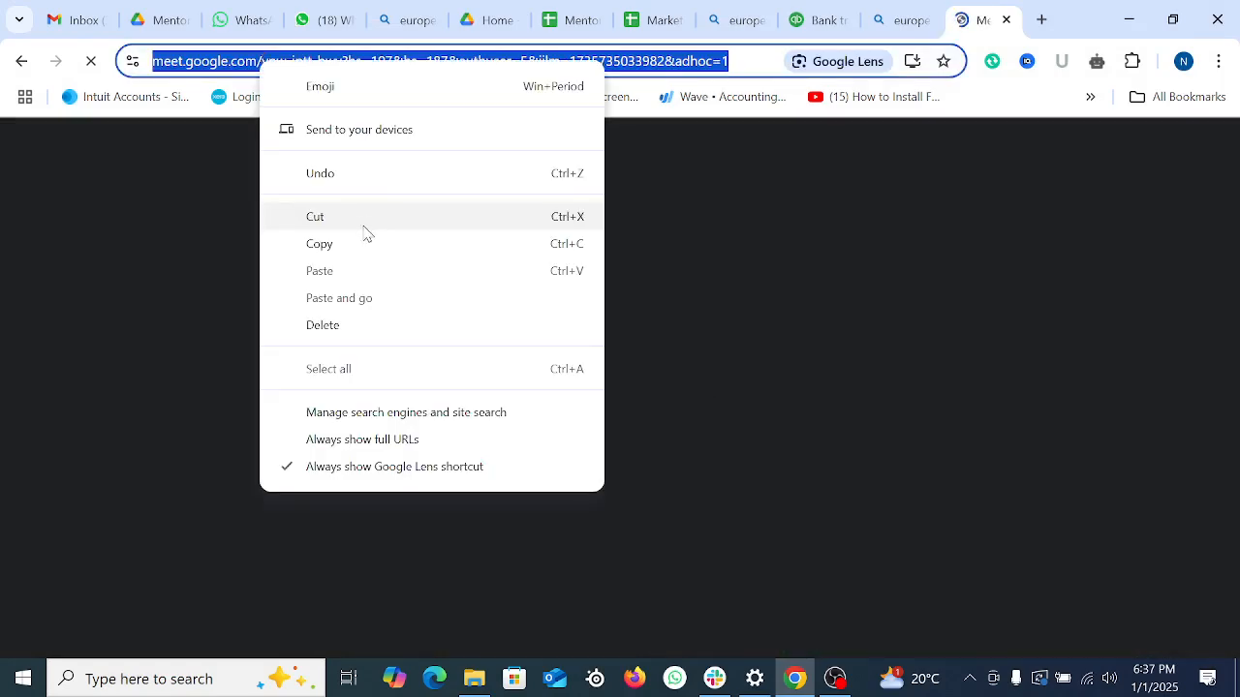
left_click(347, 246)
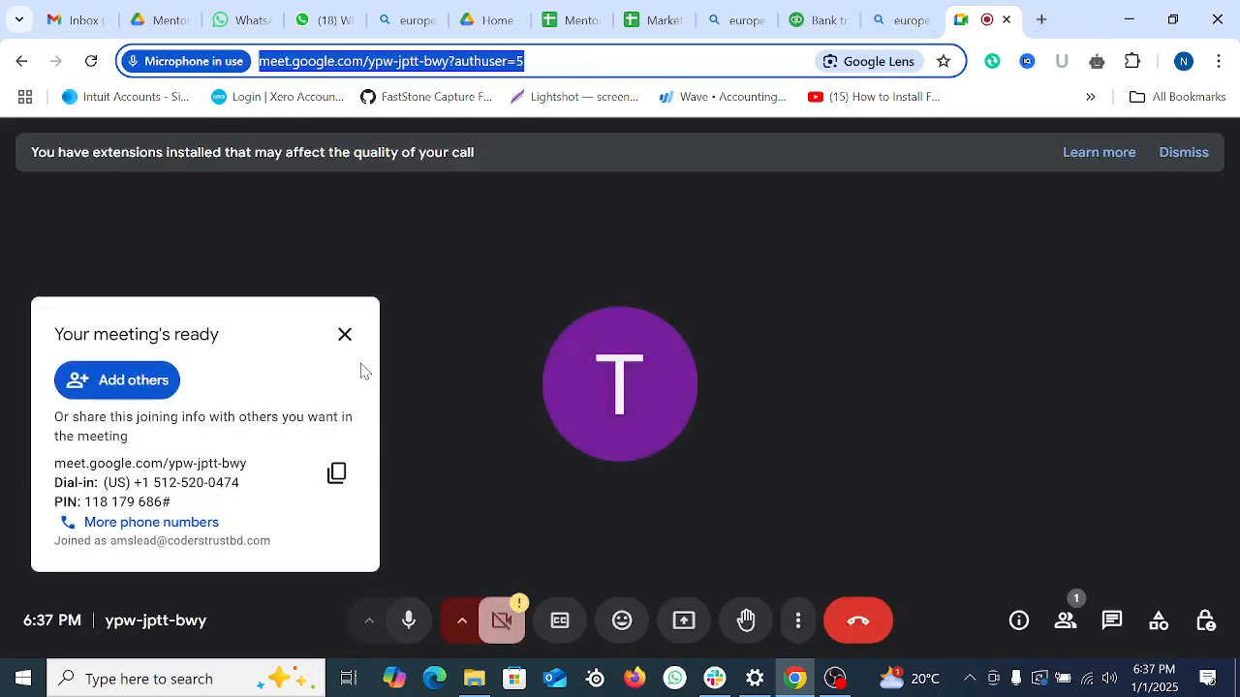
left_click(345, 334)
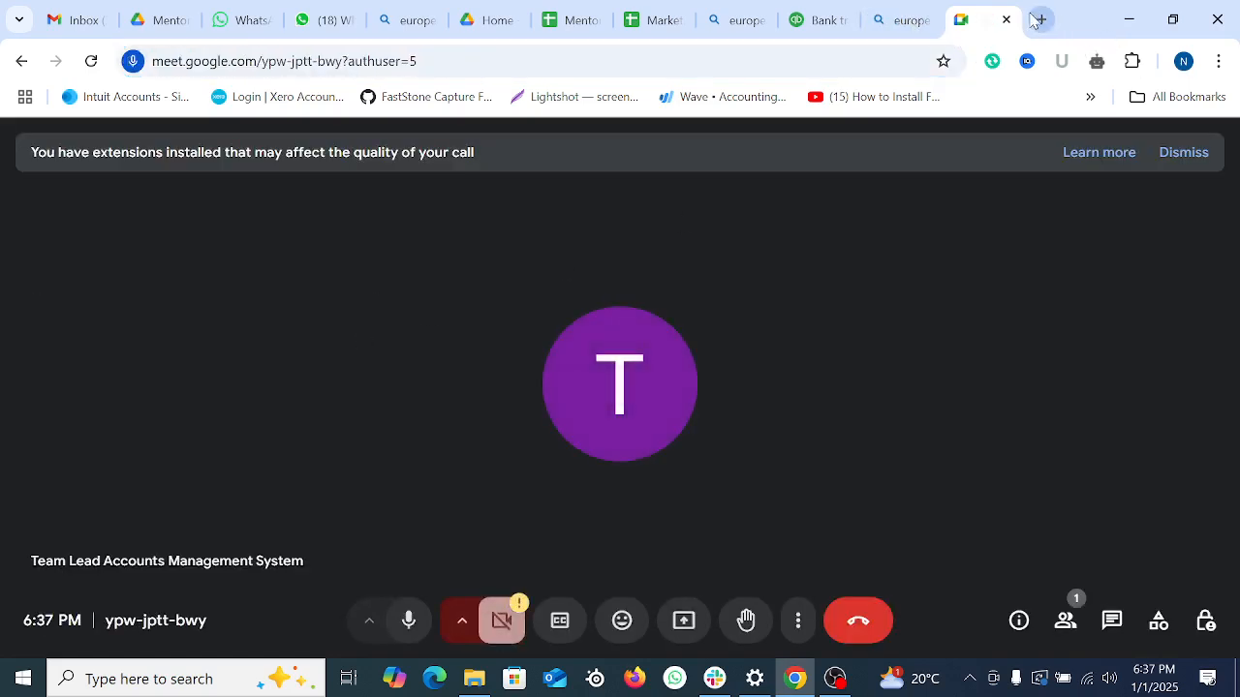
left_click(1040, 19)
Step: Go to facebook.com and open the CTG 754 Group chat from Messenger
type("f")
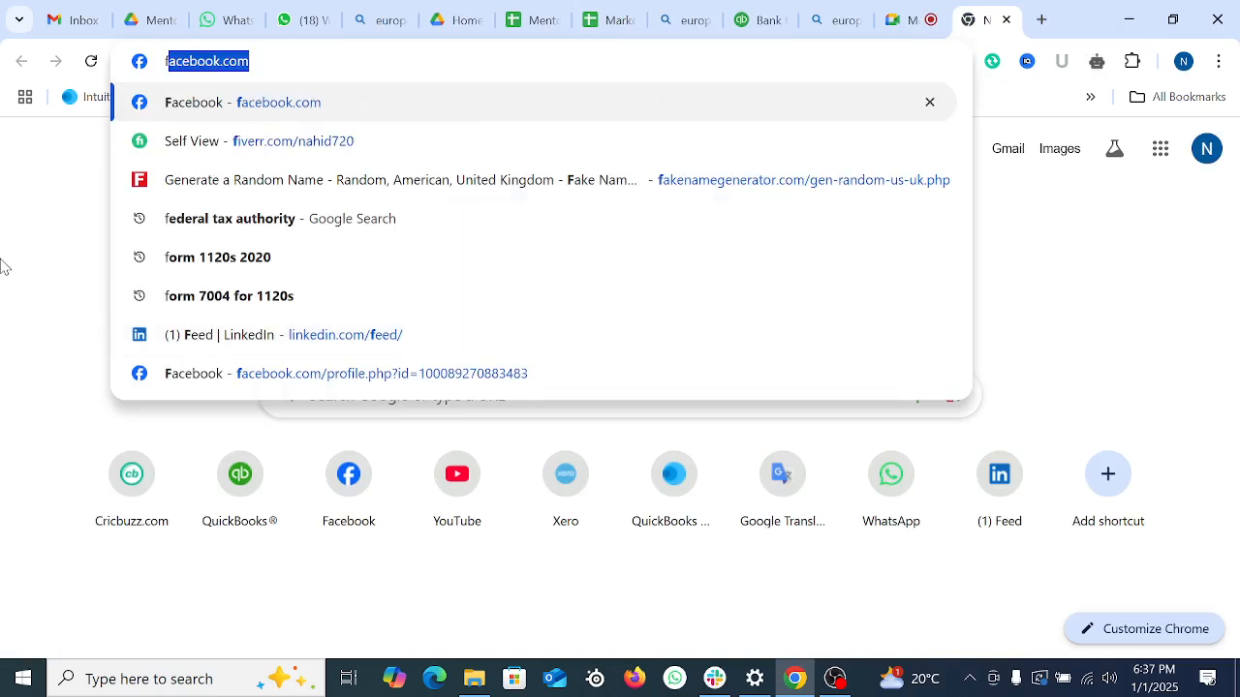
key("Return")
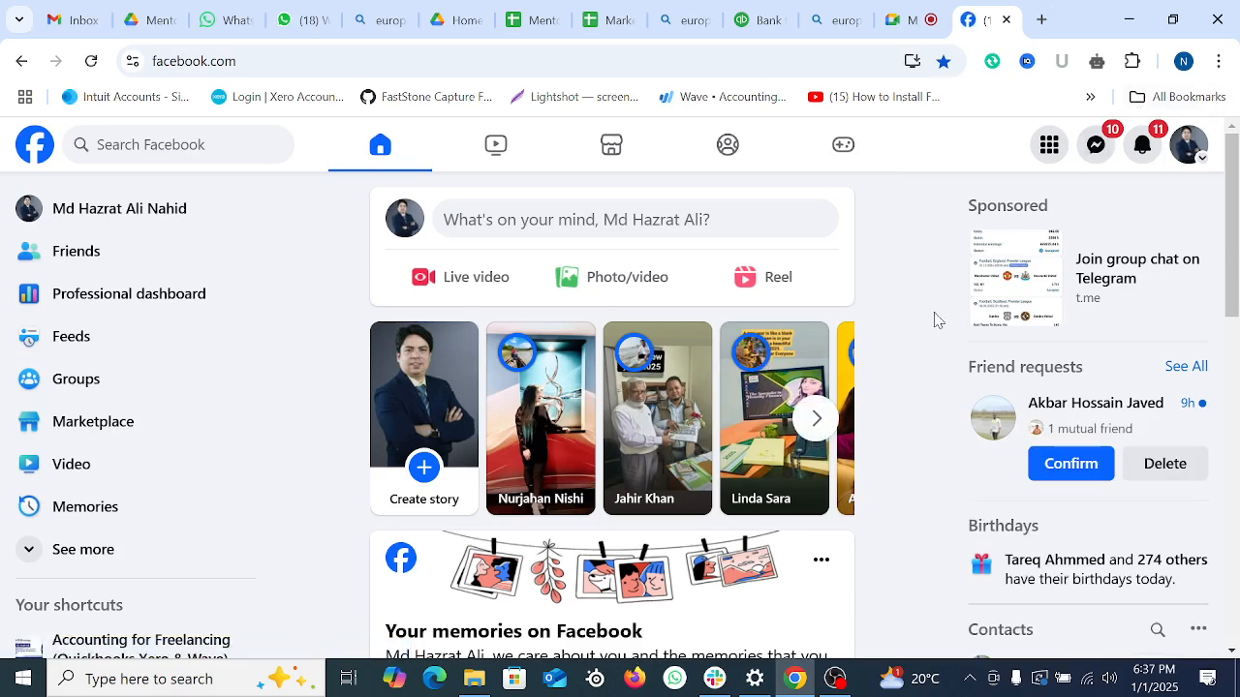
scroll(935, 322, "down", 2)
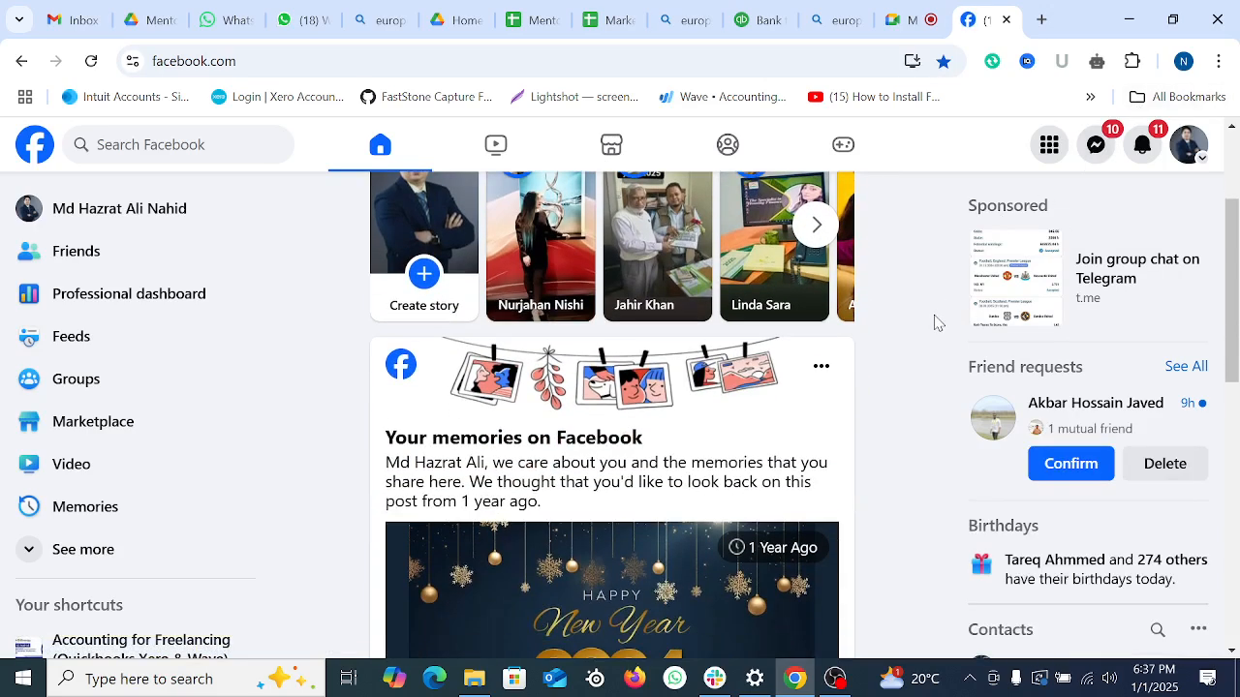
left_click(1099, 145)
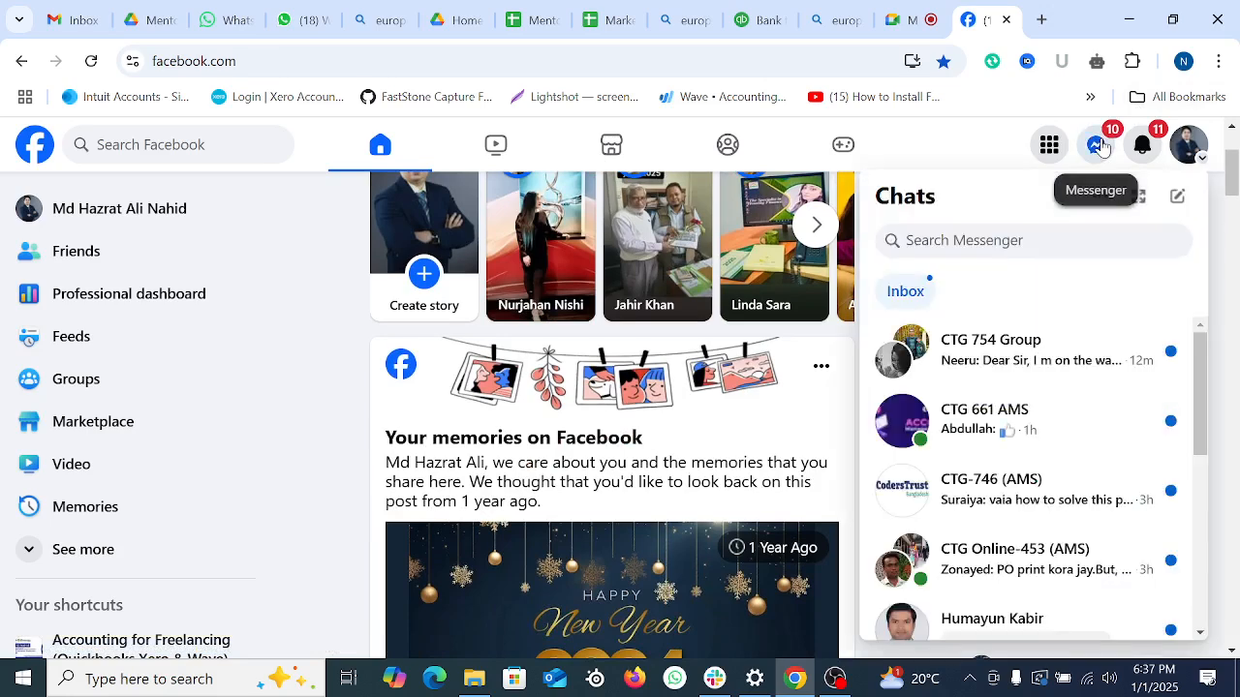
left_click(997, 352)
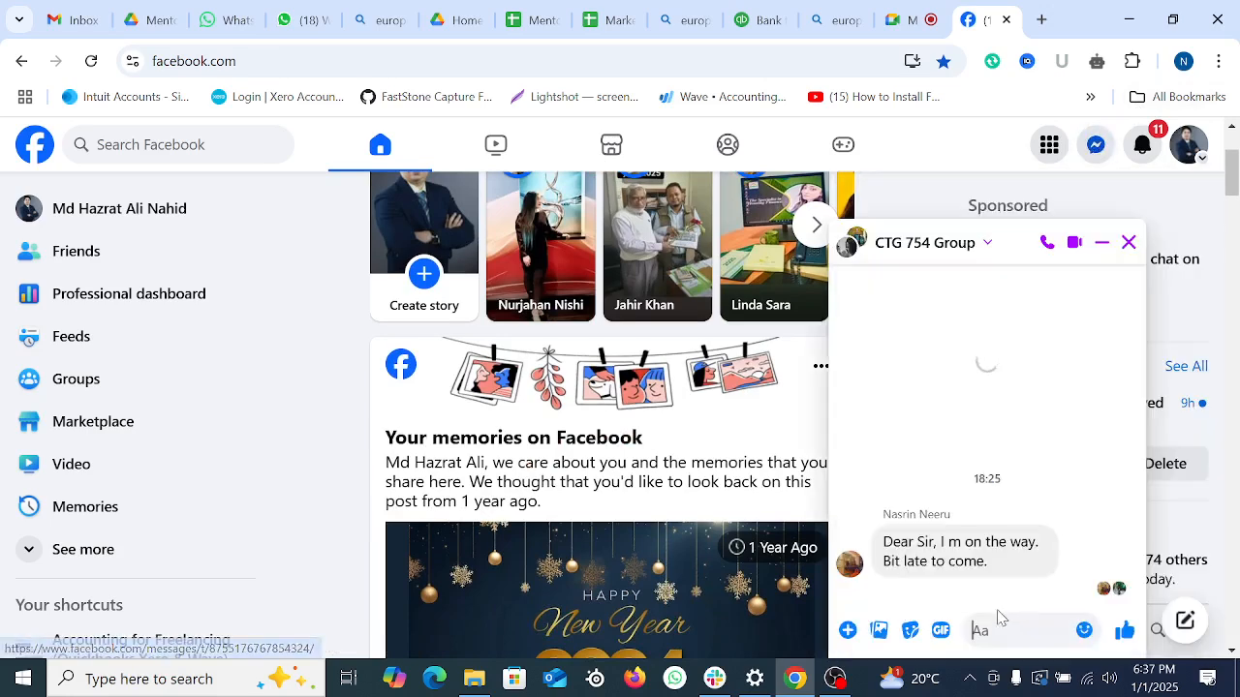
Step: Paste and send the Meet link to the group, then minimize the chat
key("ctrl+v")
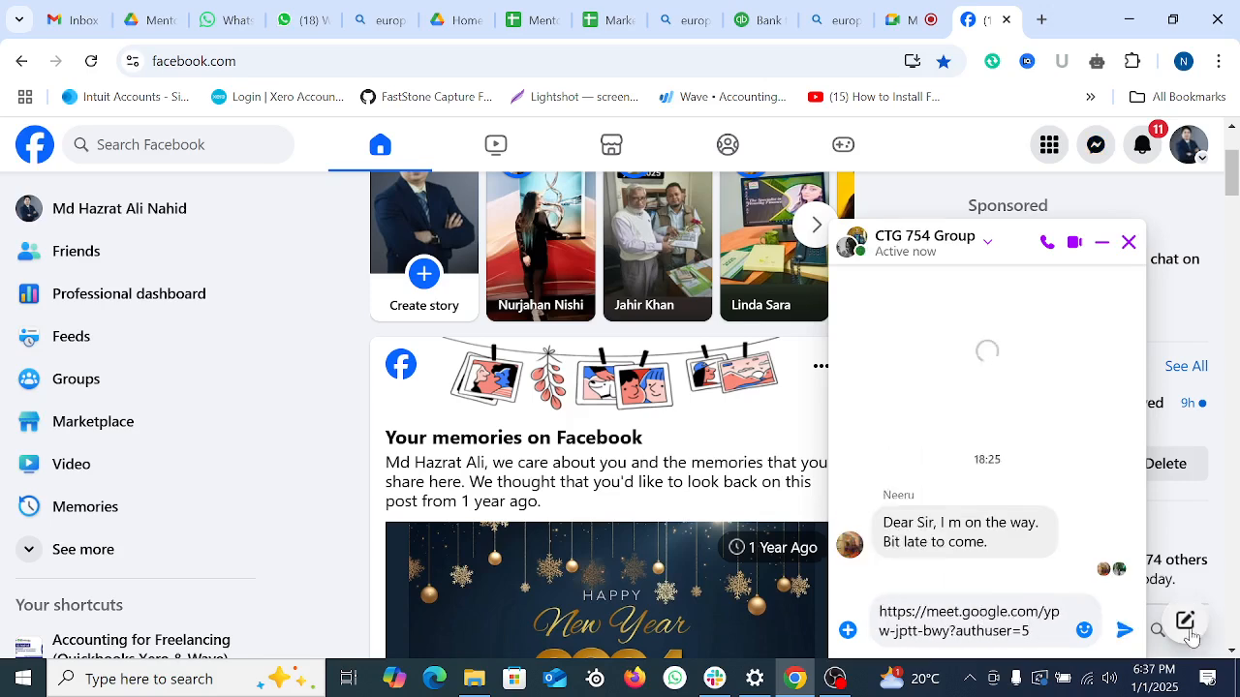
left_click(1124, 631)
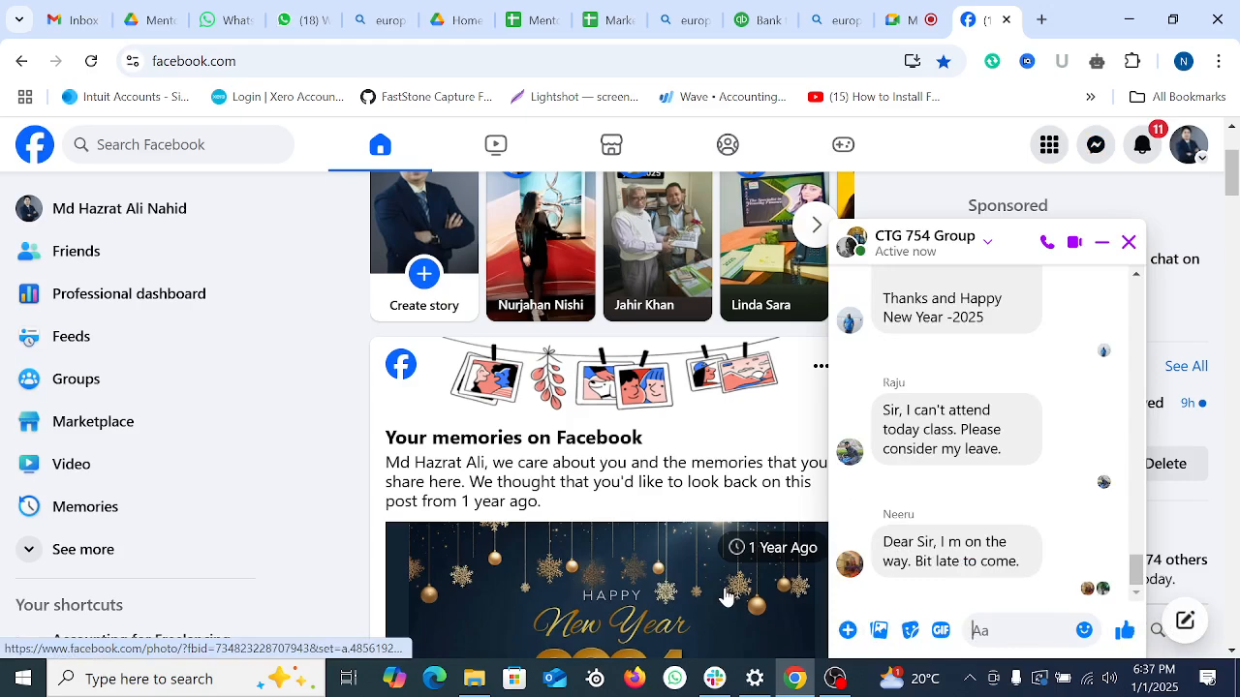
scroll(724, 596, "down", 8)
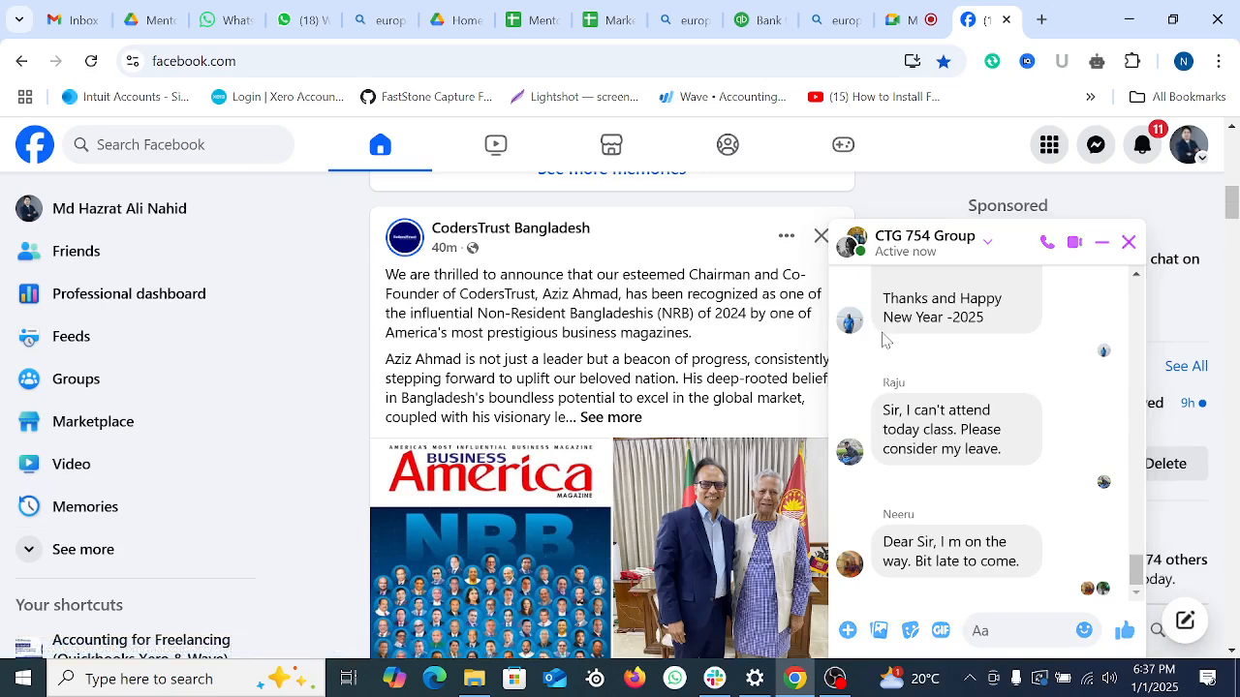
left_click(1101, 242)
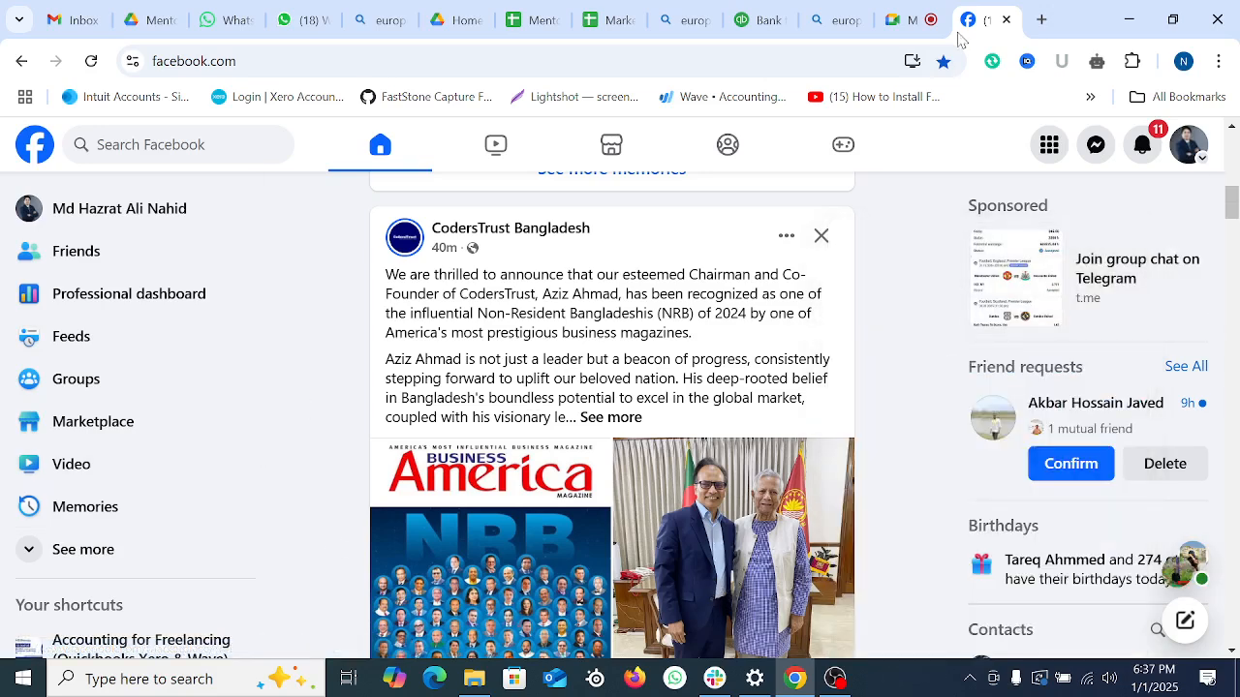
left_click(1041, 19)
Step: Sign in at xero.com and show the Payroll menu on the Bluebell PC & Accessories dashboard
type("xero.com")
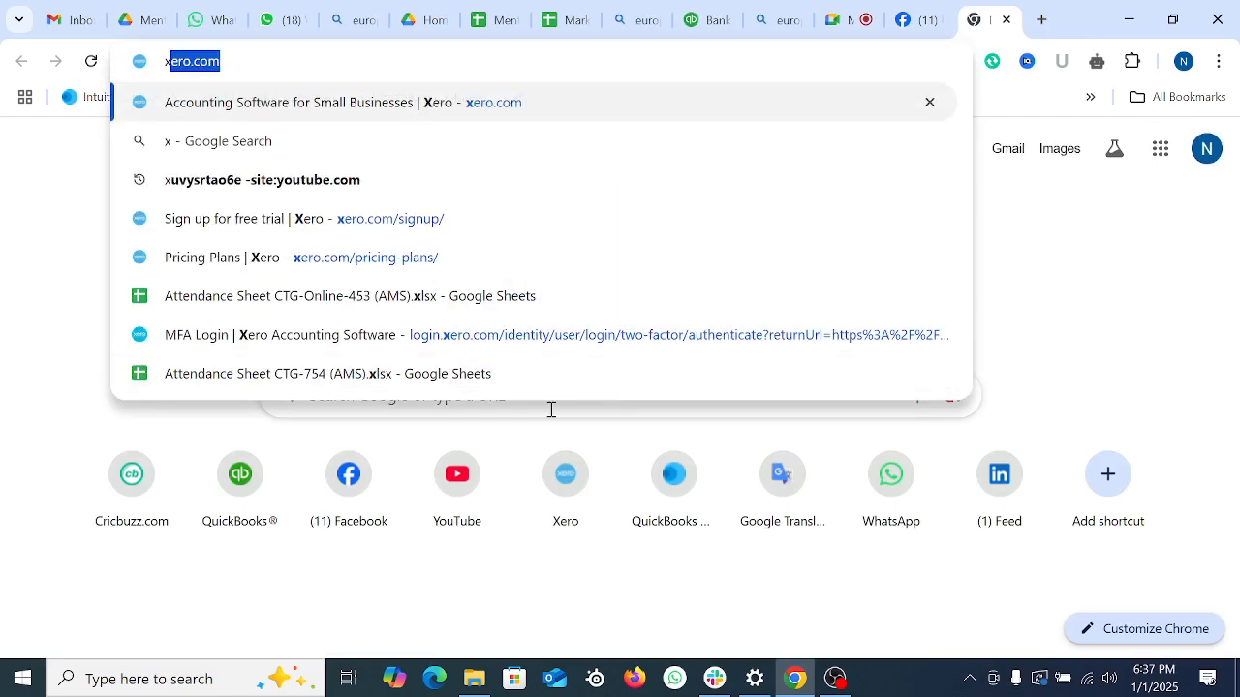
key("Return")
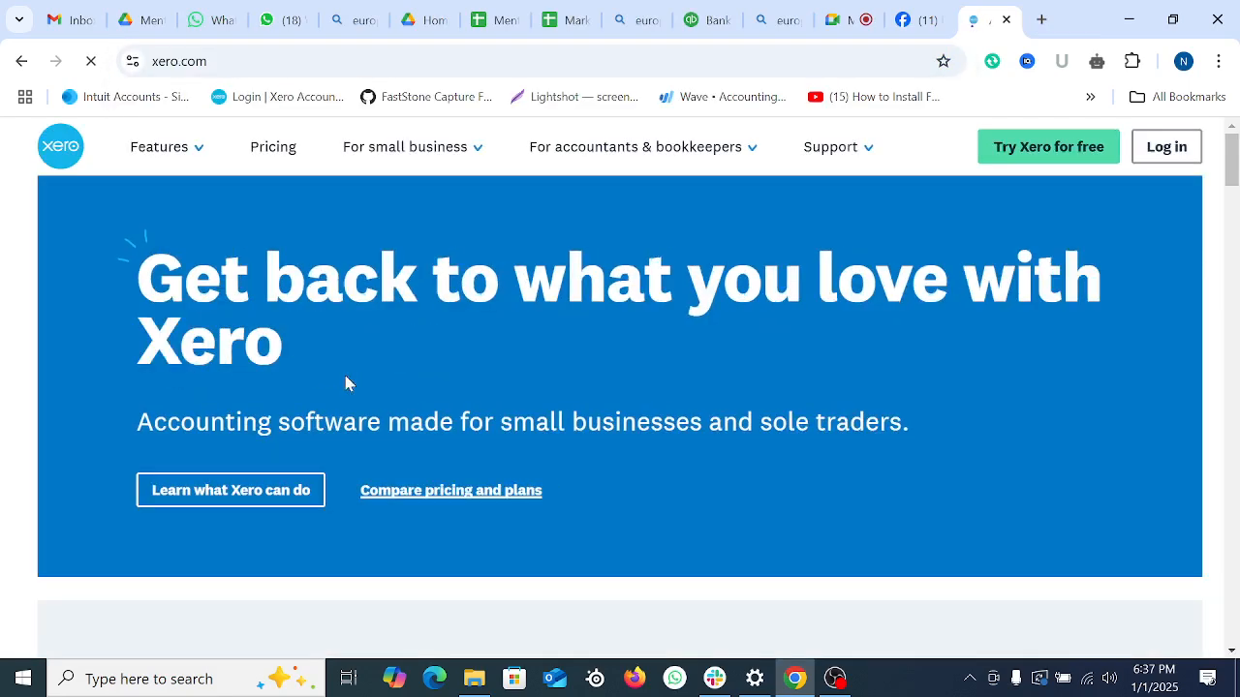
left_click(1163, 220)
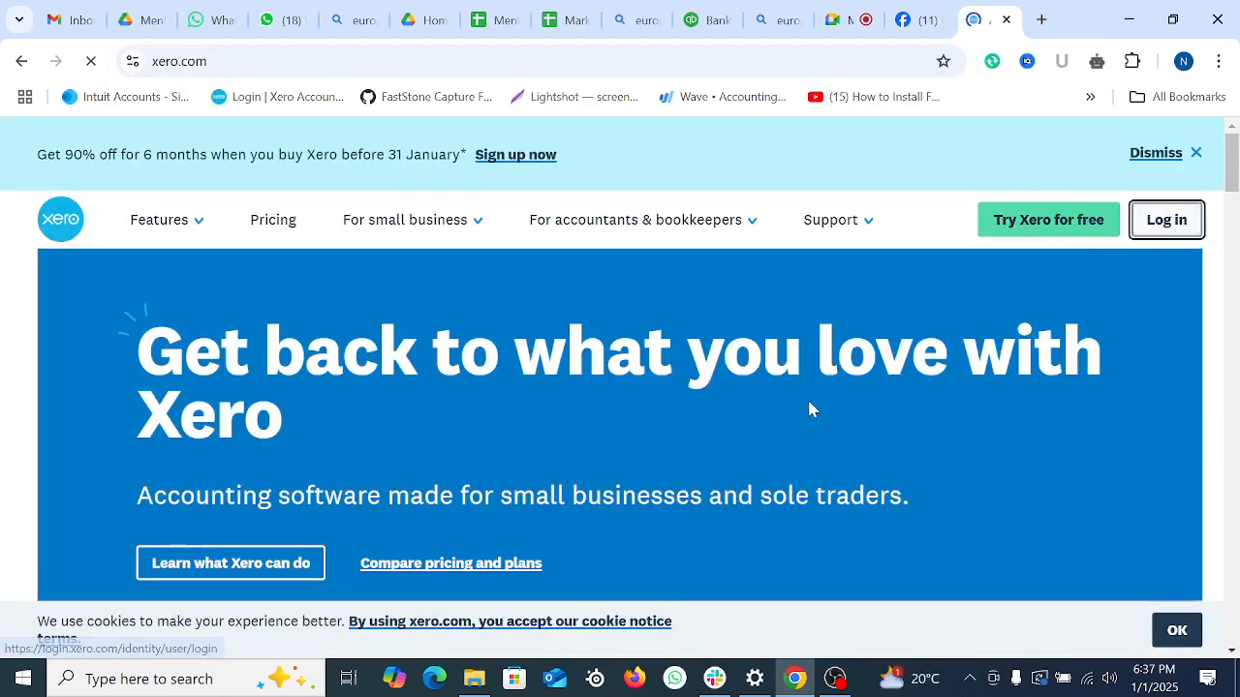
left_click(617, 463)
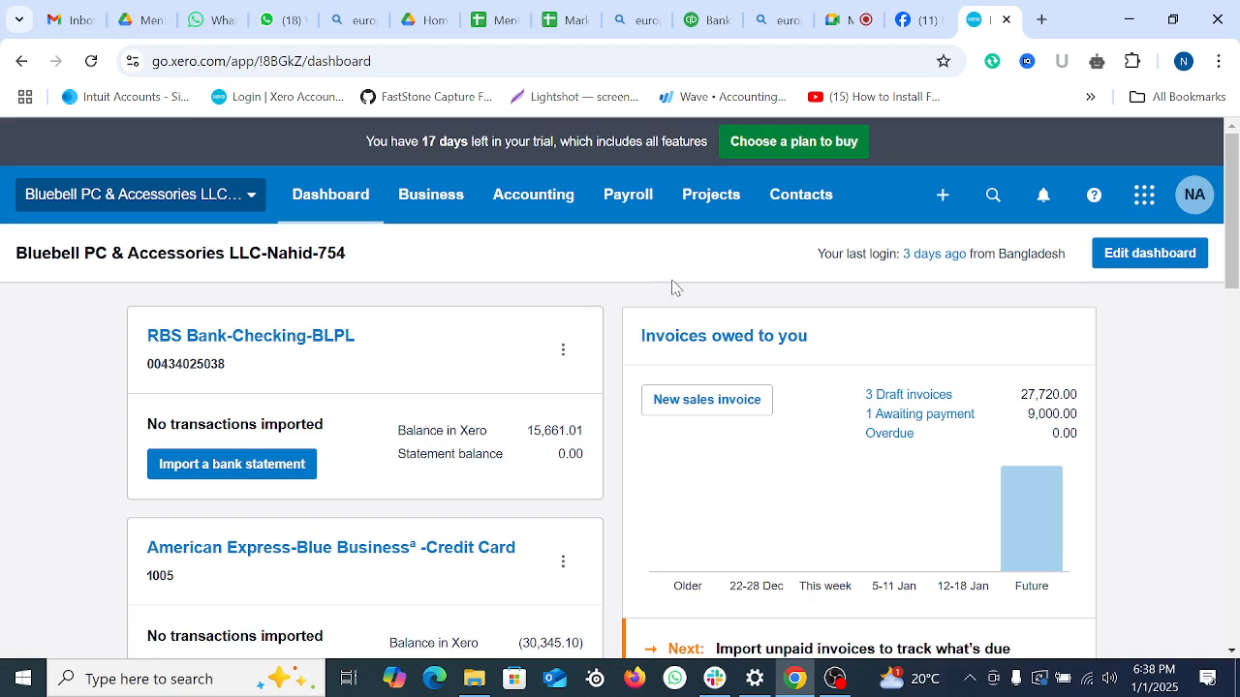
left_click(628, 211)
scroll(703, 492, "down", 2)
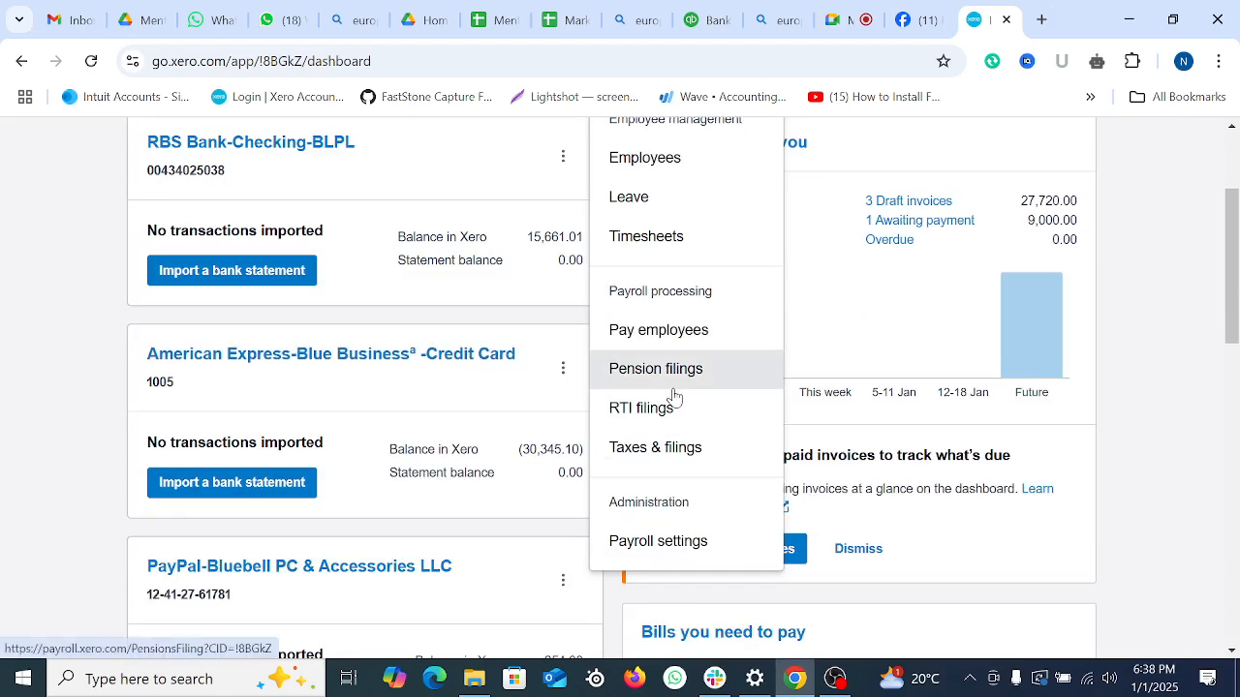
left_click(476, 679)
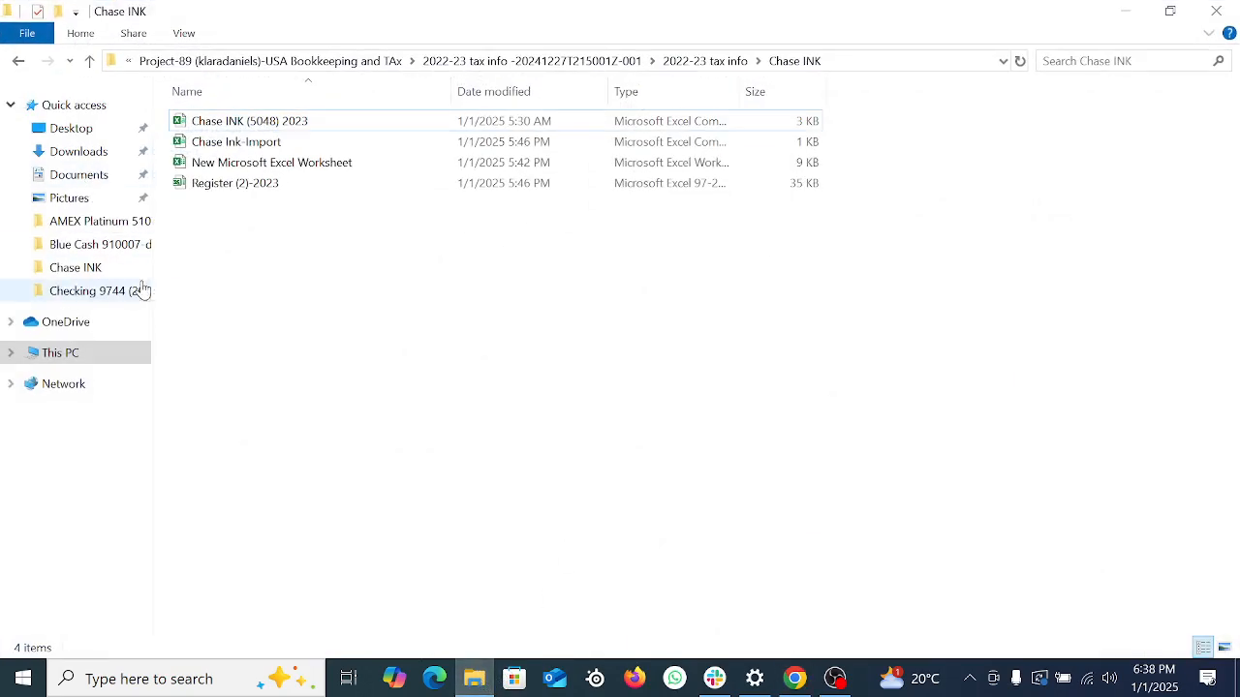
Step: Navigate New Volume (E:) through Backup-Old PC-04 April, All Documents and Batch Details to Class Data Base-QB & Xero
left_click(89, 60)
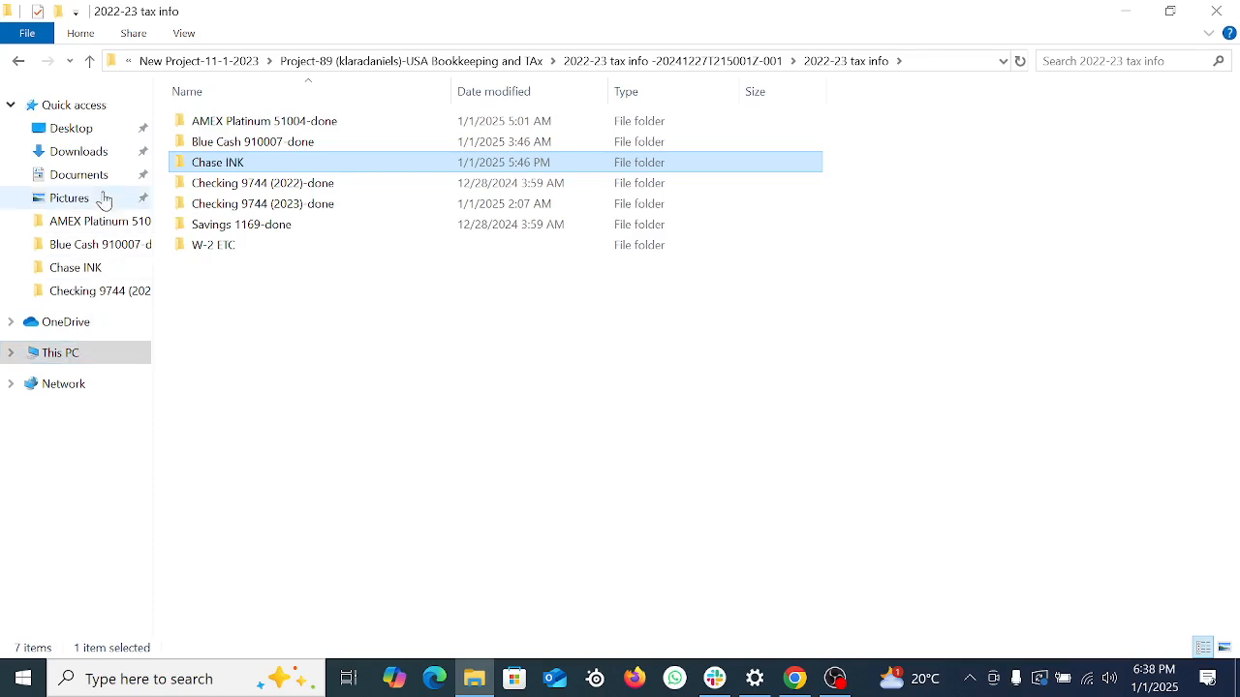
left_click(75, 354)
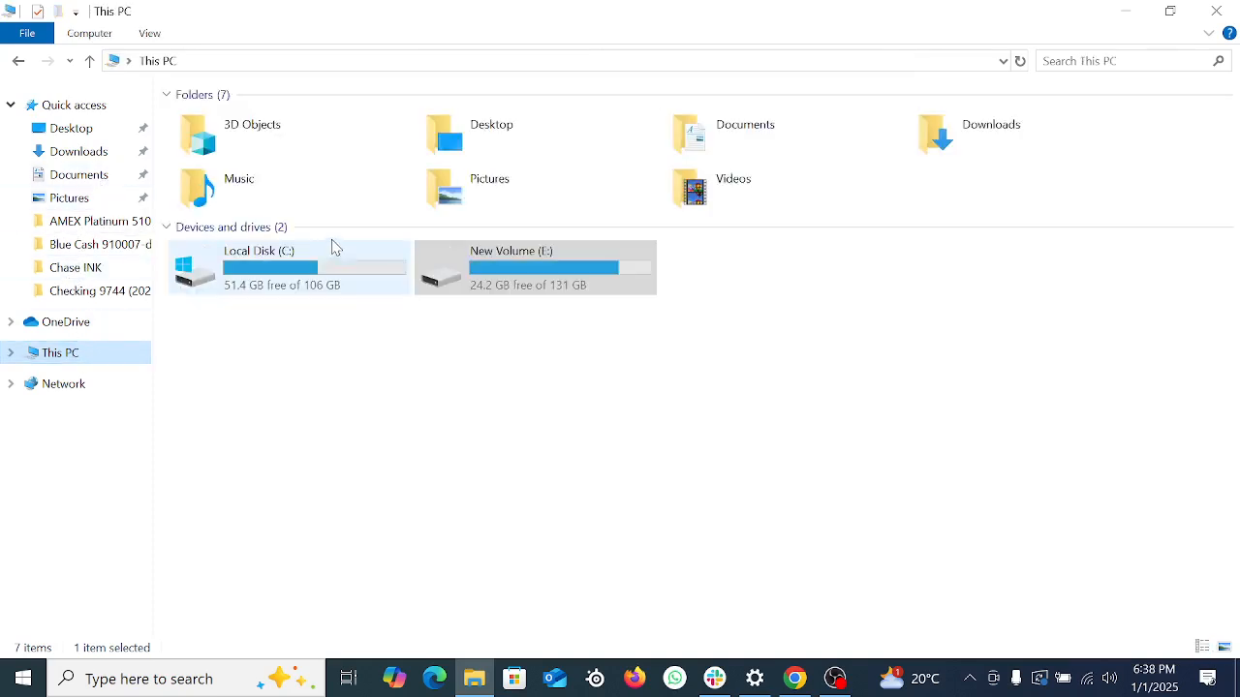
left_click(563, 262)
double_click(562, 263)
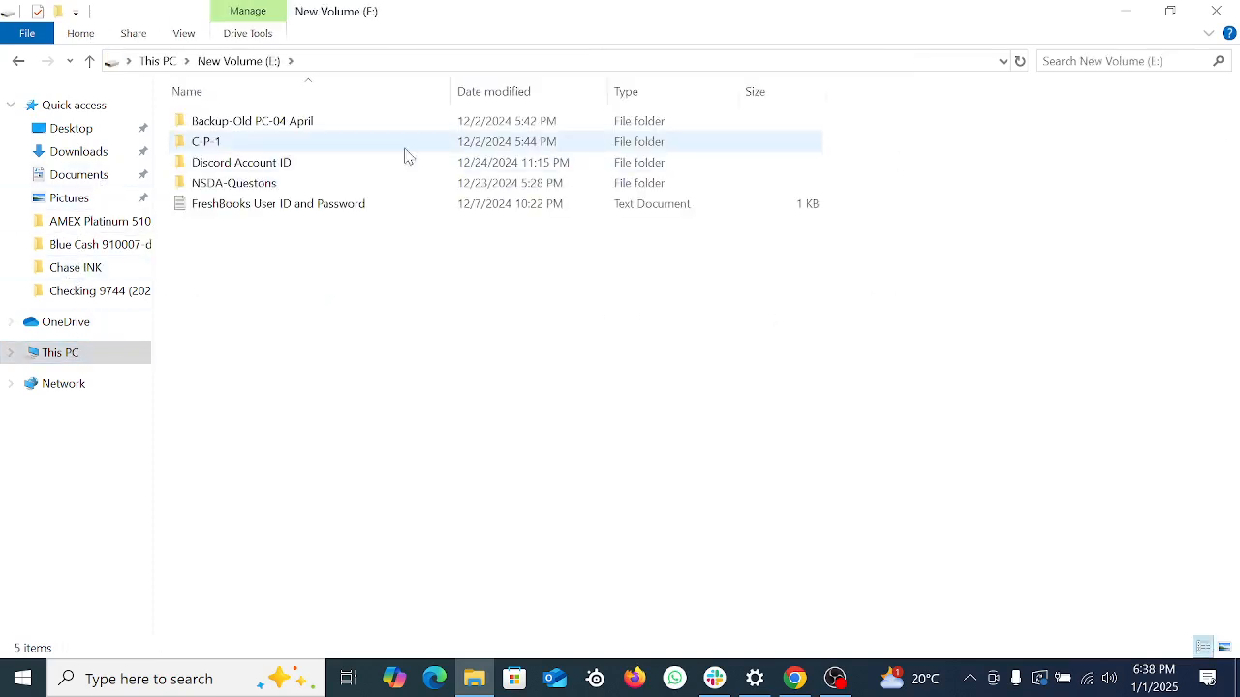
double_click(243, 126)
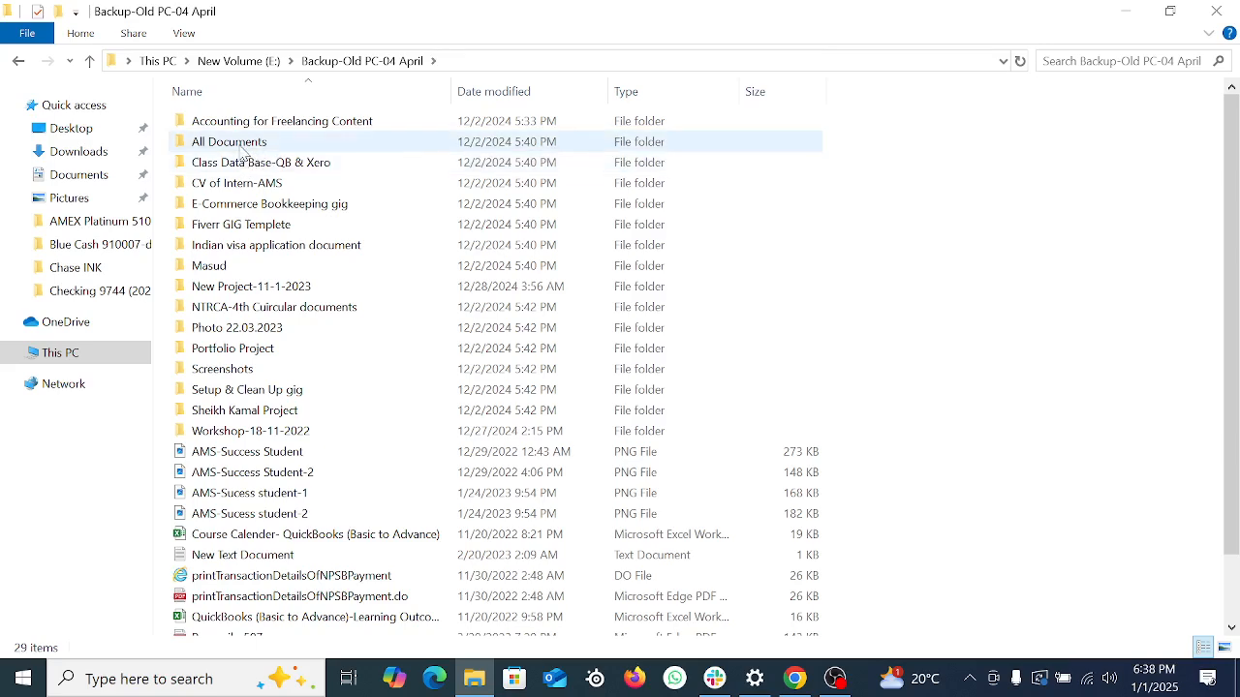
double_click(243, 142)
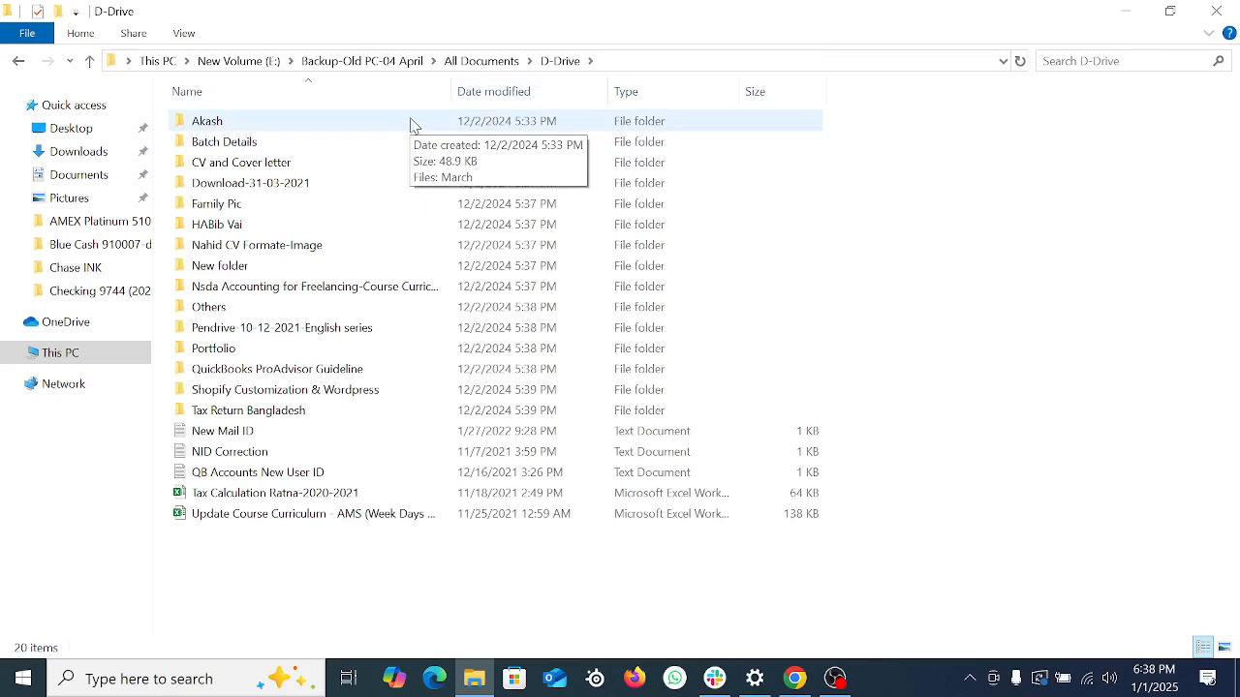
double_click(232, 142)
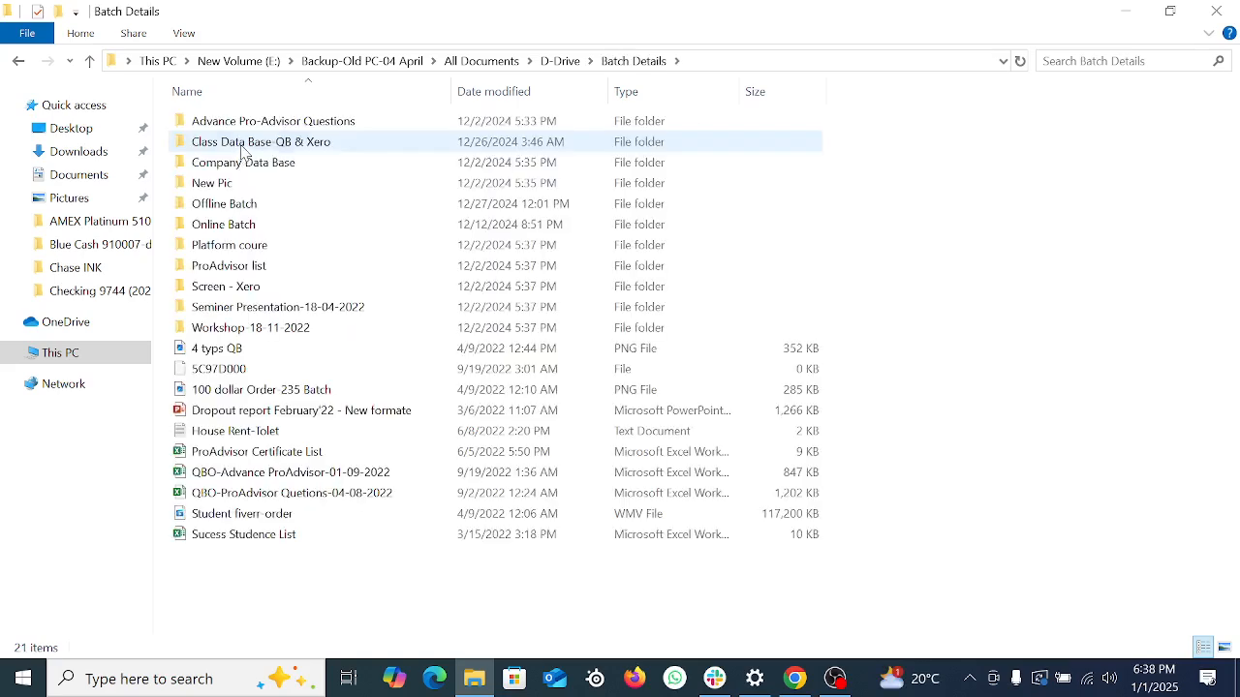
double_click(243, 142)
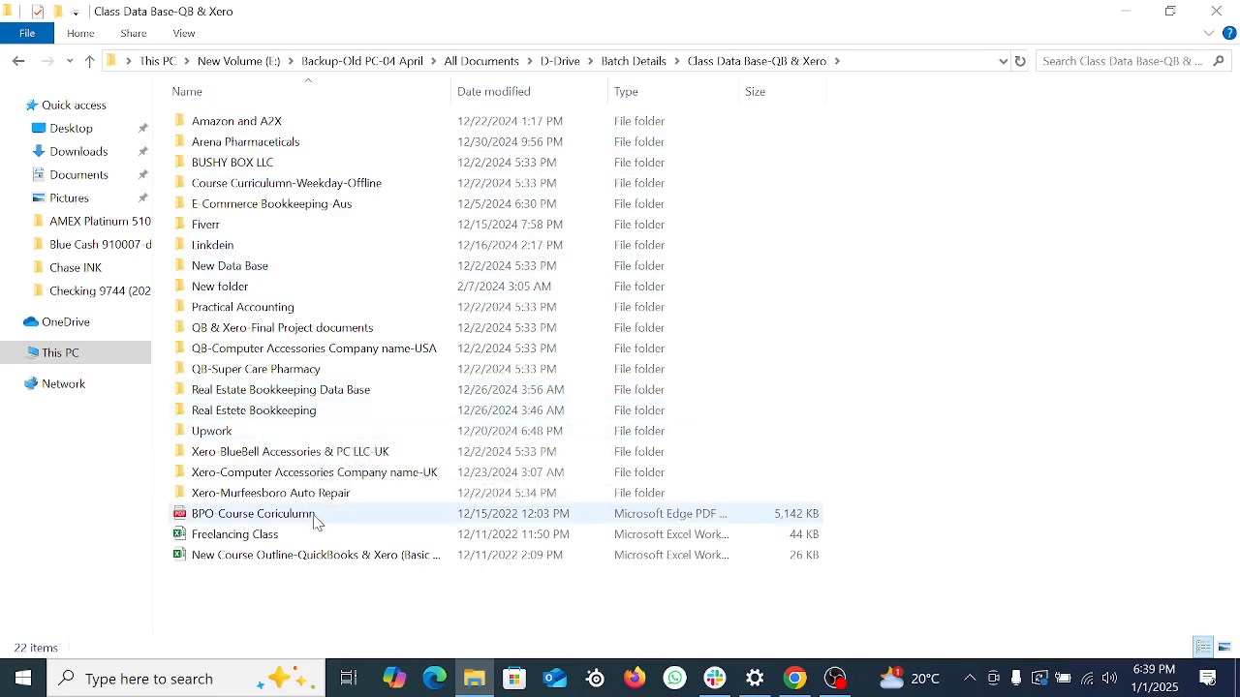
Step: Open Payroll documents-UK > Payroll Final documents and launch Salary Sacrifice Details in Word
double_click(281, 471)
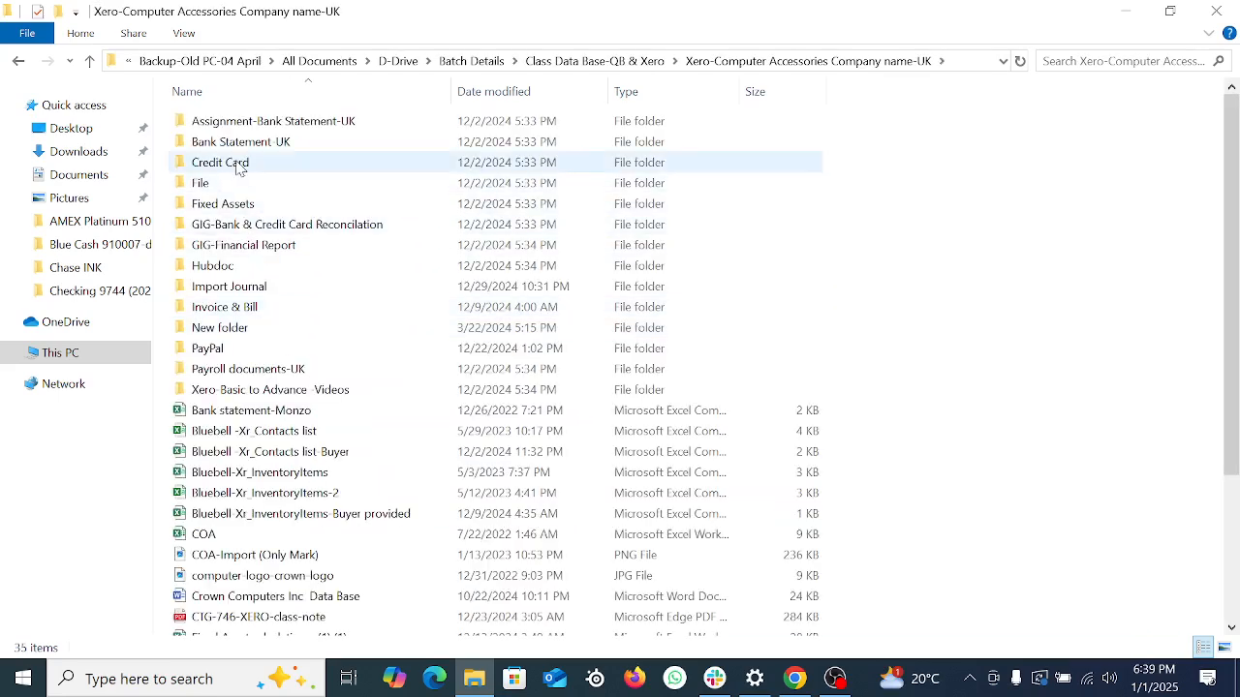
double_click(229, 373)
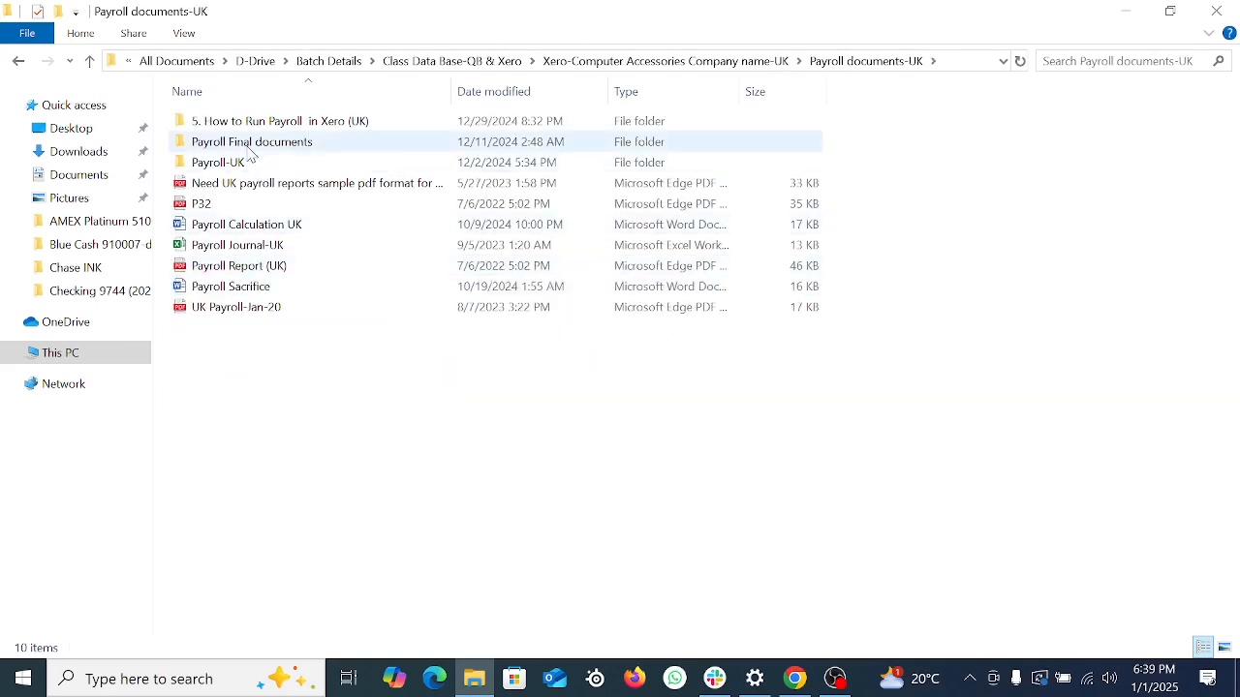
double_click(279, 144)
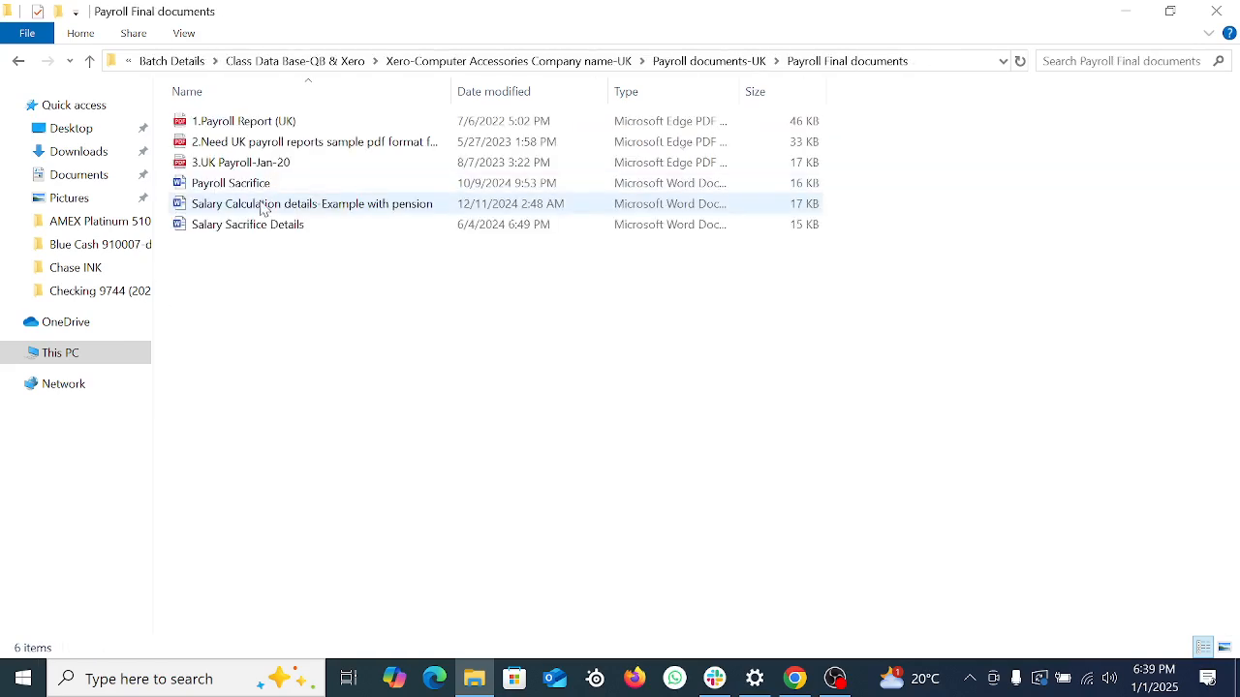
left_click(256, 227)
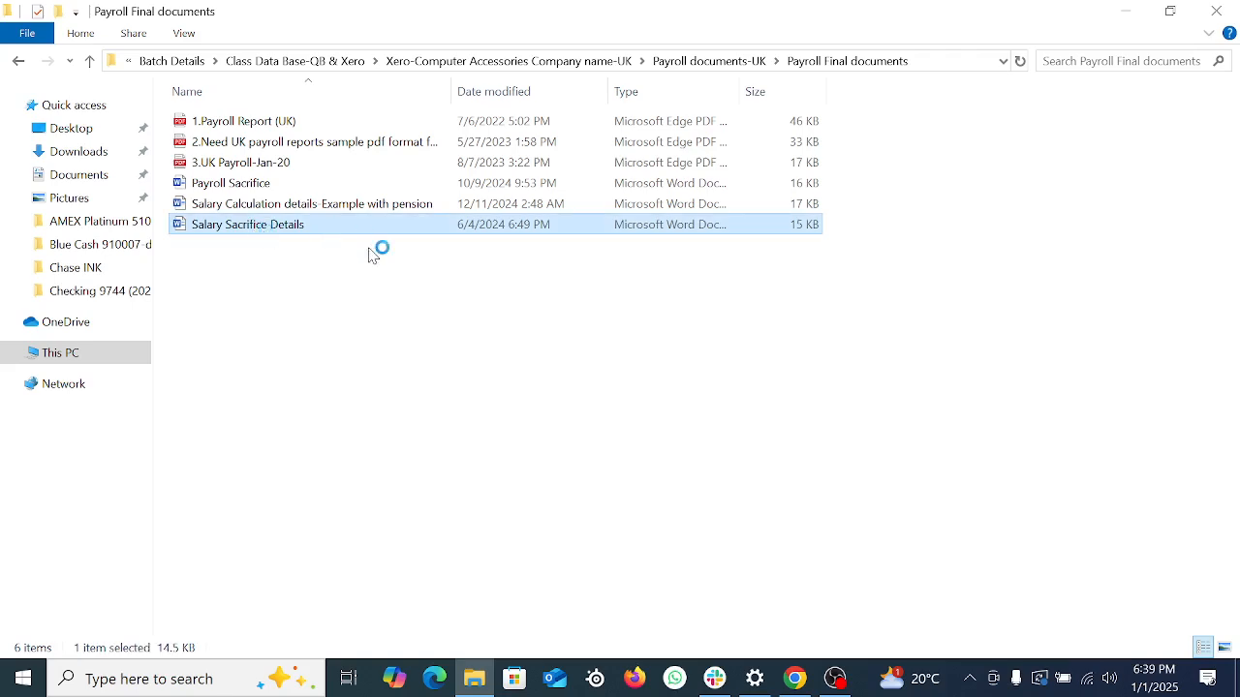
double_click(355, 227)
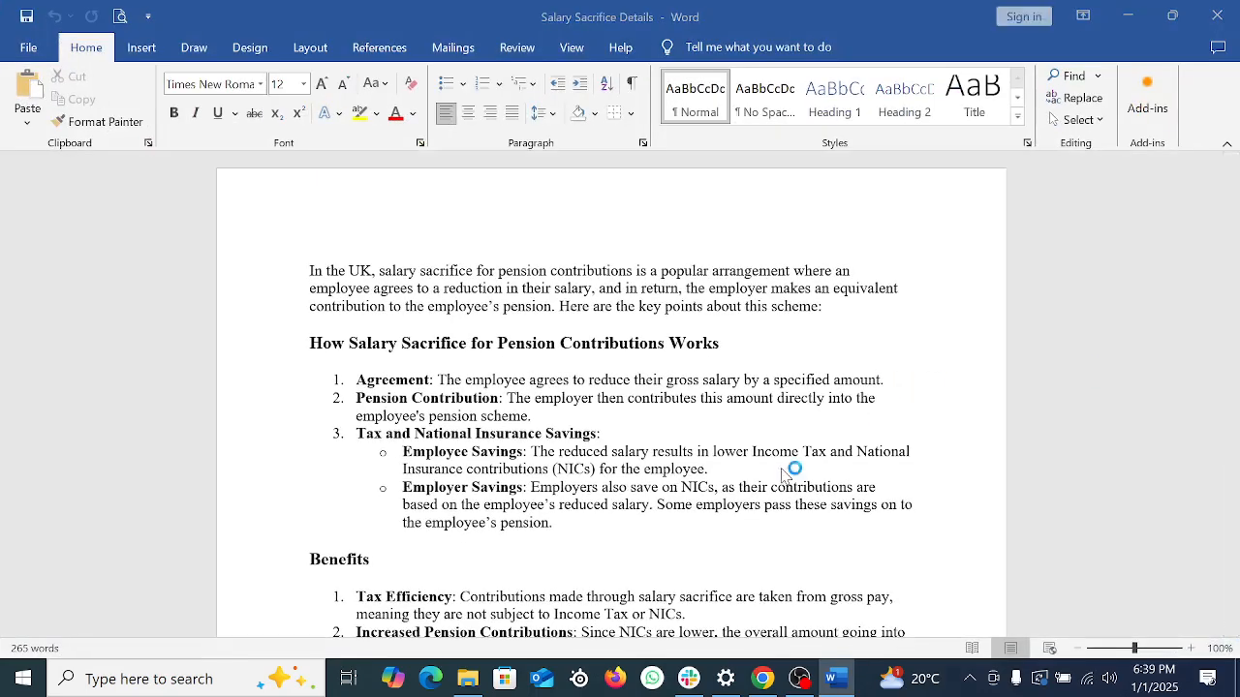
Step: Scroll the salary document and briefly bring up, then hide, the recording software
scroll(768, 461, "down", 15)
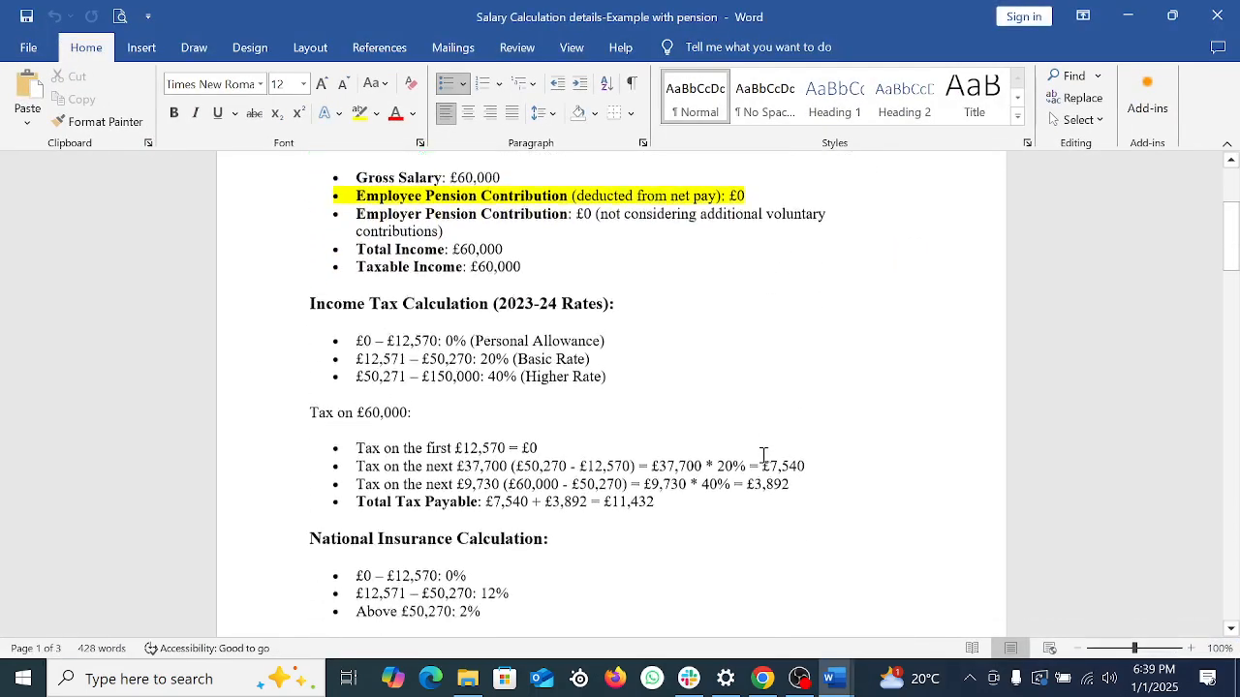
scroll(746, 475, "up", 15)
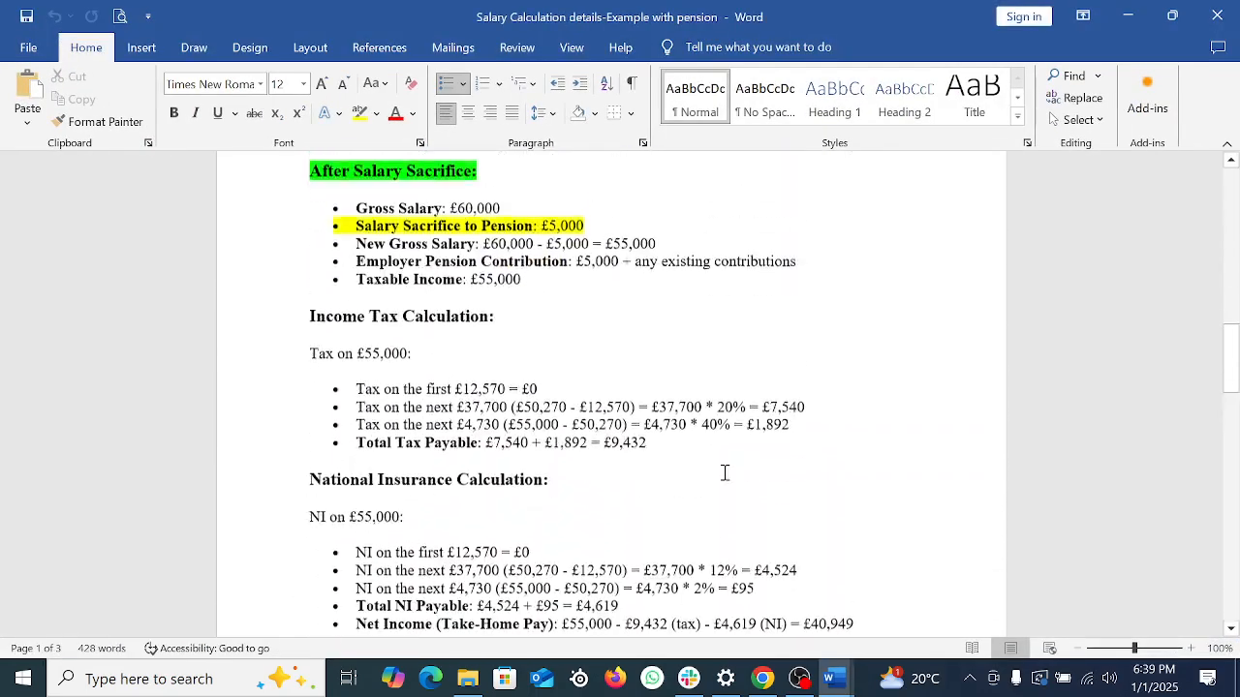
scroll(729, 471, "up", 2)
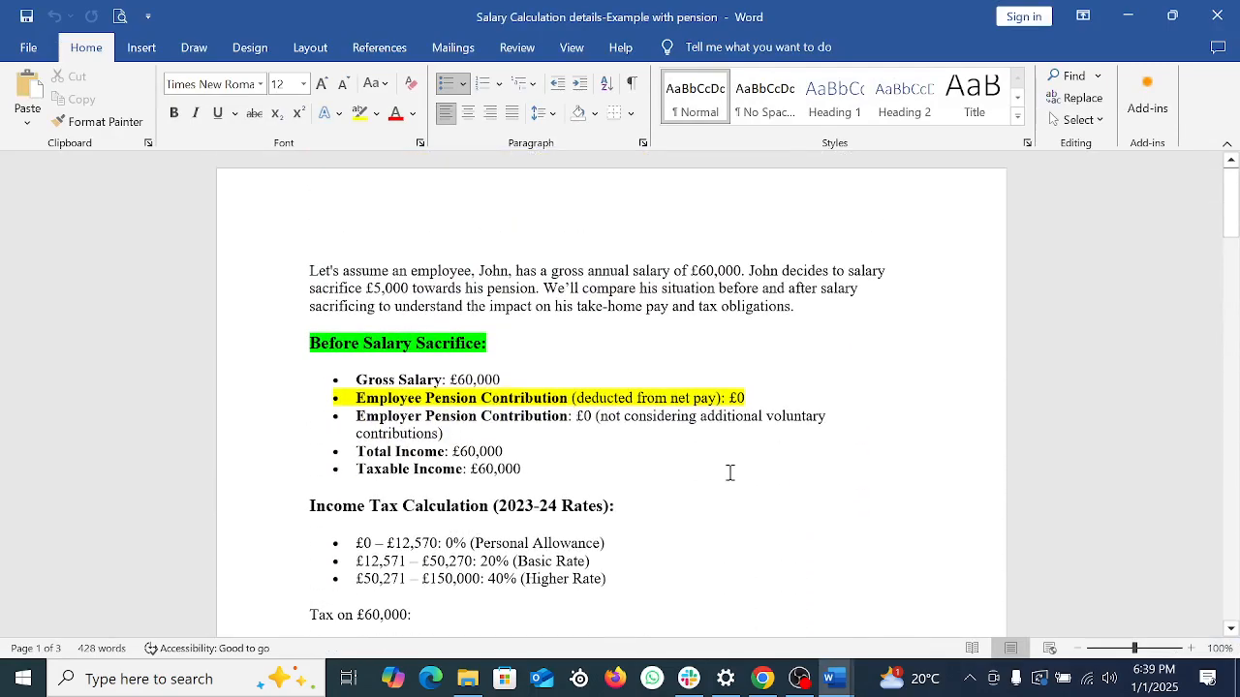
left_click(971, 679)
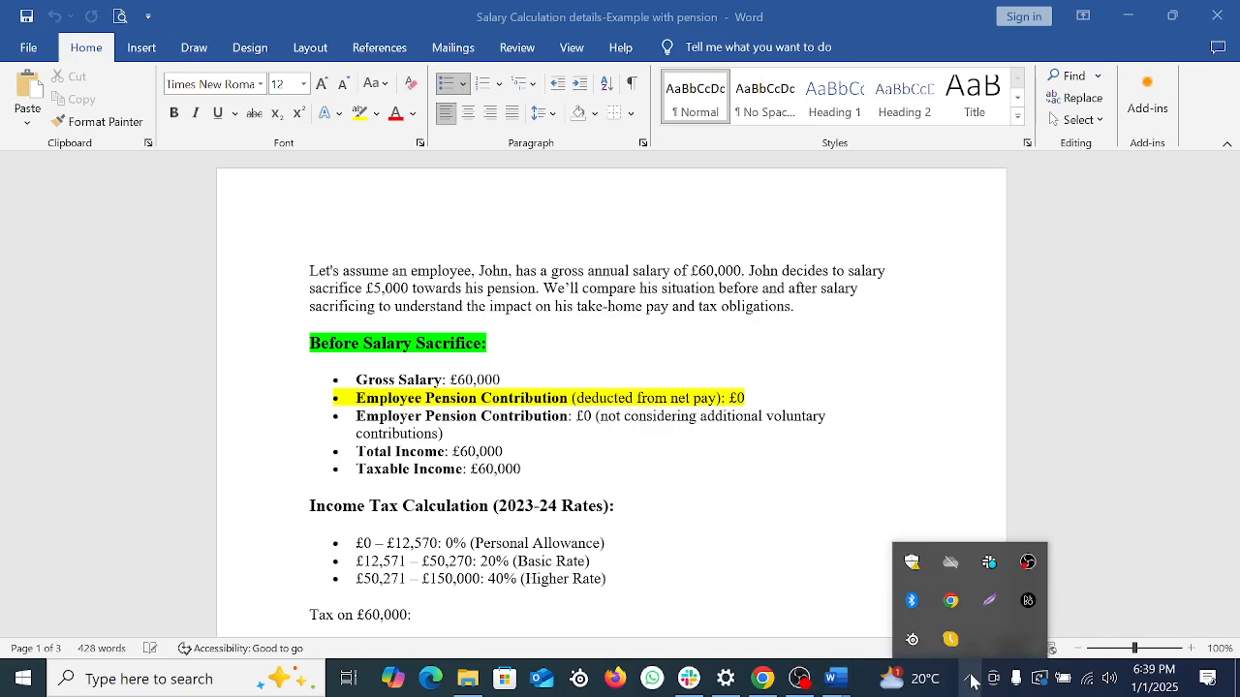
left_click(970, 679)
left_click(799, 678)
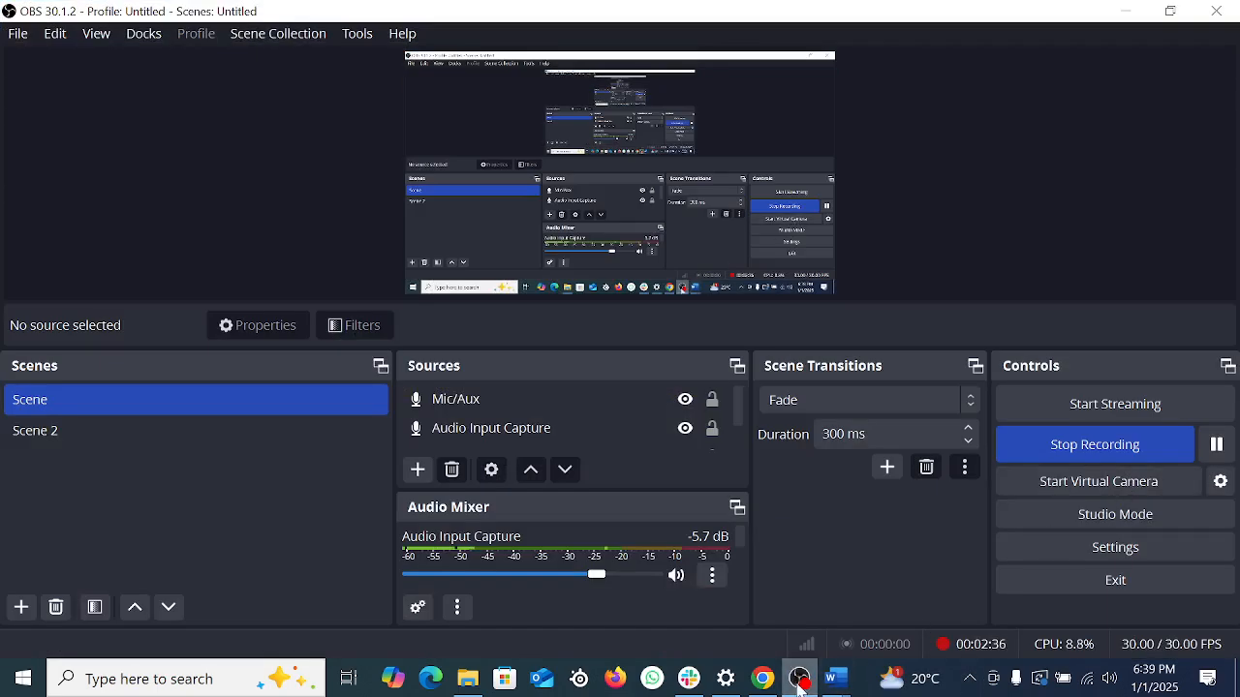
left_click(799, 677)
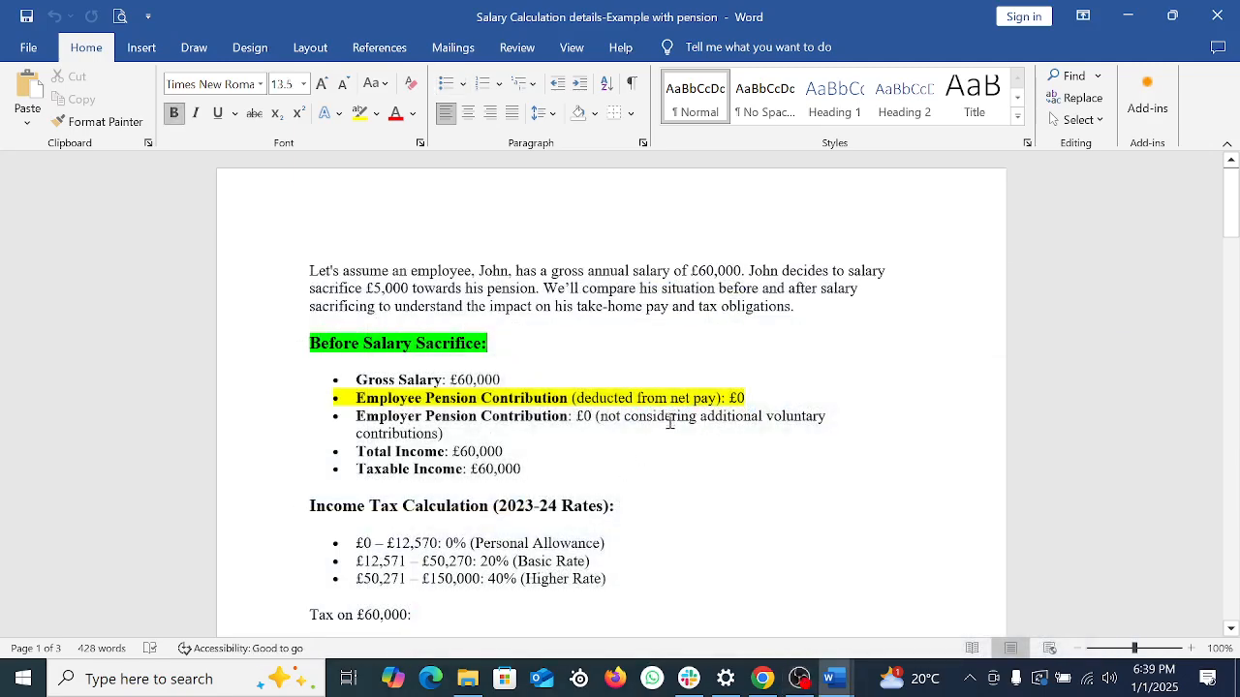
Step: Select the Employee and Employer Pension Contribution, Total Income and Taxable Income lines
left_click(545, 387)
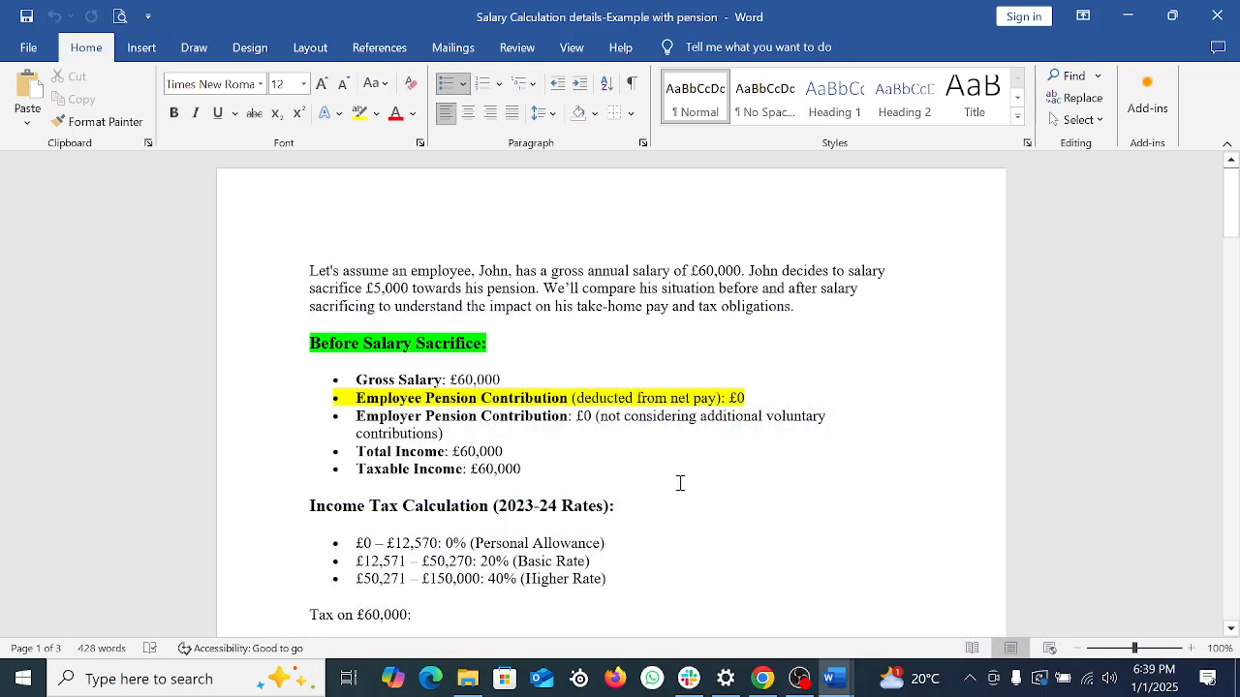
scroll(680, 483, "down", 1)
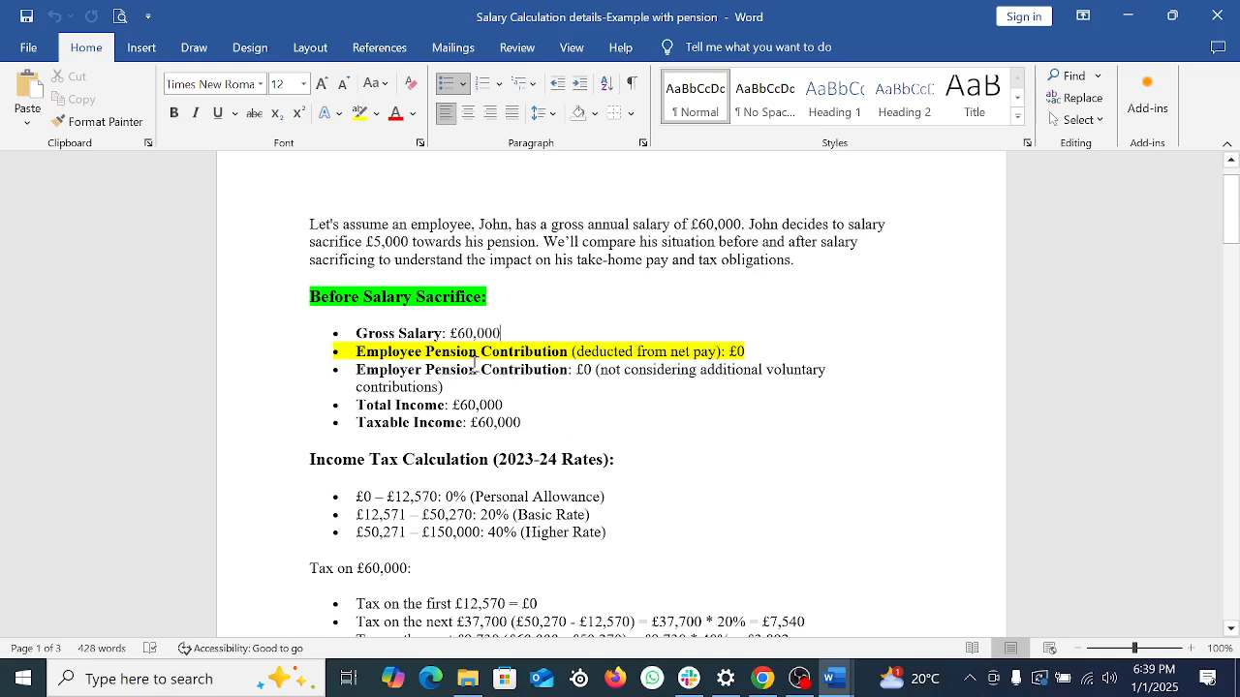
left_click_drag(357, 351, 752, 350)
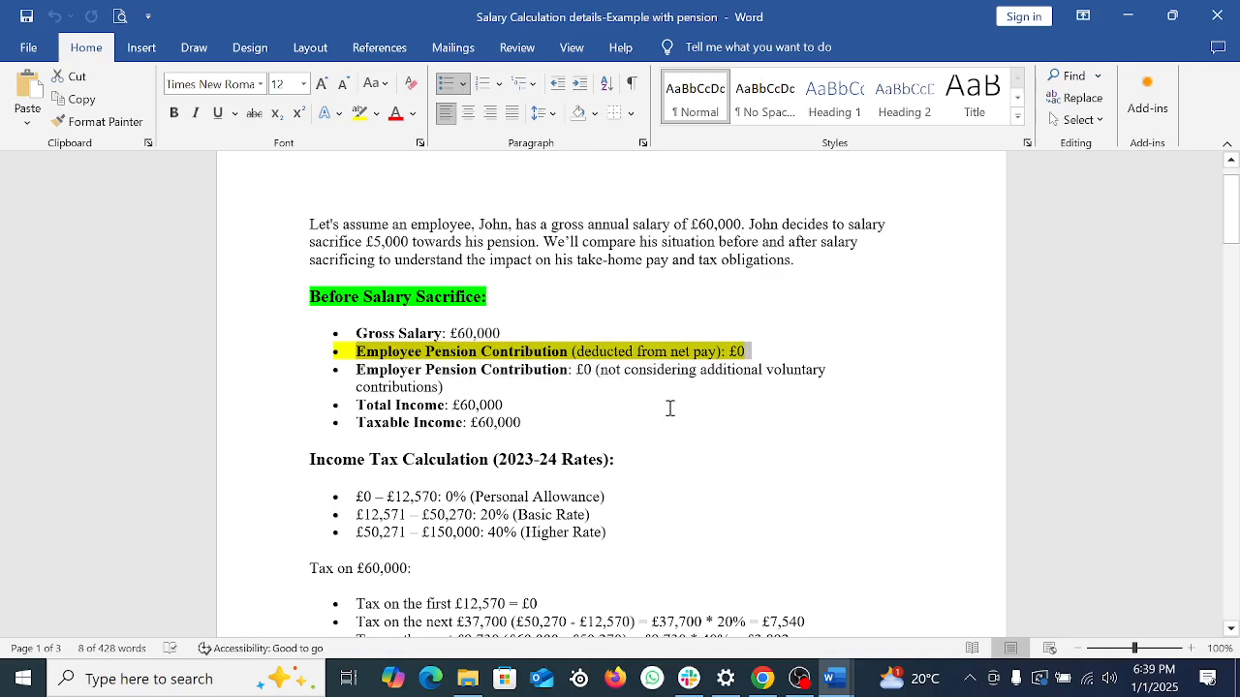
left_click_drag(358, 373, 550, 365)
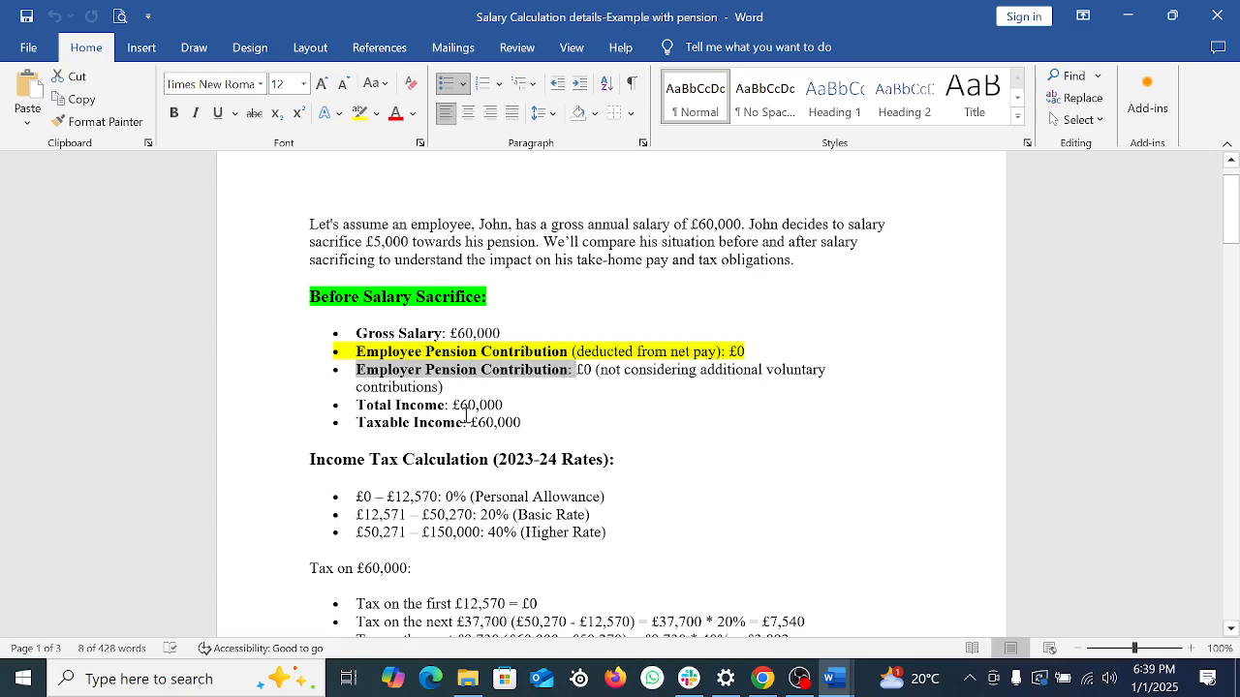
left_click_drag(367, 408, 494, 403)
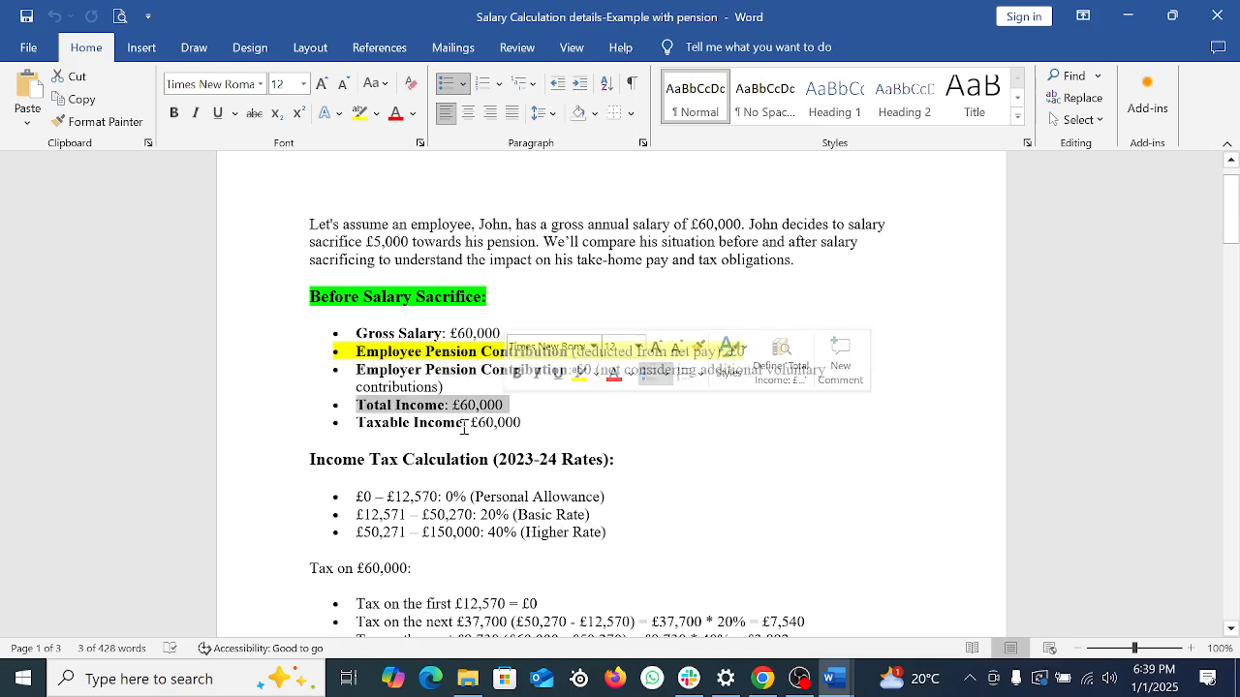
left_click_drag(358, 424, 549, 418)
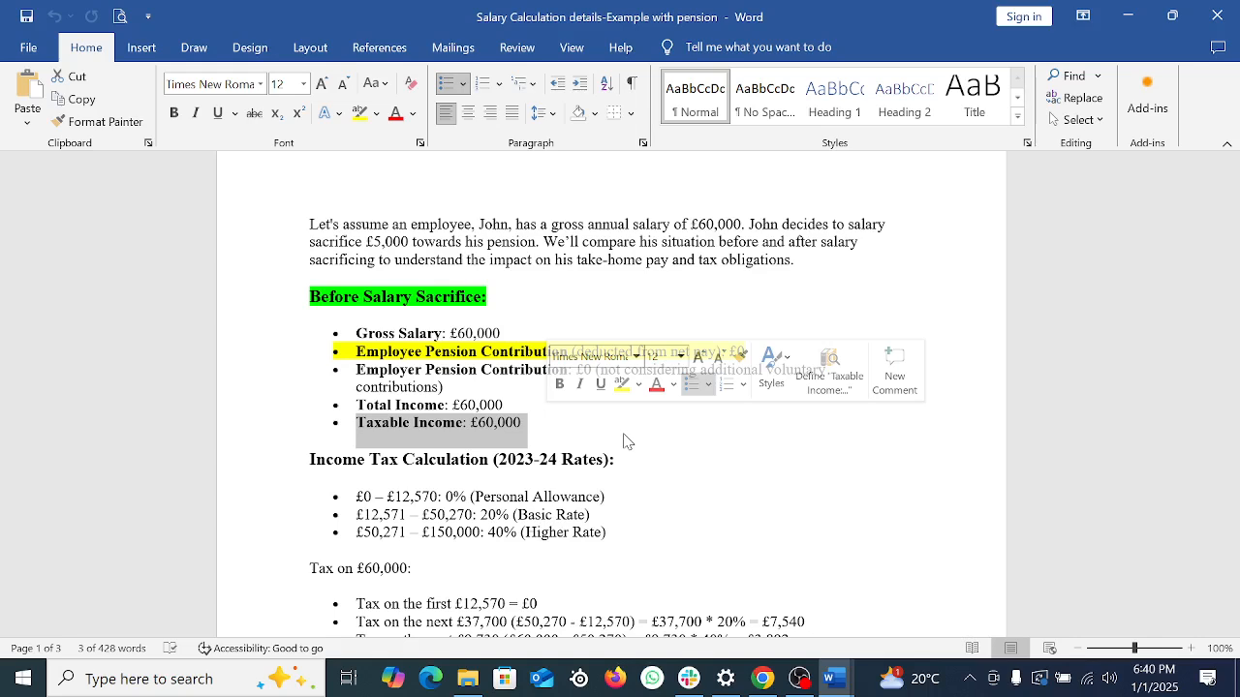
Step: Reselect text across both pension contribution lines, ending on the word Contribution
left_click(510, 427)
left_click_drag(435, 353, 597, 373)
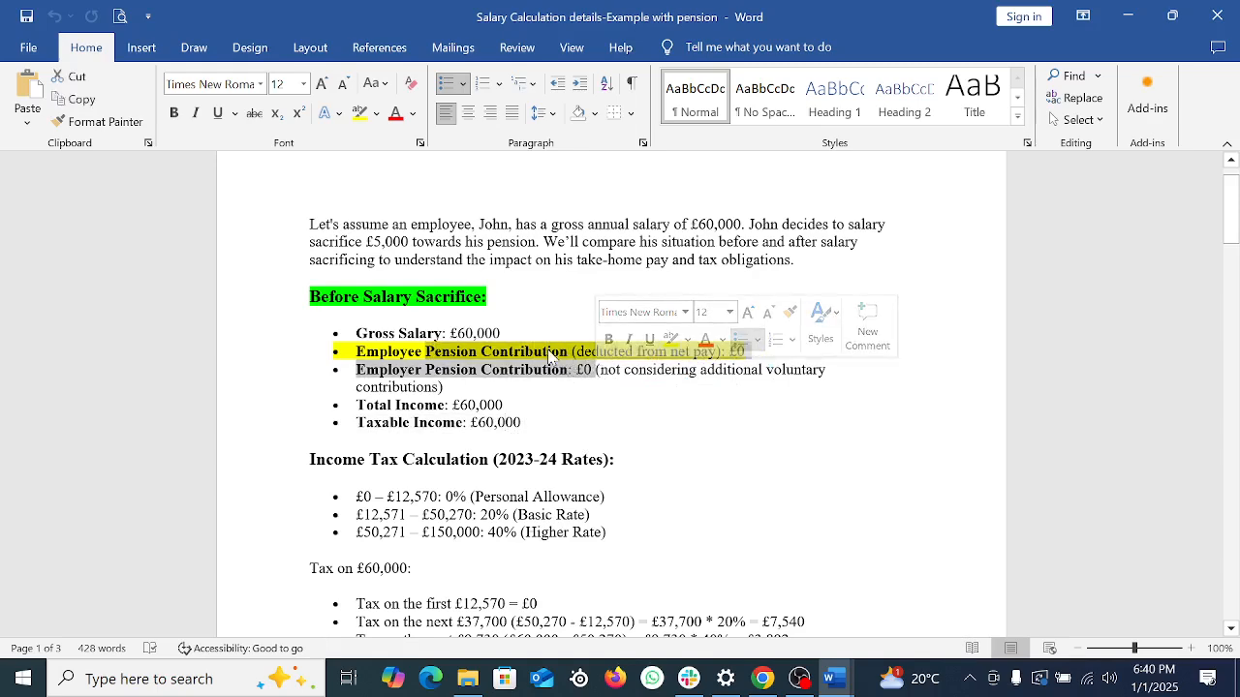
left_click(549, 356)
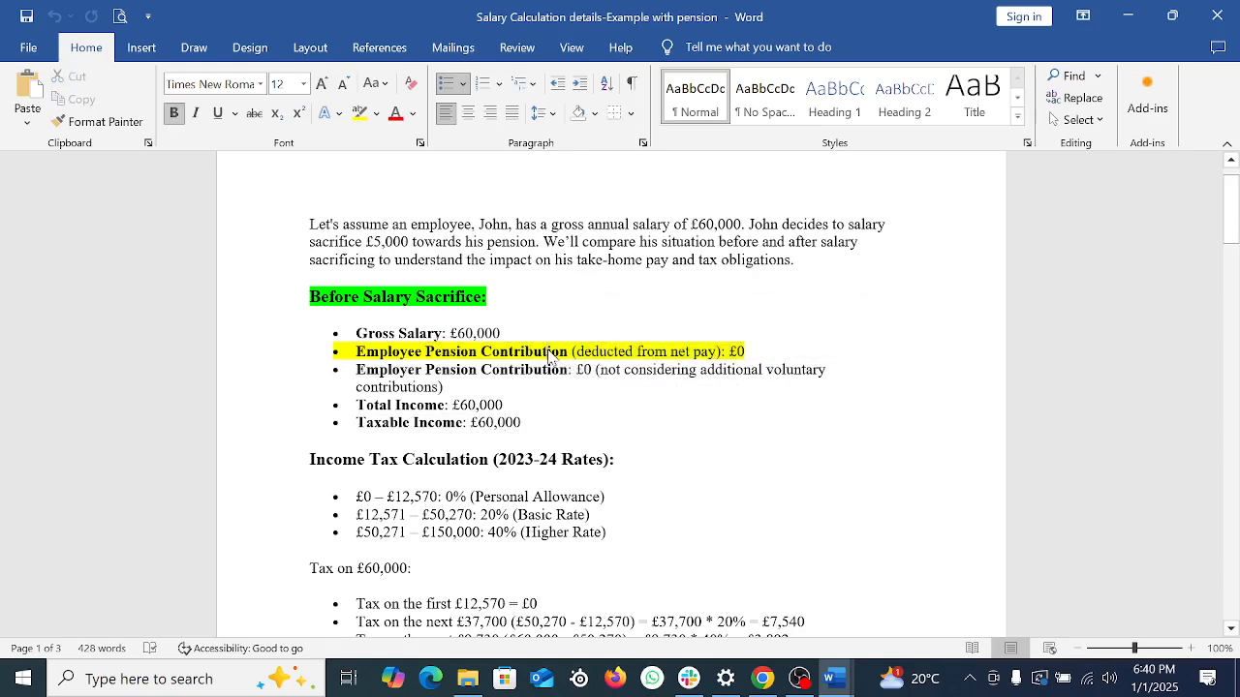
double_click(492, 354)
scroll(477, 467, "down", 1)
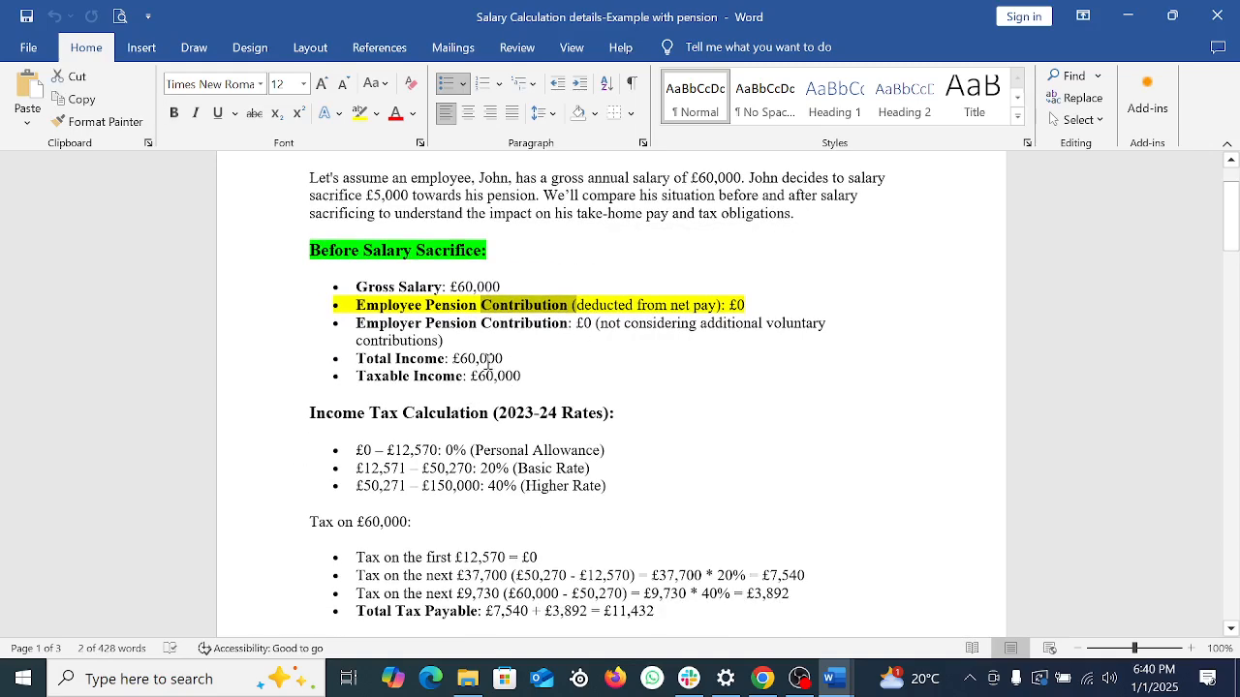
left_click_drag(475, 358, 514, 382)
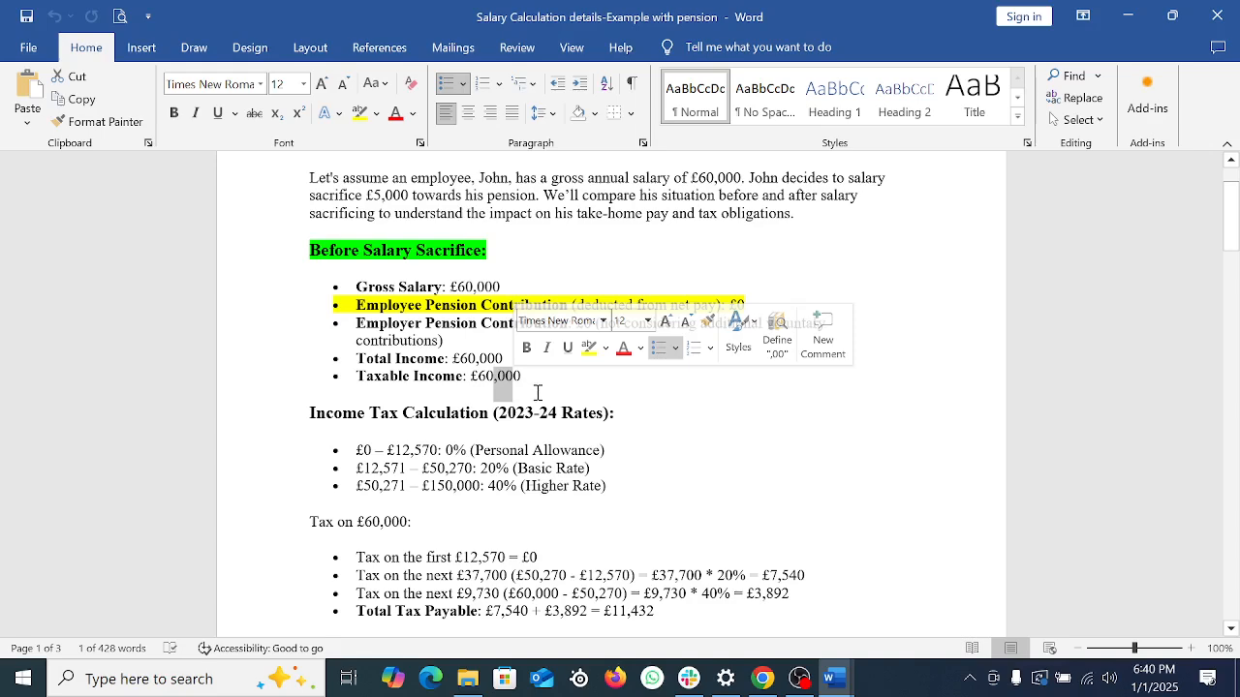
left_click(634, 470)
scroll(634, 470, "down", 2)
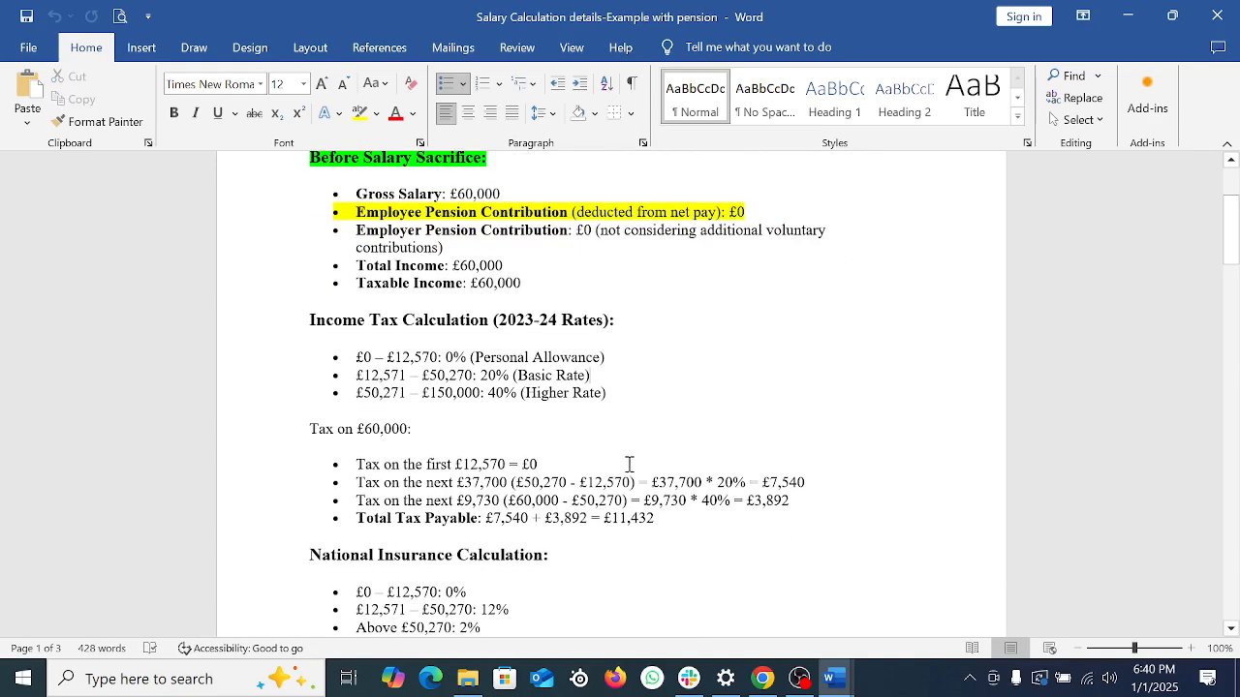
left_click_drag(319, 323, 639, 310)
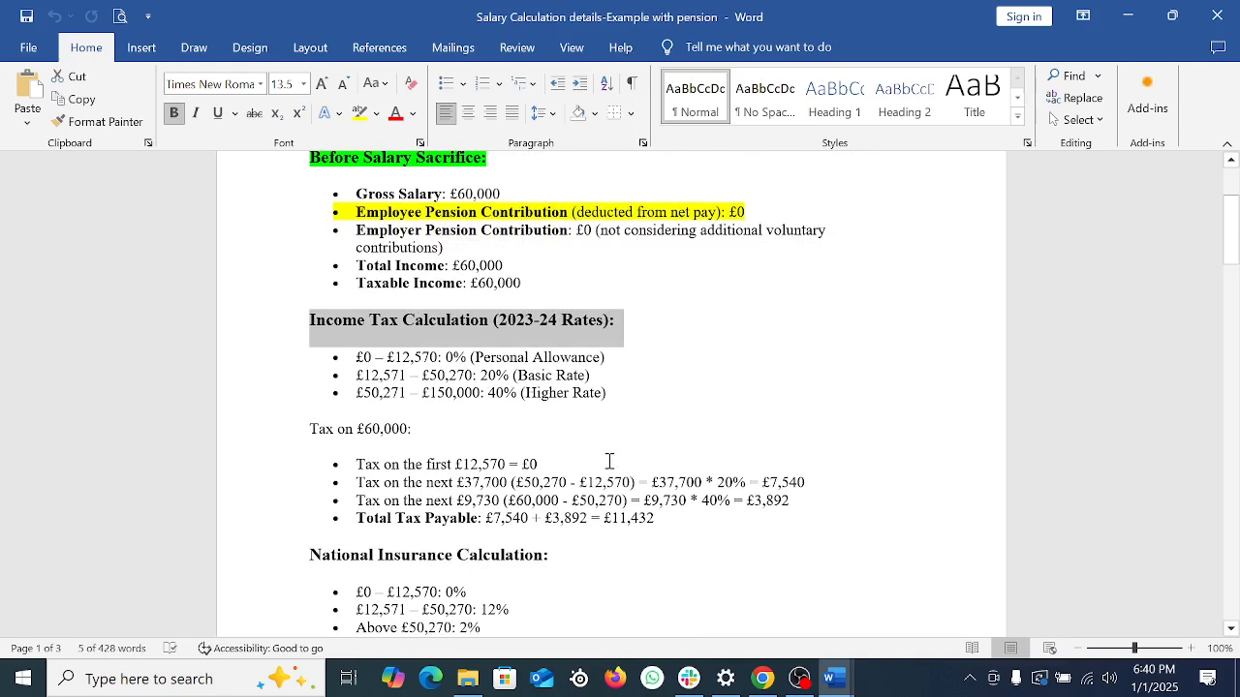
left_click(406, 394)
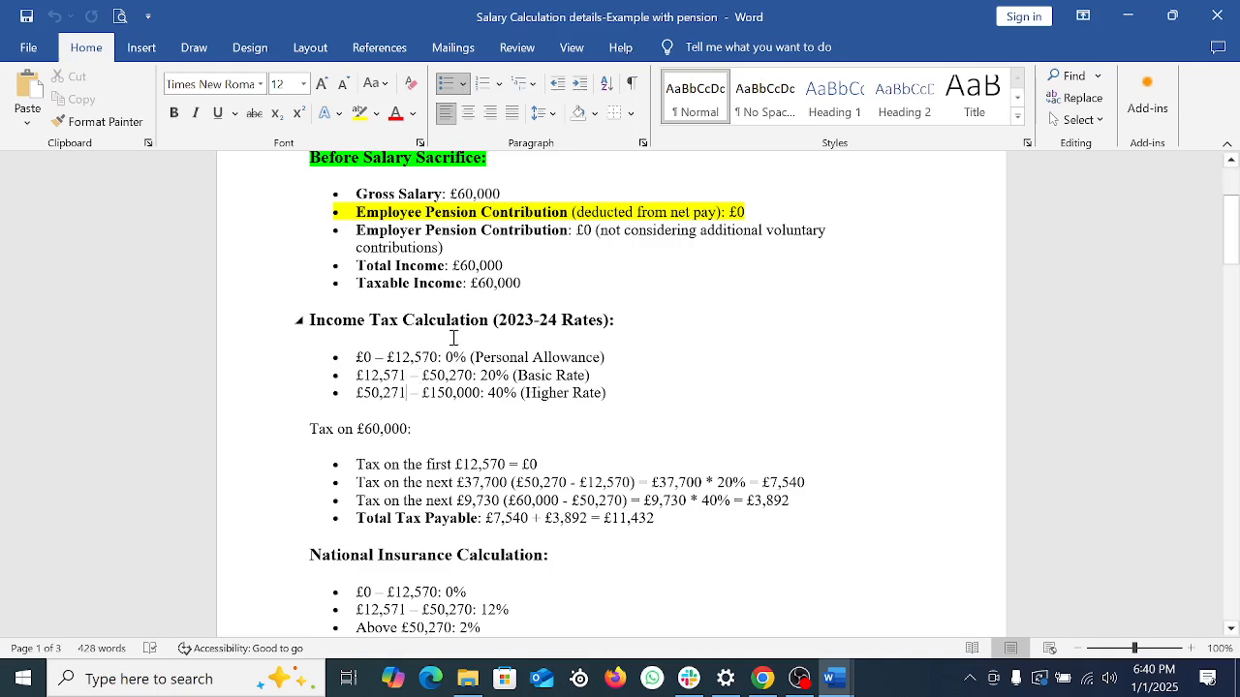
scroll(619, 338, "down", 1)
scroll(619, 338, "down", 1)
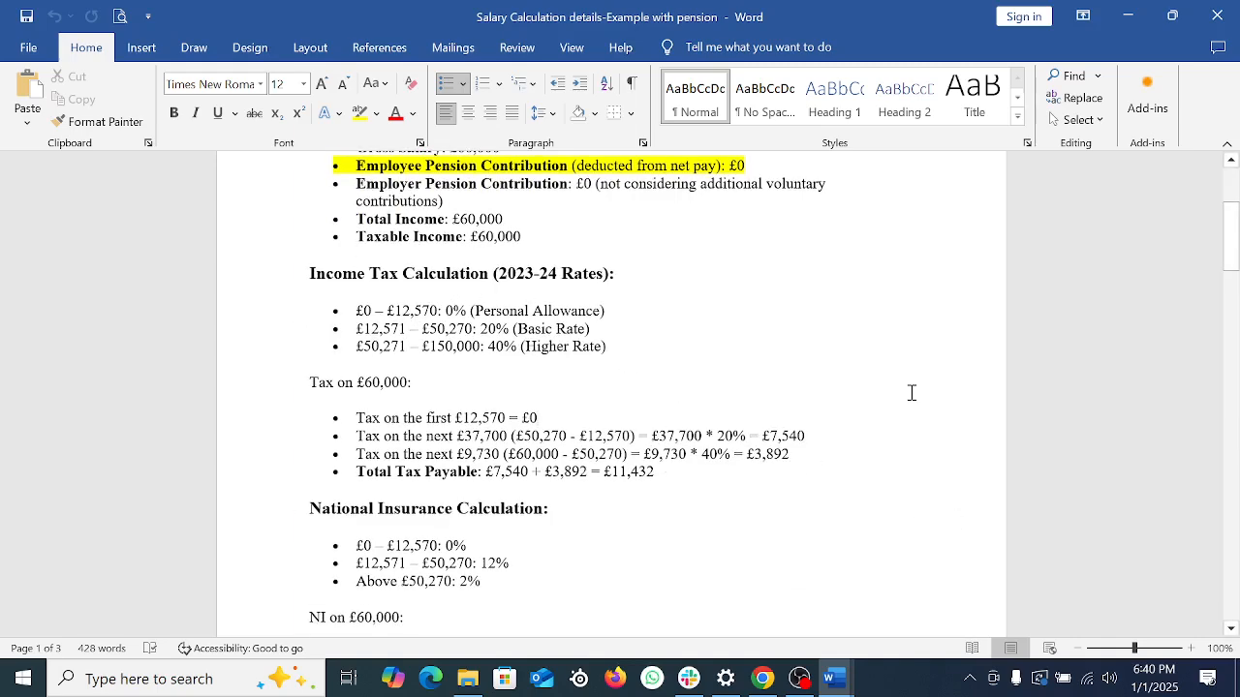
key("Print")
Step: Capture the screen and box the Personal Allowance, Basic Rate, Higher Rate bands and 'Tax on £60,000:' in red
mouse_move(1, 1)
left_mouse_down()
mouse_move(1239, 696)
mouse_move(1235, 684)
left_mouse_up()
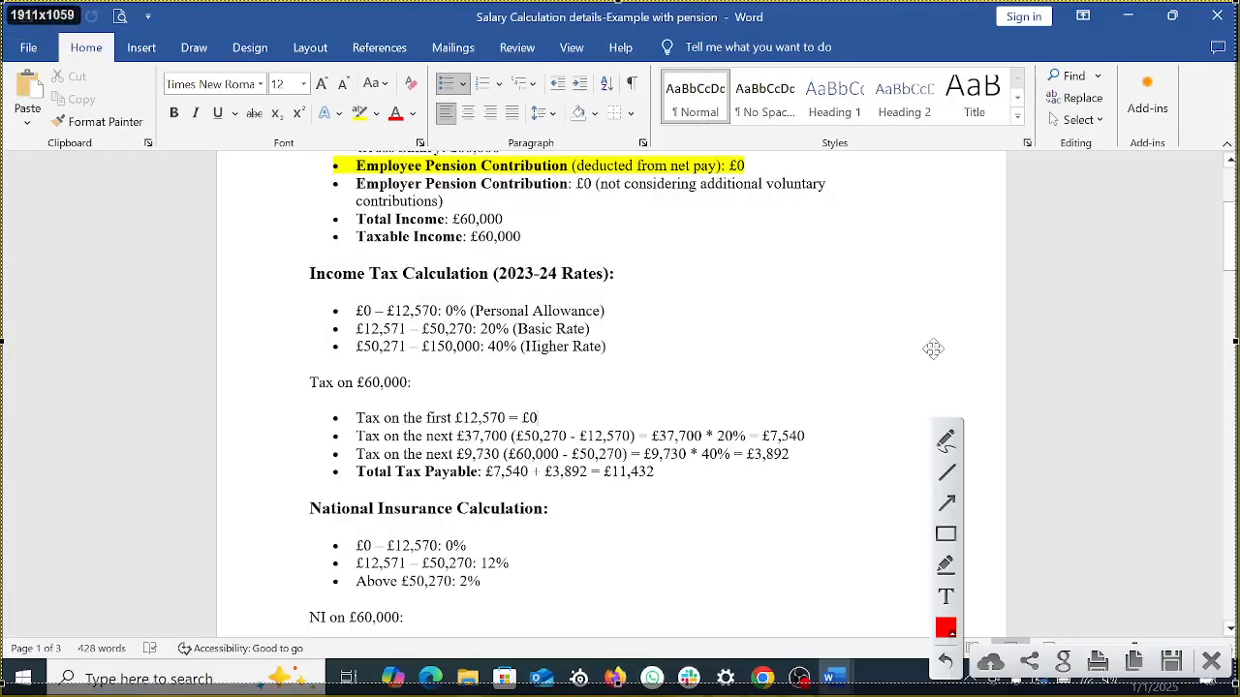
left_click(945, 534)
mouse_move(329, 292)
left_mouse_down()
mouse_move(595, 297)
mouse_move(658, 326)
left_mouse_up()
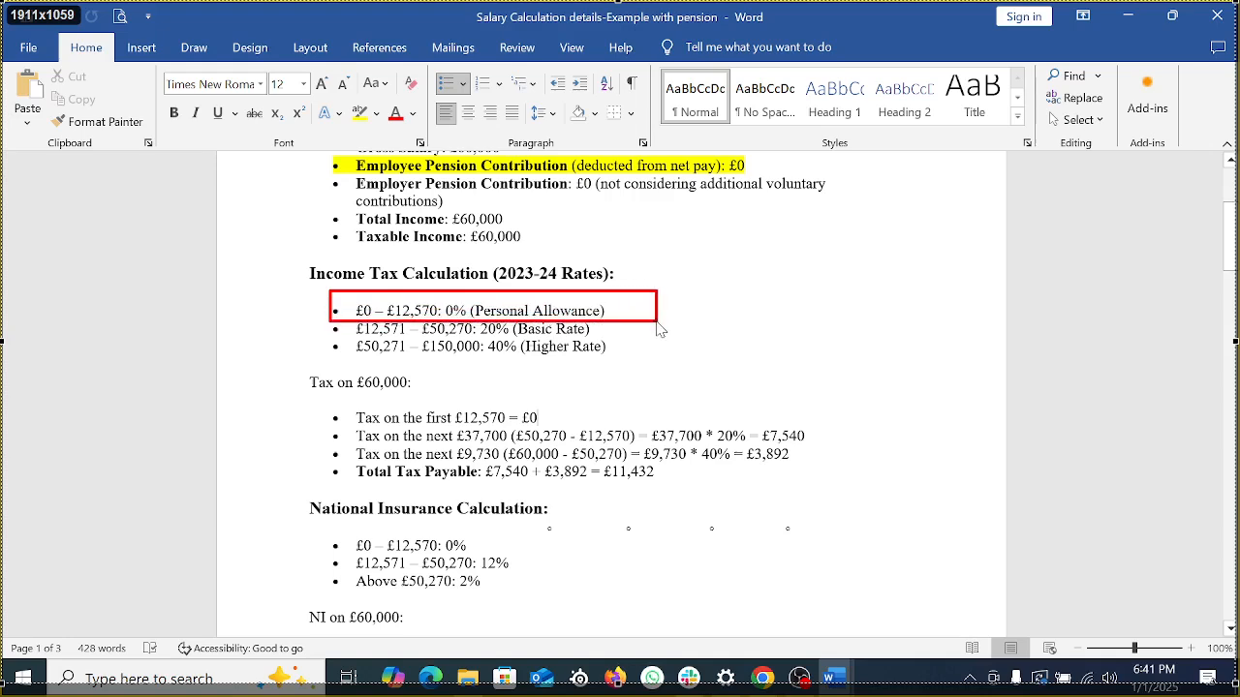
left_click_drag(658, 329, 656, 327)
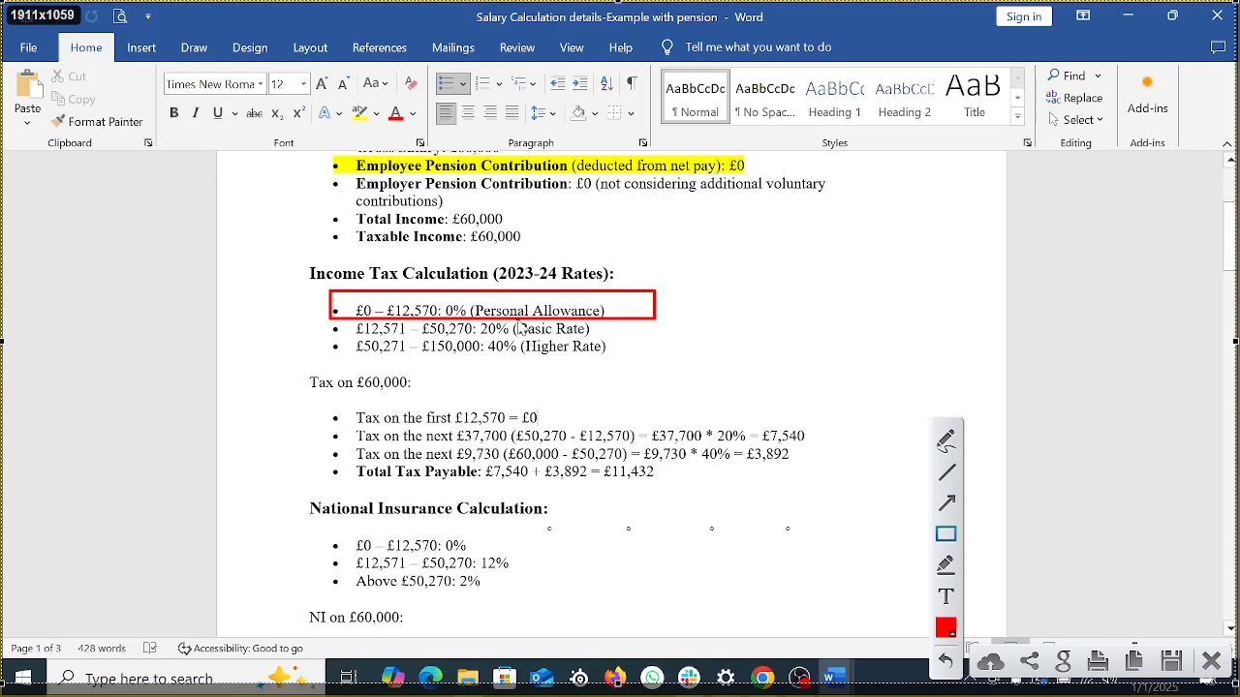
mouse_move(328, 320)
left_mouse_down()
mouse_move(402, 336)
mouse_move(658, 344)
left_mouse_up()
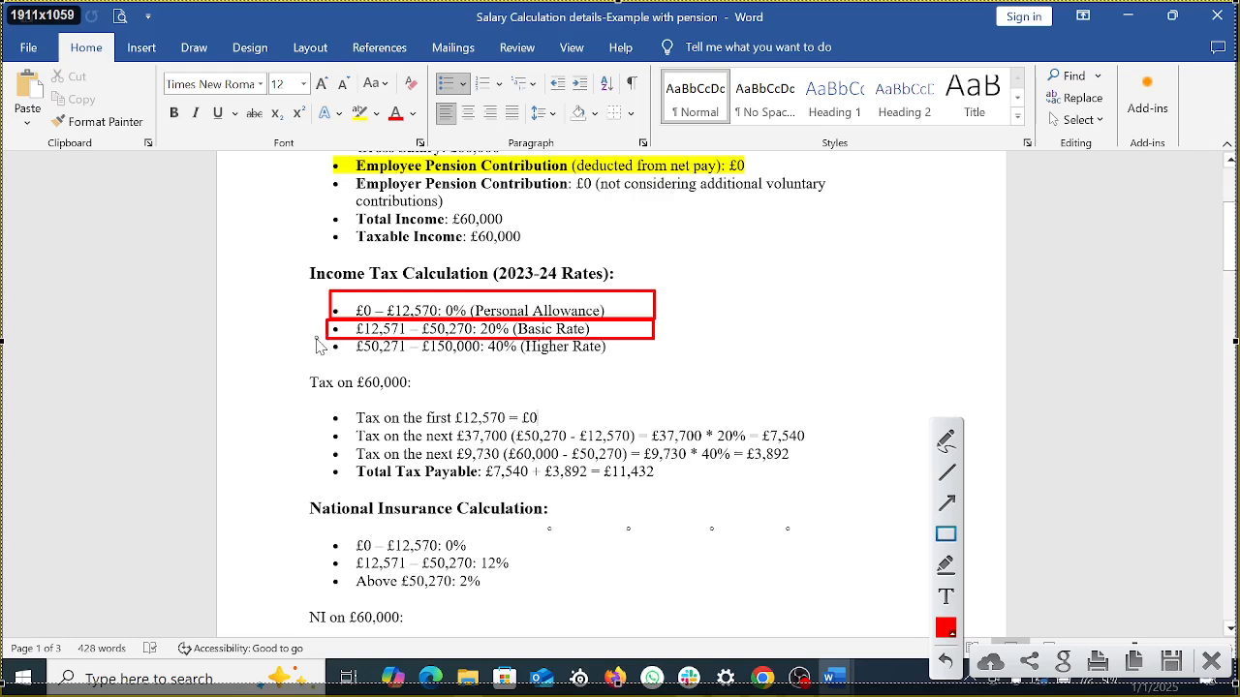
mouse_move(325, 337)
left_mouse_down()
mouse_move(719, 366)
mouse_move(708, 364)
left_mouse_up()
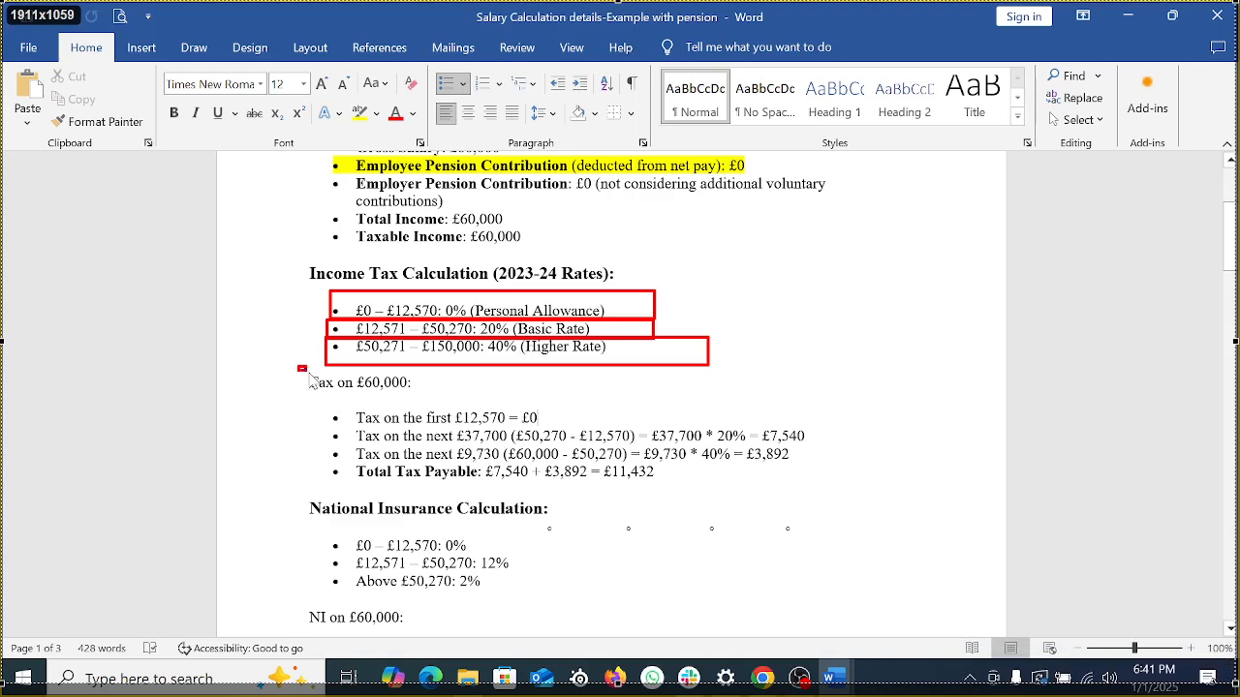
mouse_move(299, 367)
left_mouse_down()
mouse_move(461, 397)
mouse_move(451, 397)
left_mouse_up()
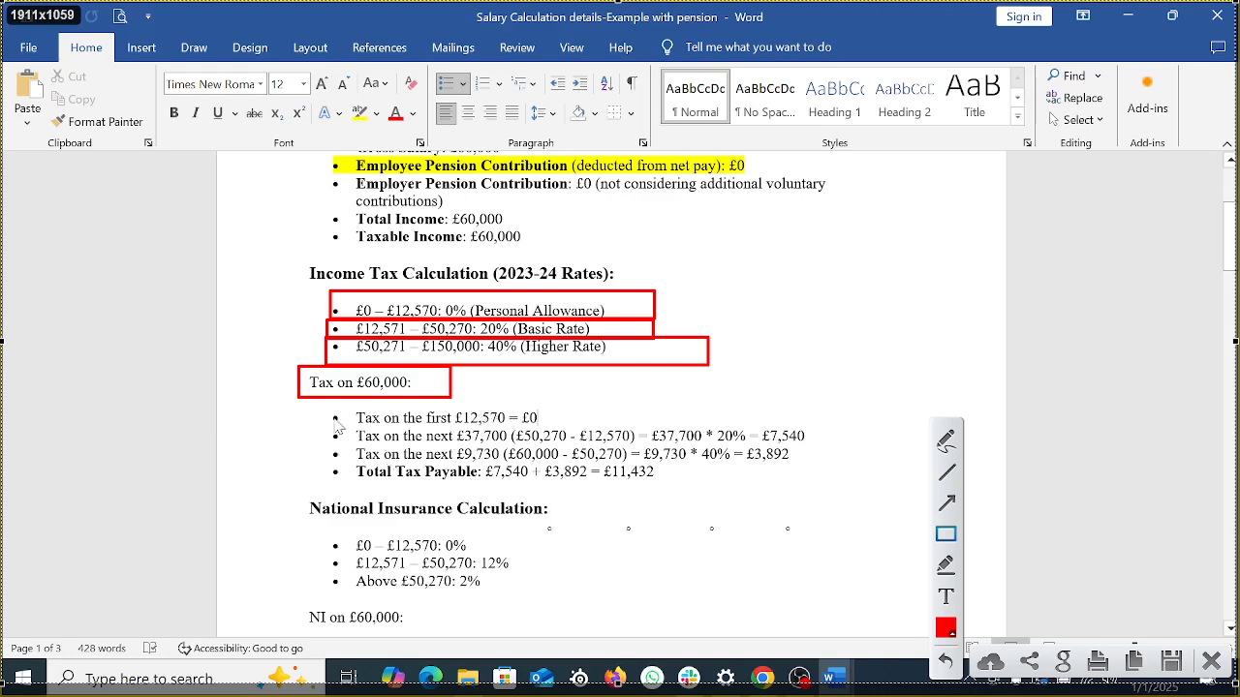
Step: Box the first £12,570 line and the £37,700 and £9,730 band amounts in red
left_click_drag(354, 406, 571, 427)
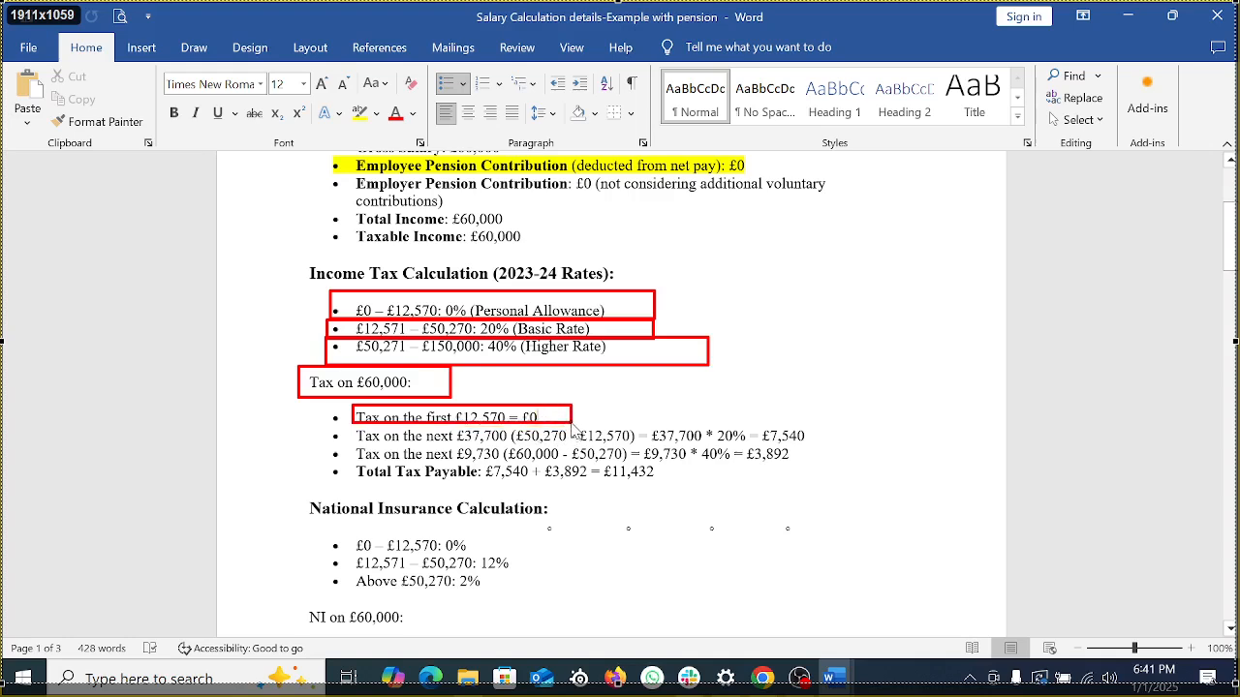
left_click_drag(571, 423, 572, 426)
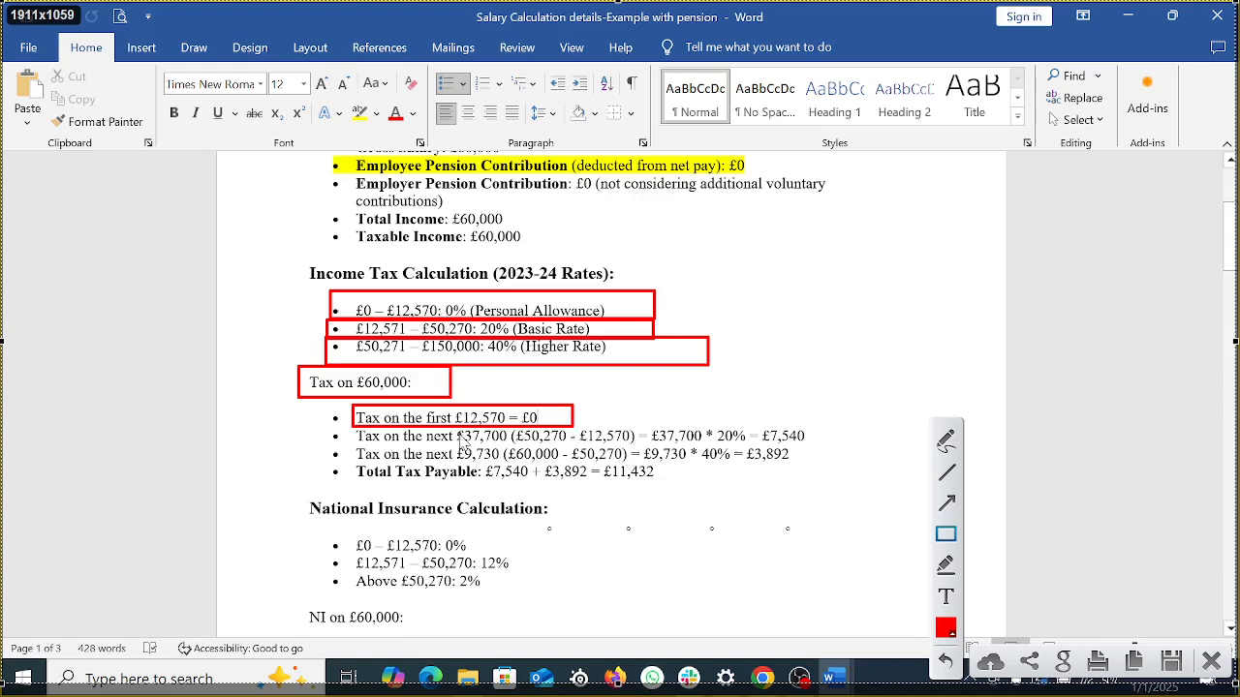
left_click_drag(449, 426, 519, 448)
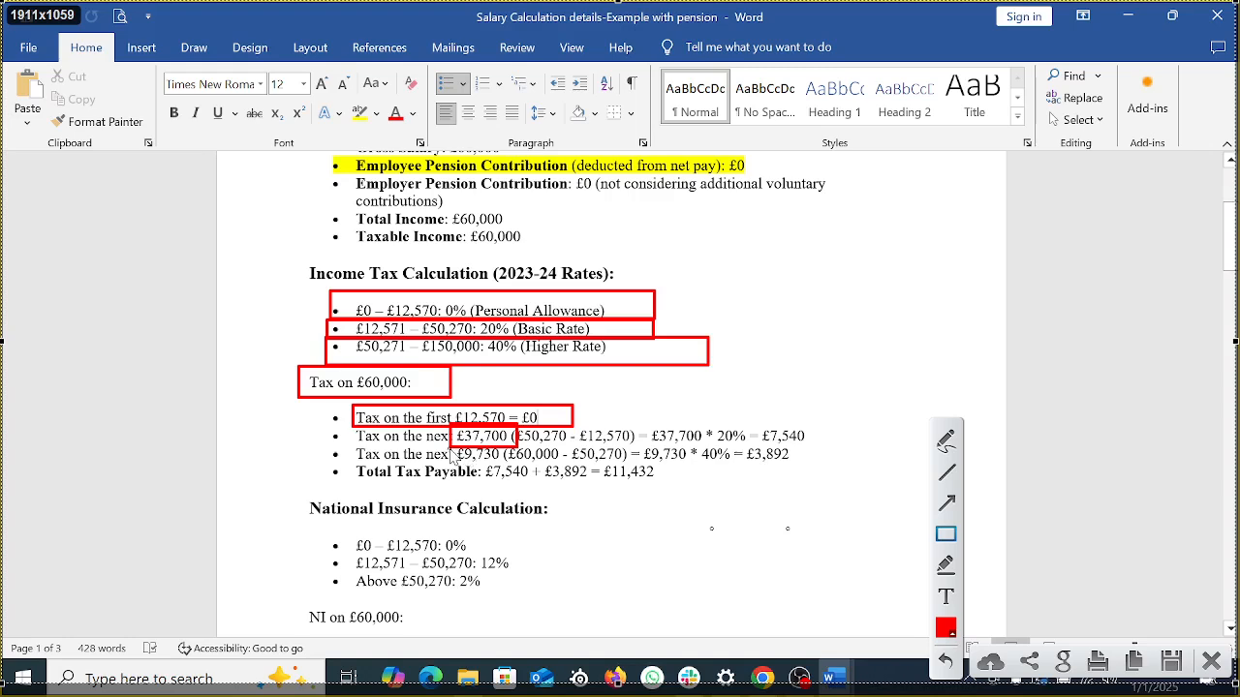
left_click_drag(450, 447, 502, 474)
Step: Box the £7,540 and £3,892 tax amounts, their total, and the National Insurance Calculation heading
left_click_drag(760, 416, 850, 445)
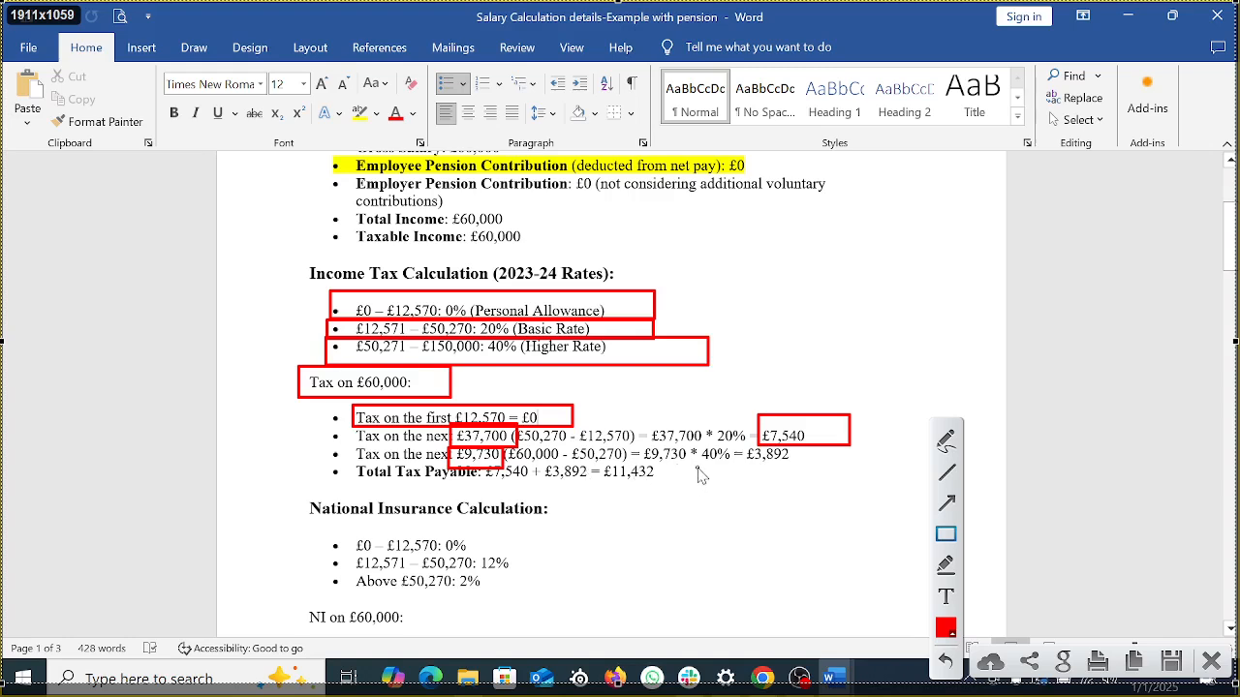
left_click_drag(736, 445, 810, 467)
mouse_move(482, 463)
left_mouse_down()
mouse_move(527, 489)
mouse_move(680, 487)
left_mouse_up()
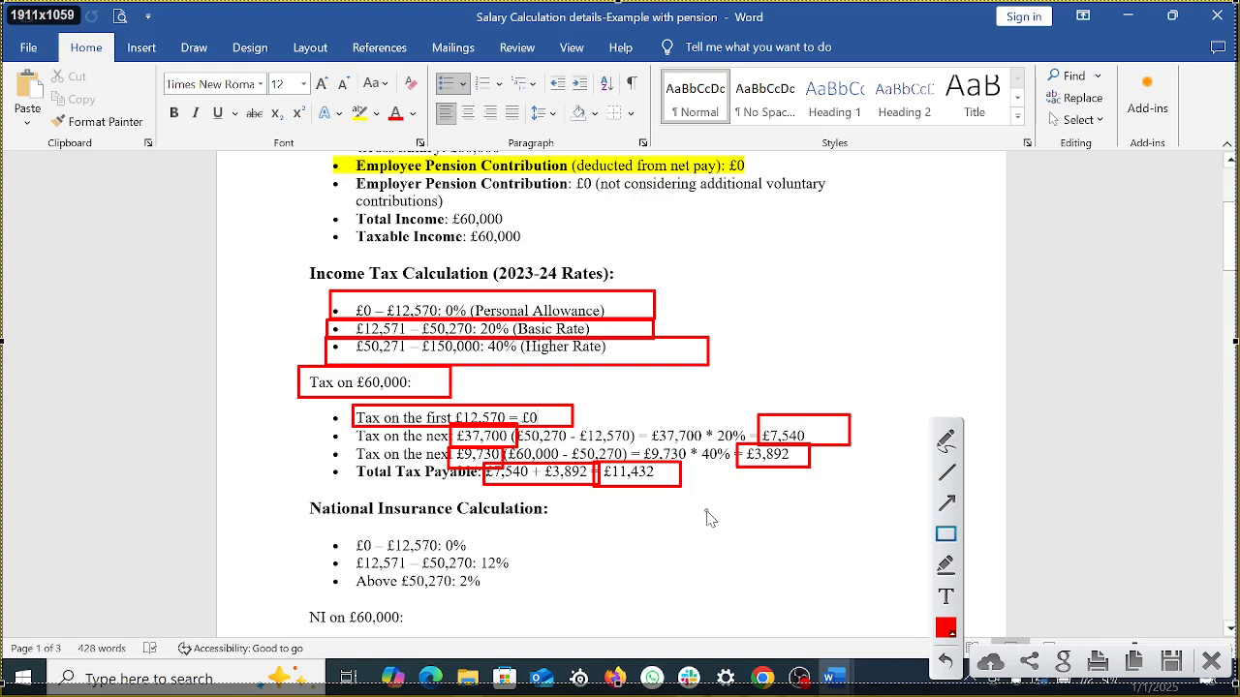
mouse_move(292, 488)
left_mouse_down()
mouse_move(553, 544)
mouse_move(683, 529)
left_mouse_up()
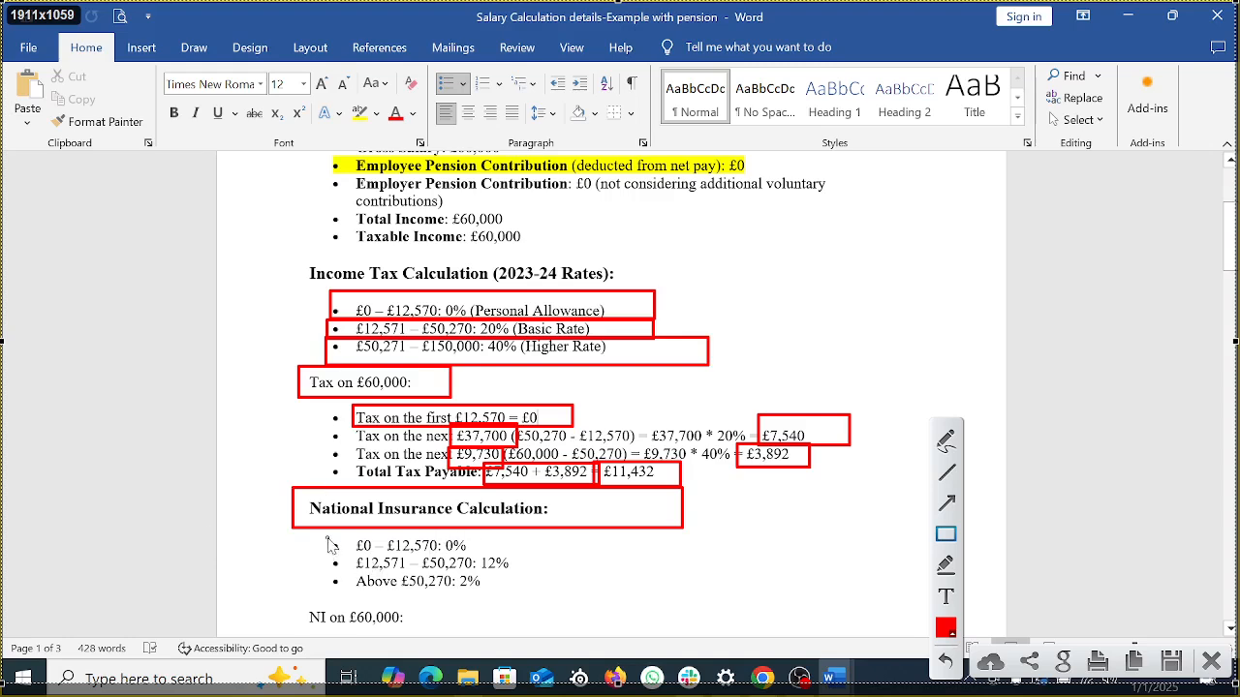
Step: Box the NI rate list, 12% and 2% rates, then close the annotation overlay
mouse_move(329, 534)
left_mouse_down()
mouse_move(514, 610)
mouse_move(547, 608)
left_mouse_up()
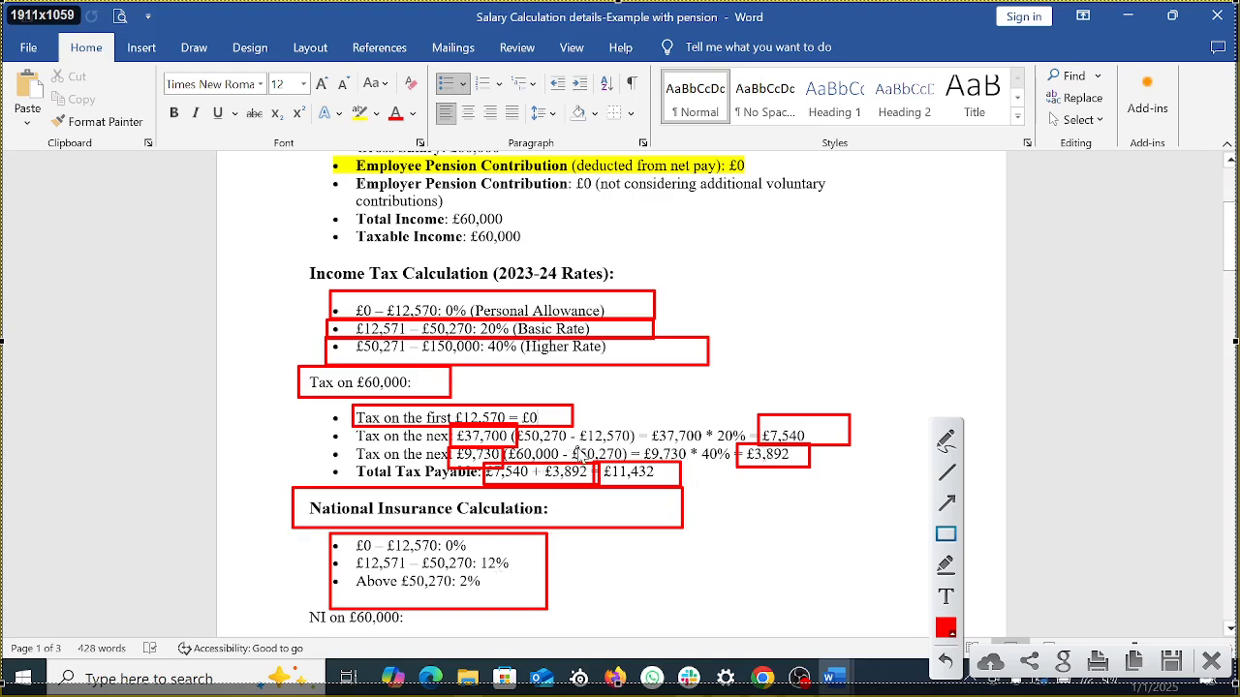
left_click_drag(473, 555, 538, 575)
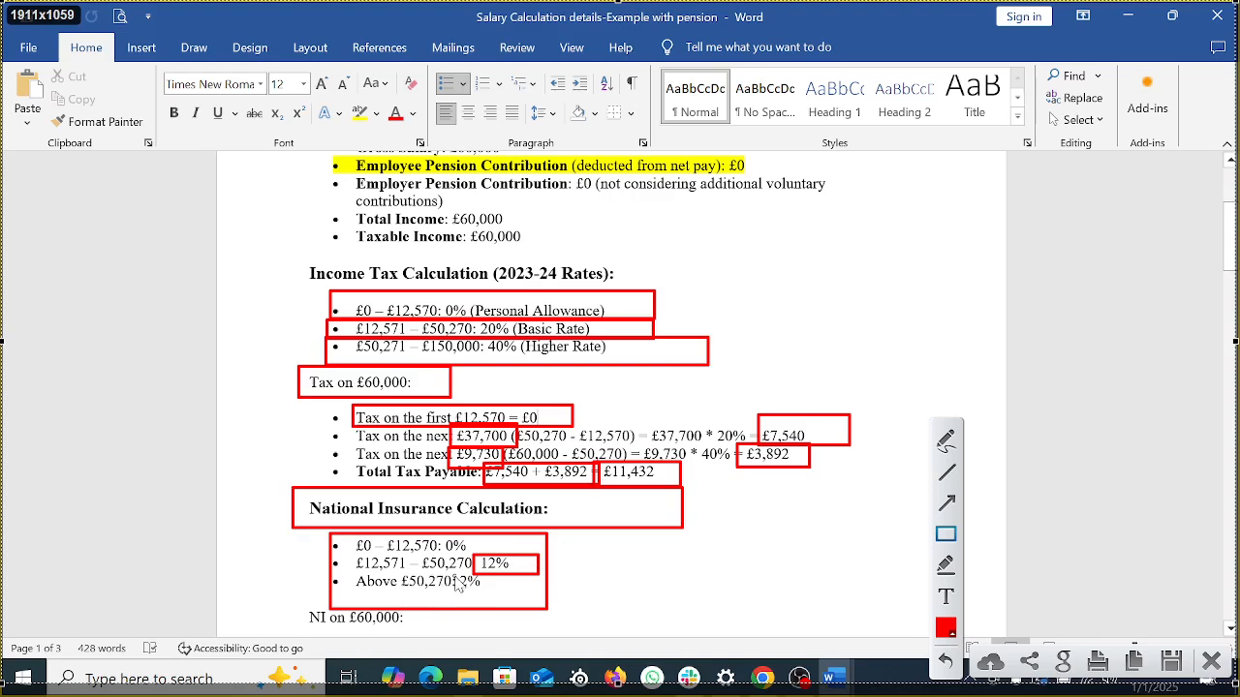
left_click_drag(454, 575, 511, 599)
left_click(1211, 661)
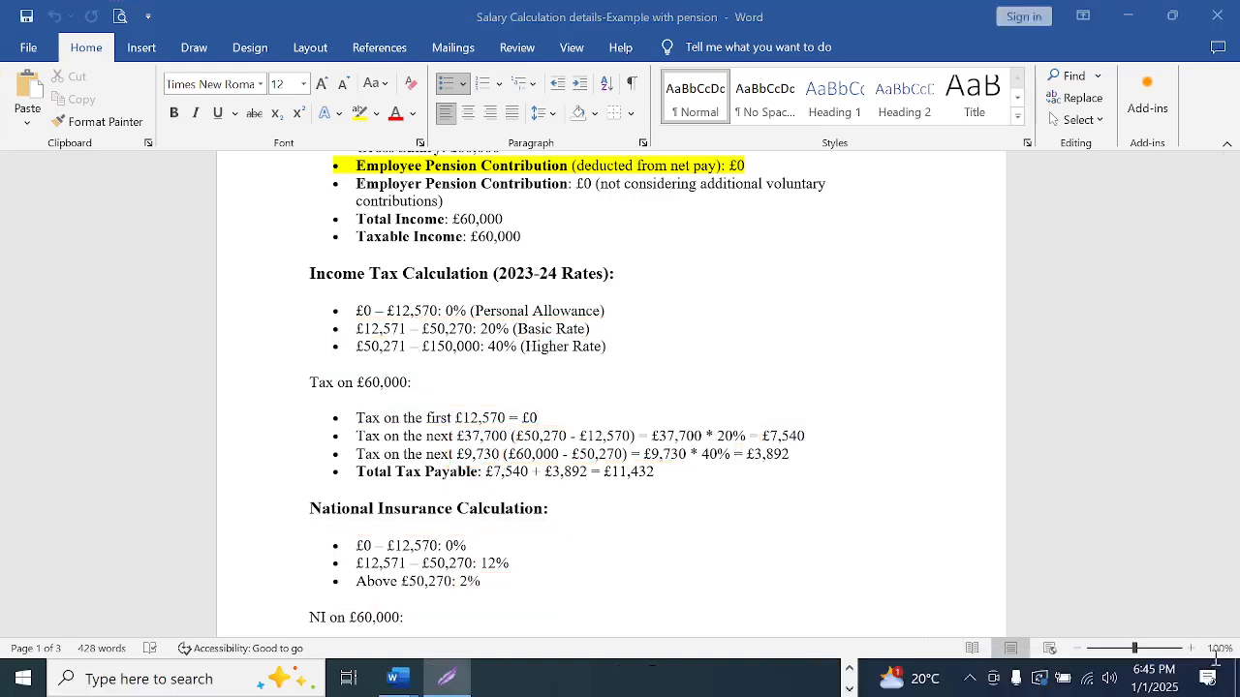
scroll(726, 412, "down", 5)
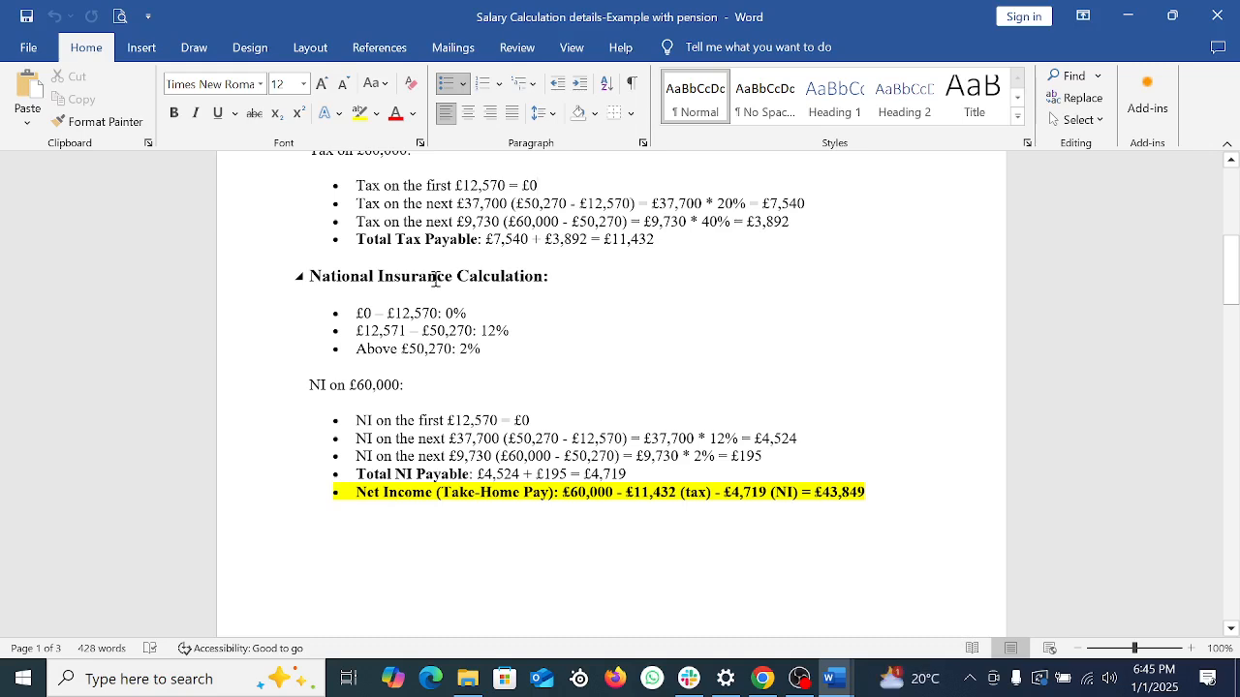
scroll(499, 312, "down", 2)
left_click_drag(502, 327, 555, 325)
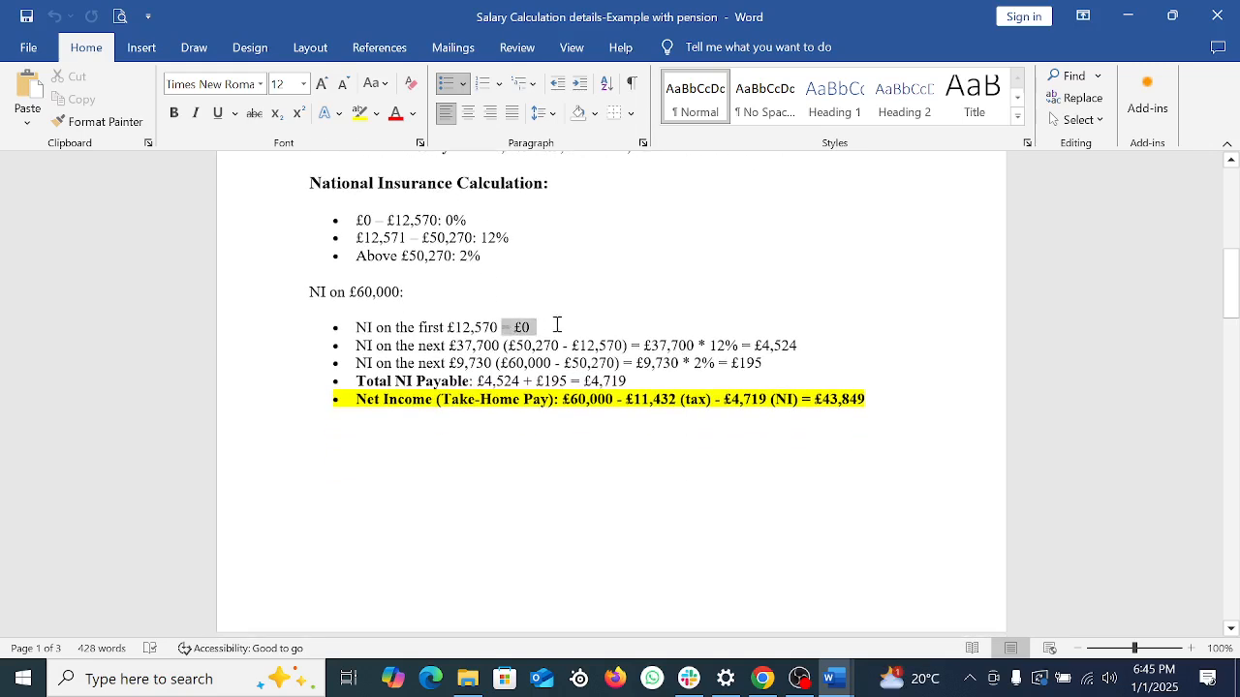
double_click(475, 346)
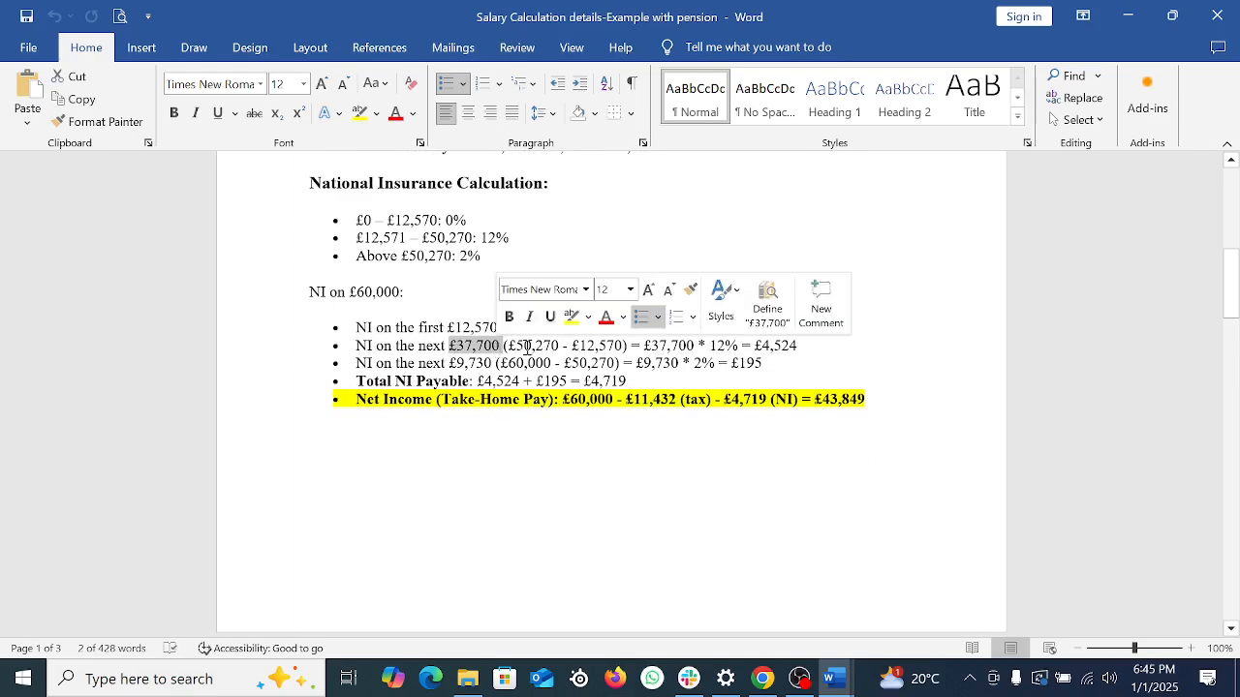
left_click(727, 345)
left_click_drag(761, 346, 841, 346)
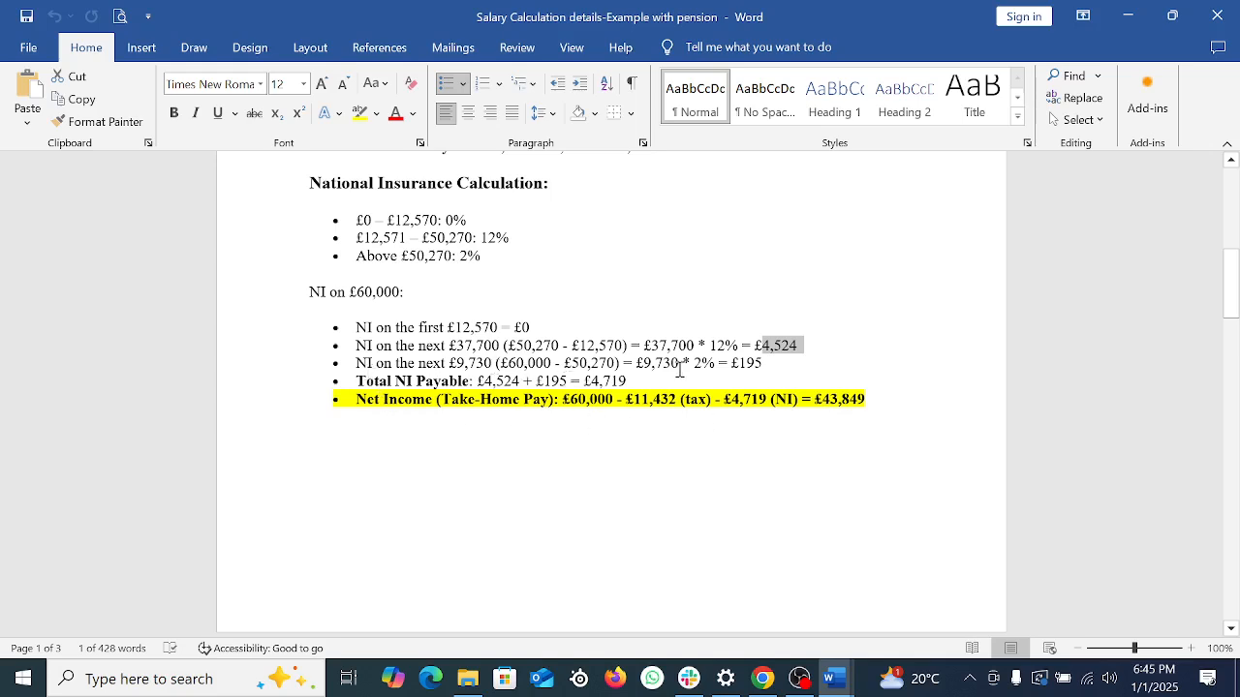
left_click_drag(732, 363, 798, 364)
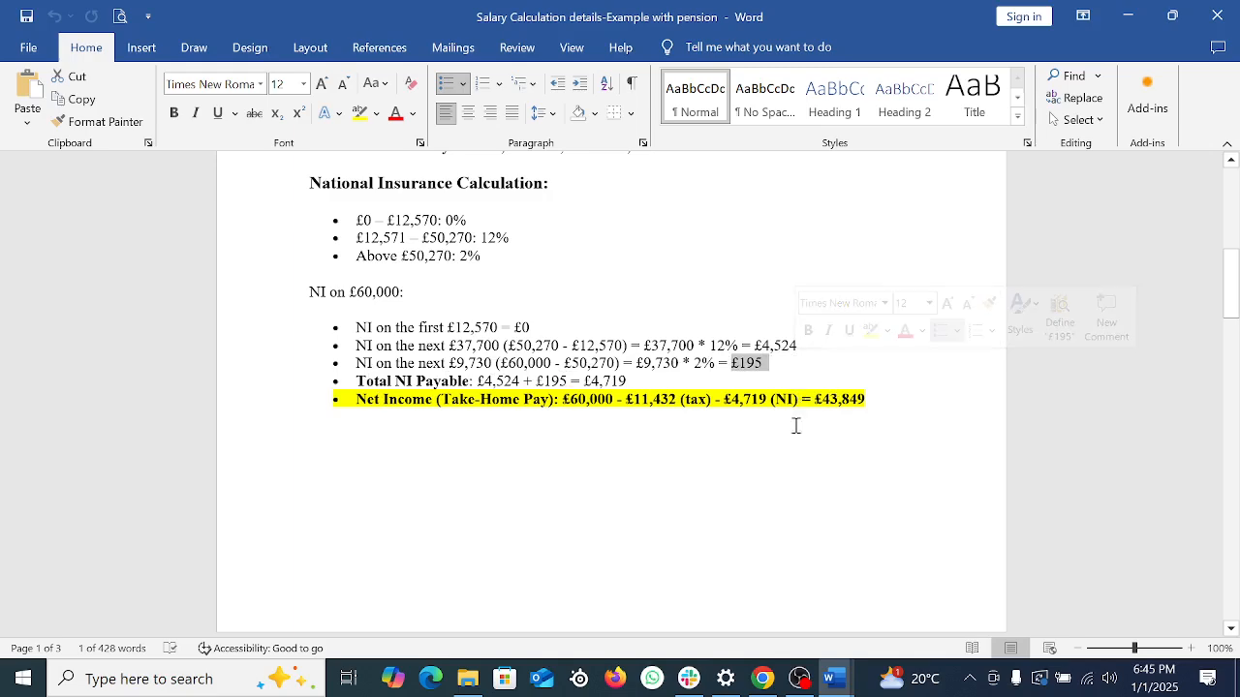
left_click(761, 502)
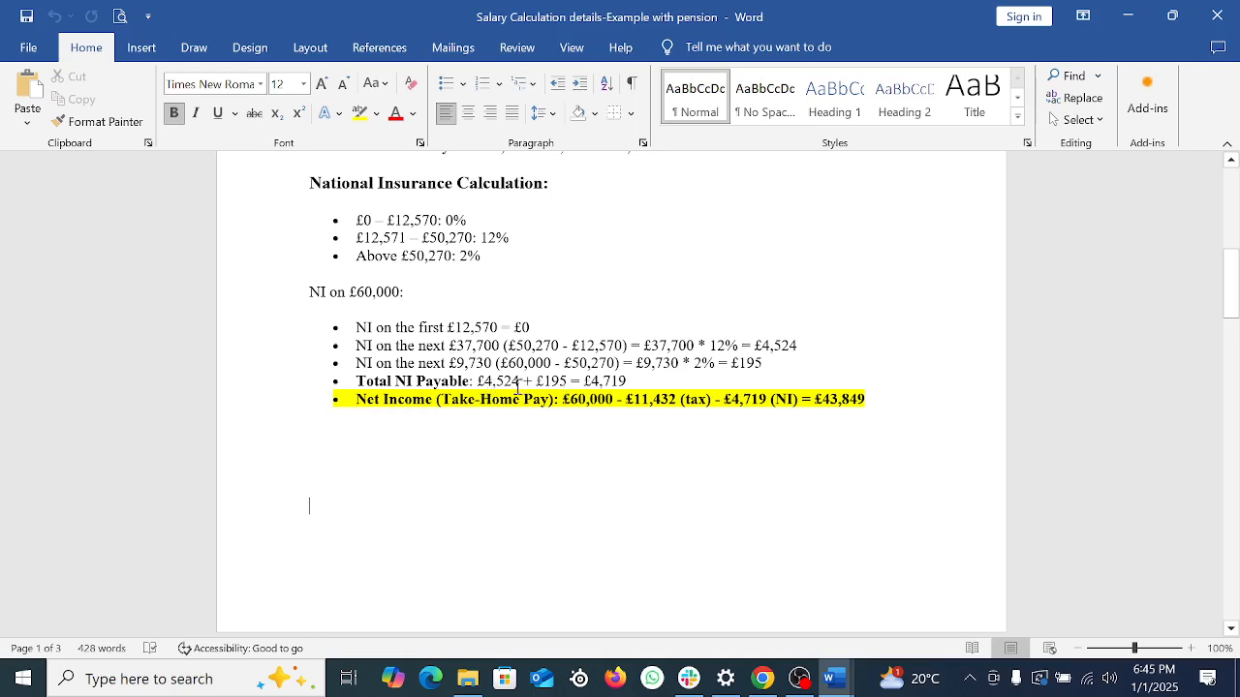
left_click(650, 380)
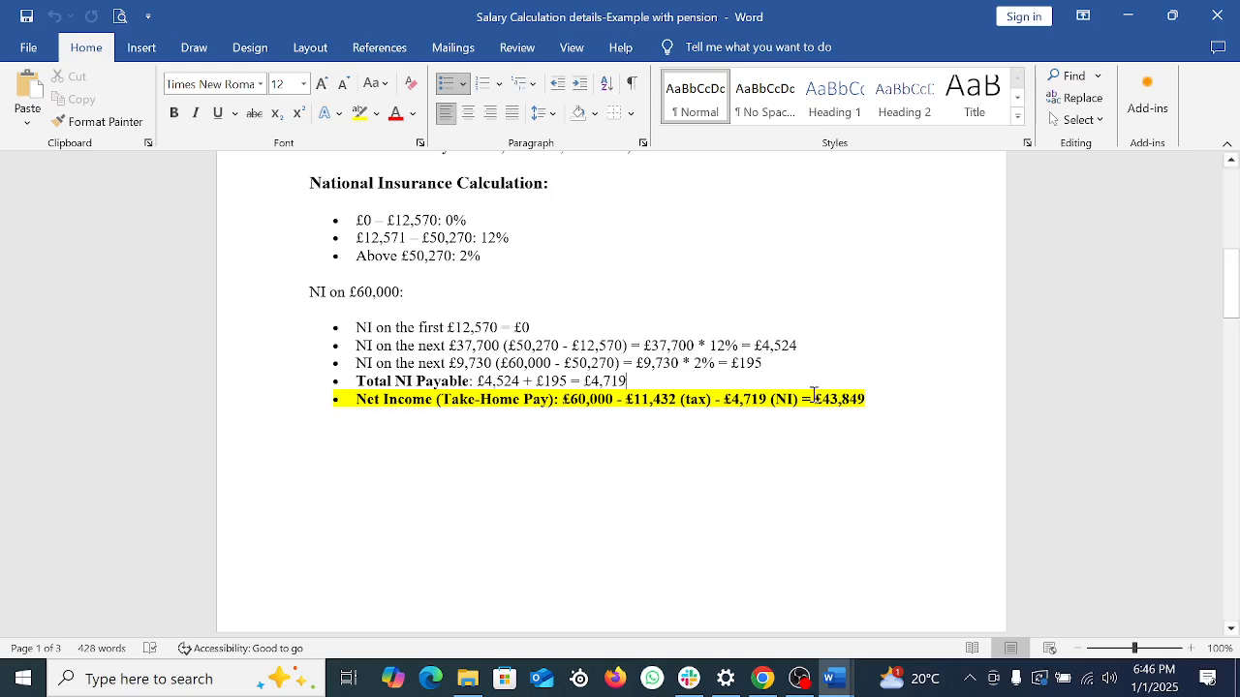
left_click_drag(804, 399, 936, 397)
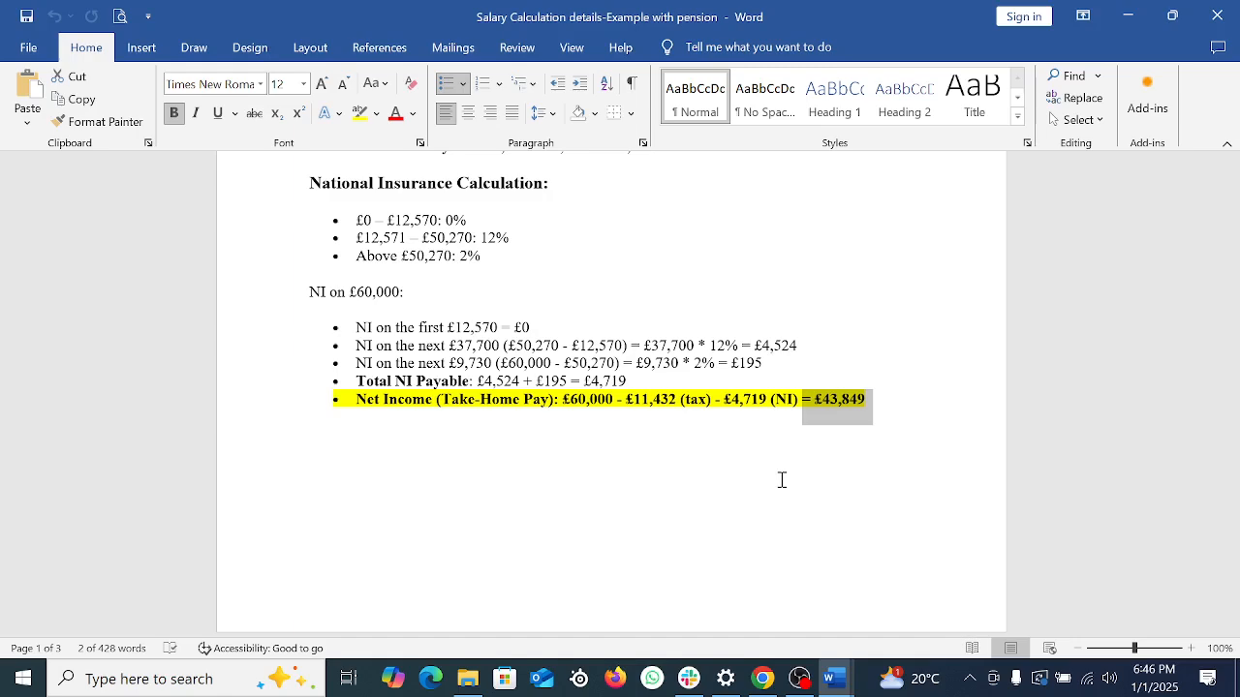
scroll(782, 479, "up", 3)
scroll(749, 470, "down", 8)
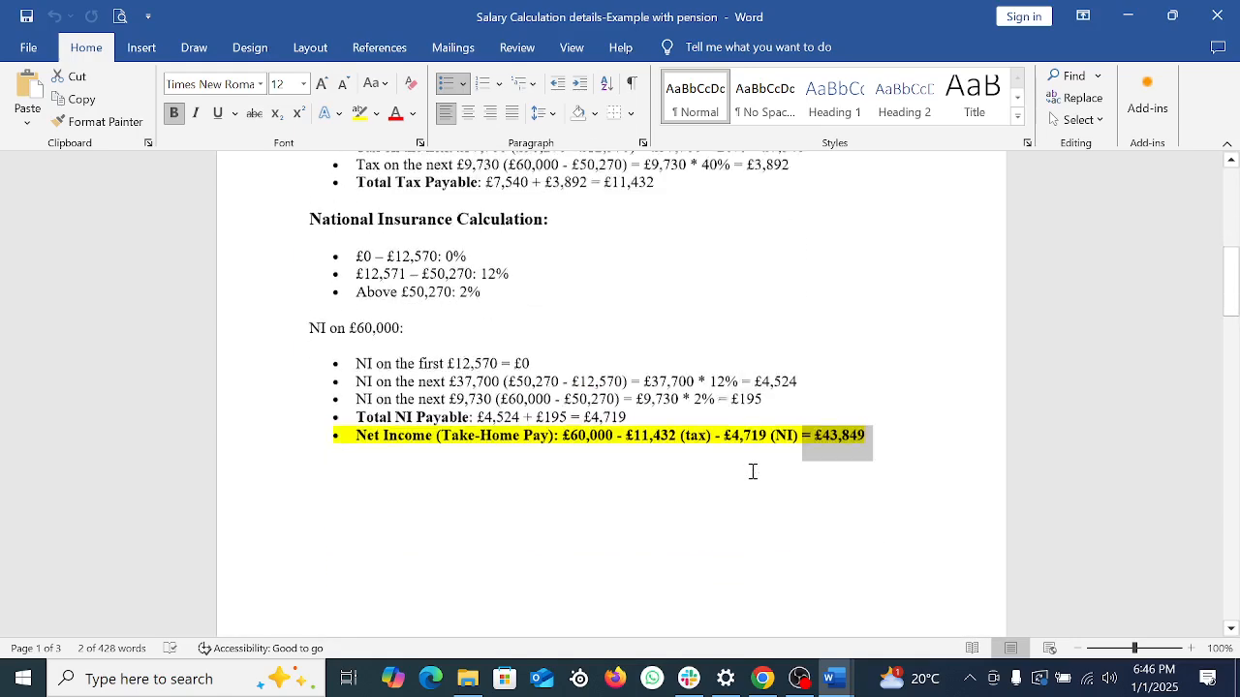
scroll(741, 469, "down", 3)
left_click(714, 470)
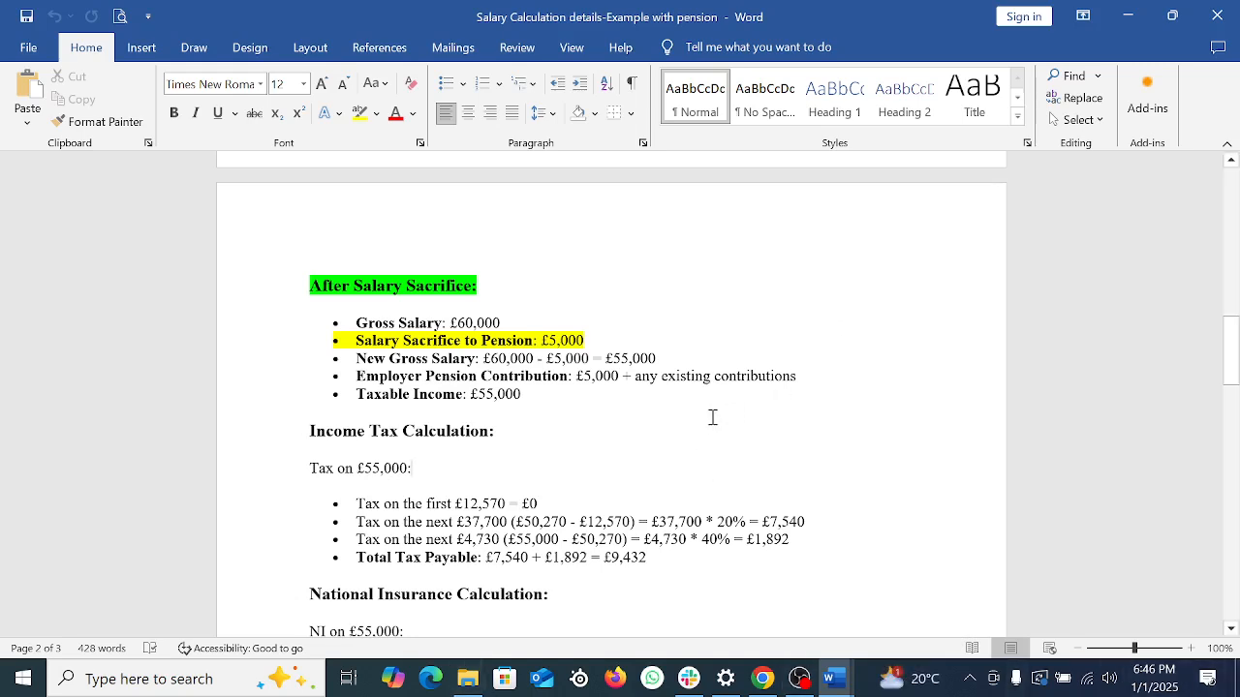
left_click(605, 443)
left_click(504, 325)
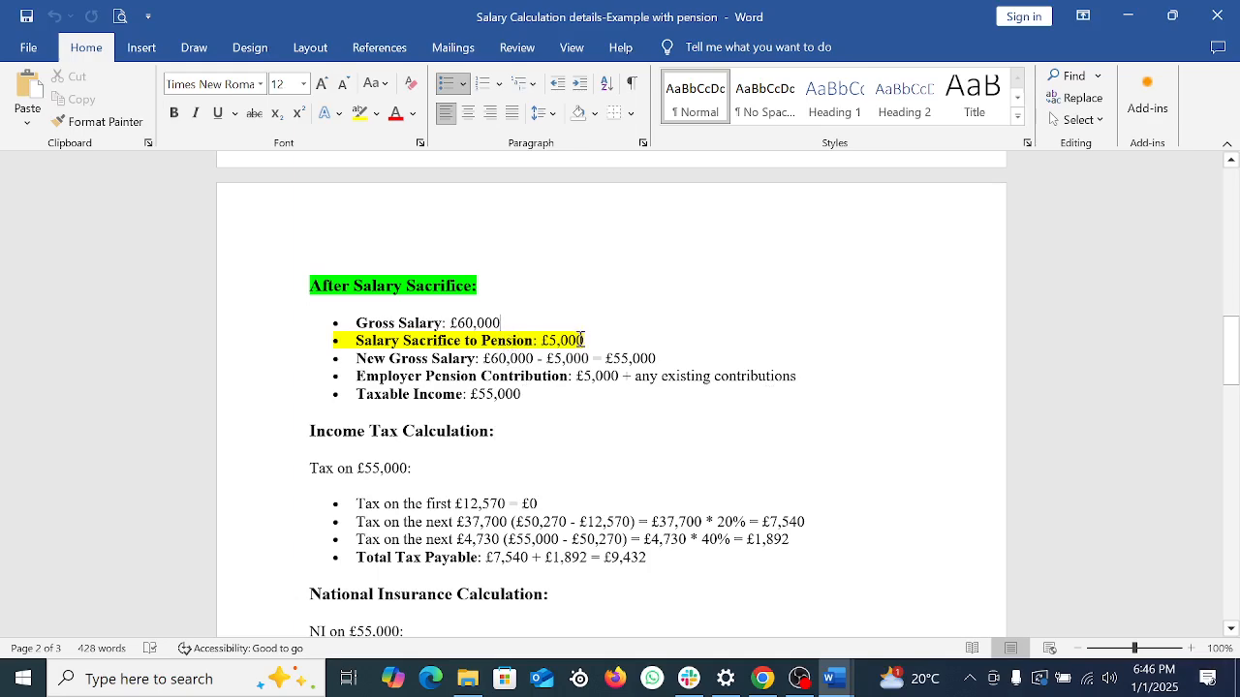
left_click_drag(594, 357, 703, 351)
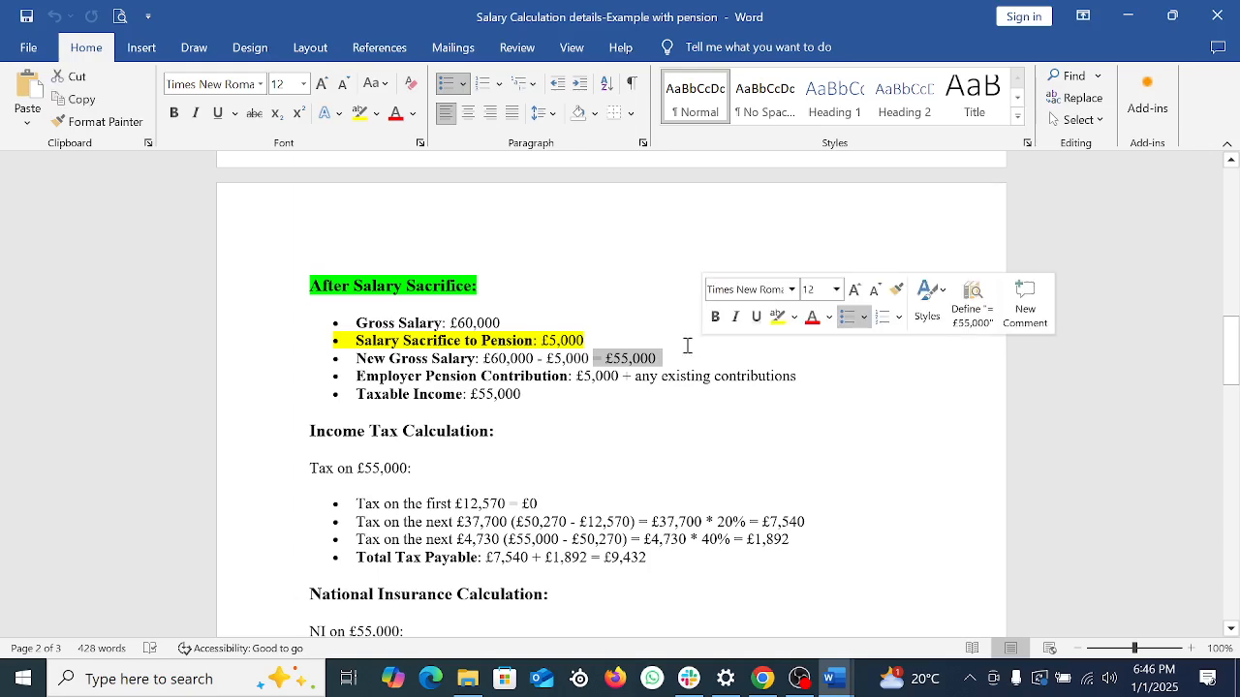
scroll(639, 397, "down", 2)
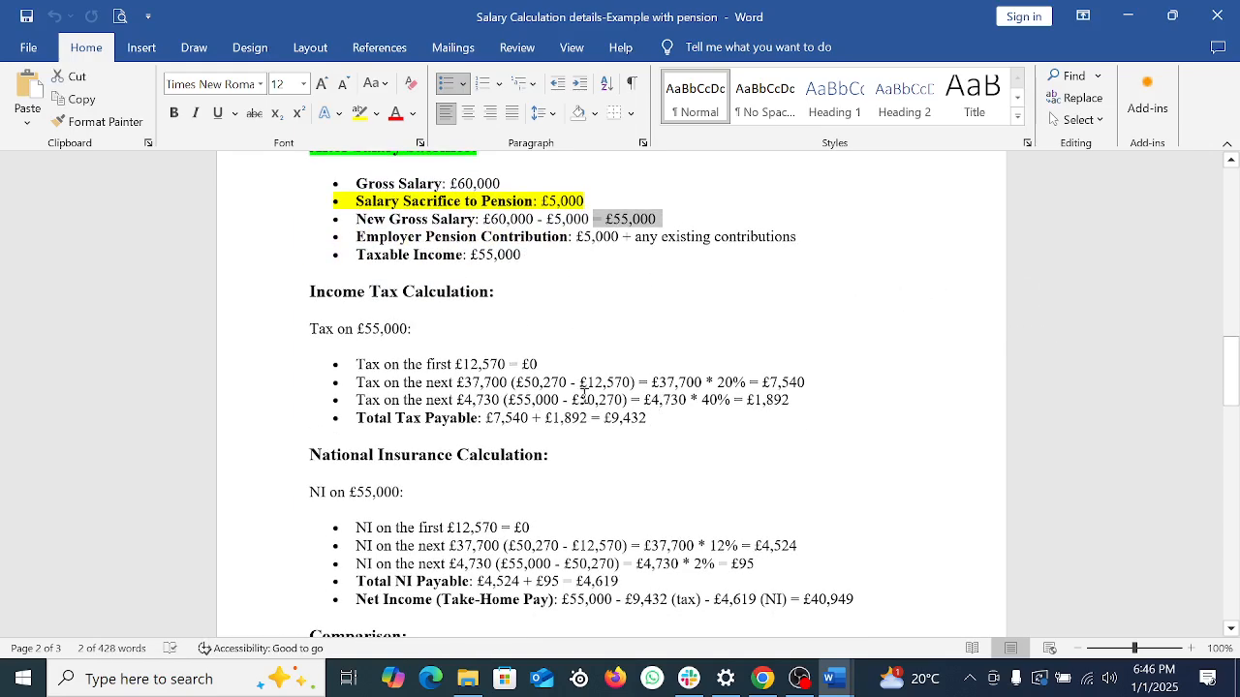
left_click_drag(427, 364, 543, 364)
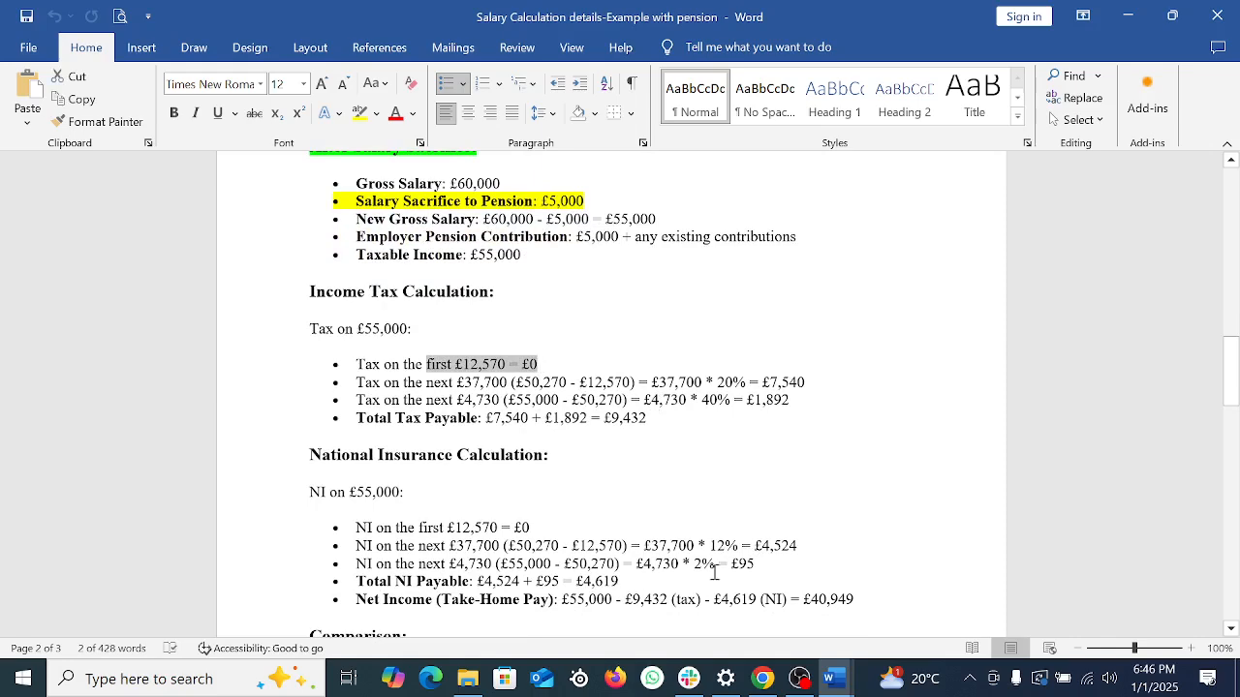
left_click(705, 487)
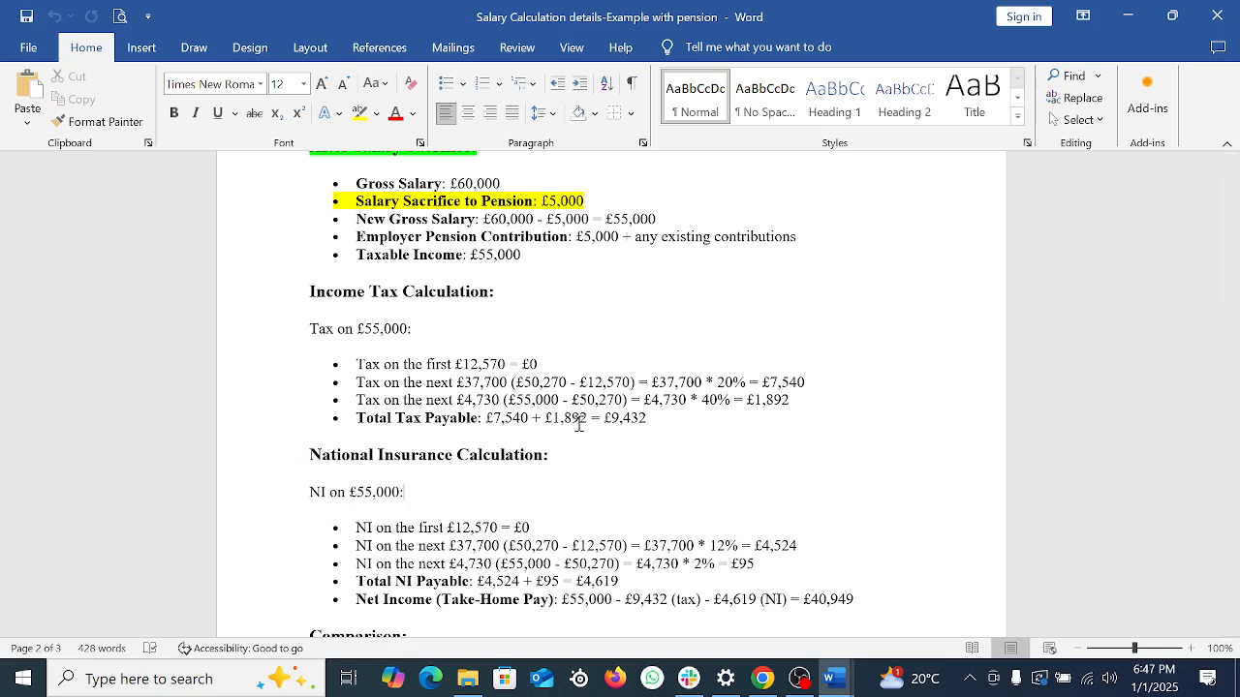
left_click(800, 399)
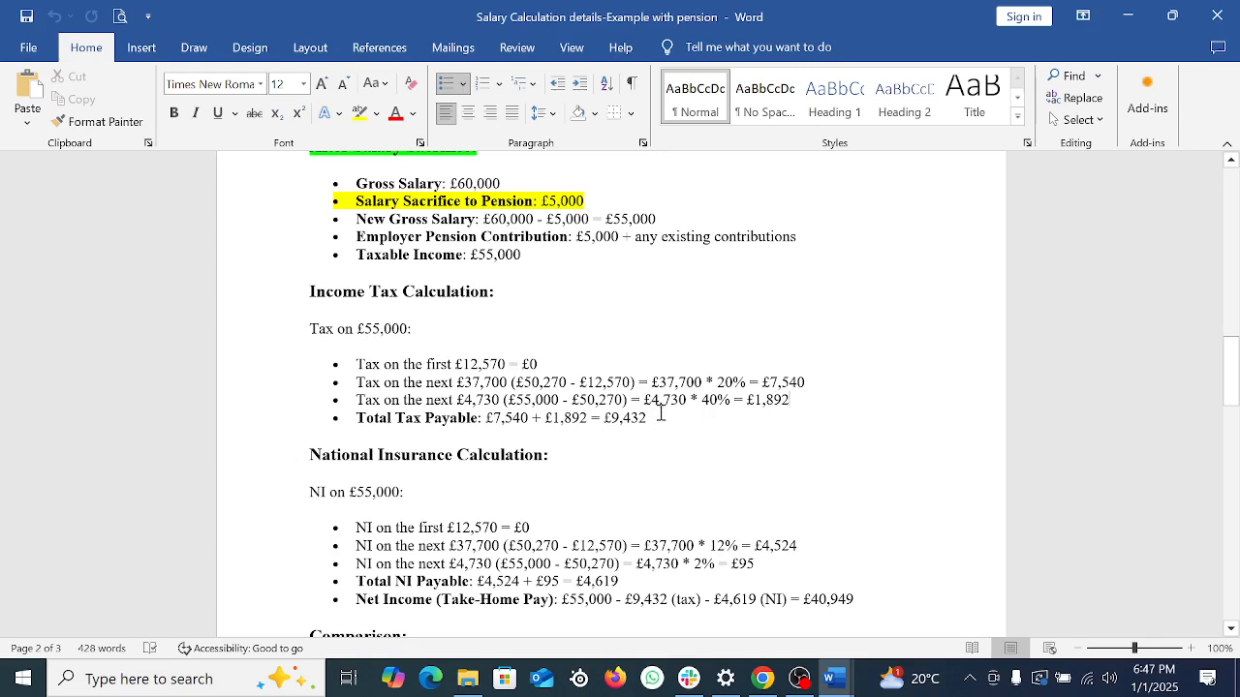
scroll(663, 412, "down", 3)
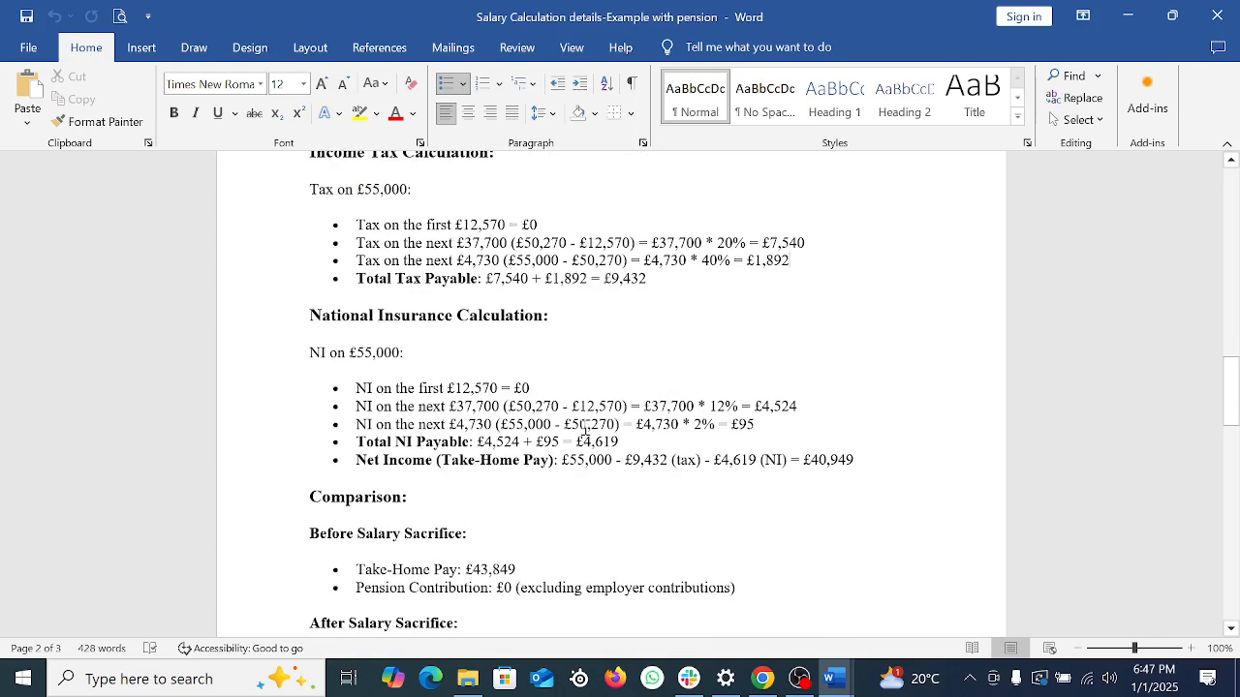
scroll(585, 430, "down", 1)
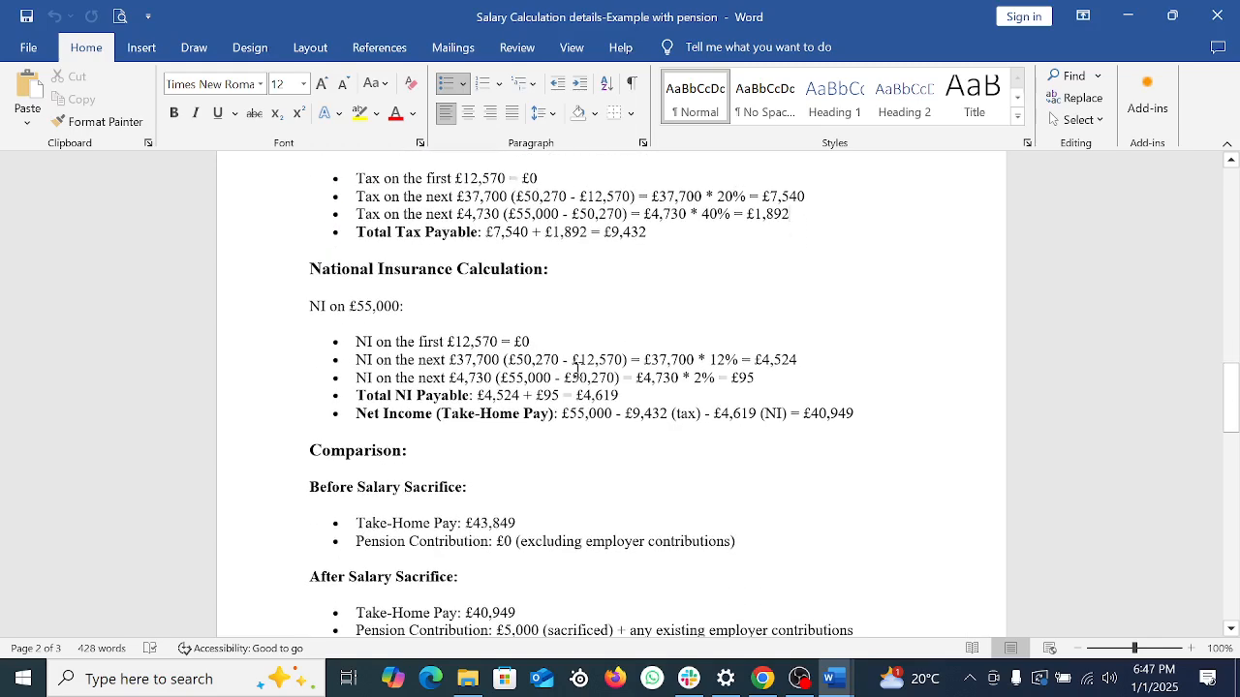
scroll(538, 375, "down", 1)
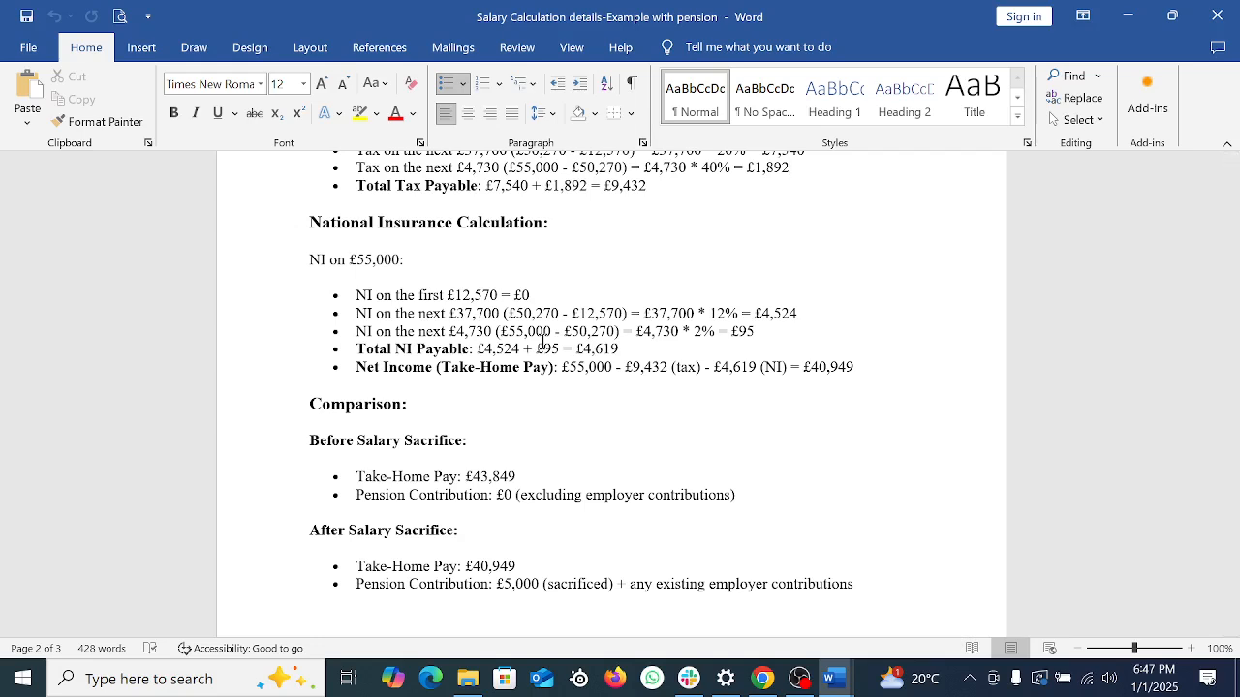
left_click_drag(798, 365, 869, 365)
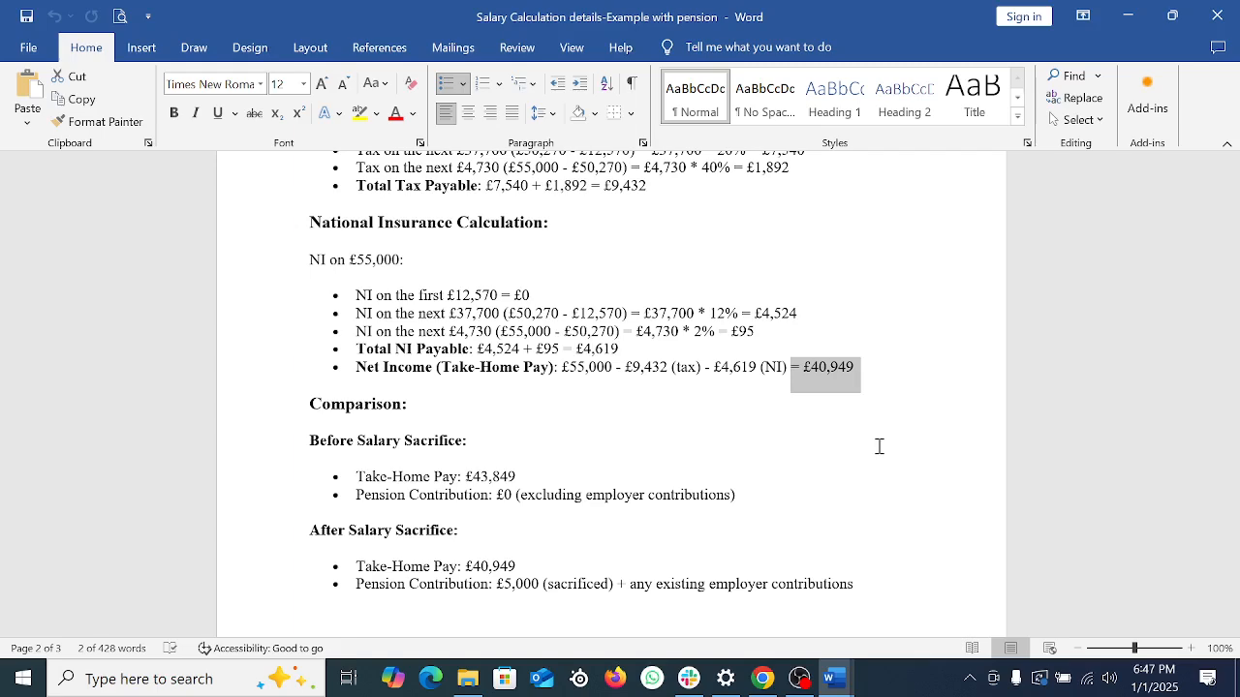
scroll(879, 445, "down", 3)
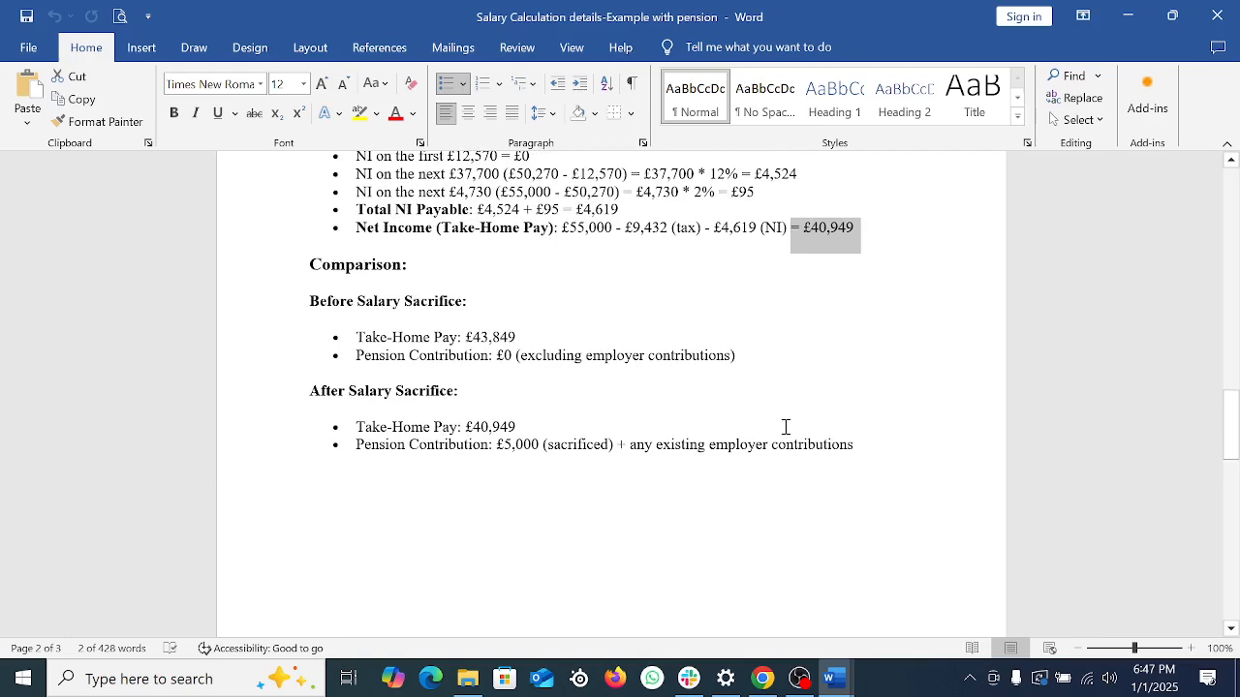
Step: Highlight the £43,849 and £40,949 take-home pay figures before and after salary sacrifice
left_click_drag(447, 318, 571, 329)
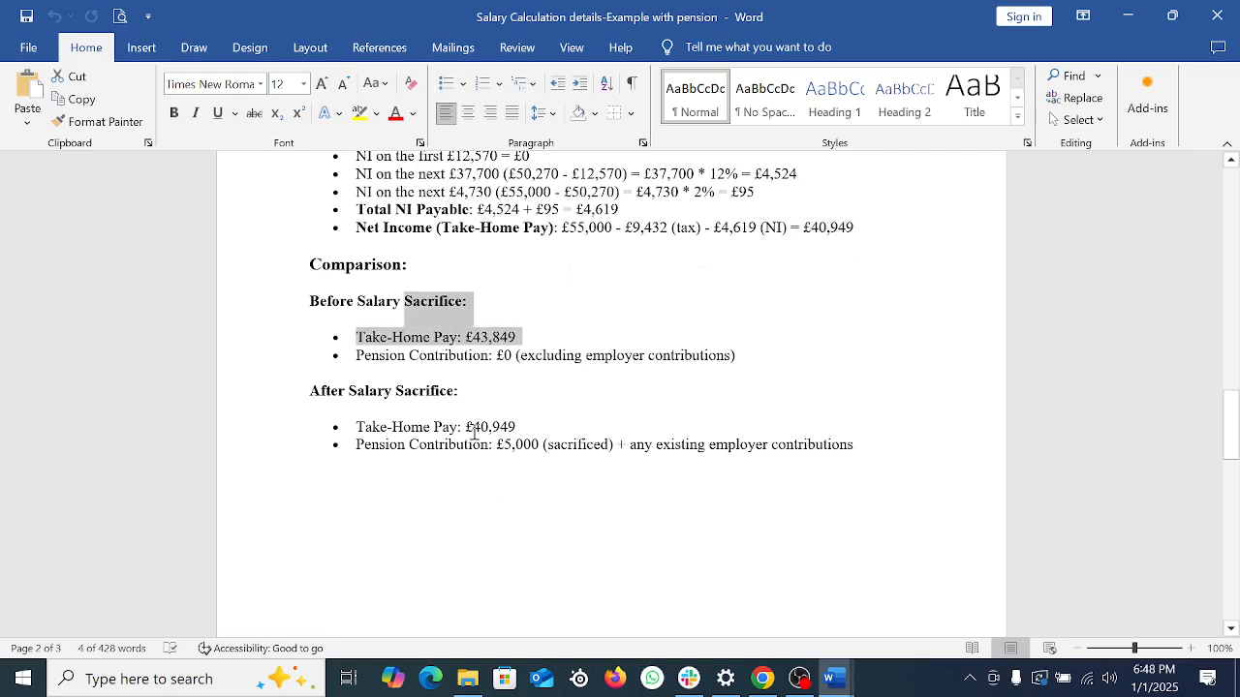
left_click_drag(475, 430, 519, 429)
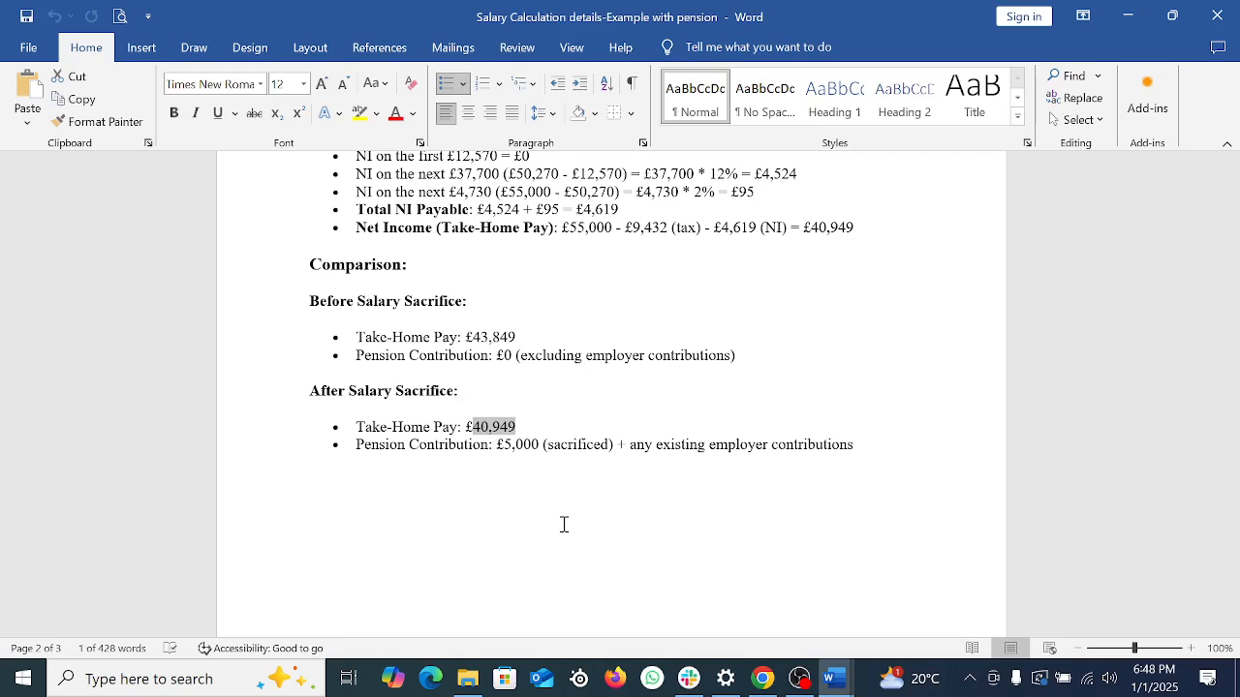
scroll(697, 390, "up", 3)
Step: Scroll to the page-3 Summary and mark the £5,000 and £2,900 lines
scroll(712, 440, "down", 10)
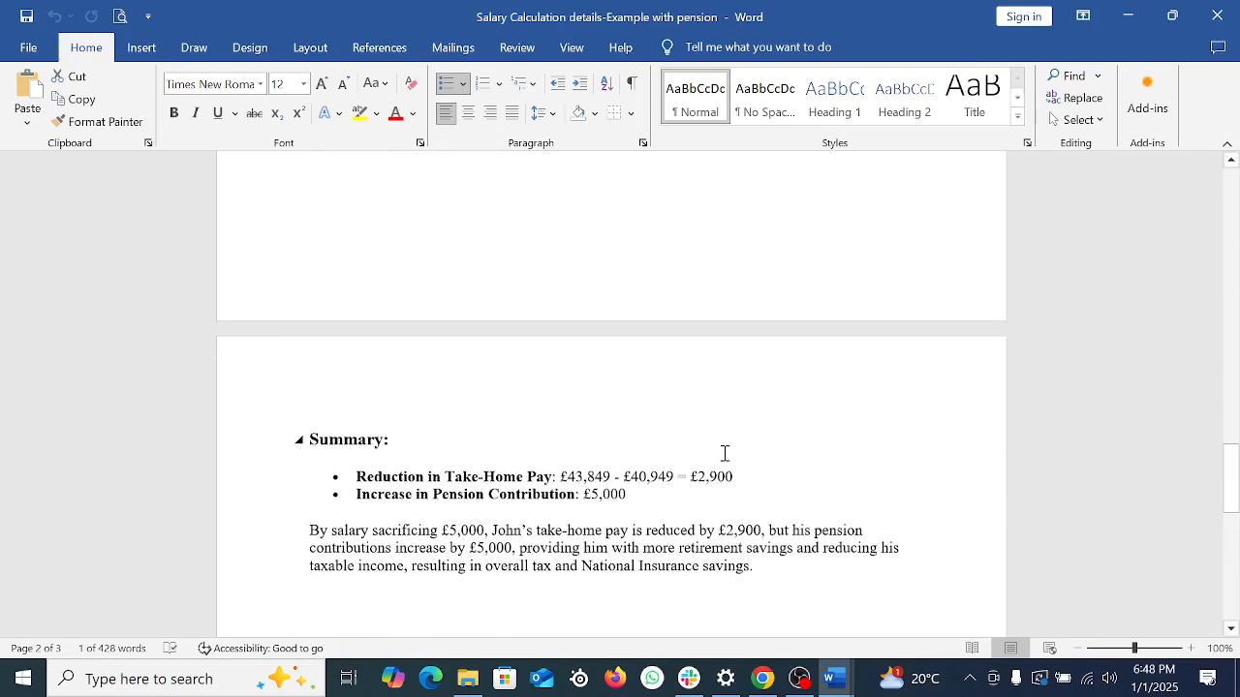
scroll(726, 453, "down", 4)
left_click(633, 263)
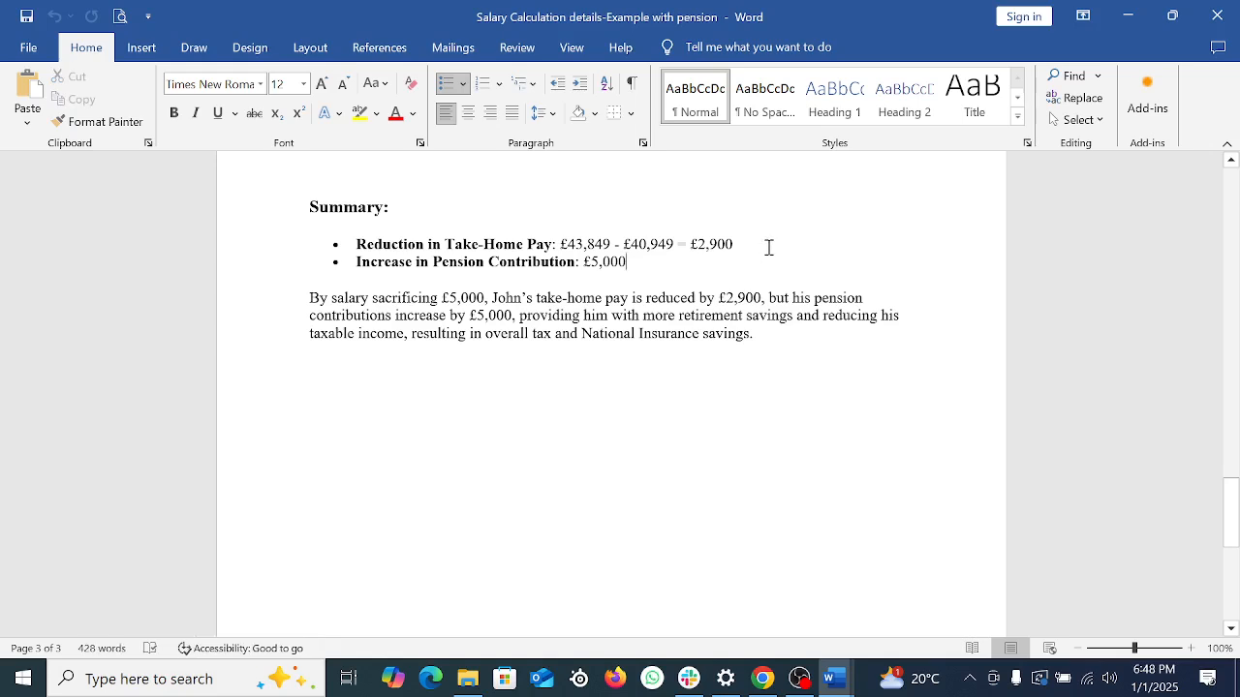
left_click(768, 248)
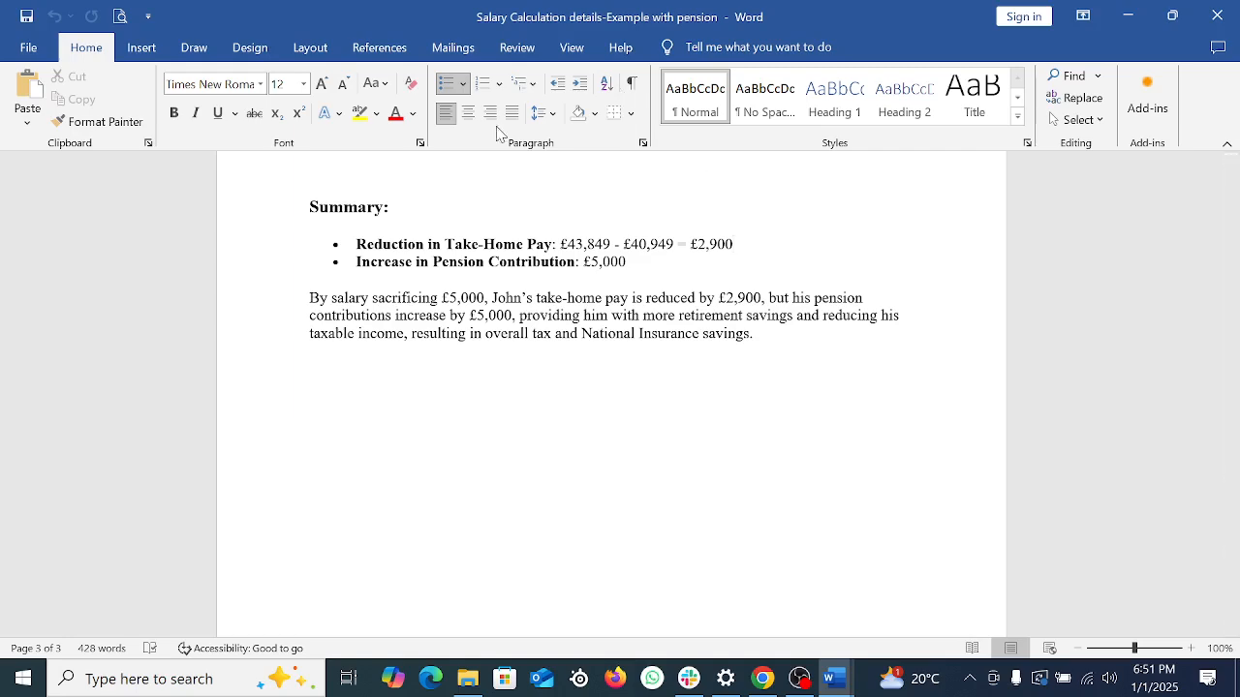
Step: Minimize the Salary Calculation document, then skim Salary Sacrifice Details and minimize it too
scroll(507, 398, "up", 10)
scroll(623, 446, "up", 2)
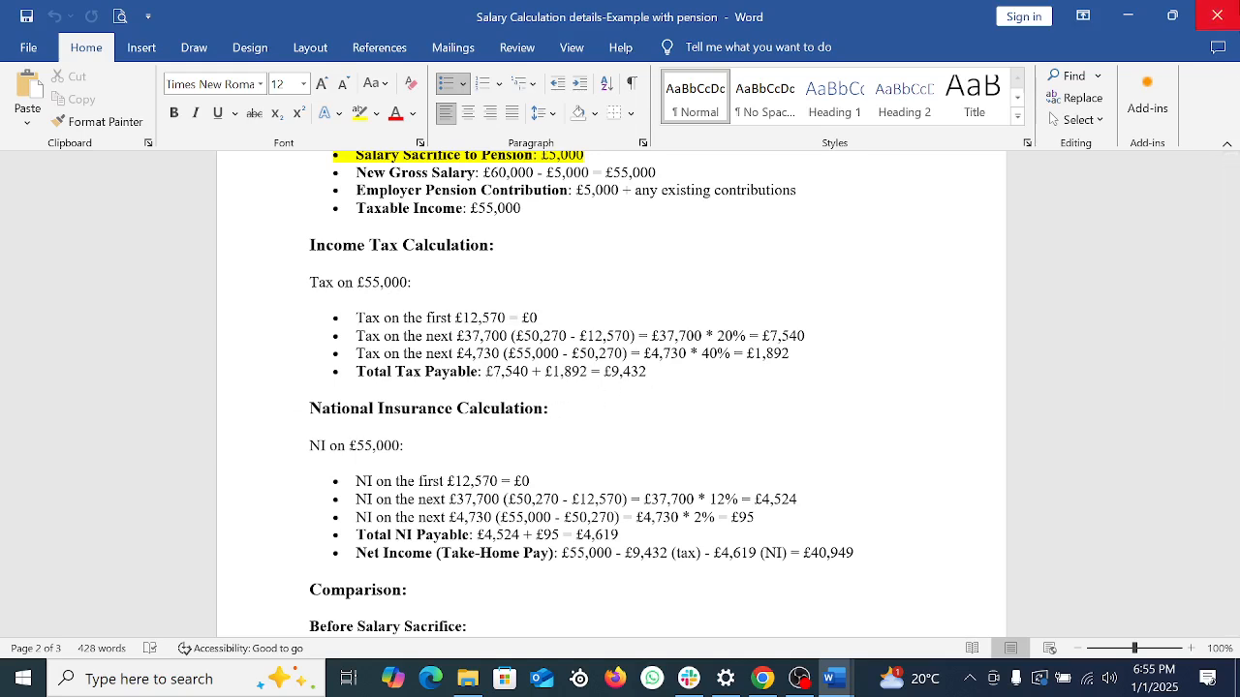
left_click(1127, 17)
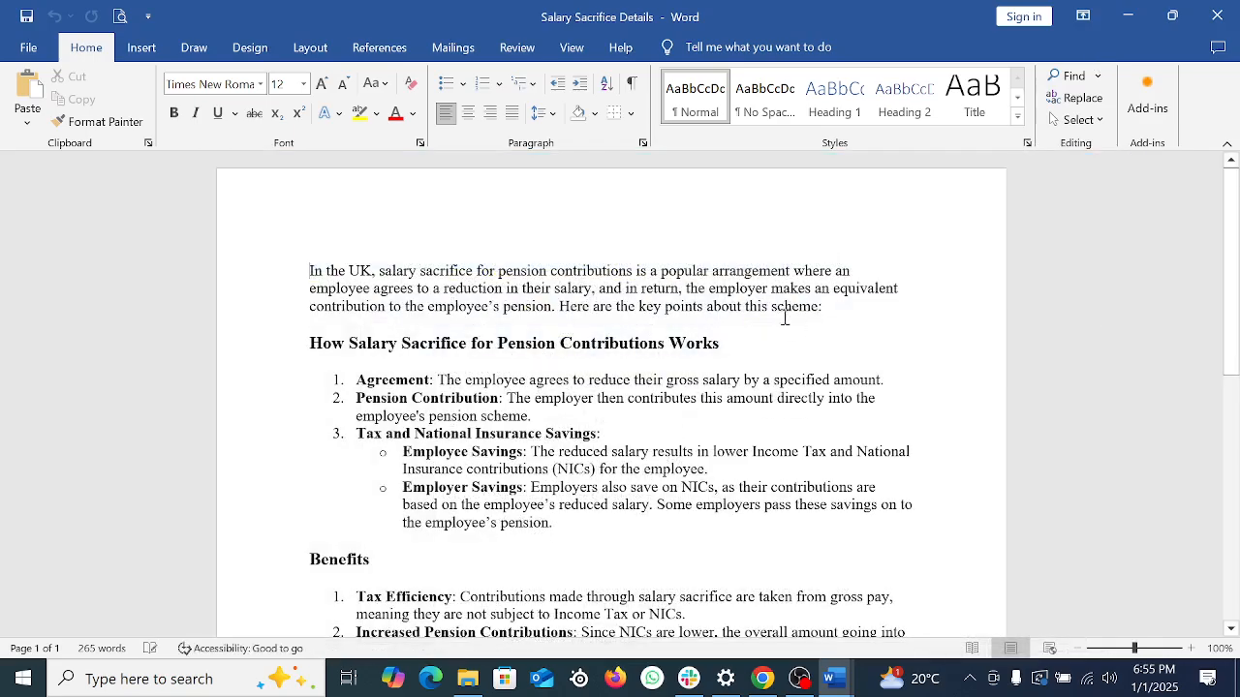
scroll(766, 437, "down", 8)
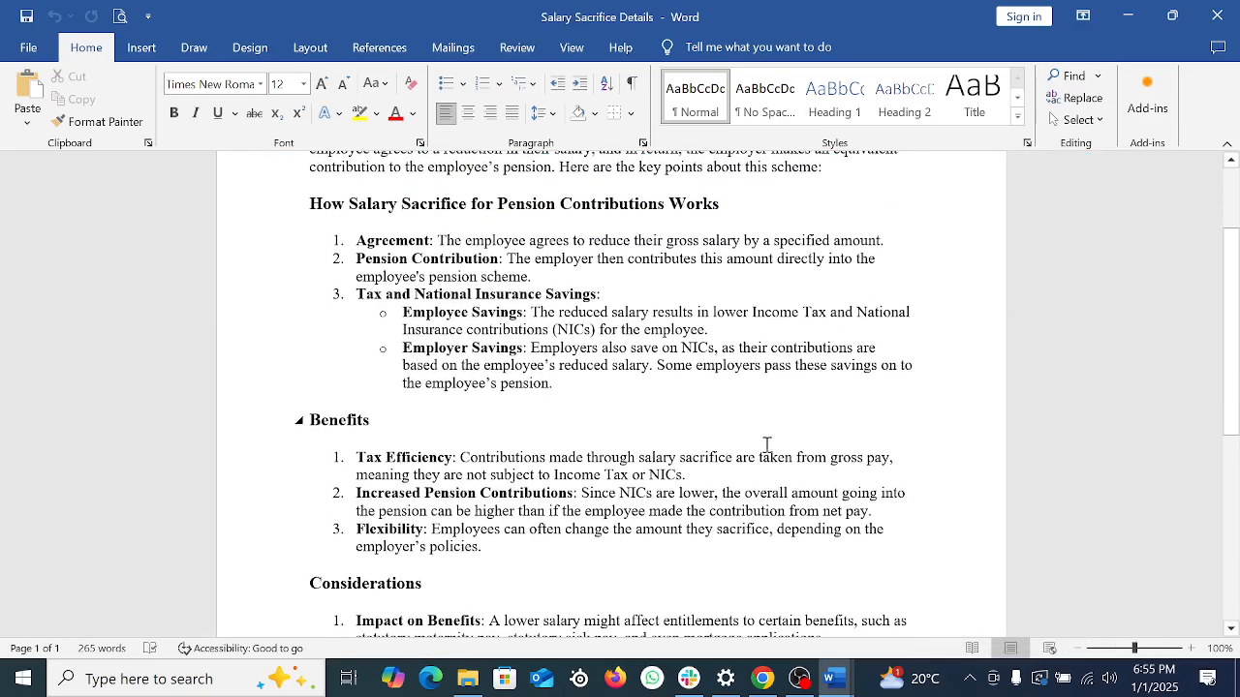
scroll(821, 429, "up", 4)
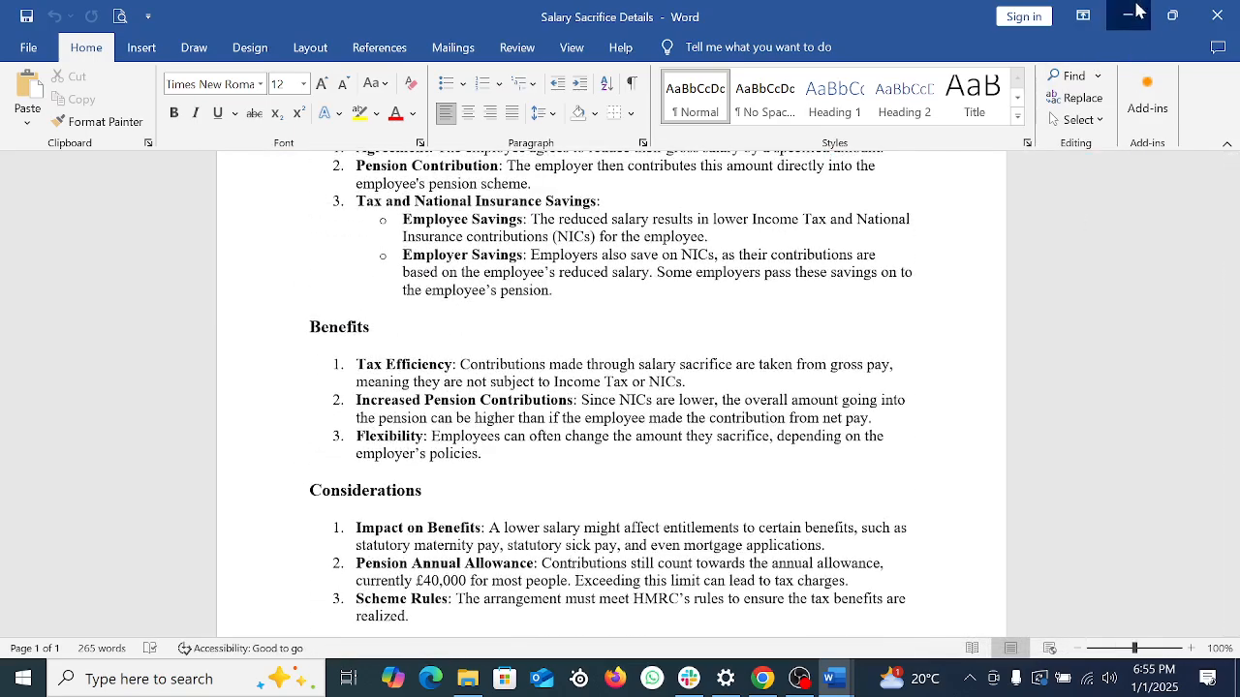
left_click(1128, 16)
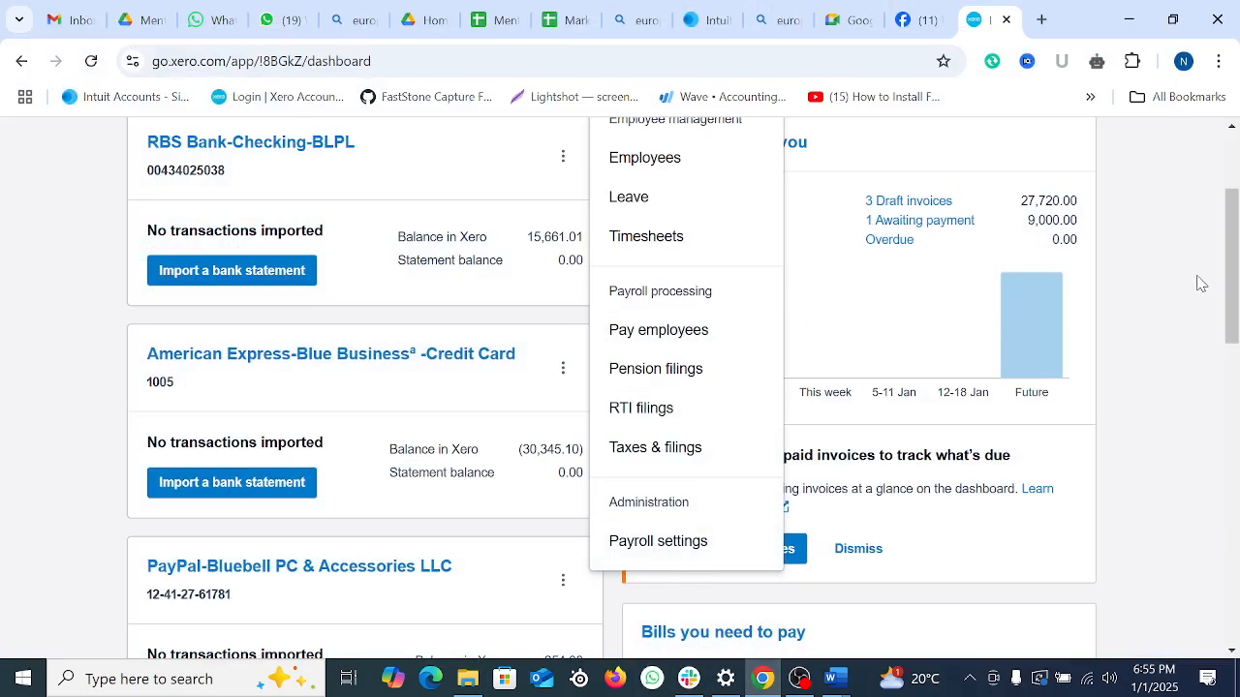
Step: Open the Payroll menu on the Xero dashboard and look through its options
scroll(1040, 354, "up", 3)
scroll(810, 639, "down", 6)
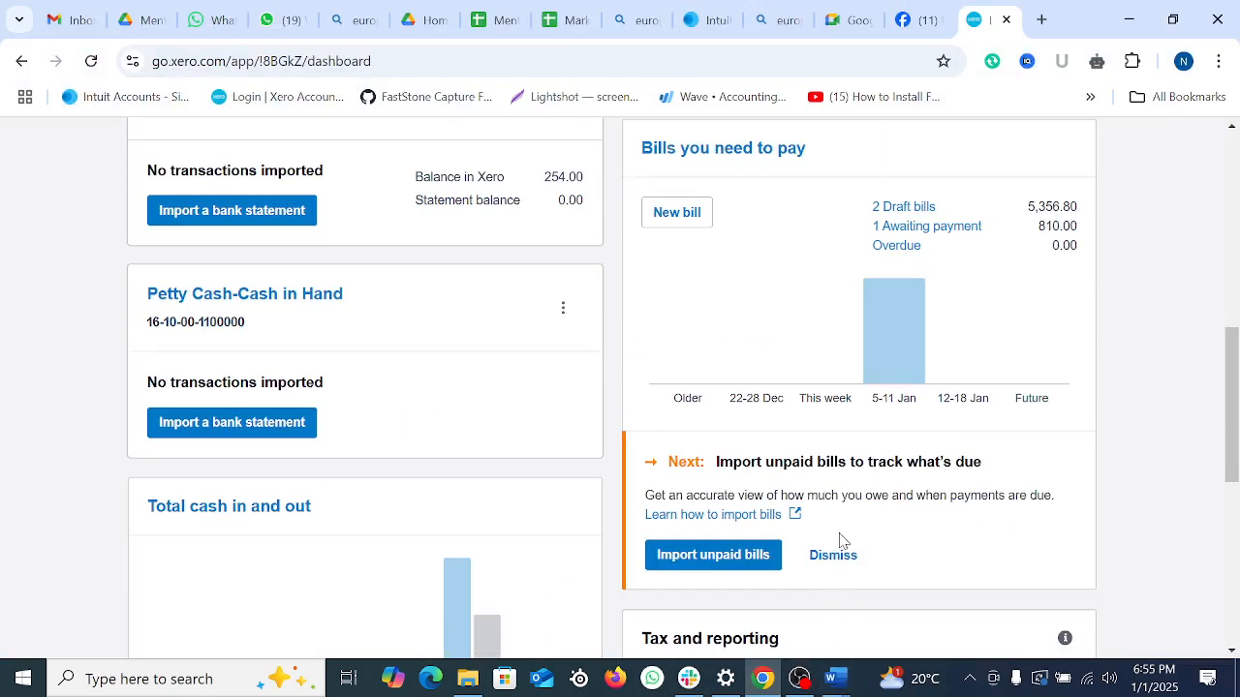
scroll(844, 612, "up", 6)
scroll(905, 443, "up", 1)
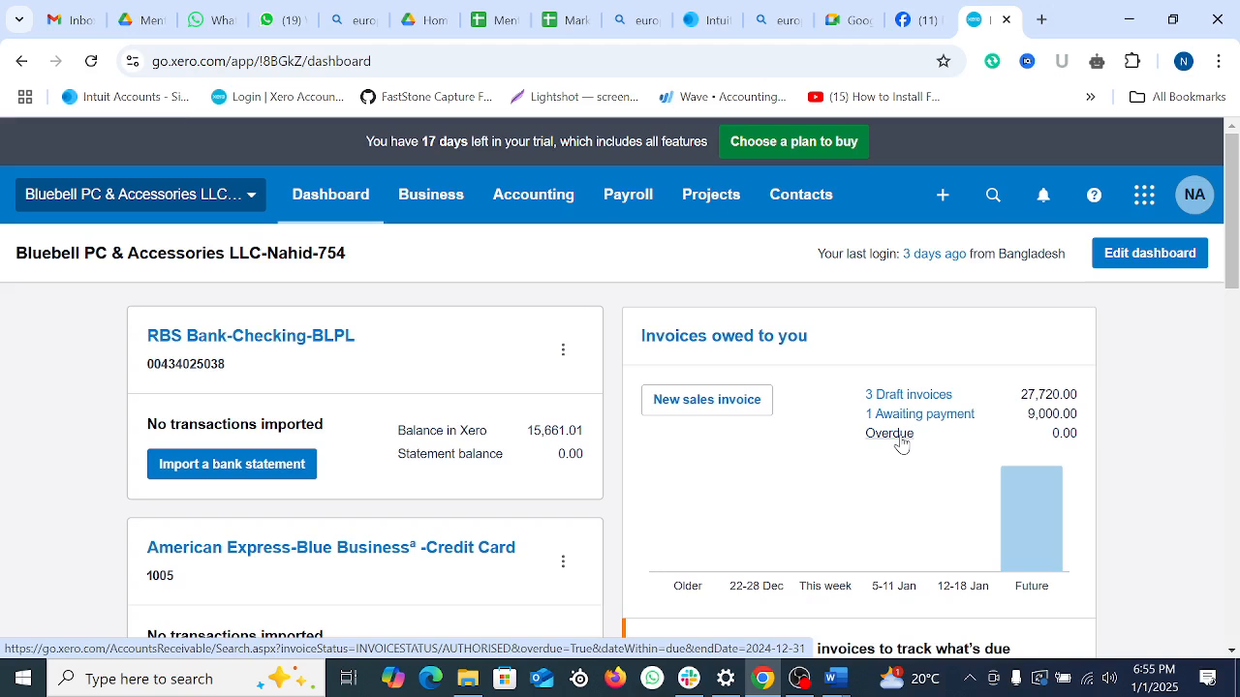
left_click(627, 212)
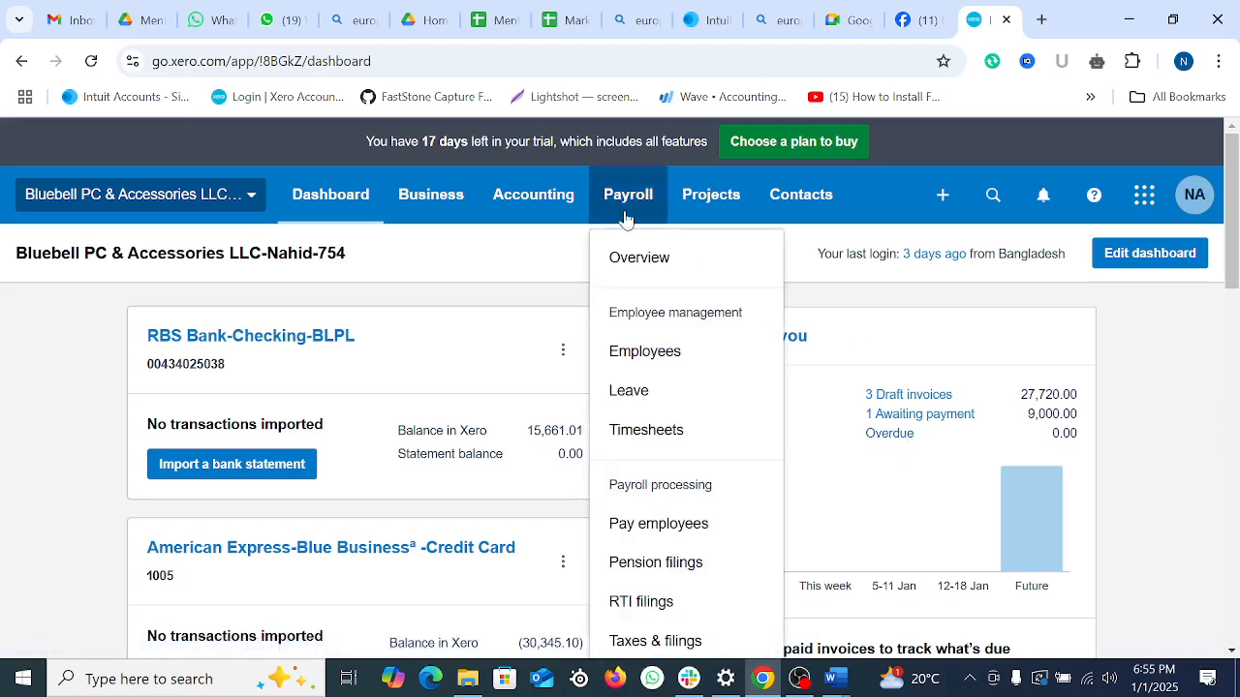
scroll(668, 359, "down", 4)
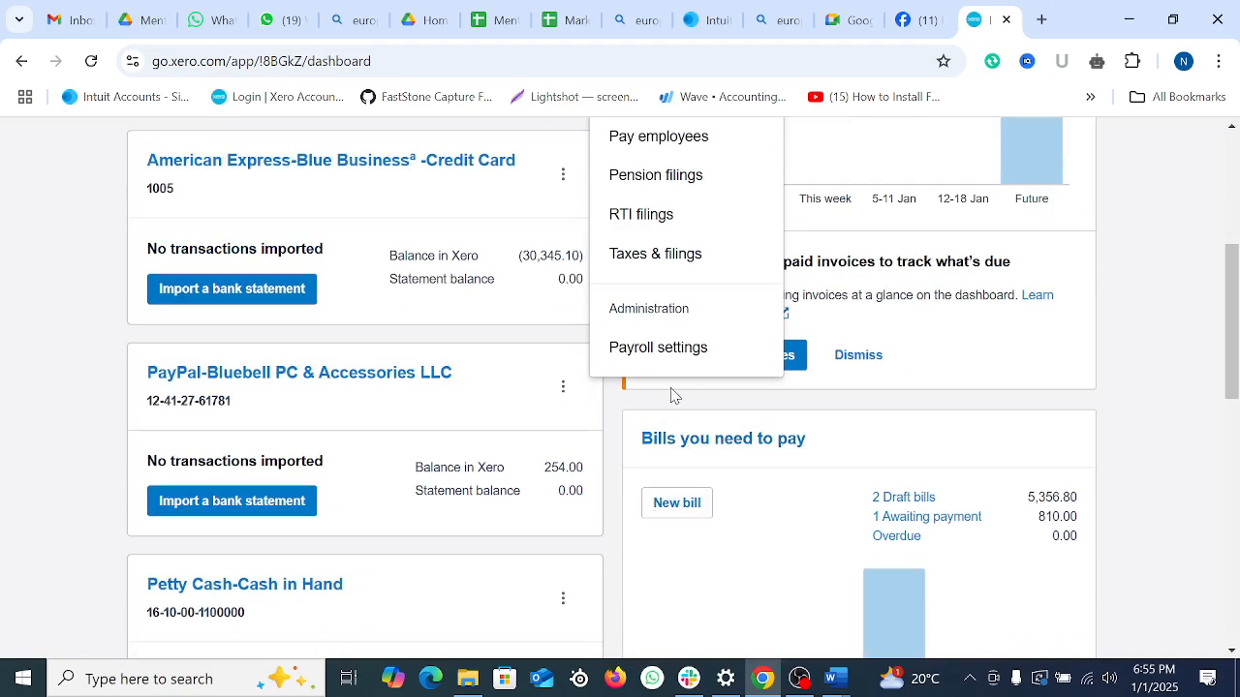
scroll(671, 394, "up", 2)
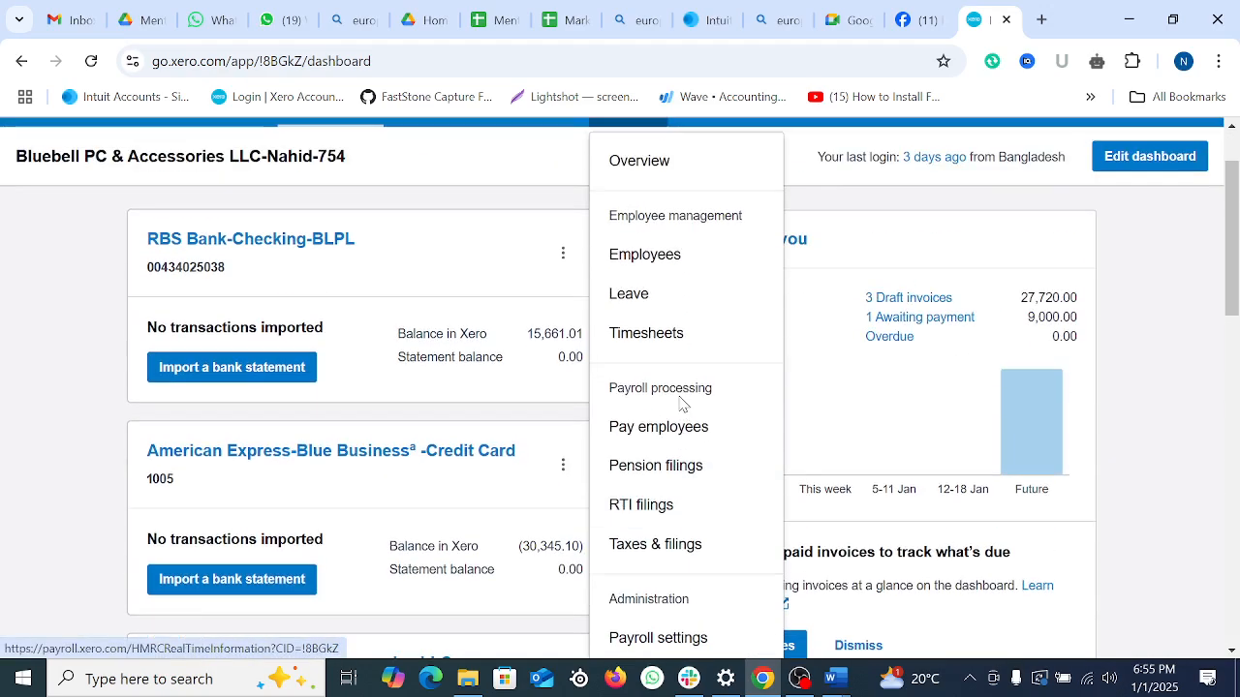
scroll(678, 402, "up", 1)
Step: Open a new Chrome tab showing the Google start page
left_click(968, 679)
left_click(968, 679)
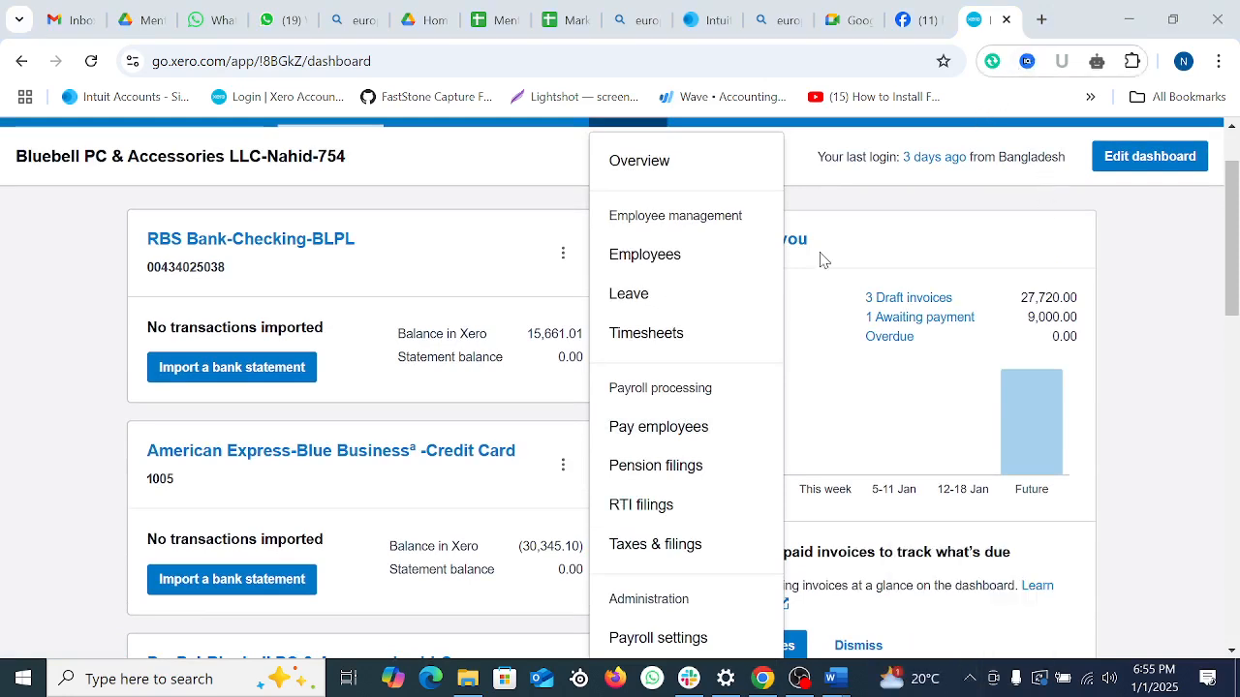
left_click(1043, 21)
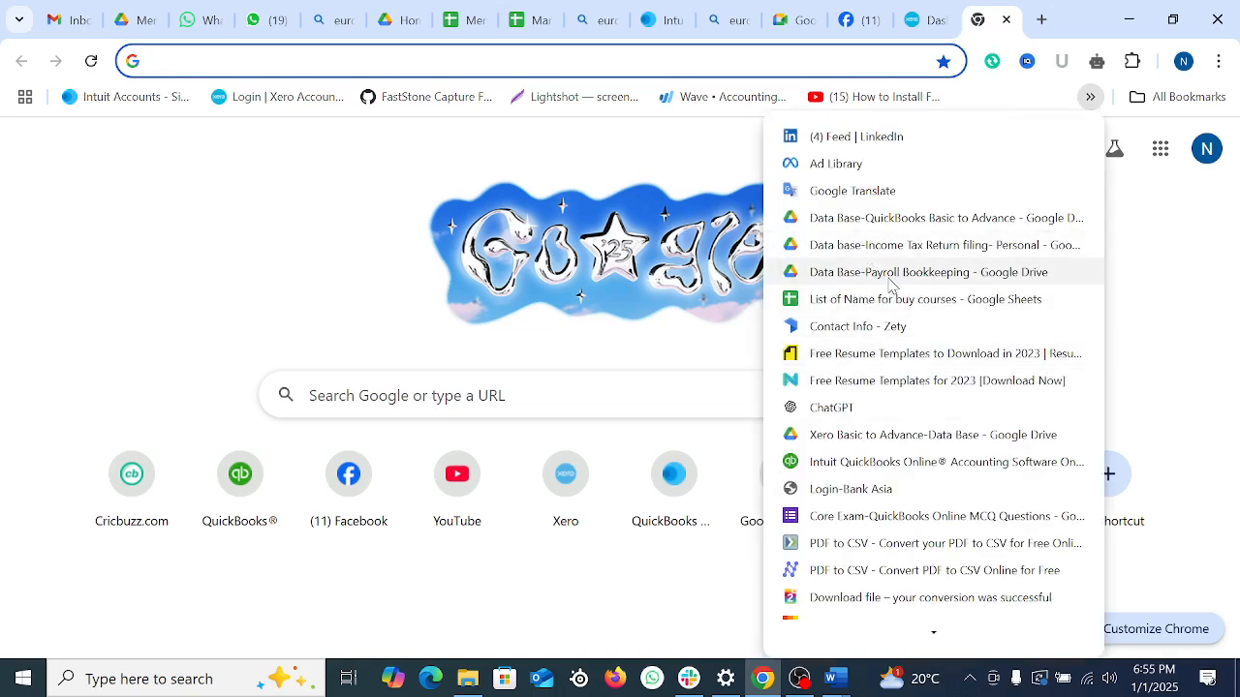
Step: Go to the Payroll Bookkeeping Drive folder and '5. How to Run Payroll in Xero (UK)', then open Employee list-Xero (UK)
left_click(891, 283)
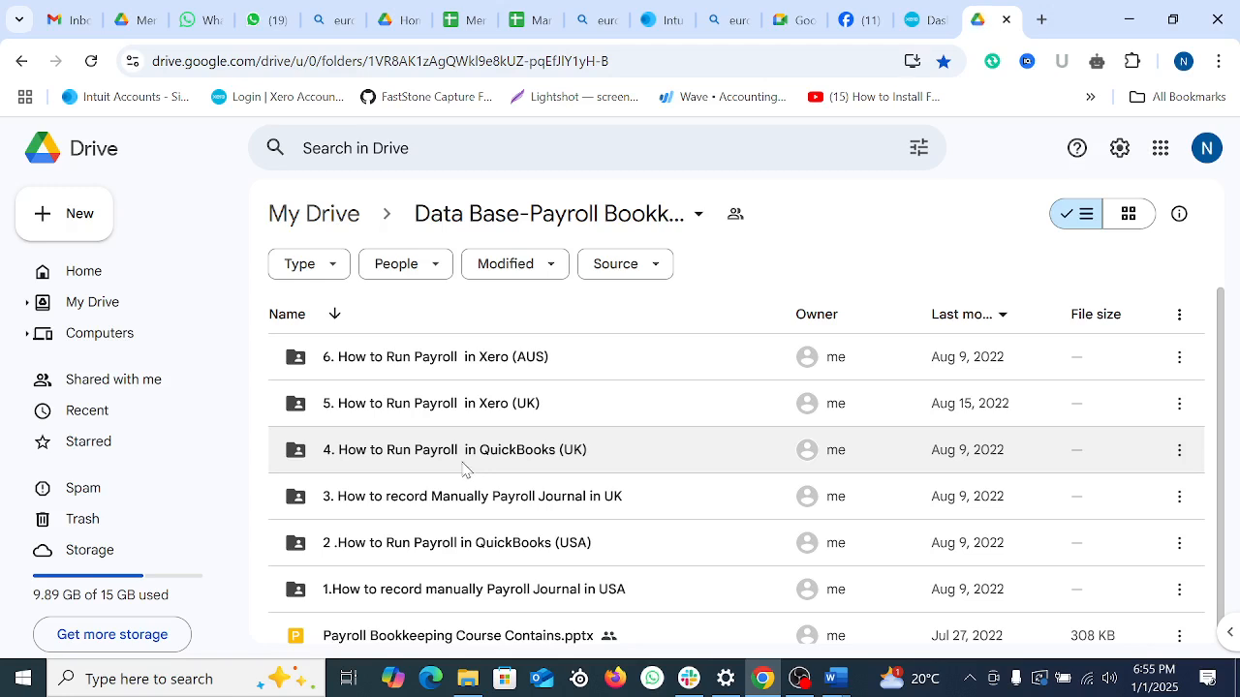
double_click(441, 416)
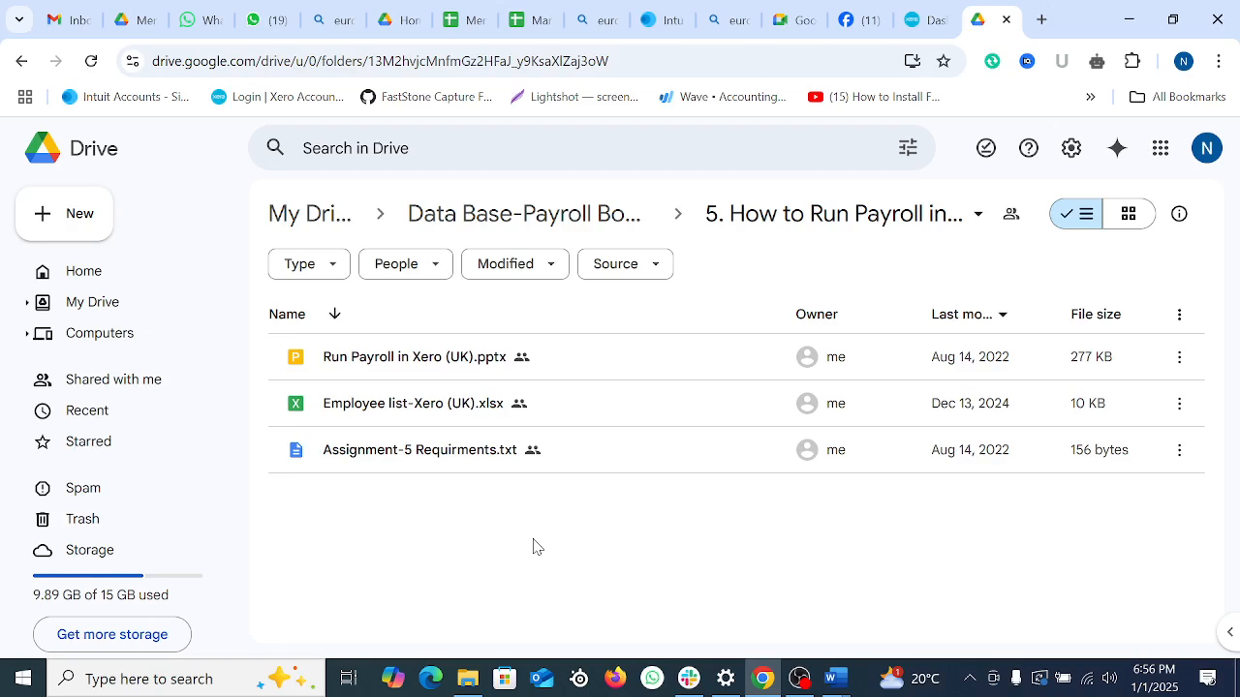
double_click(426, 415)
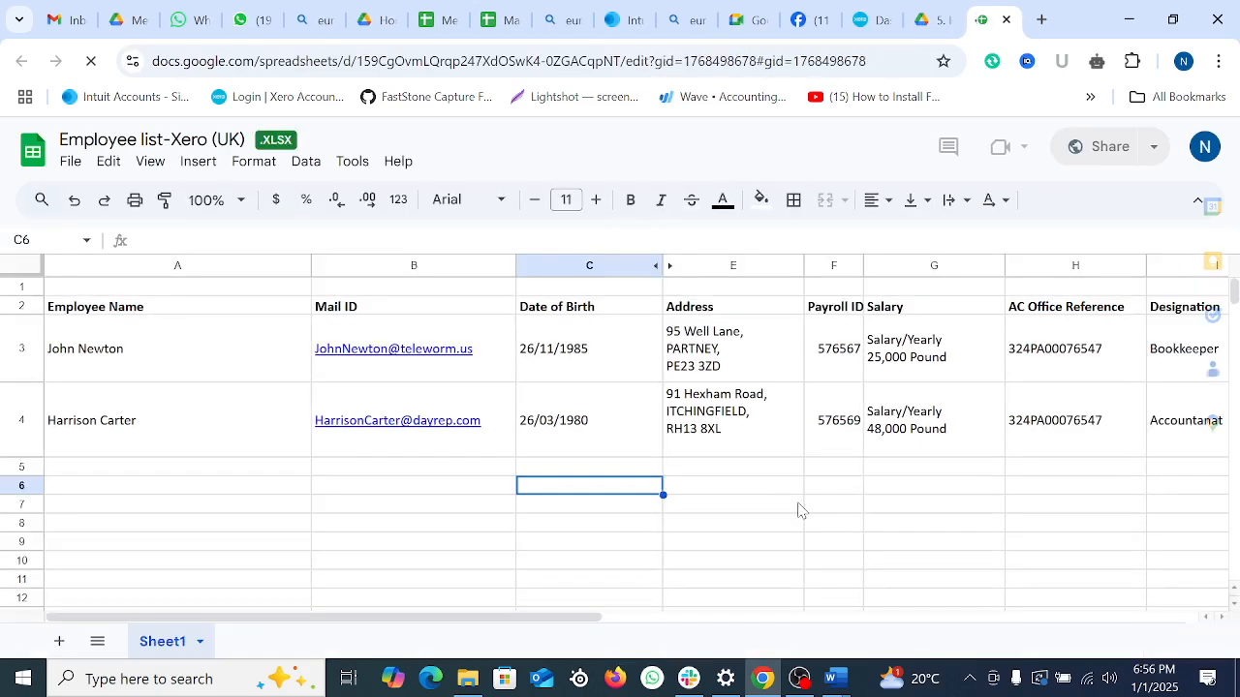
Step: View the Employee list sheet, then return to Drive and open the Run Payroll in Xero (UK) presentation
left_click(831, 511)
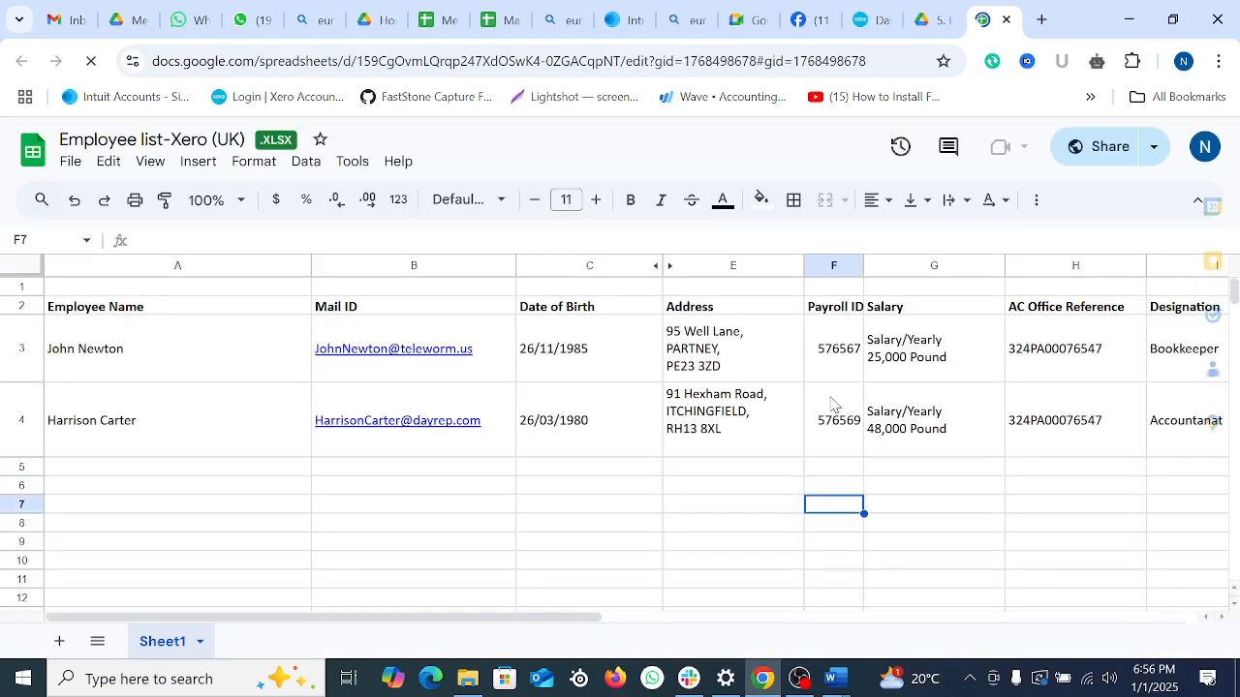
left_click(1128, 19)
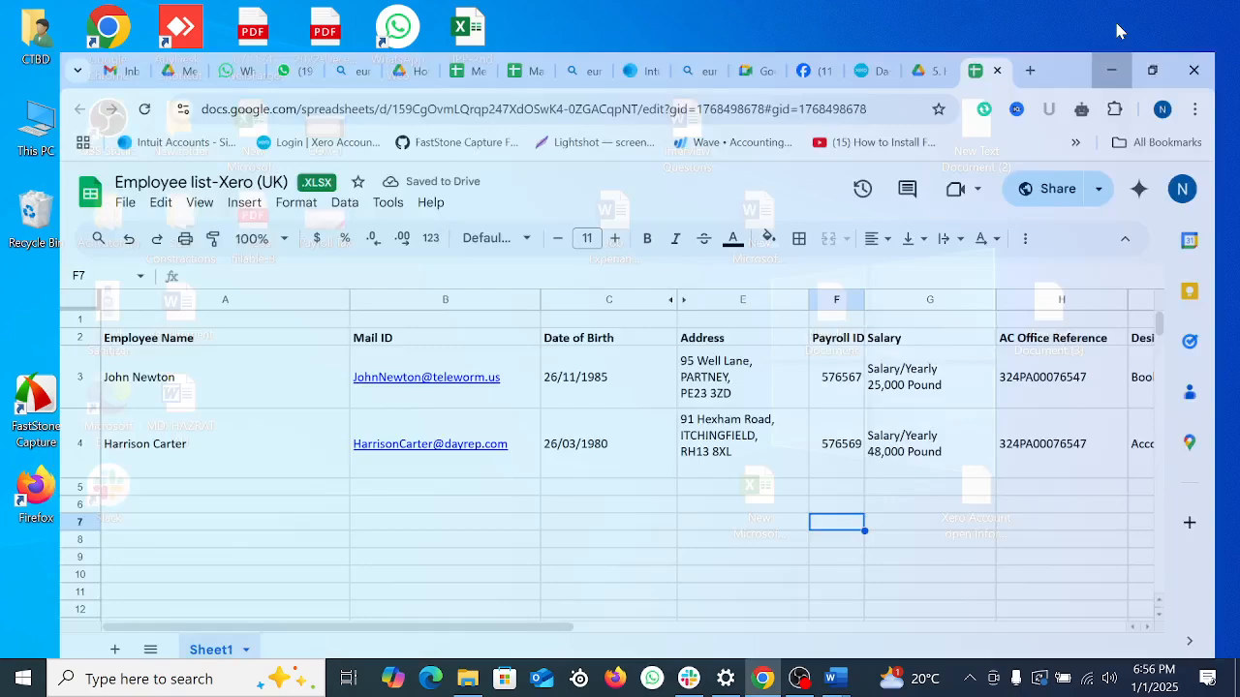
left_click(763, 678)
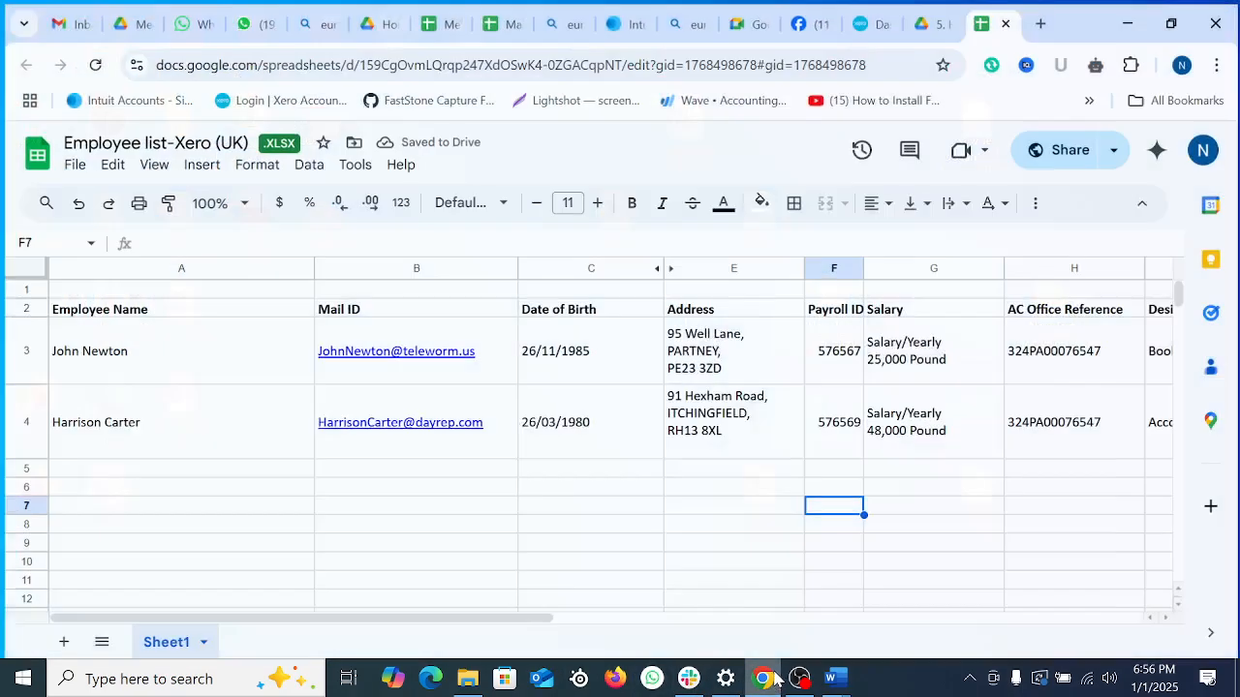
left_click(668, 489)
left_click(930, 20)
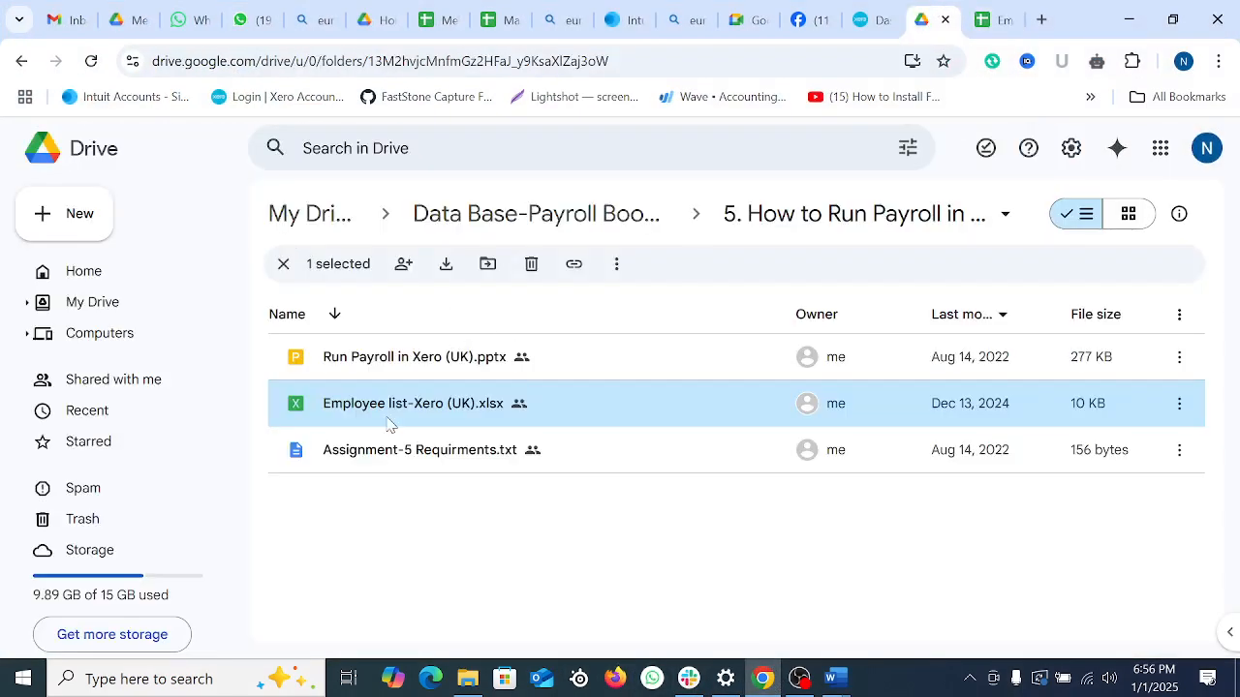
double_click(401, 360)
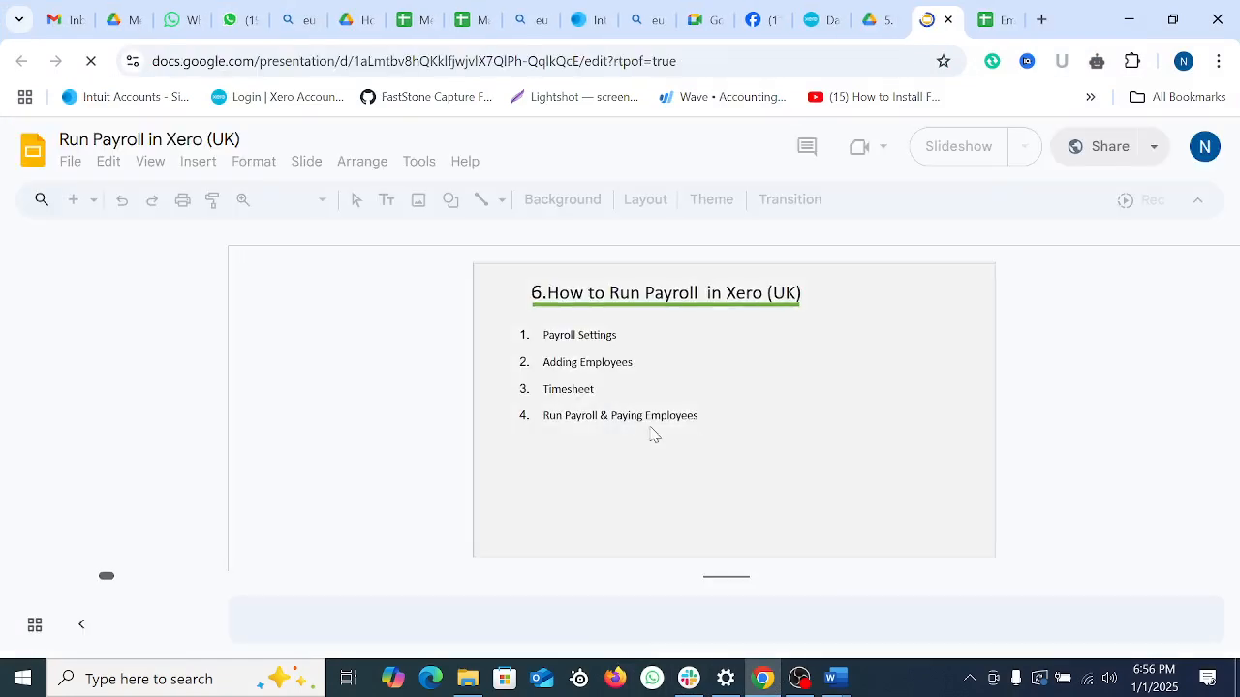
Step: Inspect the title slide's topic list, from Payroll Settings to Run Payroll & Paying Employees
left_click(616, 362)
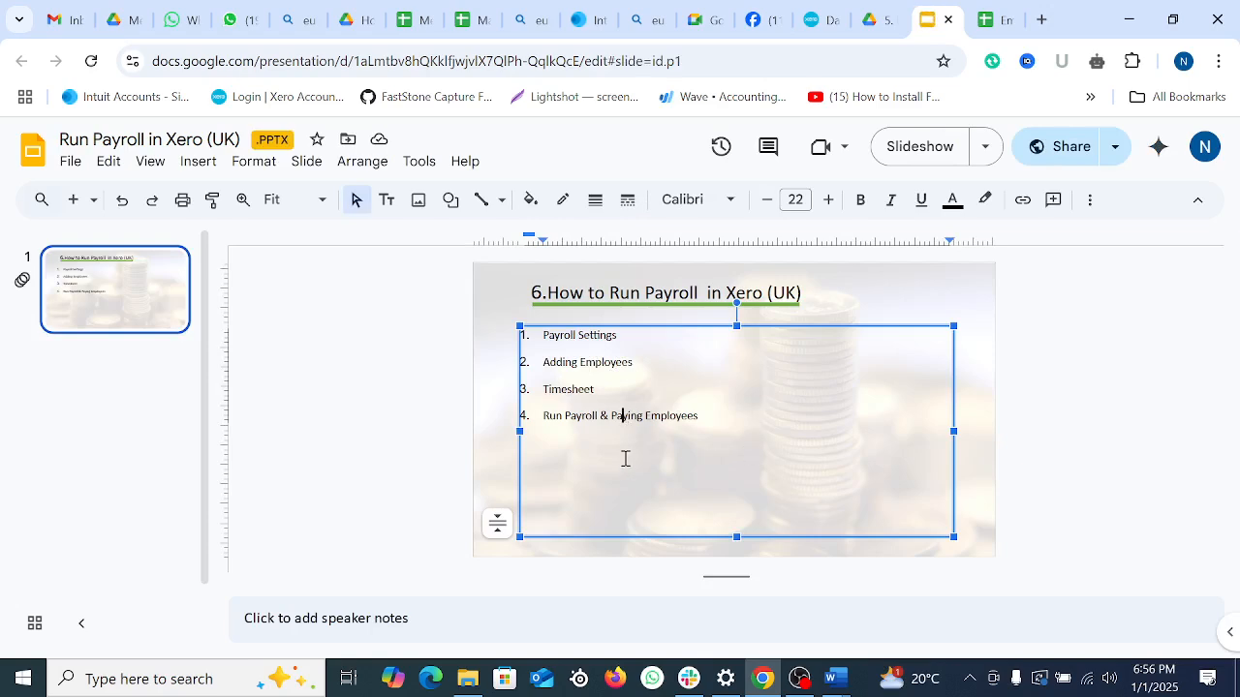
left_click(722, 417)
left_click(415, 442)
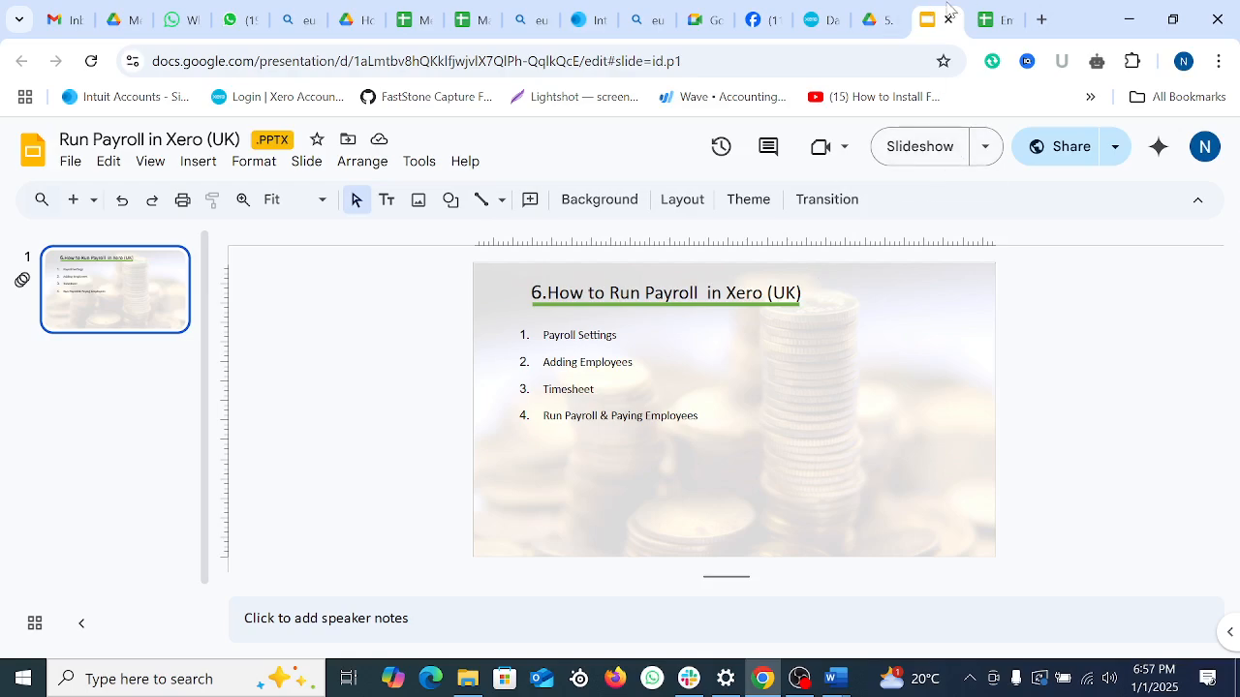
Step: Return to the Xero dashboard and go to Payroll > Employees
left_click(814, 19)
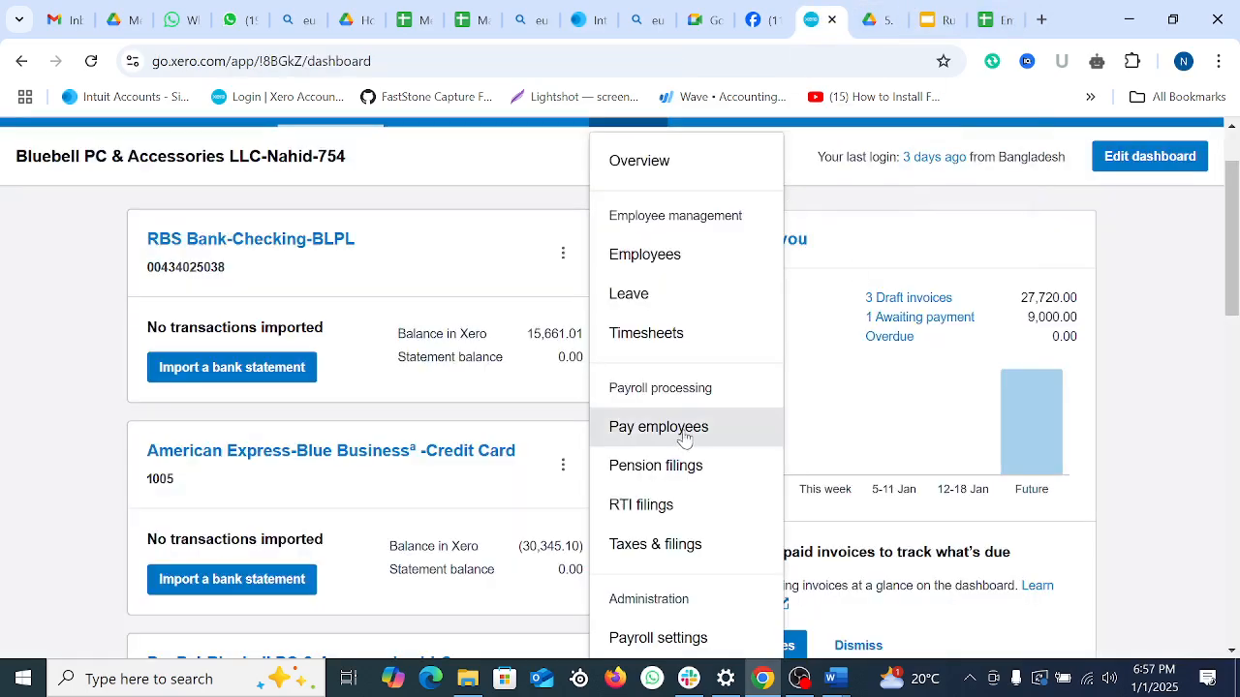
scroll(687, 441, "up", 1)
scroll(689, 443, "down", 3)
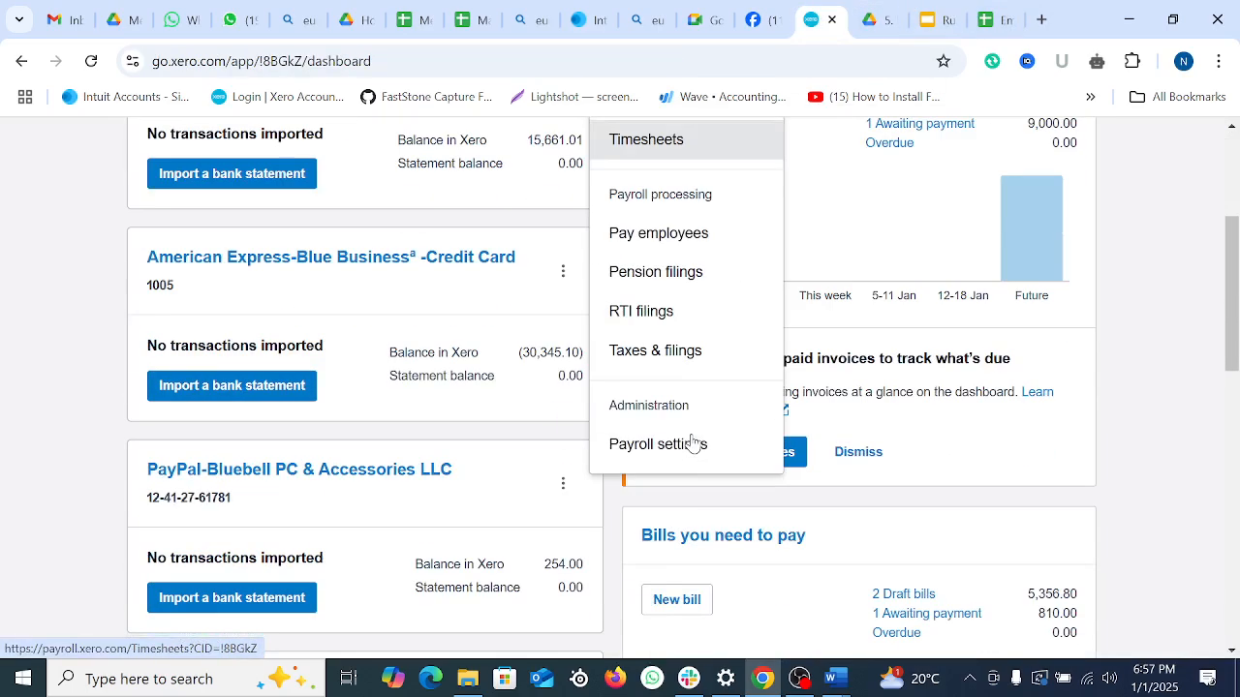
scroll(695, 385, "up", 1)
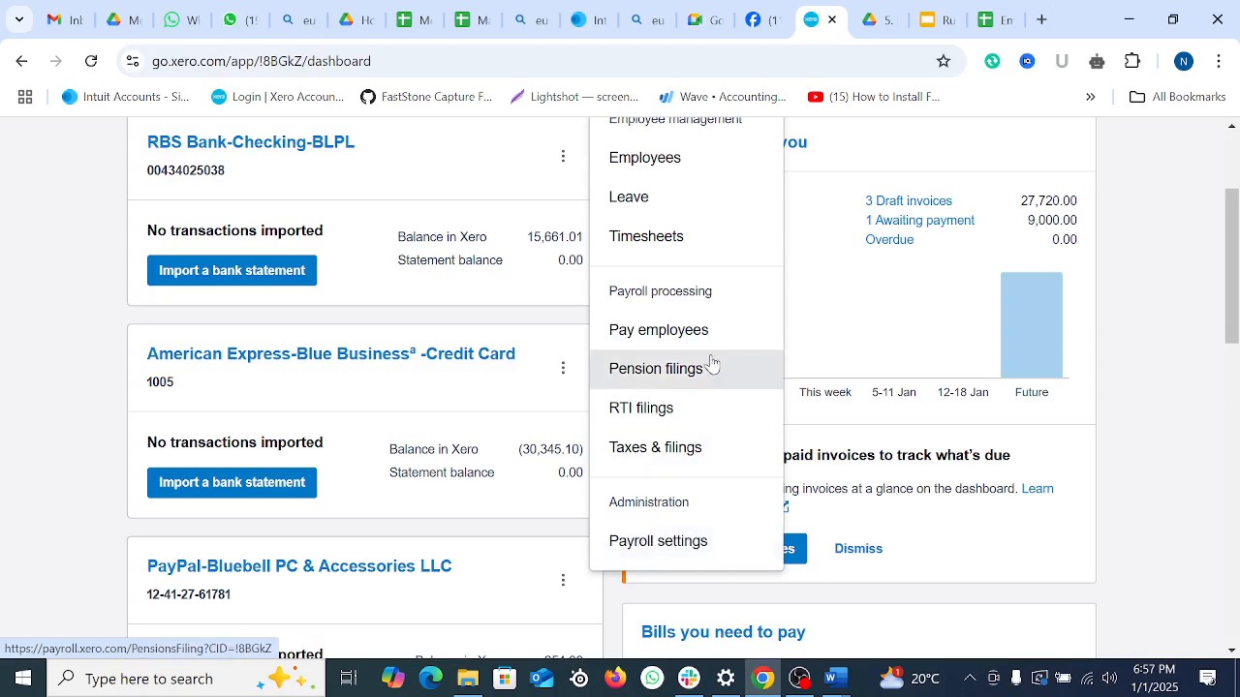
scroll(711, 362, "up", 2)
scroll(700, 362, "down", 2)
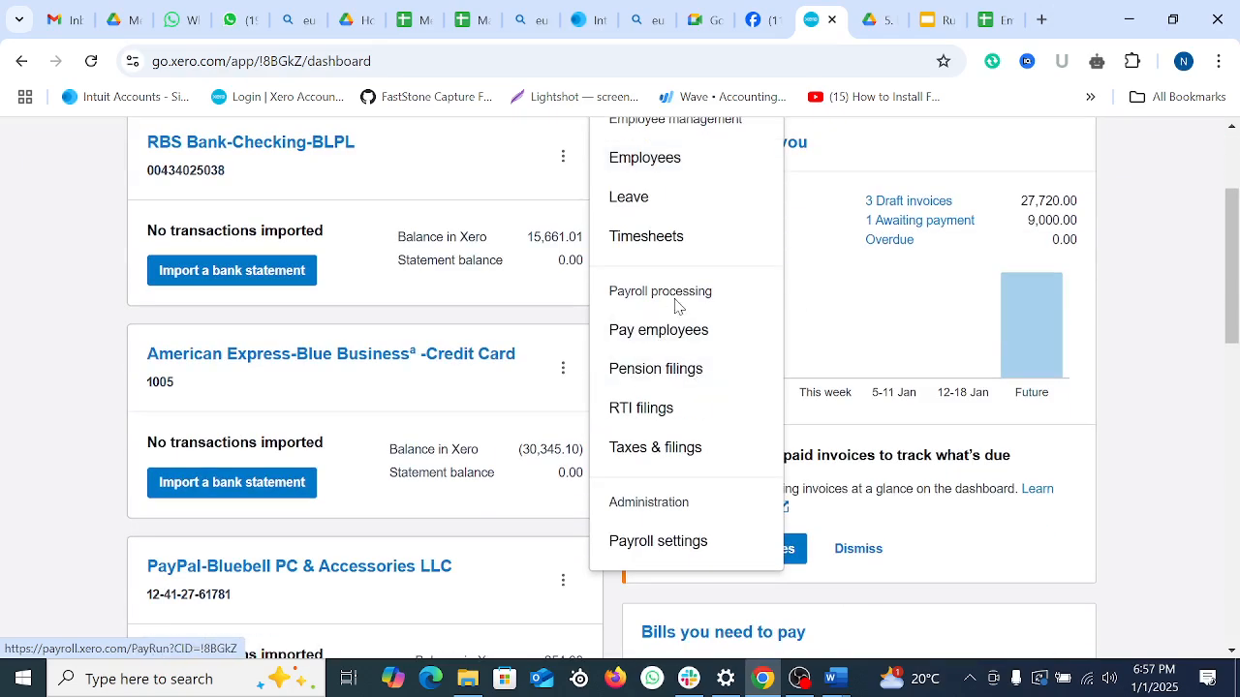
scroll(675, 446, "up", 2)
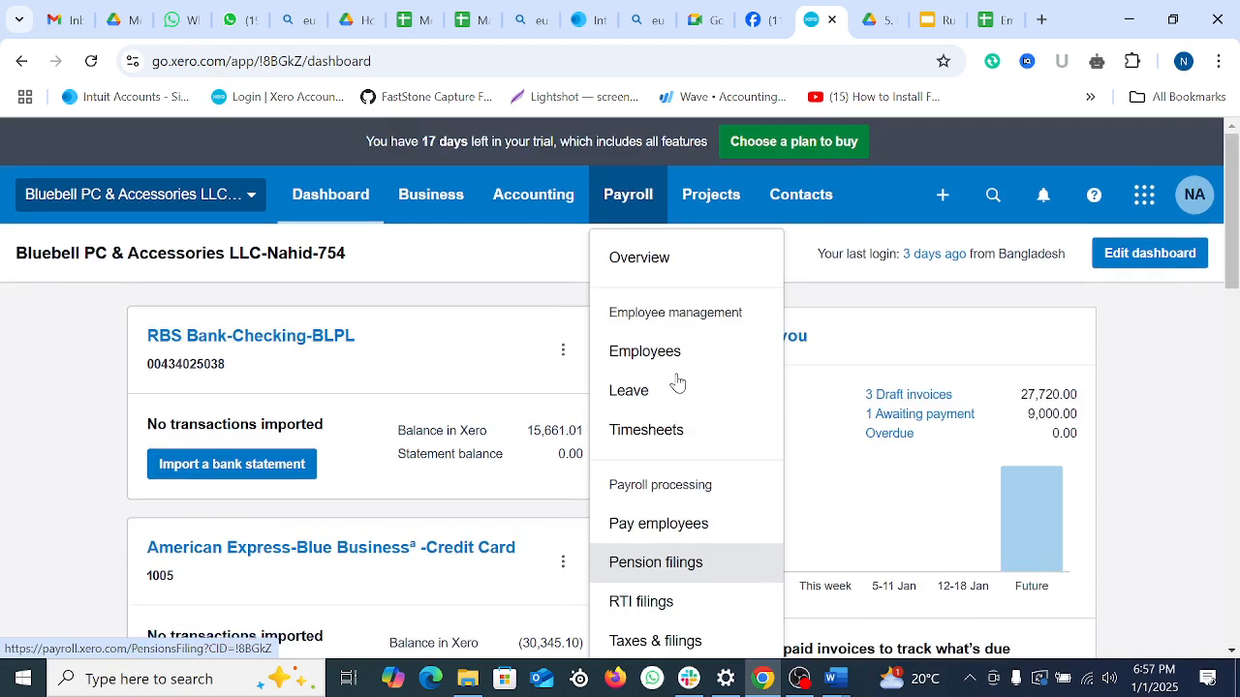
left_click(672, 351)
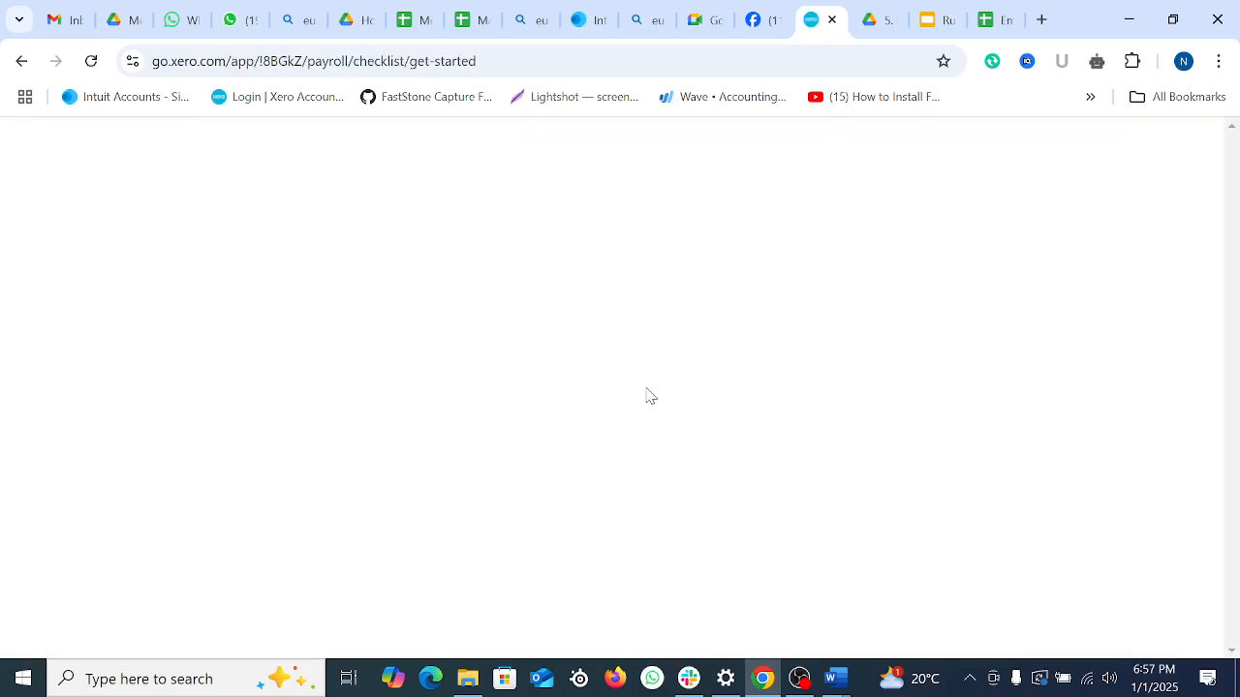
Step: Start the organisation's payroll setup from the Employees page
scroll(649, 416, "down", 4)
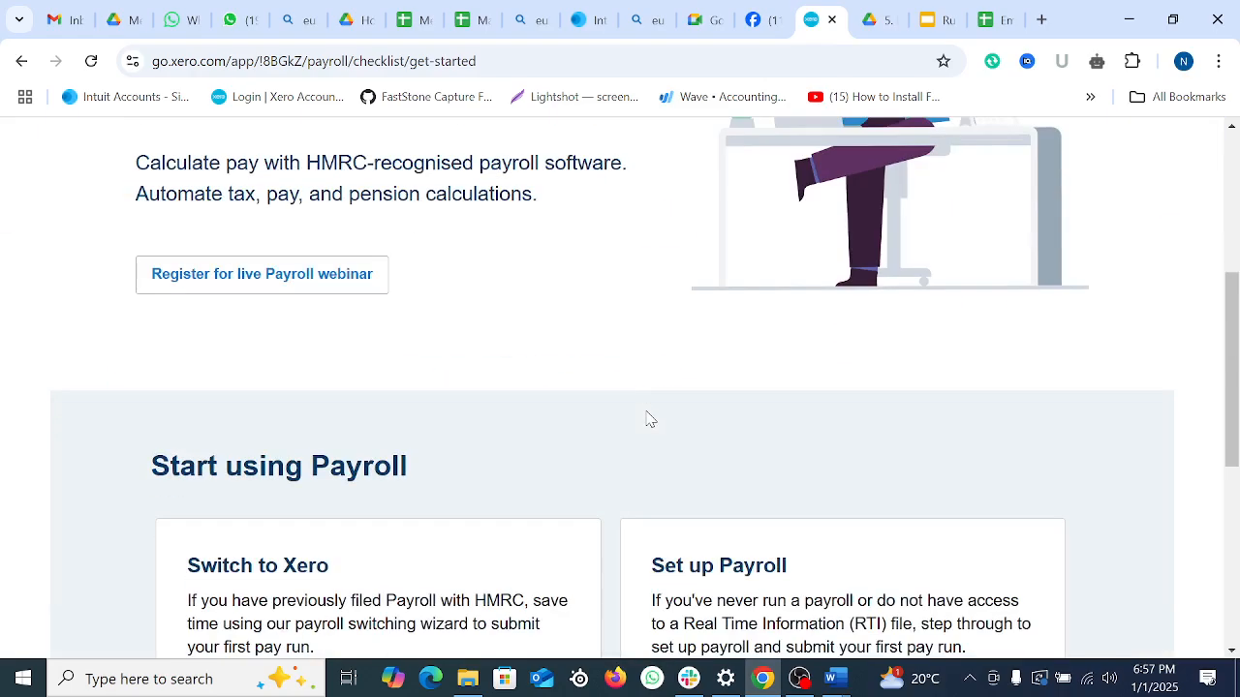
scroll(639, 417, "down", 5)
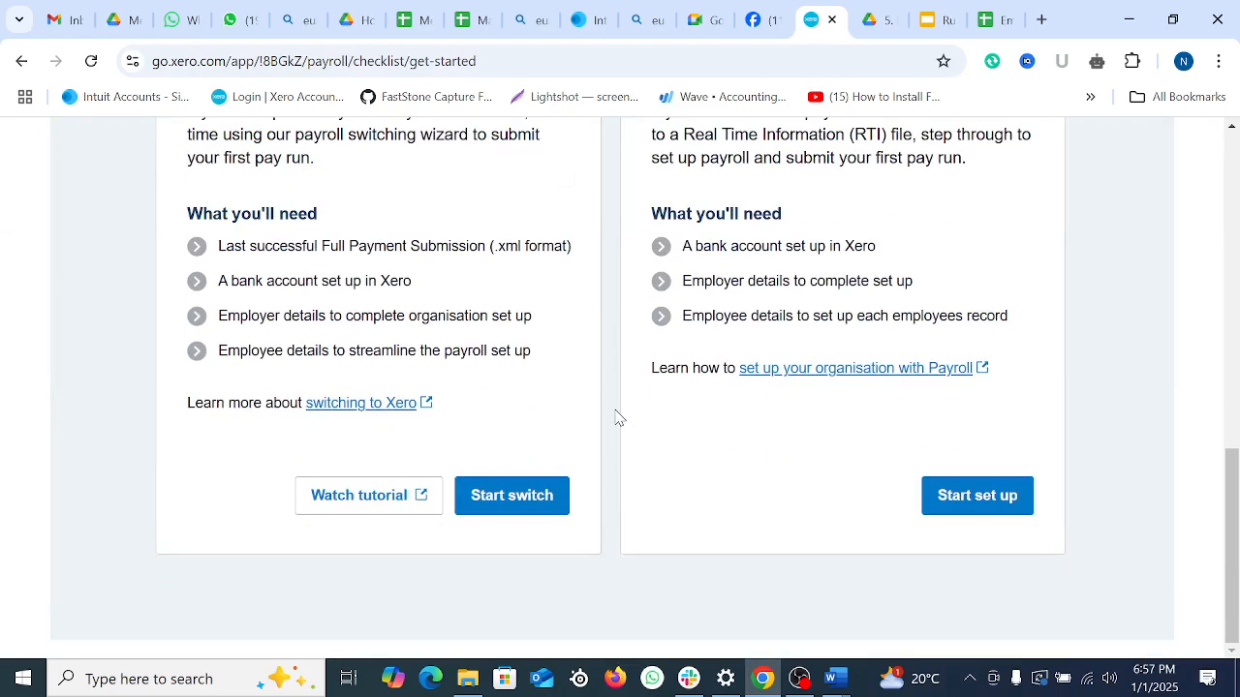
scroll(620, 416, "up", 2)
scroll(668, 416, "down", 2)
left_click(974, 498)
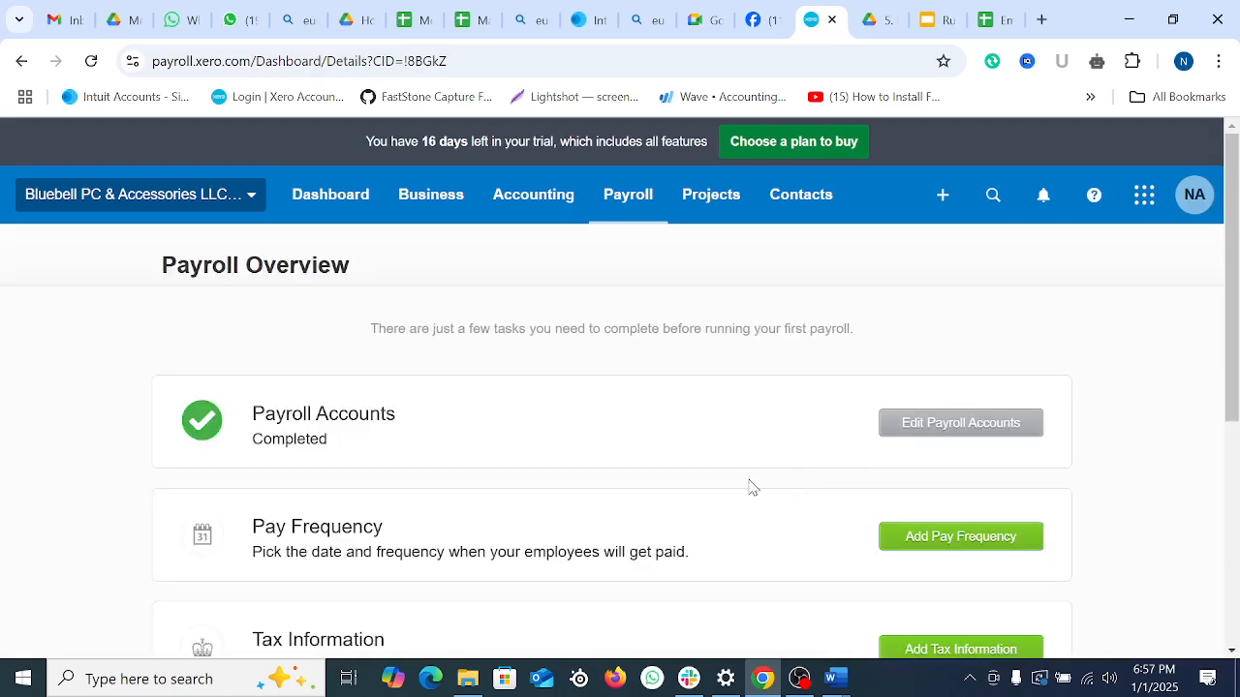
Step: Review the Payroll Overview checklist and continue to Add Employees
scroll(753, 487, "down", 4)
scroll(751, 484, "up", 3)
scroll(747, 481, "down", 1)
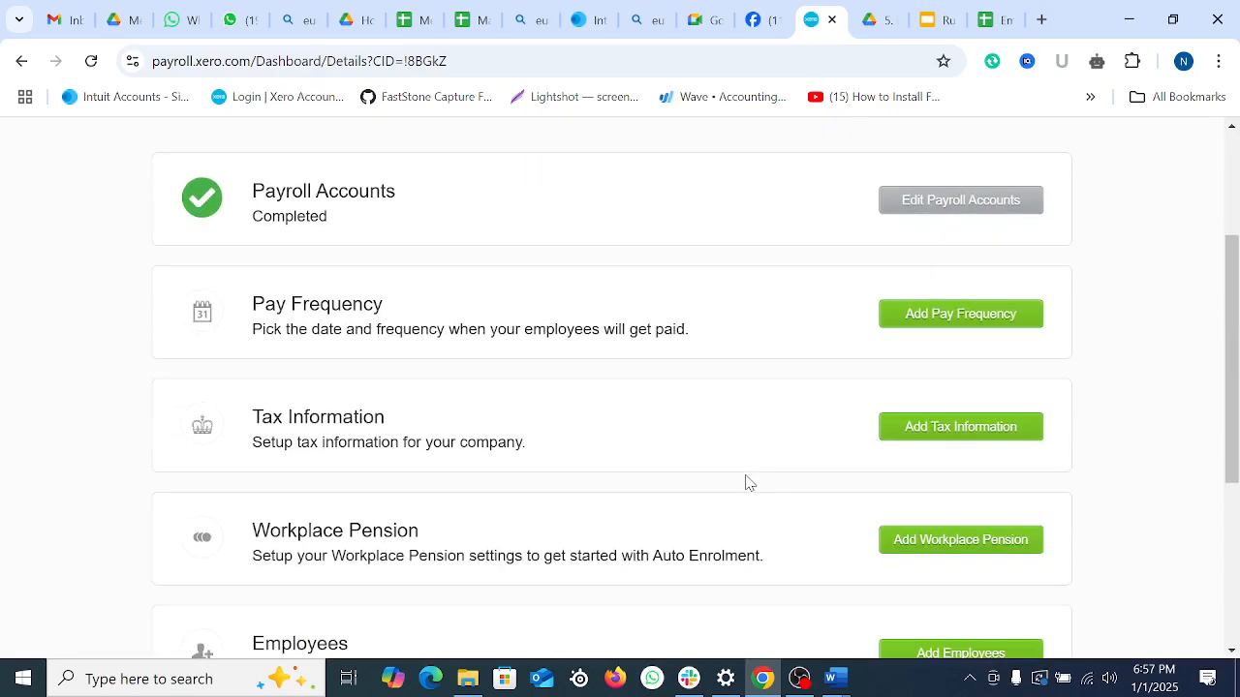
scroll(746, 481, "down", 2)
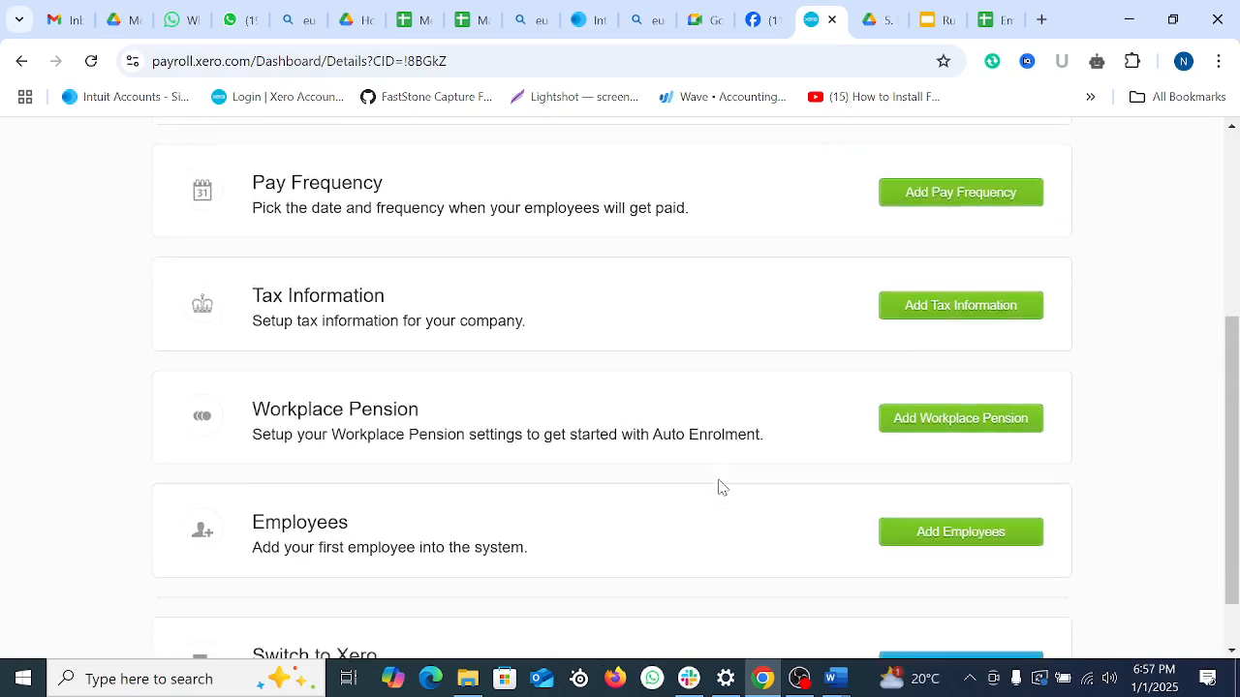
left_click(935, 463)
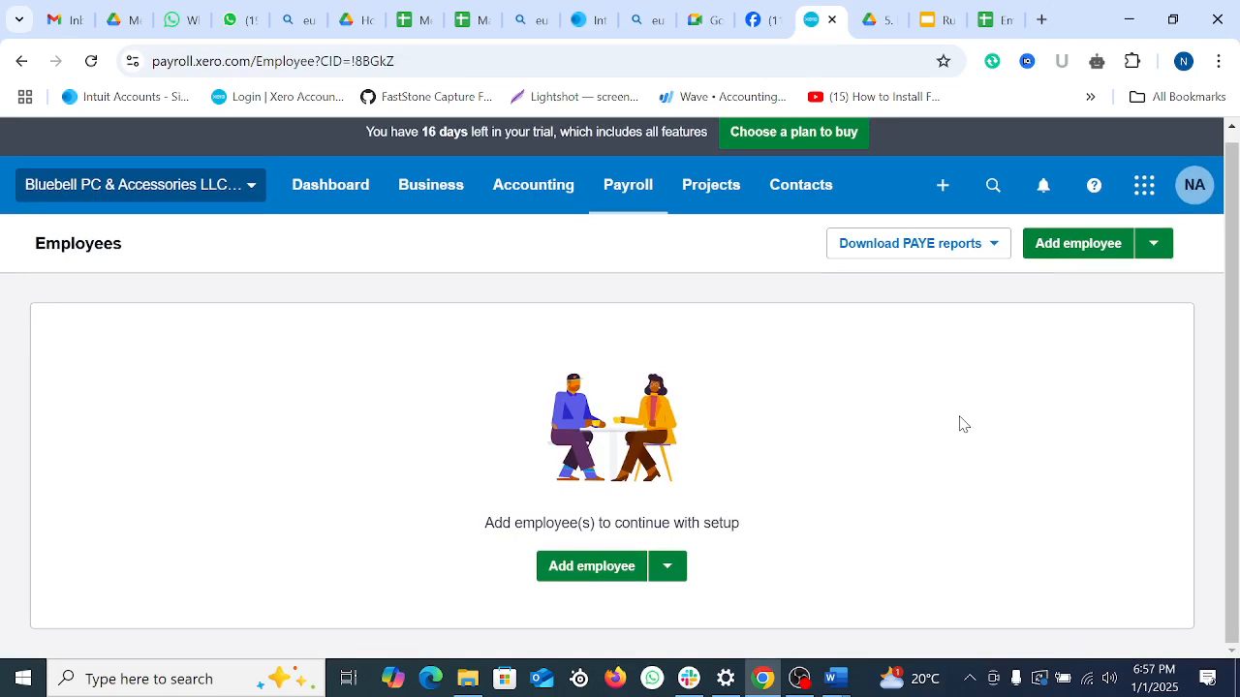
Step: Open the Add an employee form and look over its blank name, birth date, gender and address fields
left_click(1073, 254)
scroll(662, 513, "down", 1)
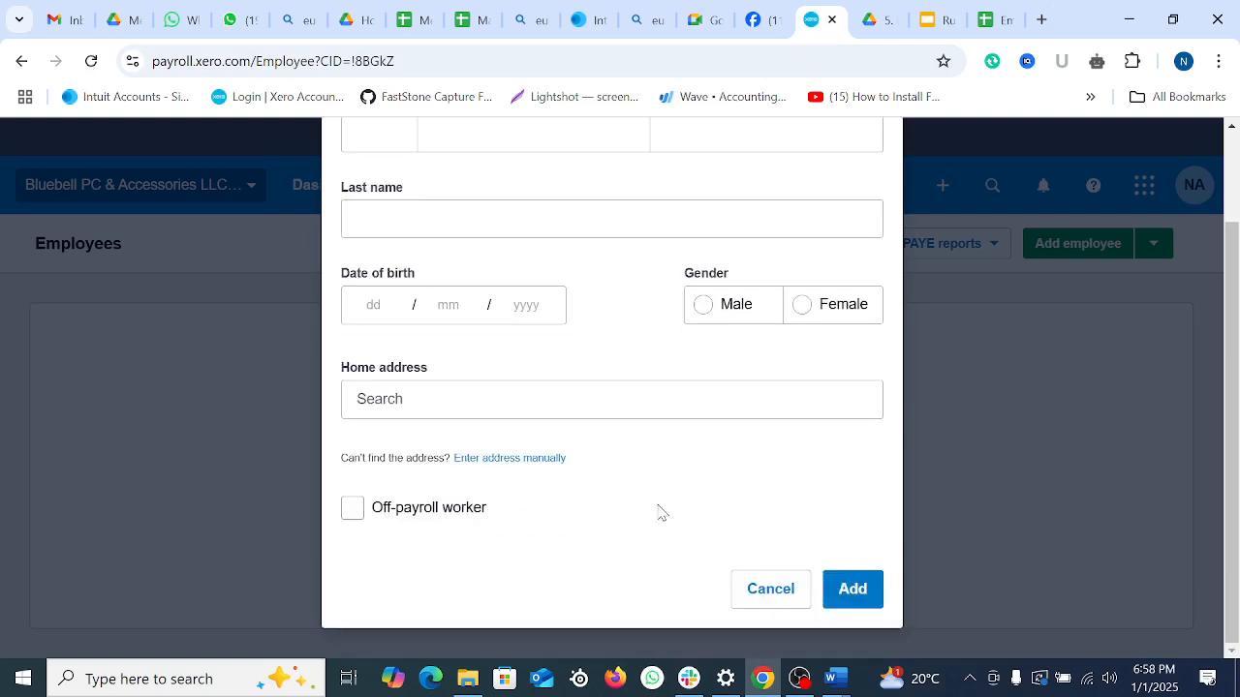
scroll(675, 507, "up", 1)
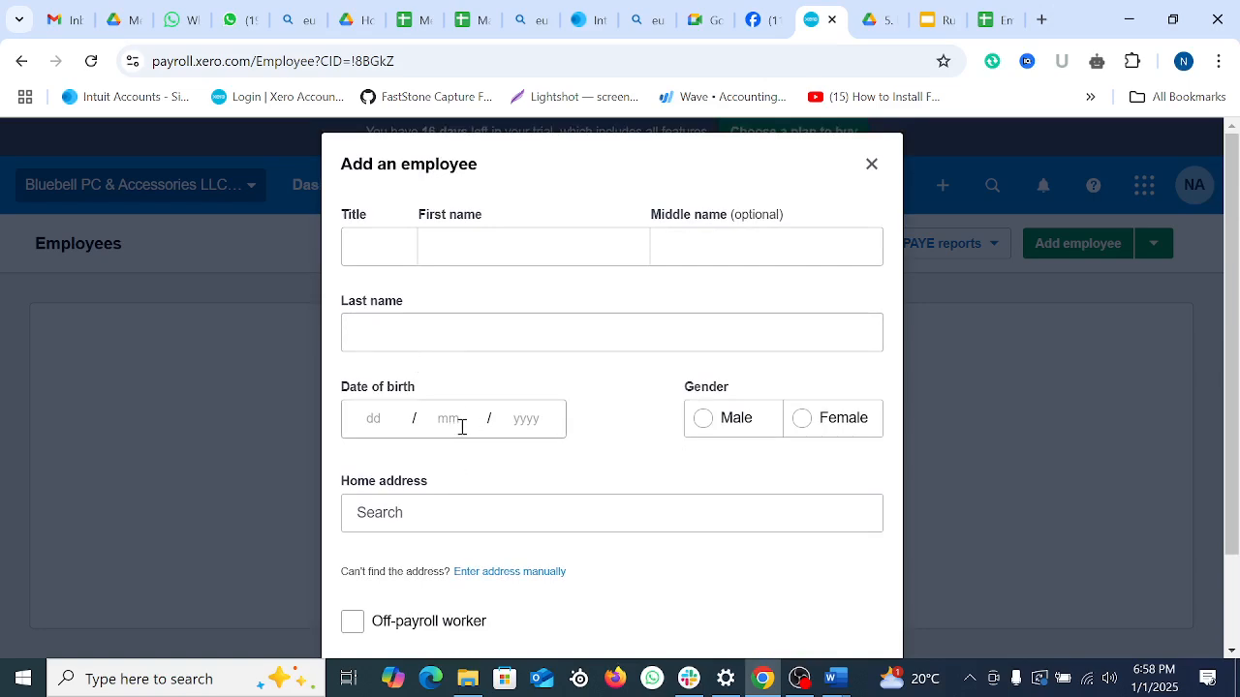
scroll(524, 425, "down", 1)
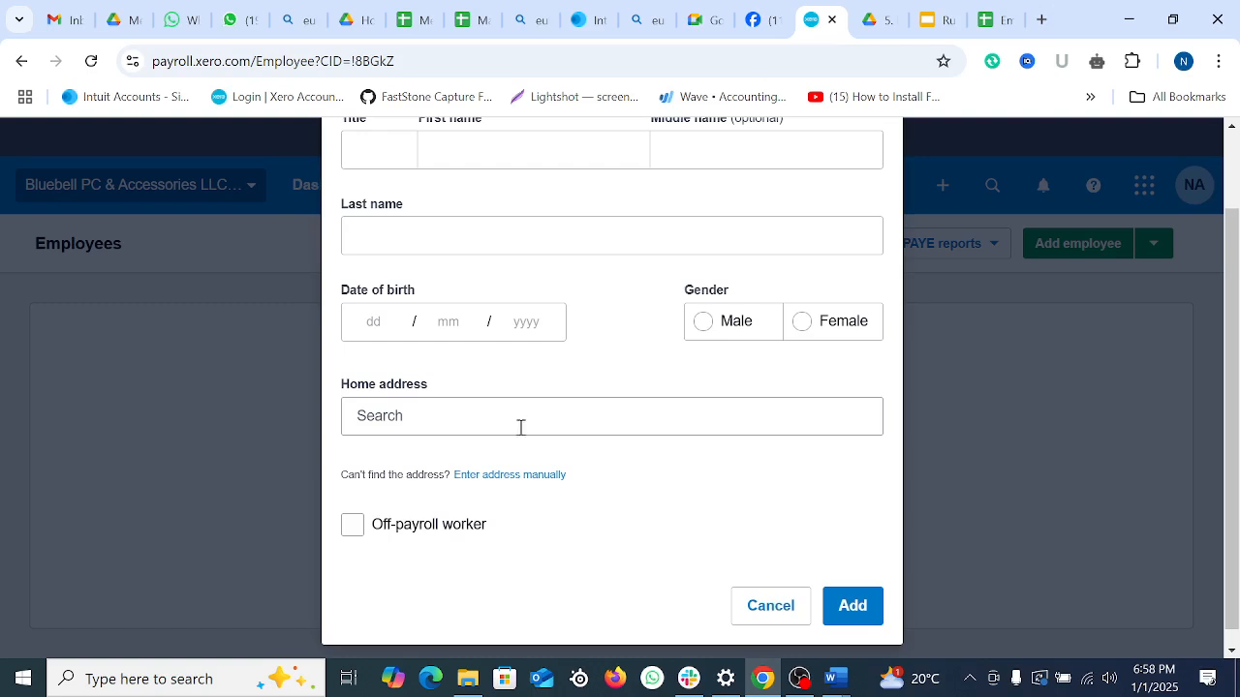
scroll(678, 339, "up", 1)
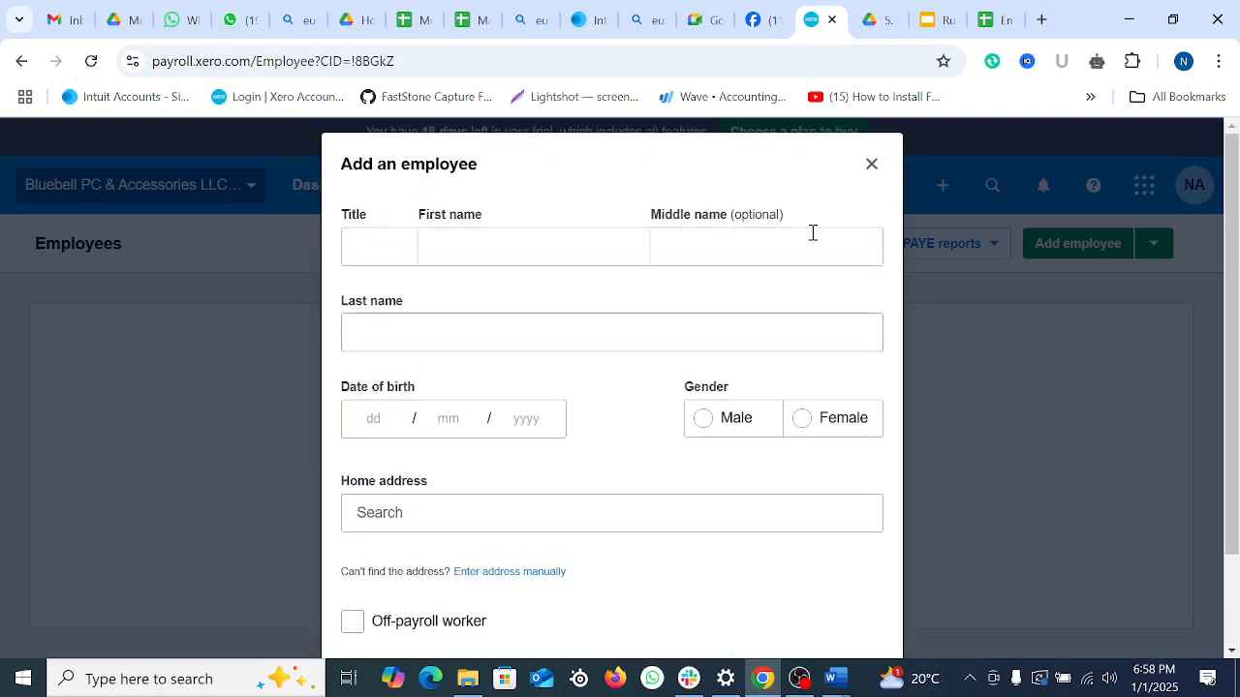
Step: Copy the first employee's full name from cell A3 of the Employee list sheet
left_click(938, 19)
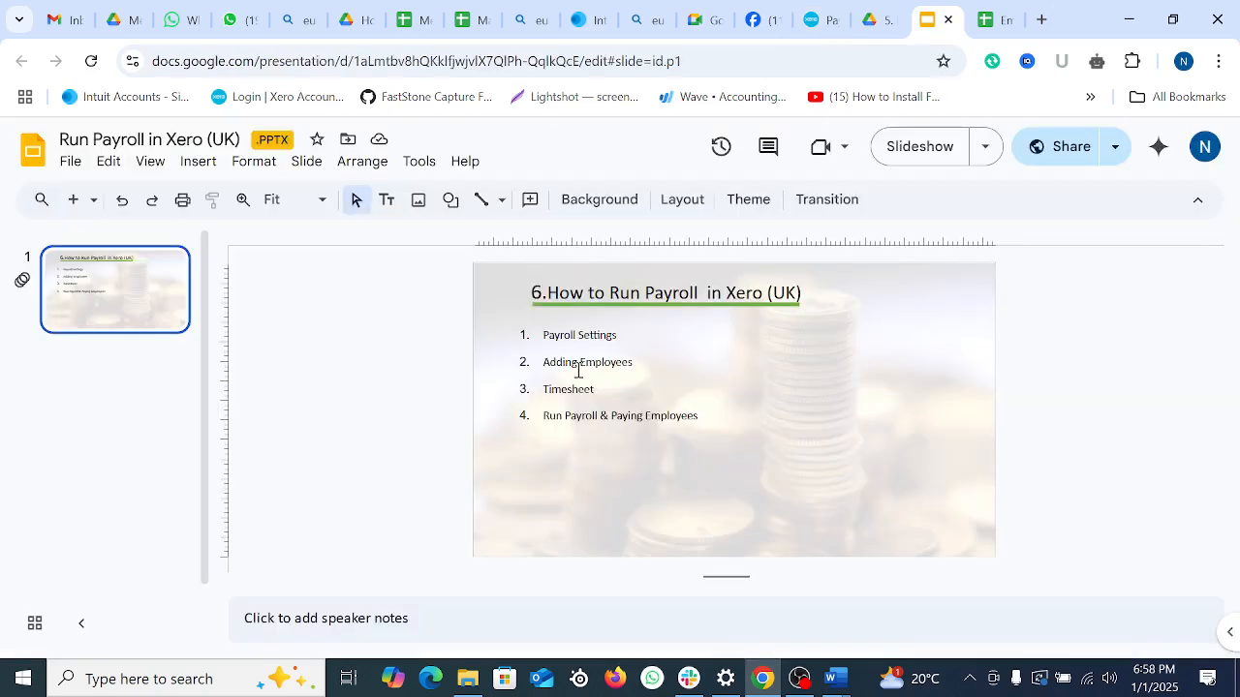
left_click(996, 15)
left_click(115, 348)
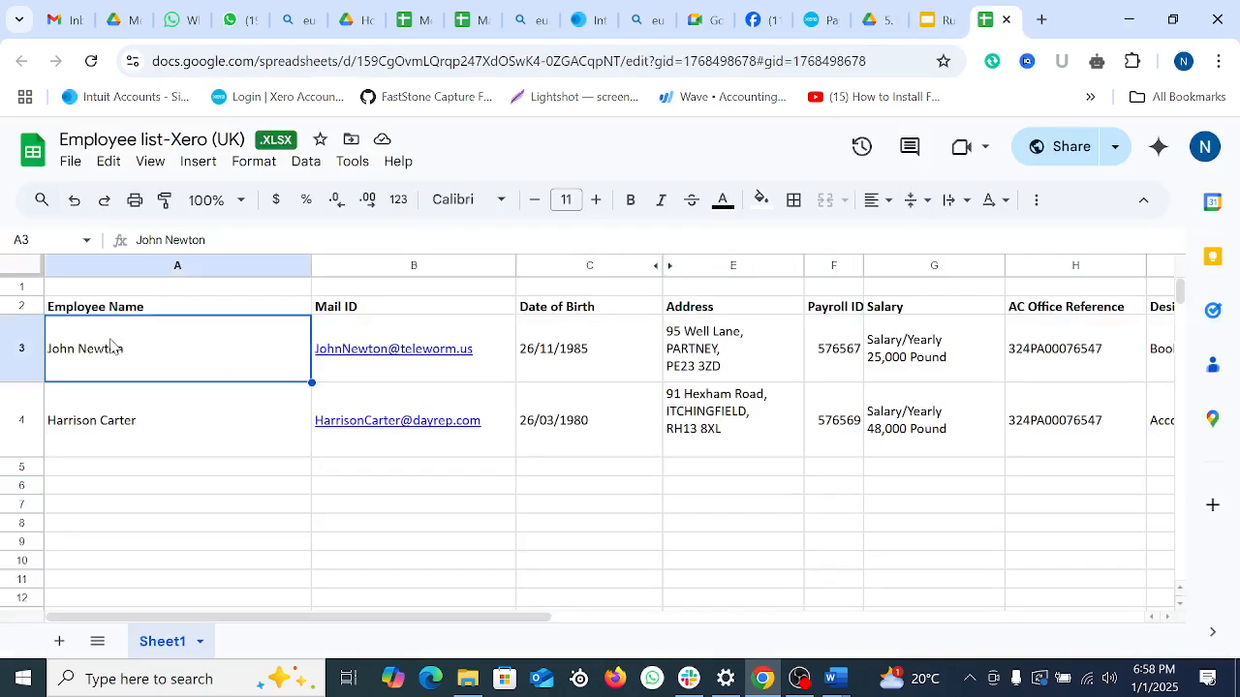
left_click_drag(229, 241, 121, 242)
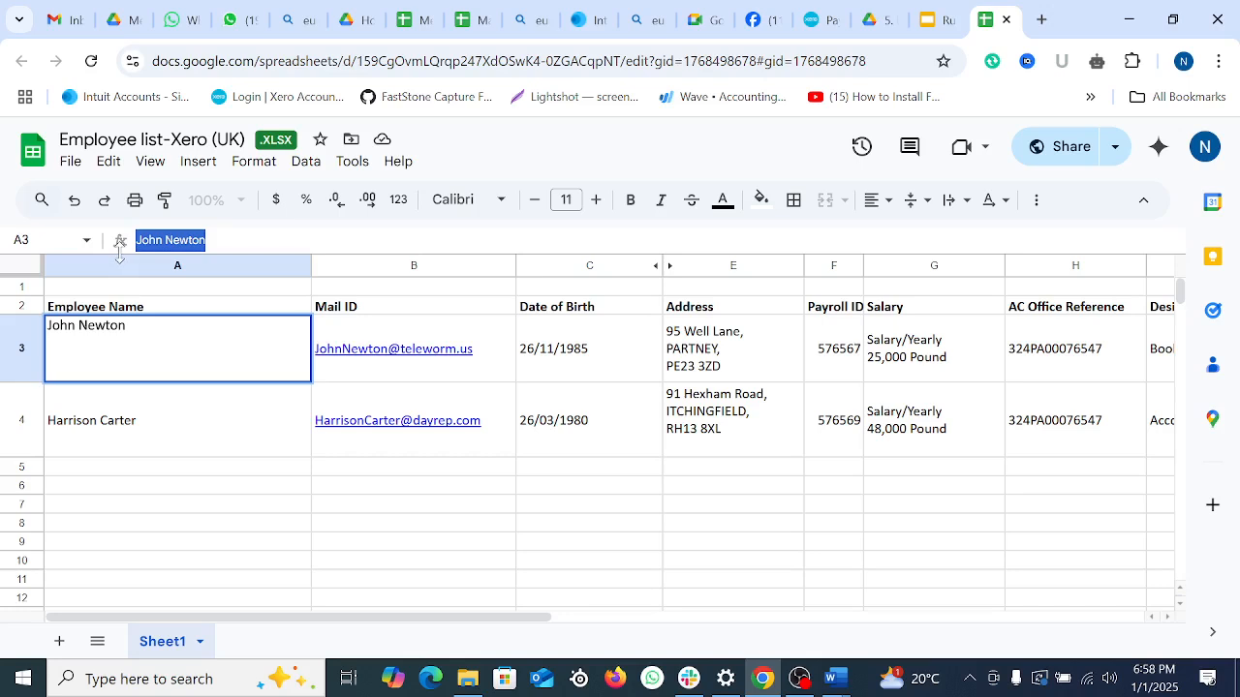
right_click(173, 244)
left_click(244, 368)
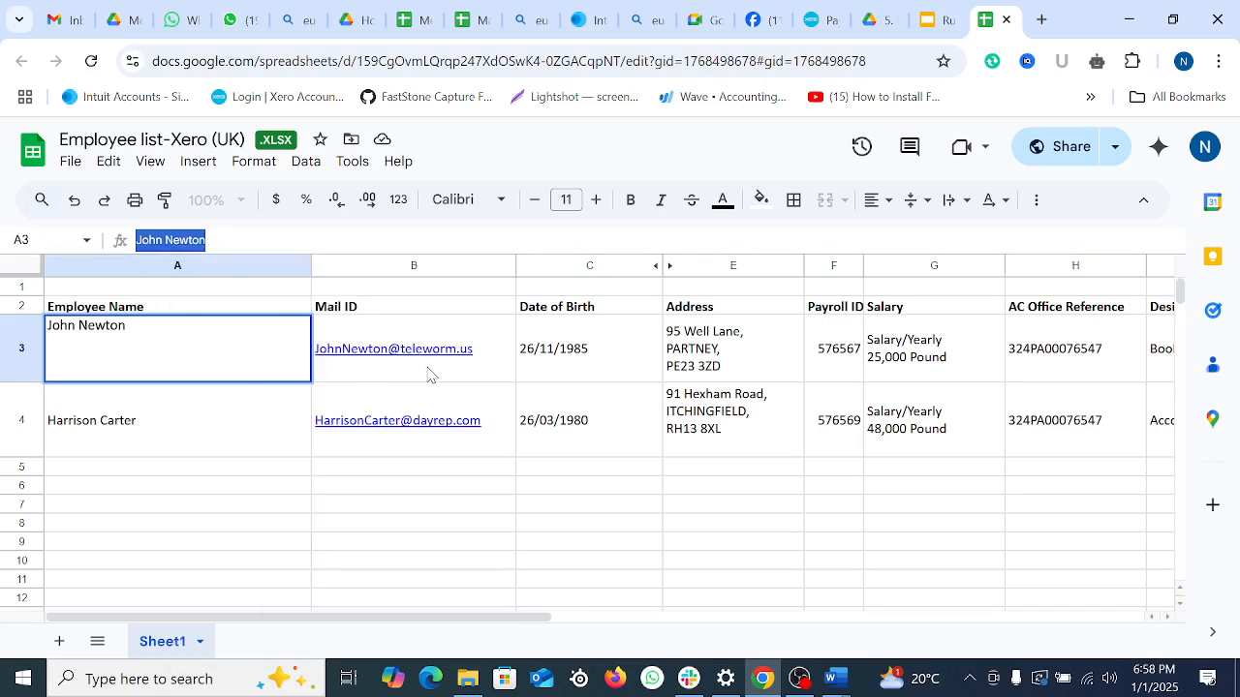
left_click(819, 20)
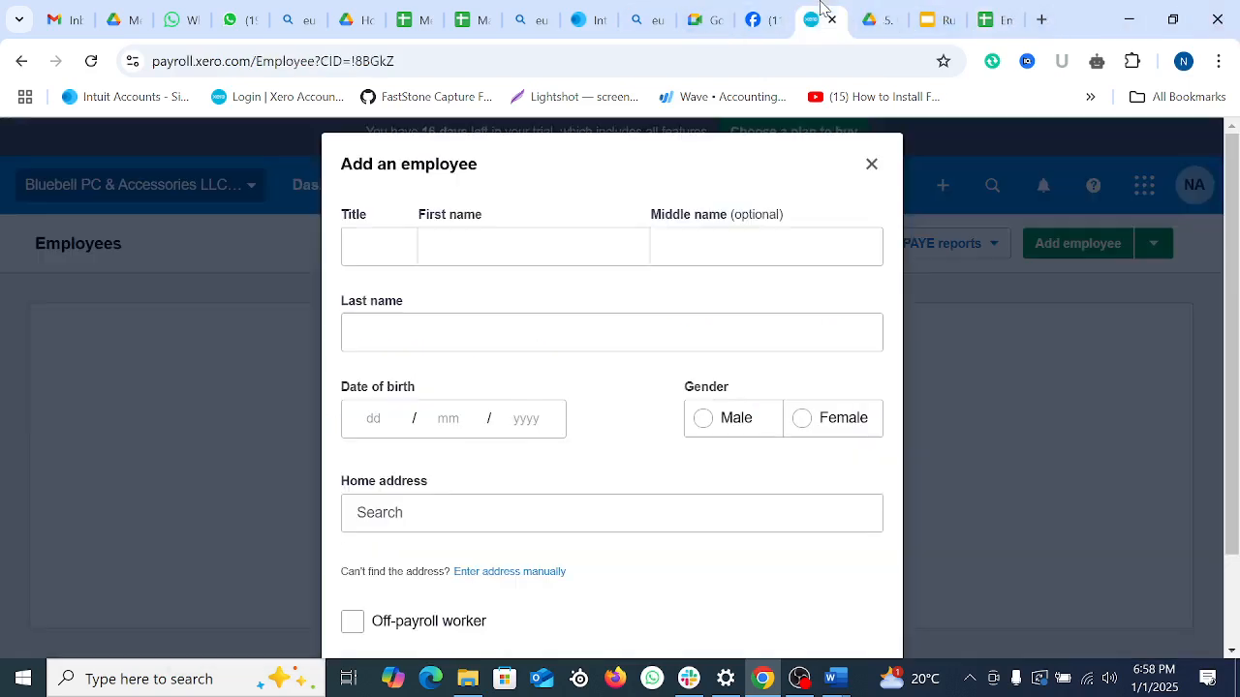
Step: Paste the copied full name into First name and cut the surname out of it
left_click(440, 252)
right_click(440, 252)
left_click(545, 504)
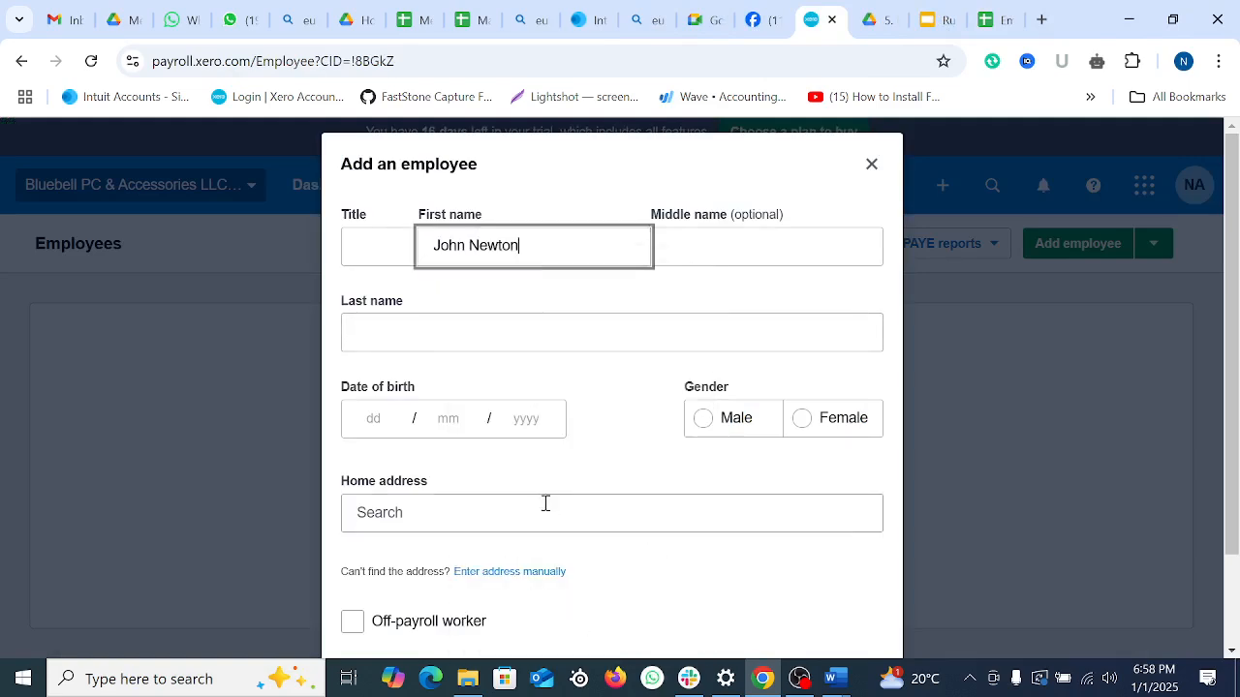
left_click_drag(537, 251, 468, 246)
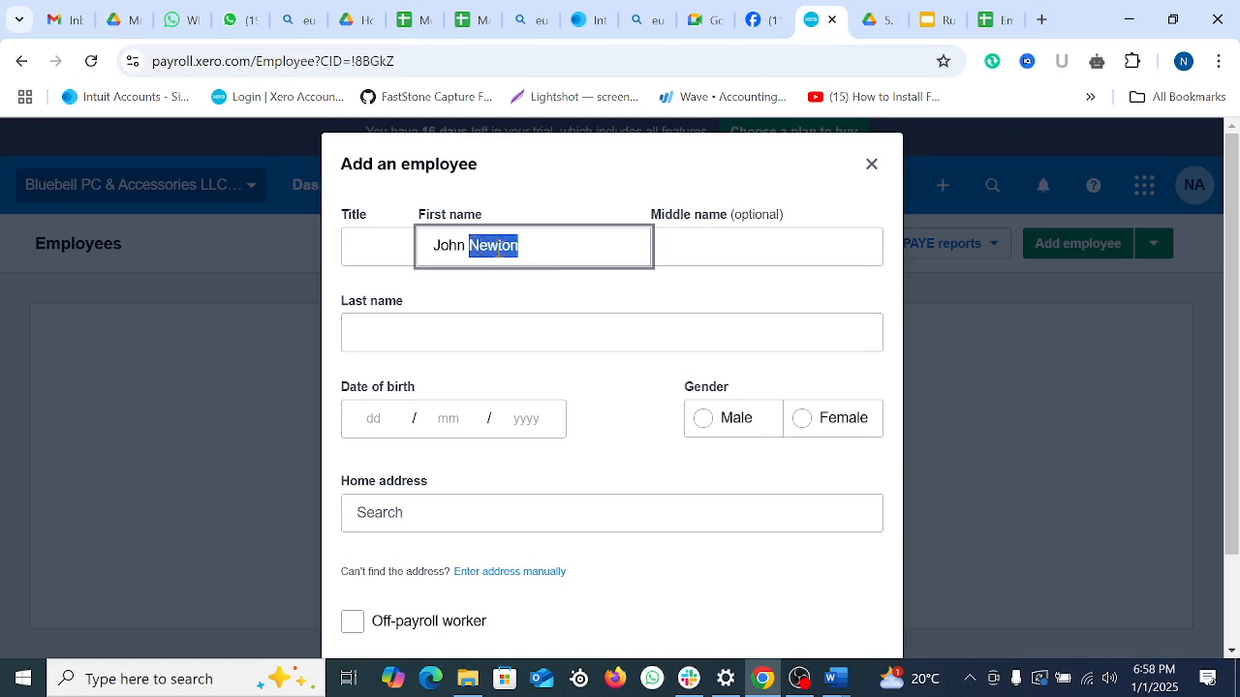
right_click(496, 250)
left_click(587, 394)
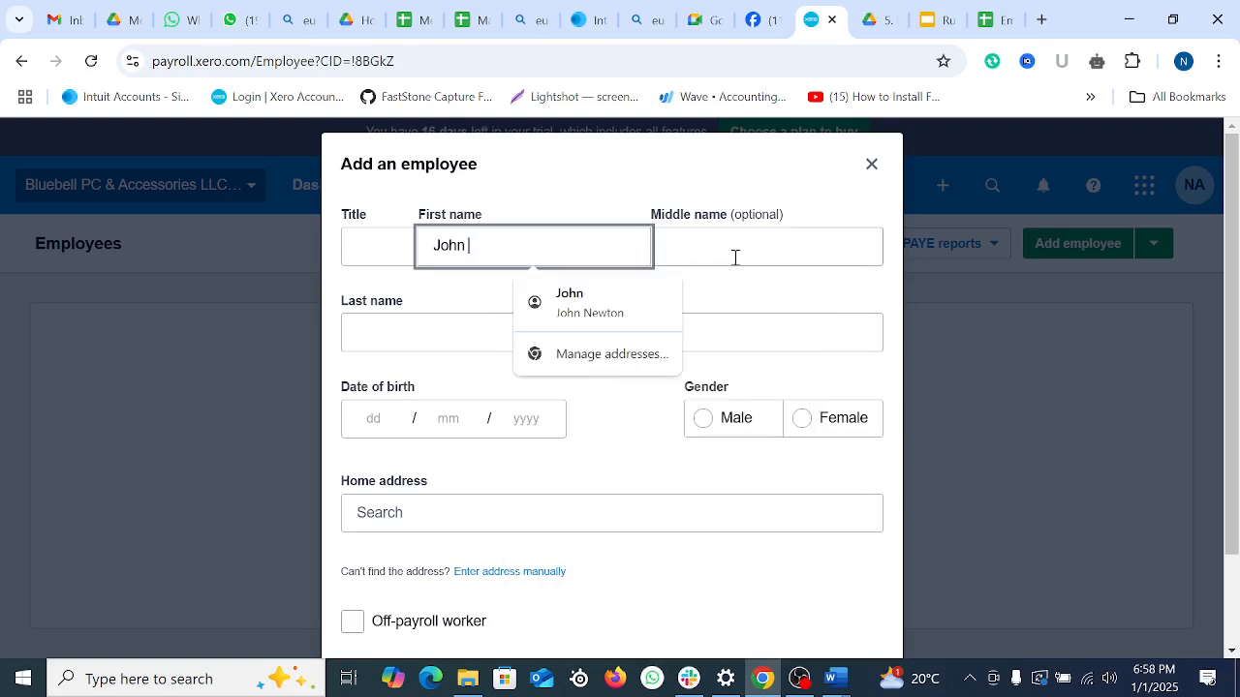
Step: Enter the employee's surname in the Last name field
left_click(404, 339)
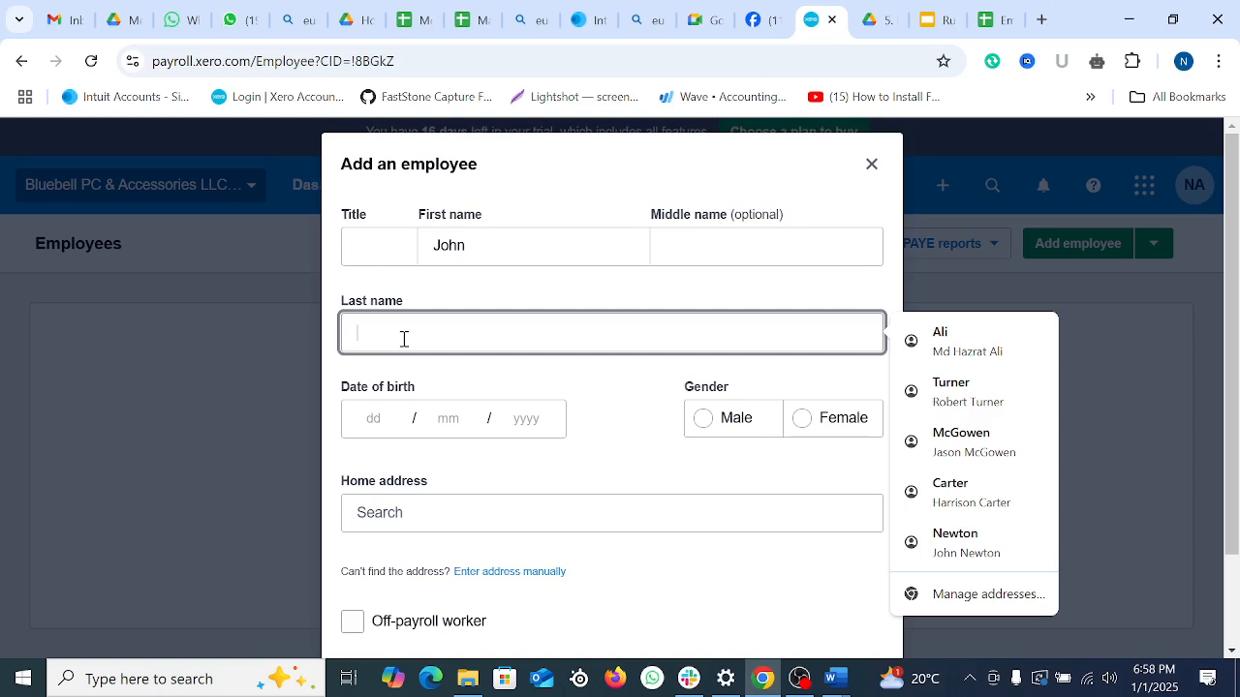
type("Newton")
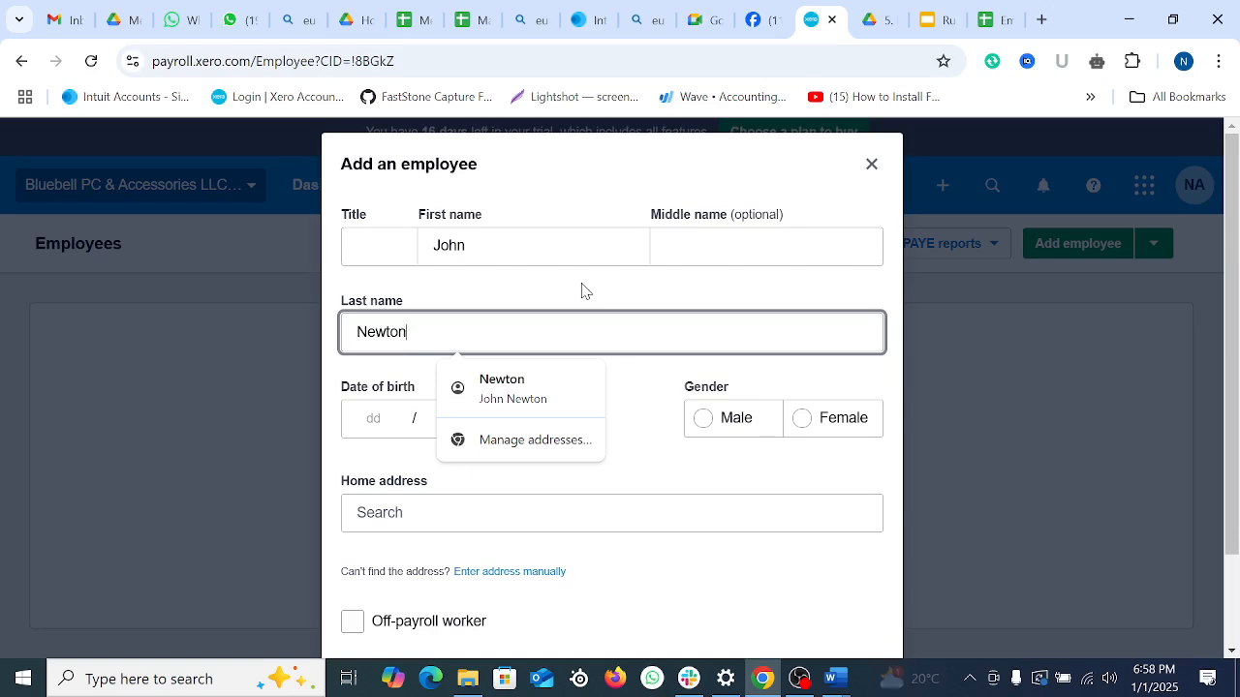
left_click(382, 245)
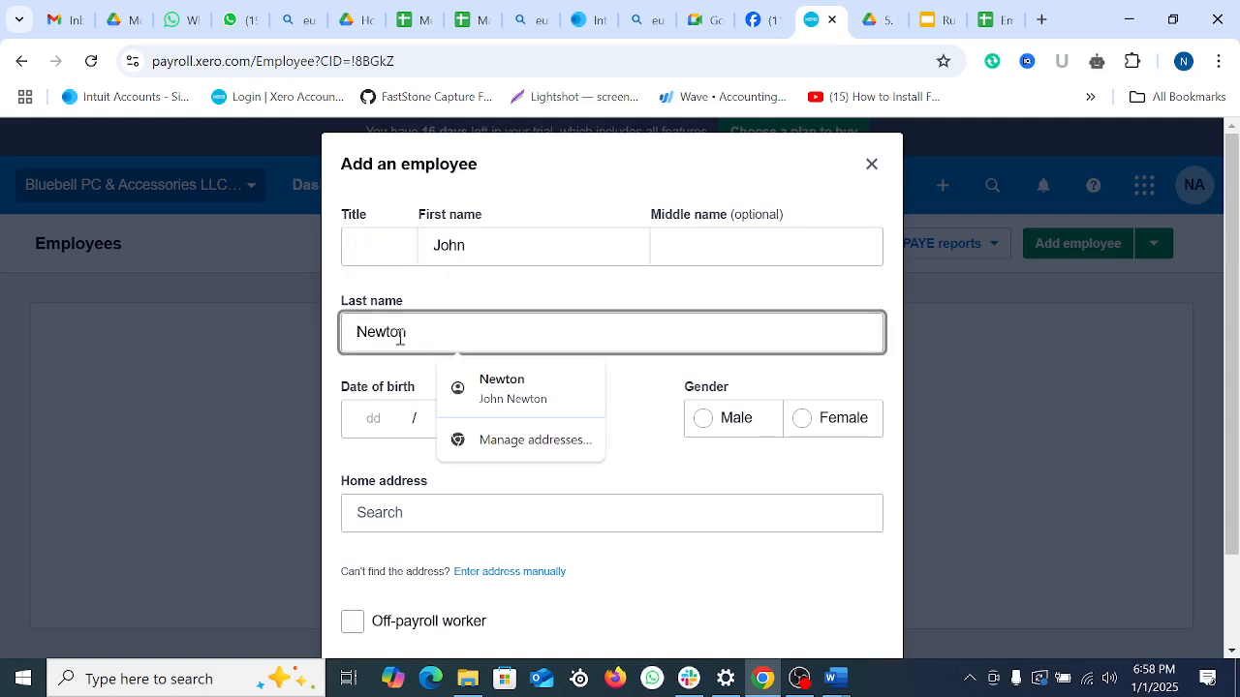
left_click(369, 328)
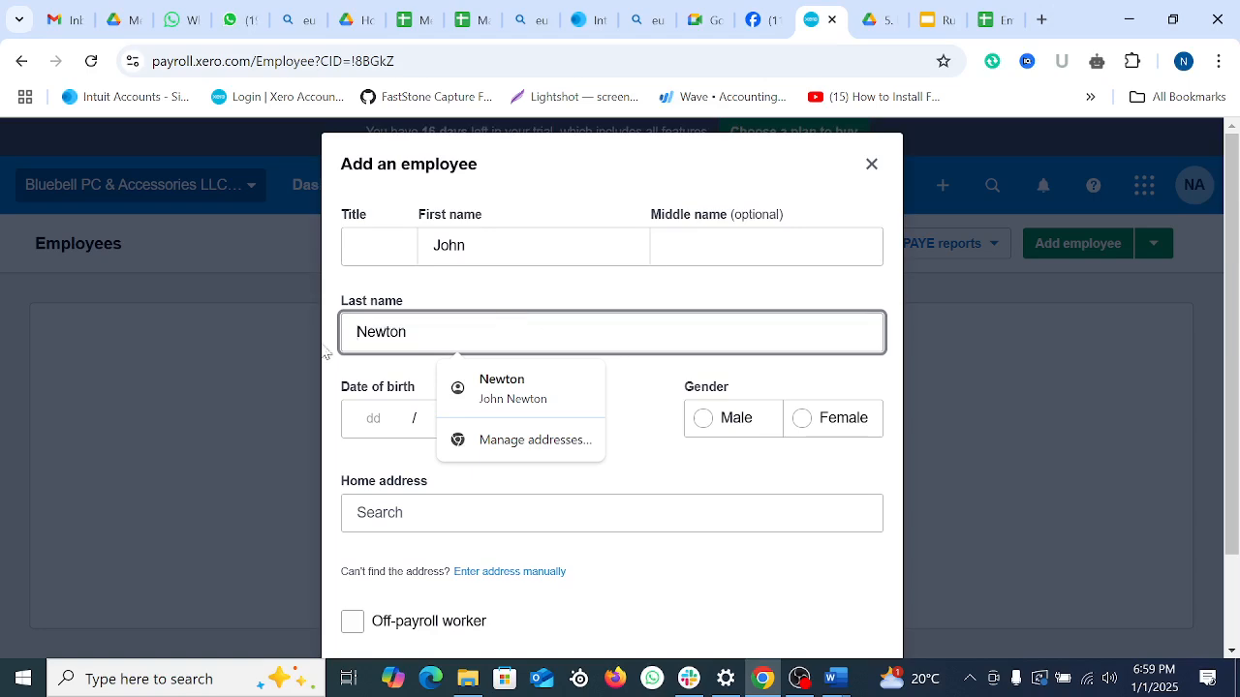
left_click(415, 260)
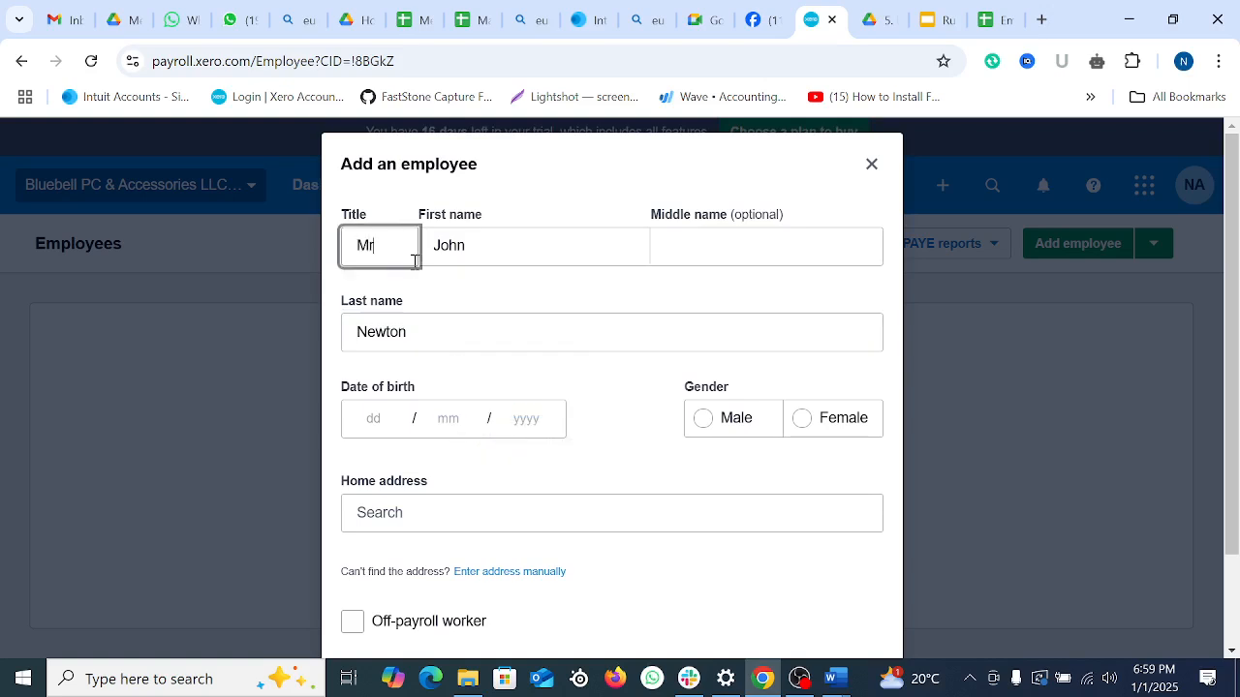
Step: Look up the employee's date of birth in cell C3 of the Employee list
scroll(543, 416, "down", 1)
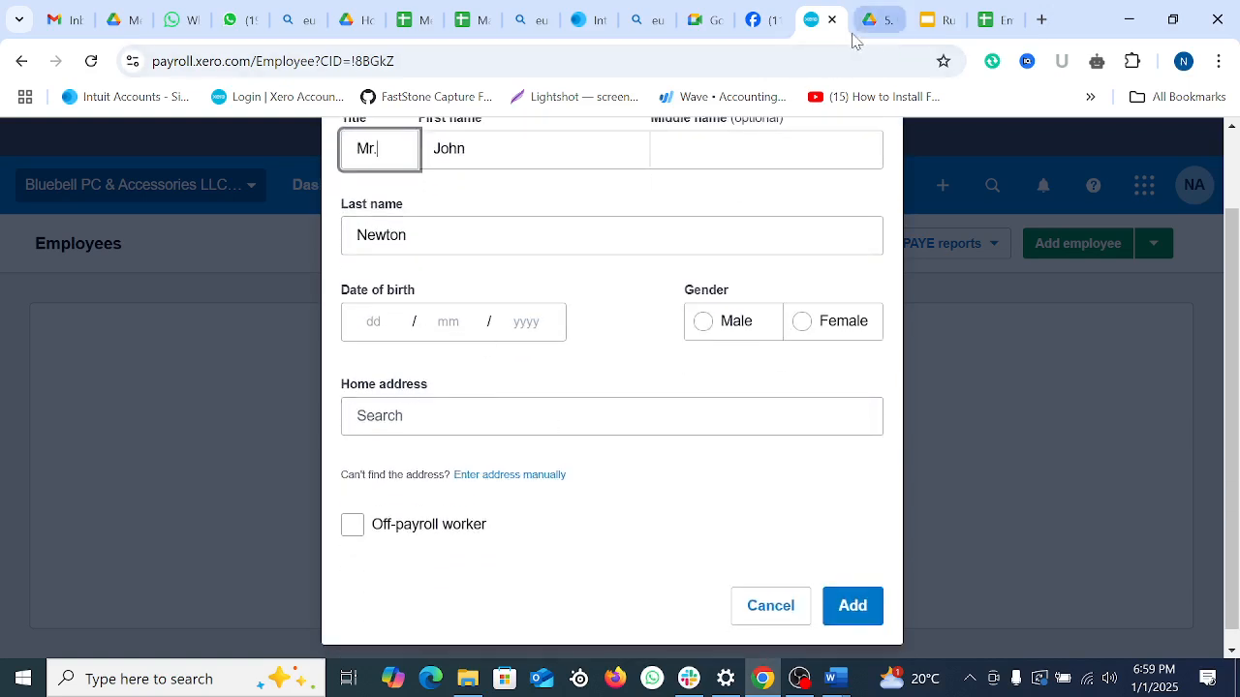
left_click(995, 22)
left_click(731, 505)
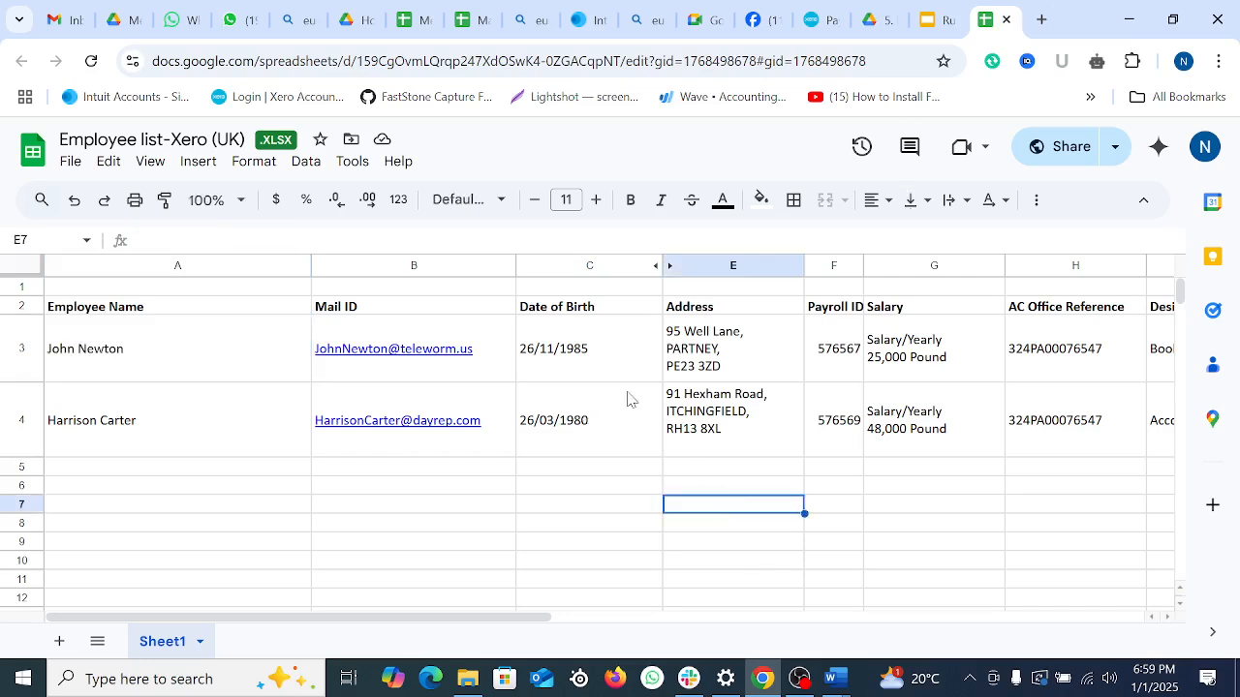
left_click(612, 360)
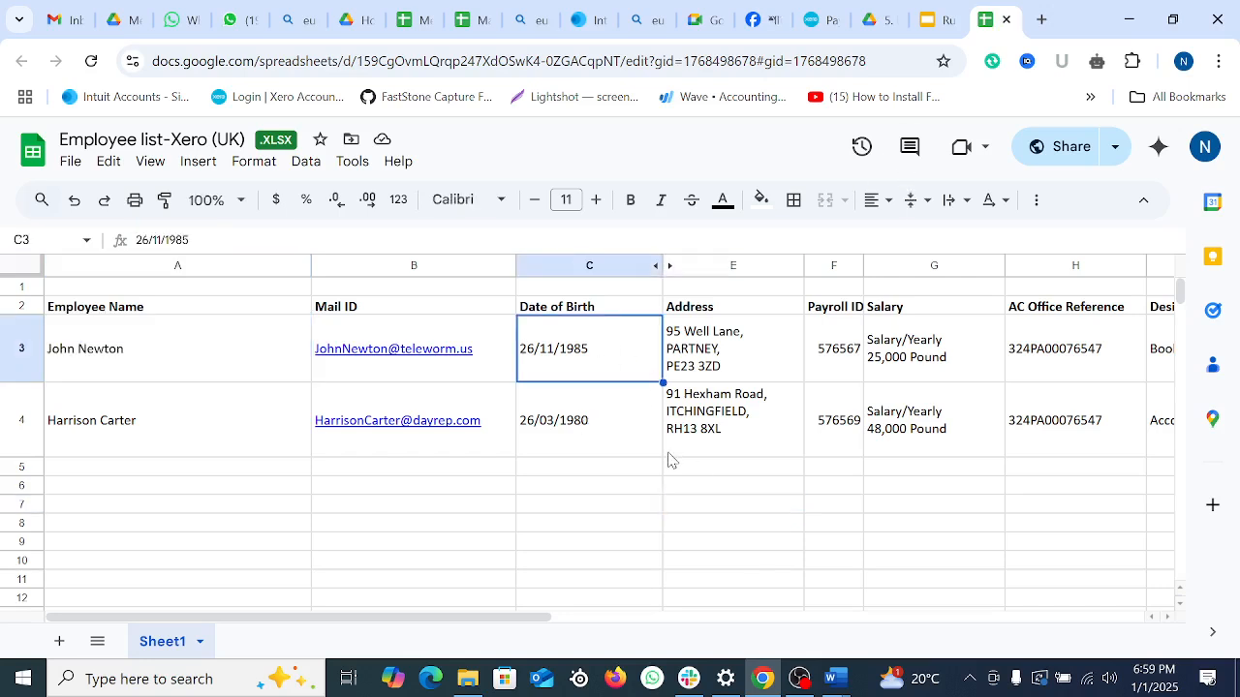
left_click(833, 21)
left_click(394, 336)
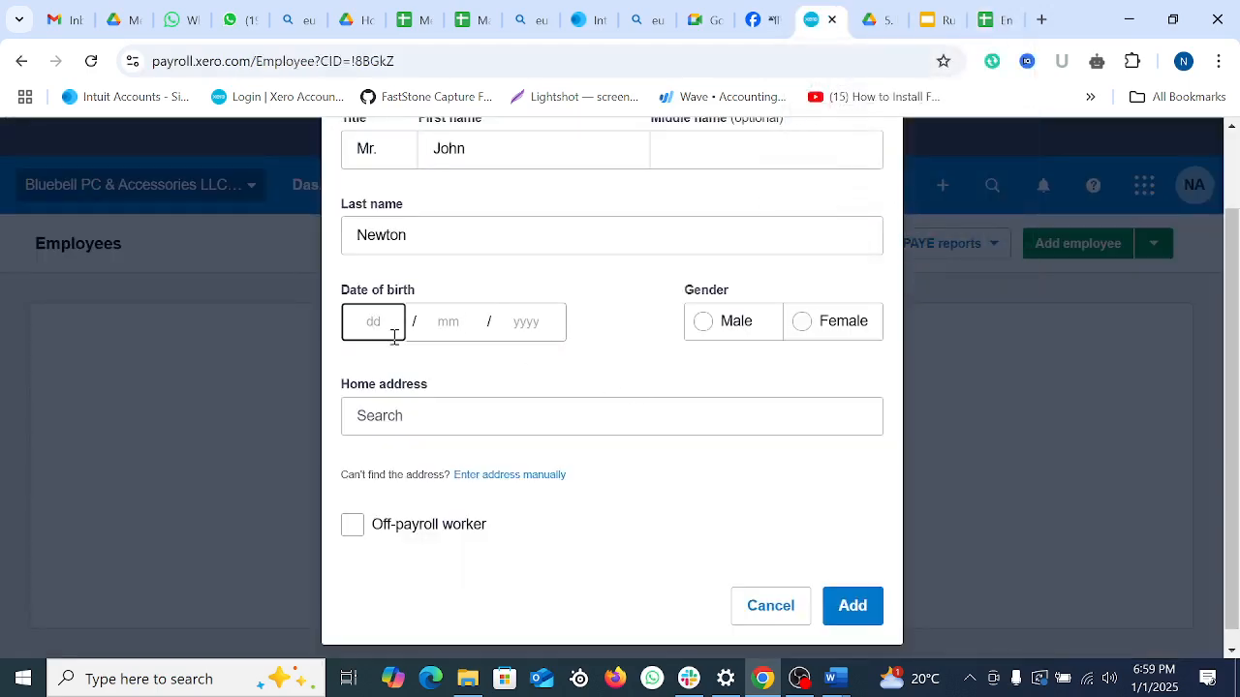
type("26")
left_click(442, 320)
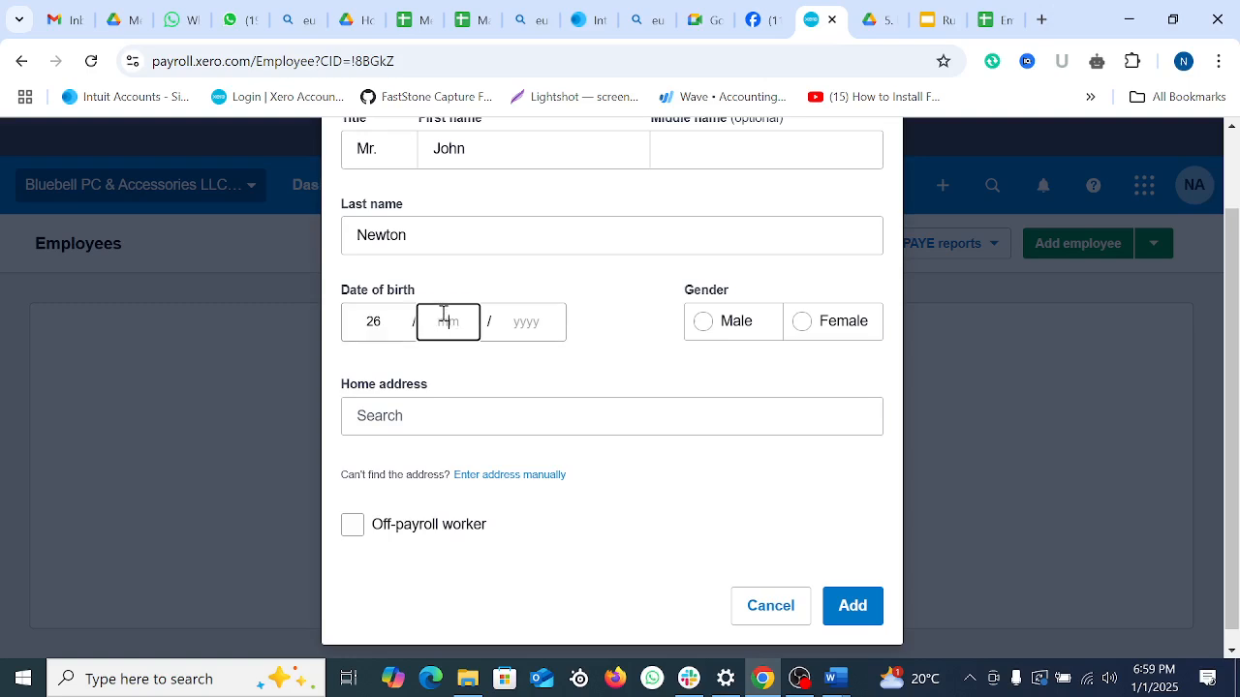
type("11")
left_click(523, 320)
type("1")
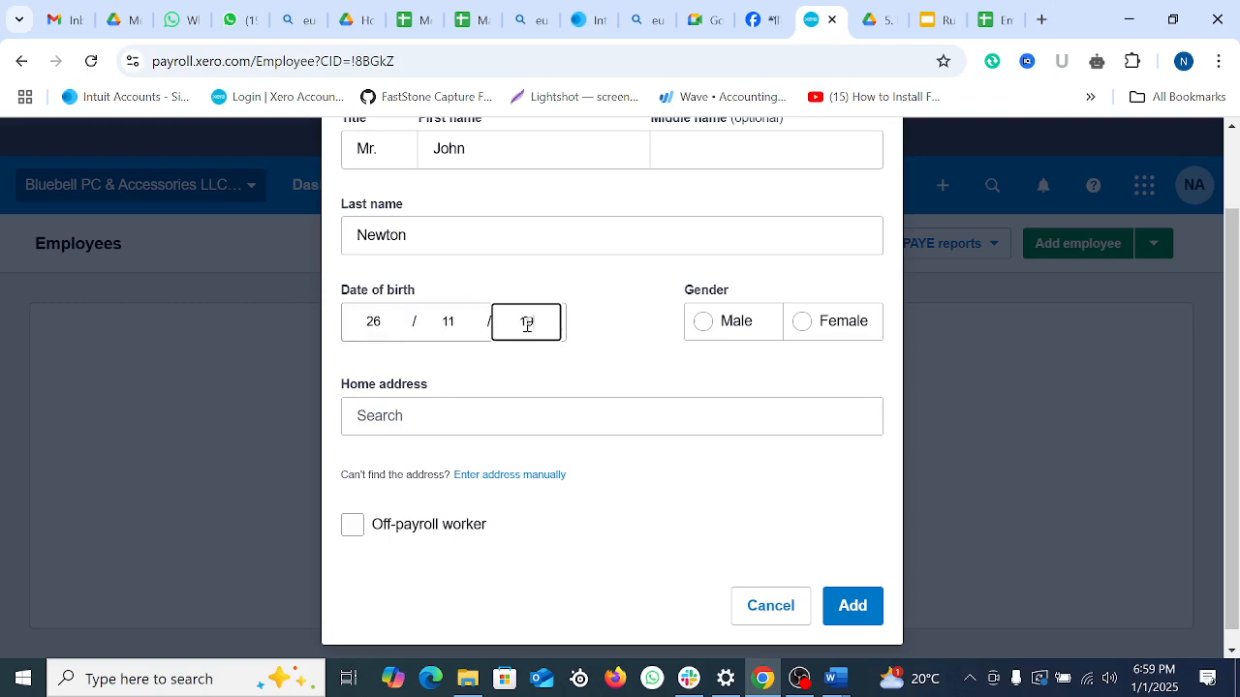
type("985")
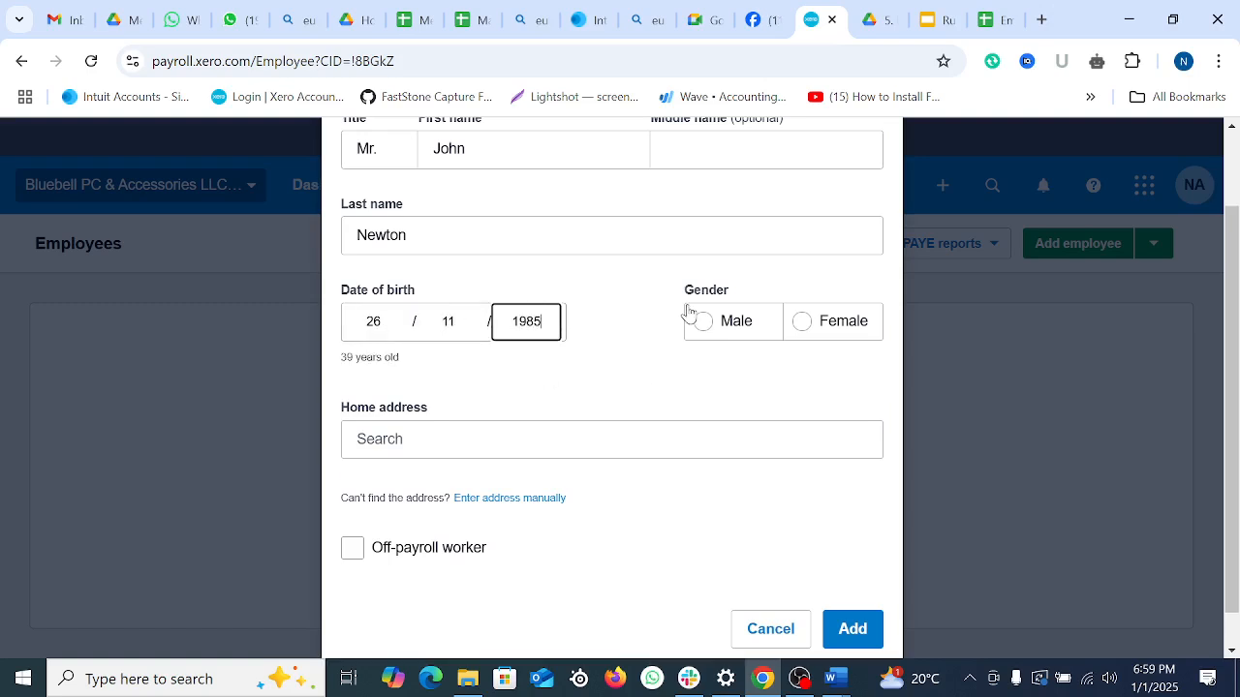
left_click(702, 325)
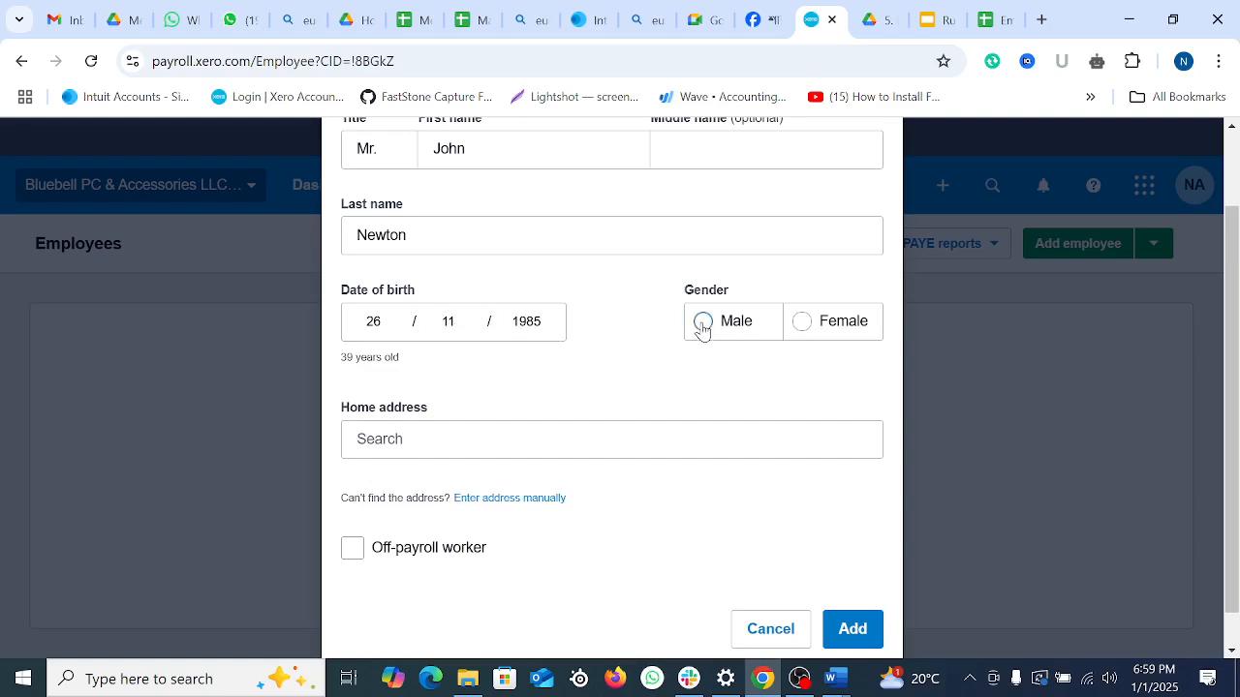
Step: Start the home address by selecting the employee's address text in cell E3
scroll(581, 474, "down", 1)
left_click(461, 405)
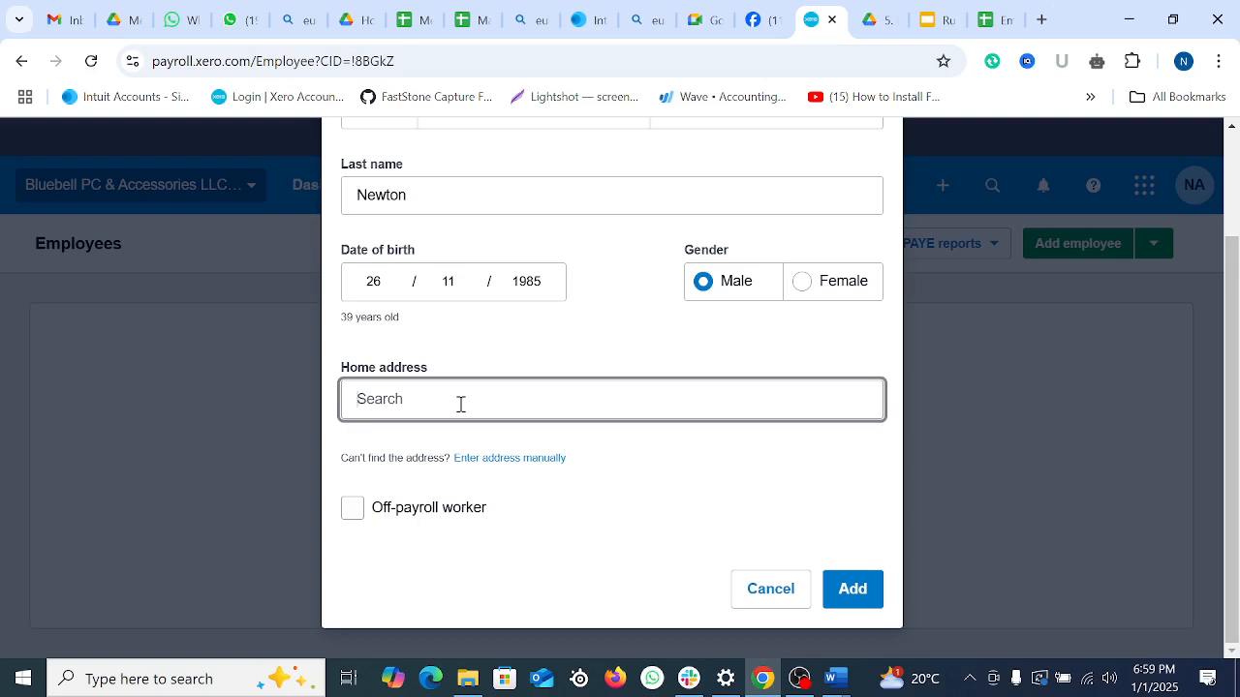
left_click(1005, 19)
left_click(775, 346)
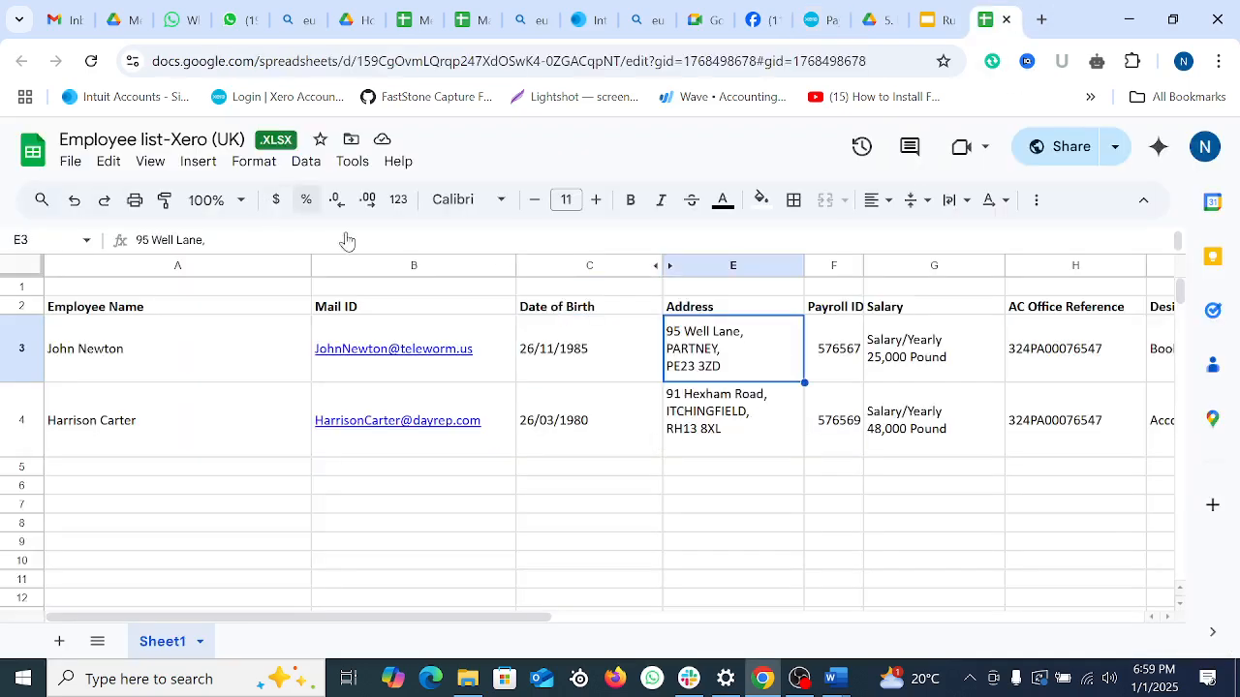
double_click(741, 343)
left_click_drag(667, 325, 710, 327)
left_click(763, 681)
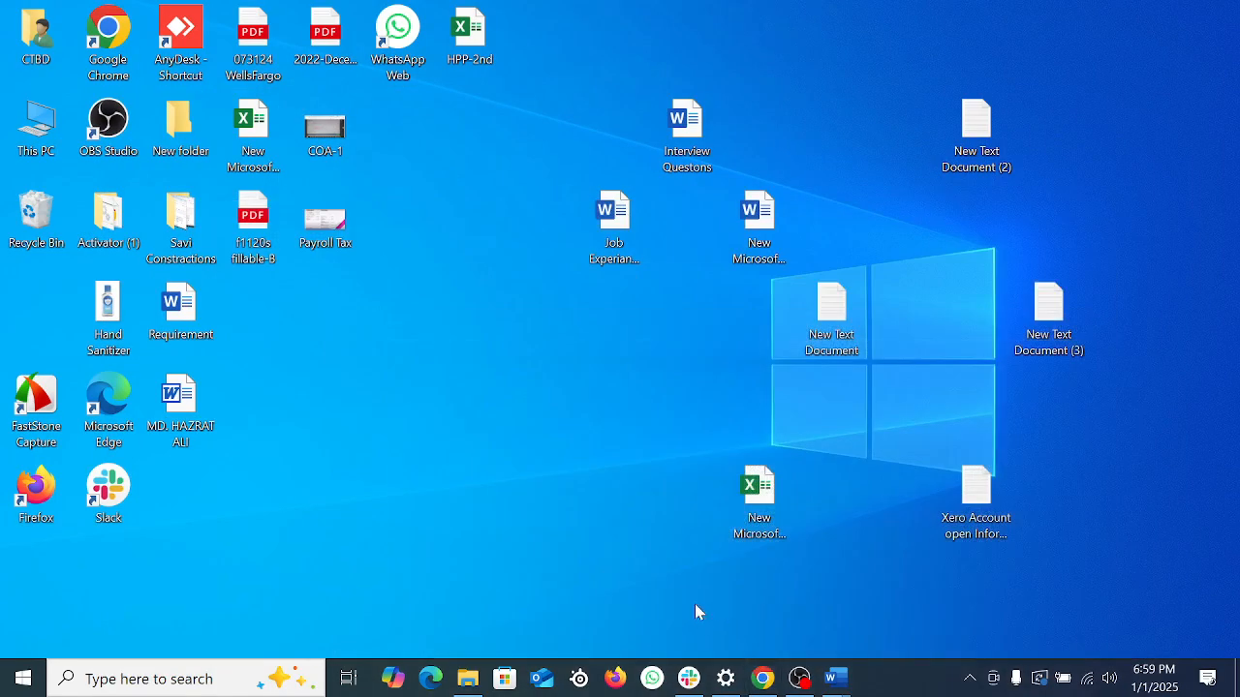
Step: Read the latest messages in the CTG 754 Group Messenger chat on Facebook
left_click(763, 681)
left_click(770, 19)
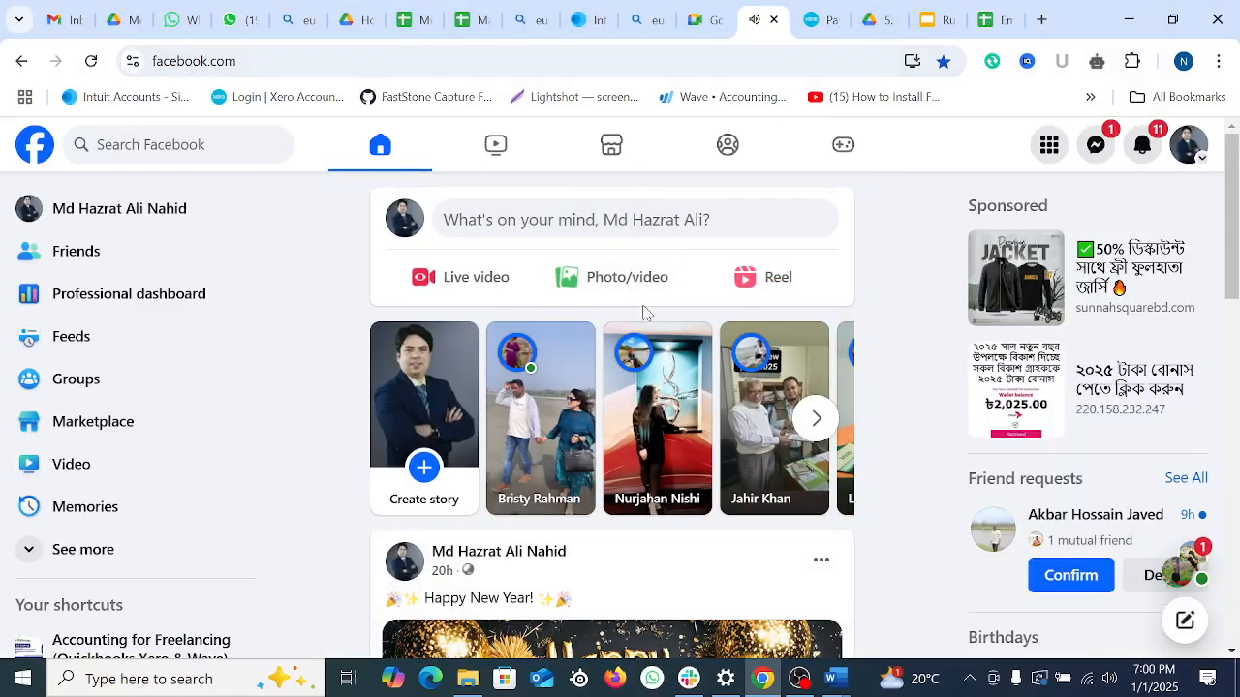
scroll(647, 315, "down", 3)
scroll(823, 332, "up", 3)
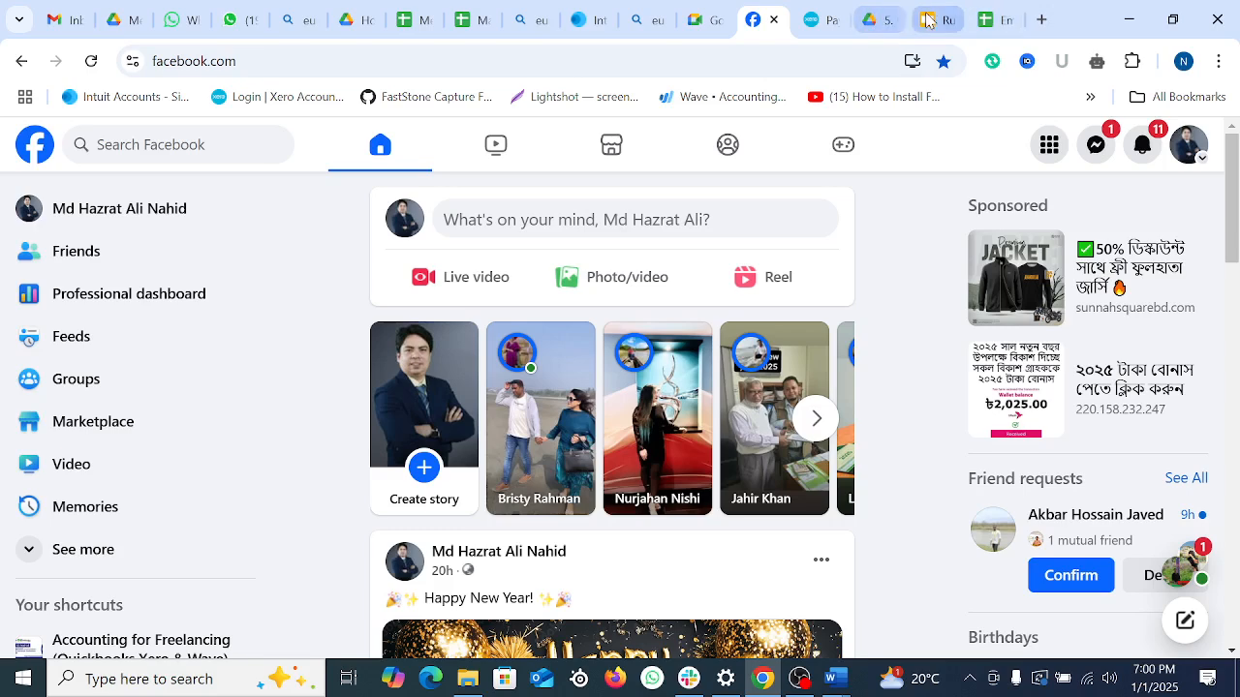
mouse_move(938, 18)
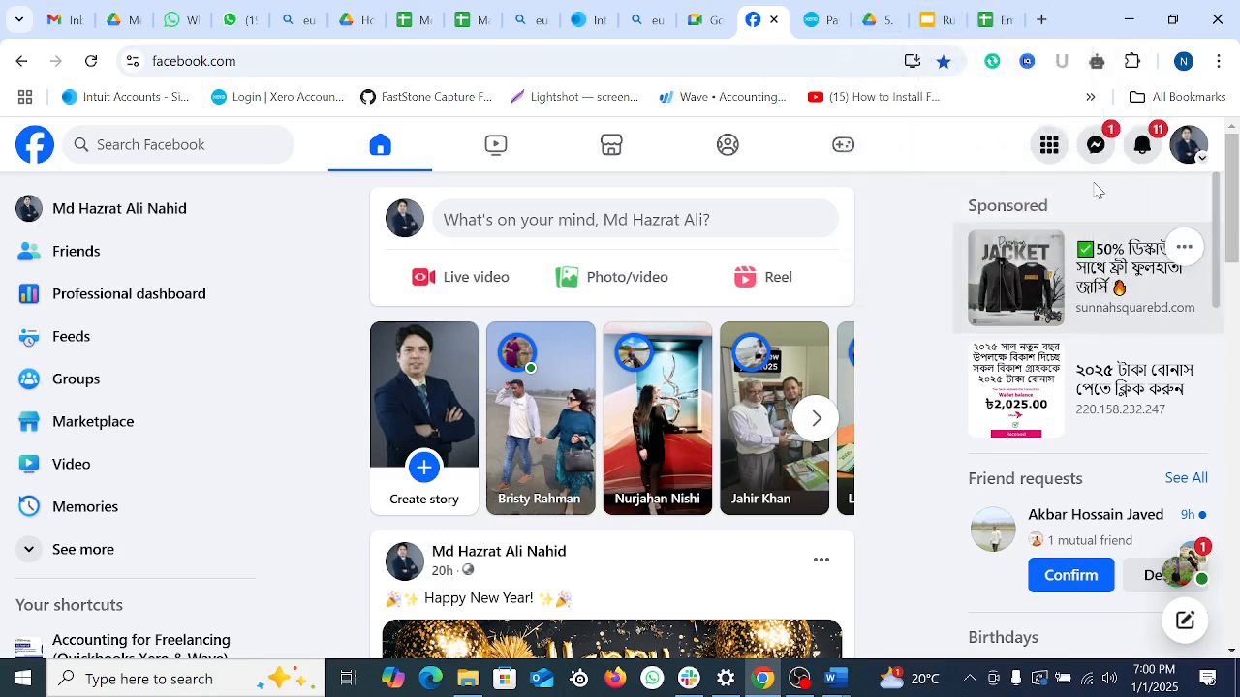
left_click(1097, 146)
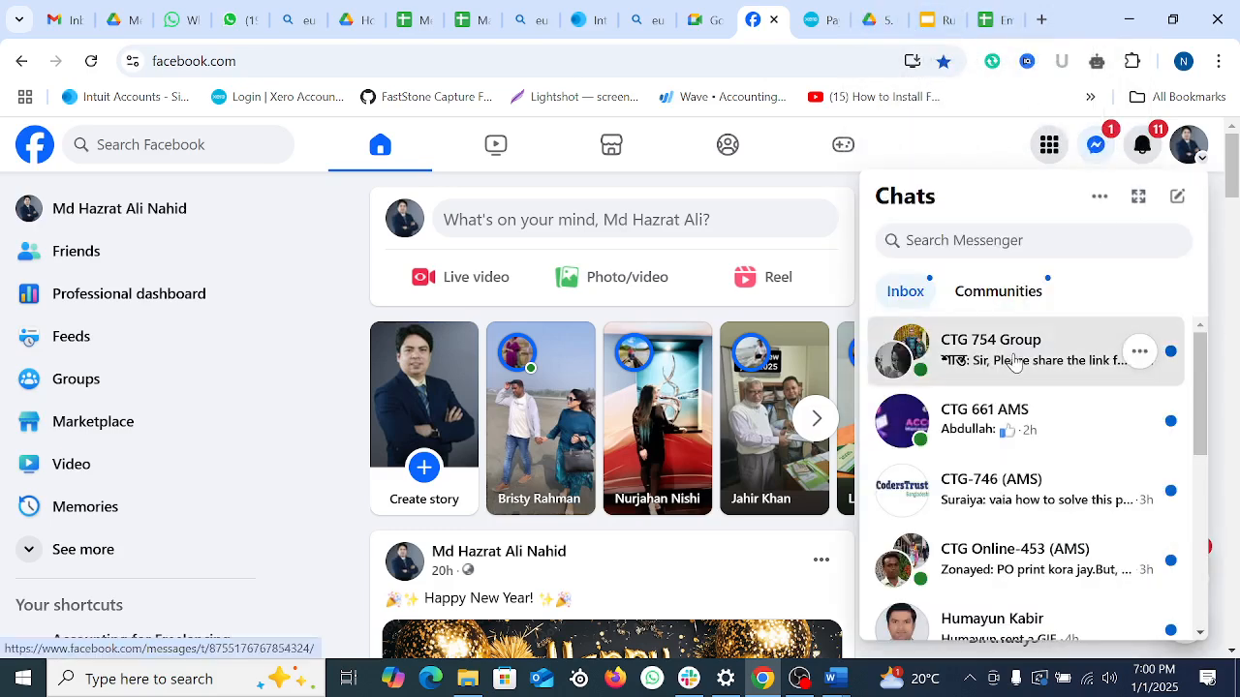
left_click(1015, 359)
scroll(984, 527, "up", 10)
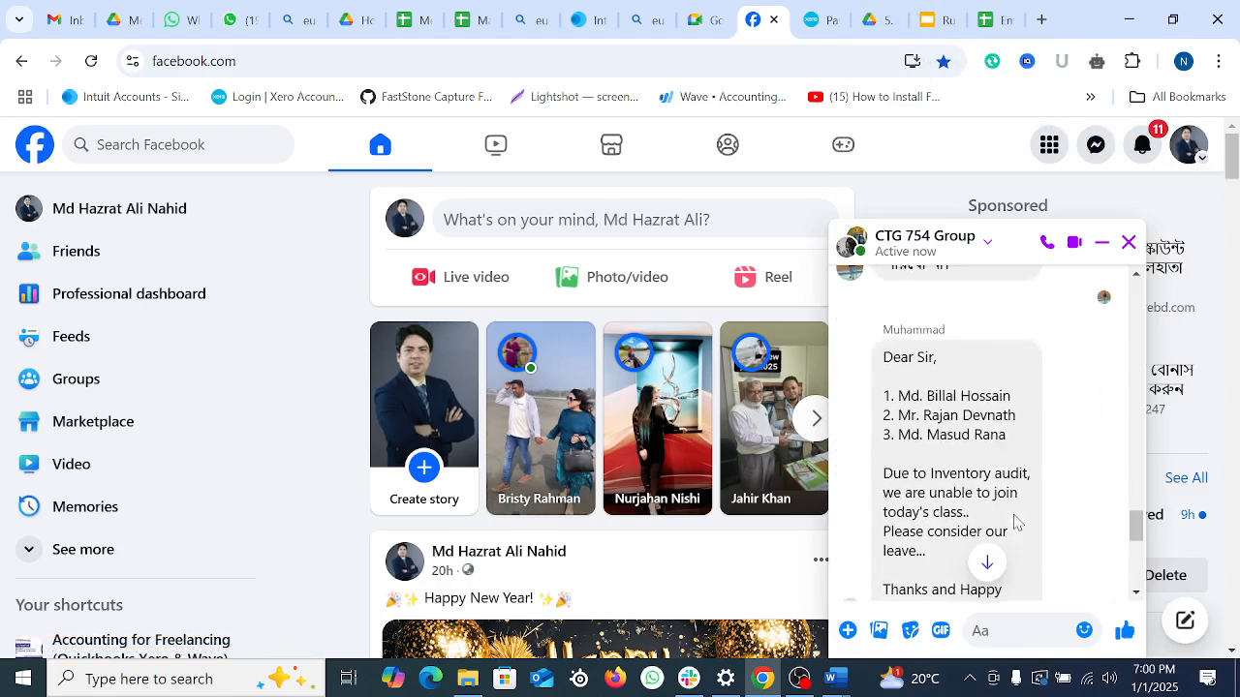
scroll(1013, 517, "down", 10)
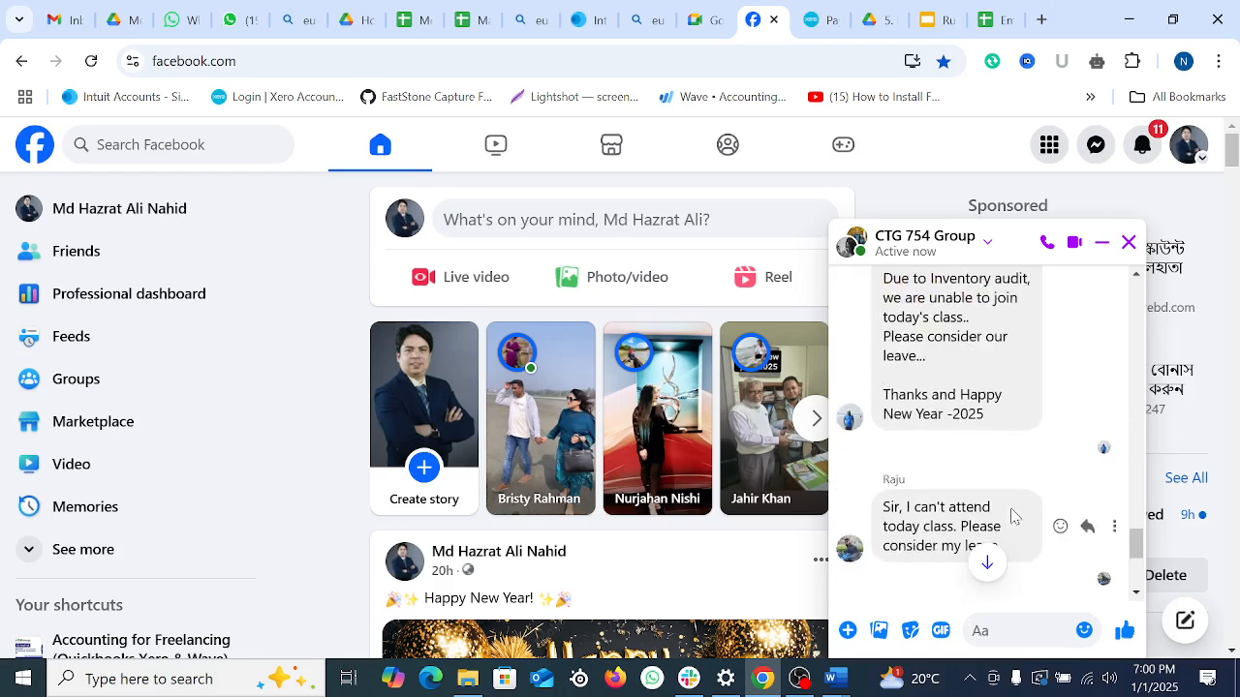
Step: Check the Drive folder and Run Payroll in Xero (UK) slides tabs, then open a blank tab
left_click(876, 19)
left_click(935, 19)
left_click(1041, 20)
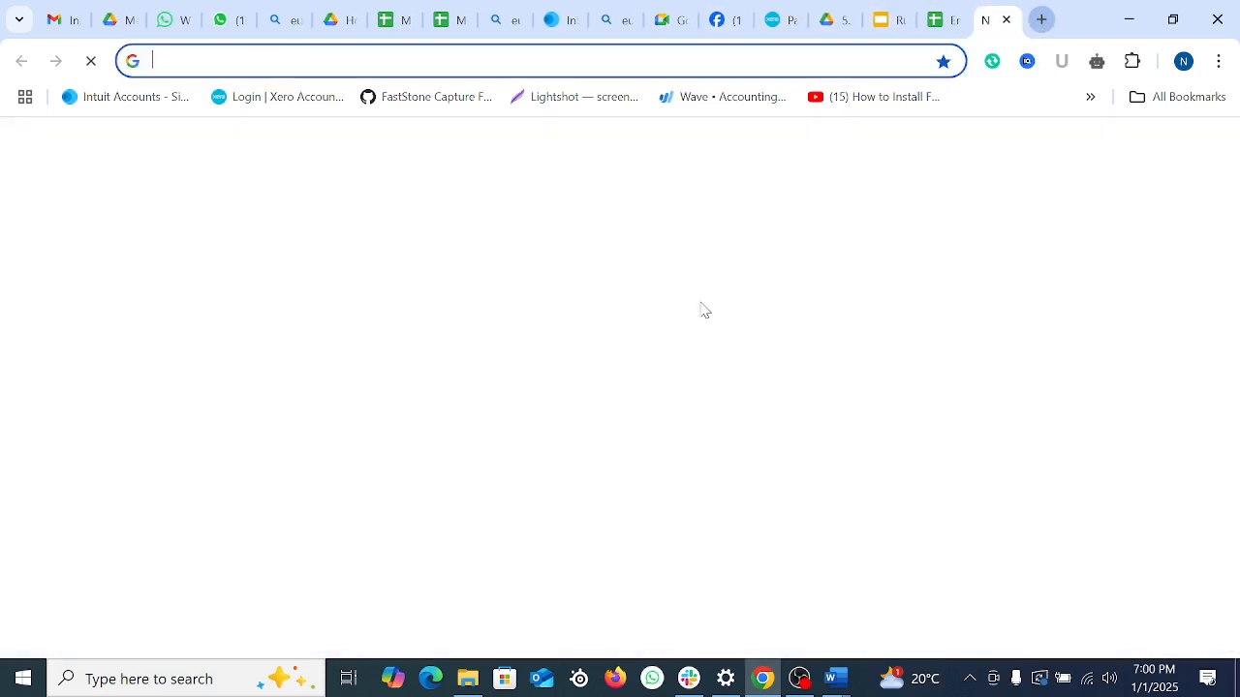
Step: Switch to the team lead Google account and start an instant Google Meet meeting
left_click(1207, 151)
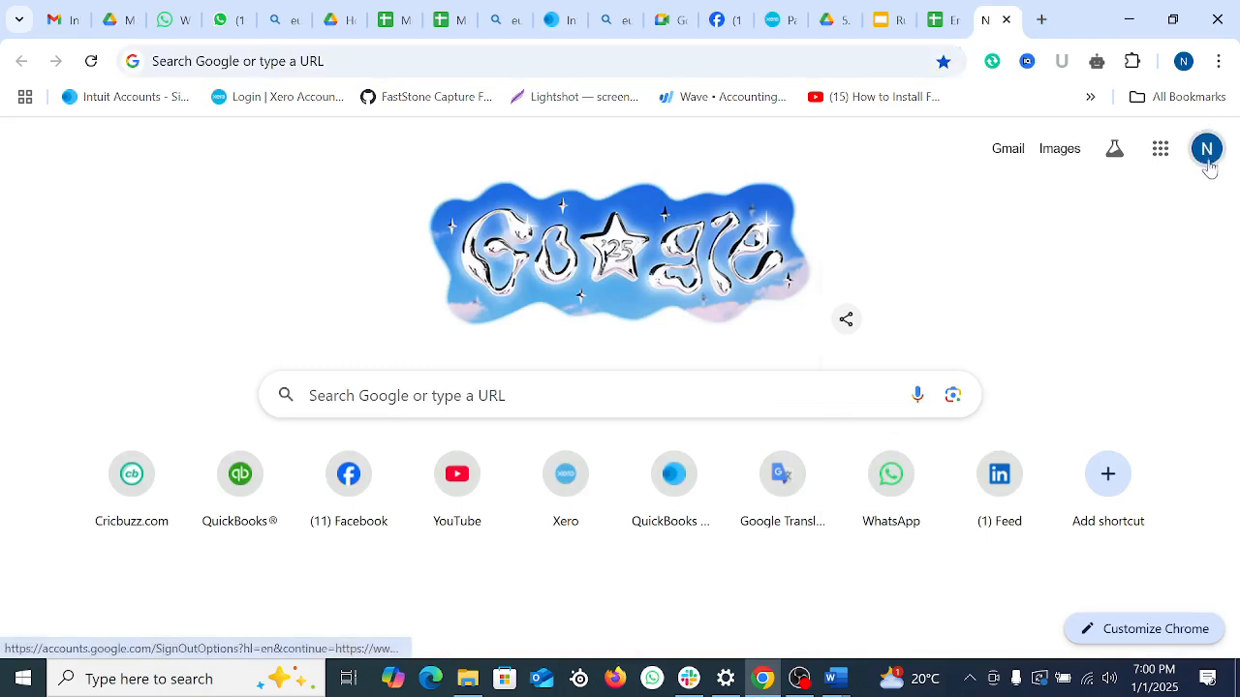
scroll(1043, 542, "down", 2)
left_click(1017, 554)
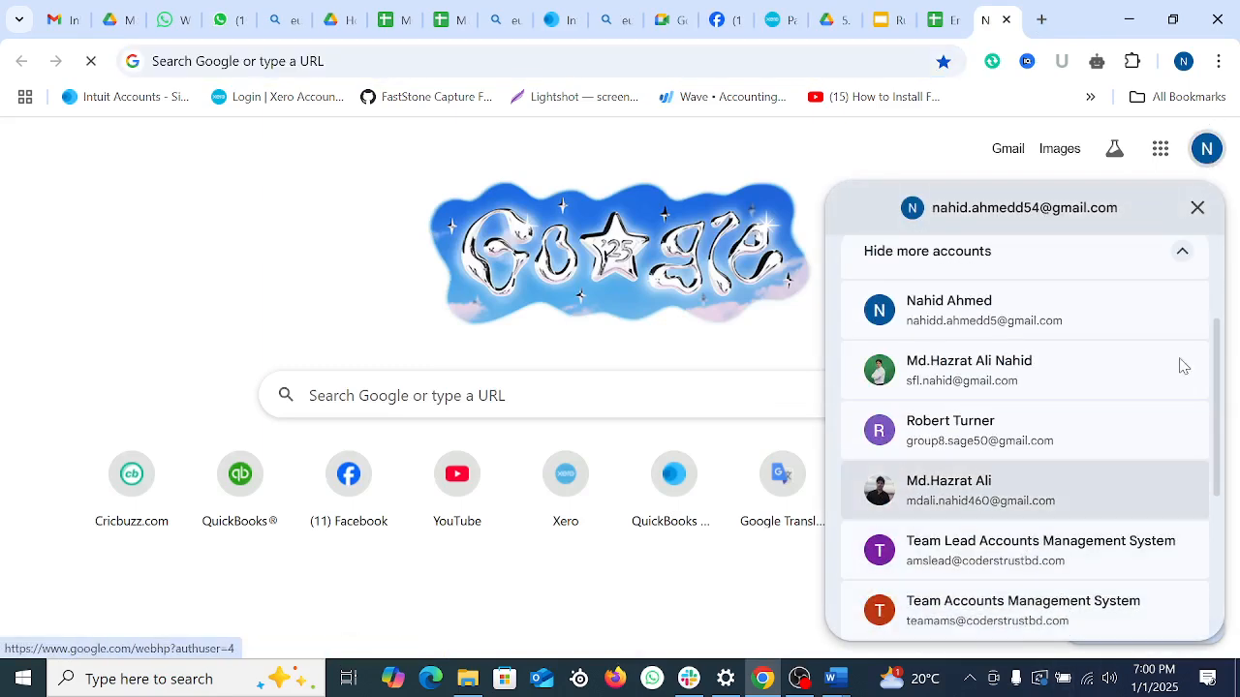
left_click(1159, 147)
left_click(951, 534)
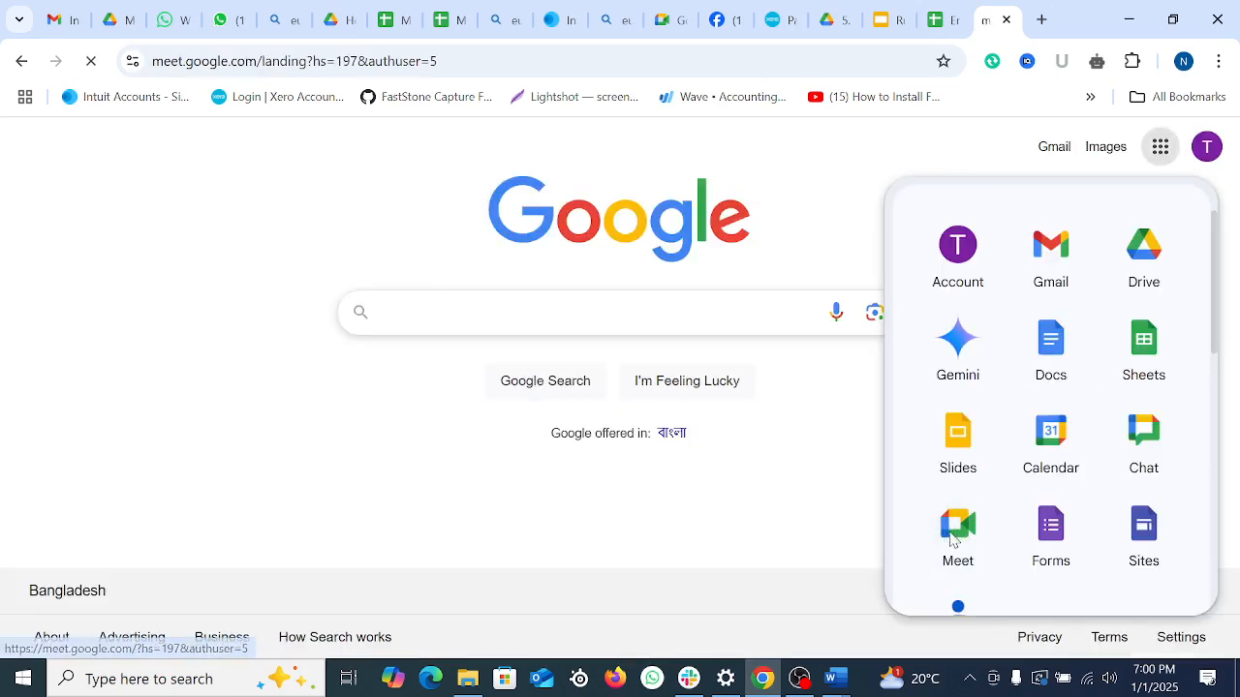
left_click(537, 425)
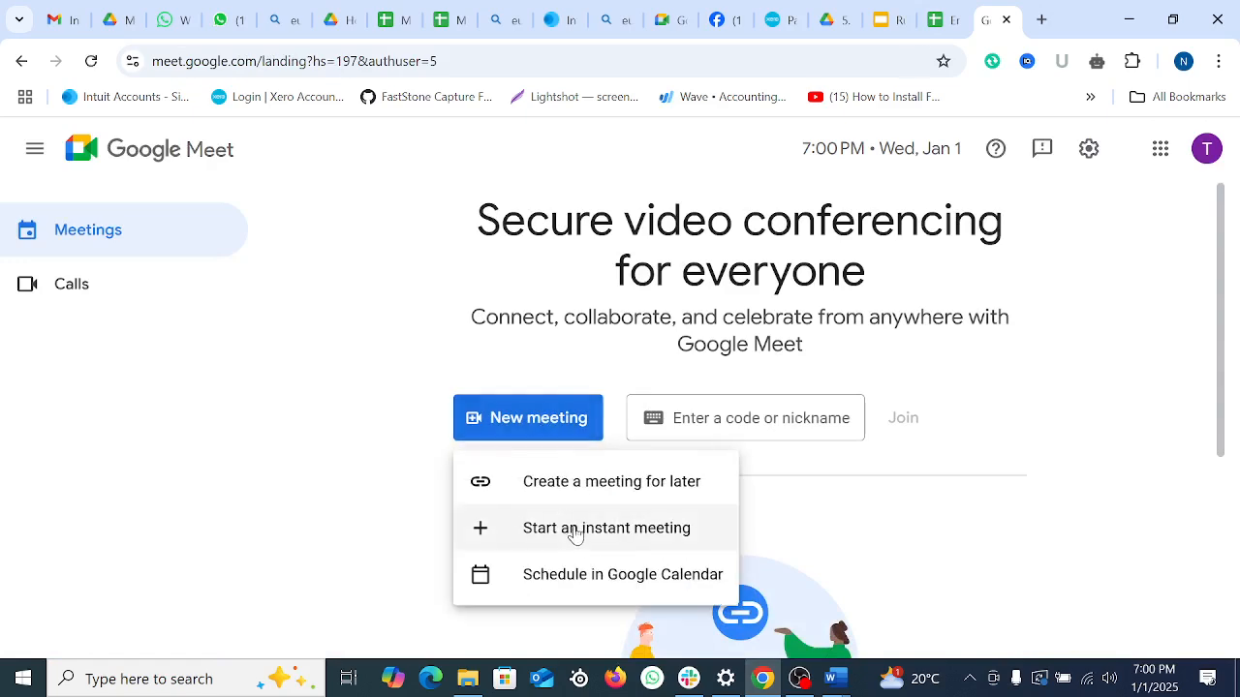
left_click(572, 528)
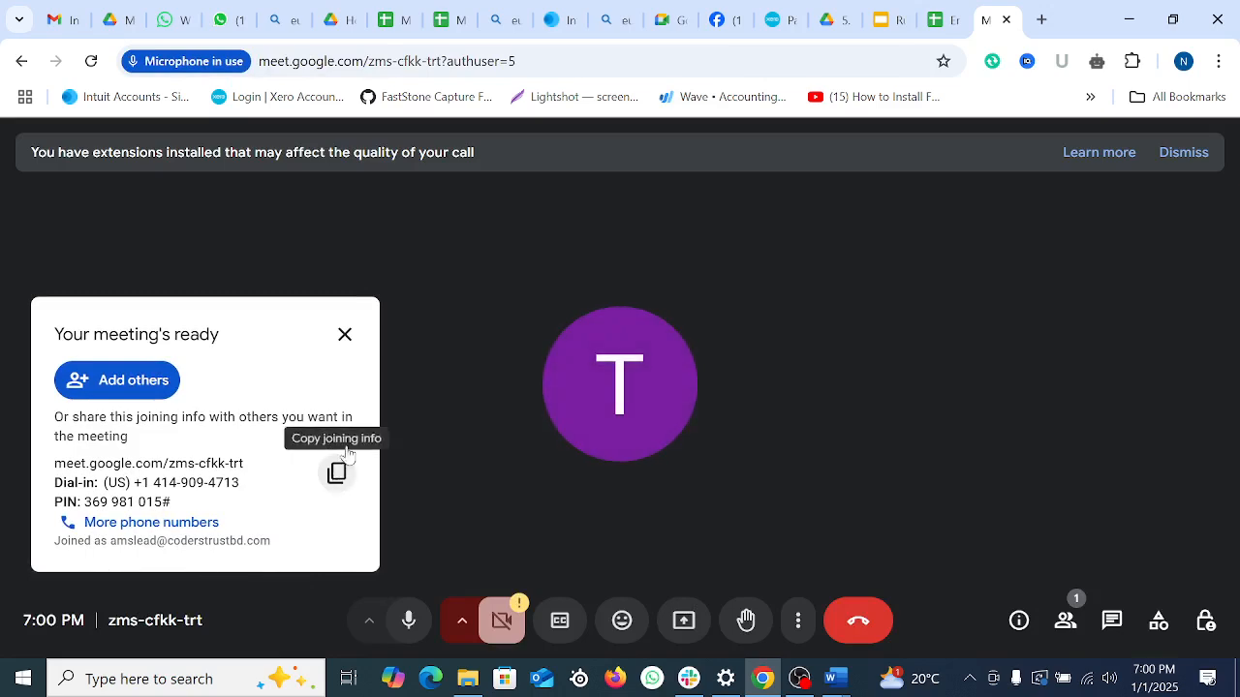
Step: Copy the meeting link and post it in the CTG 754 Group Facebook chat
left_click(344, 335)
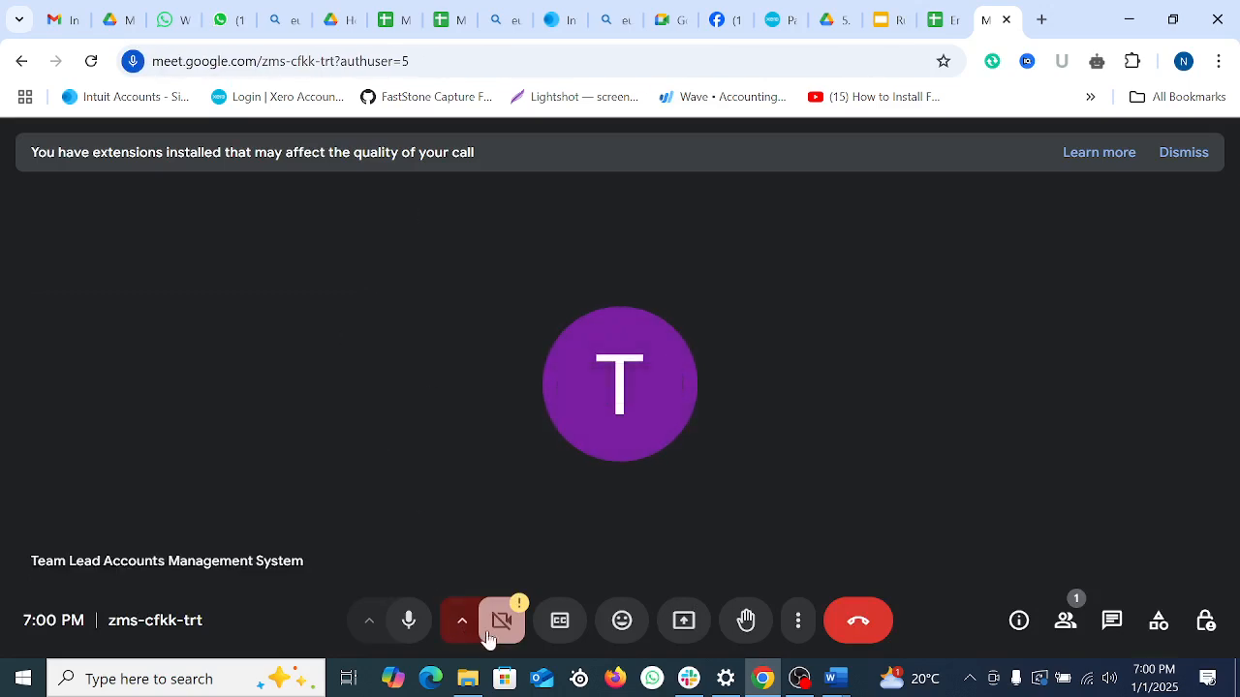
left_click(334, 61)
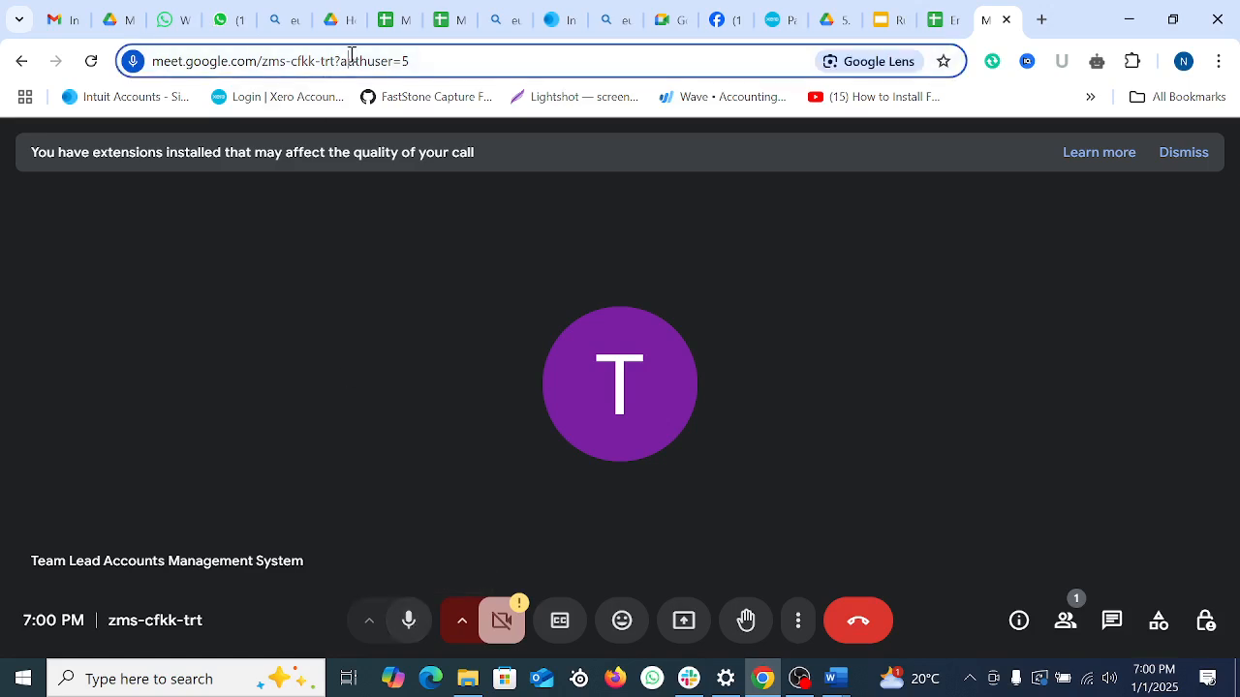
right_click(348, 56)
left_click(419, 242)
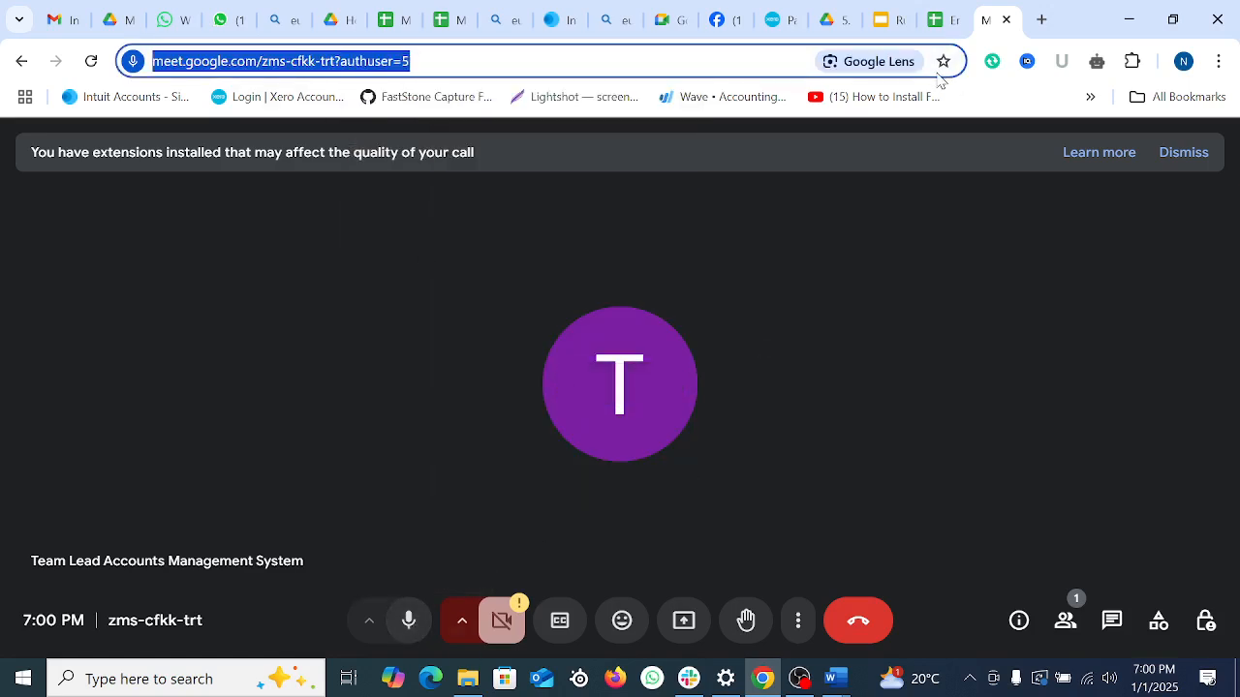
left_click(724, 19)
left_click(998, 630)
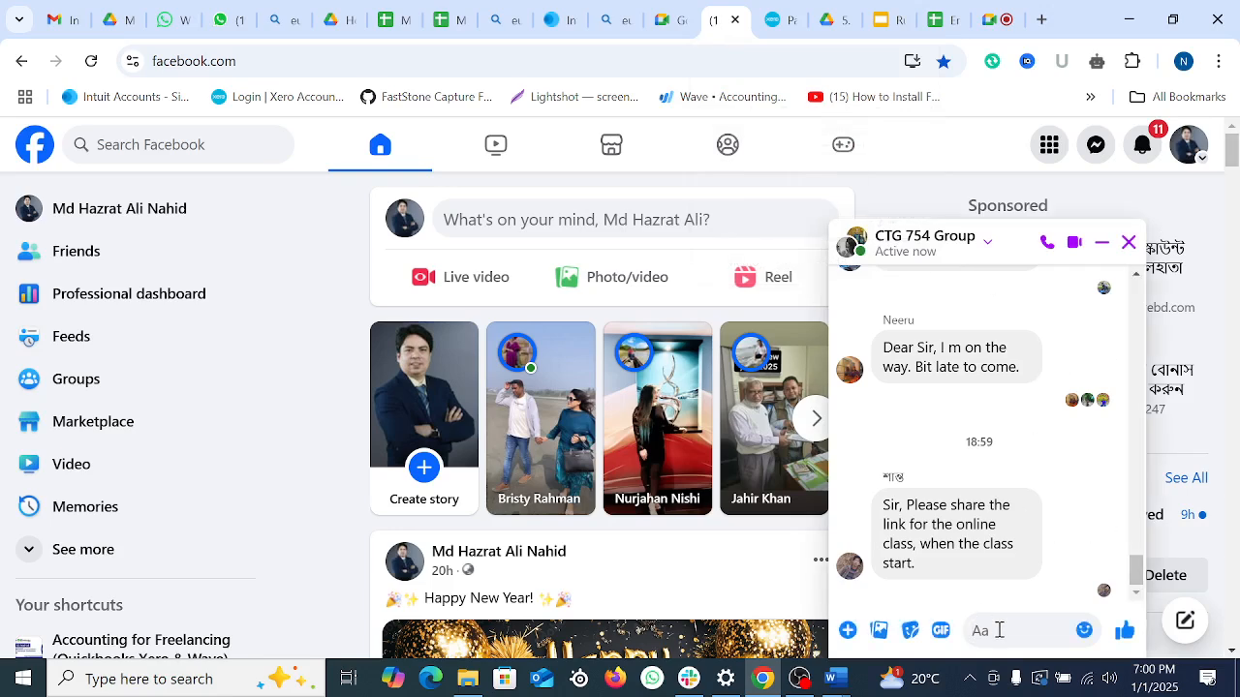
key("ctrl+v")
left_click(1122, 630)
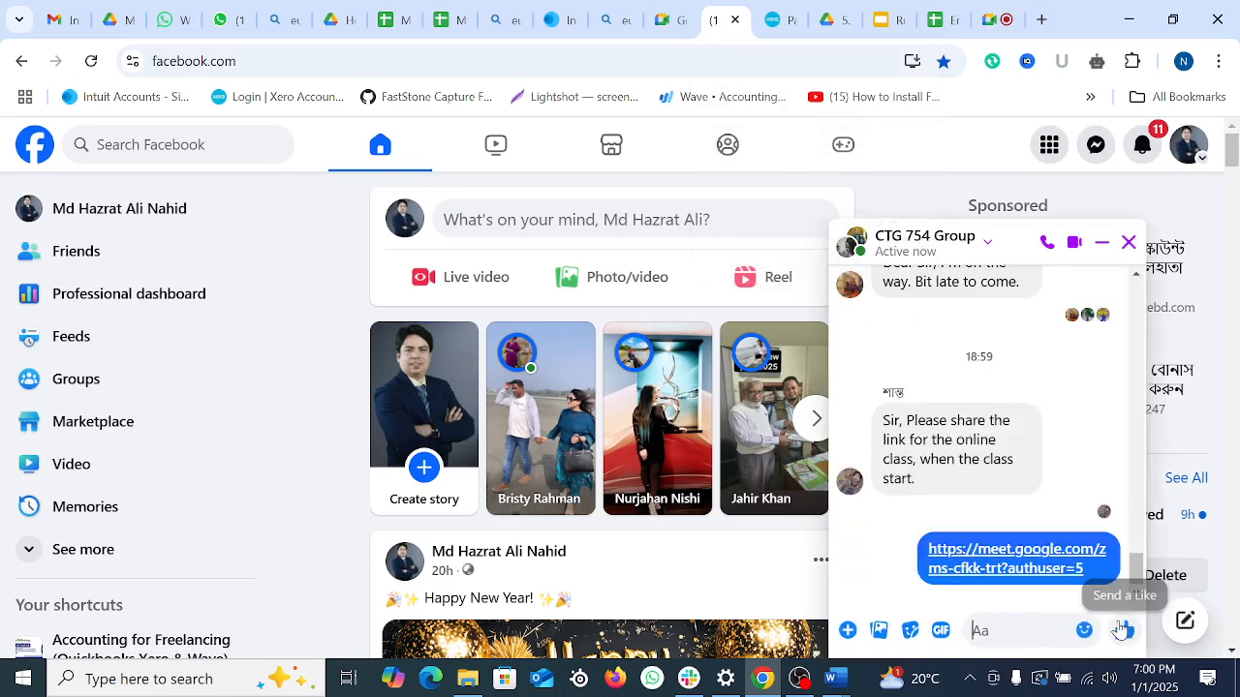
left_click(1102, 244)
Step: Share the entire screen in the Meet call and admit the waiting participant
left_click(993, 19)
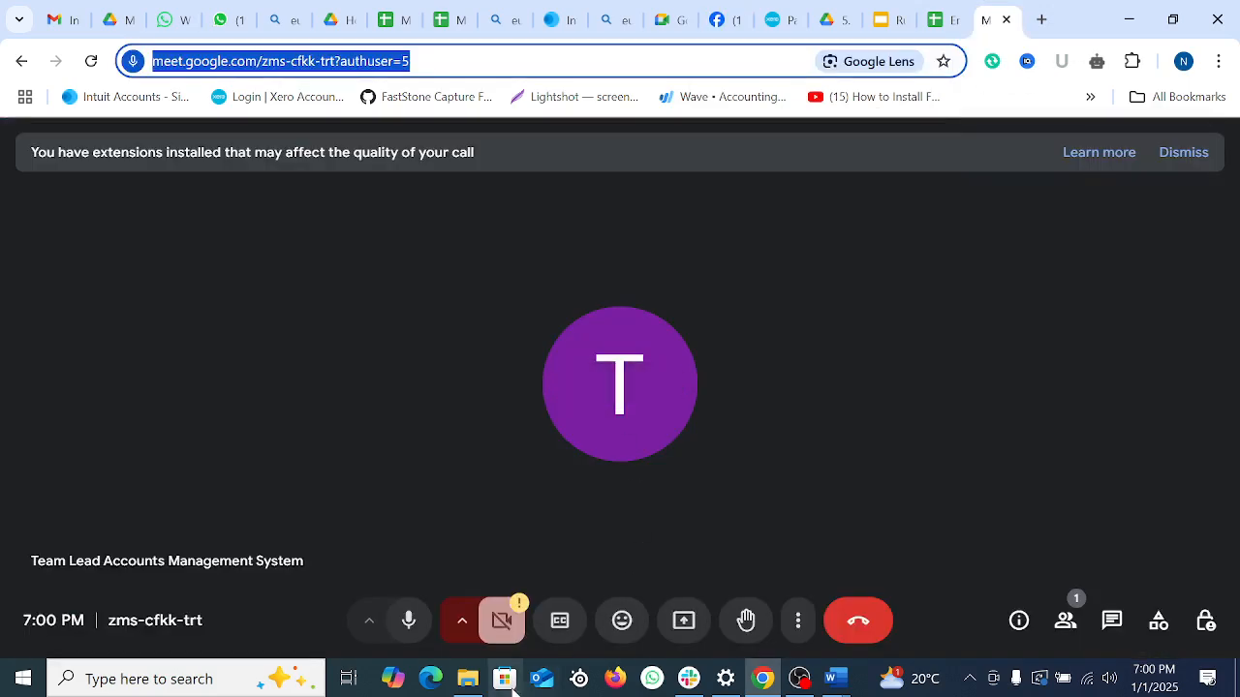
left_click(694, 628)
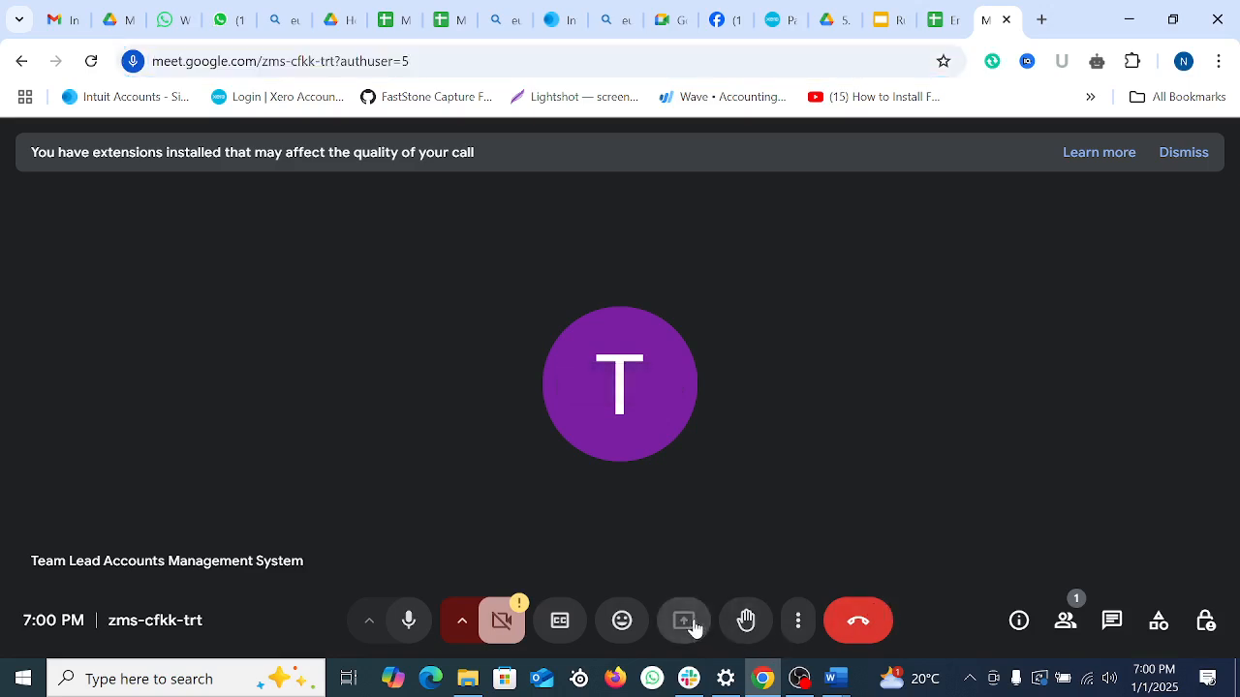
left_click(796, 182)
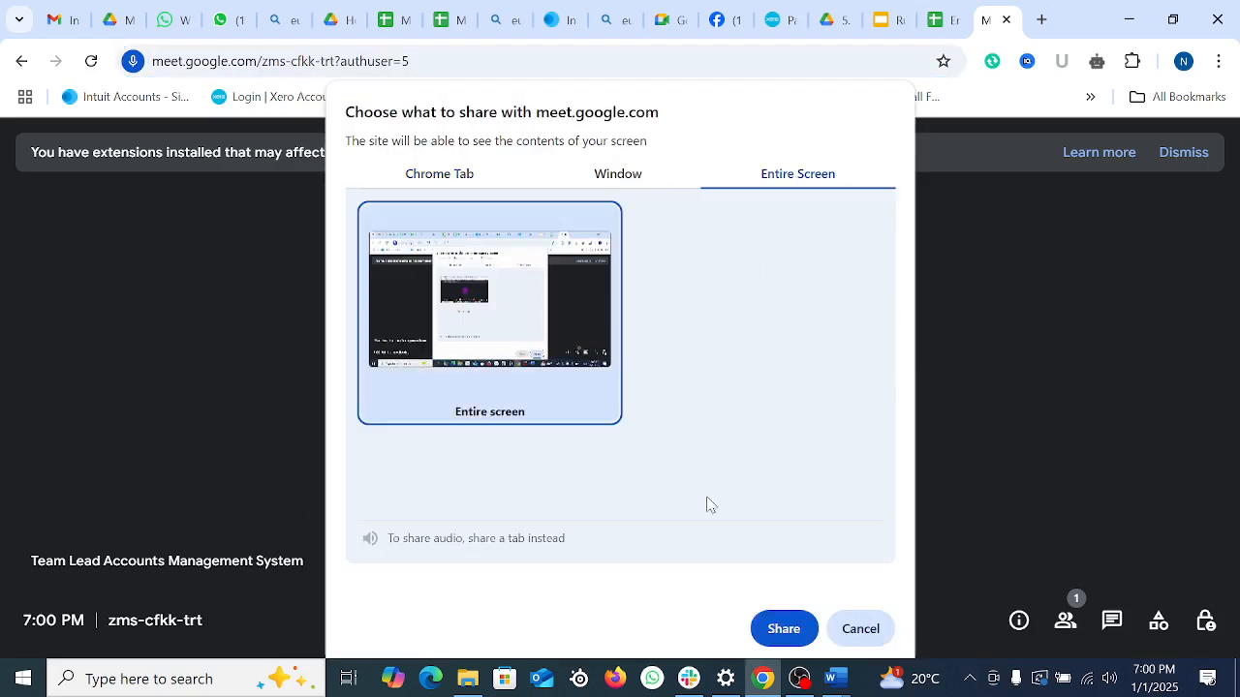
left_click(787, 631)
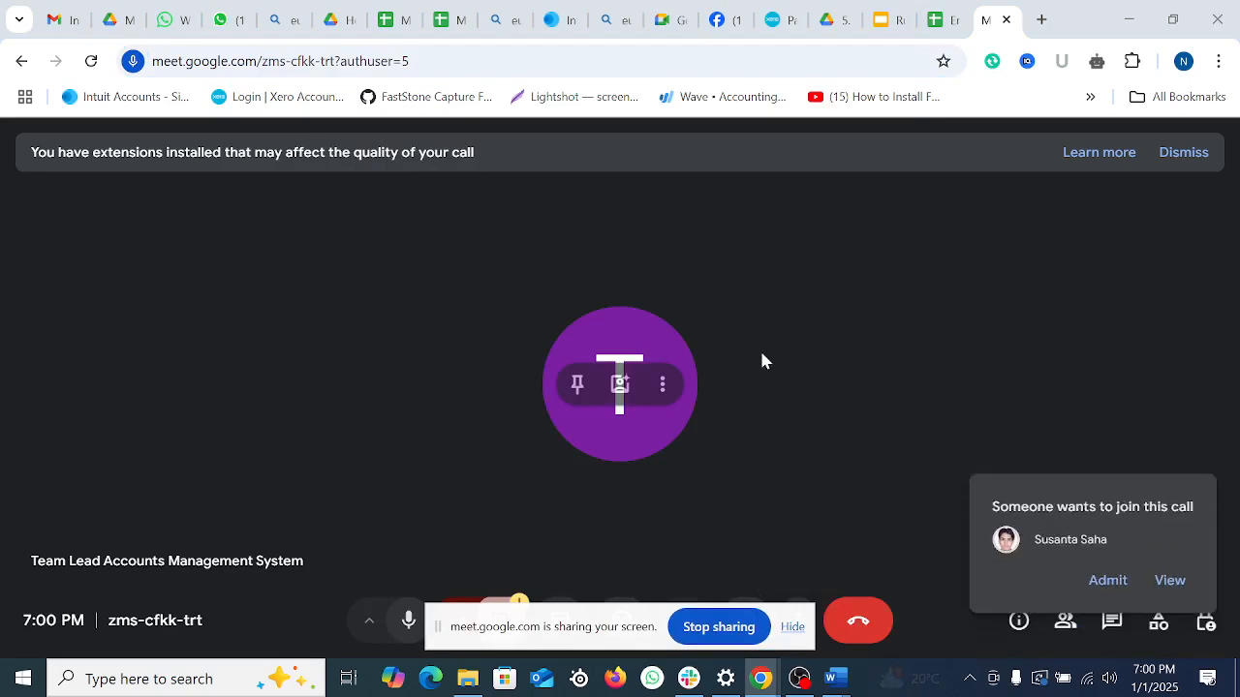
left_click(1107, 549)
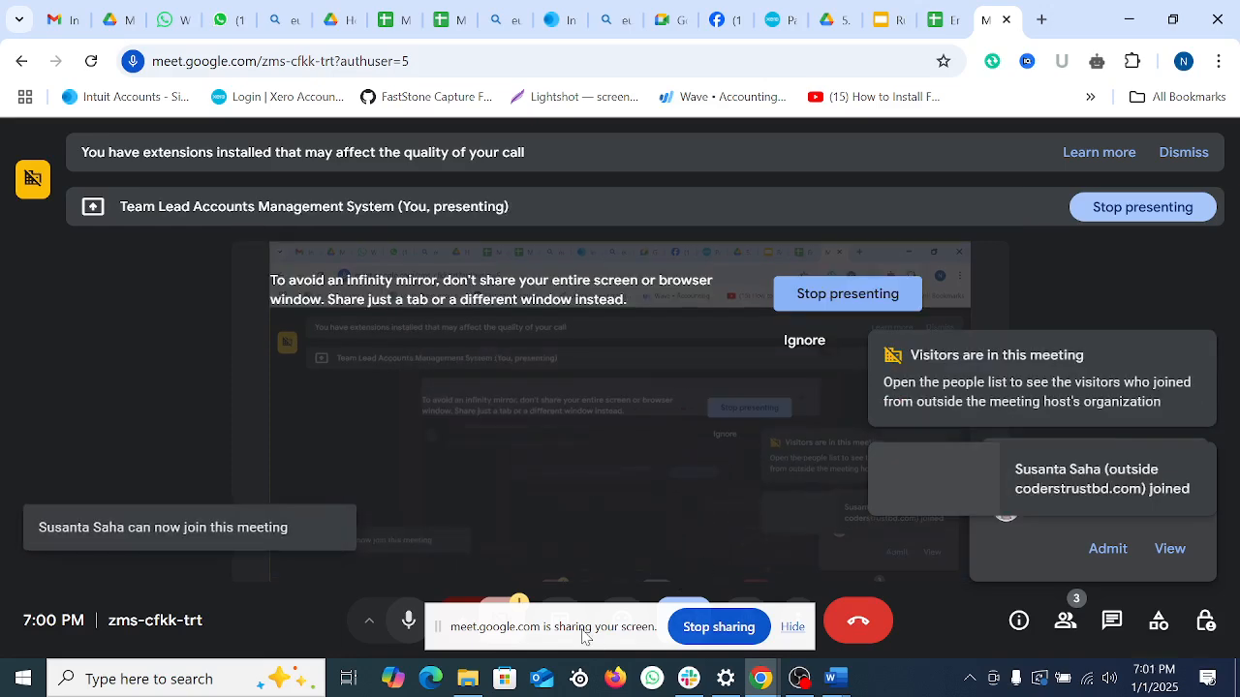
left_click_drag(682, 629, 445, 691)
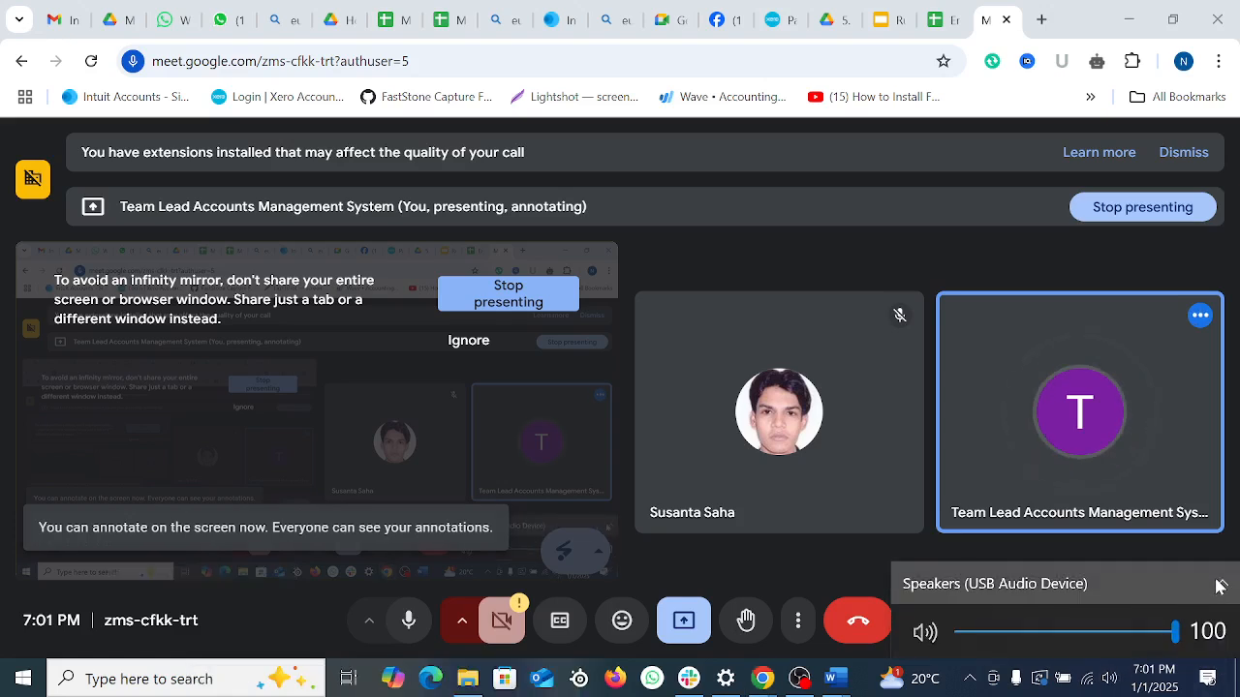
Step: Switch audio playback to Speakers (Conexant ISST Audio) with volume 94, then return to the Xero tab
left_click(1216, 585)
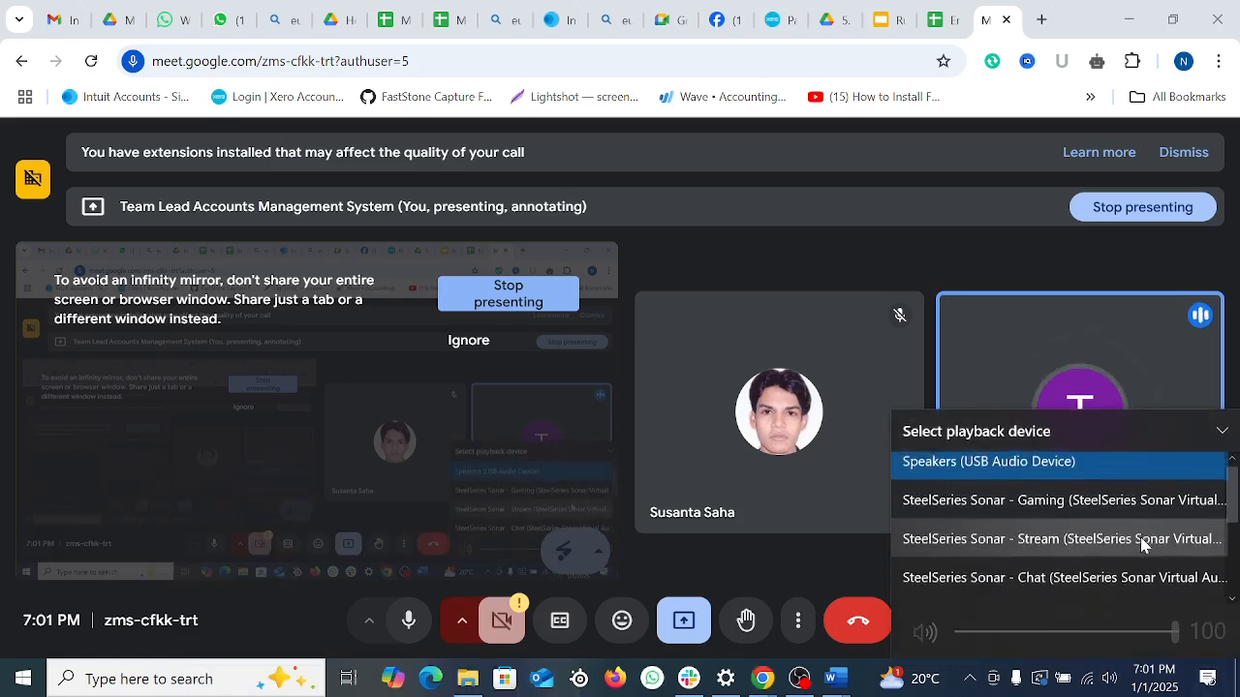
scroll(1133, 572, "down", 1)
left_click(1046, 590)
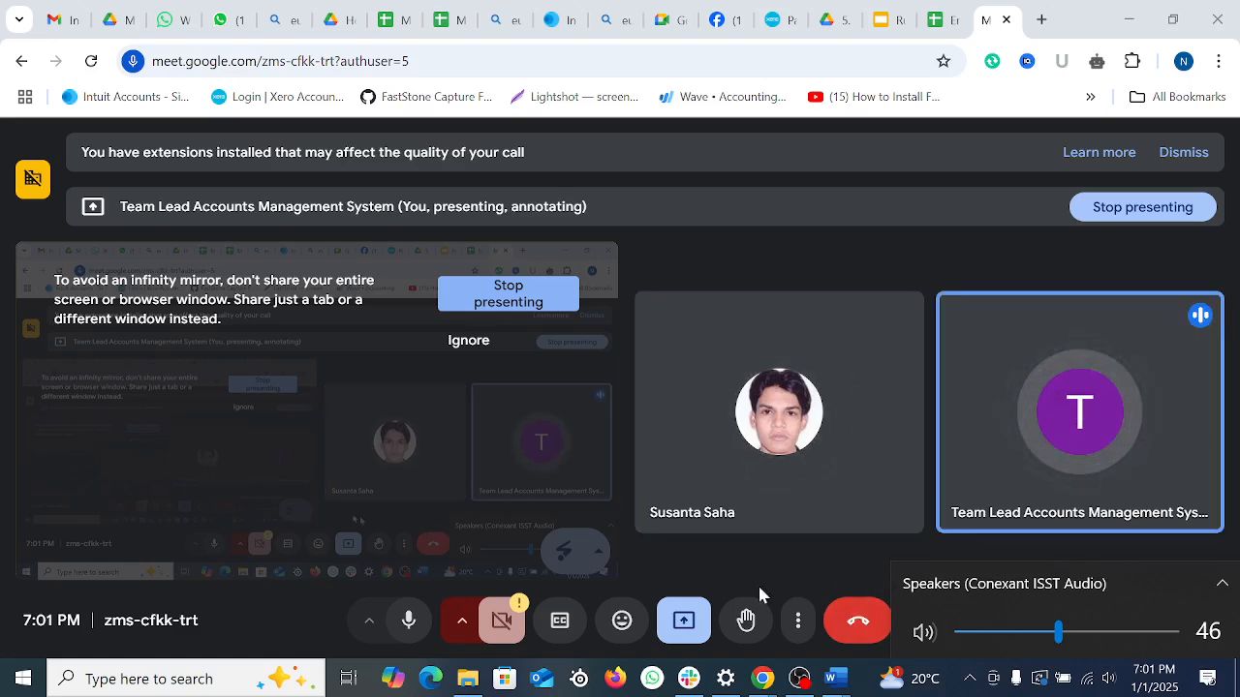
scroll(1042, 570, "up", 7)
scroll(1041, 570, "up", 17)
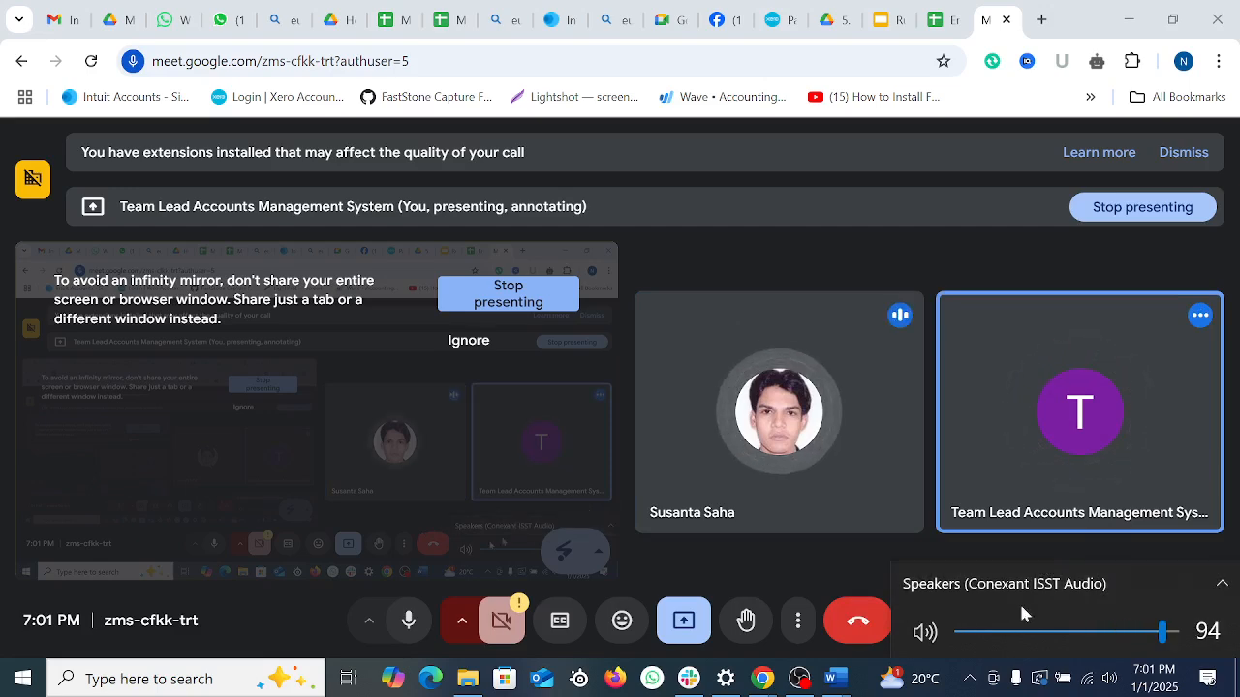
left_click(105, 495)
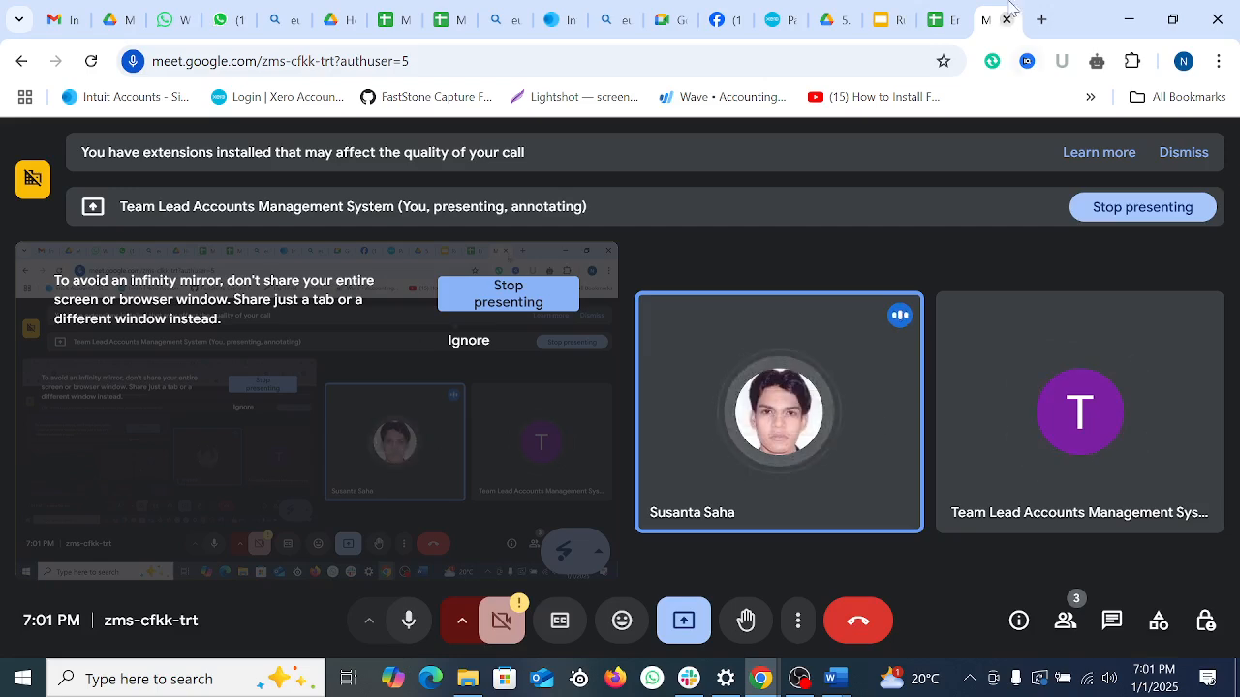
left_click(937, 19)
left_click(884, 12)
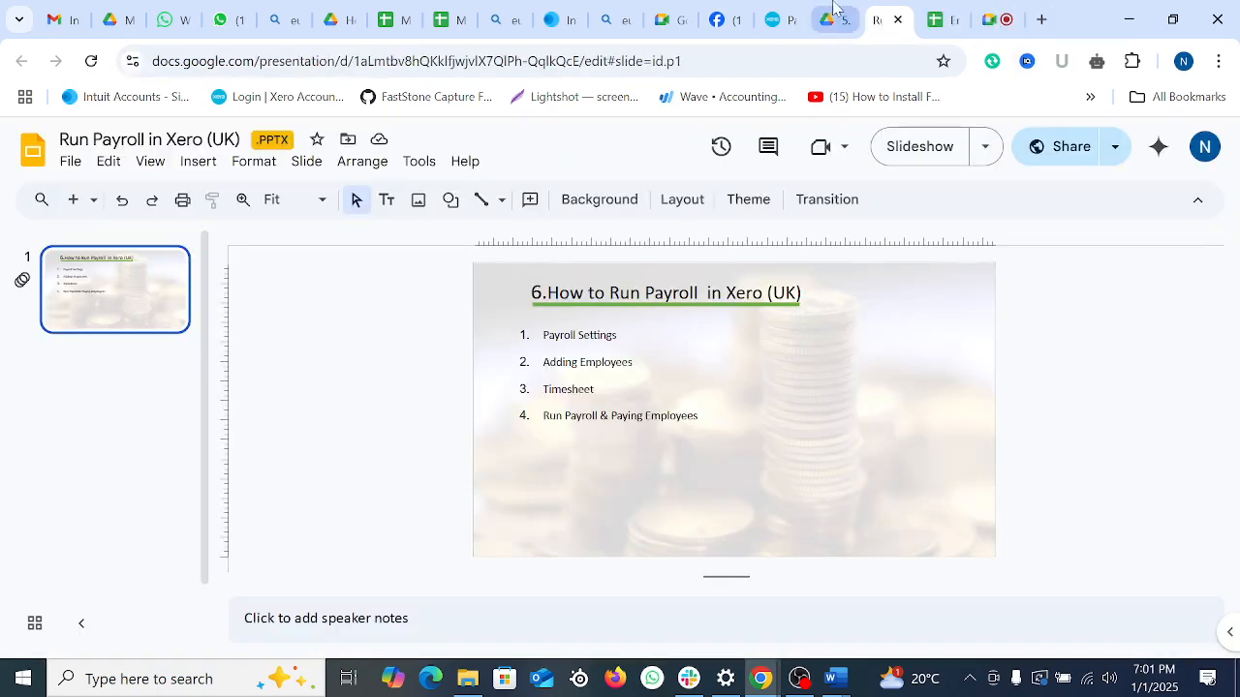
Step: Copy the home address from spreadsheet cell E3 into Xero's Home address search
left_click(786, 18)
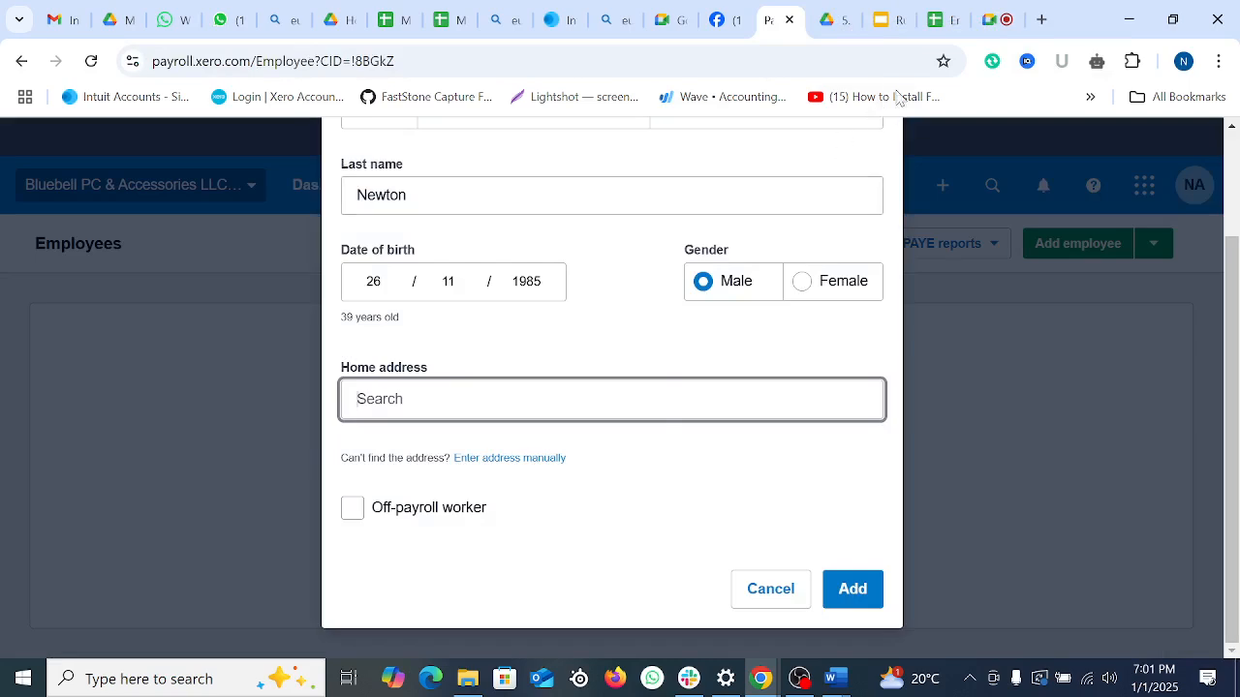
left_click(938, 19)
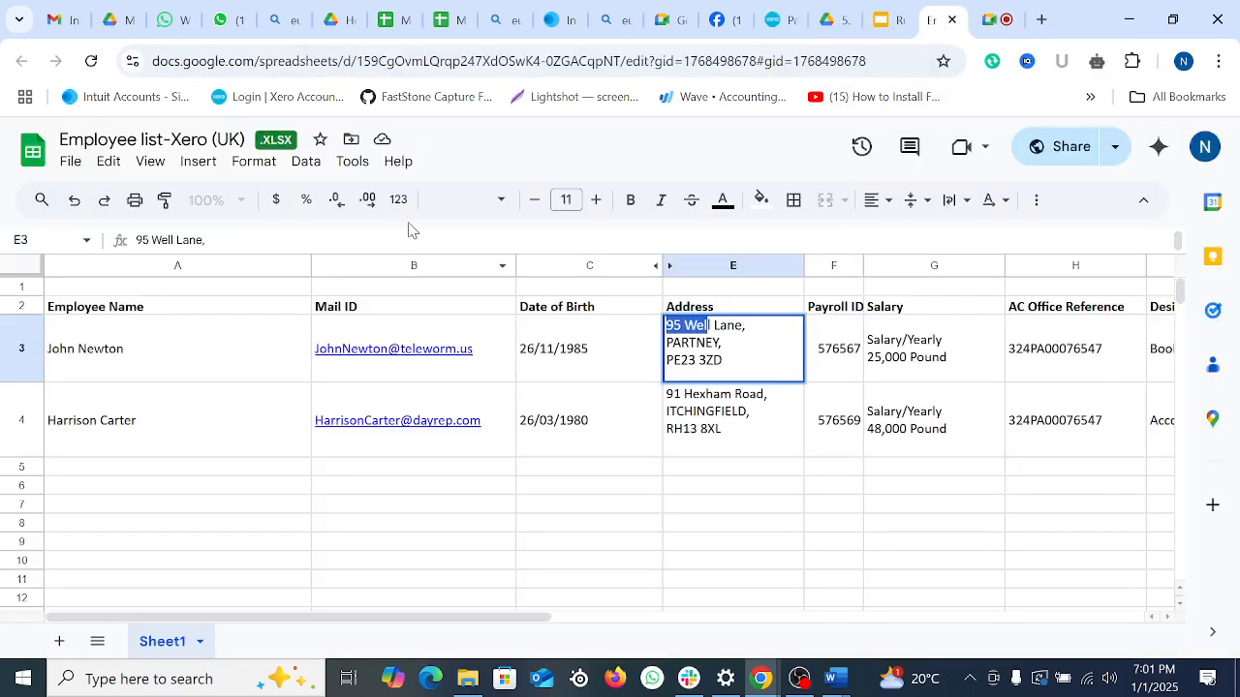
triple_click(717, 360)
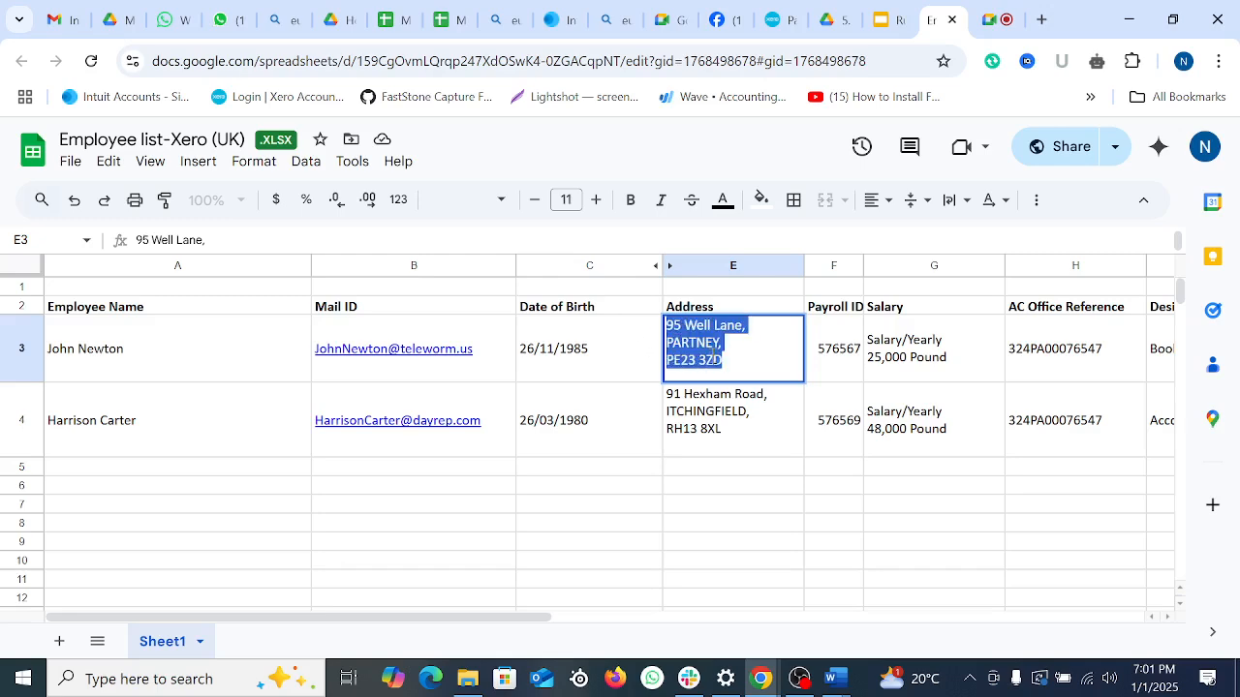
right_click(715, 363)
left_click(806, 126)
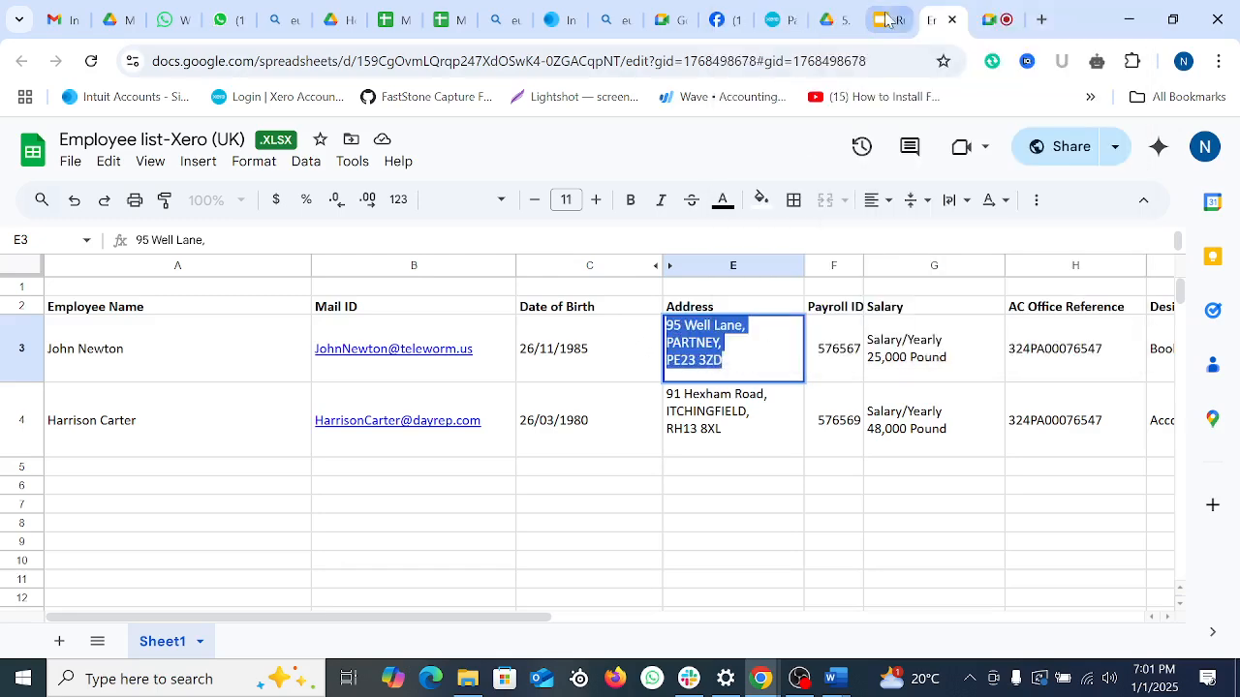
left_click(775, 19)
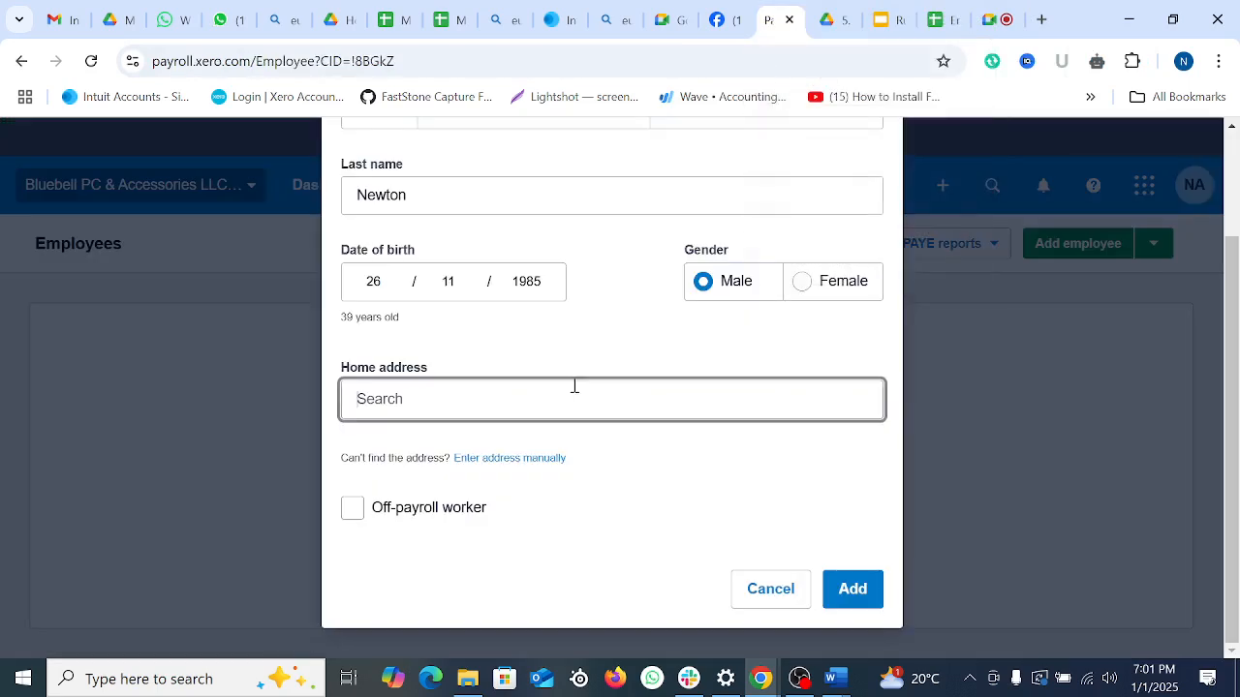
key("ctrl+v")
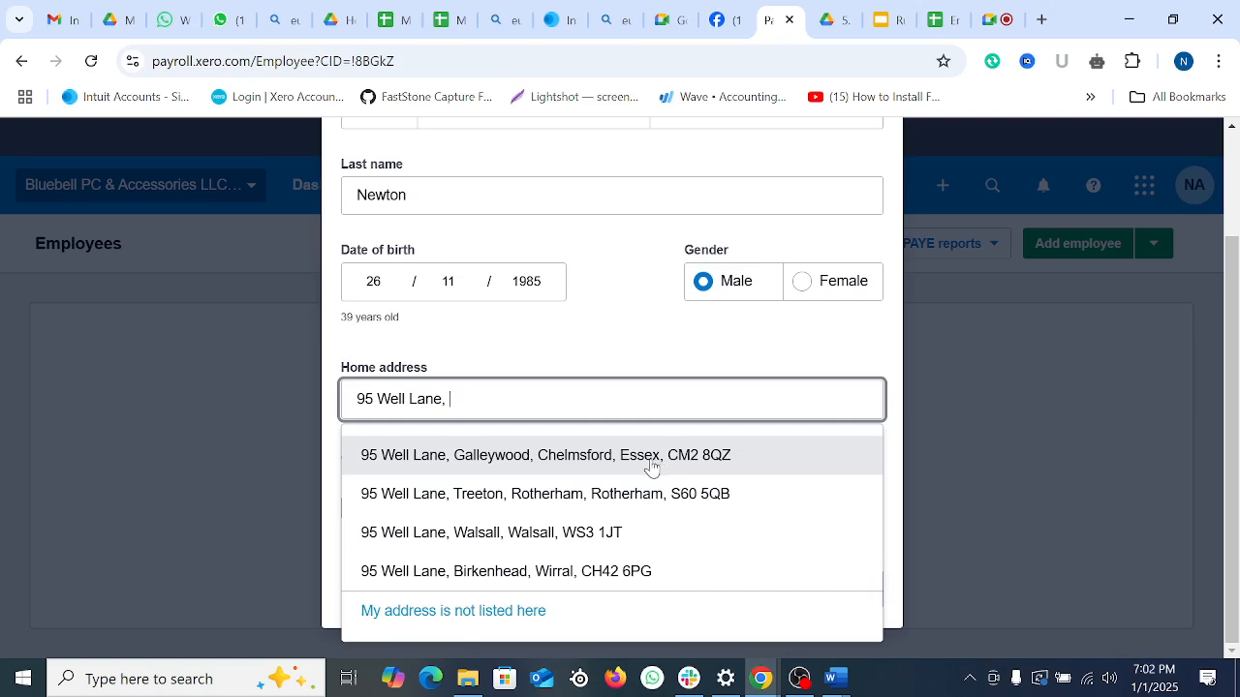
Step: Re-paste the full address and switch to entering the address manually
left_click(937, 19)
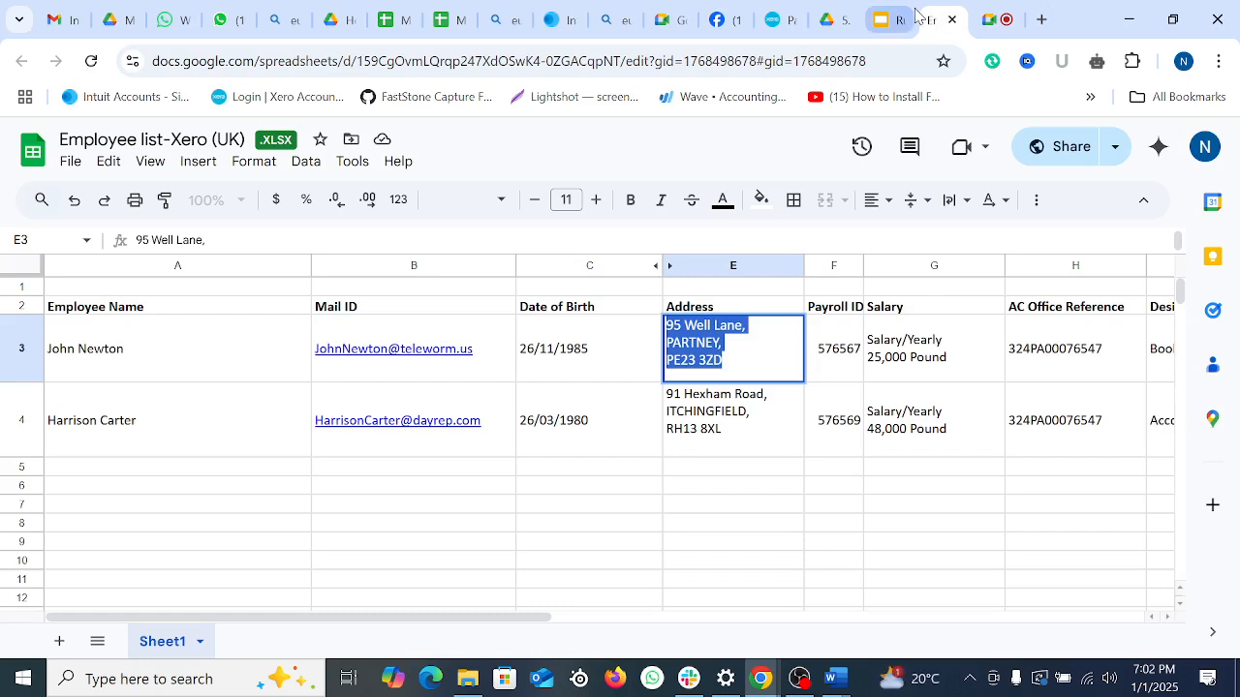
left_click(775, 18)
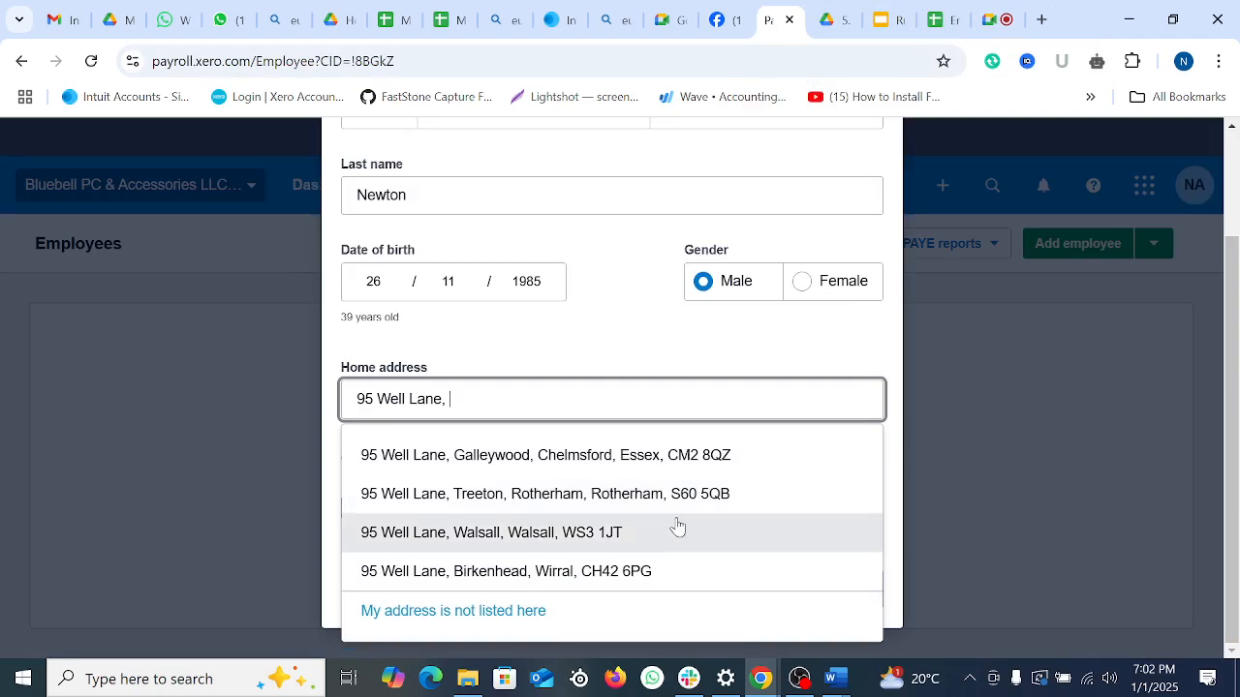
triple_click(493, 398)
key("ctrl+v")
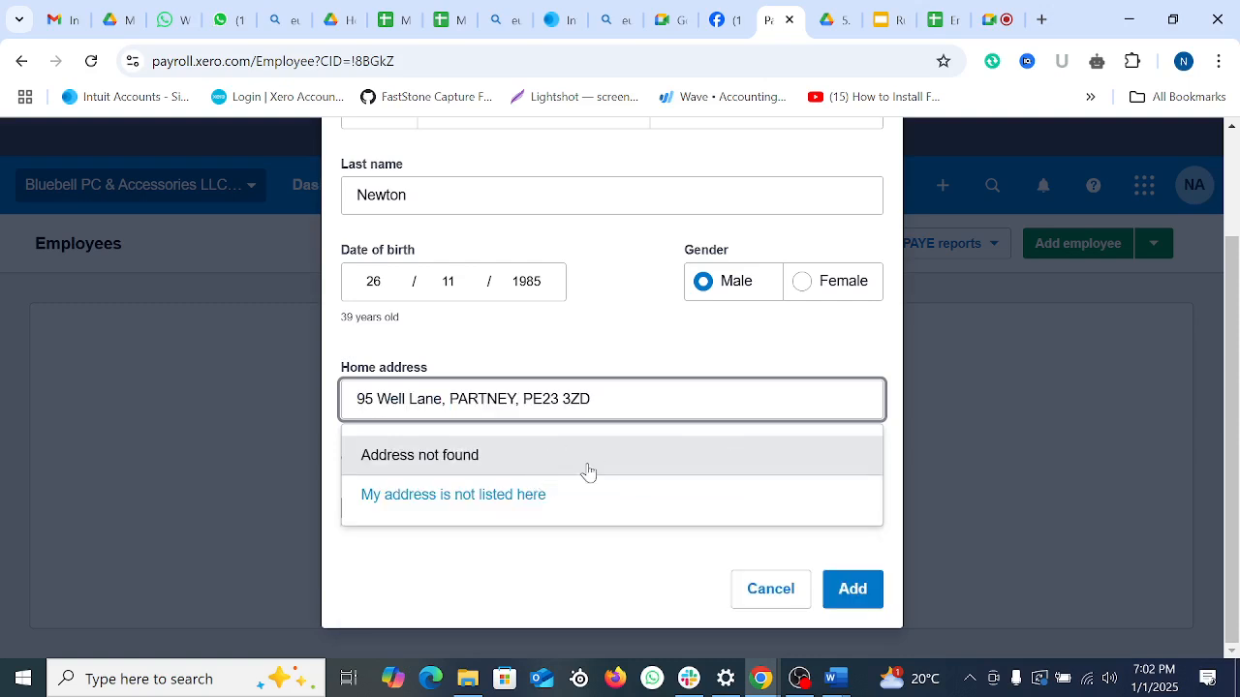
left_click(451, 498)
scroll(722, 494, "down", 2)
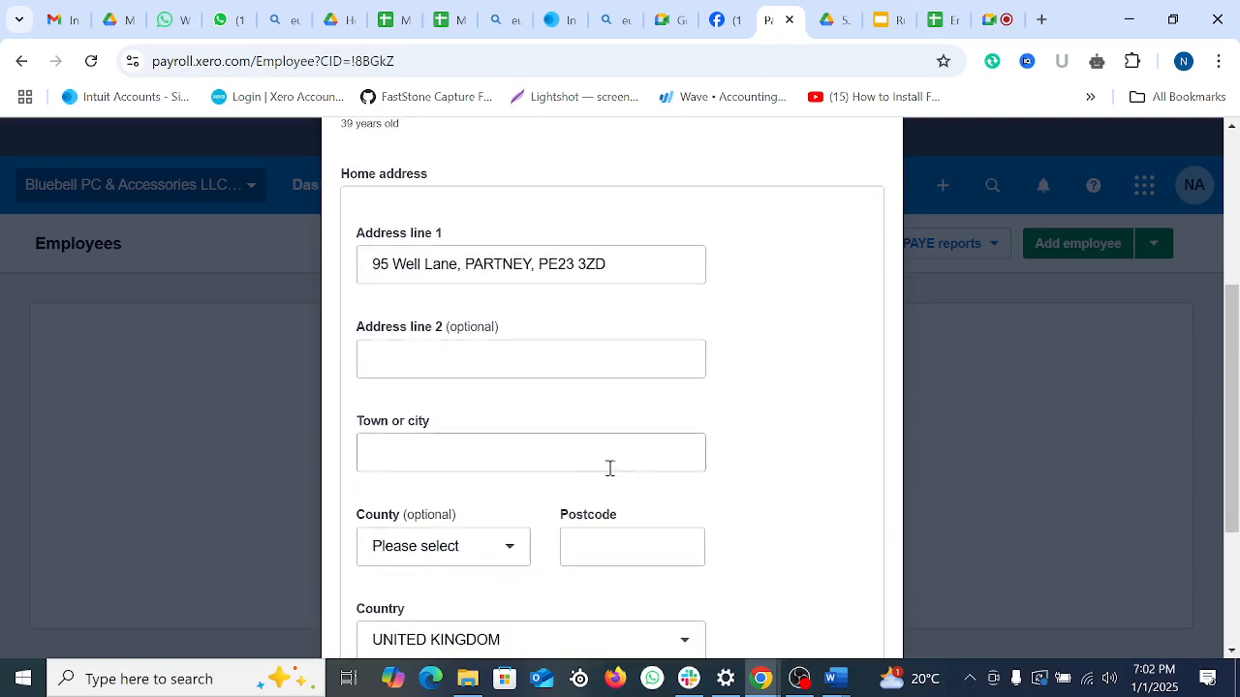
Step: Move the postcode from Address line 1 into the Postcode field
left_click(545, 264)
left_click_drag(546, 263, 614, 265)
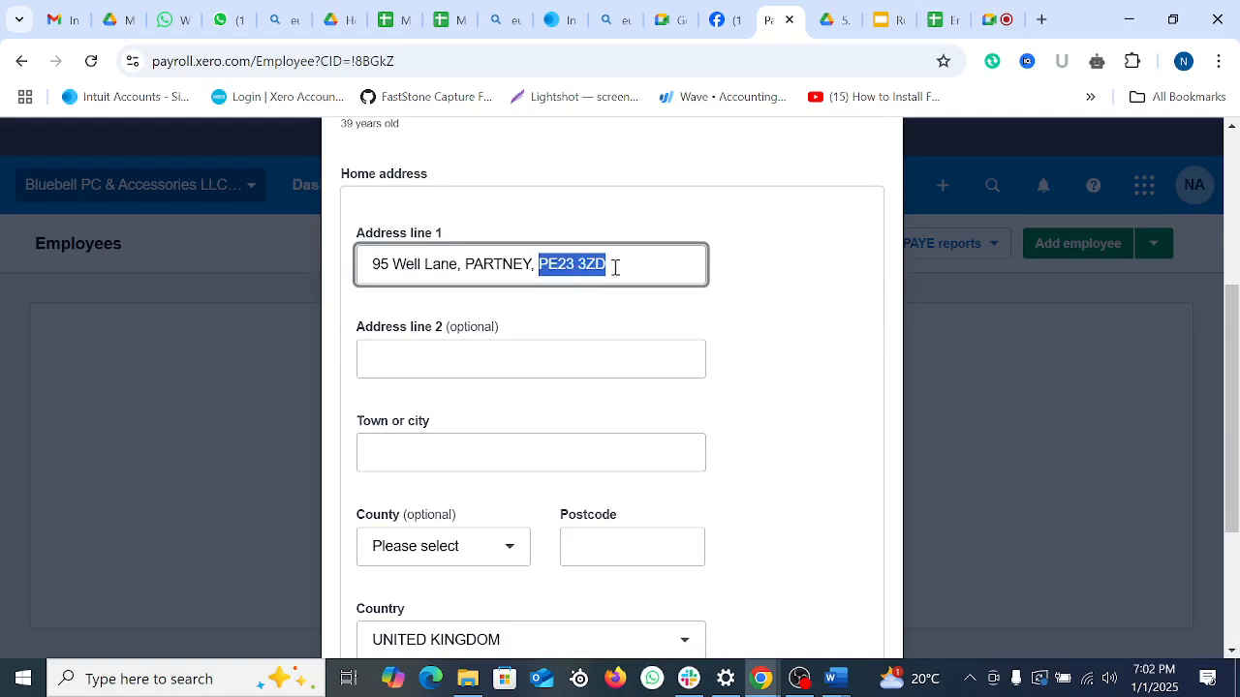
right_click(603, 266)
left_click(678, 401)
scroll(666, 518, "down", 1)
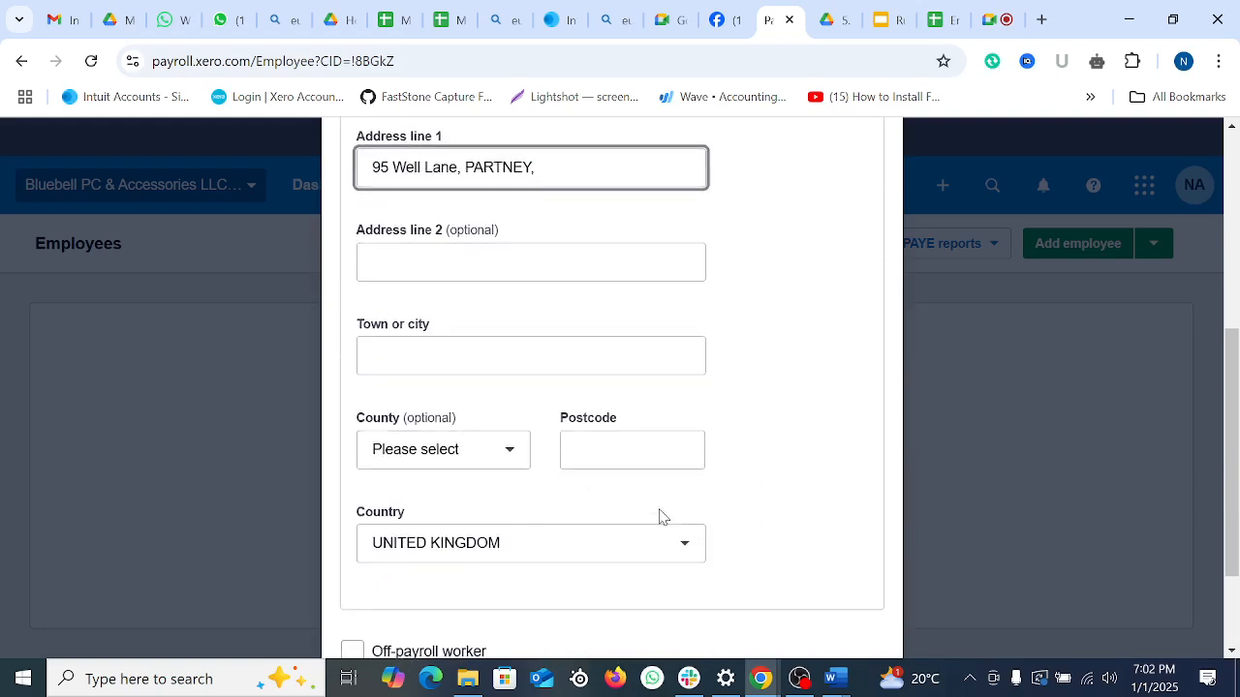
left_click(620, 444)
key("ctrl+v")
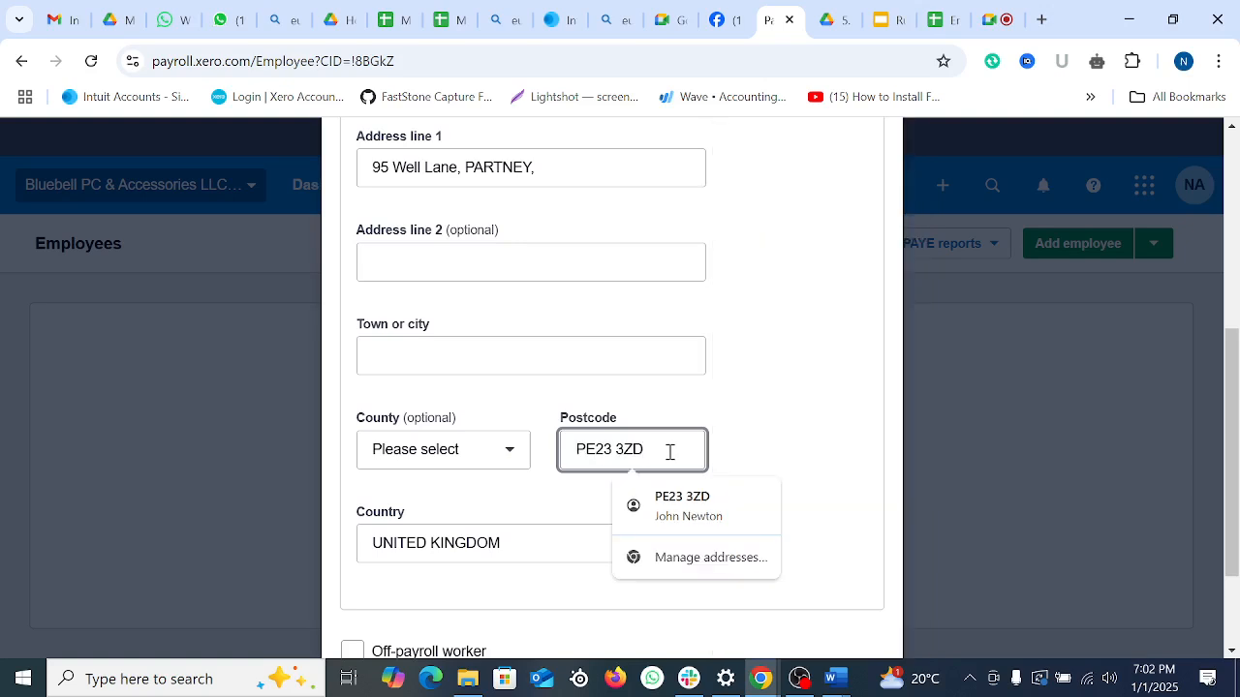
left_click(794, 411)
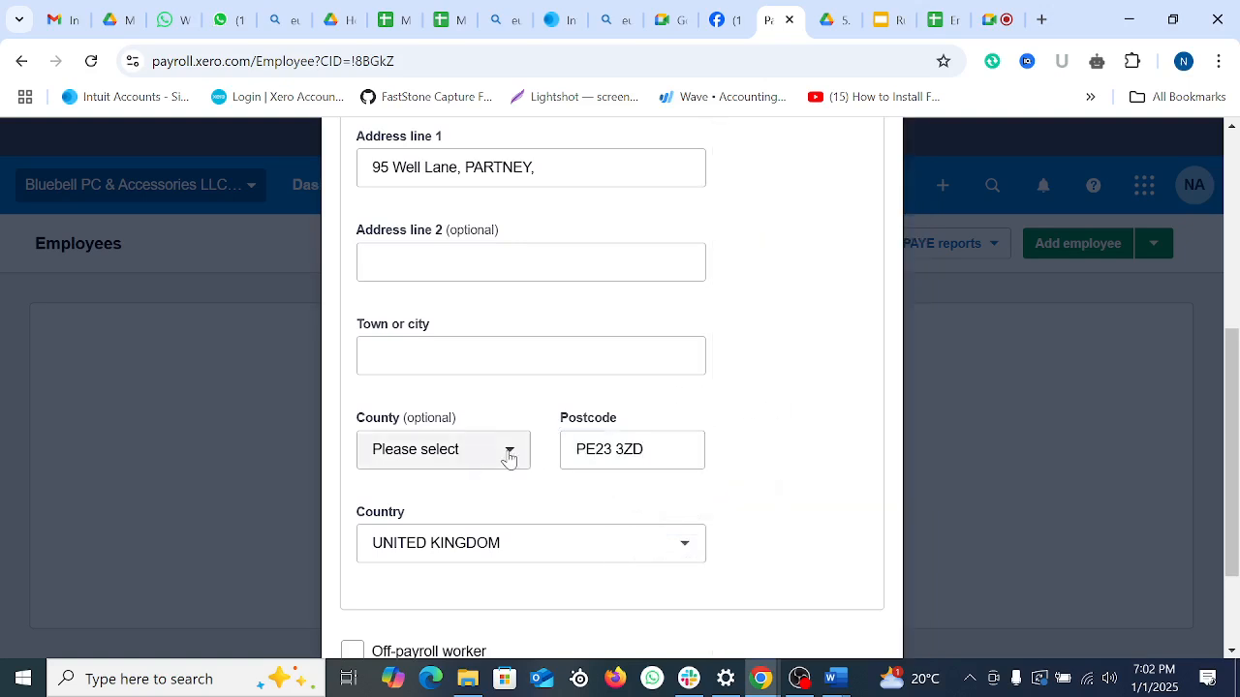
scroll(552, 405, "up", 2)
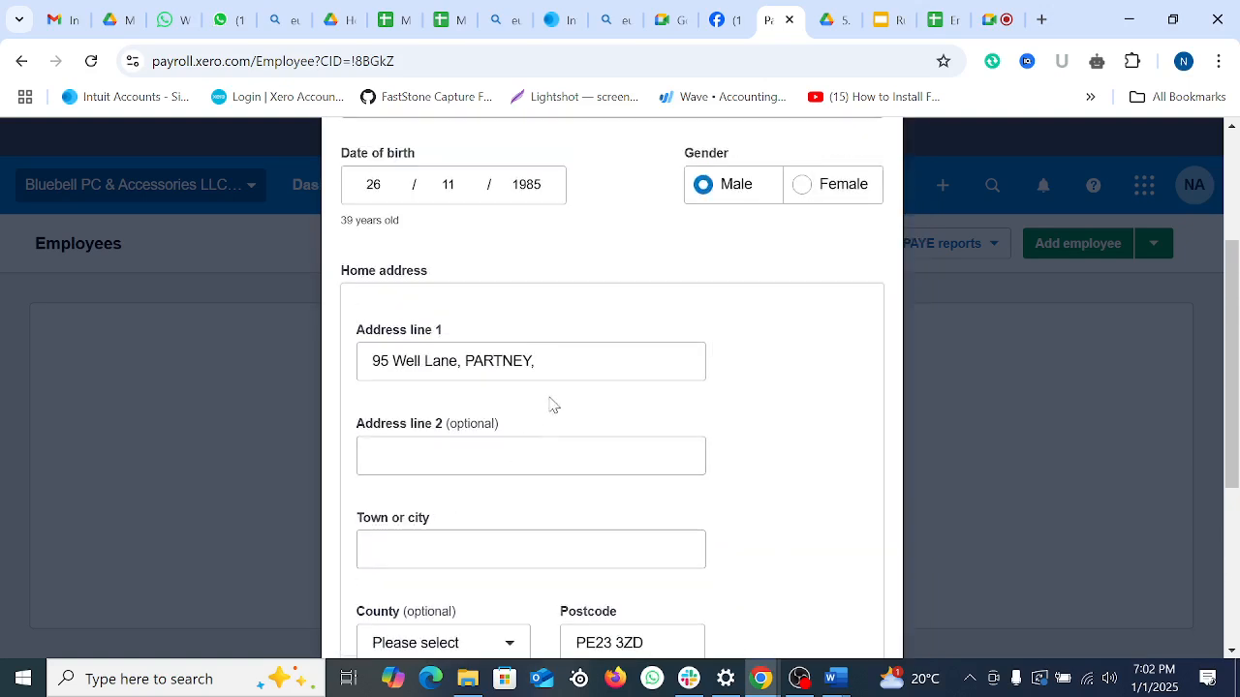
Step: Move the town name from Address line 1 into Town or city and tidy leftover commas
double_click(470, 354)
right_click(532, 359)
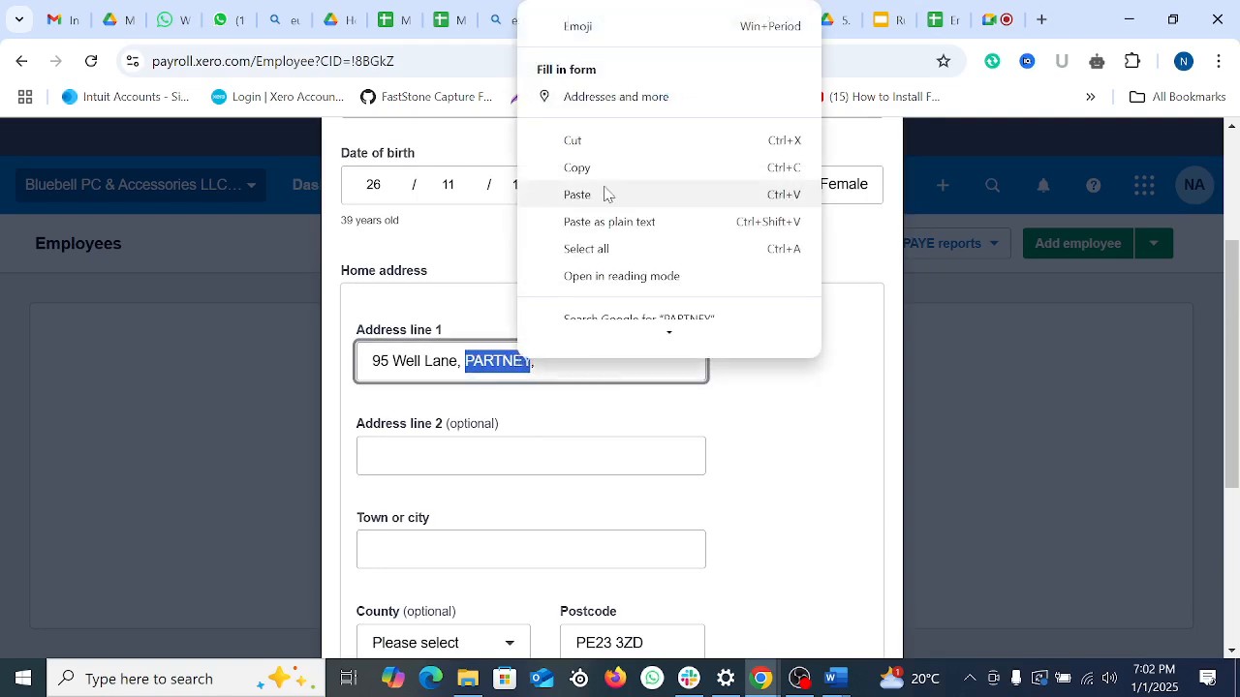
left_click(601, 139)
left_click(414, 549)
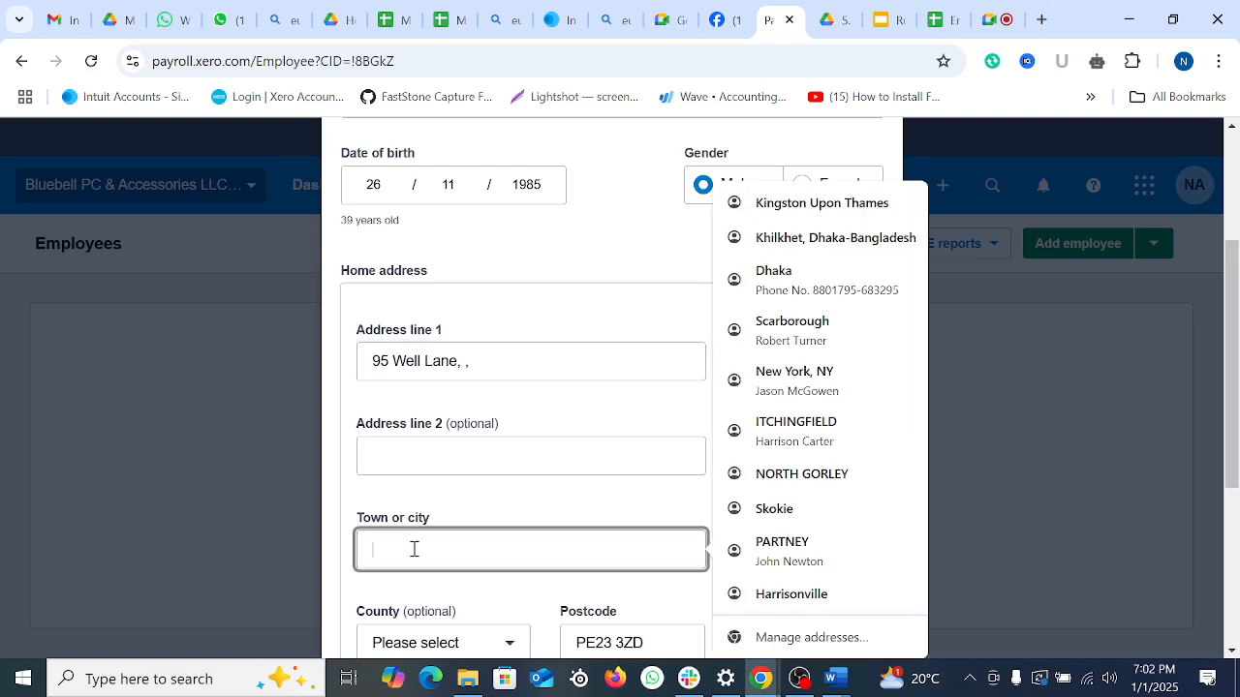
key("ctrl+v")
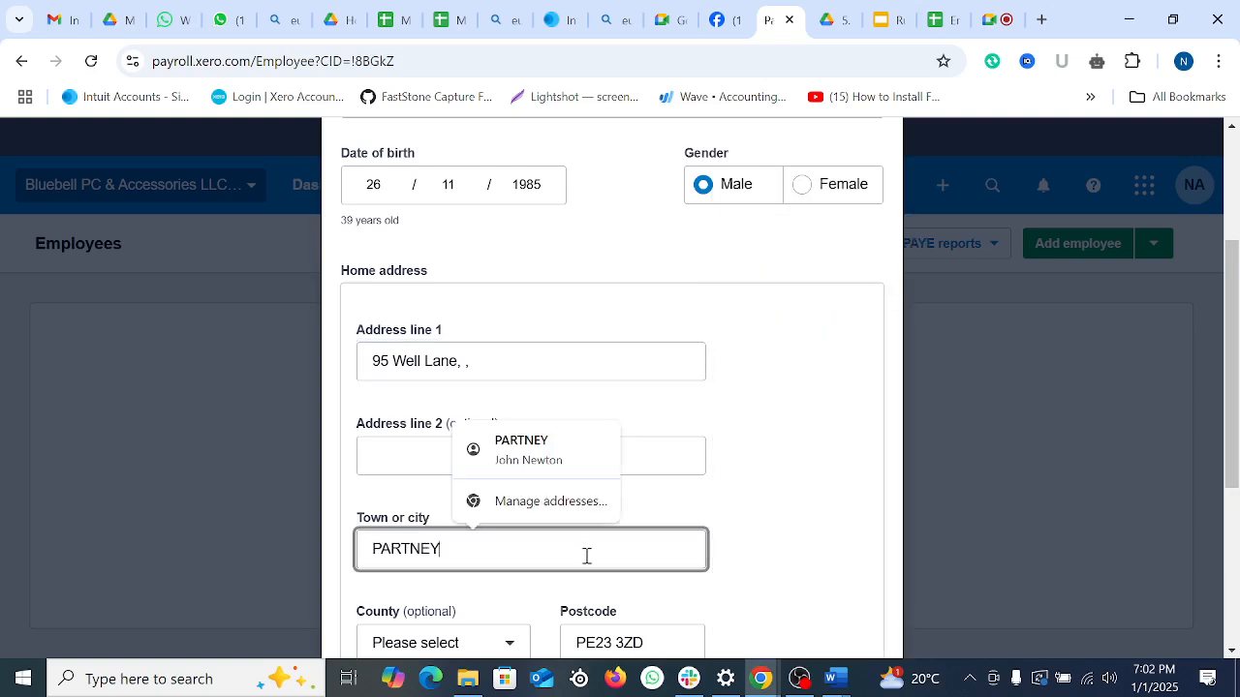
left_click(546, 362)
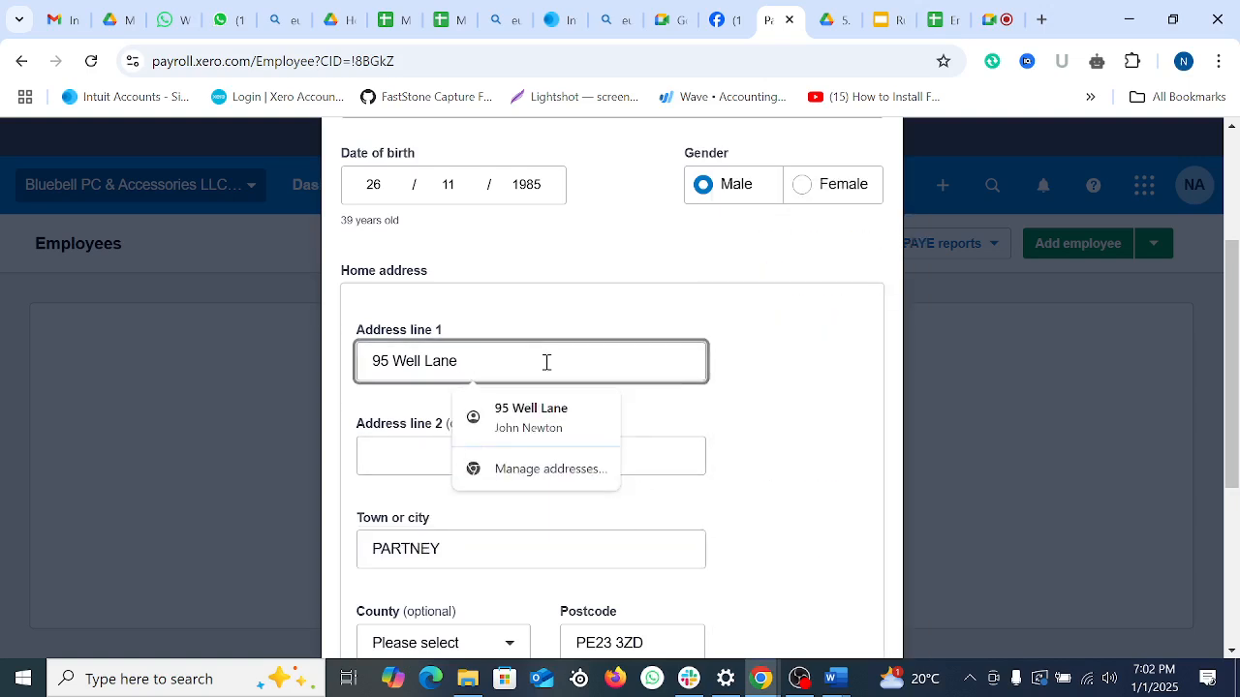
left_click(825, 501)
scroll(584, 459, "down", 2)
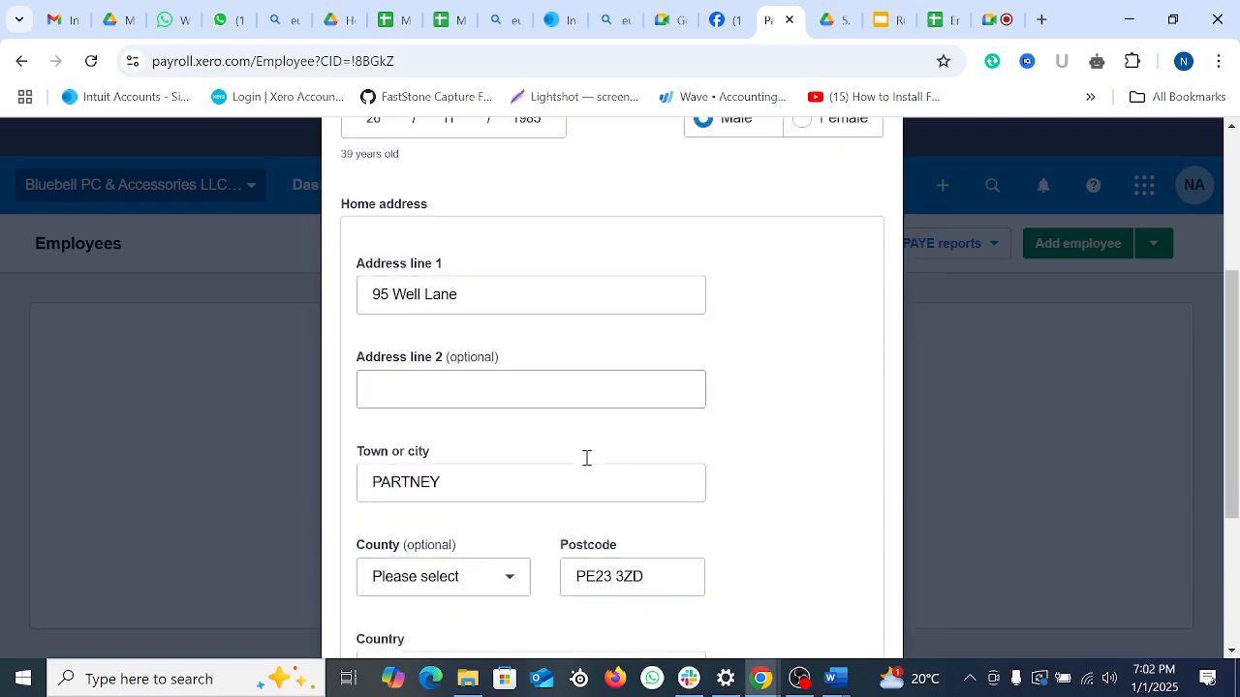
scroll(591, 470, "down", 1)
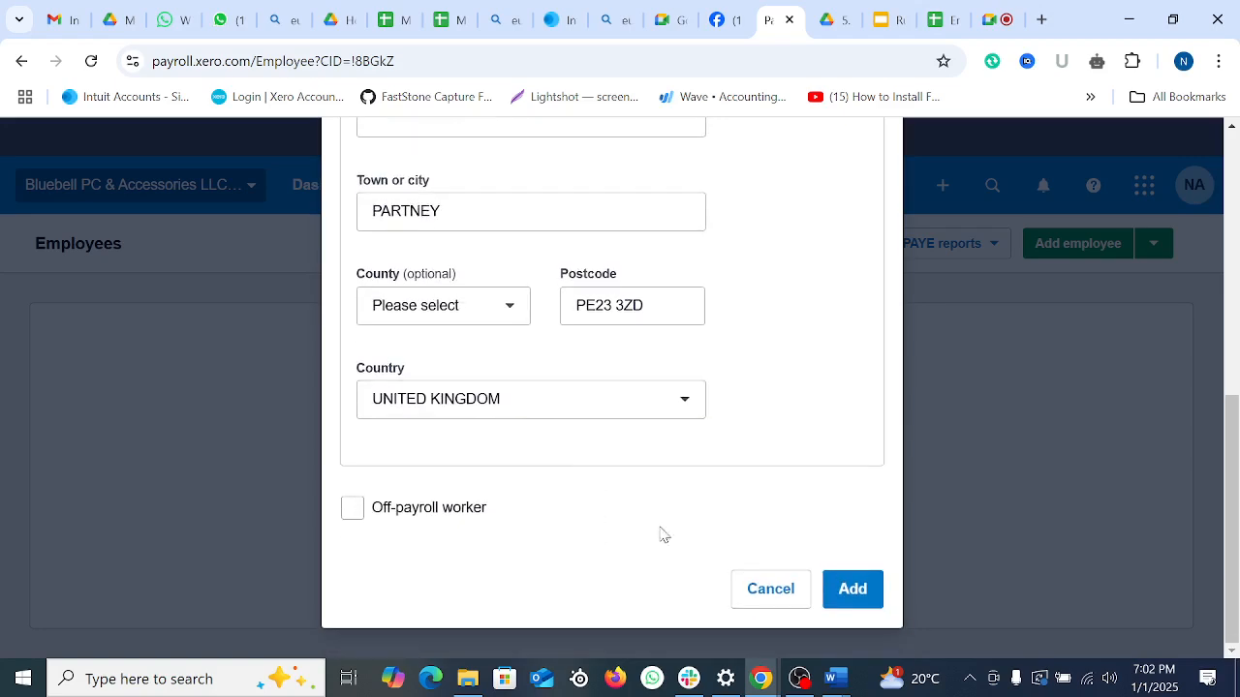
Step: Add the employee with the structured home address
left_click(858, 592)
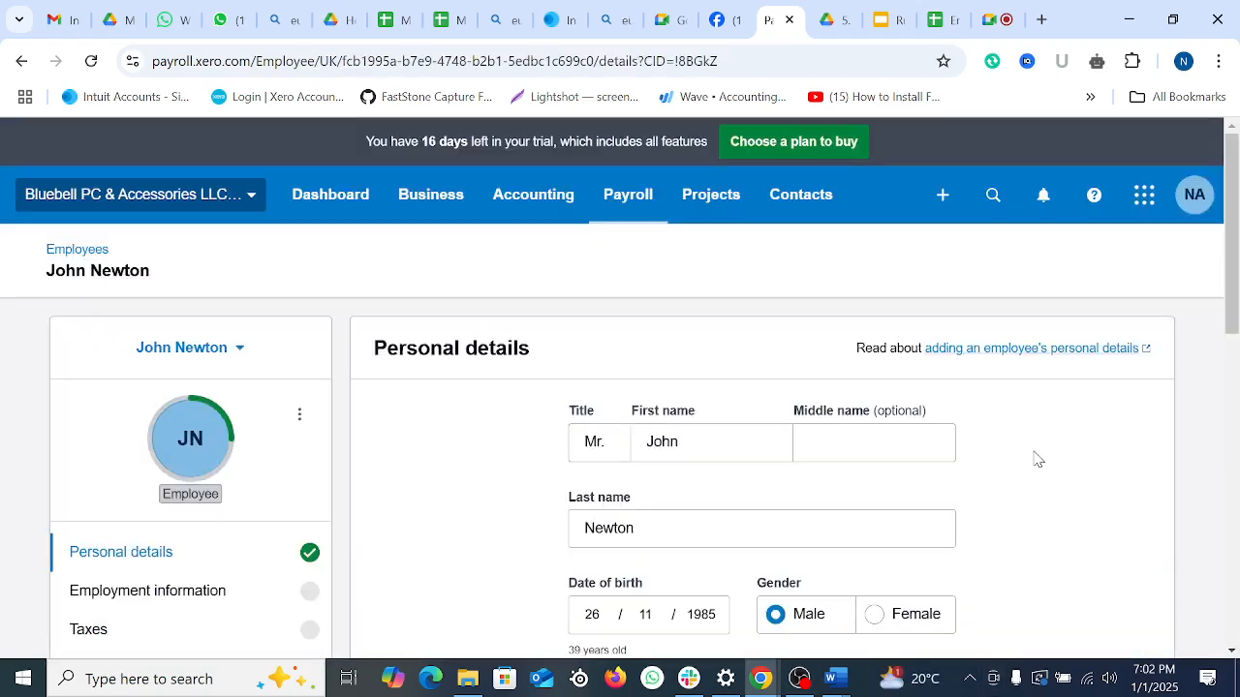
scroll(885, 478, "down", 4)
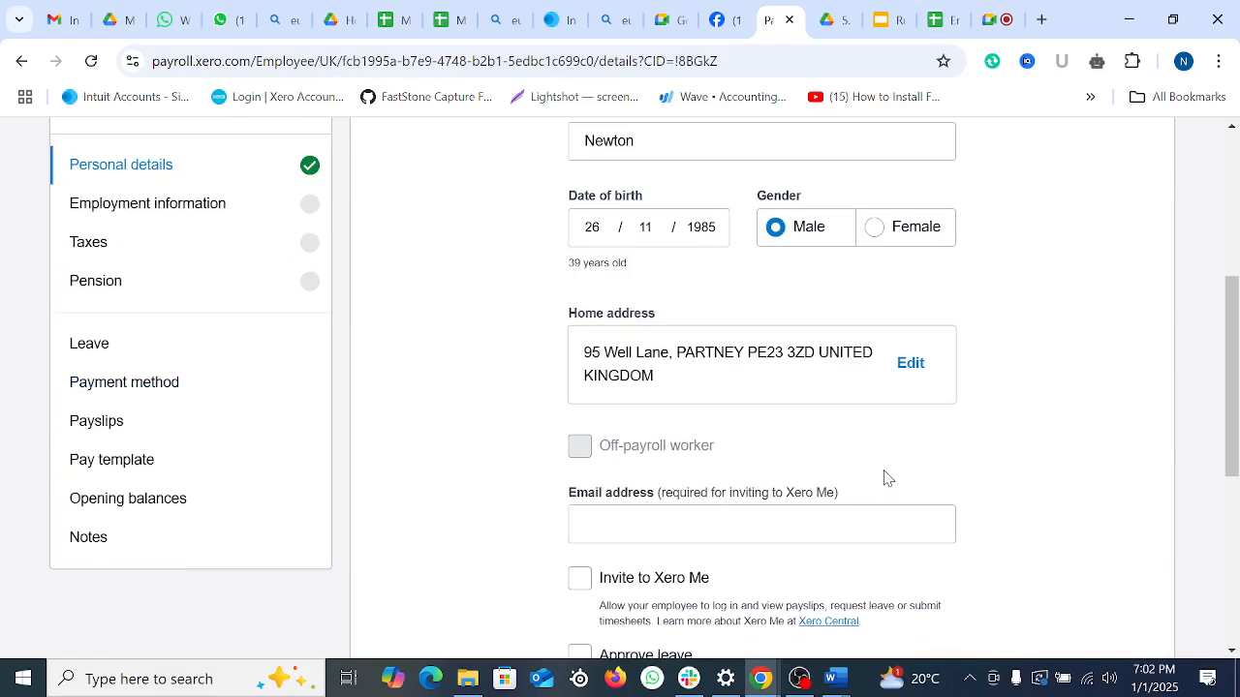
scroll(885, 479, "down", 1)
left_click(644, 436)
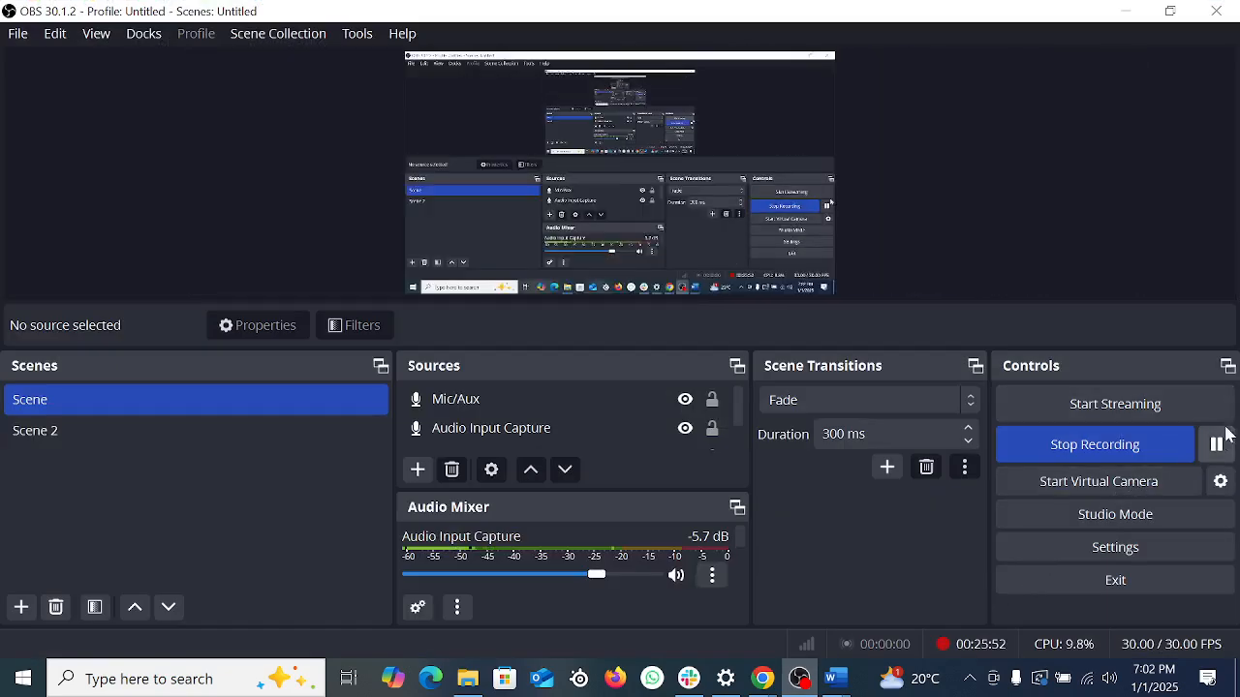
Step: Resume the paused OBS recording and minimise OBS to get back to Xero
left_click(1215, 445)
left_click(1216, 445)
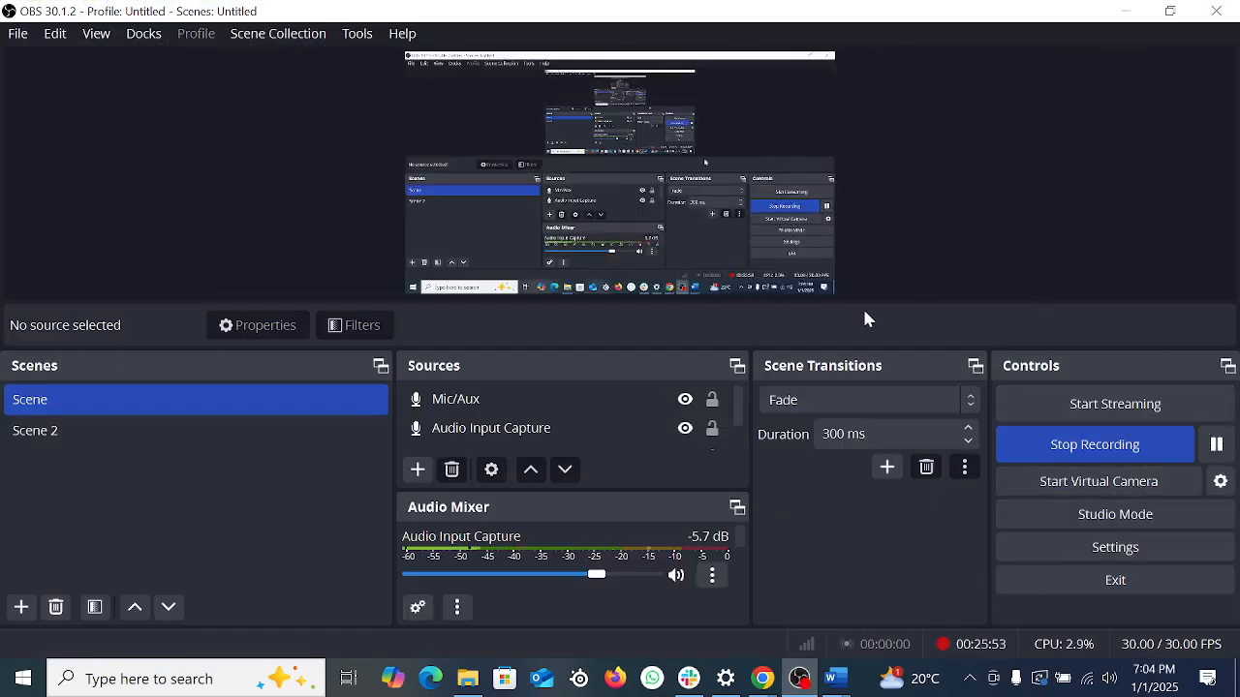
left_click(1126, 10)
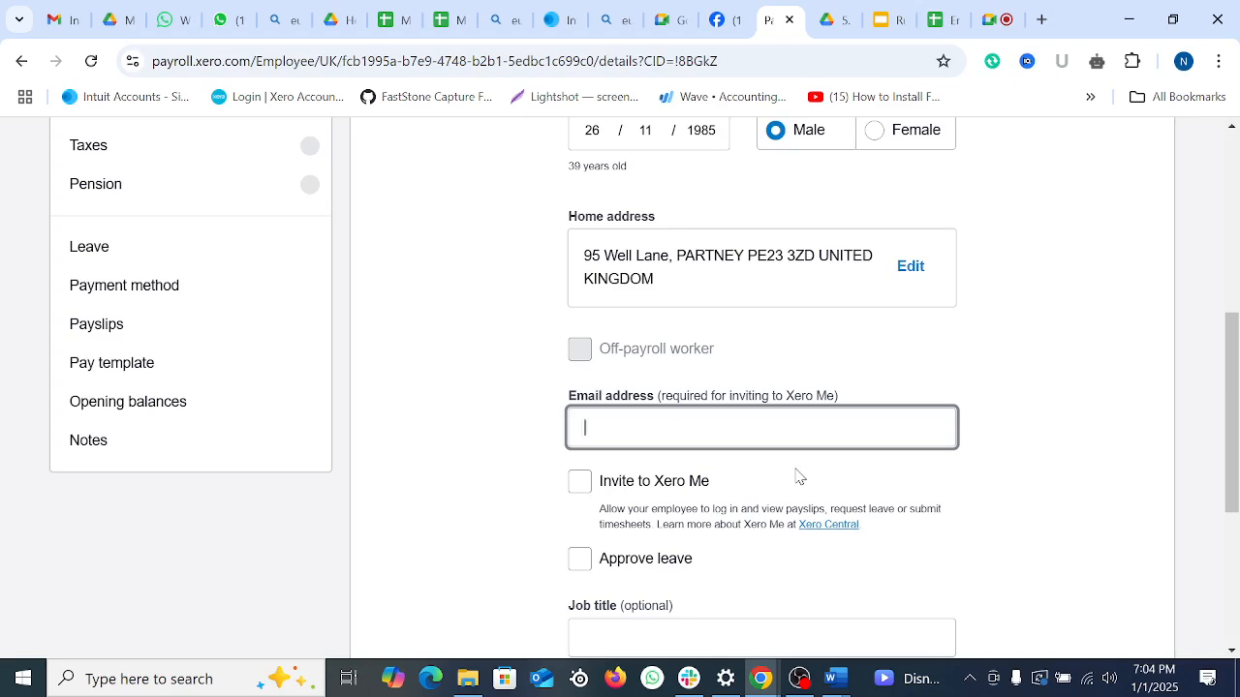
scroll(666, 484, "down", 1)
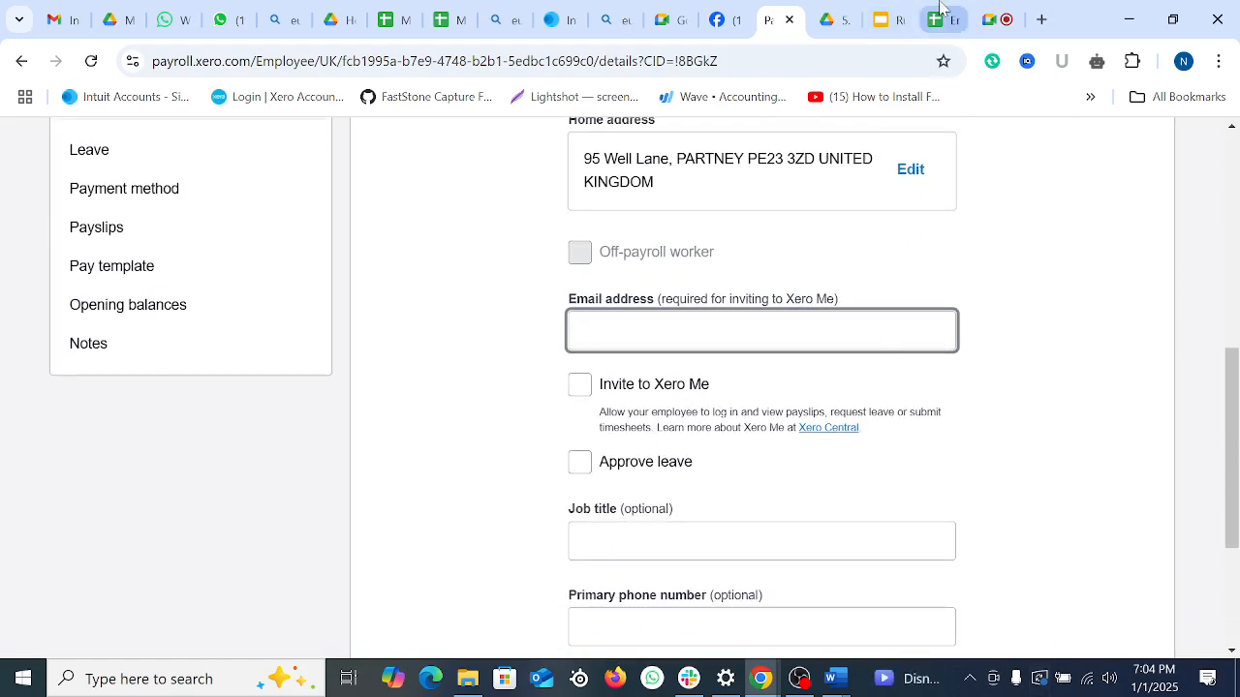
Step: Copy the employee's e-mail address from spreadsheet cell B3
left_click(941, 19)
left_click(793, 523)
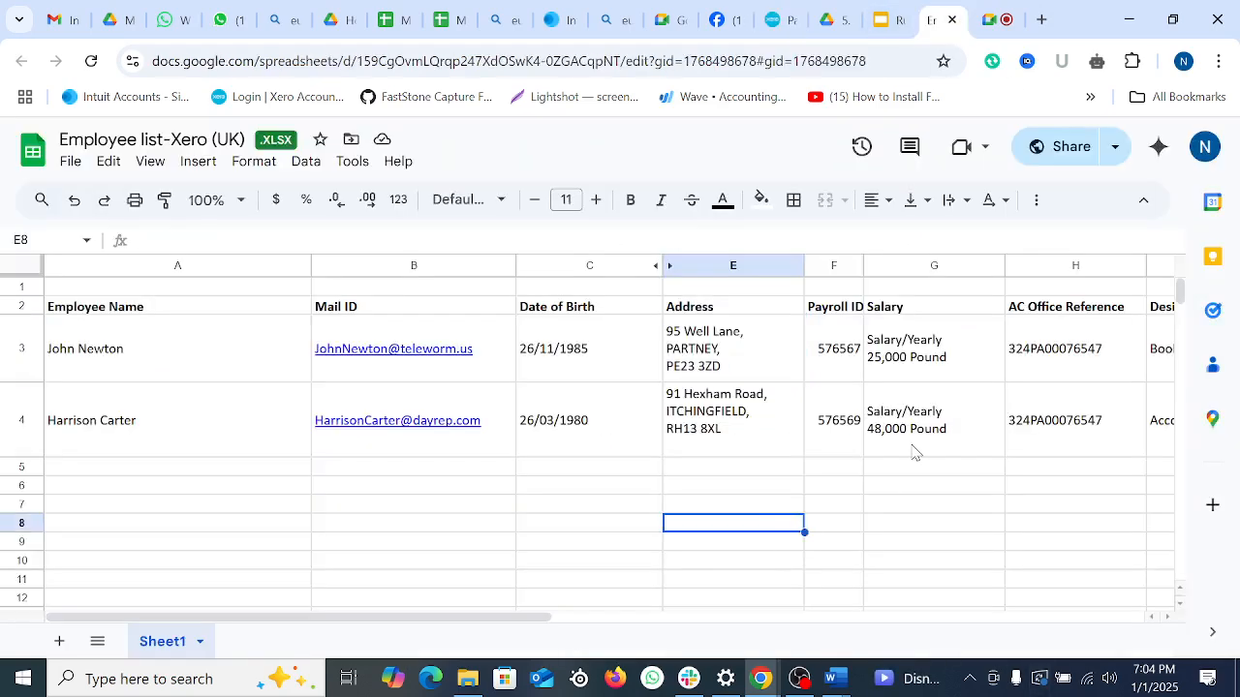
left_click(504, 379)
left_click_drag(291, 240, 192, 246)
right_click(192, 246)
left_click(267, 364)
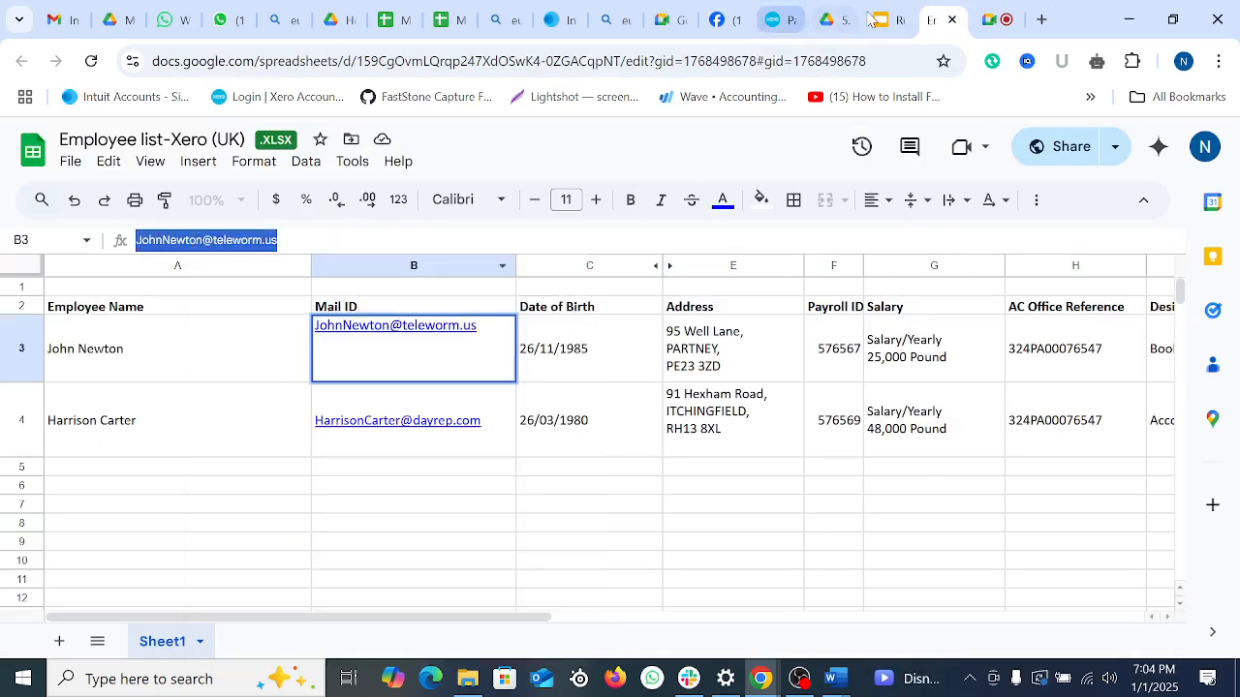
Step: Paste the e-mail address into Xero's Email address field
left_click(775, 19)
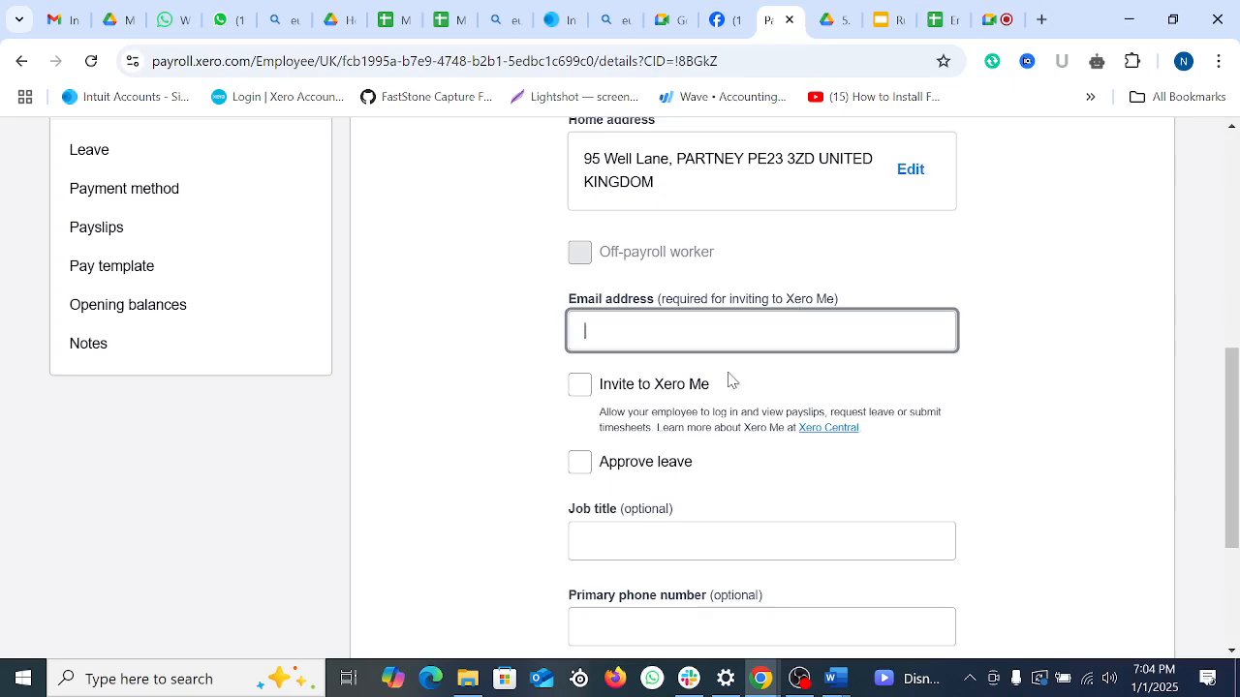
key("ctrl+v")
left_click(1059, 395)
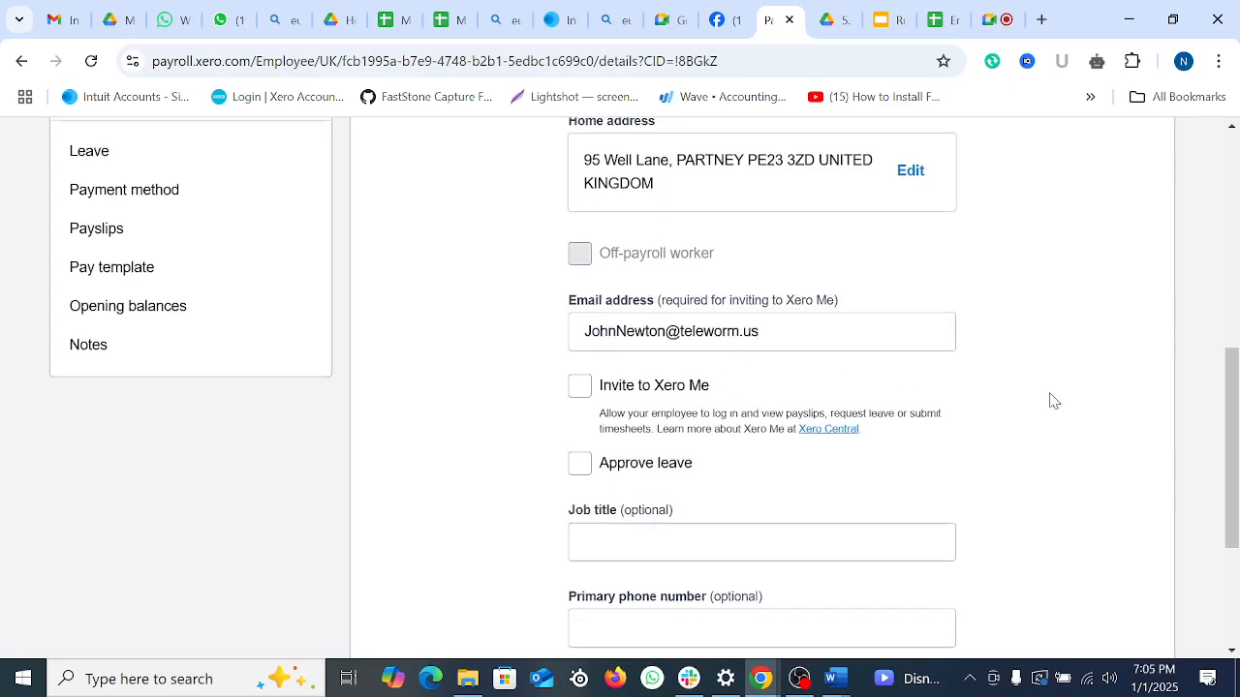
scroll(1046, 400, "up", 7)
scroll(1044, 401, "down", 5)
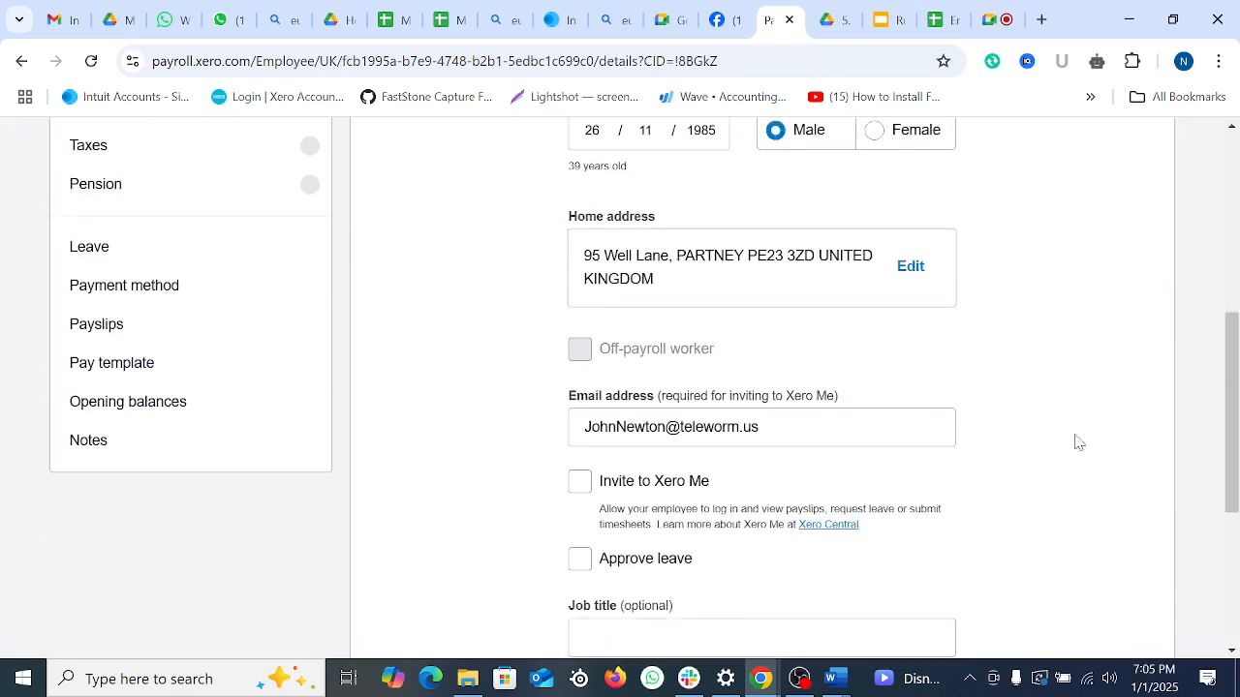
left_click(952, 12)
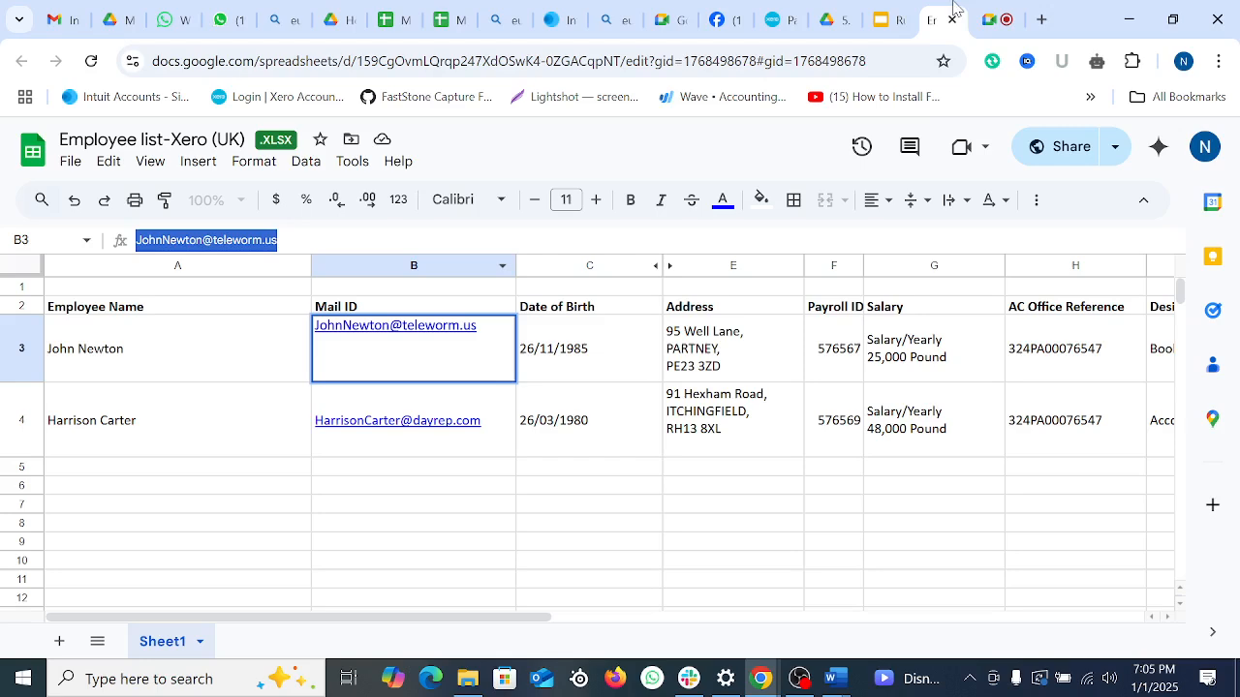
left_click(718, 501)
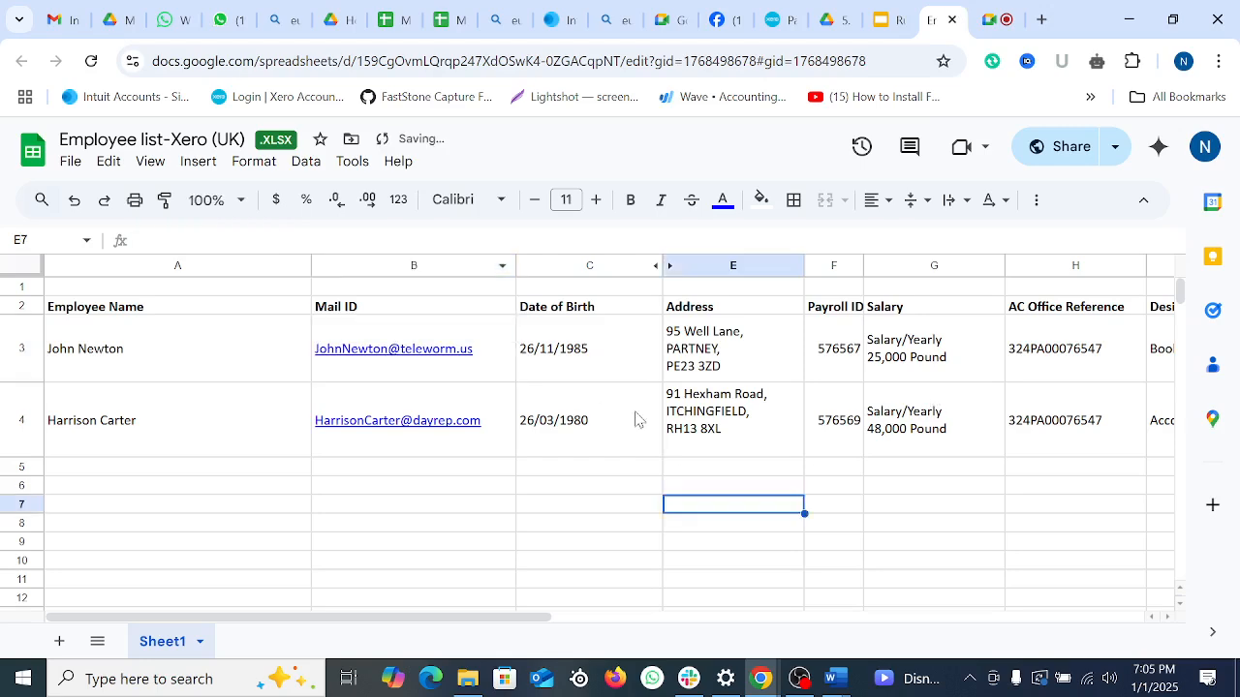
left_click(773, 19)
scroll(772, 380, "down", 2)
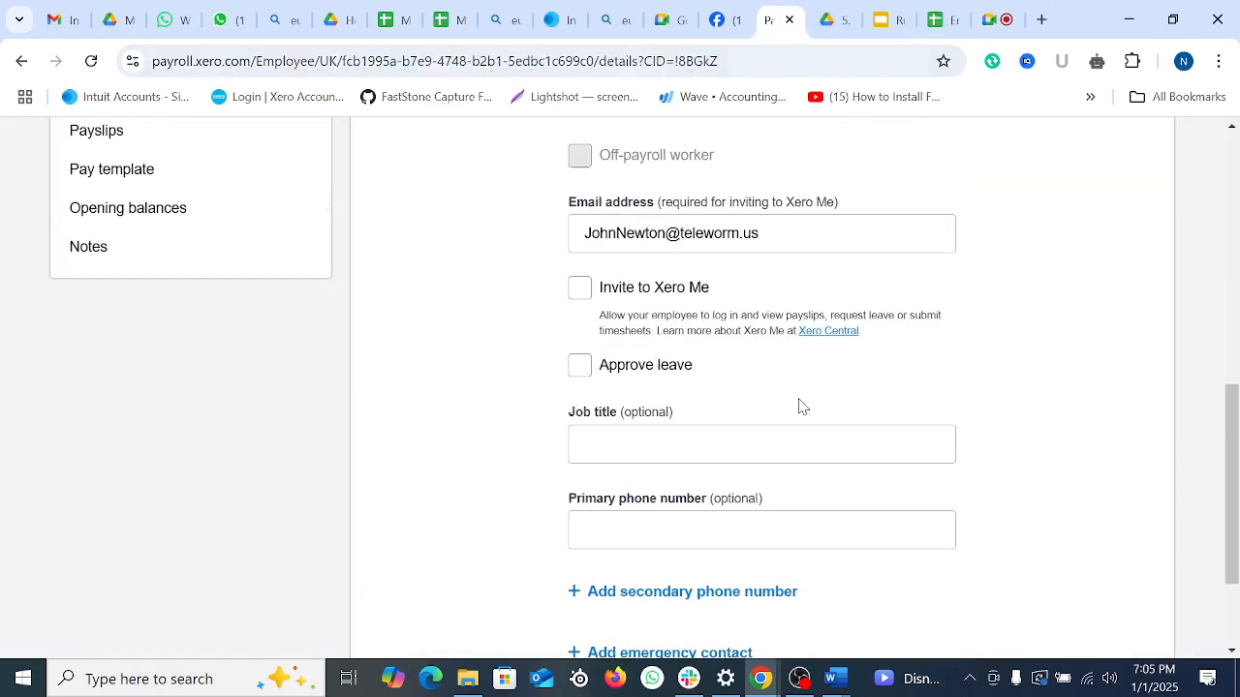
Step: Set the job title to HR Officer and autofill the primary phone number
scroll(778, 387, "down", 2)
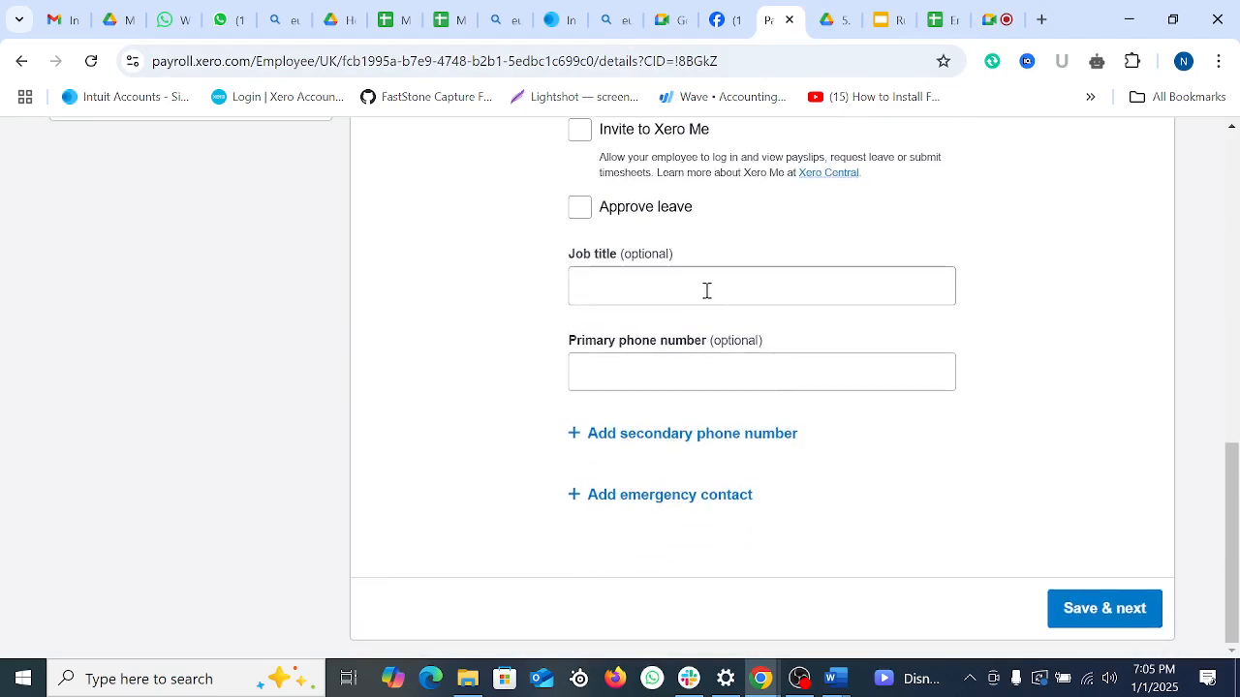
left_click(706, 290)
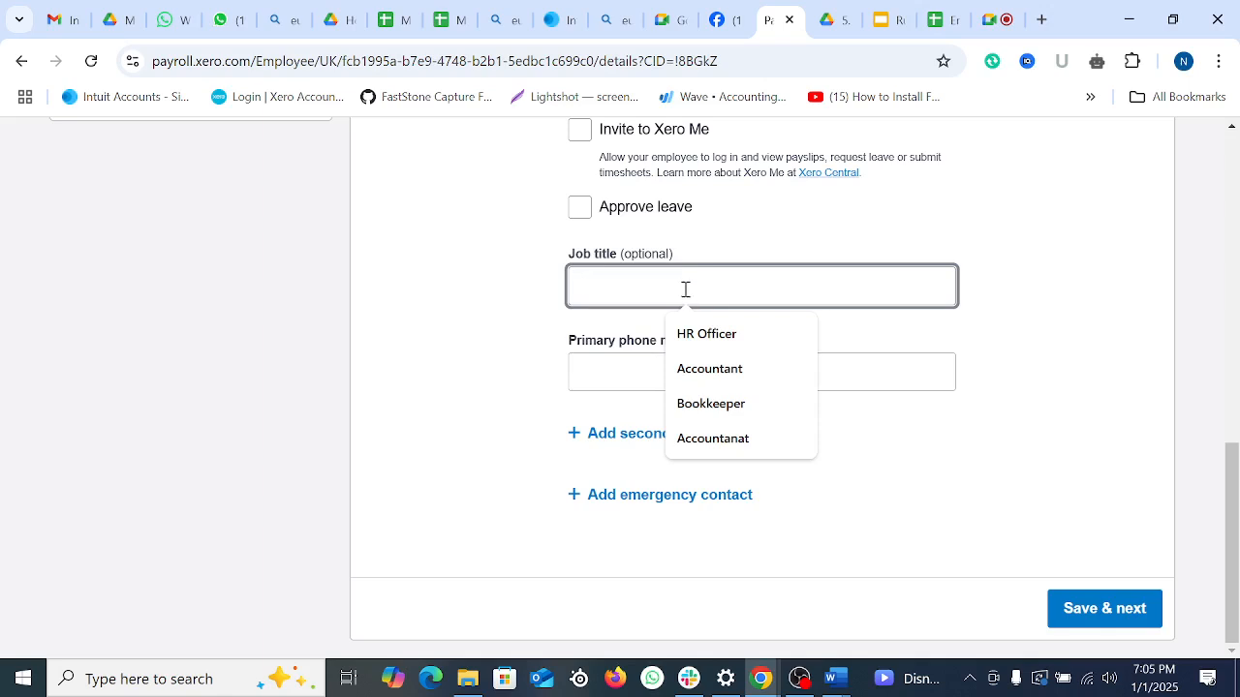
left_click(727, 334)
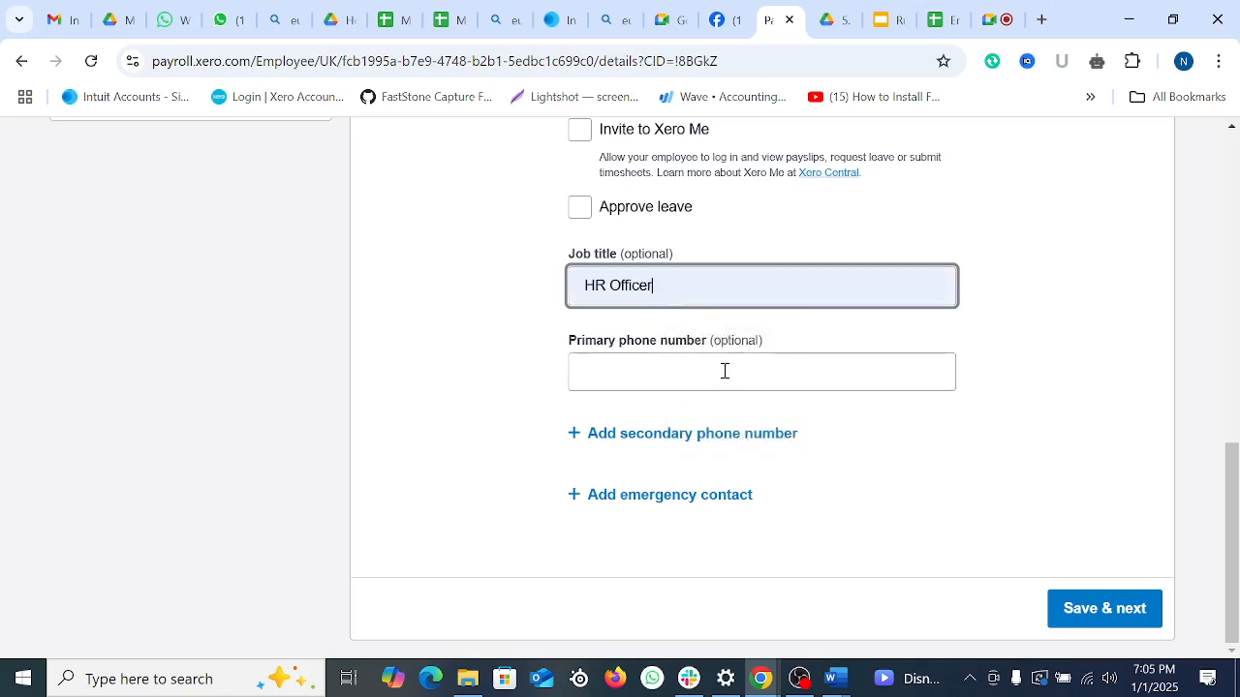
left_click(724, 371)
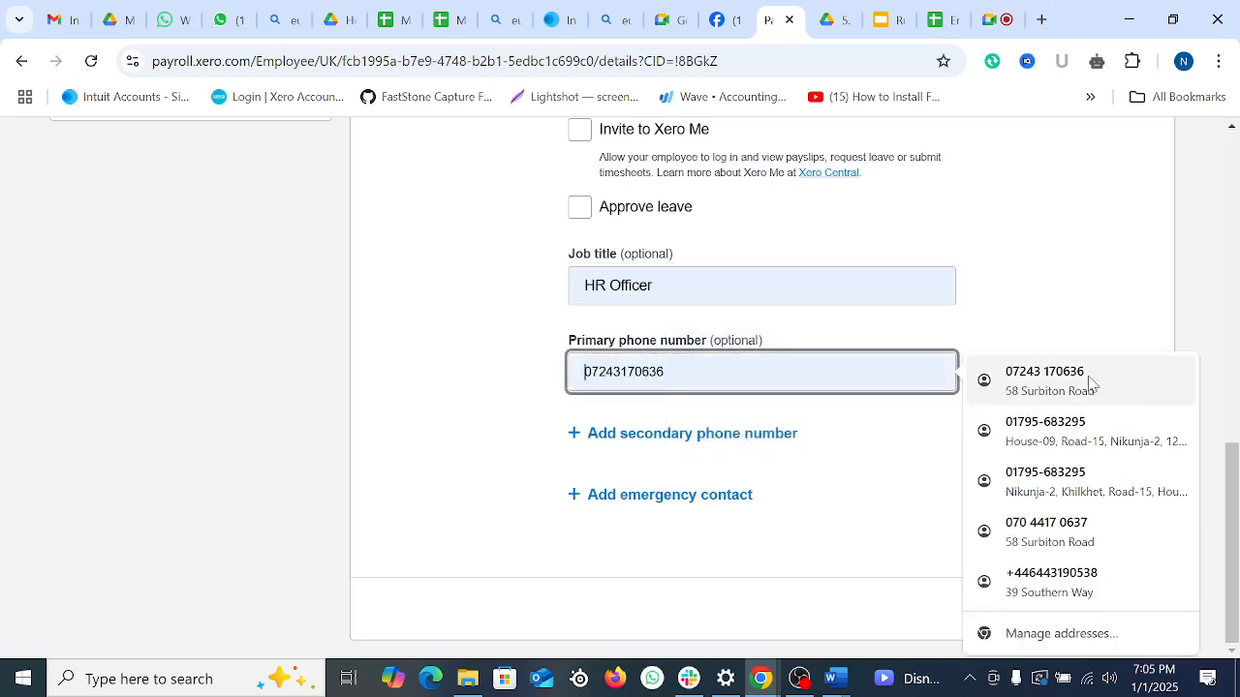
left_click(1065, 581)
Step: Add emergency contact and secondary phone number fields, then Save & next
left_click(848, 487)
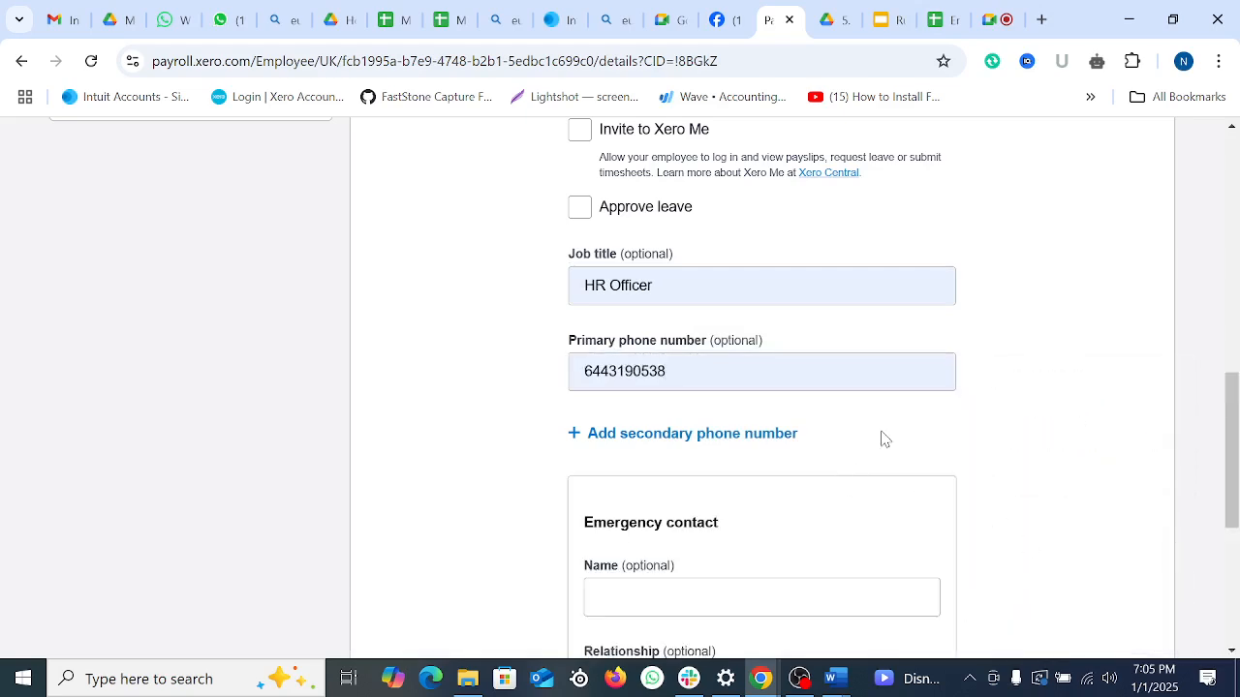
scroll(1023, 420, "down", 2)
scroll(1065, 401, "up", 1)
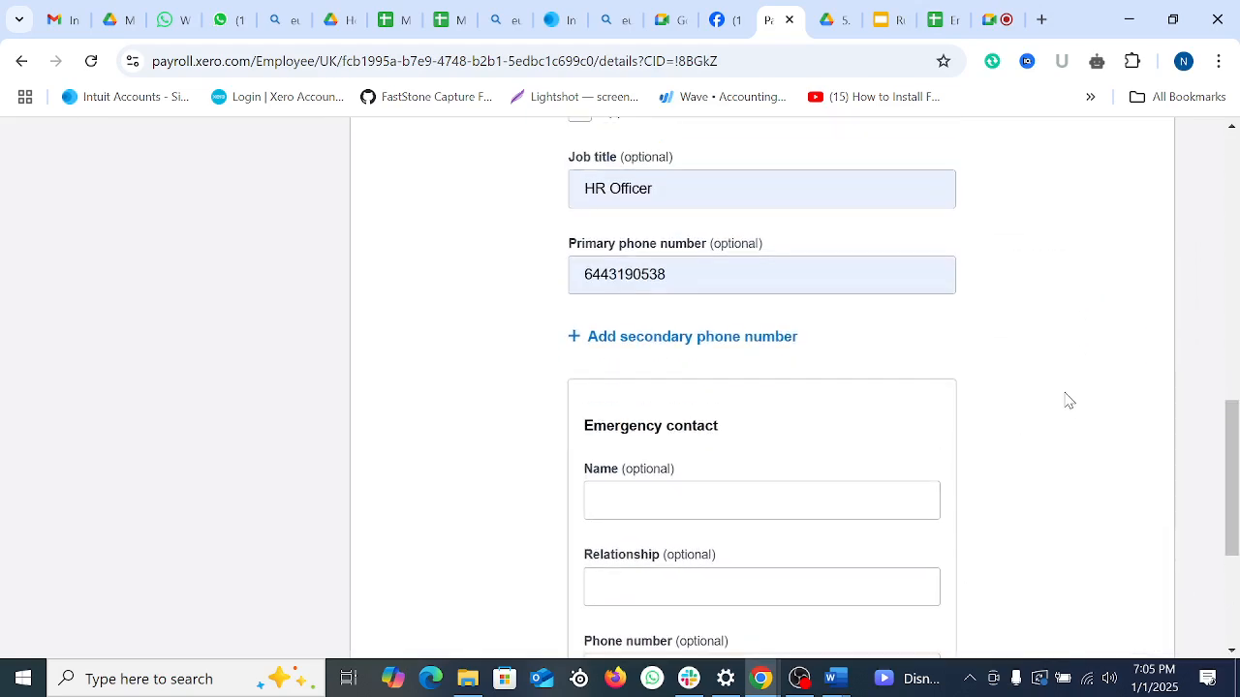
scroll(1033, 391, "down", 3)
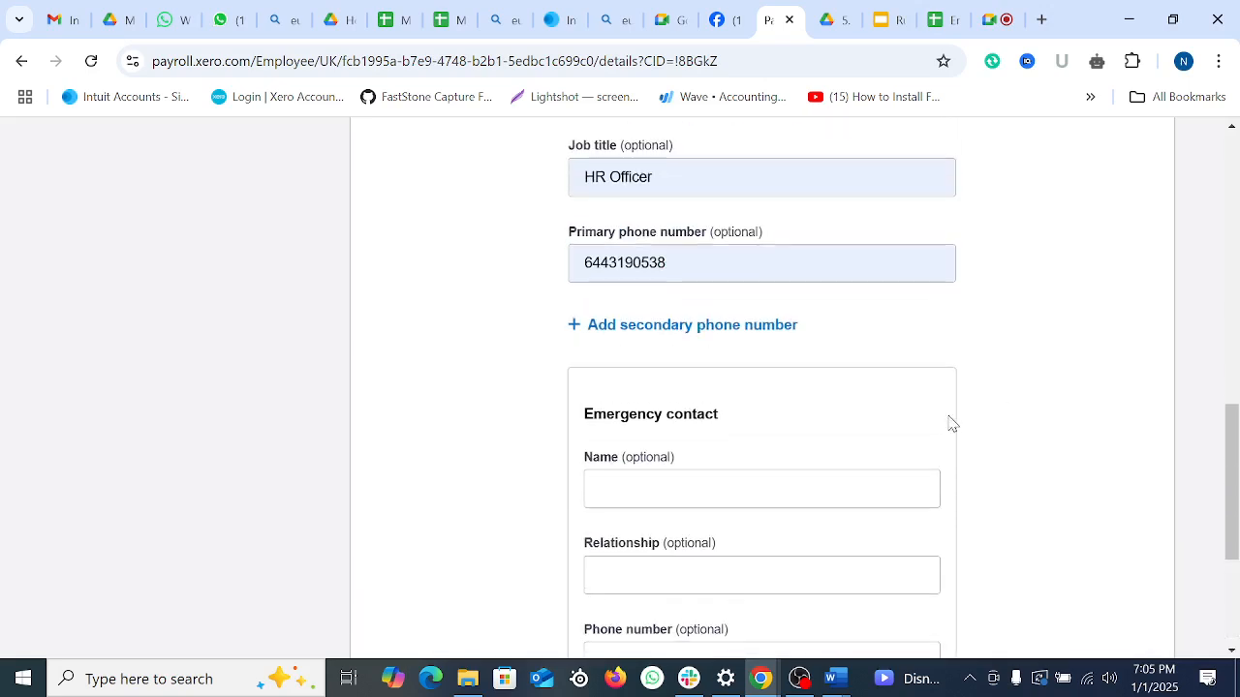
left_click(681, 325)
left_click(681, 333)
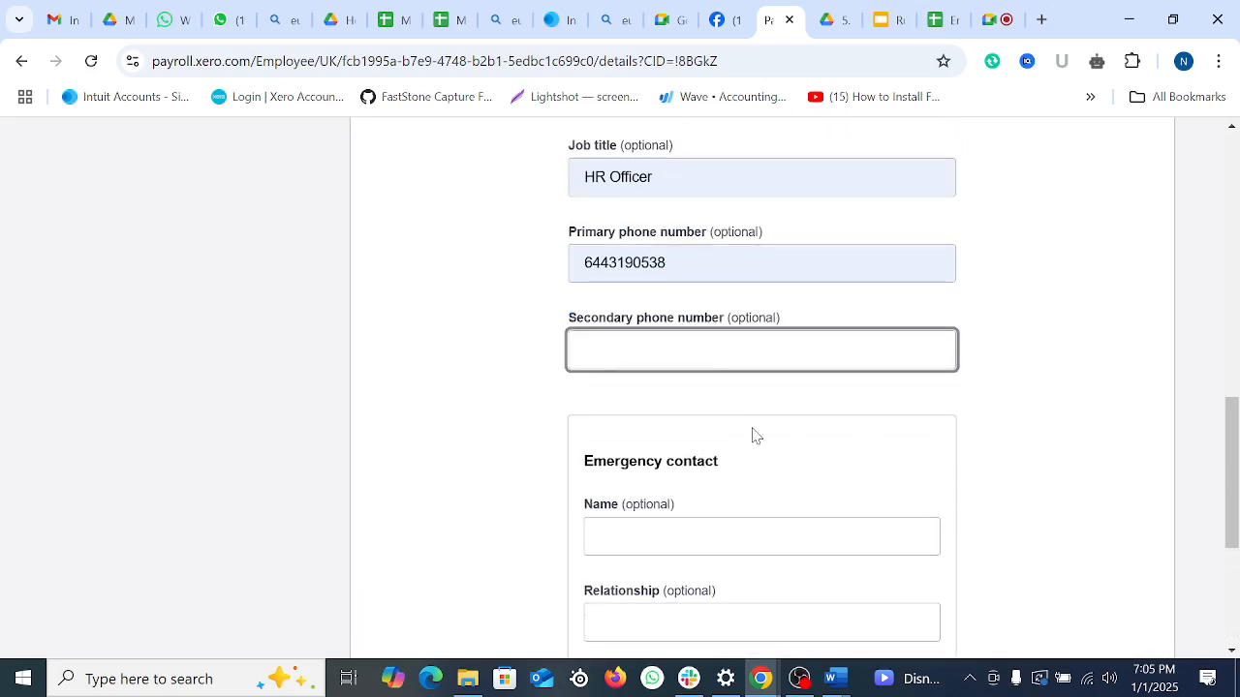
scroll(753, 435, "down", 4)
scroll(969, 479, "up", 10)
scroll(989, 425, "up", 4)
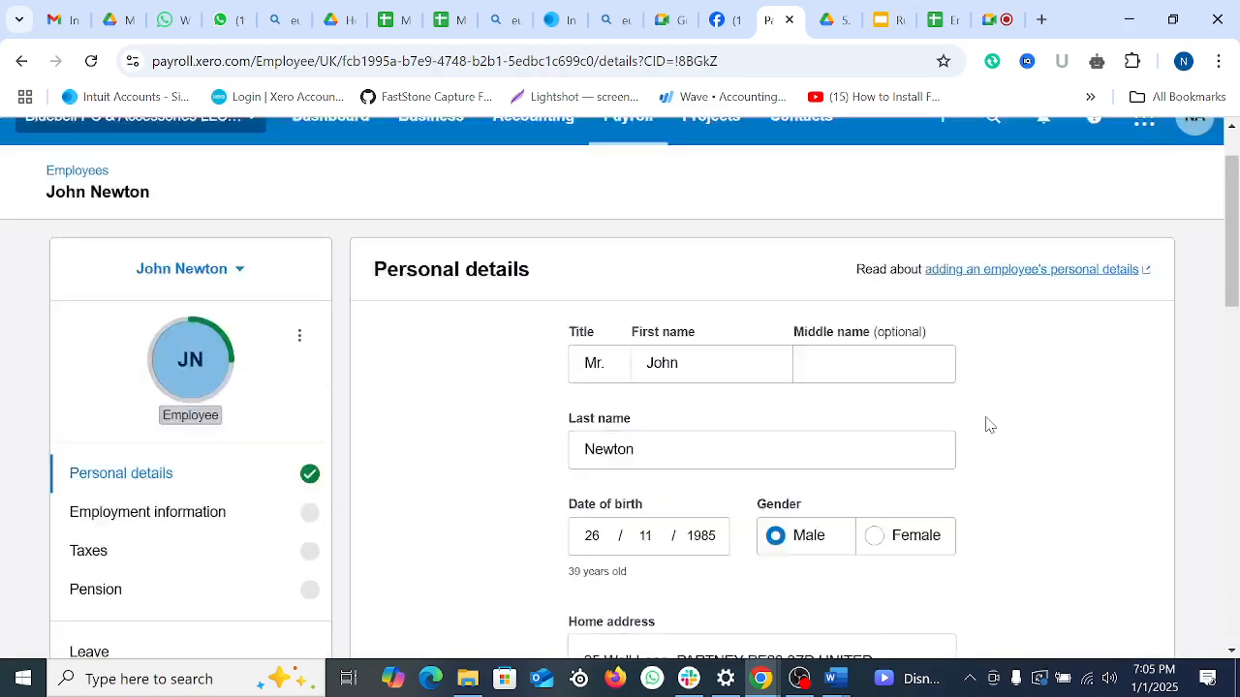
scroll(989, 426, "down", 3)
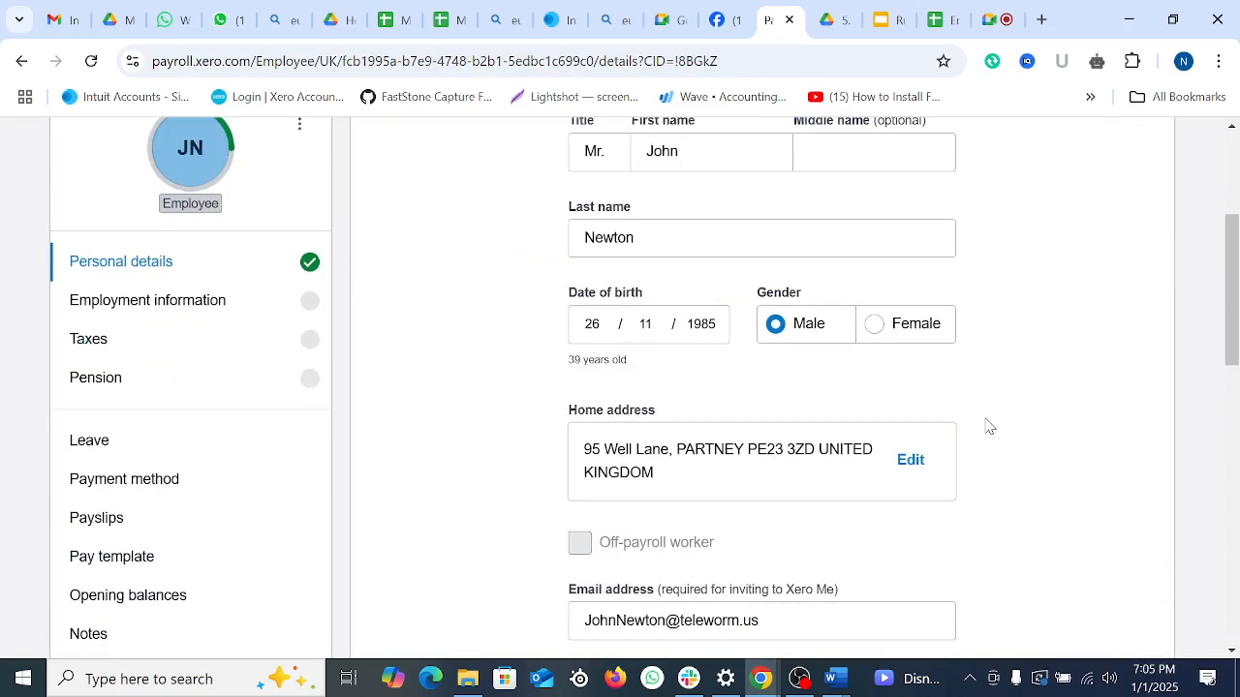
scroll(989, 426, "up", 1)
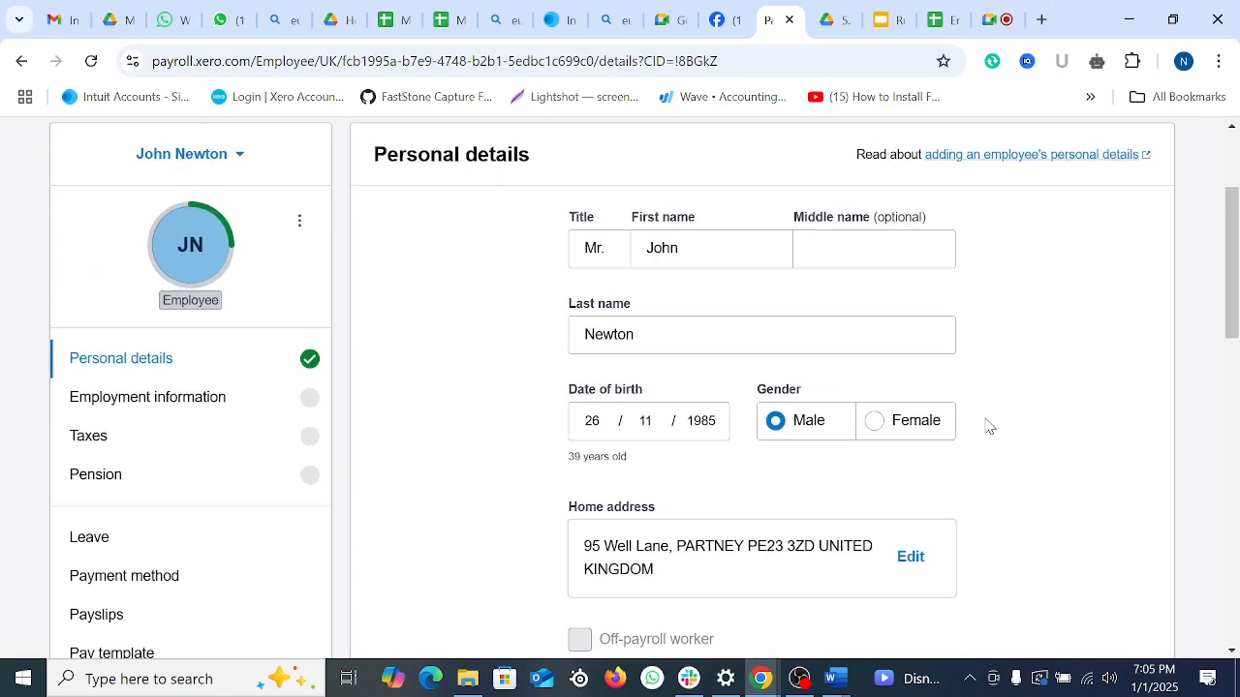
scroll(989, 426, "up", 2)
scroll(989, 426, "down", 2)
scroll(1060, 432, "down", 11)
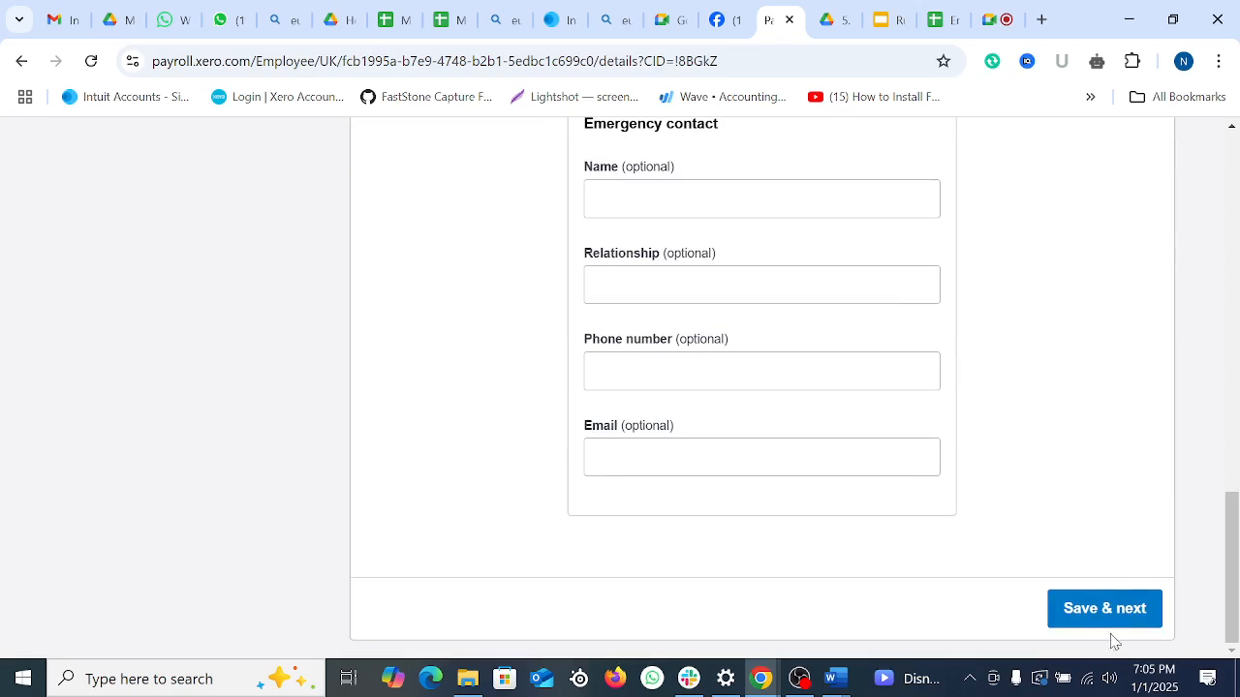
left_click(1110, 620)
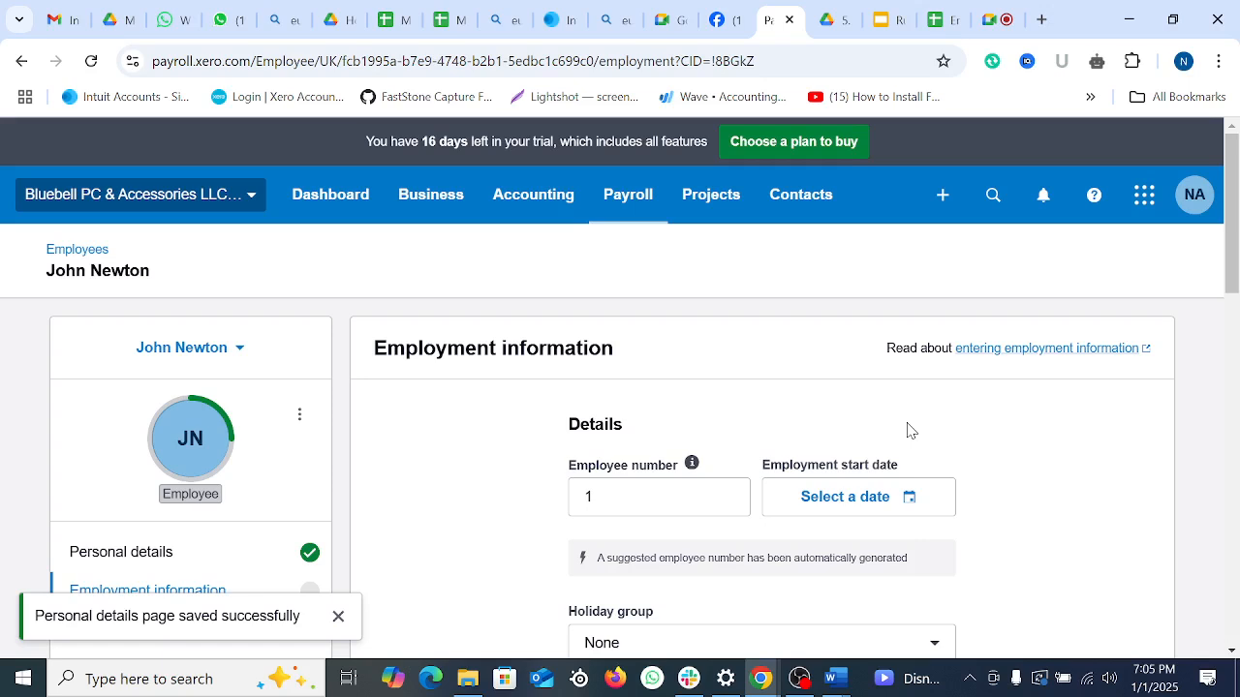
Step: Review Employment information: employee number 1, holiday and employee groups None
scroll(675, 435, "down", 2)
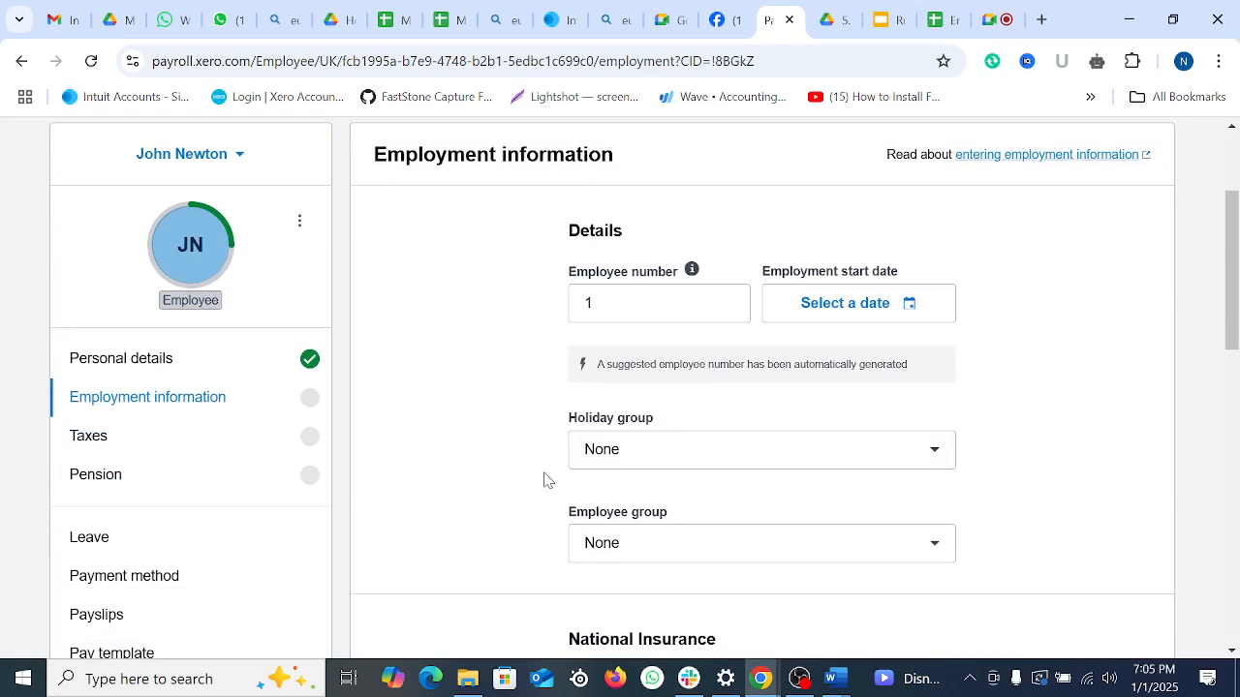
scroll(913, 445, "down", 8)
scroll(913, 446, "up", 12)
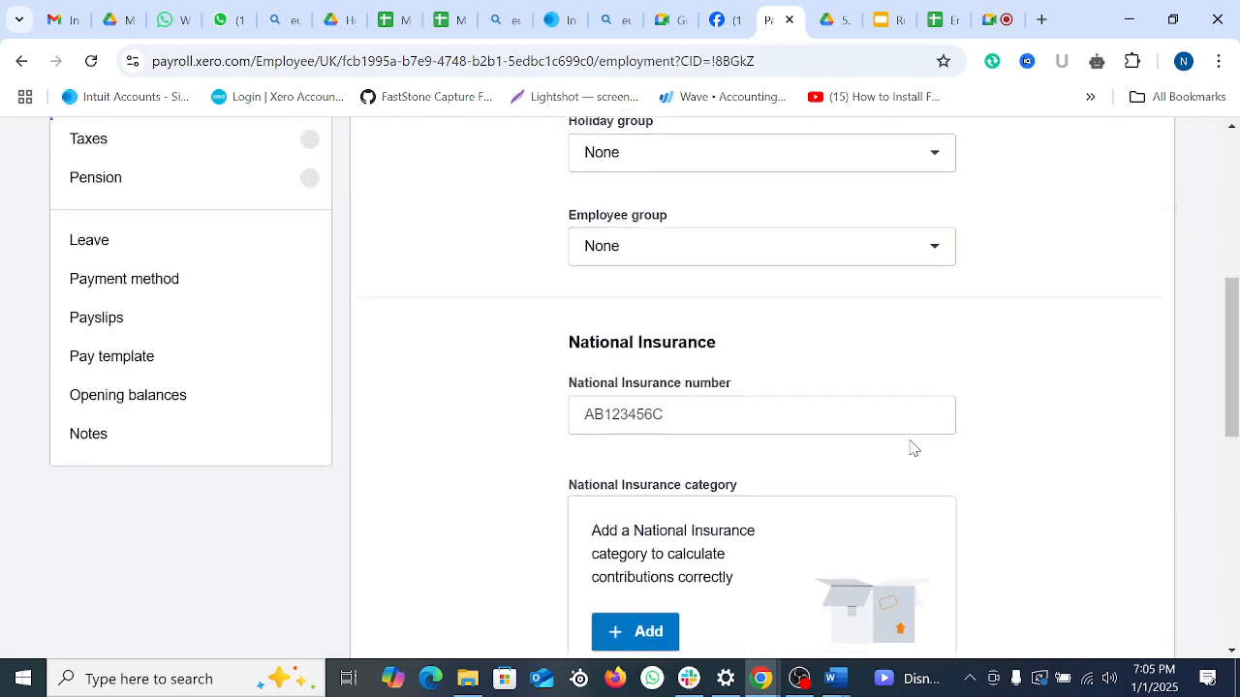
scroll(268, 578, "down", 4)
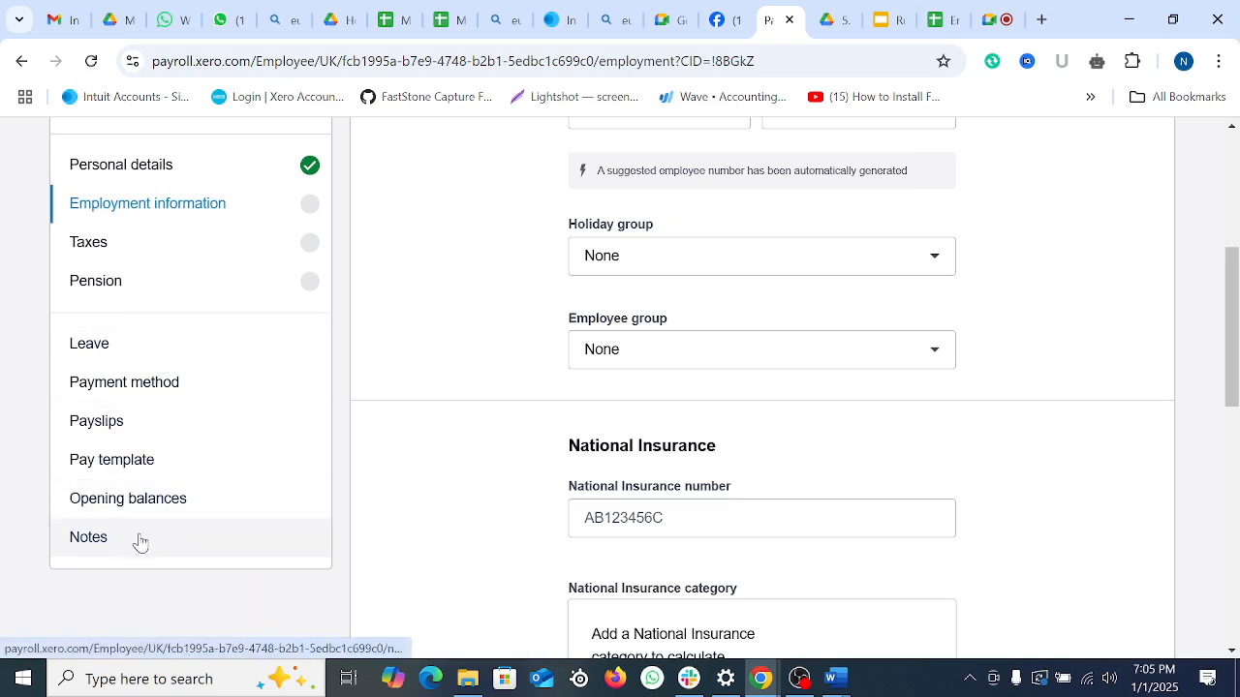
scroll(218, 399, "up", 2)
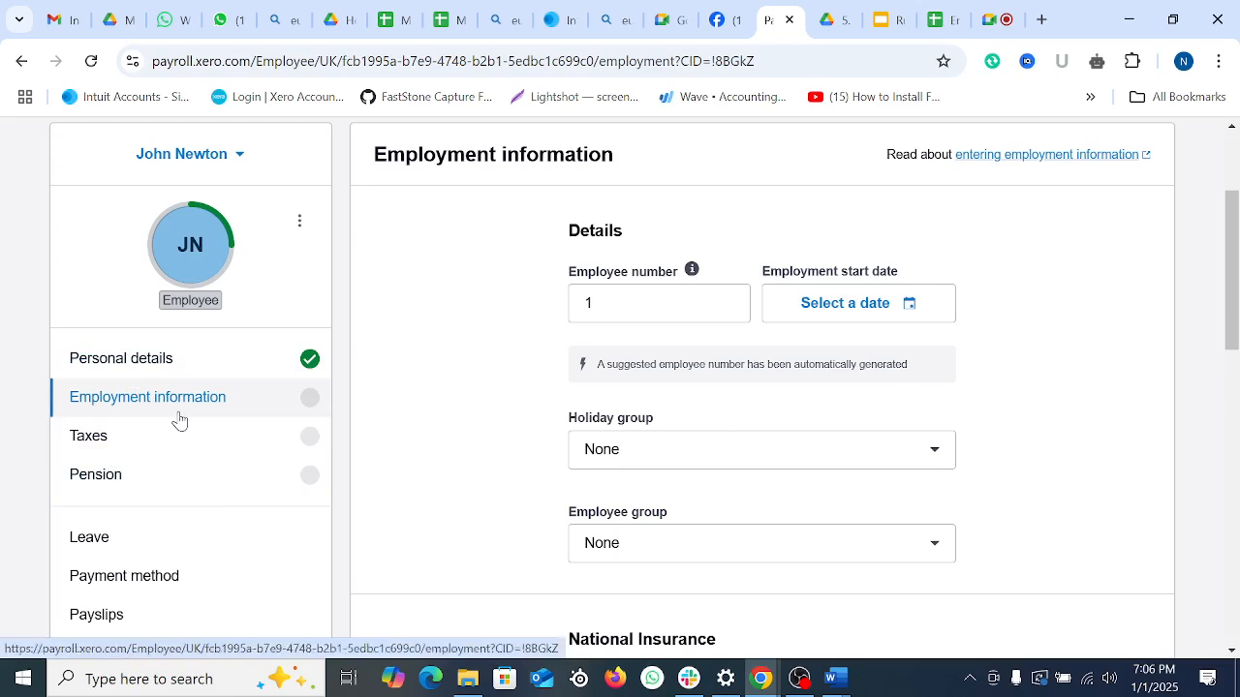
left_click(792, 680)
left_click(794, 679)
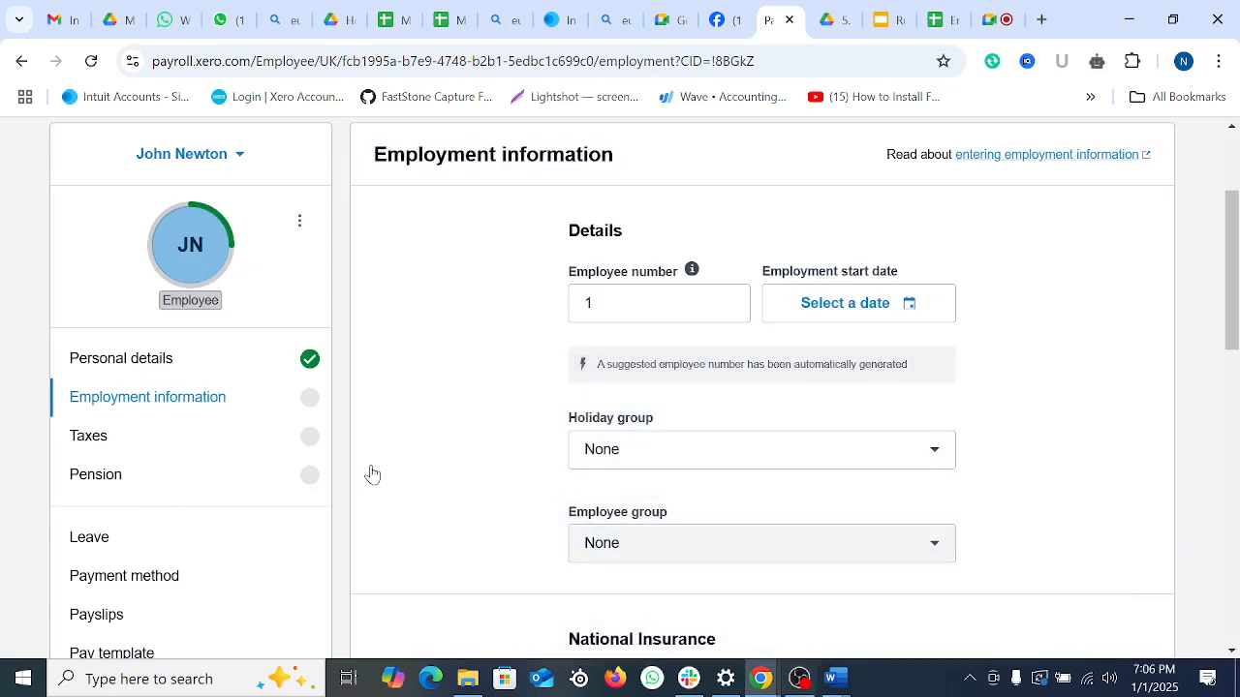
scroll(616, 400, "up", 3)
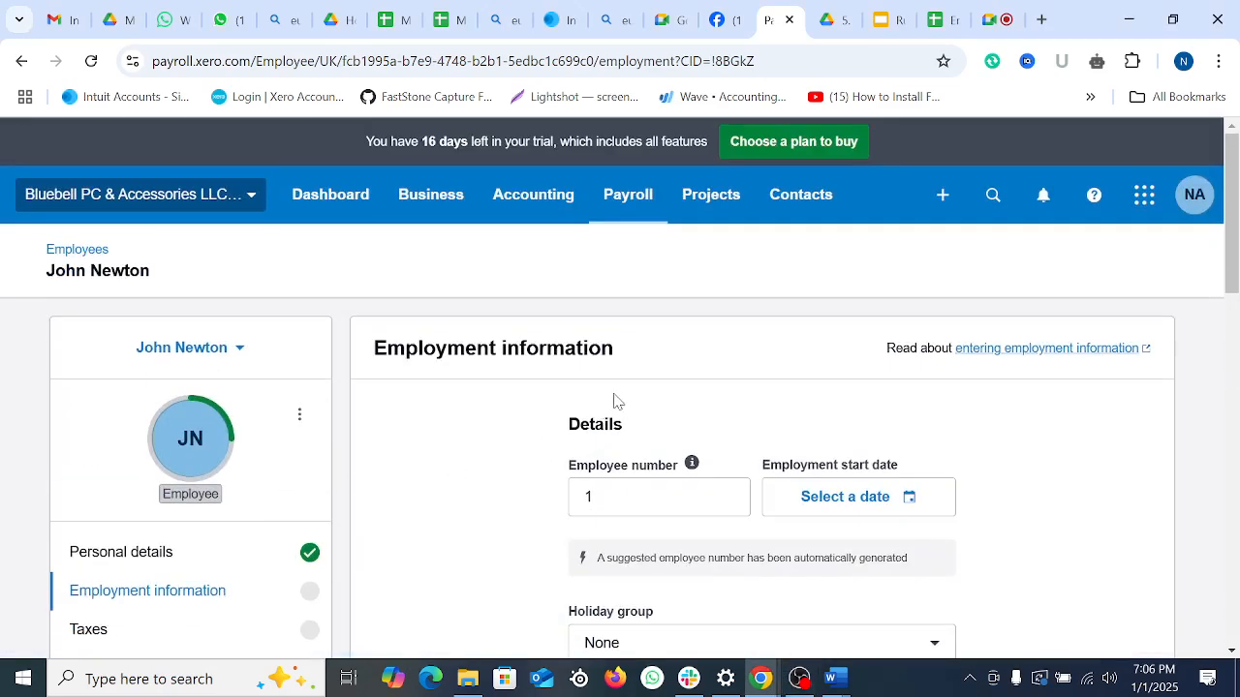
Step: Open Payroll settings and review Organisation accounts 101 bank, 825 PAYE Payable, 477 Salaries
left_click(630, 195)
scroll(707, 498, "down", 3)
left_click(657, 455)
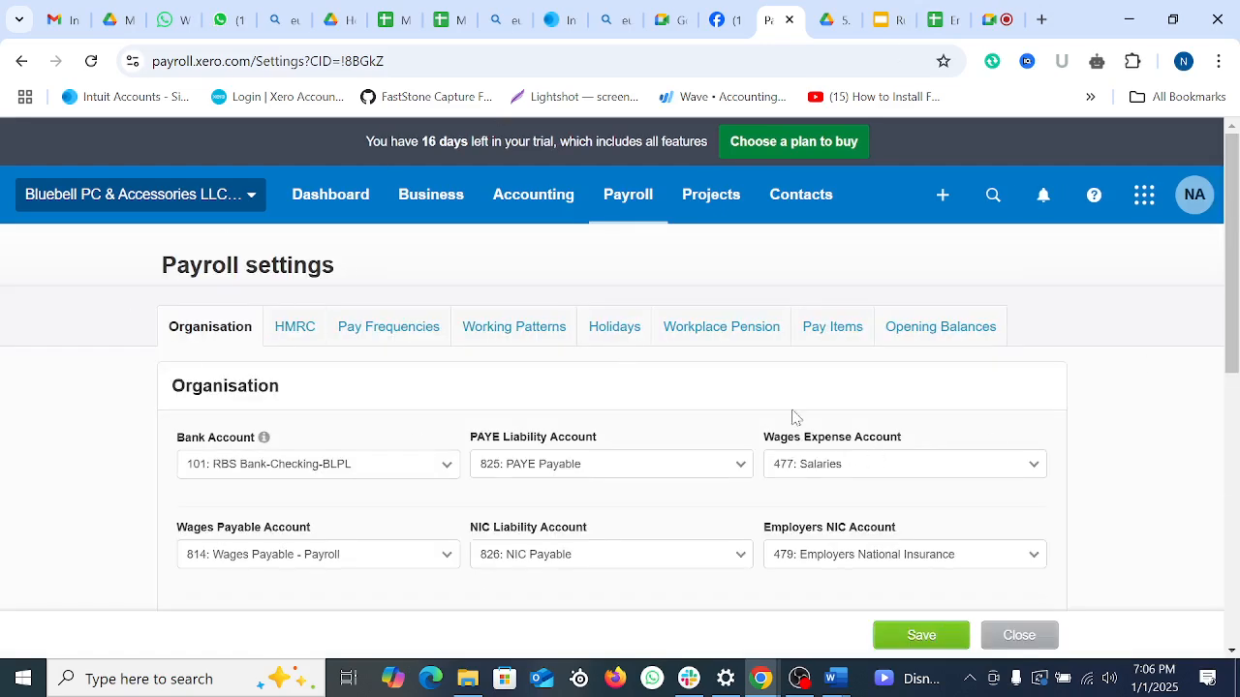
scroll(877, 277, "down", 5)
scroll(955, 396, "up", 5)
scroll(614, 440, "down", 1)
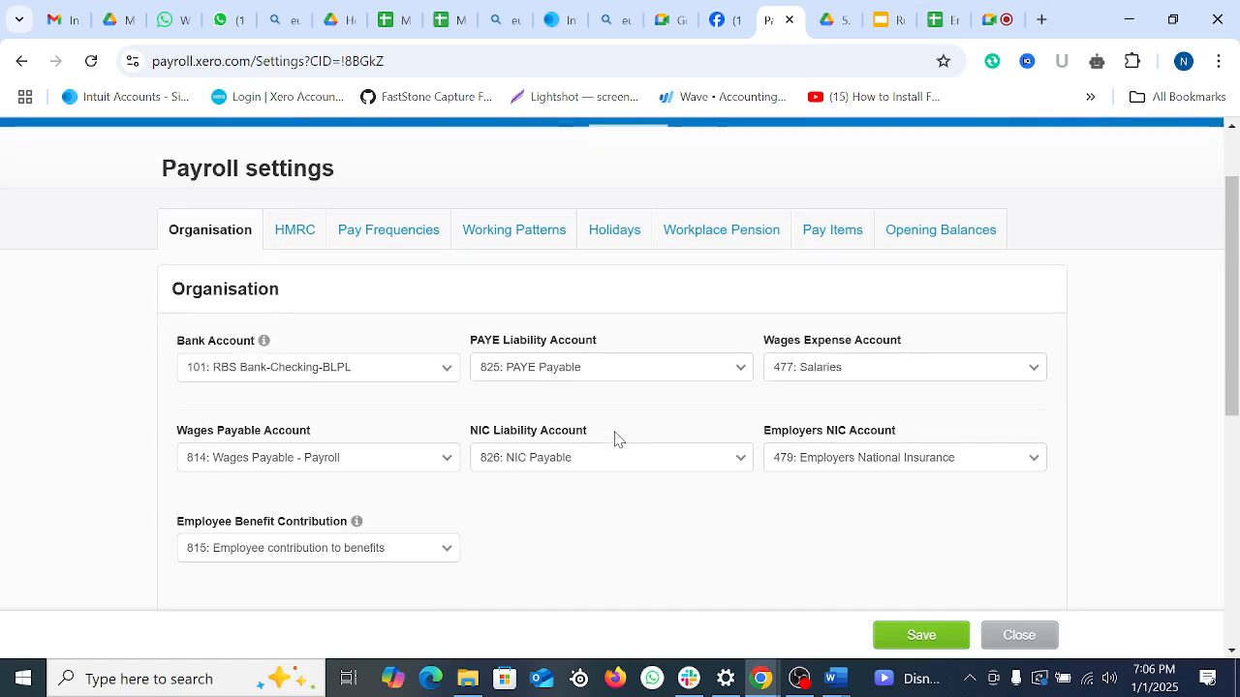
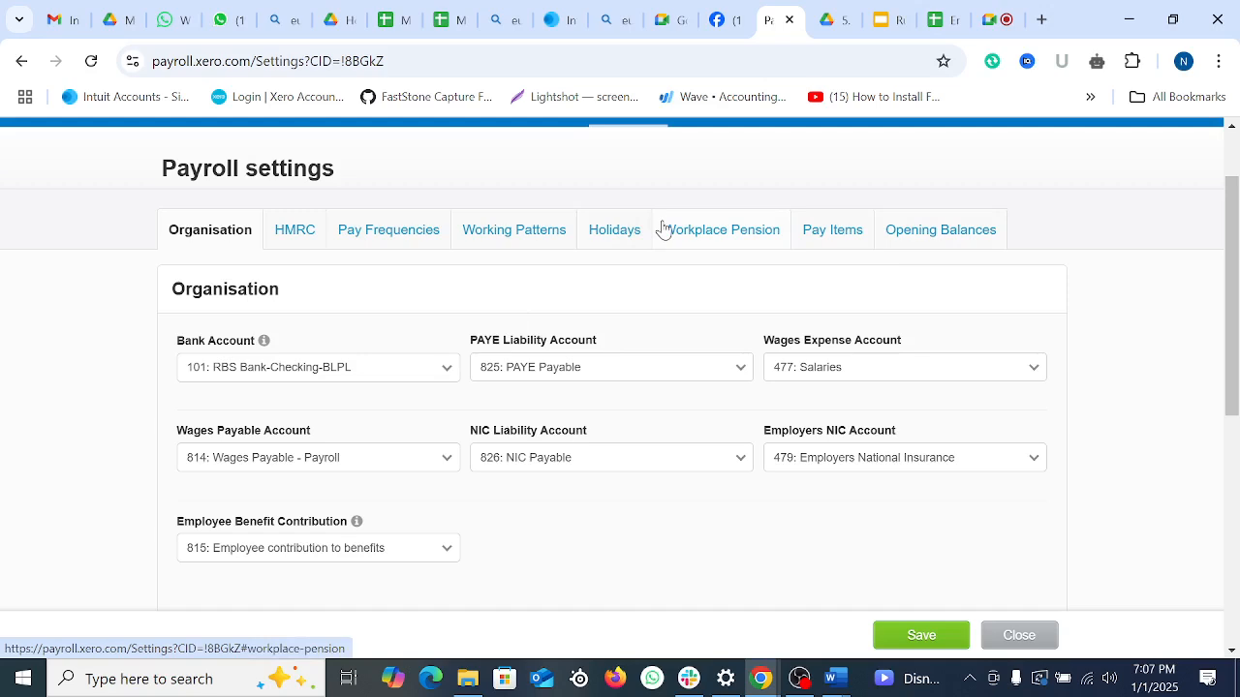
Step: Set the payroll bank account to 102: PayPal-Bluebell PC & Accessories LLC and save the organisation settings
scroll(291, 304, "down", 5)
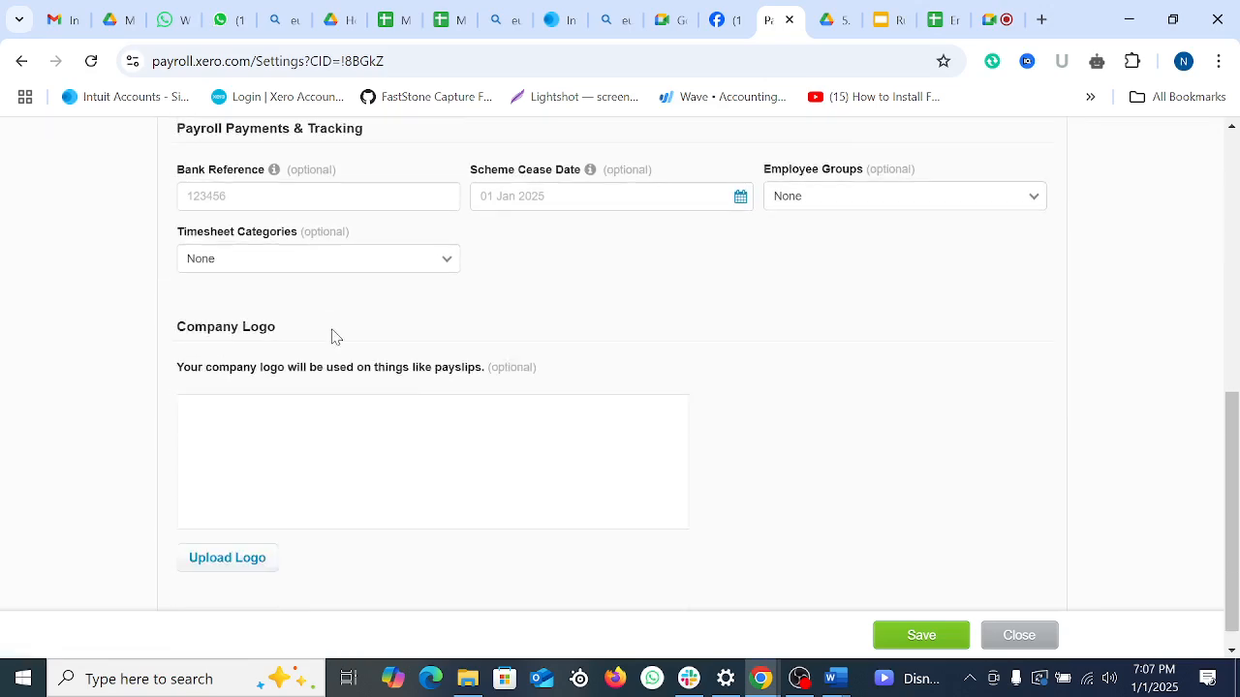
scroll(486, 438, "up", 3)
scroll(486, 438, "up", 2)
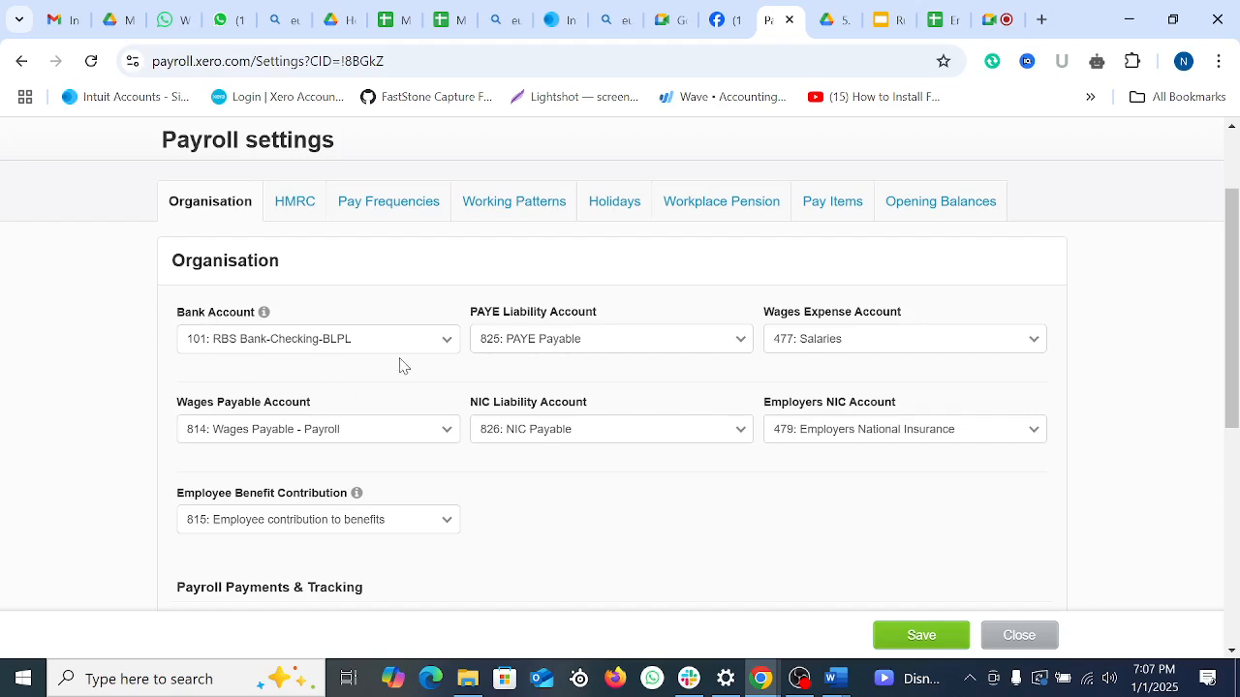
left_click(446, 341)
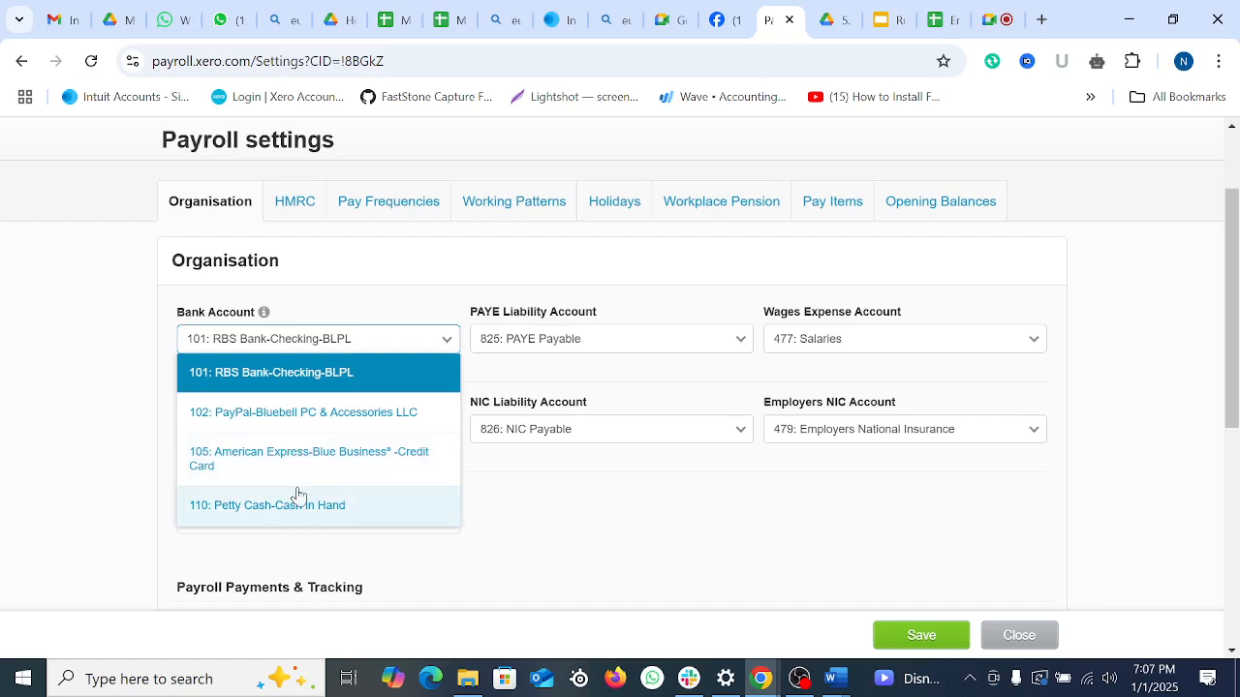
left_click(306, 418)
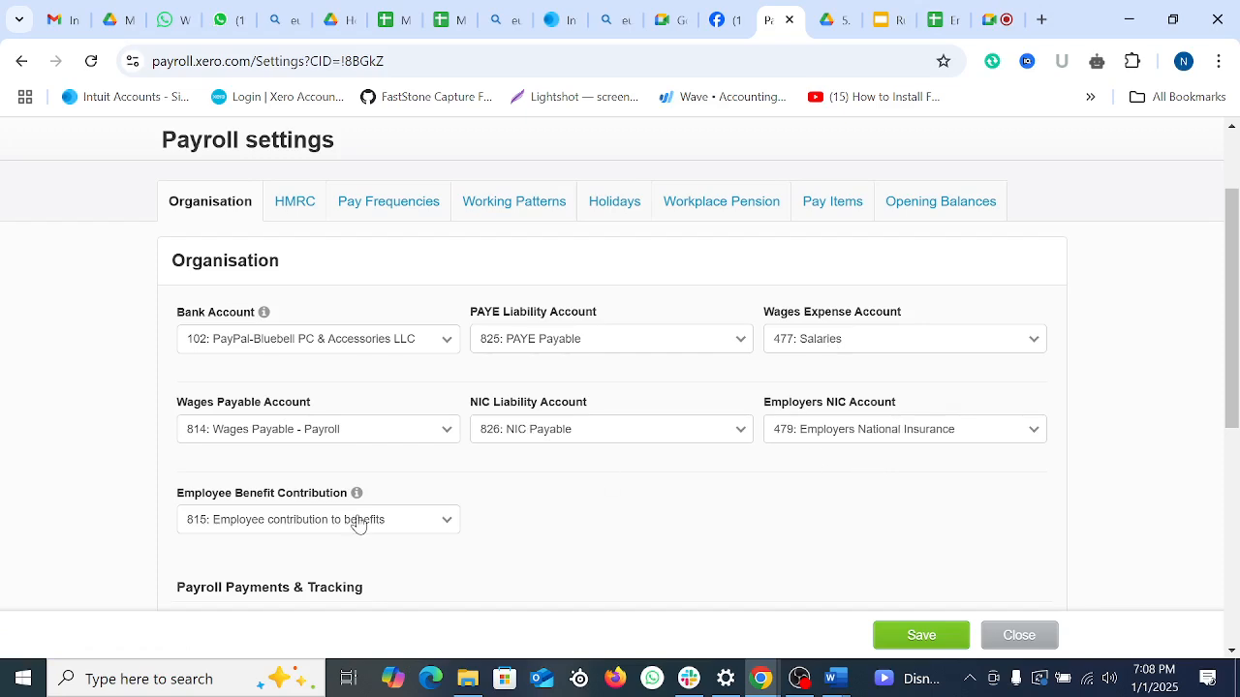
scroll(340, 506, "down", 1)
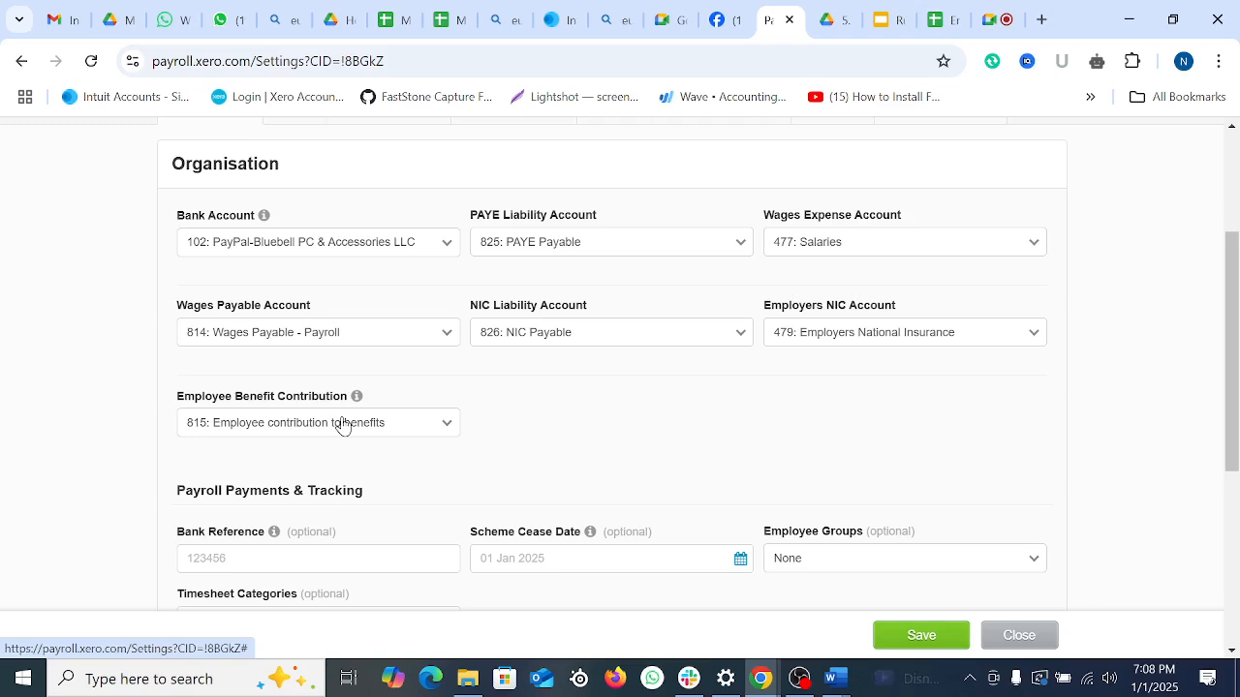
scroll(341, 426, "down", 4)
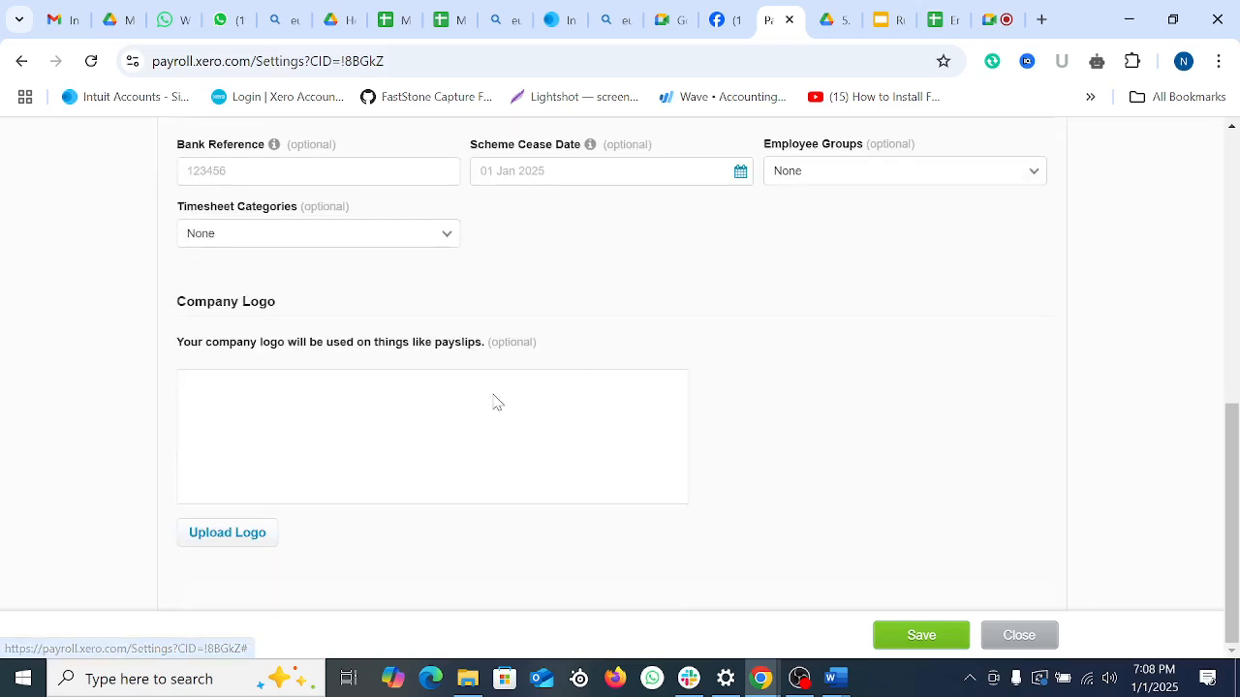
left_click(922, 631)
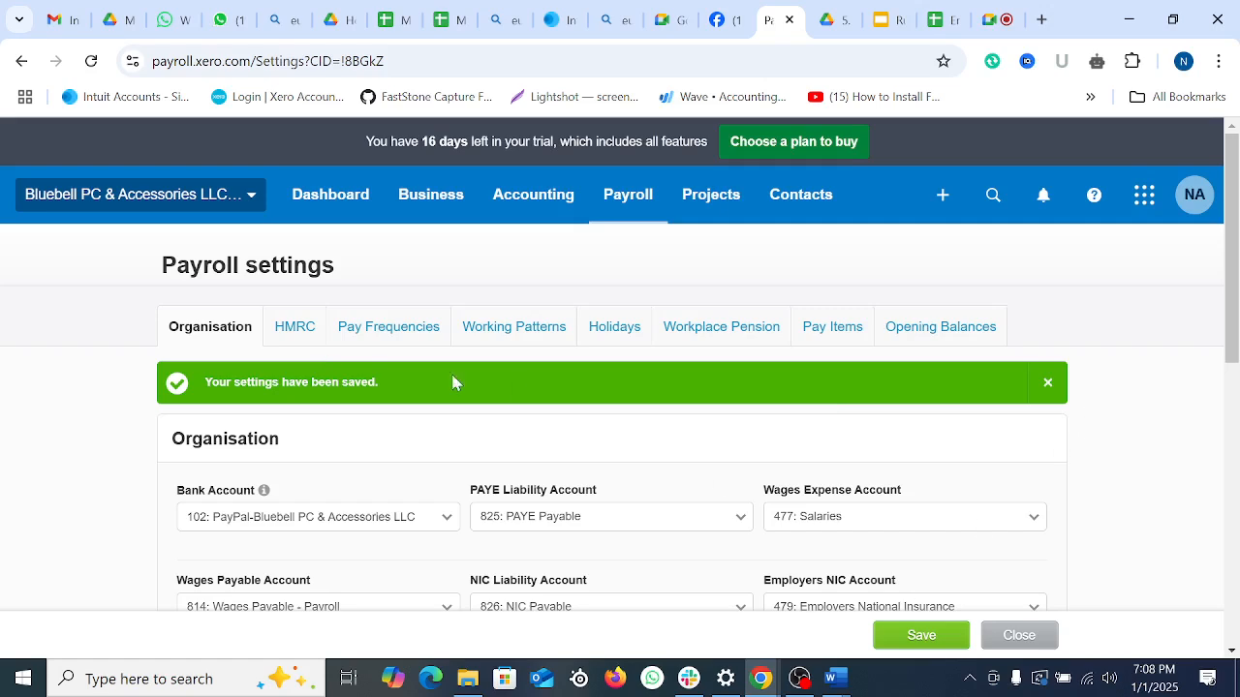
left_click(299, 341)
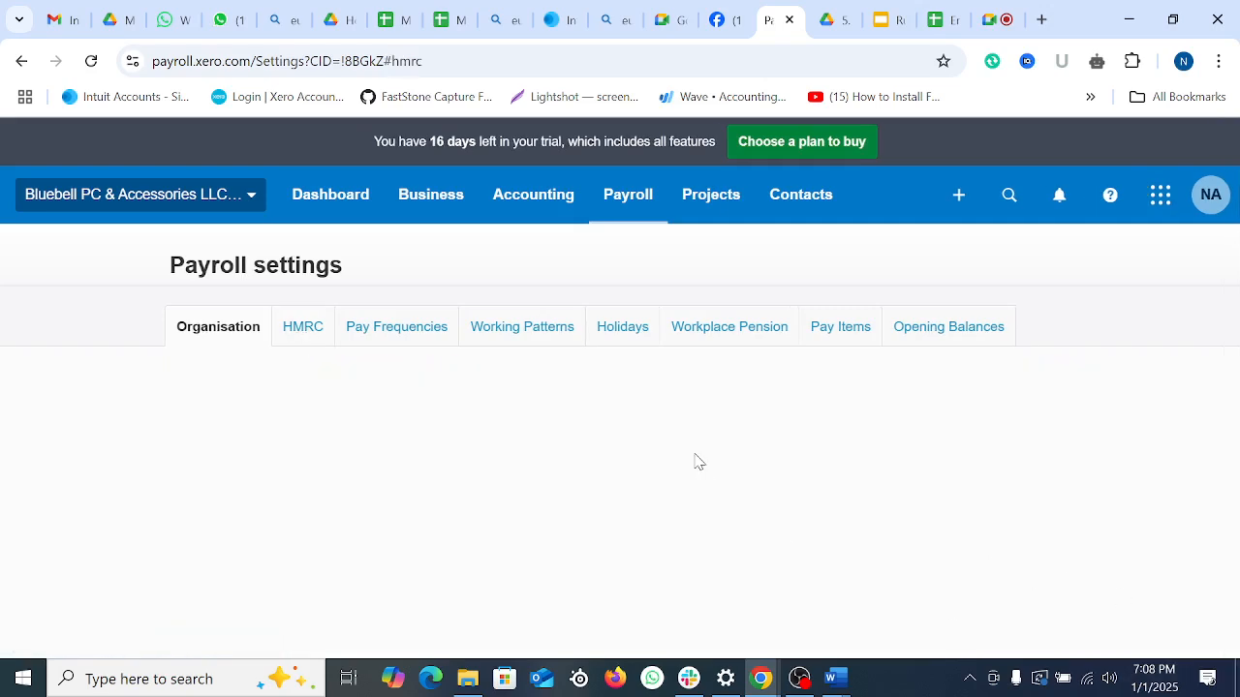
Step: Enter employer PAYE office number 321 and reference number A762 in HMRC settings
scroll(537, 479, "down", 1)
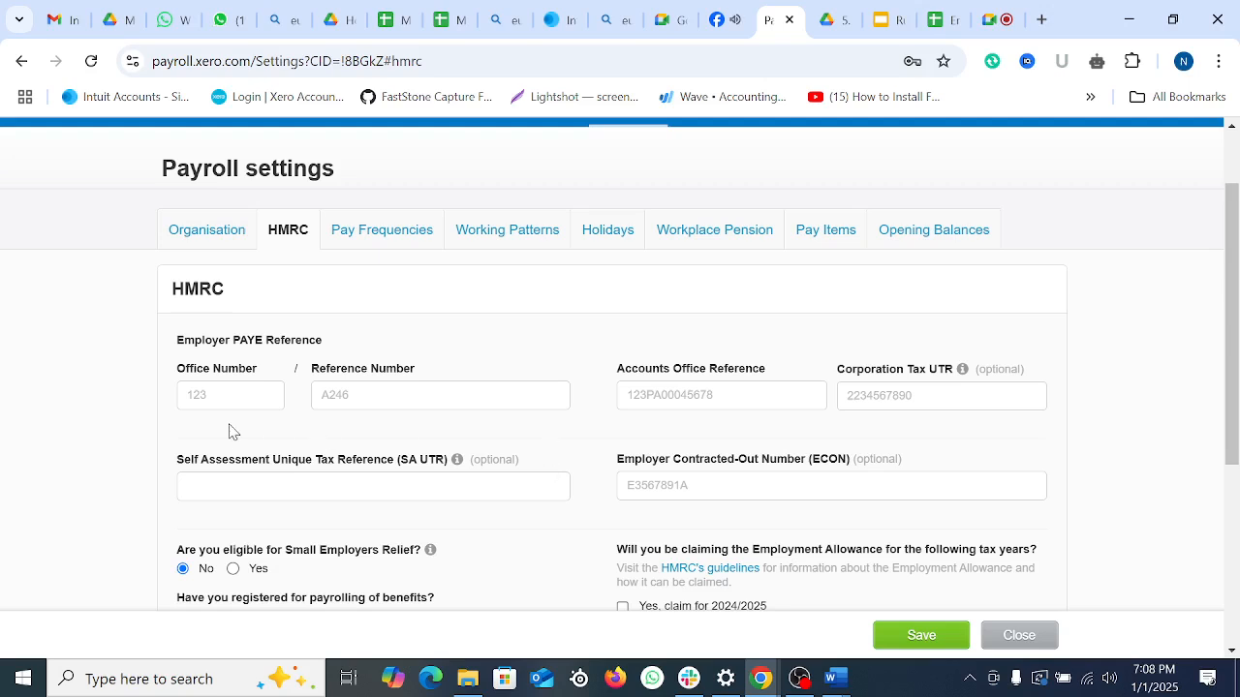
left_click(222, 397)
type("321")
left_click(362, 395)
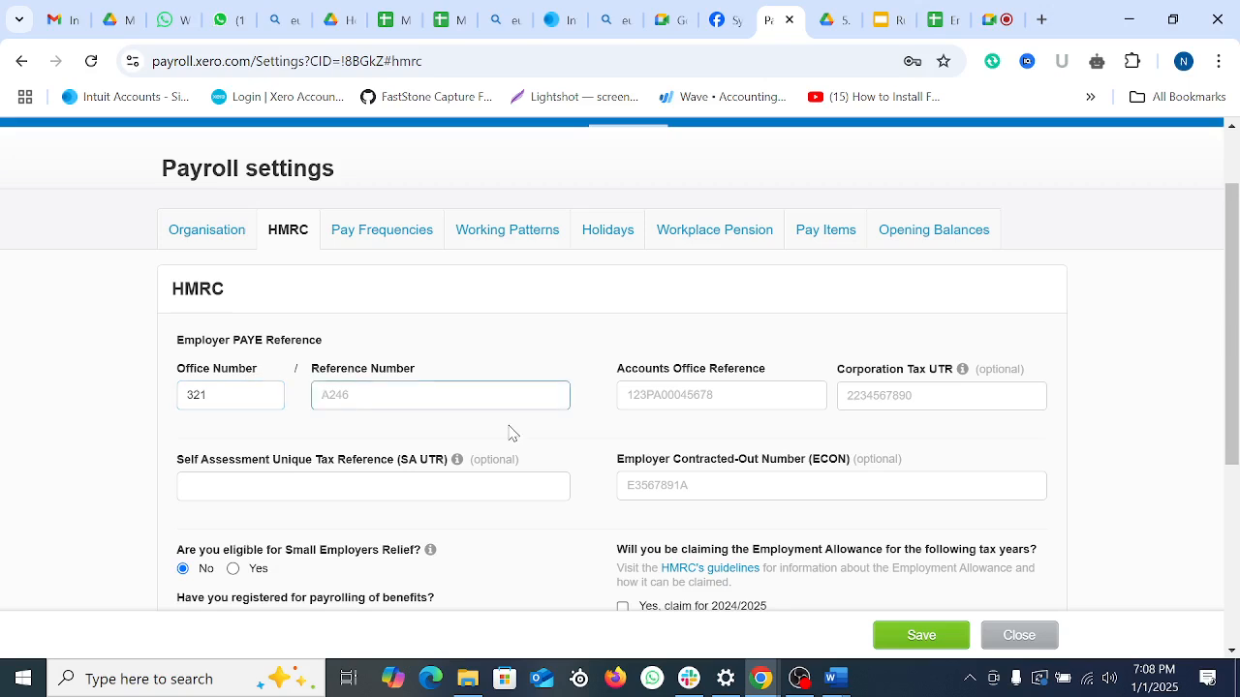
type("A762")
scroll(807, 410, "down", 2)
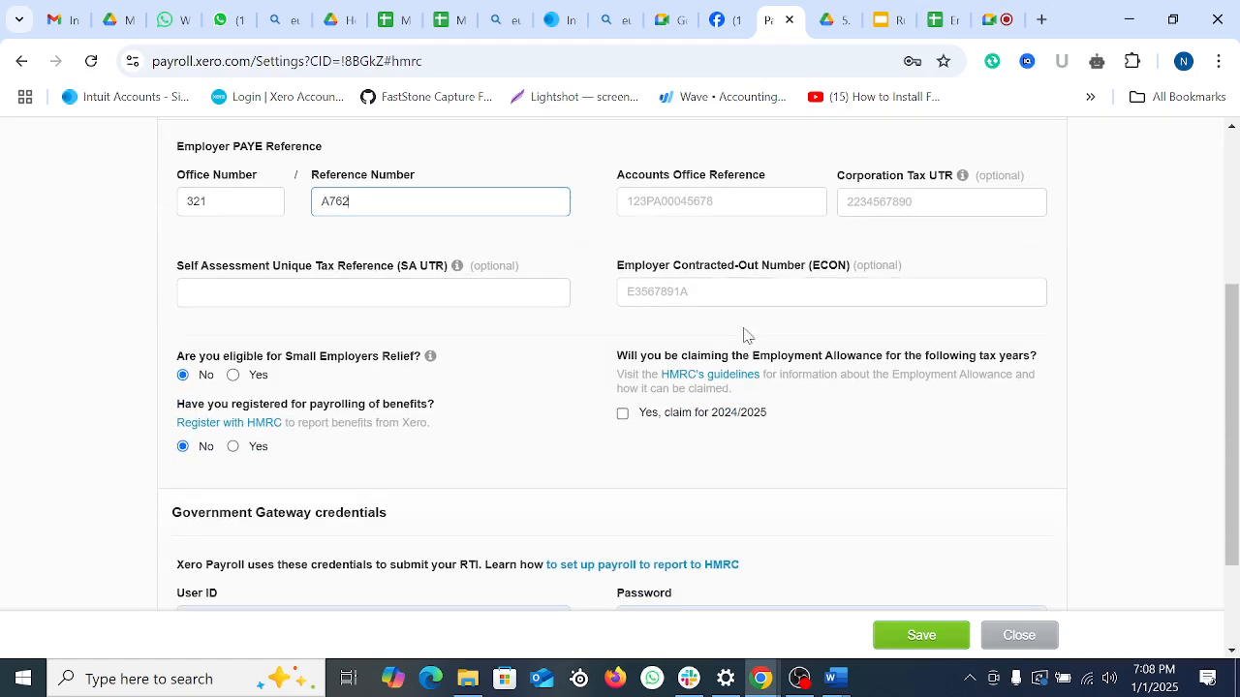
left_click(717, 206)
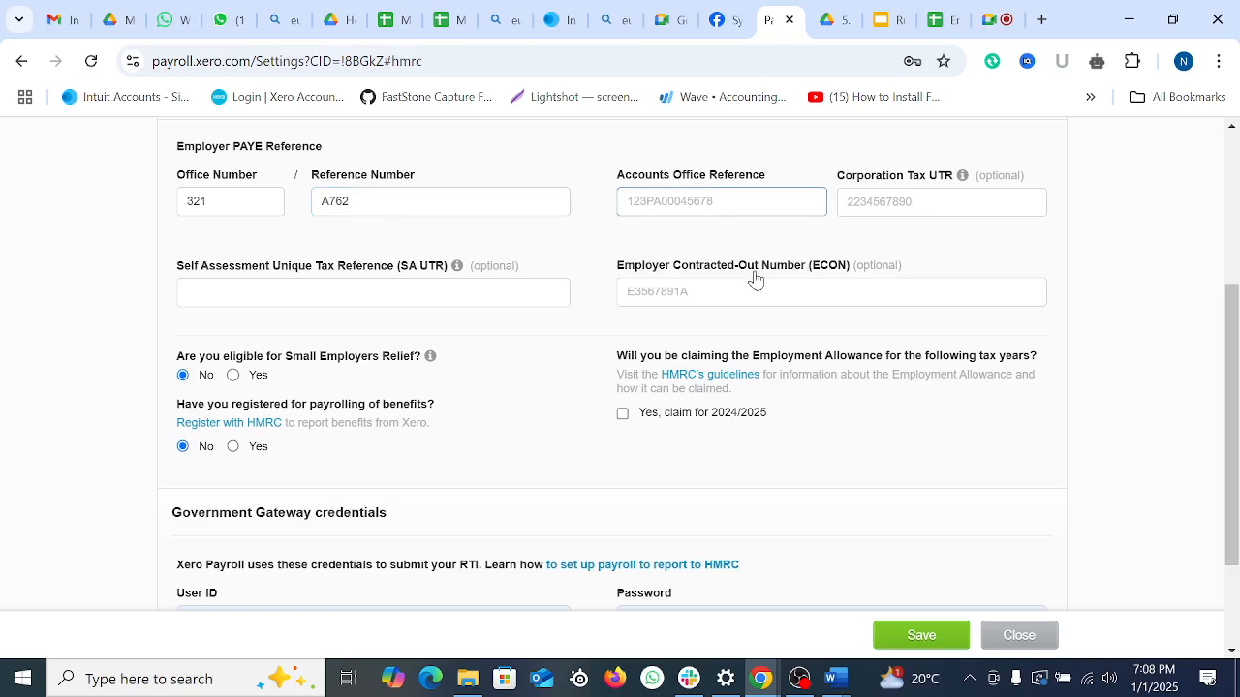
scroll(756, 279, "up", 1)
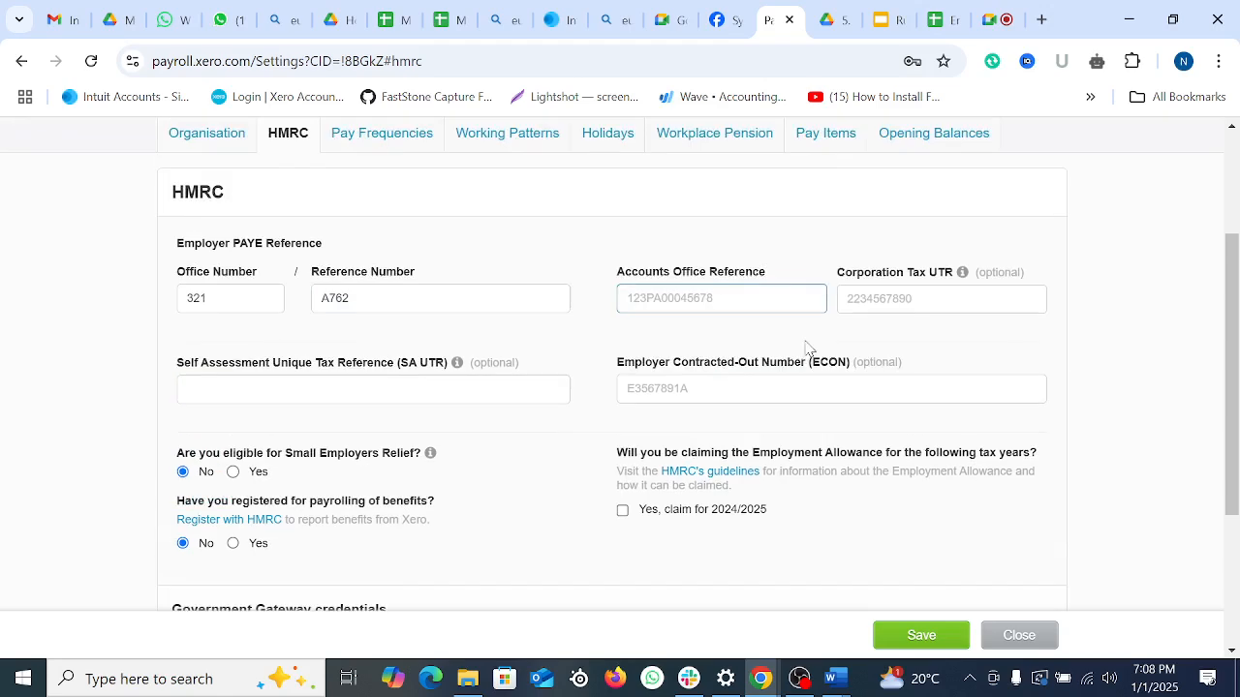
Step: Copy the first employee's AC Office Reference from cell H3 of the employee list sheet
left_click(957, 15)
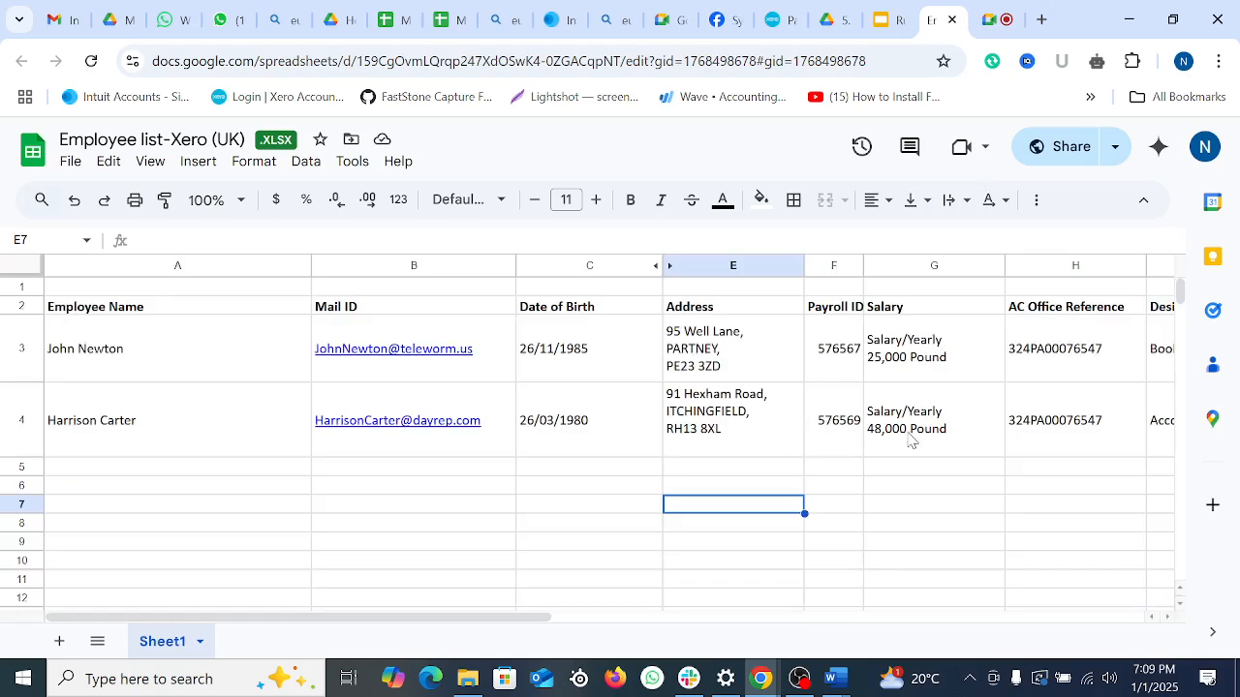
left_click(731, 311)
left_click(833, 307)
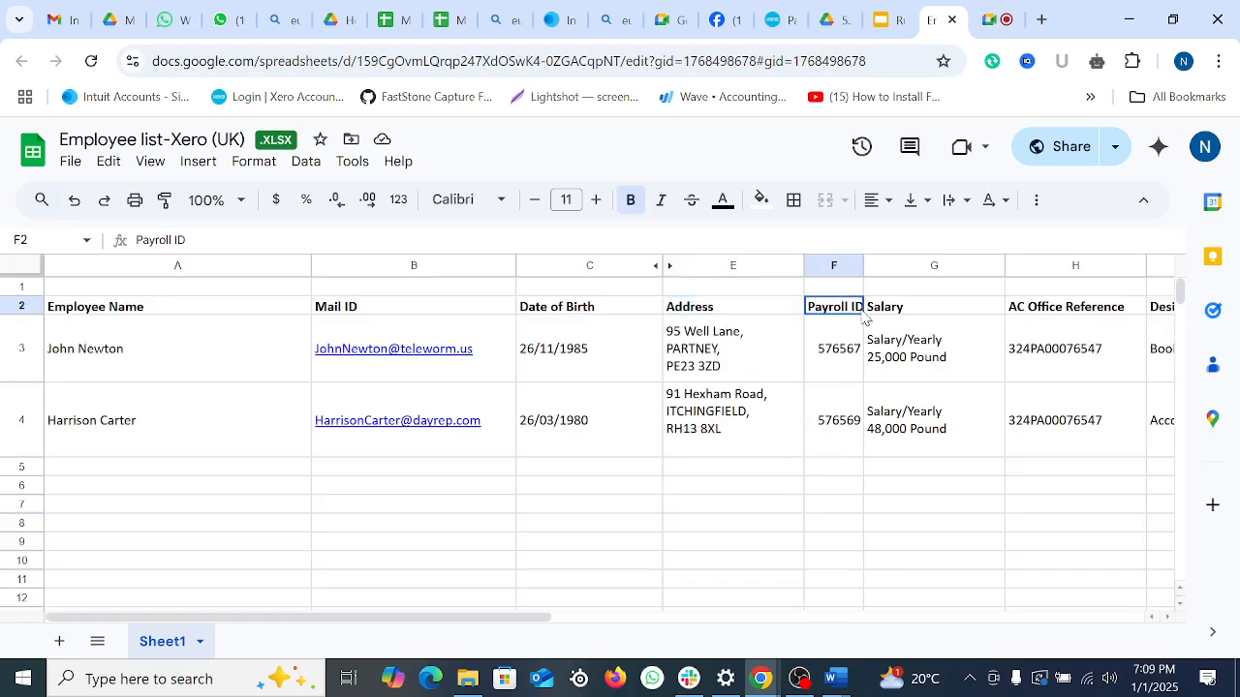
left_click(1044, 312)
left_click(1091, 358)
double_click(276, 245)
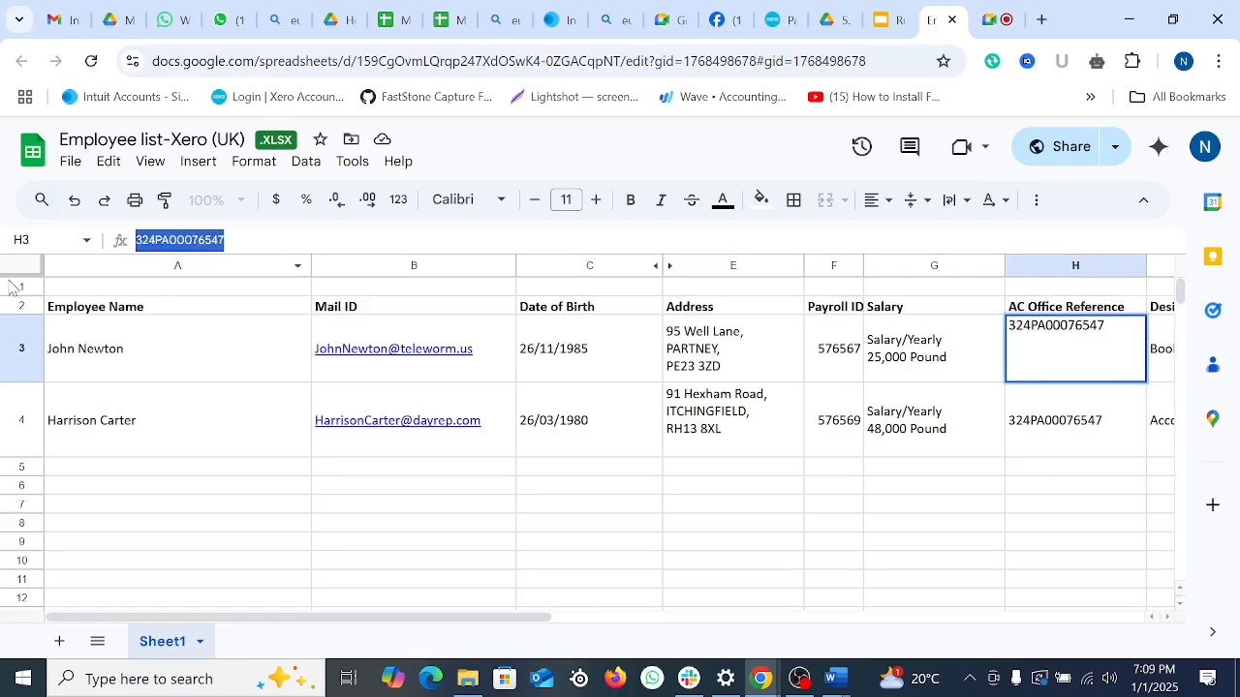
right_click(189, 242)
left_click(297, 371)
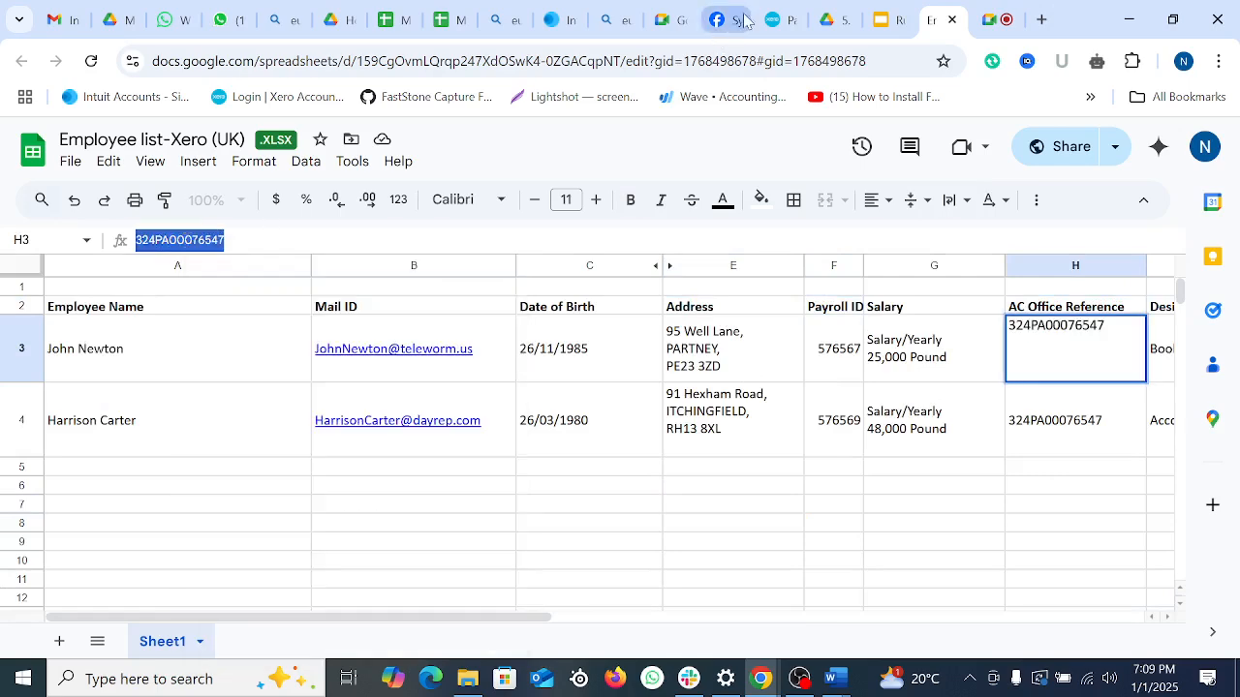
left_click(780, 20)
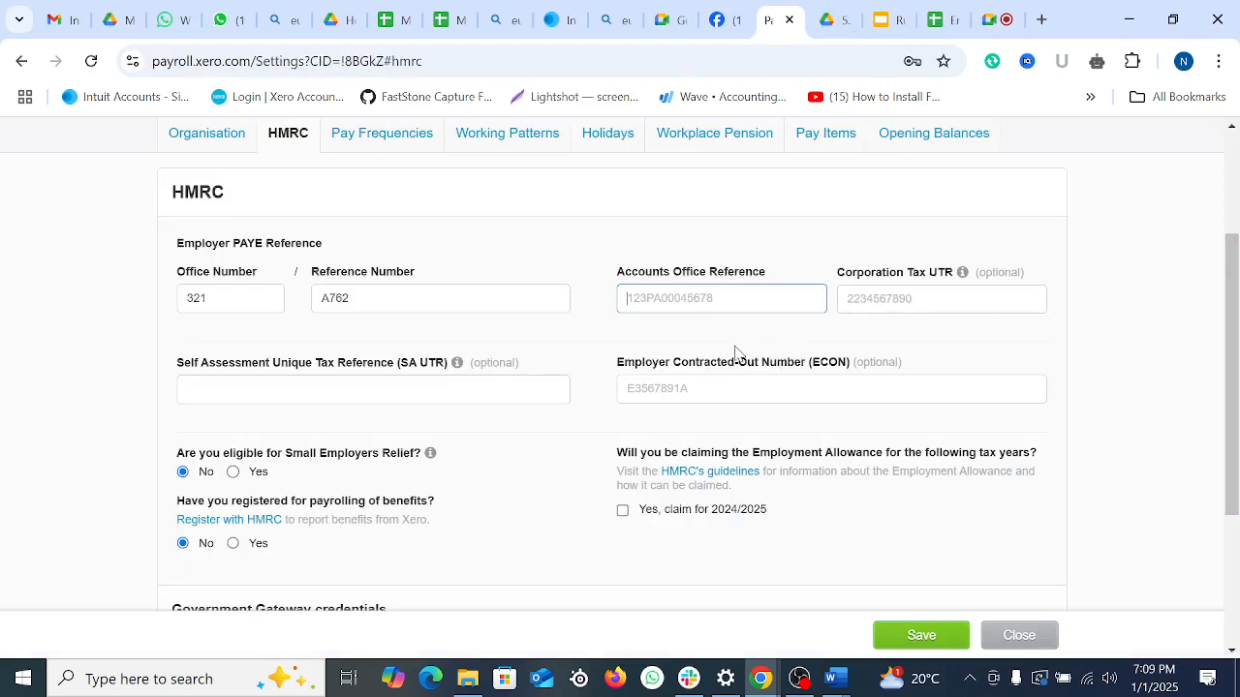
Step: Paste the copied value into Accounts Office Reference and save the HMRC settings
key("ctrl+v")
scroll(849, 368, "down", 2)
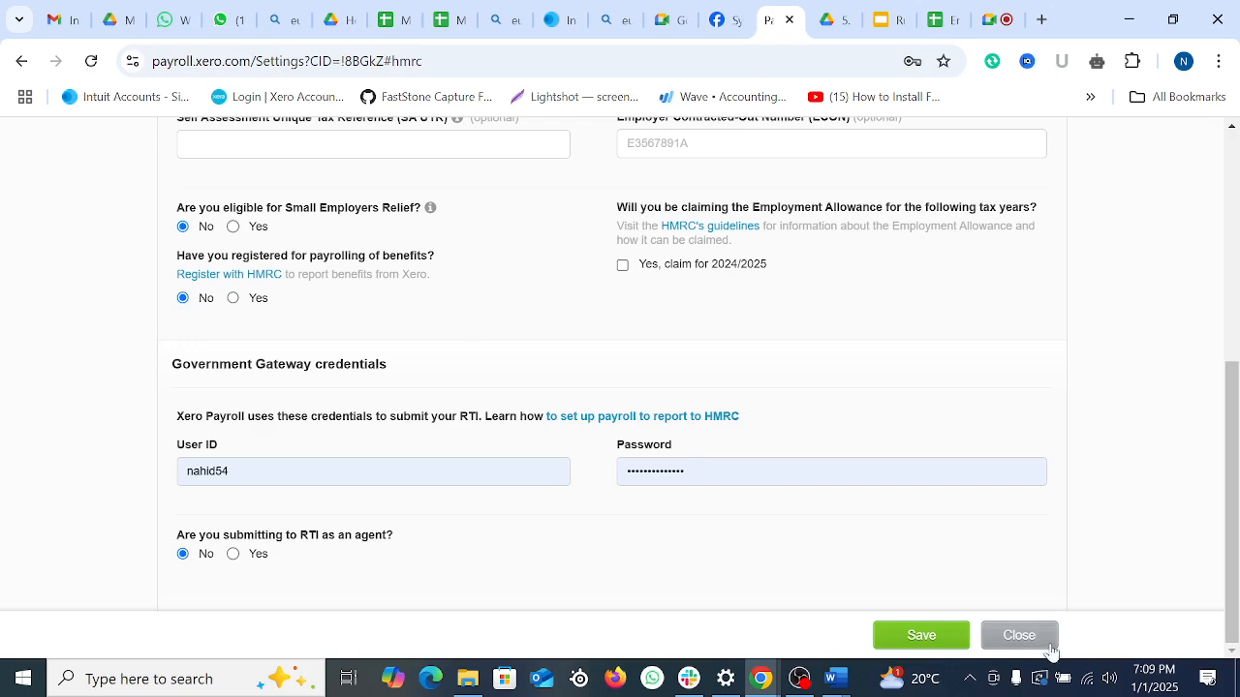
left_click(939, 637)
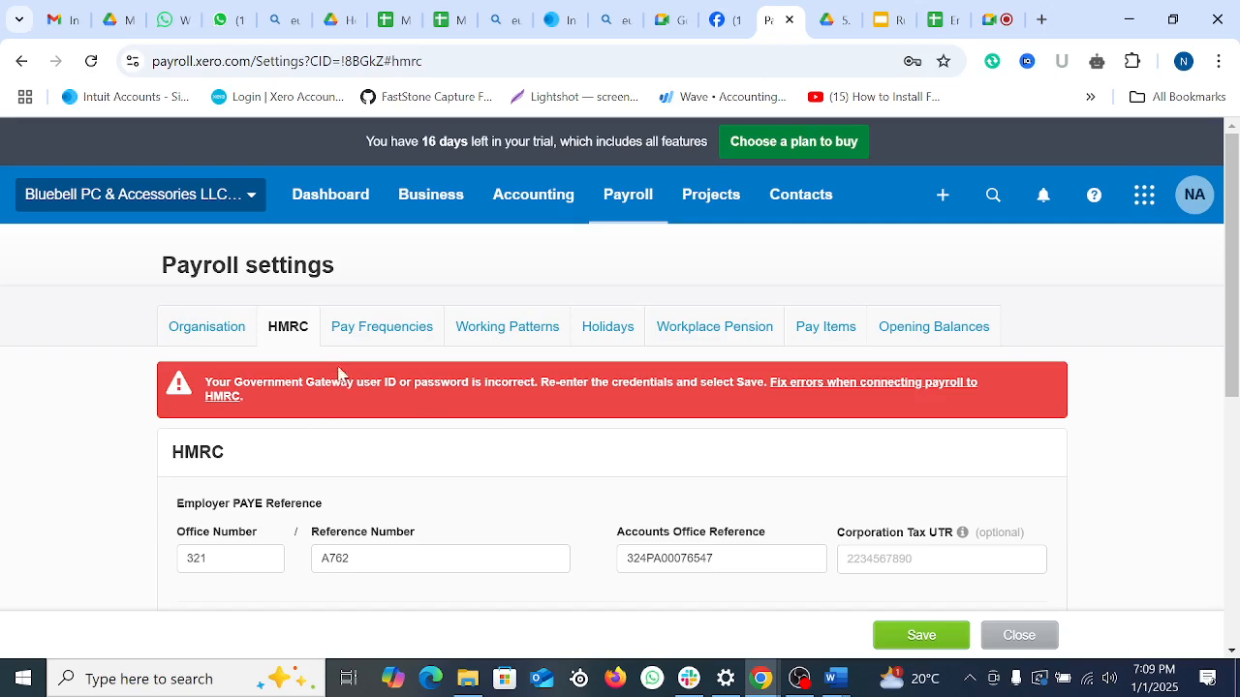
left_click(376, 327)
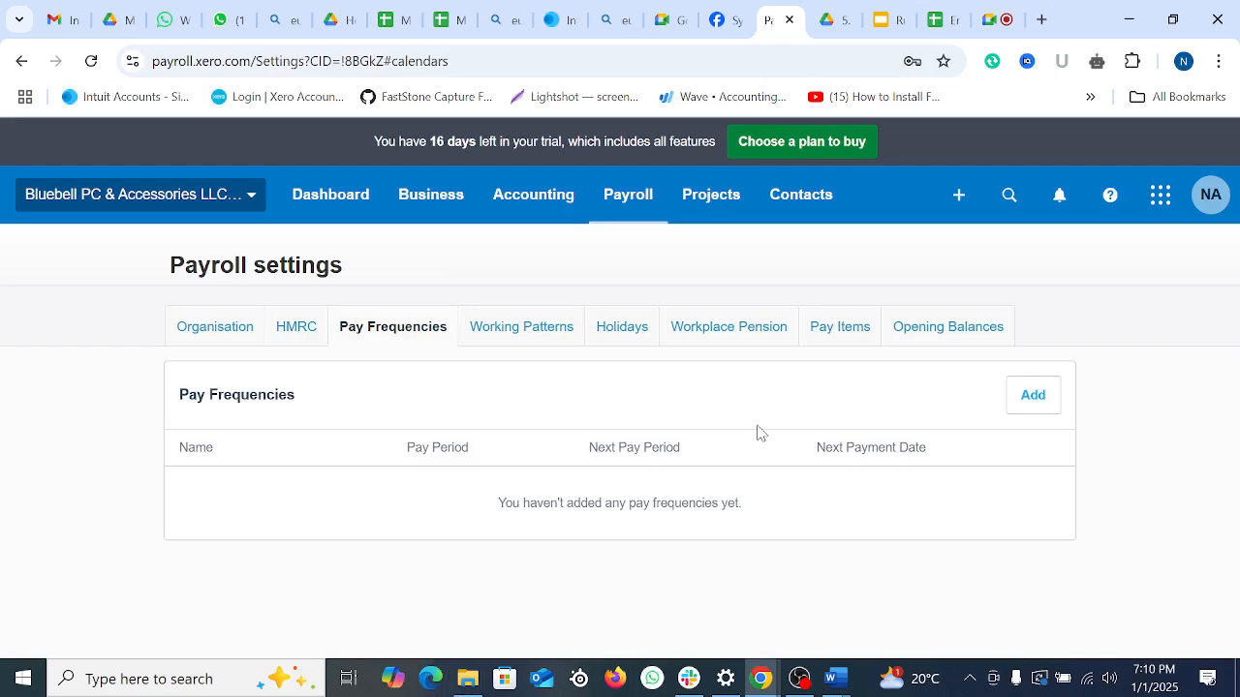
Step: Add a Monthly pay frequency starting 01 Dec 2024 with first payment on 01 Jan 2025
left_click(1028, 398)
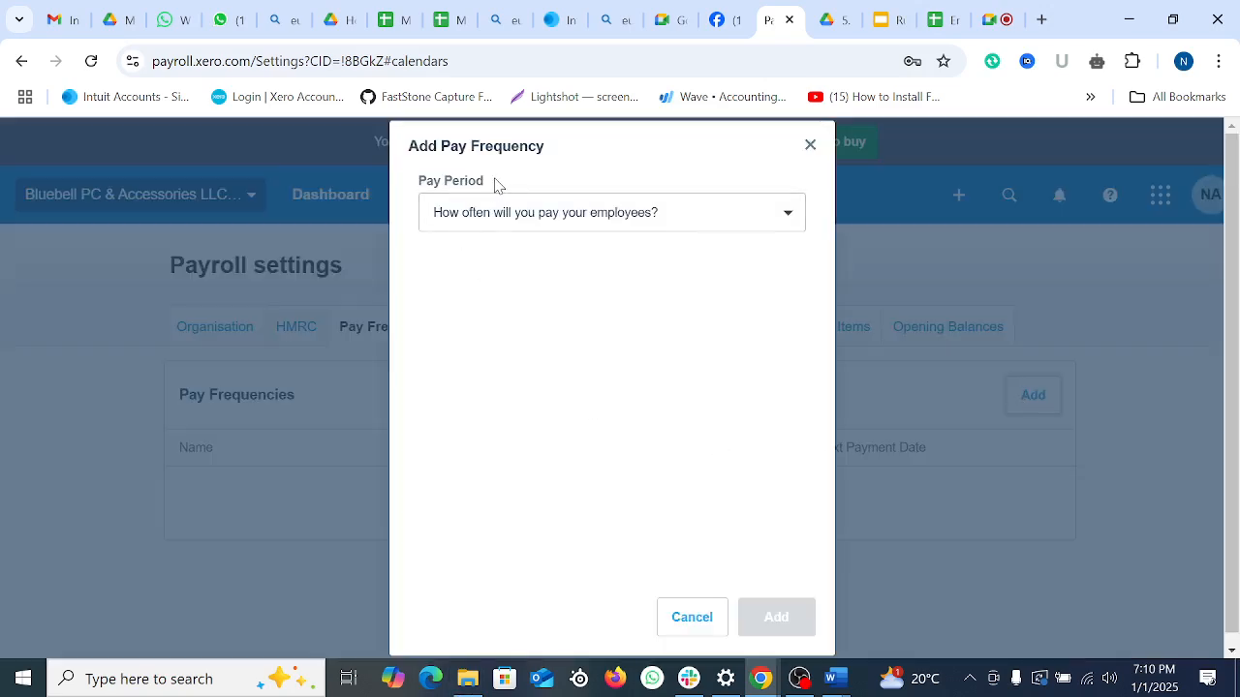
left_click(513, 213)
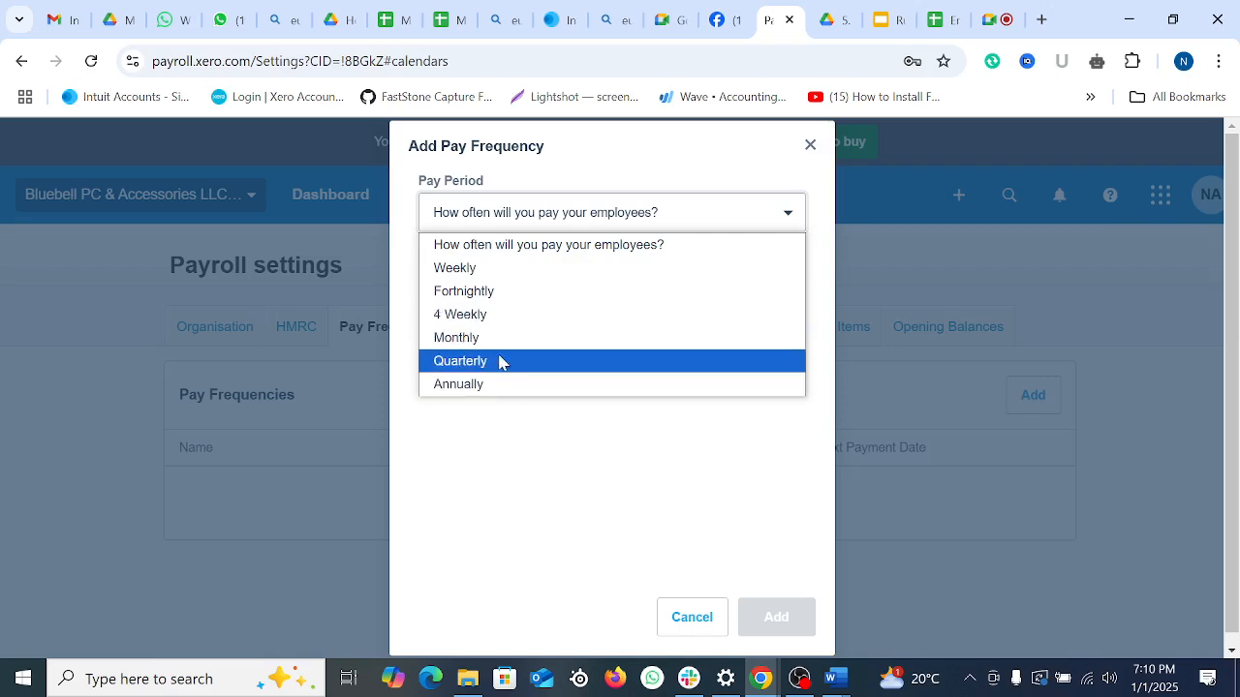
left_click(498, 338)
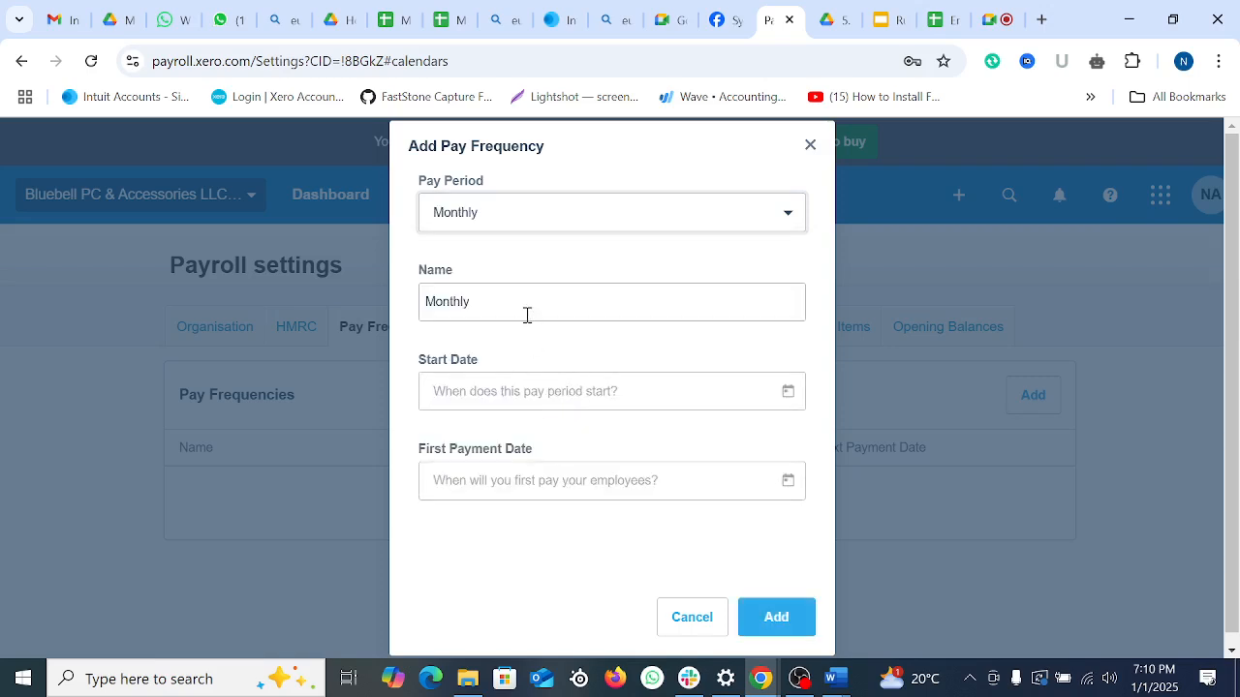
left_click(549, 394)
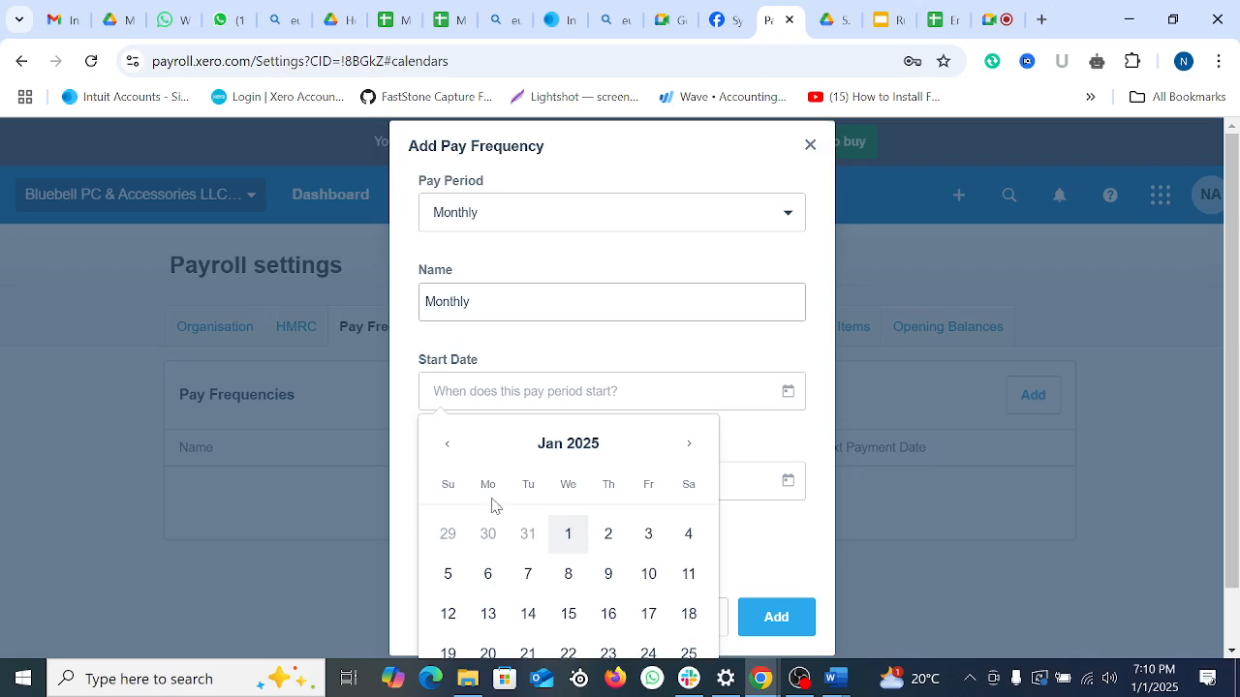
left_click(448, 445)
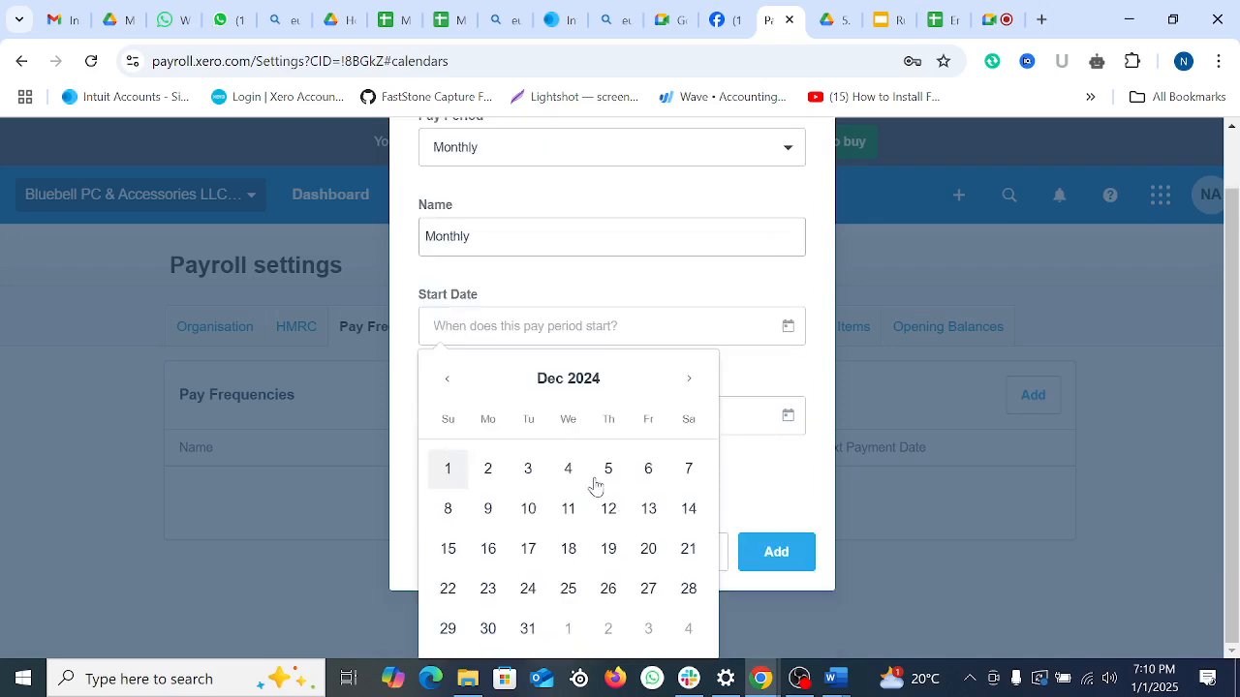
left_click(457, 473)
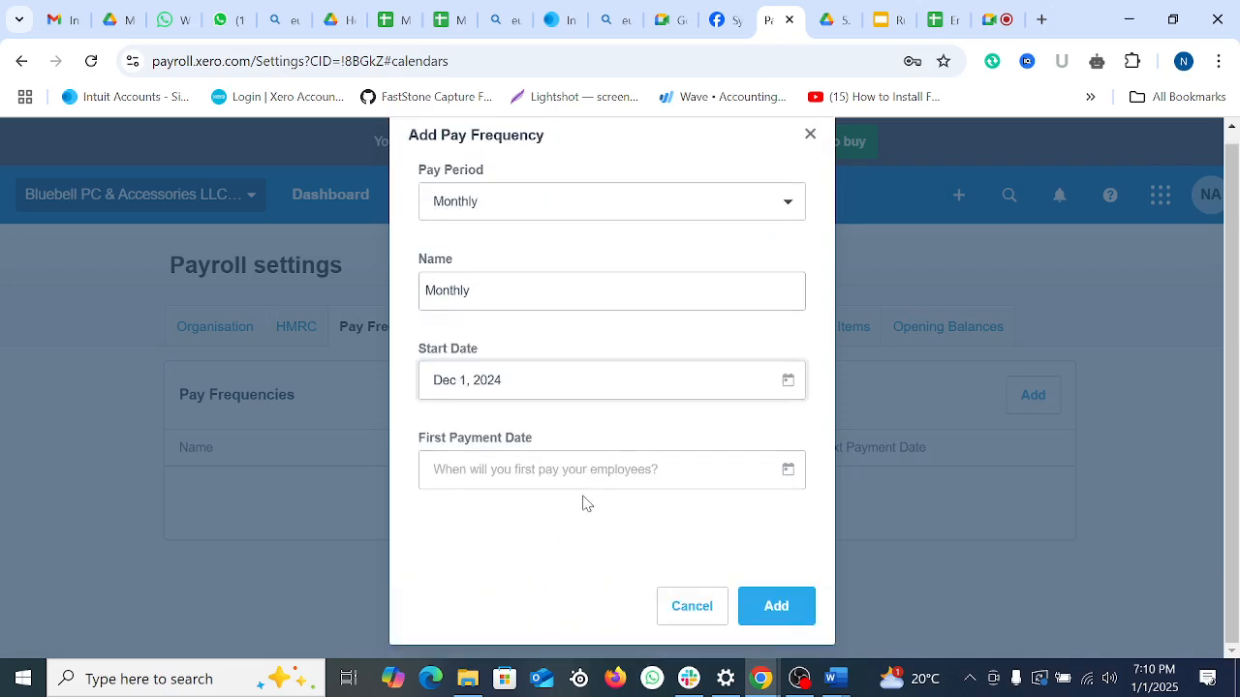
left_click(788, 470)
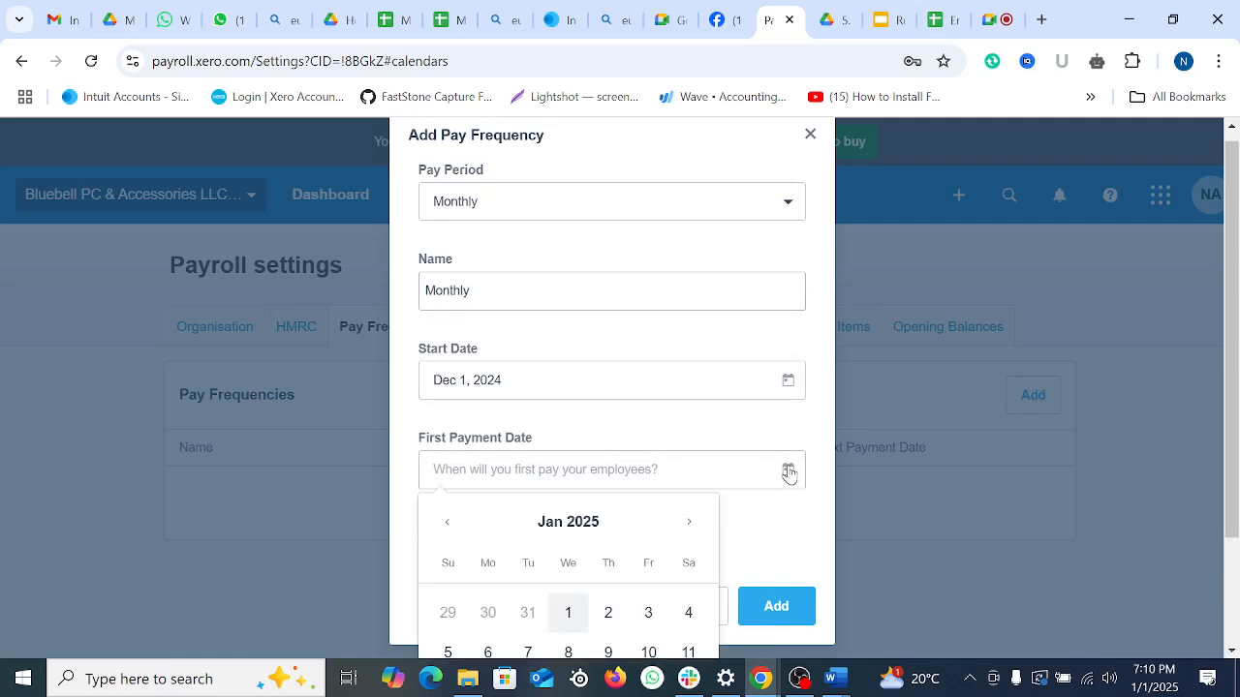
left_click(569, 620)
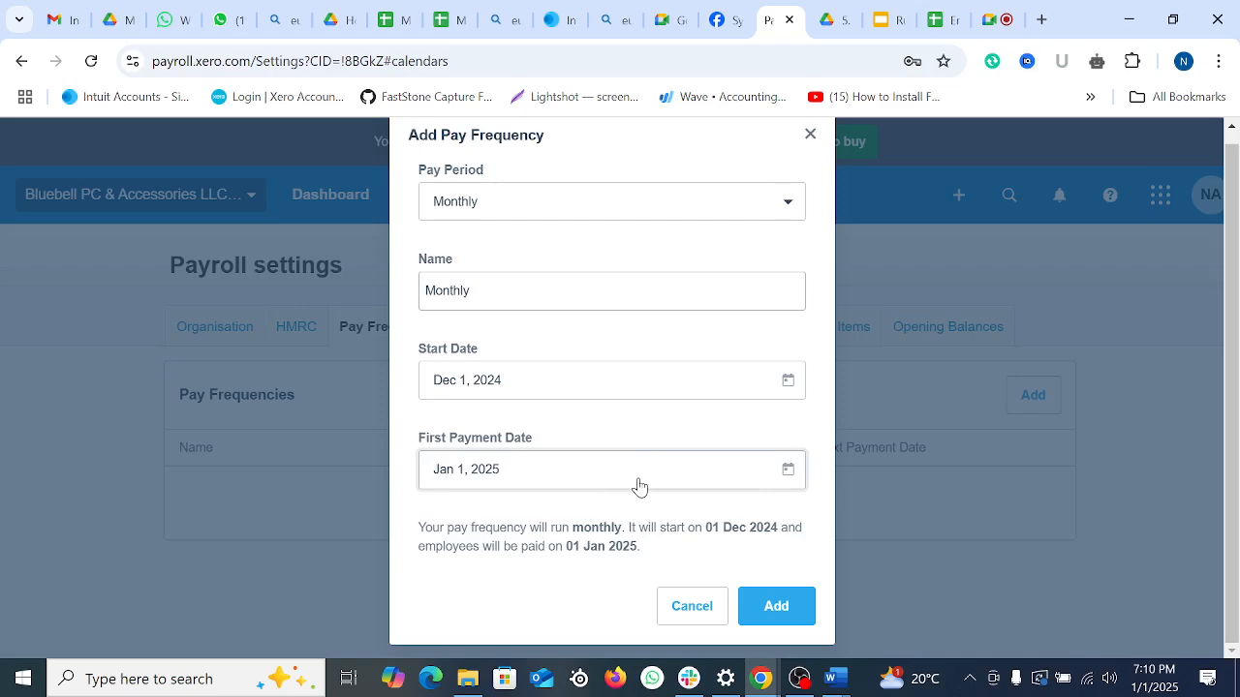
left_click(785, 620)
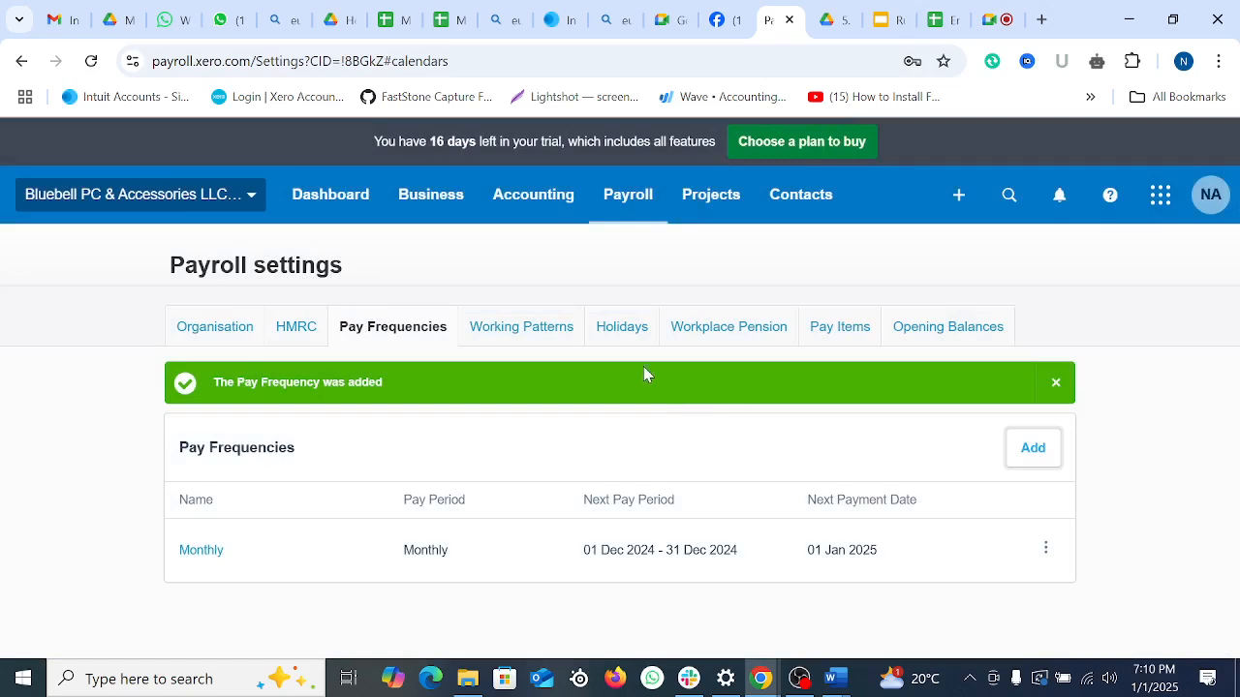
left_click(514, 339)
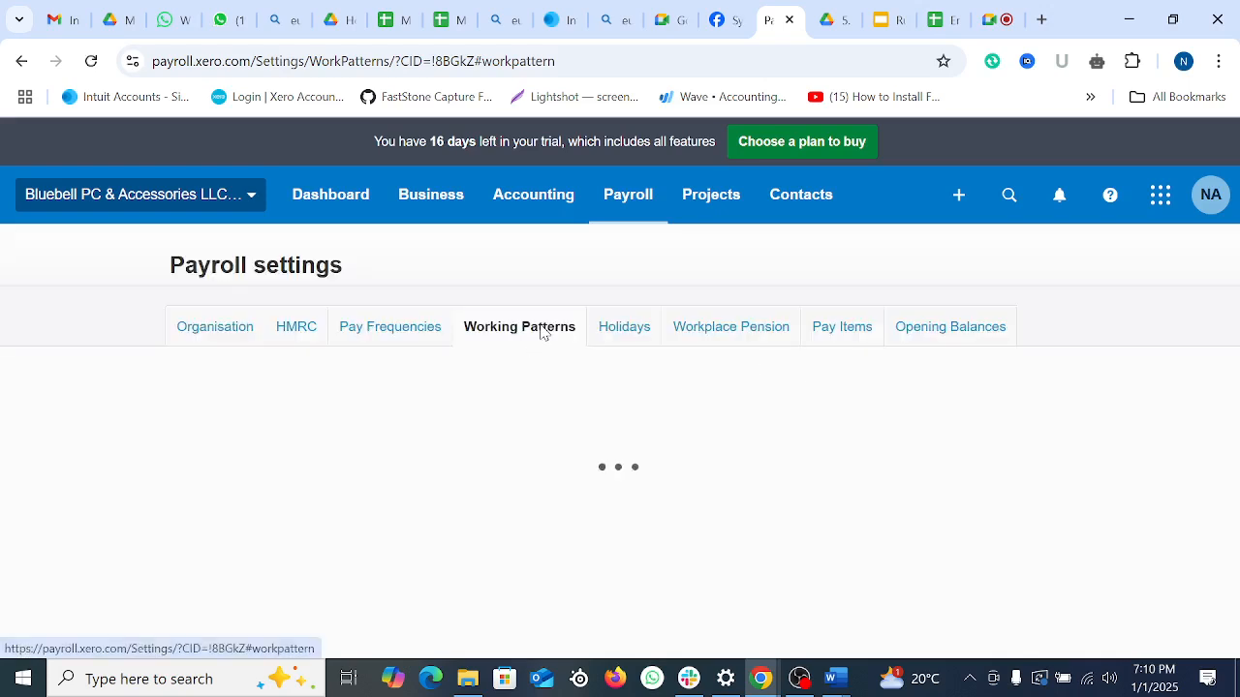
Step: Review the payroll holiday list filtered to England & Wales
left_click(618, 338)
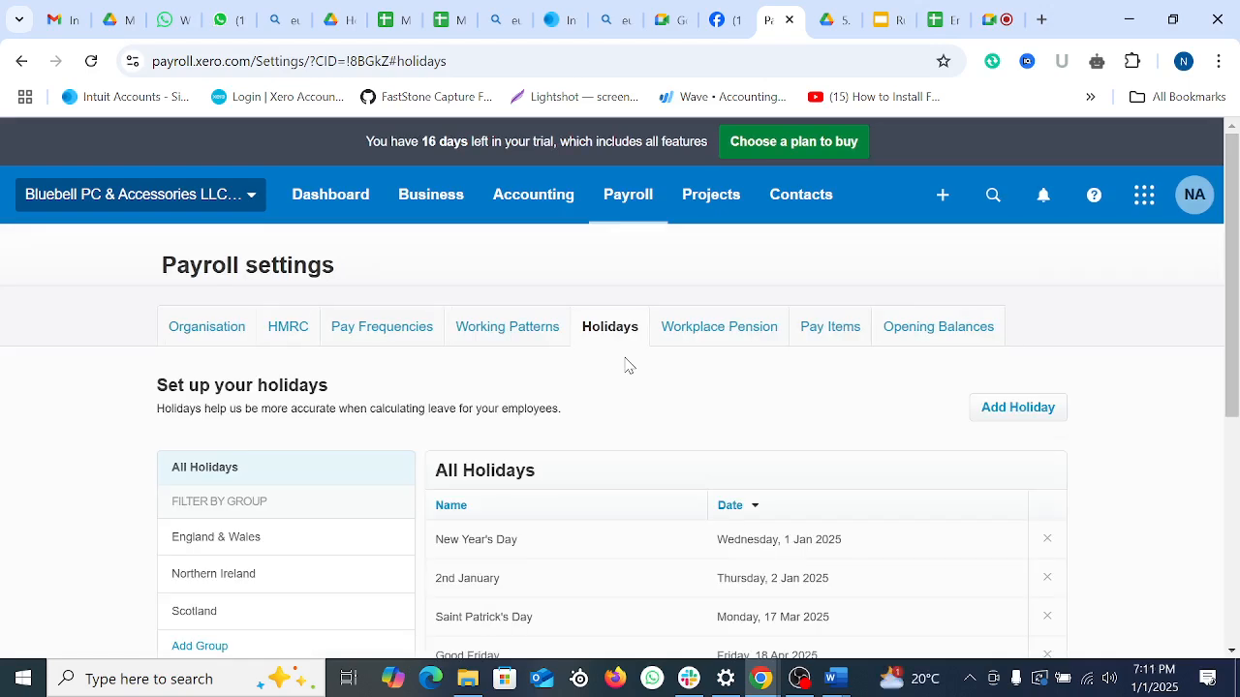
scroll(590, 402, "down", 3)
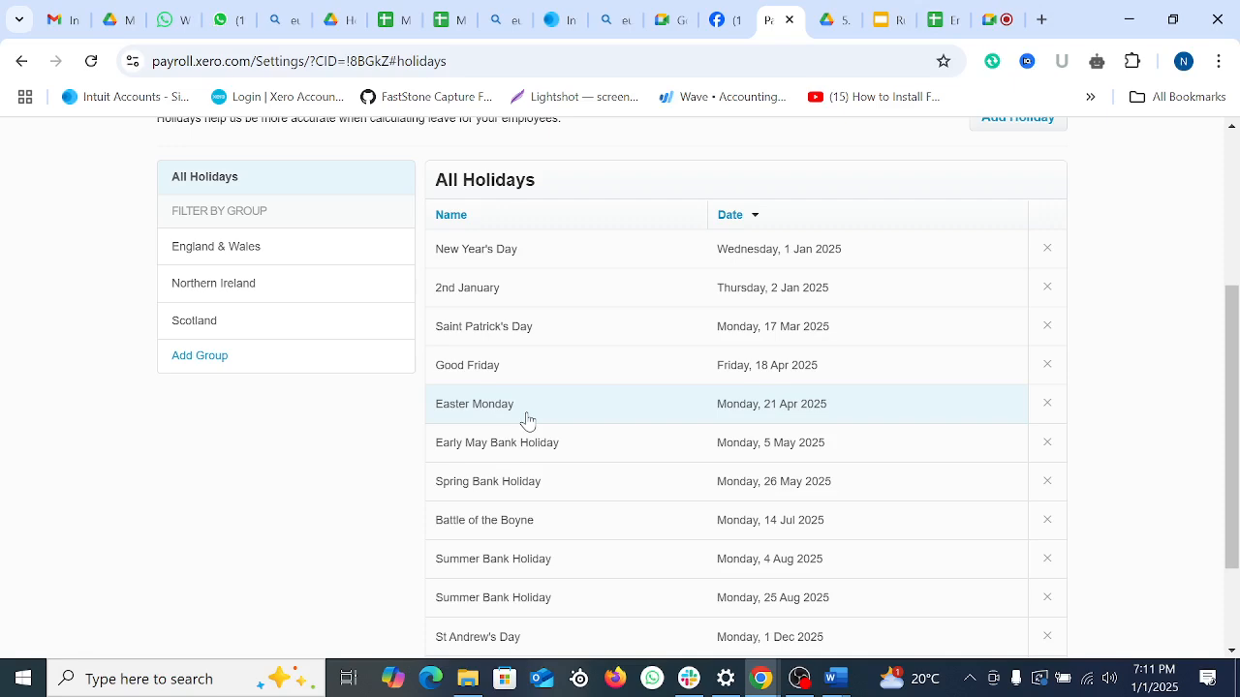
scroll(537, 429, "down", 2)
scroll(536, 429, "up", 2)
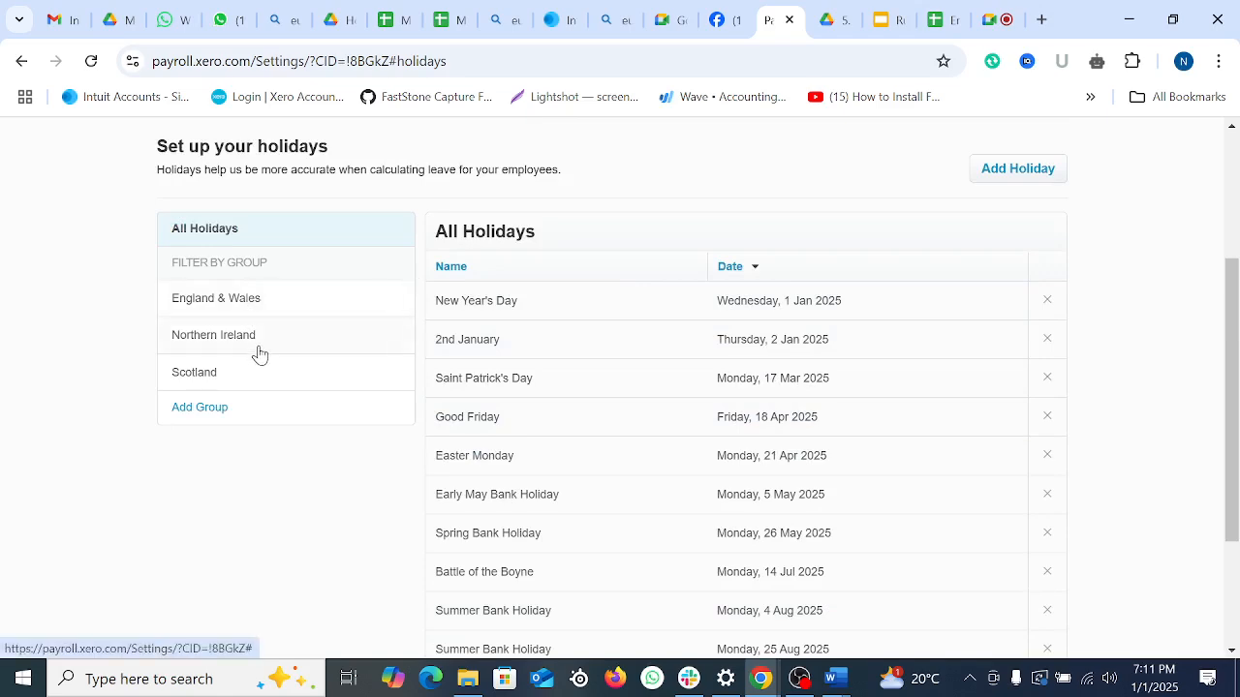
left_click(237, 299)
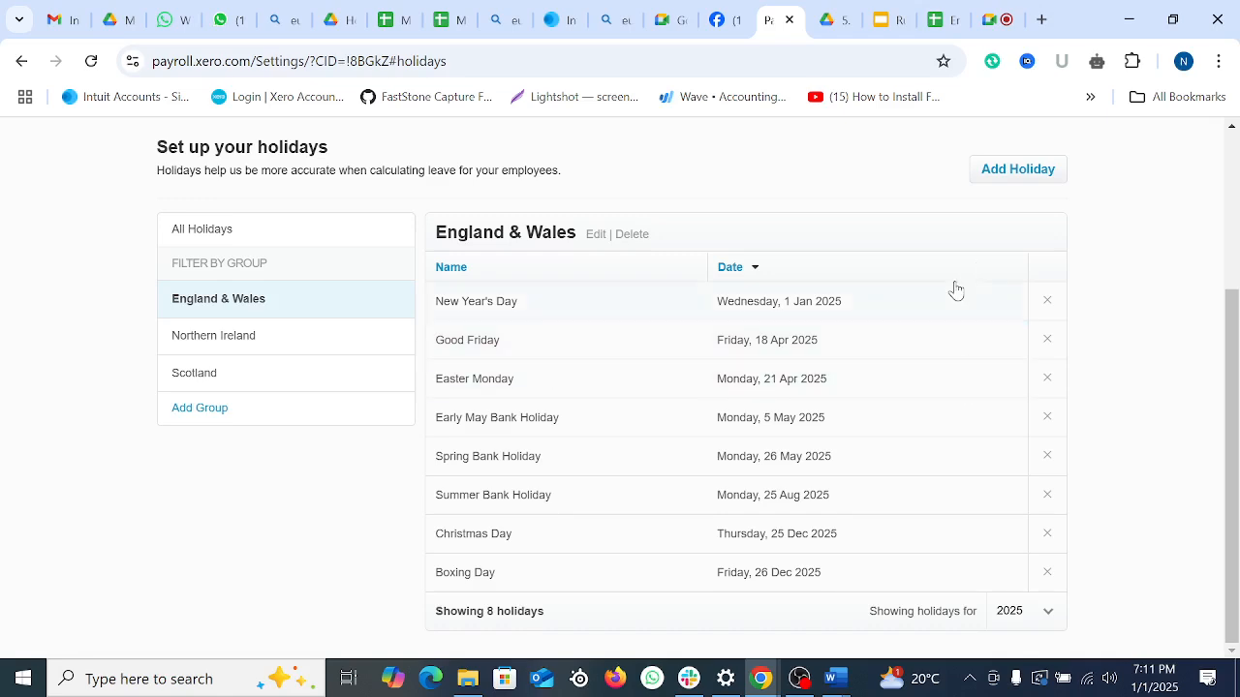
scroll(545, 397, "up", 2)
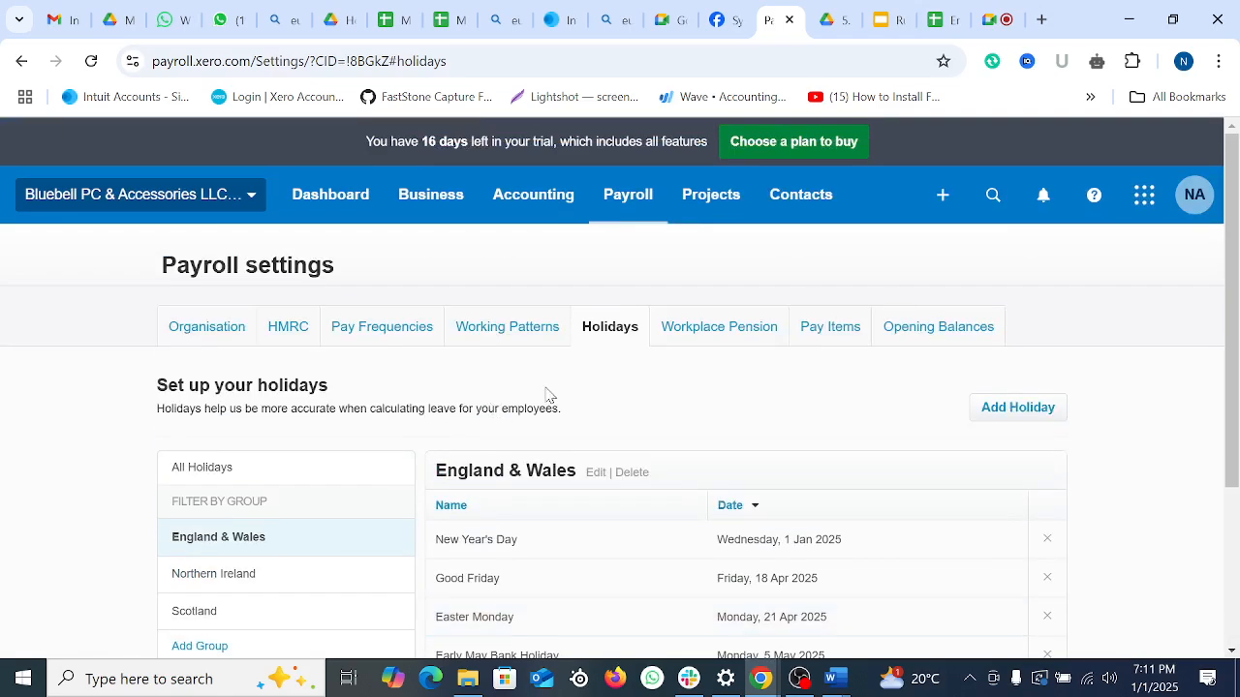
scroll(581, 407, "down", 2)
scroll(726, 437, "up", 3)
left_click(703, 329)
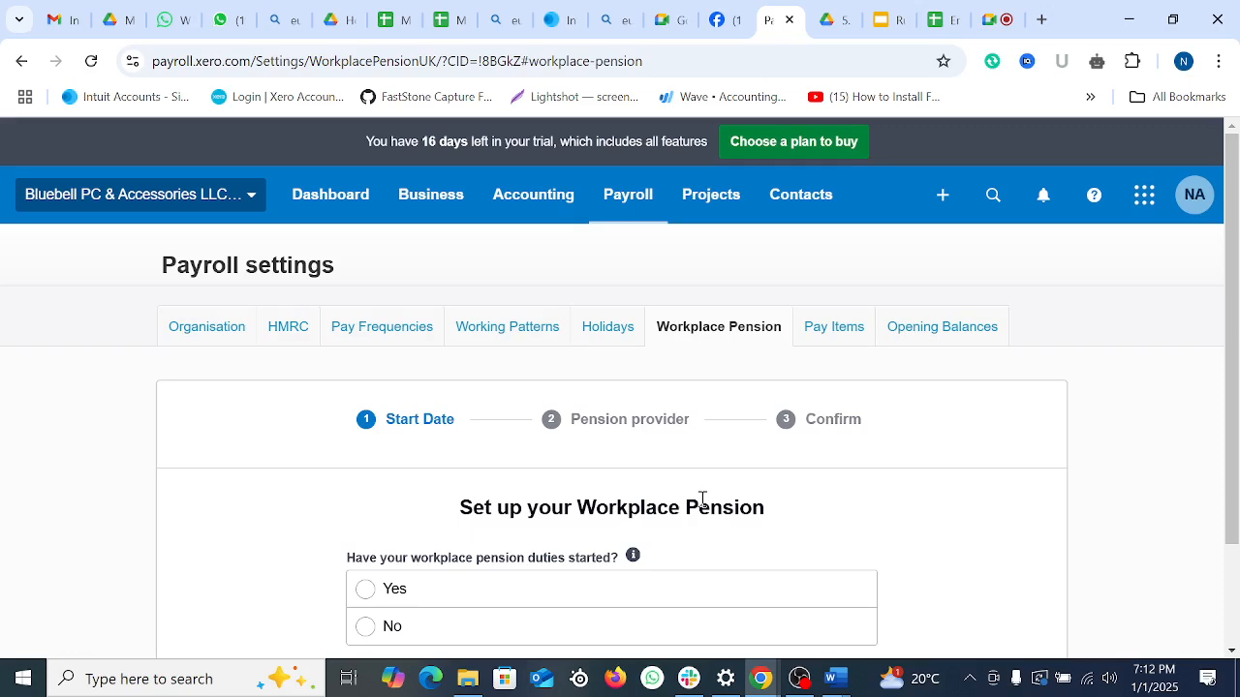
Step: State that pension duties have started, with a duties start date of 1 Dec 2024
scroll(702, 499, "down", 1)
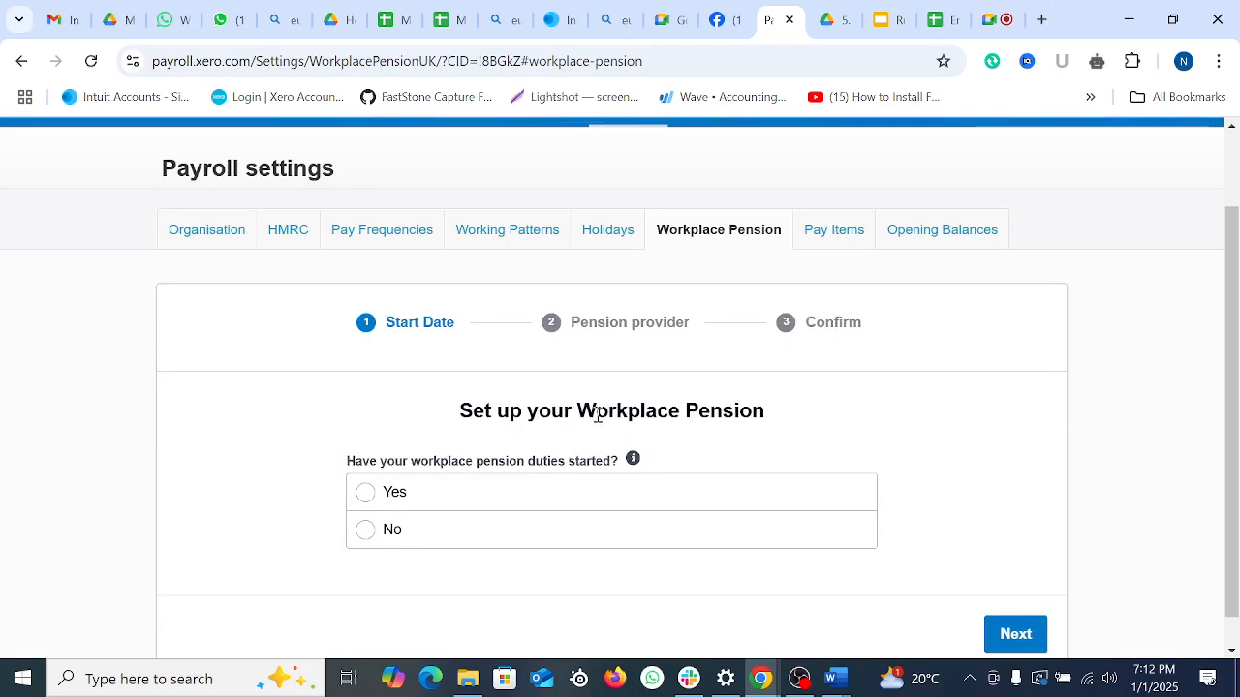
scroll(408, 476, "down", 1)
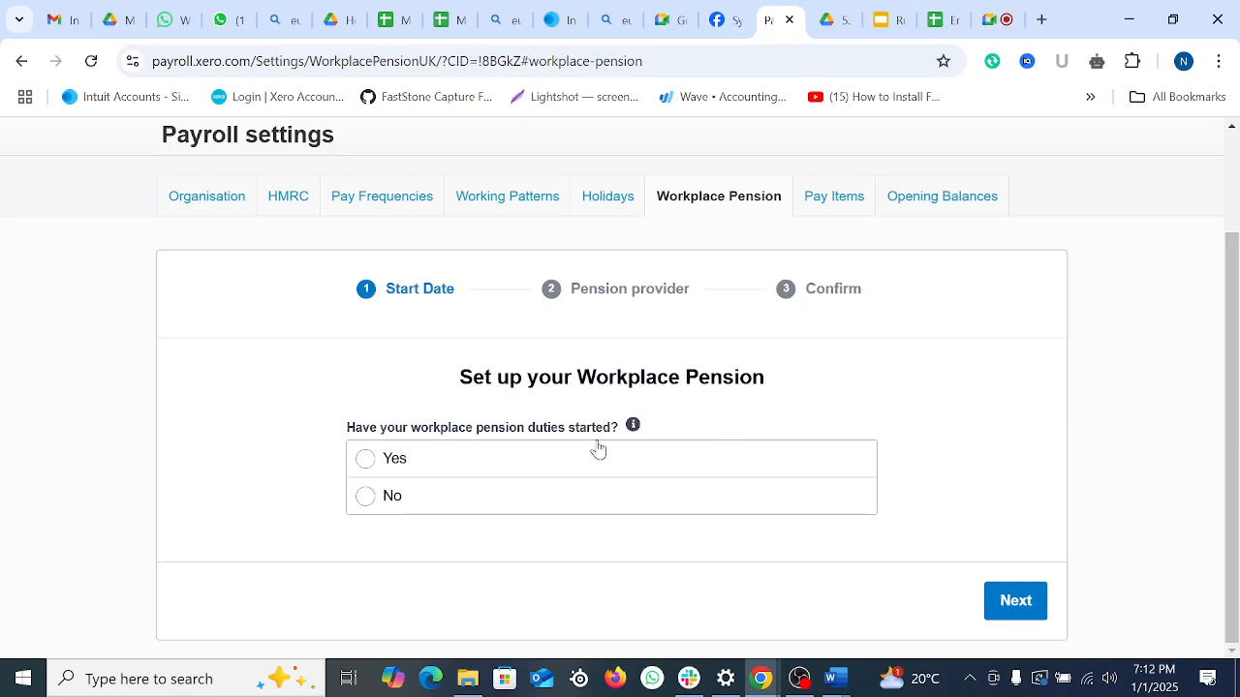
left_click(373, 463)
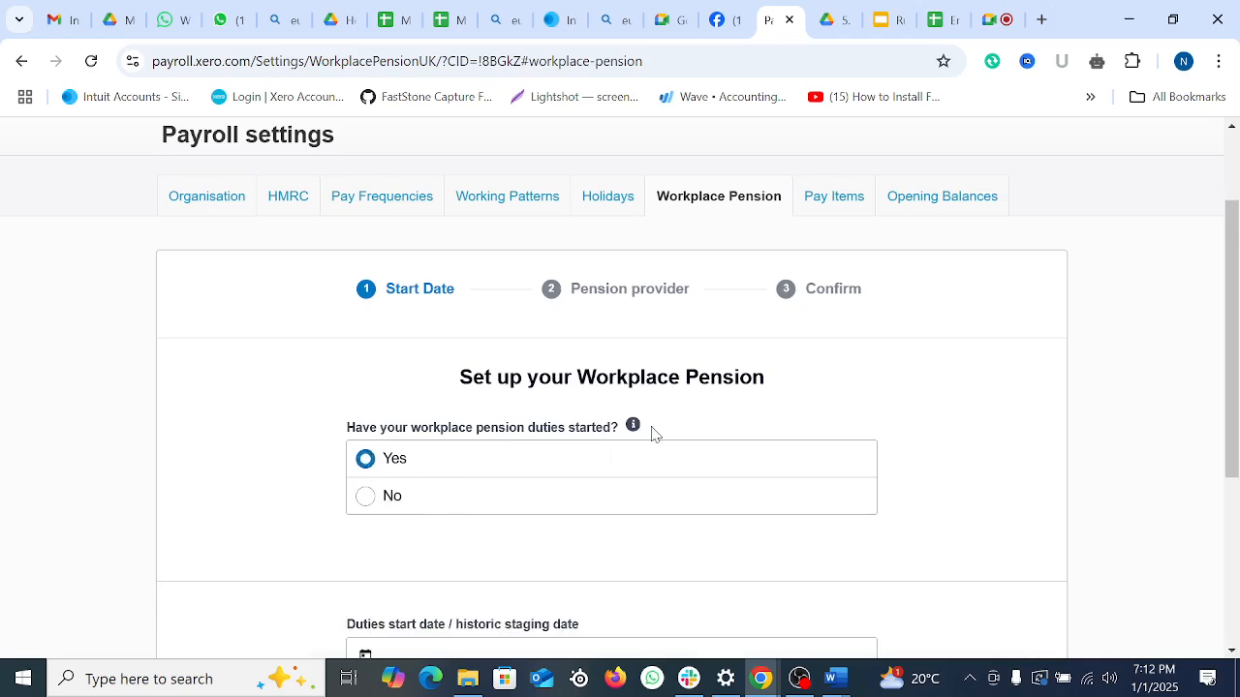
scroll(653, 435, "down", 3)
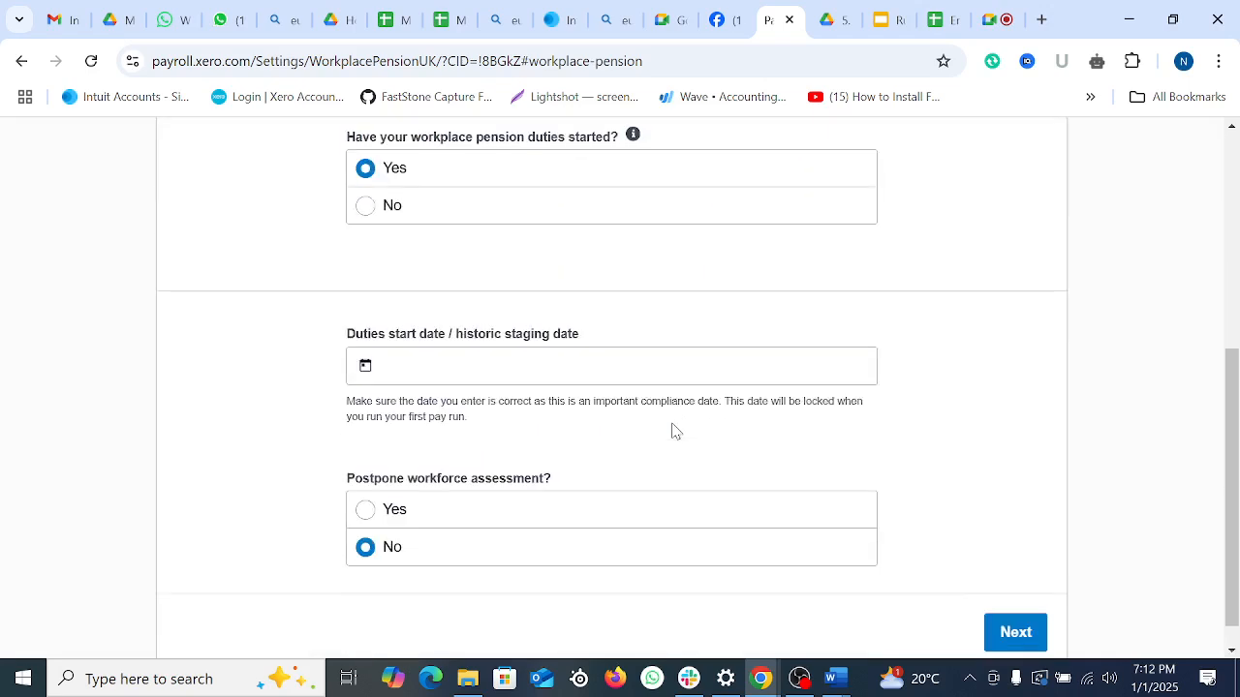
left_click(481, 368)
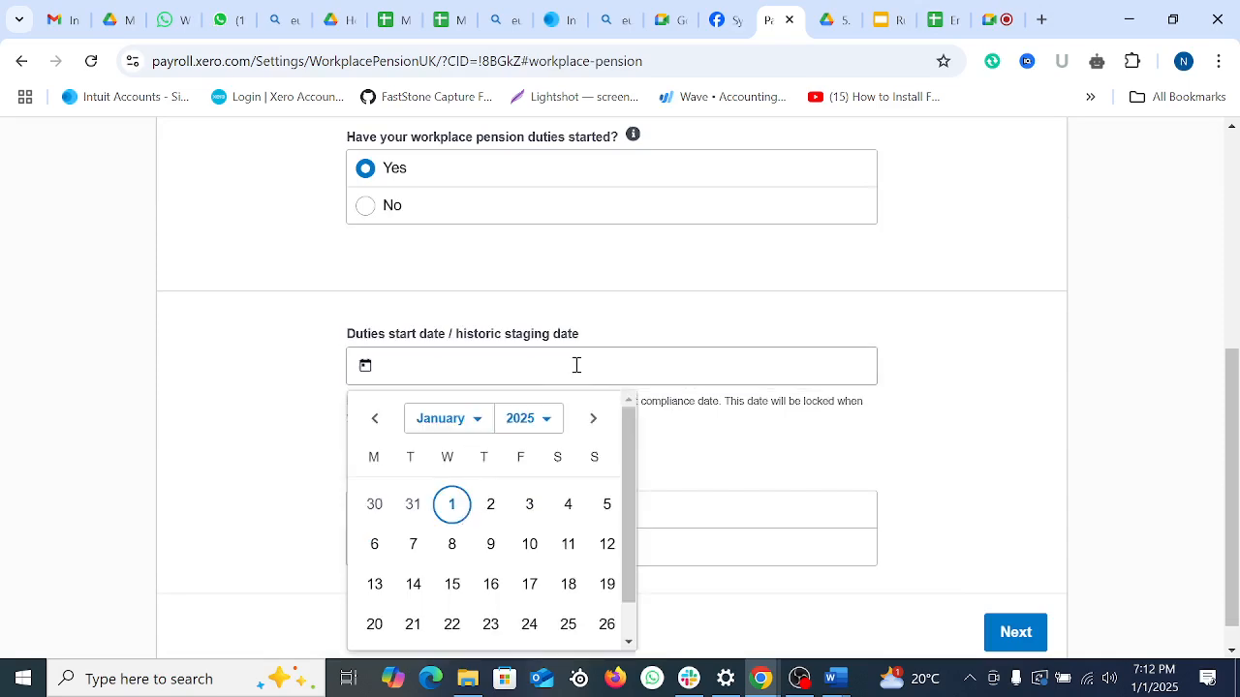
left_click(479, 424)
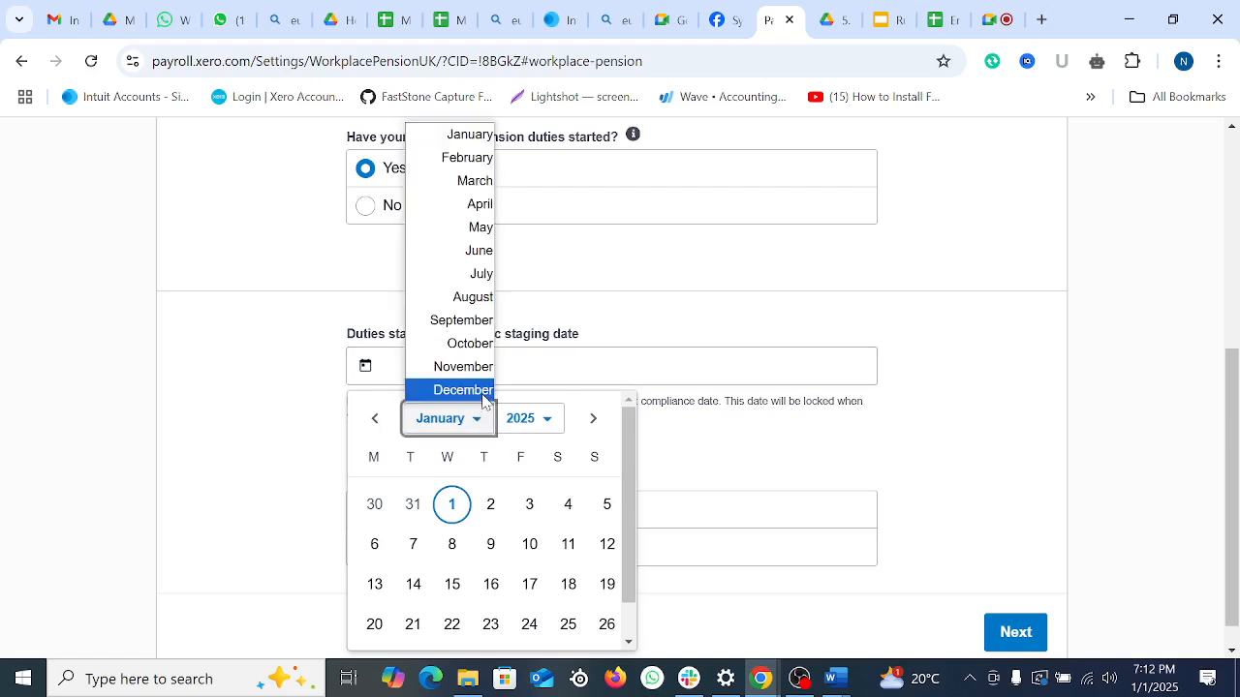
left_click(484, 392)
left_click(558, 425)
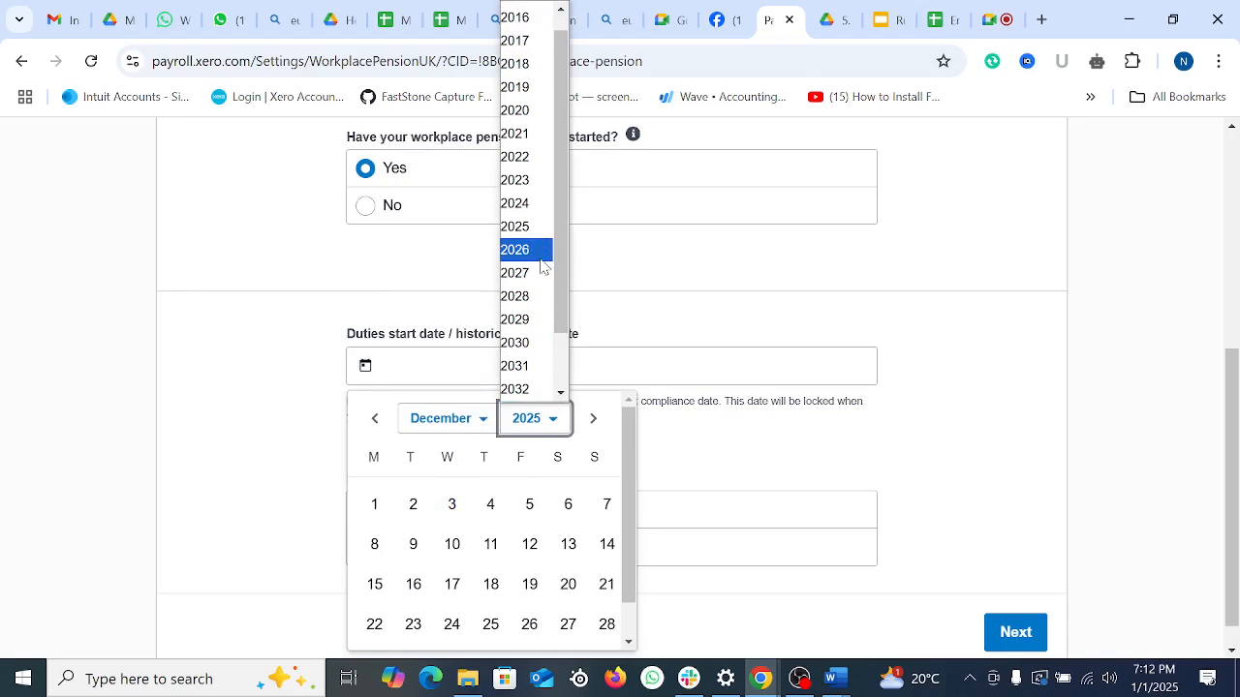
left_click(534, 203)
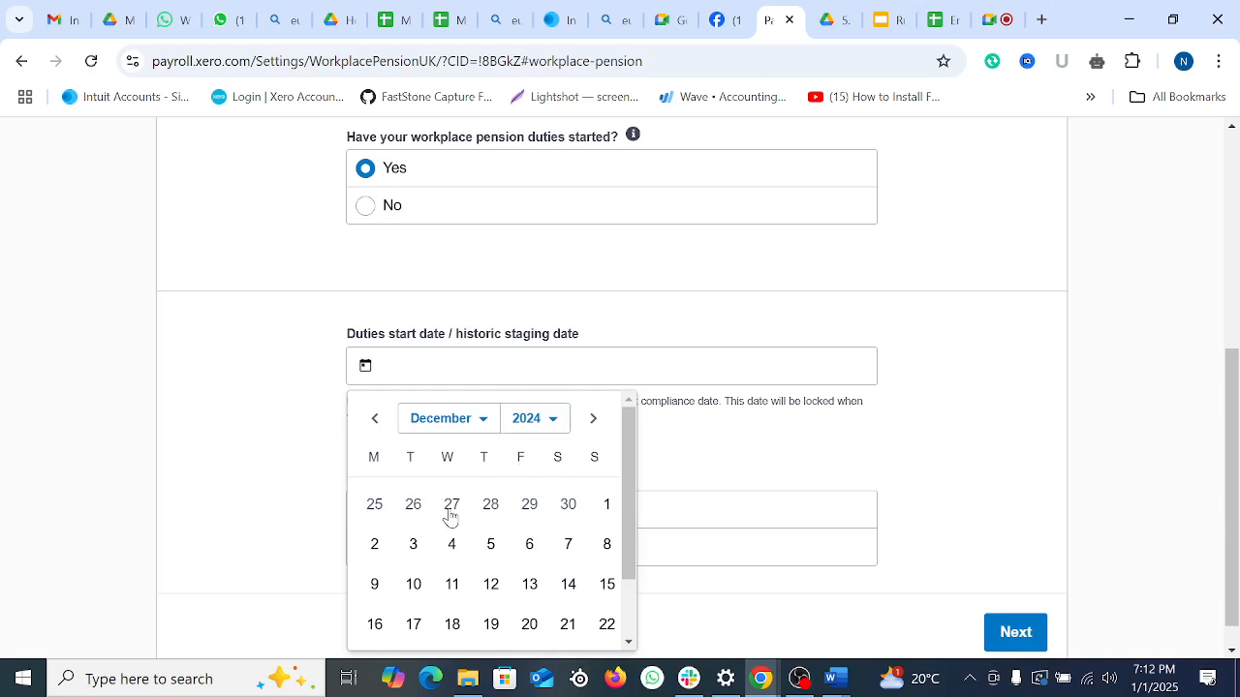
left_click(607, 508)
Step: Leave the re-enrolment date blank and continue to the pension provider step
scroll(639, 443, "down", 2)
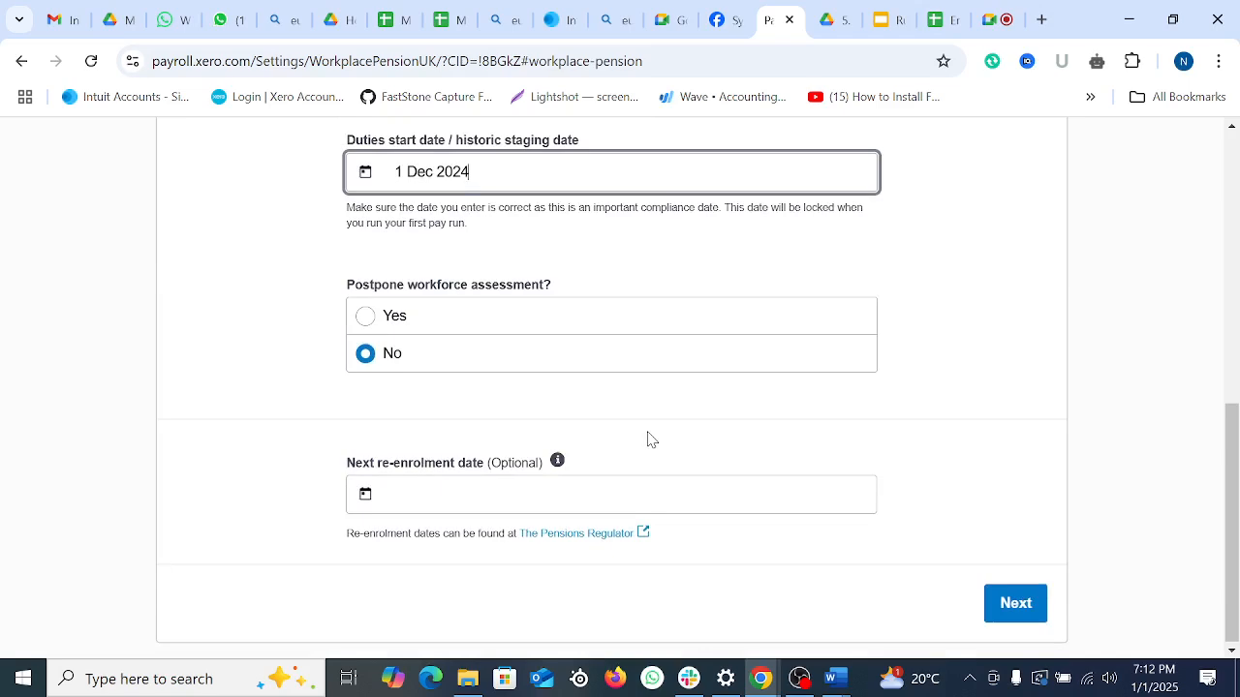
left_click(425, 498)
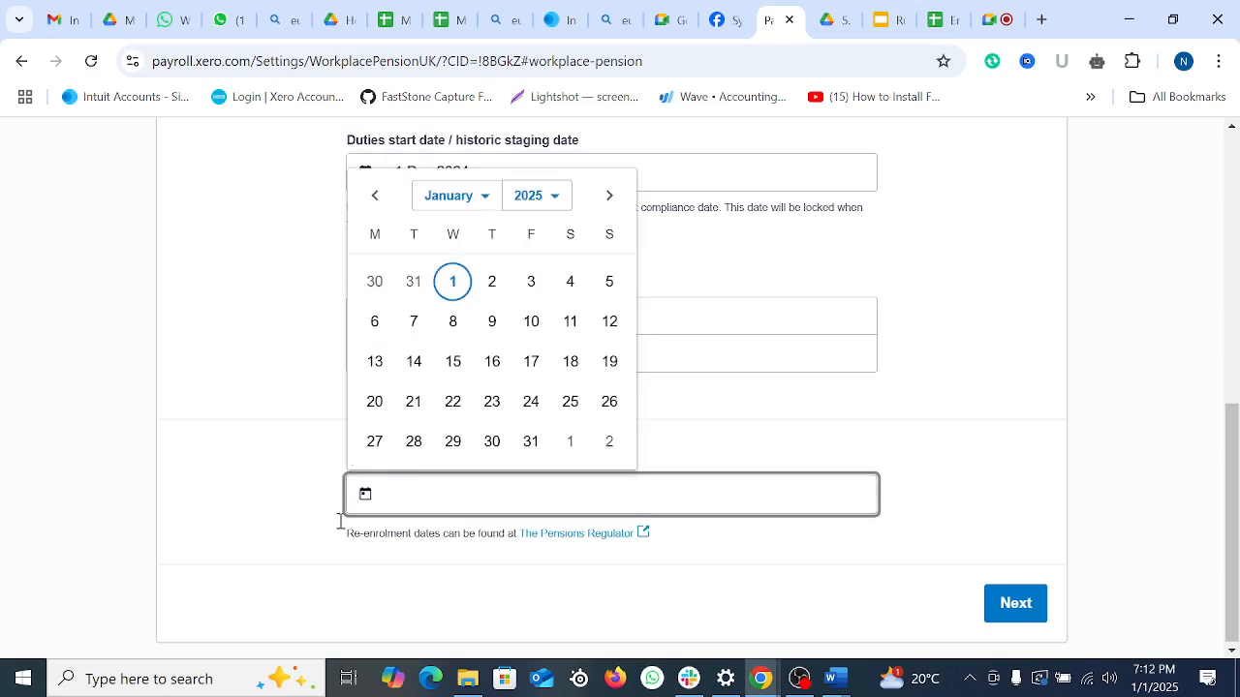
left_click(271, 511)
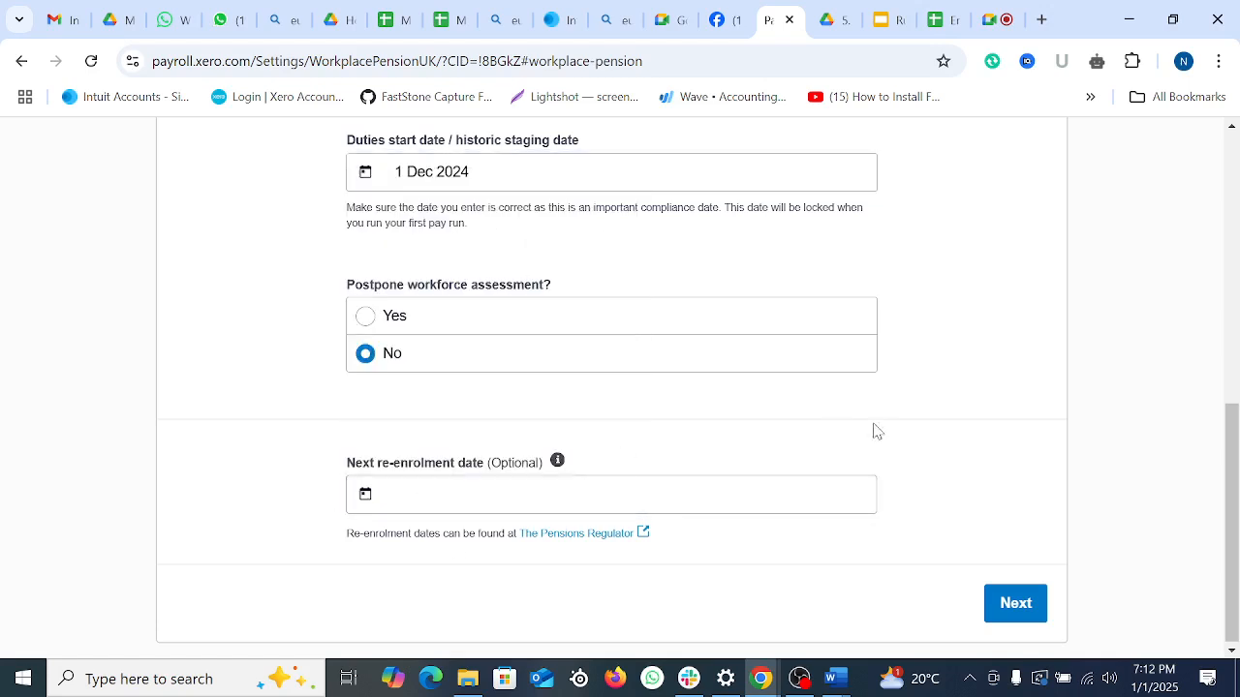
left_click(1025, 603)
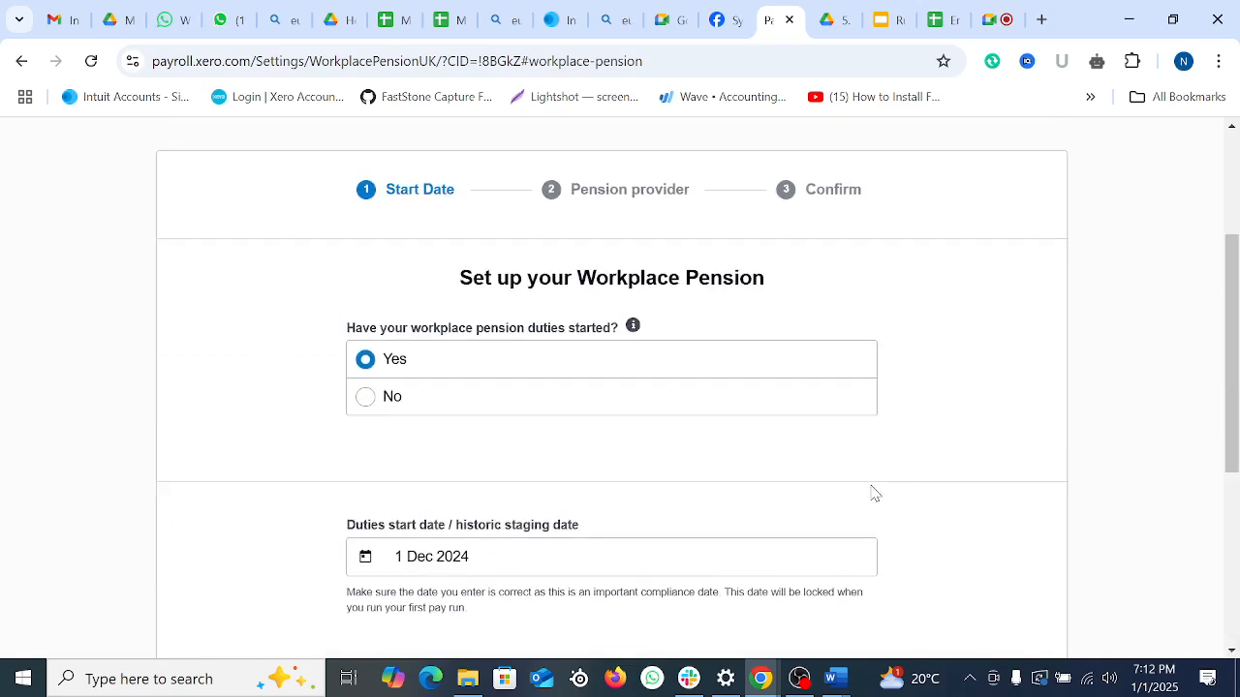
scroll(584, 290, "down", 5)
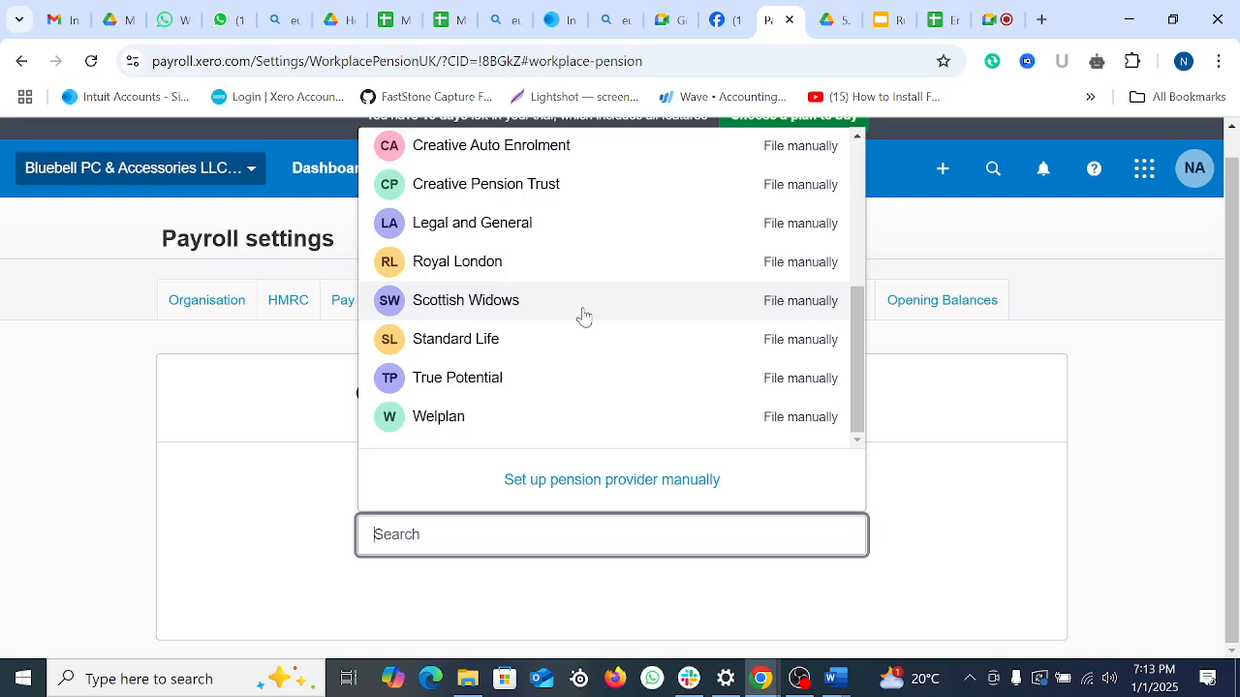
Step: Choose NEST as the pension provider, enter the employer ID and try connecting
scroll(592, 329, "up", 10)
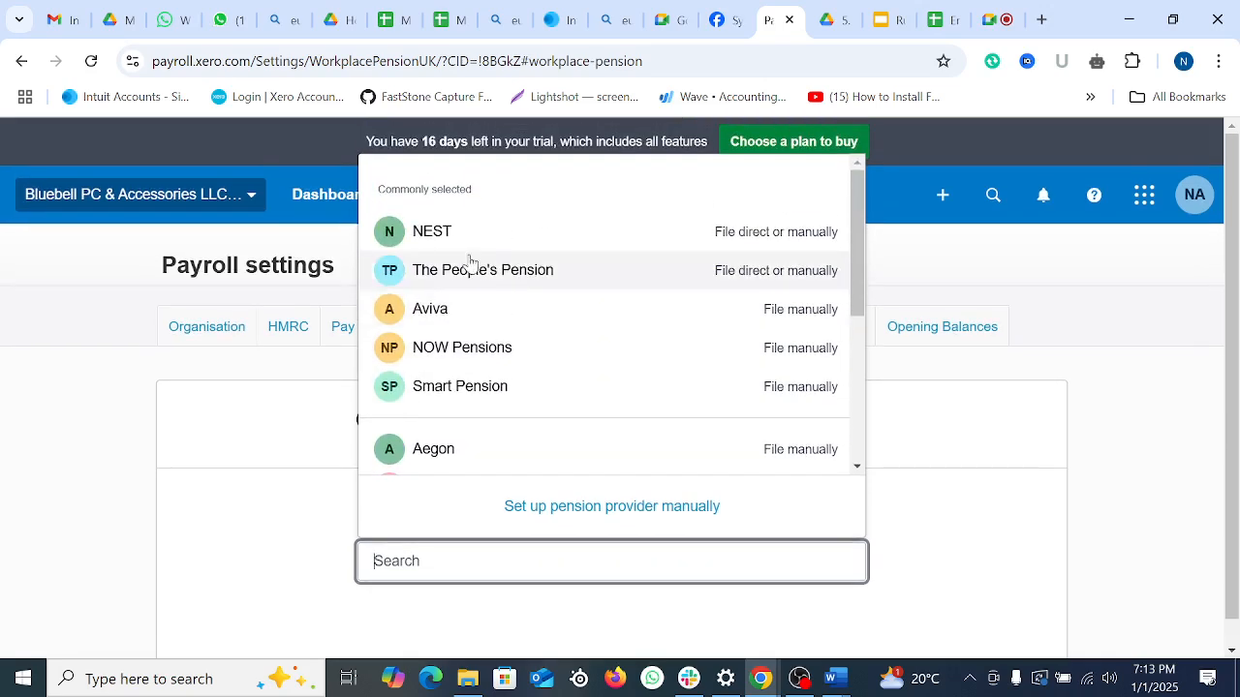
left_click(465, 232)
scroll(739, 463, "down", 3)
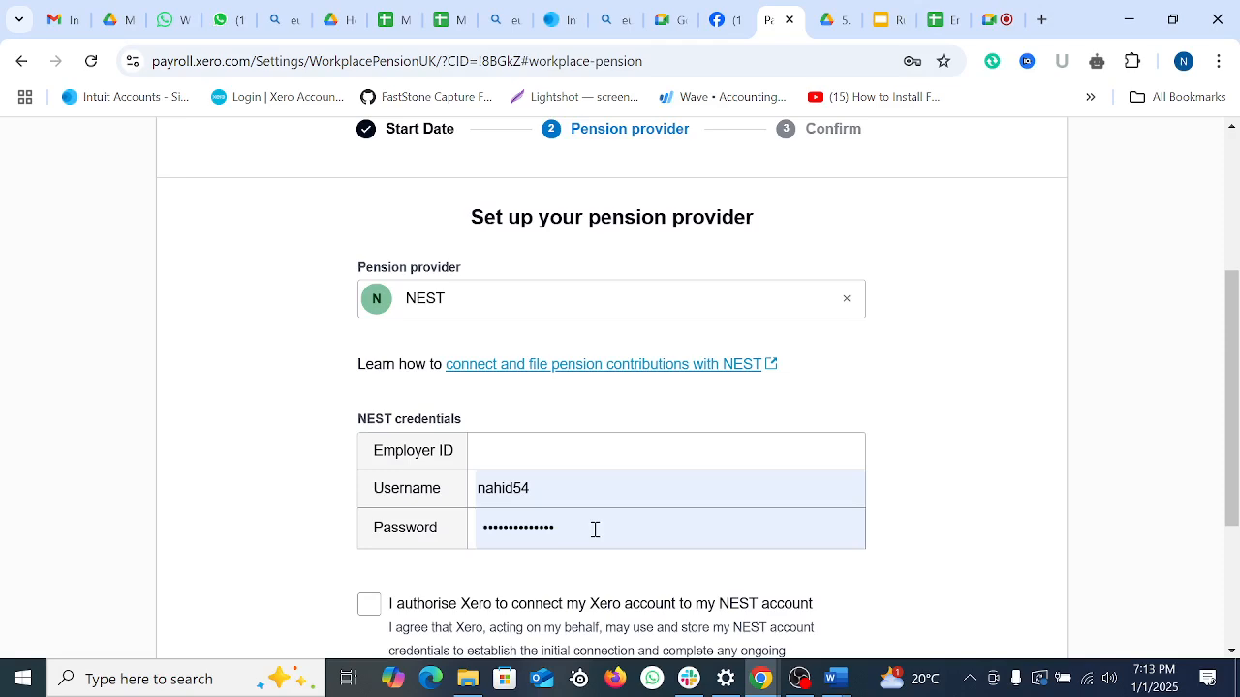
left_click(535, 450)
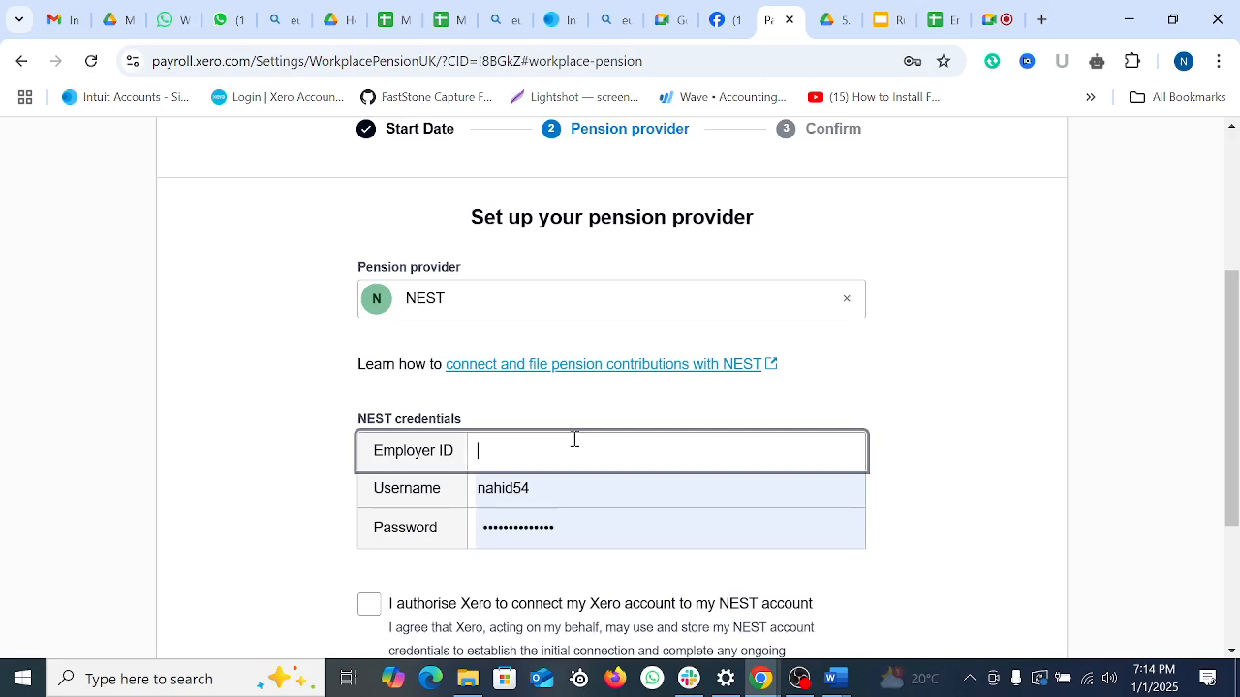
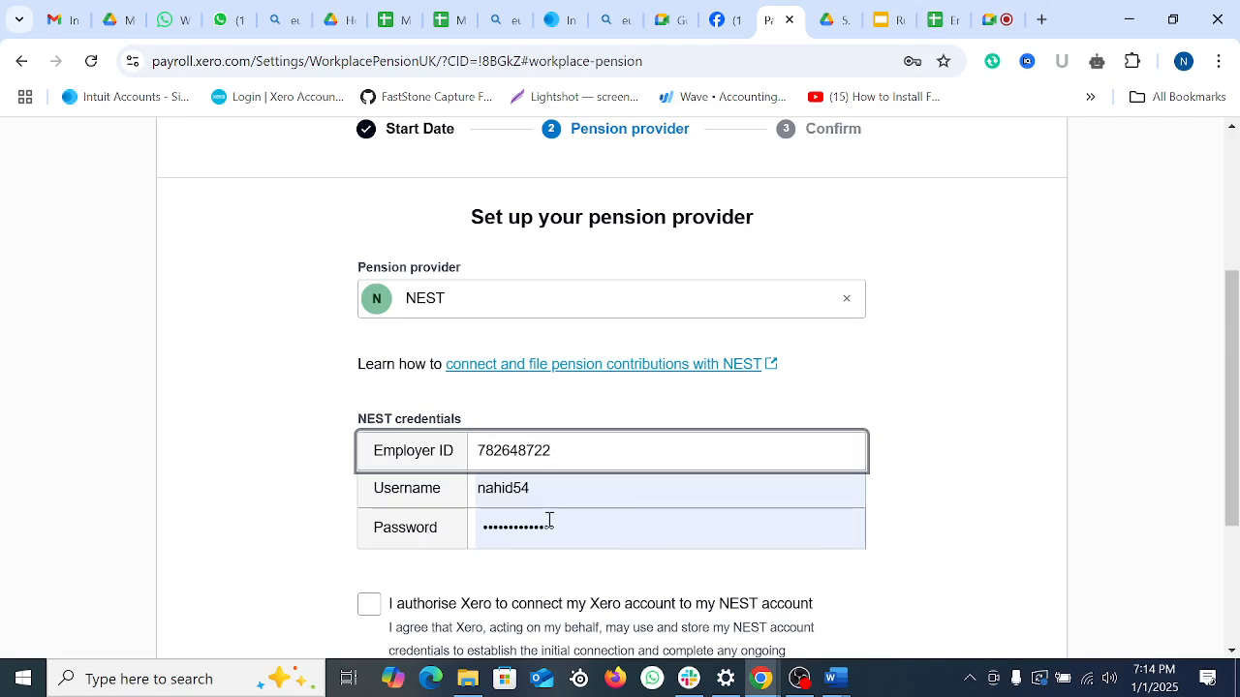
scroll(534, 515, "down", 3)
left_click(382, 379)
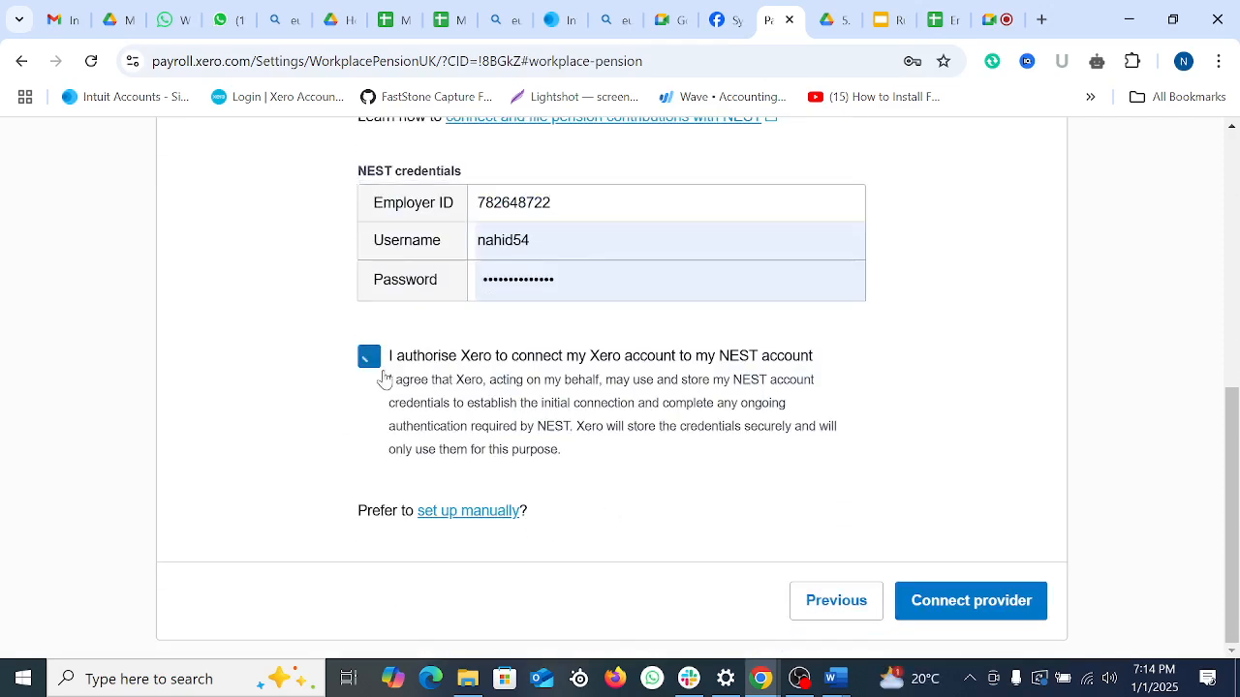
left_click(966, 614)
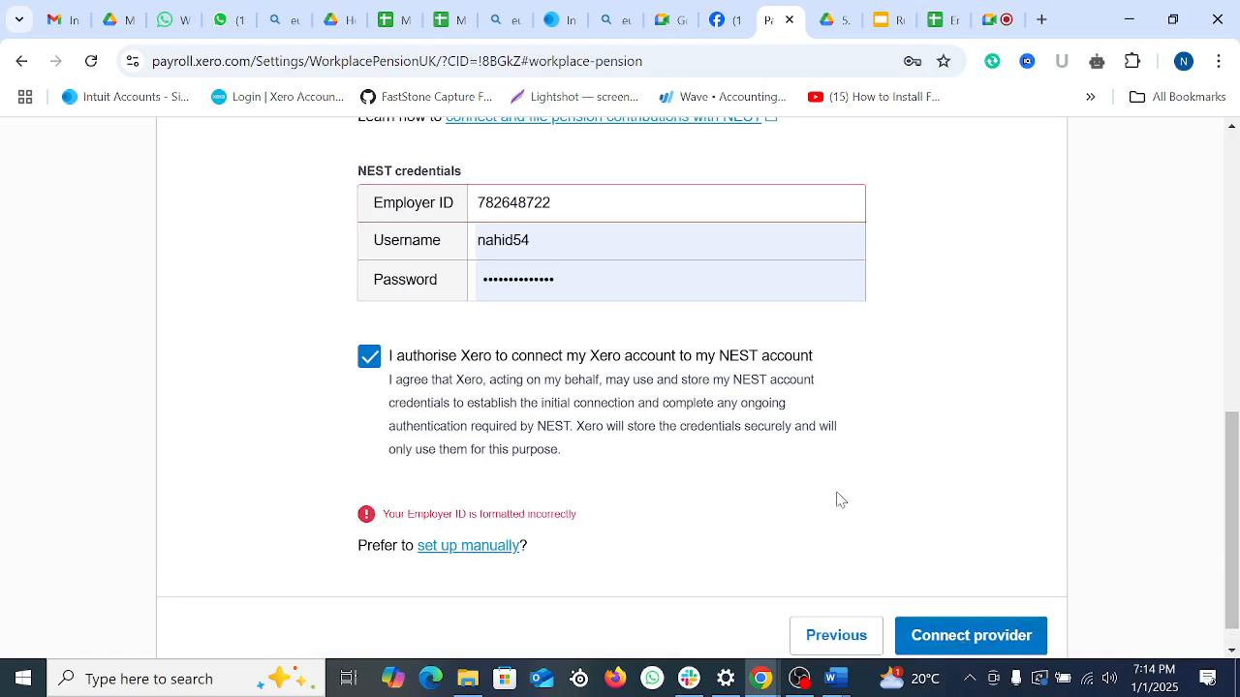
Step: Amend the NEST employer ID, retry the connection, then switch to manual setup
scroll(775, 506, "down", 1)
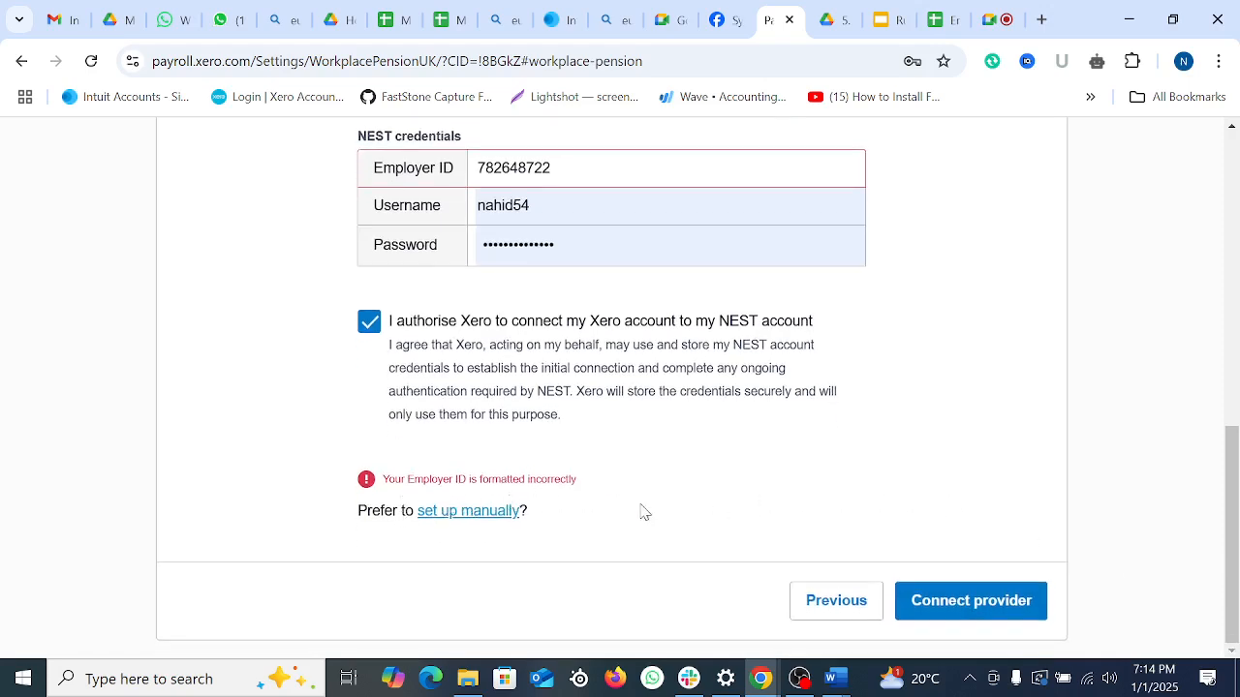
scroll(640, 484, "up", 3)
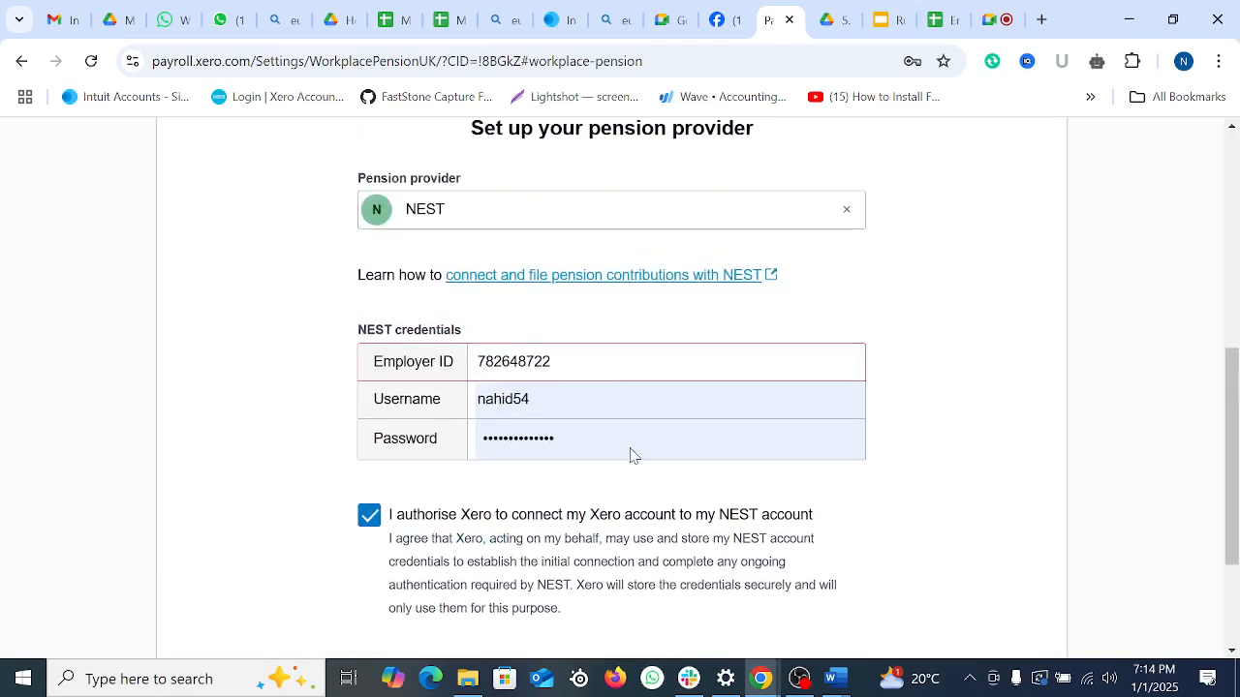
left_click(591, 363)
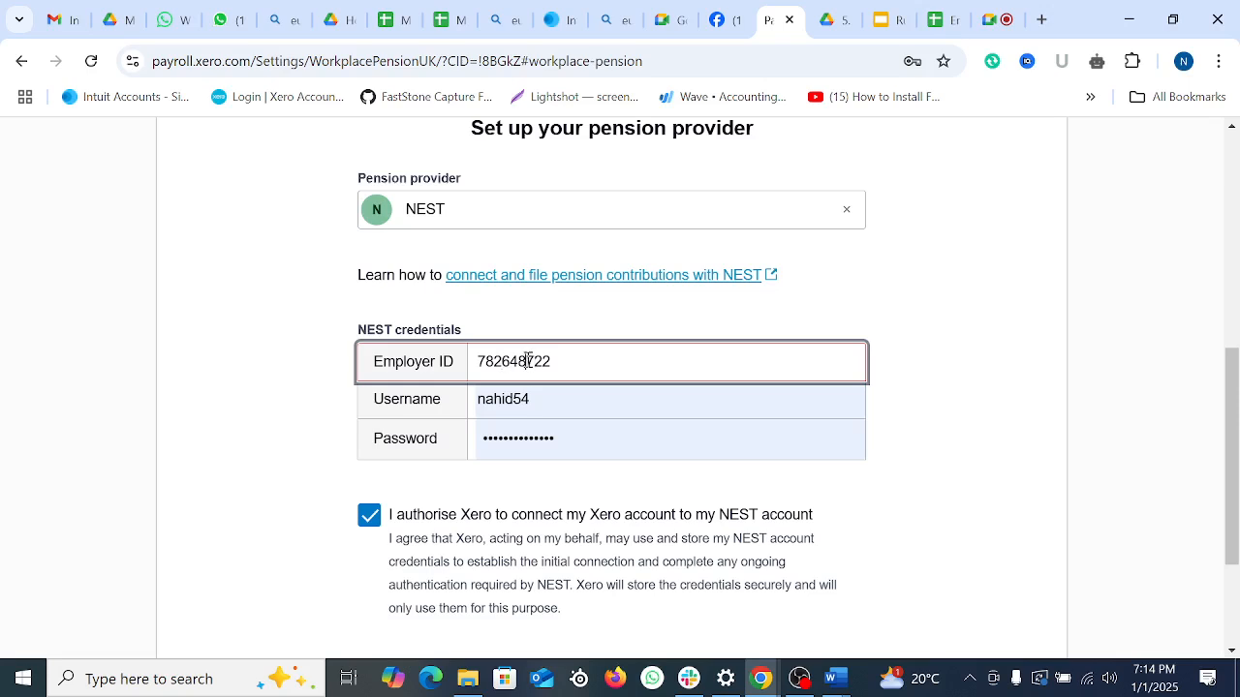
type("1")
scroll(676, 478, "down", 2)
left_click(1001, 601)
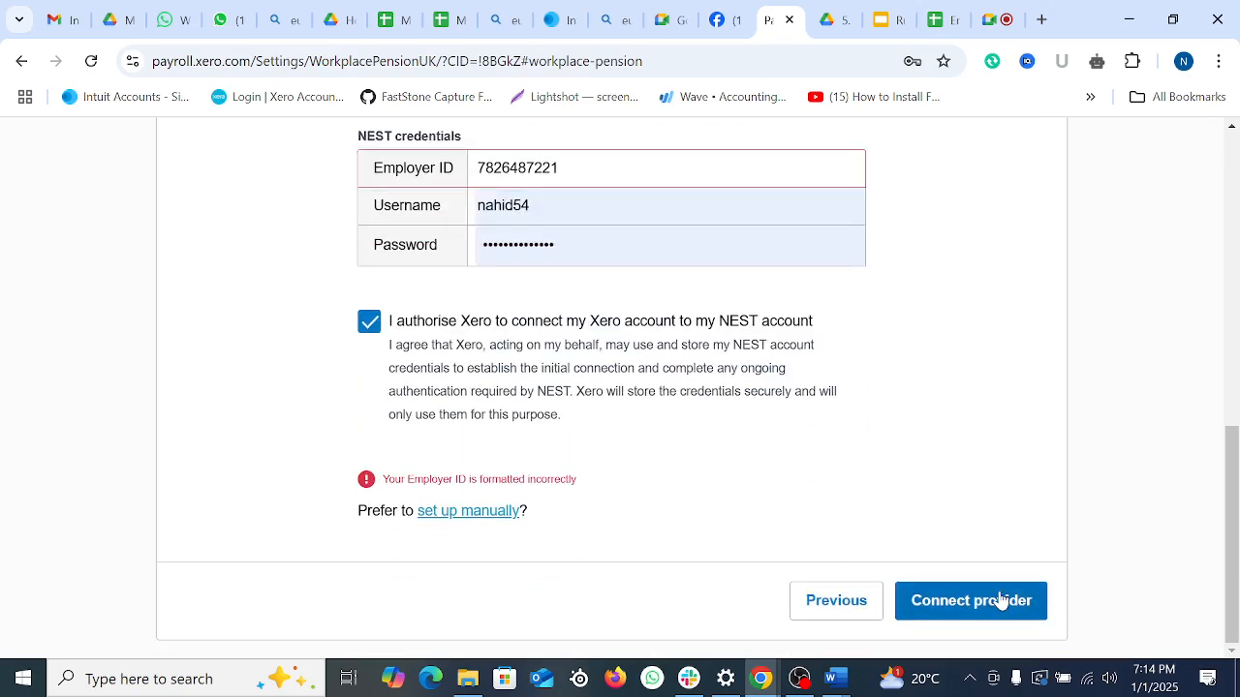
left_click(477, 514)
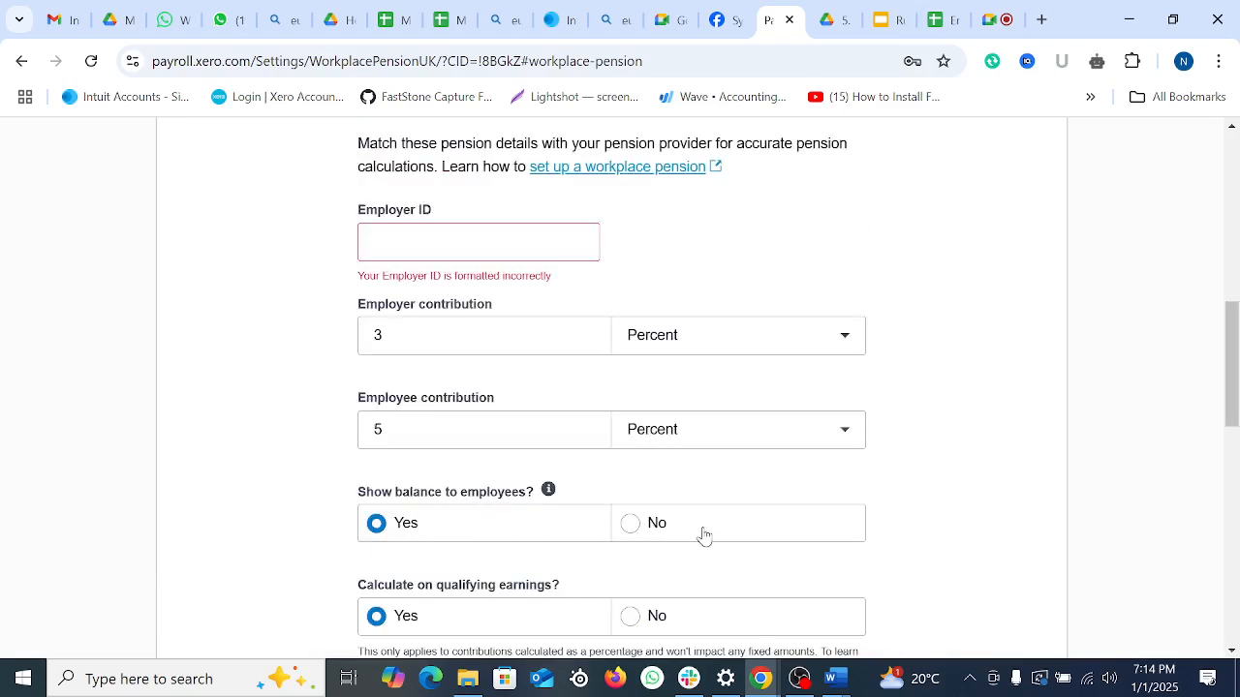
Step: Enter the employer ID on the manual NEST form and correct its digits
scroll(697, 522, "up", 3)
scroll(700, 517, "down", 2)
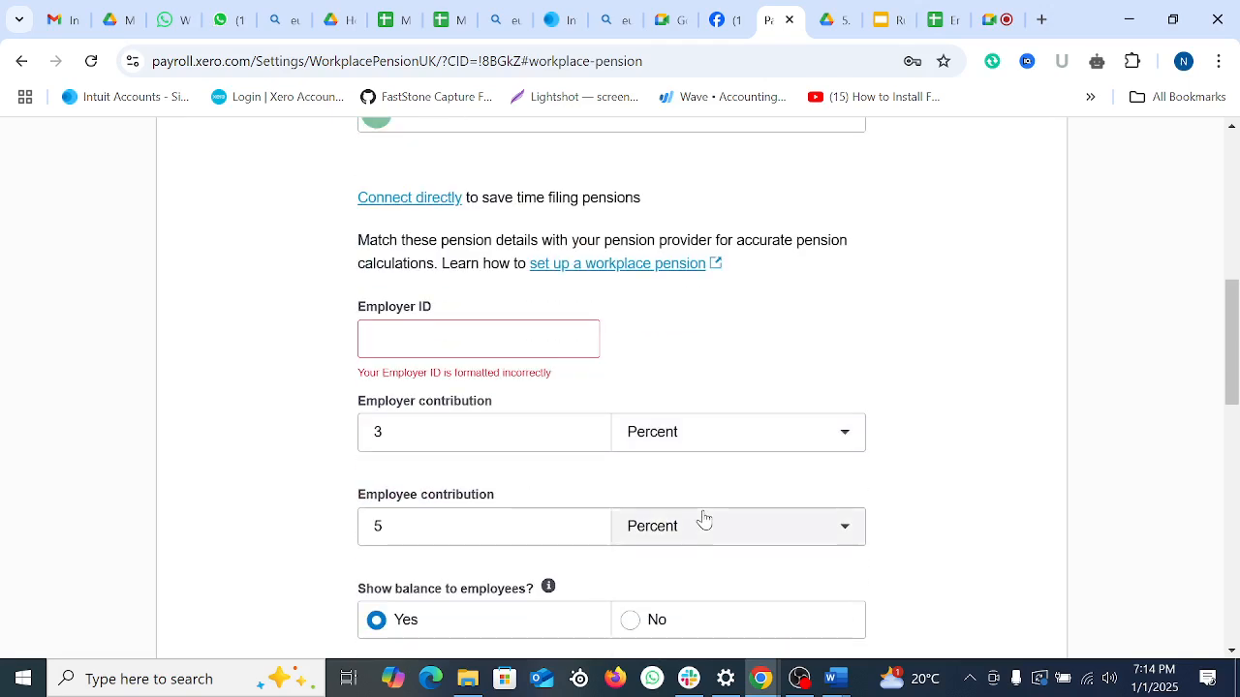
left_click(500, 346)
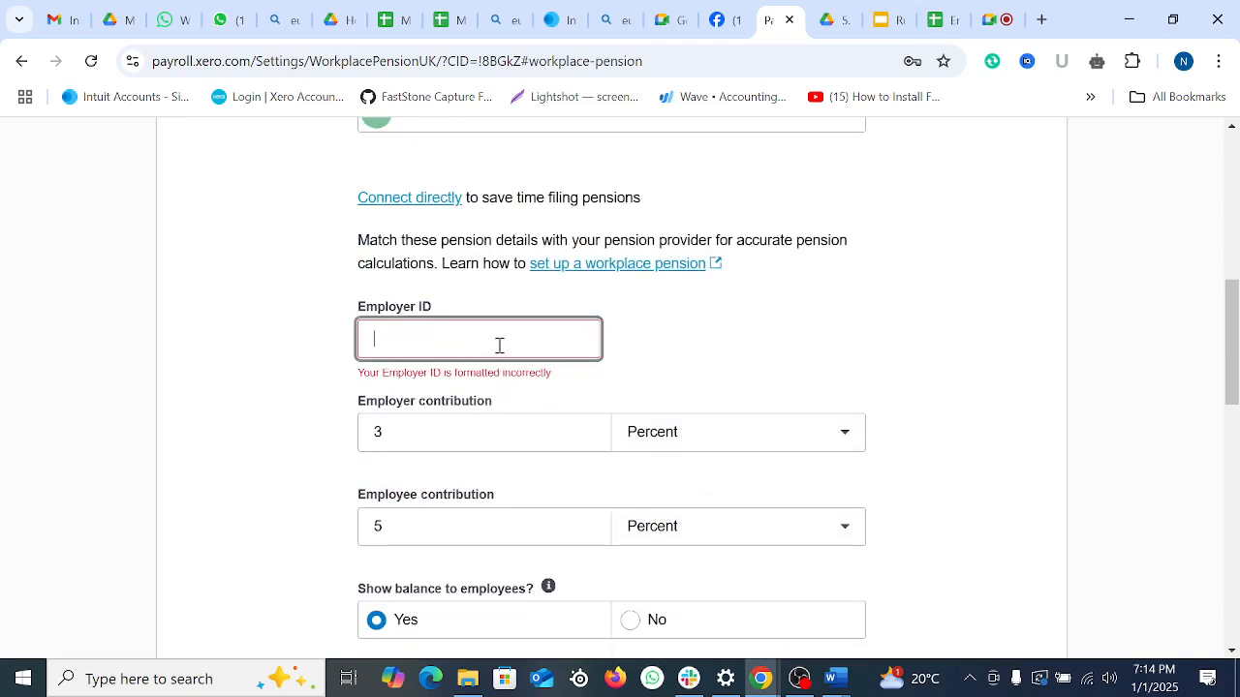
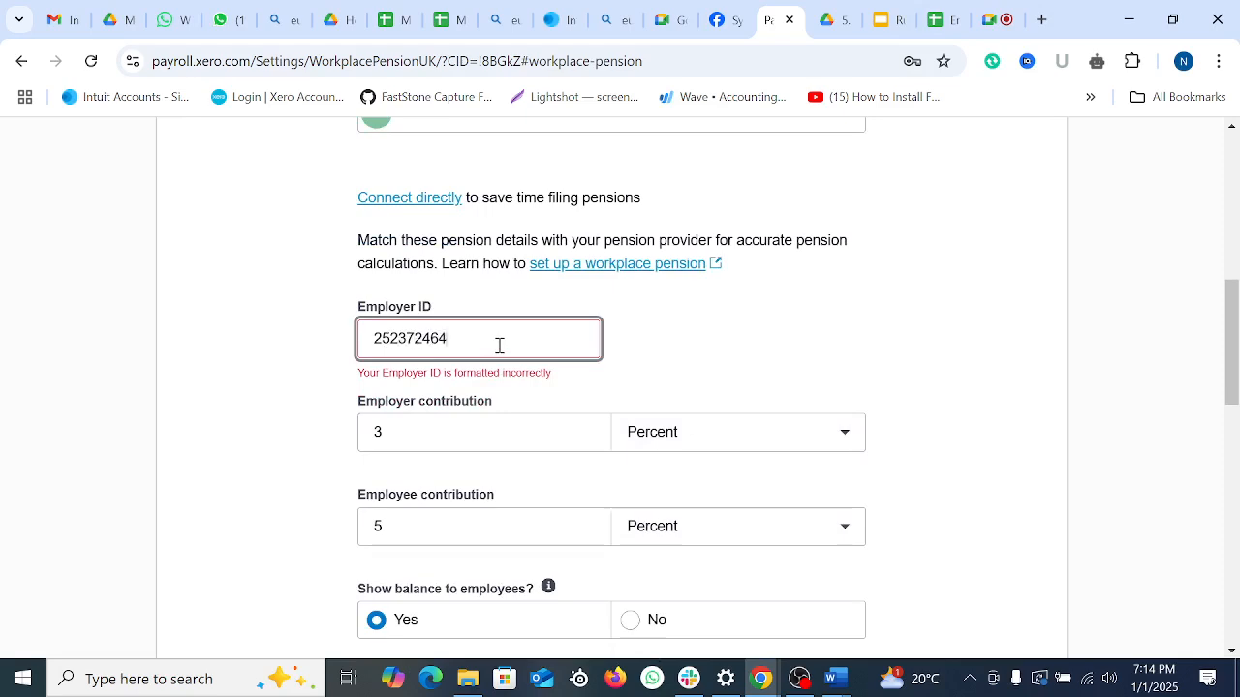
key("BackSpace")
scroll(609, 366, "down", 2)
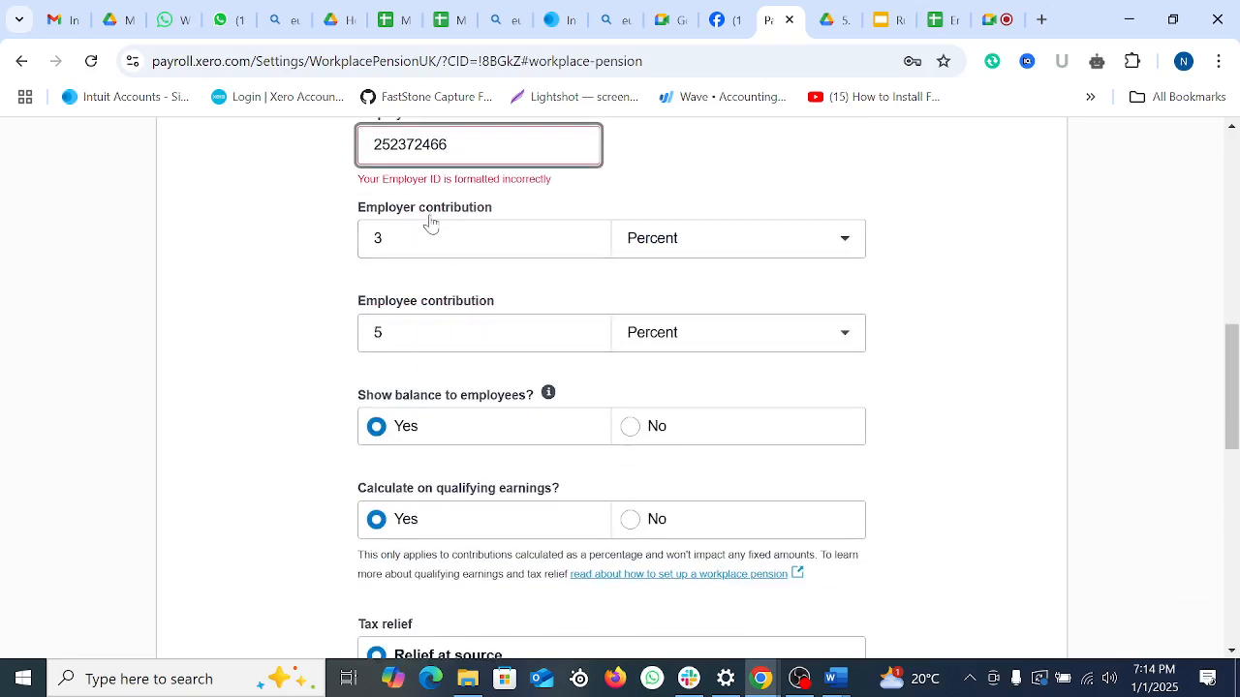
scroll(614, 285, "up", 1)
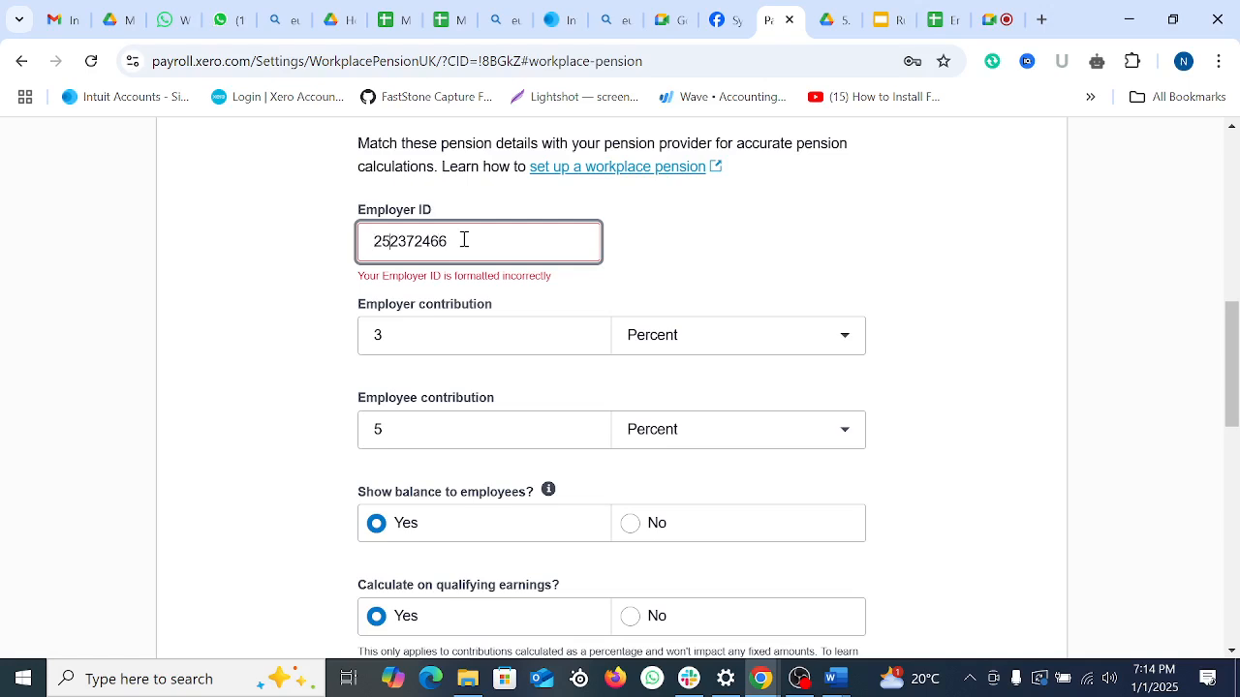
type("35536535")
key("BackSpace")
key("BackSpace")
key("BackSpace")
key("BackSpace")
key("BackSpace")
key("BackSpace")
key("BackSpace")
key("BackSpace")
left_click(421, 242)
type("43")
Step: Review 3% employer and 5% employee contributions with relief at source, then submit
scroll(689, 346, "down", 1)
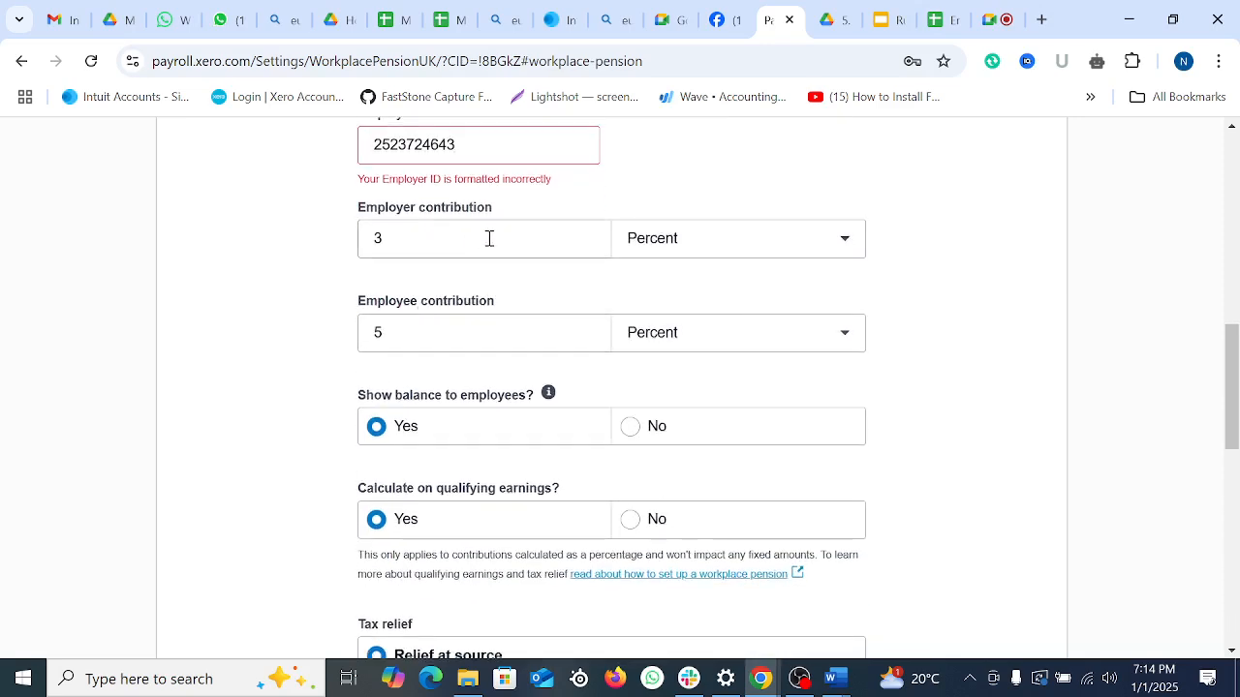
scroll(504, 261, "up", 1)
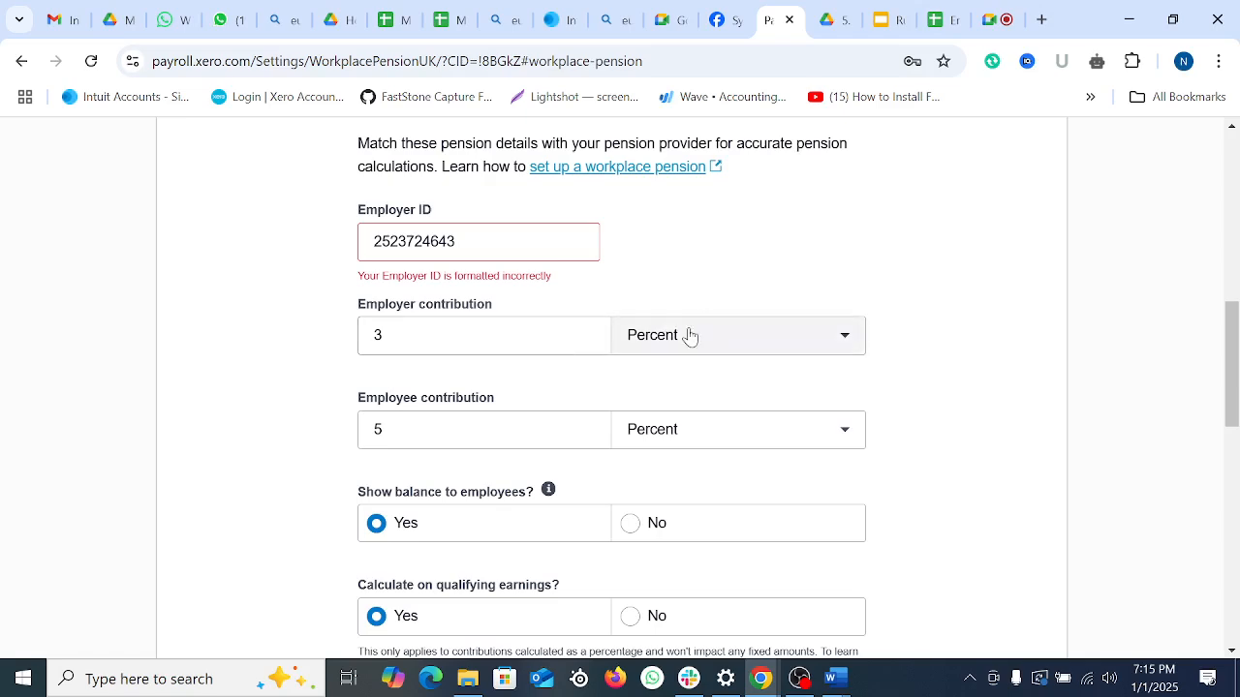
scroll(575, 414, "down", 2)
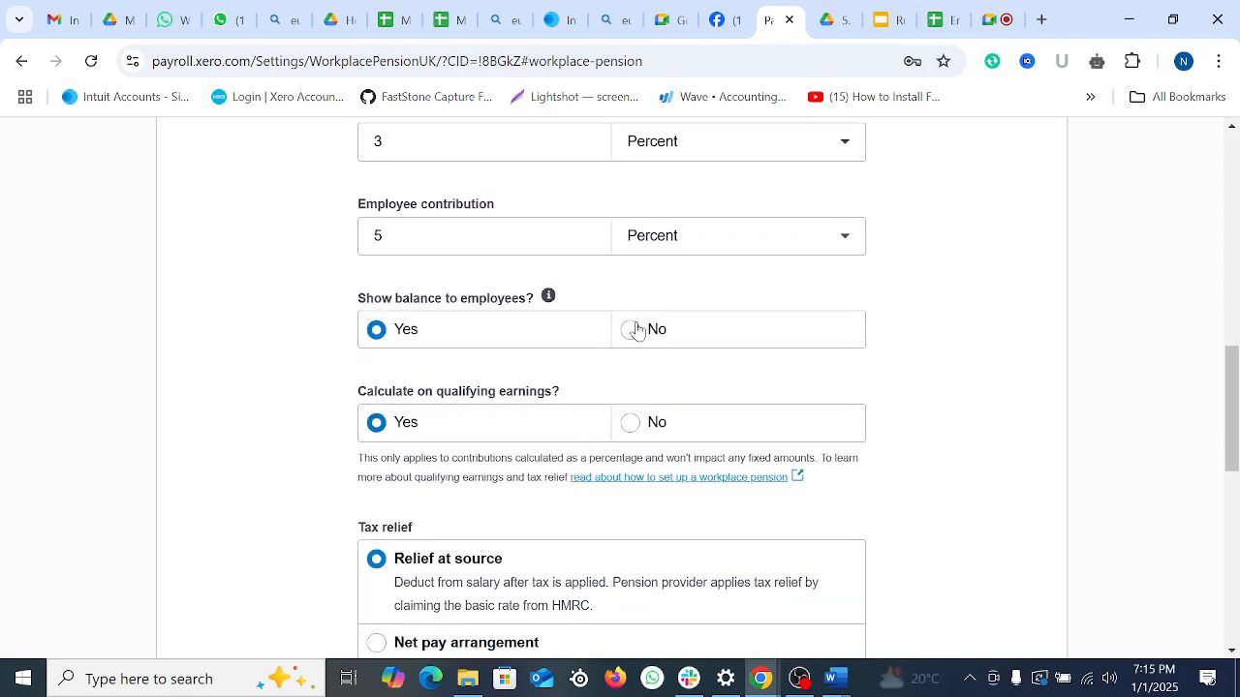
scroll(591, 325, "down", 2)
scroll(593, 326, "up", 2)
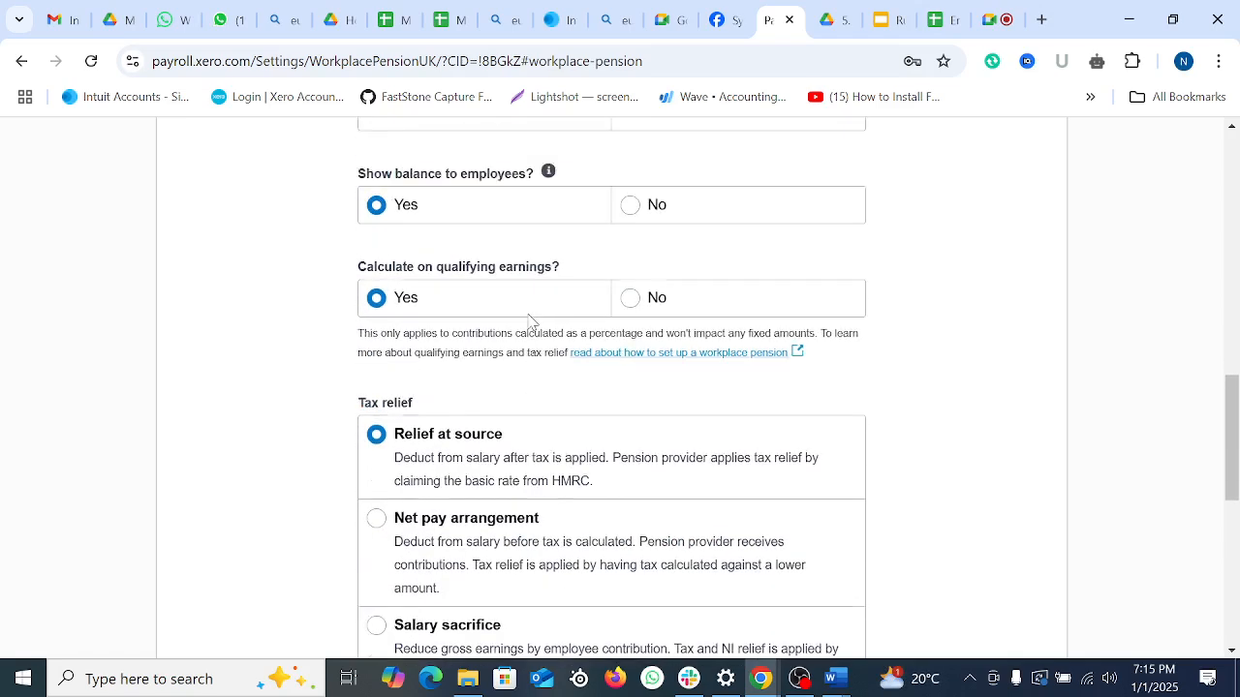
scroll(600, 373, "down", 4)
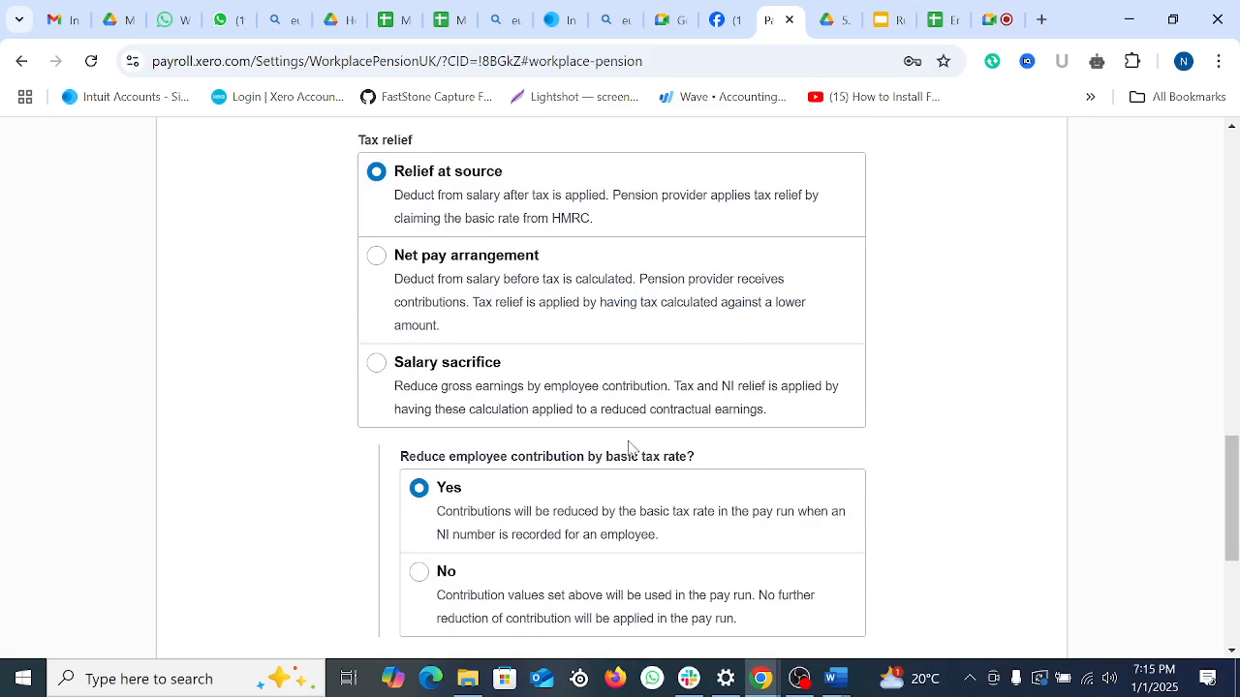
scroll(630, 447, "down", 4)
scroll(627, 442, "up", 4)
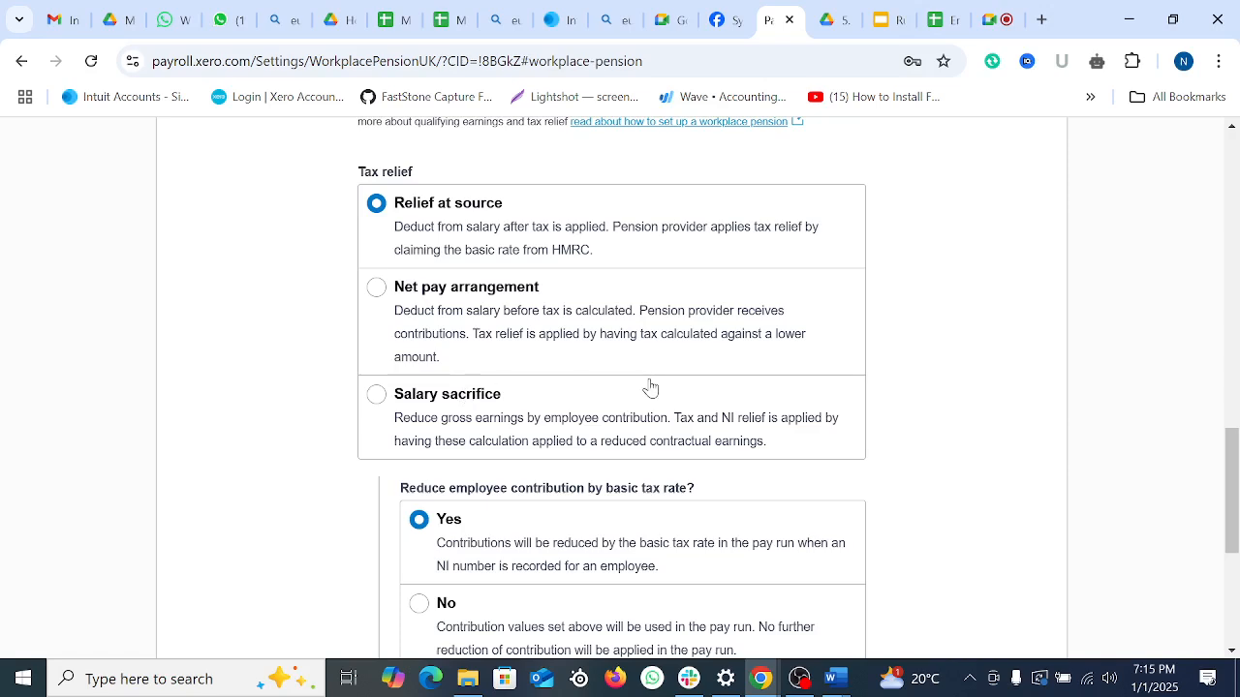
scroll(647, 390, "down", 4)
left_click(1017, 609)
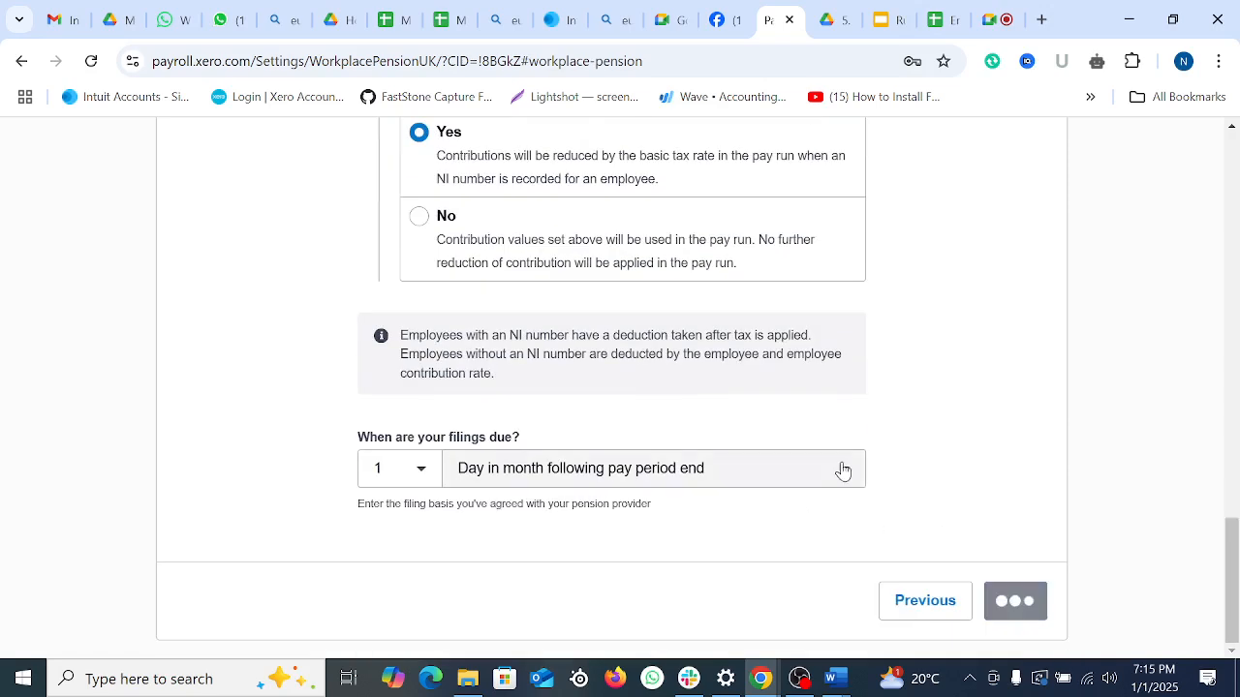
Step: Confirm the NEST pension settings using accounts 858: Pensions Payable and 482: Pensions Costs
scroll(678, 460, "up", 3)
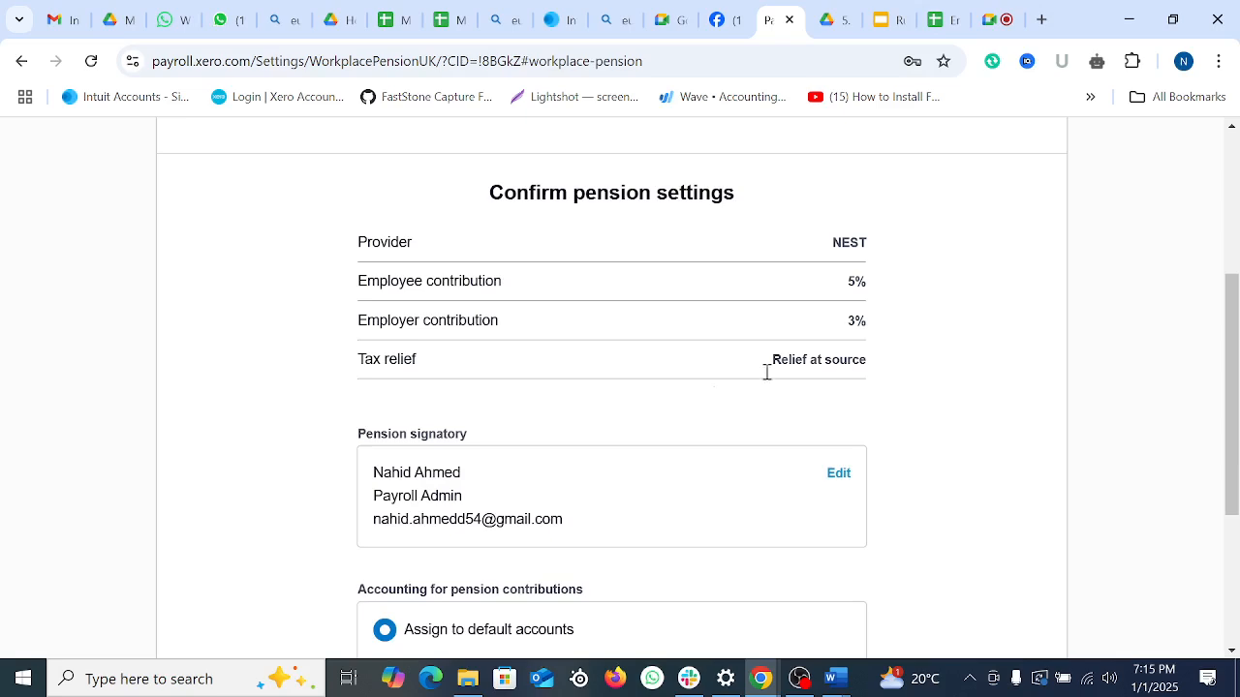
scroll(634, 399, "down", 2)
scroll(635, 399, "down", 1)
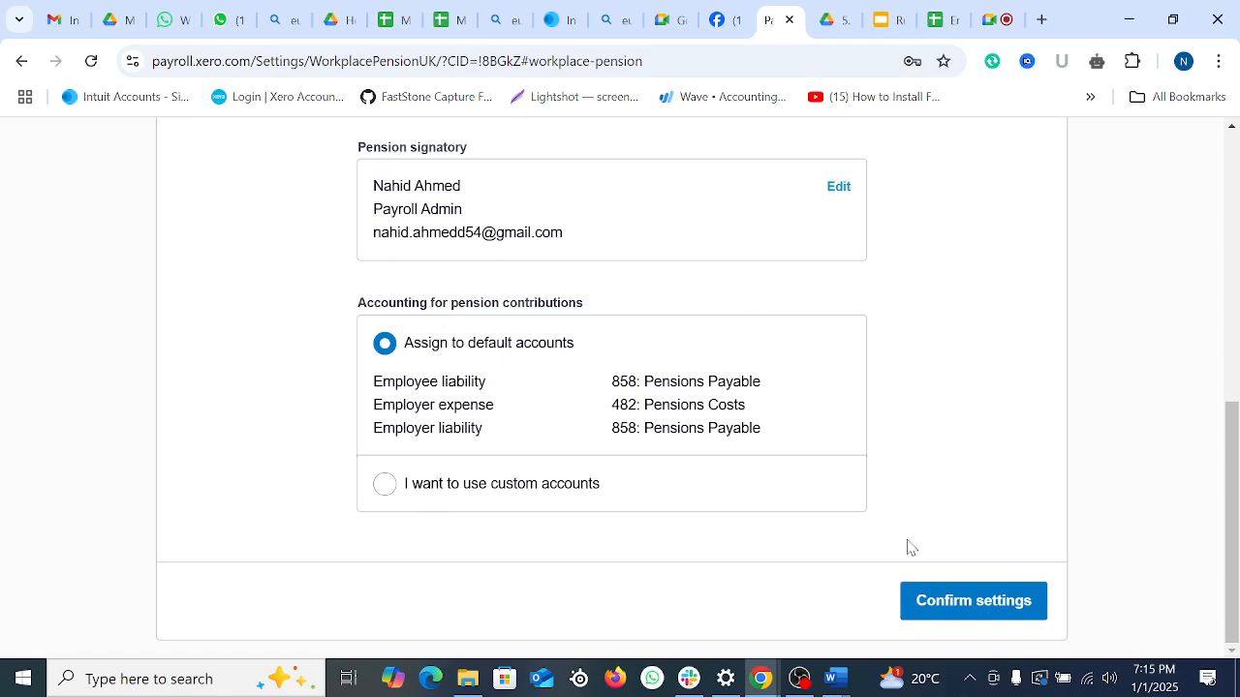
left_click(965, 612)
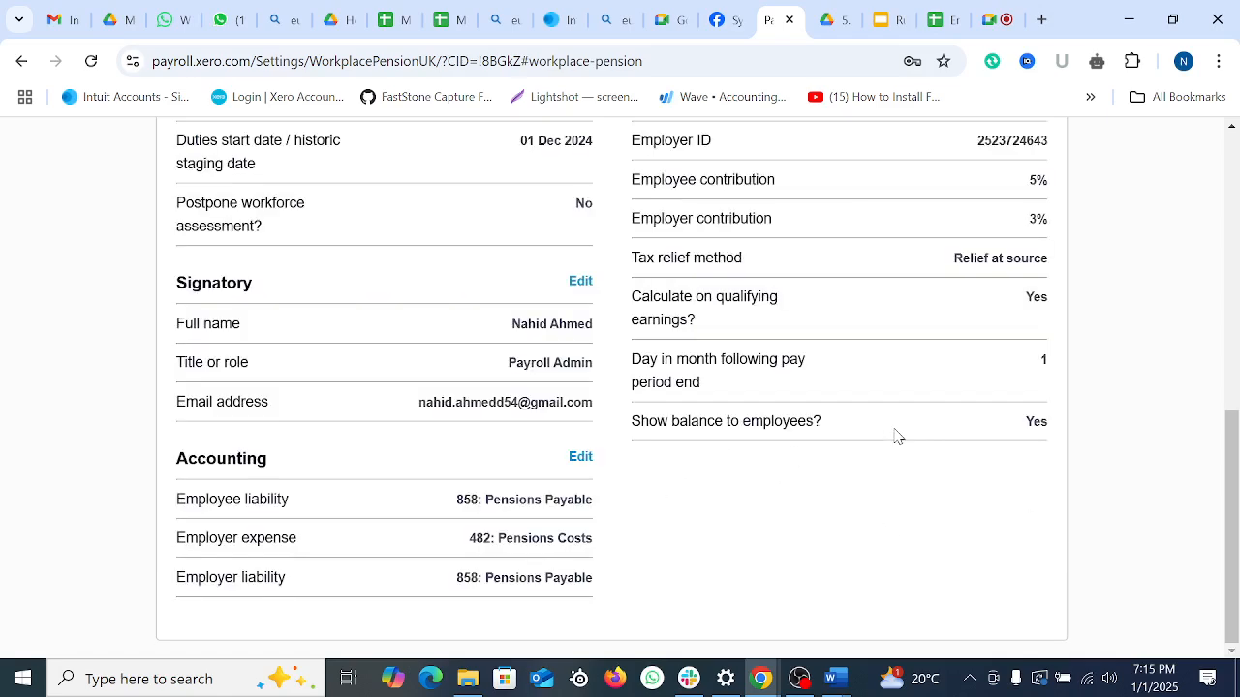
scroll(734, 452, "down", 4)
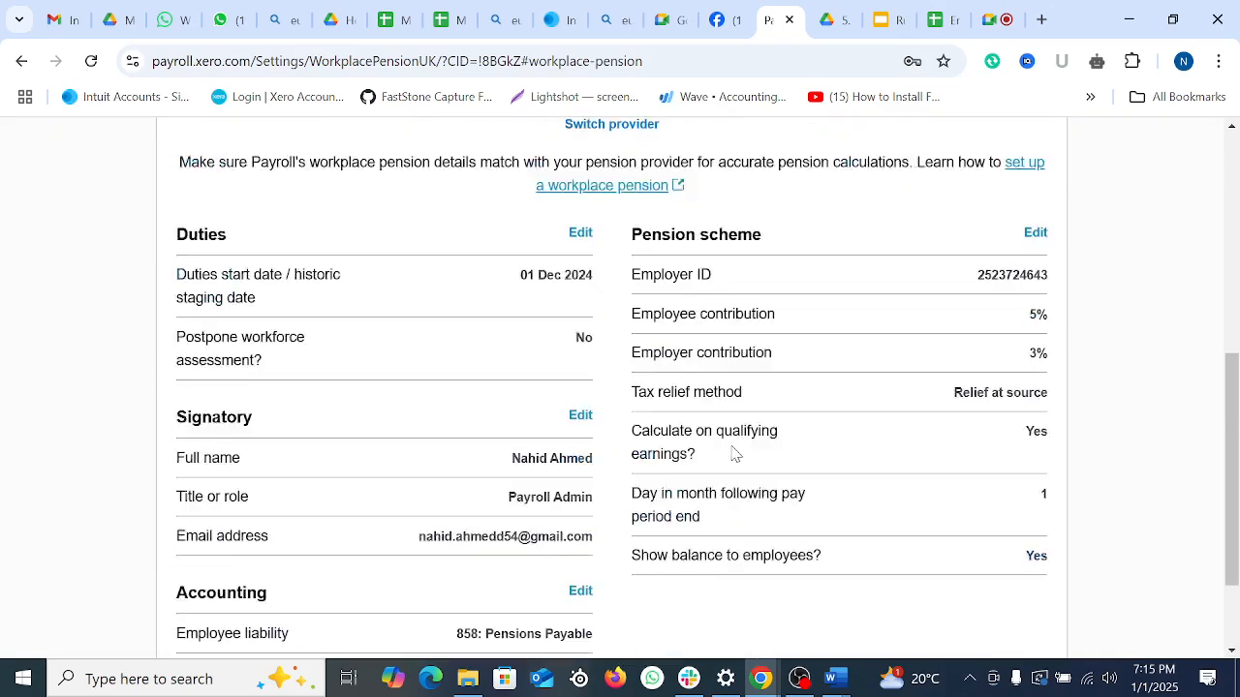
scroll(950, 545, "down", 1)
scroll(955, 534, "up", 6)
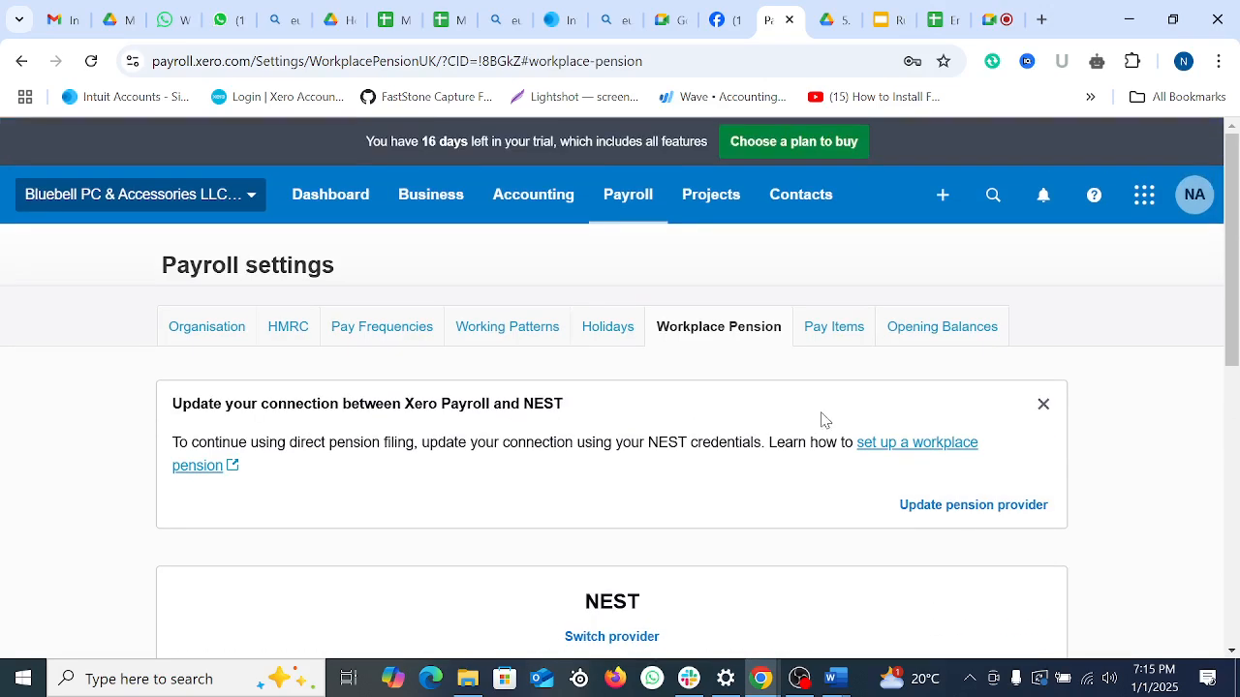
Step: Show the Pay Items earnings list (Bonus, Overtime Hours, Regular Hours) and open the Add earnings-type menu
left_click(831, 329)
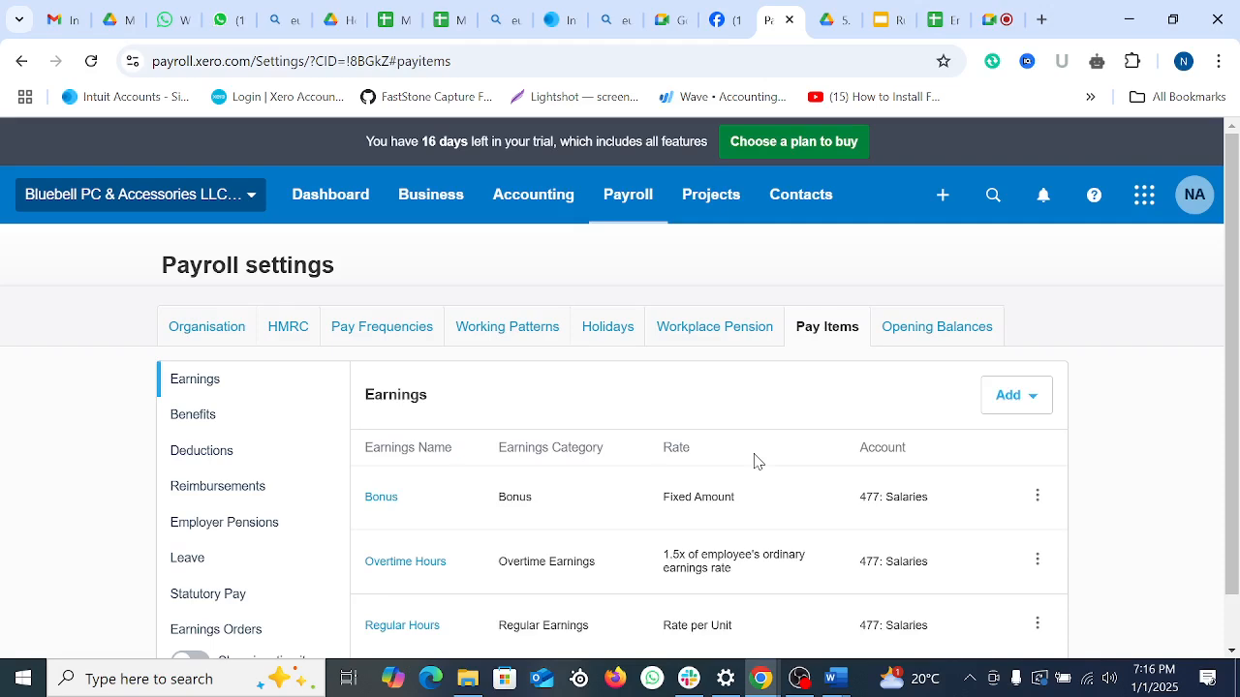
scroll(758, 463, "down", 1)
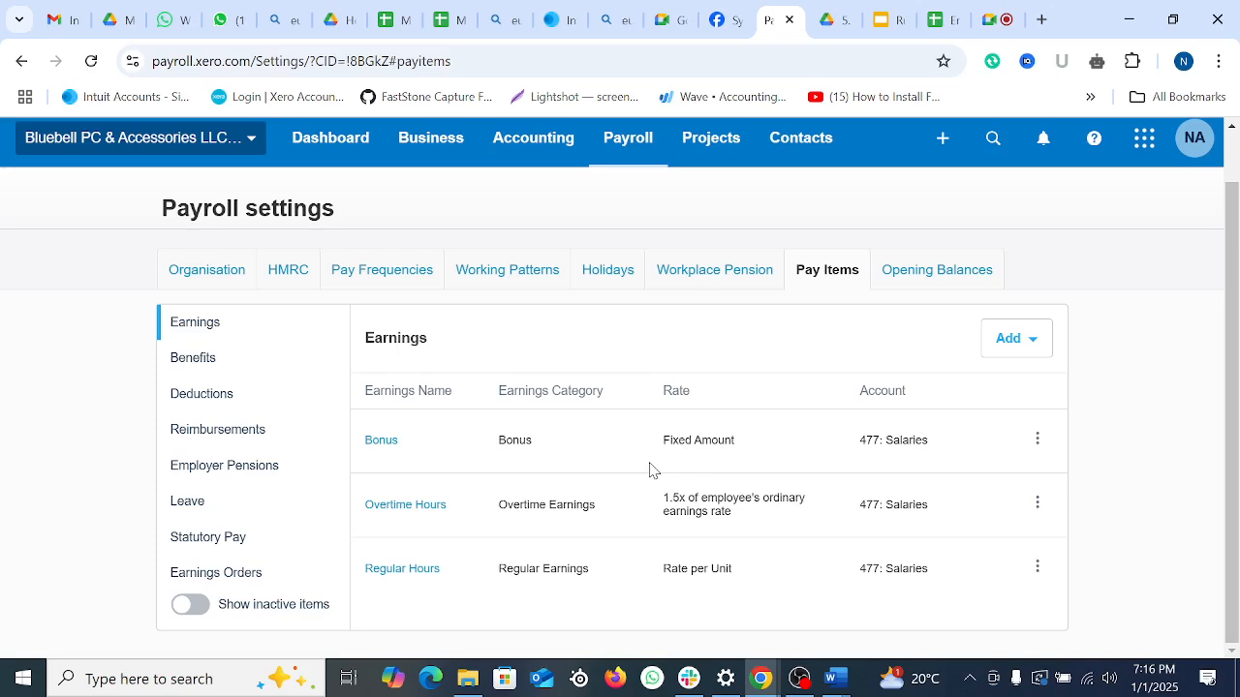
left_click(1013, 337)
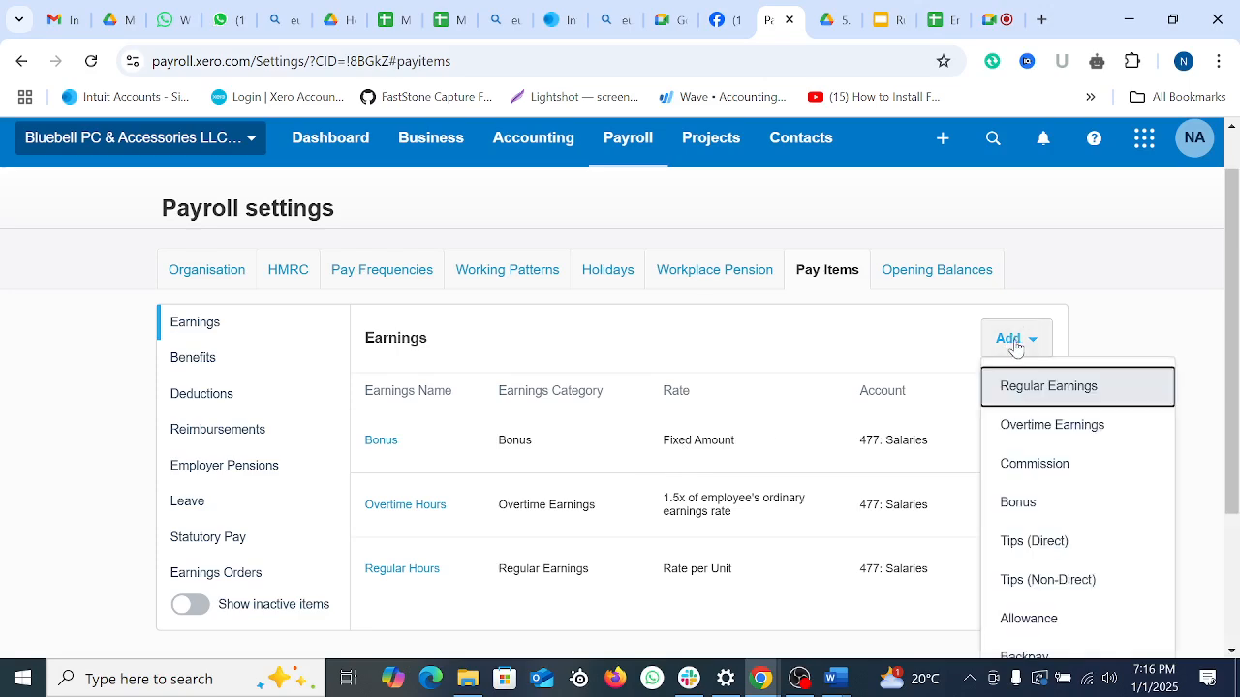
Step: Start a new Commission earnings type with earnings name and display name 'Comission'
scroll(1092, 453, "down", 2)
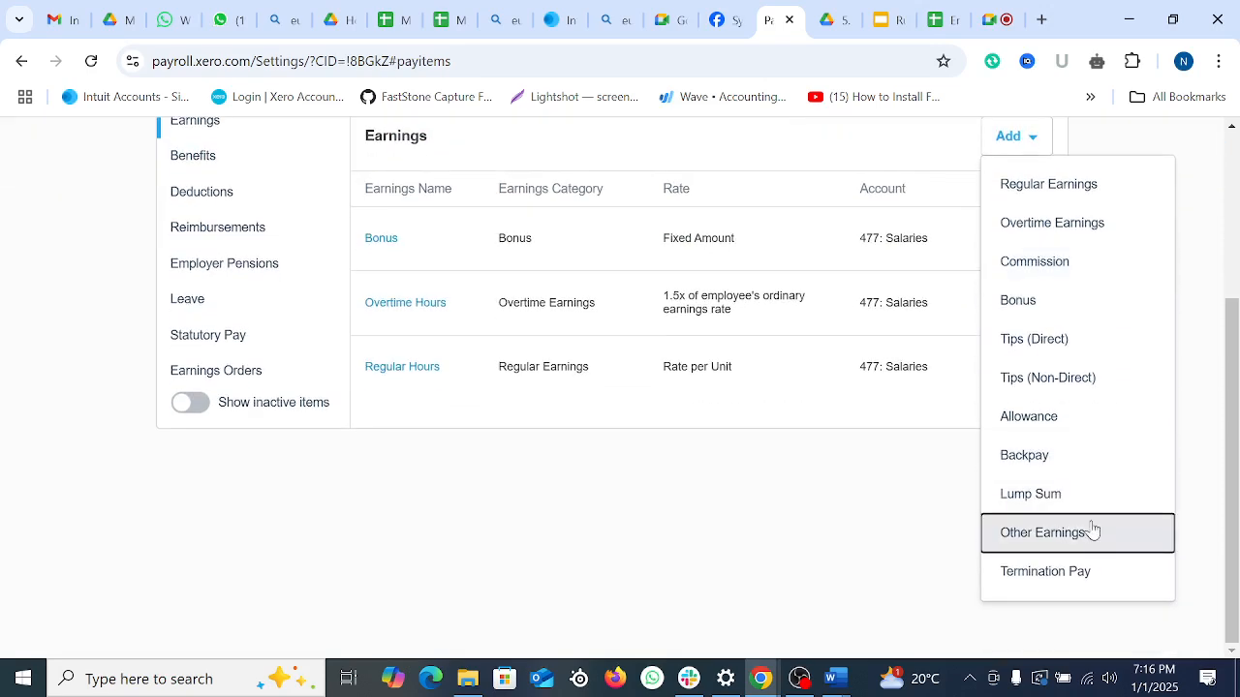
left_click(1085, 267)
left_click(577, 351)
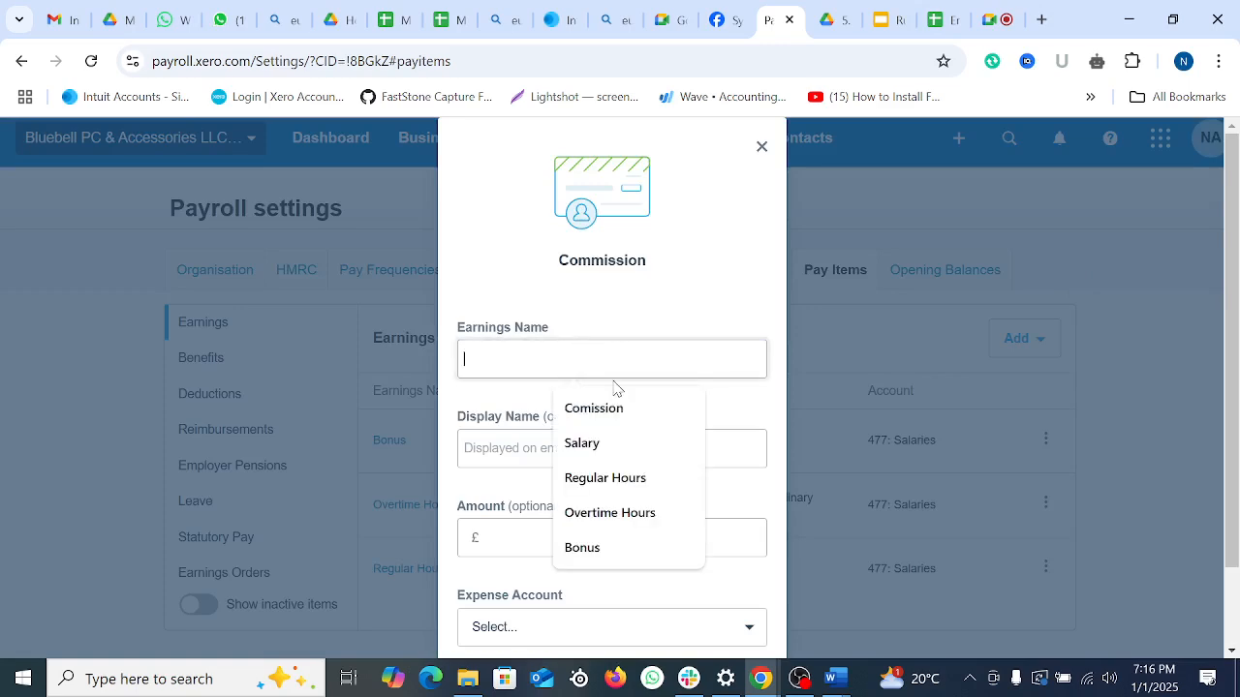
left_click(616, 407)
scroll(639, 368, "down", 1)
left_click(593, 354)
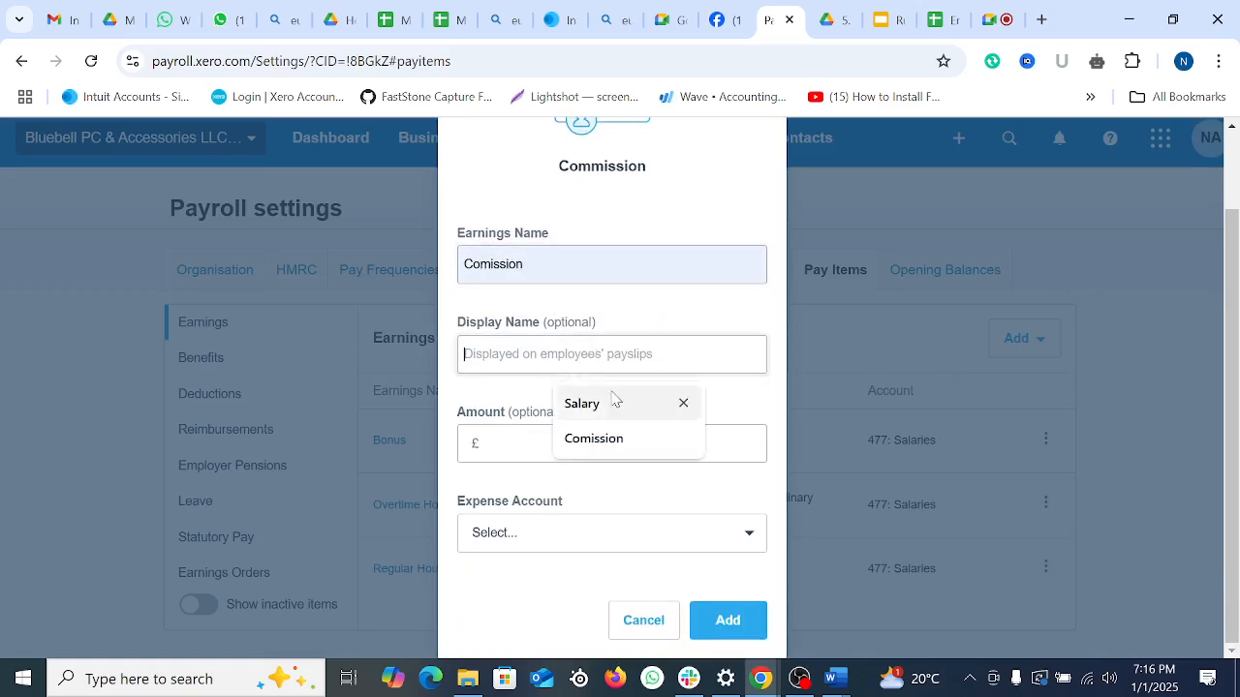
left_click(620, 447)
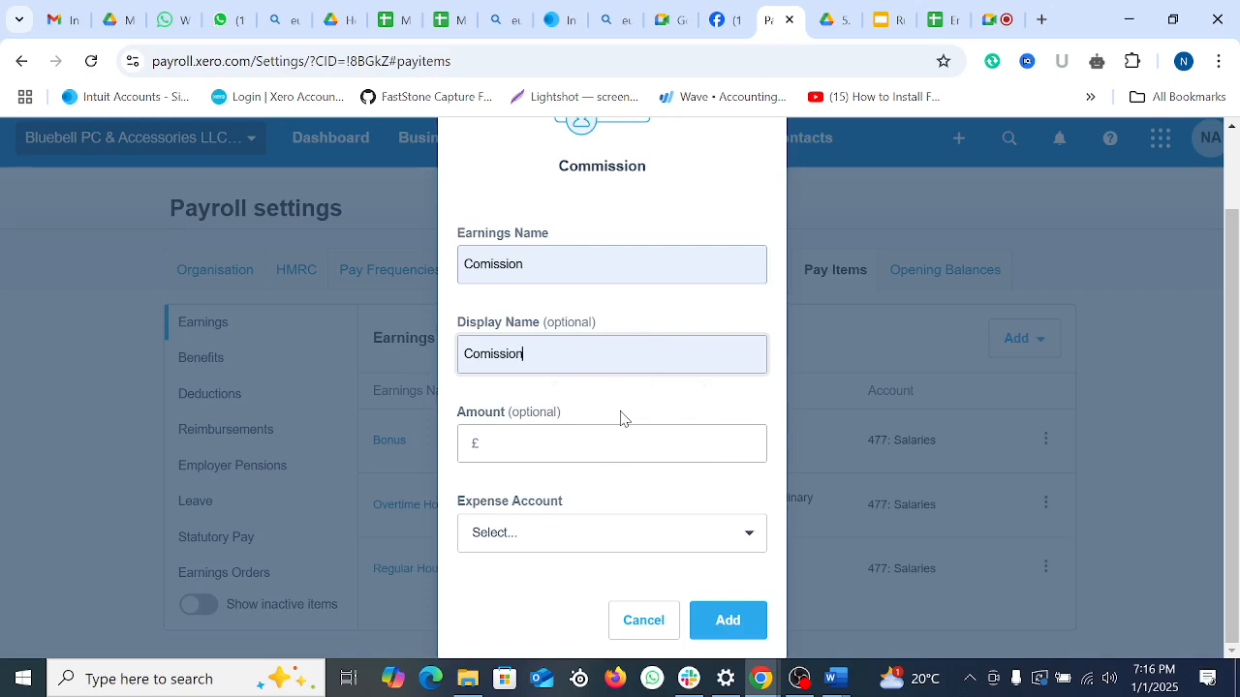
Step: Give it a £300.00 fixed amount on expense account 477: Salaries and add it
left_click(540, 450)
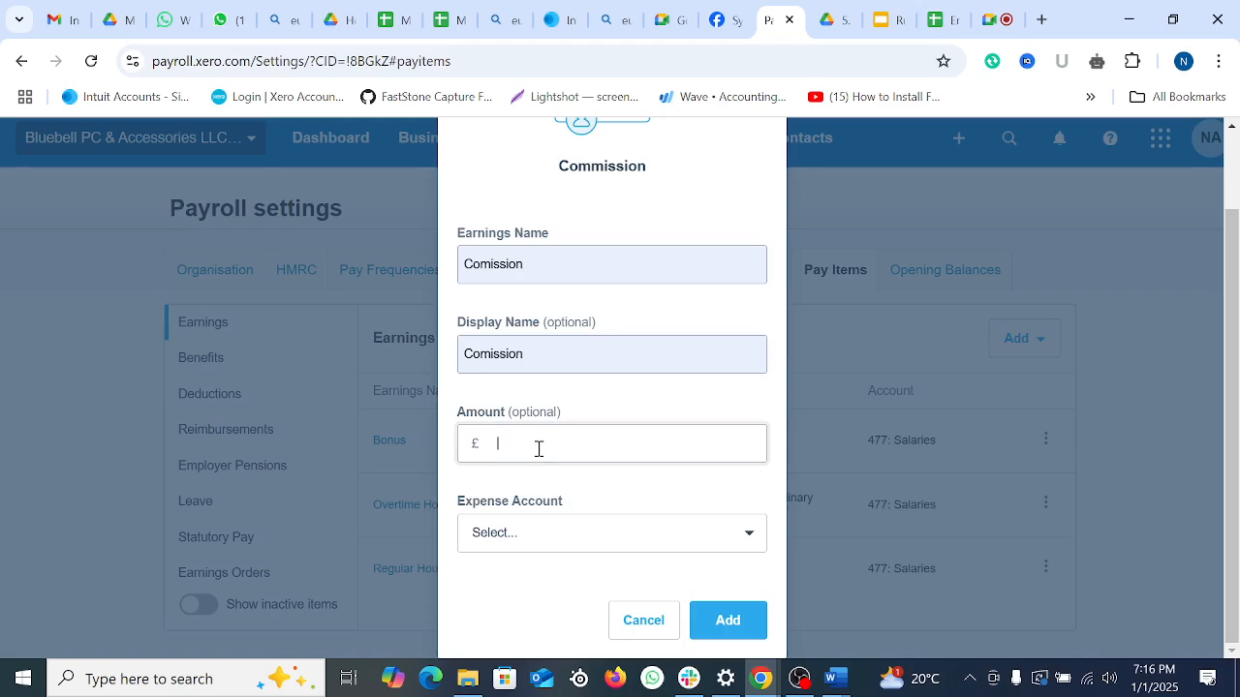
type("300")
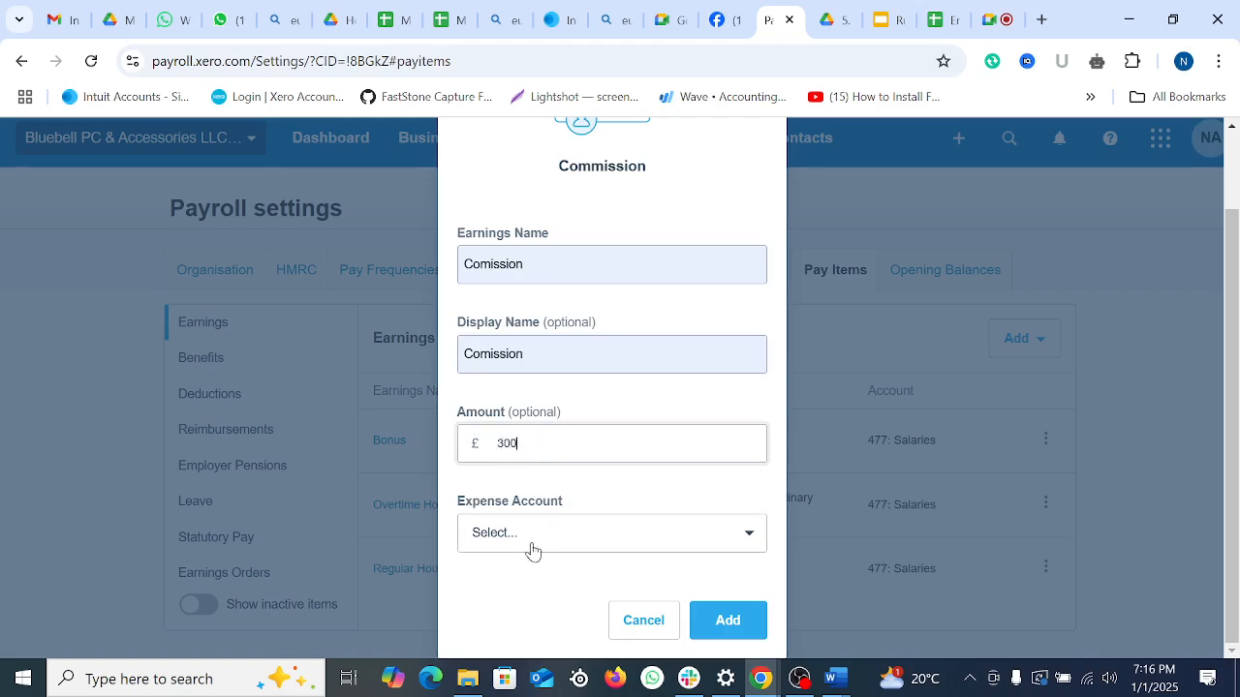
left_click(532, 548)
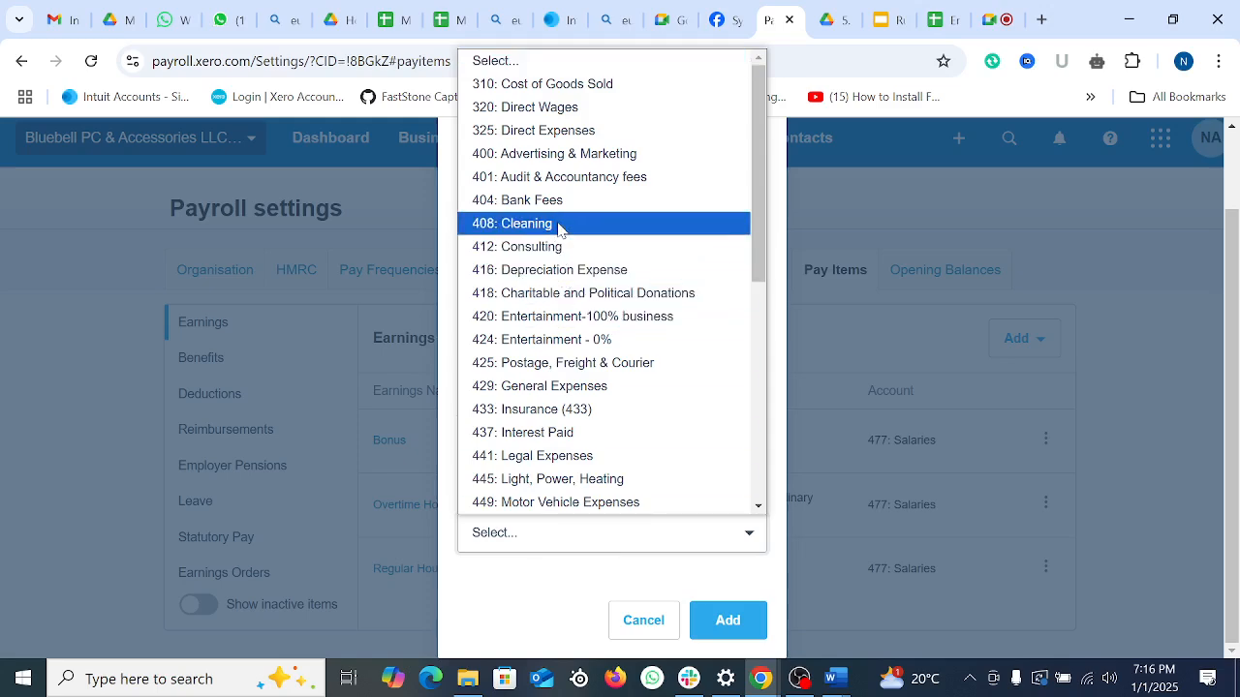
scroll(610, 446, "down", 5)
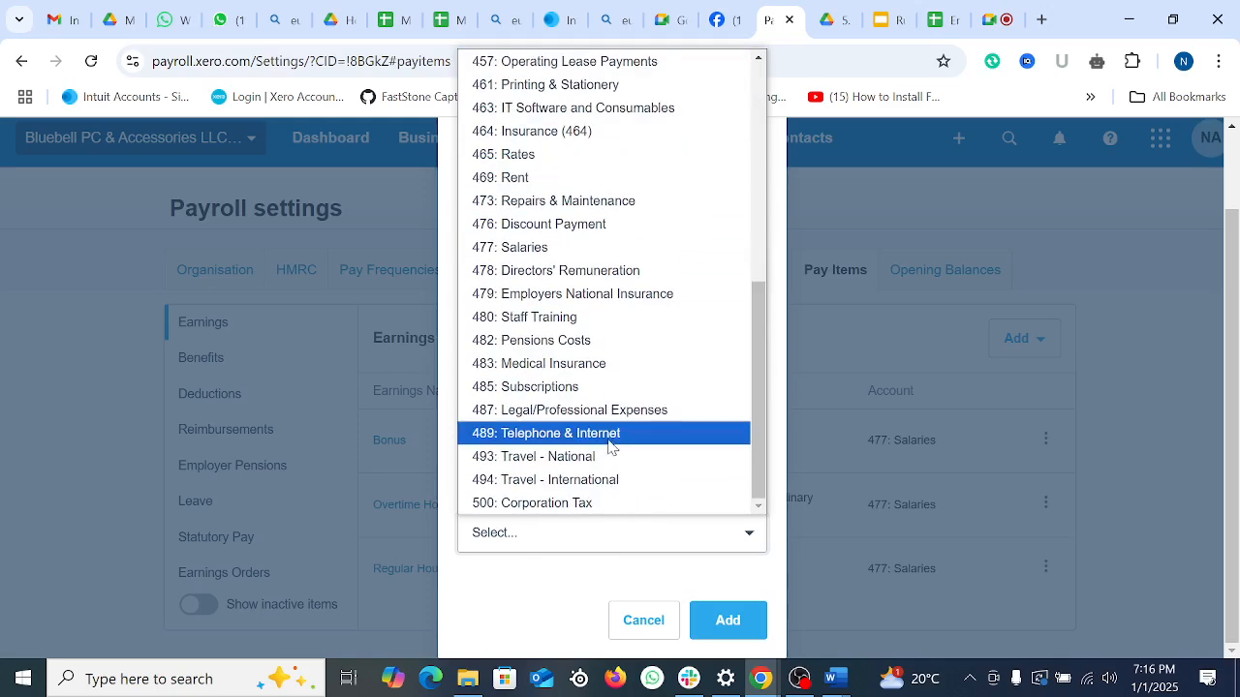
left_click(545, 248)
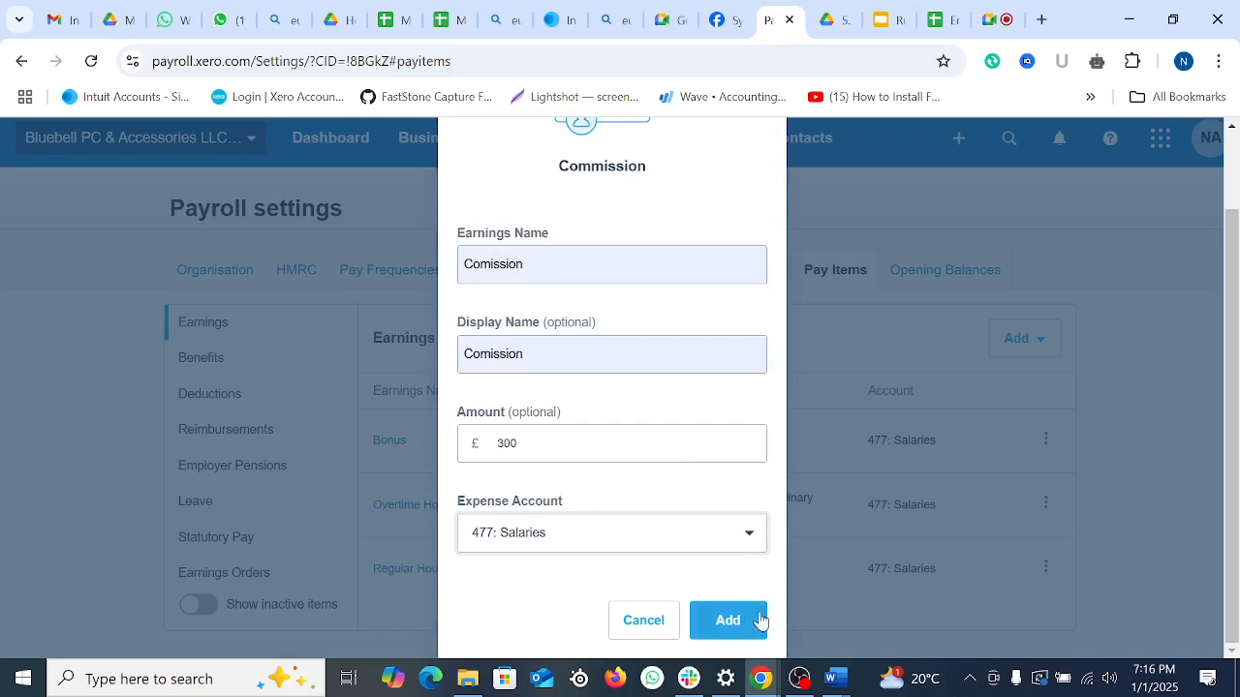
left_click(729, 621)
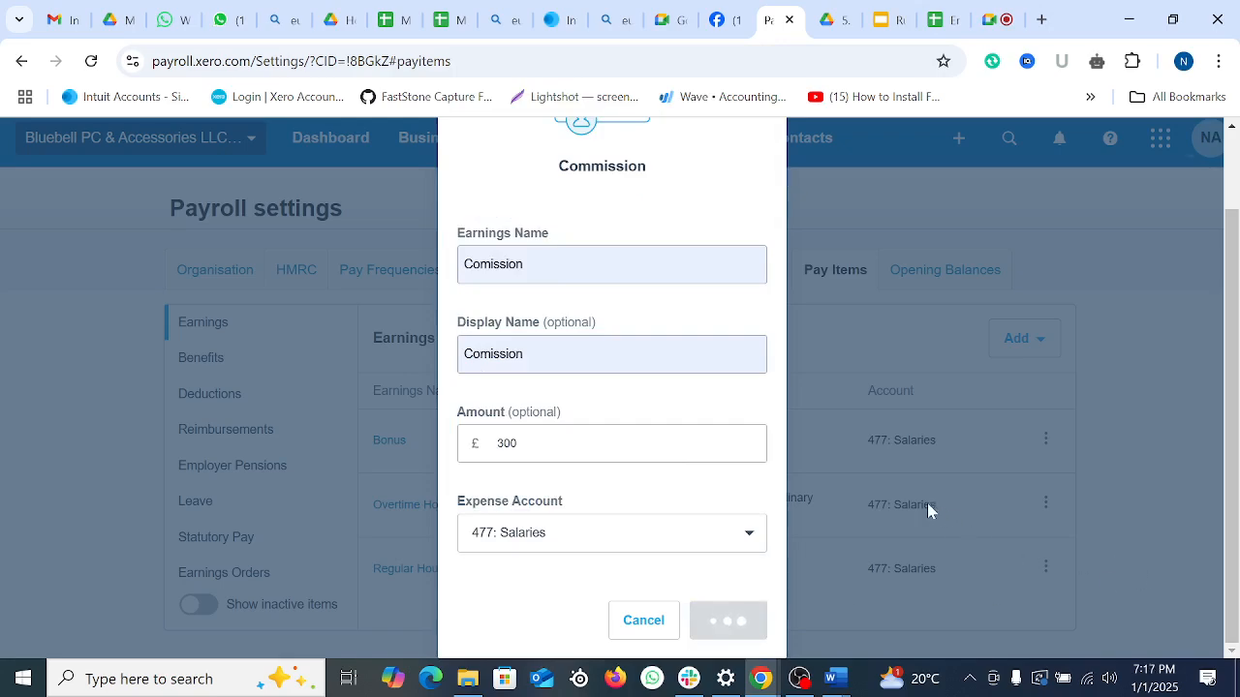
scroll(830, 452, "down", 1)
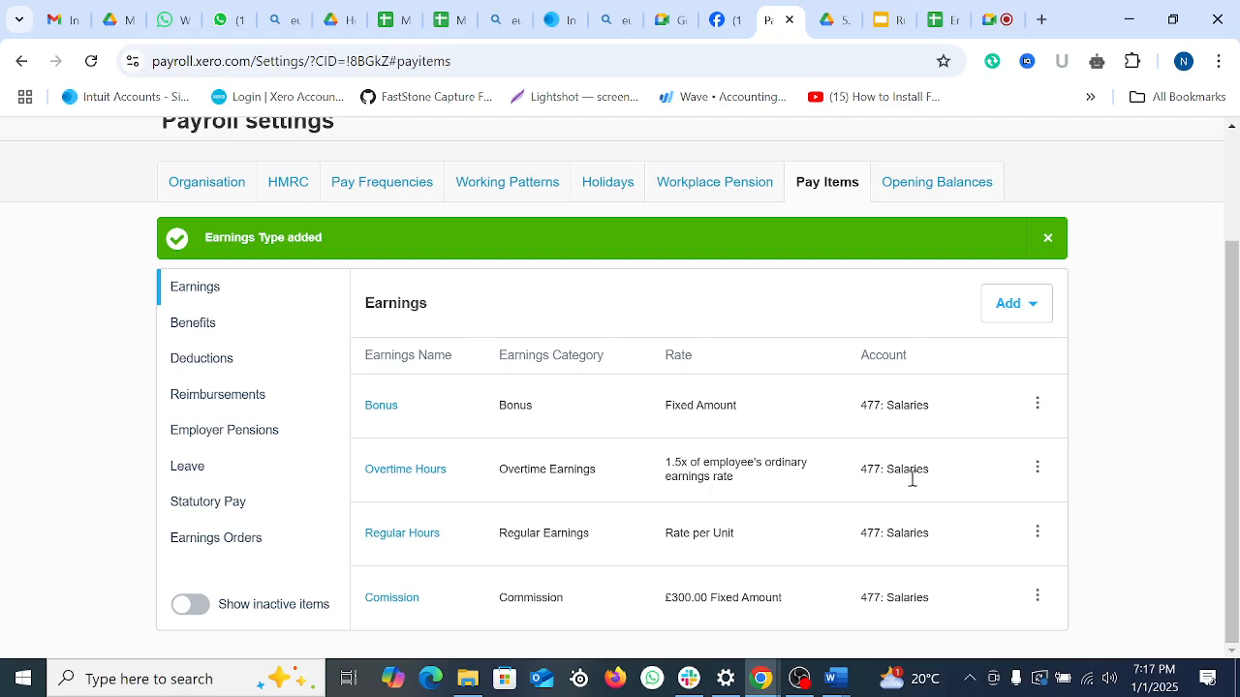
scroll(921, 488, "up", 2)
scroll(922, 494, "down", 2)
scroll(921, 494, "up", 2)
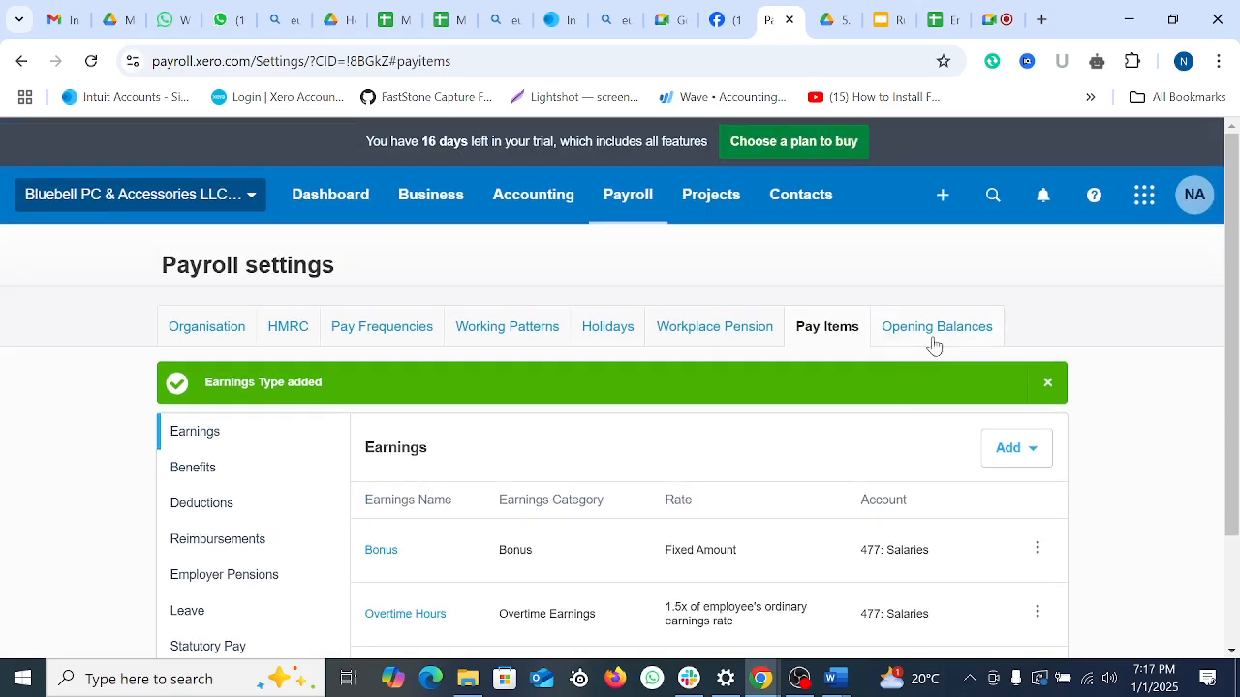
Step: Review the 2024/25 opening balances: zero statutory pay and £5000.00 Employment Allowance Remaining
left_click(931, 332)
scroll(899, 475, "down", 5)
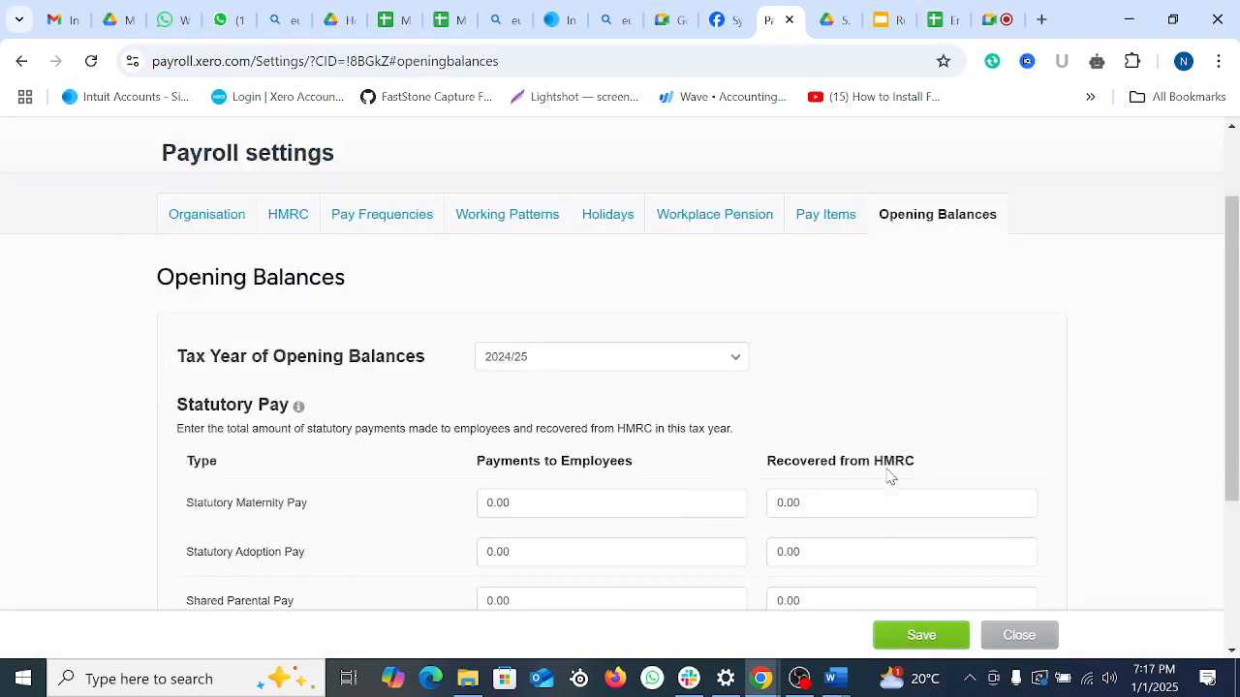
scroll(890, 477, "up", 1)
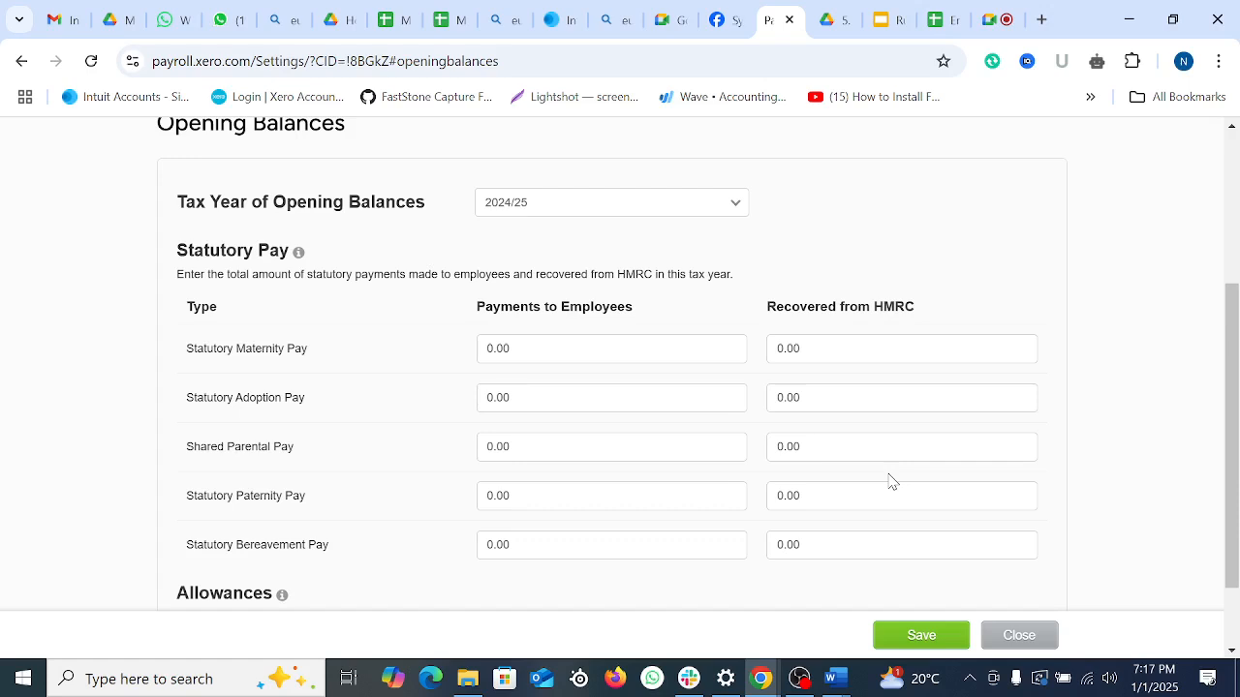
scroll(637, 454, "down", 1)
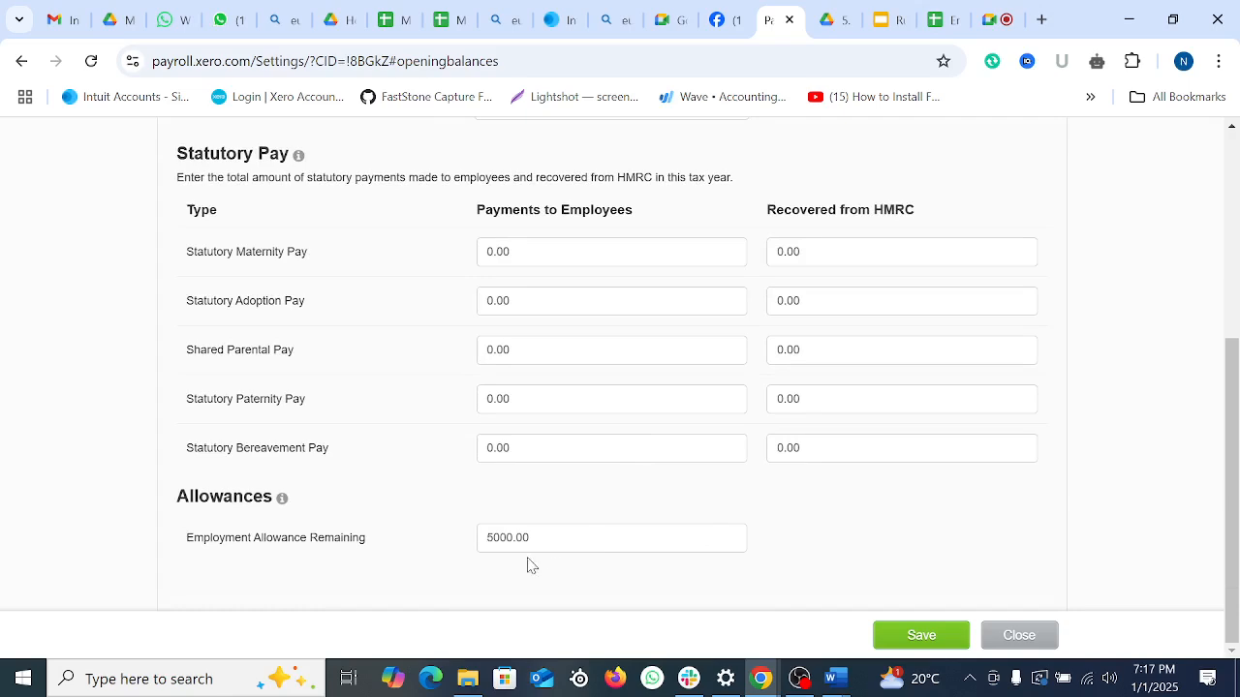
left_click_drag(589, 538, 444, 543)
left_click(499, 596)
left_click(605, 262)
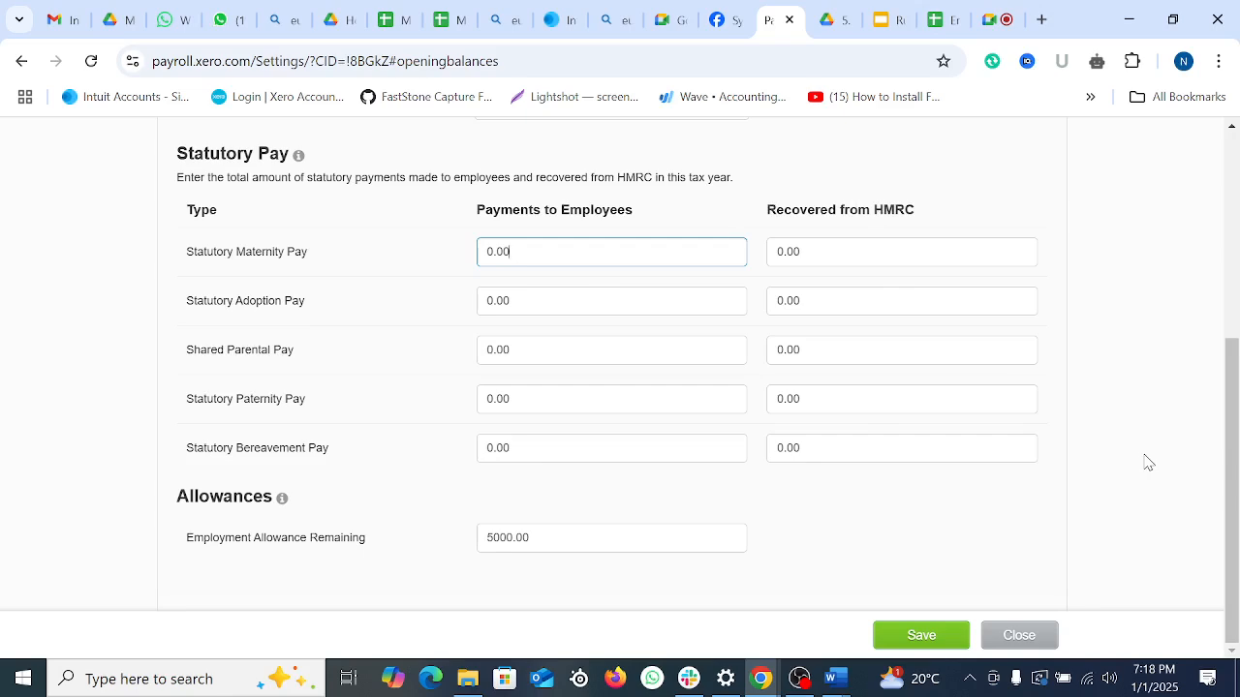
left_click(591, 535)
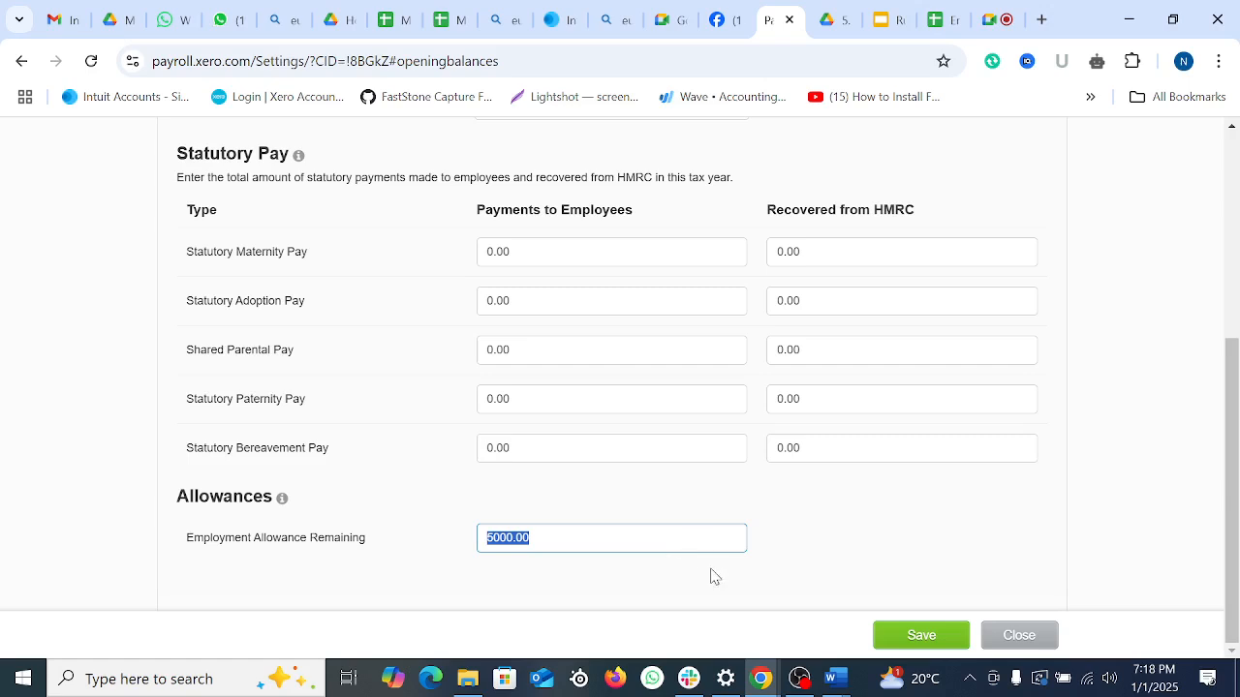
Step: Save the opening balances and dismiss the saved confirmation banner
left_click(921, 639)
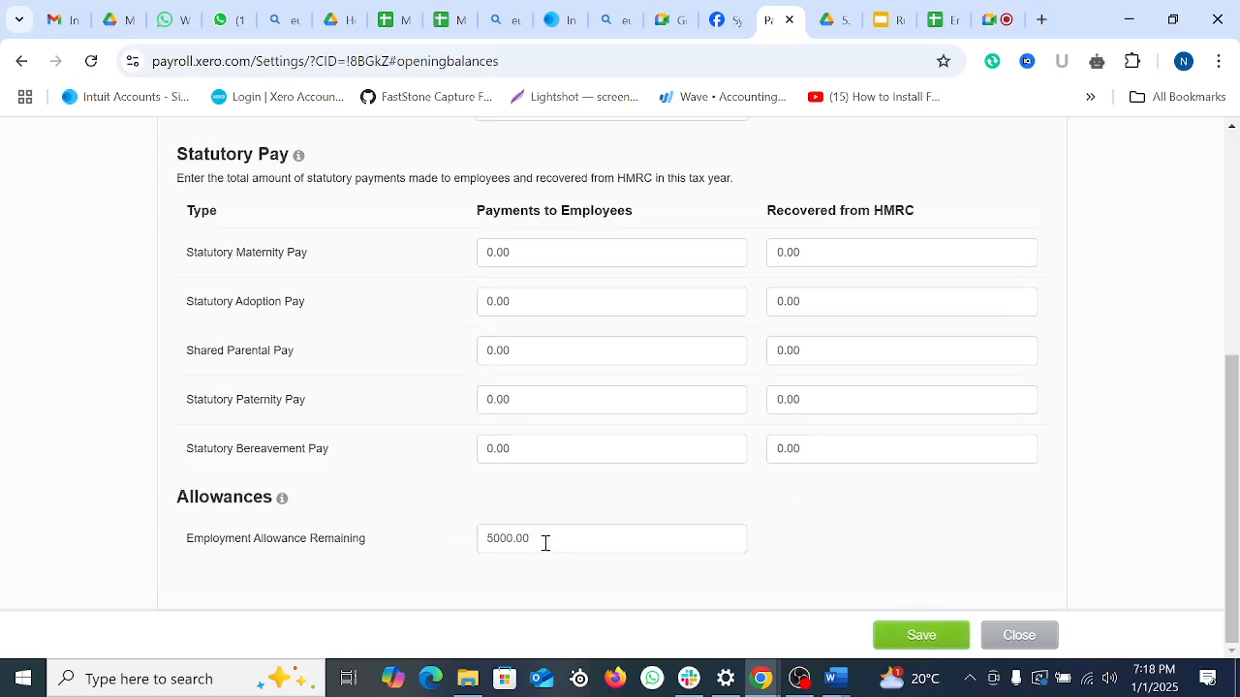
scroll(807, 436, "down", 1)
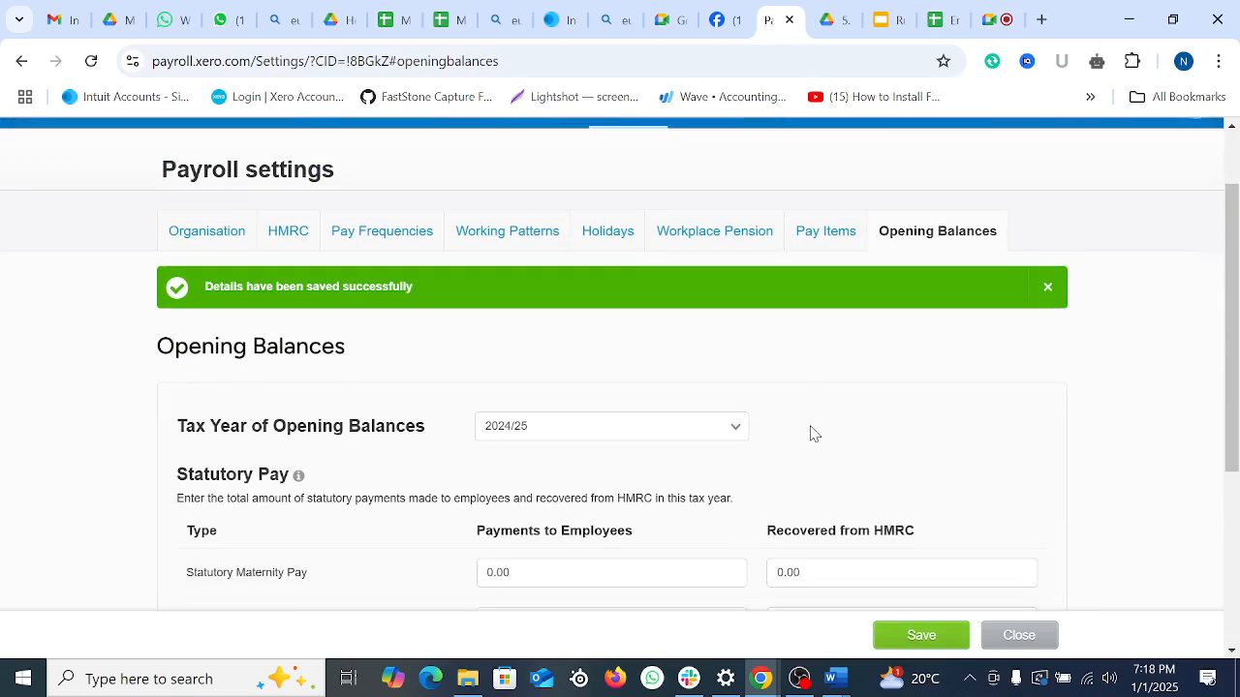
left_click(1052, 263)
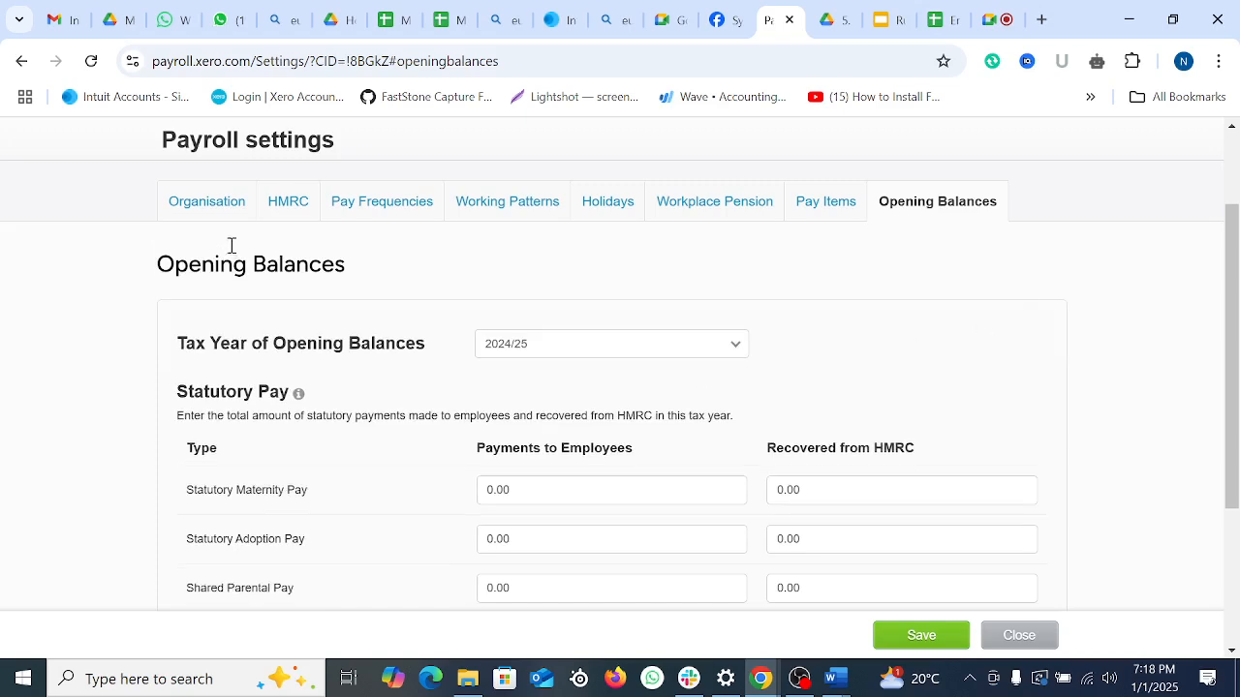
scroll(915, 431, "down", 3)
scroll(830, 437, "up", 4)
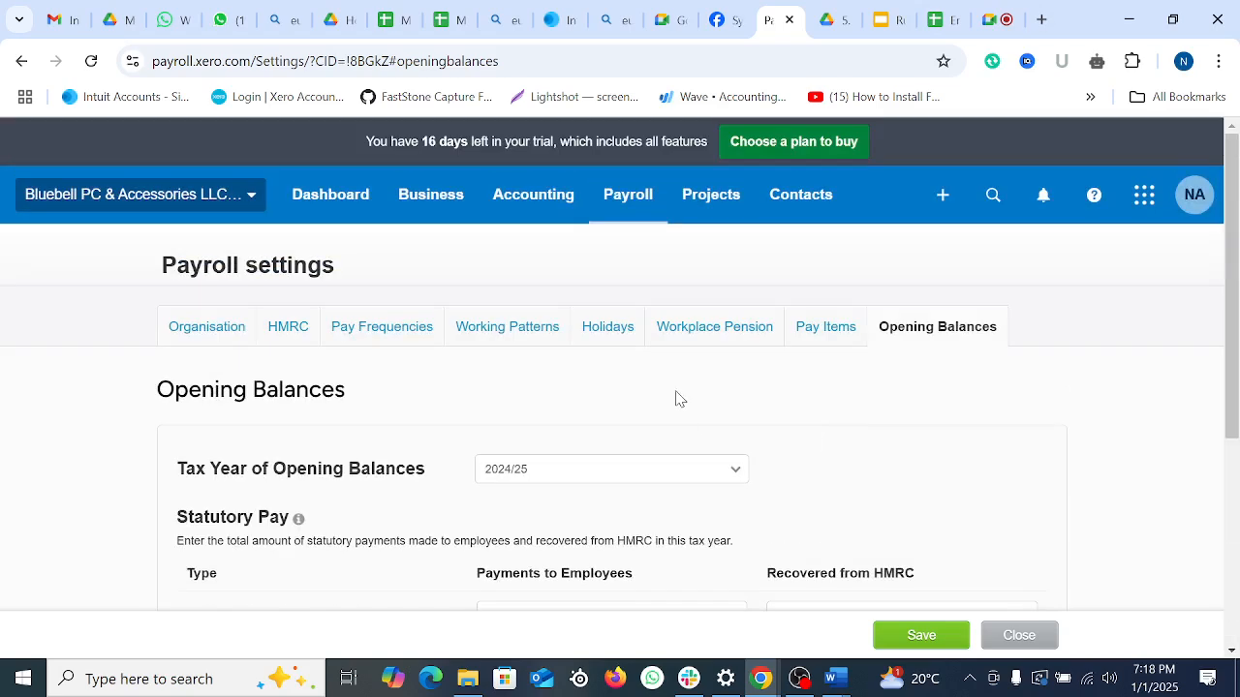
Step: Open the listed employee from Payroll > Employees and save his personal details with Save & next
left_click(640, 199)
scroll(678, 446, "down", 1)
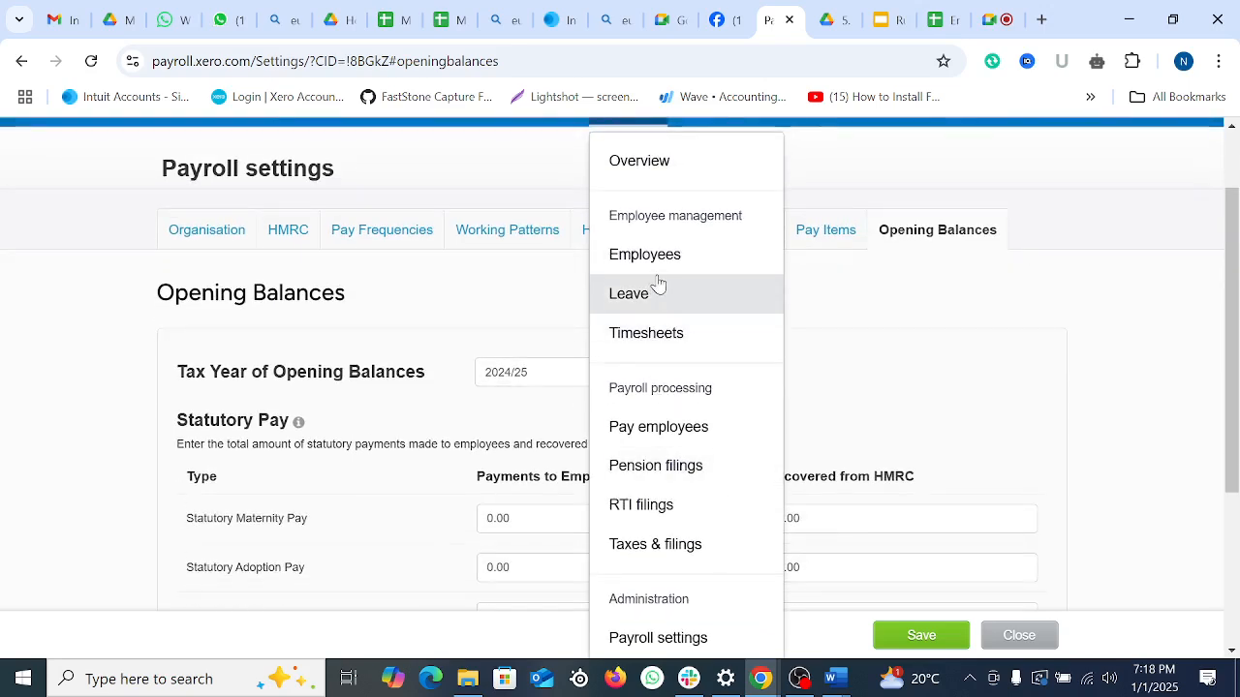
left_click(681, 255)
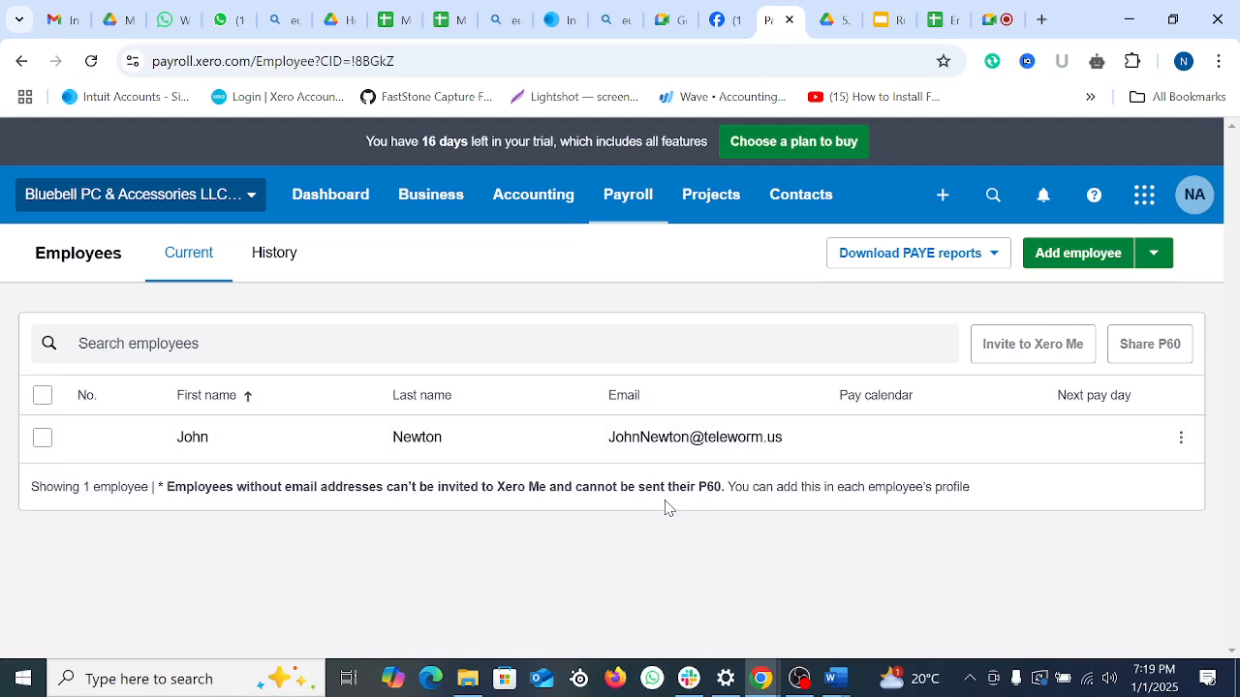
left_click(639, 455)
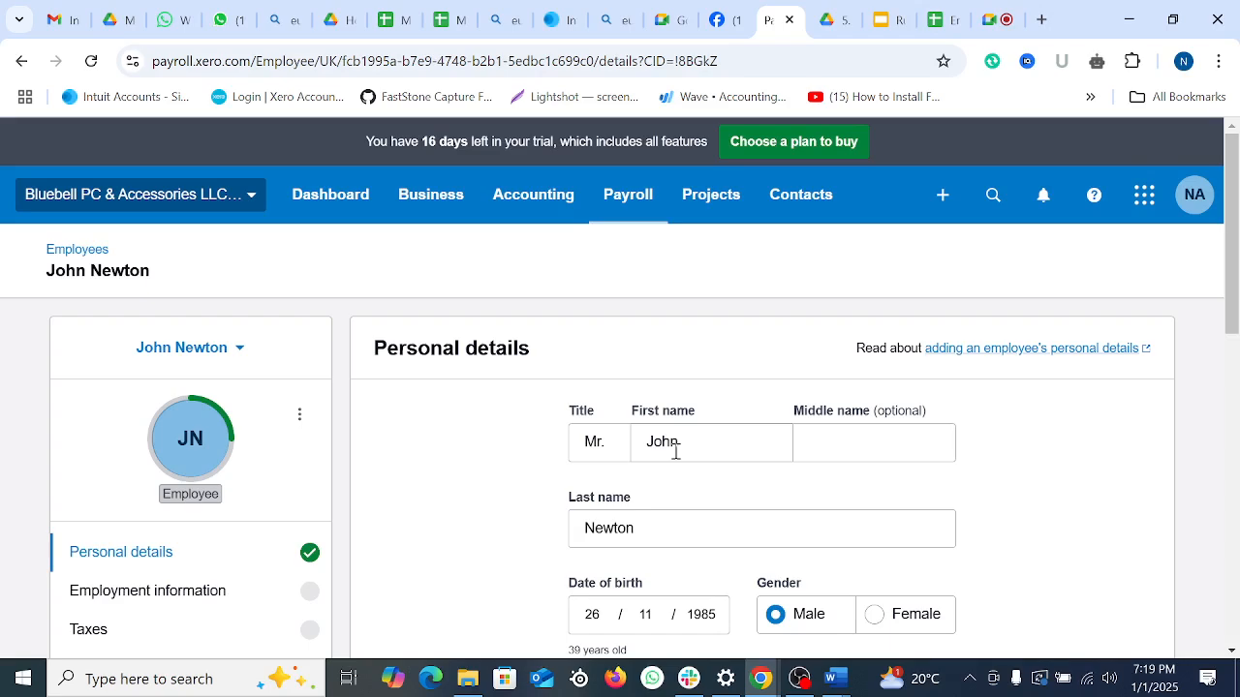
scroll(676, 451, "down", 8)
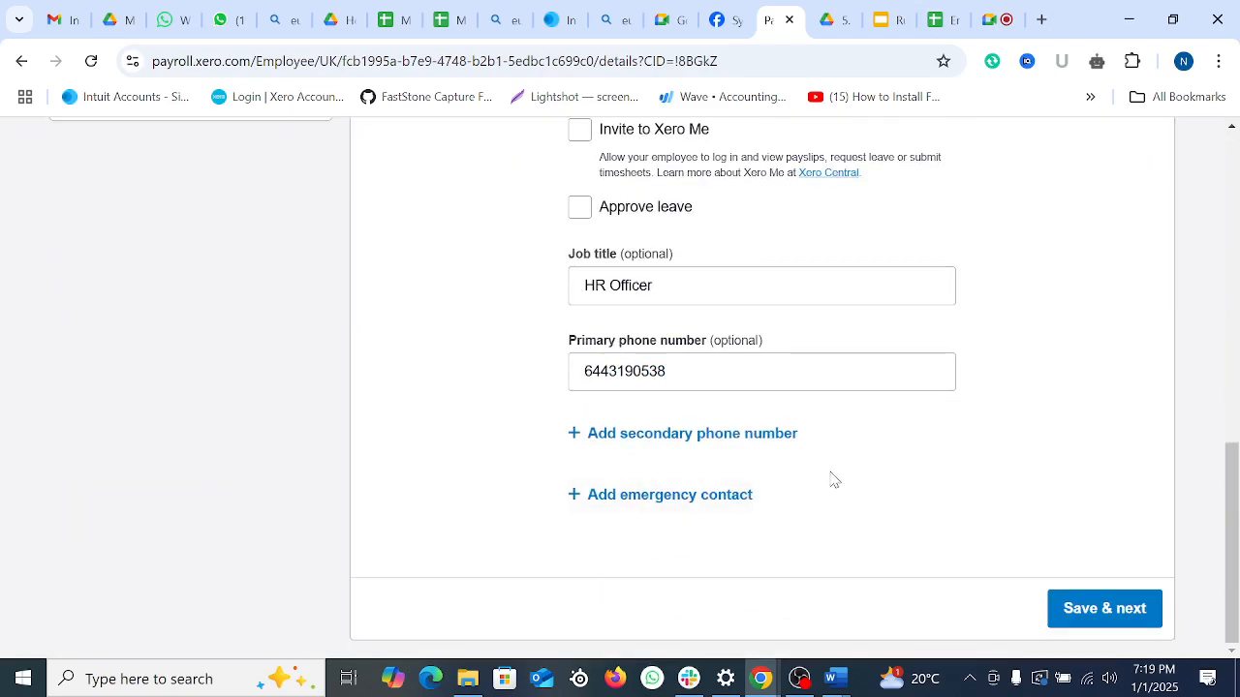
left_click(1104, 608)
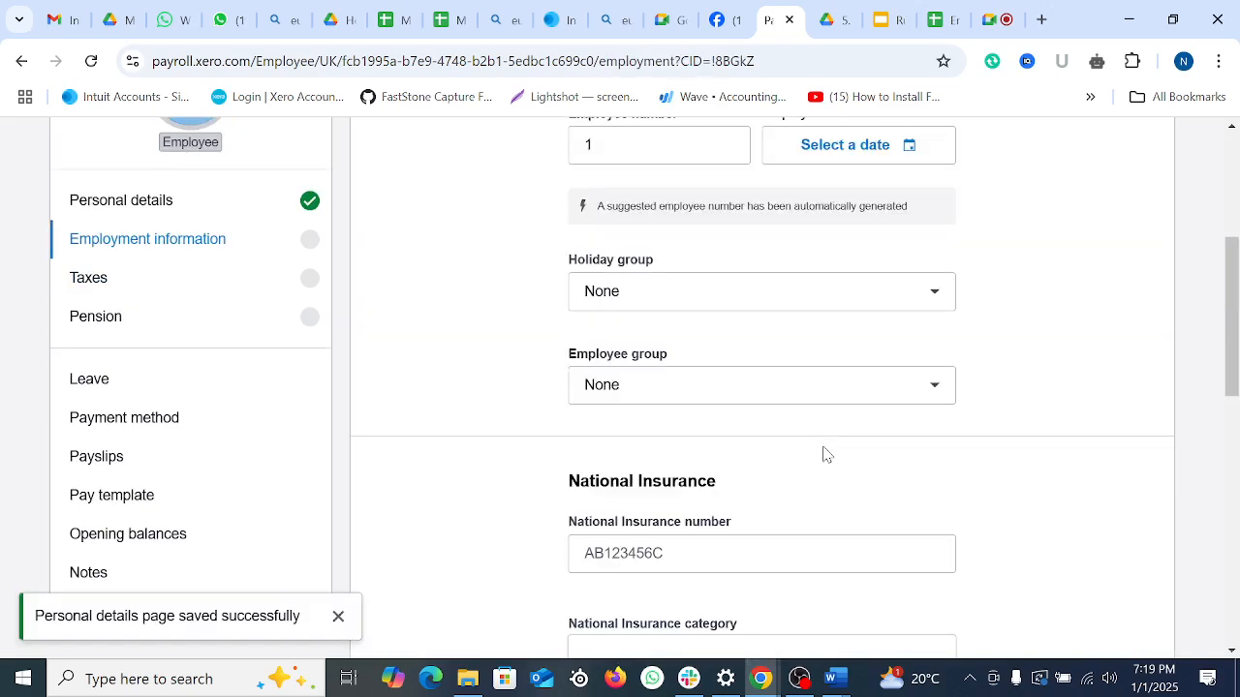
Step: Set the employment start date to 01 Dec 2024
scroll(678, 387, "up", 3)
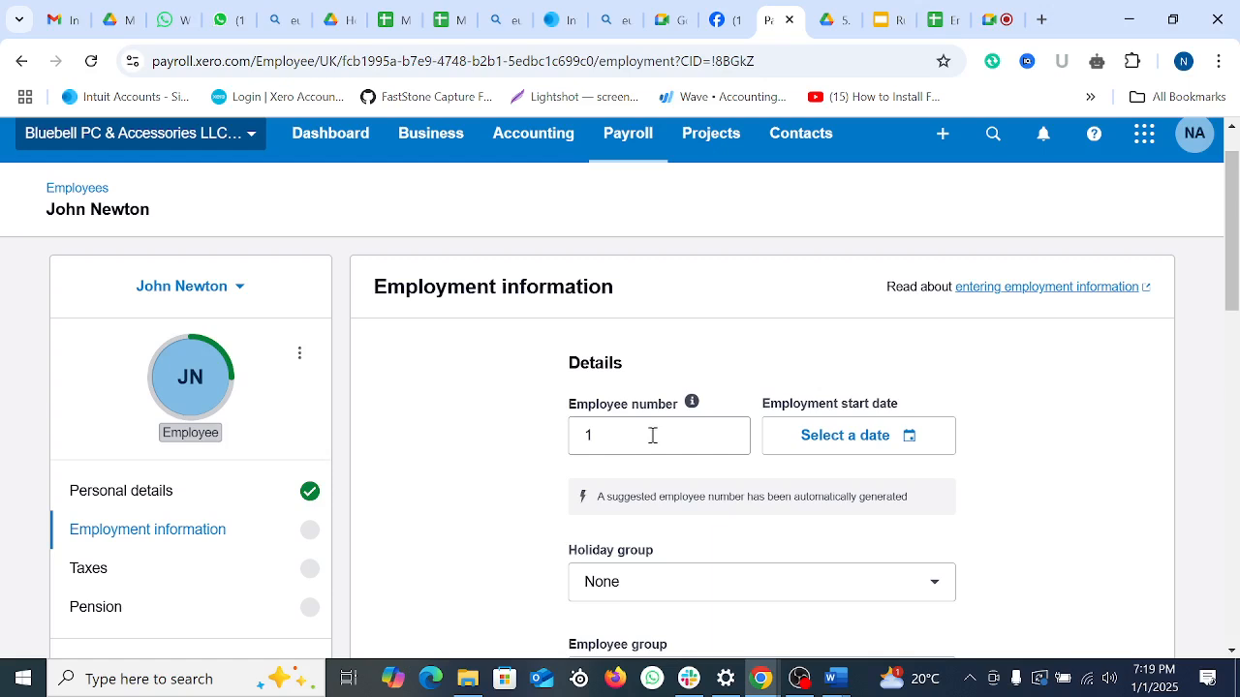
scroll(929, 354, "down", 1)
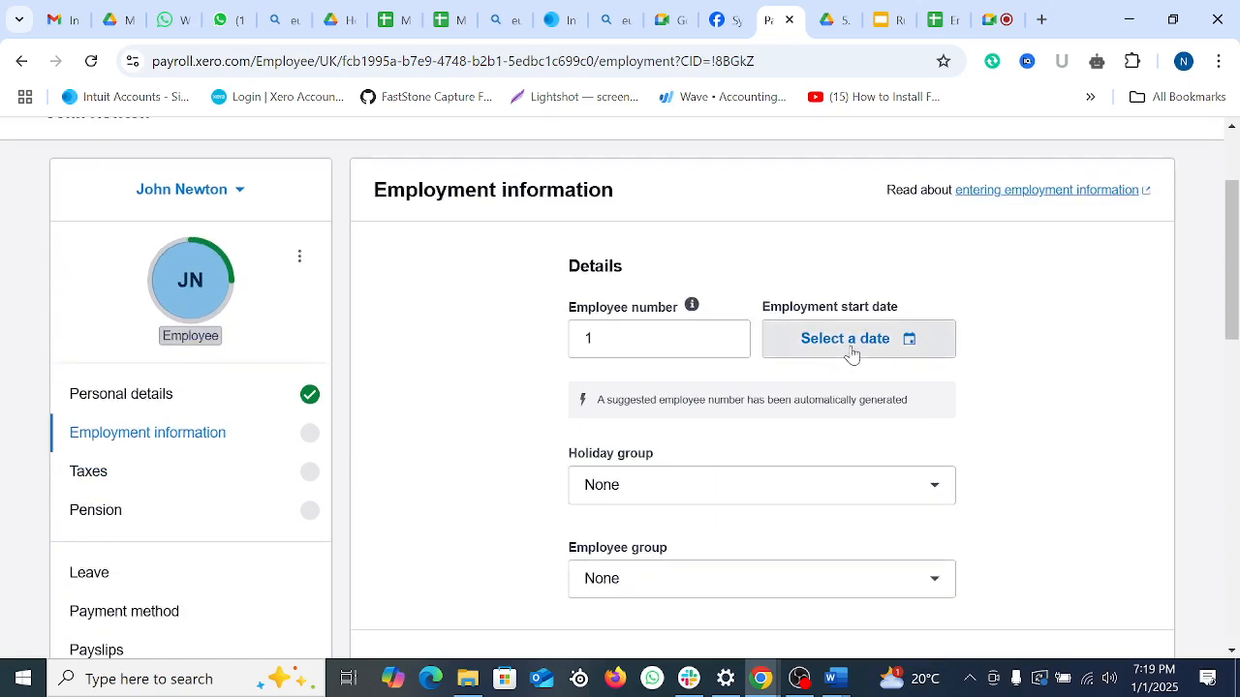
left_click(851, 351)
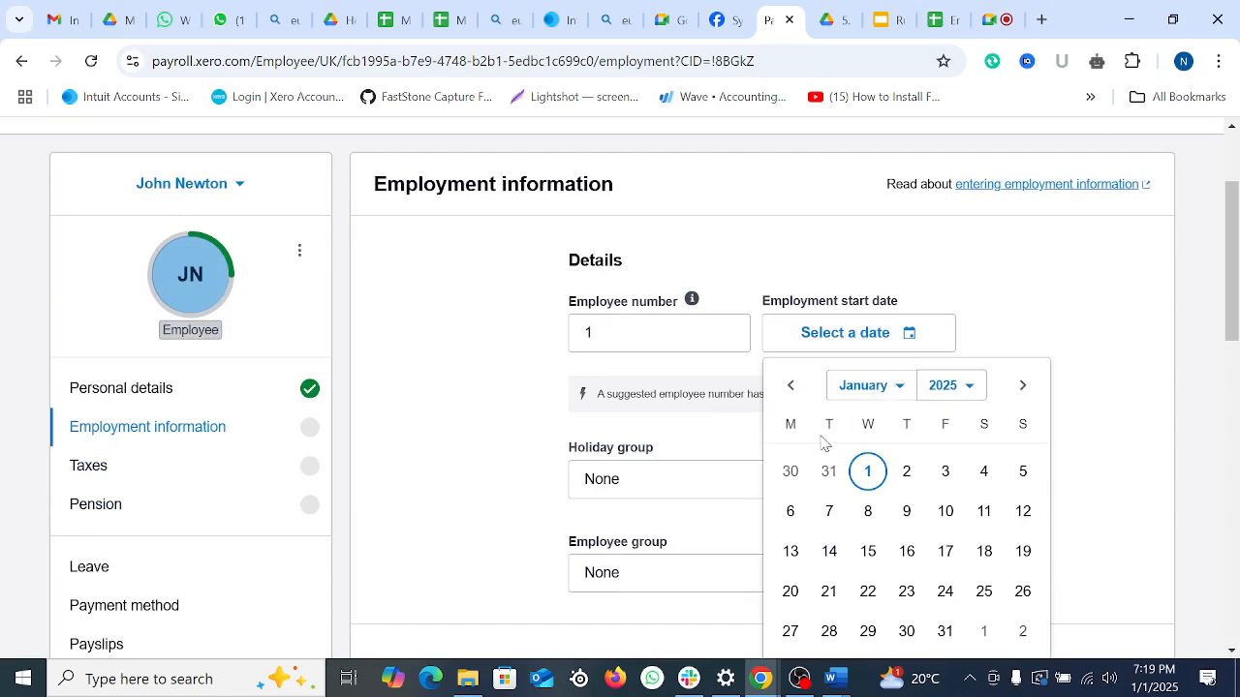
left_click(791, 386)
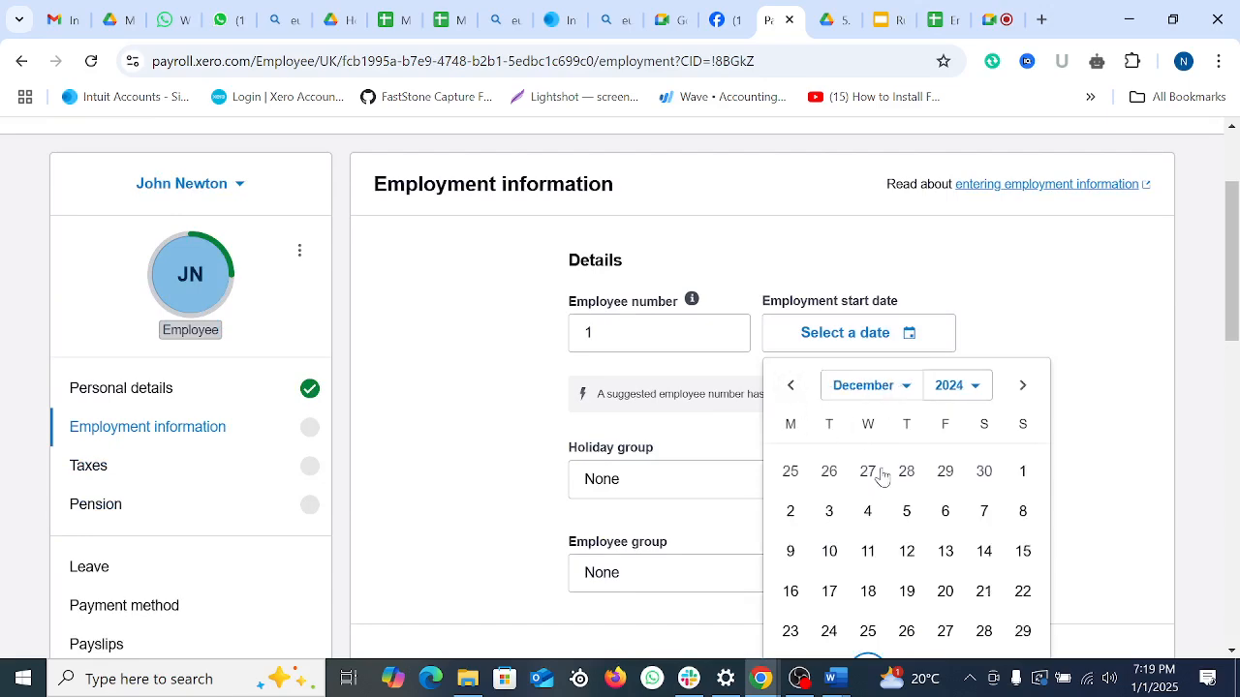
left_click(1022, 472)
Step: Set the holiday group to England & Wales, keep employee group None, and reach the NI number field
scroll(705, 385, "down", 1)
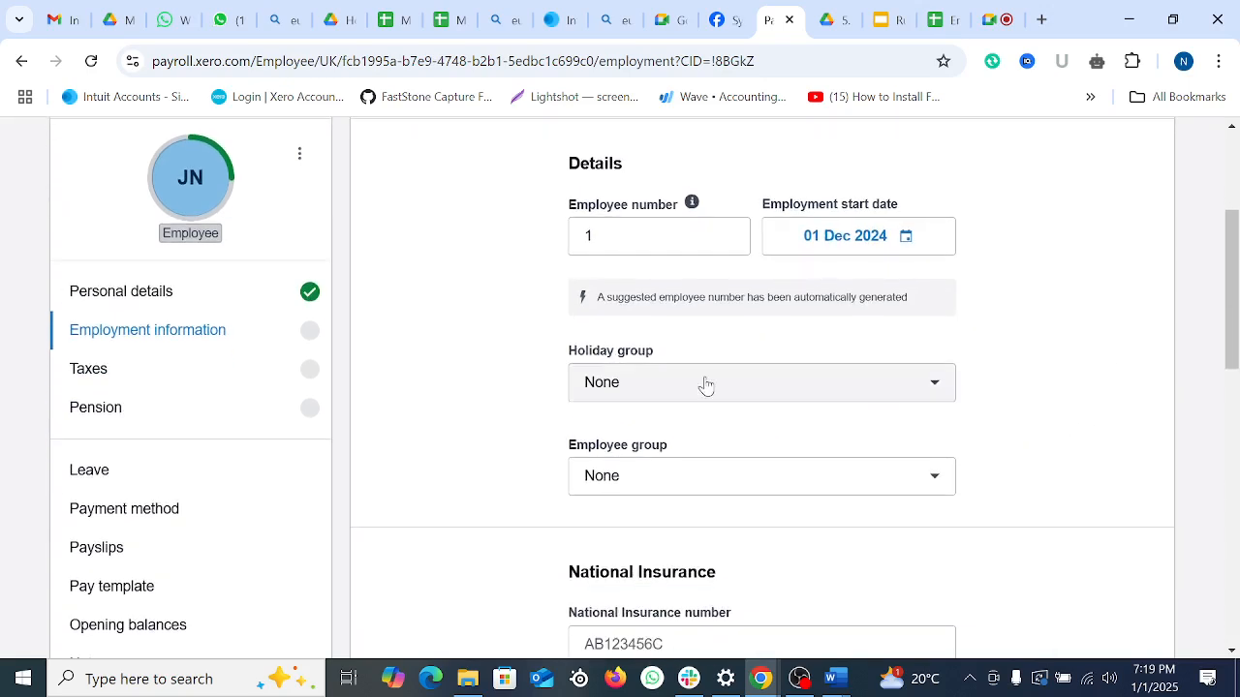
left_click(710, 380)
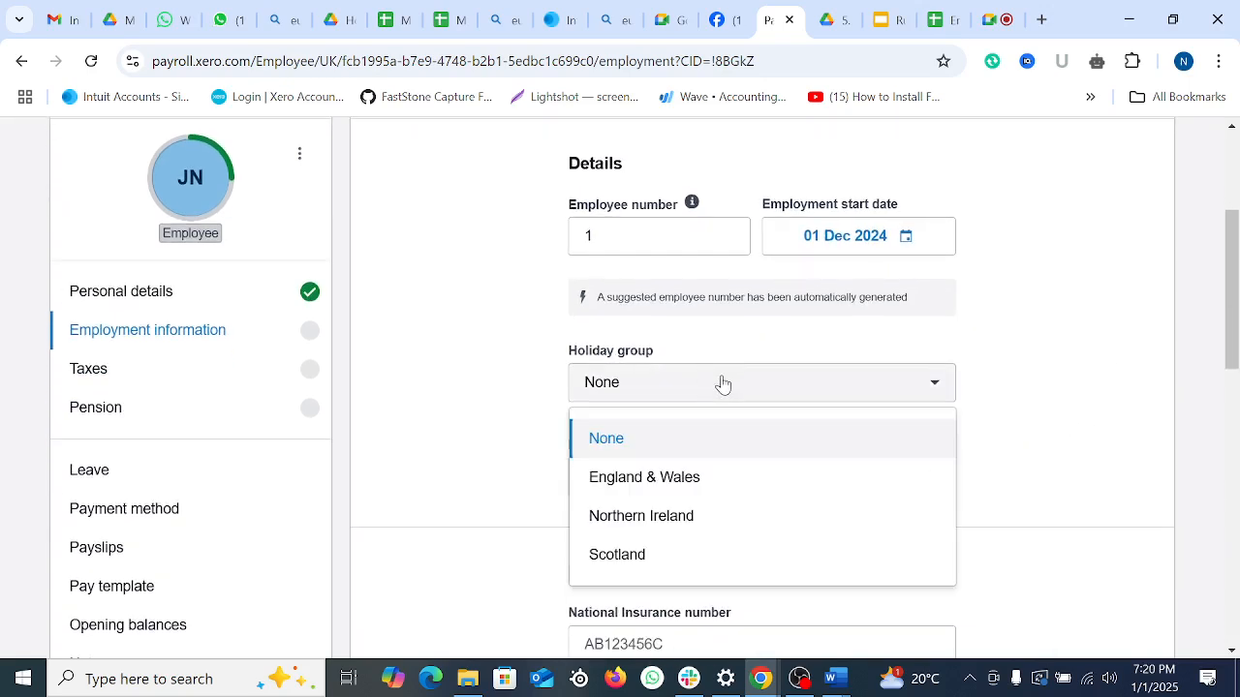
left_click(721, 486)
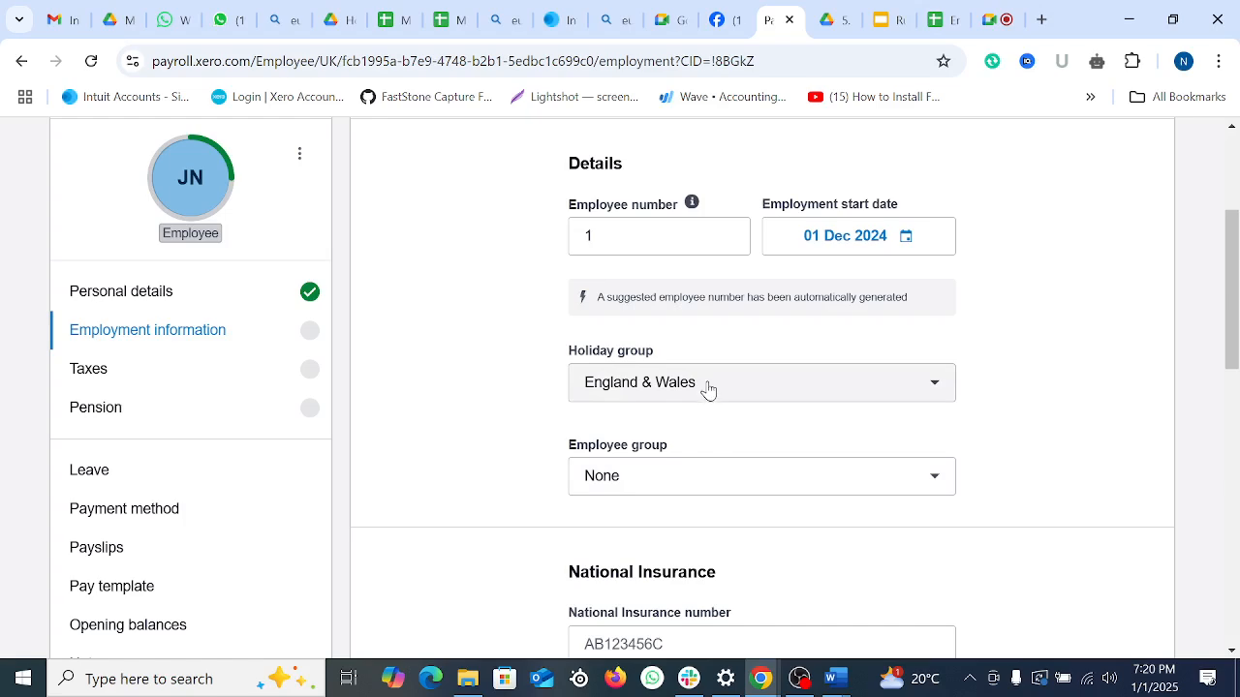
scroll(707, 387, "down", 1)
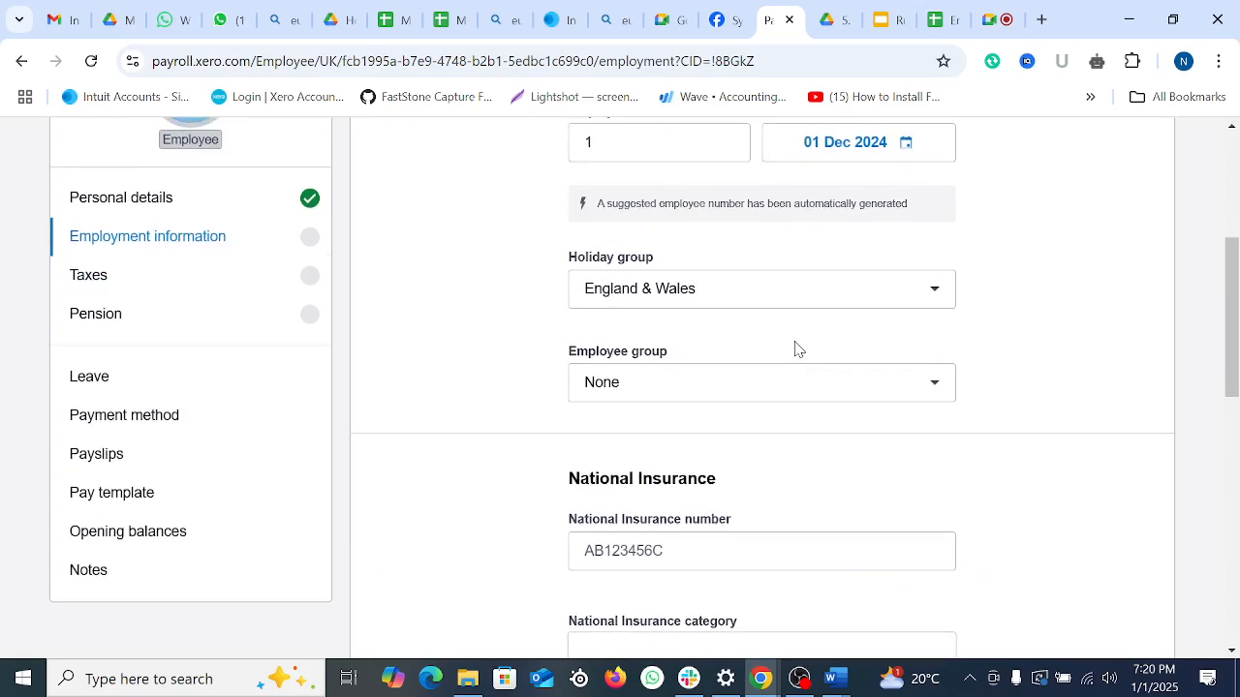
left_click(939, 386)
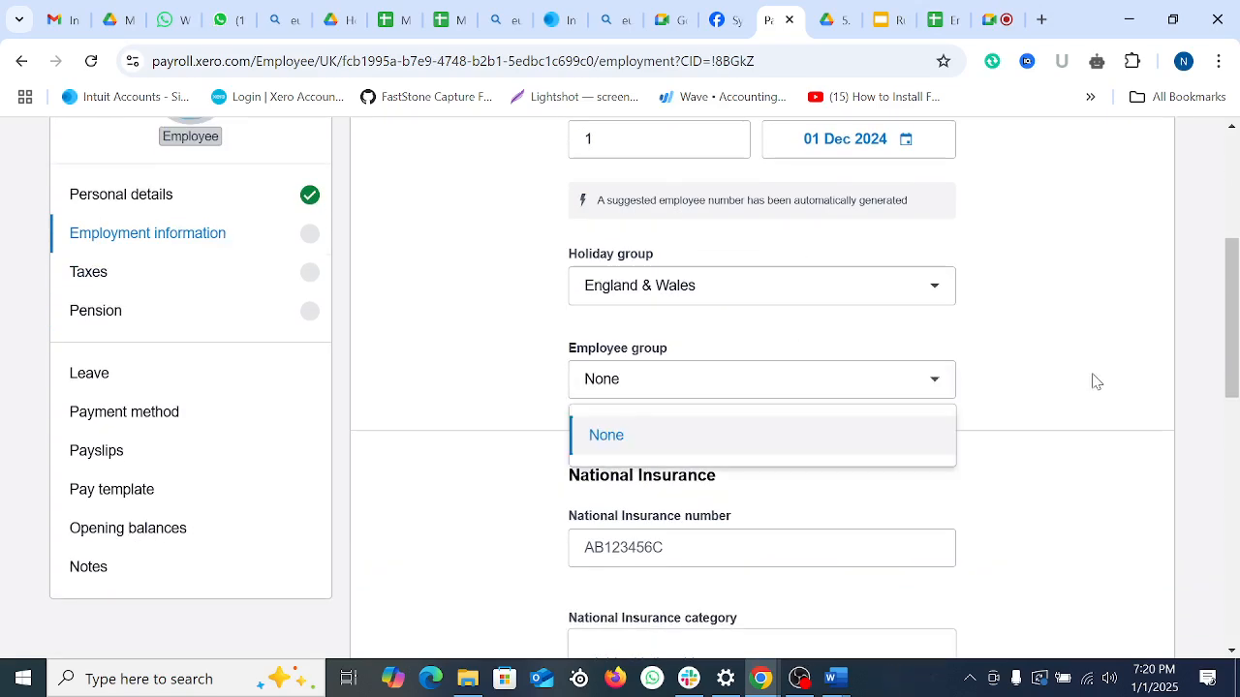
scroll(1065, 388, "down", 2)
left_click(707, 355)
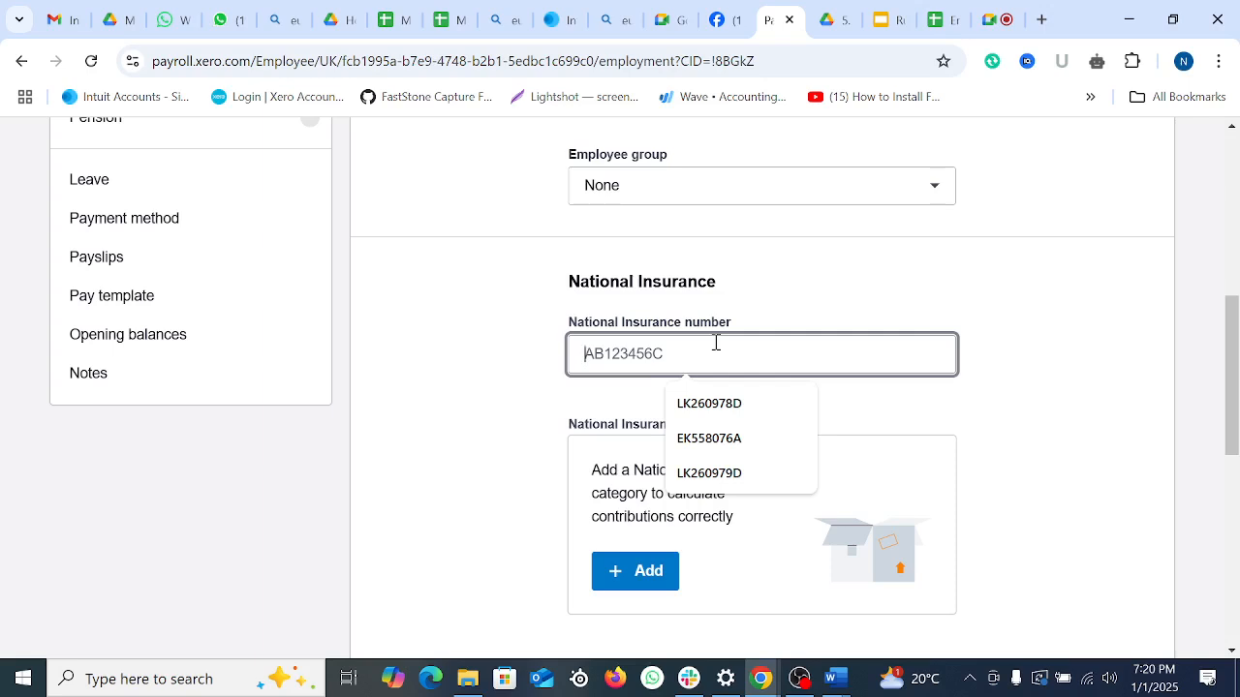
Step: Fill in the employee's saved NI number and add National Insurance category A
left_click(726, 411)
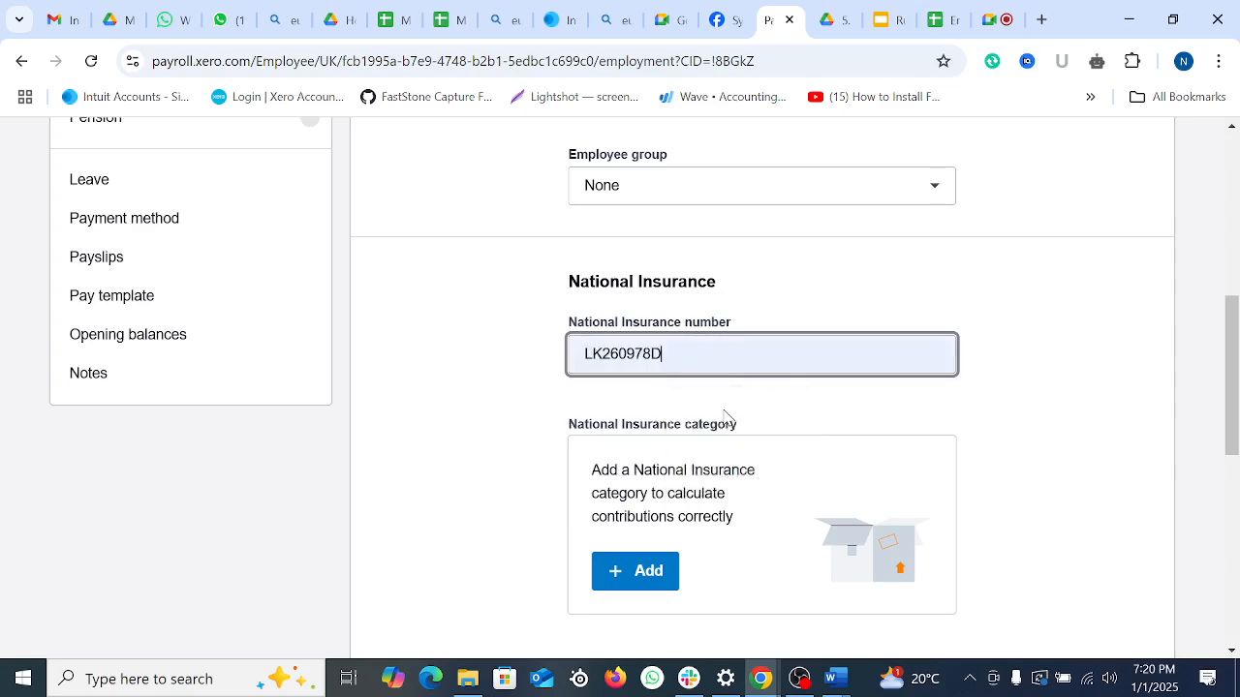
scroll(765, 358, "down", 3)
scroll(774, 333, "up", 2)
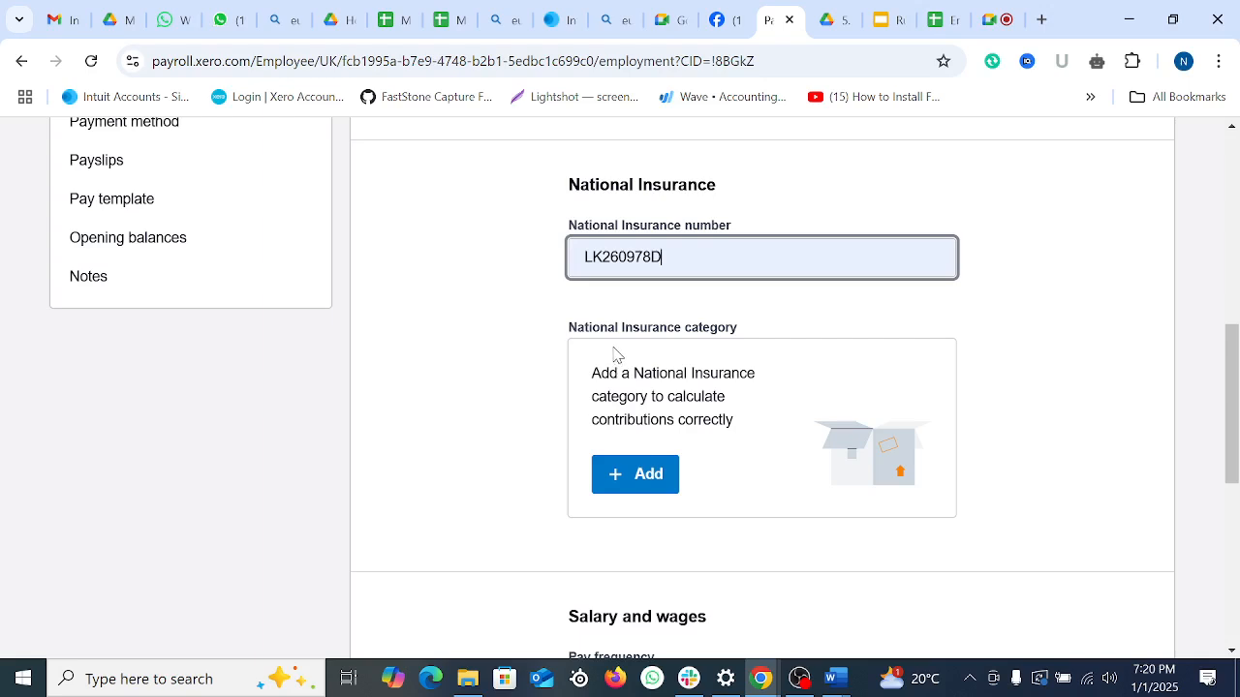
left_click(641, 477)
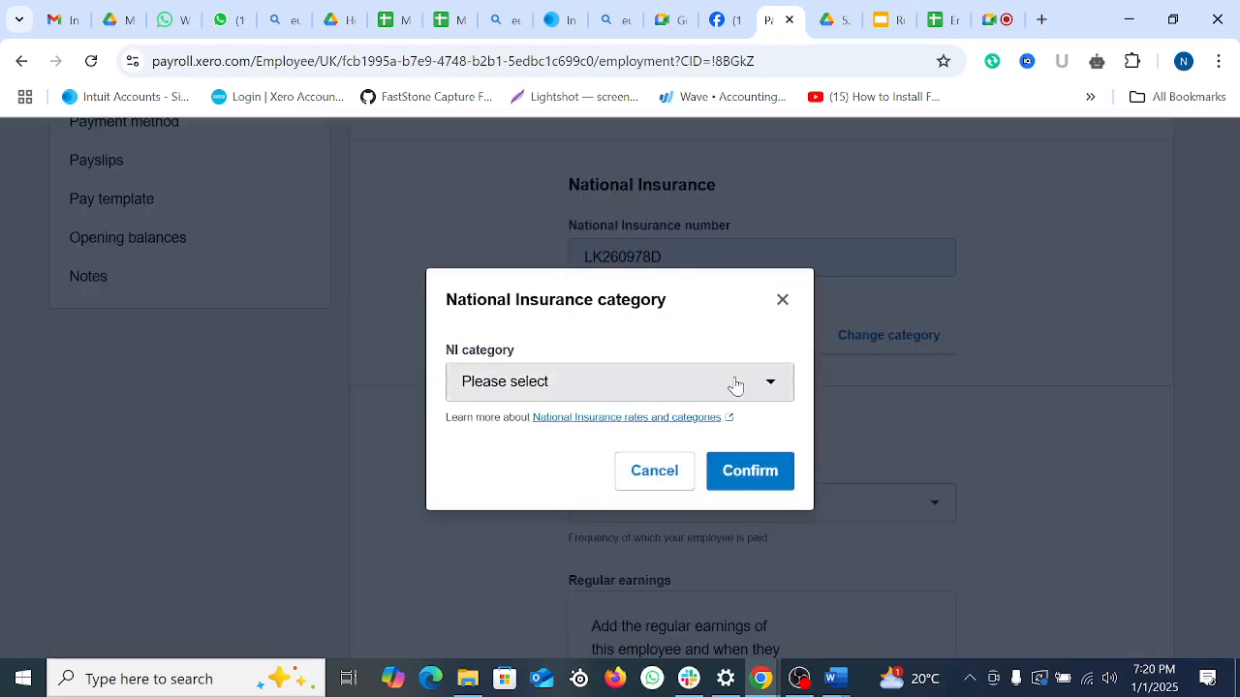
left_click(736, 388)
scroll(637, 499, "down", 4)
scroll(724, 518, "up", 4)
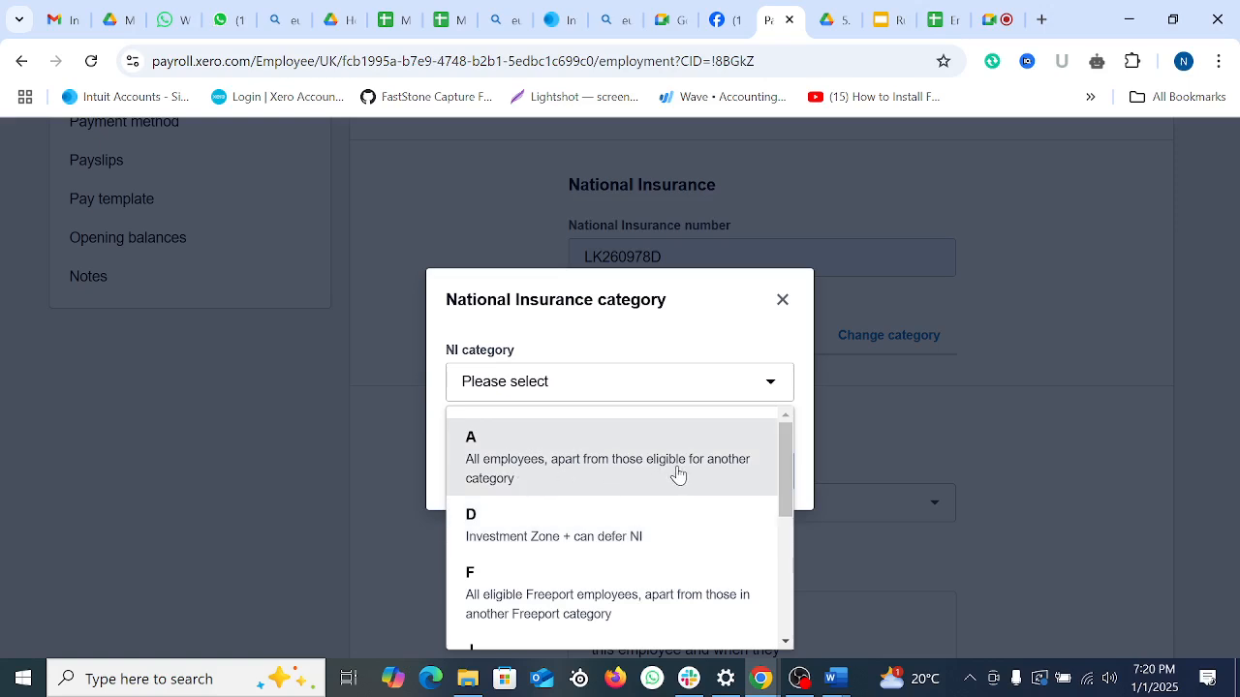
left_click(641, 467)
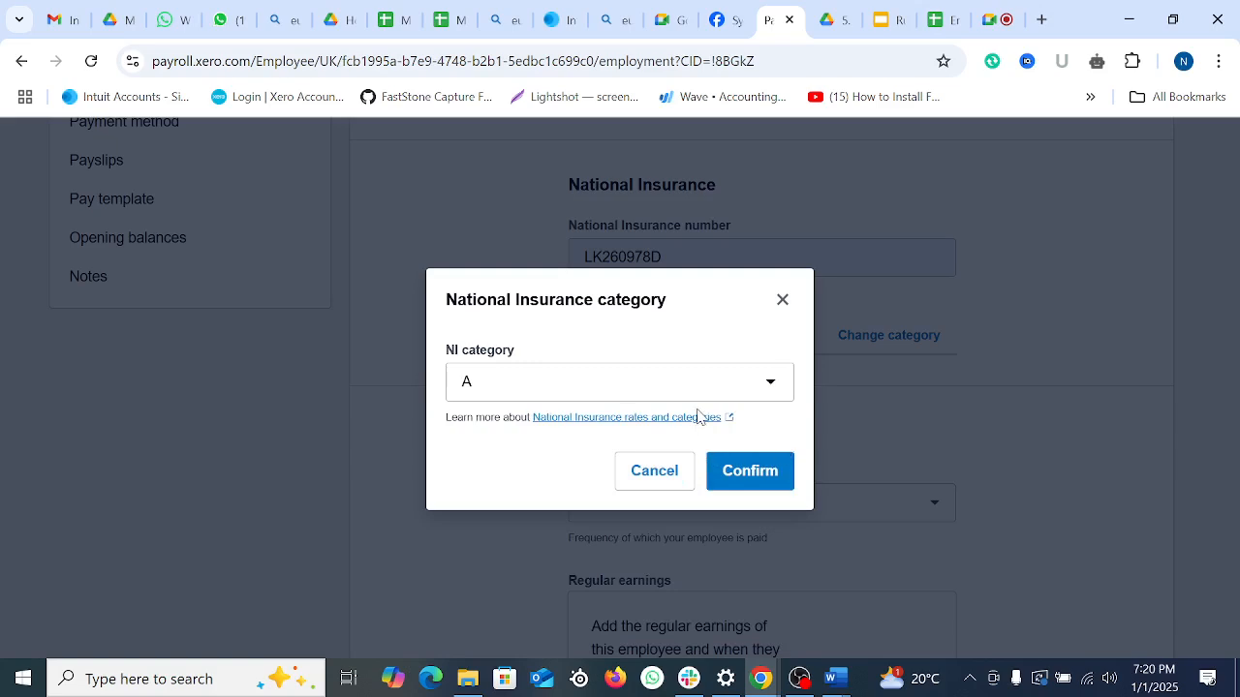
left_click(726, 482)
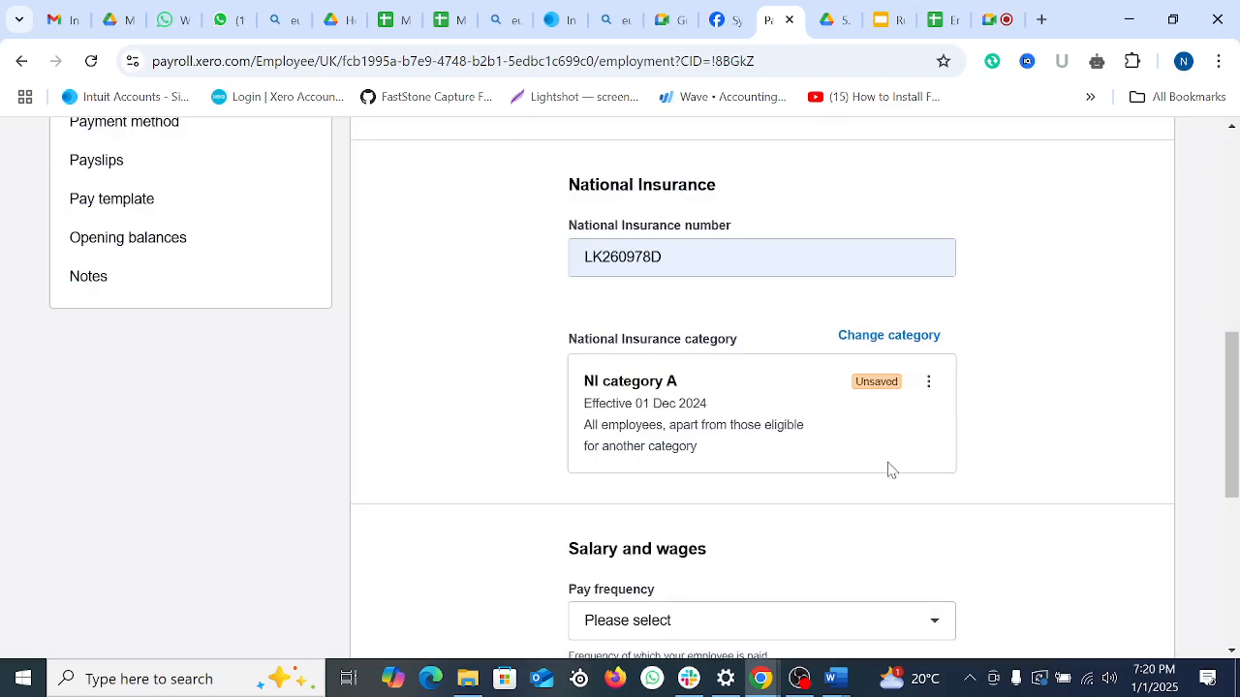
Step: Set the pay frequency to Monthly
scroll(888, 471, "down", 1)
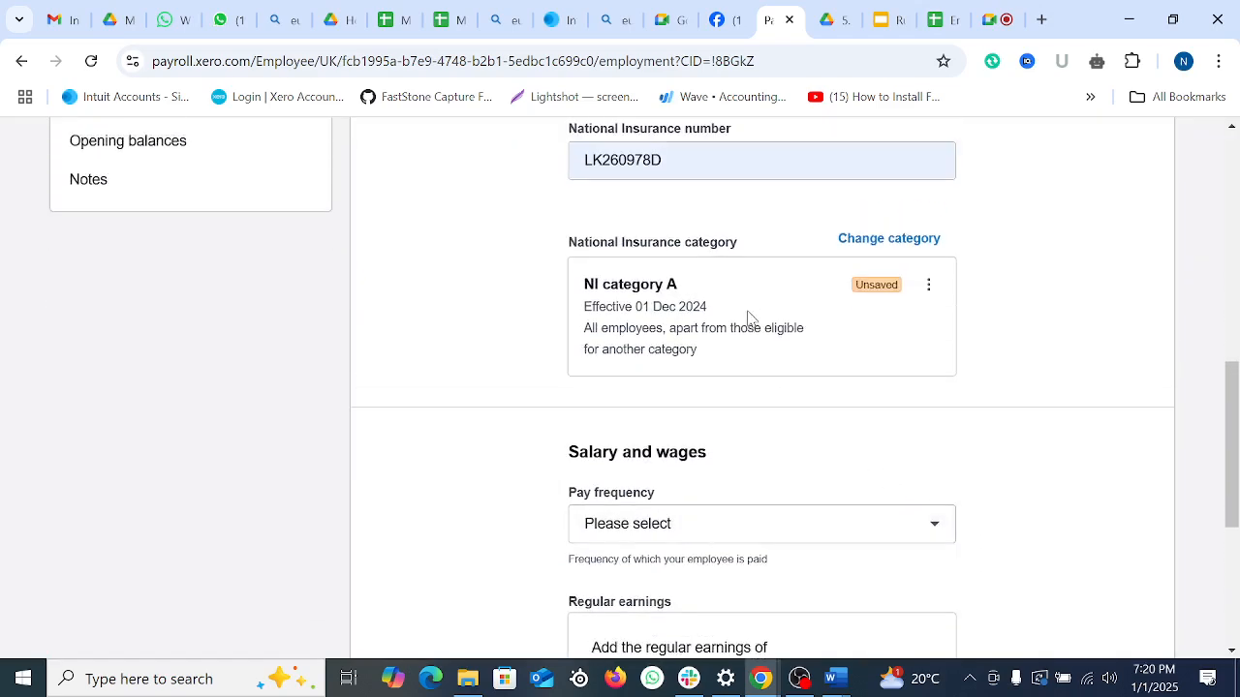
scroll(756, 315, "down", 2)
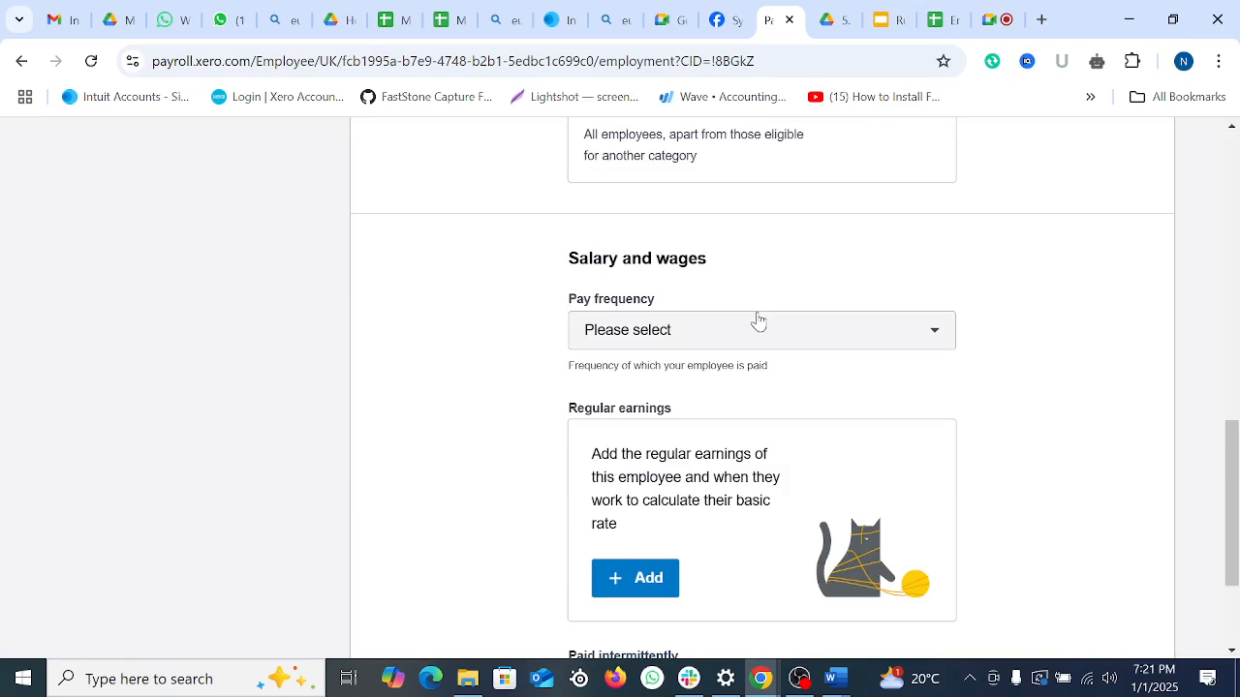
left_click(748, 338)
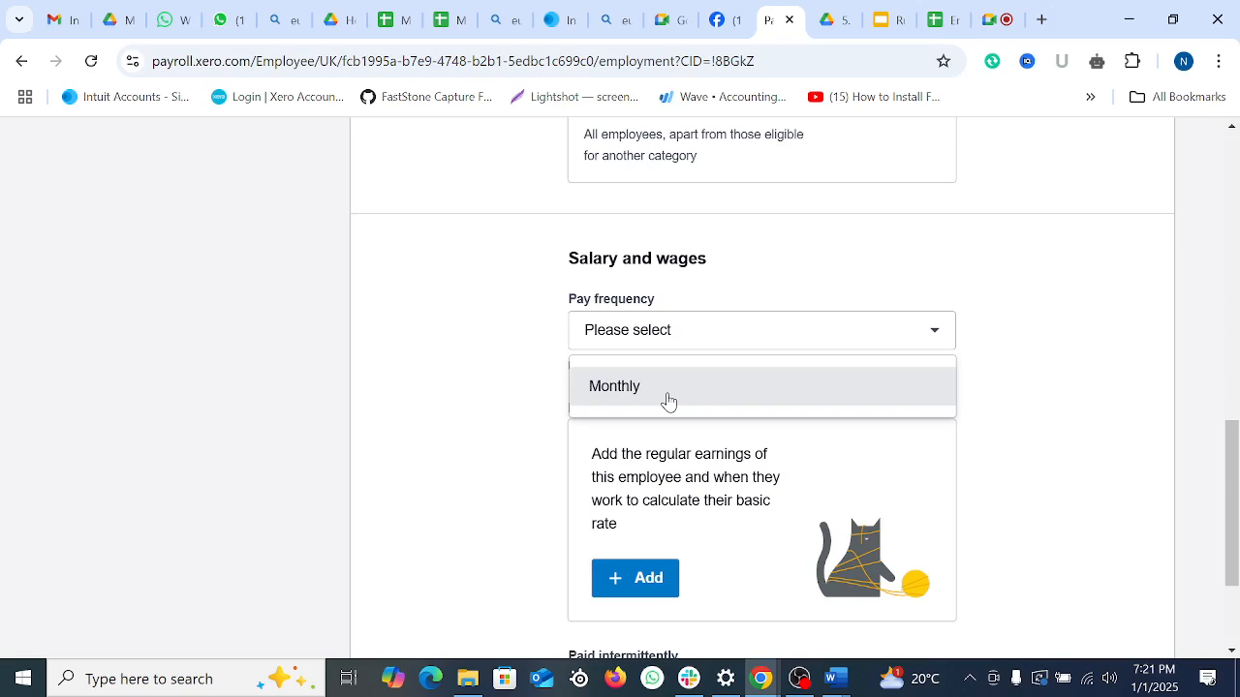
left_click(643, 387)
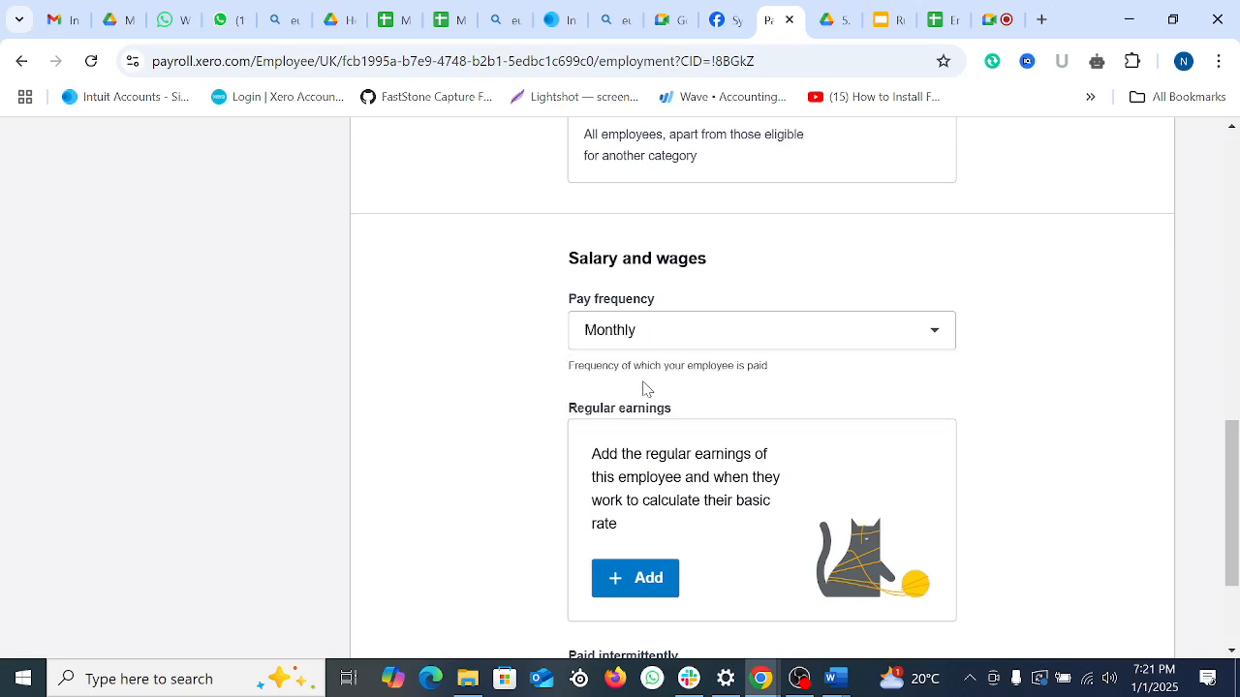
scroll(859, 417, "down", 2)
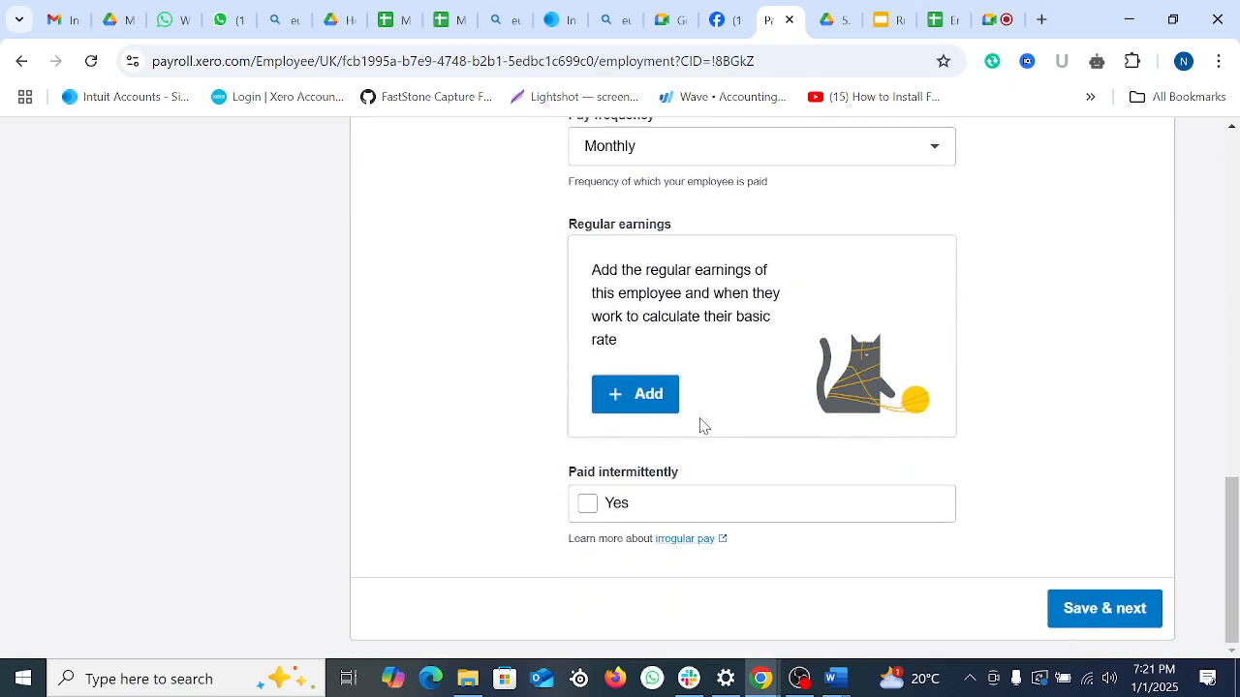
left_click(637, 397)
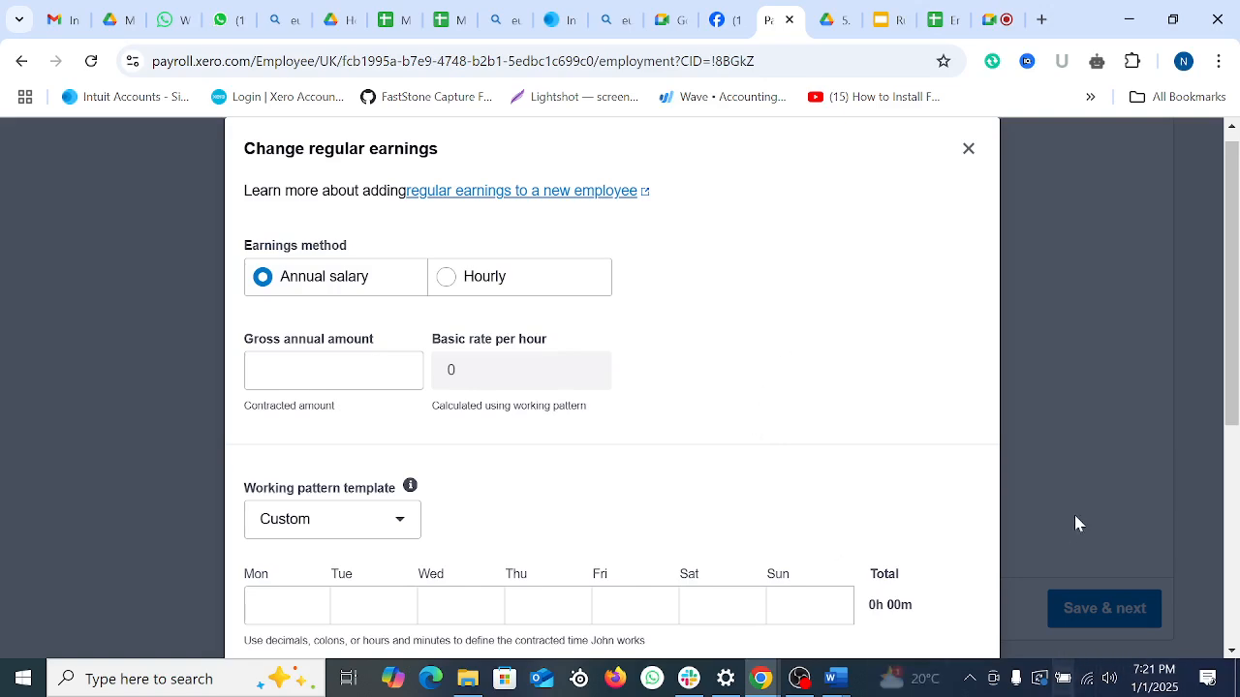
Step: Enter the gross annual salary as 50,000
scroll(642, 414, "down", 5)
scroll(642, 415, "up", 5)
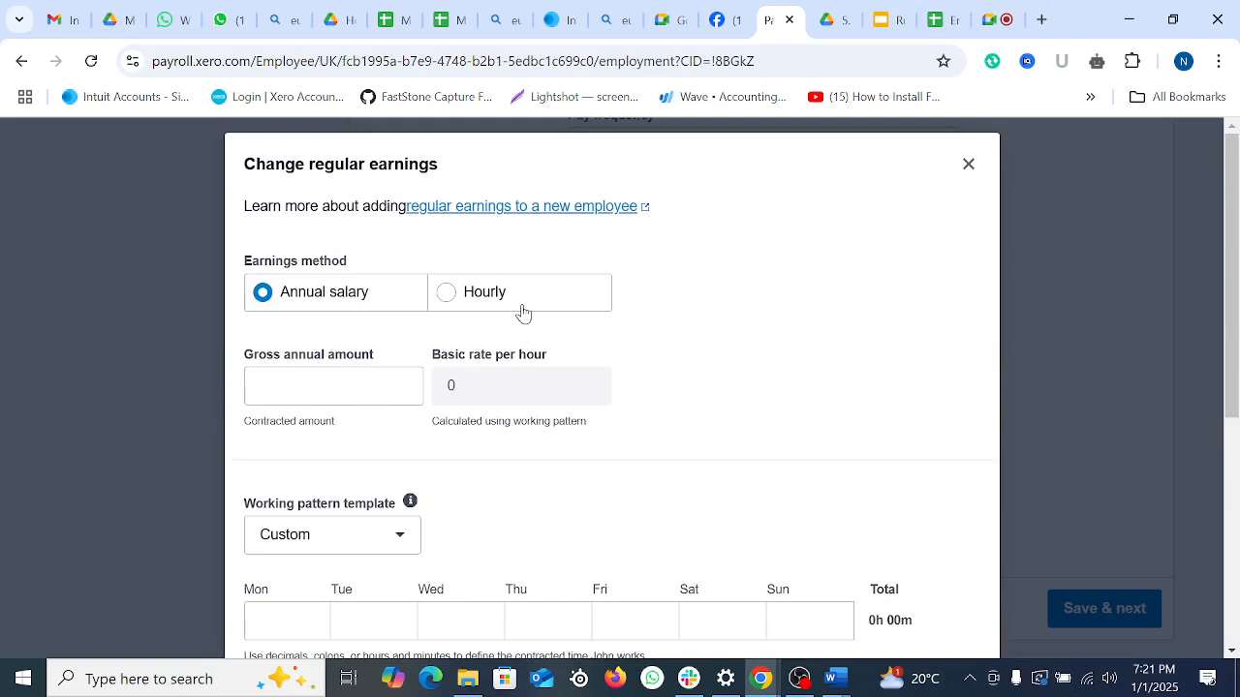
left_click(322, 386)
type("5000000")
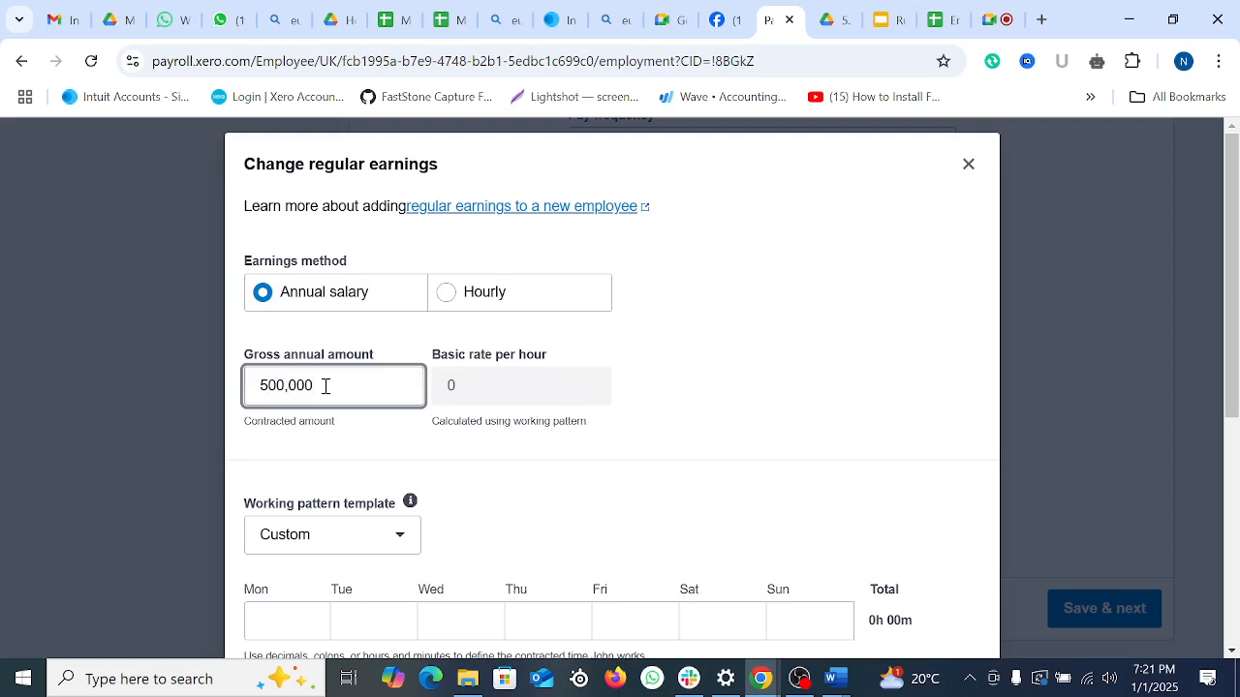
key("BackSpace")
Step: Keep the Custom working pattern and enter 8 hours per weekday (Thursday mistyped as 88)
scroll(542, 429, "down", 2)
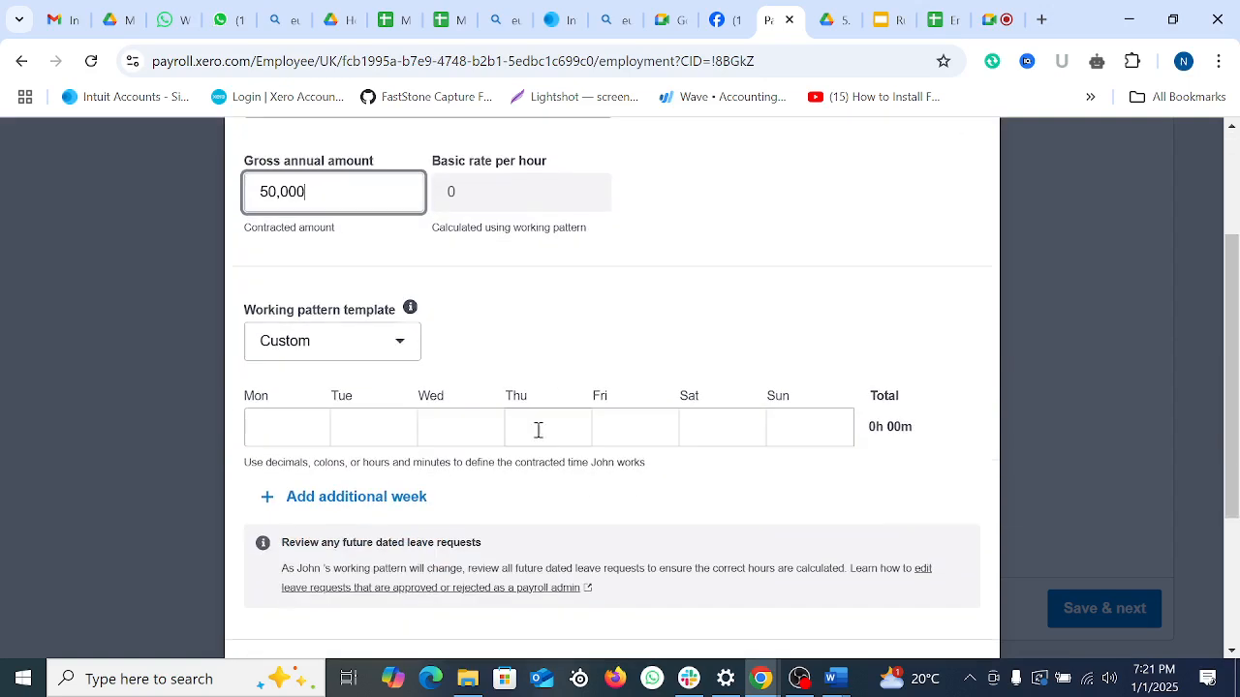
left_click(401, 345)
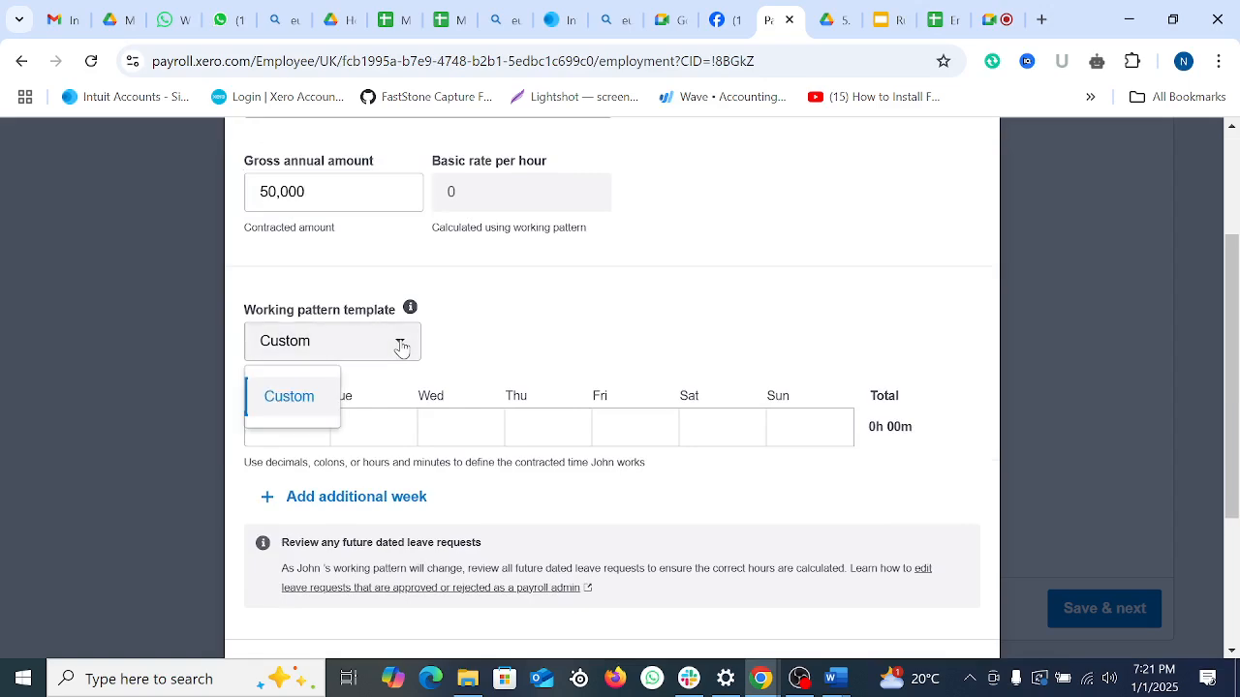
left_click(286, 404)
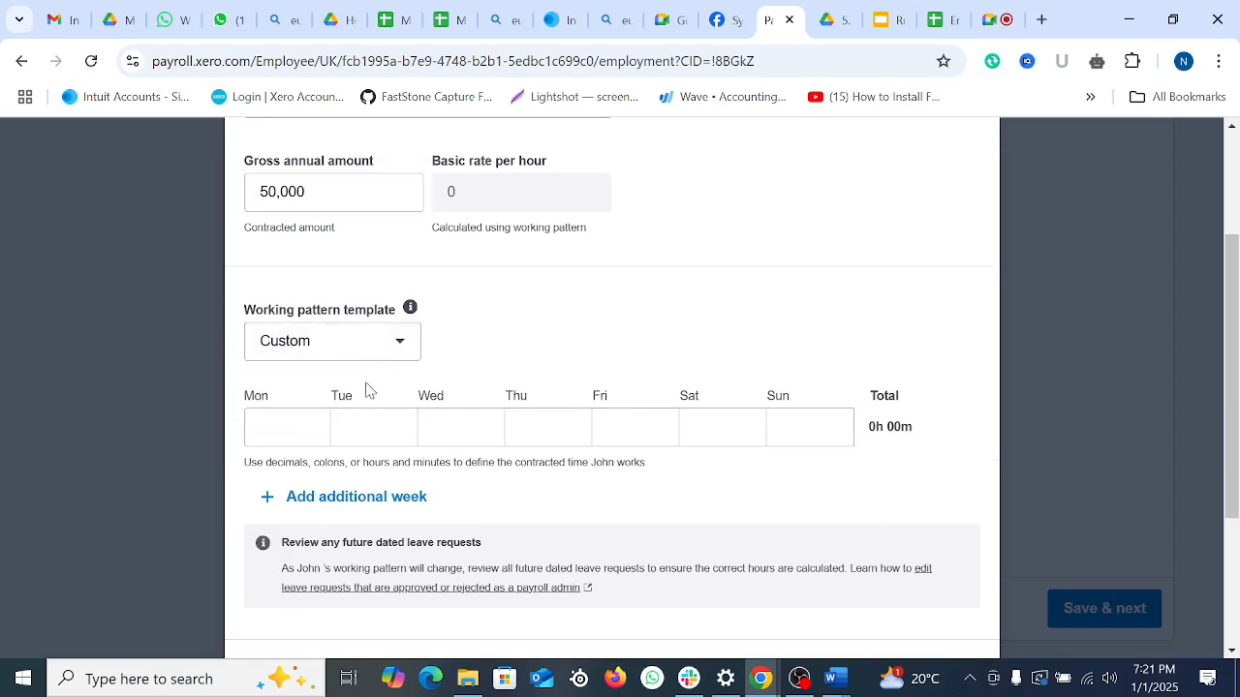
scroll(436, 472, "down", 3)
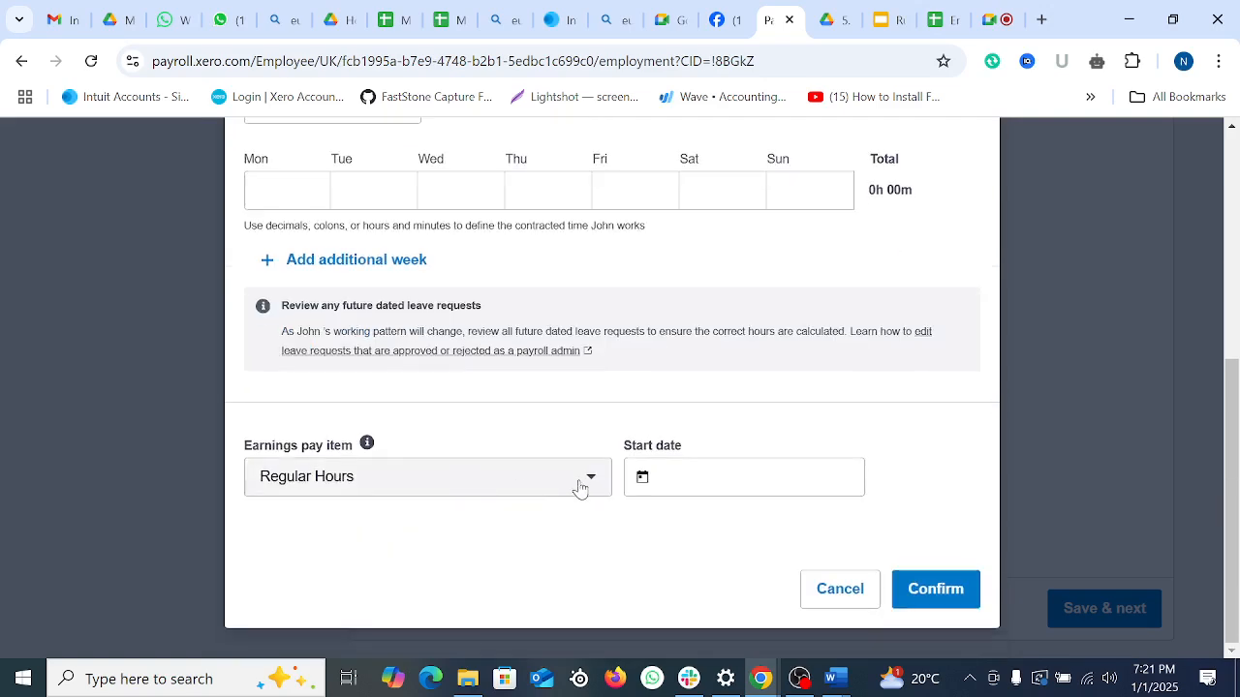
scroll(586, 480, "up", 4)
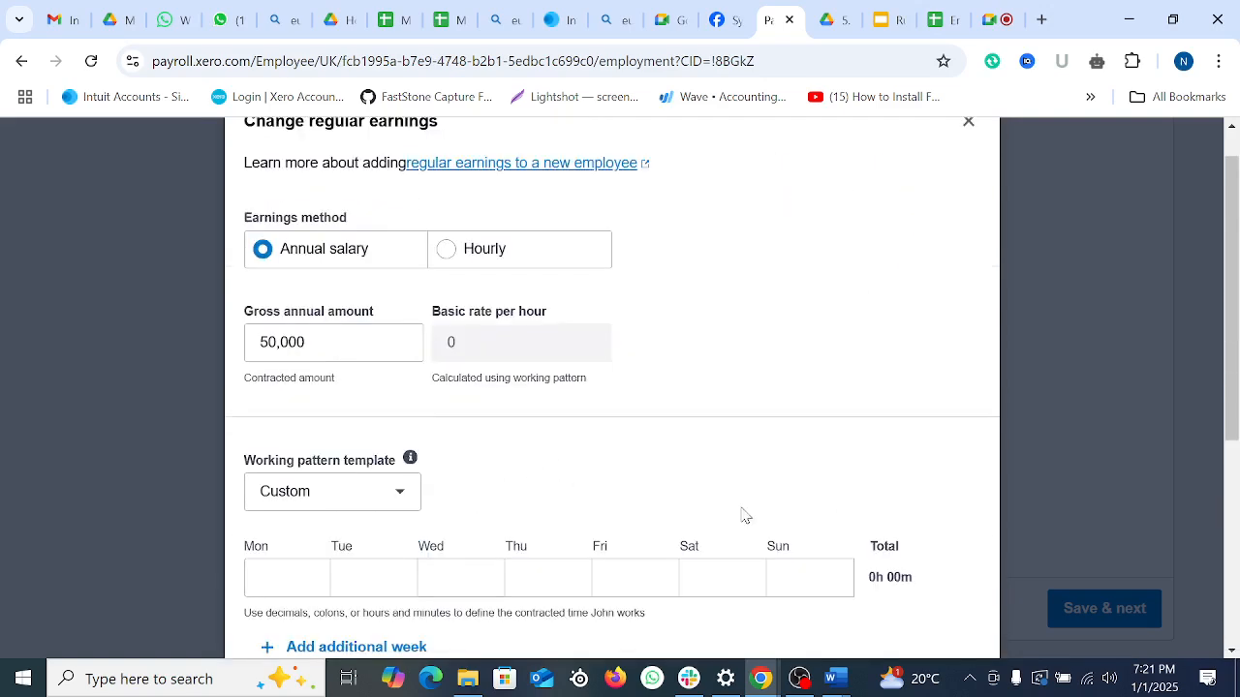
scroll(489, 441, "down", 2)
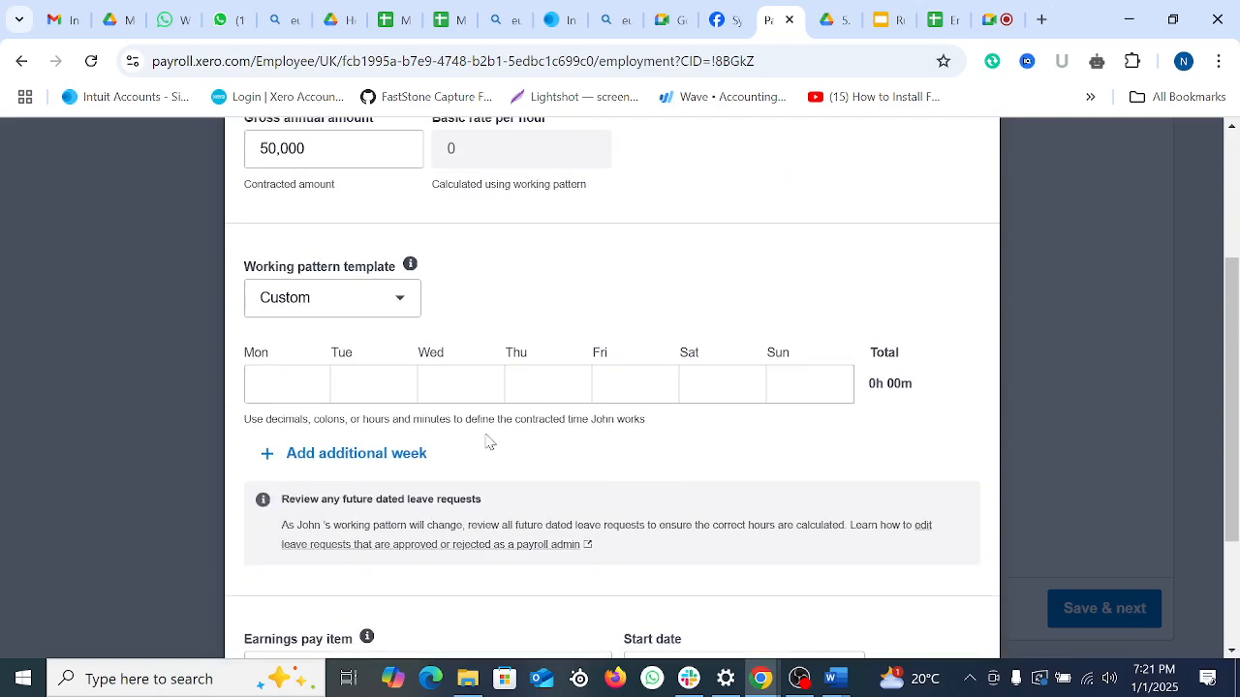
left_click(282, 397)
type("8")
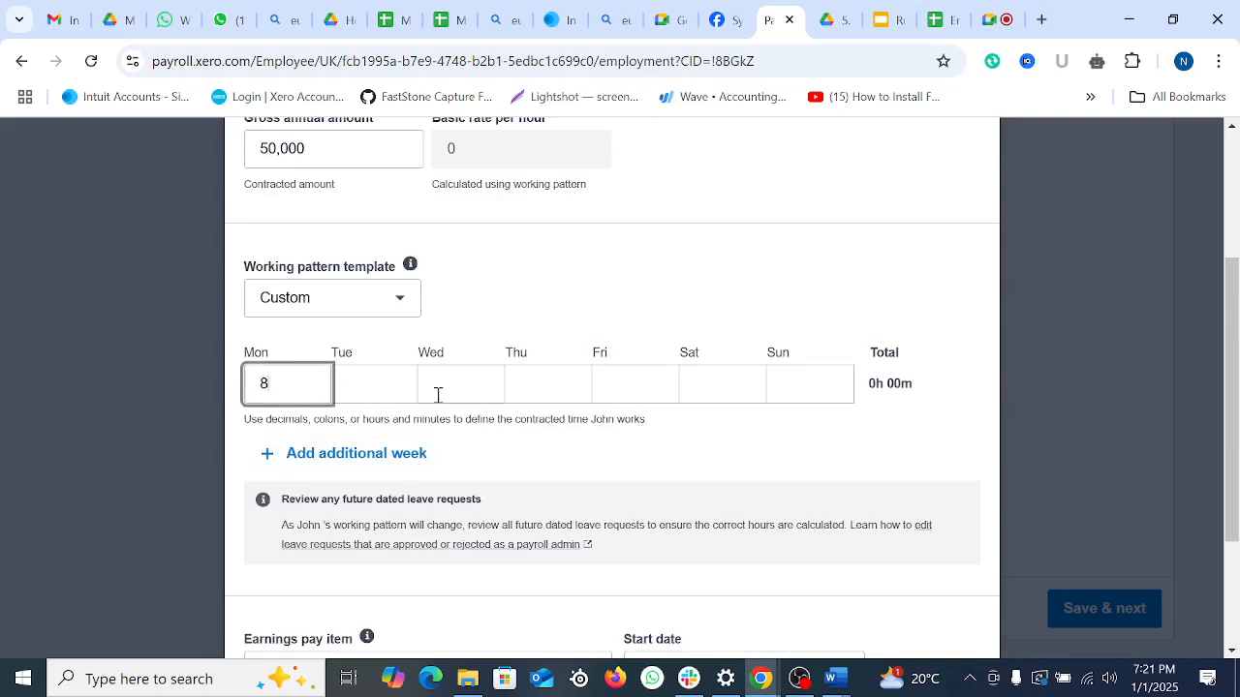
key("Tab")
type("8")
key("Tab")
type("8")
key("Tab")
type("88")
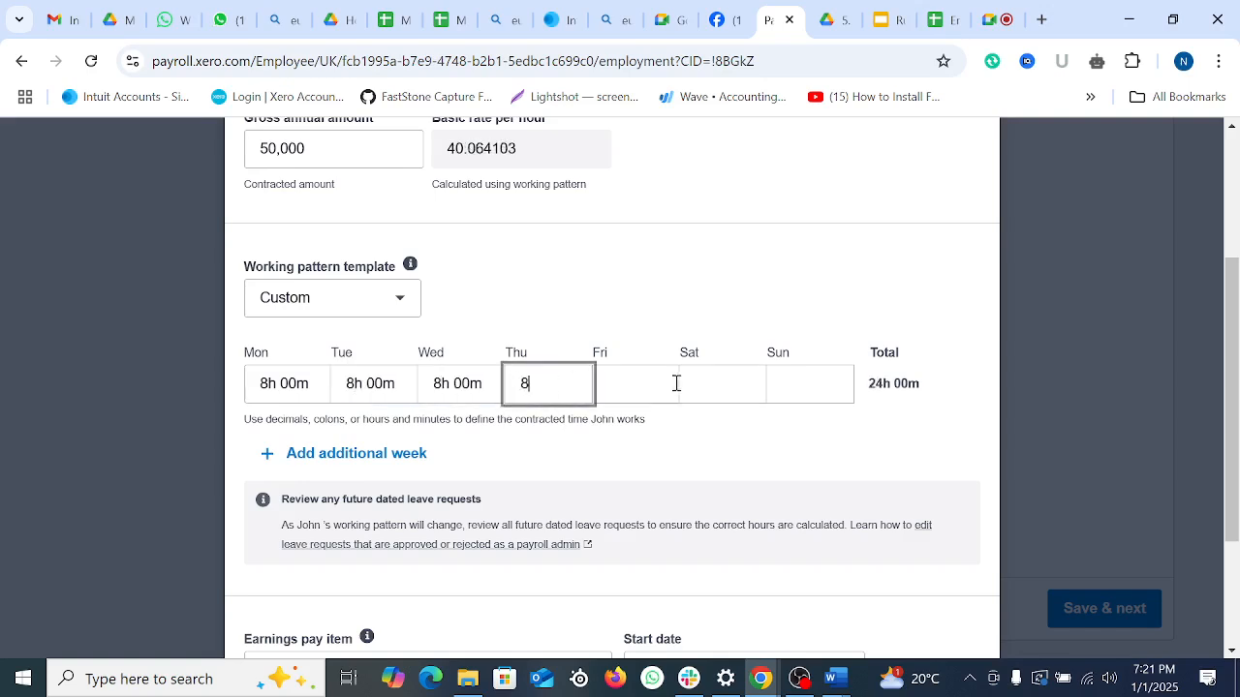
key("Tab")
type("8")
left_click(742, 475)
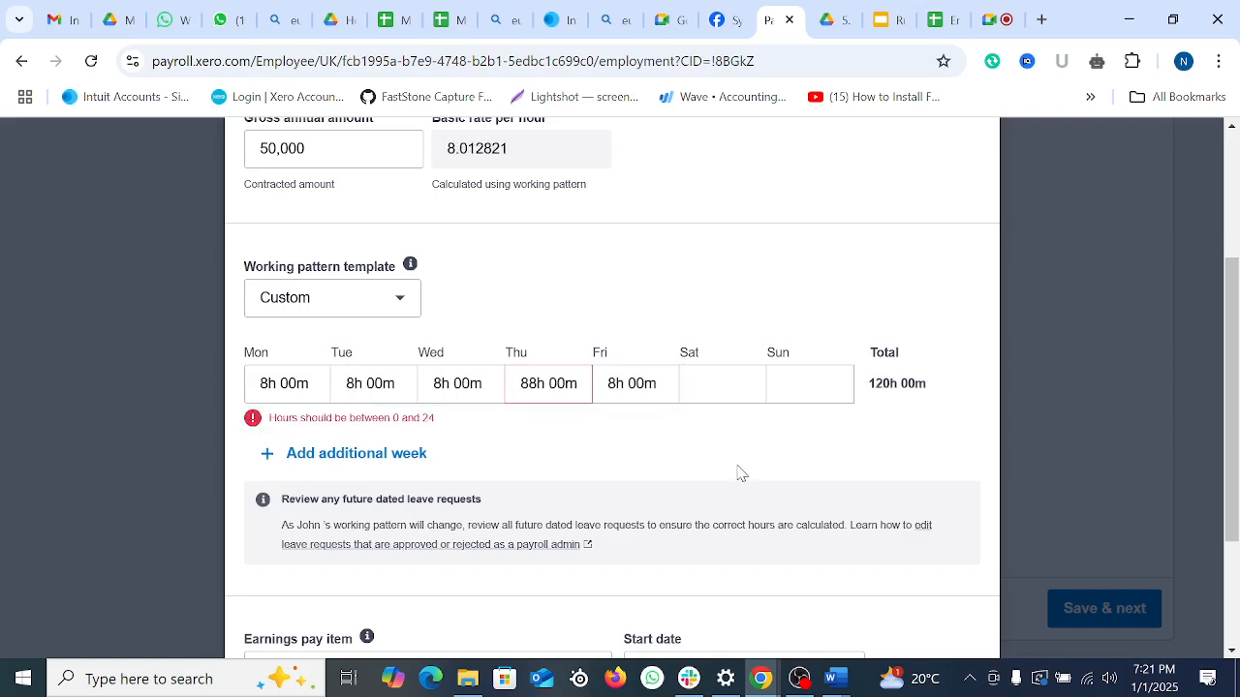
Step: Set the regular earnings start date to 1 Dec 2024
scroll(755, 475, "down", 2)
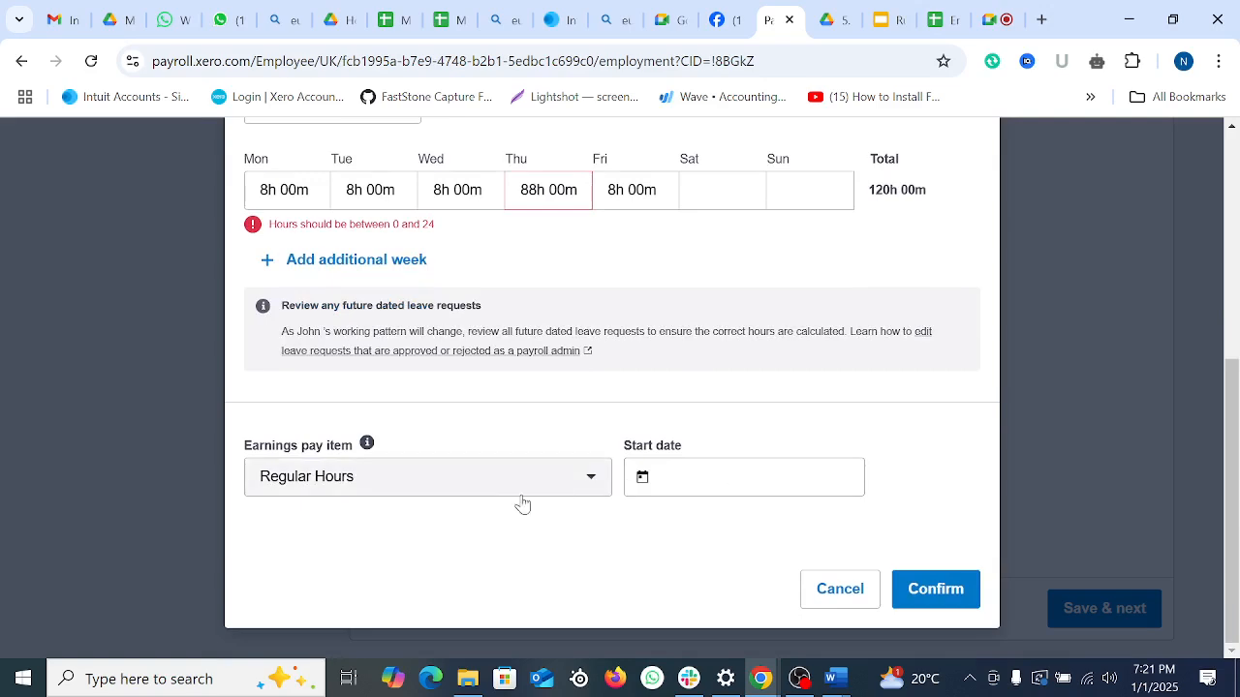
left_click(690, 479)
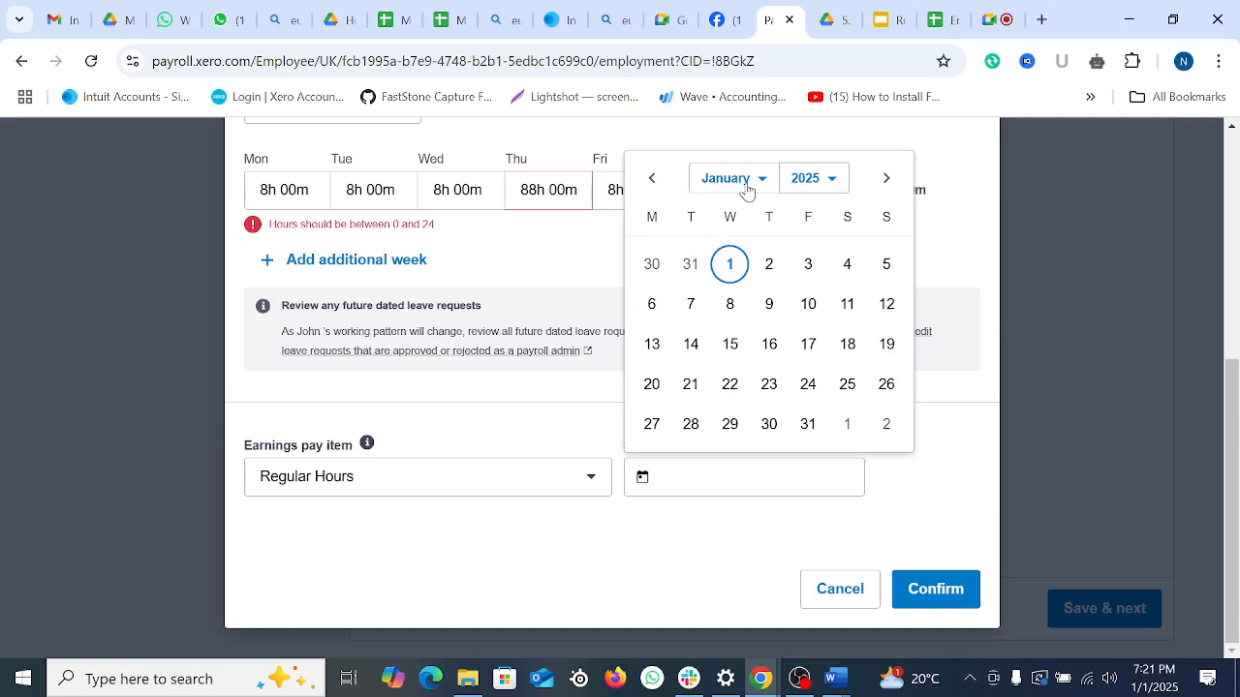
left_click(746, 189)
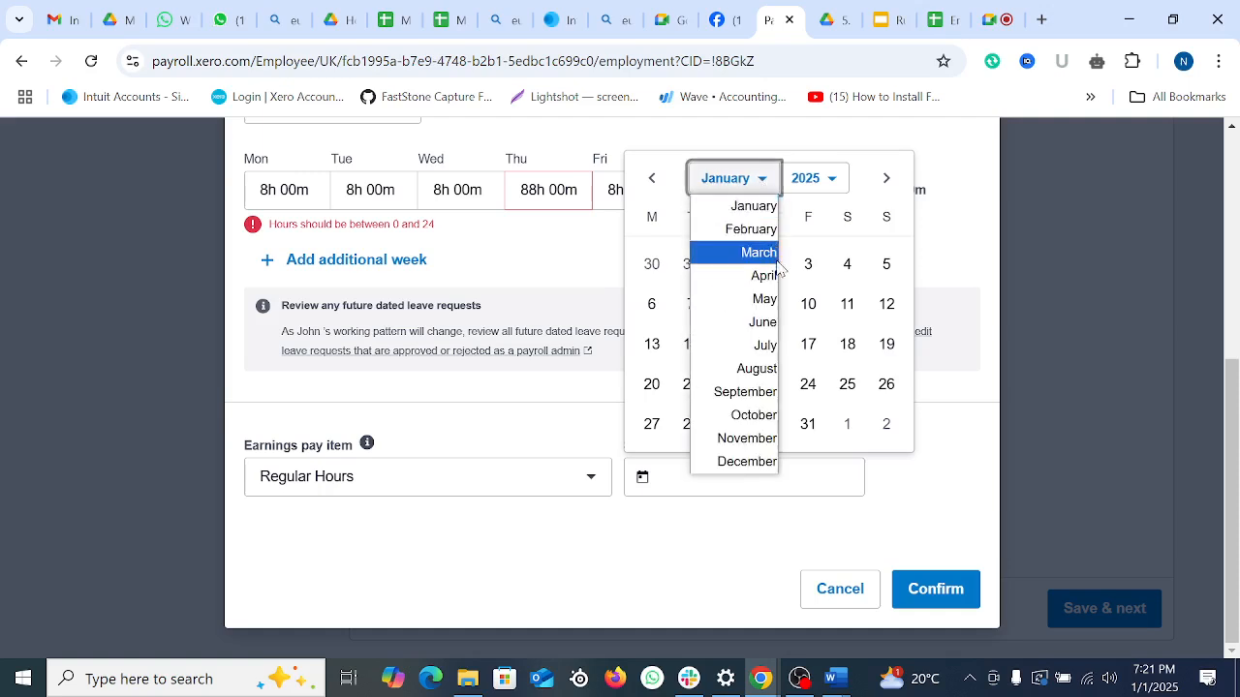
left_click(653, 180)
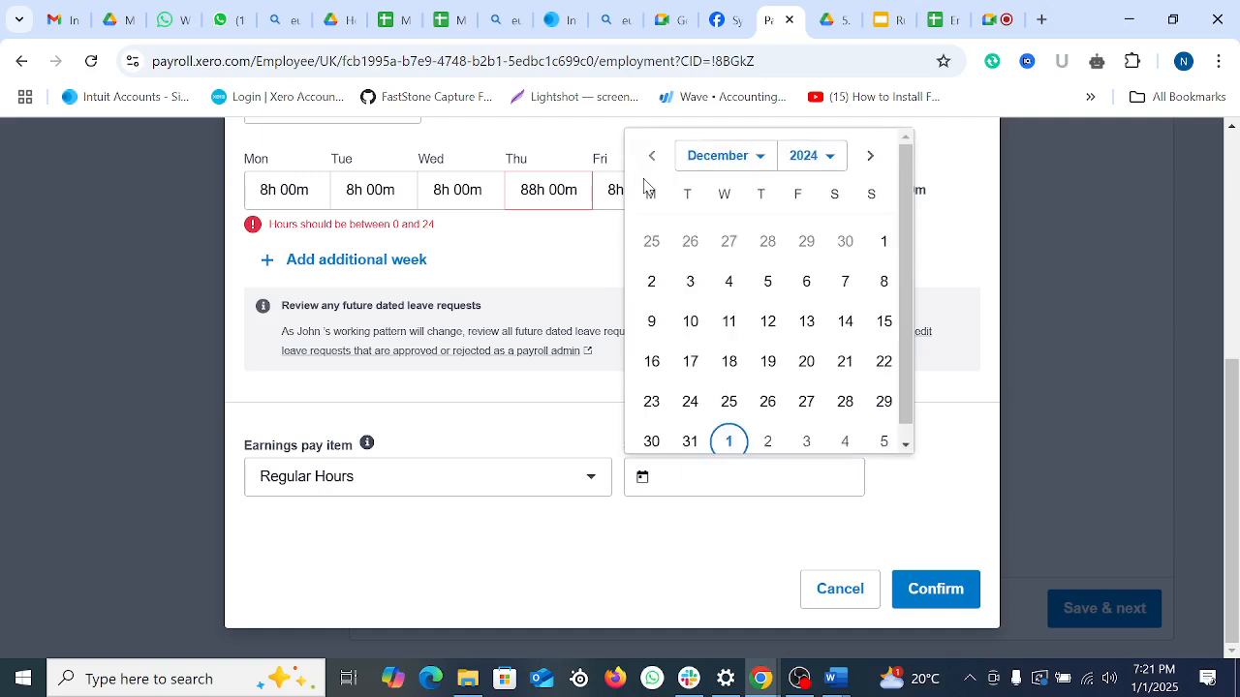
left_click(883, 243)
left_click(936, 589)
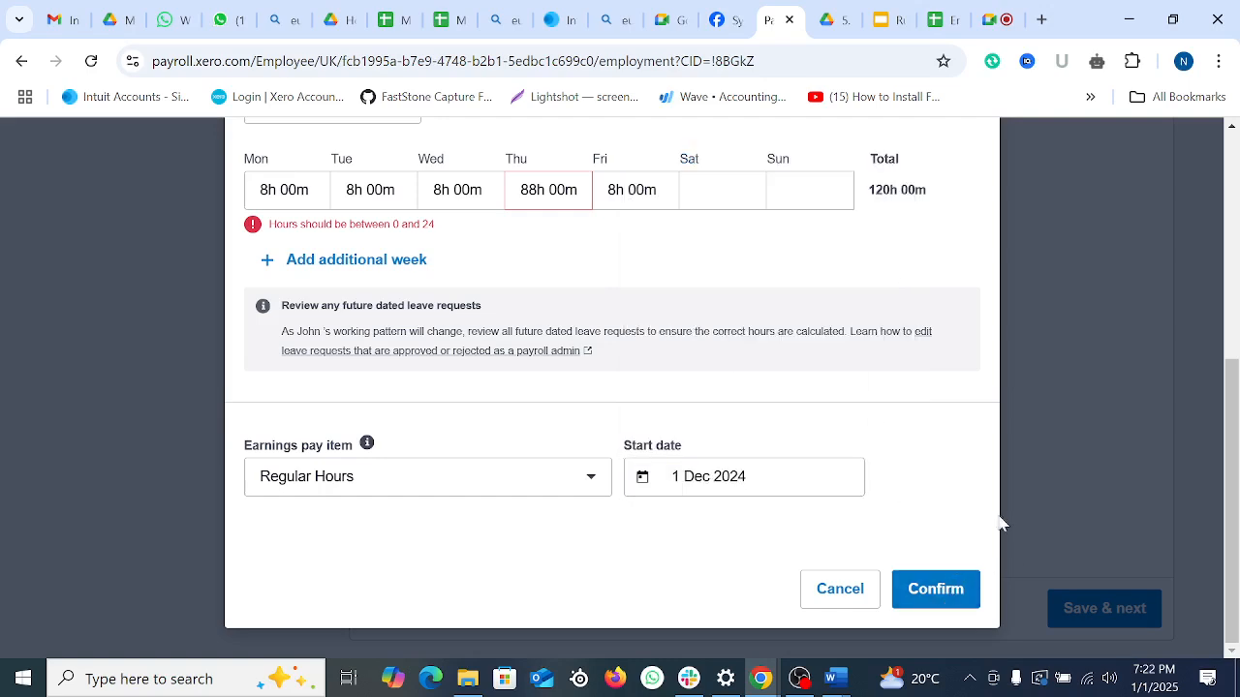
Step: Correct Thursday from 88h to 8h 00m and confirm the 40-hour week at 24.04 per hour
scroll(531, 334, "up", 1)
left_click(315, 299)
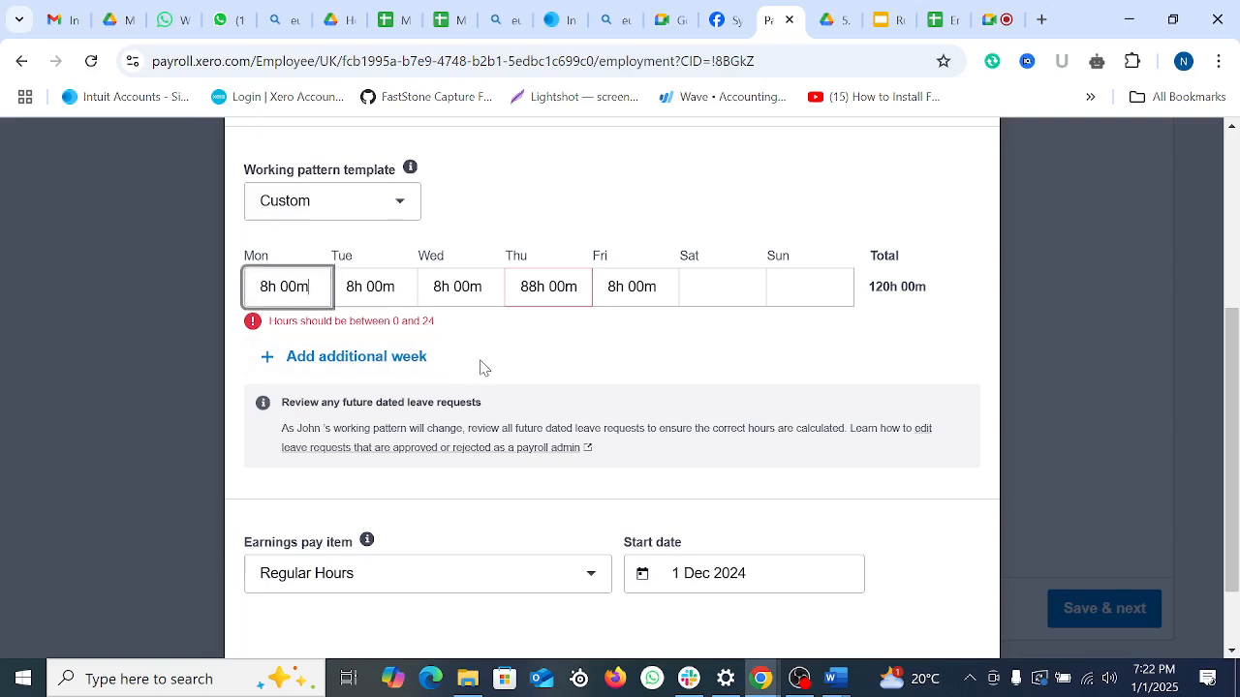
scroll(481, 368, "up", 1)
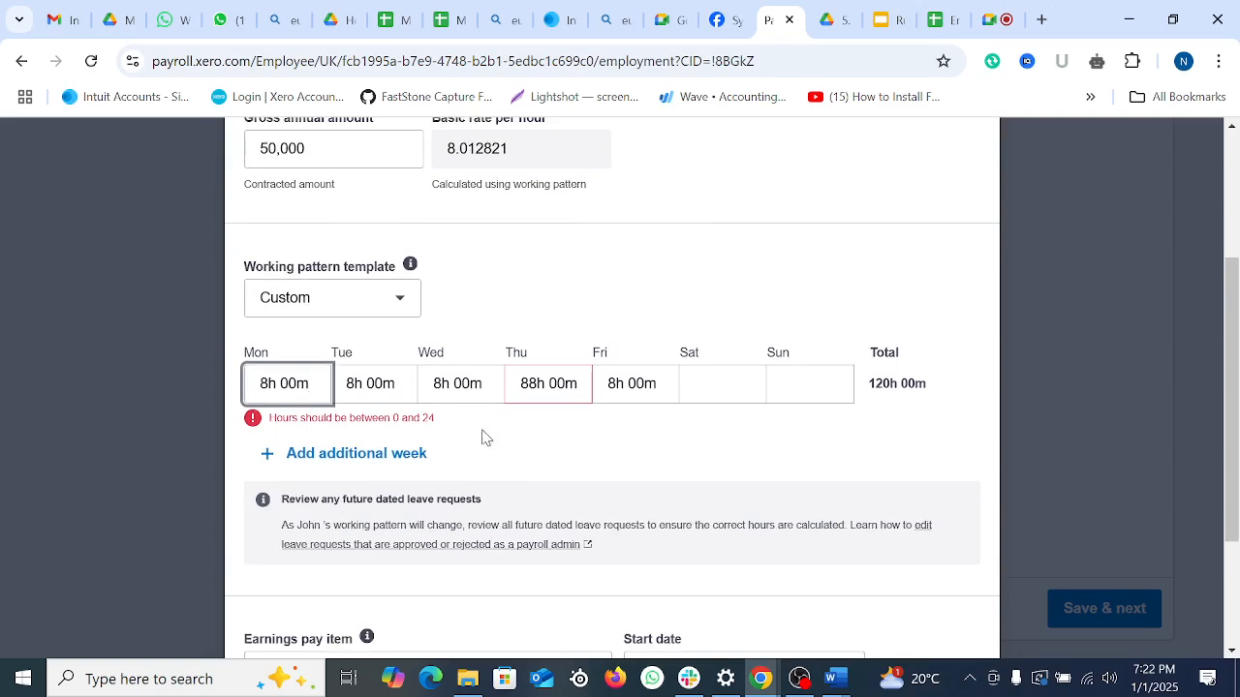
left_click(737, 386)
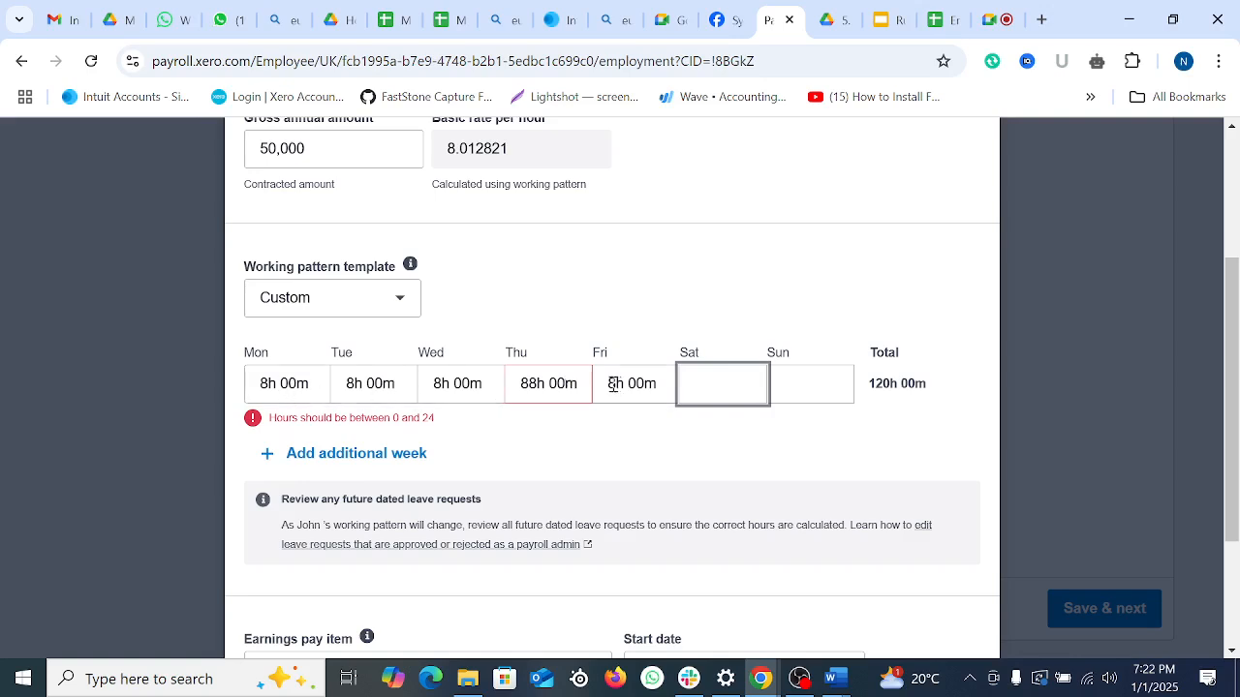
left_click(535, 384)
key("BackSpace")
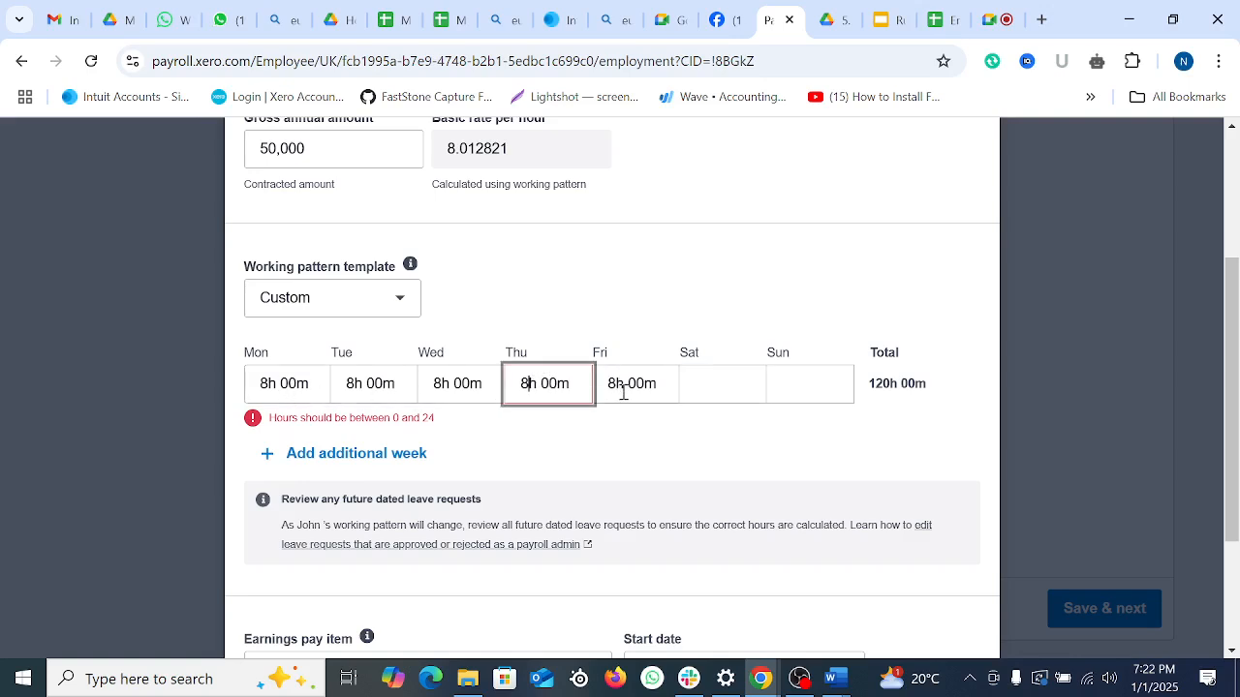
scroll(556, 432, "down", 2)
left_click(940, 589)
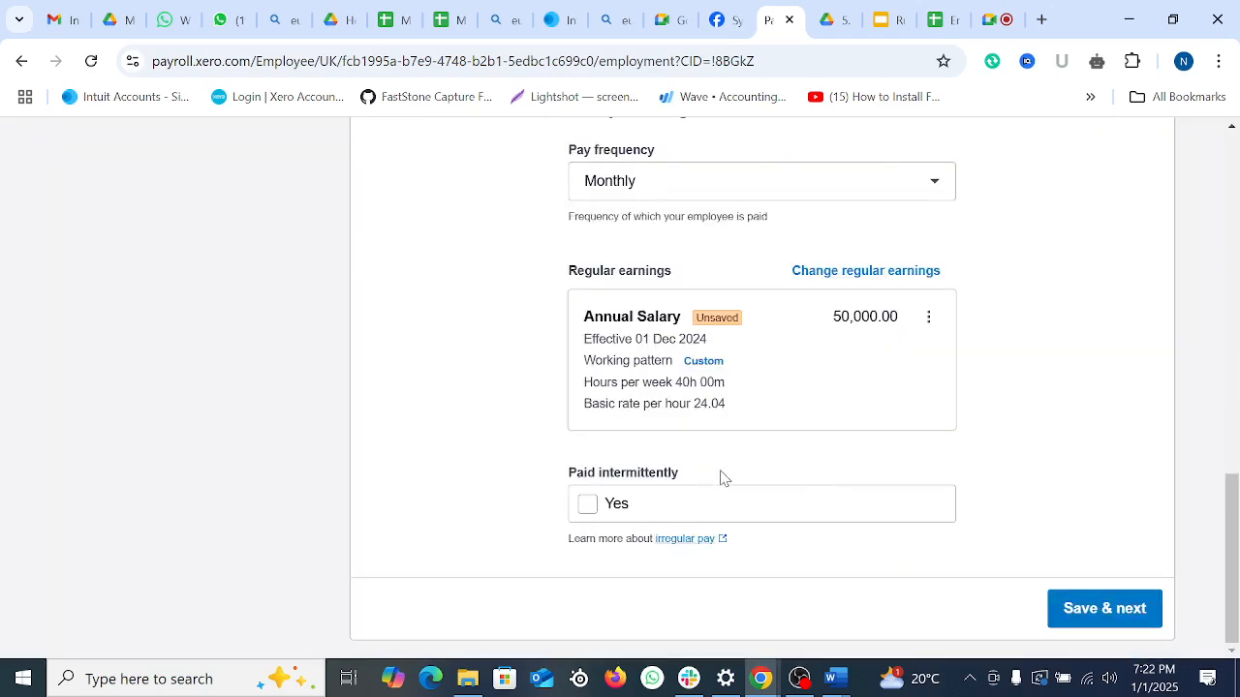
Step: Mark the employee as a new employee on the Taxes page
scroll(753, 484, "up", 10)
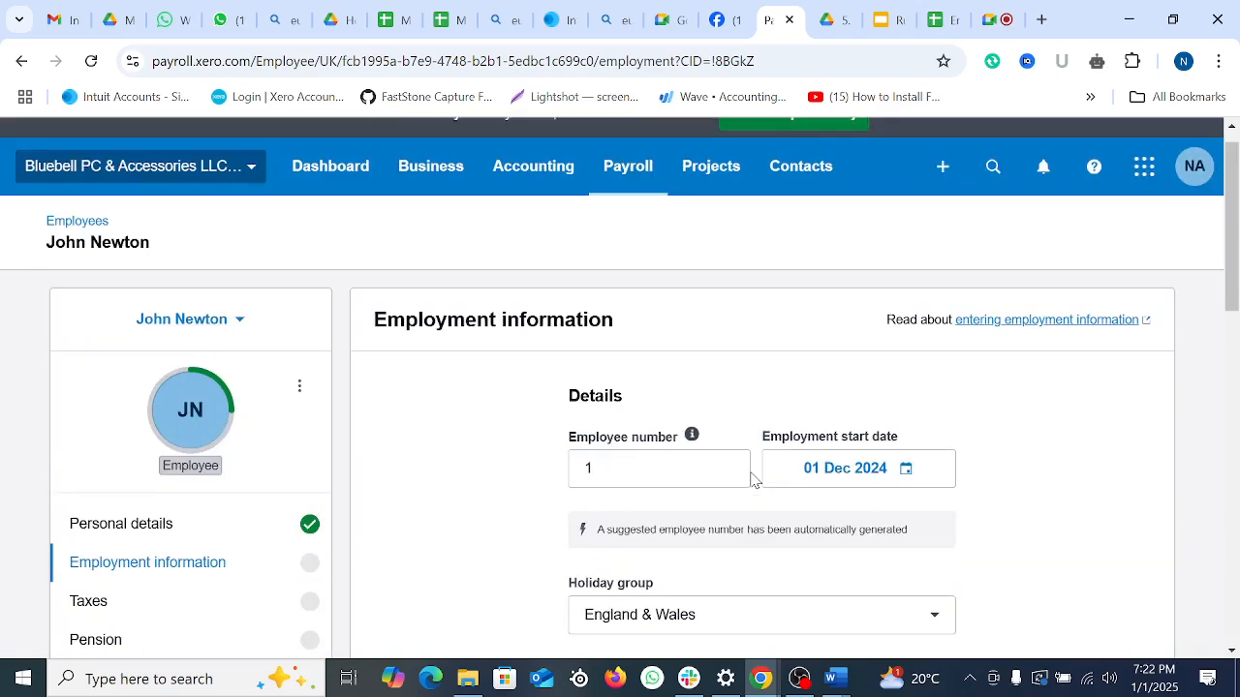
scroll(752, 478, "down", 3)
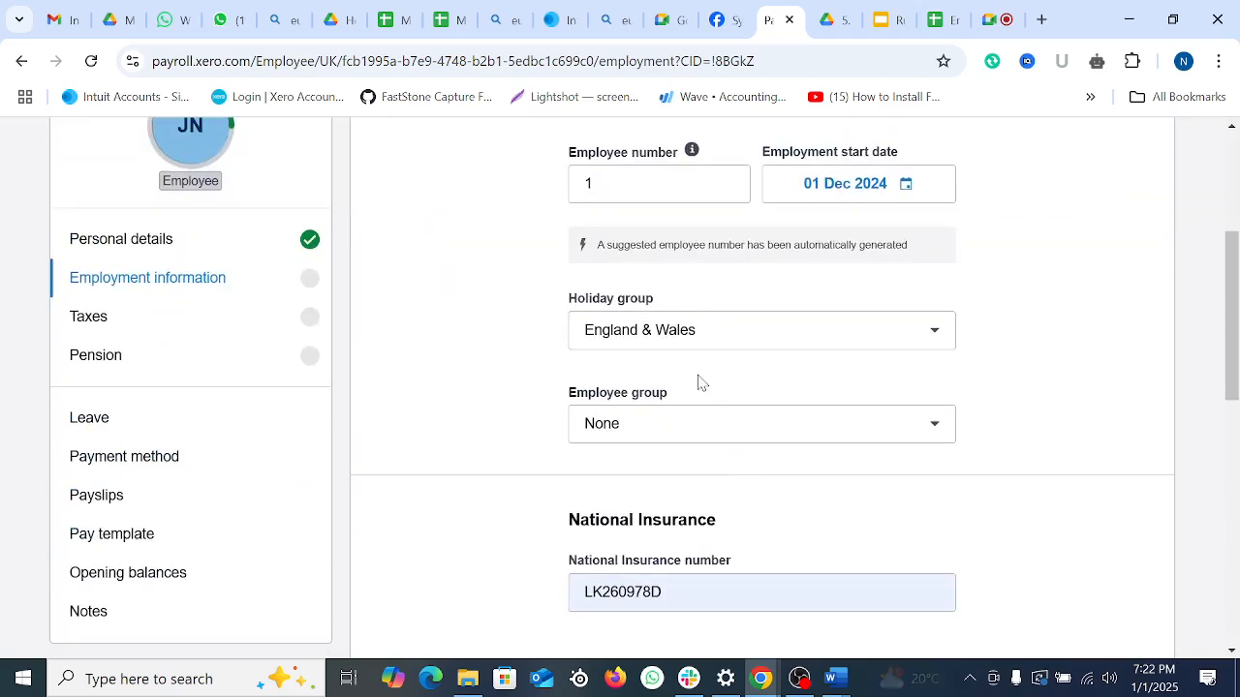
scroll(975, 546, "down", 8)
scroll(881, 470, "up", 4)
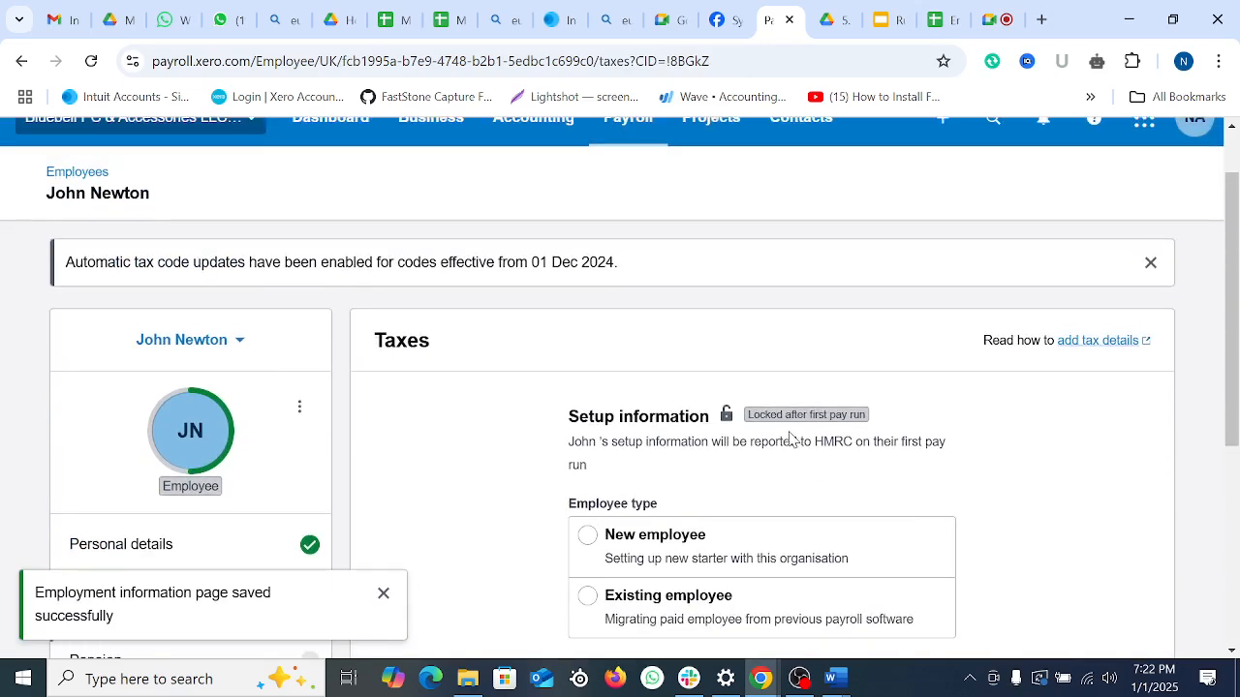
scroll(789, 439, "down", 3)
scroll(778, 429, "up", 1)
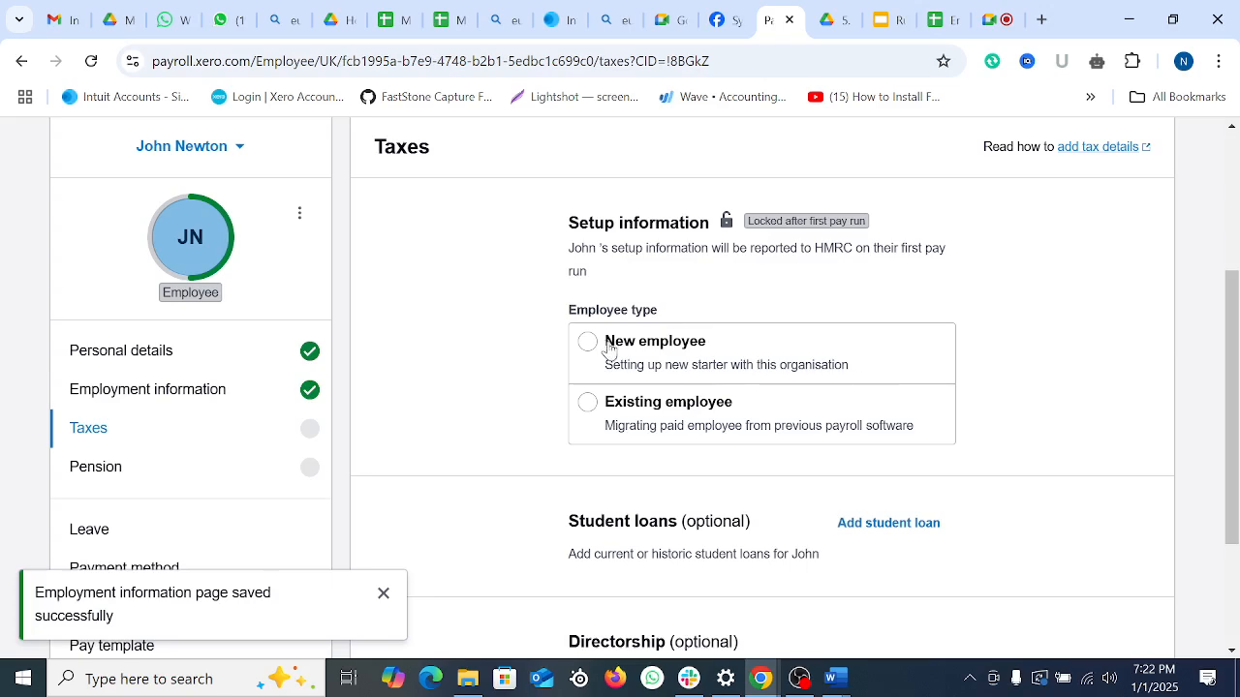
scroll(595, 418, "up", 3)
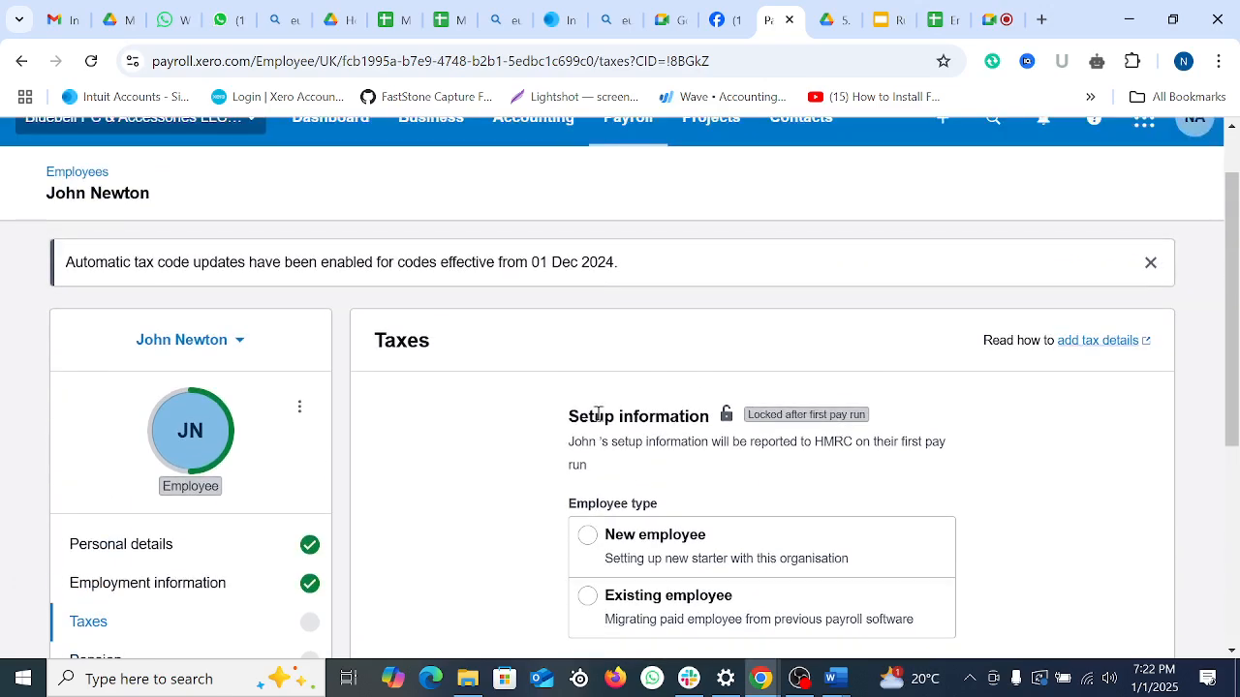
scroll(673, 423, "down", 1)
left_click(587, 441)
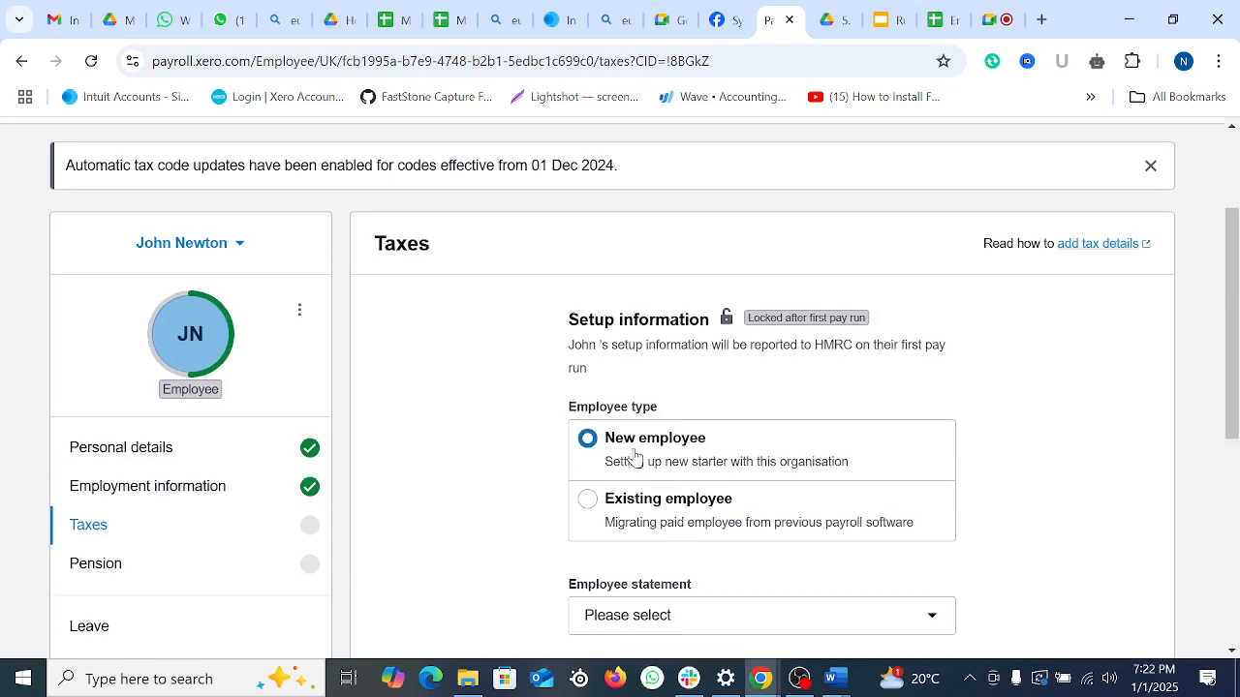
Step: Choose employee statement A: first job since 6th April
scroll(842, 424, "down", 3)
left_click(656, 324)
left_click(656, 325)
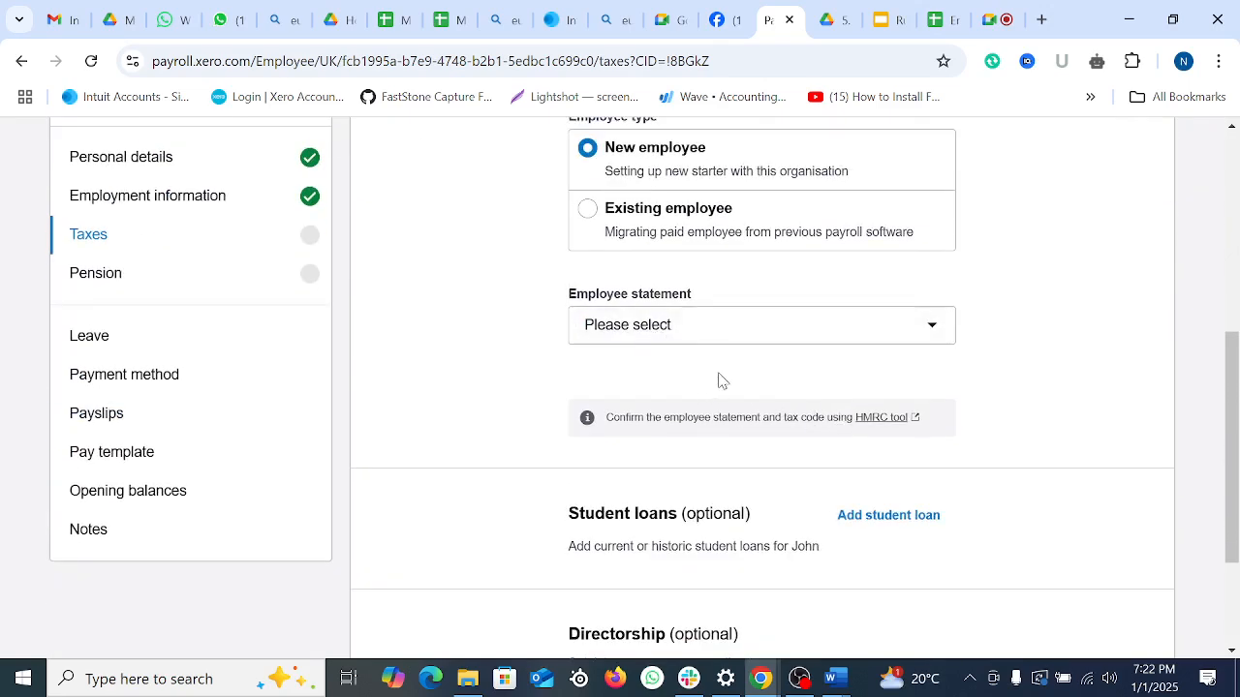
left_click(714, 332)
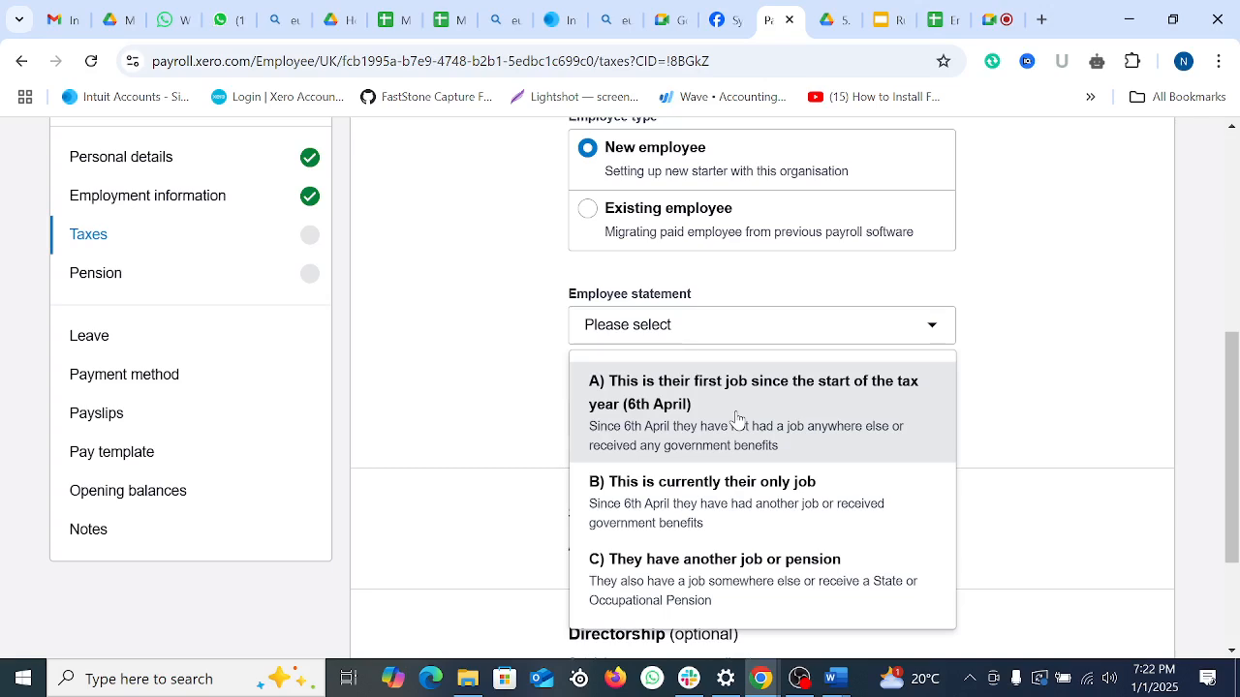
left_click(693, 407)
Step: Scroll down to the tax information section of the Taxes page
scroll(831, 420, "down", 3)
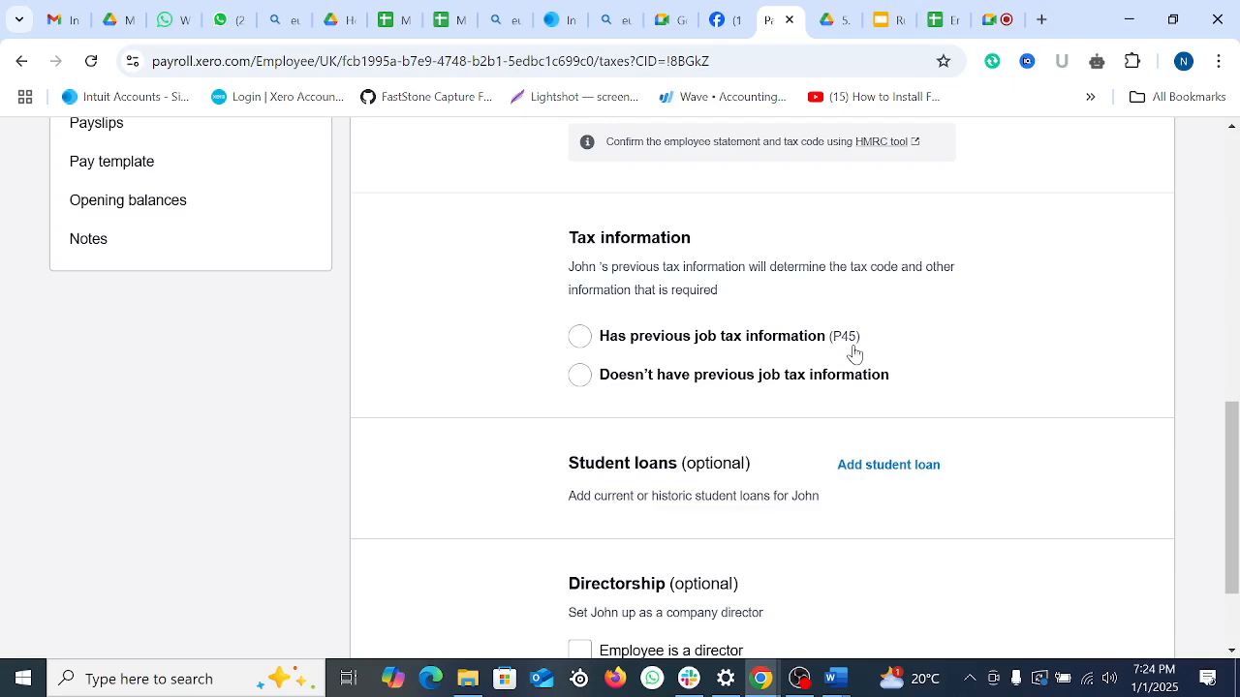
Step: Choose 'Doesn't have previous job tax information', keep tax code 1257L, tick W1/M1, then save
left_click(584, 381)
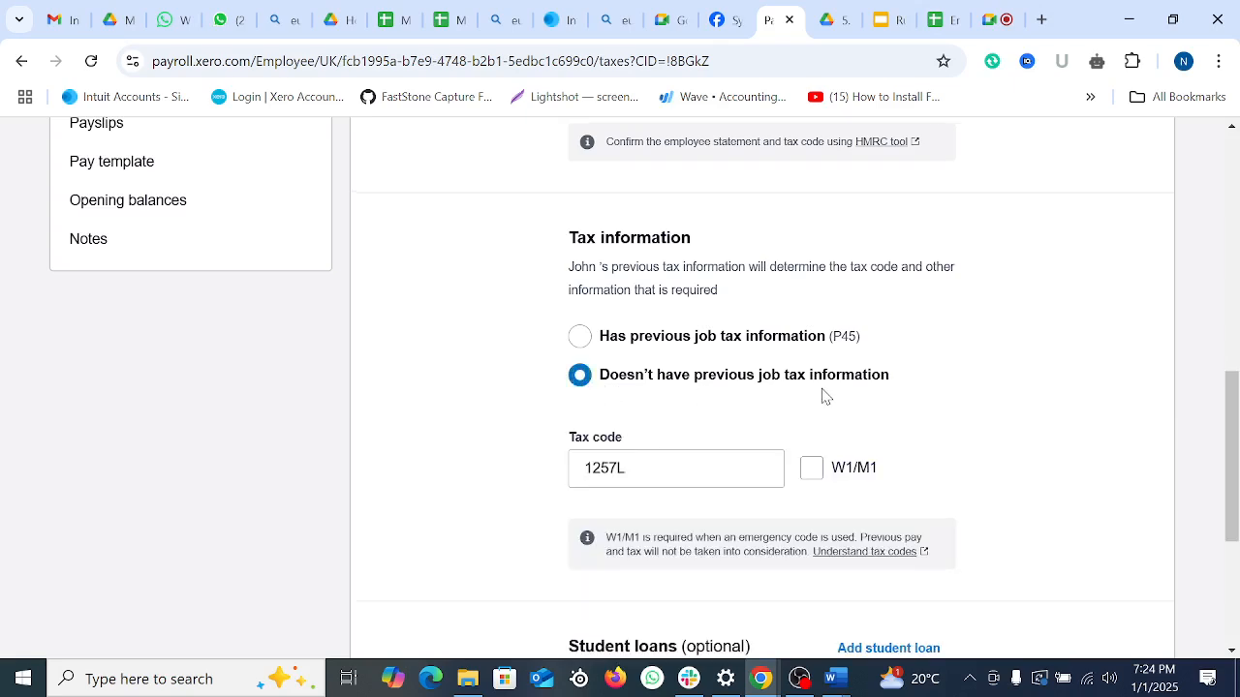
scroll(775, 387, "down", 3)
scroll(742, 381, "up", 1)
left_click(658, 243)
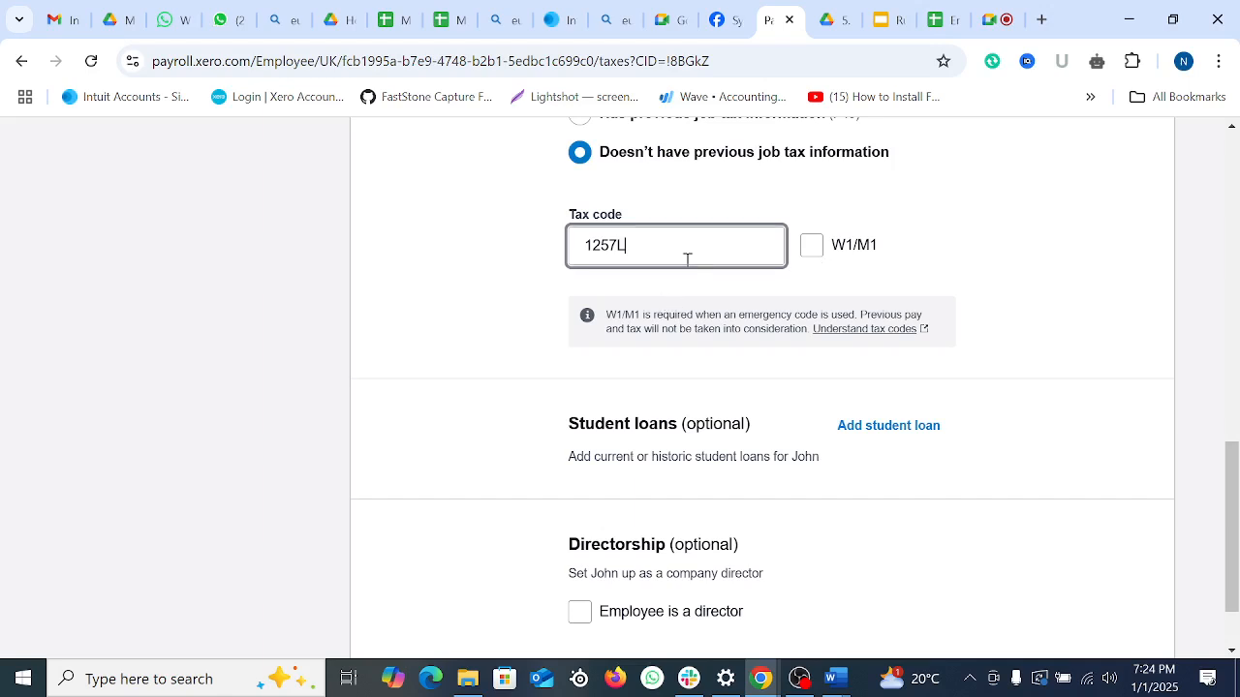
left_click(818, 250)
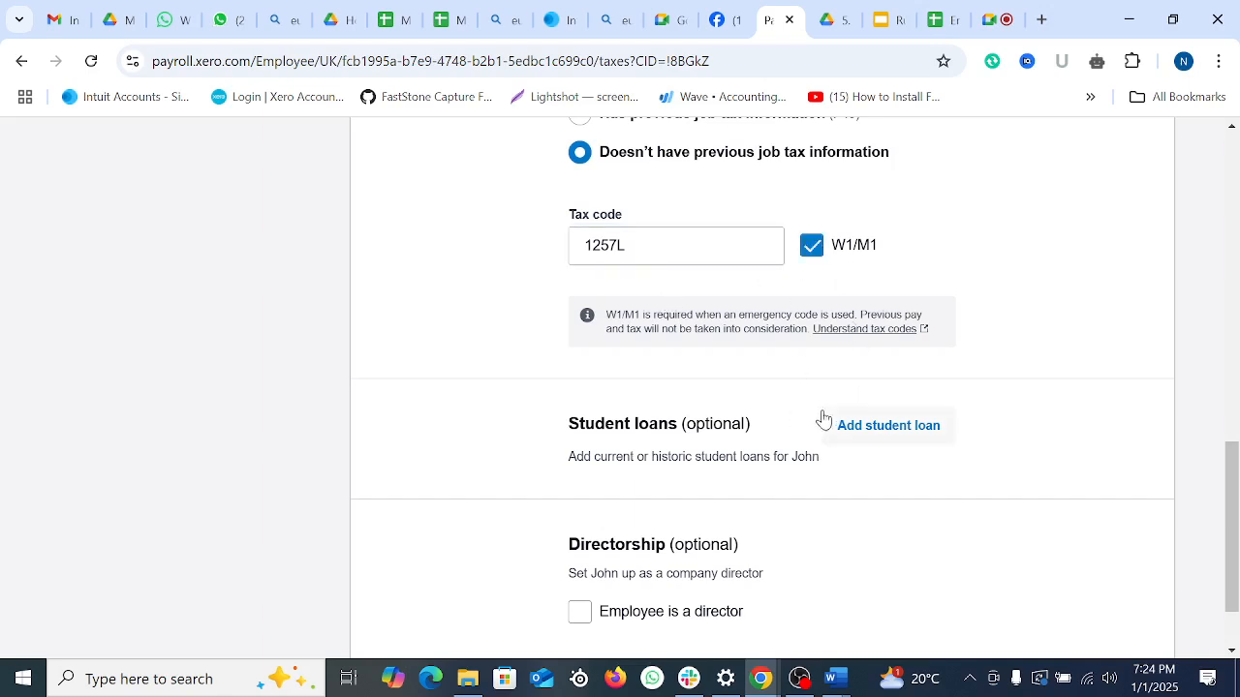
scroll(726, 448, "down", 2)
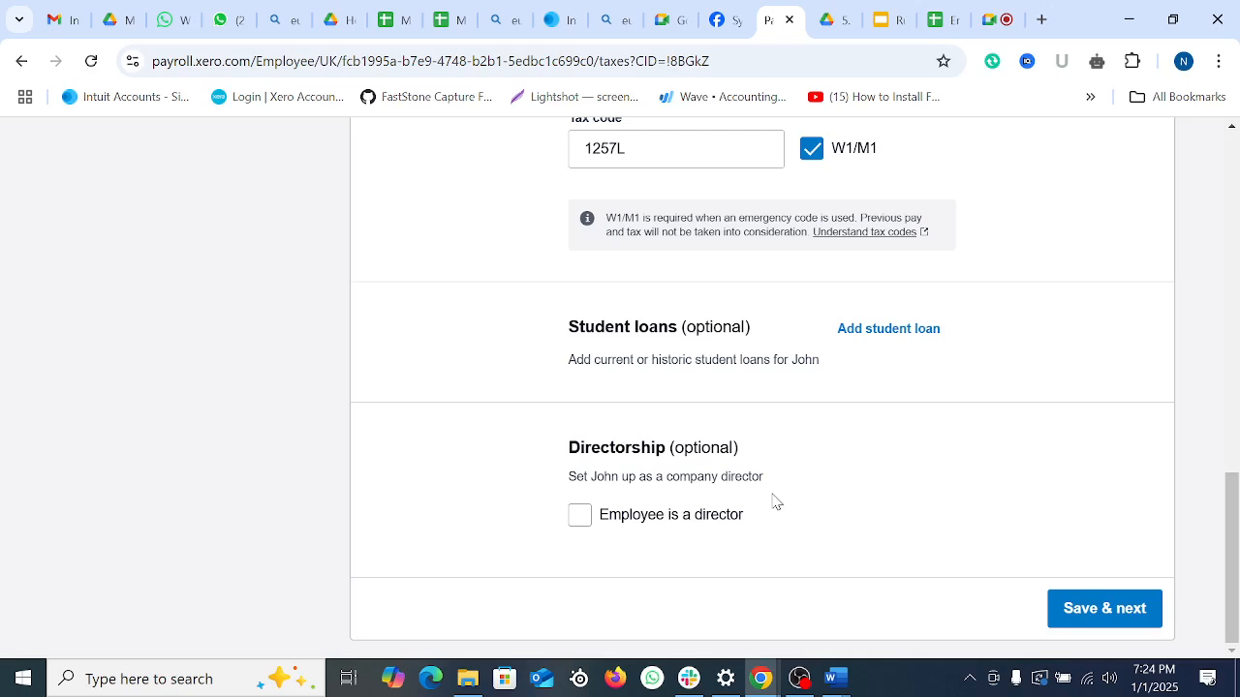
left_click(1055, 610)
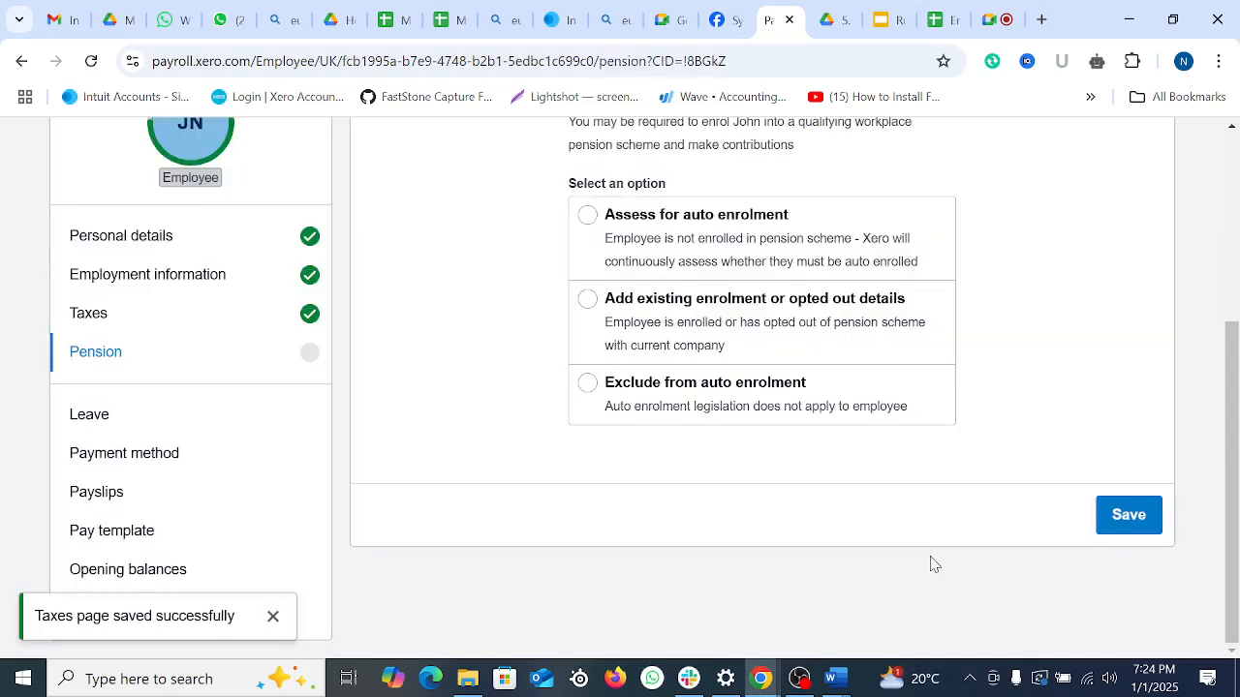
Step: Exclude the employee from auto enrolment for primary, enhanced or fixed HMRC protection, and save
scroll(935, 540, "up", 3)
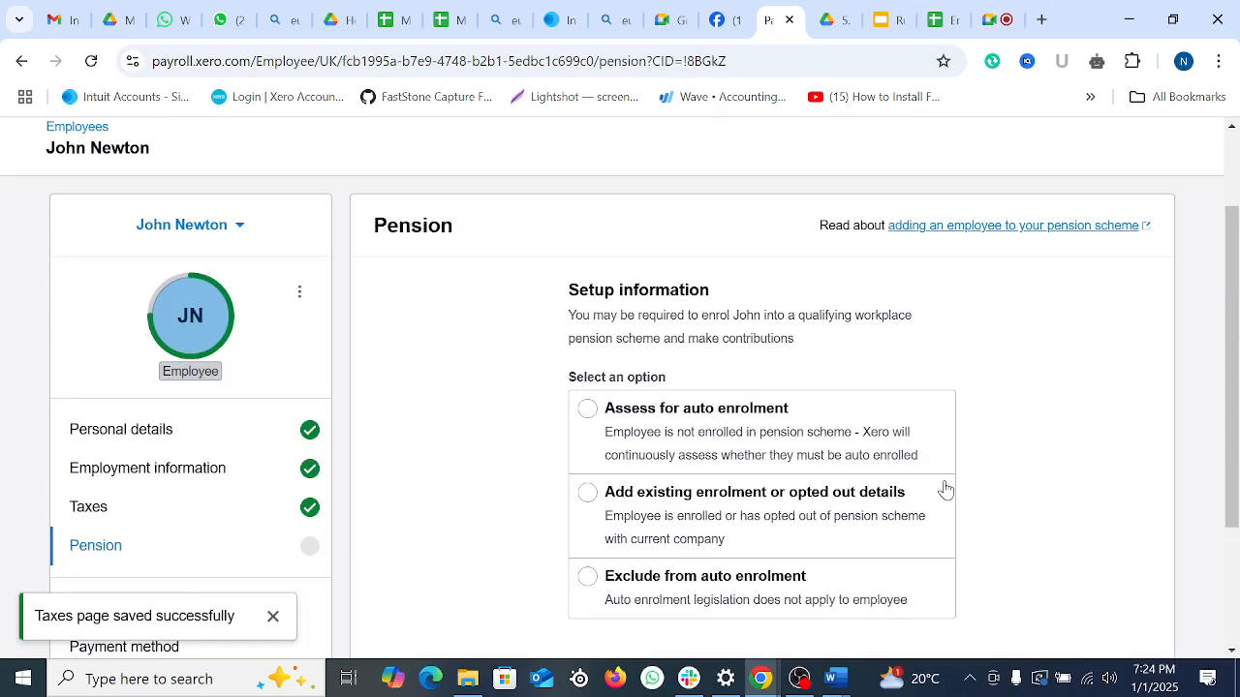
scroll(935, 486, "down", 1)
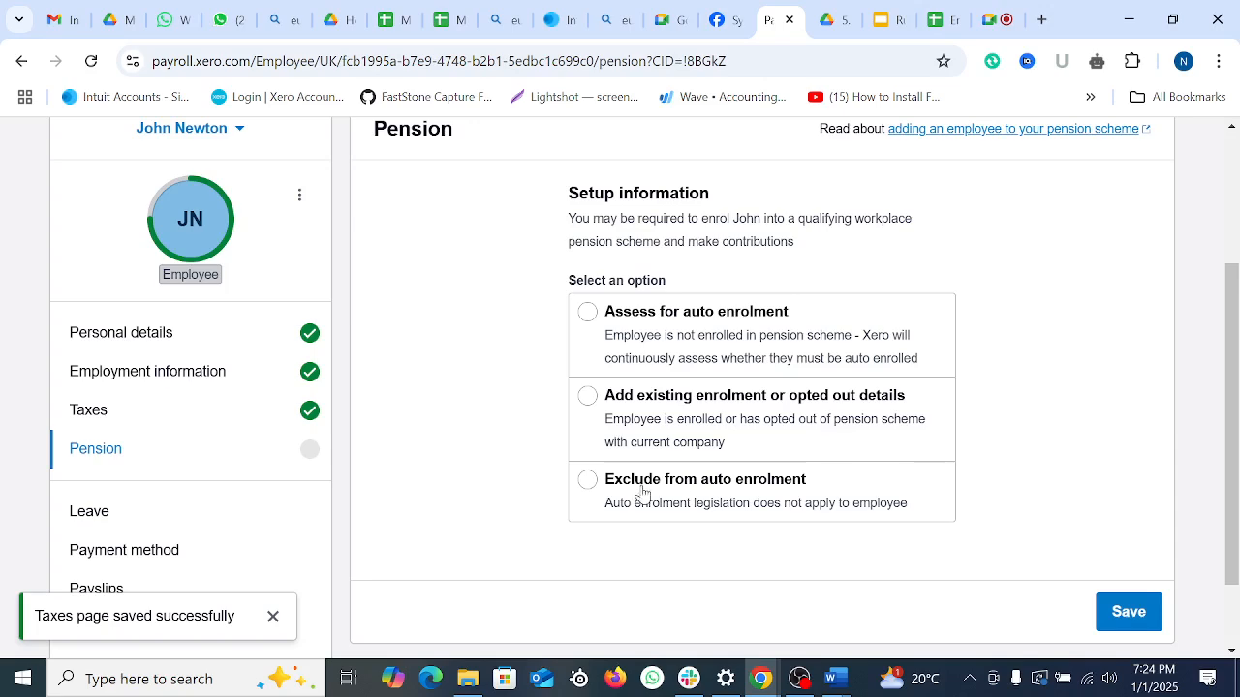
left_click(589, 496)
scroll(689, 511, "down", 1)
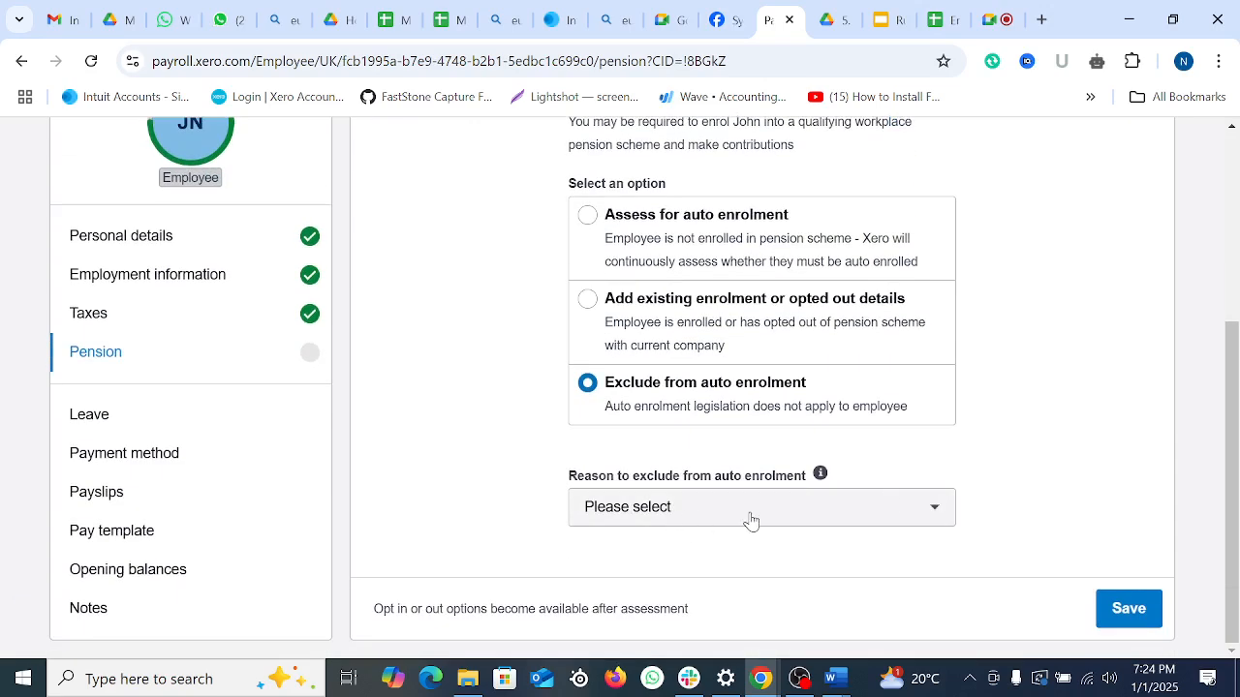
scroll(819, 407, "up", 1)
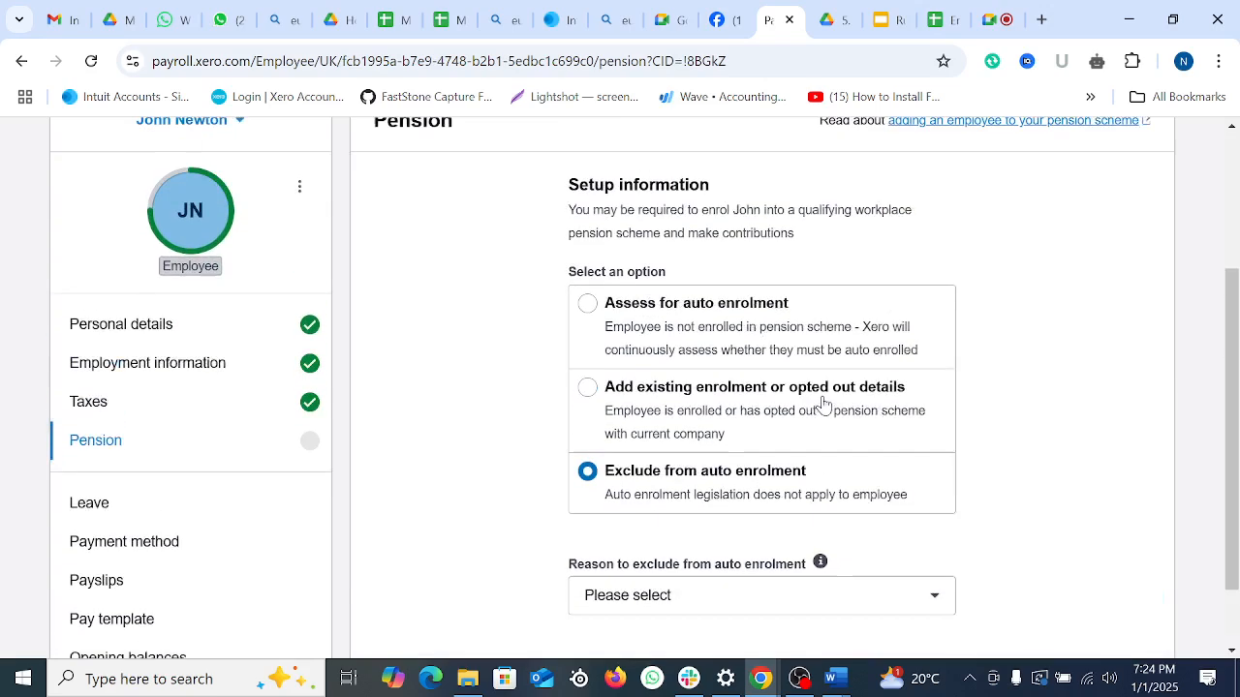
scroll(822, 404, "down", 1)
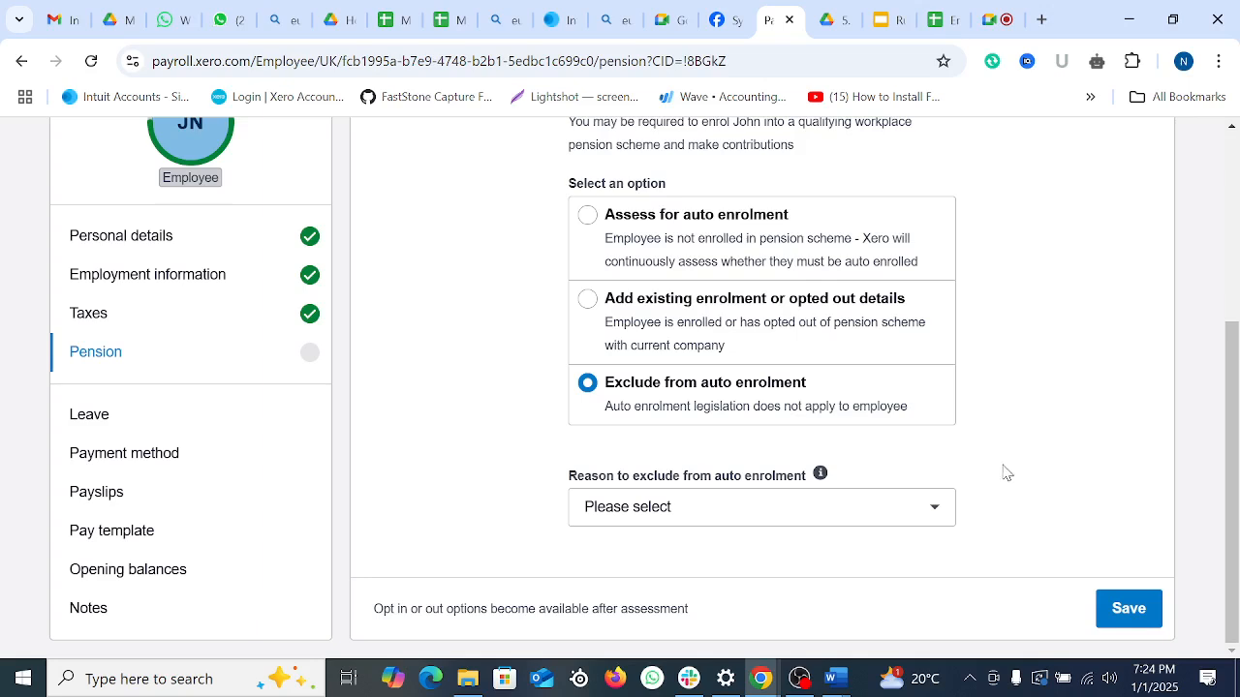
left_click(932, 508)
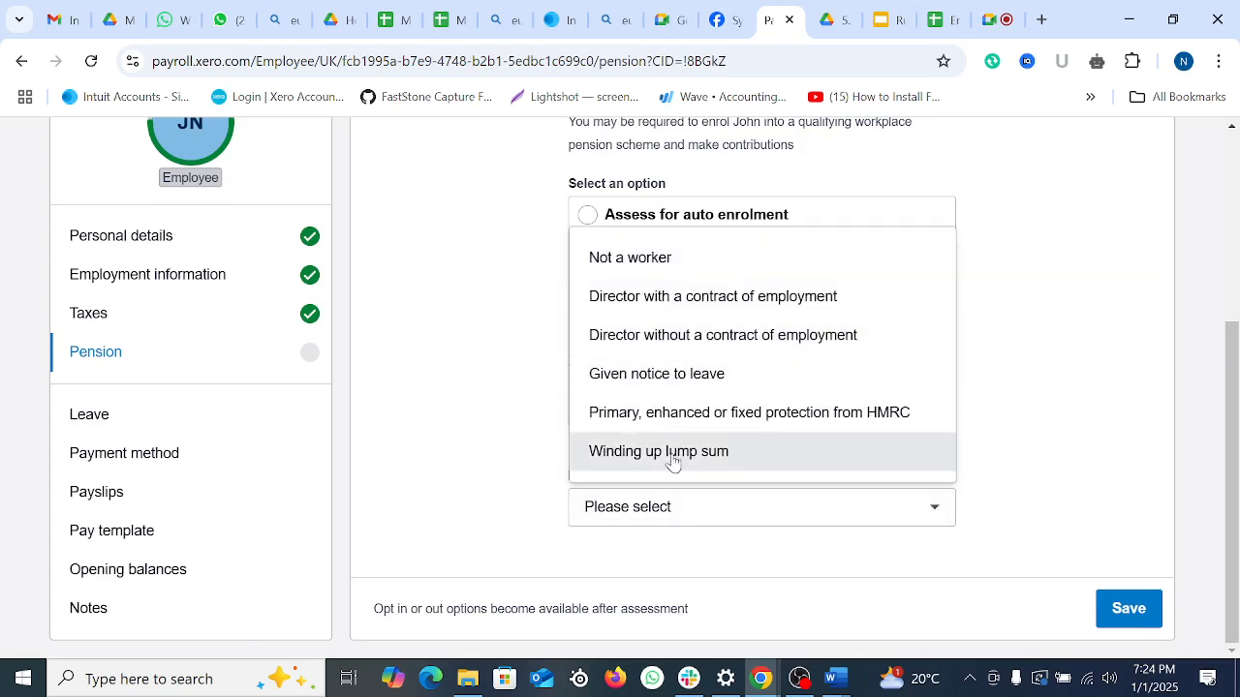
left_click(759, 431)
scroll(833, 475, "down", 2)
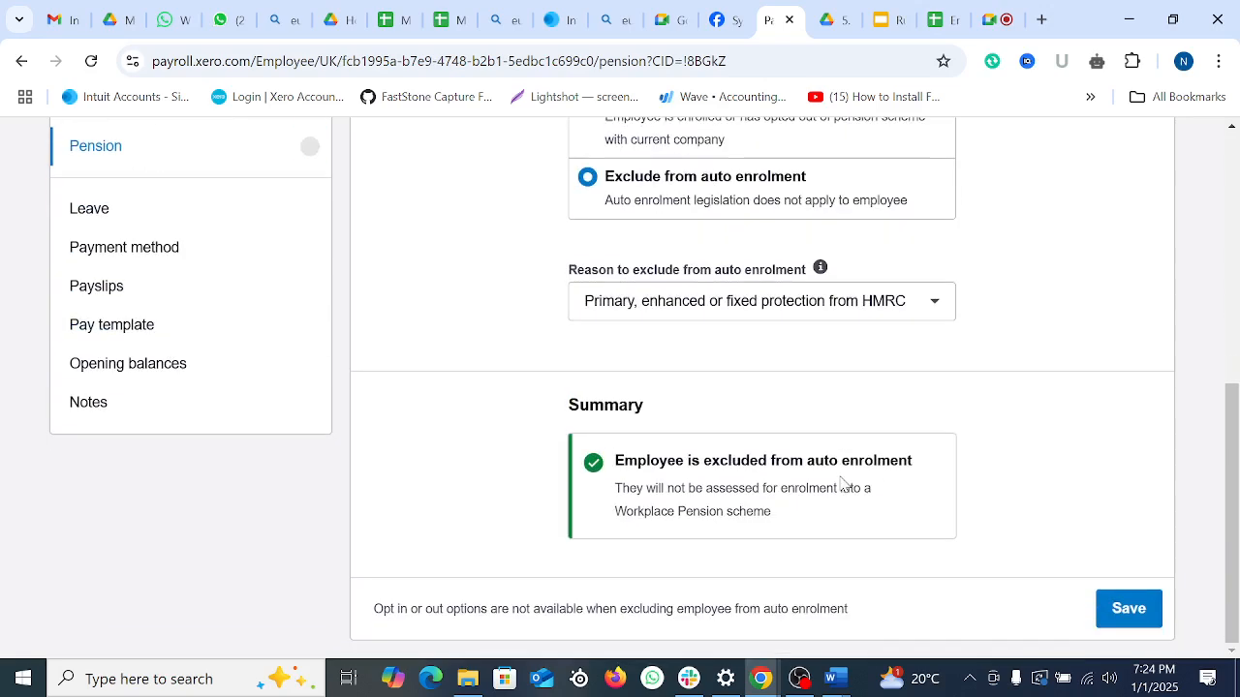
left_click(1146, 618)
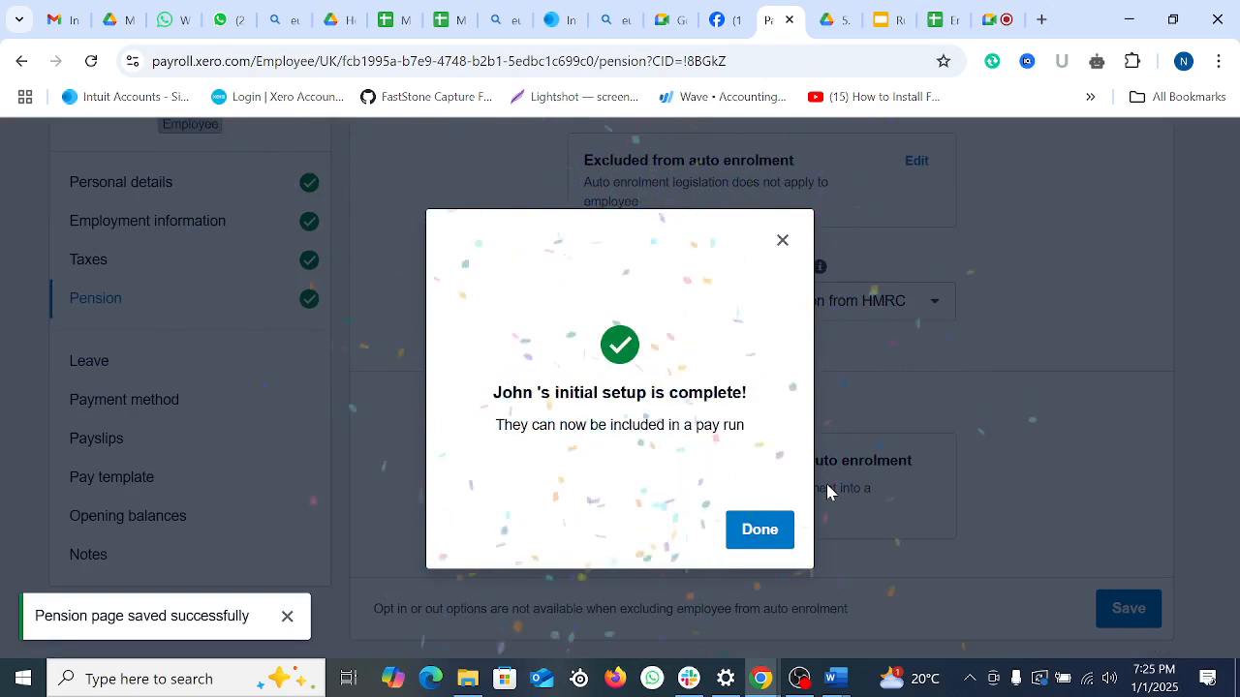
Step: Dismiss the setup-complete message and return to the Employees list
left_click(762, 530)
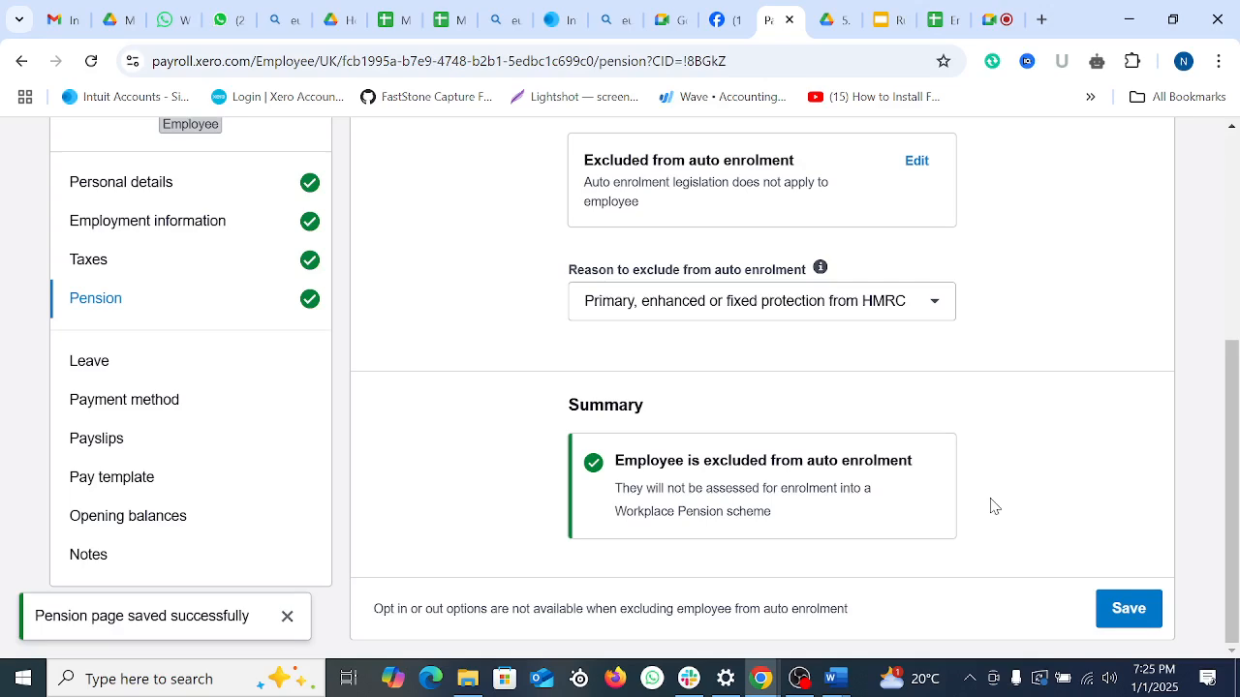
scroll(1010, 500, "up", 5)
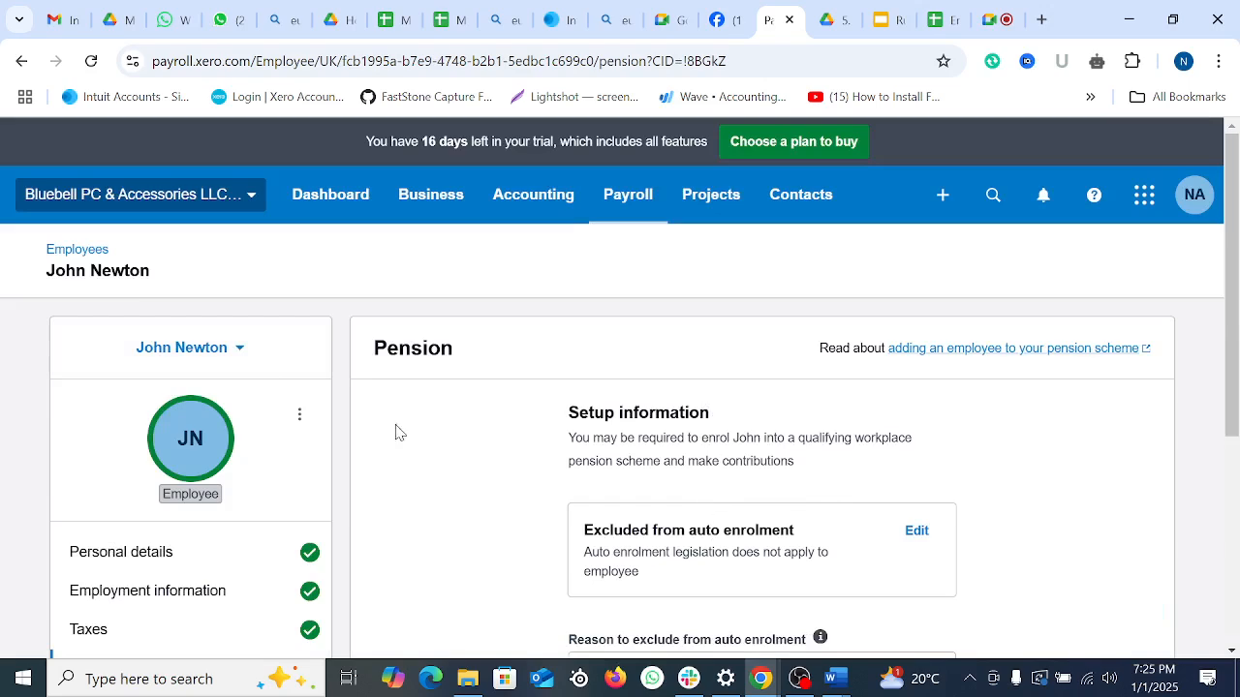
left_click(89, 253)
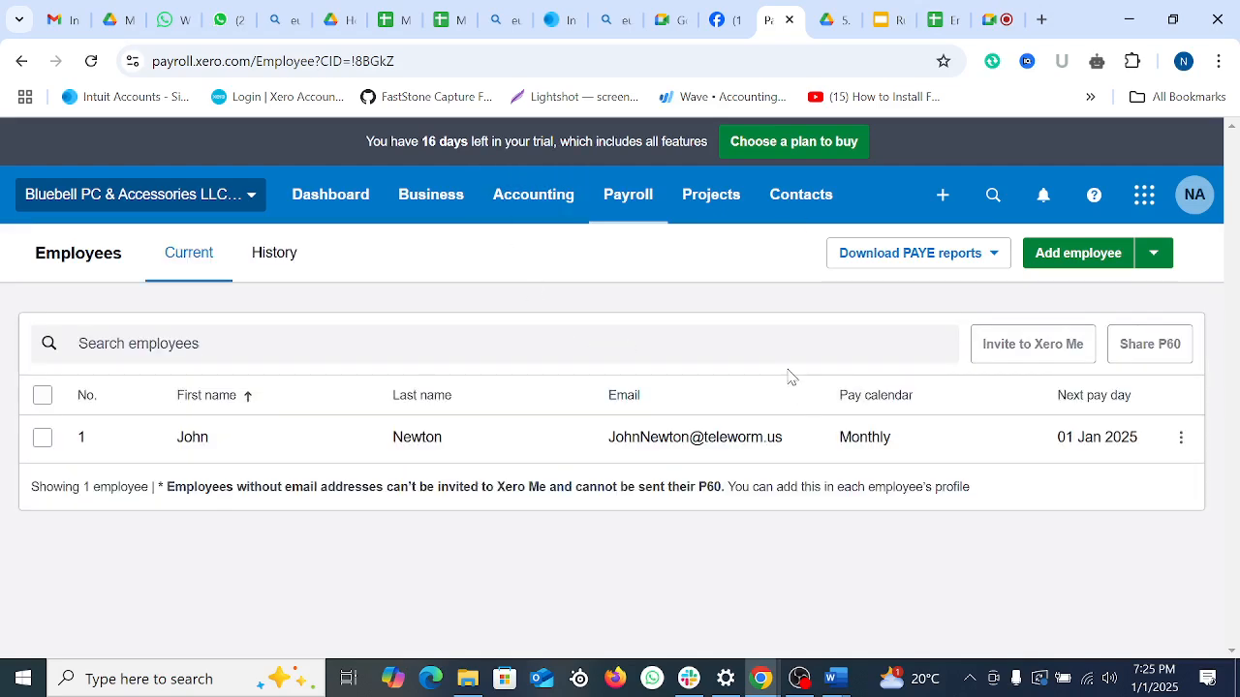
Step: Copy the second employee's full name from the employee list spreadsheet
left_click(956, 11)
left_click(150, 426)
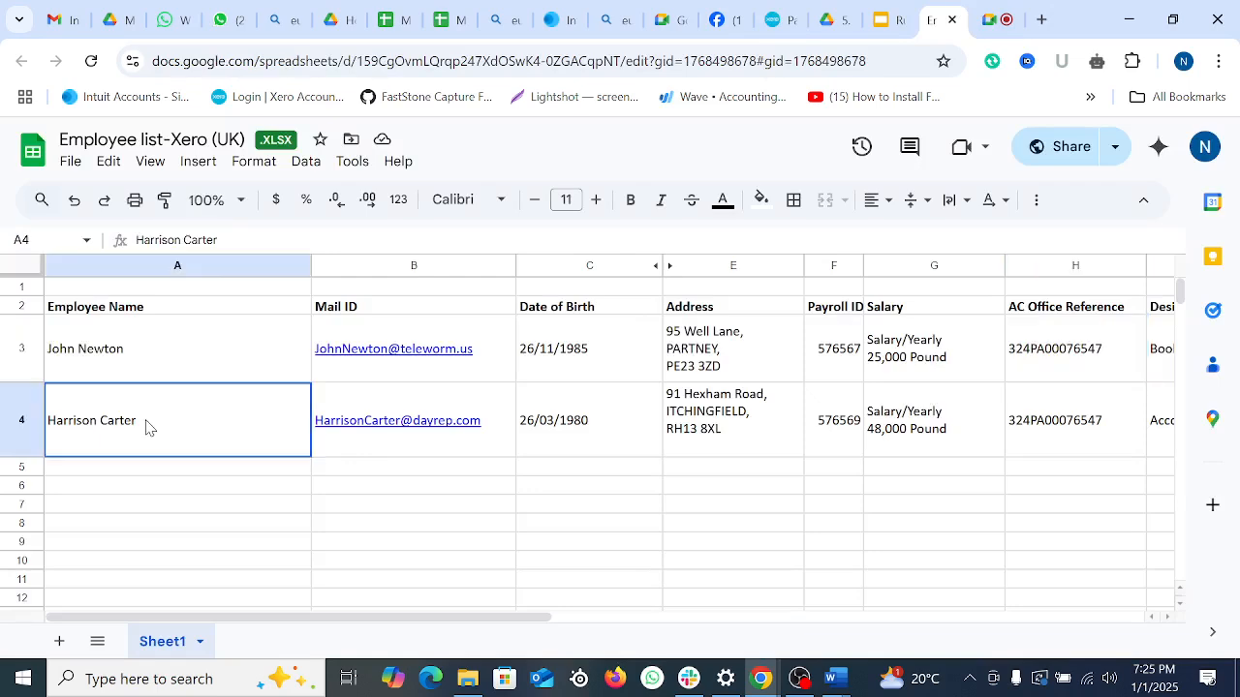
left_click(231, 239)
left_click_drag(233, 239, 44, 263)
key("ctrl+c")
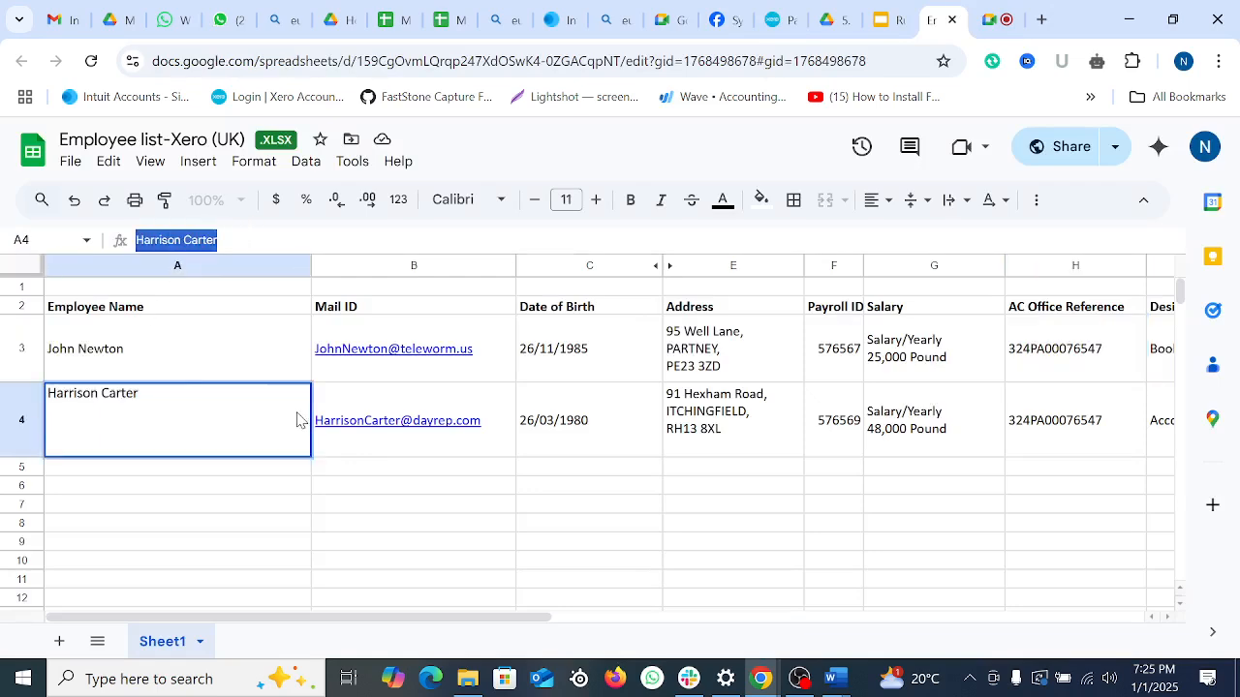
Step: Start a new employee with the pasted first name, the surname in Last name, and title 'Mr.'
left_click(781, 19)
left_click(1063, 260)
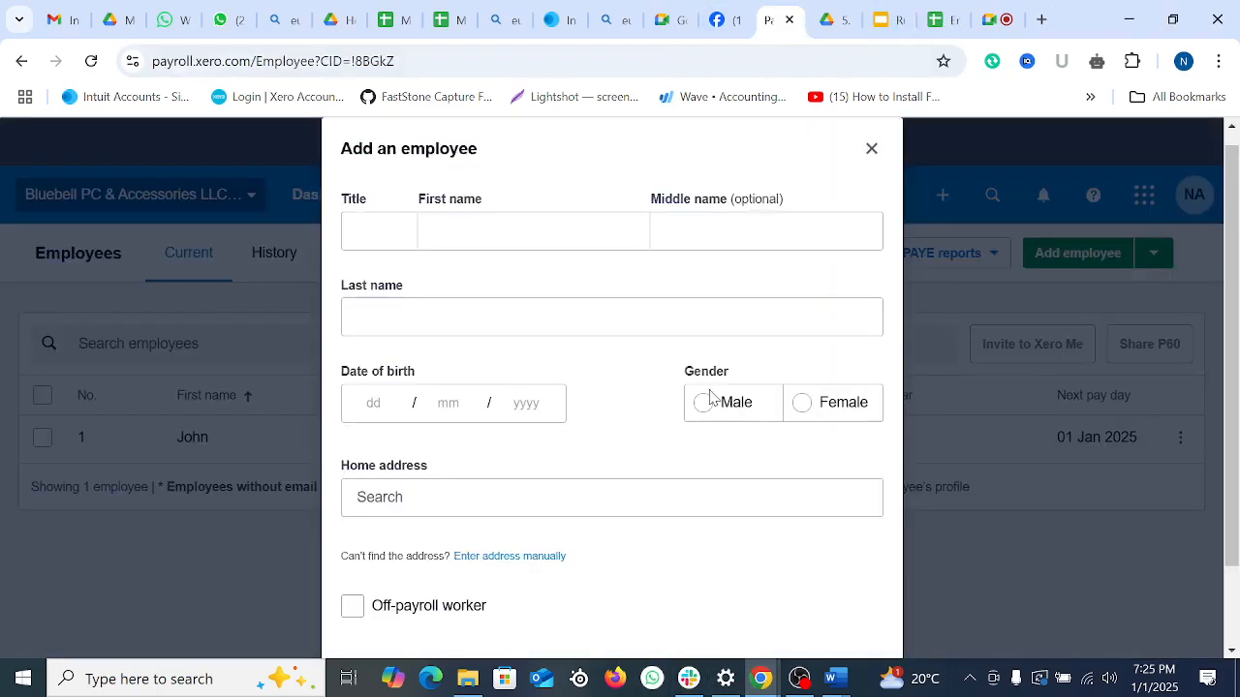
left_click(462, 229)
key("ctrl+v")
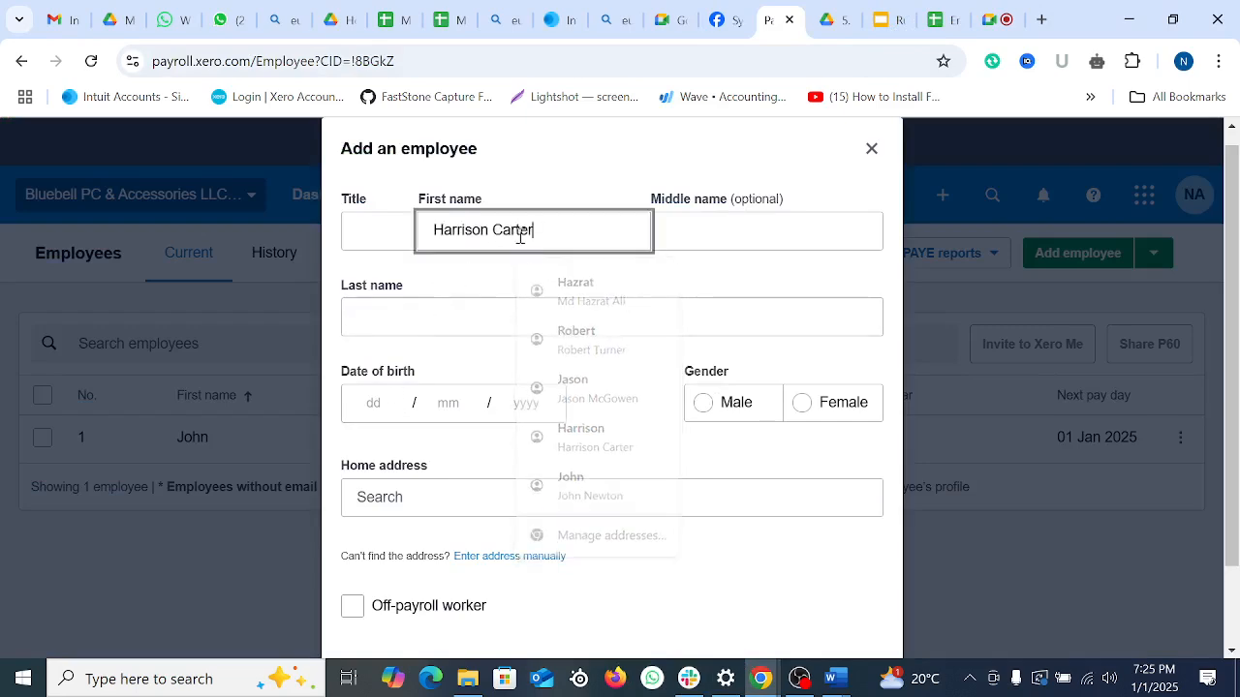
double_click(521, 232)
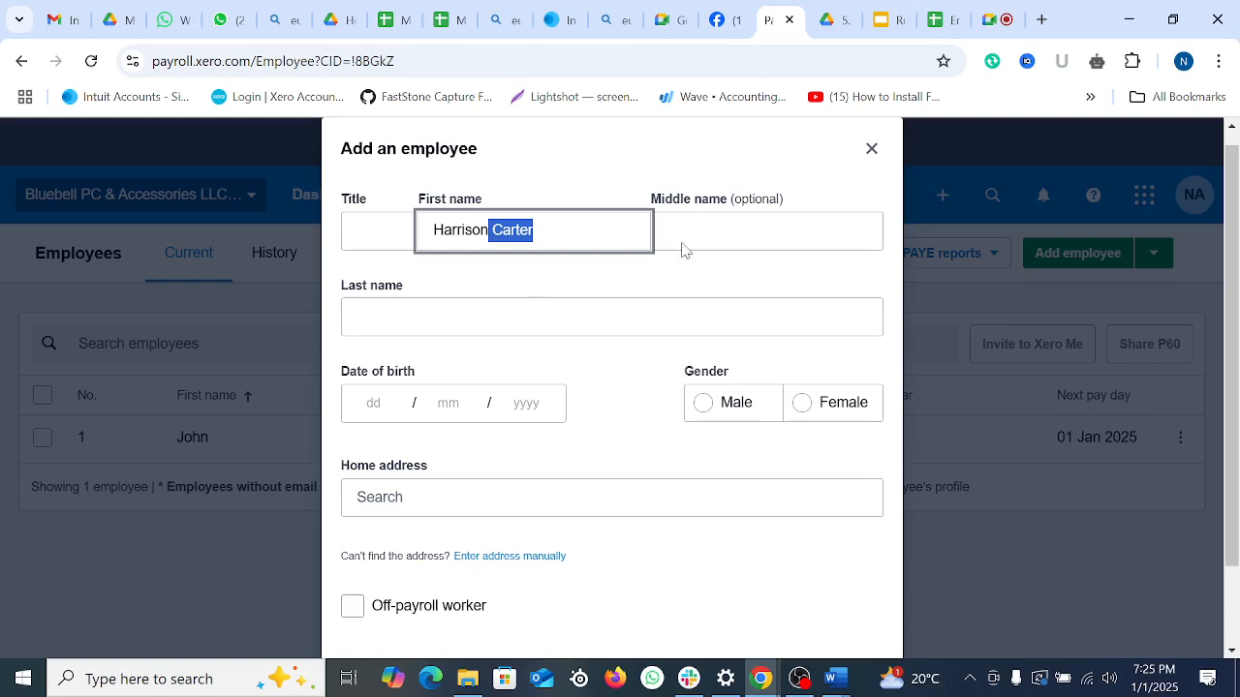
key("ctrl+x")
left_click(736, 233)
left_click(492, 320)
key("ctrl+v")
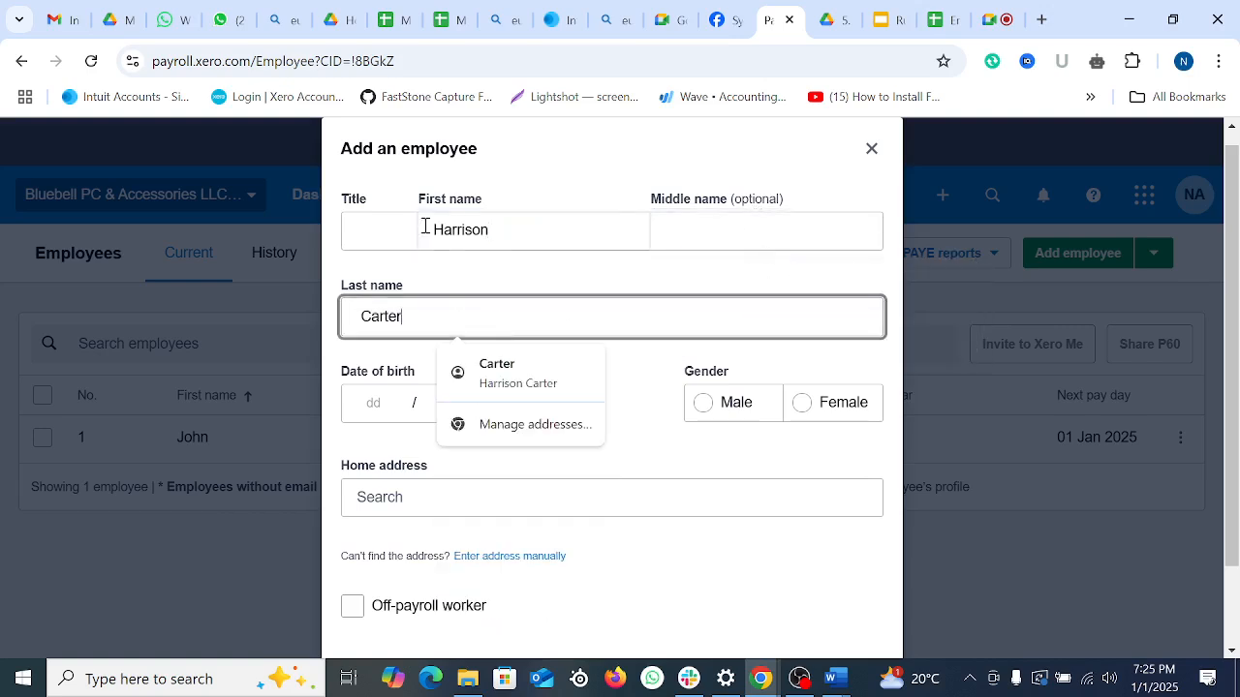
left_click(376, 223)
type("Mr")
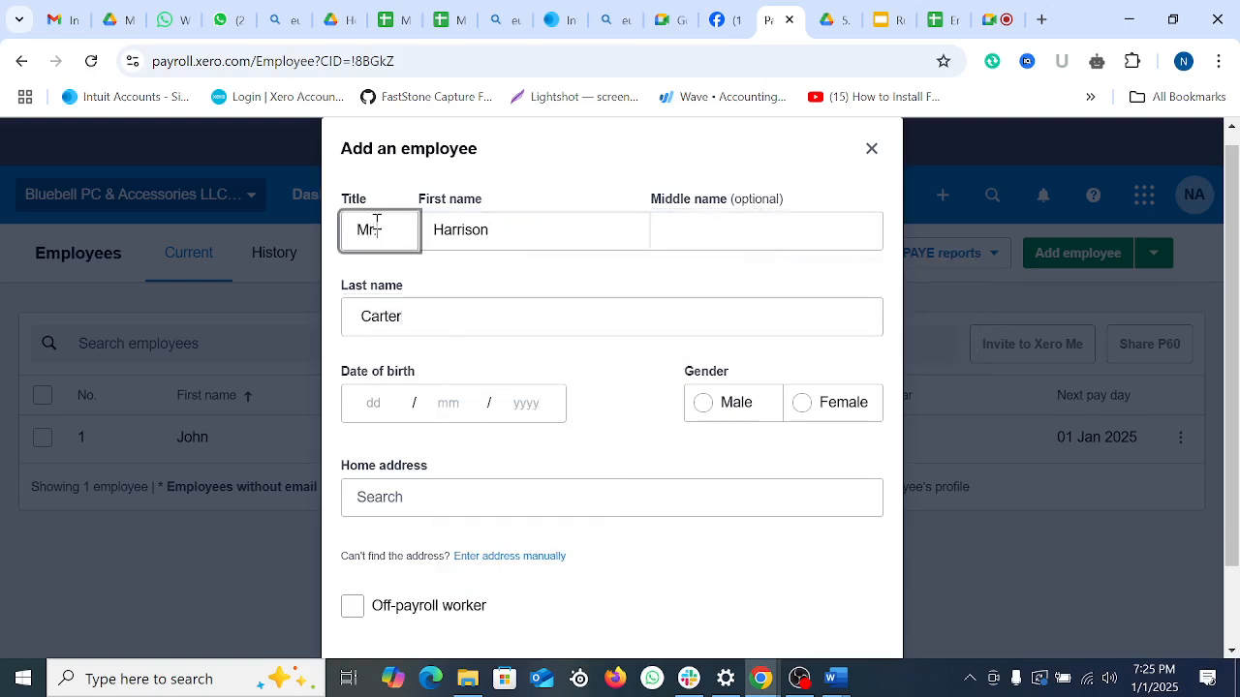
type(".")
Step: Copy the second employee's e-mail address from the spreadsheet
scroll(581, 426, "down", 1)
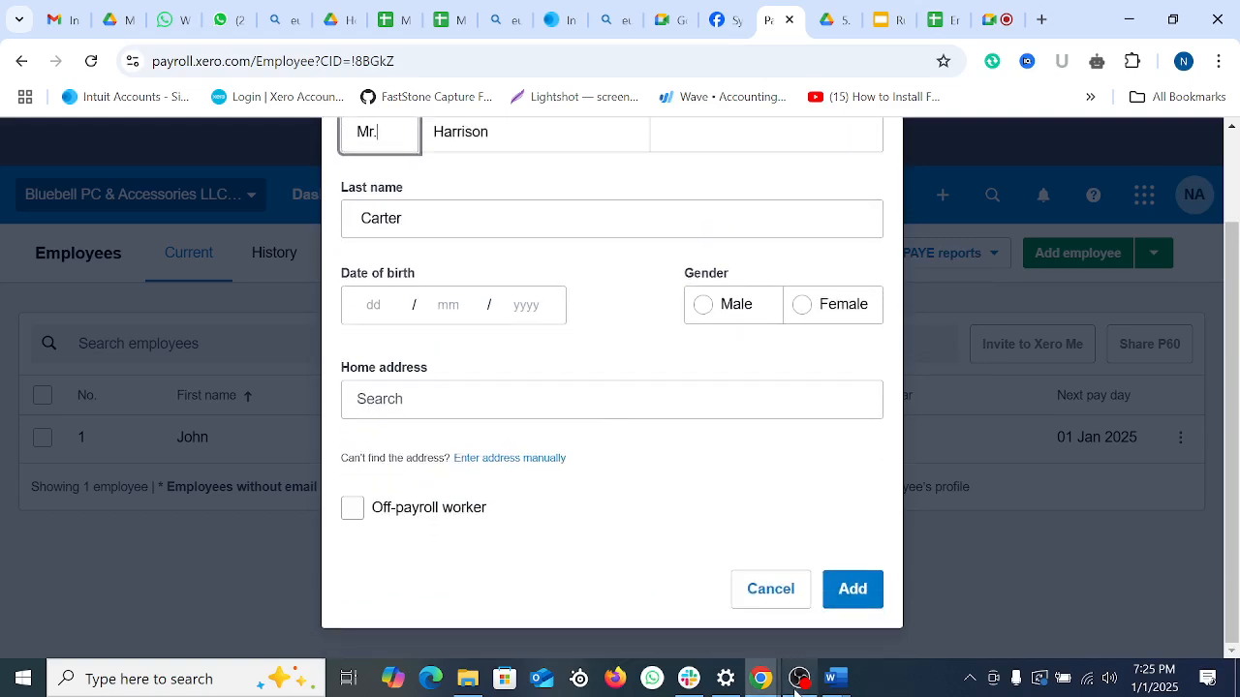
left_click(757, 679)
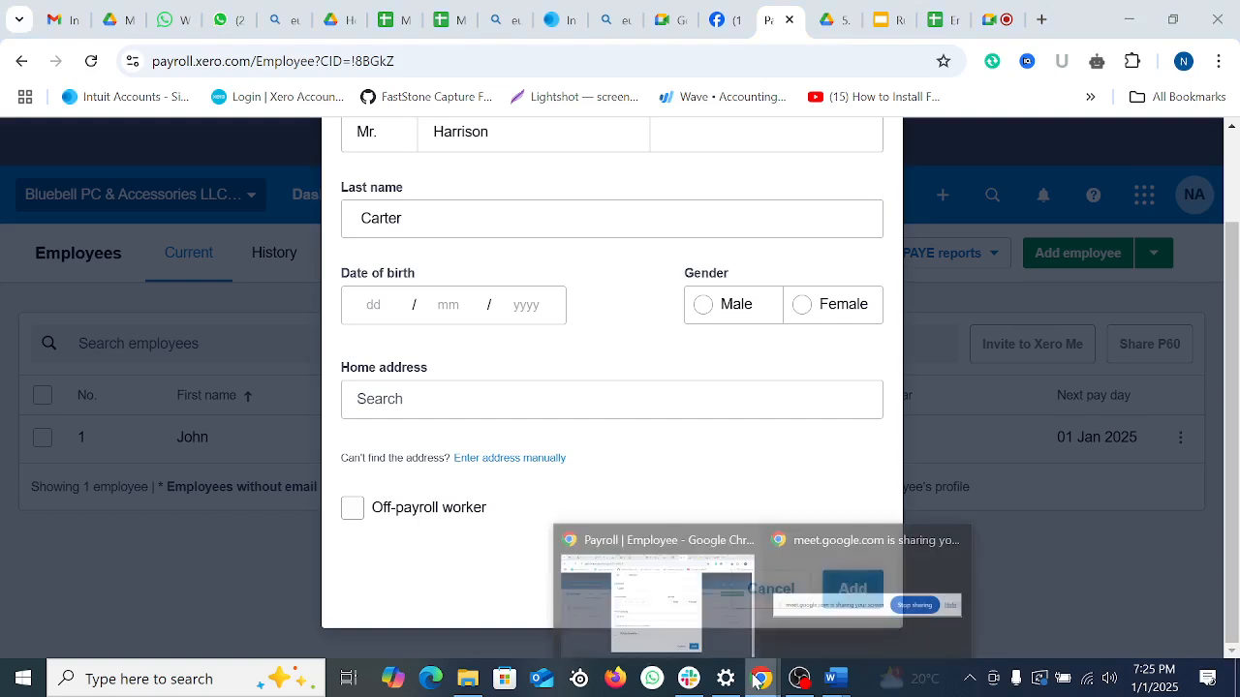
left_click(657, 605)
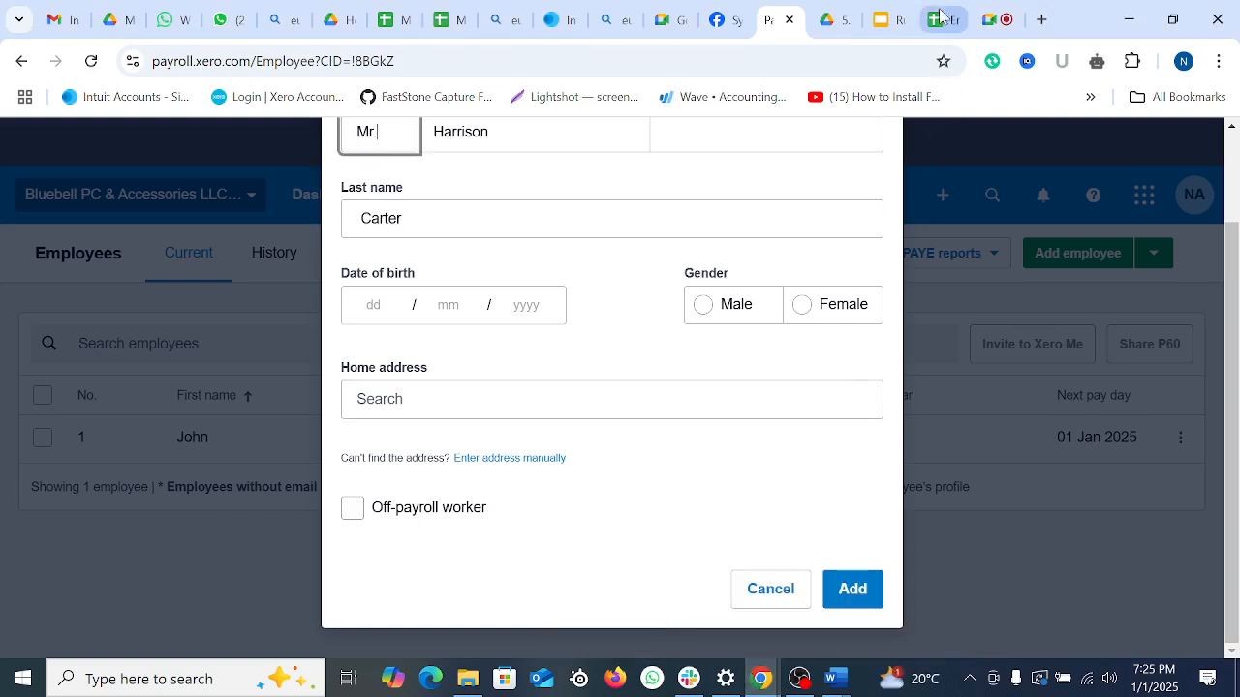
left_click(939, 19)
left_click(475, 462)
left_click(482, 420)
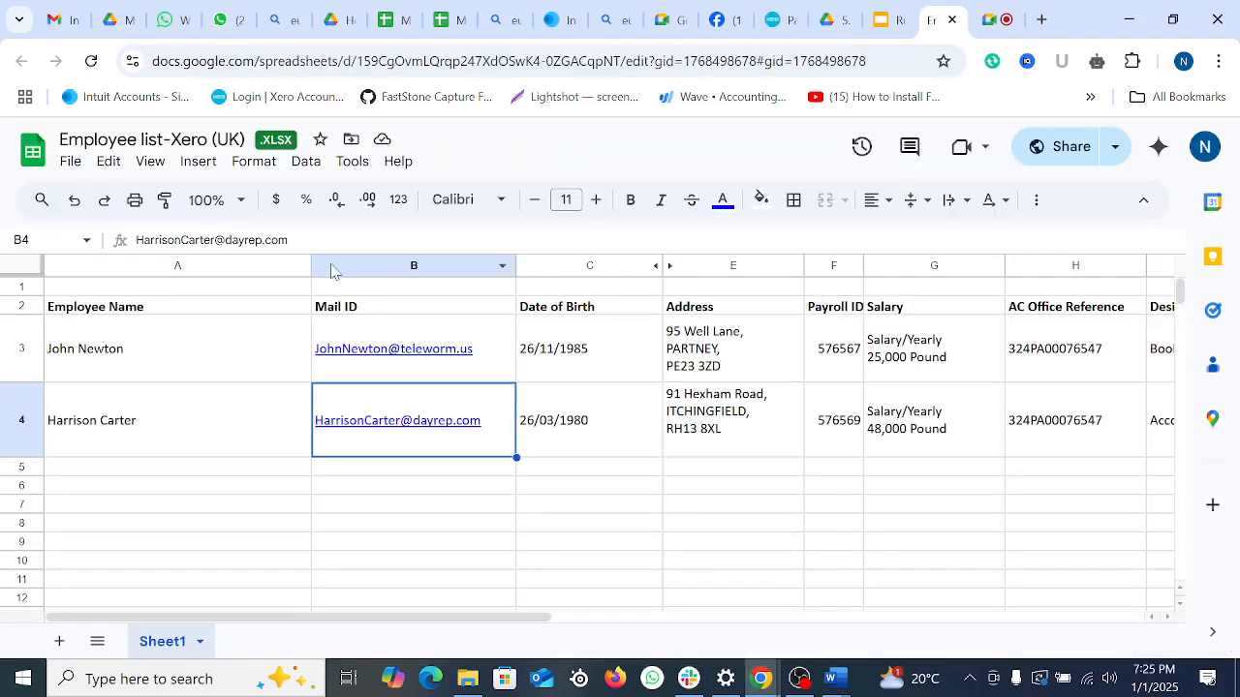
triple_click(271, 233)
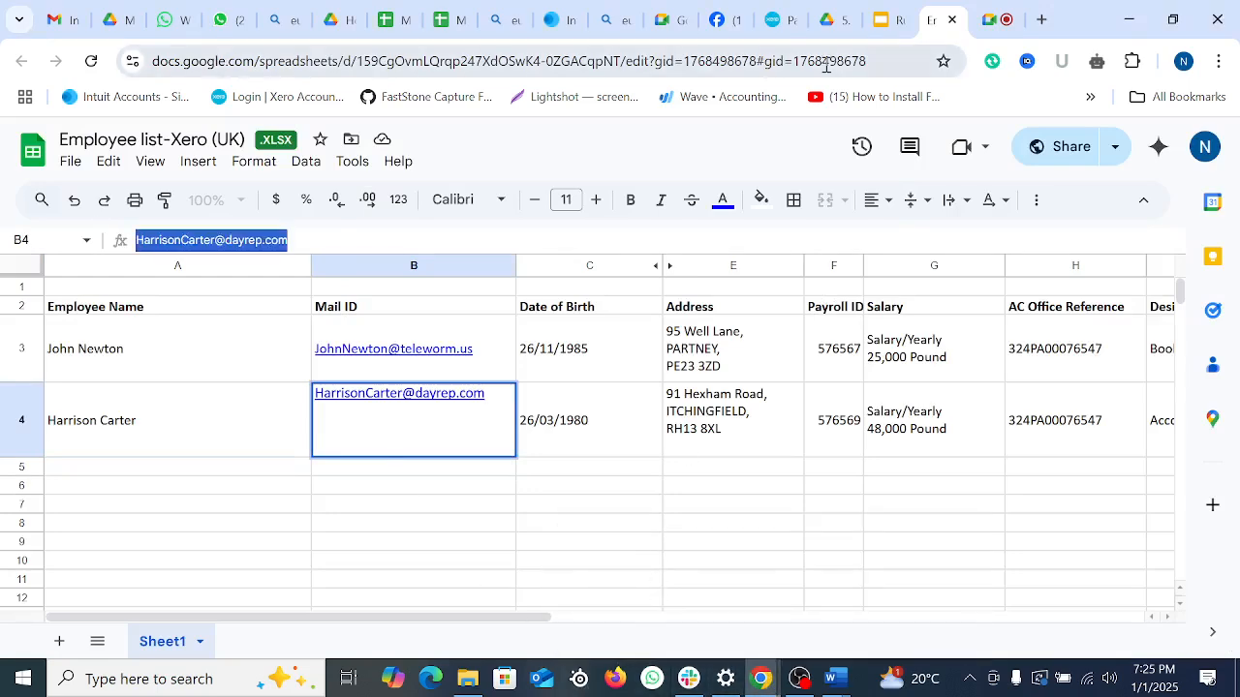
left_click(773, 19)
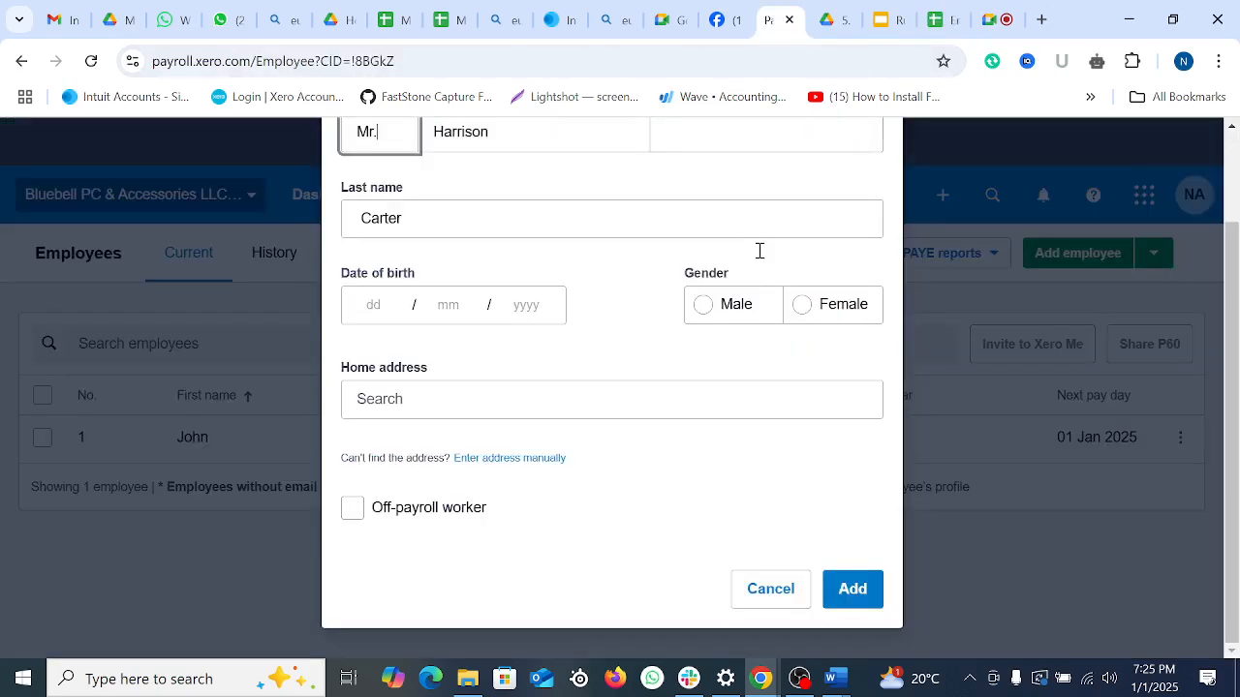
Step: Move to the date of birth fields on the Add employee form
left_click(454, 405)
scroll(503, 295, "up", 1)
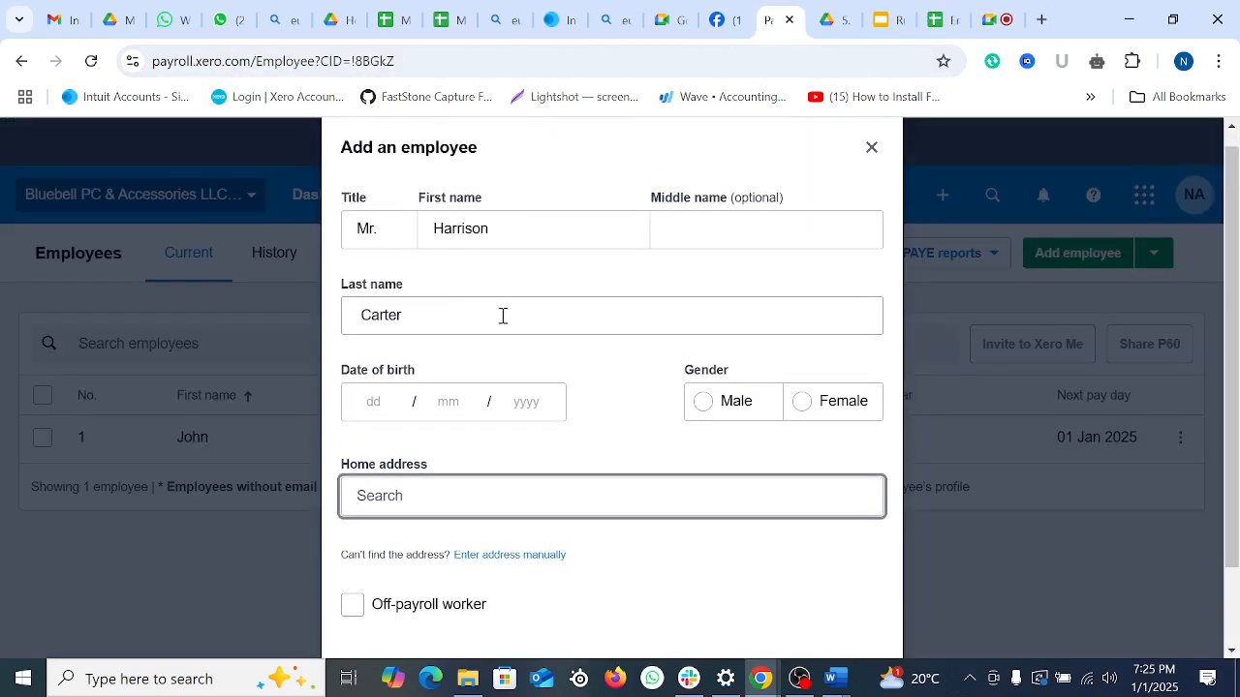
scroll(501, 316, "up", 1)
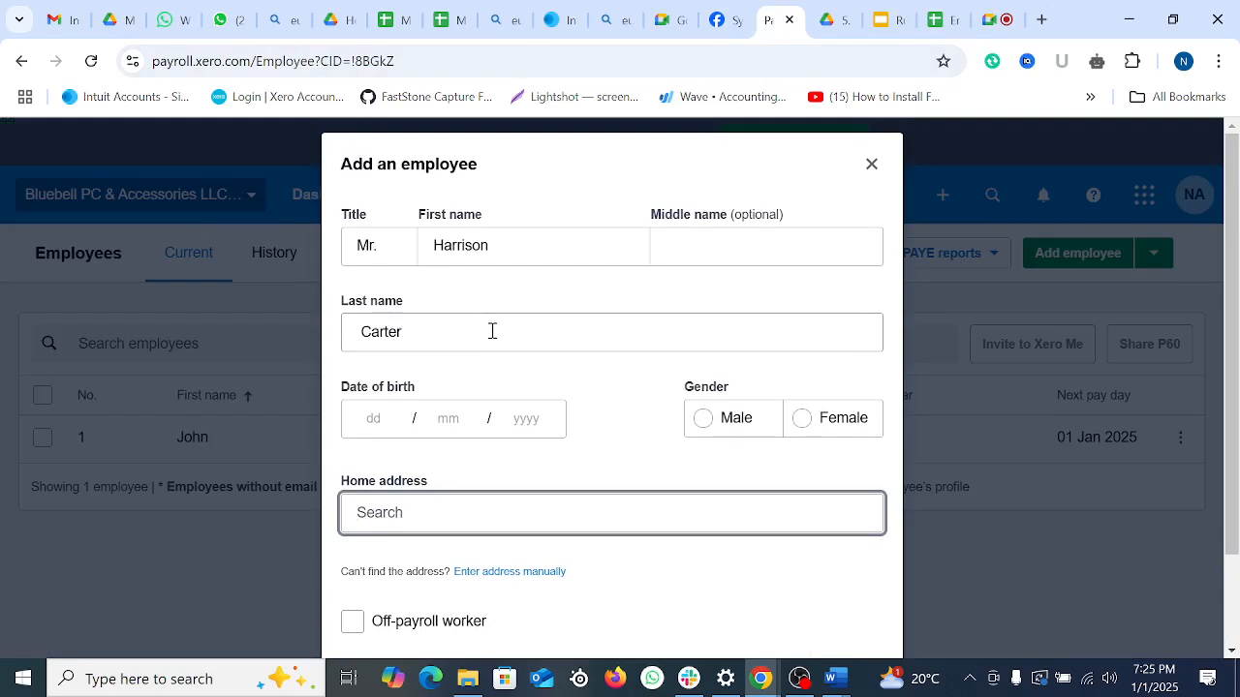
left_click(492, 330)
left_click(367, 419)
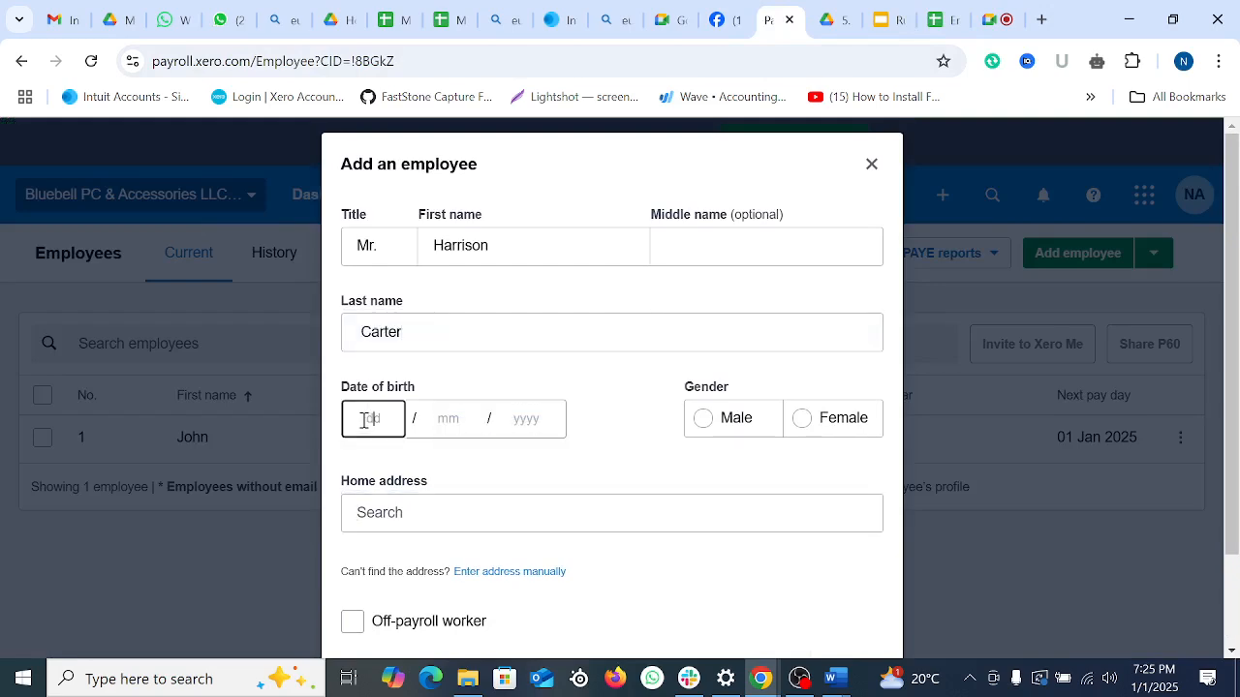
type("12")
left_click(471, 420)
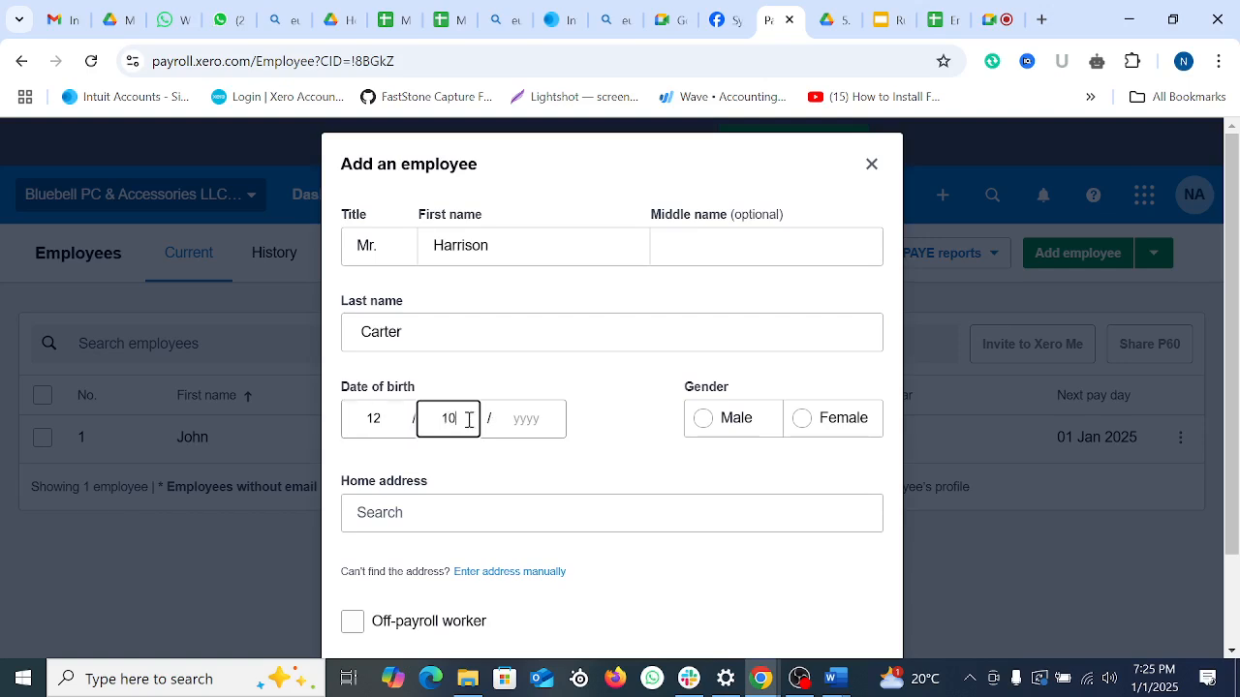
left_click(553, 419)
type("10")
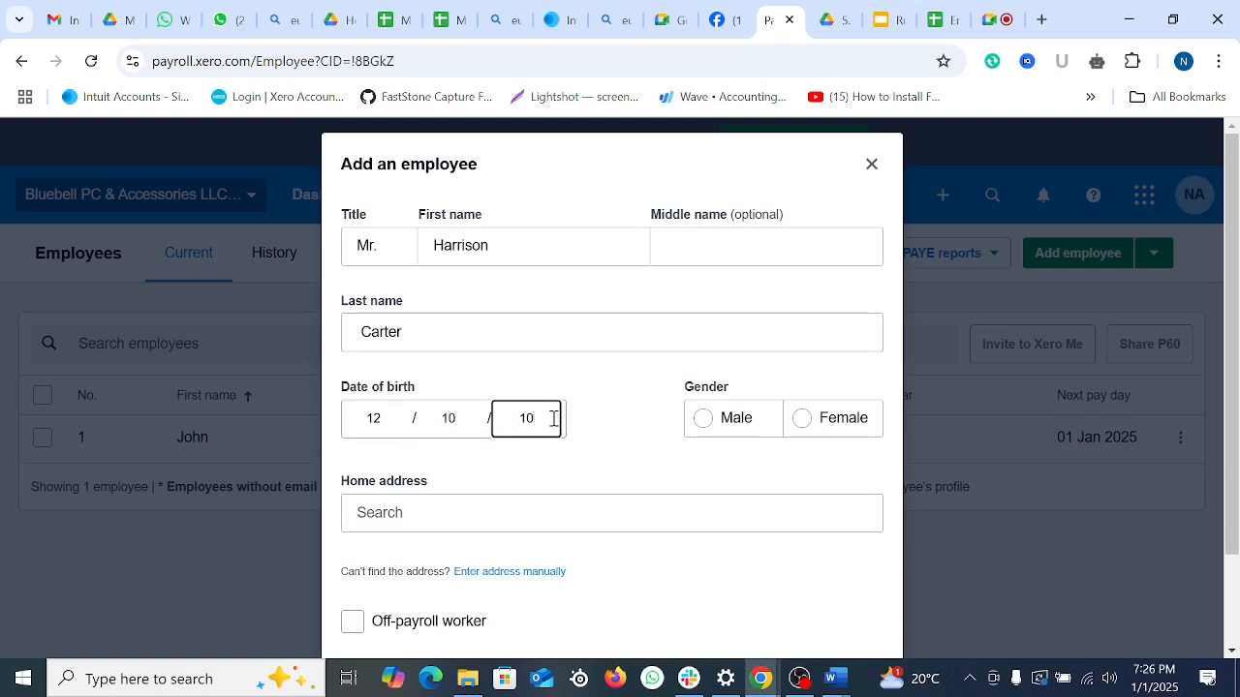
key("BackSpace")
key("BackSpace")
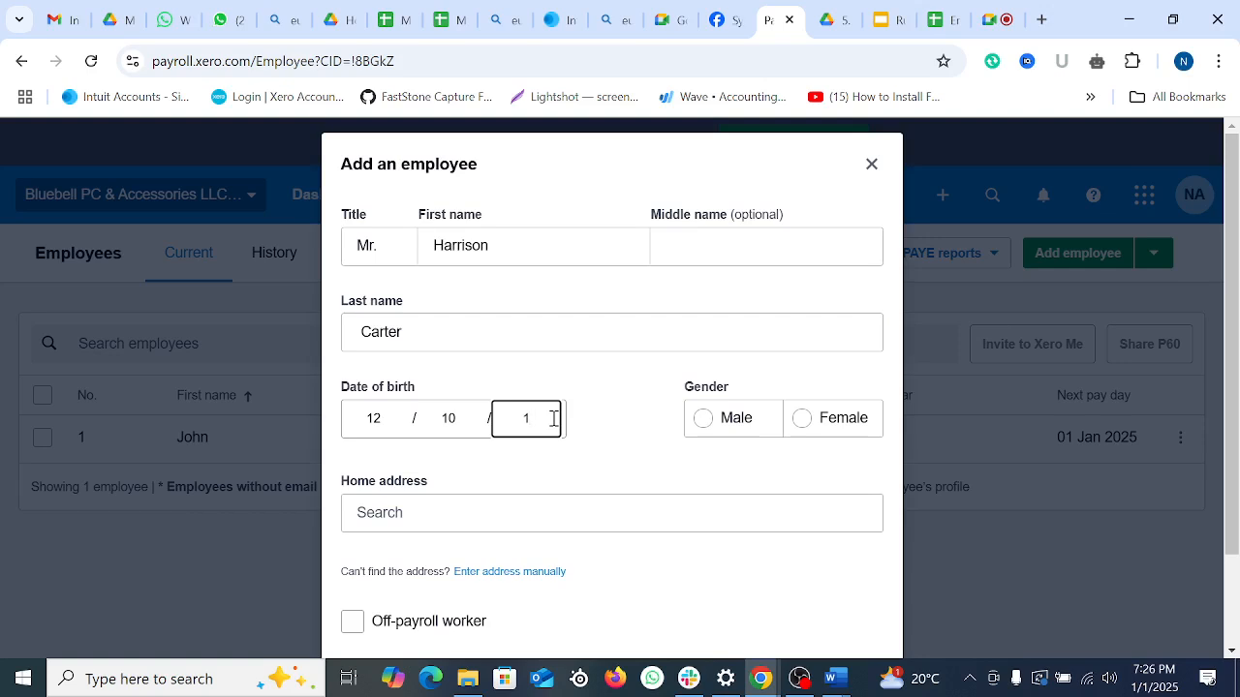
type("90")
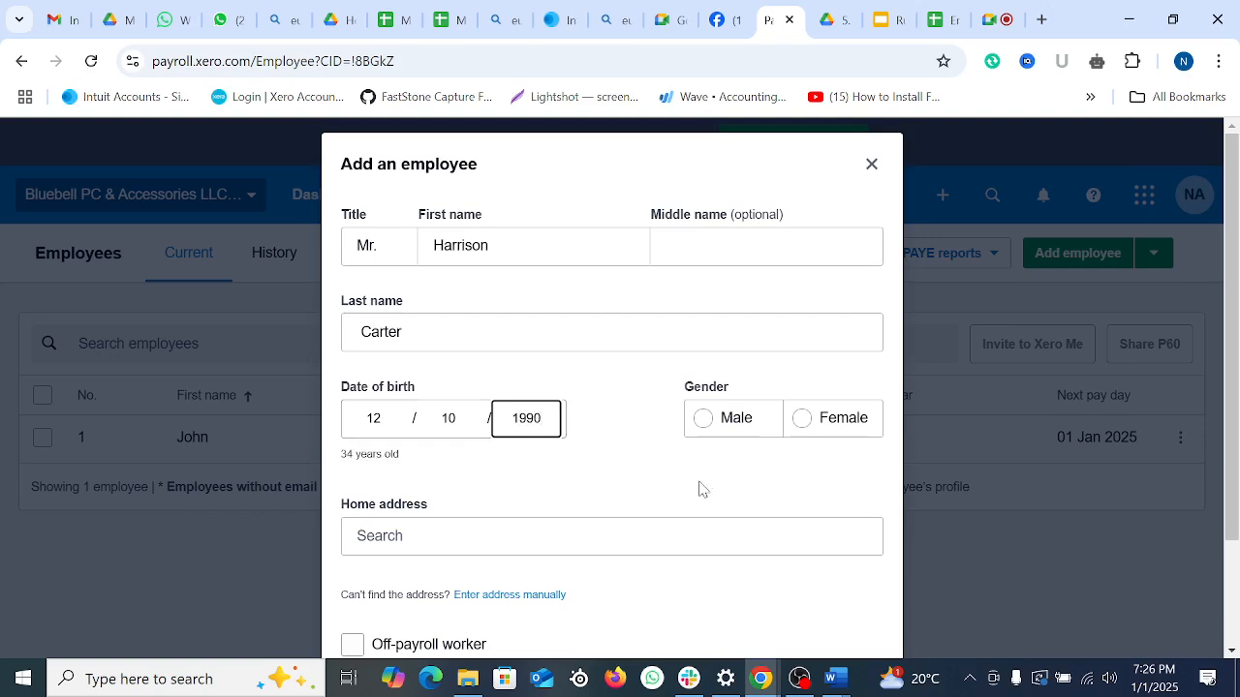
left_click(704, 432)
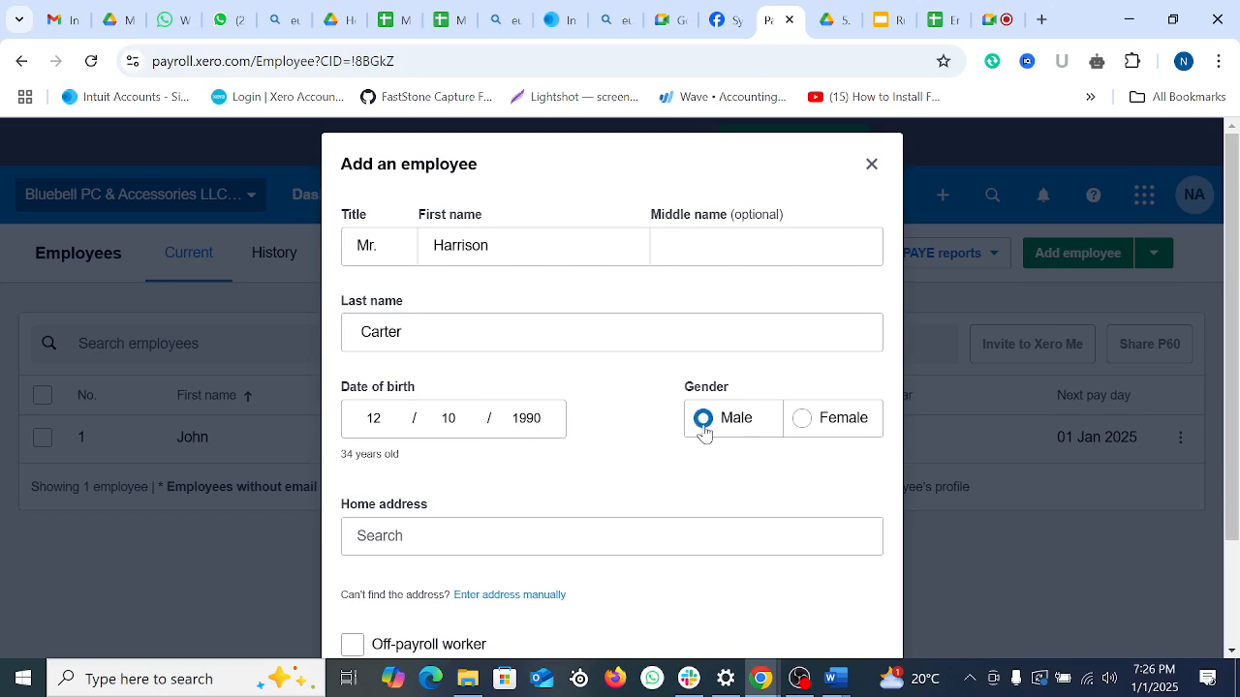
Step: Pick the home address from the 'adf' search, remove the last name's leading space, and add the employee
scroll(653, 457, "down", 2)
left_click(438, 408)
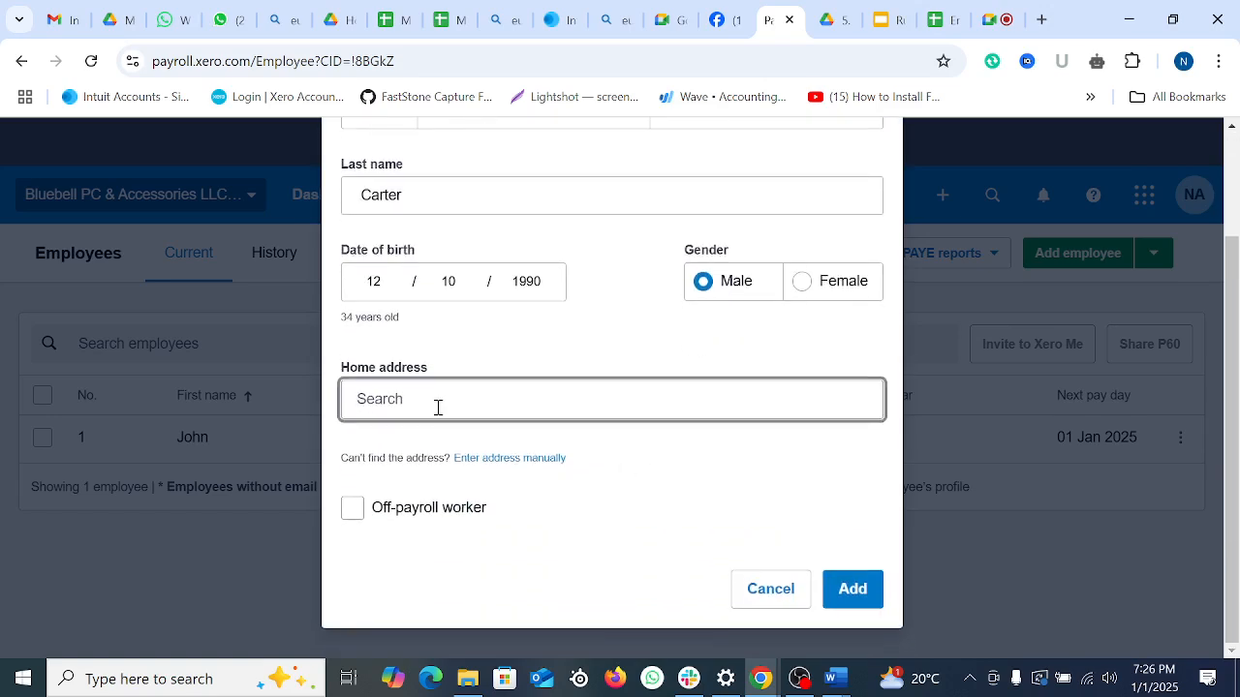
type("adf")
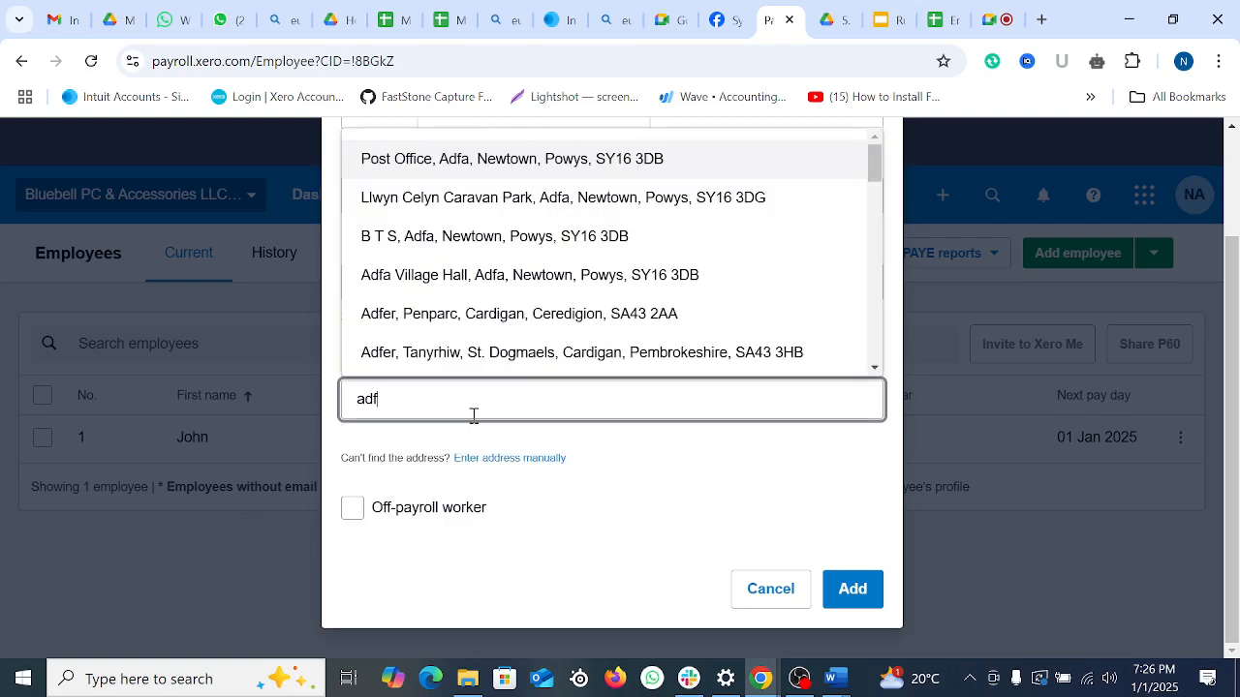
left_click(476, 277)
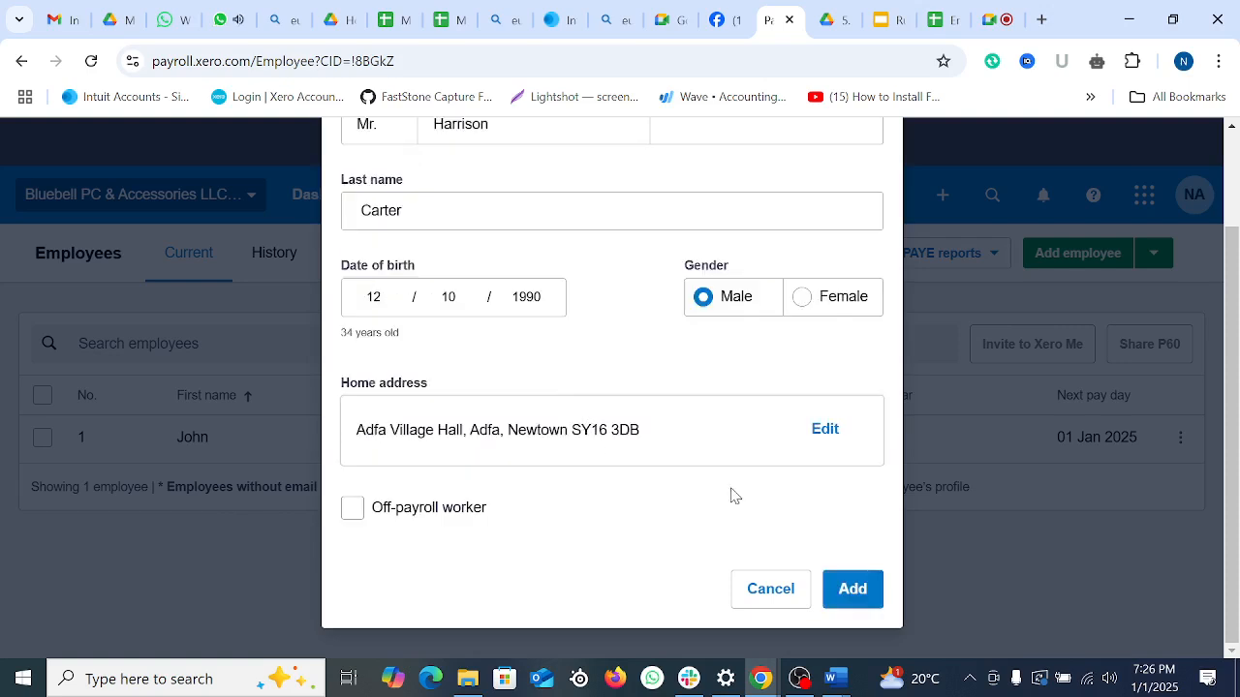
left_click(861, 592)
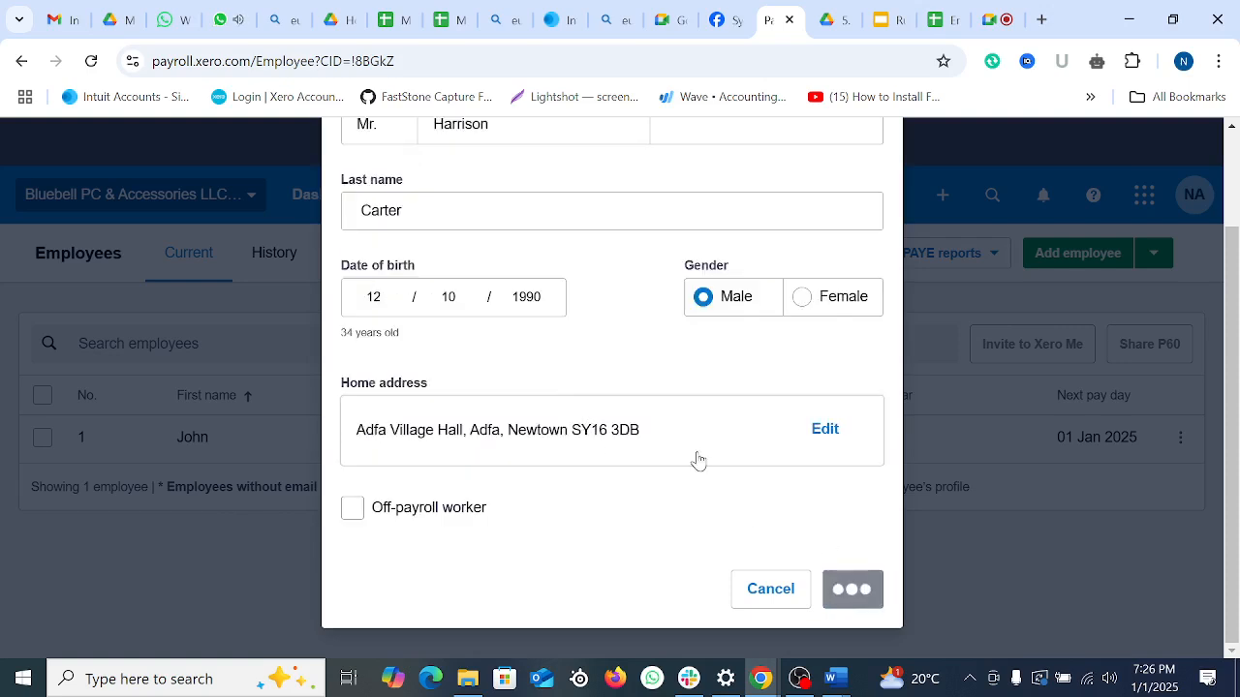
left_click(454, 198)
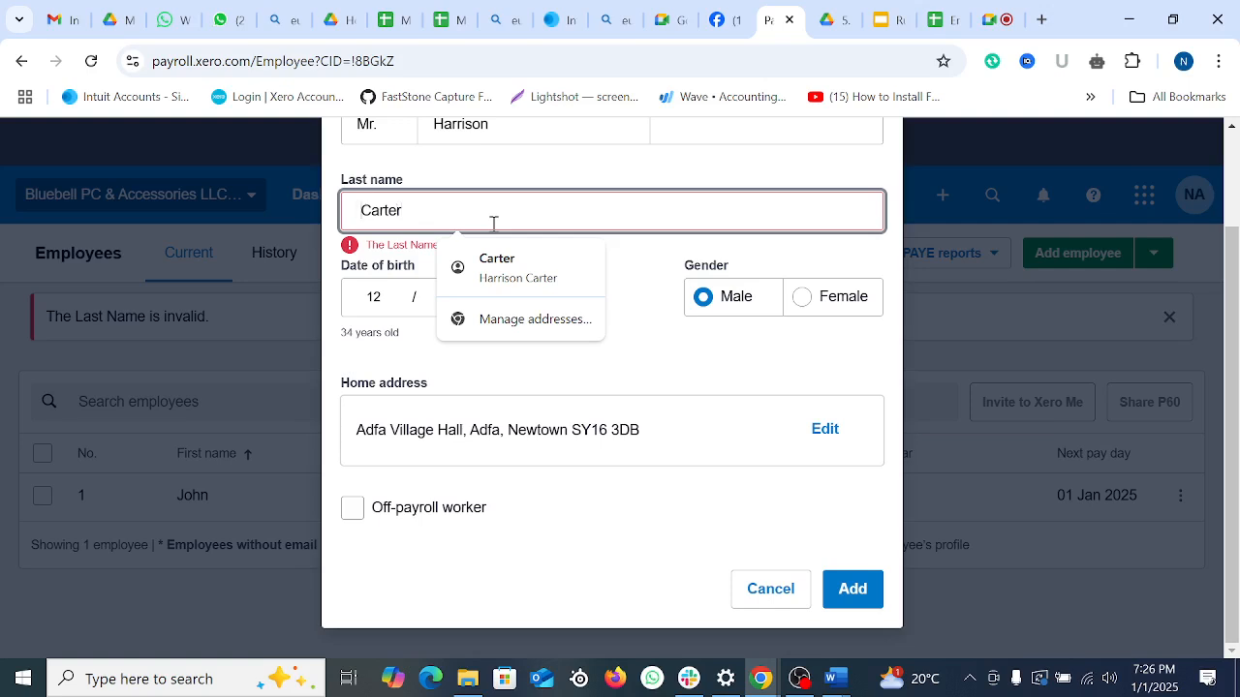
key("BackSpace")
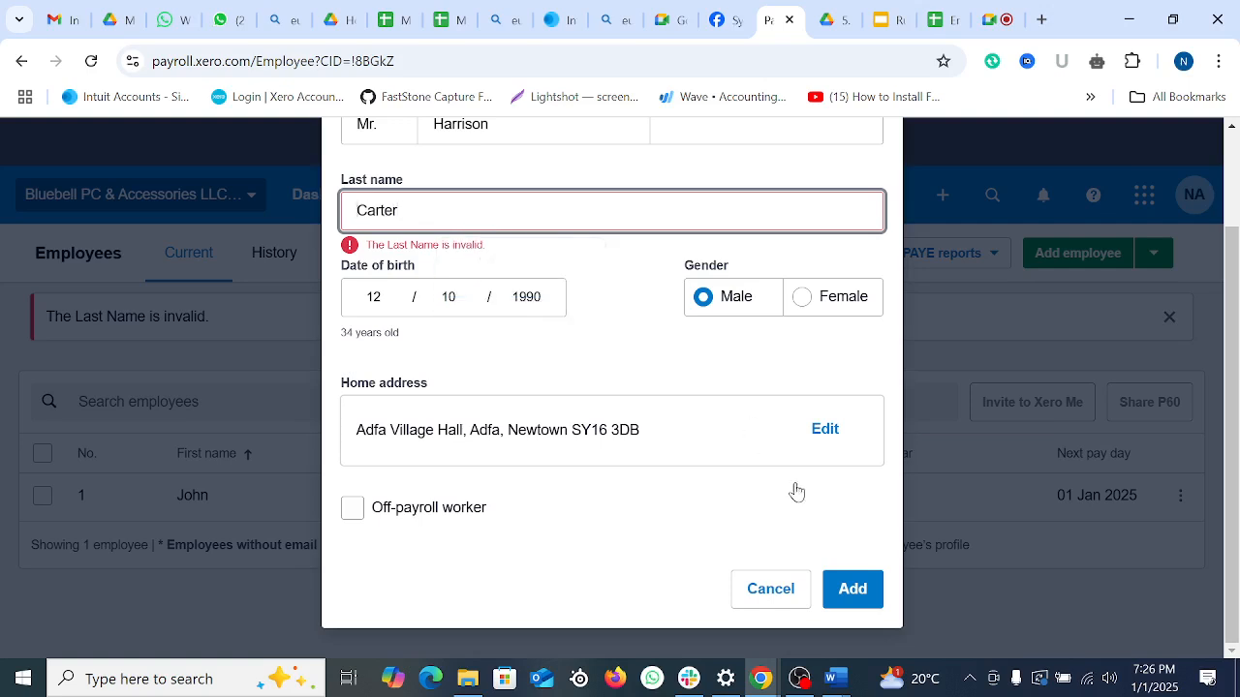
left_click(865, 593)
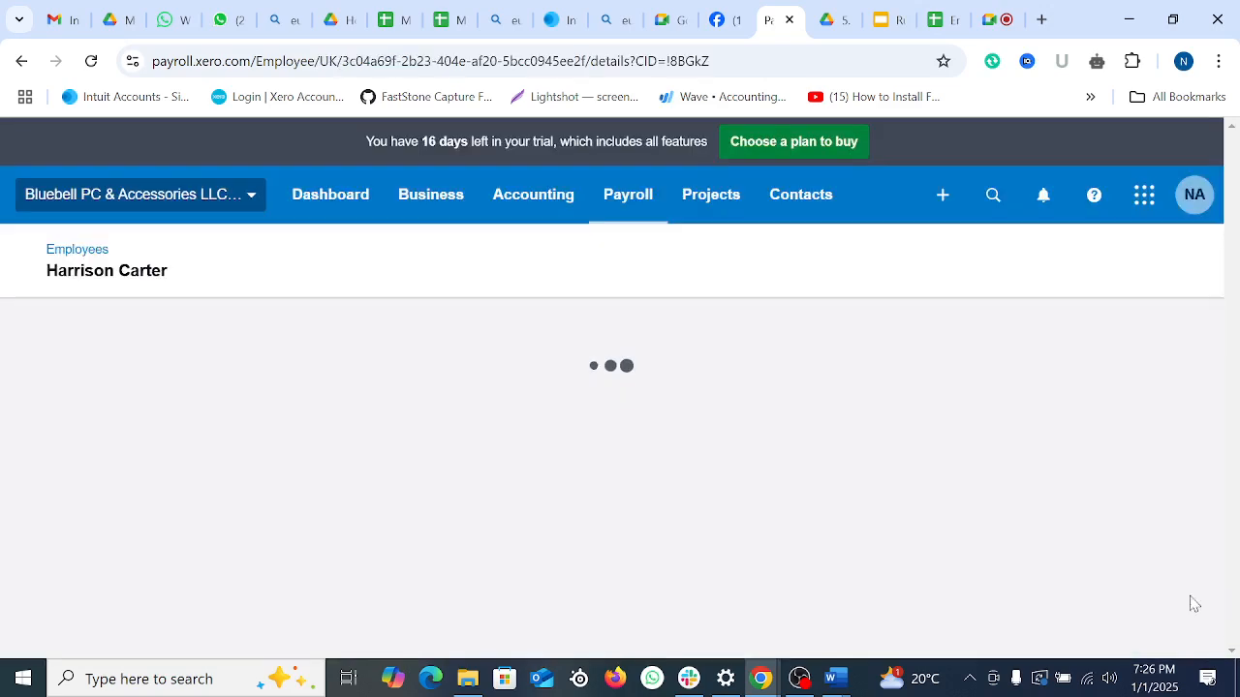
Step: Paste the employee's e-mail from the spreadsheet into Email address and save personal details
scroll(749, 494, "down", 3)
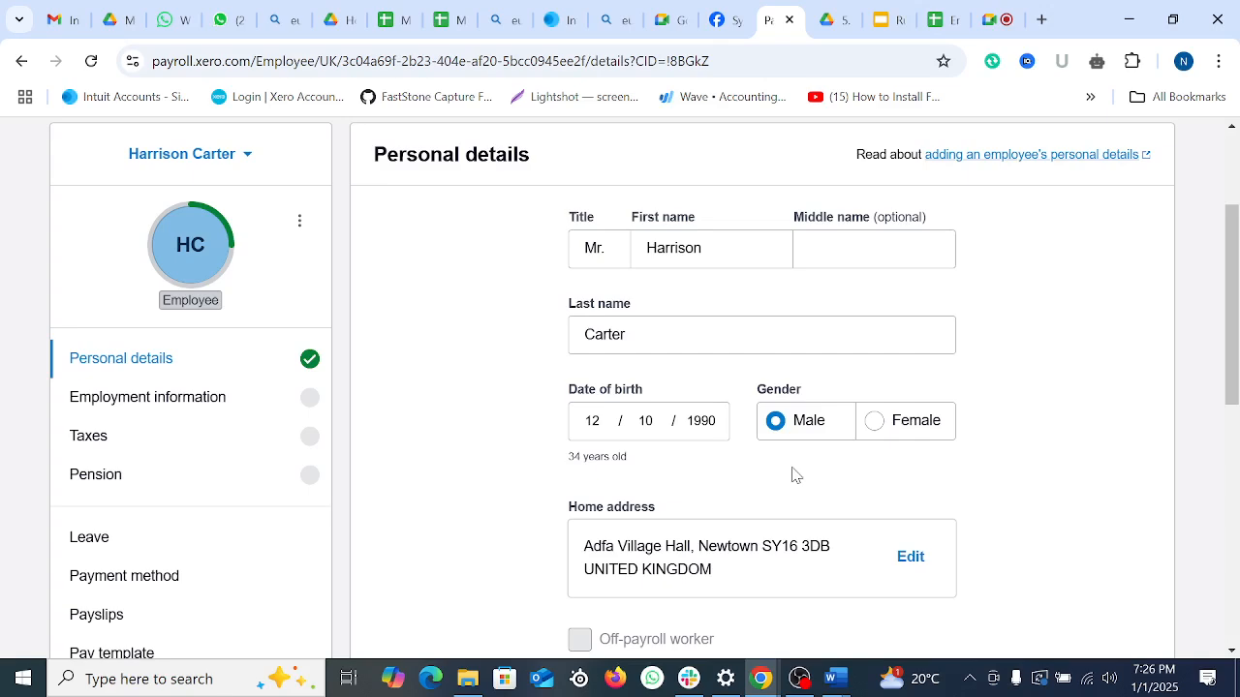
scroll(793, 473, "down", 4)
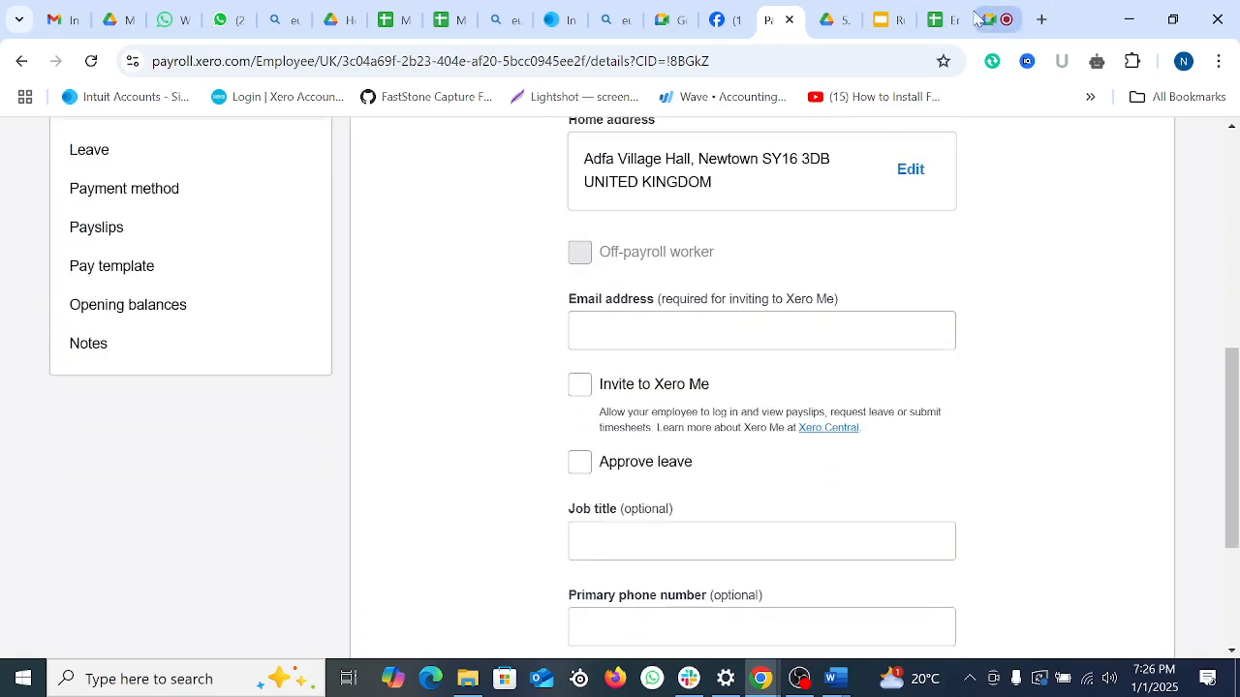
left_click(949, 15)
left_click(630, 415)
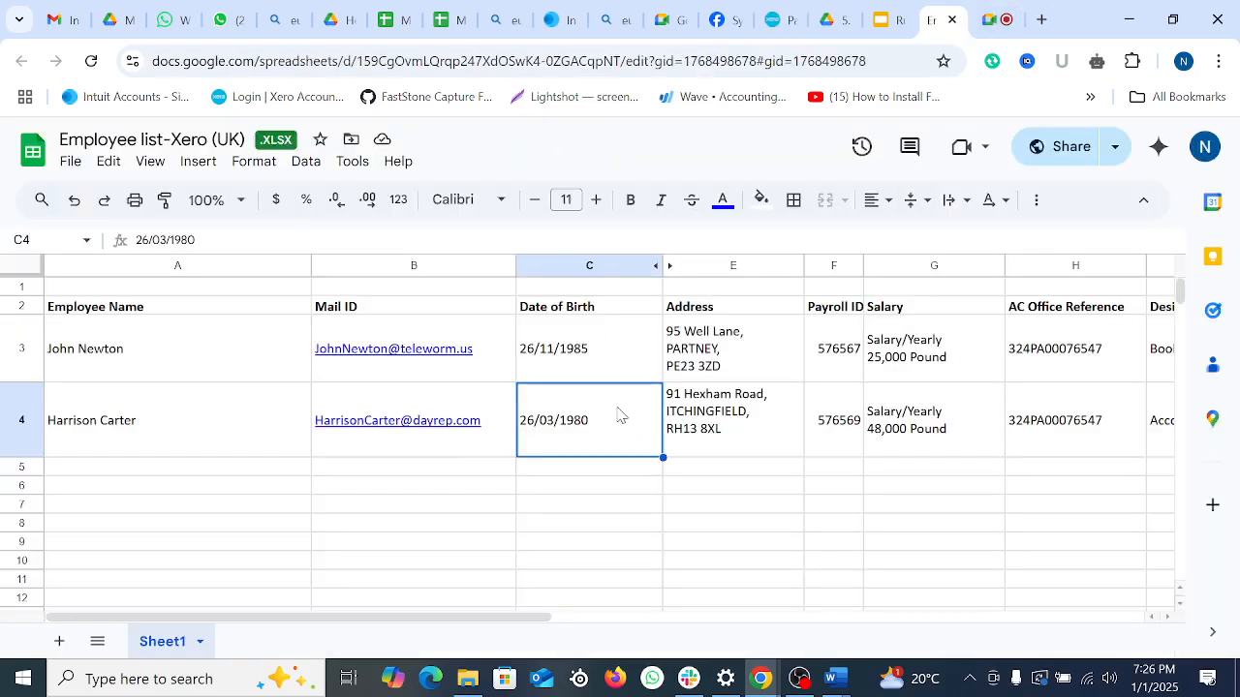
left_click(501, 413)
left_click_drag(323, 246, 106, 248)
key("ctrl+c")
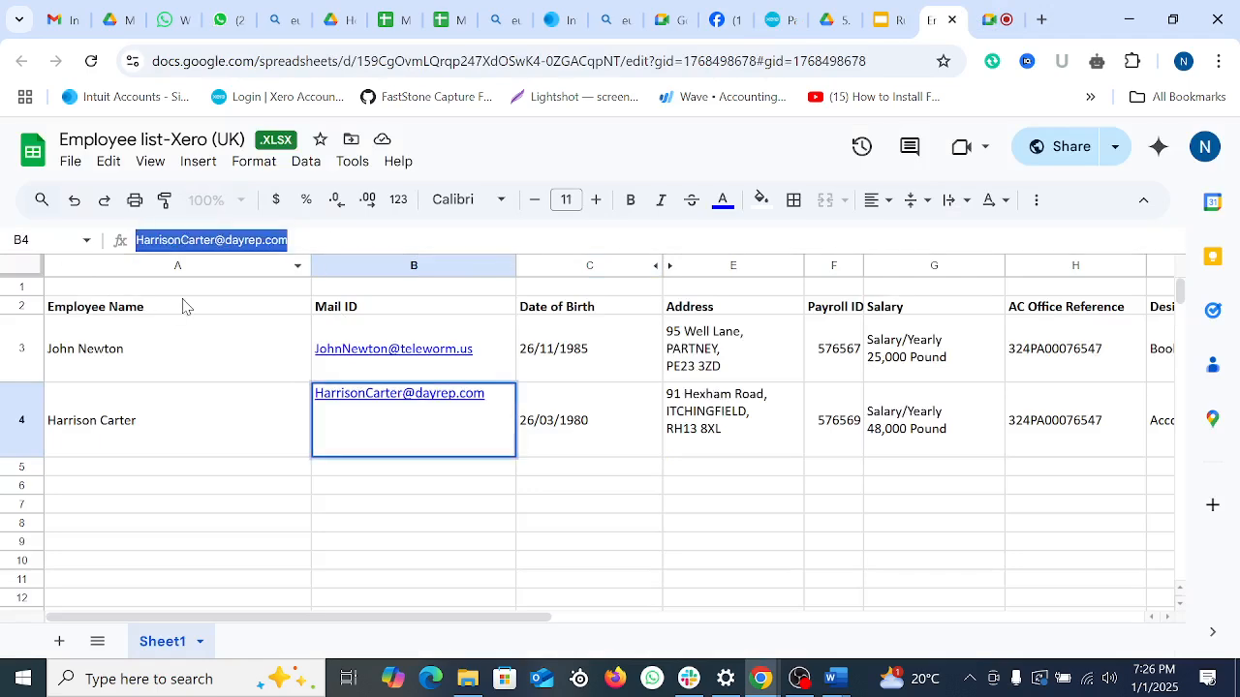
left_click(780, 19)
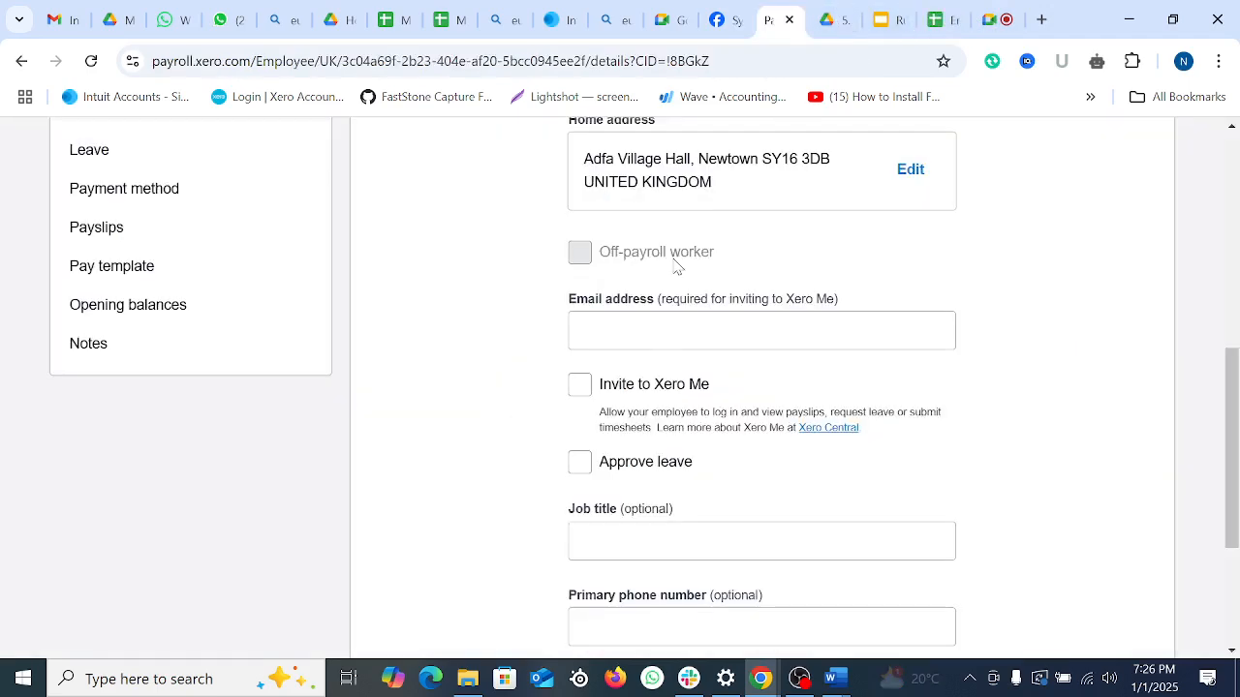
left_click(643, 321)
key("ctrl+v")
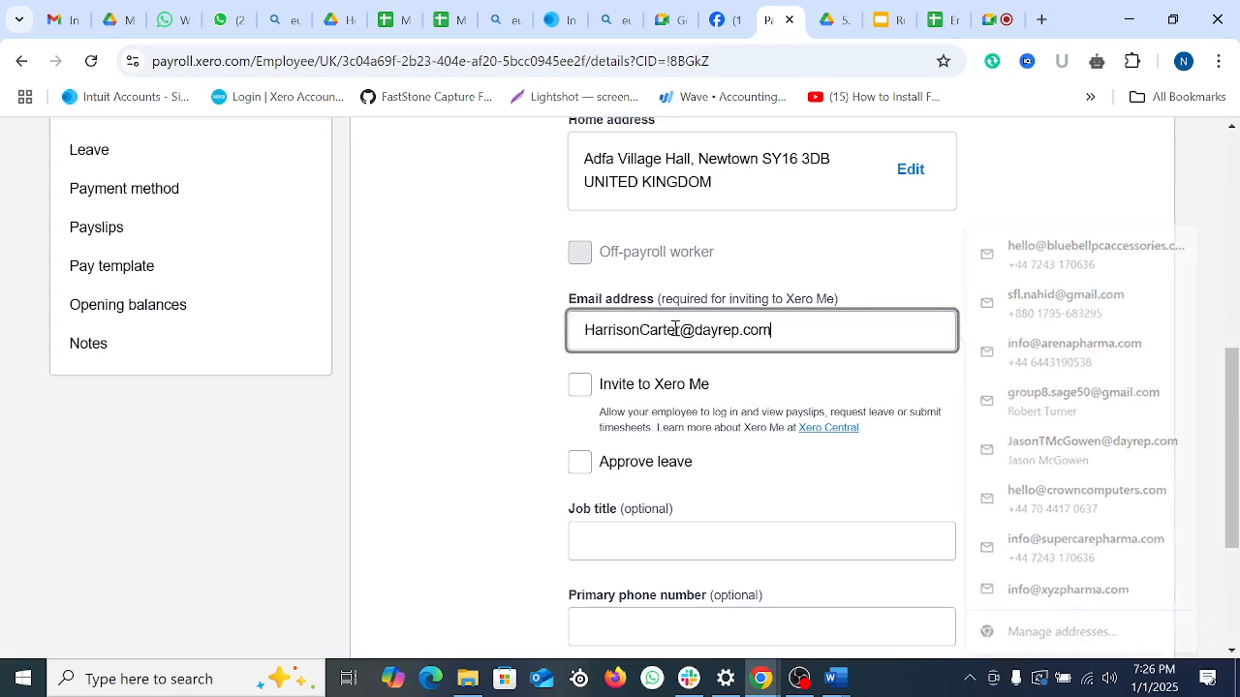
scroll(736, 465, "down", 3)
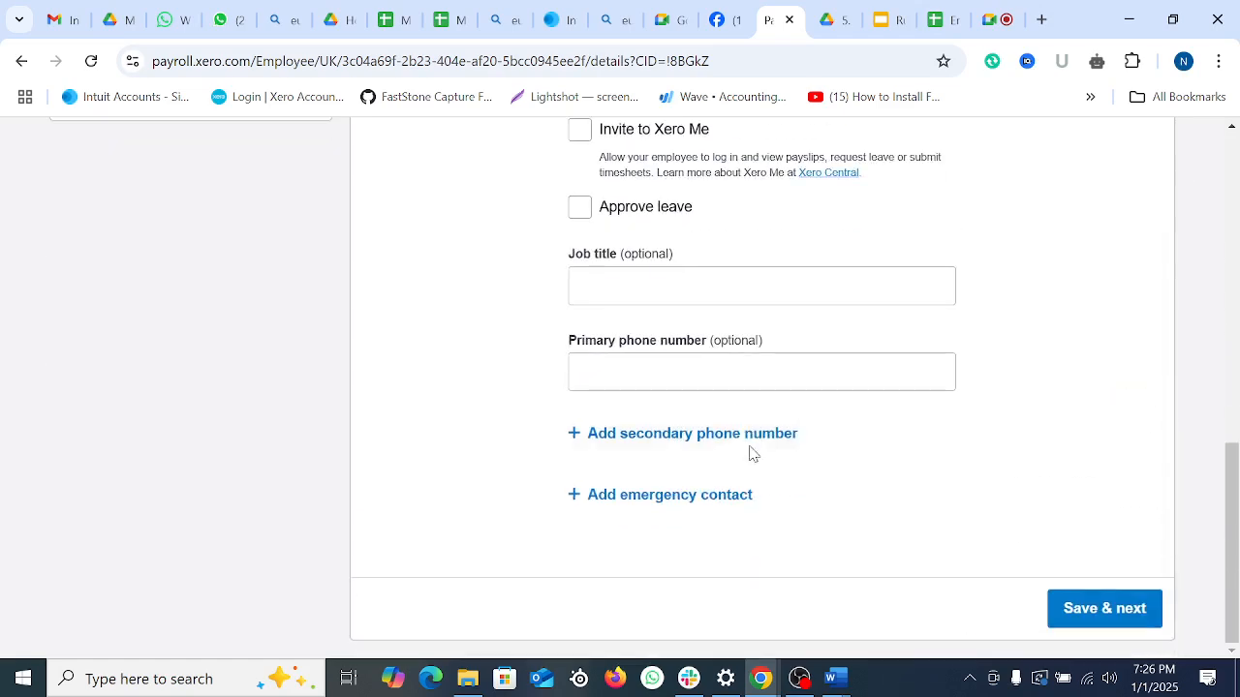
left_click(1116, 616)
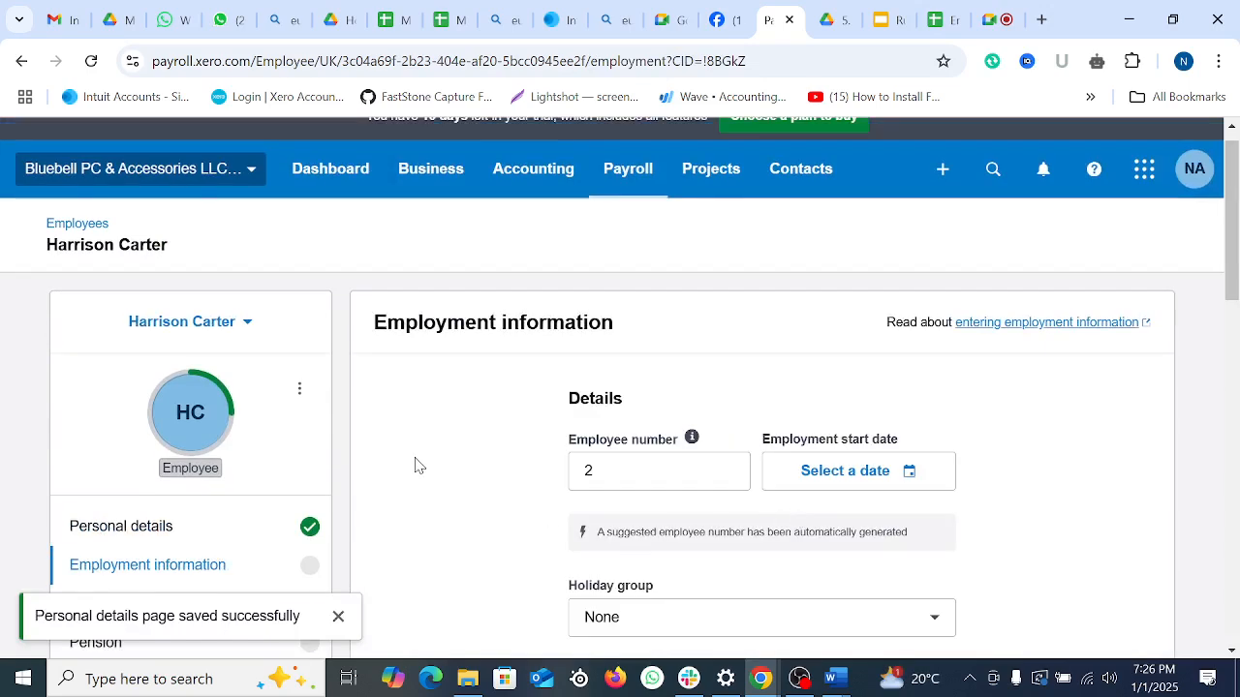
Step: Set Holiday group to England & Wales, keep Employee group None, and fill the NI number
scroll(416, 465, "down", 5)
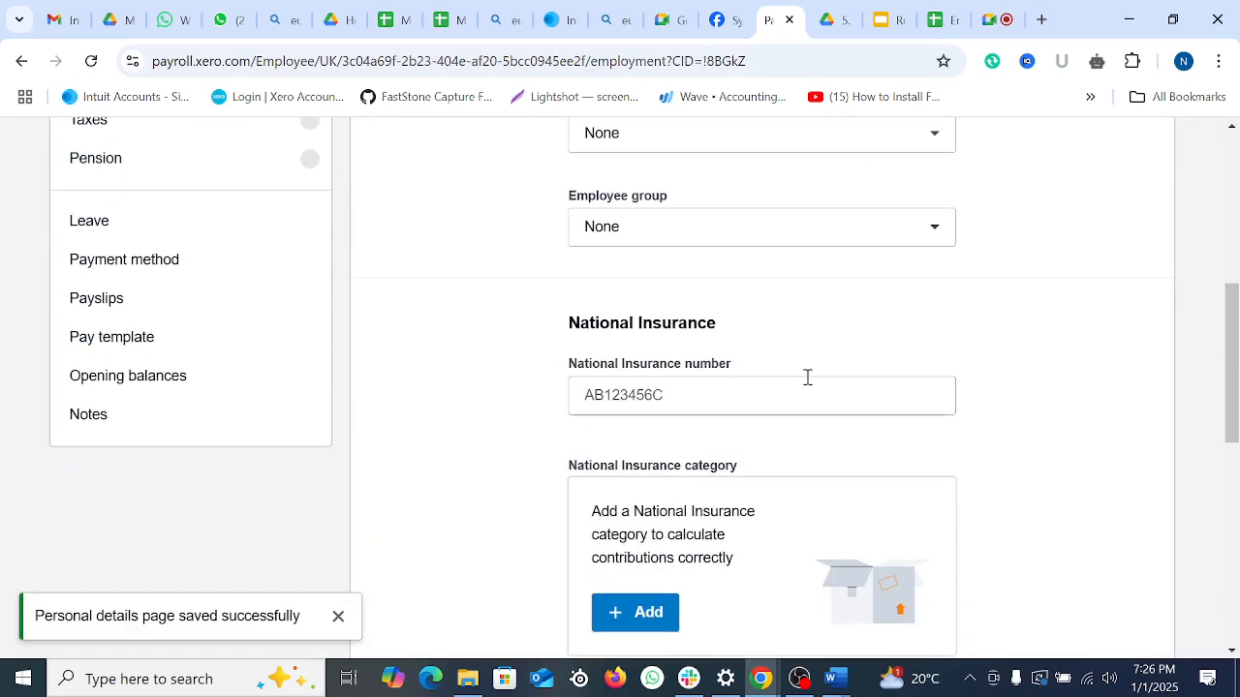
scroll(807, 376, "up", 2)
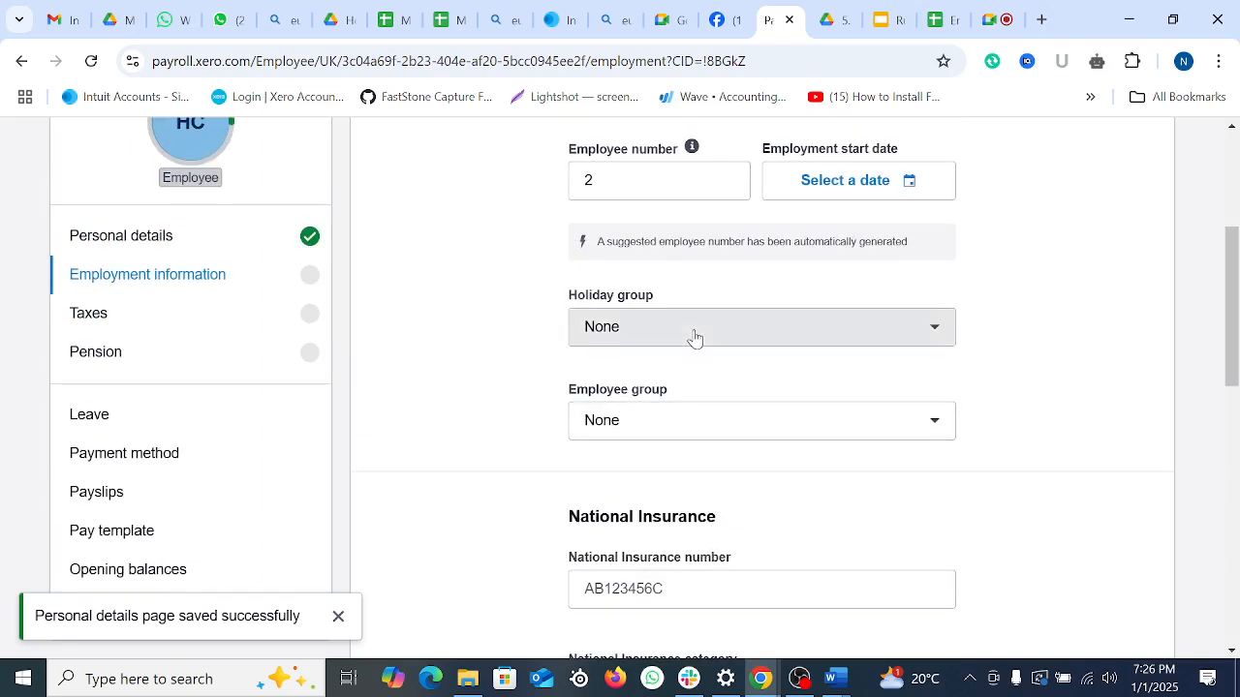
left_click(693, 337)
left_click(678, 420)
left_click(667, 426)
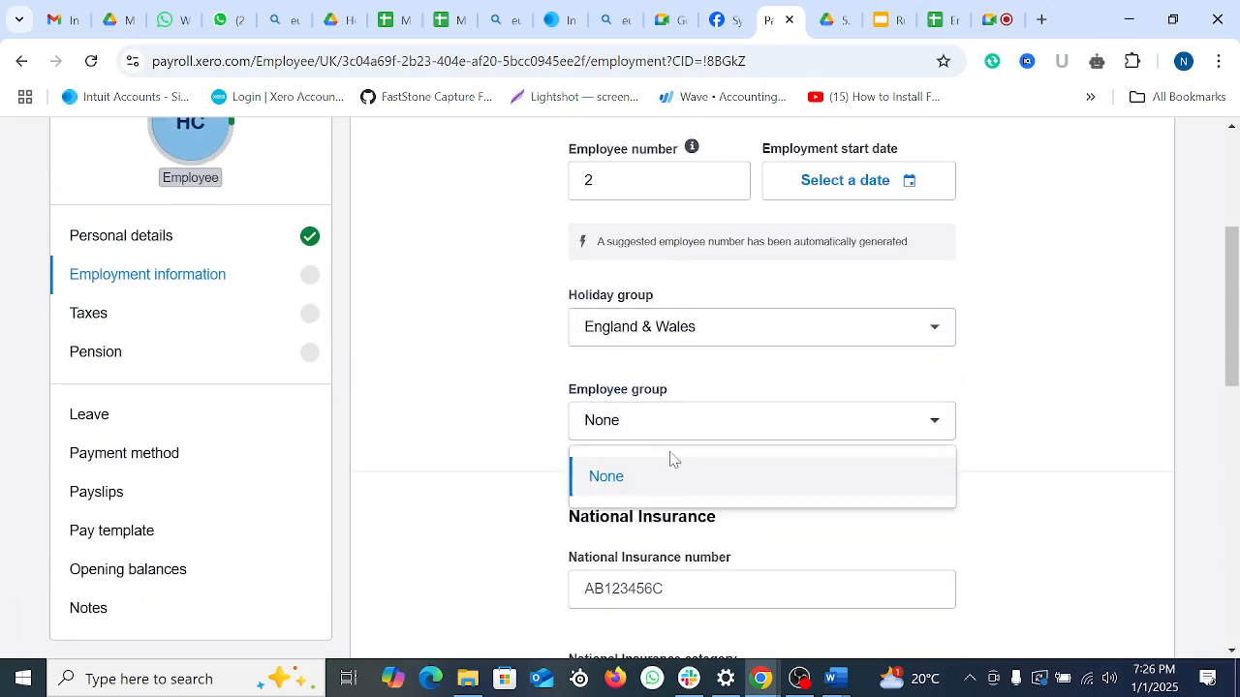
left_click(673, 459)
scroll(755, 406, "down", 3)
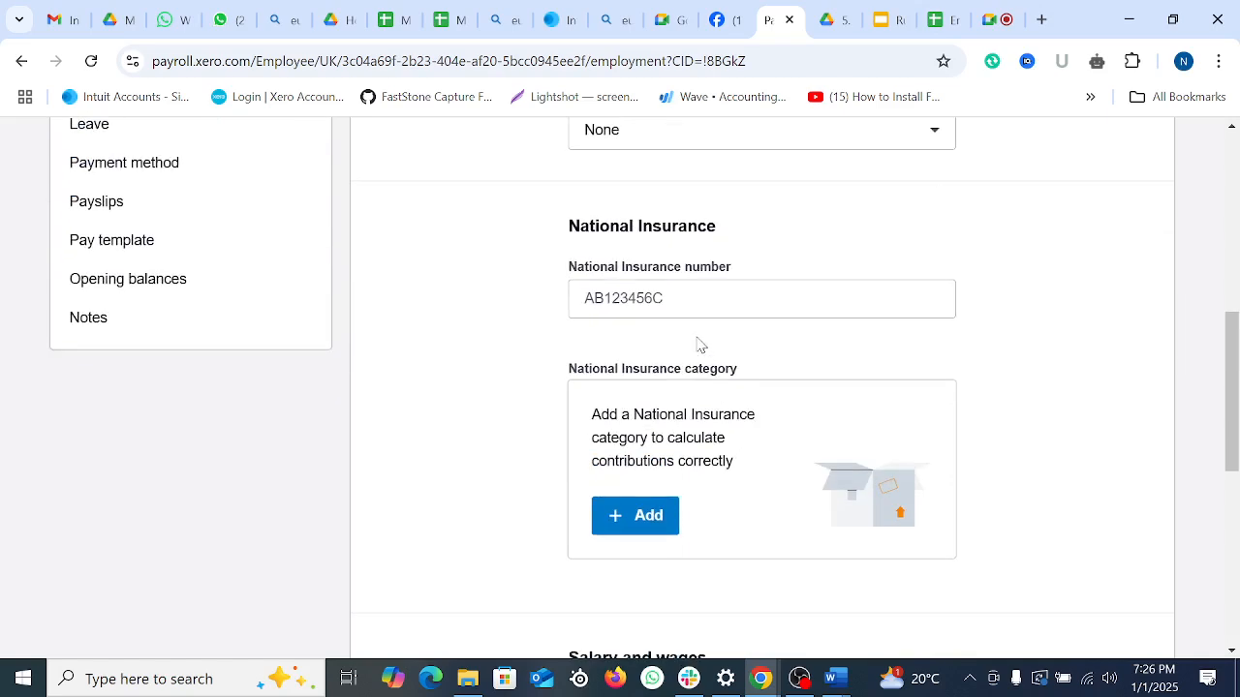
left_click(703, 299)
left_click(733, 347)
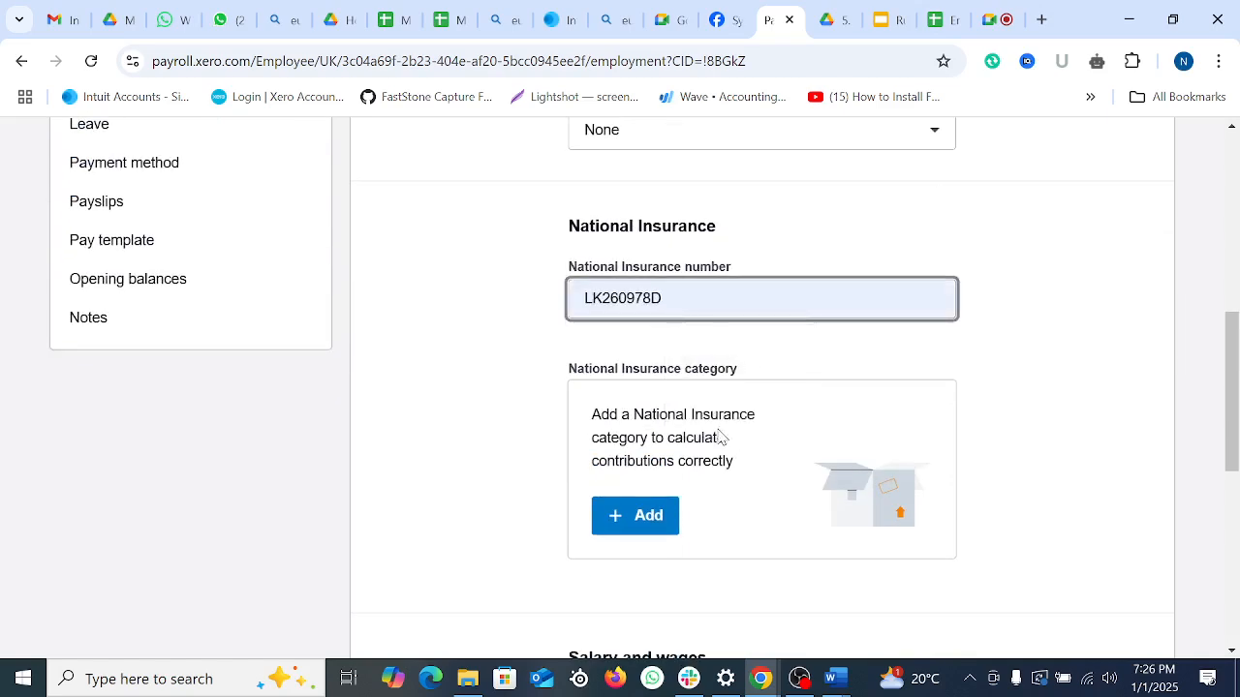
Step: Add and confirm NI category A, then attempt to save employment information
left_click(653, 520)
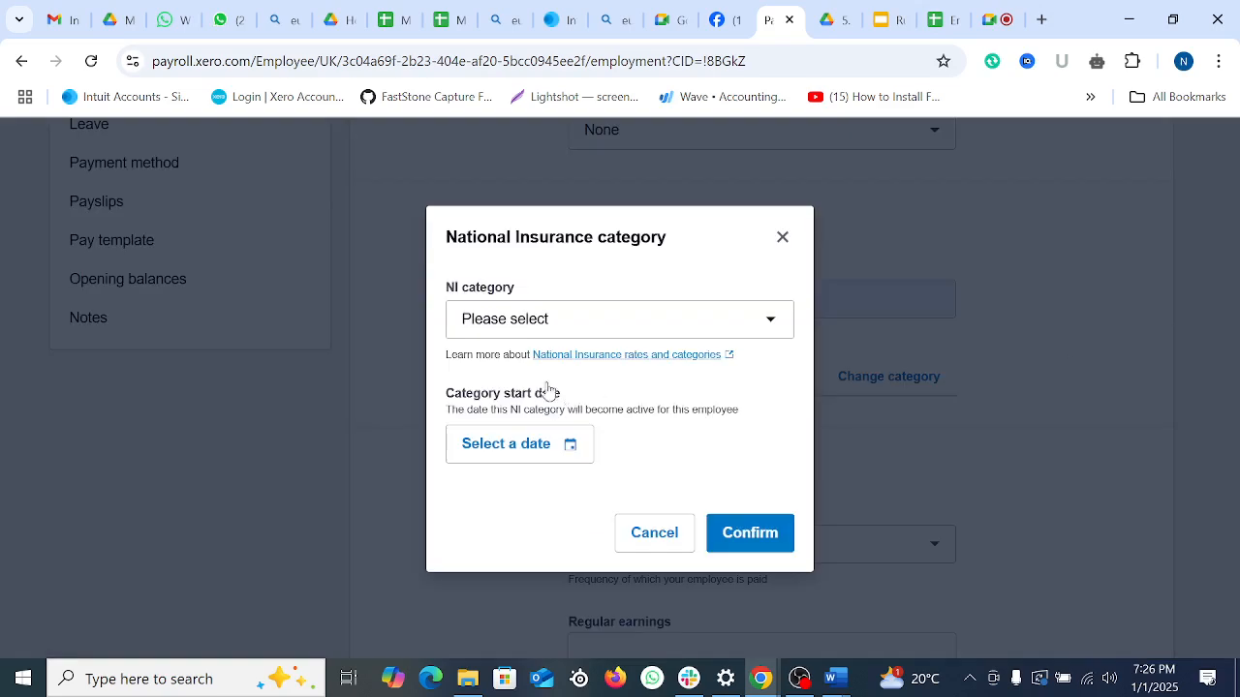
left_click(508, 334)
scroll(614, 542, "down", 2)
scroll(581, 465, "up", 2)
left_click(541, 408)
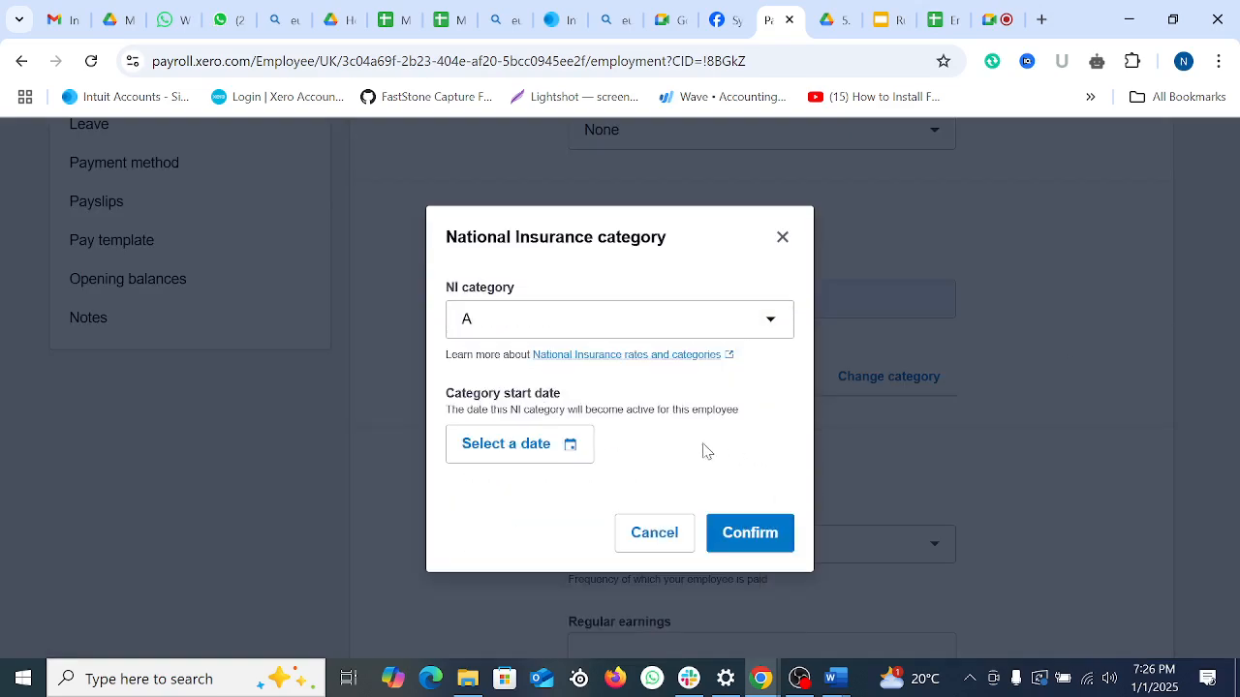
left_click(746, 534)
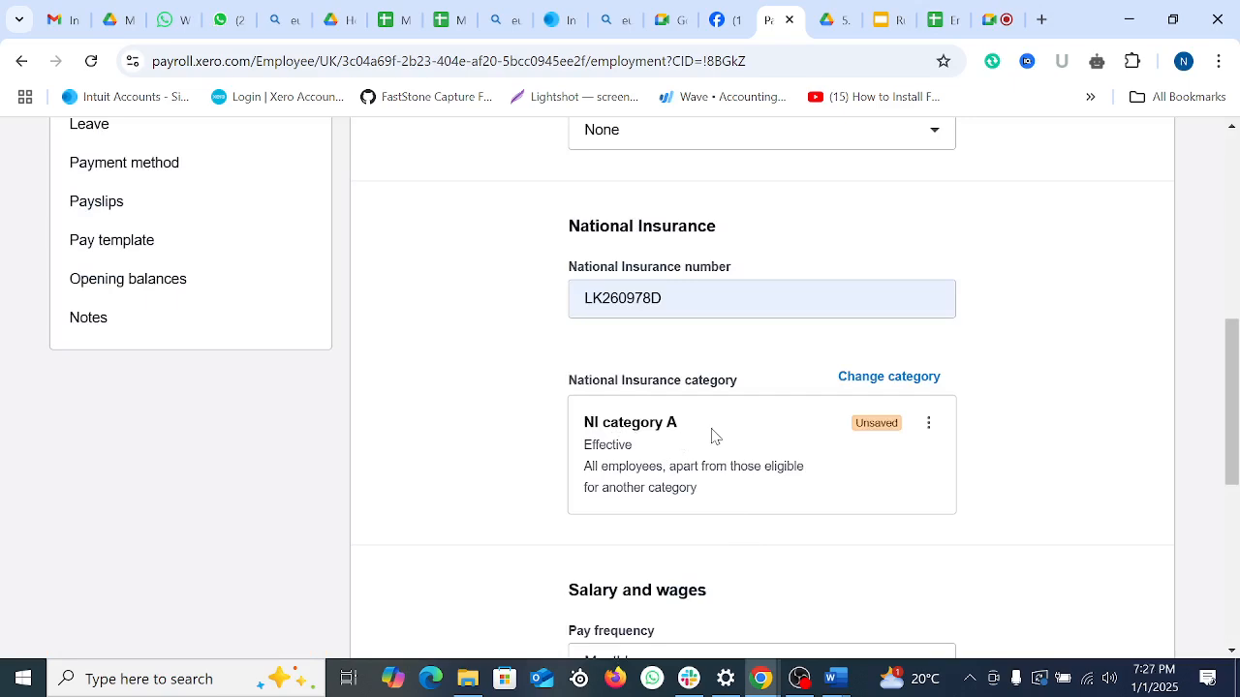
scroll(786, 432, "down", 2)
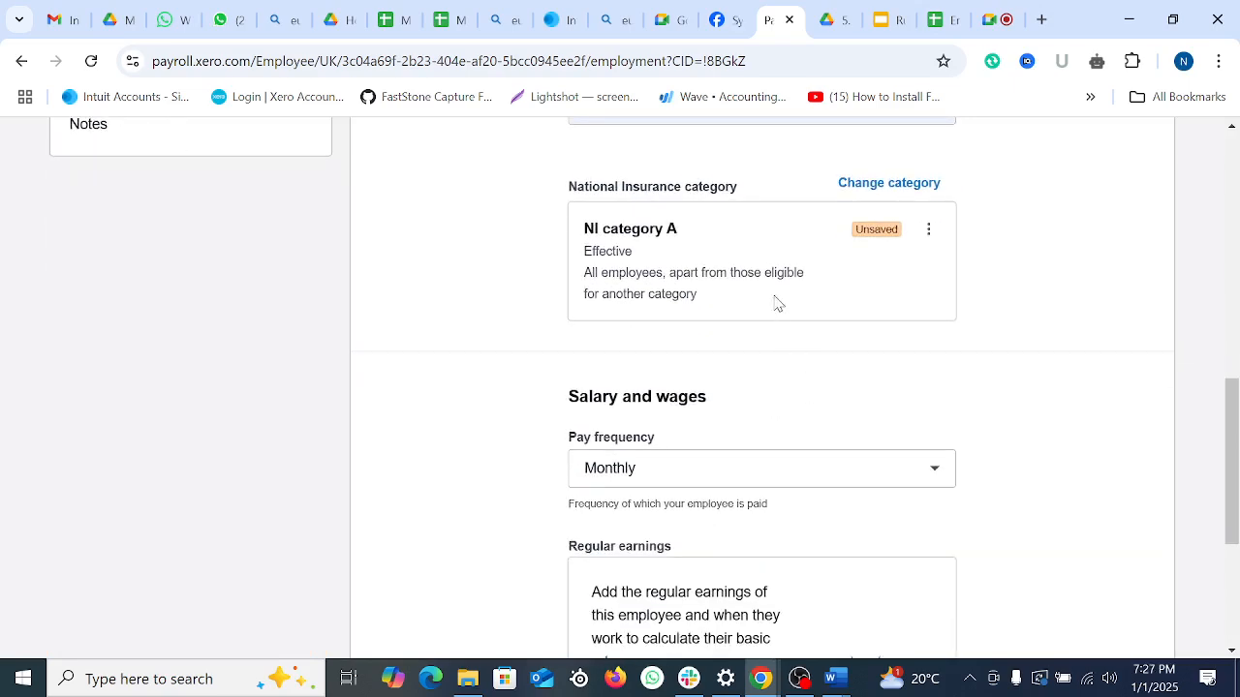
scroll(766, 430, "down", 3)
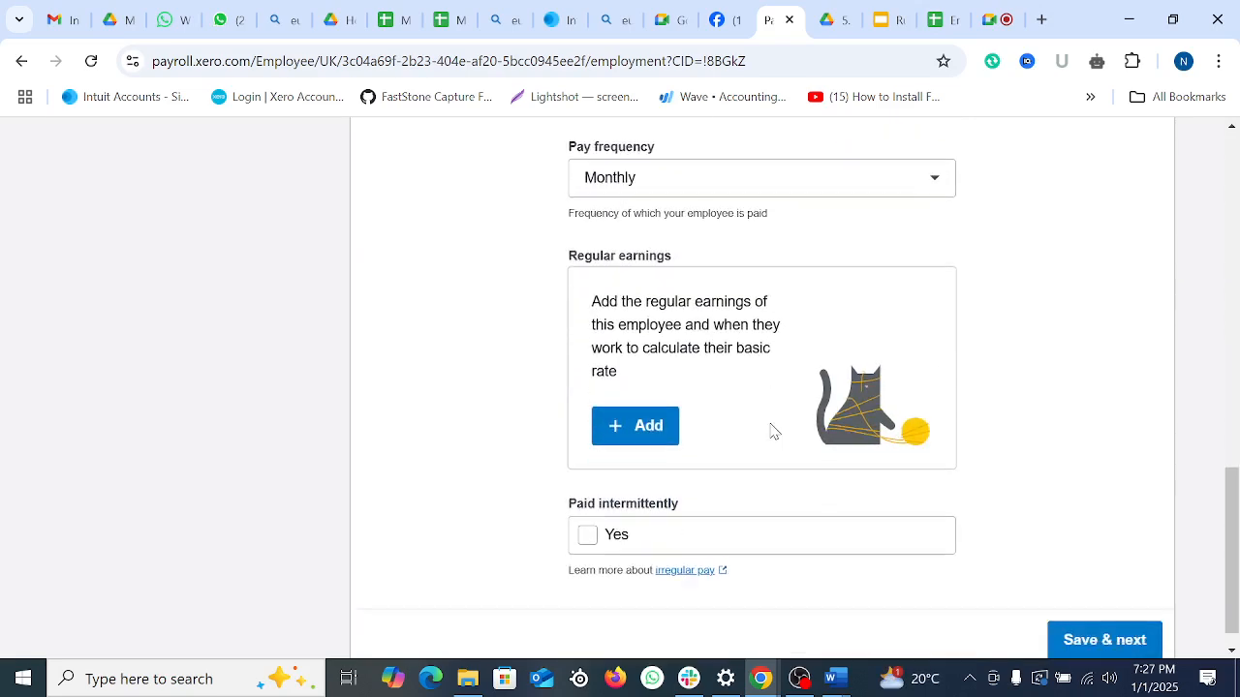
left_click(1088, 641)
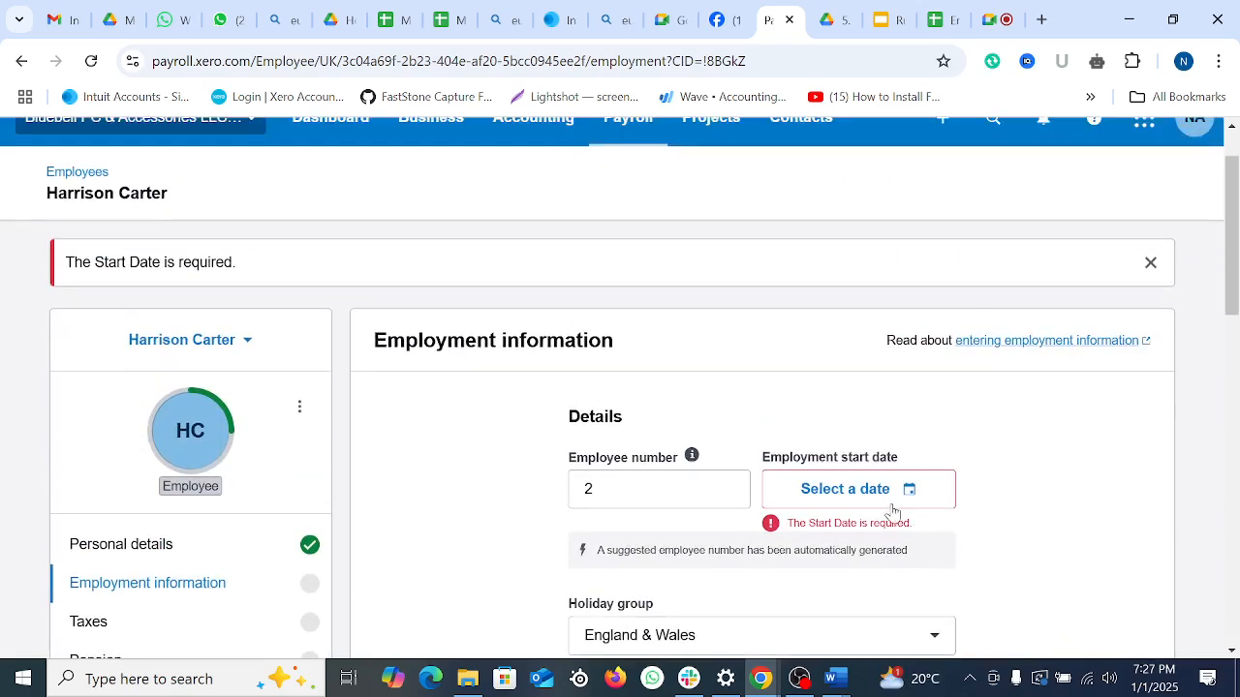
Step: Set the employment start date to 01 Dec 2024 and save again
left_click(906, 496)
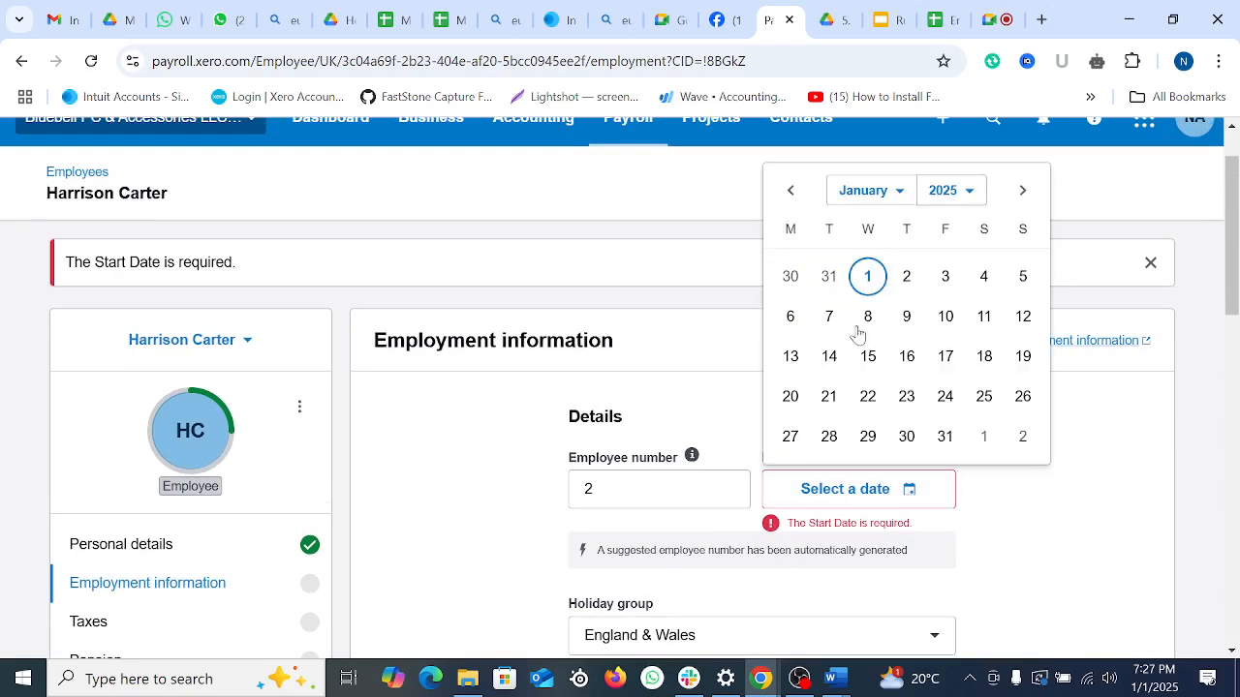
left_click(790, 191)
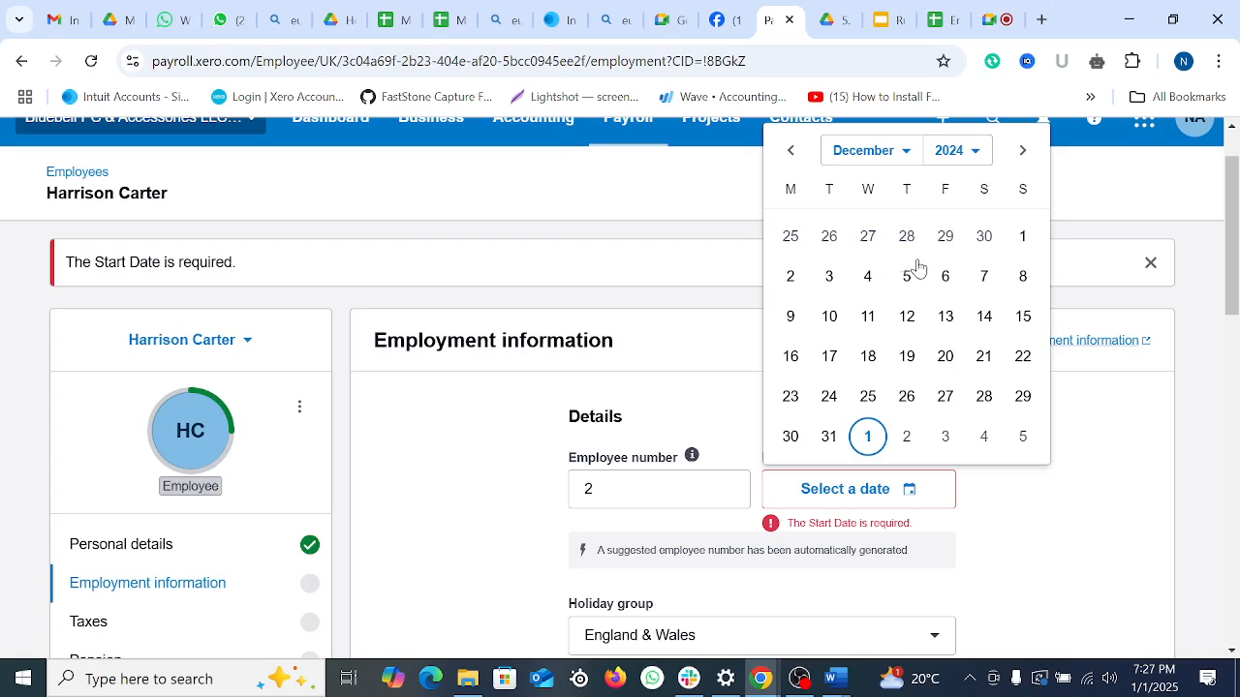
left_click(1022, 236)
scroll(1073, 446, "down", 7)
scroll(1073, 467, "up", 5)
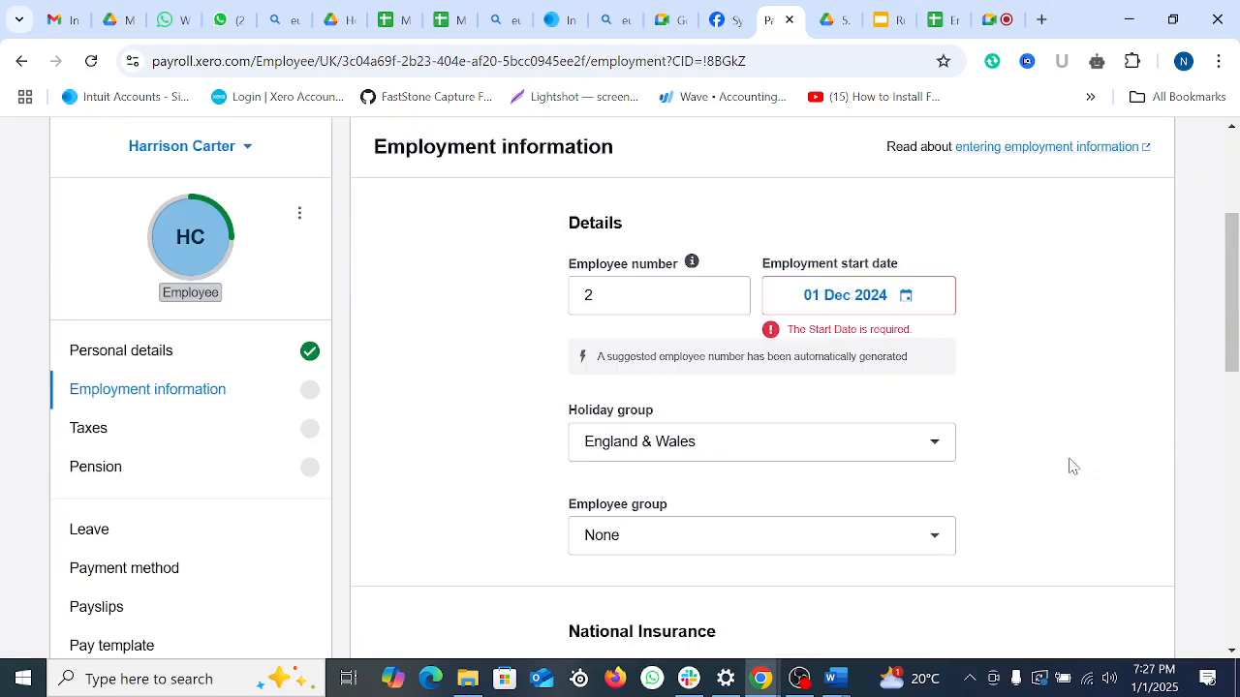
scroll(1071, 460, "down", 10)
left_click(1112, 602)
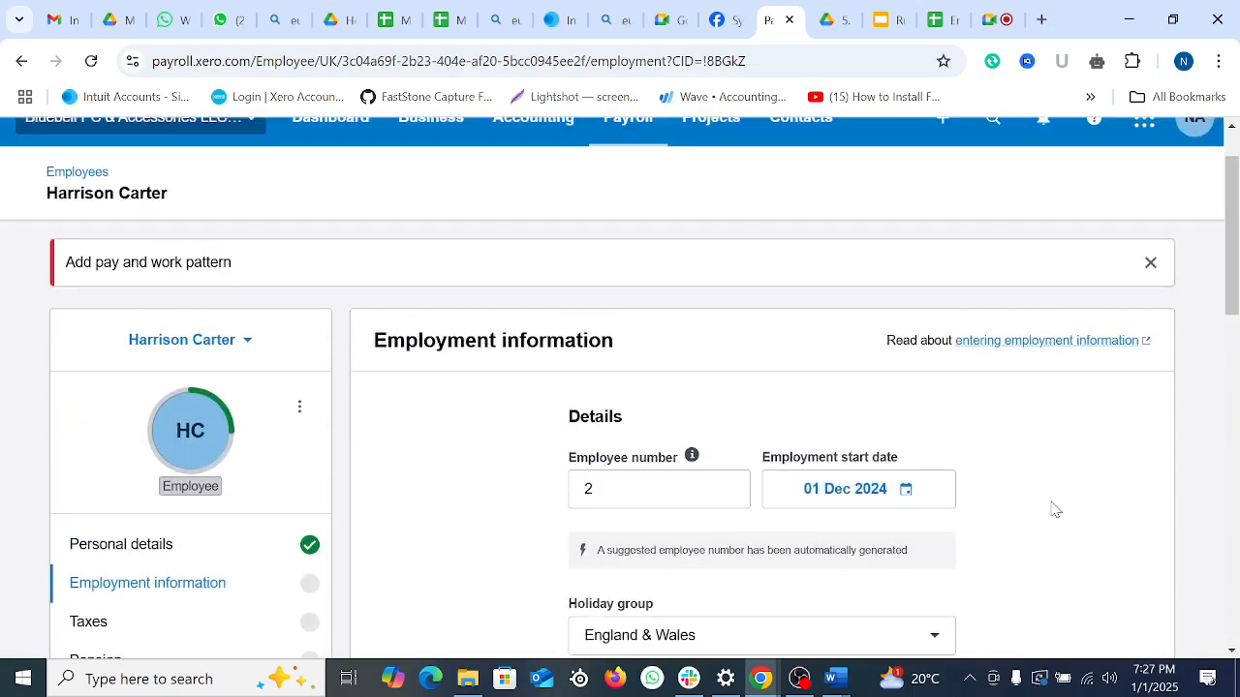
scroll(823, 498, "down", 4)
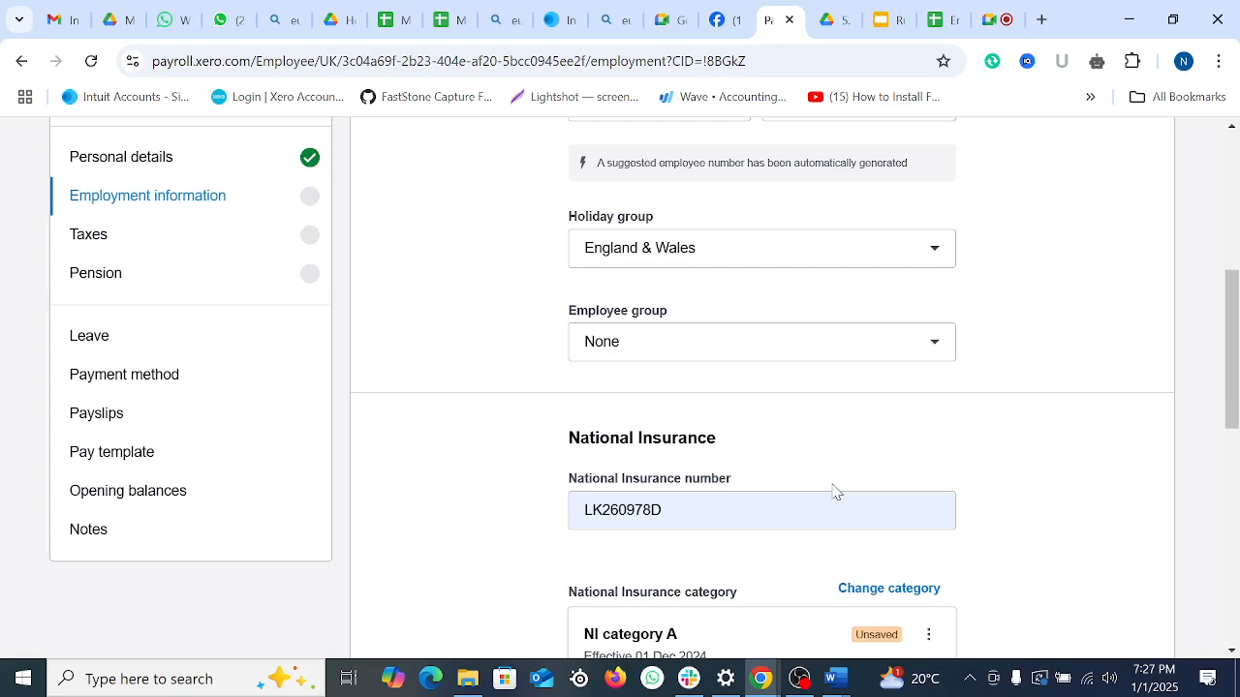
scroll(833, 491, "down", 3)
scroll(691, 373, "down", 3)
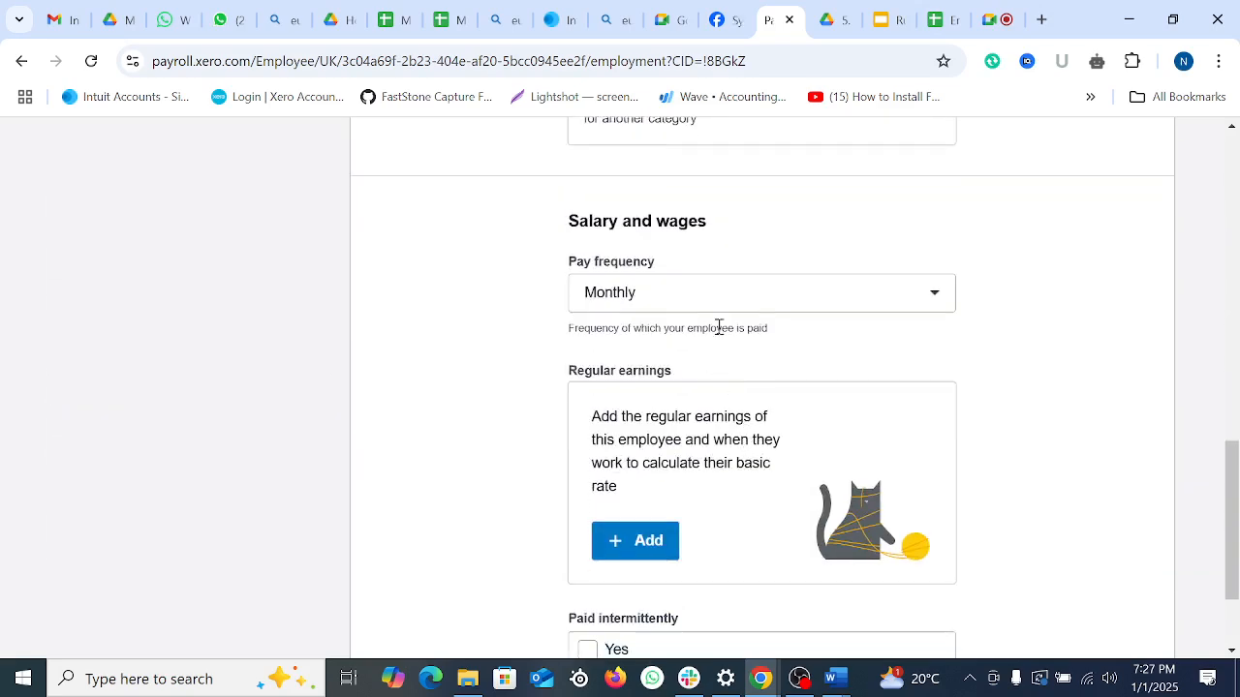
Step: Add hourly regular earnings of 45.00 with working pattern None and 40 minimum weekly hours
left_click(648, 554)
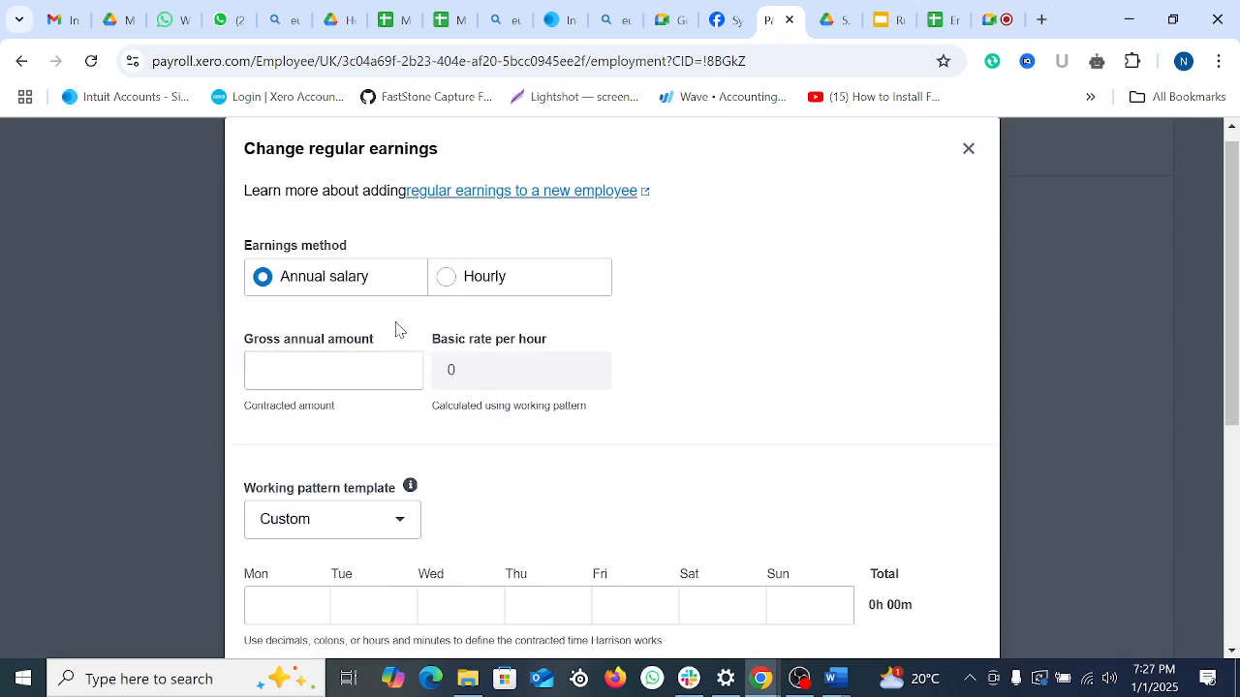
left_click(449, 279)
left_click(331, 373)
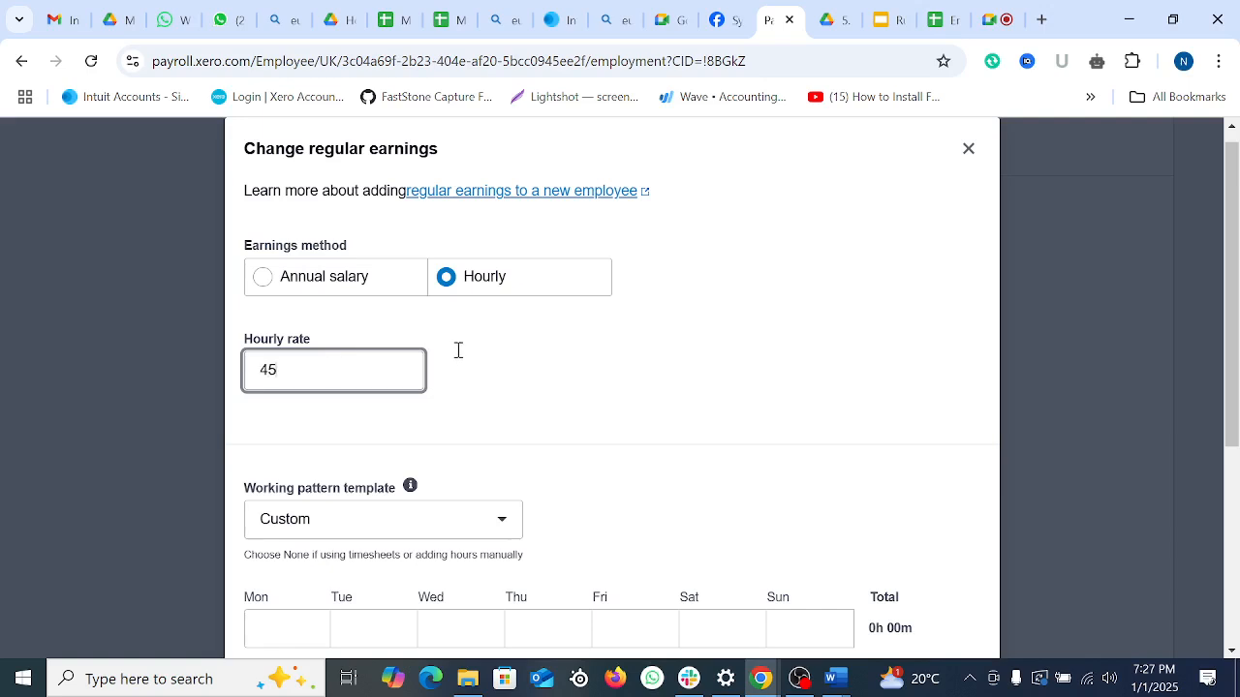
scroll(458, 349, "down", 2)
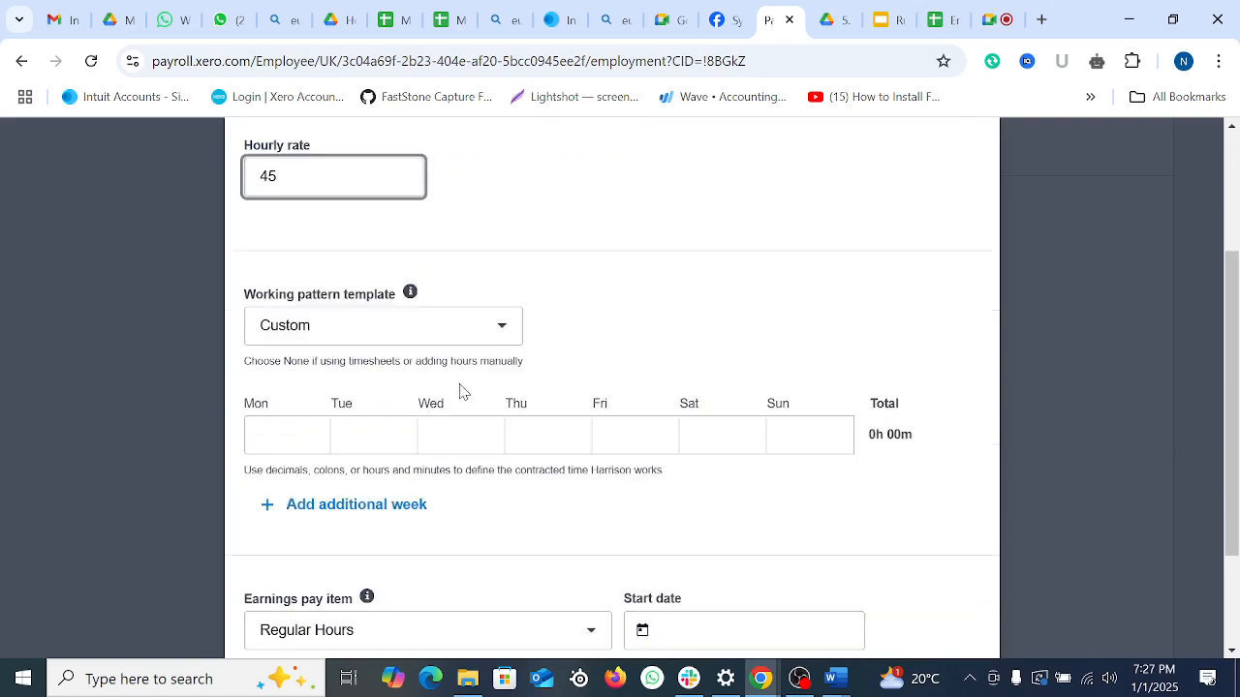
left_click(496, 332)
left_click(263, 444)
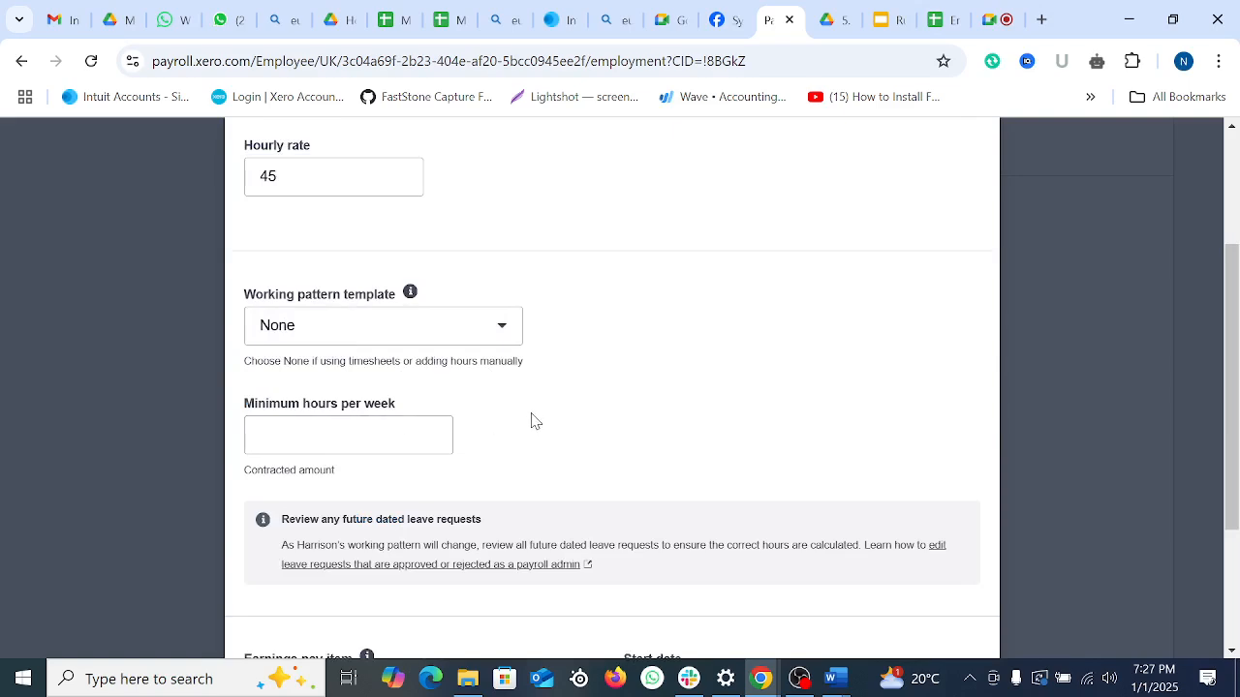
left_click(338, 426)
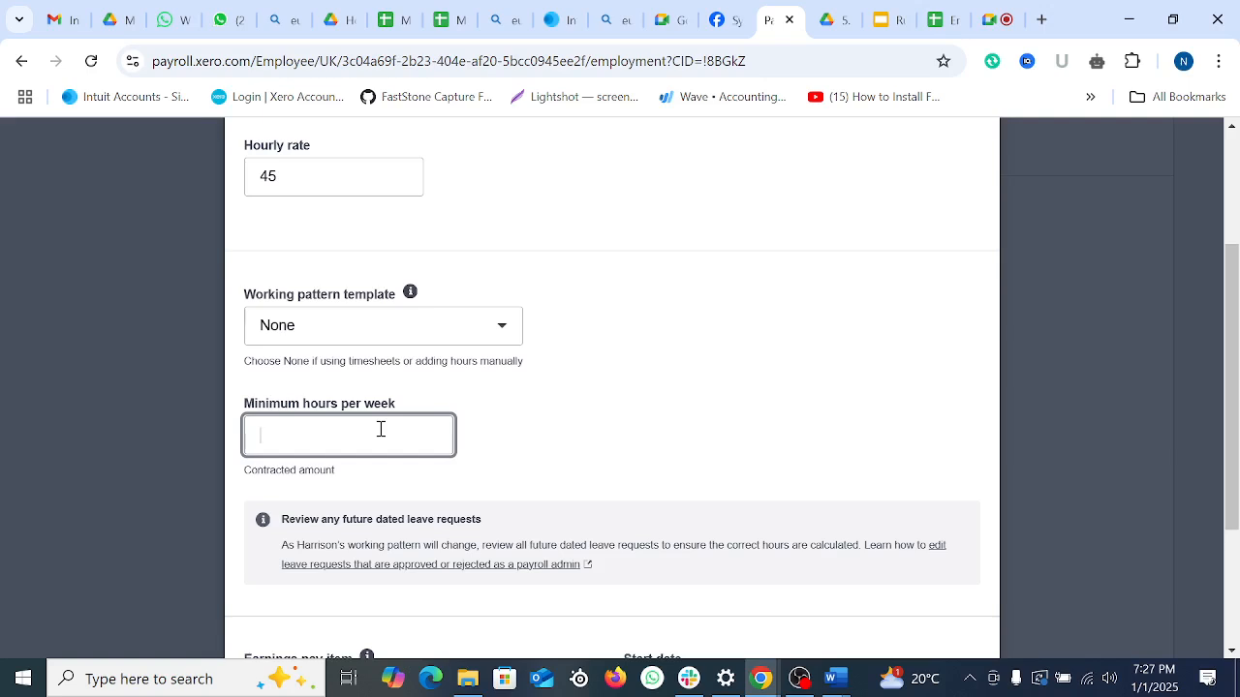
left_click(360, 337)
left_click(296, 443)
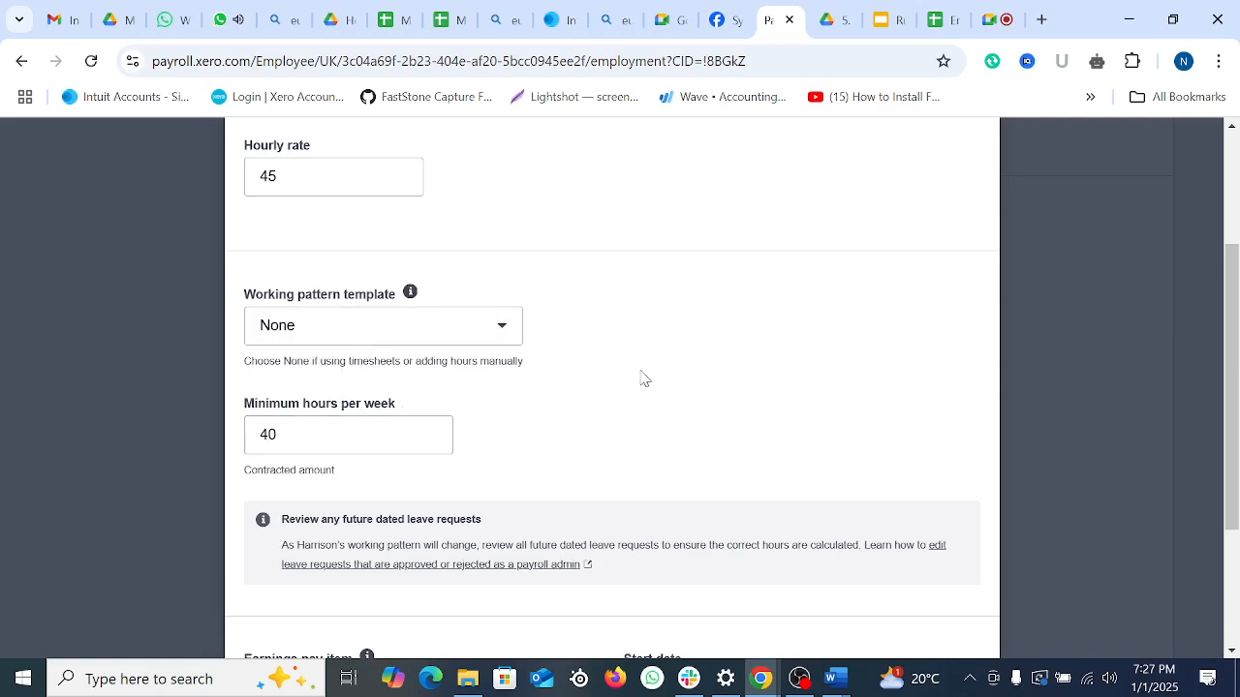
scroll(639, 382, "down", 2)
Step: Set the earnings start date to 1 Dec 2024, confirm, and save employment information
left_click(730, 476)
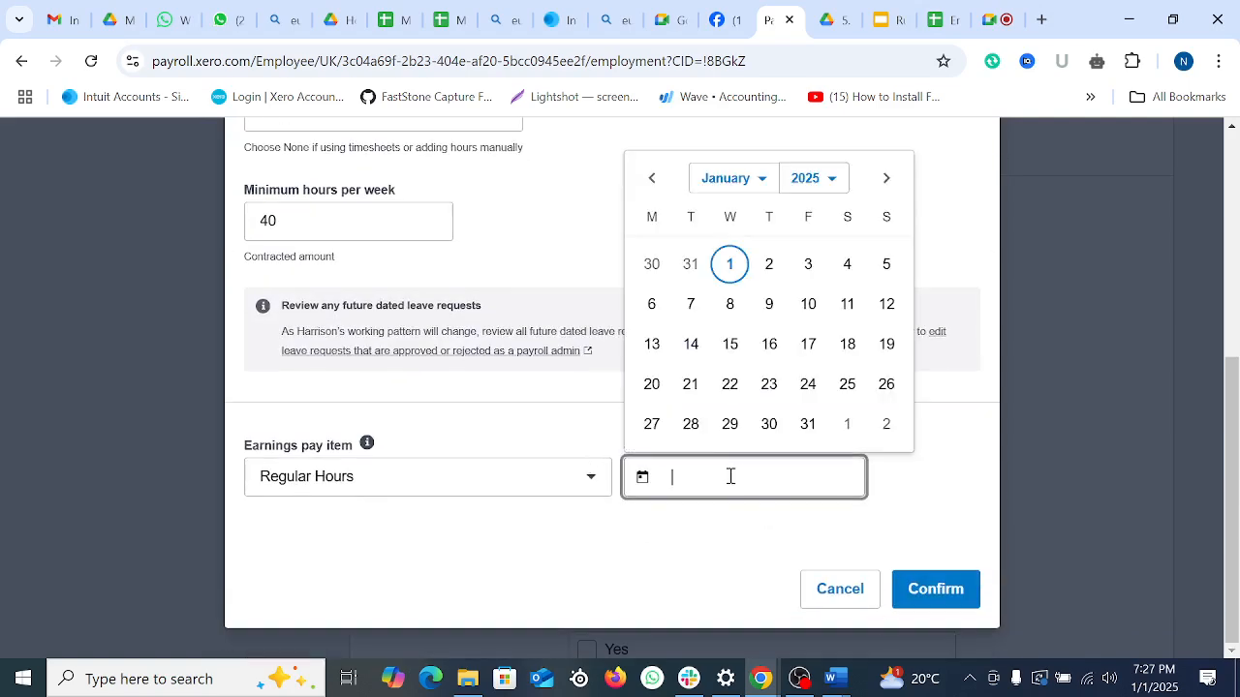
left_click(653, 179)
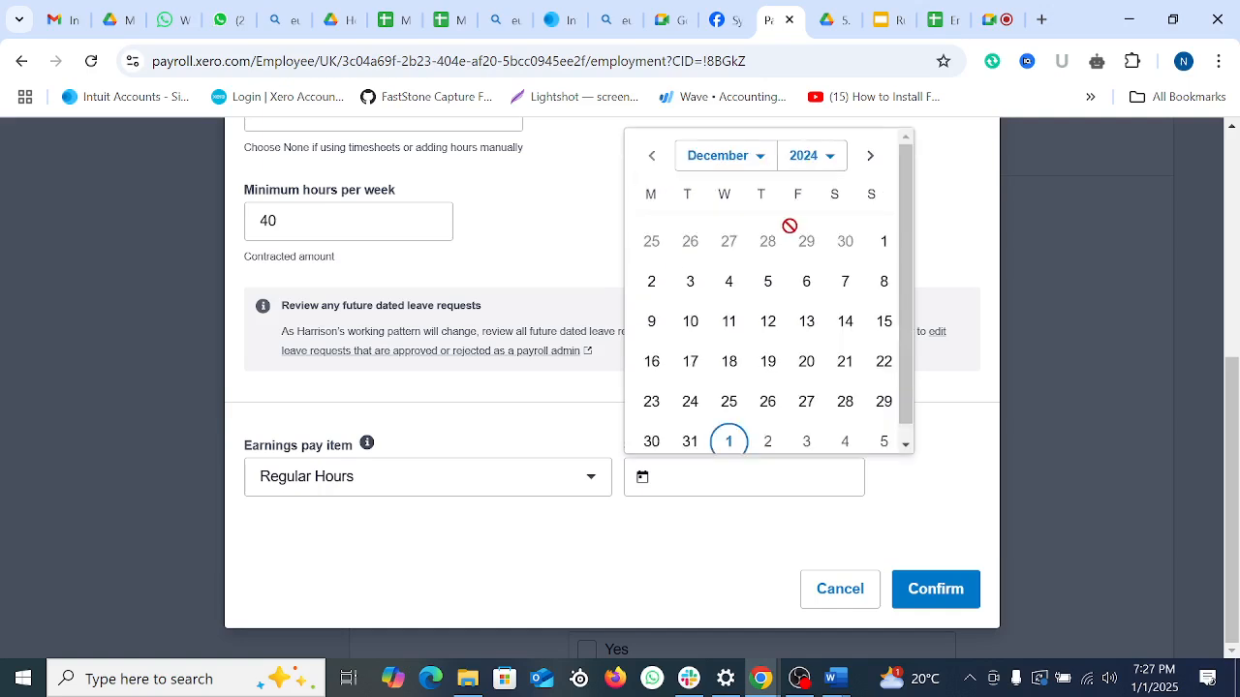
left_click(881, 244)
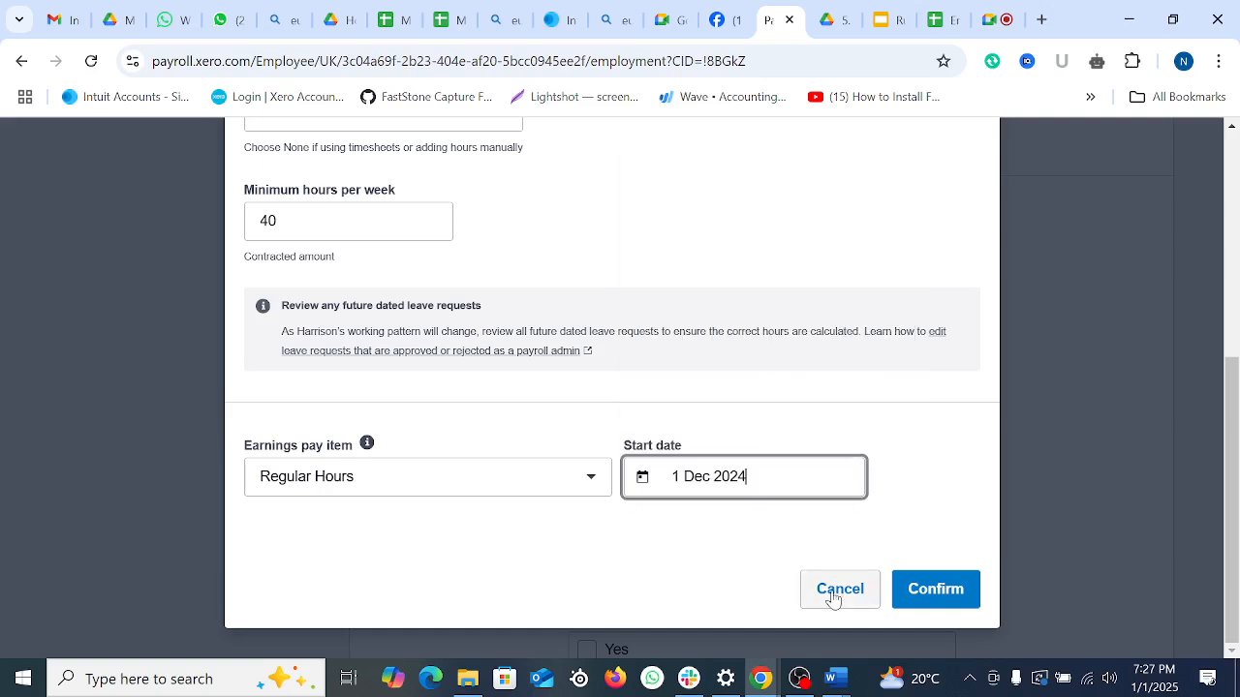
left_click(930, 590)
scroll(721, 406, "down", 1)
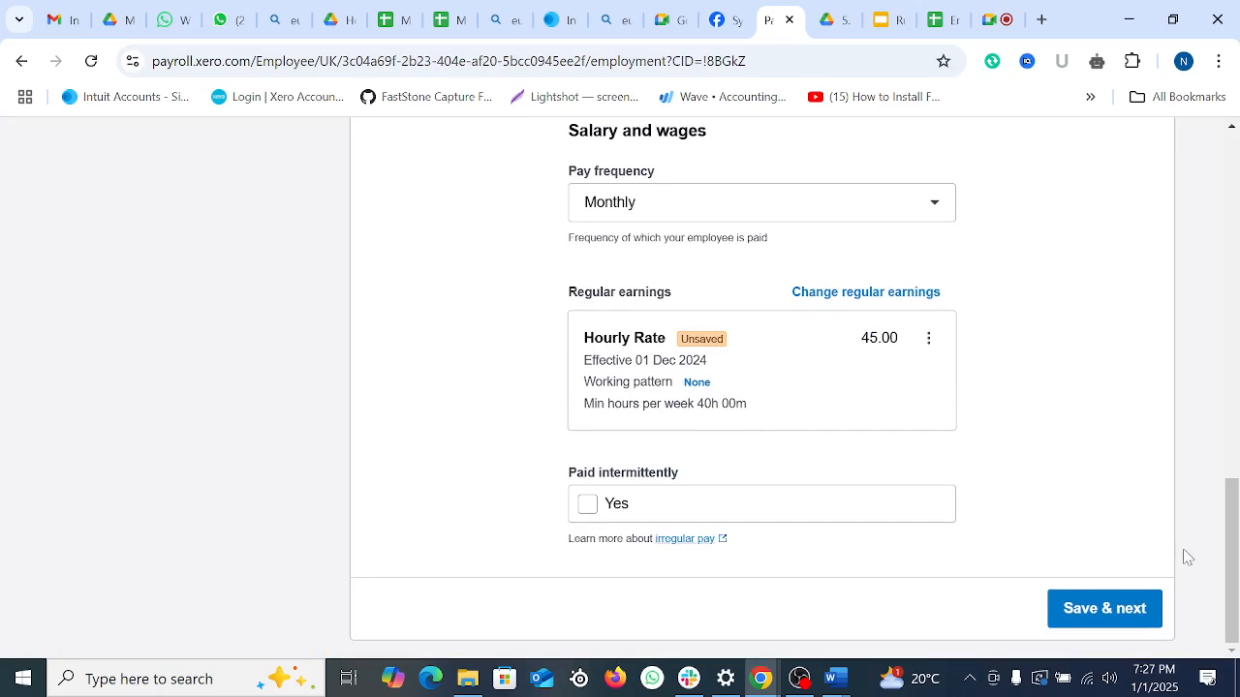
left_click(1112, 593)
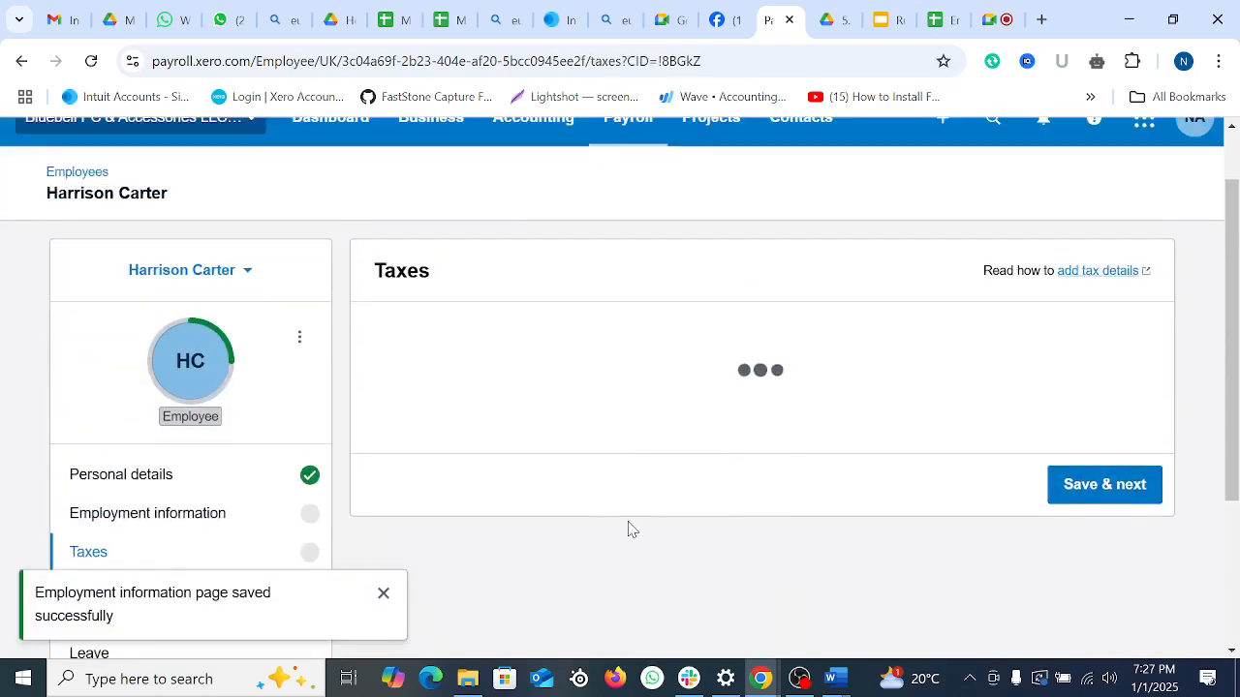
Step: Mark the employee as a new starter with employee statement A
scroll(402, 475, "down", 3)
scroll(600, 412, "up", 1)
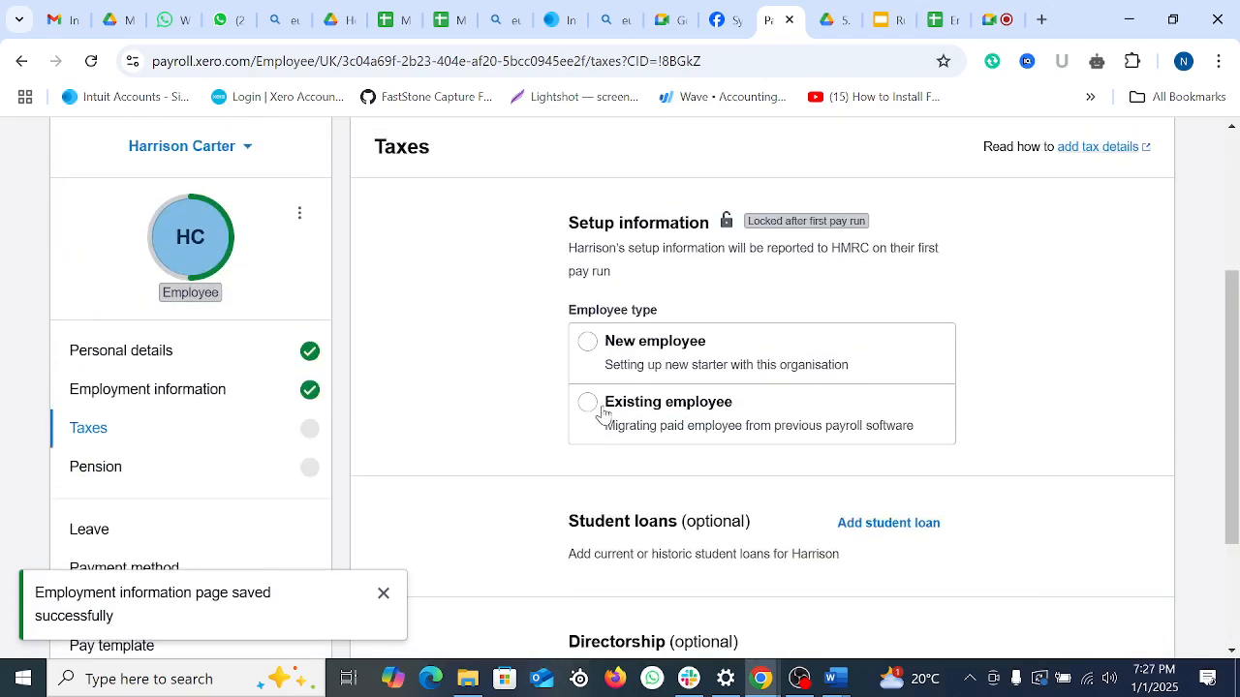
left_click(591, 360)
scroll(678, 436, "down", 2)
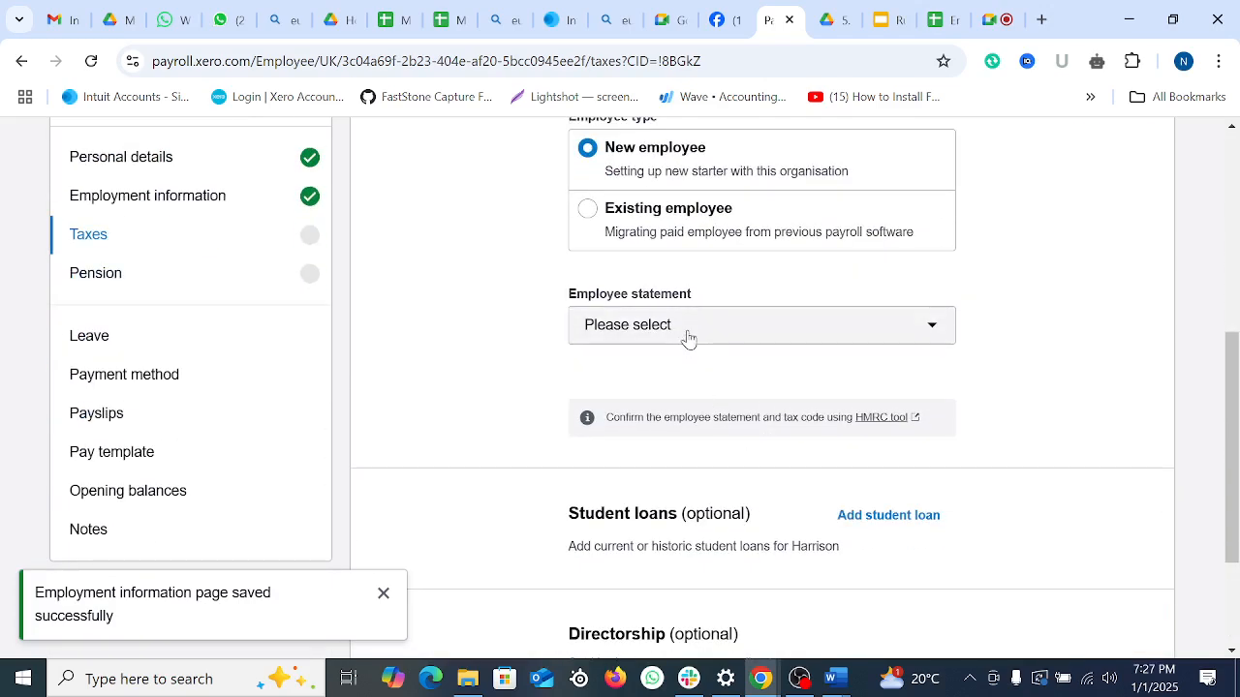
left_click(690, 334)
left_click(690, 426)
Step: Record no previous job tax information, leave director unticked, and save the tax details
scroll(769, 463, "down", 3)
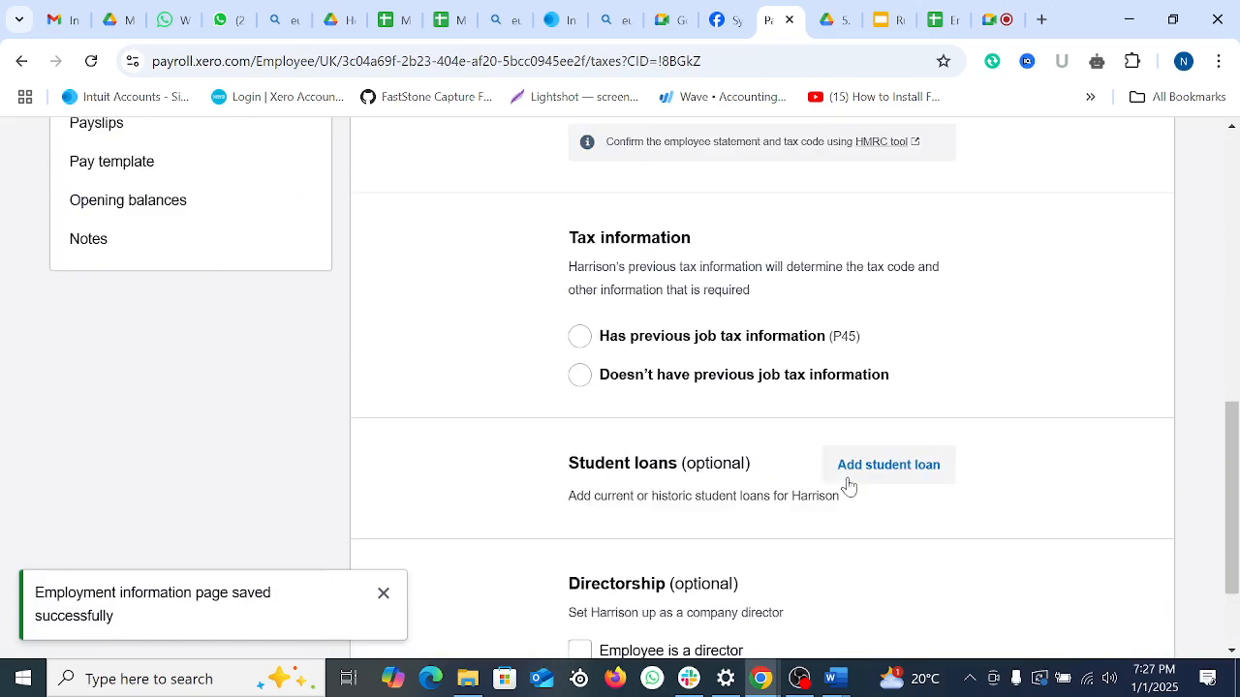
scroll(605, 359, "up", 7)
scroll(621, 468, "down", 3)
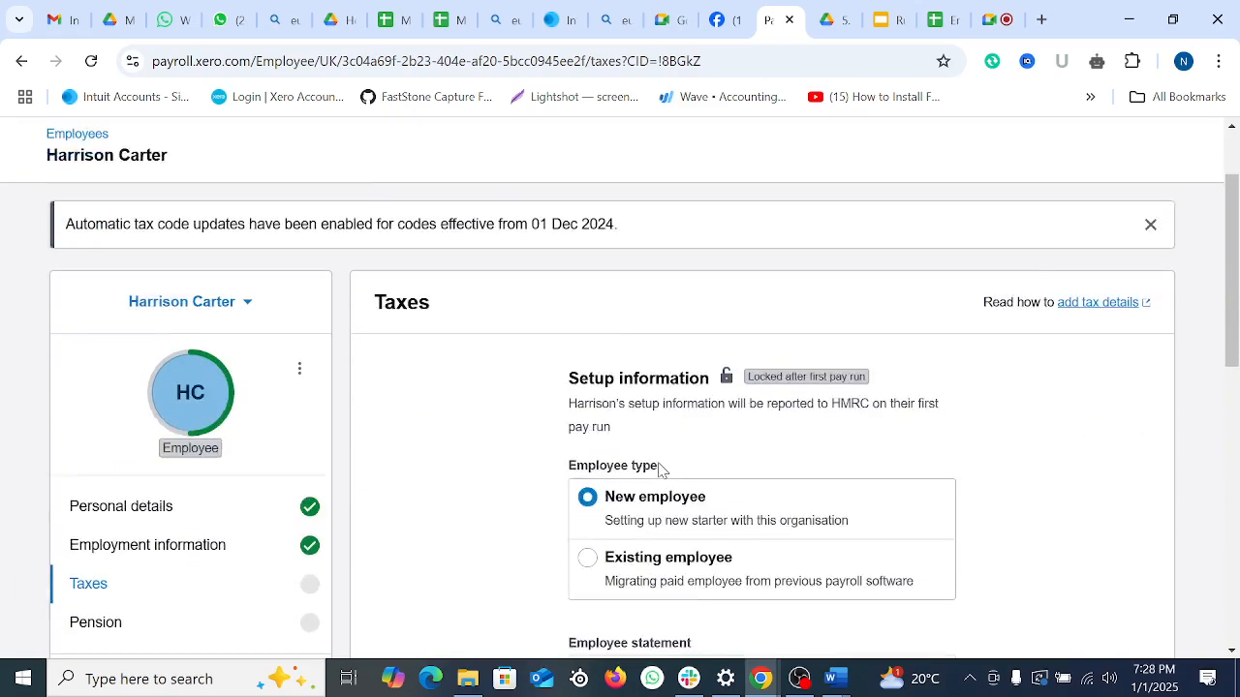
scroll(630, 490, "down", 5)
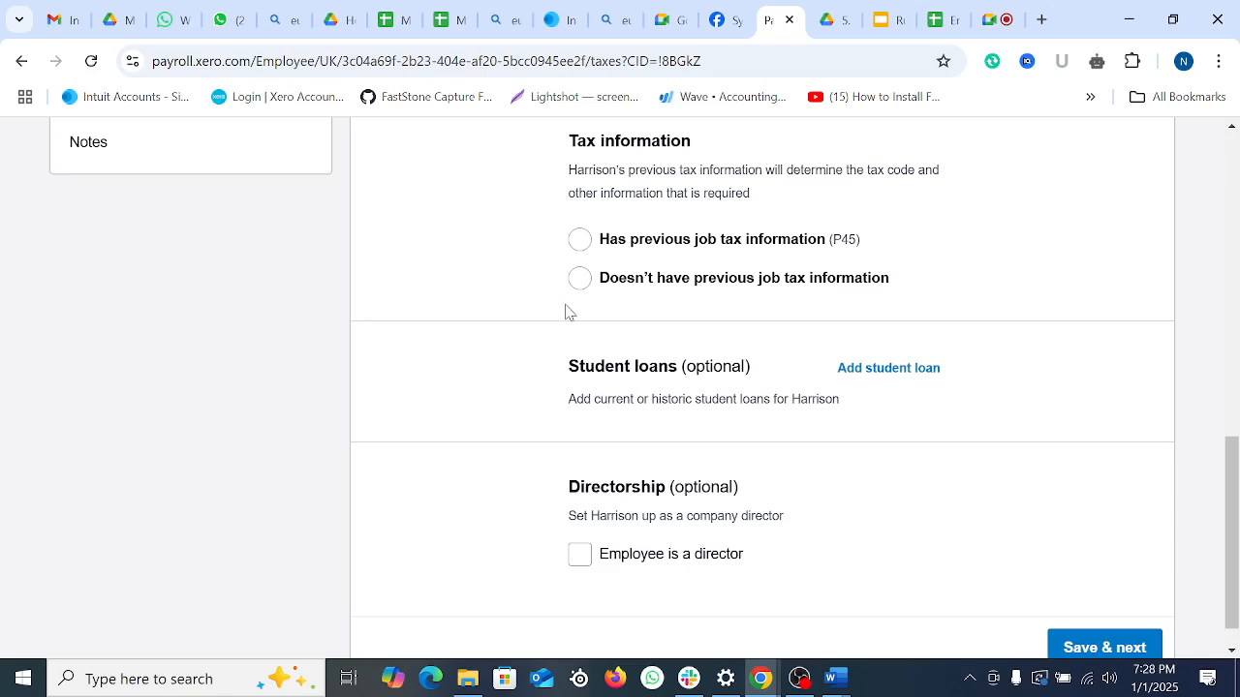
left_click(580, 279)
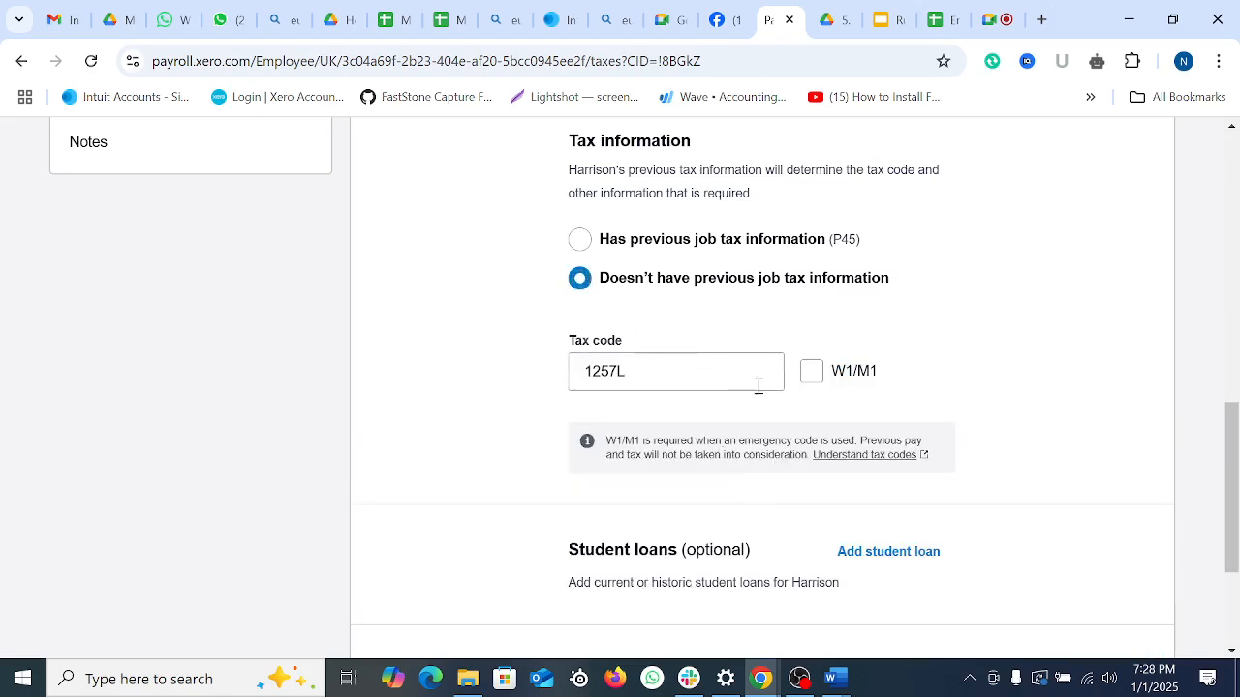
scroll(835, 522, "down", 2)
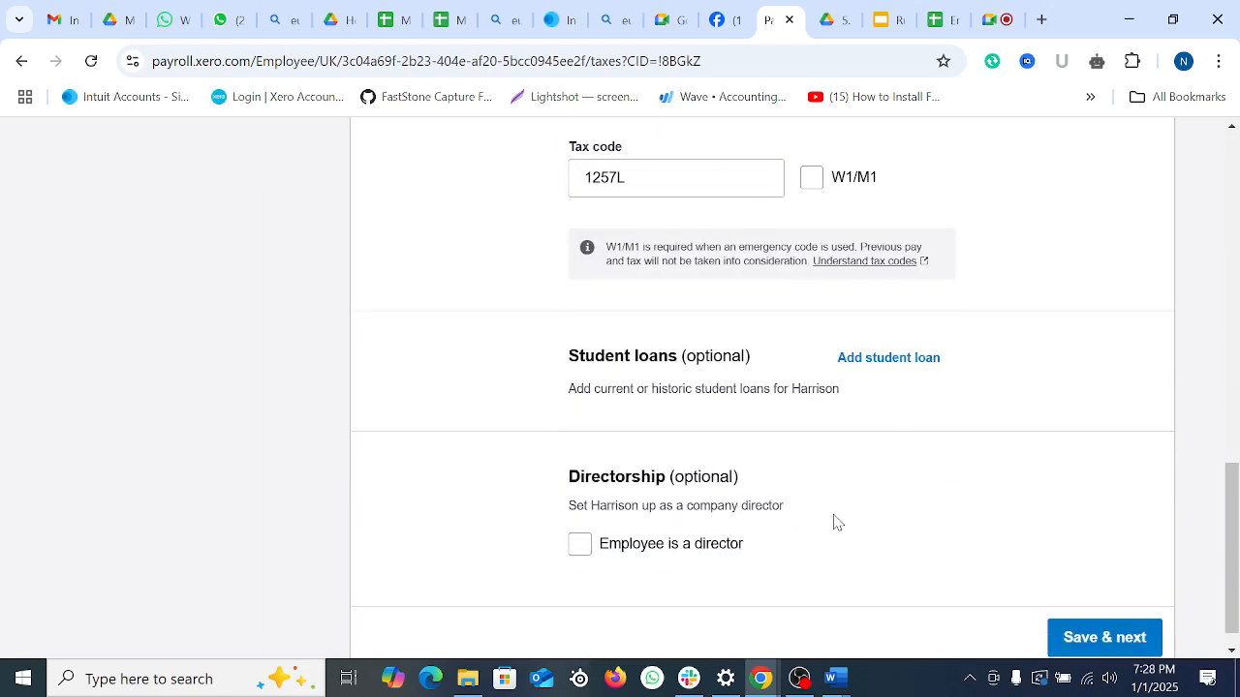
left_click(580, 544)
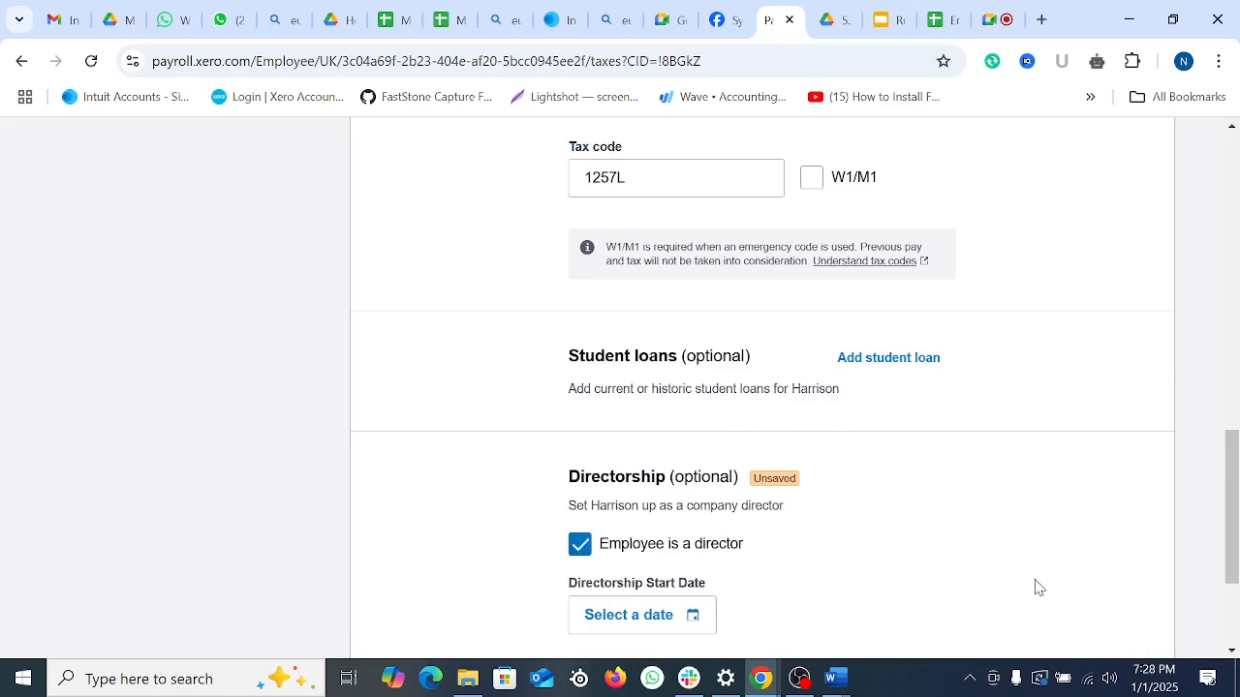
left_click(580, 550)
left_click(1079, 620)
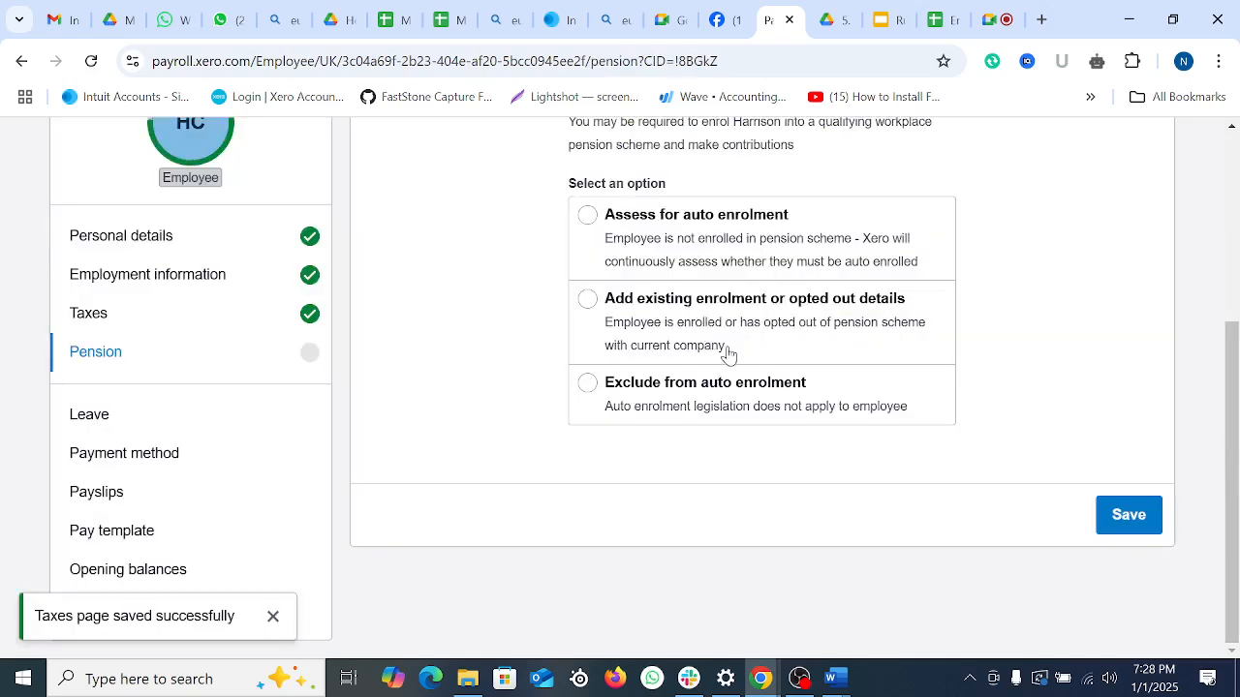
Step: Exclude the second employee from auto enrolment for HMRC protection and save
left_click(588, 384)
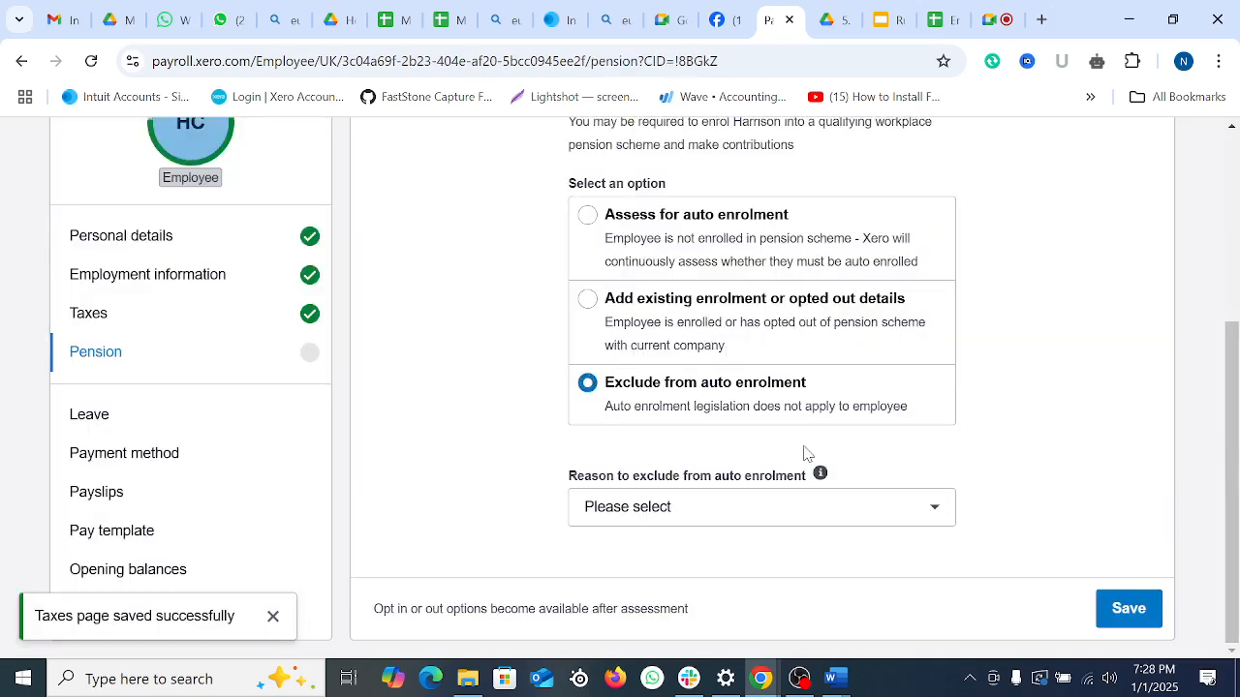
left_click(731, 503)
left_click(634, 423)
scroll(1007, 474, "down", 2)
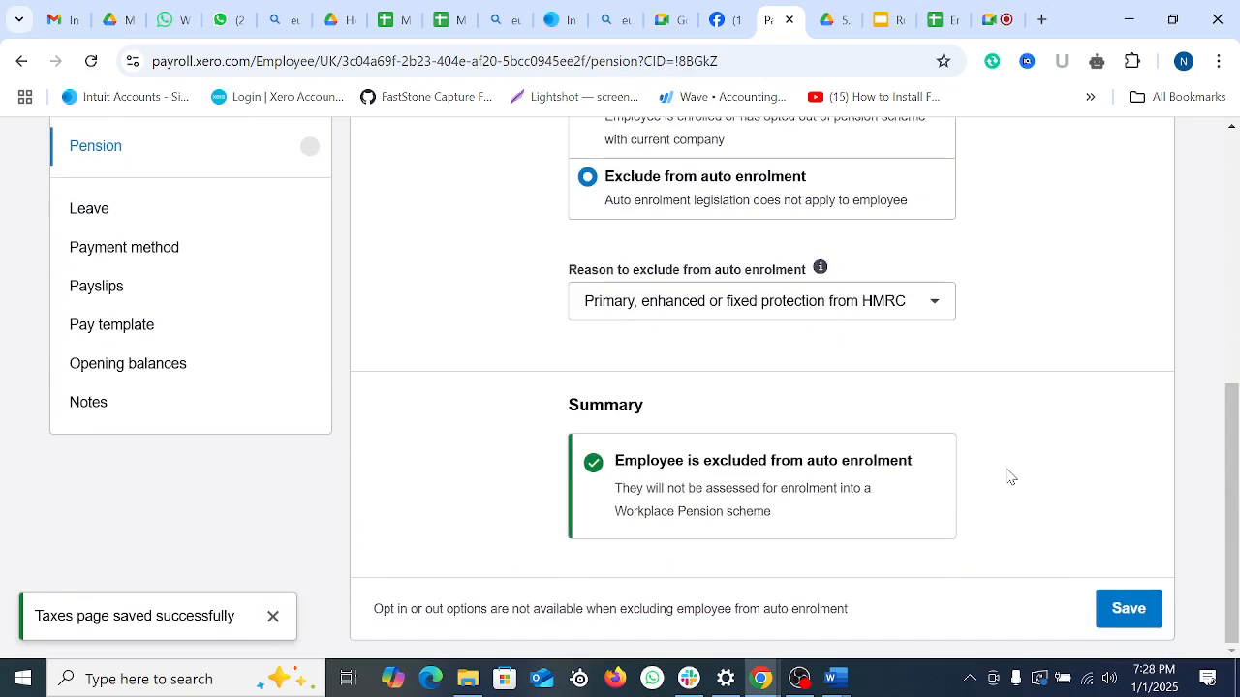
left_click(1129, 606)
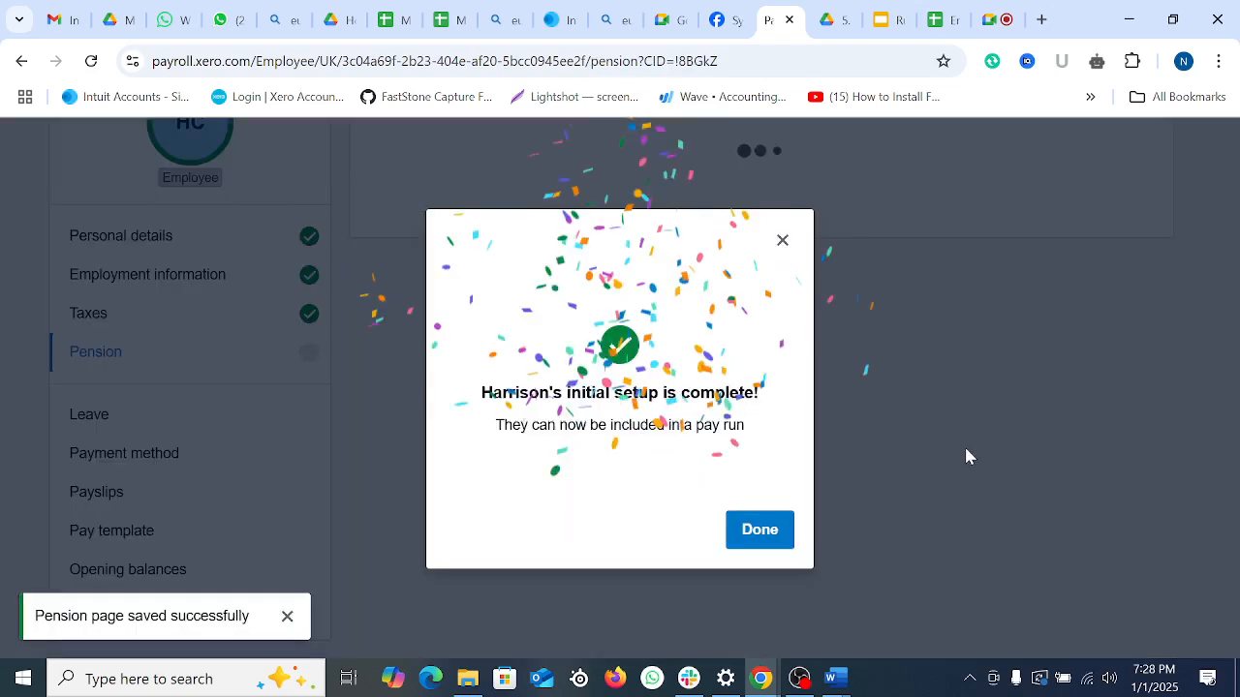
Step: Dismiss the setup-complete message and go to Payroll > Employees
left_click(758, 533)
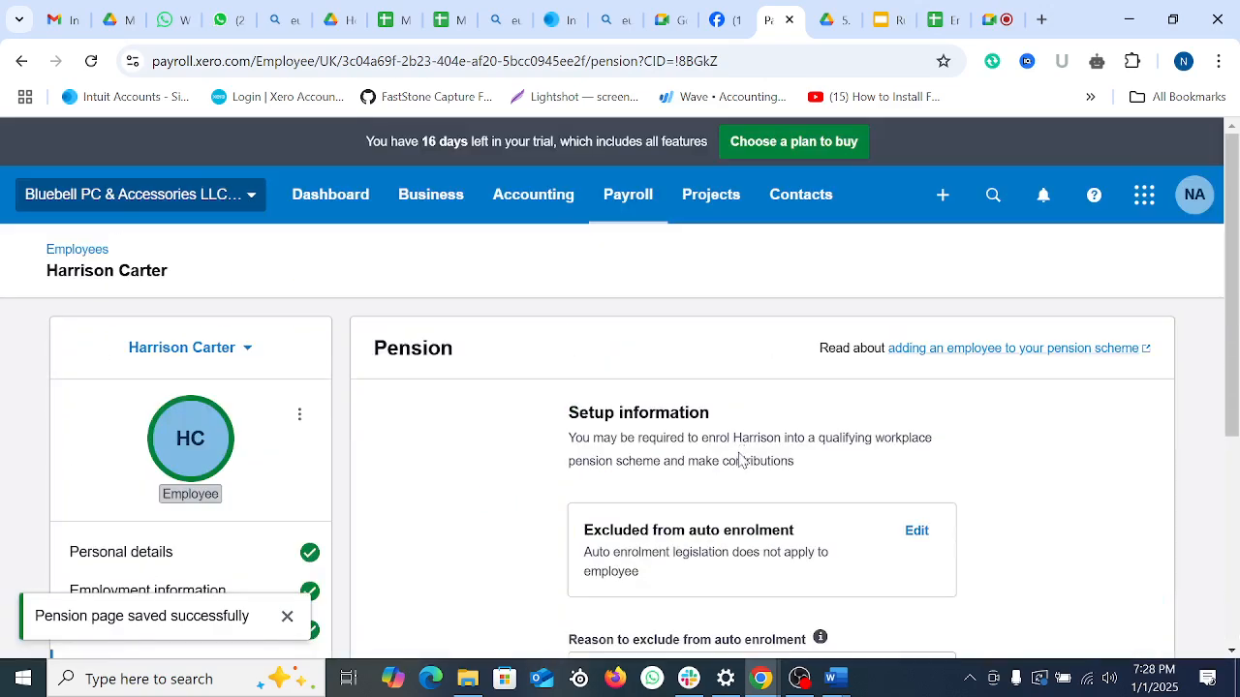
left_click(621, 219)
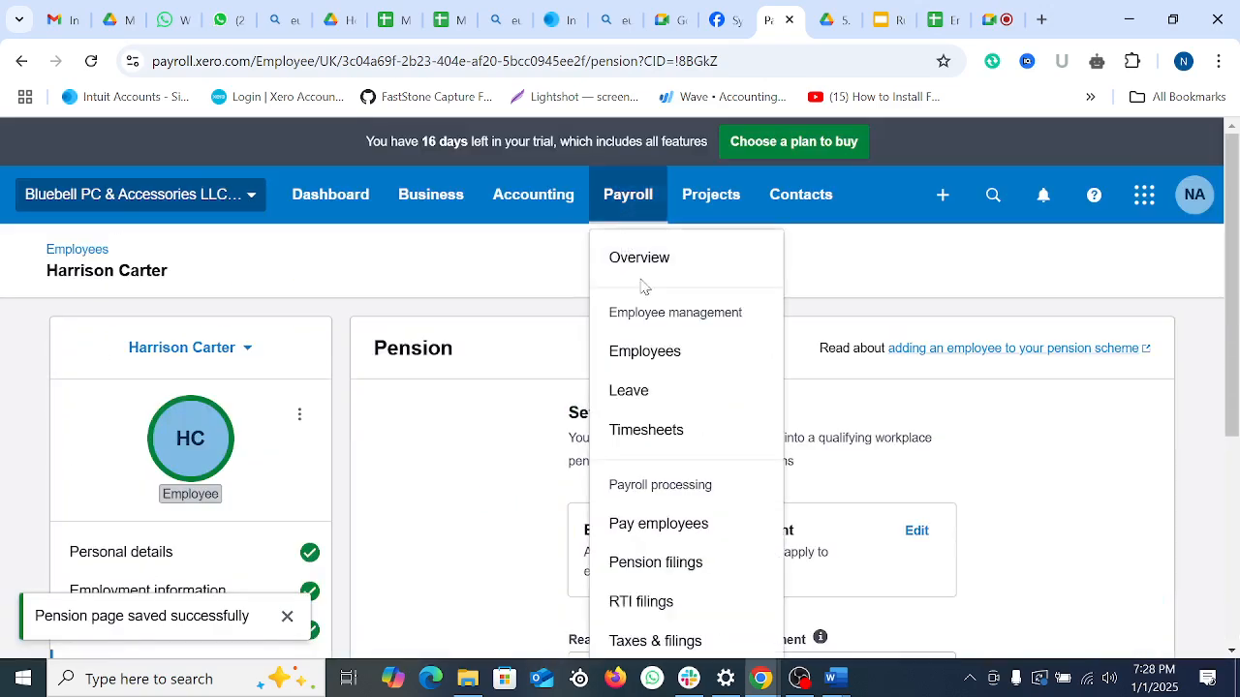
left_click(644, 355)
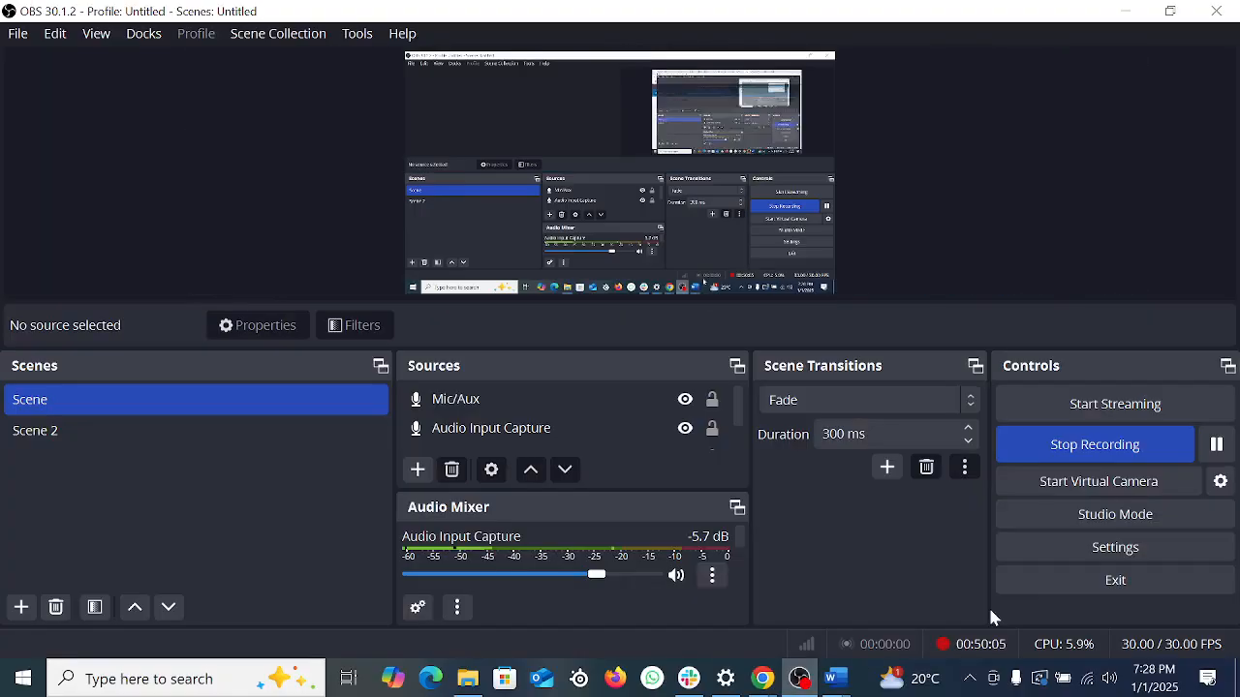
Step: Pause the OBS recording and bring the Xero browser window to the front
left_click(1217, 444)
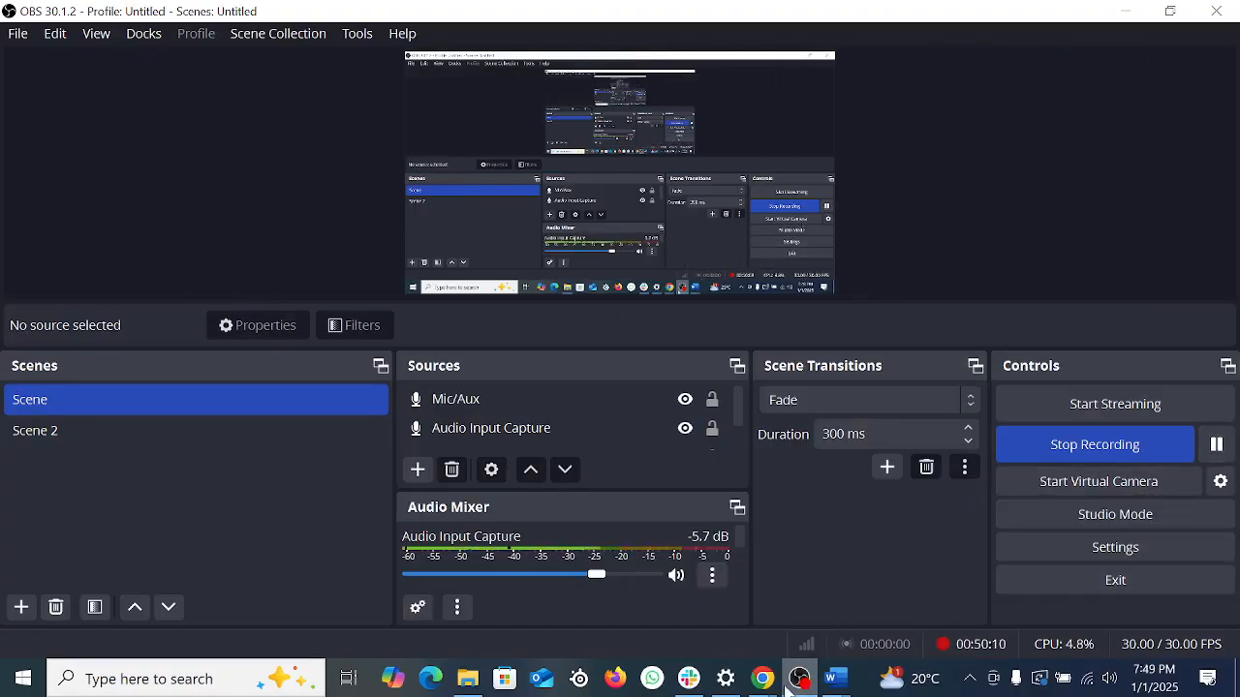
left_click(659, 591)
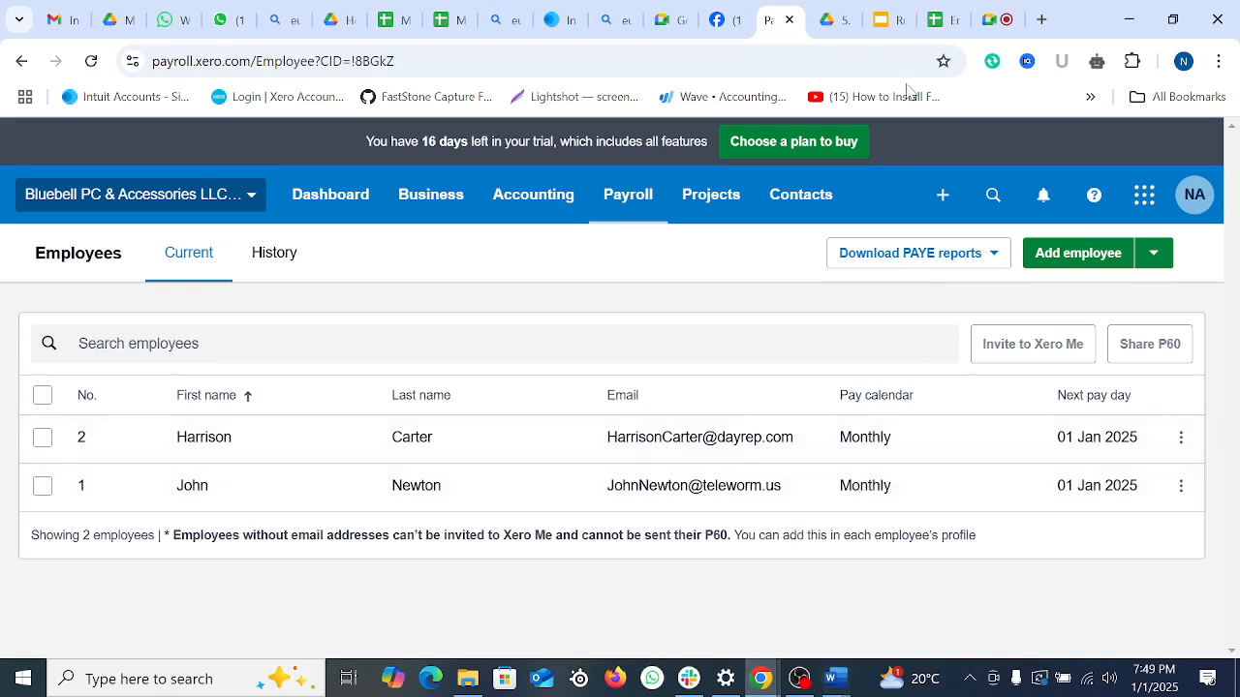
Step: Show the 'Run Payroll in Xero (UK)' slides and select the numbered agenda list
left_click(895, 18)
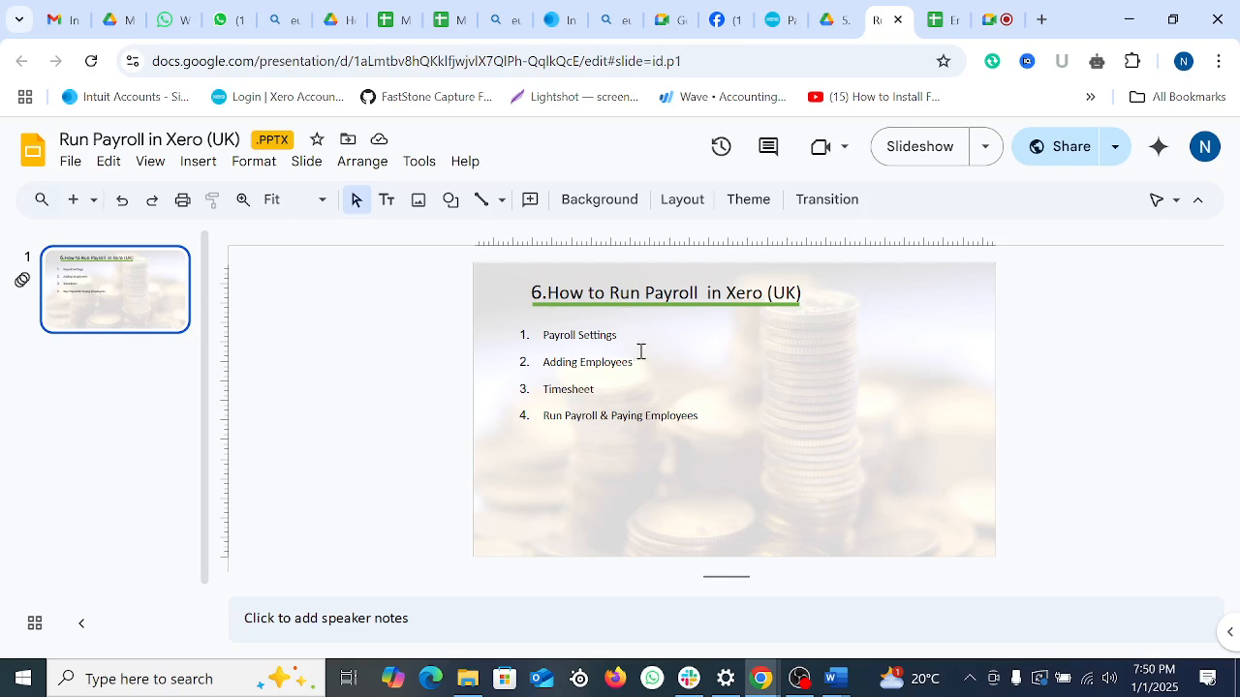
left_click(602, 393)
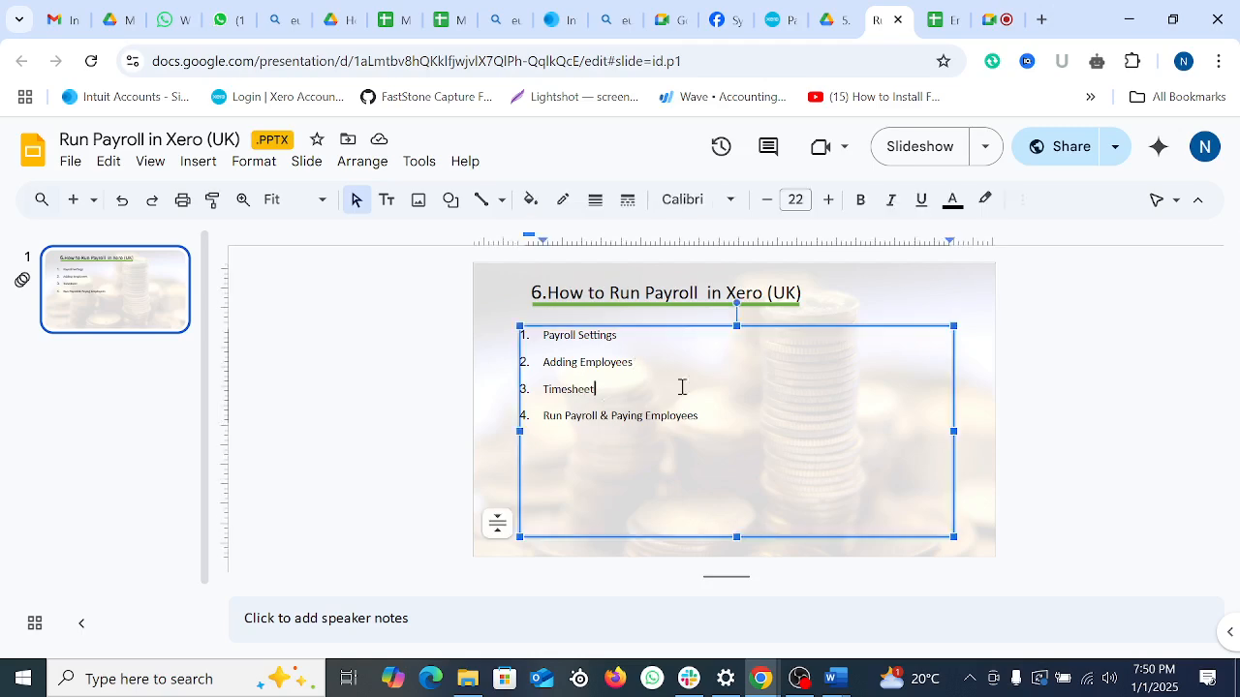
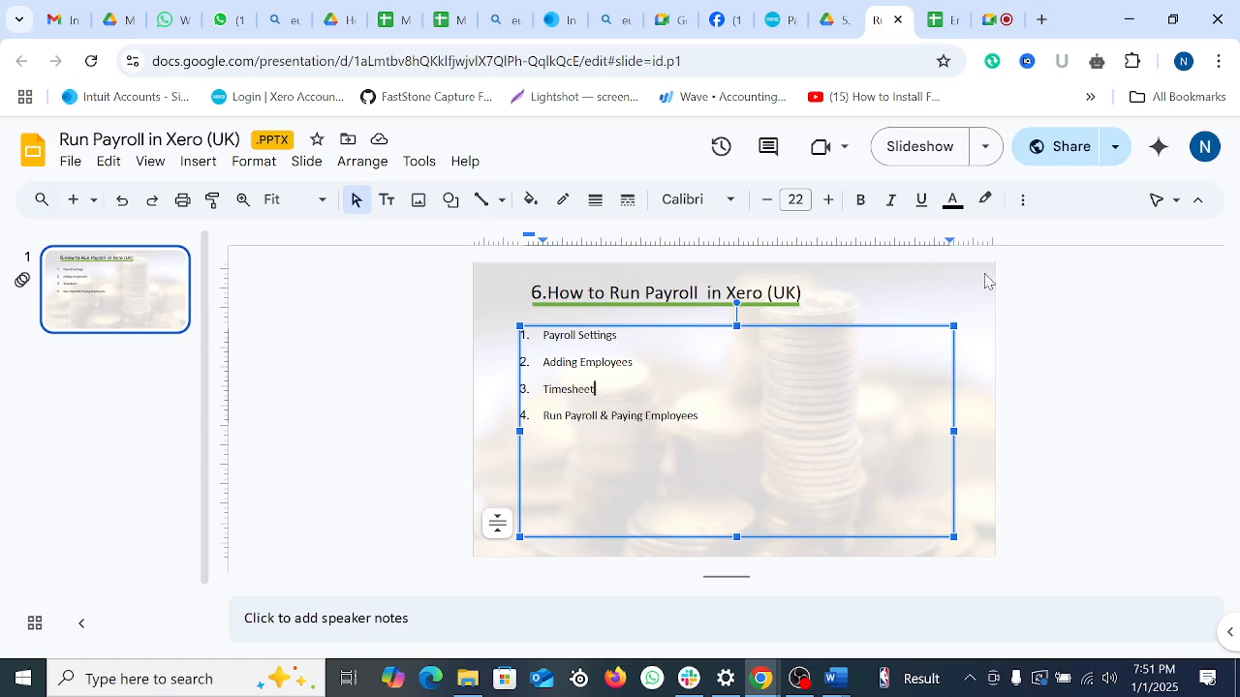
Step: Switch from the Google Slides outline to the Xero Payroll Employees tab
left_click(780, 20)
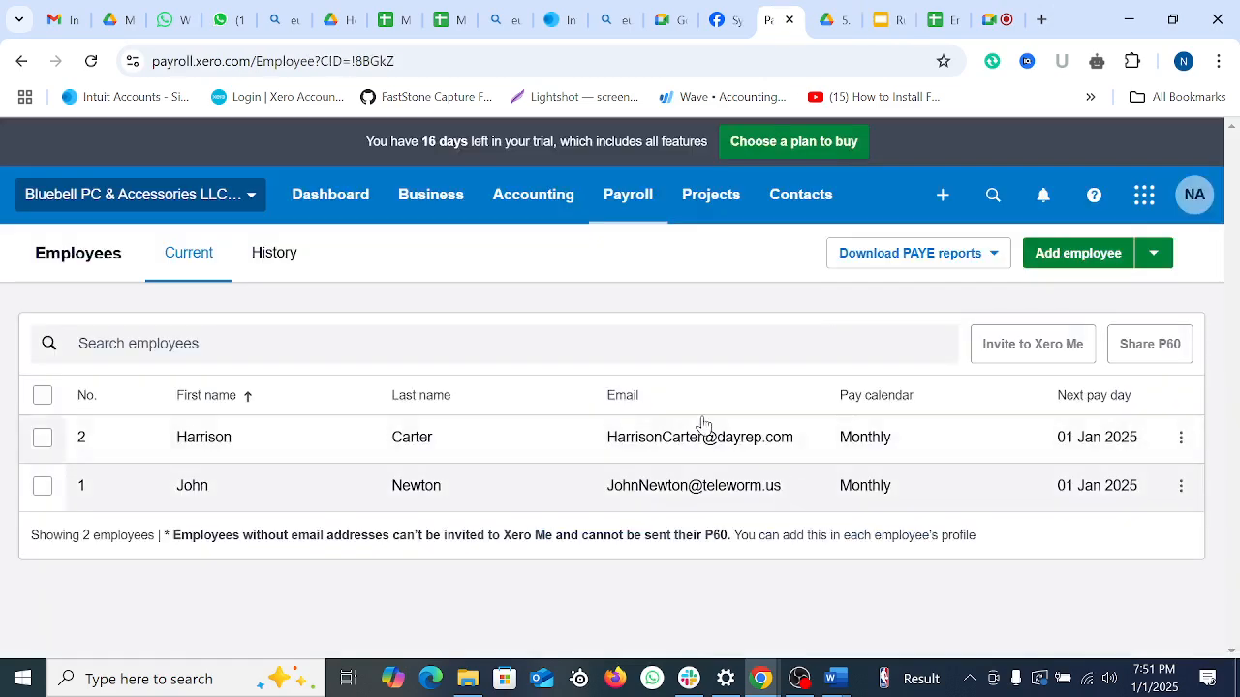
Step: Go to Payroll > Timesheets and start the December 2024 timesheet for the first employee
left_click(631, 199)
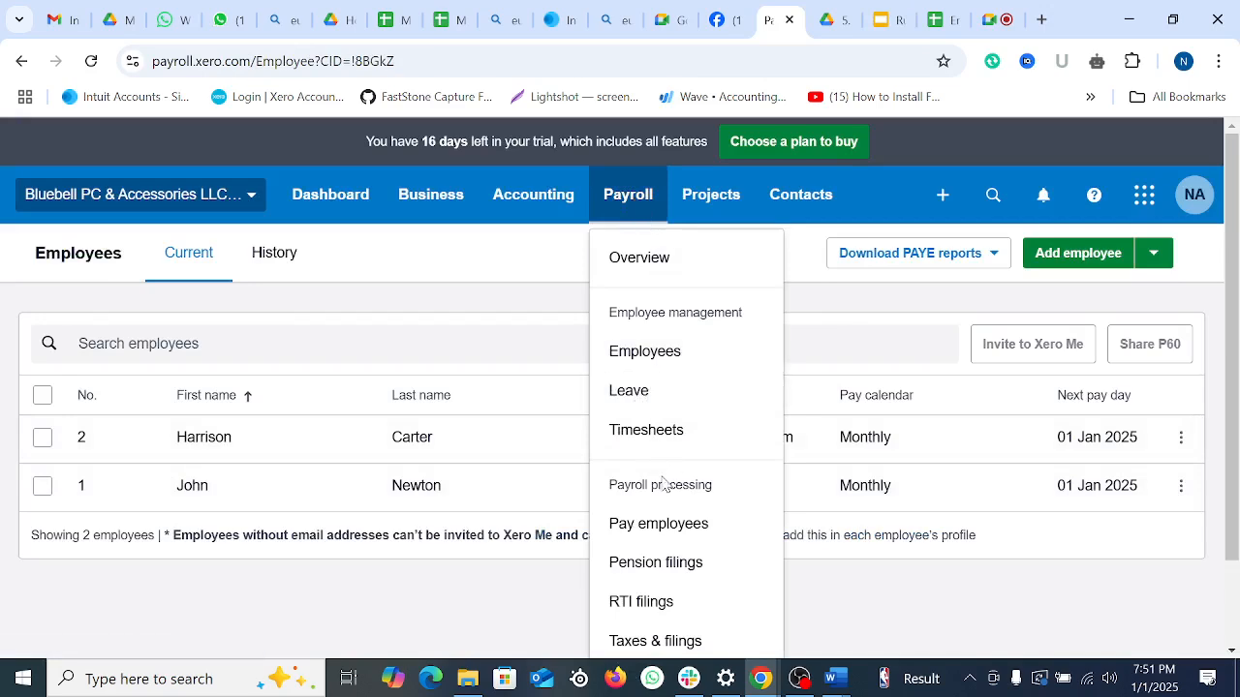
left_click(631, 432)
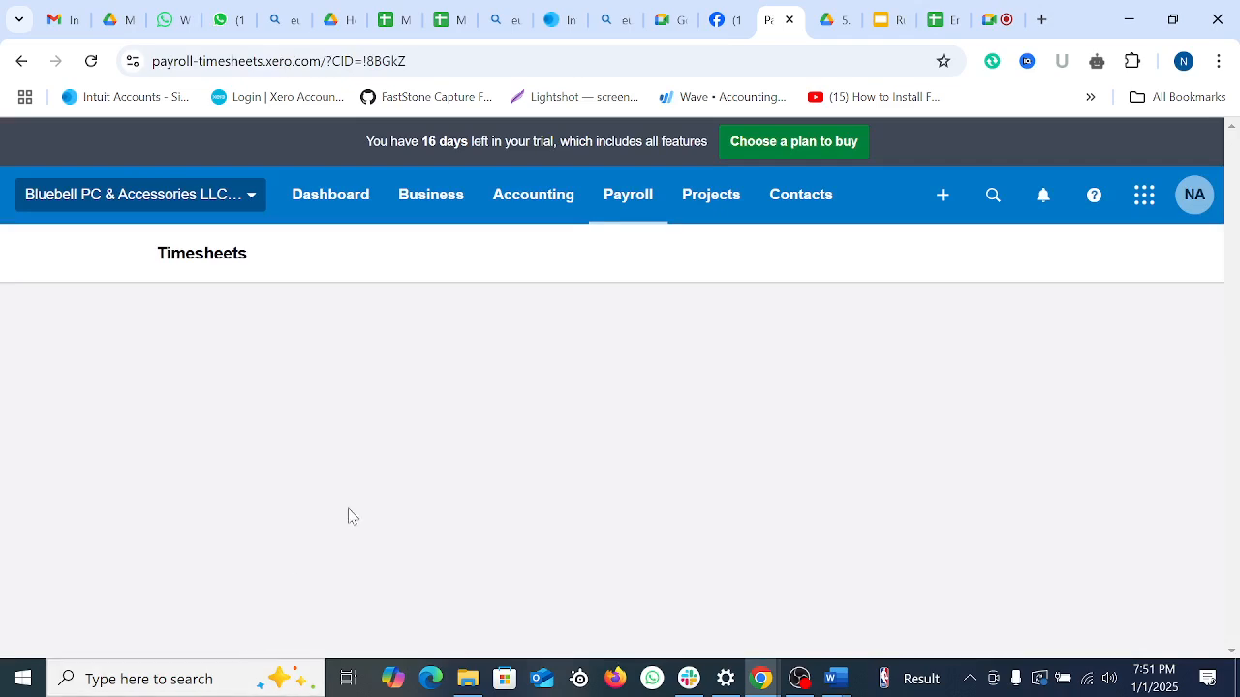
scroll(693, 426, "down", 2)
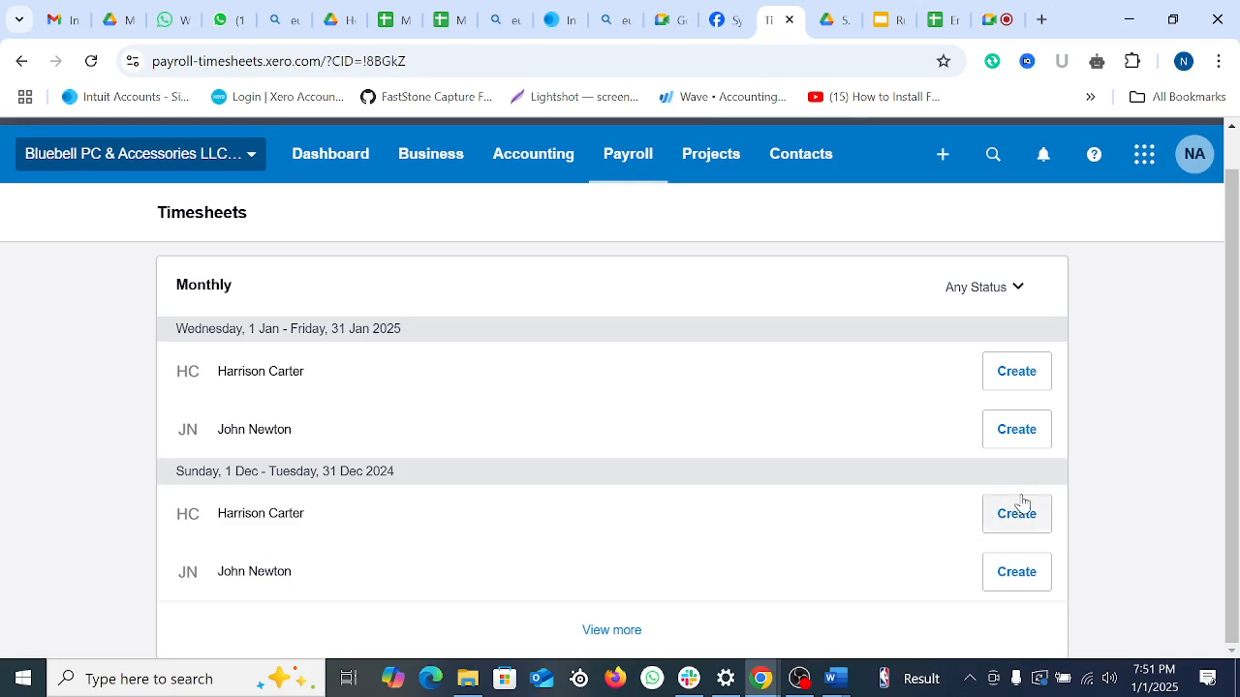
left_click(1032, 524)
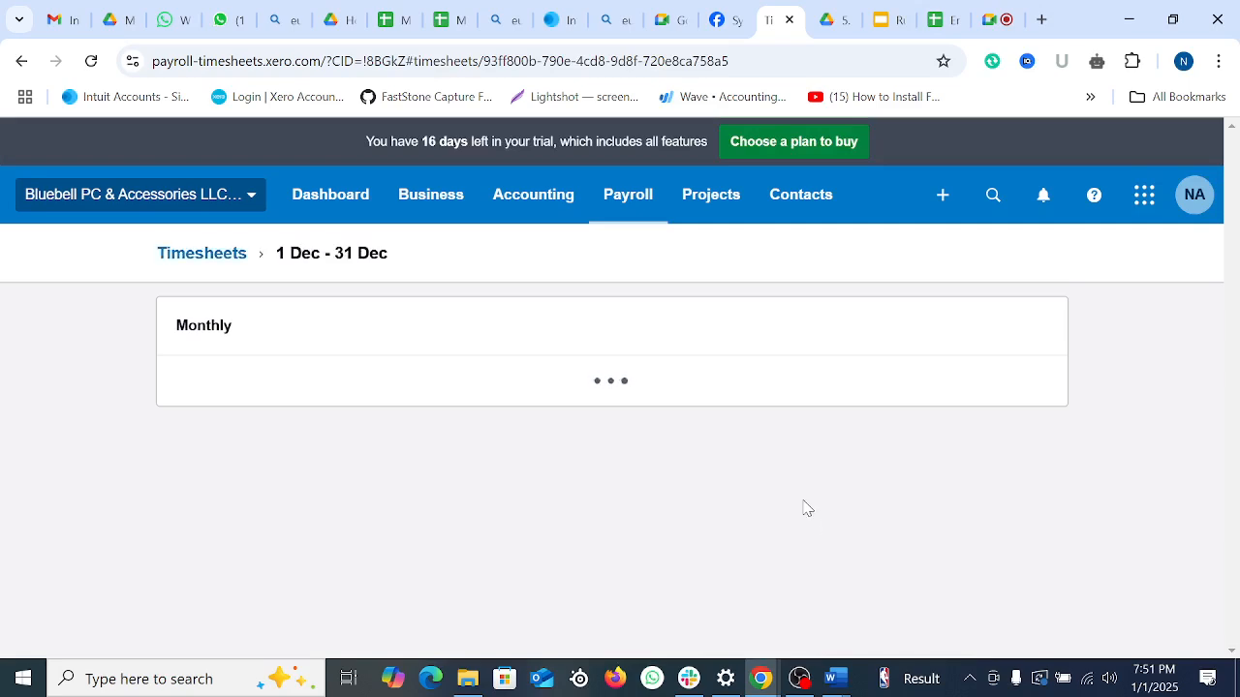
Step: Enter 8 Regular Hours on Sunday 1 Dec
scroll(595, 482, "down", 20)
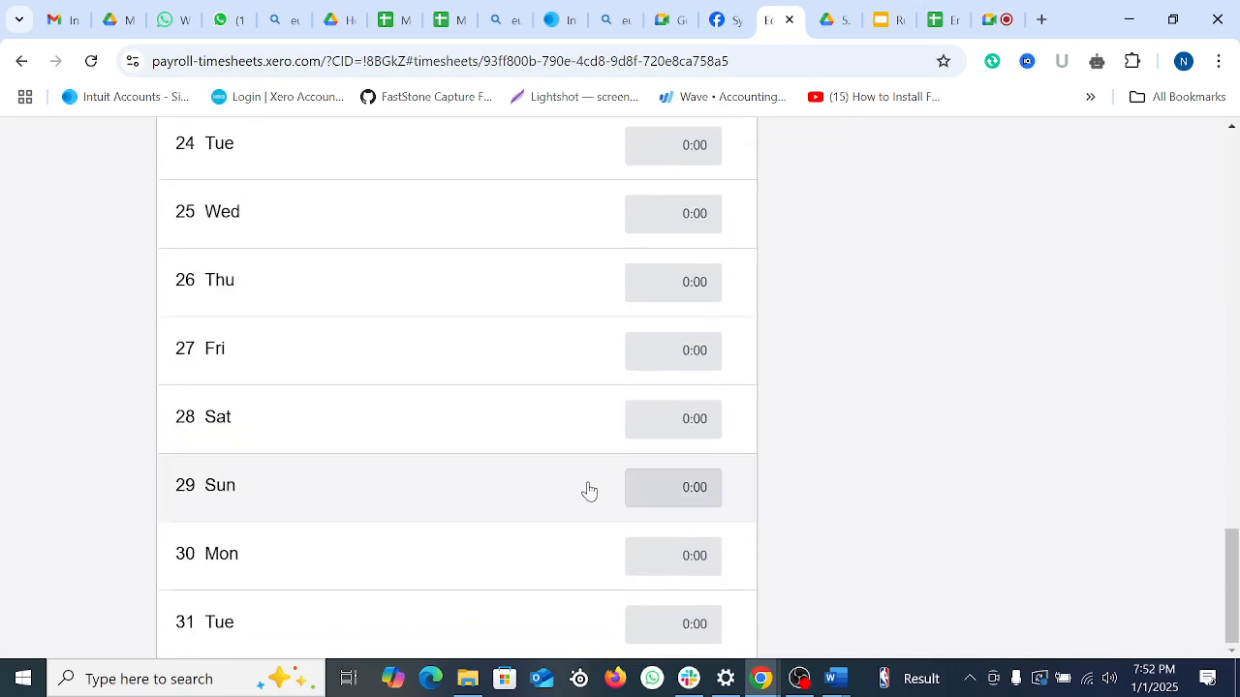
scroll(586, 489, "up", 20)
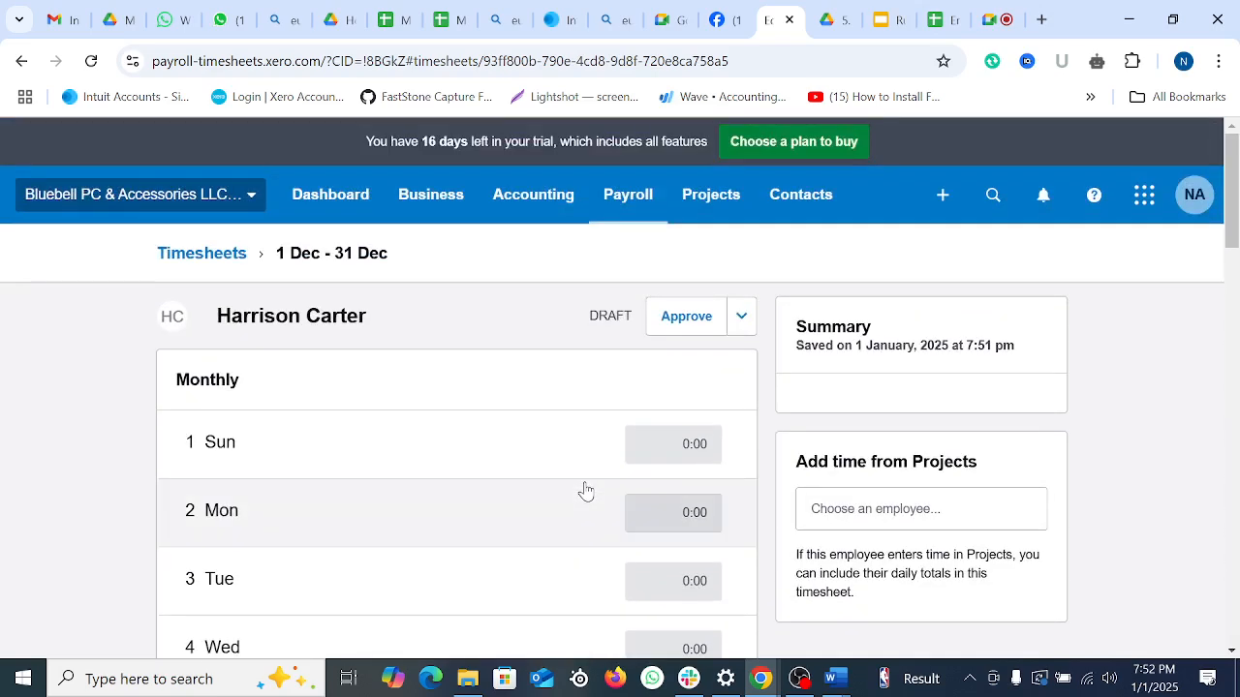
scroll(586, 491, "down", 20)
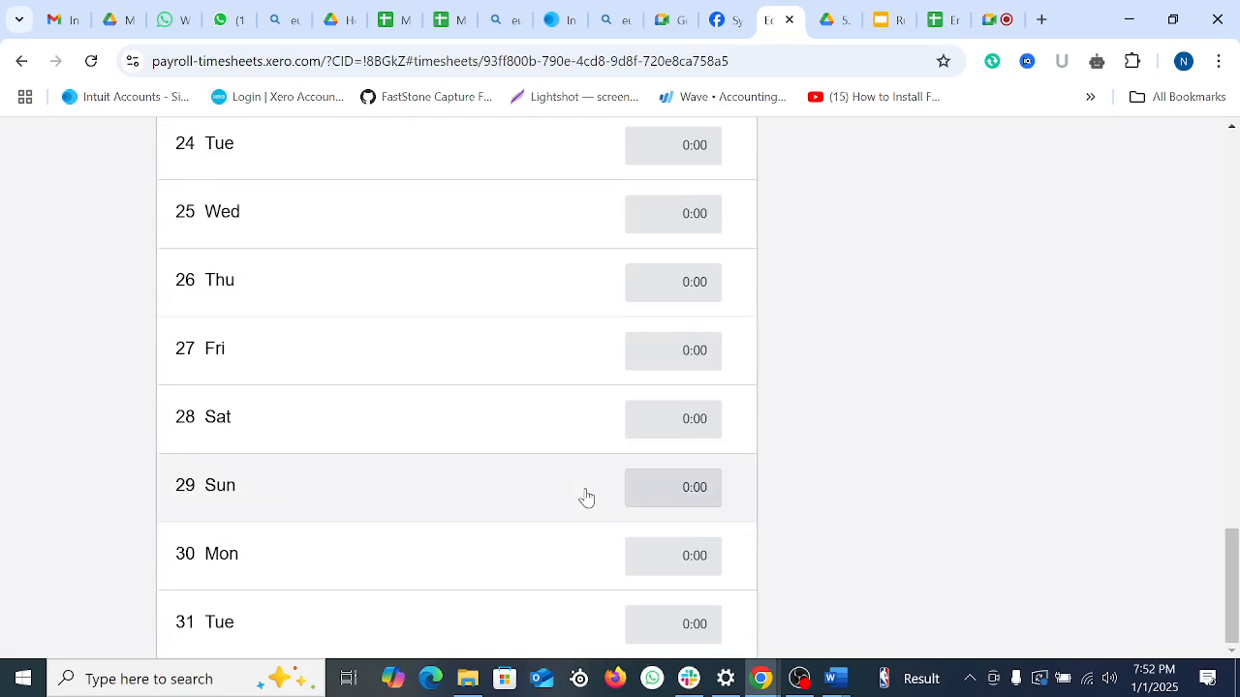
scroll(586, 498, "up", 16)
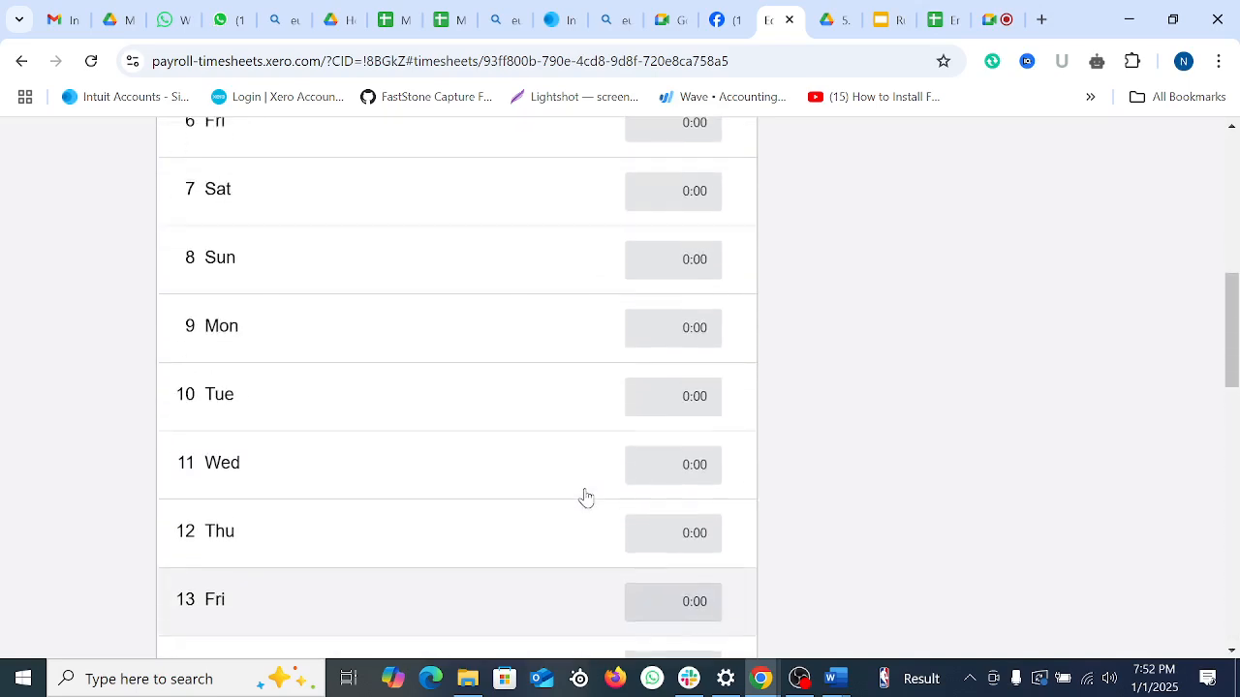
scroll(586, 498, "up", 5)
left_click(675, 426)
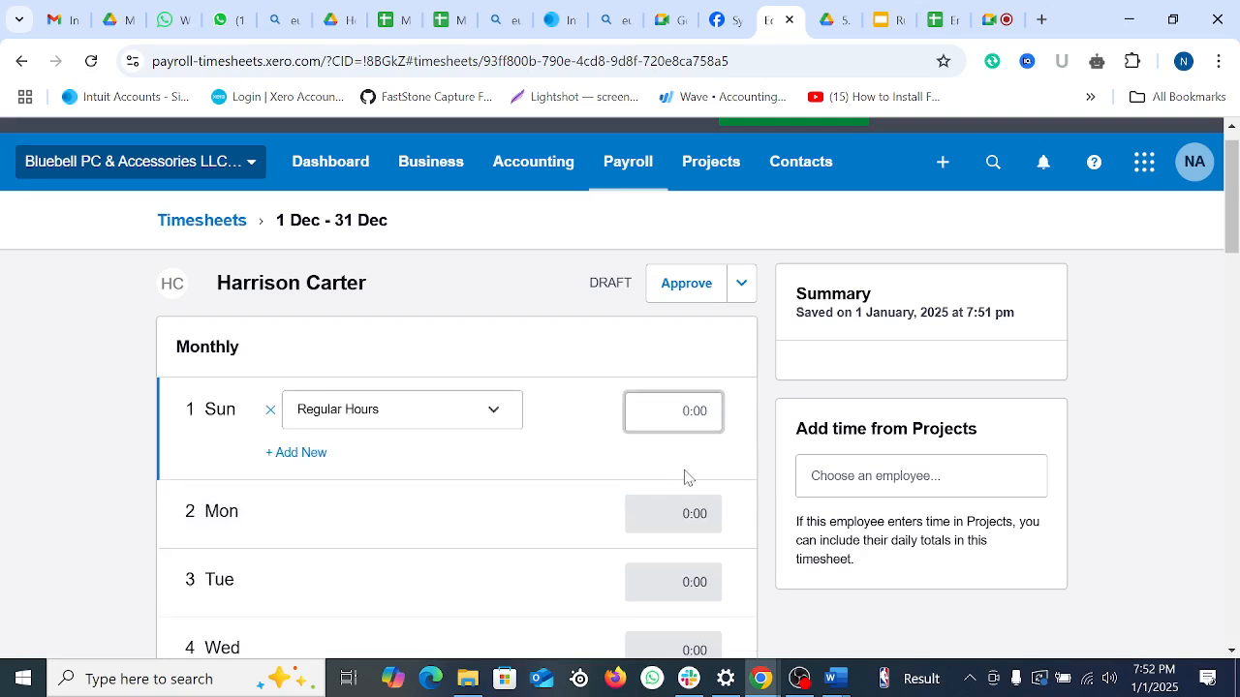
scroll(620, 453, "down", 1)
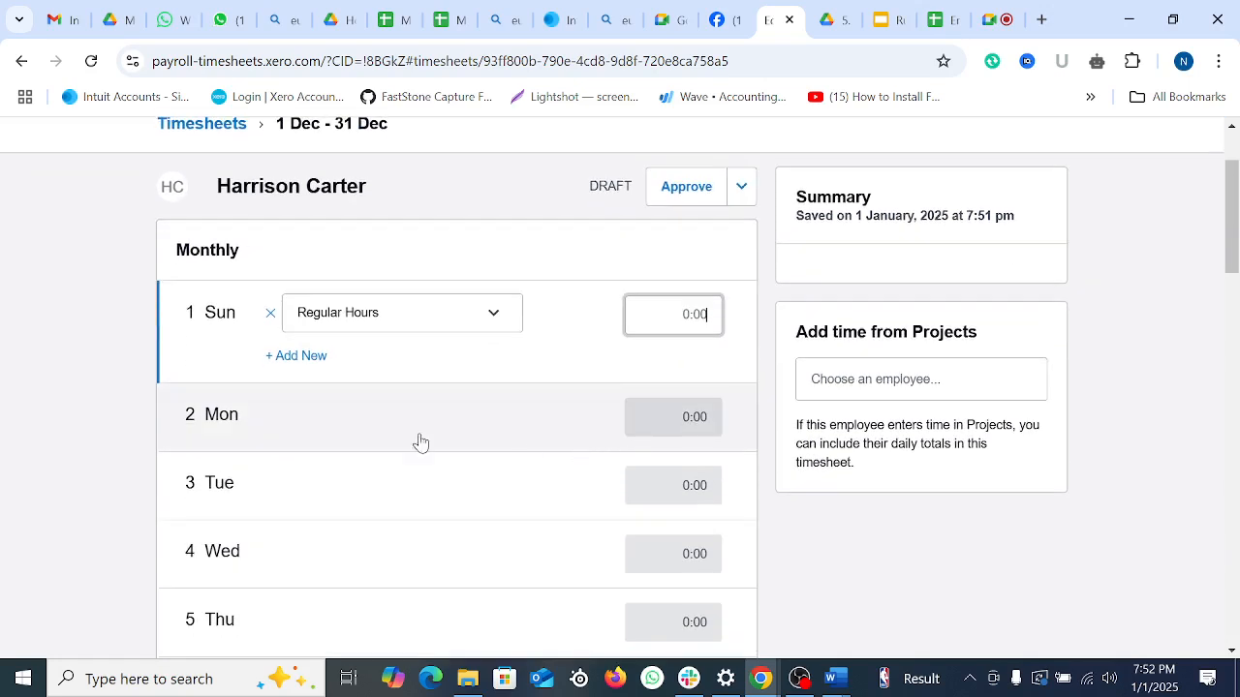
left_click(500, 322)
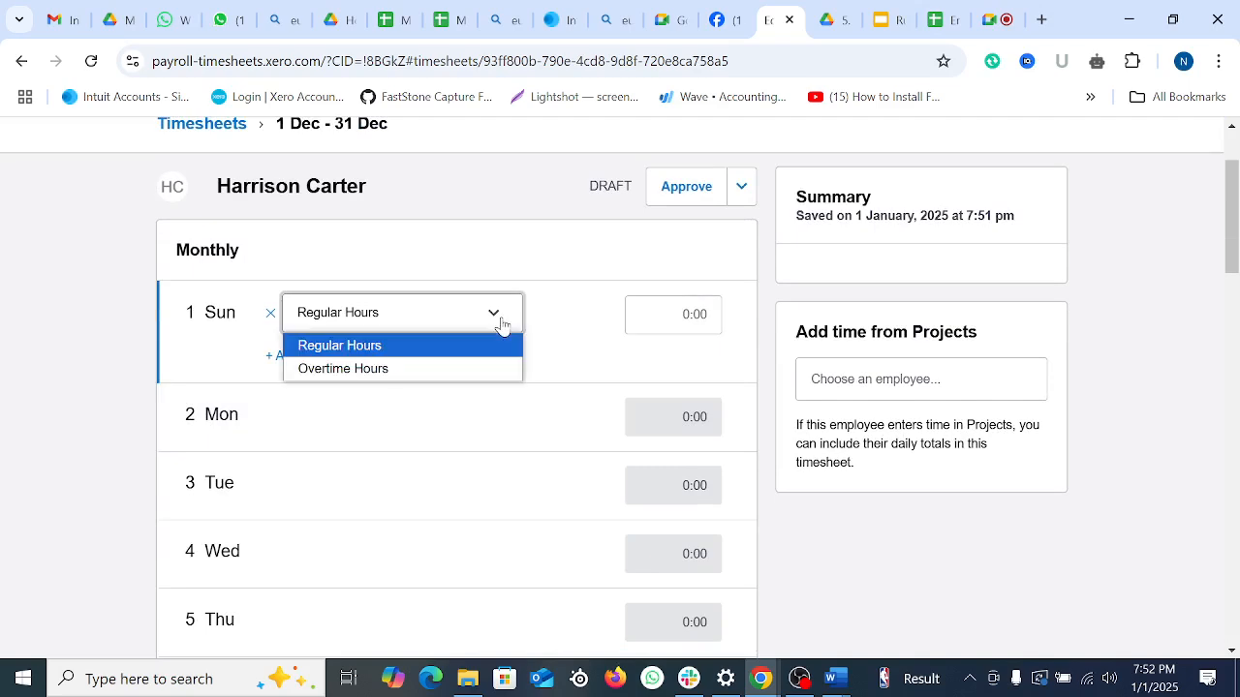
left_click(390, 346)
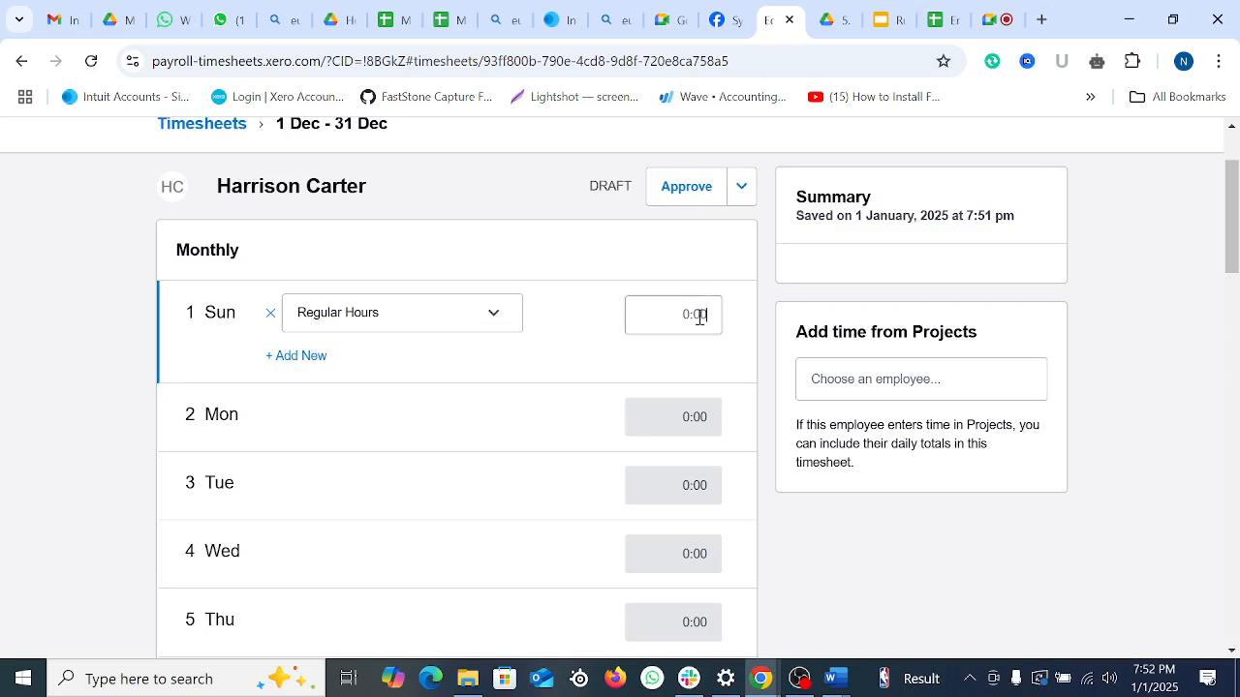
left_click(701, 318)
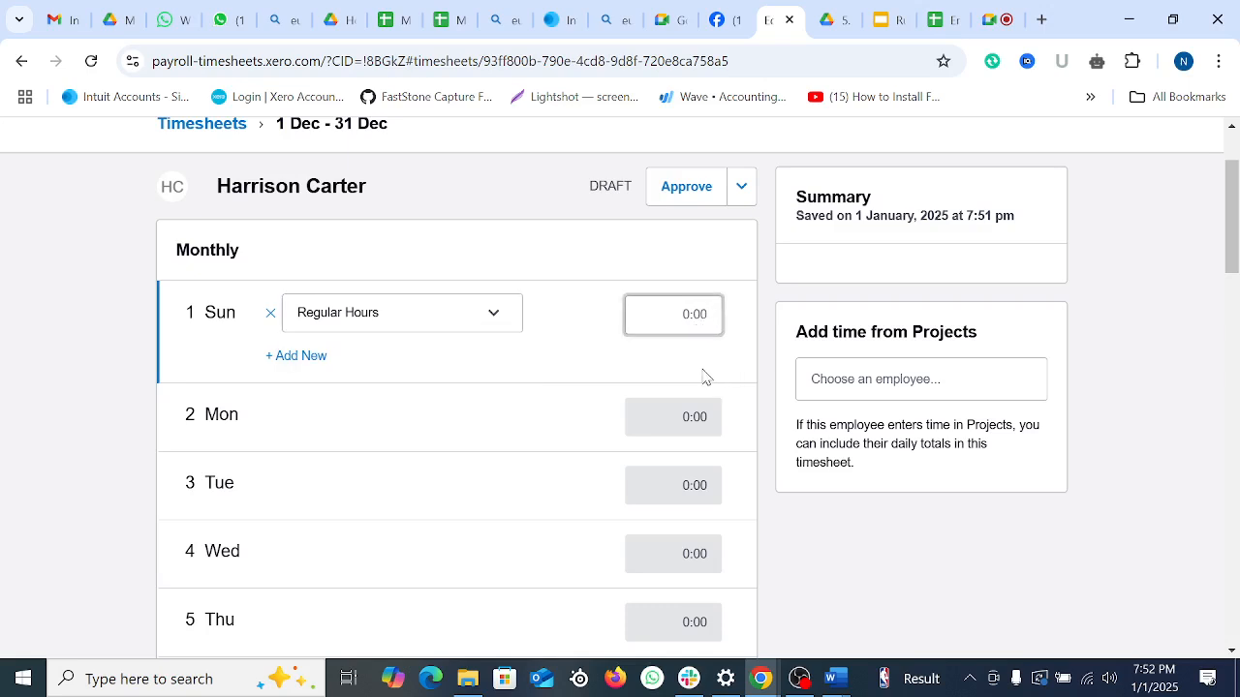
type("8")
Step: Add a second line of 2 Overtime Hours to Sunday 1 Dec
left_click(308, 357)
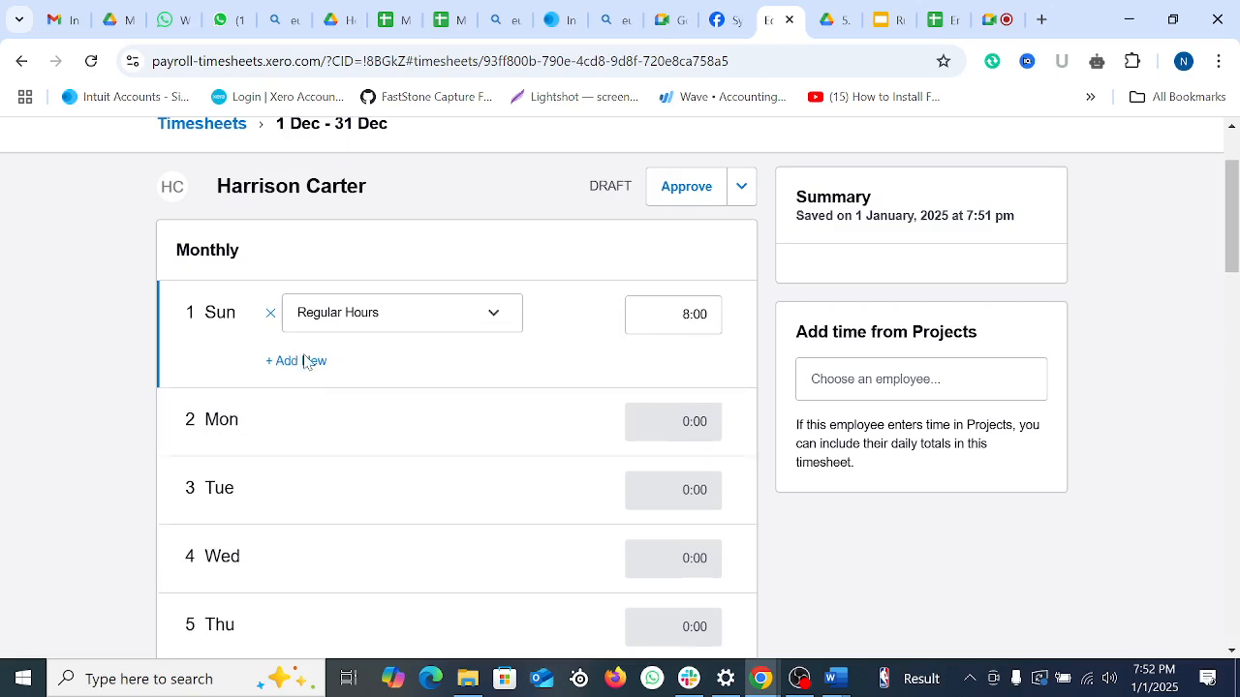
left_click(379, 360)
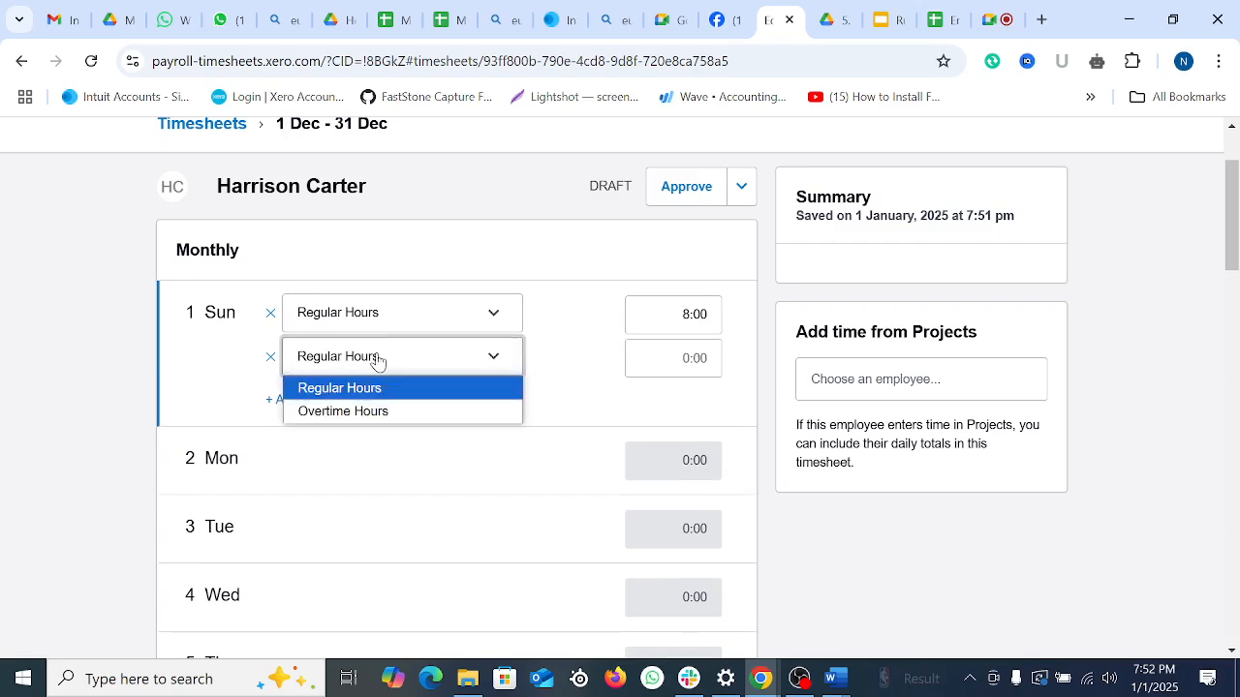
left_click(368, 419)
left_click(713, 358)
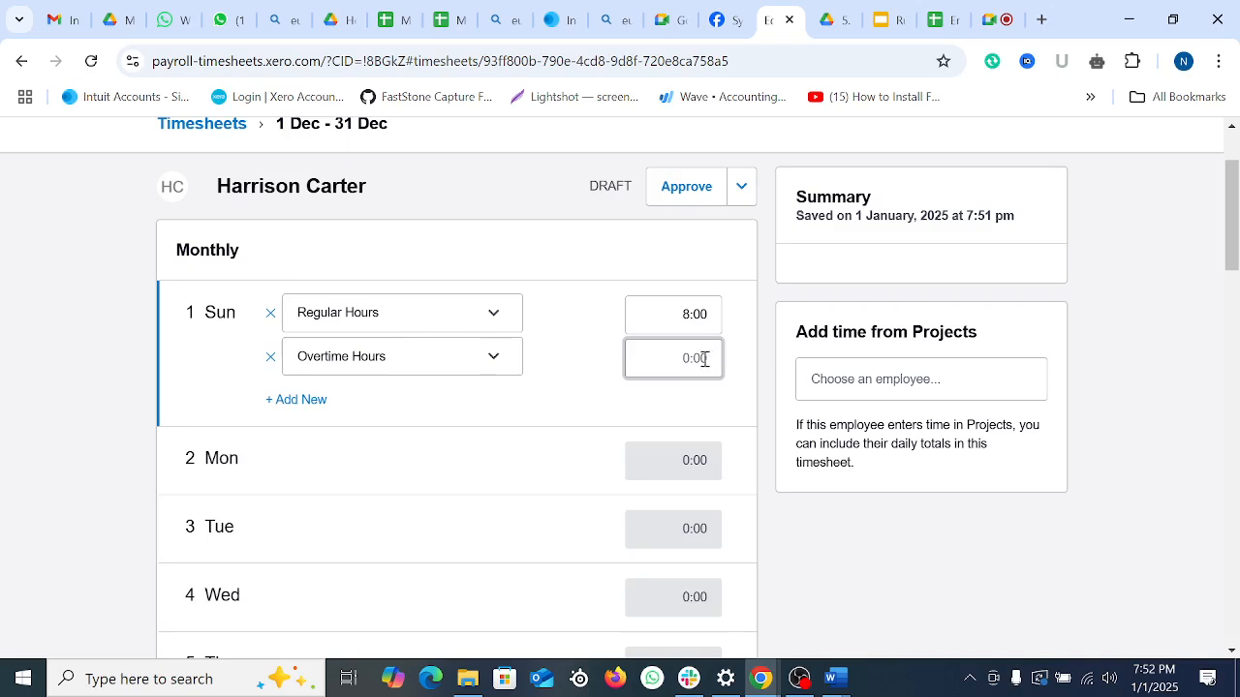
type("2")
left_click(427, 416)
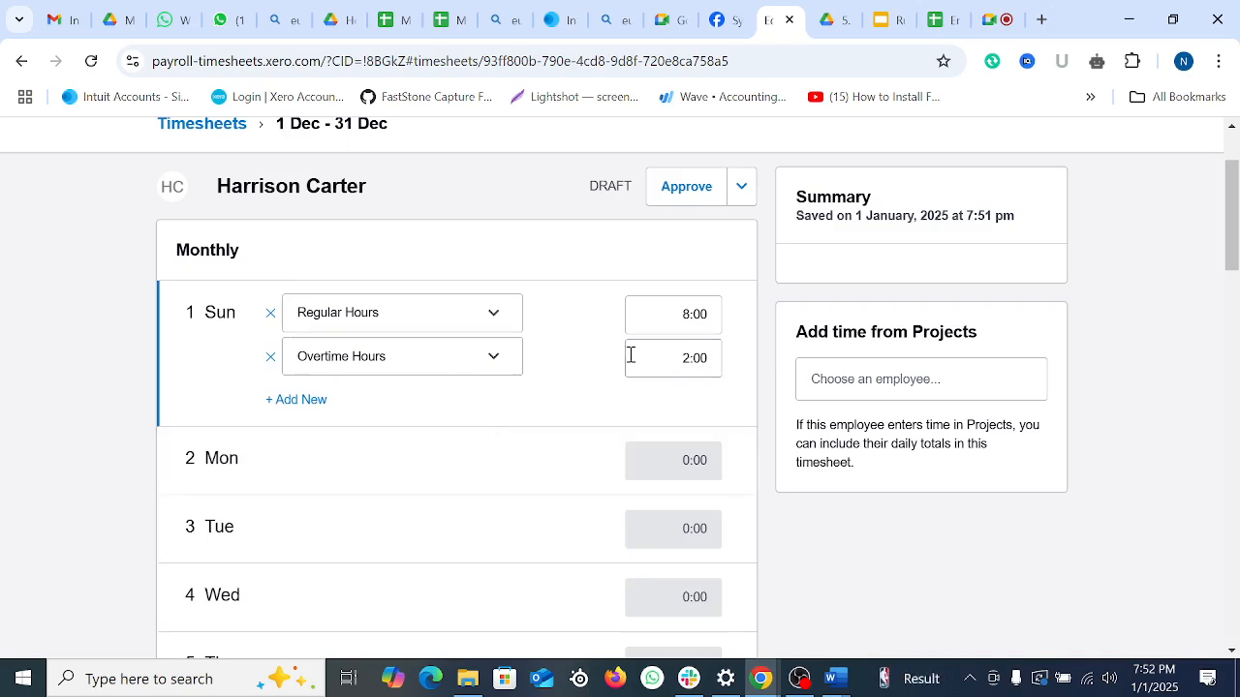
scroll(612, 364, "down", 7)
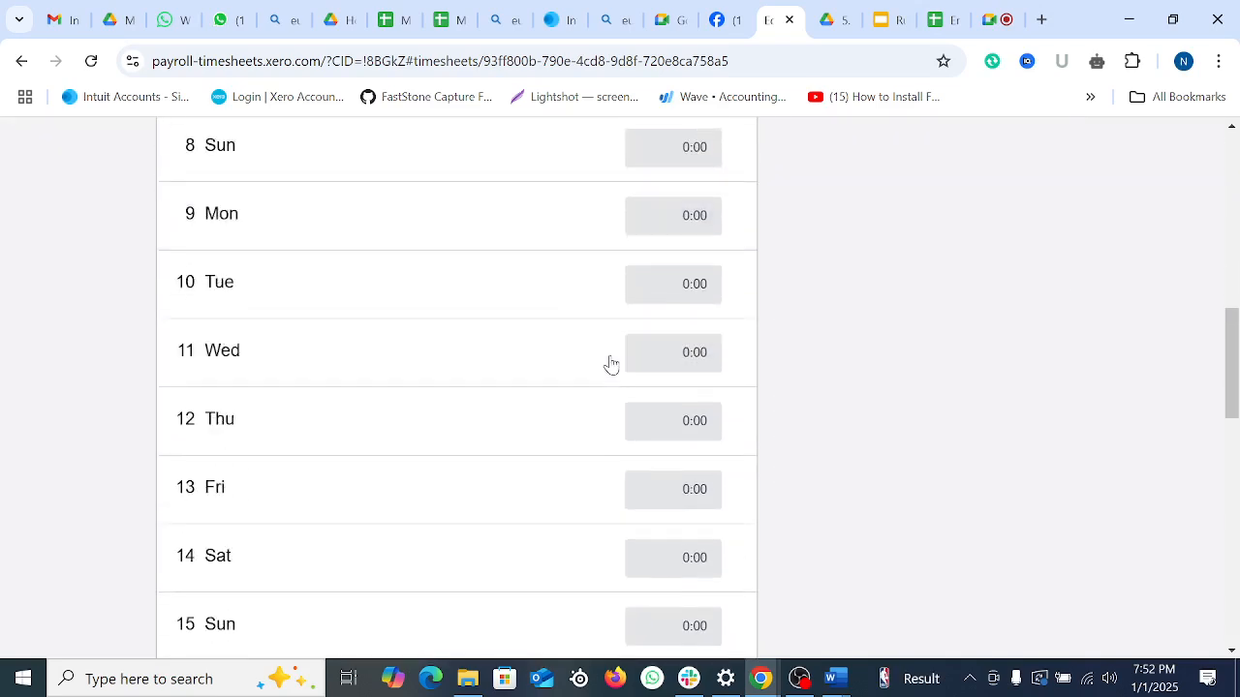
scroll(610, 364, "down", 8)
scroll(610, 365, "up", 15)
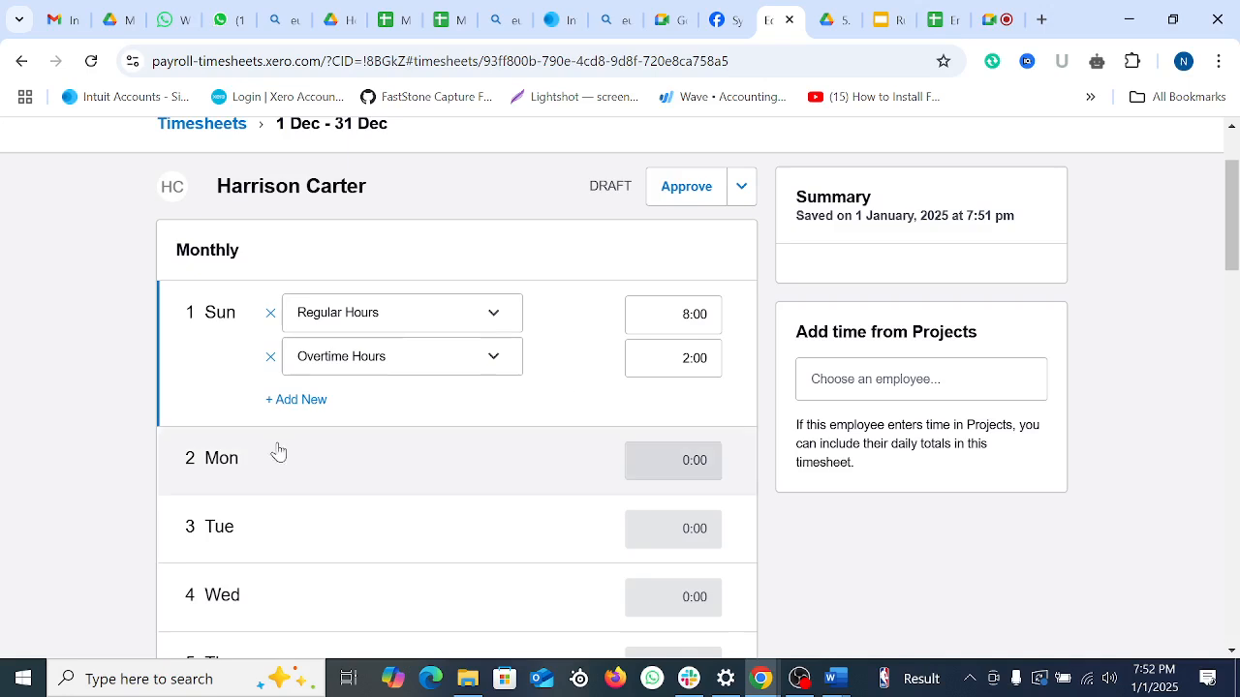
scroll(278, 452, "down", 1)
Step: Log Monday 2 Dec with 8 regular and 3 overtime hours
left_click(697, 381)
left_click(697, 327)
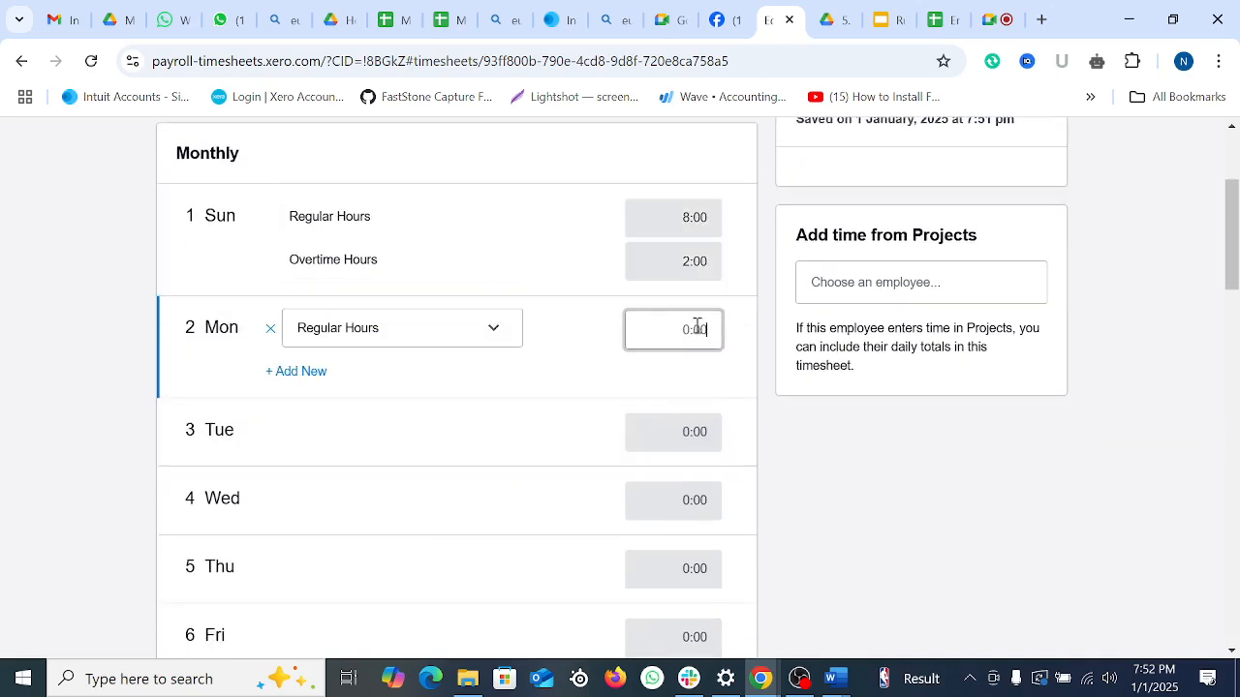
scroll(512, 452, "up", 1)
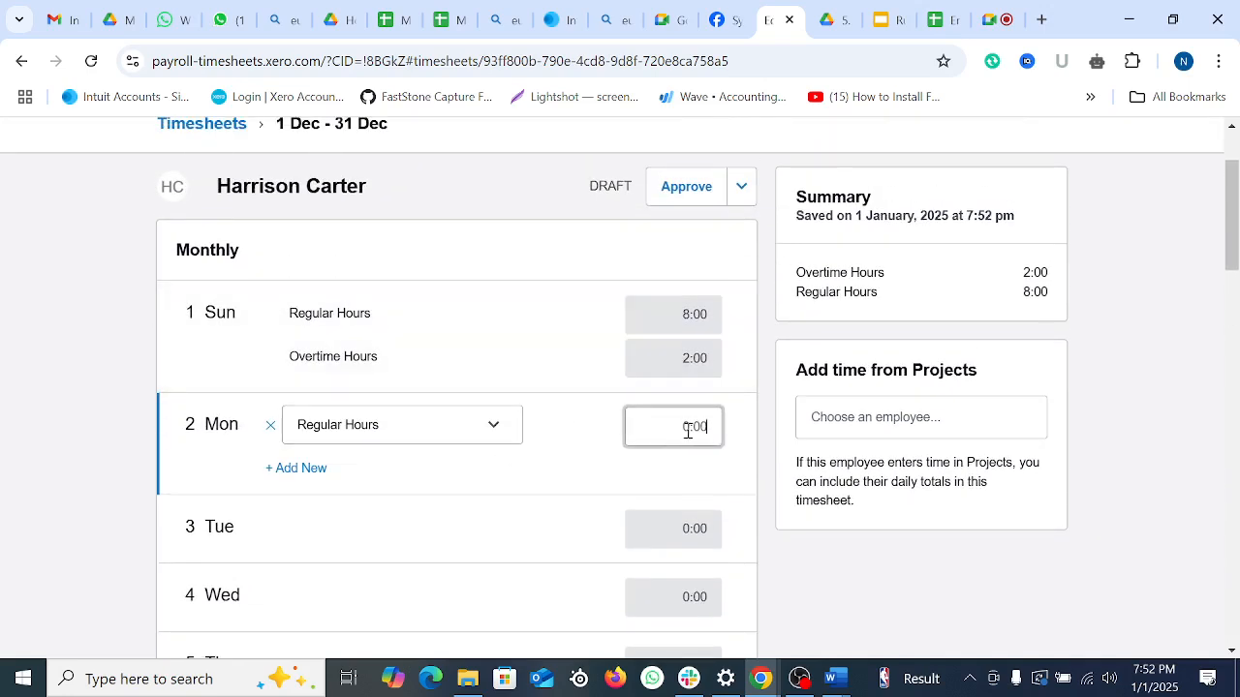
type("8")
left_click(283, 469)
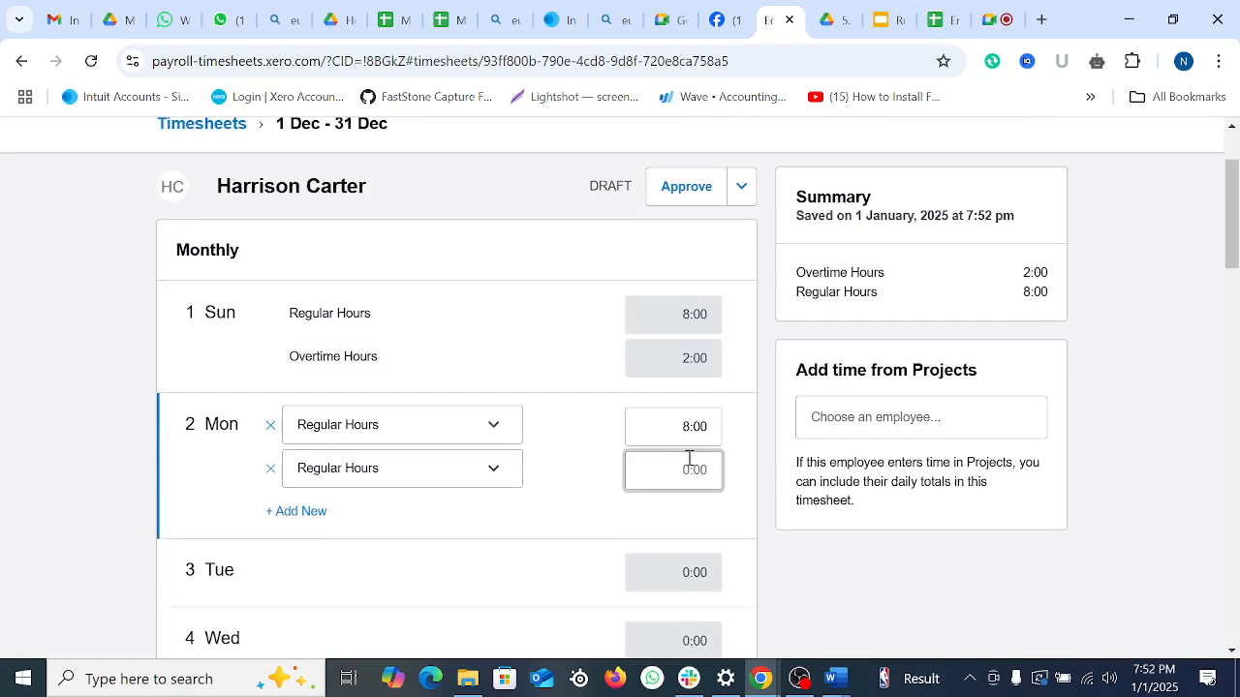
left_click(388, 468)
left_click(359, 519)
left_click(694, 469)
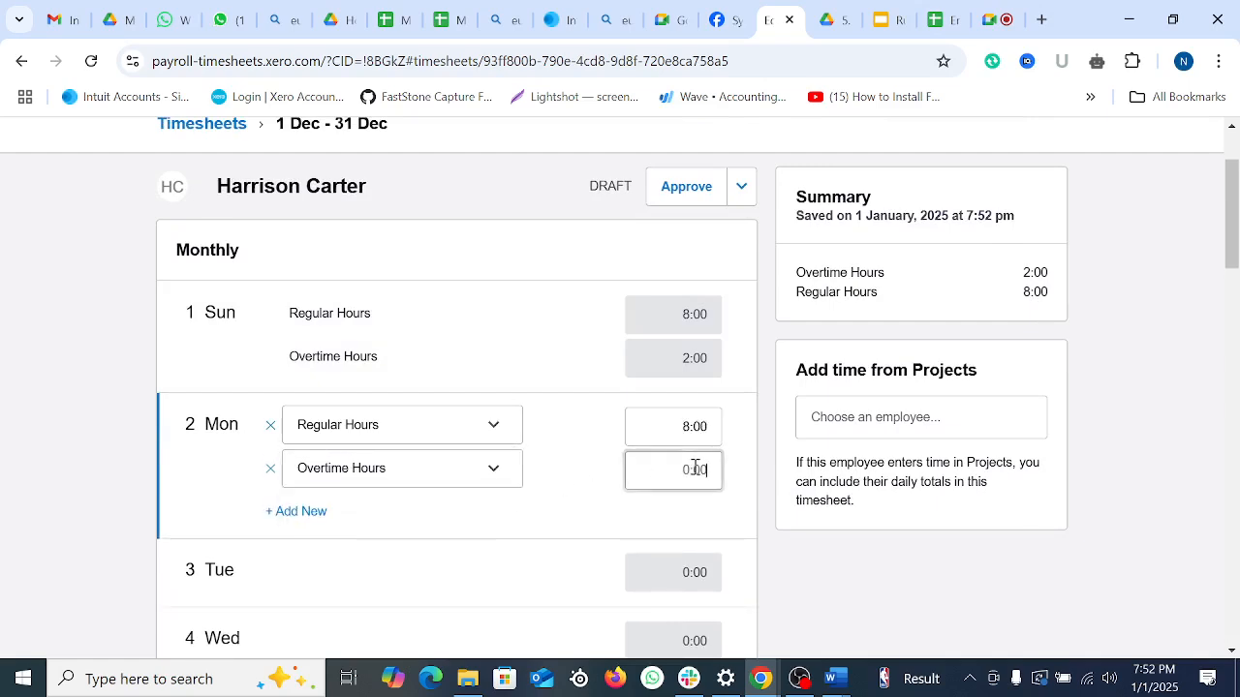
type("3")
scroll(536, 546, "down", 2)
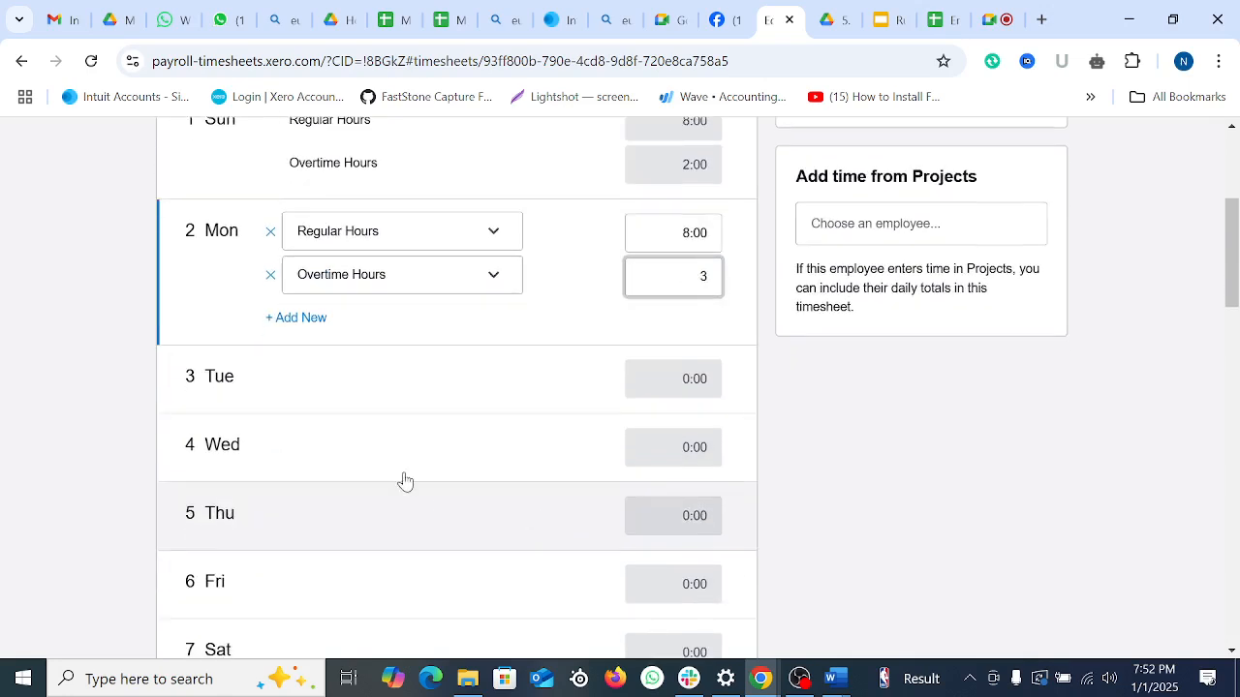
Step: Log Tuesday 3 Dec with 8 regular and 2 overtime hours
left_click(388, 390)
left_click(410, 350)
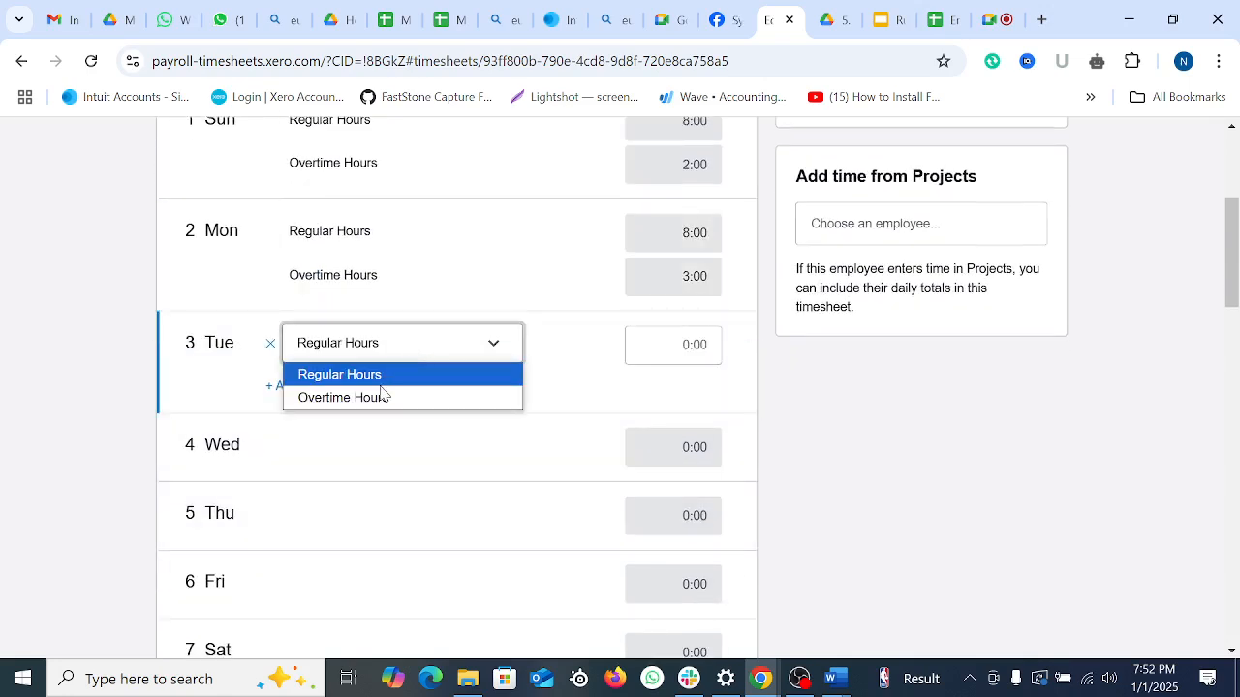
left_click(471, 378)
left_click(689, 345)
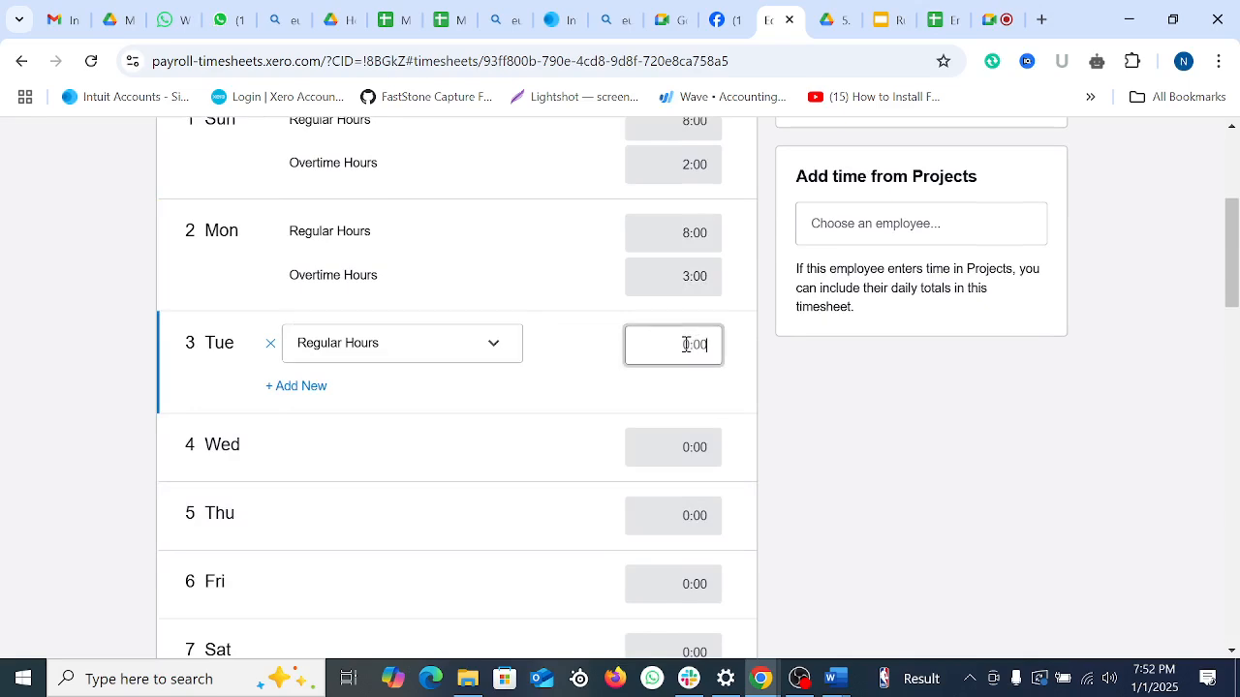
type("8")
left_click(300, 388)
left_click(380, 399)
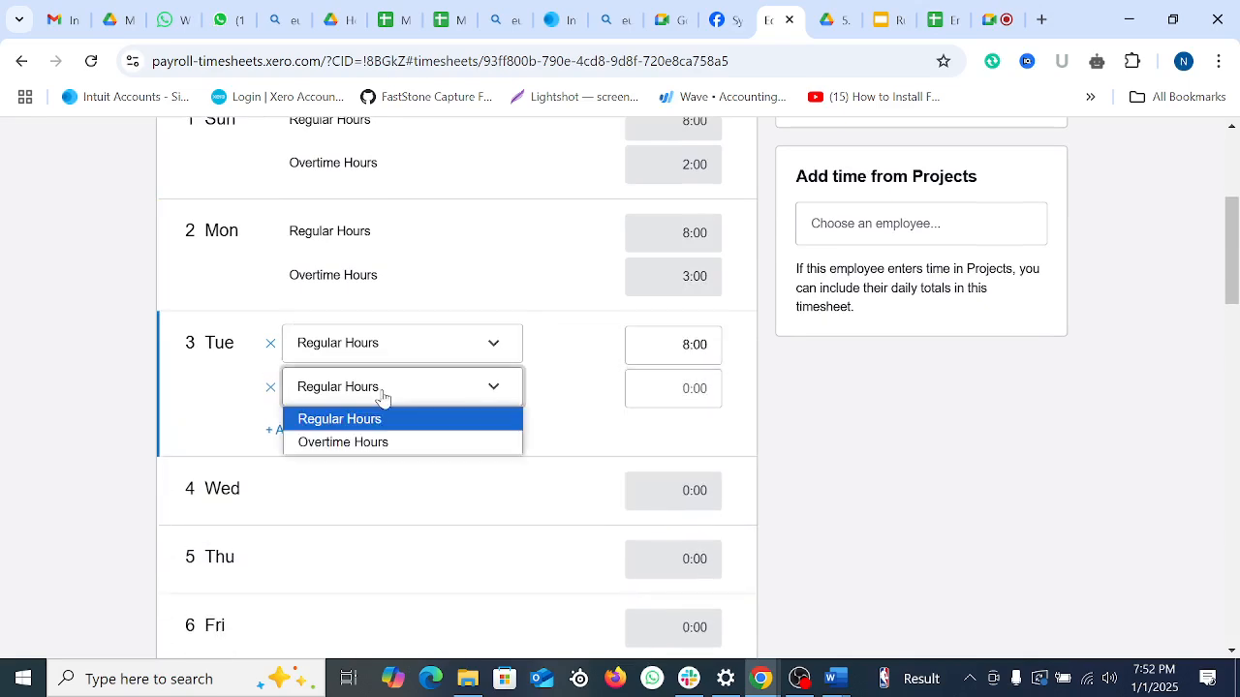
left_click(377, 445)
left_click(703, 389)
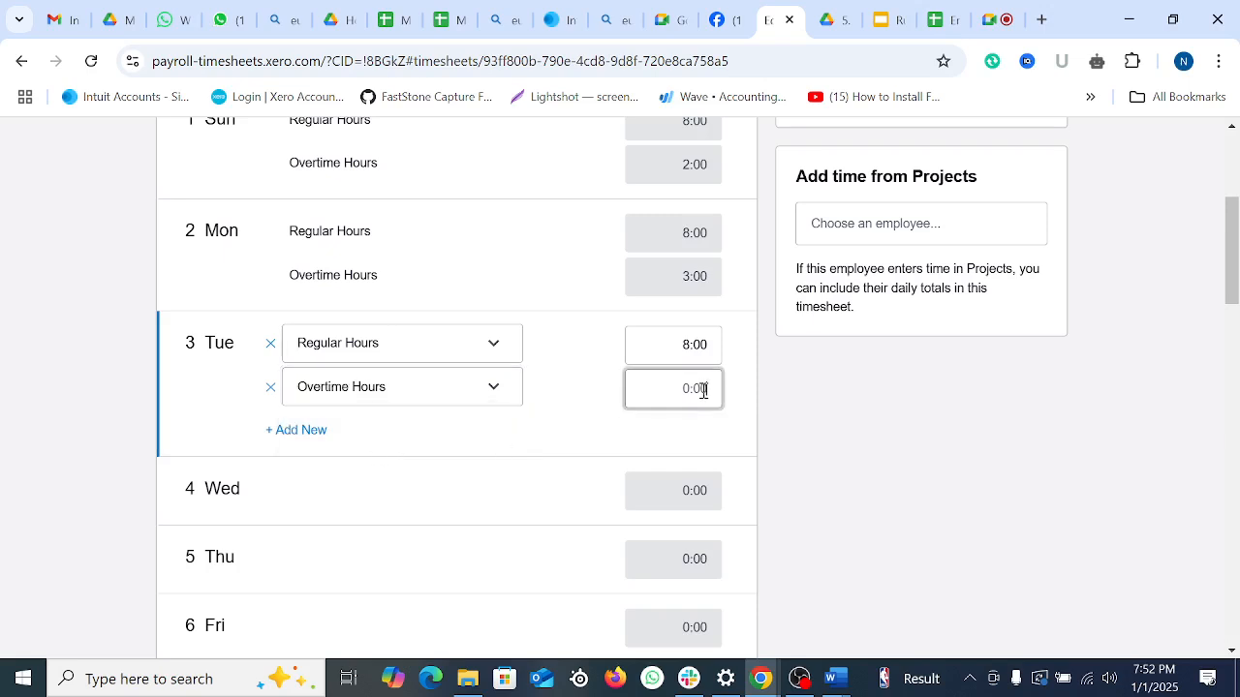
type("2")
left_click(249, 492)
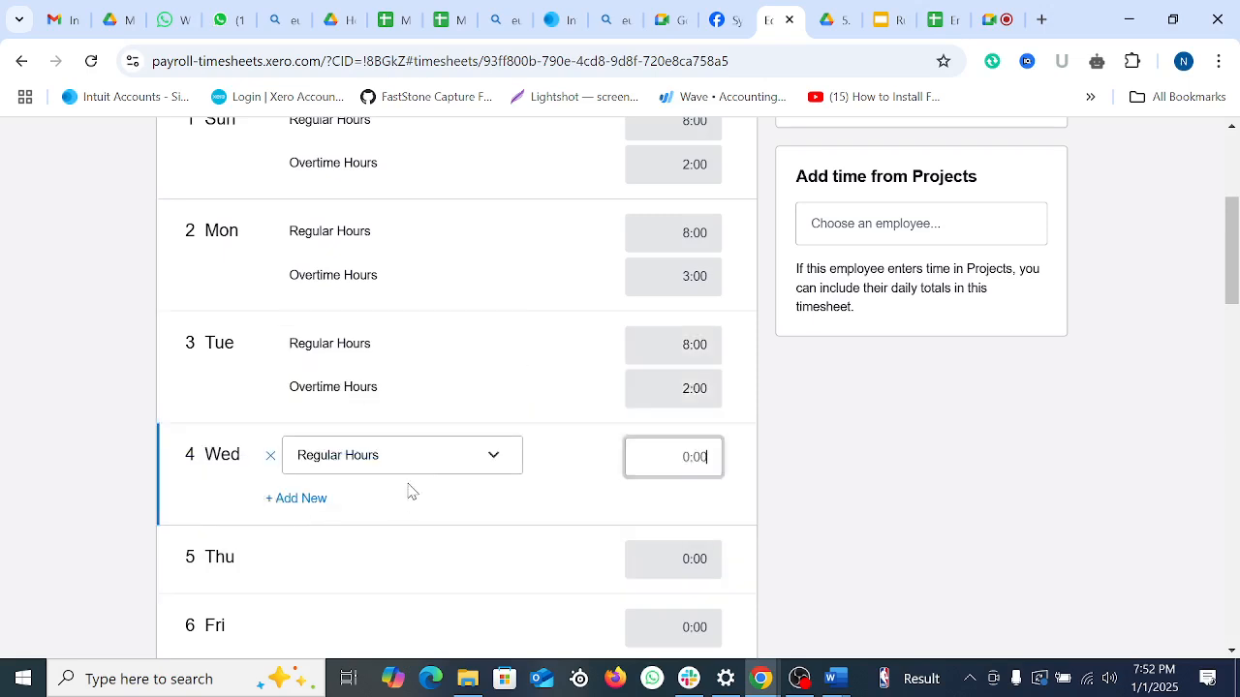
Step: Enter 8 regular hours each for Wednesday 4 and Thursday 5 Dec
type("8")
scroll(437, 493, "down", 2)
left_click(368, 364)
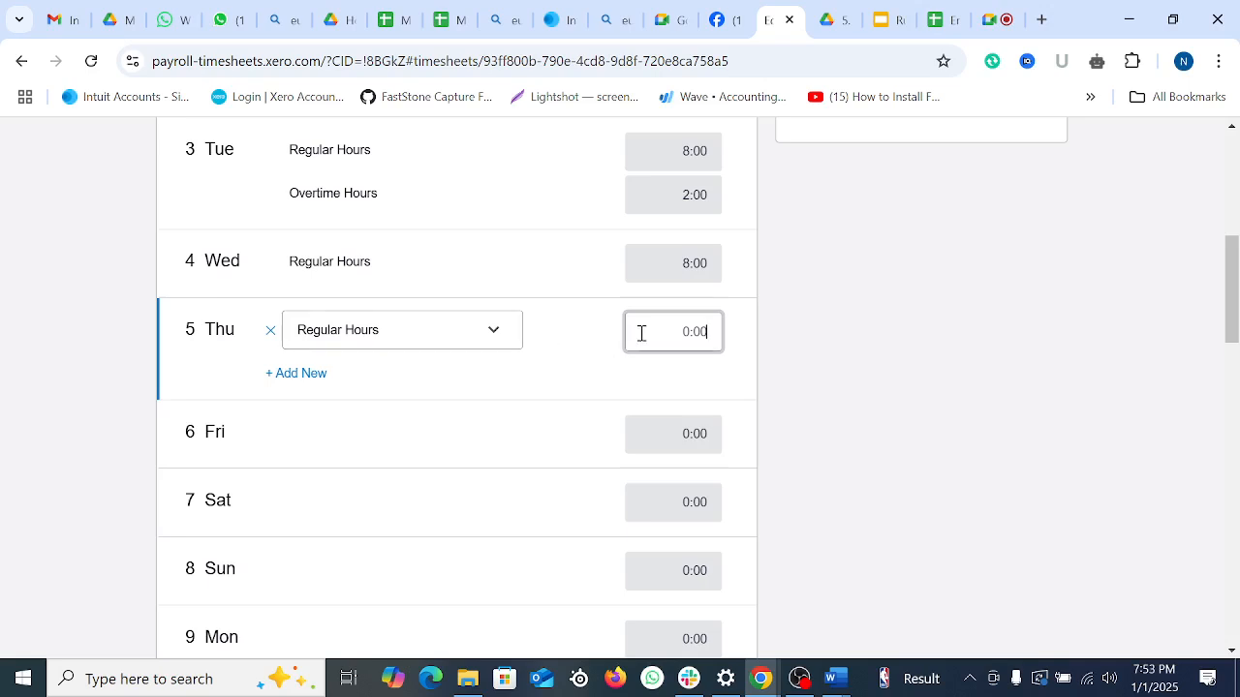
type("8")
left_click(107, 435)
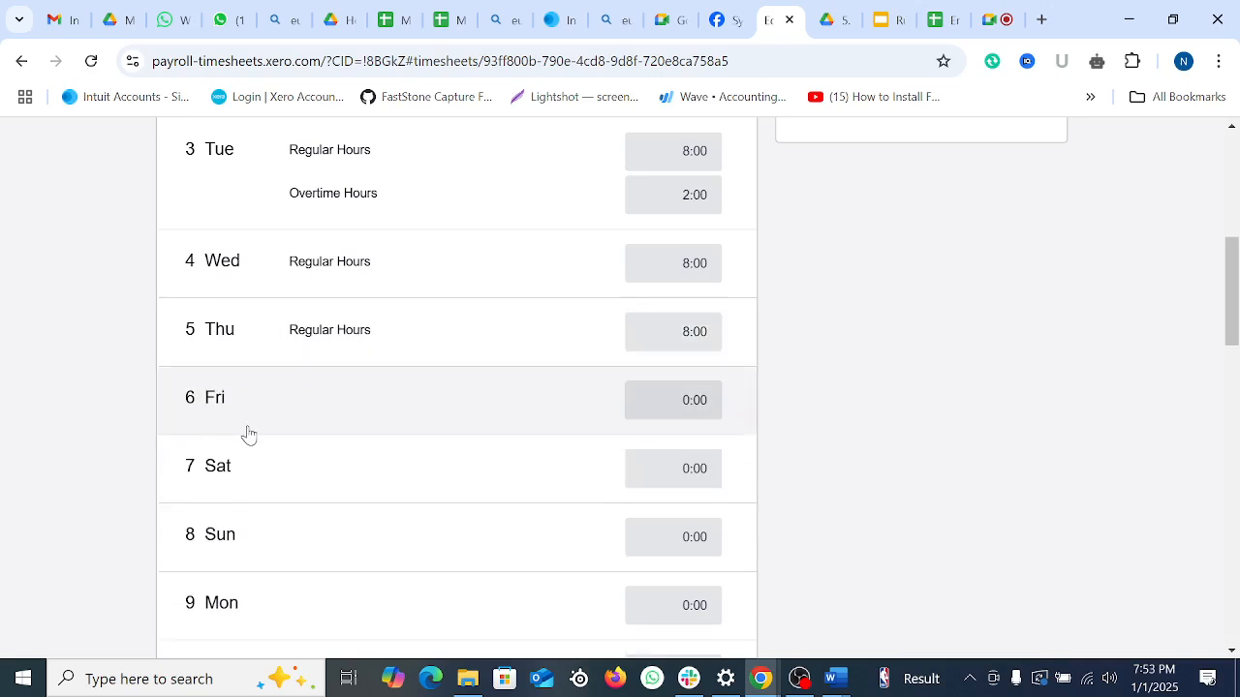
Step: Clear Sunday 1 Dec's hours back to zero
scroll(429, 421, "up", 3)
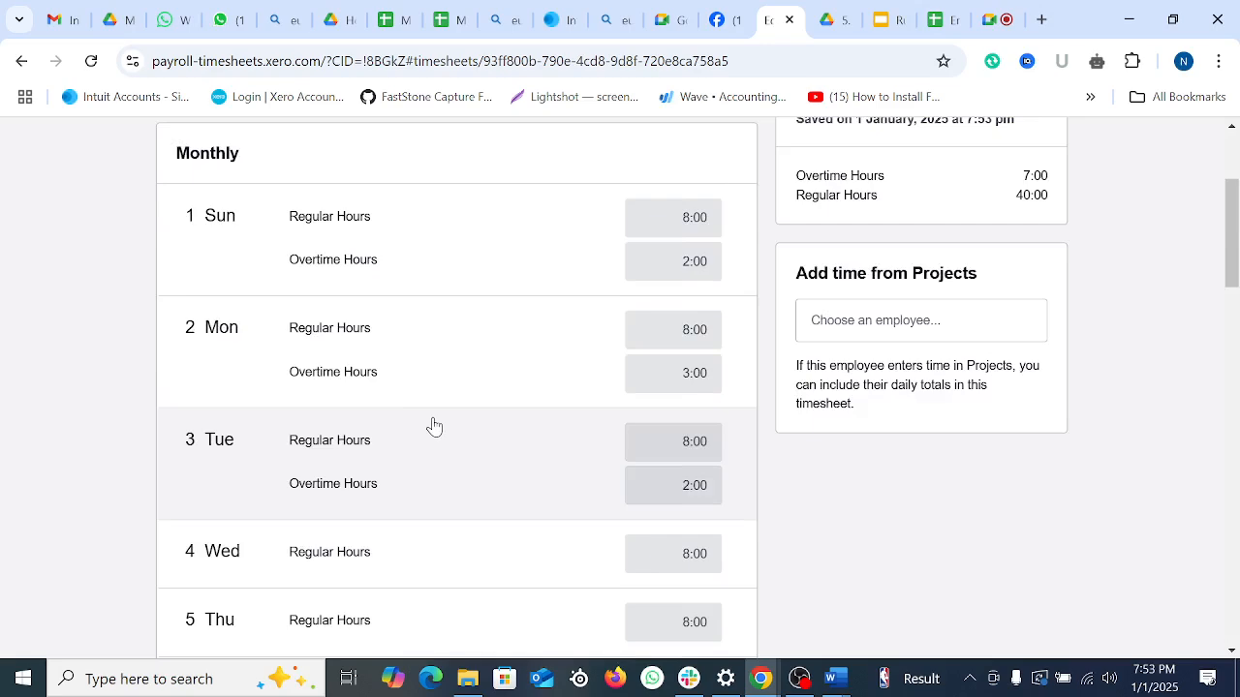
scroll(432, 426, "up", 1)
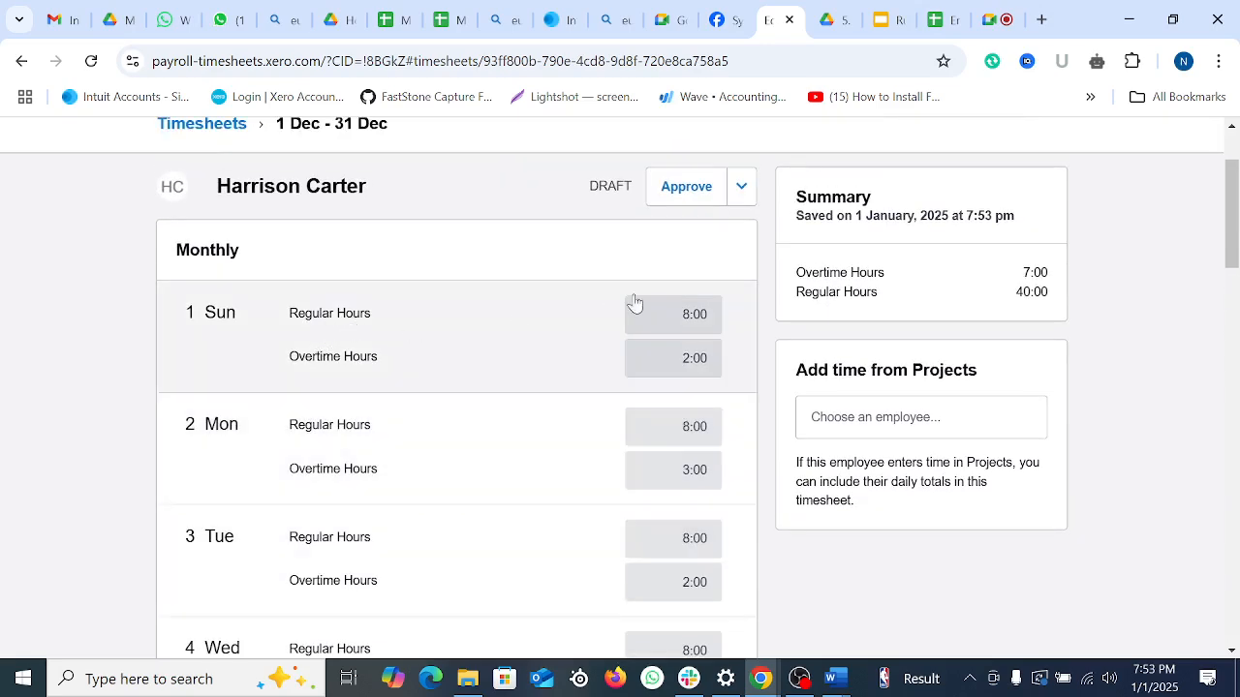
left_click(698, 312)
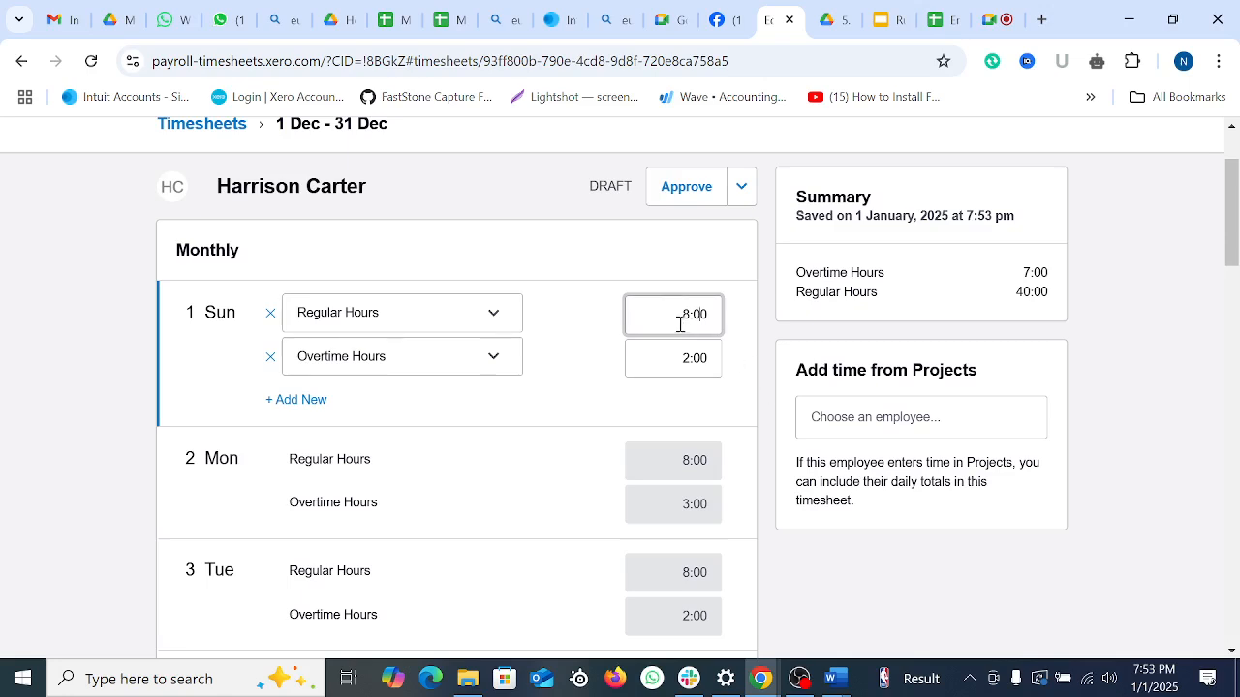
left_click_drag(680, 323, 729, 325)
left_click(671, 355)
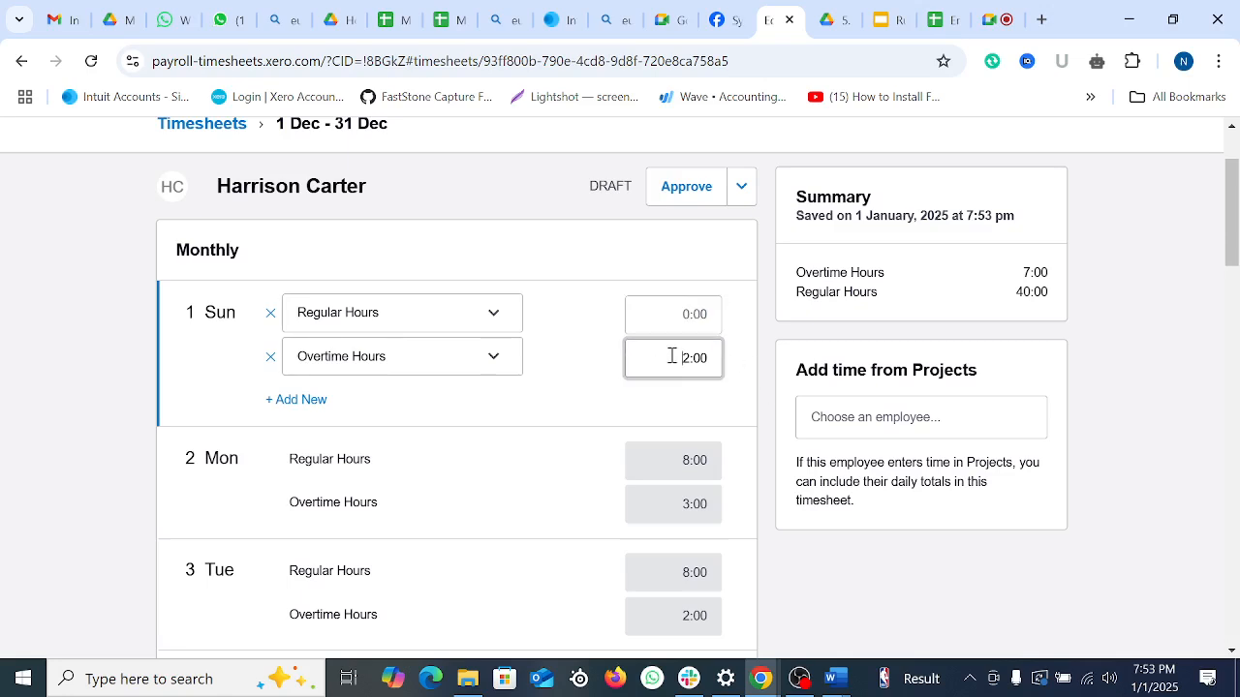
type("0")
left_click(126, 429)
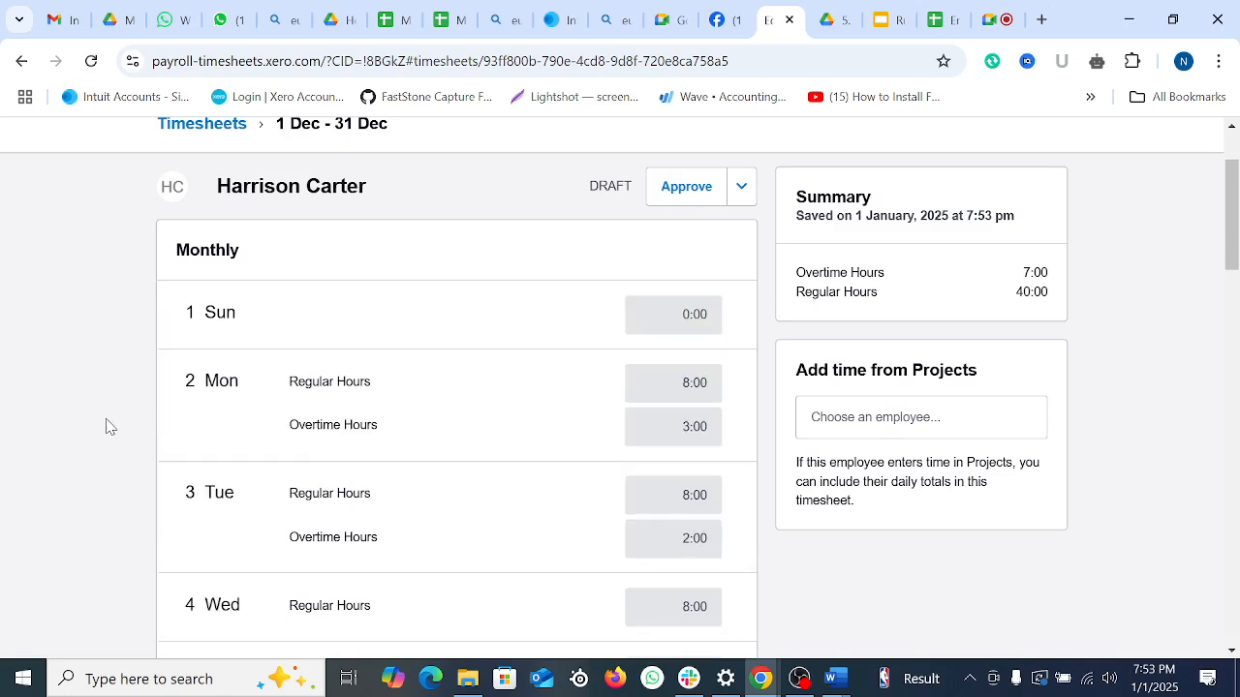
Step: Log Friday 6 Dec with 8 regular and 3 overtime hours
scroll(606, 460, "down", 5)
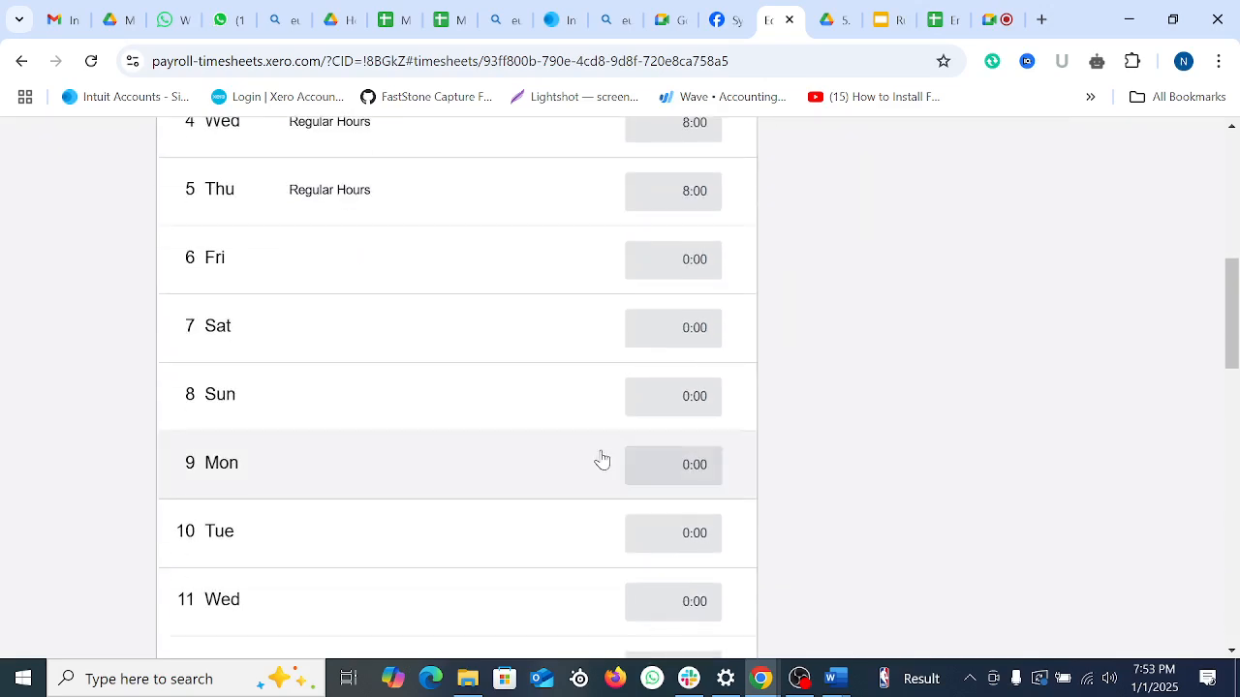
scroll(458, 427, "up", 1)
left_click(343, 353)
left_click(368, 366)
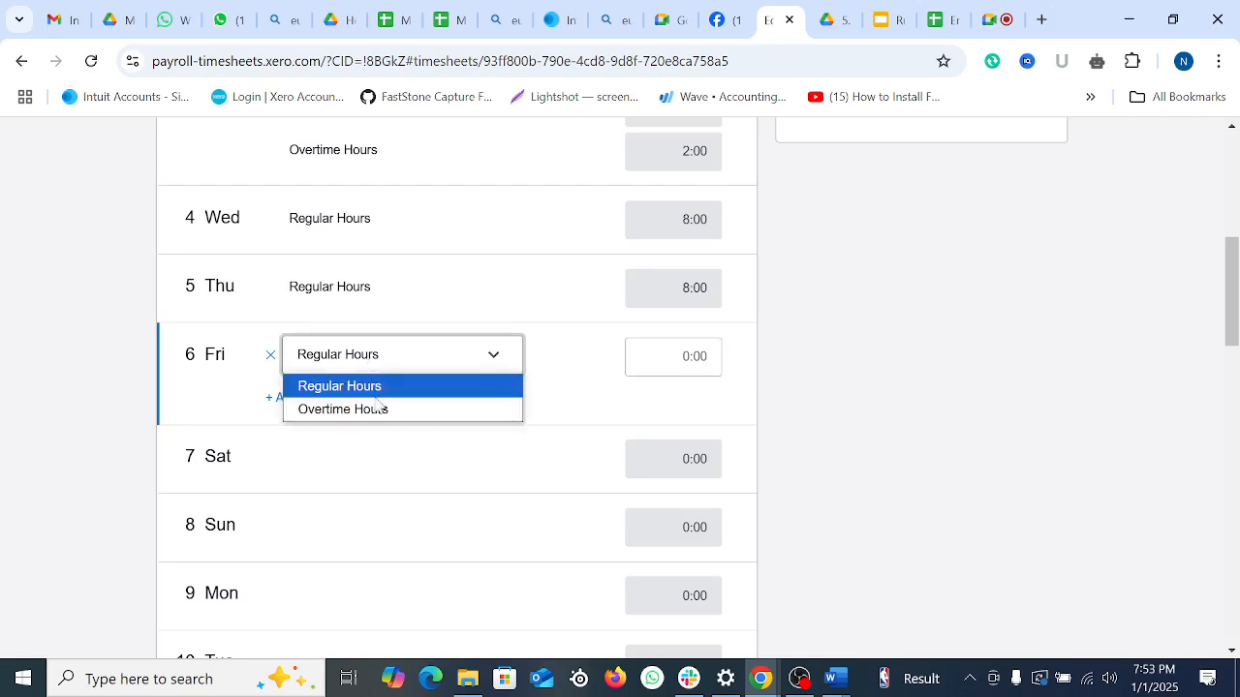
left_click(371, 391)
left_click(682, 357)
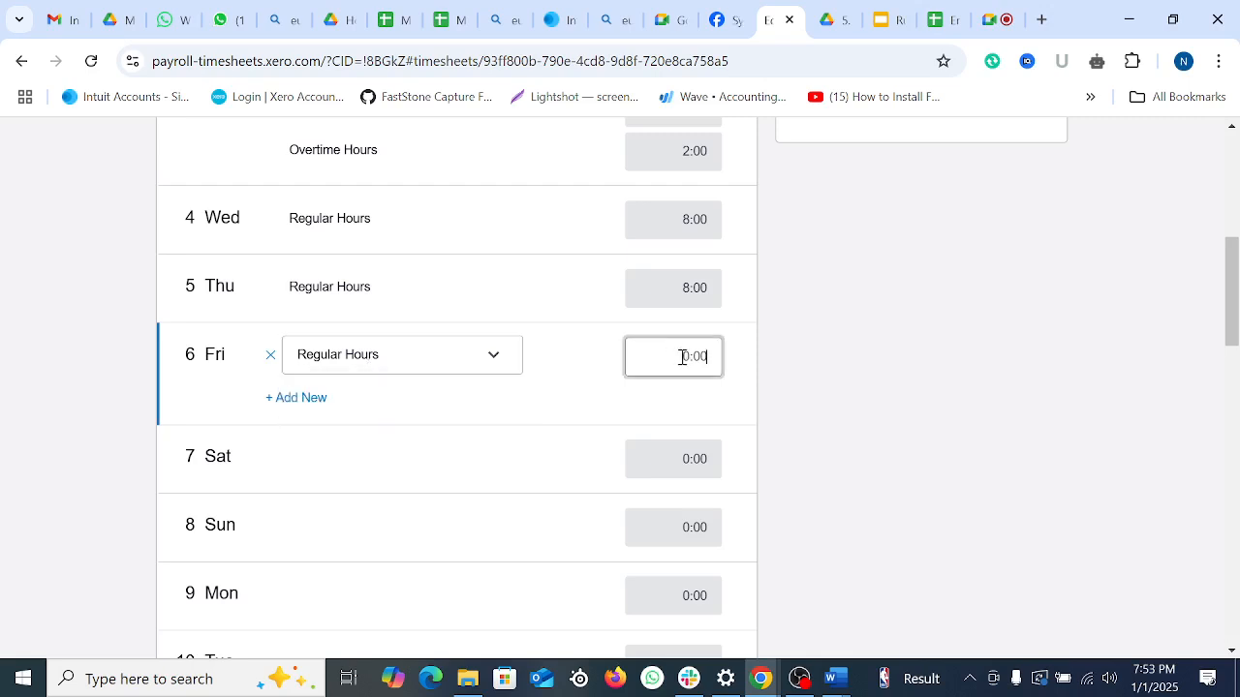
type("8")
left_click(327, 400)
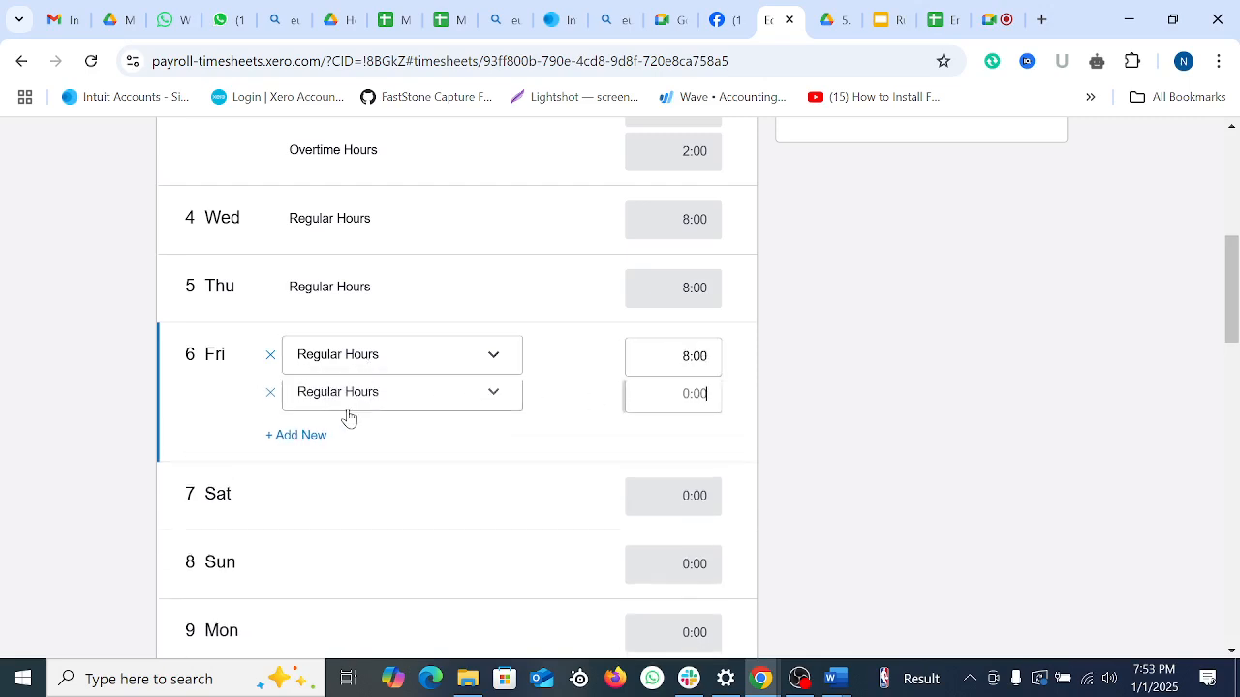
left_click(391, 408)
left_click(362, 450)
left_click(686, 398)
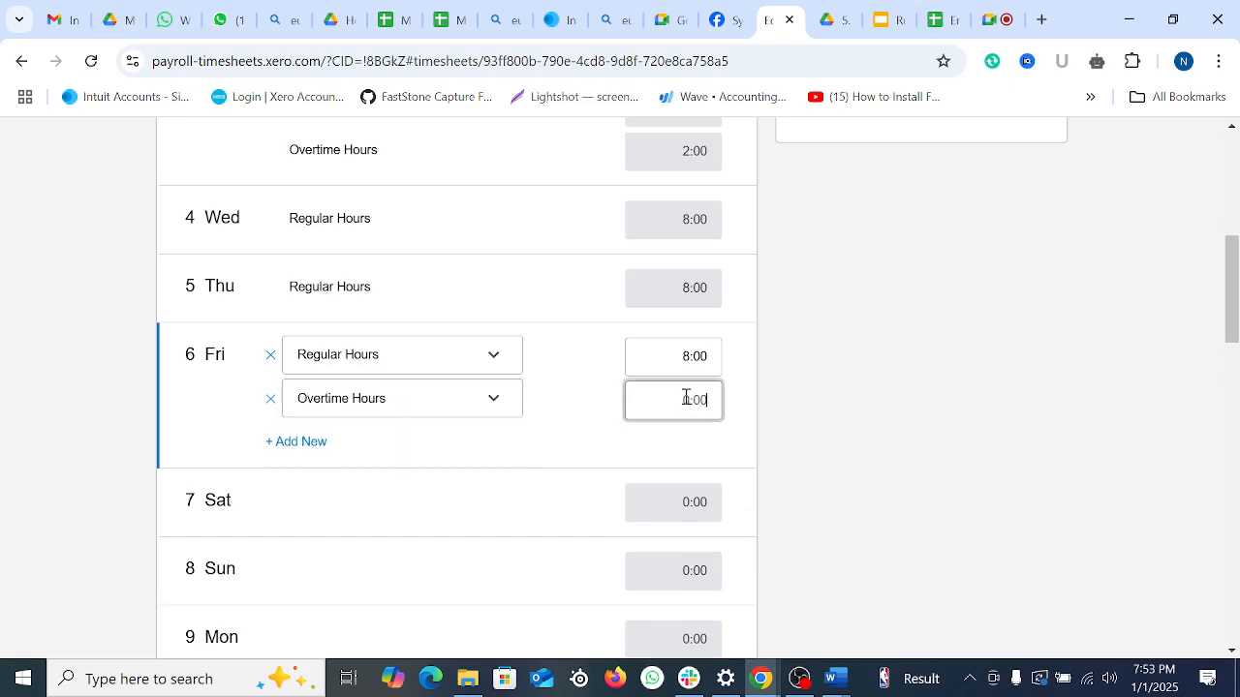
type("3")
left_click(957, 416)
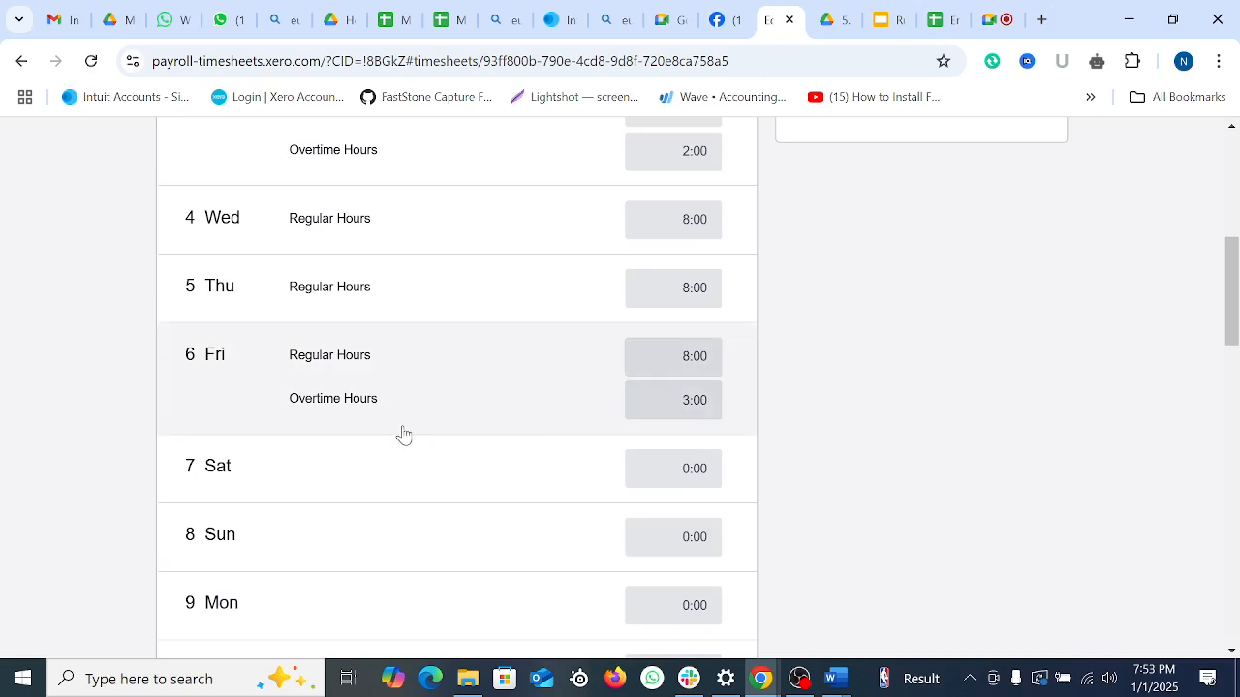
Step: Enter 8 regular hours and add an Overtime Hours line for Monday 9 Dec
scroll(313, 390, "down", 1)
scroll(458, 441, "down", 2)
left_click(359, 332)
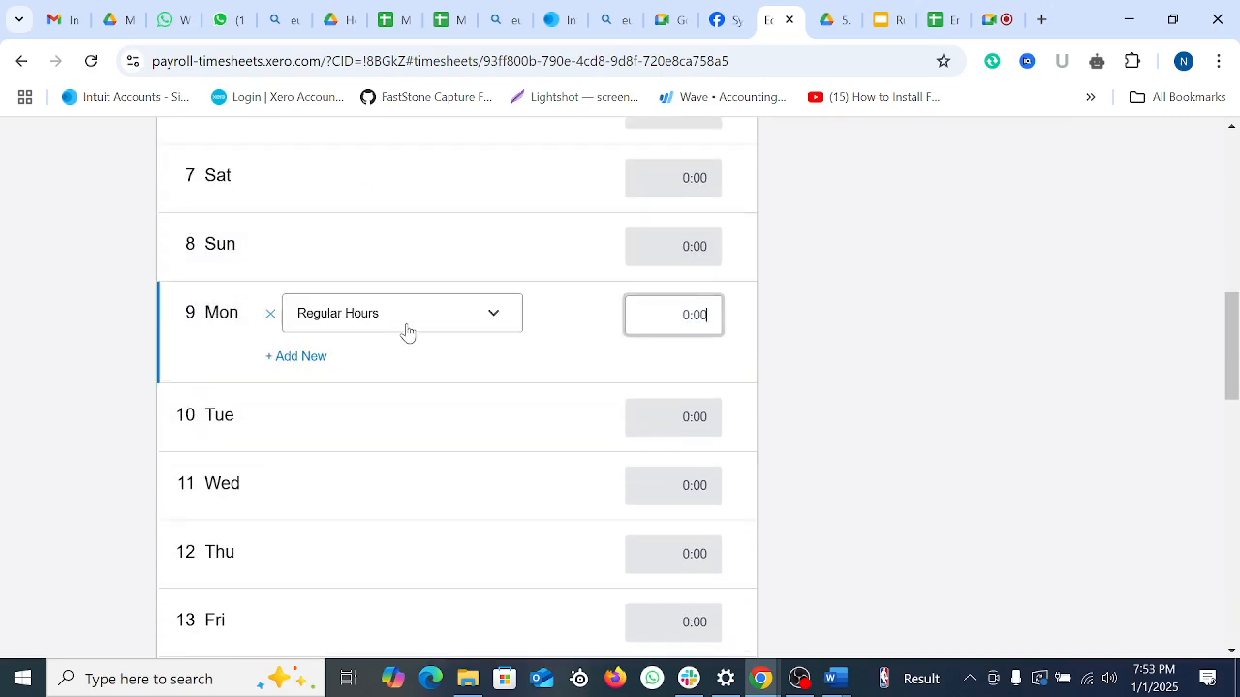
left_click(418, 322)
left_click(573, 352)
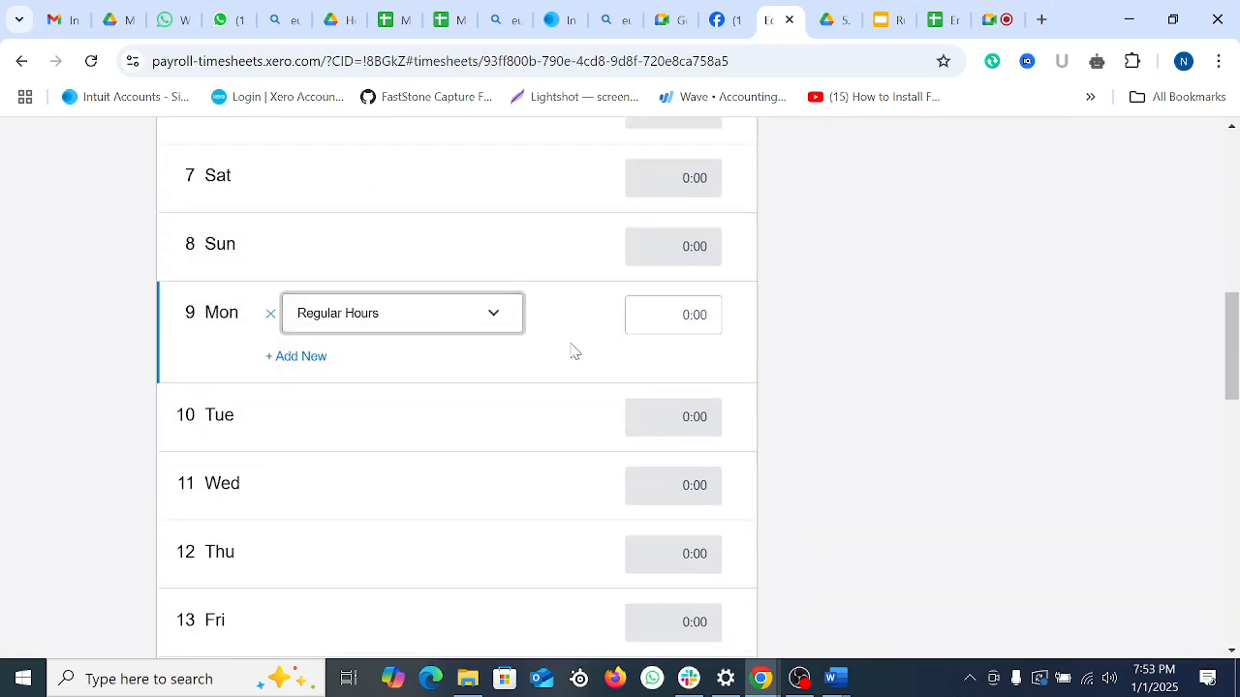
left_click(689, 315)
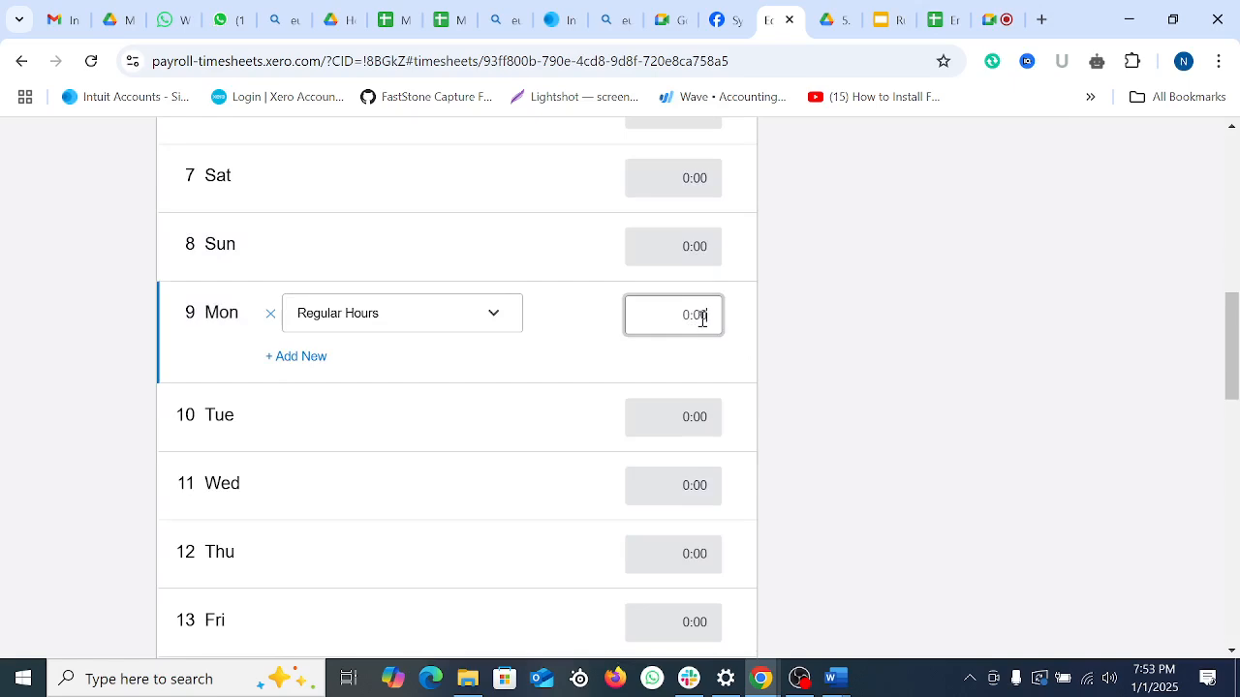
type("8")
left_click(276, 358)
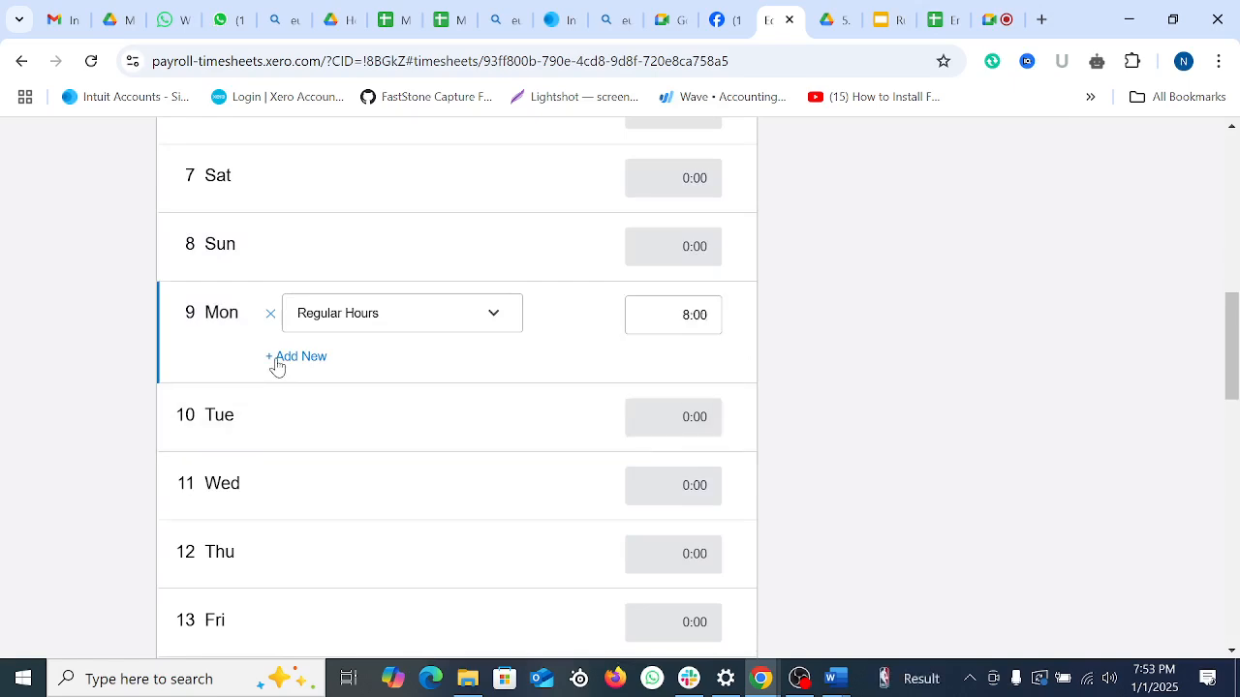
left_click(379, 364)
left_click(359, 410)
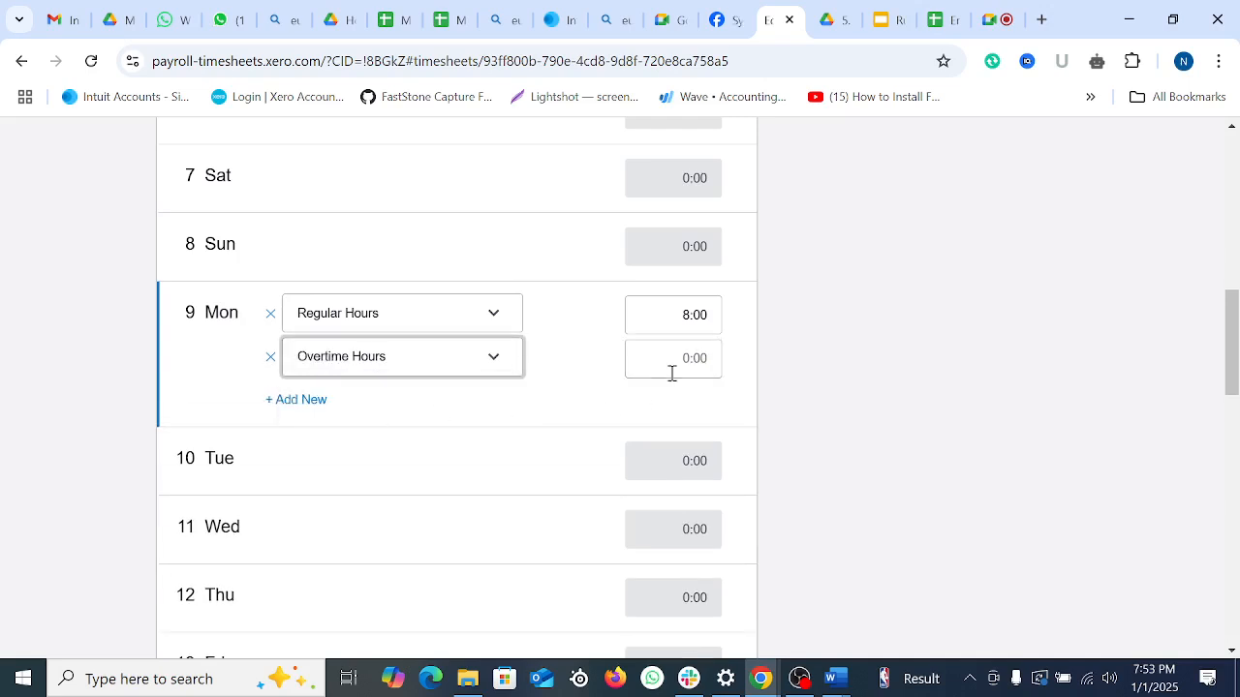
left_click(673, 370)
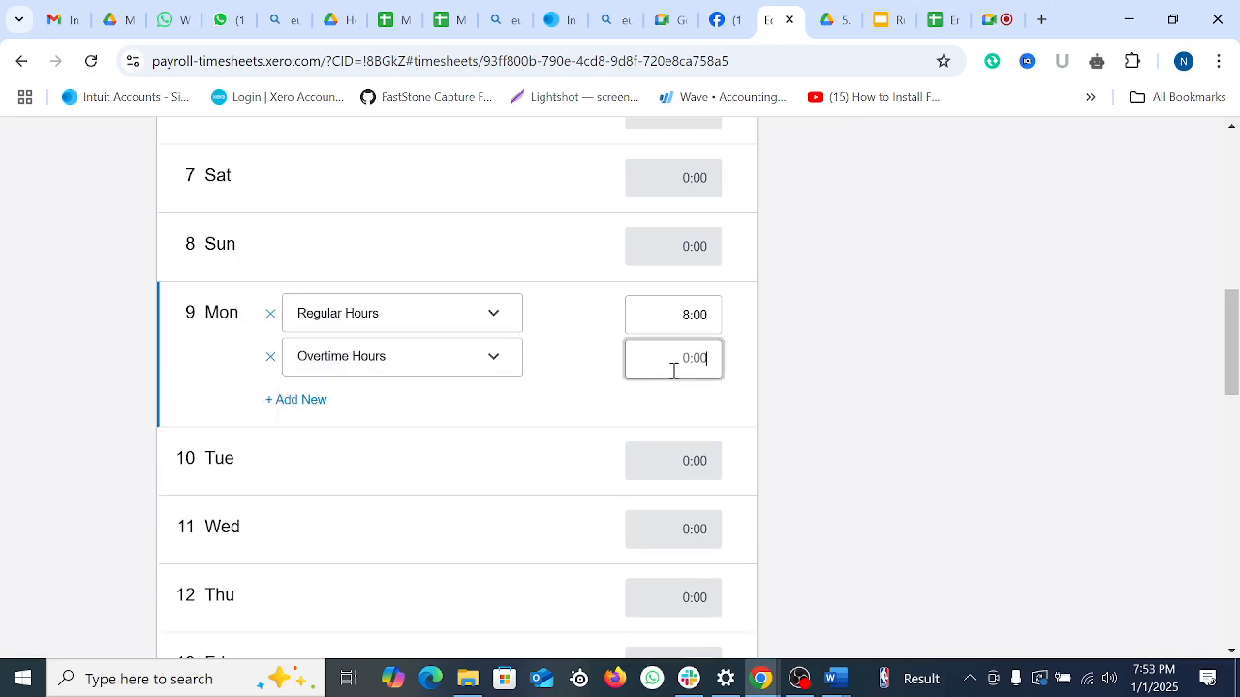
left_click(274, 474)
Step: Log Tuesday 10 Dec with 8 regular and 2 overtime hours
left_click(365, 443)
left_click(362, 458)
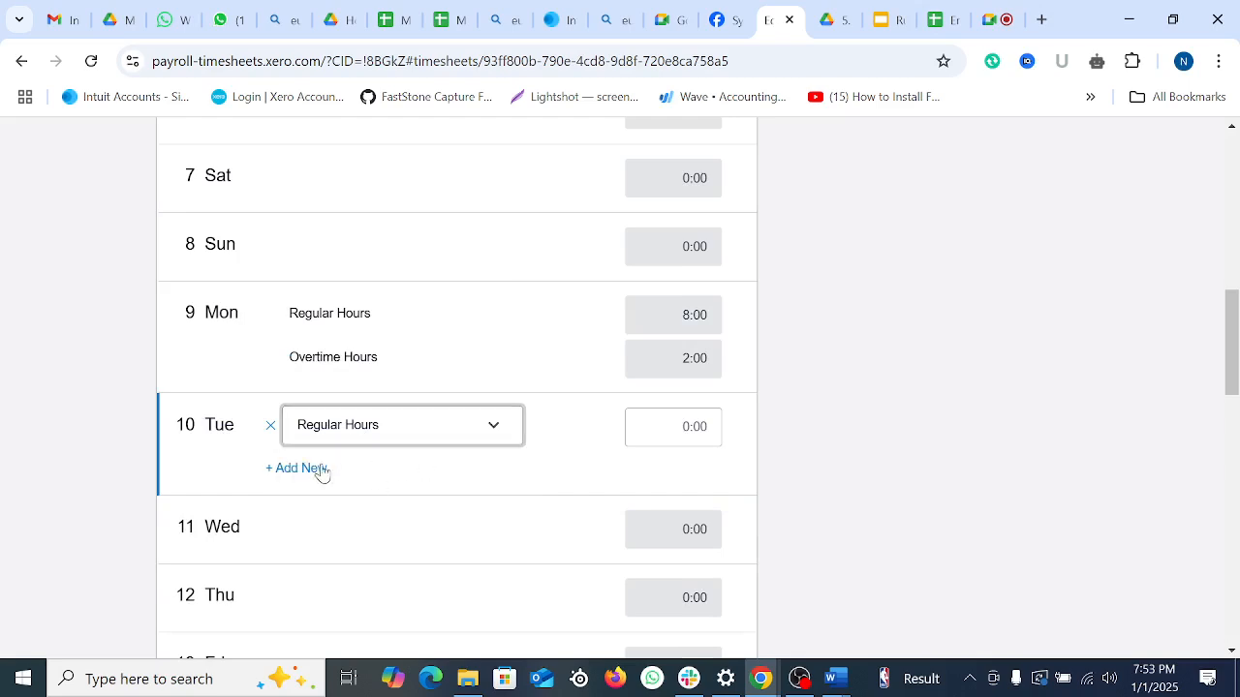
left_click(686, 426)
type("8")
left_click(296, 468)
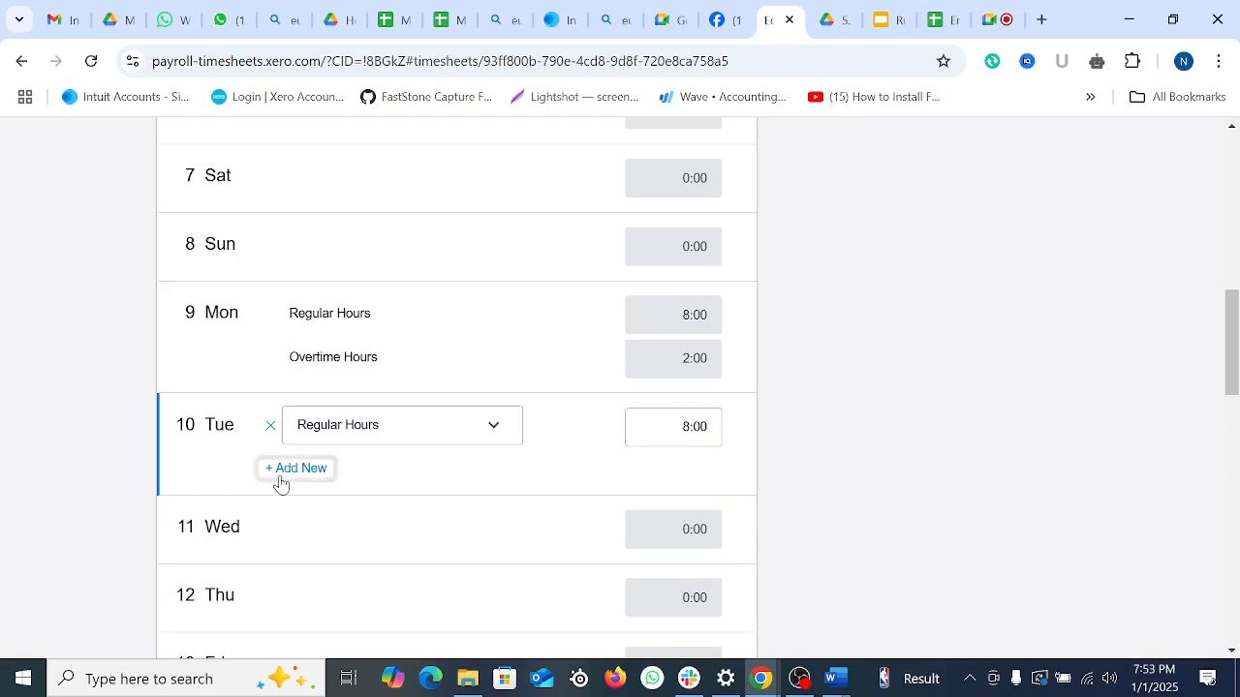
left_click(346, 474)
left_click(360, 520)
left_click(697, 471)
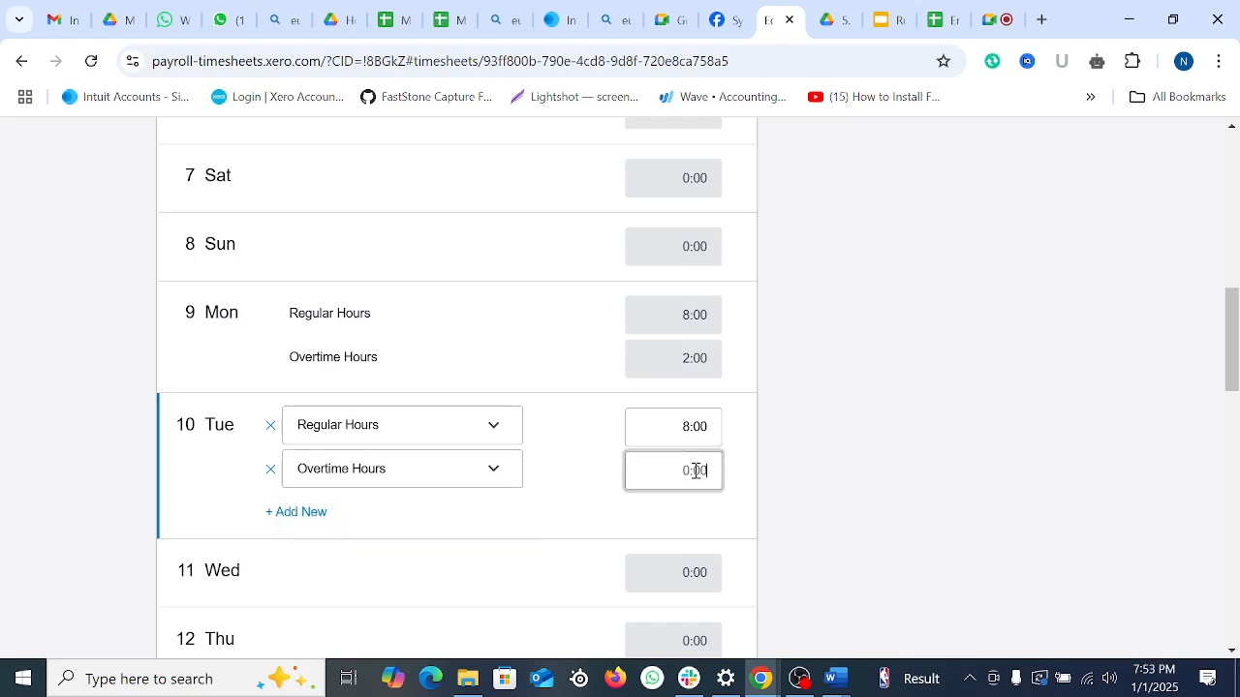
type("2")
left_click(271, 554)
Step: Log Wednesday 11 Dec with 8 regular and 2 overtime hours
scroll(545, 486, "down", 2)
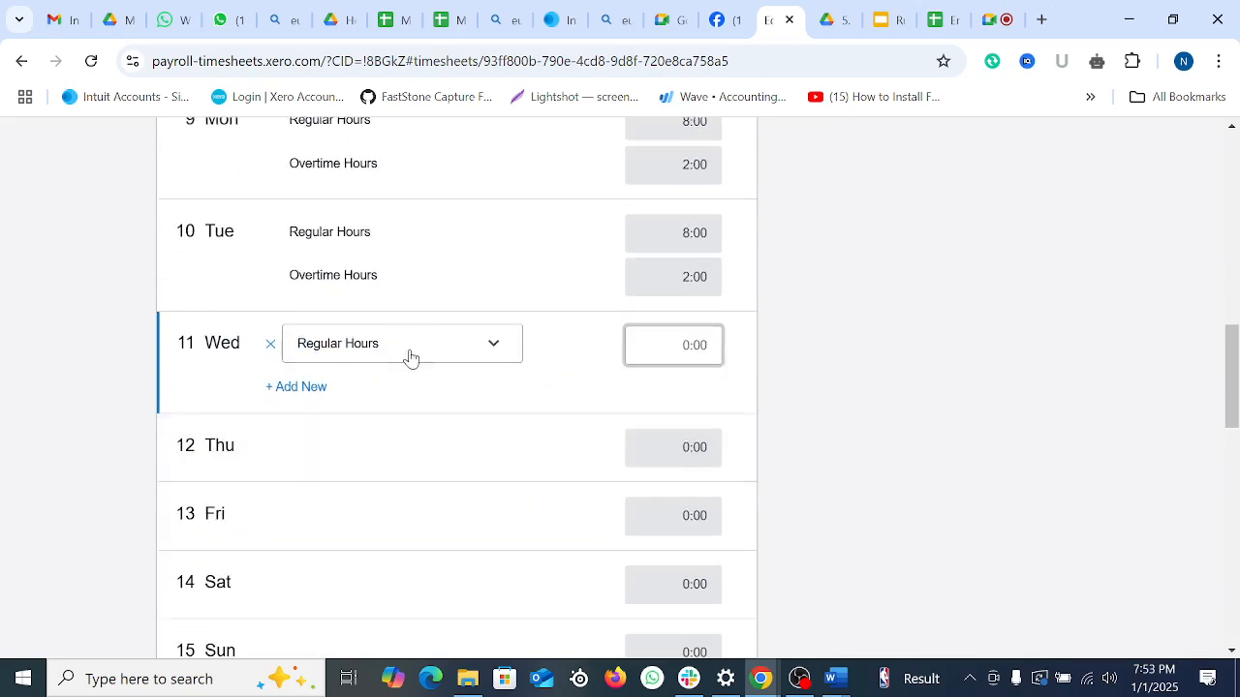
left_click(406, 348)
left_click(350, 375)
left_click(679, 345)
type("8")
left_click(272, 388)
left_click(386, 399)
left_click(349, 439)
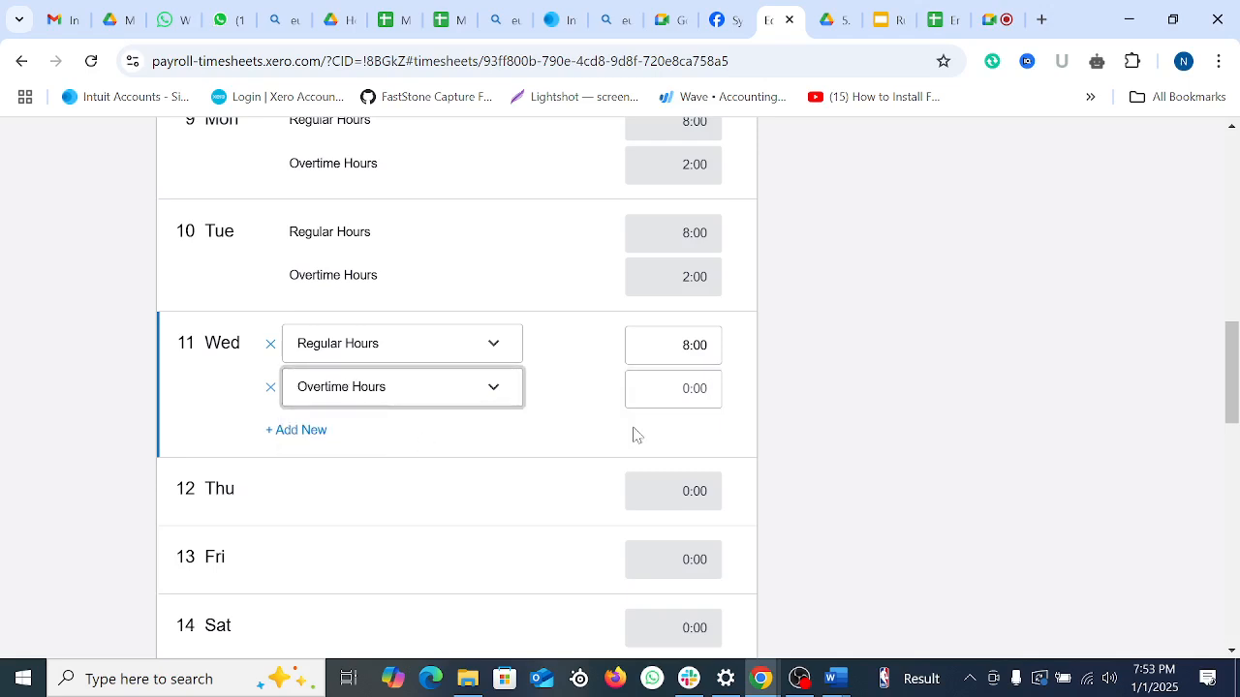
left_click(699, 389)
type("2")
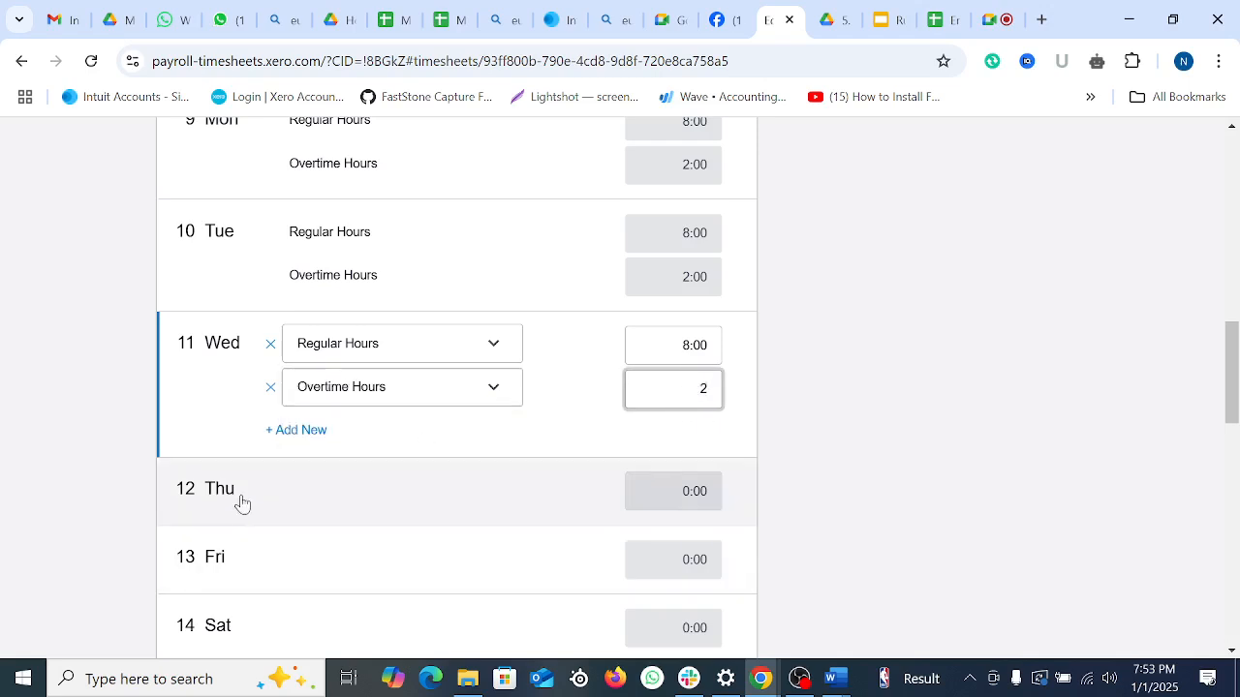
left_click(238, 501)
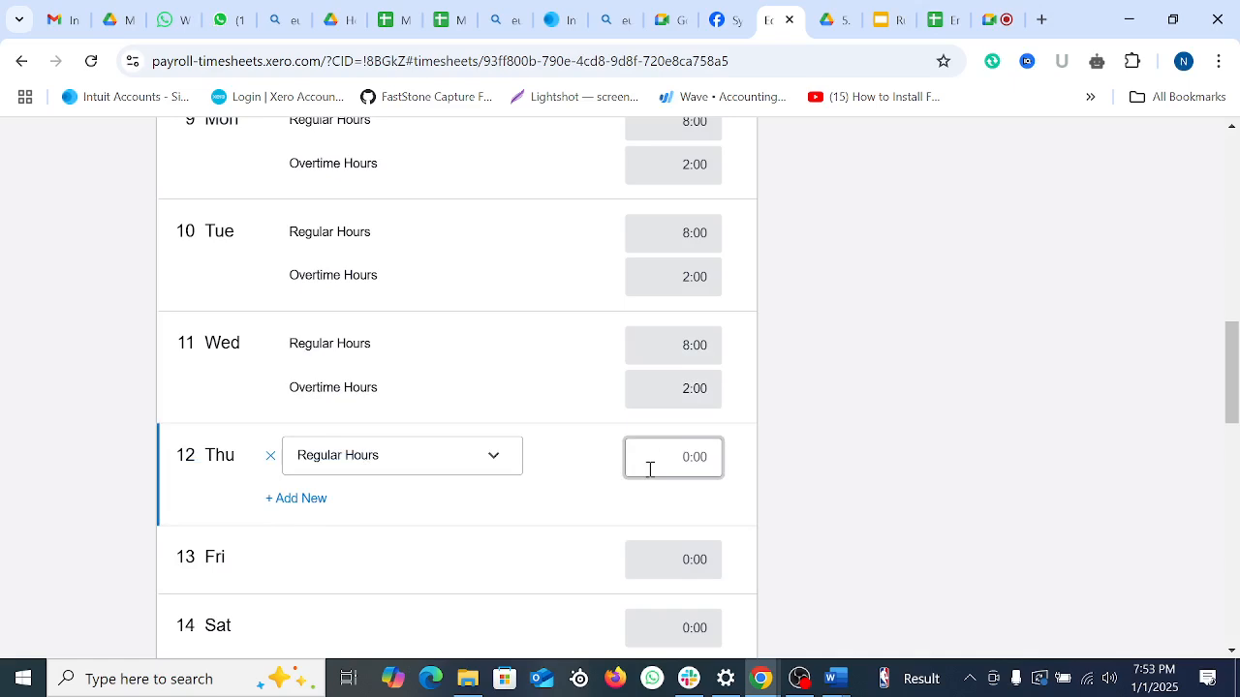
Step: Log Thursday 12 Dec with 8 regular and 3 overtime hours
type("8")
left_click(296, 498)
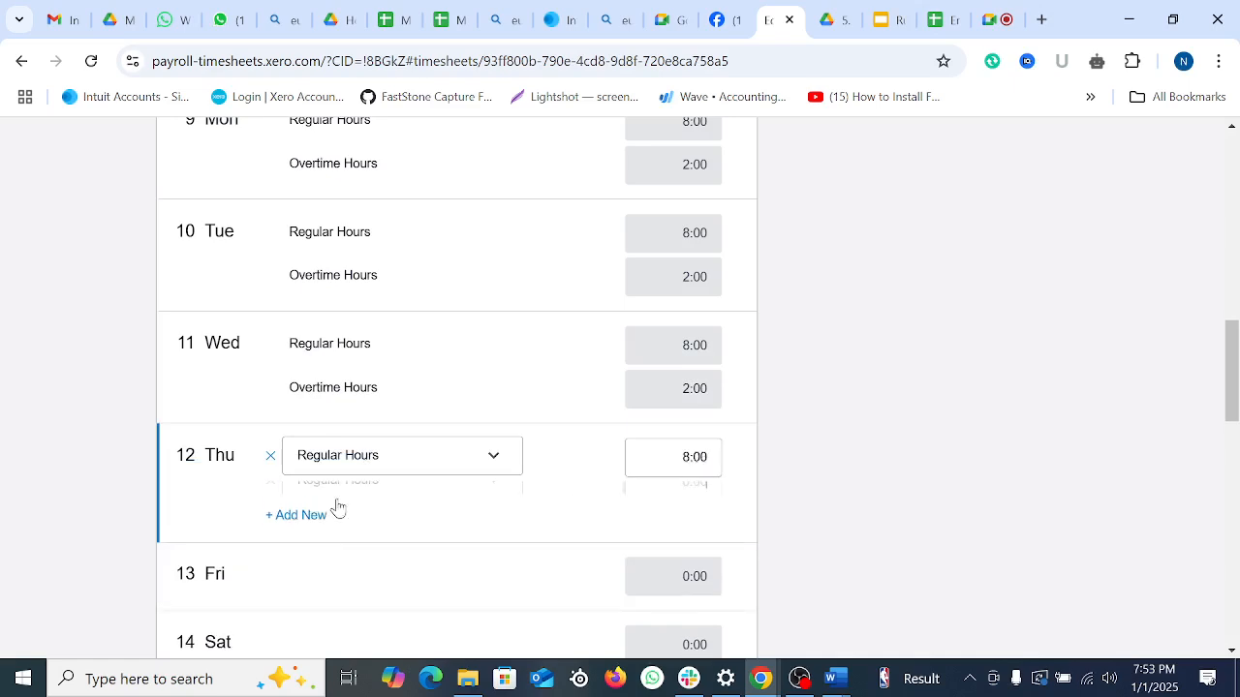
left_click(355, 510)
left_click(359, 552)
left_click(687, 498)
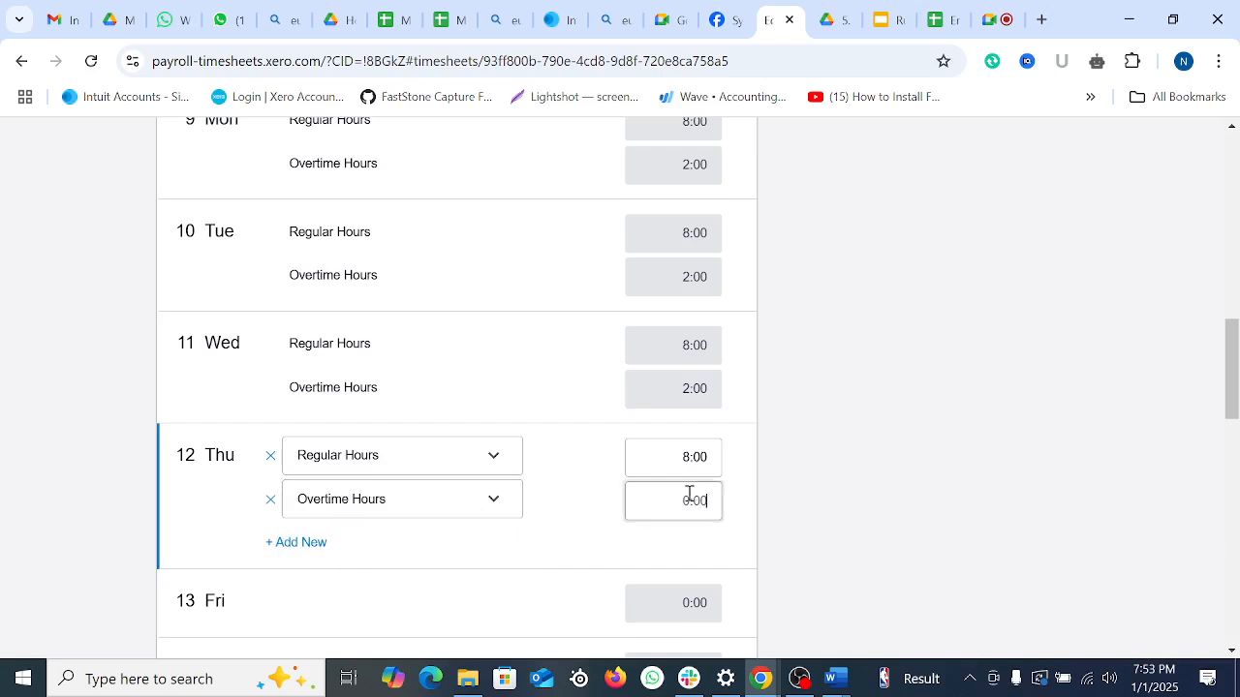
type("3")
scroll(339, 423, "down", 2)
left_click(341, 422)
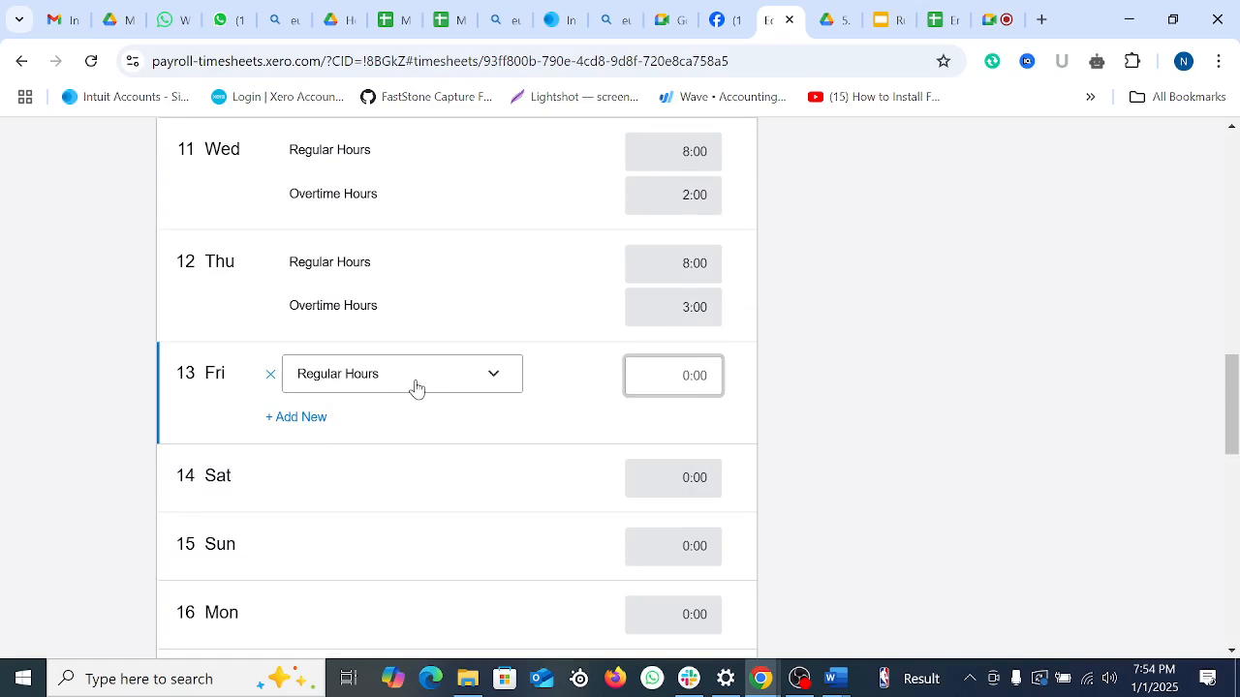
Step: Log Friday 13 Dec with 8 regular and 2 overtime hours
left_click(416, 385)
left_click(380, 413)
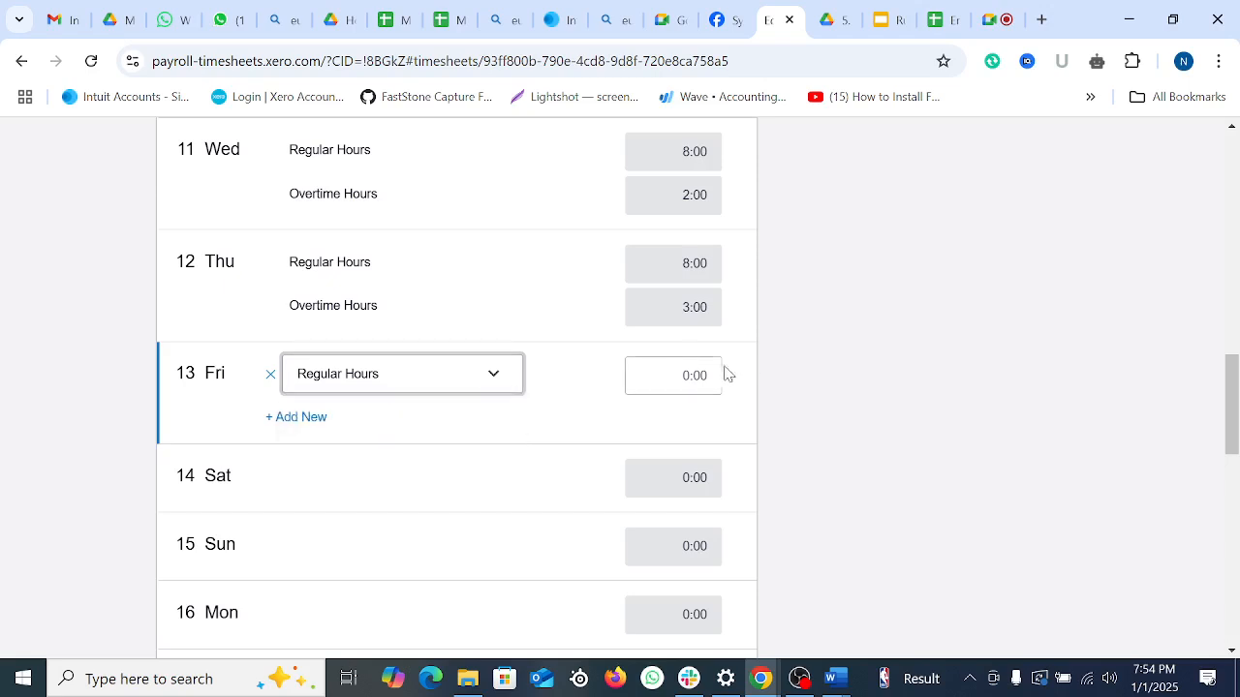
left_click(685, 375)
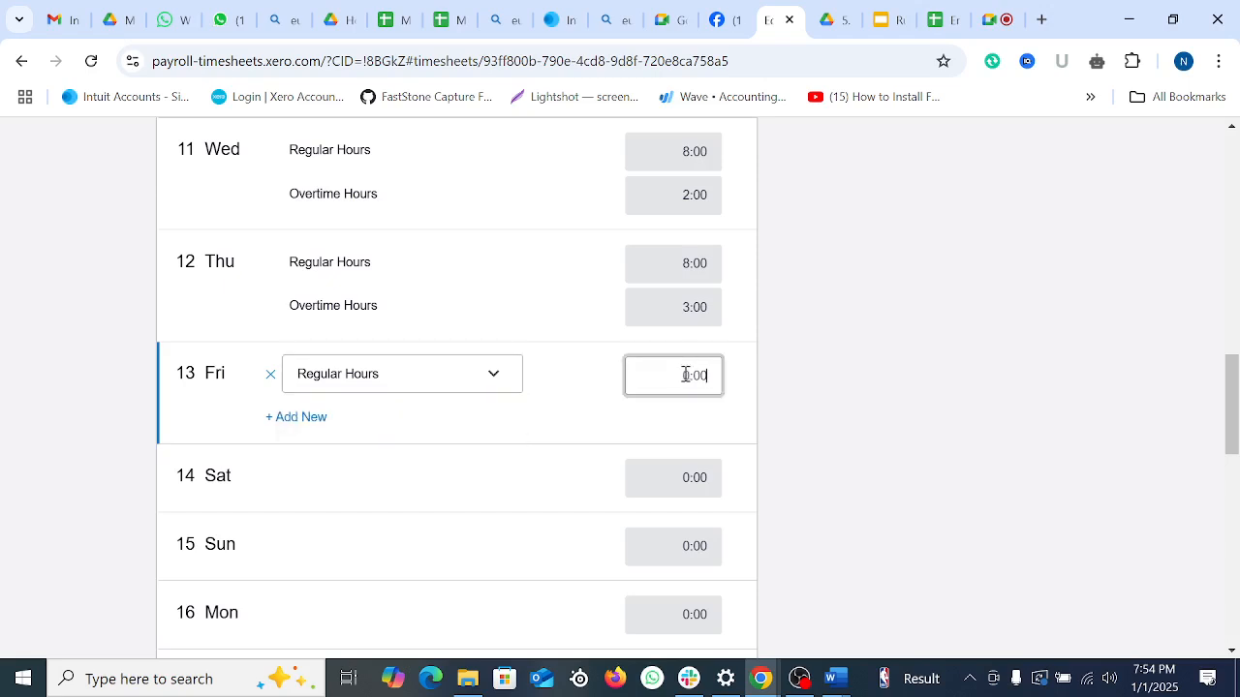
left_click(324, 426)
left_click(402, 426)
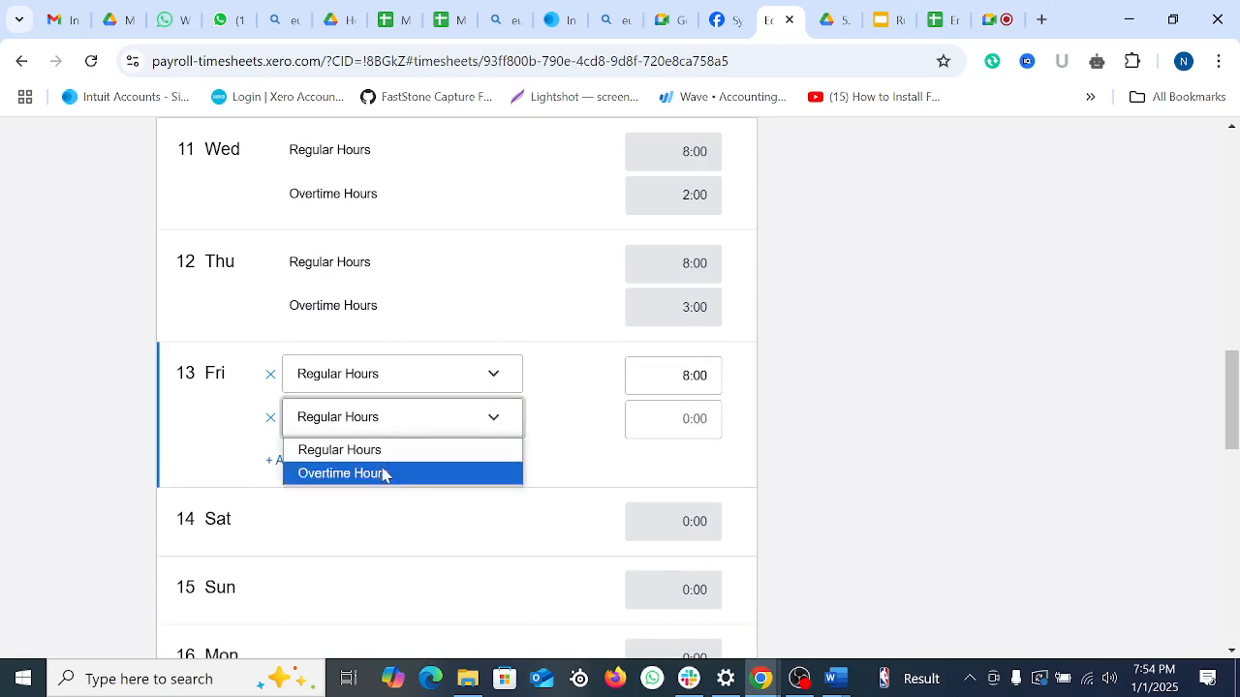
left_click(384, 473)
left_click(685, 416)
type("2")
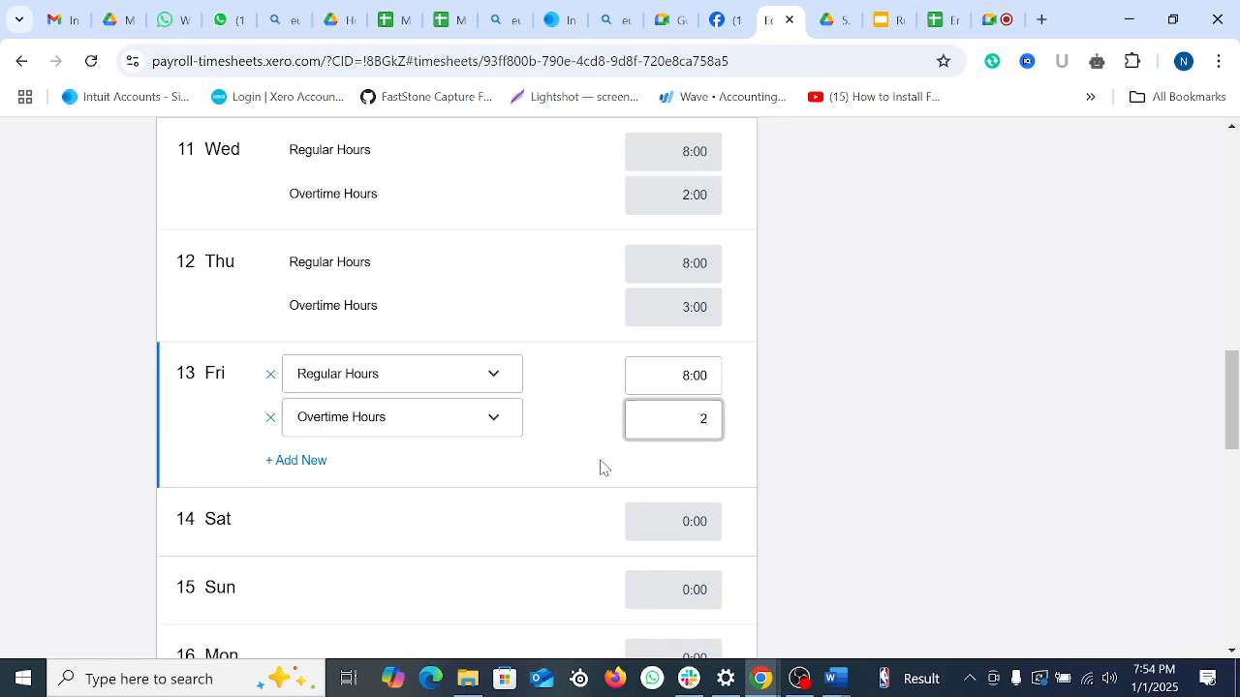
left_click(144, 512)
scroll(358, 455, "down", 1)
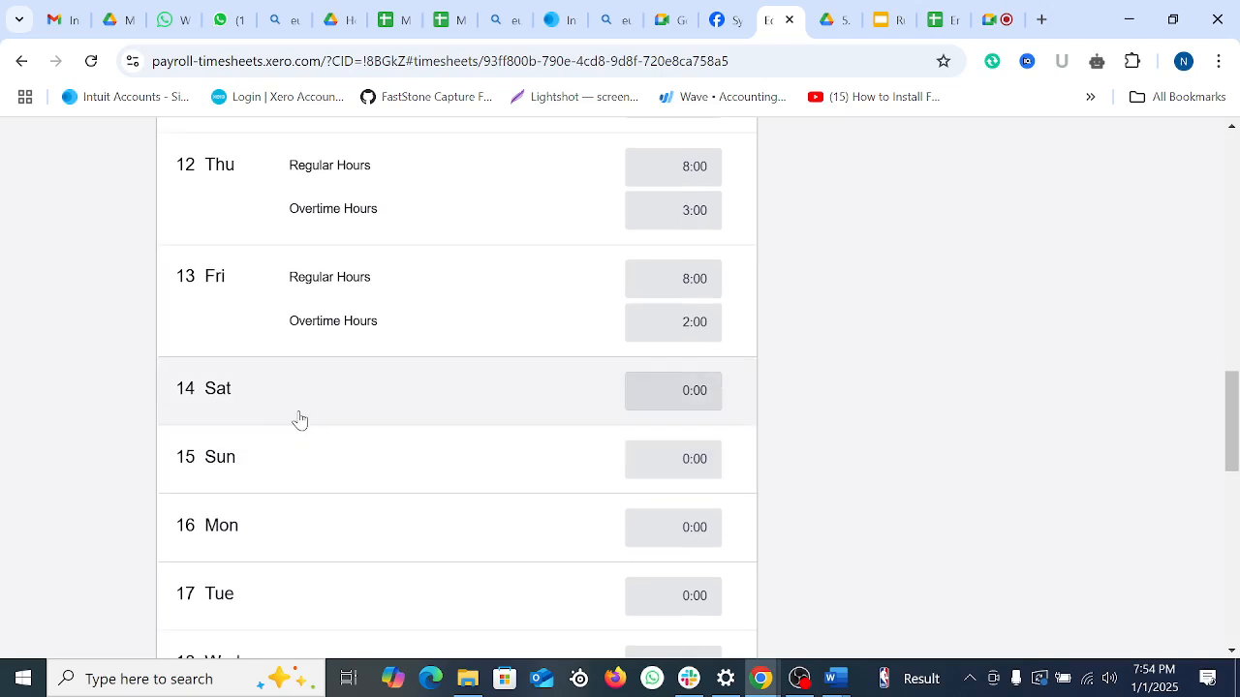
left_click(363, 523)
scroll(397, 523, "down", 1)
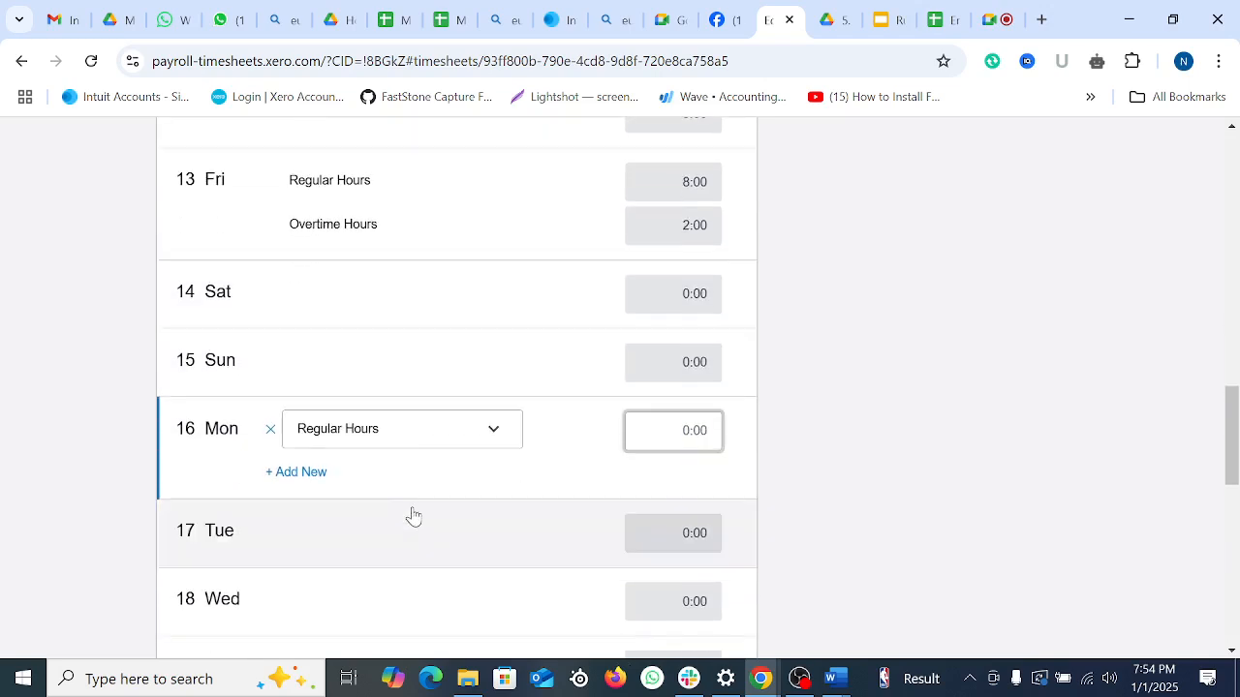
Step: Log 8 Regular Hours plus 2 Overtime Hours on Monday 16
left_click(426, 437)
left_click(394, 463)
left_click(679, 438)
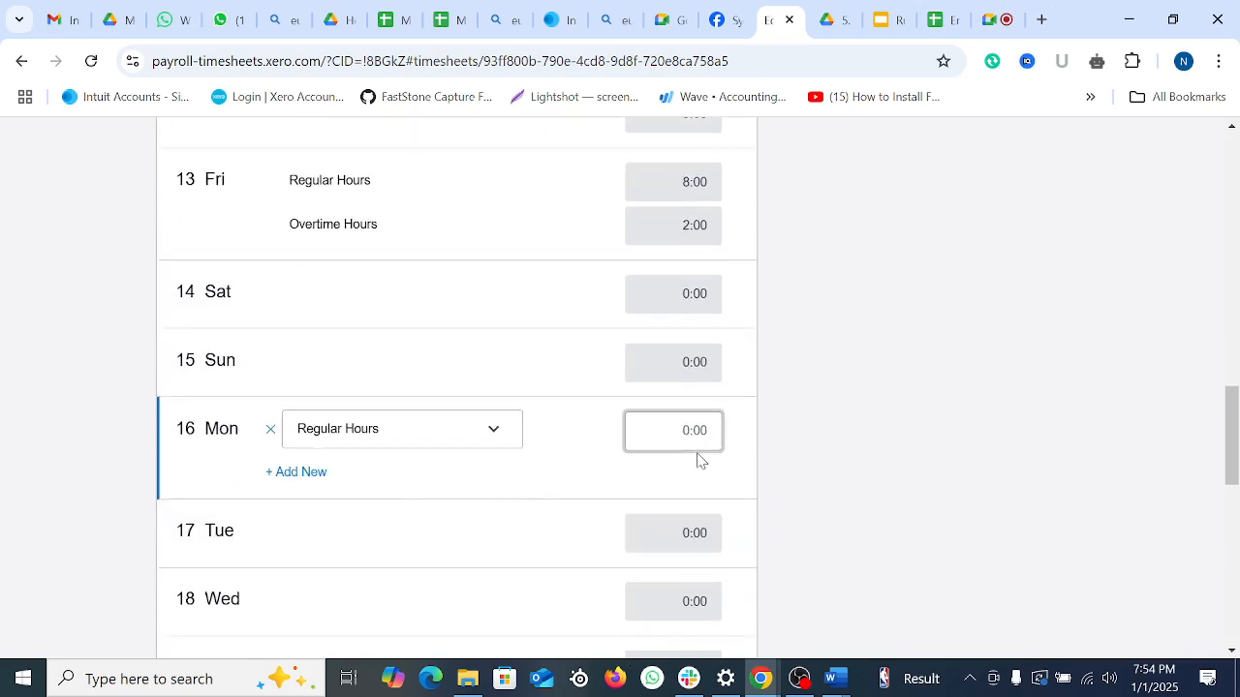
type("8")
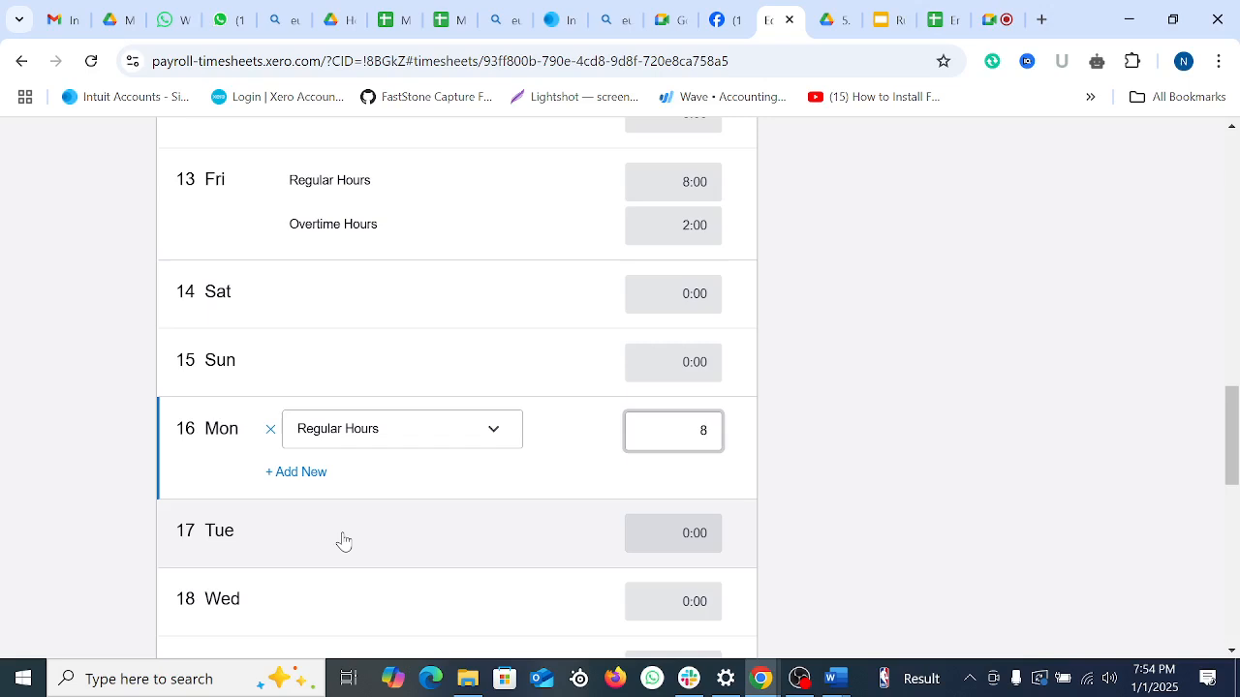
left_click(42, 467)
left_click(358, 490)
left_click(376, 437)
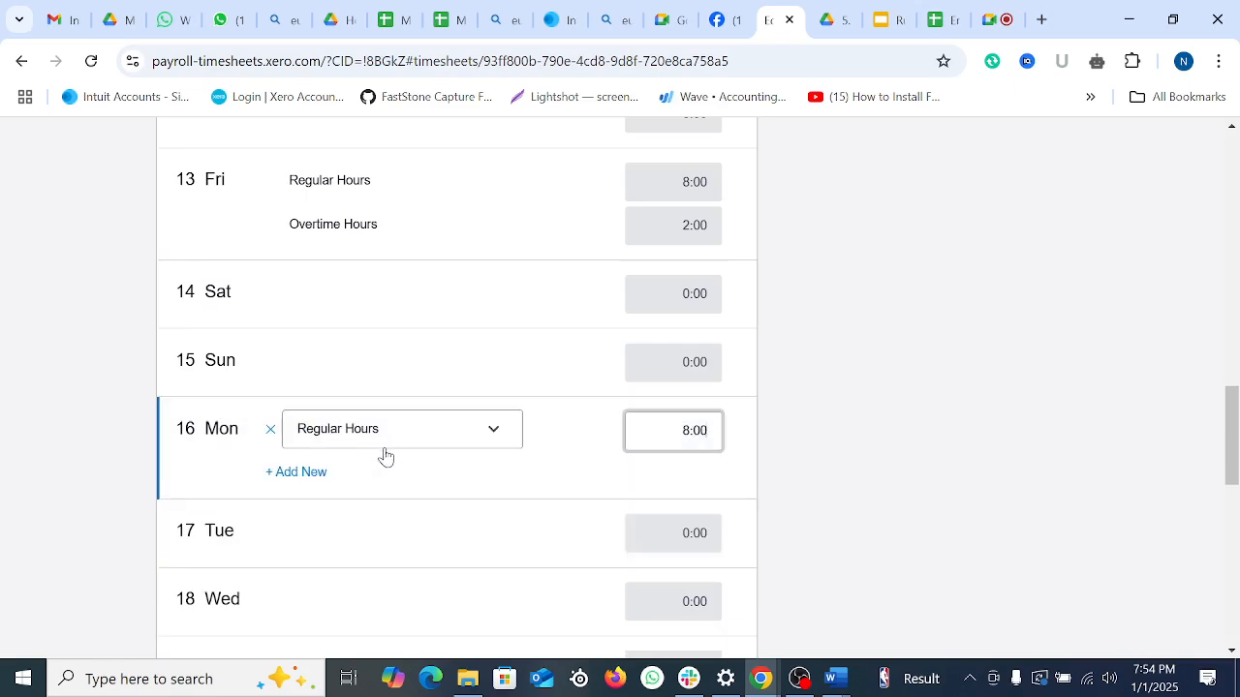
left_click(290, 473)
left_click(374, 480)
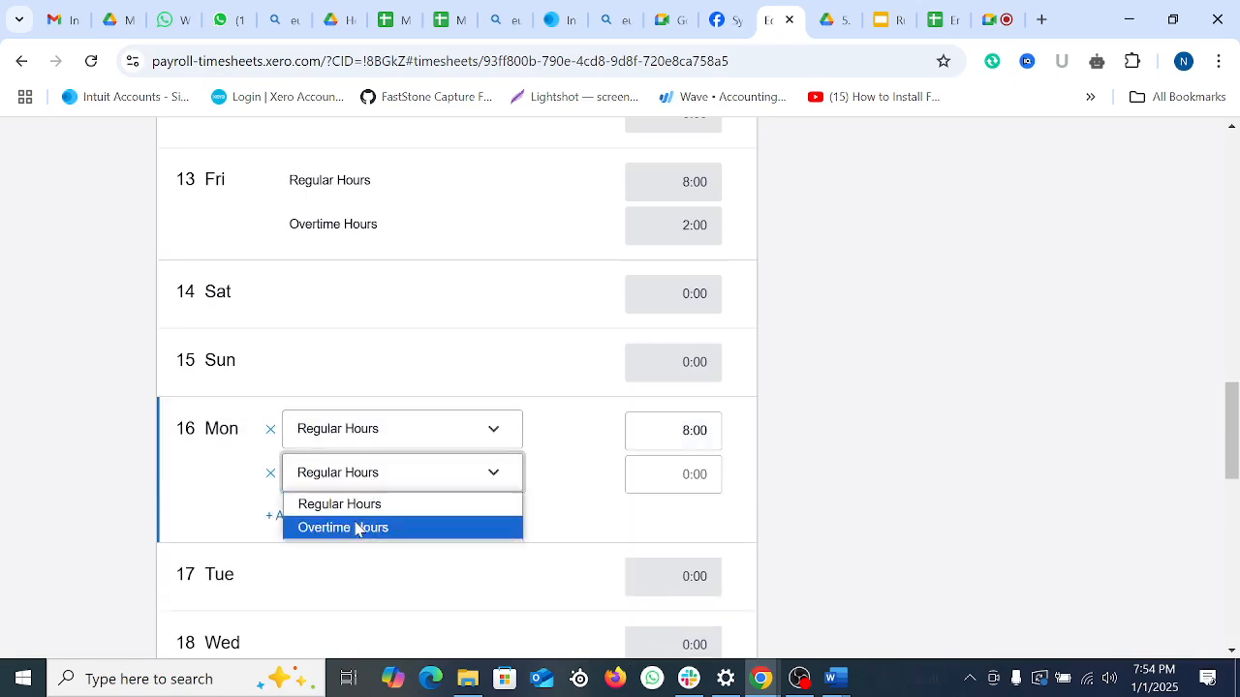
left_click(357, 528)
left_click(673, 472)
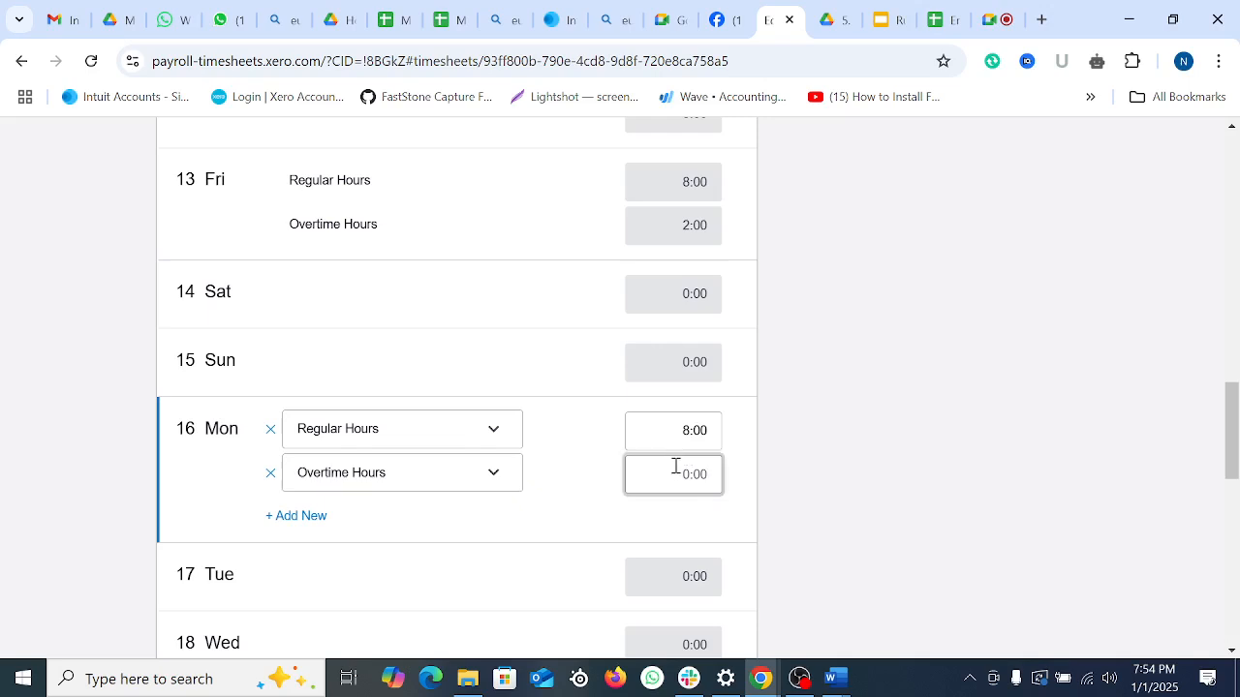
type("2")
left_click(33, 529)
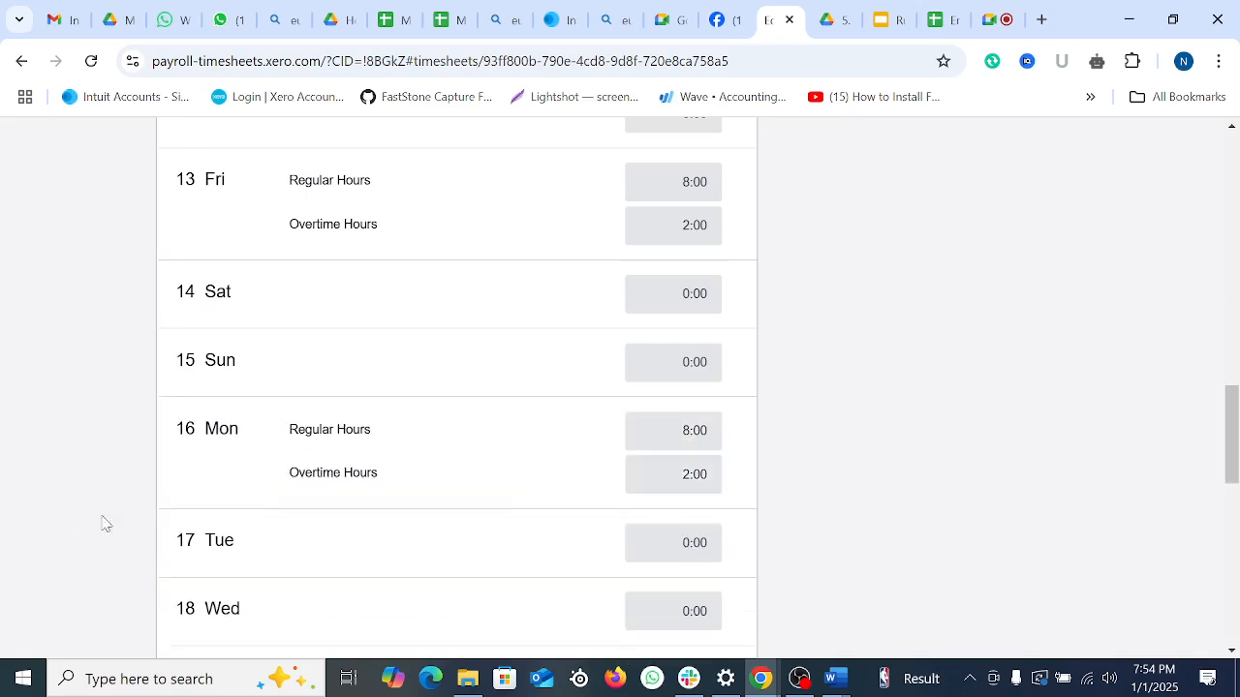
Step: Log 8 regular and 2 overtime hours on Tuesday 17
scroll(523, 455, "down", 2)
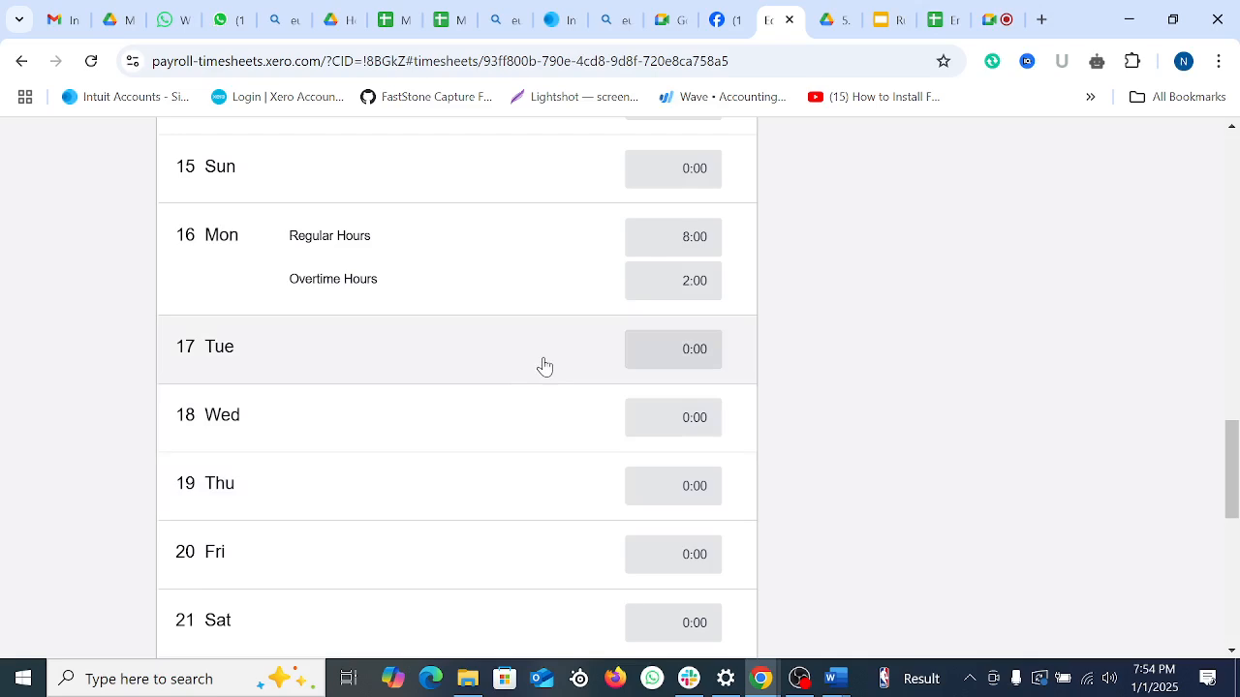
left_click(495, 367)
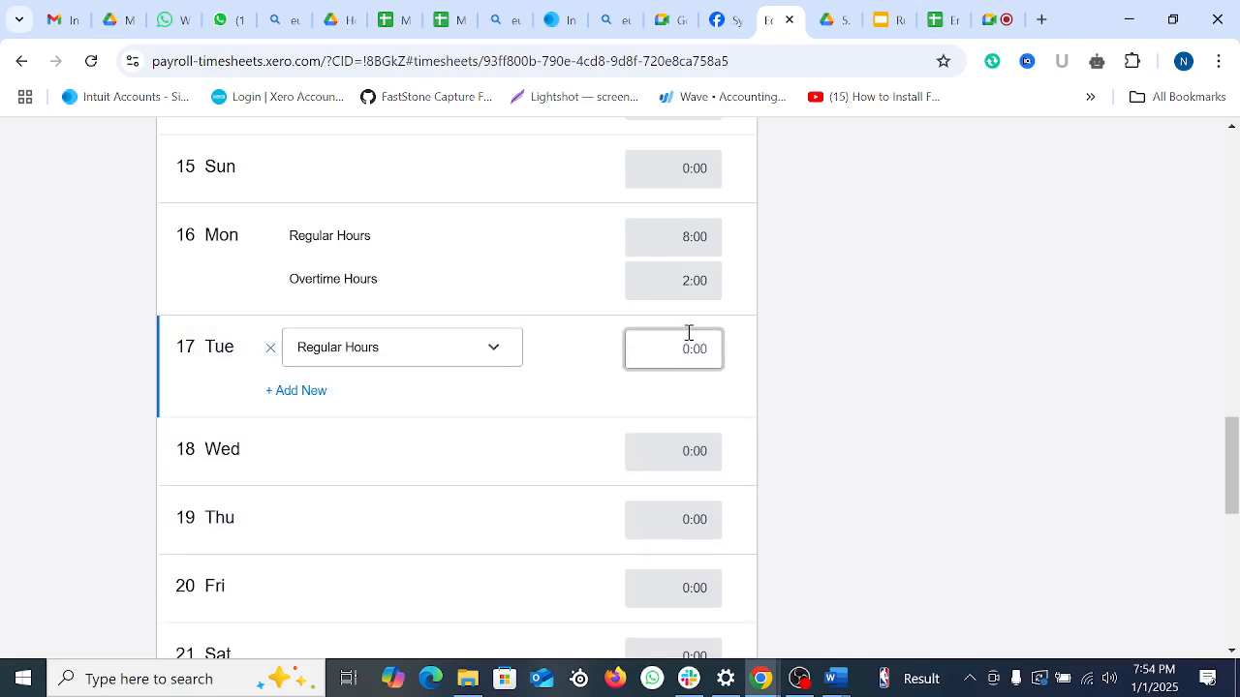
type("8")
left_click(296, 390)
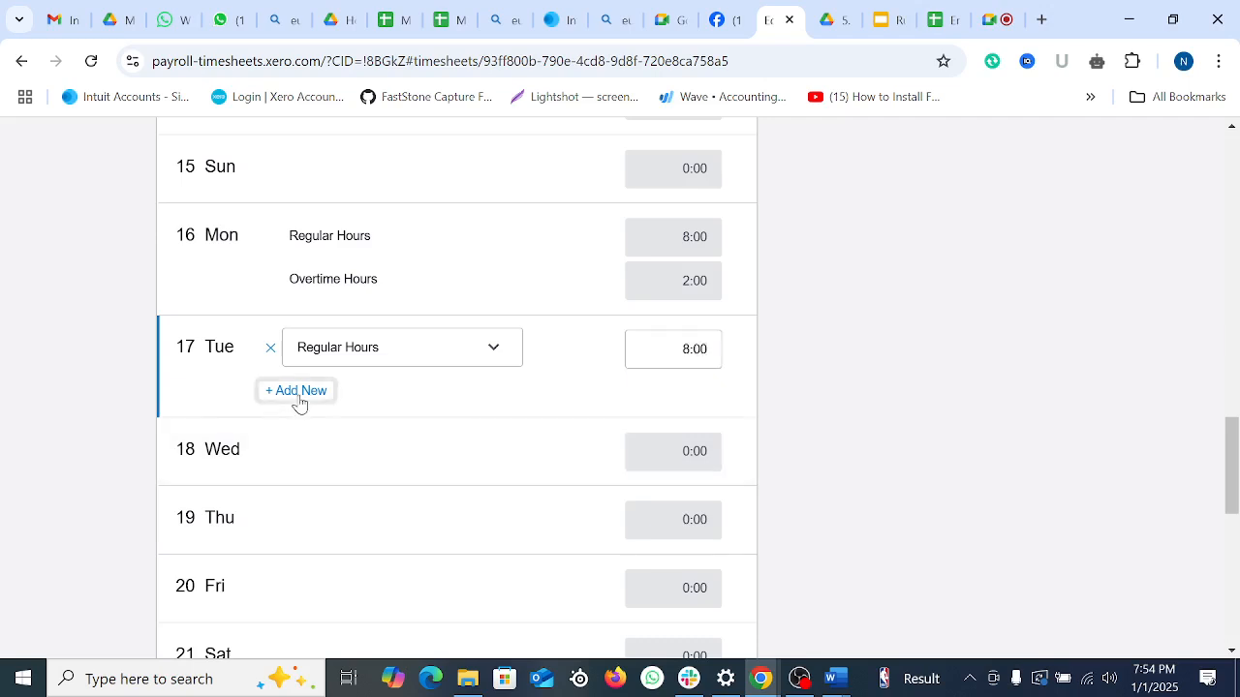
left_click(361, 405)
left_click(362, 443)
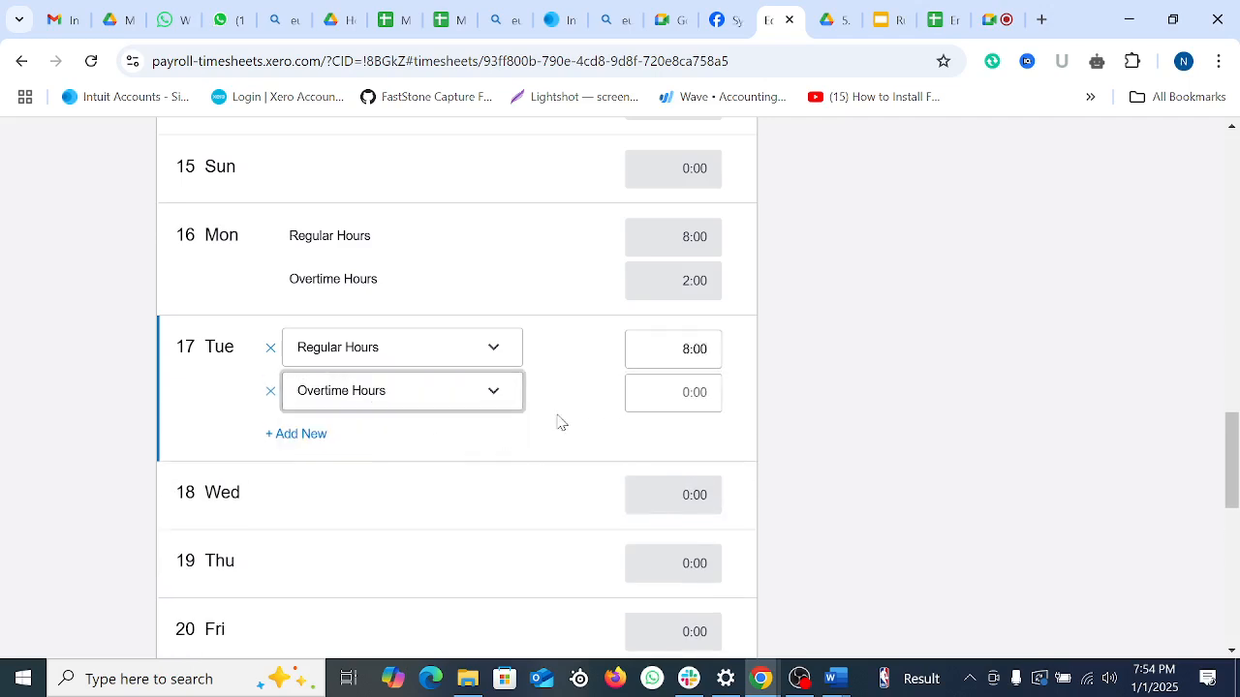
left_click(688, 392)
type("2")
scroll(285, 372, "down", 2)
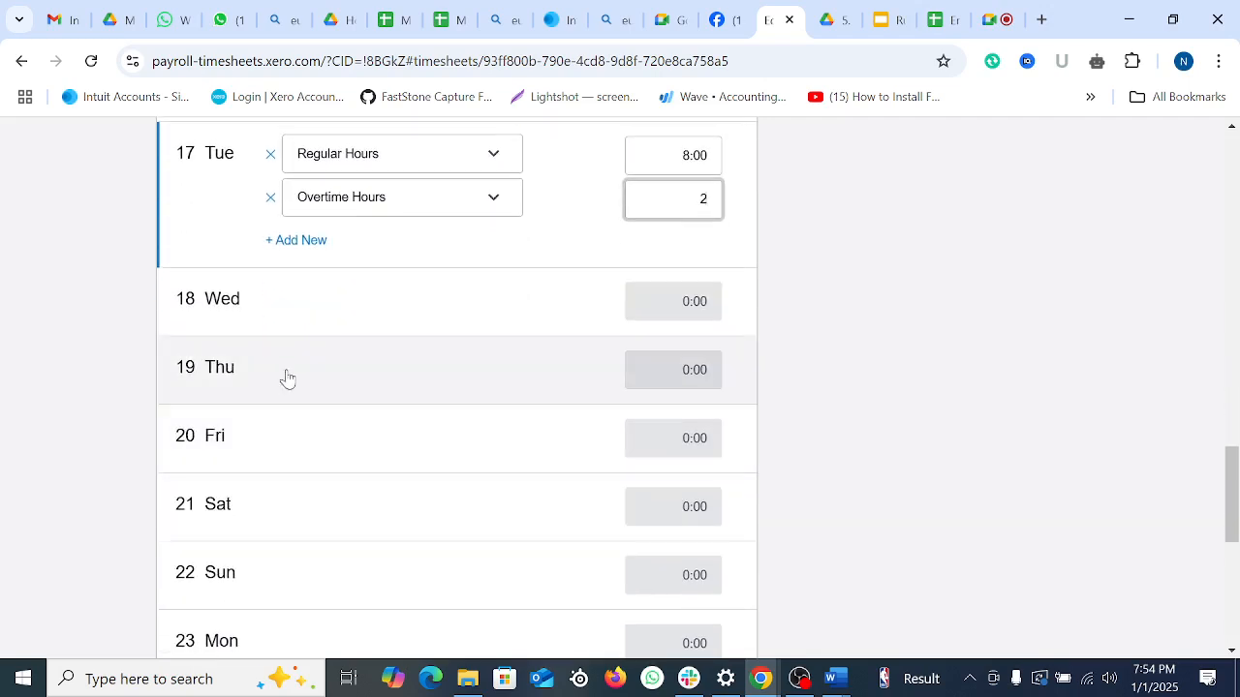
Step: Log 8 regular and 2 overtime hours on Wednesday 18
left_click(299, 308)
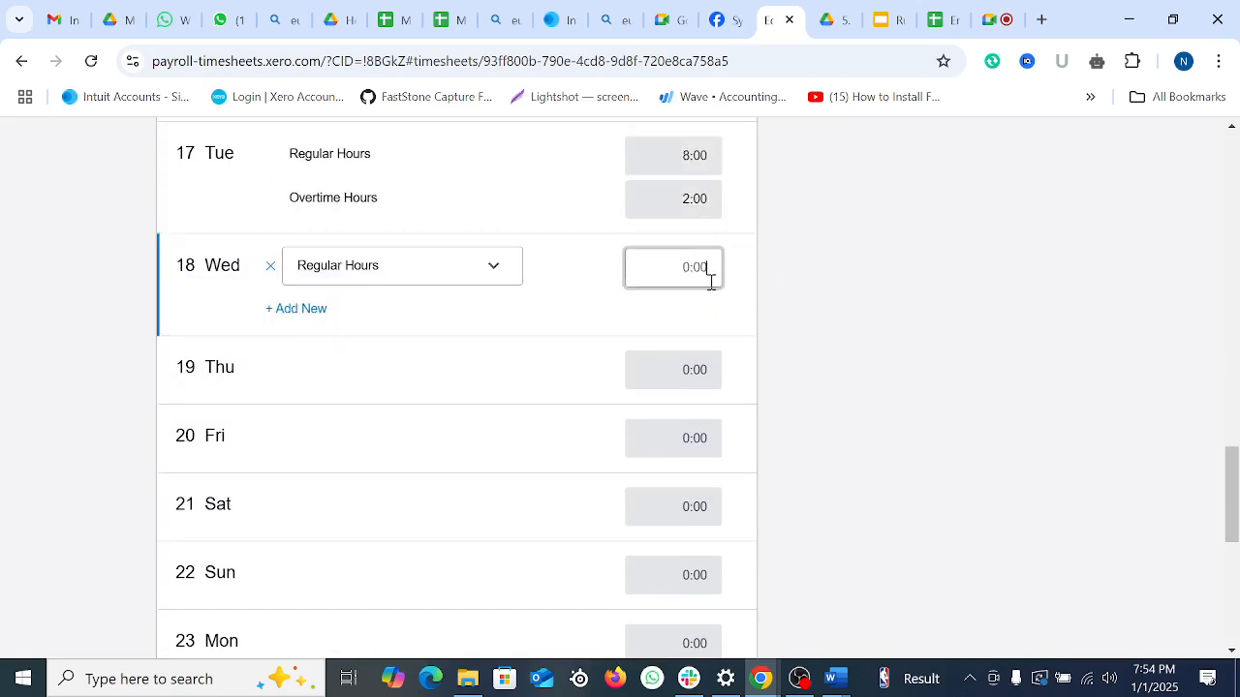
type("8")
left_click(313, 308)
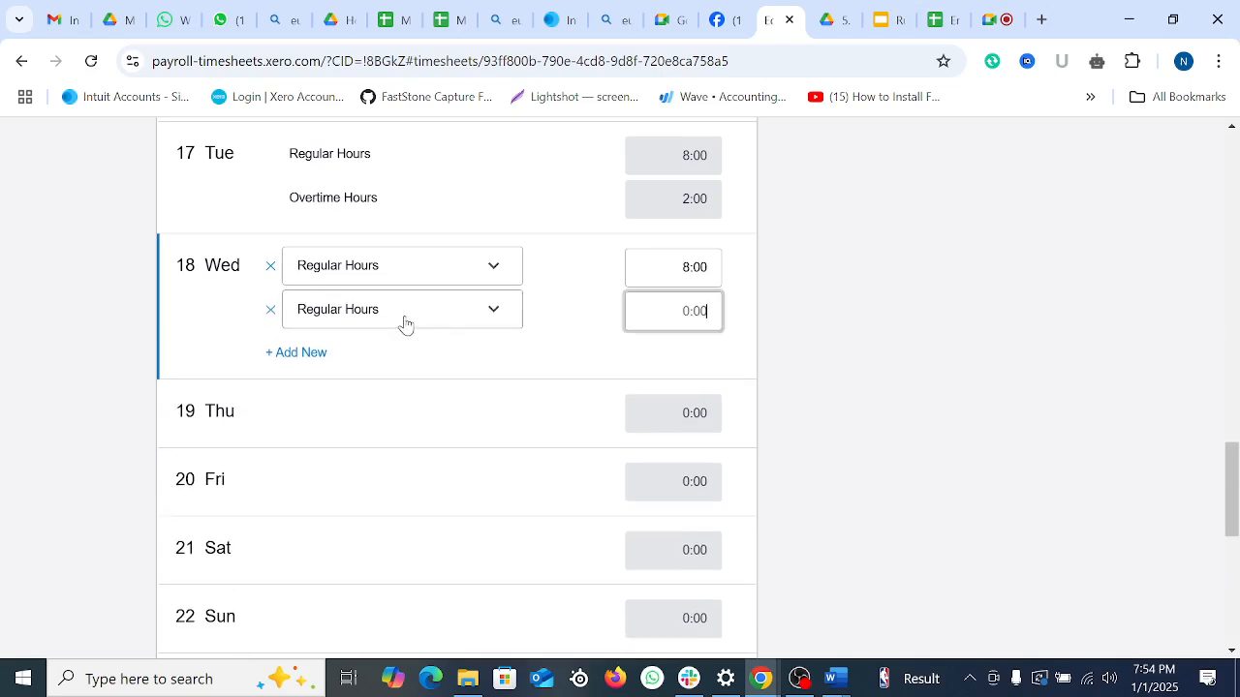
left_click(404, 320)
left_click(382, 363)
left_click(687, 319)
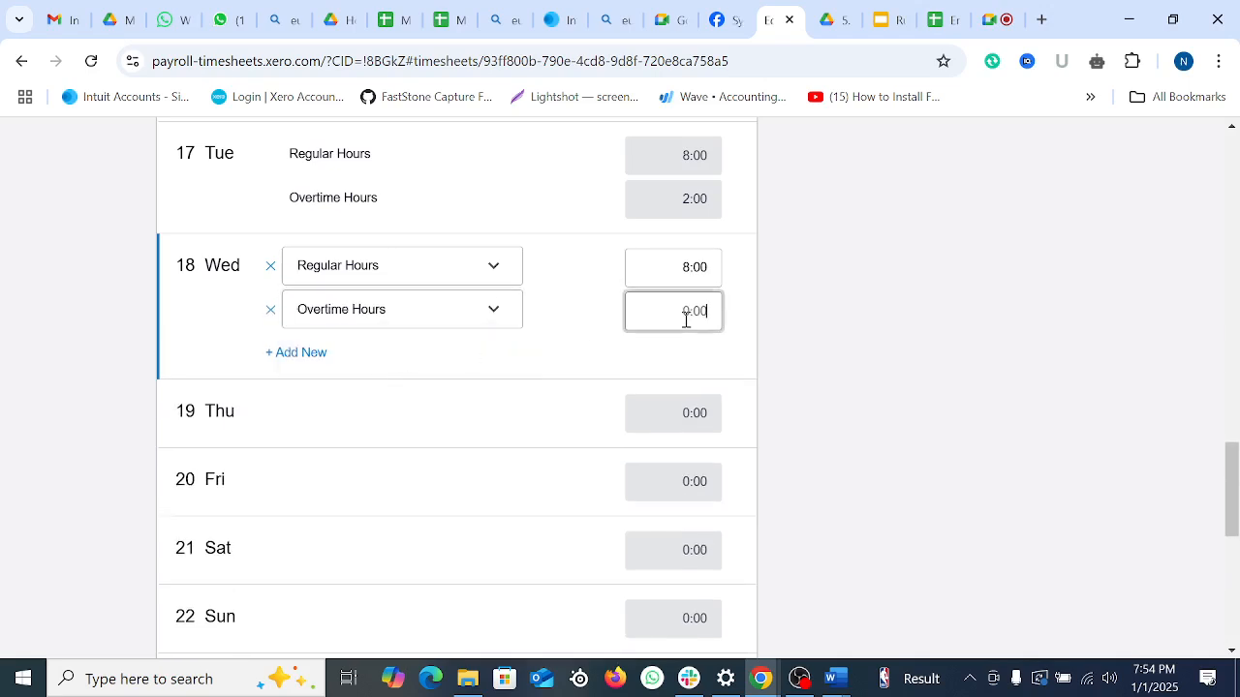
type("2")
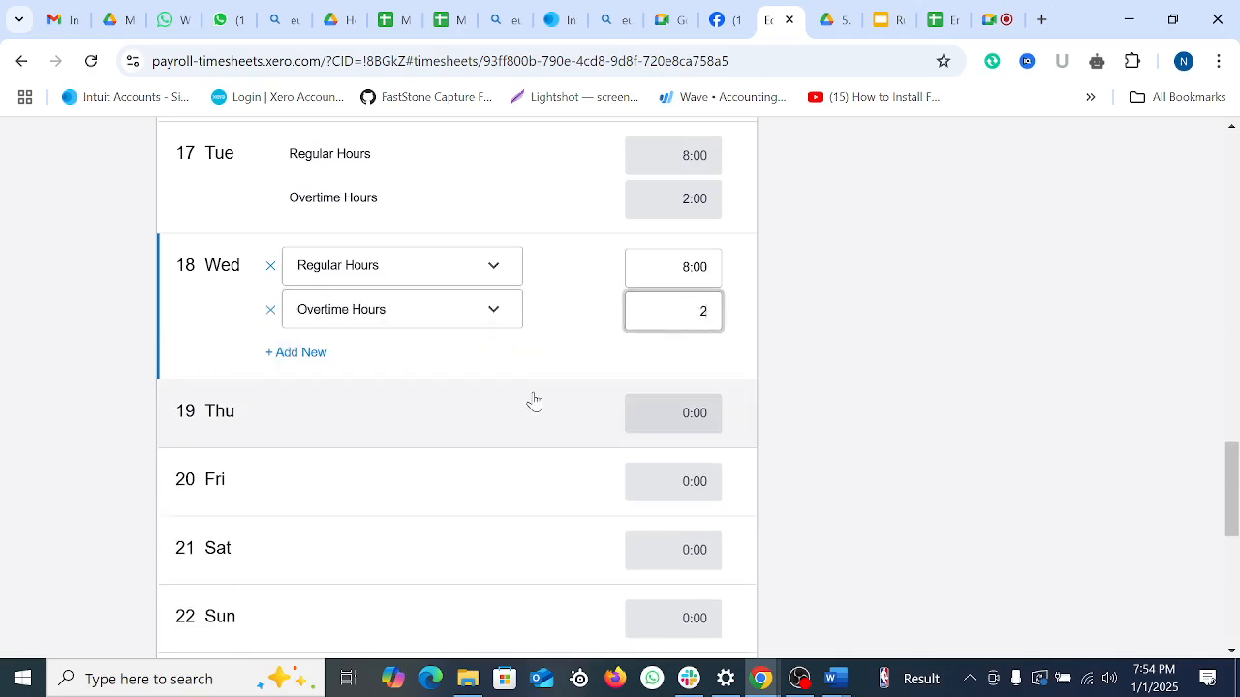
Step: Log 8 regular and 3 overtime hours on Thursday 19
left_click(330, 431)
scroll(451, 512, "up", 3)
scroll(452, 512, "down", 2)
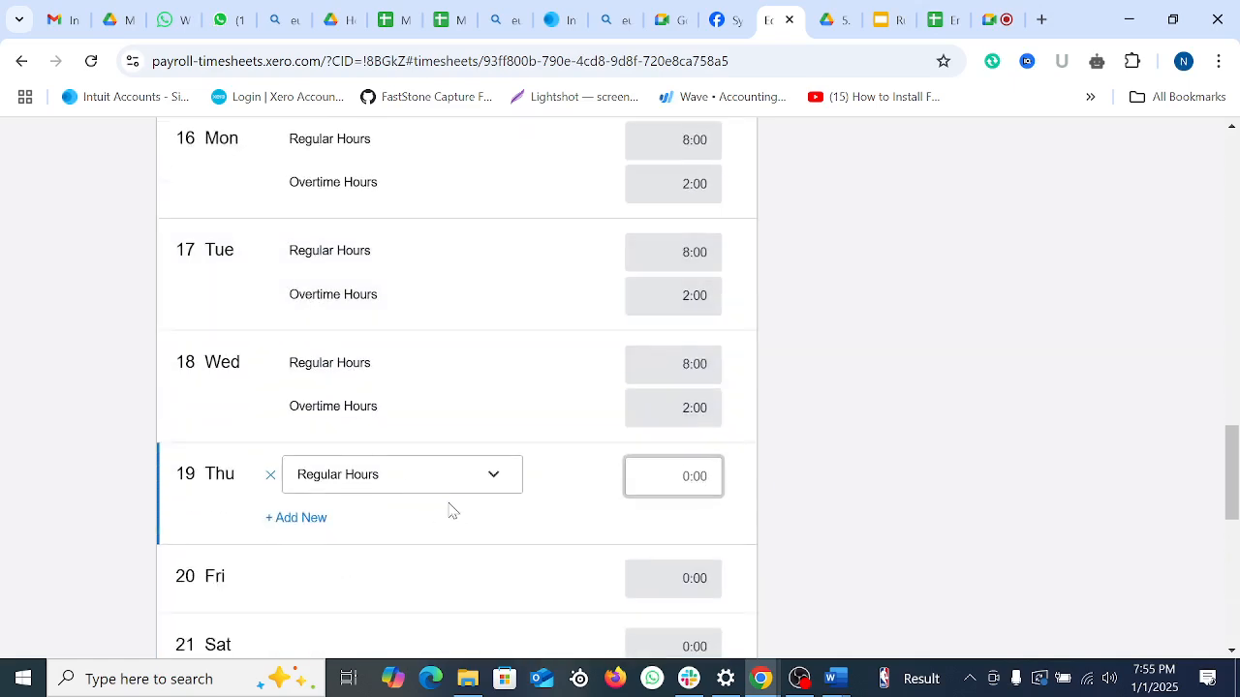
scroll(405, 386, "down", 1)
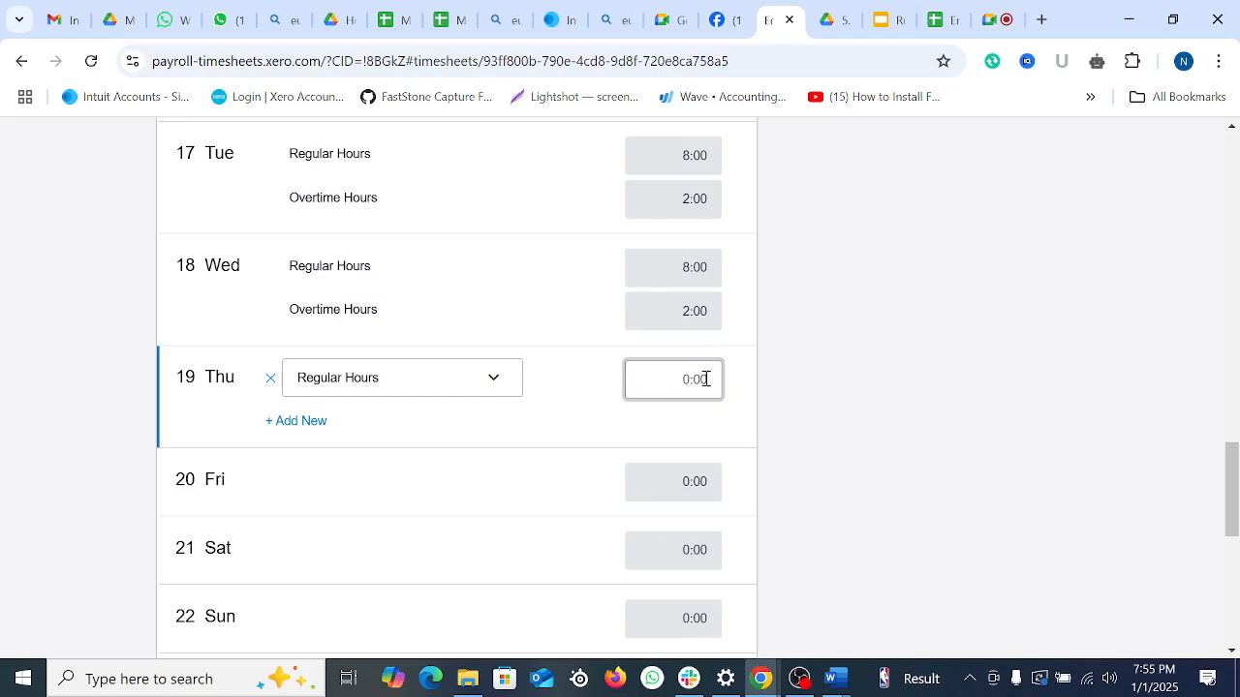
type("8")
left_click(308, 423)
left_click(378, 431)
left_click(387, 478)
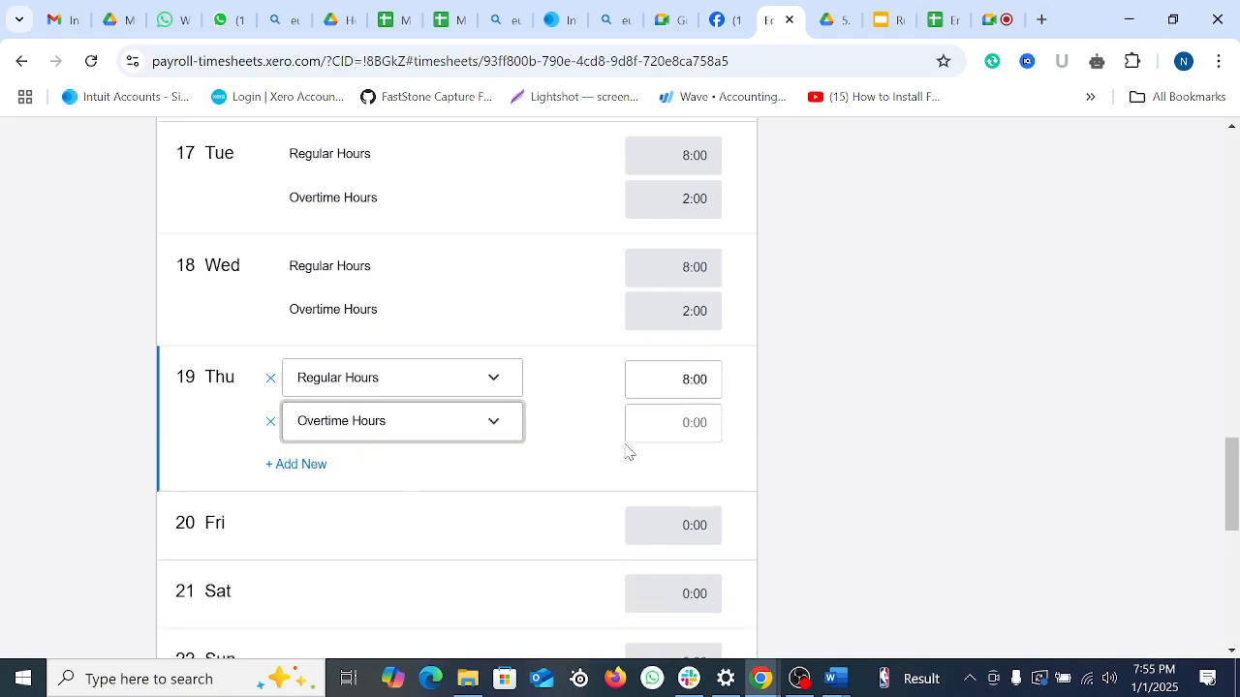
left_click(695, 421)
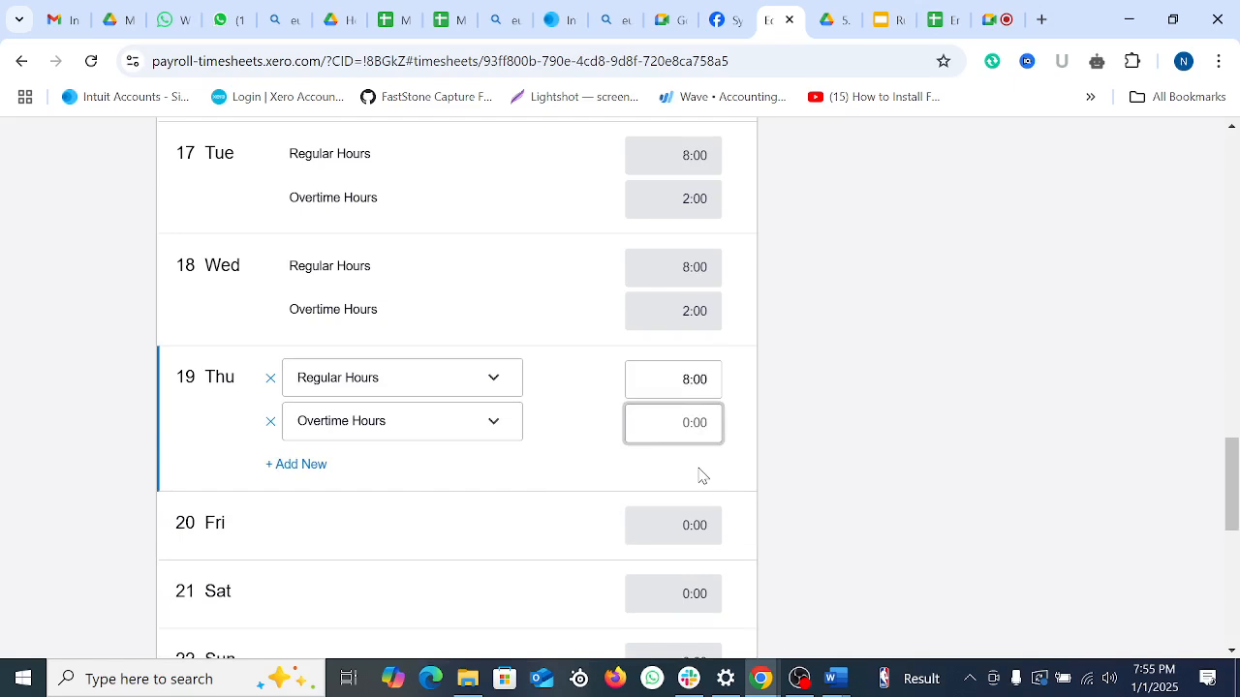
type("3")
scroll(417, 533, "down", 1)
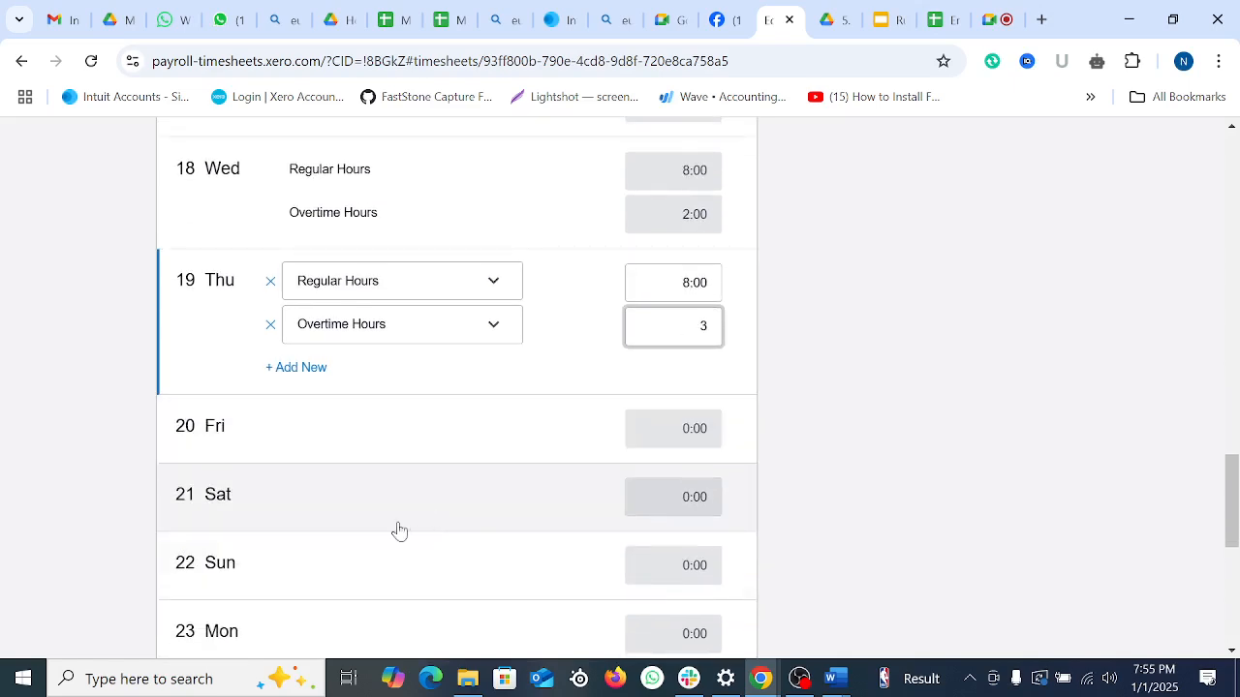
left_click(329, 581)
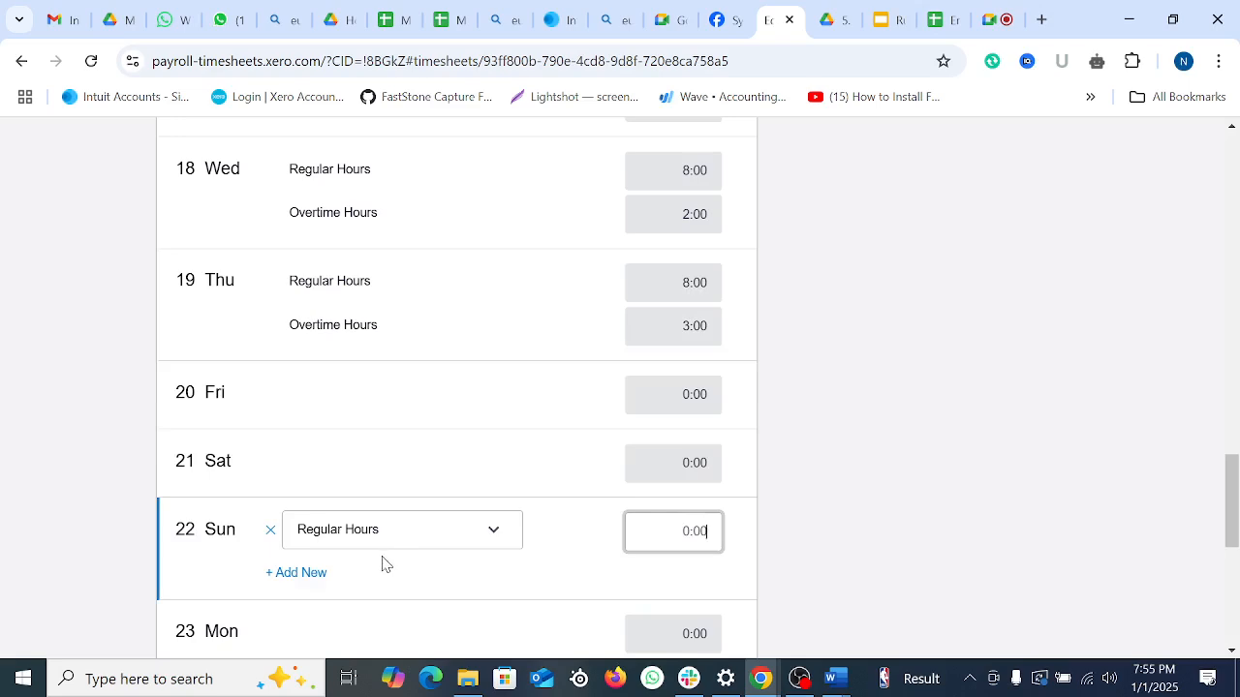
Step: Enter 8 regular and 2 overtime hours on Sunday 22
scroll(437, 541, "down", 2)
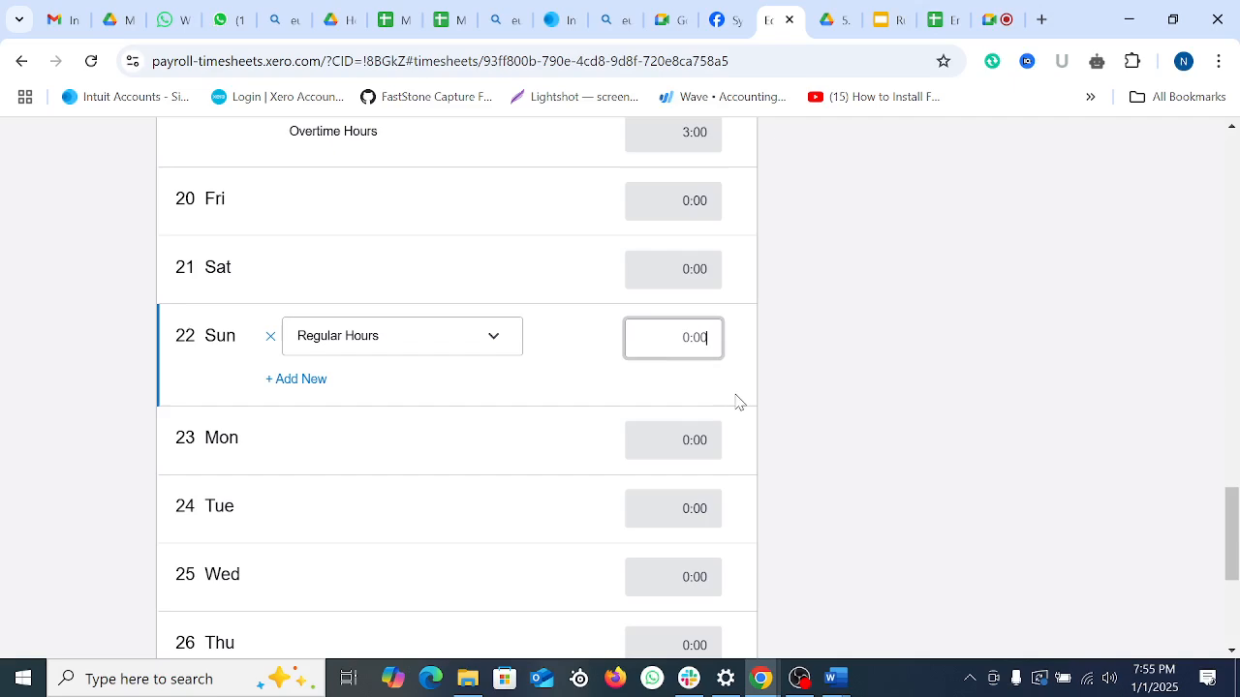
type("8")
left_click(856, 412)
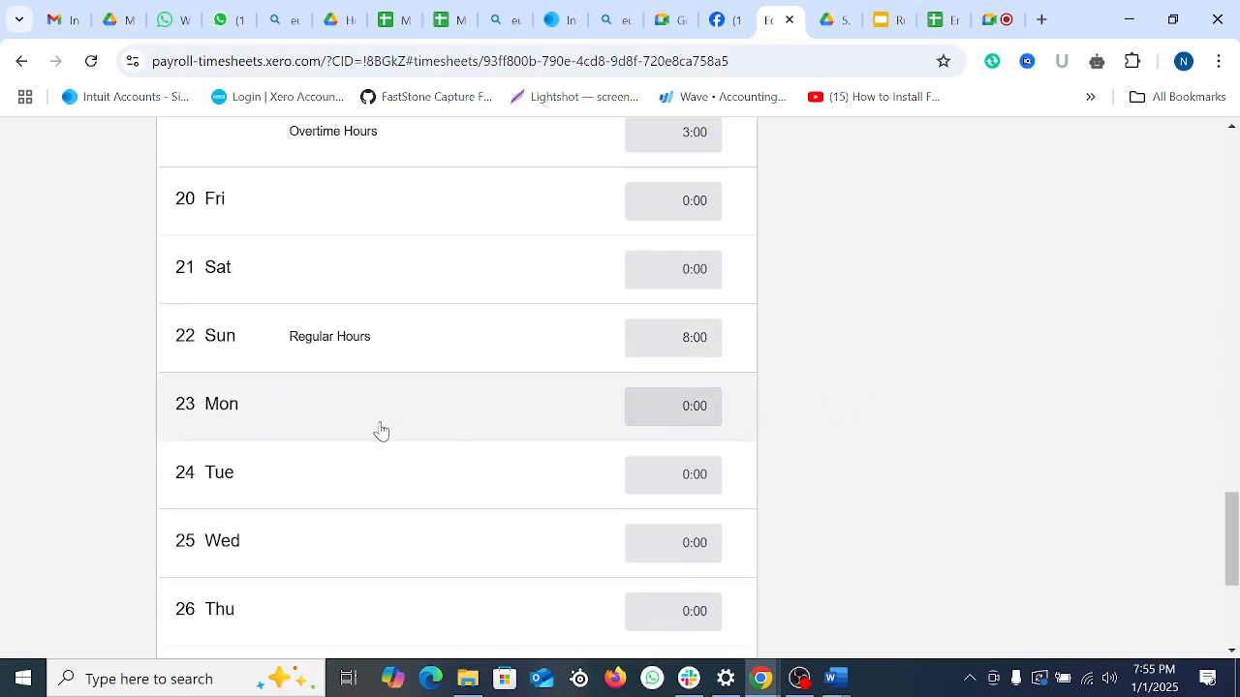
left_click(295, 426)
left_click(355, 339)
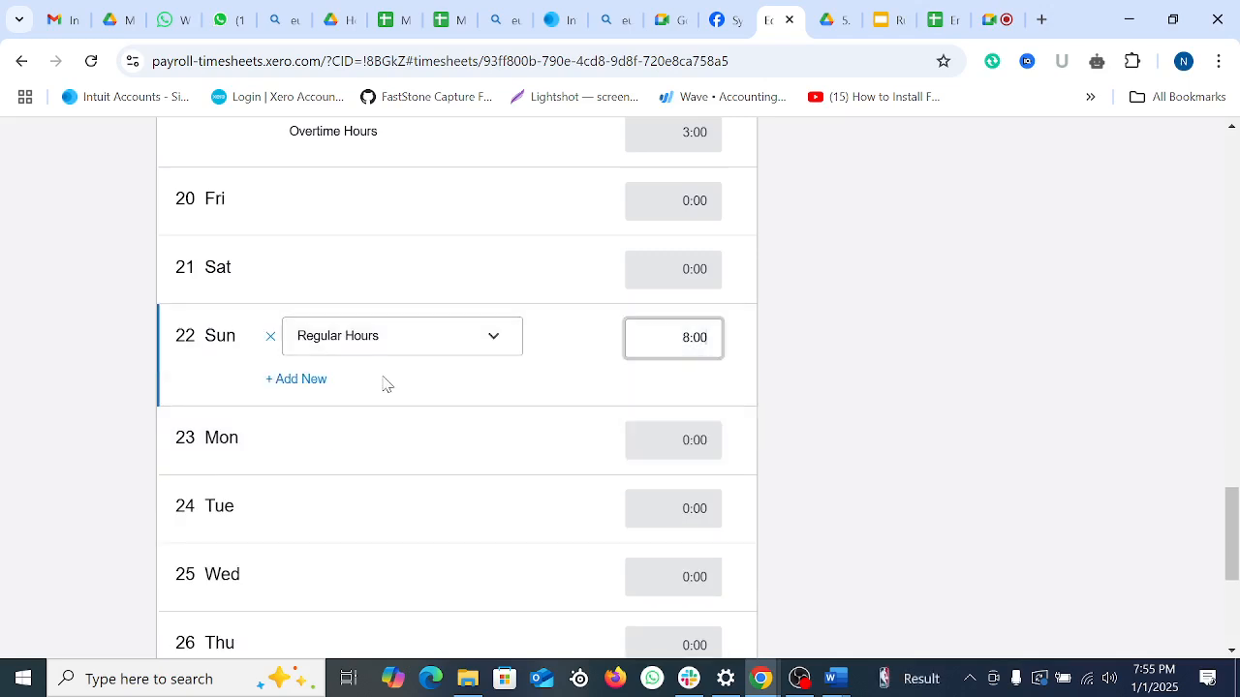
left_click(313, 382)
left_click(374, 395)
left_click(377, 435)
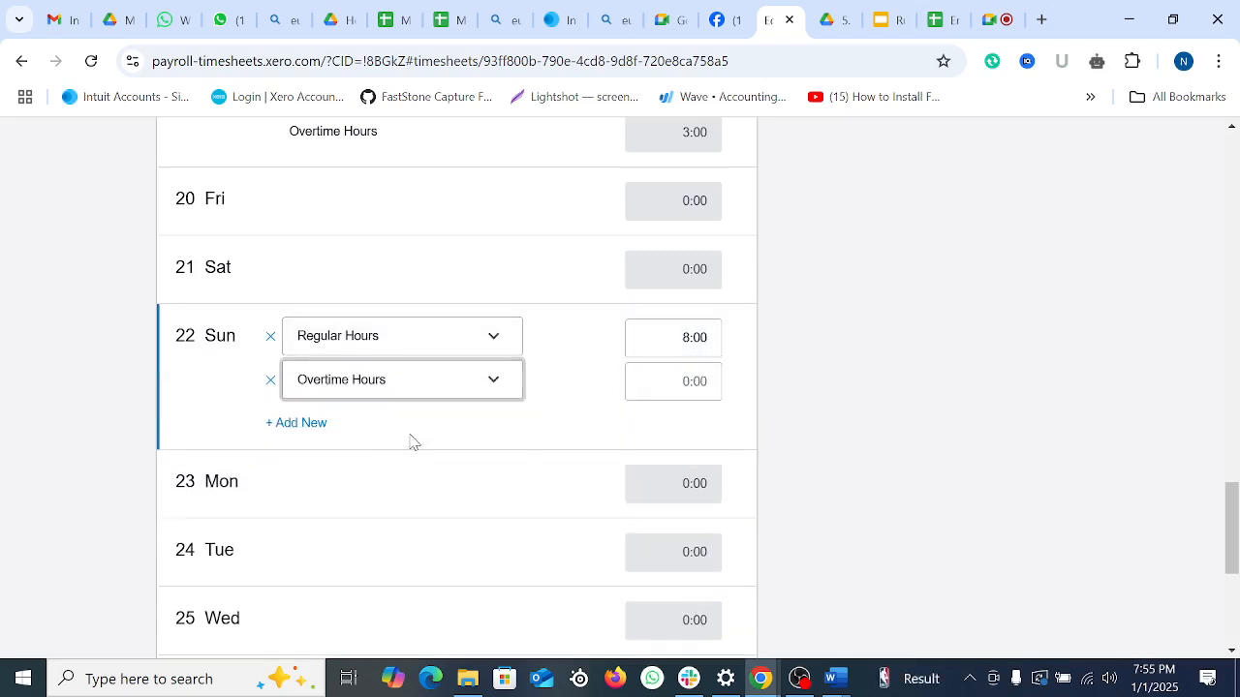
left_click(693, 390)
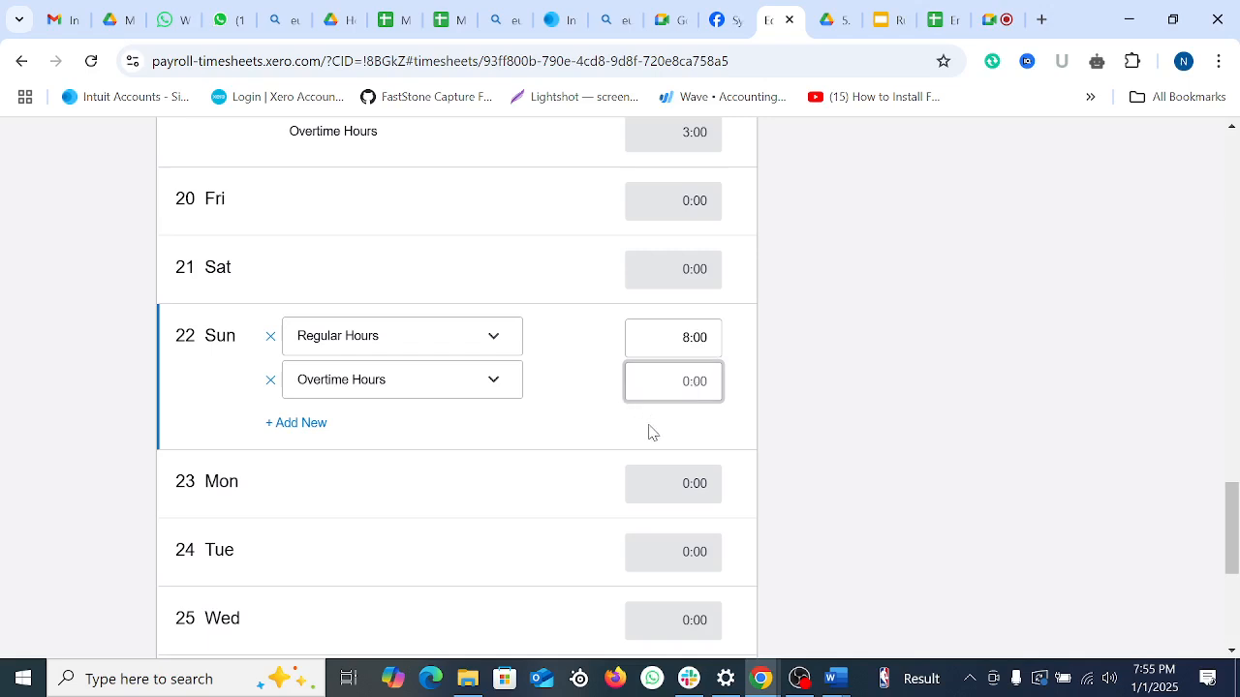
type("2")
left_click(334, 502)
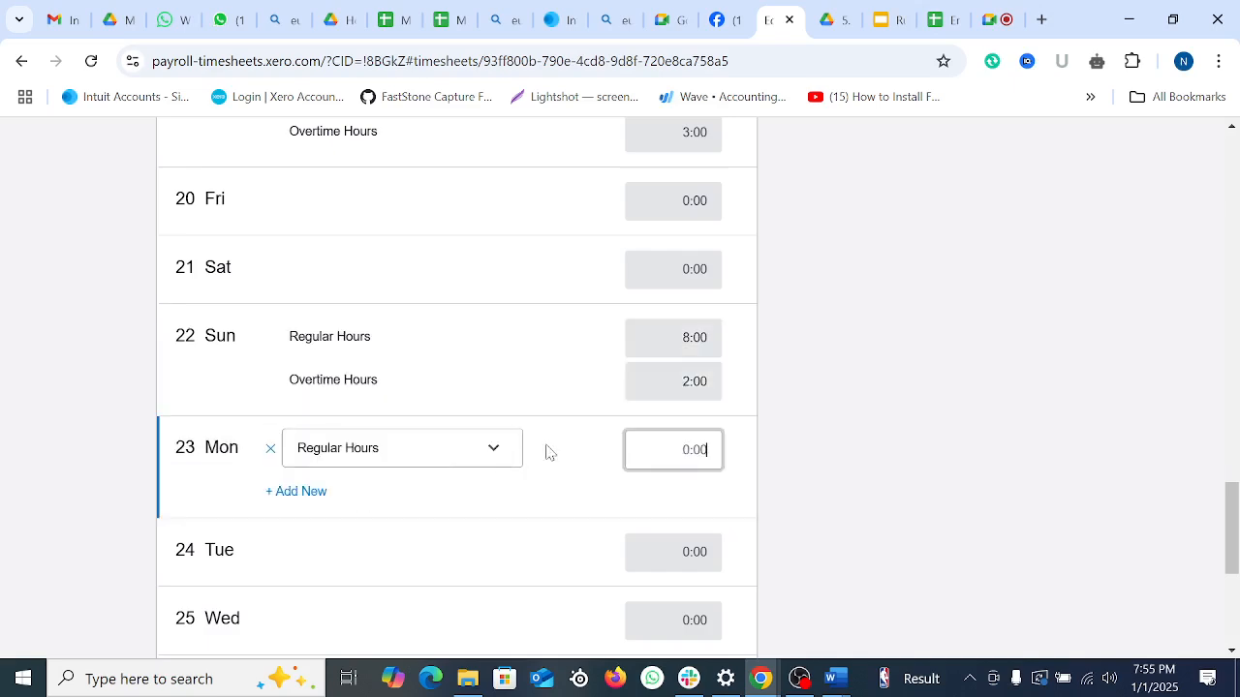
Step: Remove both hours lines from Sunday 22, clearing it back to 0:00
left_click(384, 364)
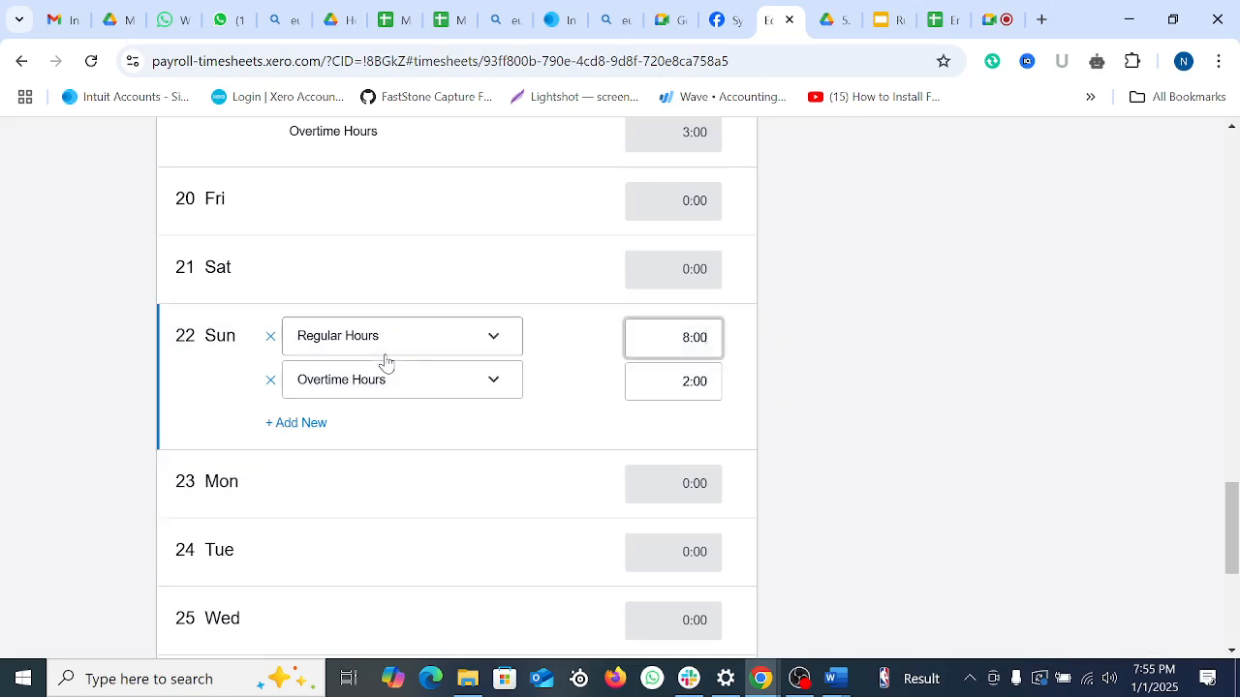
left_click(271, 339)
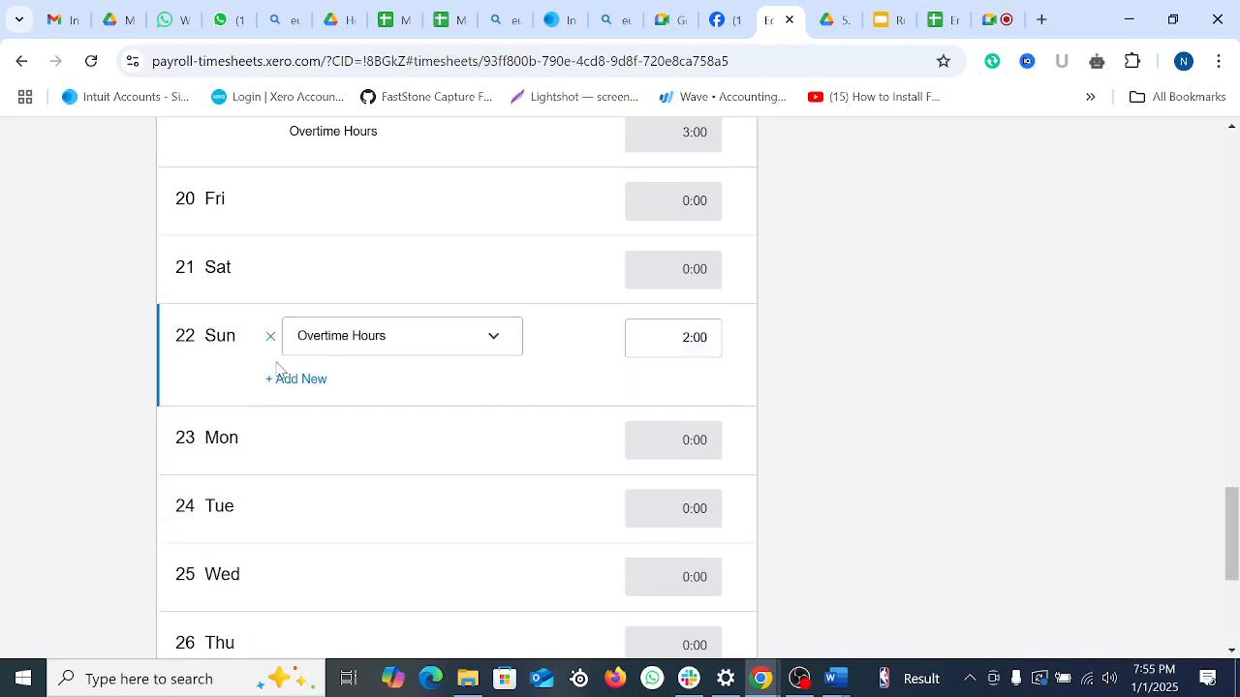
left_click(272, 339)
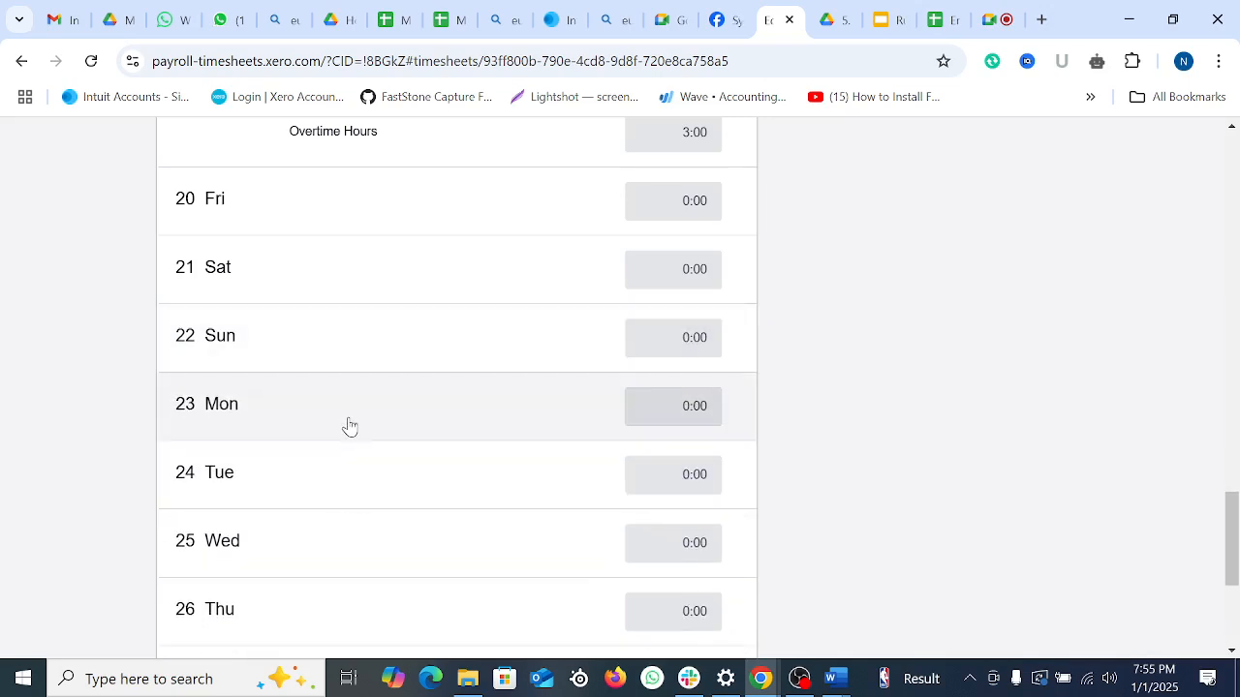
Step: Enter 8 regular hours for Friday 20
left_click(327, 407)
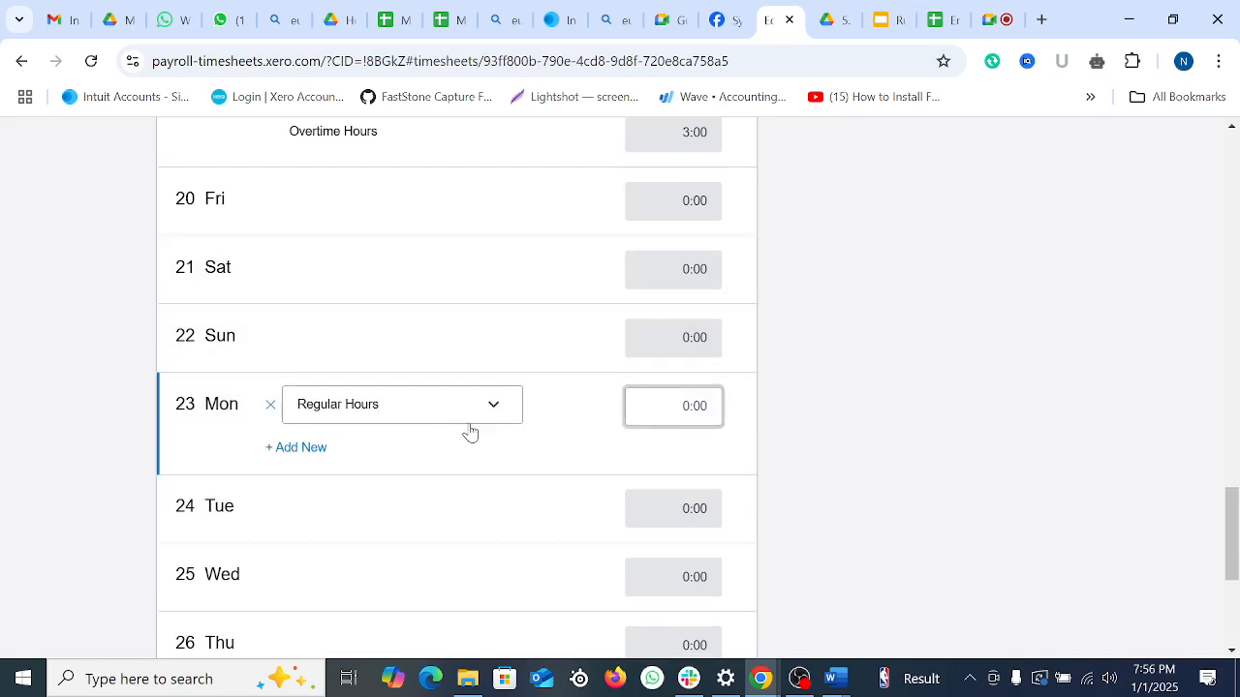
left_click(708, 220)
scroll(736, 369, "up", 1)
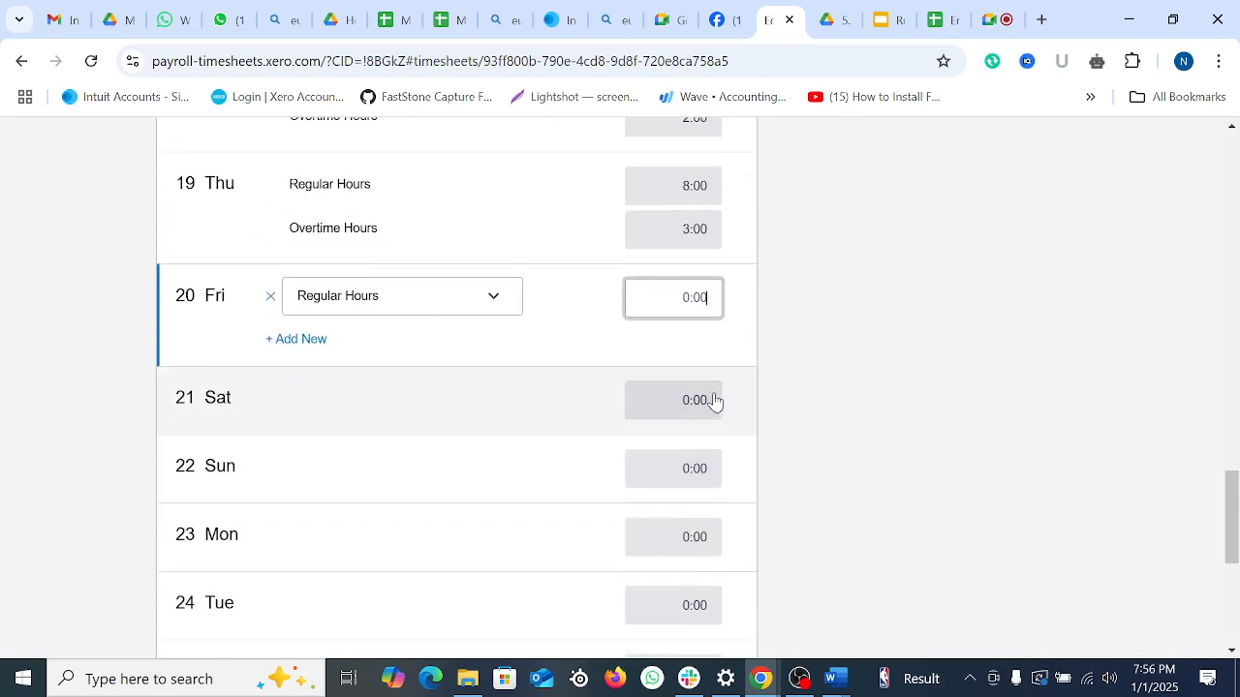
type("8")
left_click(921, 397)
scroll(888, 406, "down", 2)
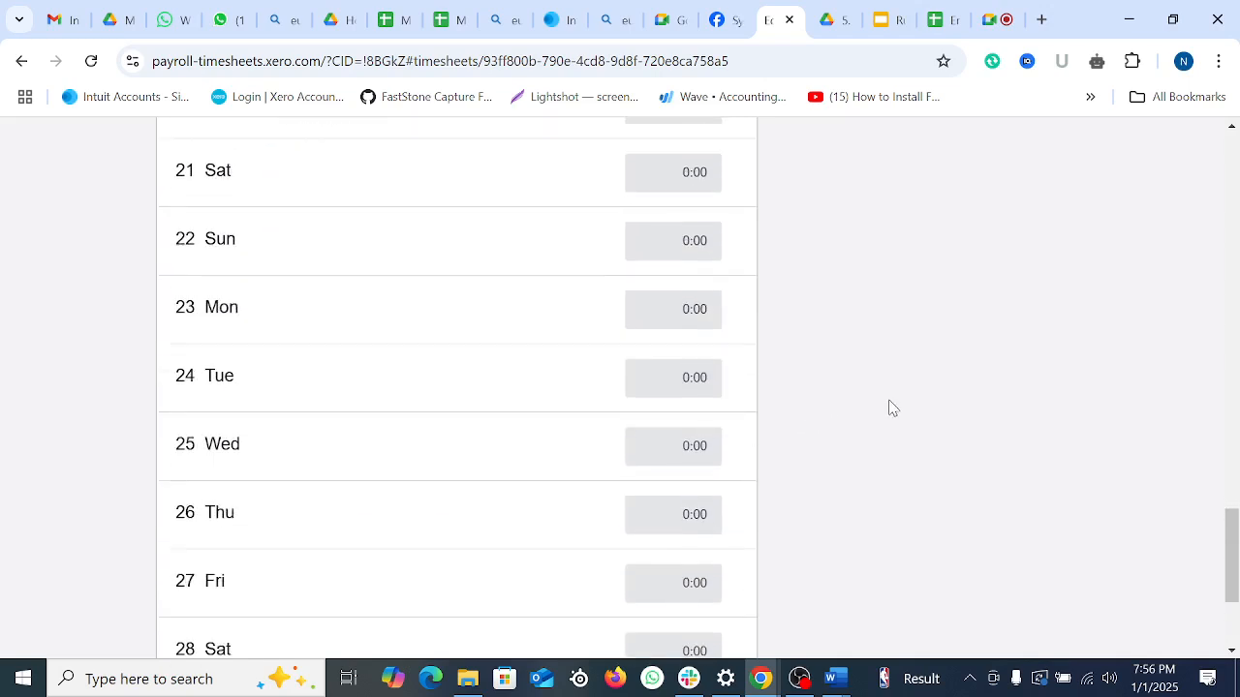
Step: Enter 8 hours each for Monday 23 through Thursday 26
left_click(668, 312)
type("8")
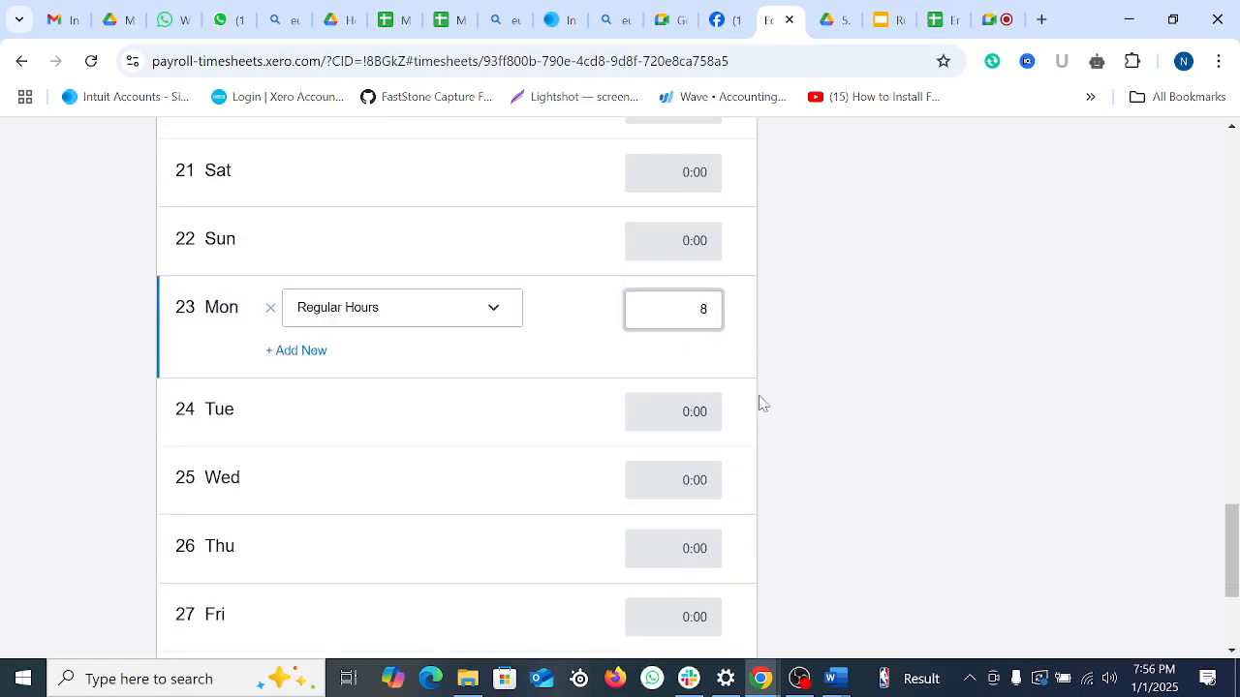
left_click(689, 410)
type("8")
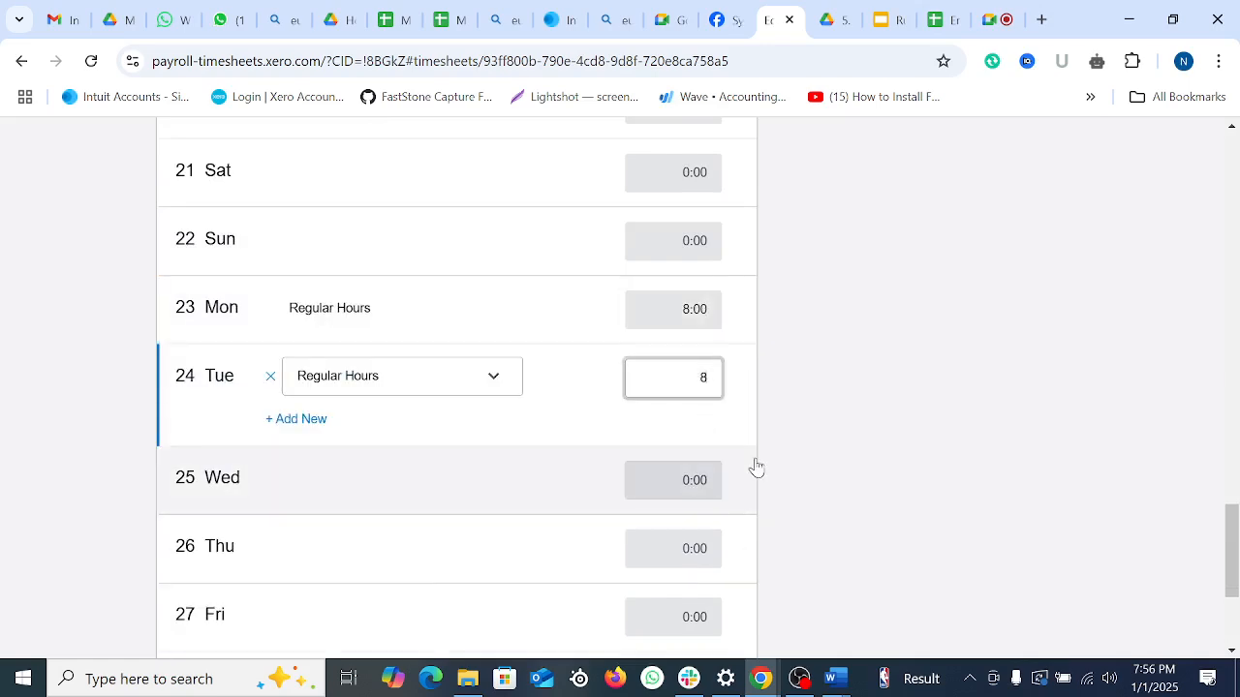
left_click(692, 480)
type("8")
left_click(657, 559)
type("8")
left_click(928, 441)
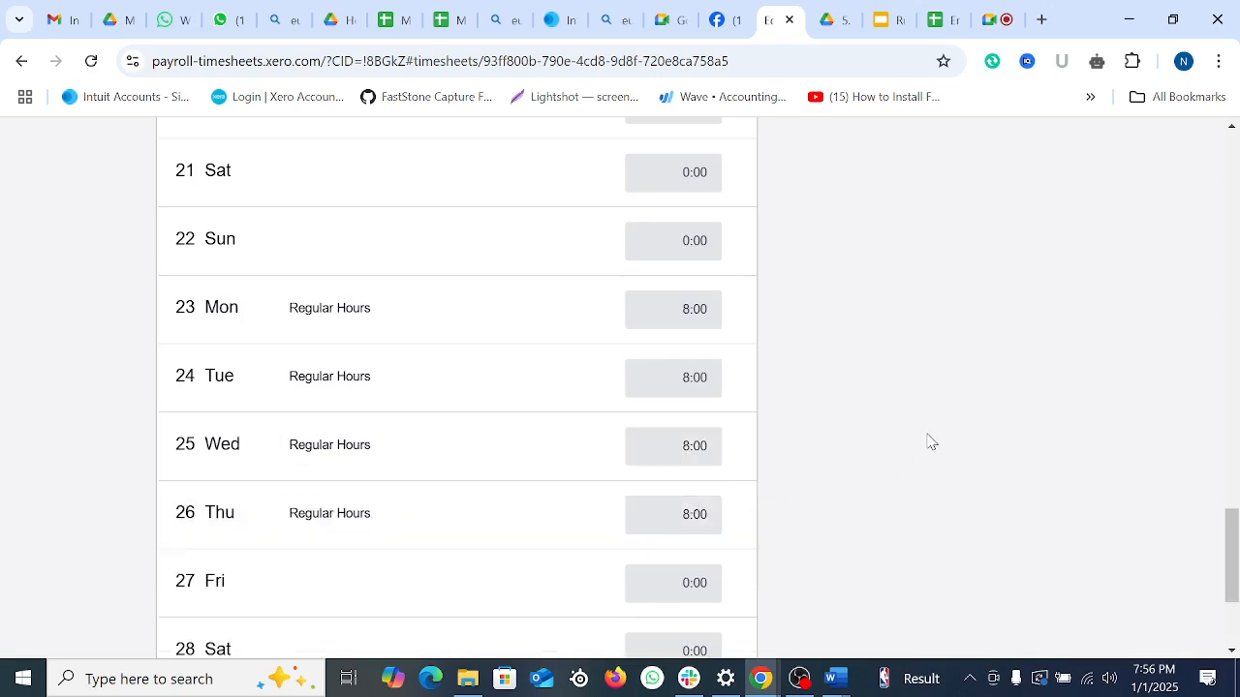
Step: Enter 8 hours each for Friday 27, Monday 30 and Tuesday 31
scroll(662, 391, "down", 2)
left_click(661, 390)
type("8")
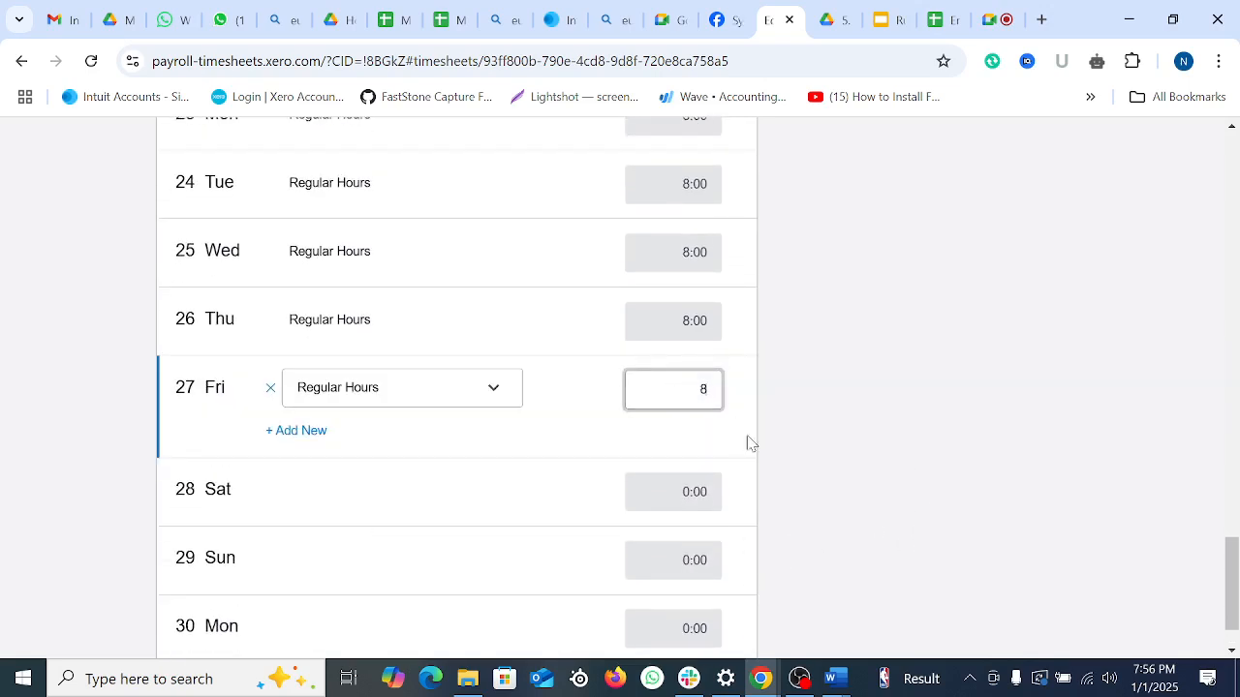
left_click(691, 493)
scroll(924, 459, "down", 1)
left_click(689, 552)
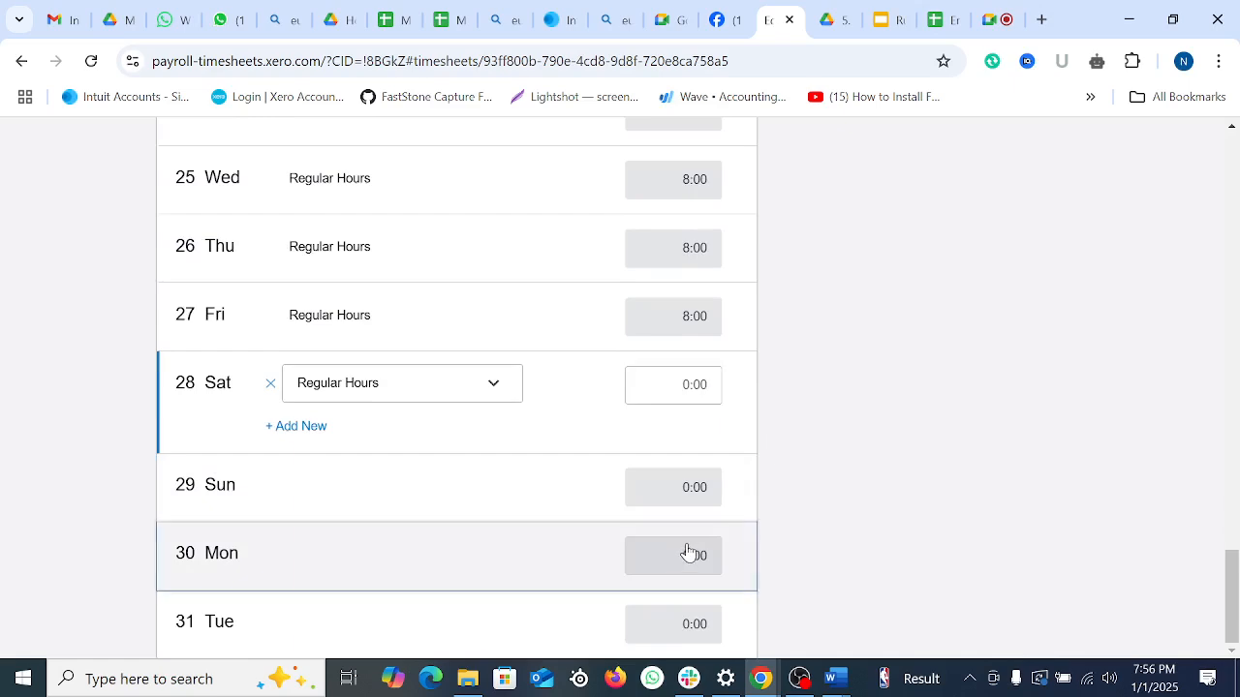
type("8")
left_click(880, 465)
left_click(694, 620)
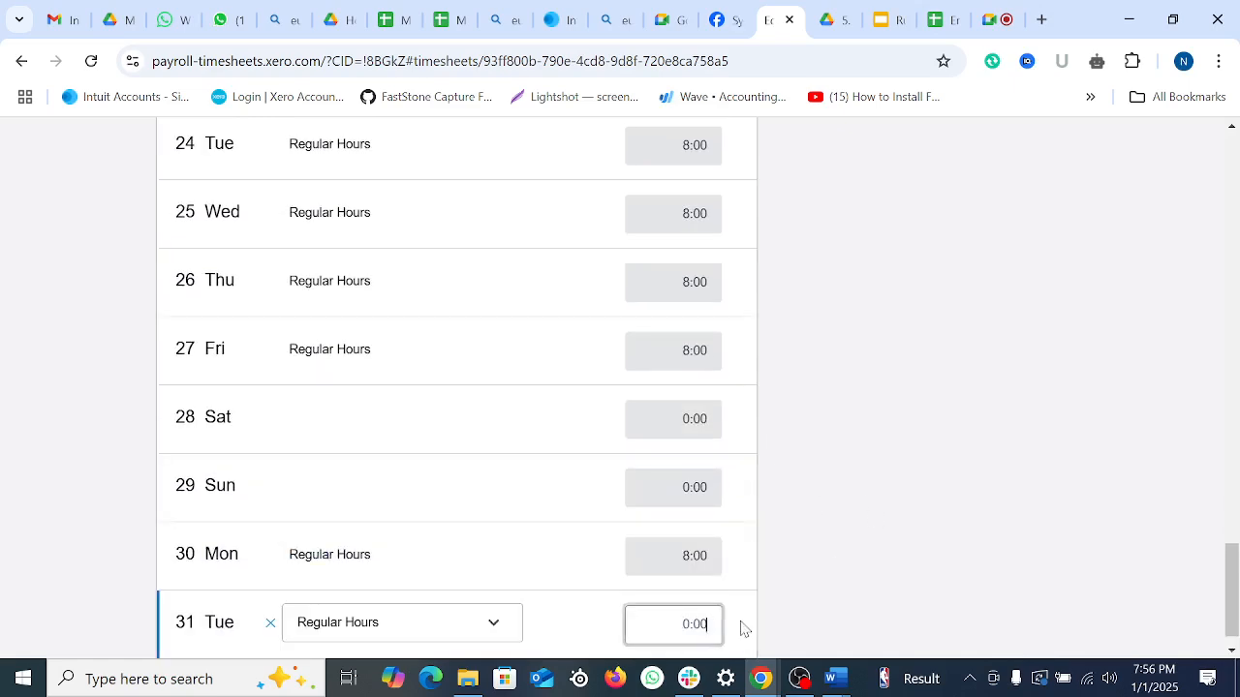
type("8")
scroll(924, 479, "up", 10)
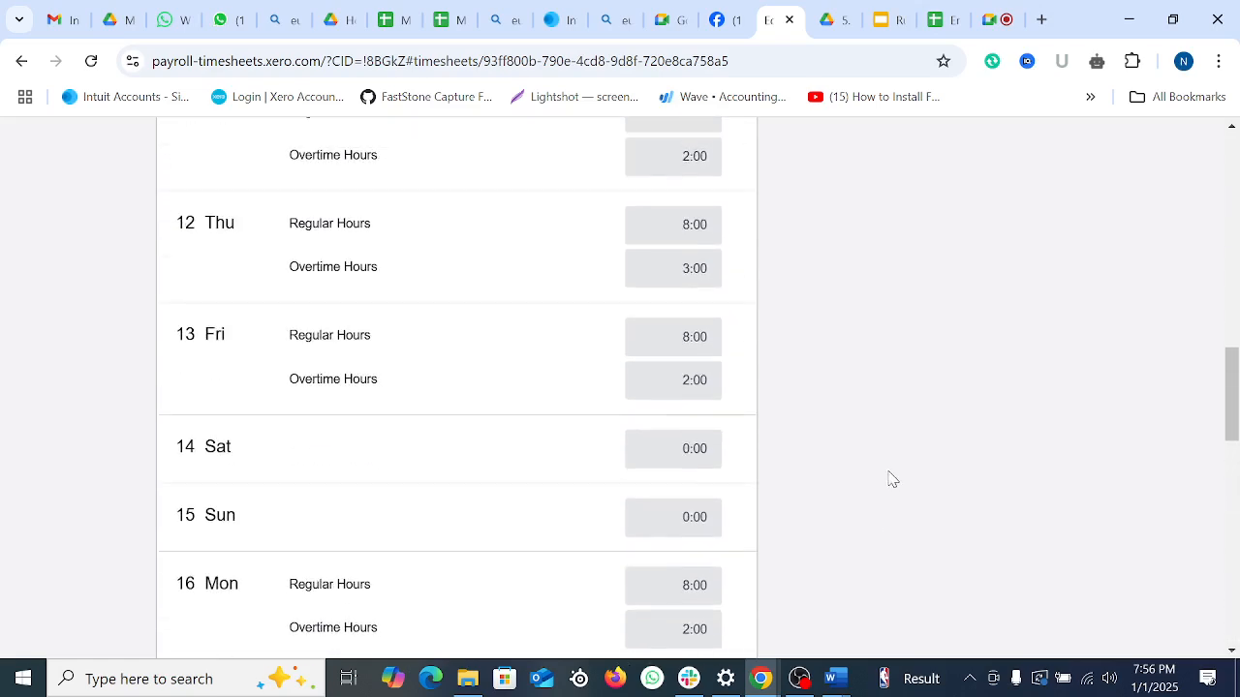
Step: Approve the December timesheet (176 regular, 30 overtime hours) and return to the Timesheets list
scroll(810, 440, "up", 10)
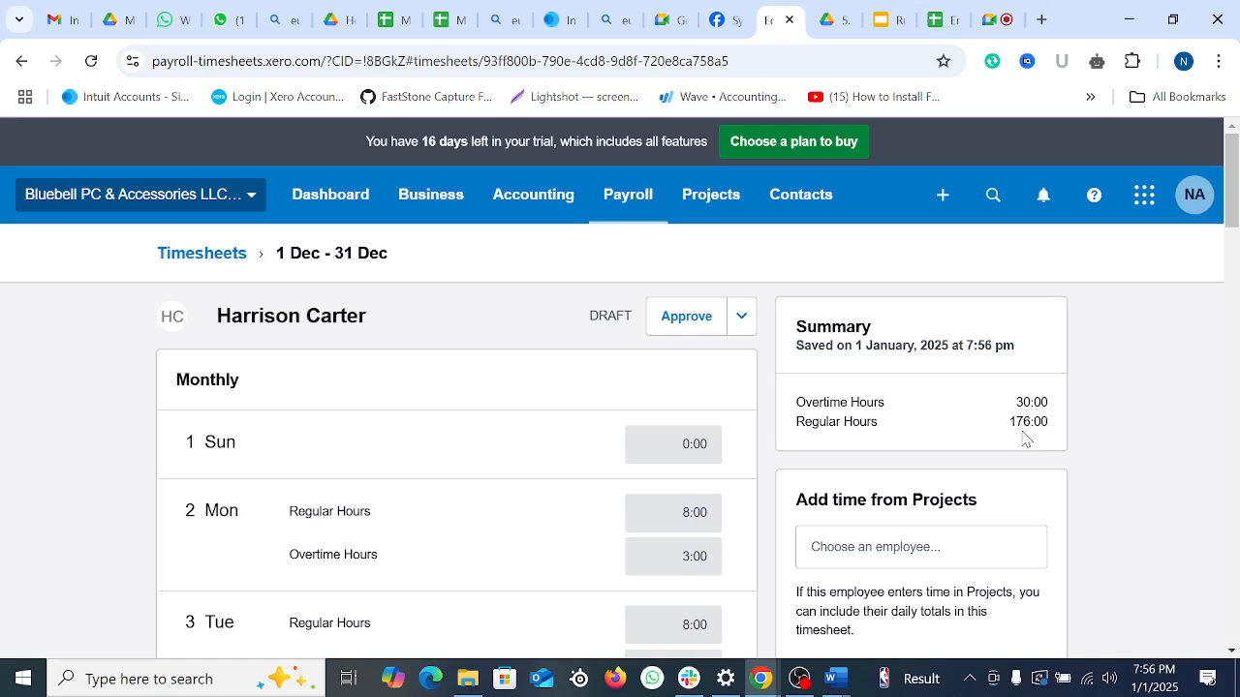
left_click(696, 324)
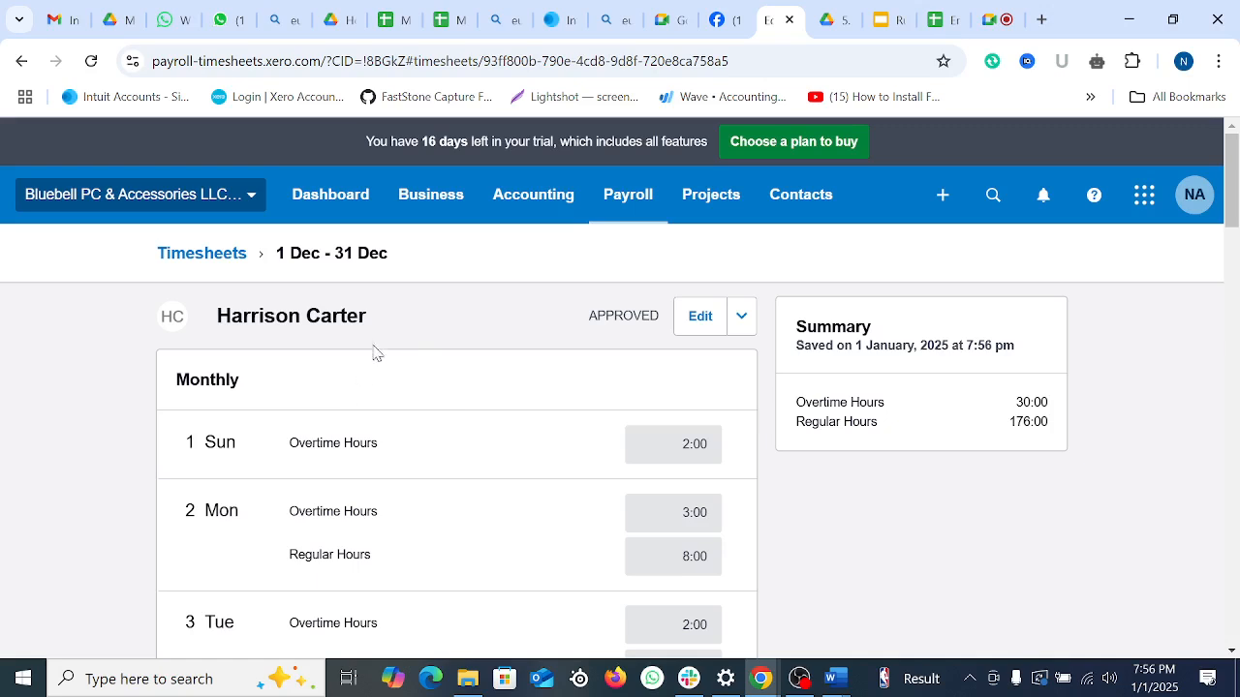
left_click(173, 251)
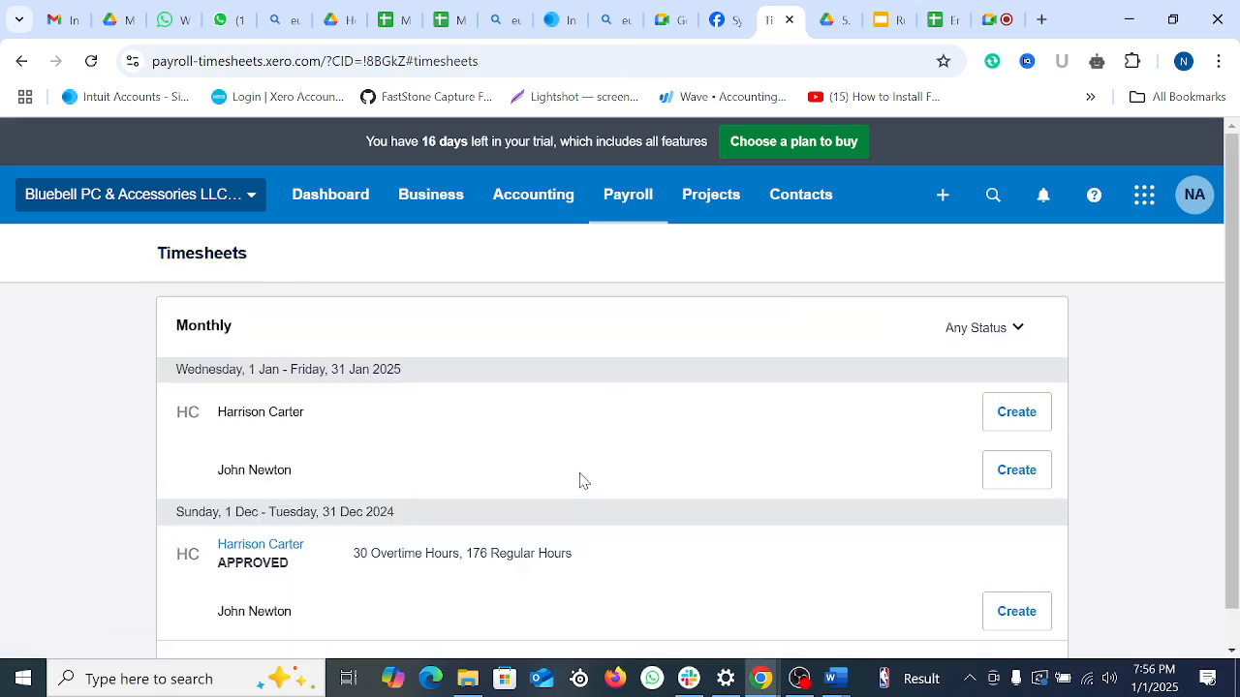
scroll(581, 479, "down", 1)
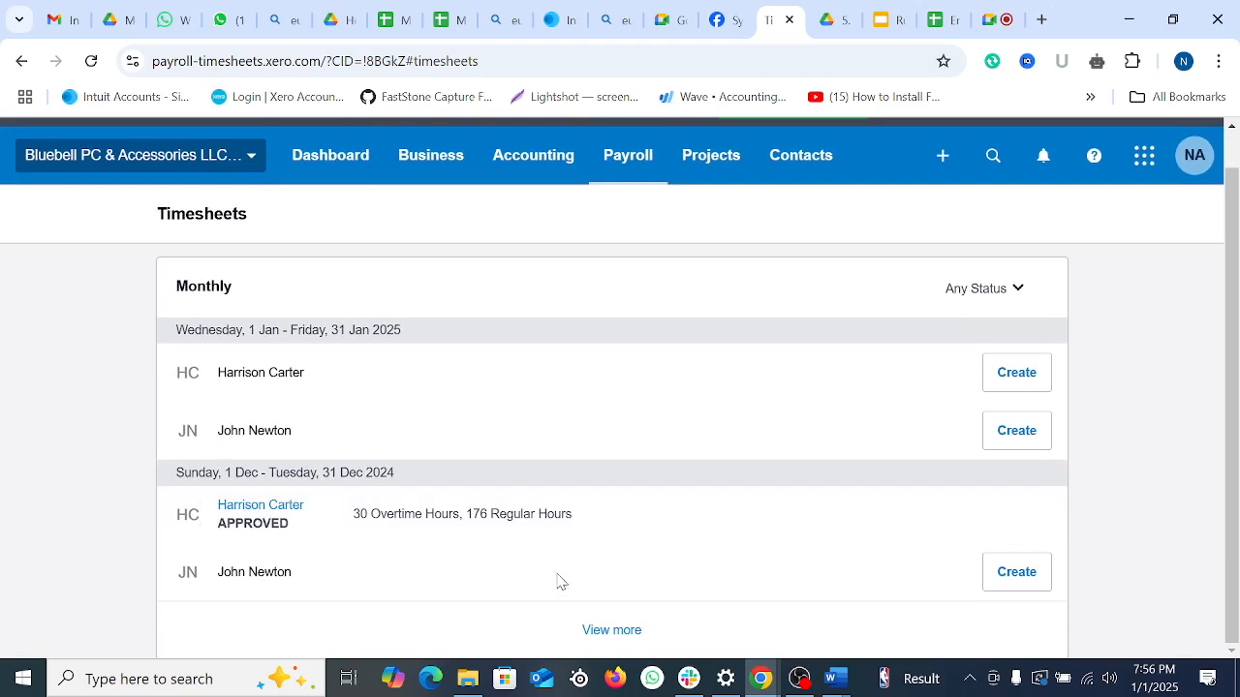
Step: Start the Monthly – 31 Dec 2024 pay run from Pay Employees, accepting the opening balances notice
left_click(626, 166)
scroll(741, 379, "down", 1)
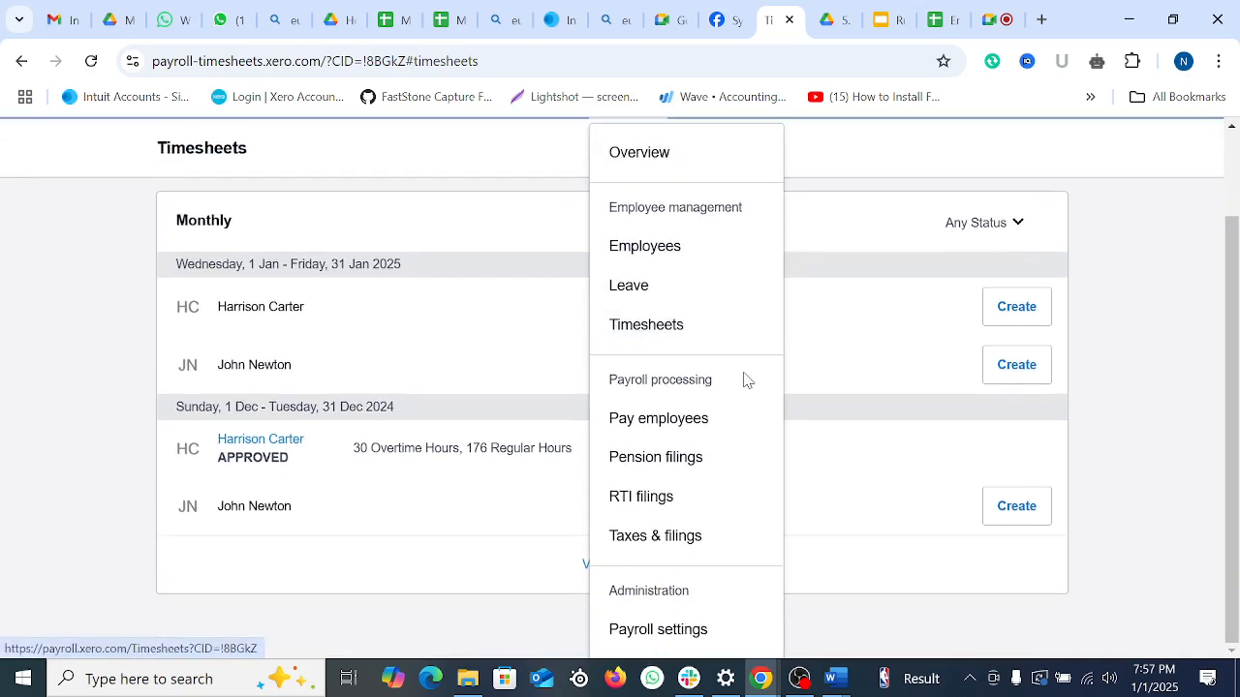
left_click(668, 430)
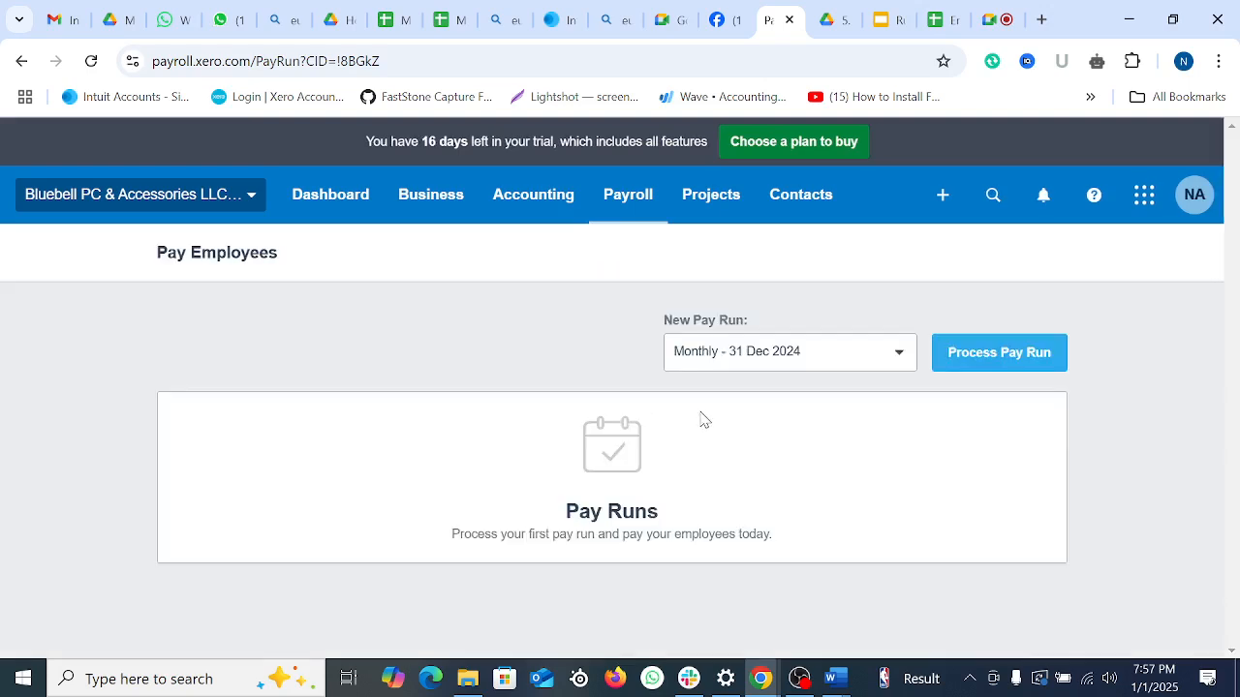
left_click(893, 355)
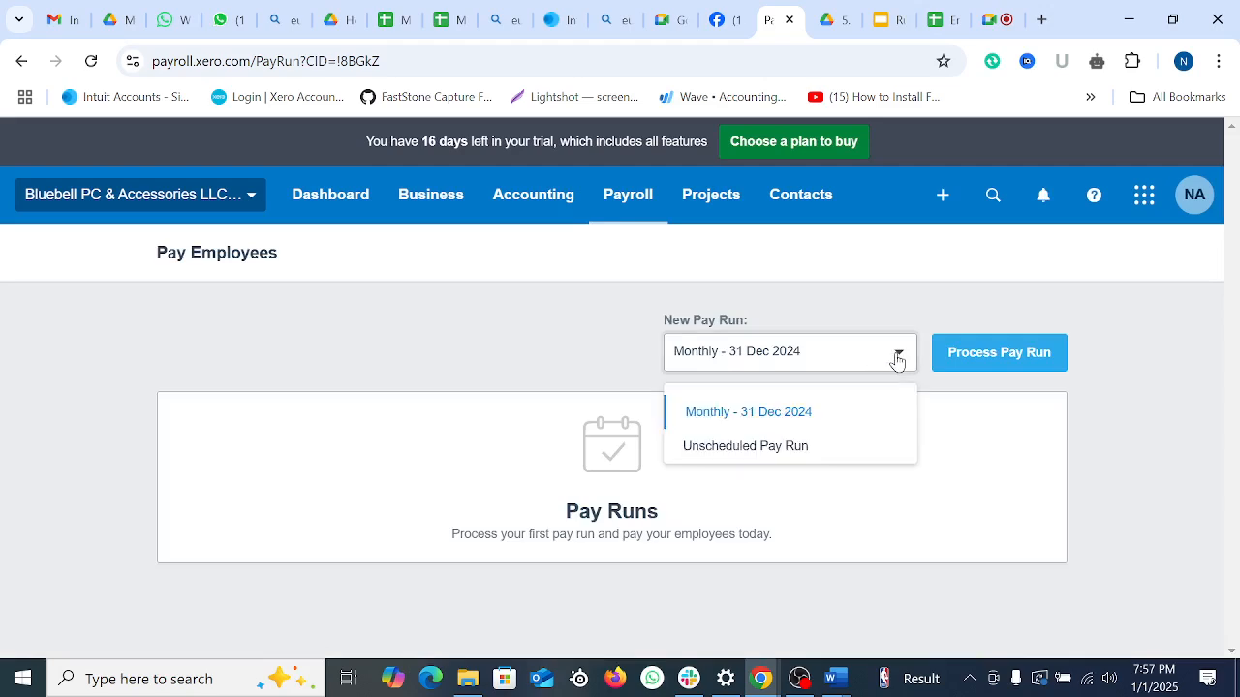
left_click(770, 418)
left_click(1026, 360)
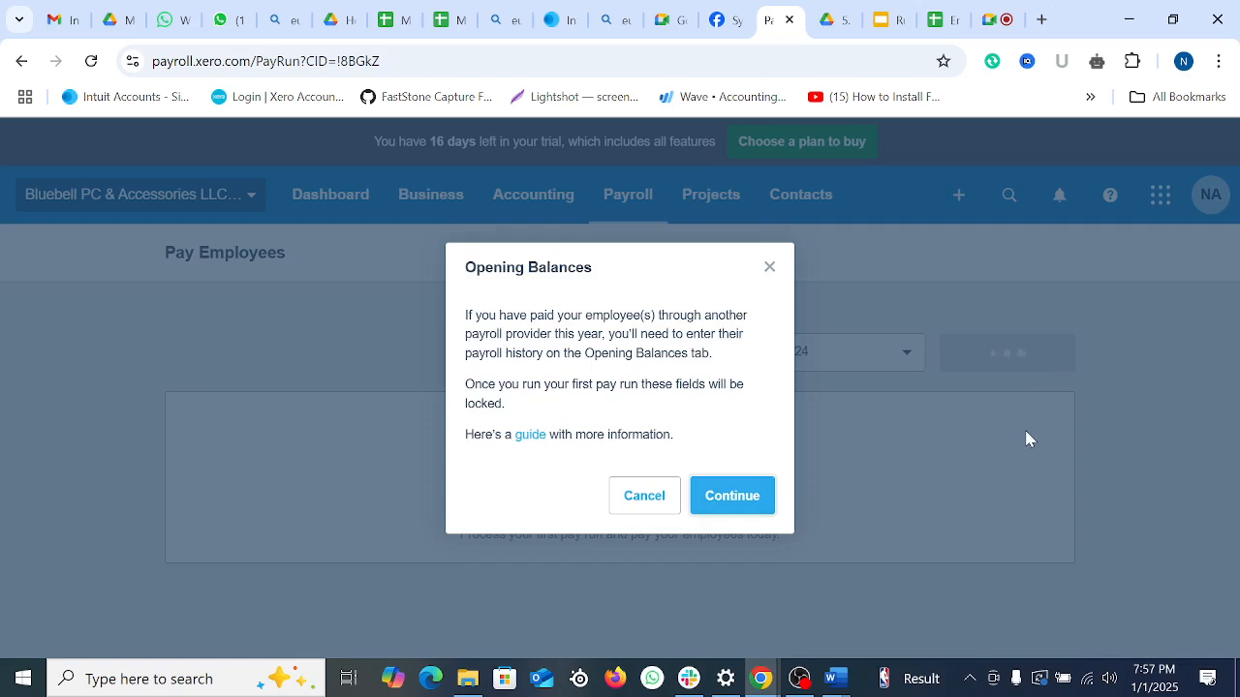
left_click(760, 514)
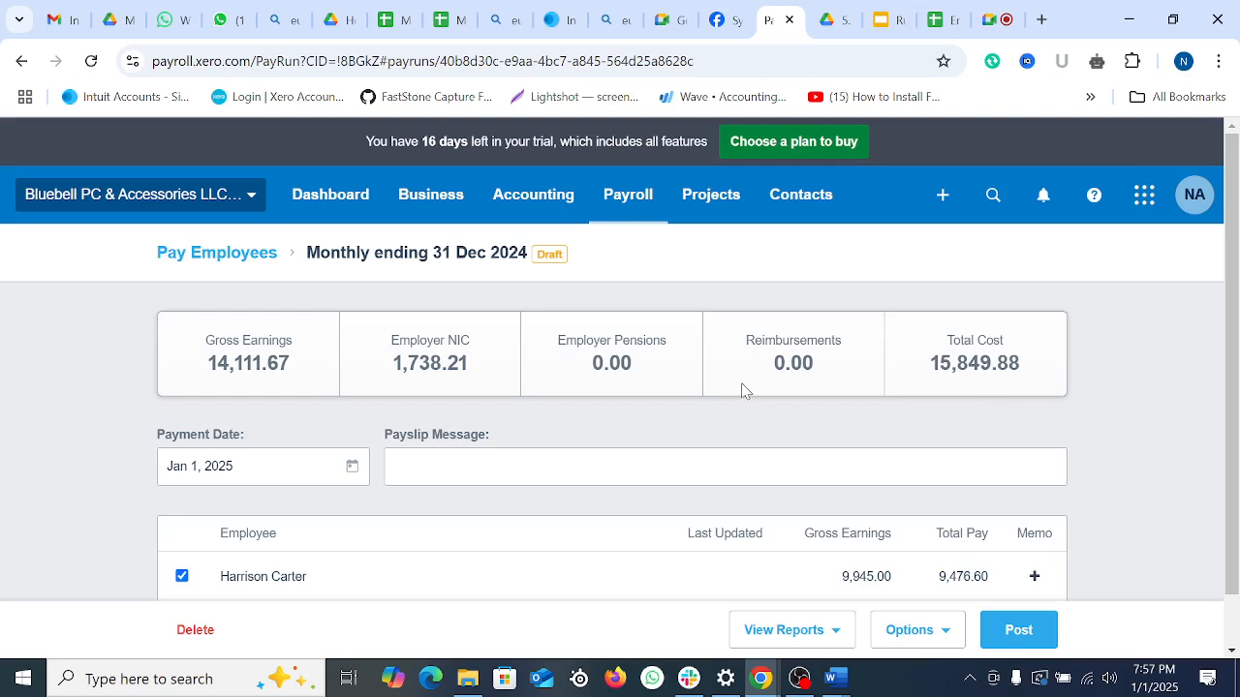
Step: Leave the payment date unchanged and open the first employee's payslip
scroll(590, 405, "down", 1)
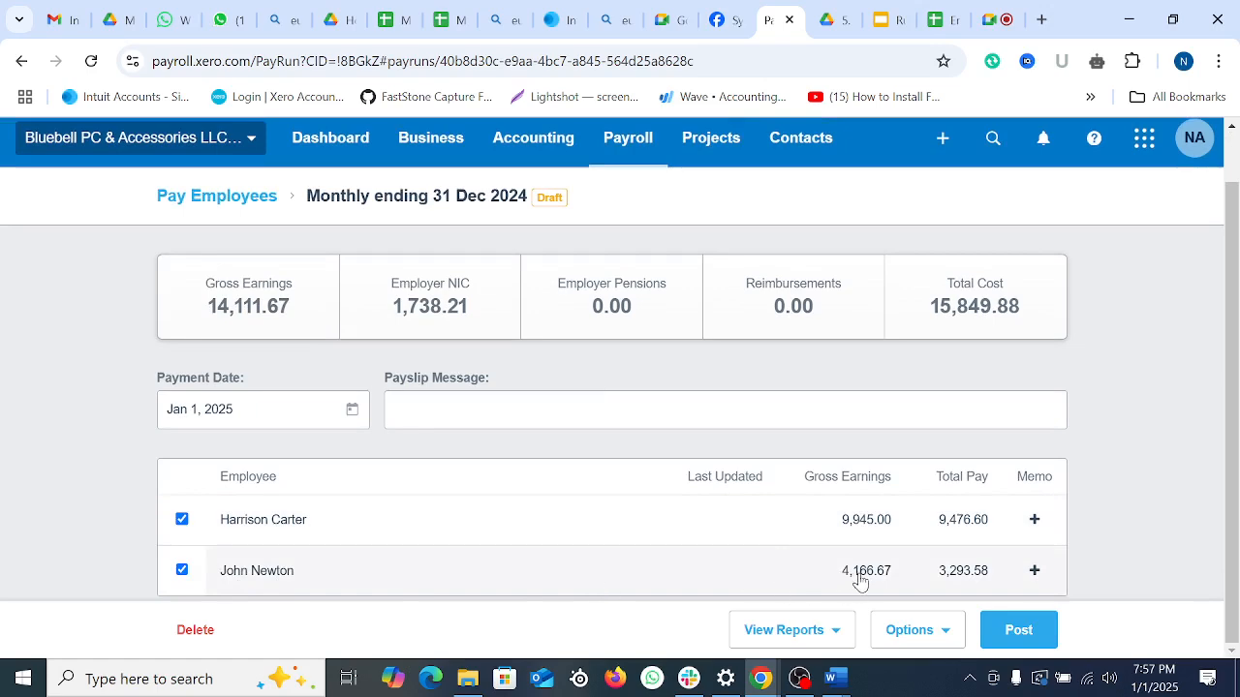
left_click(262, 415)
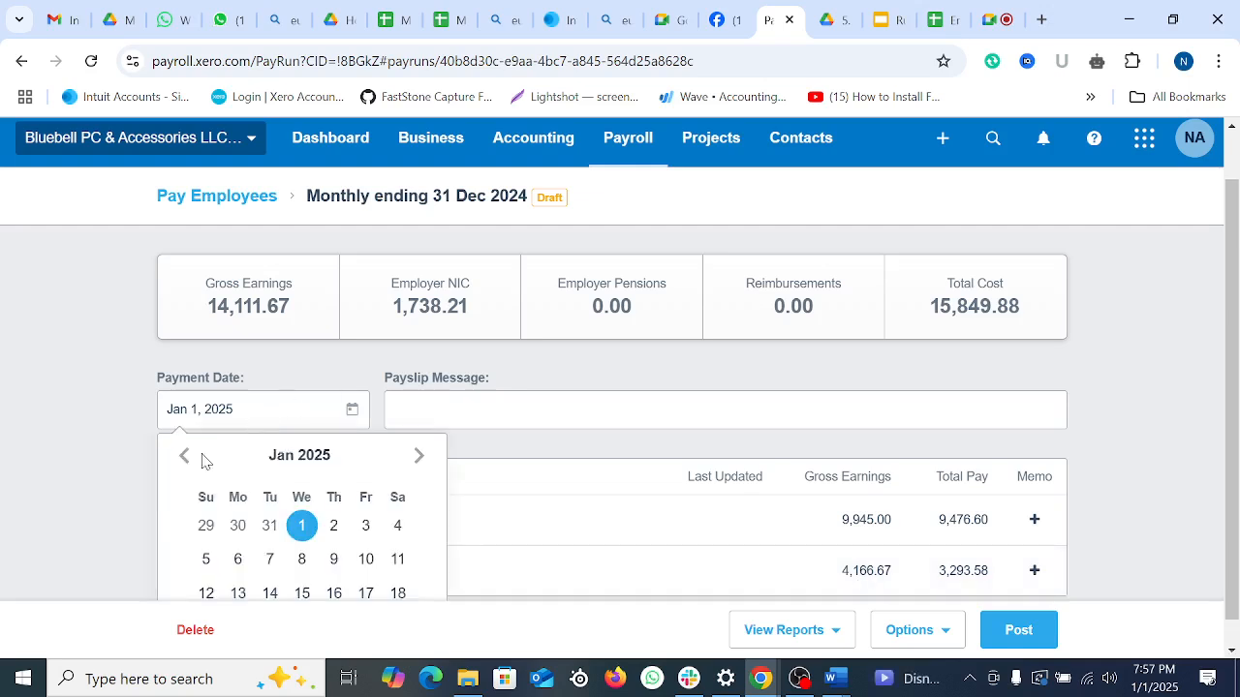
left_click(92, 438)
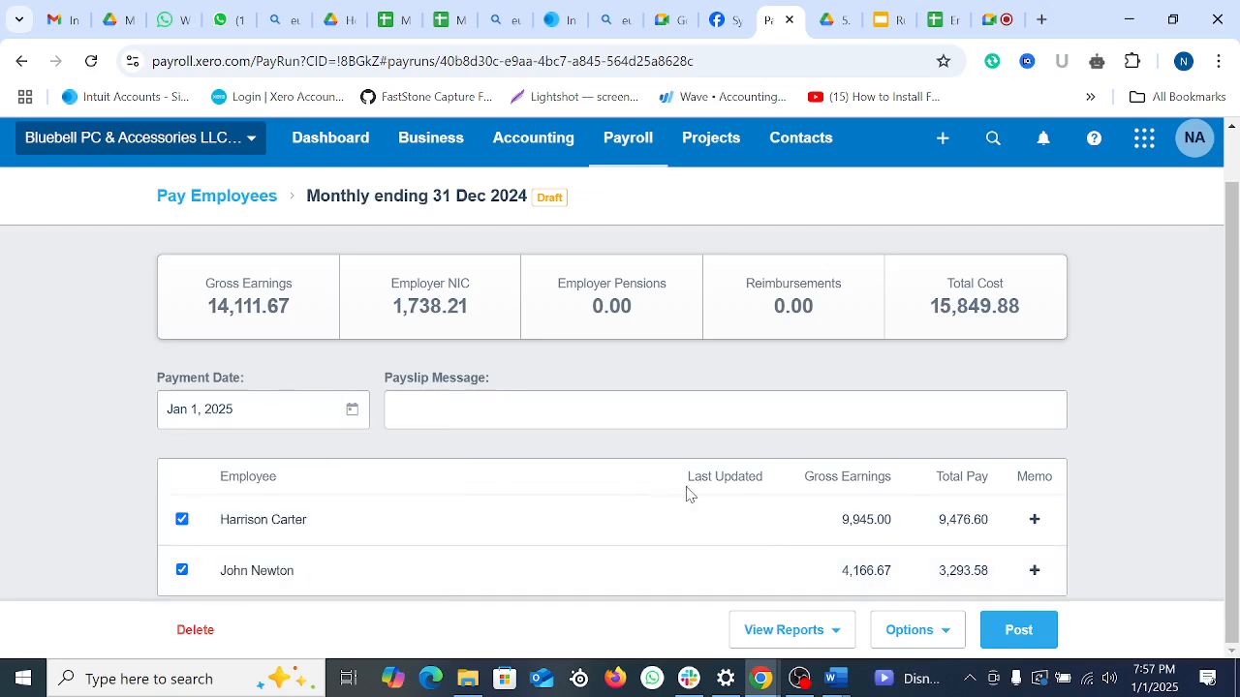
left_click(860, 520)
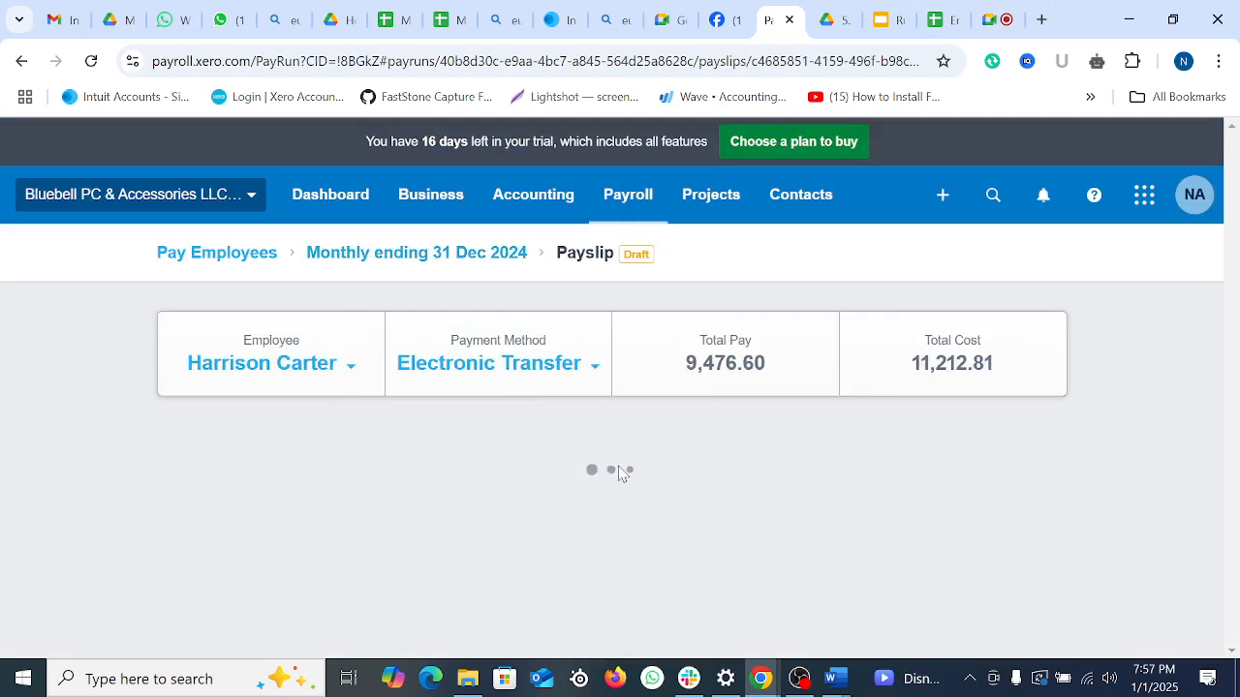
Step: Set the payslip's payment method to Manual
scroll(613, 468, "down", 2)
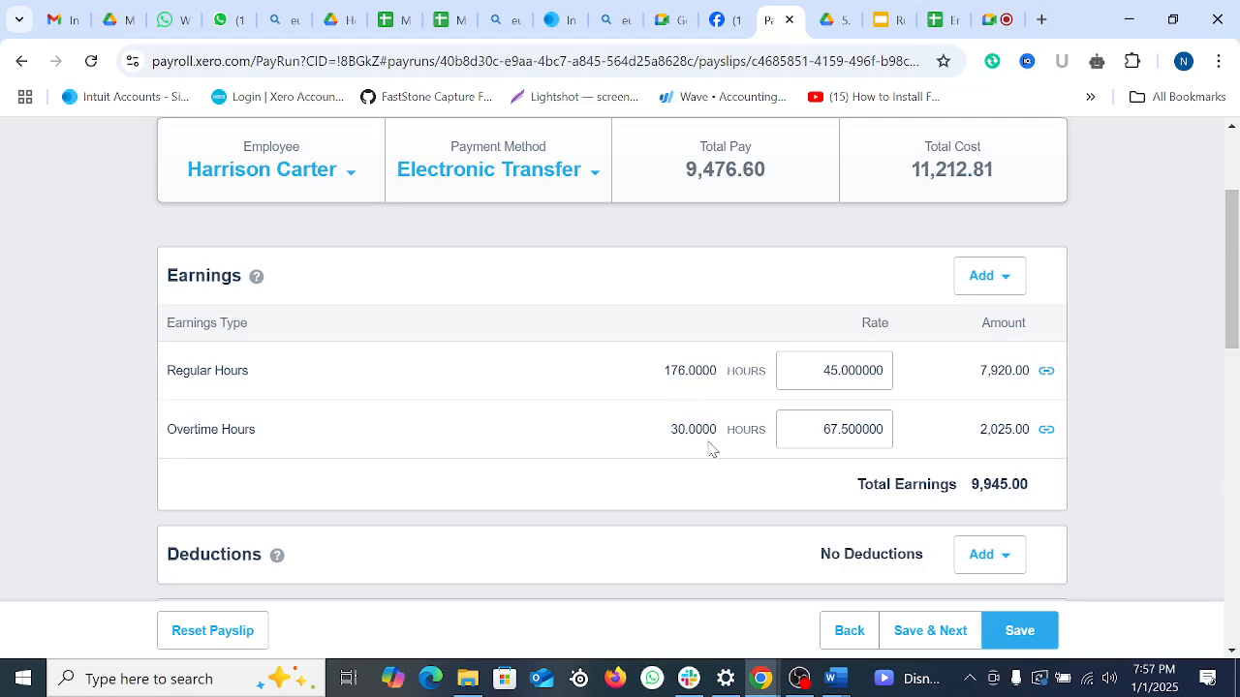
scroll(710, 448, "down", 3)
scroll(707, 394, "down", 3)
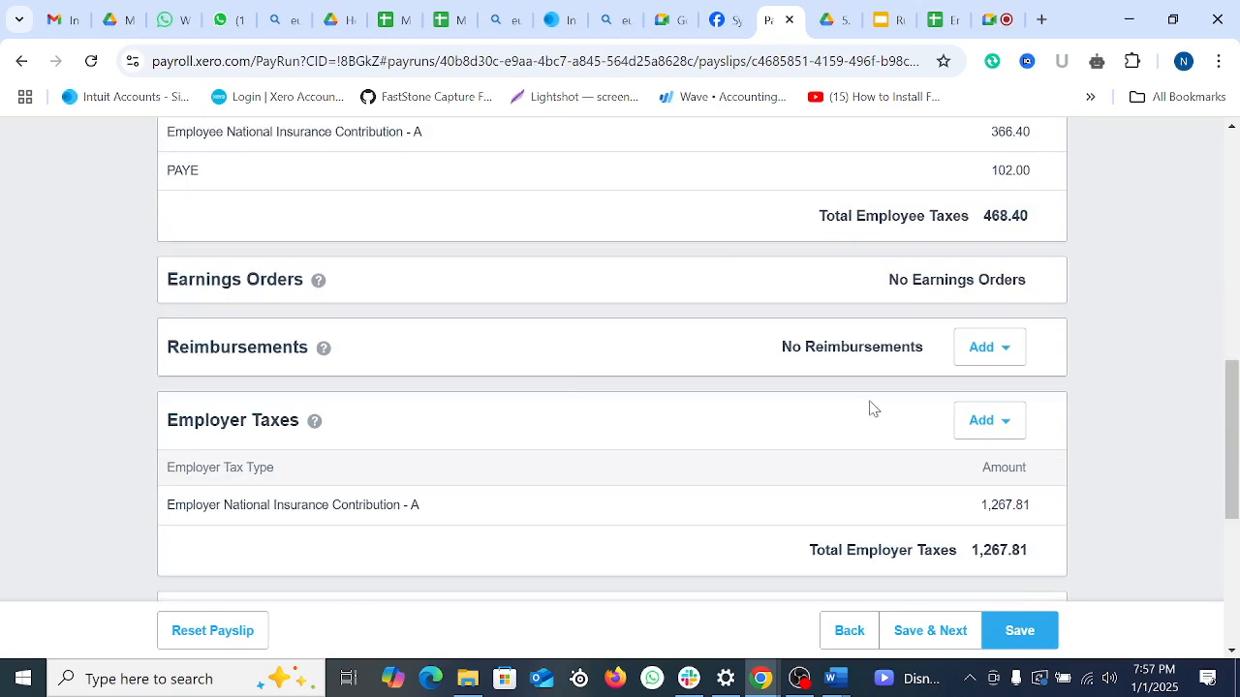
scroll(830, 451, "up", 8)
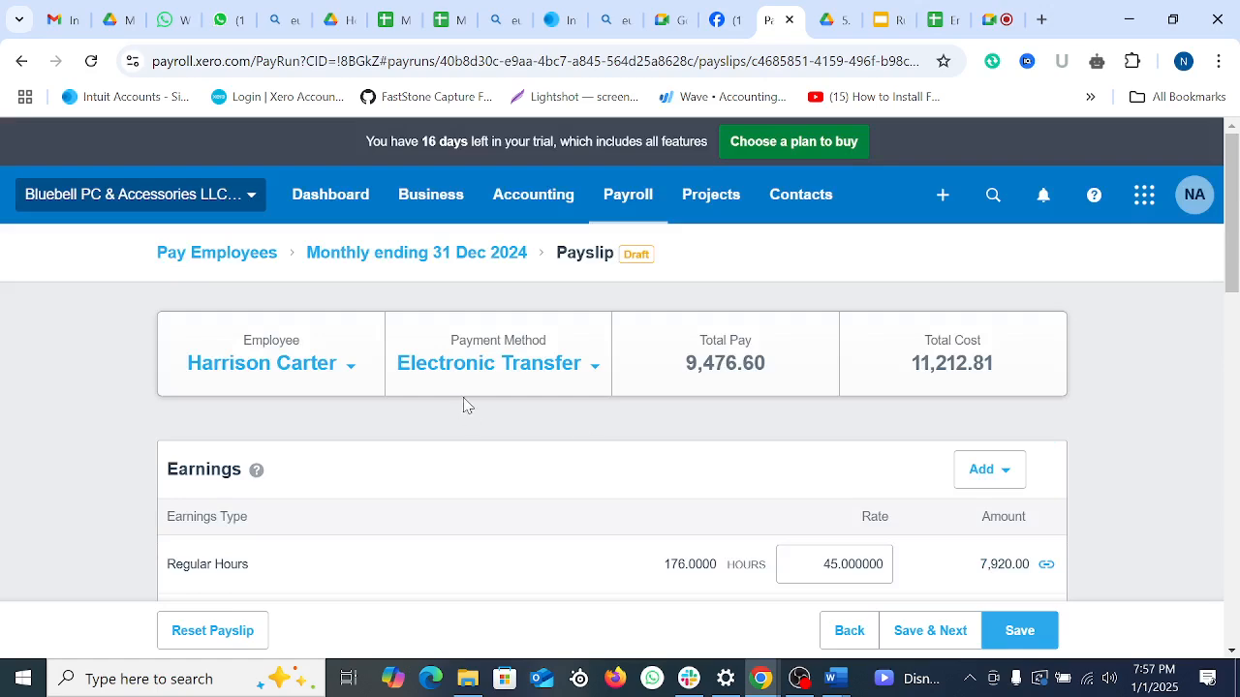
left_click(594, 370)
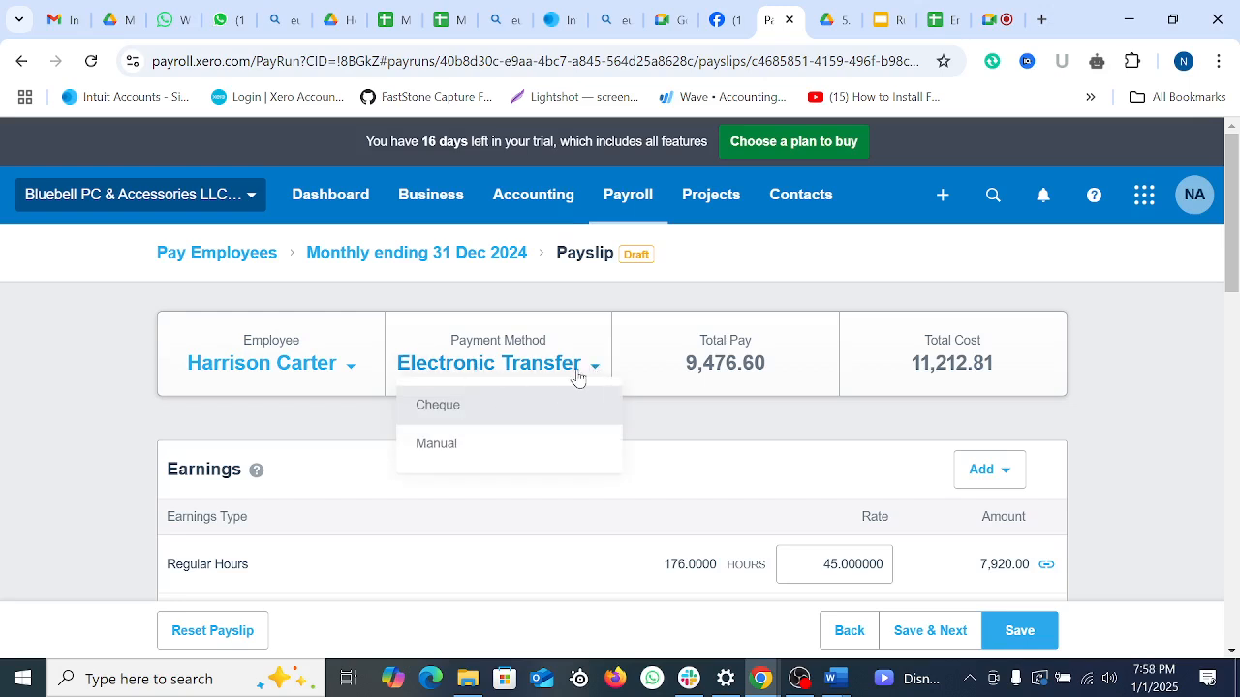
left_click(437, 448)
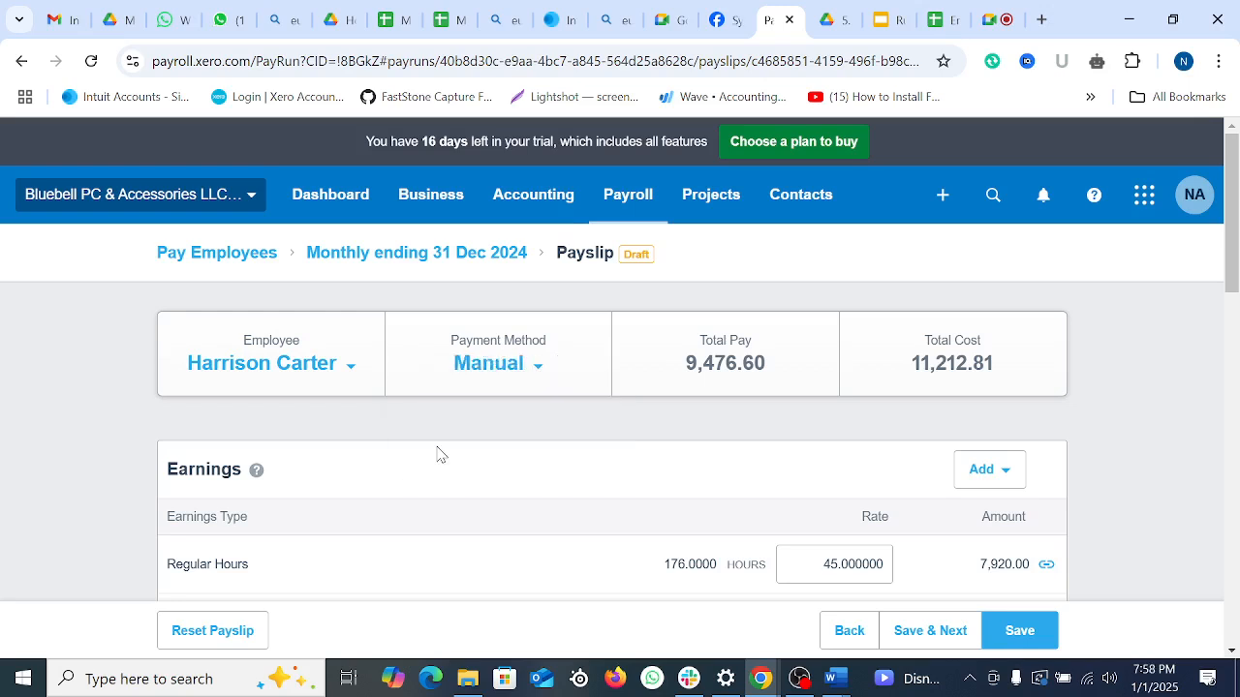
Step: Review the available deduction types and close the list without adding any
scroll(703, 417, "down", 2)
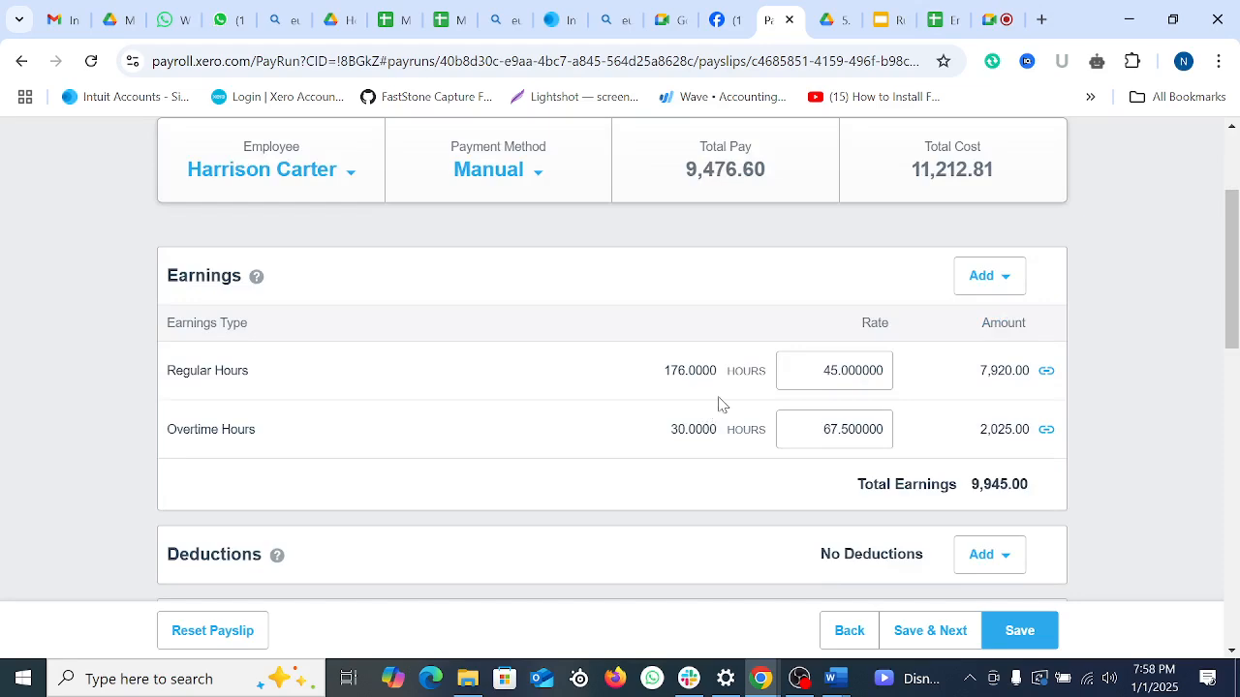
scroll(889, 437, "down", 3)
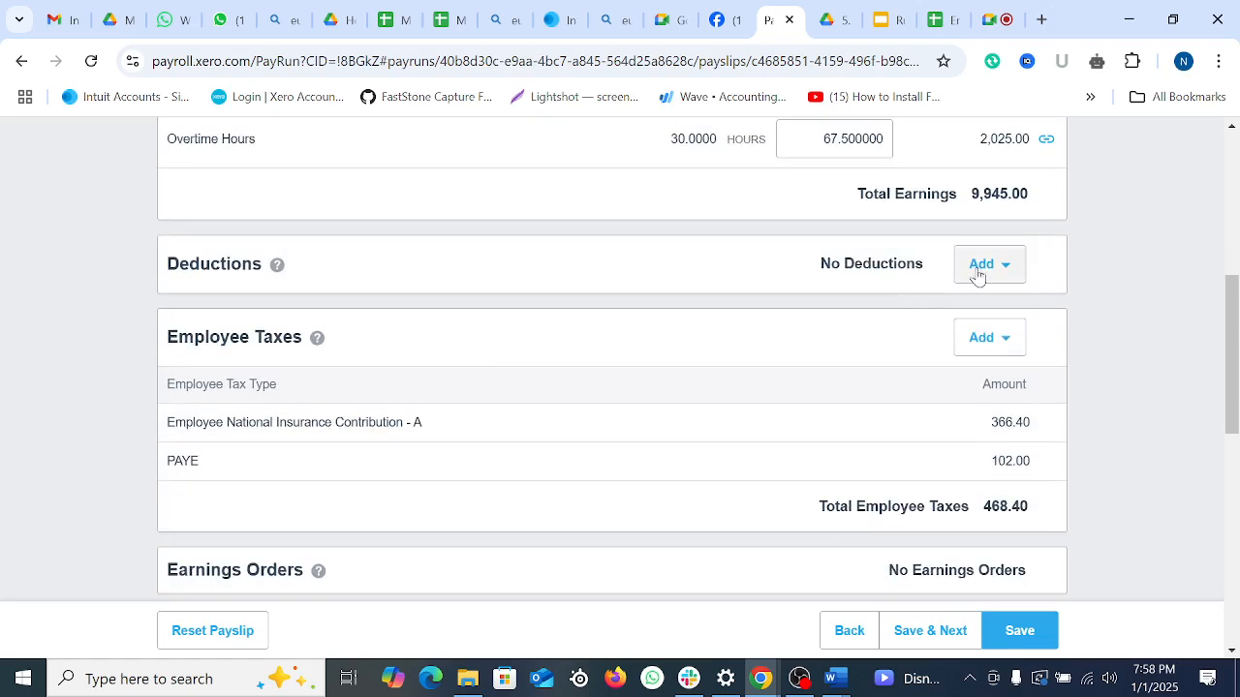
left_click(1008, 268)
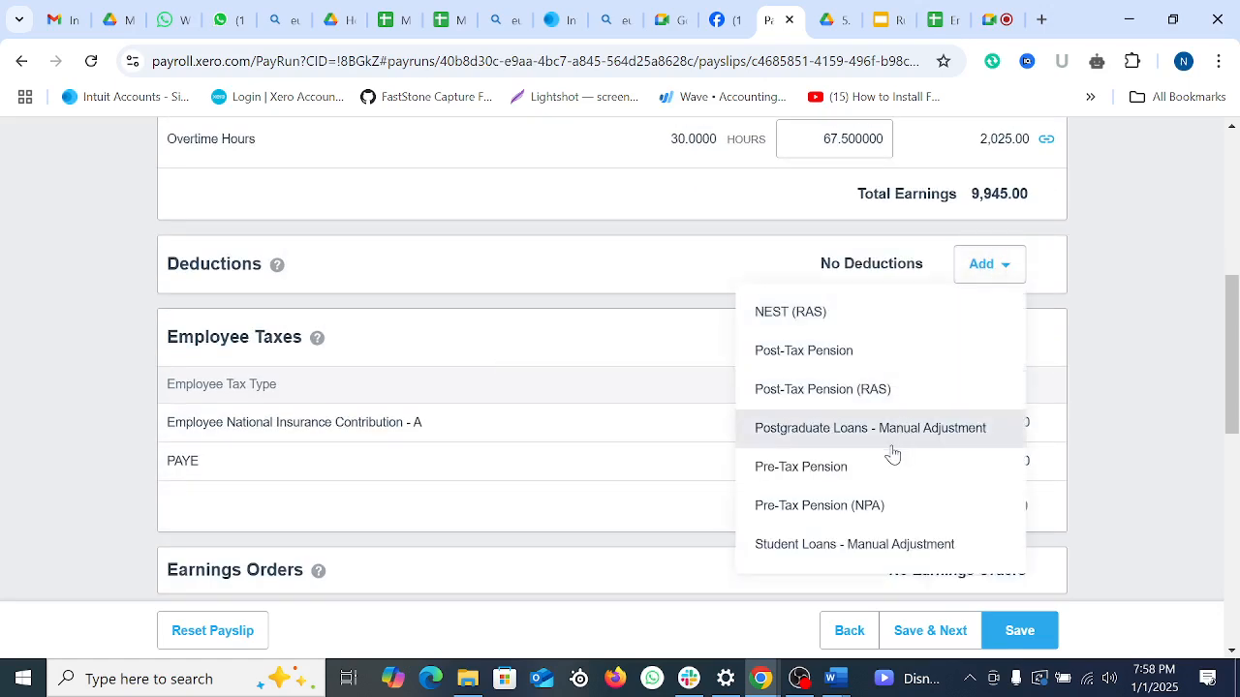
scroll(869, 377, "down", 1)
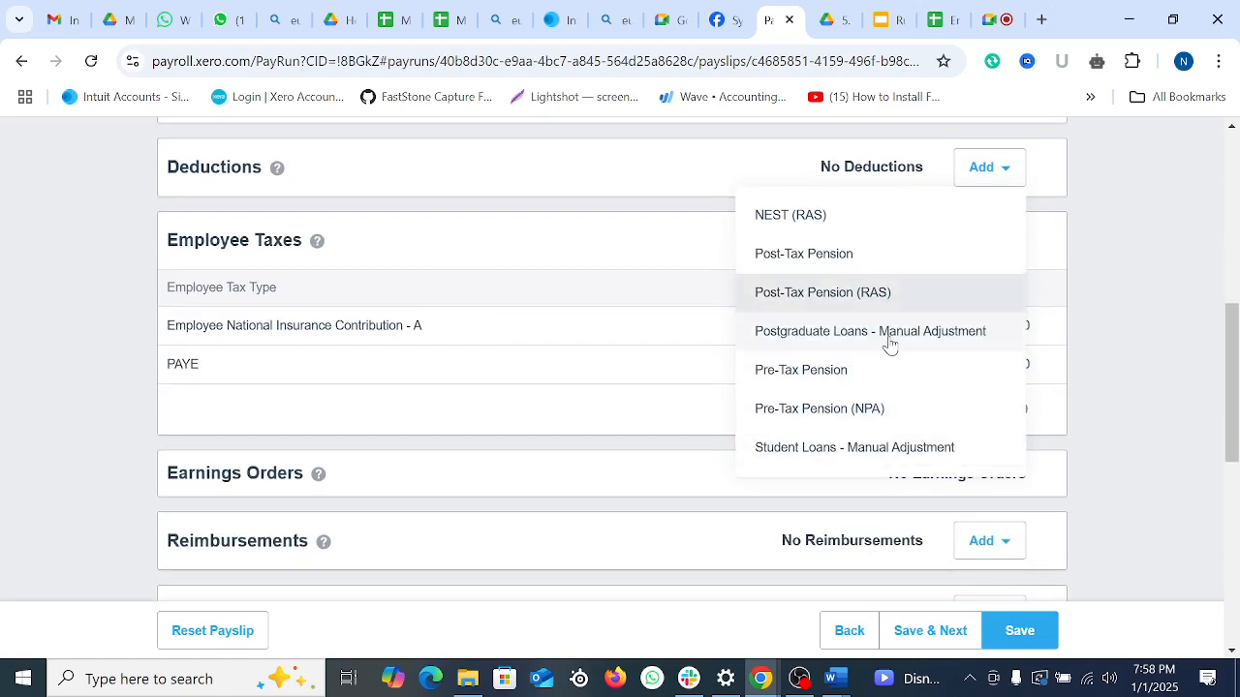
scroll(888, 347, "up", 1)
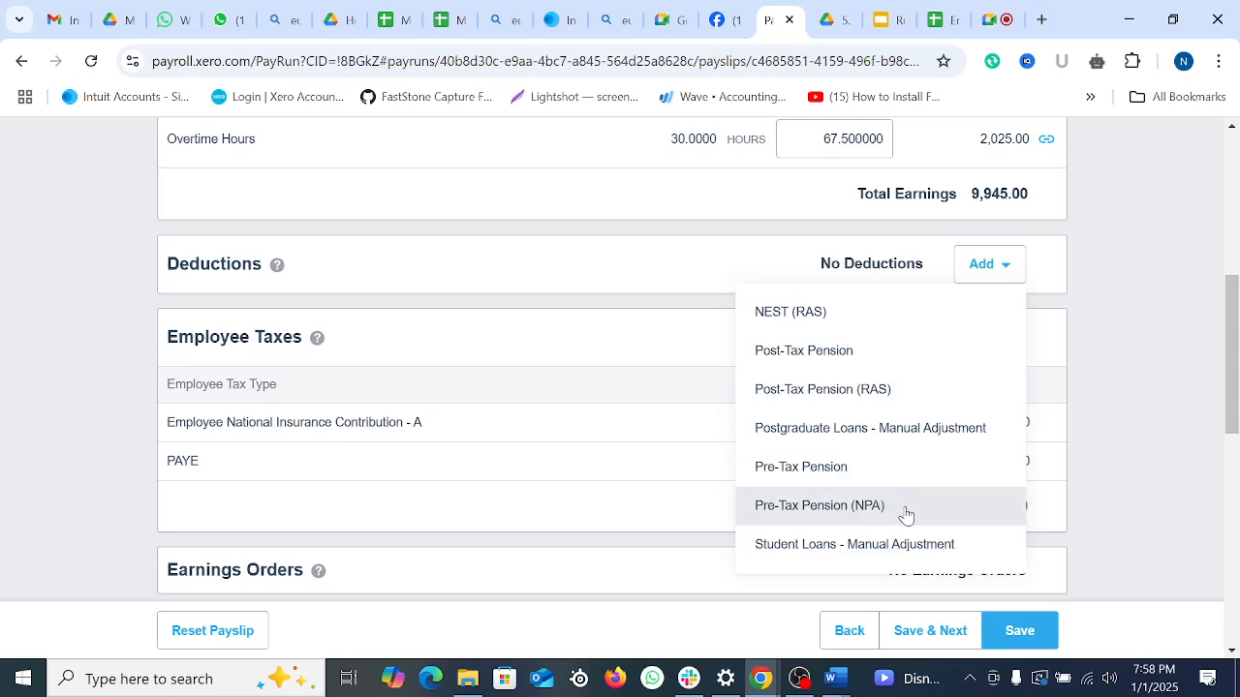
left_click(1163, 419)
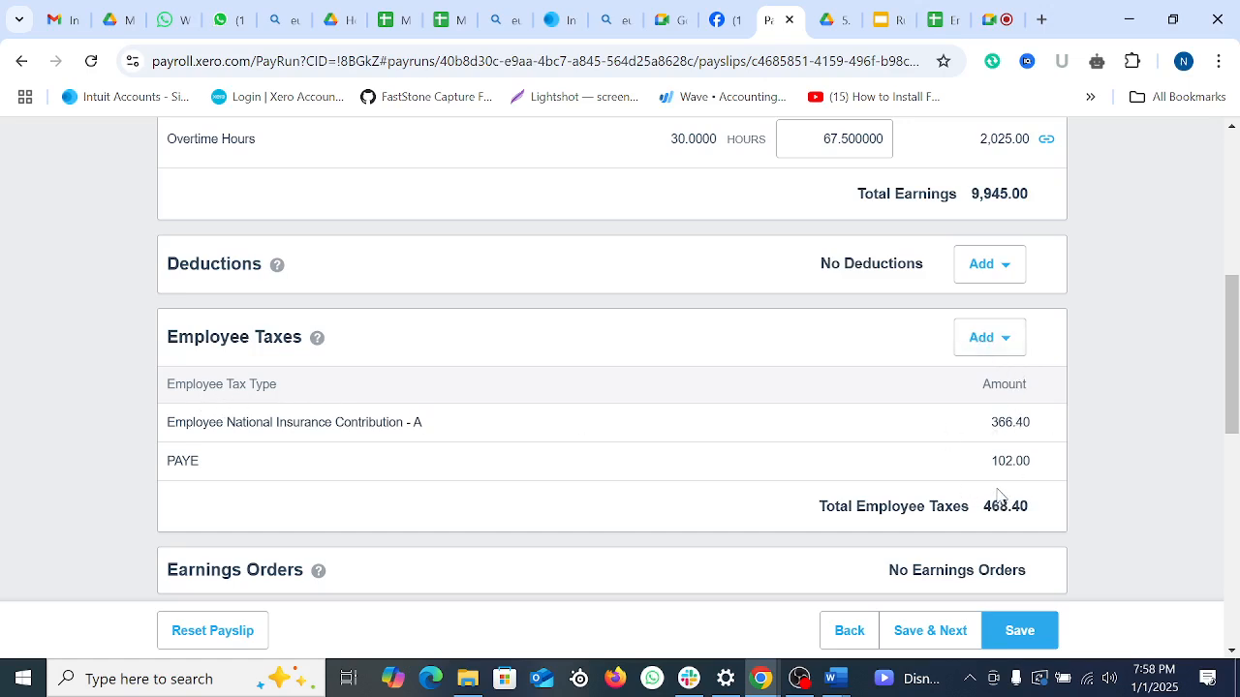
scroll(848, 460, "down", 4)
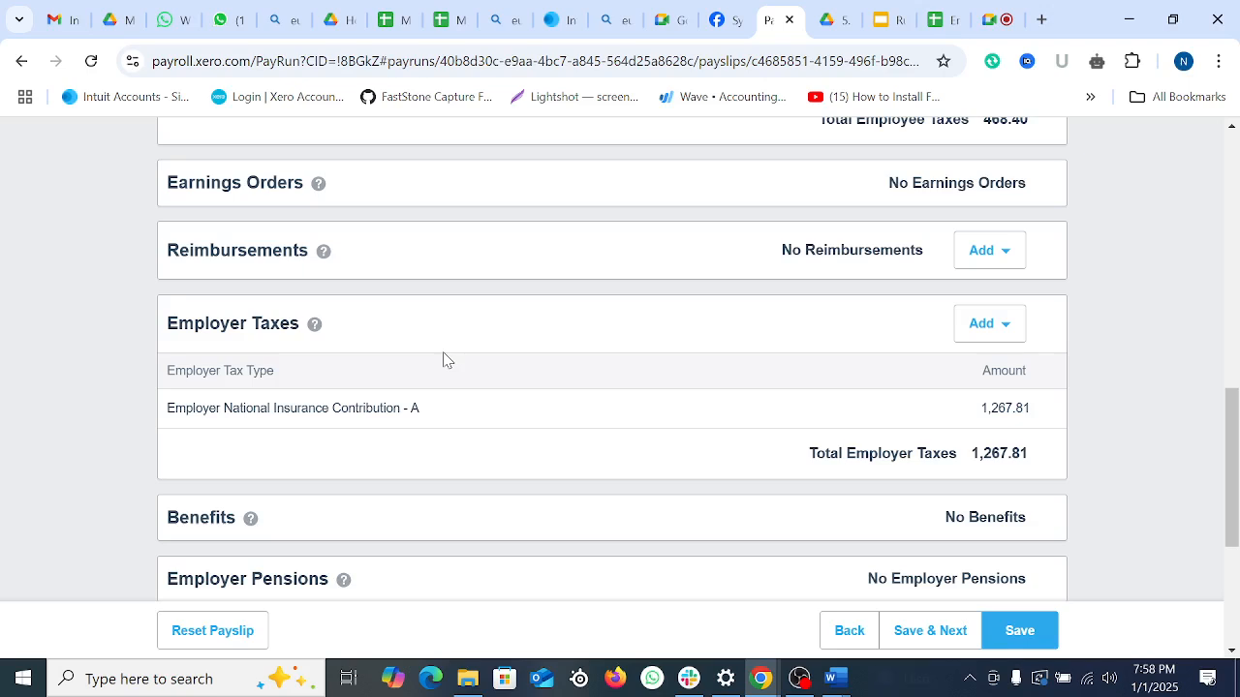
Step: Add a Parking Expenses reimbursement named 'Parking Allowance' for 50.00
left_click(1008, 255)
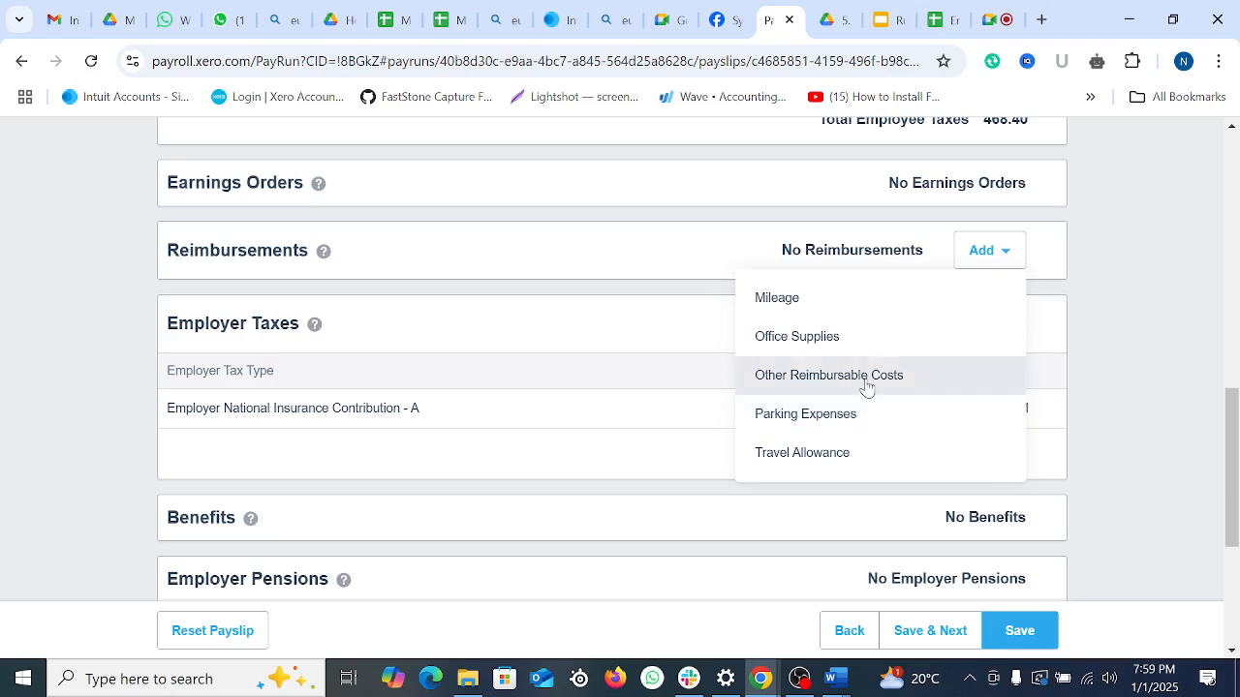
left_click(815, 430)
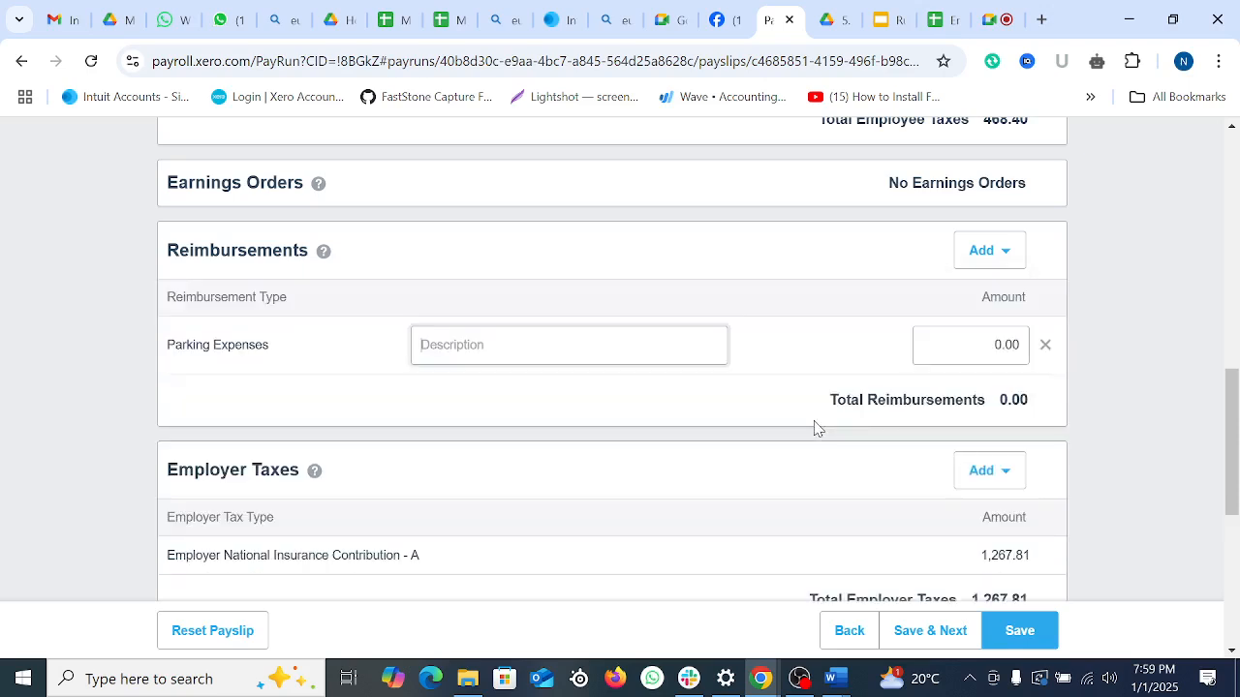
type("Parking Allowance")
left_click(983, 344)
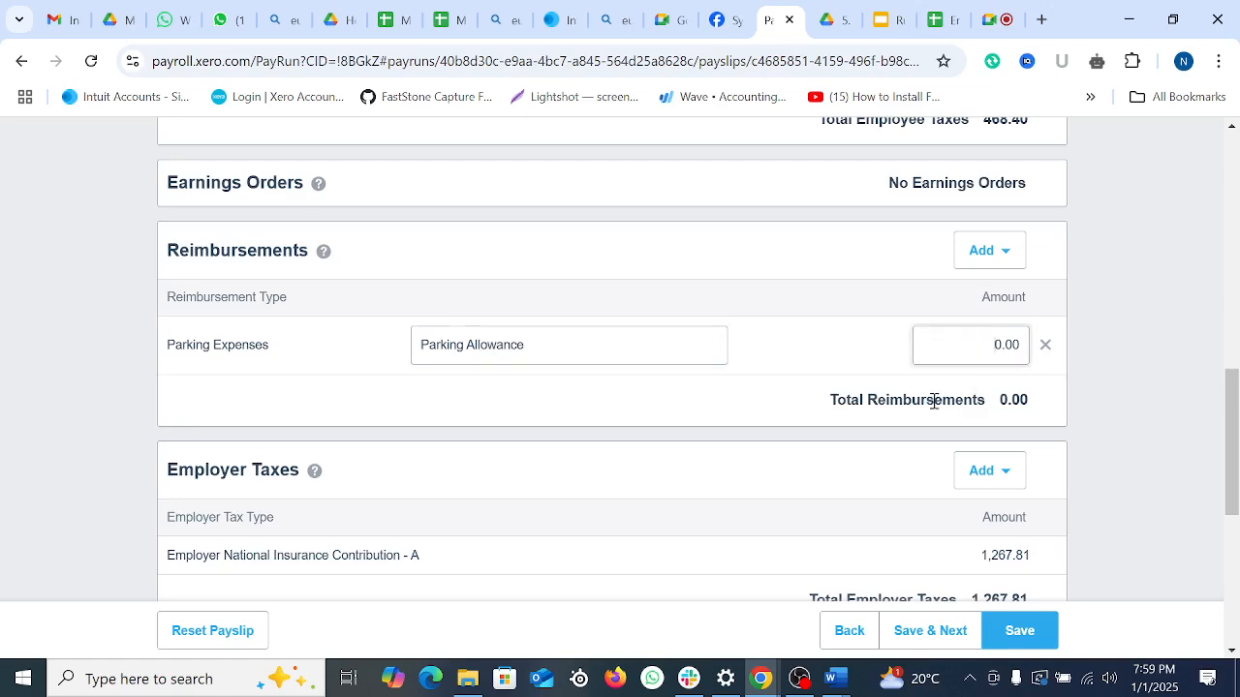
type("50")
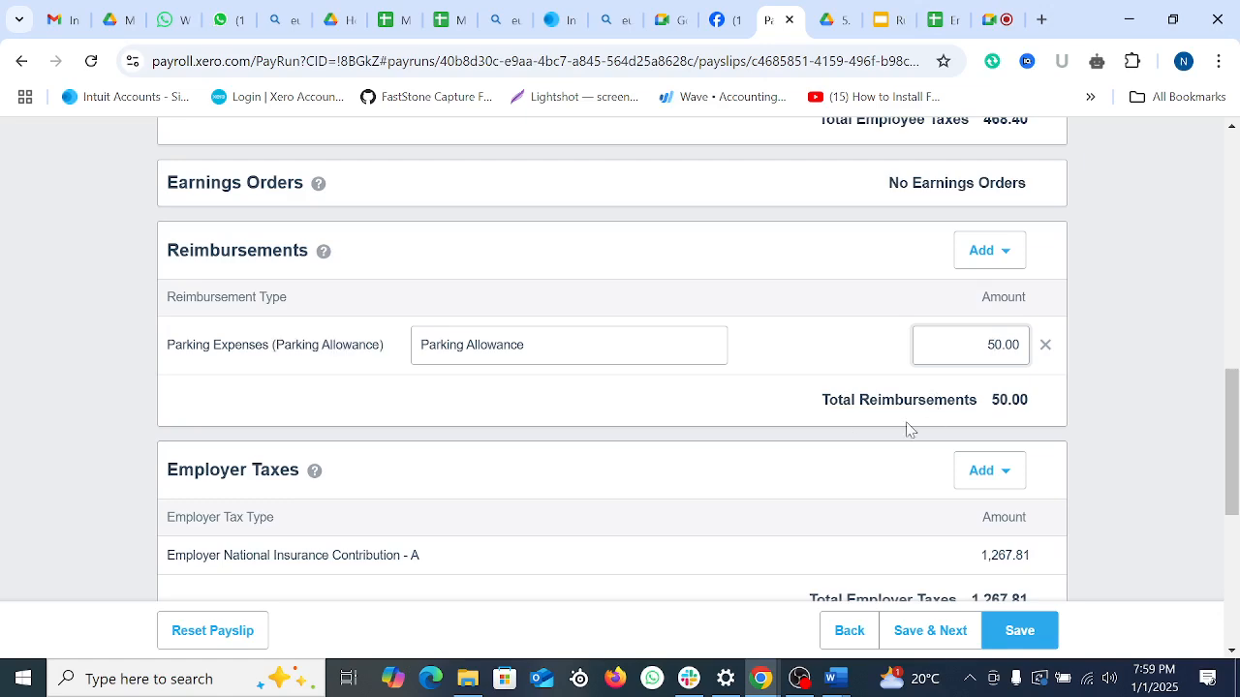
scroll(789, 449, "down", 2)
scroll(982, 390, "up", 1)
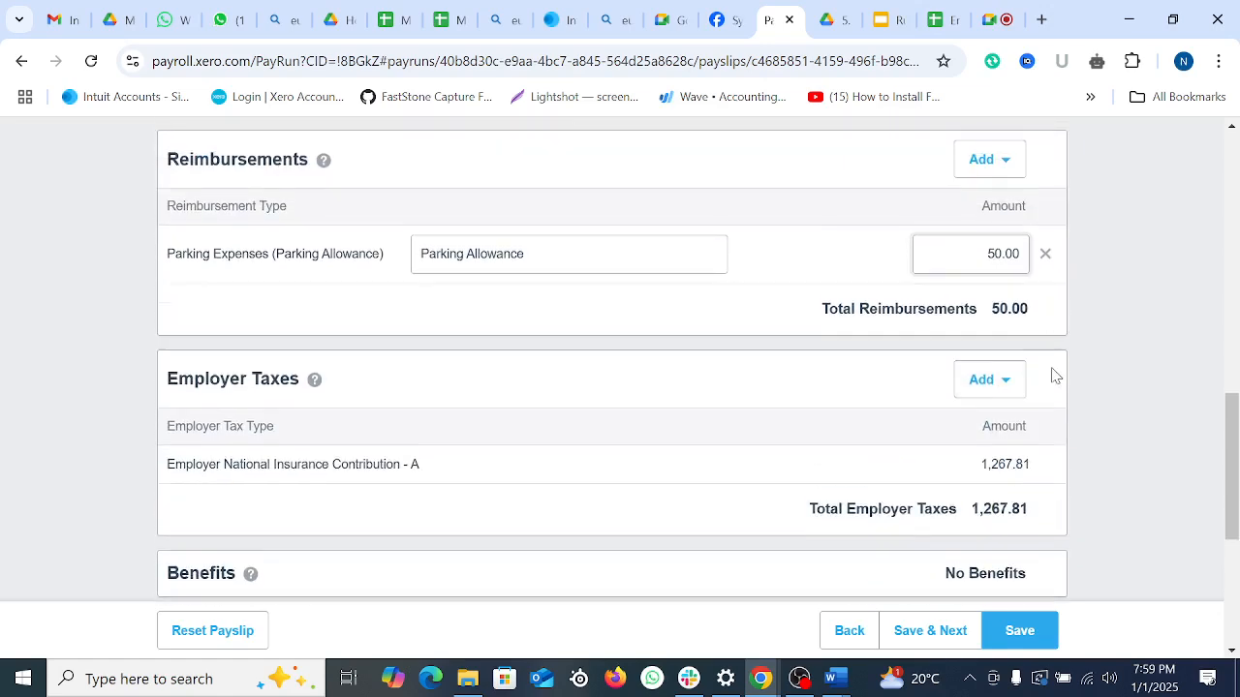
scroll(1046, 383, "up", 1)
left_click(731, 396)
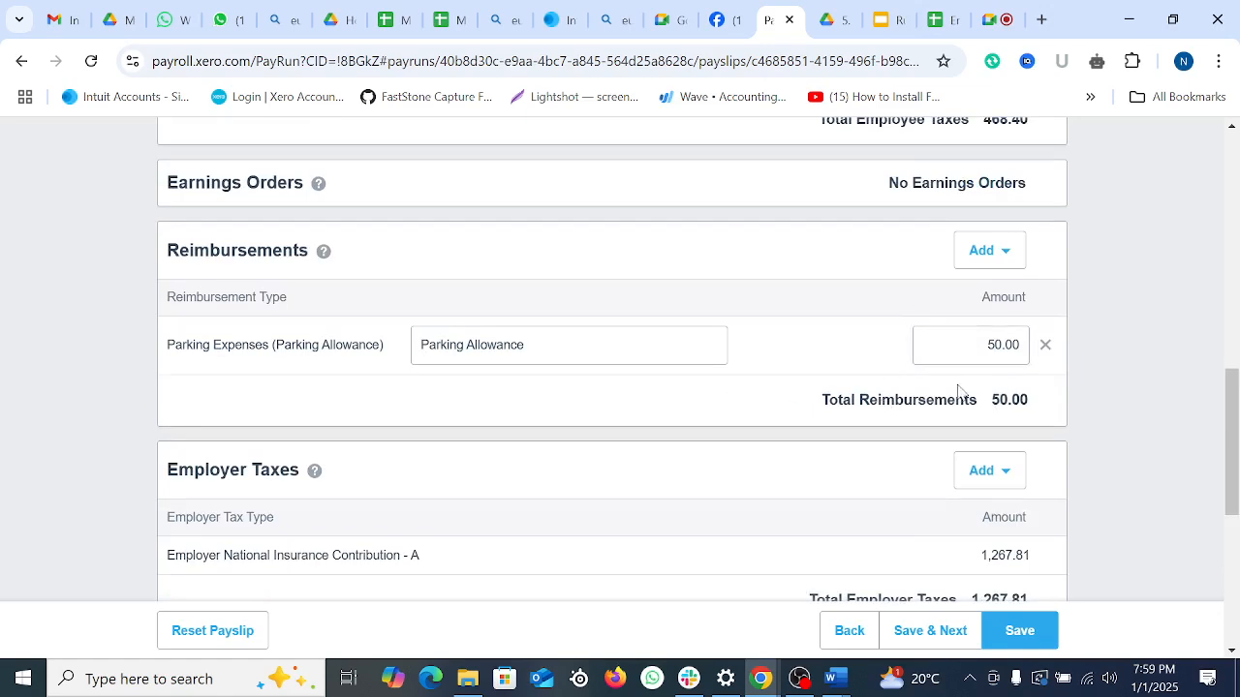
Step: Add an Office Supplies reimbursement named 'Office expenses' for 100.00 and save the payslip
left_click(984, 251)
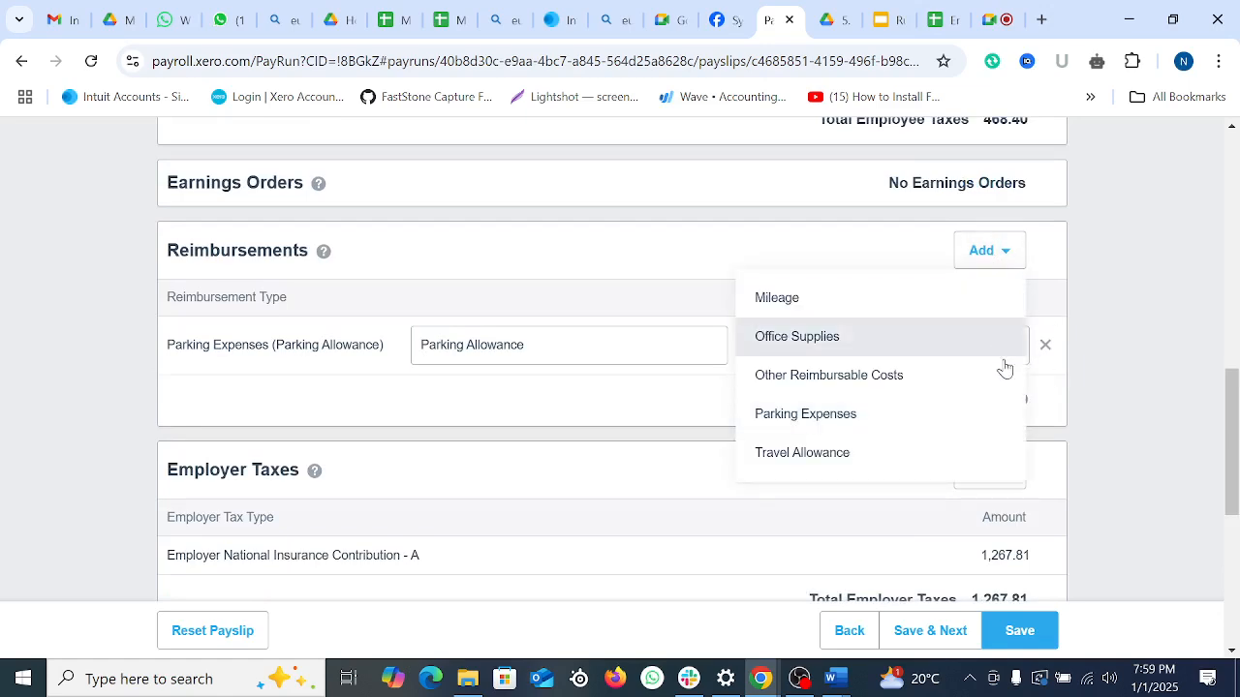
left_click(790, 339)
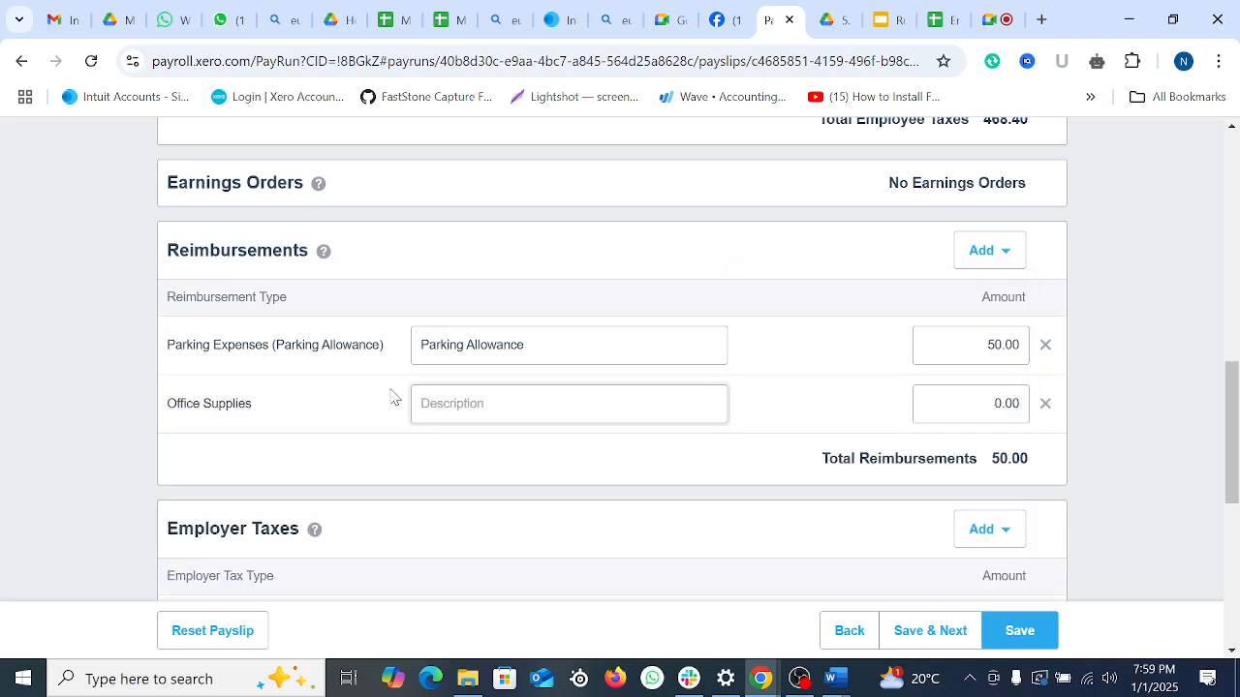
type("Office expenses")
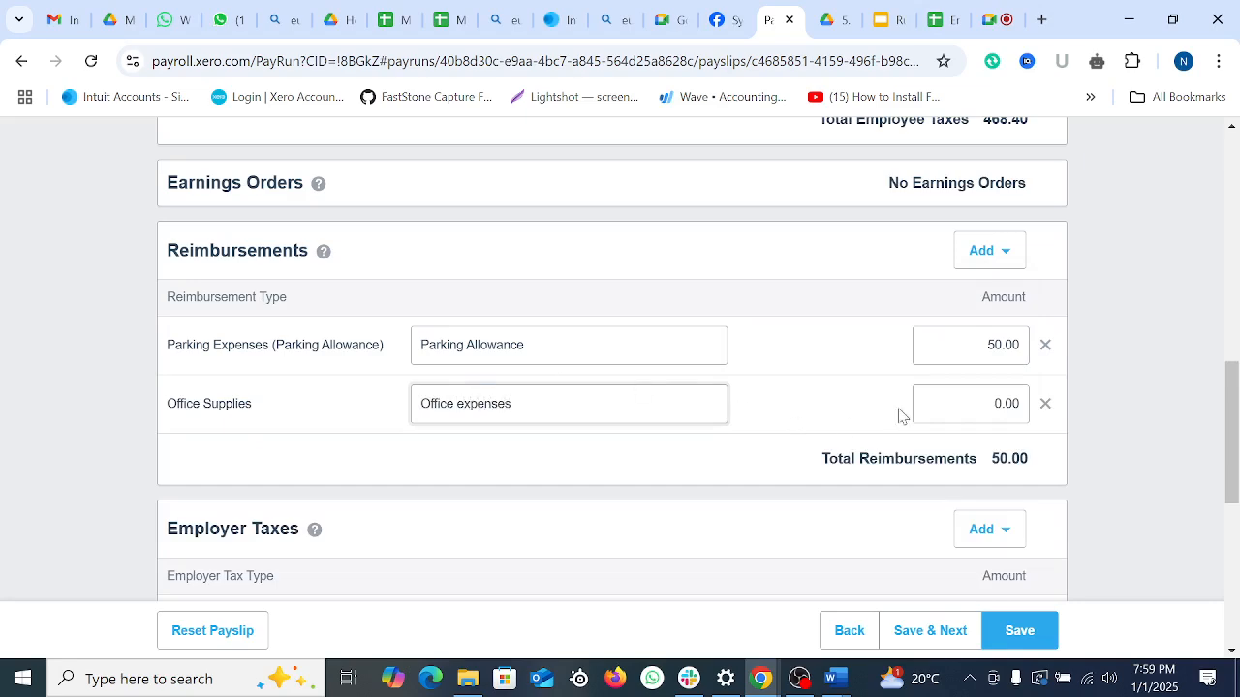
left_click(966, 402)
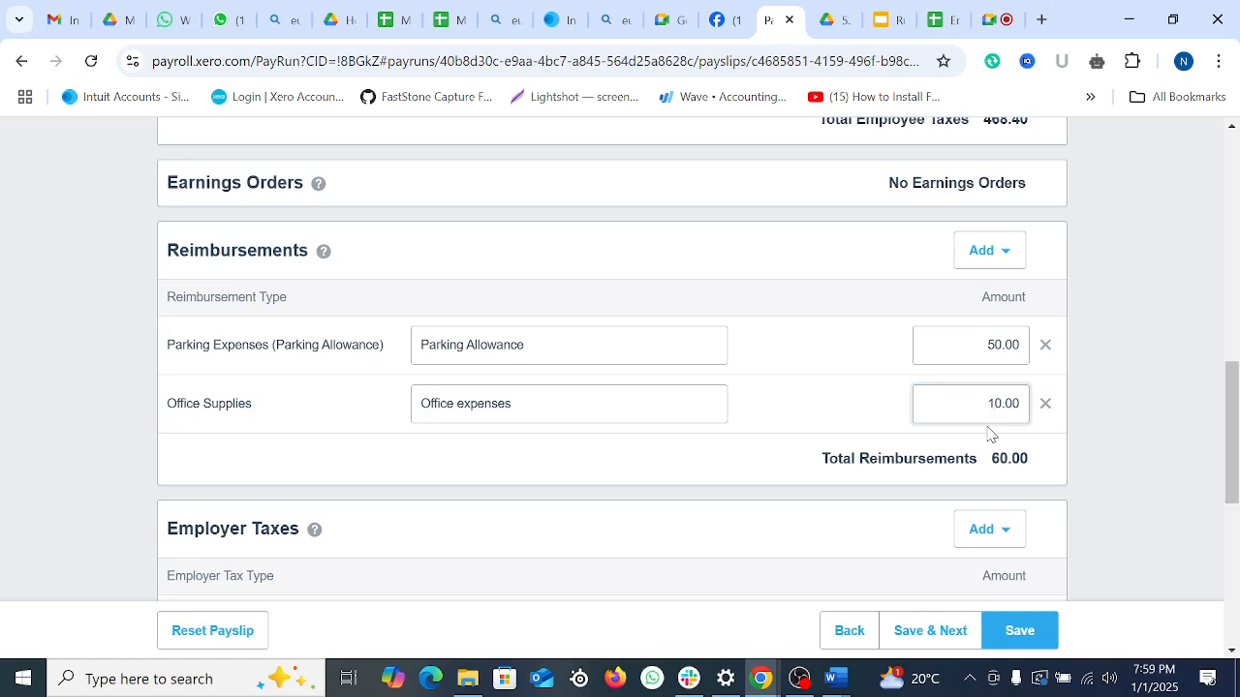
type("0")
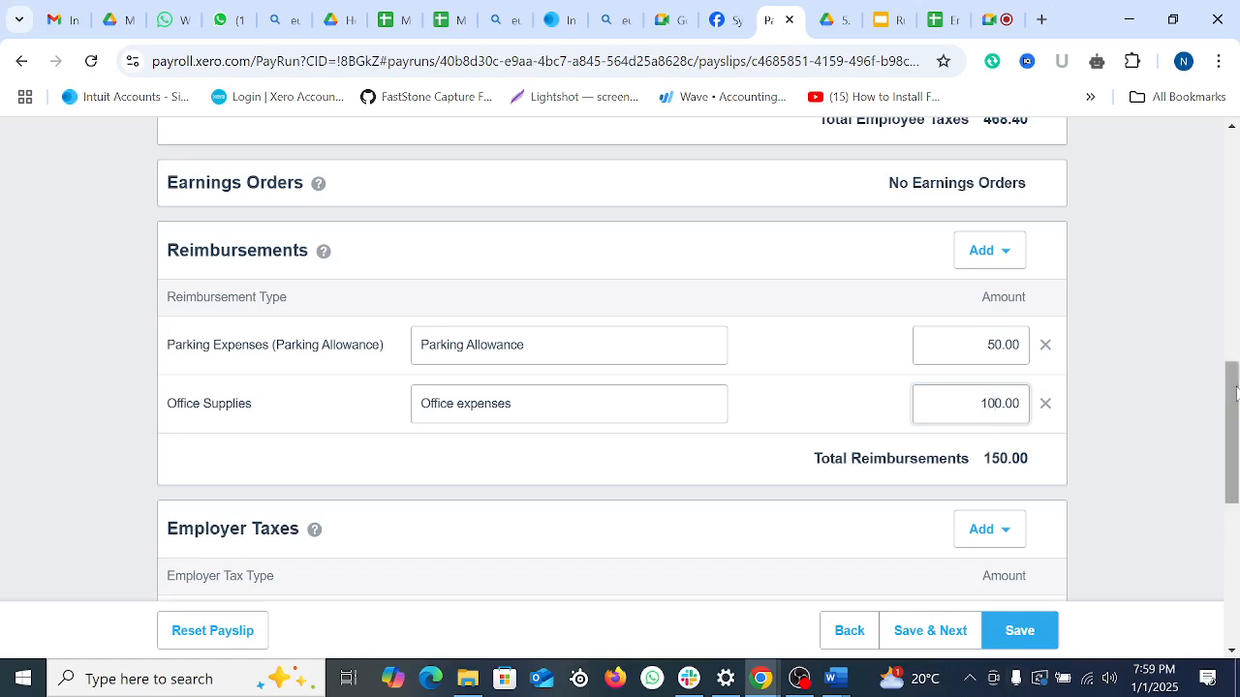
left_click(988, 252)
left_click(906, 301)
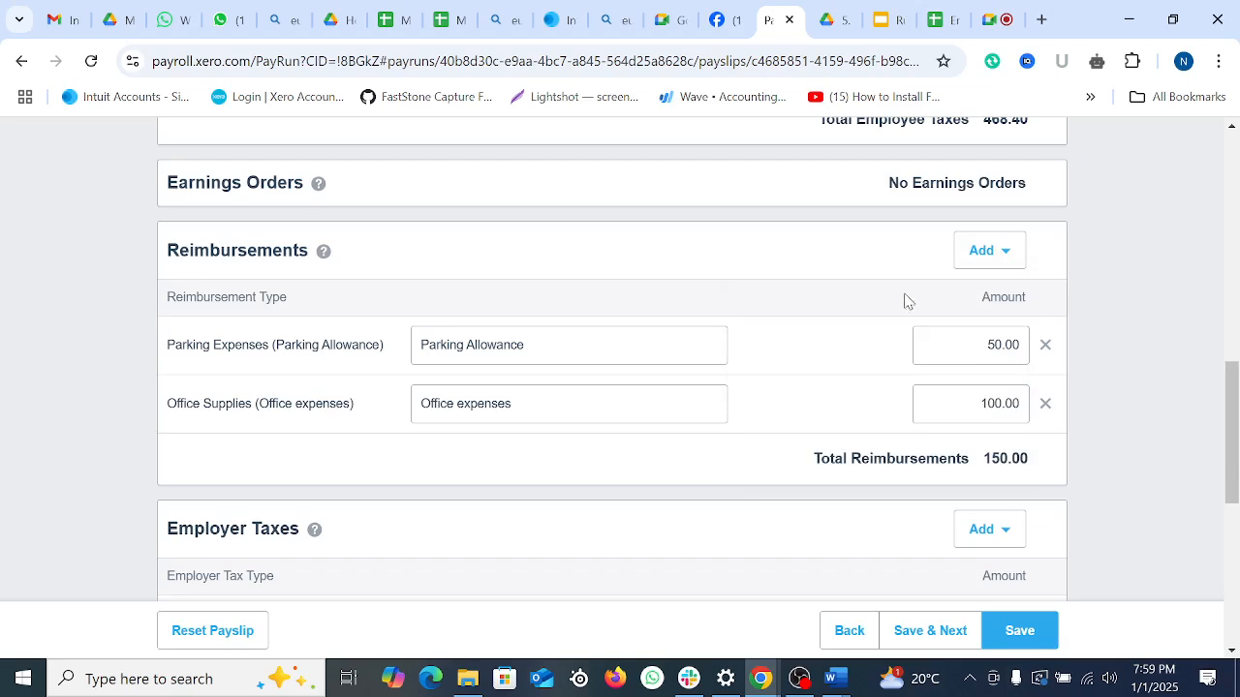
scroll(1100, 440, "down", 2)
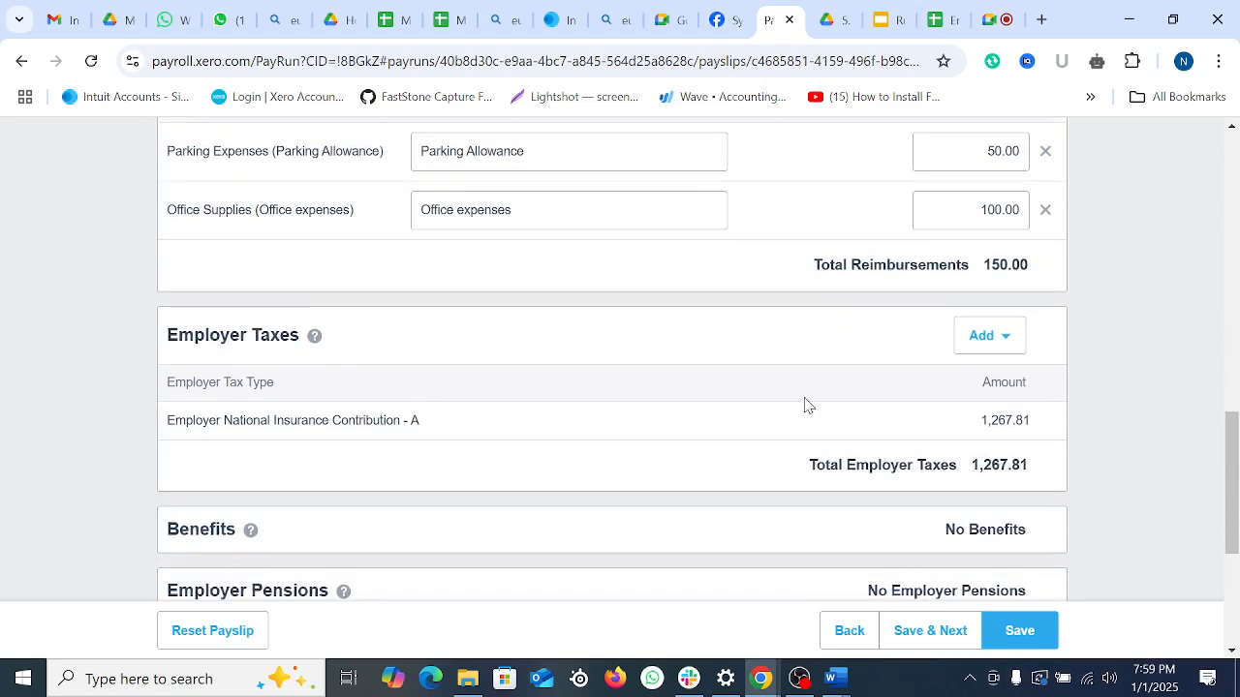
scroll(833, 403, "down", 2)
scroll(823, 499, "down", 2)
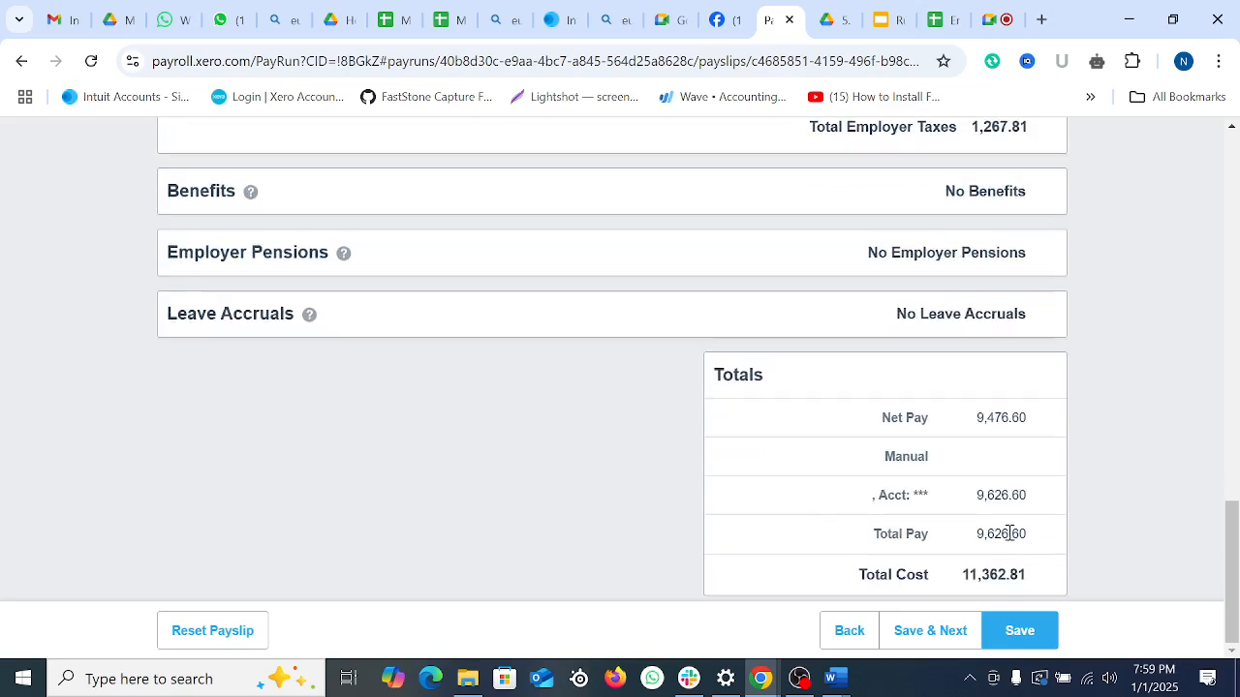
left_click(1022, 635)
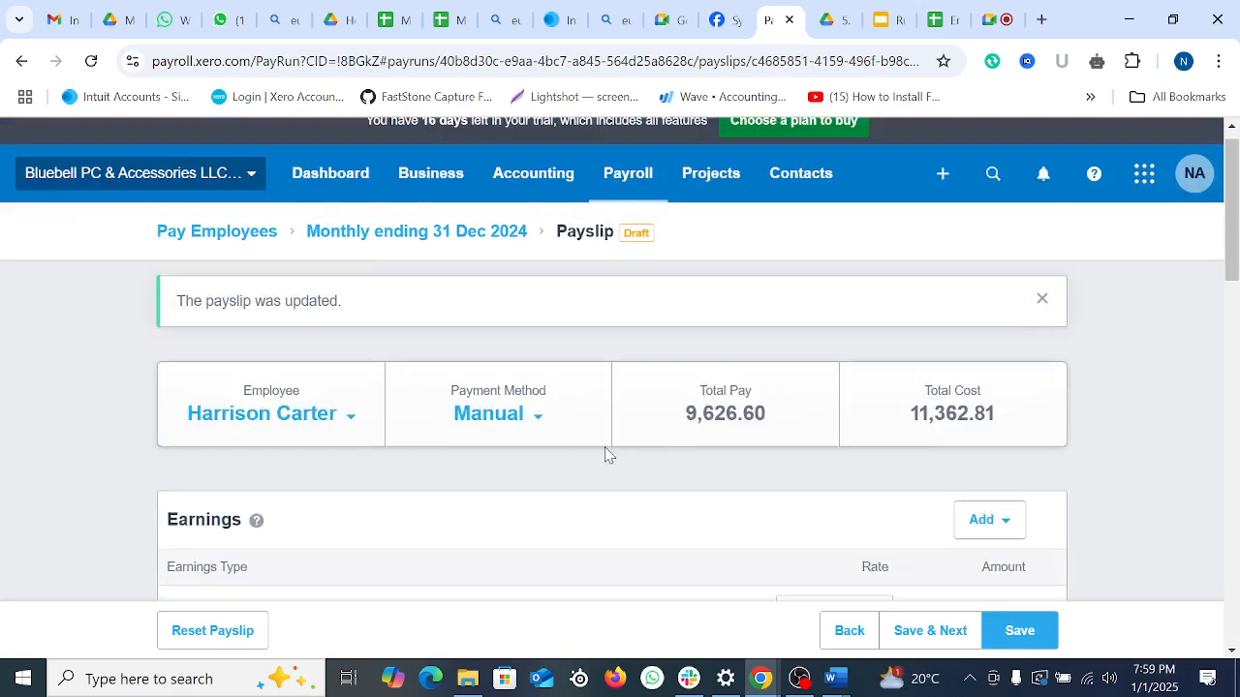
Step: Save the first employee's payslip (pay 9,626.60) and return to the December pay run, now costing 15,999.88
scroll(683, 451, "down", 2)
scroll(682, 451, "down", 7)
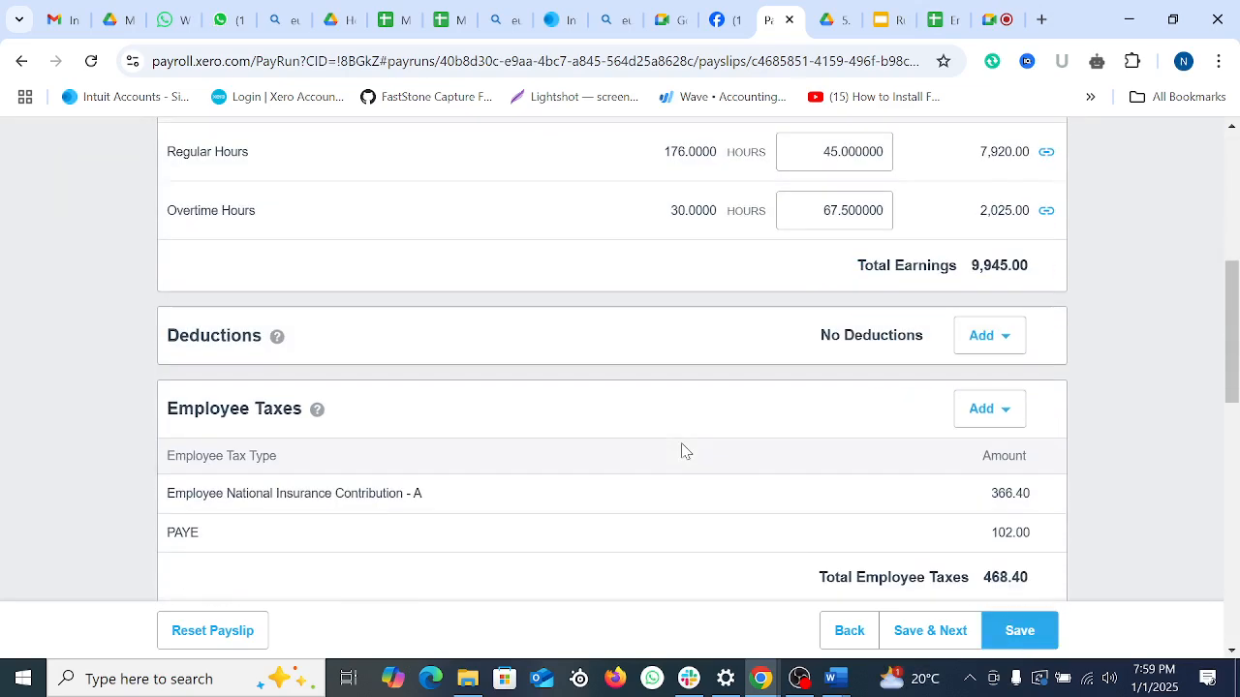
scroll(672, 450, "up", 6)
scroll(668, 452, "up", 4)
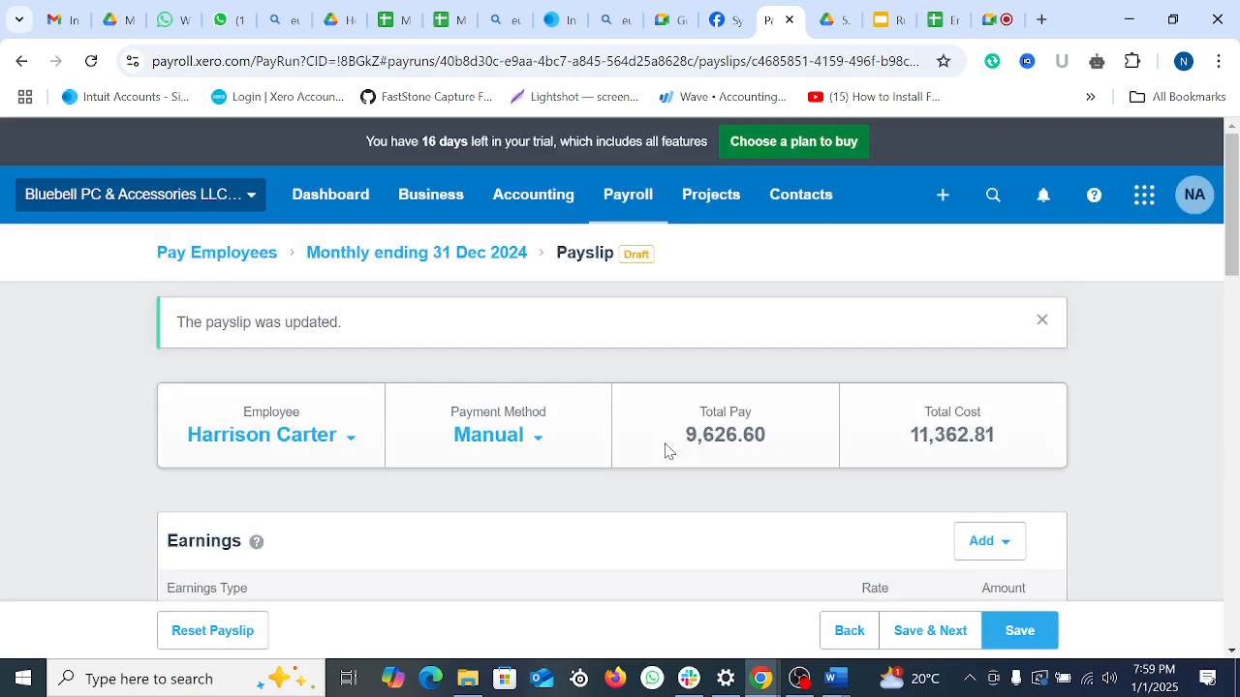
scroll(581, 476, "down", 2)
scroll(574, 476, "up", 1)
scroll(571, 476, "up", 2)
scroll(614, 423, "down", 4)
scroll(649, 446, "down", 5)
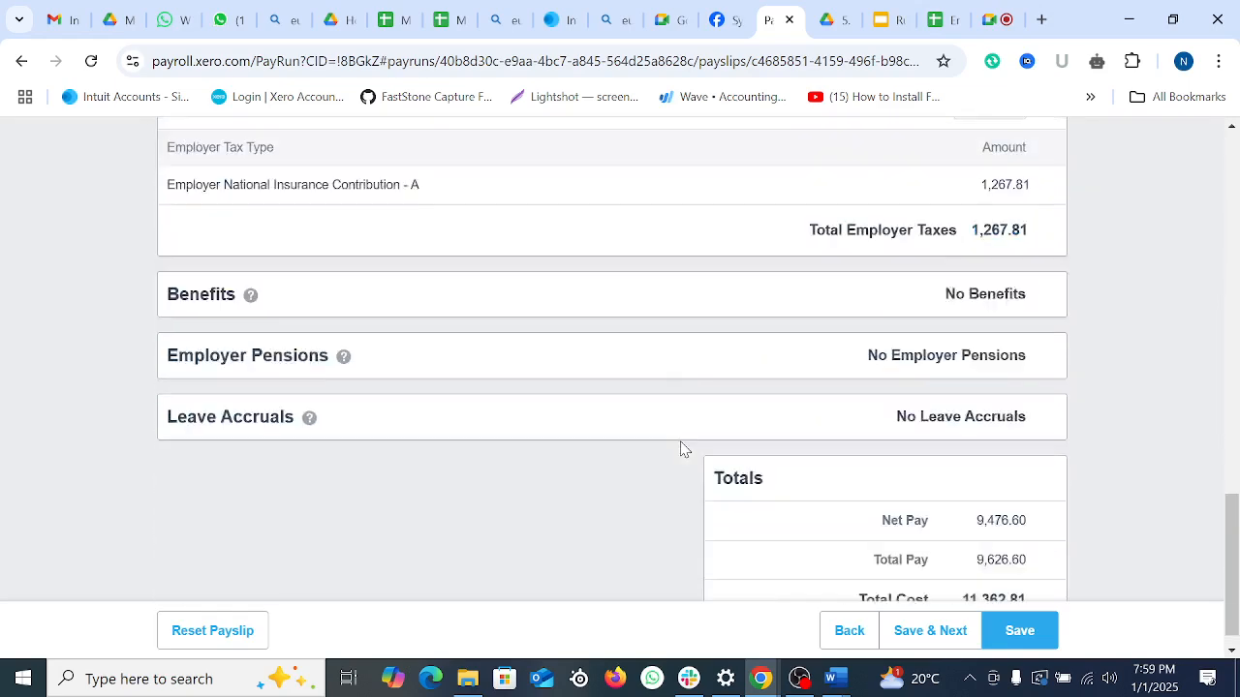
left_click(1034, 632)
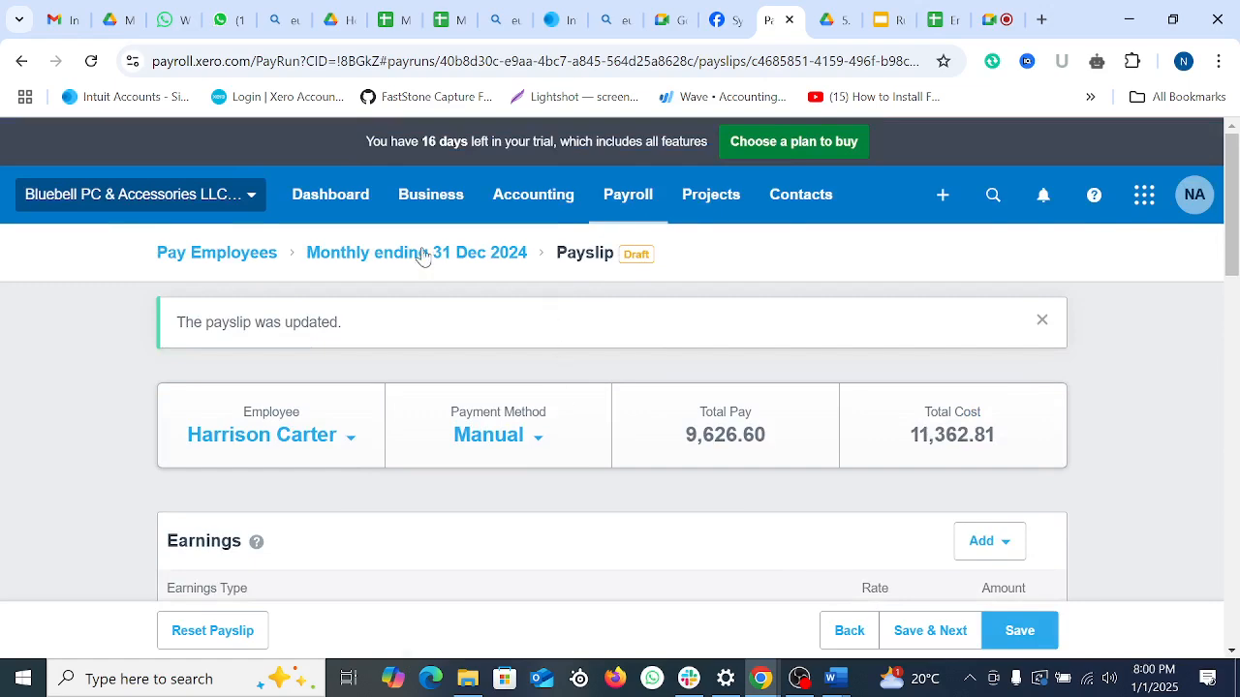
left_click(422, 255)
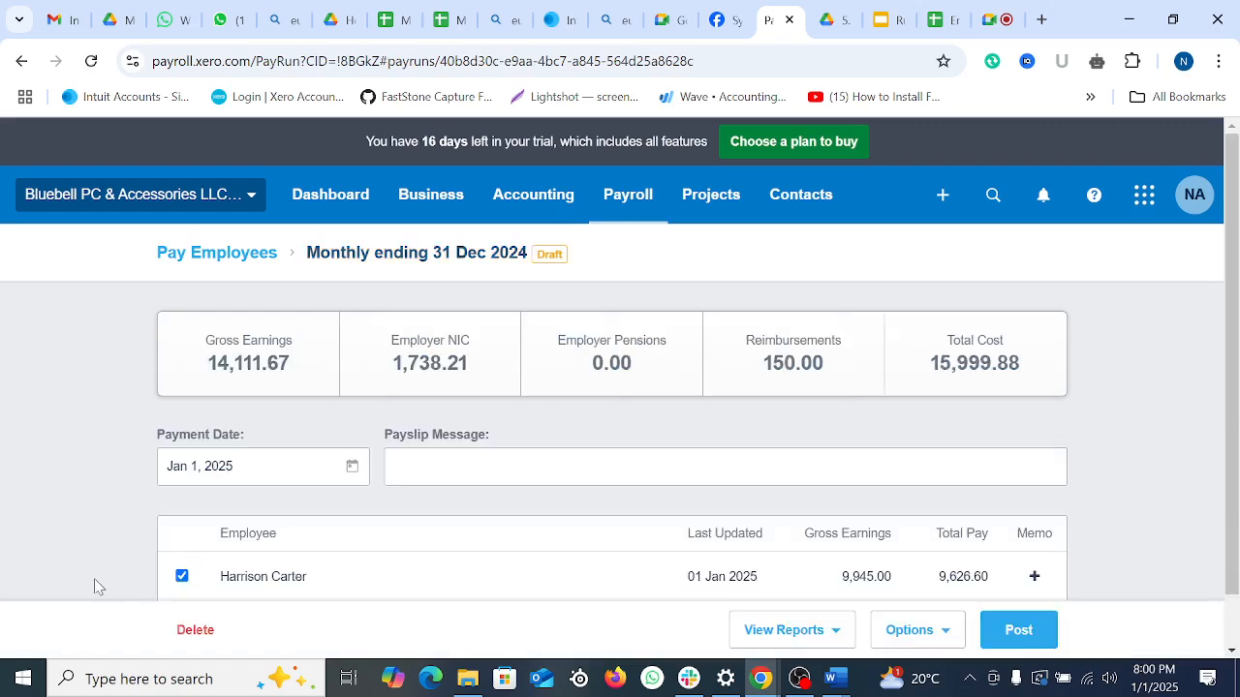
scroll(545, 456, "down", 1)
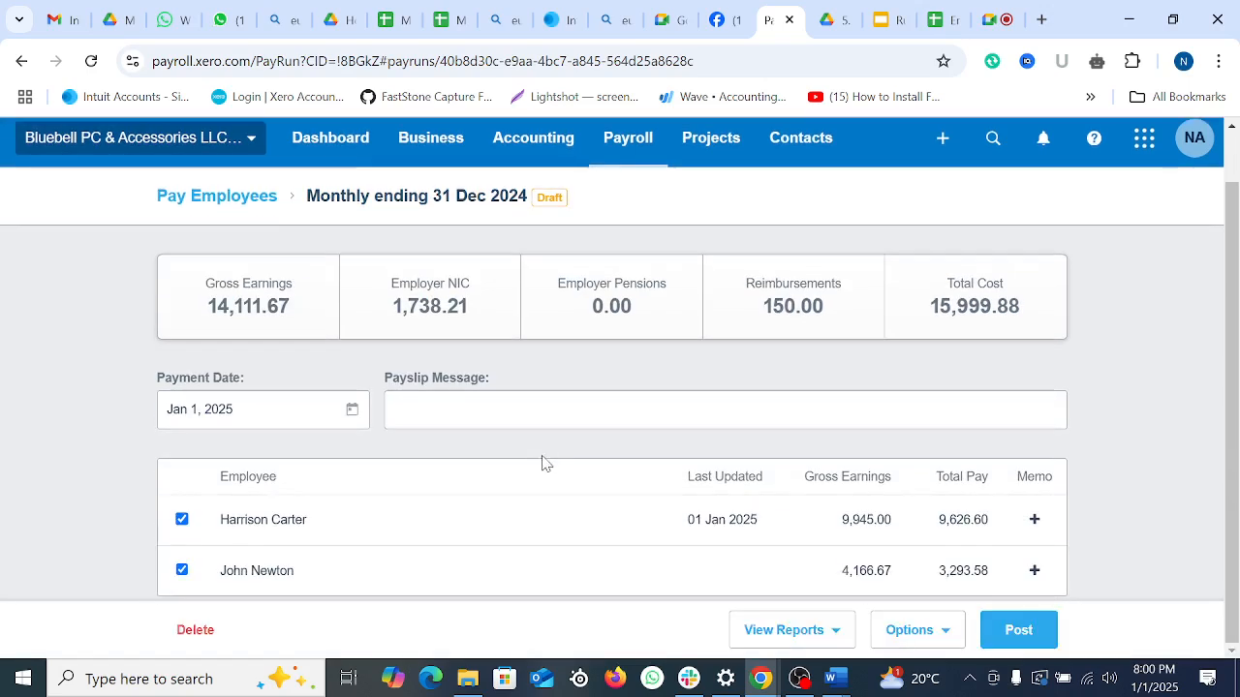
Step: Open the second employee's payslip and review its 4,166.67 regular hours earnings and rate
left_click(250, 583)
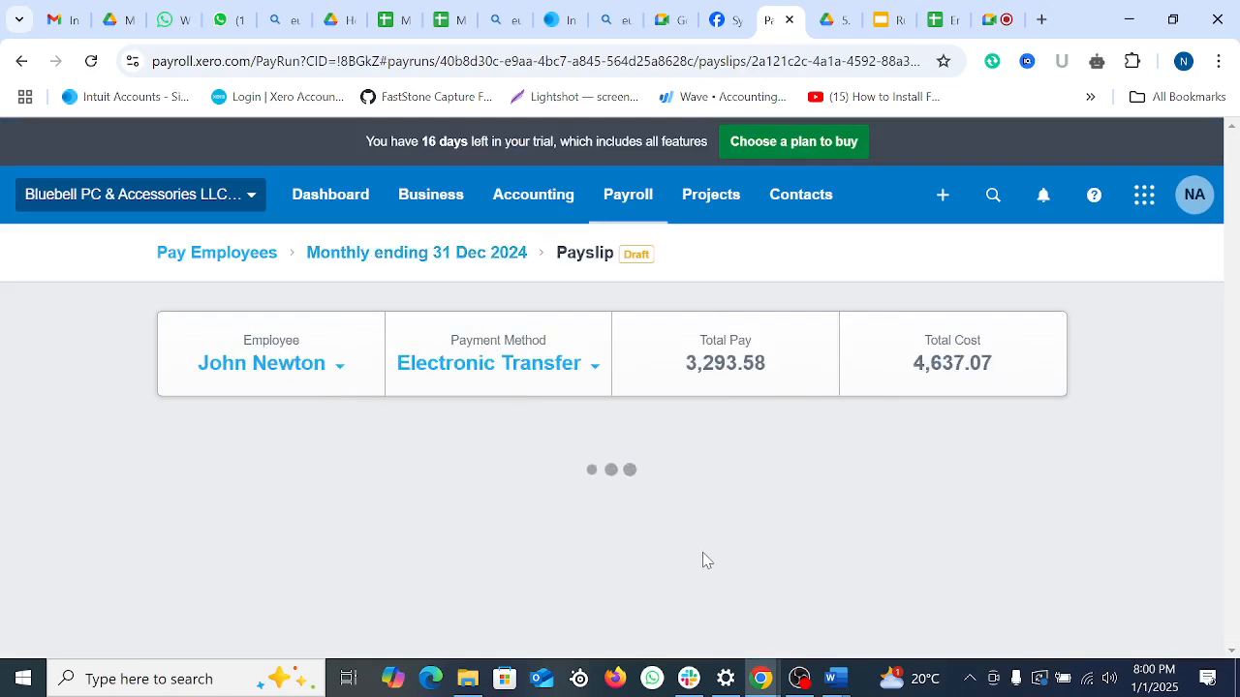
scroll(642, 531, "down", 3)
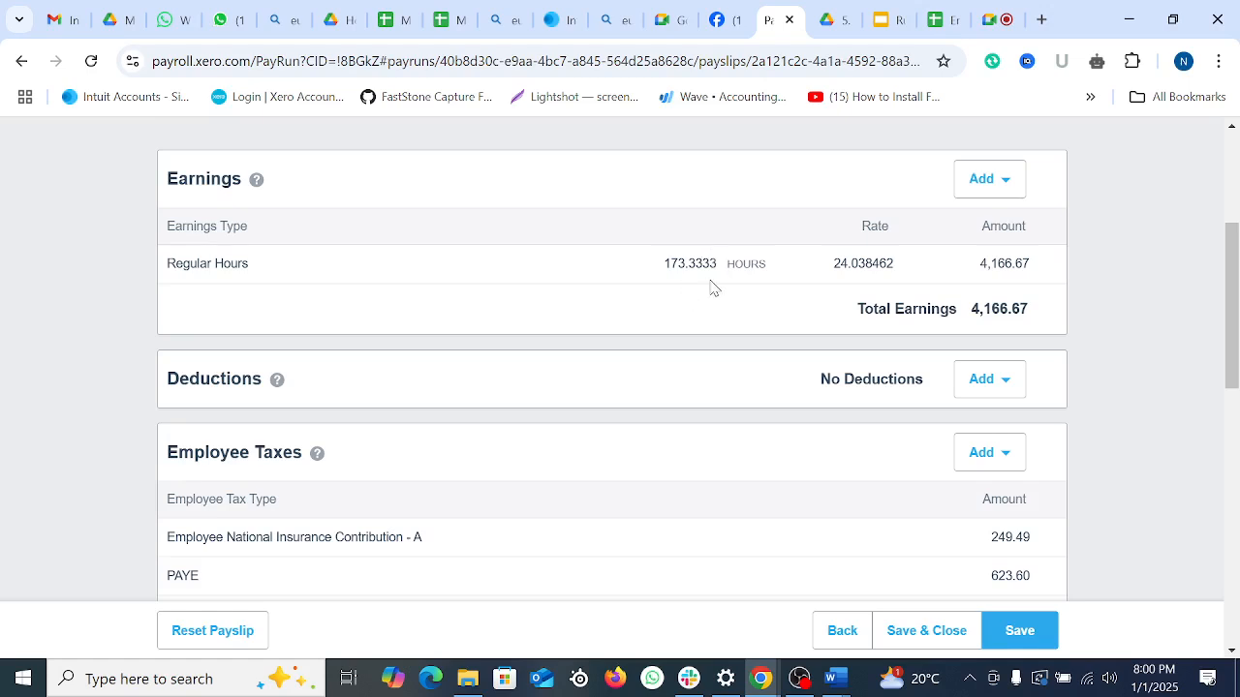
scroll(695, 304, "up", 1)
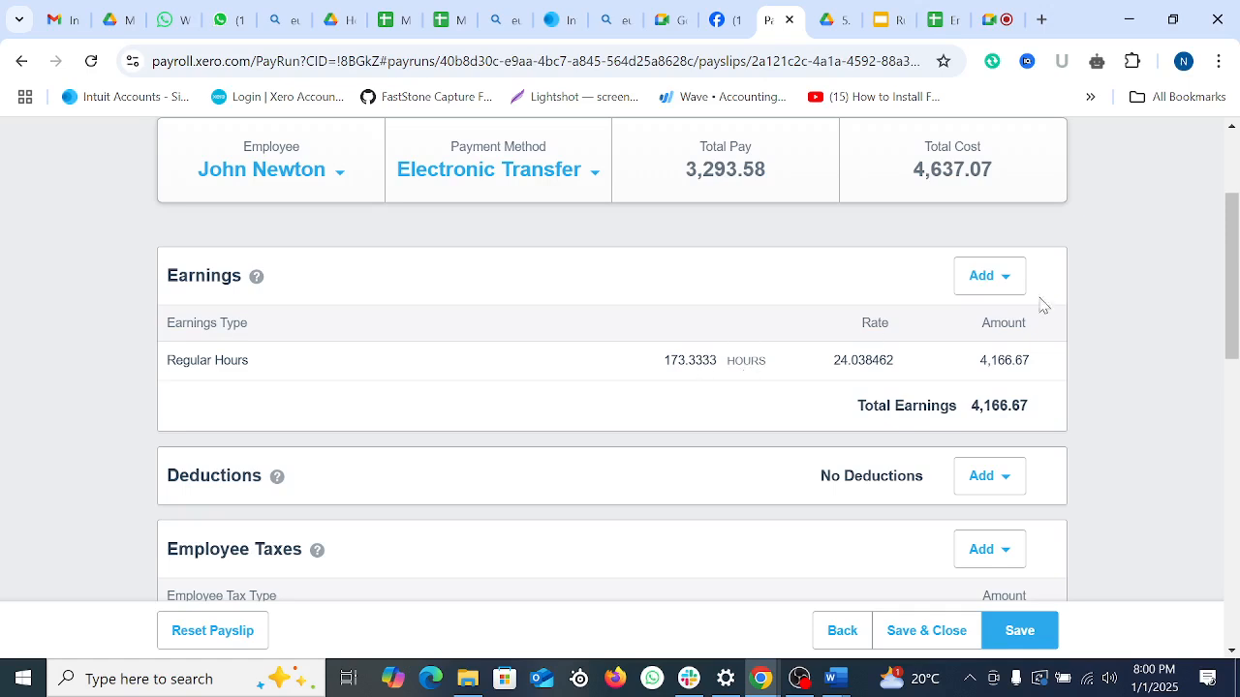
left_click(1010, 281)
left_click(623, 362)
scroll(623, 362, "down", 1)
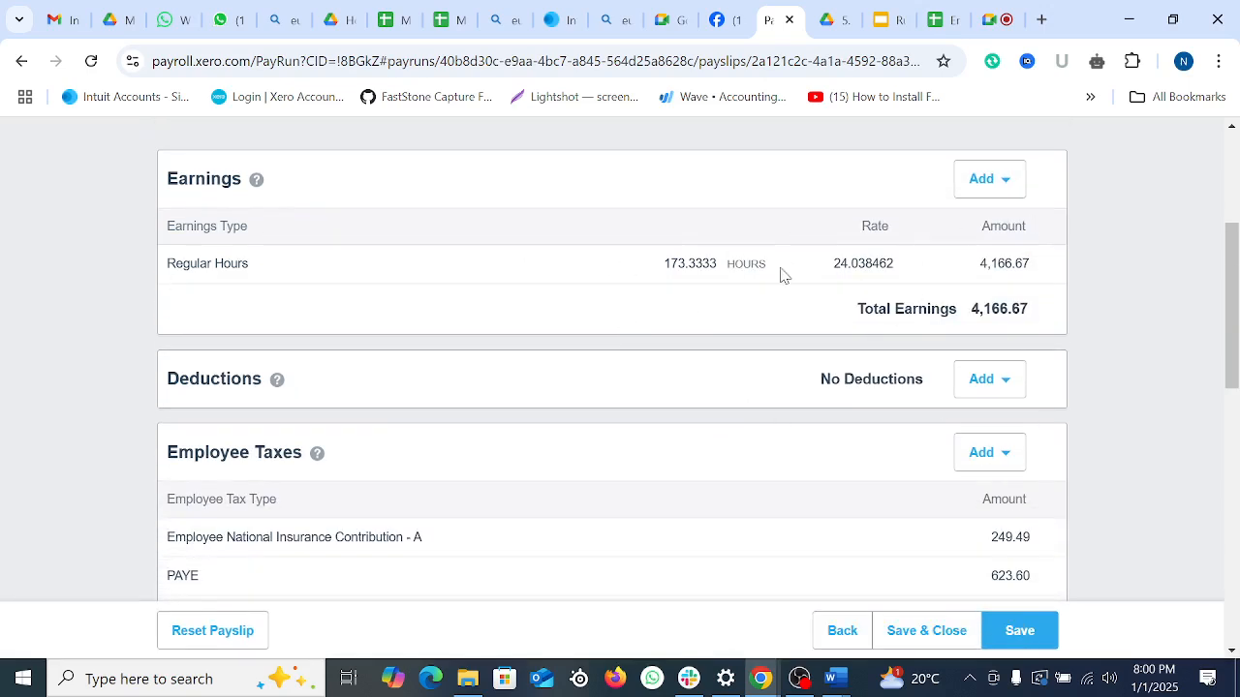
left_click_drag(785, 276, 891, 269)
left_click(686, 286)
left_click_drag(669, 263, 911, 270)
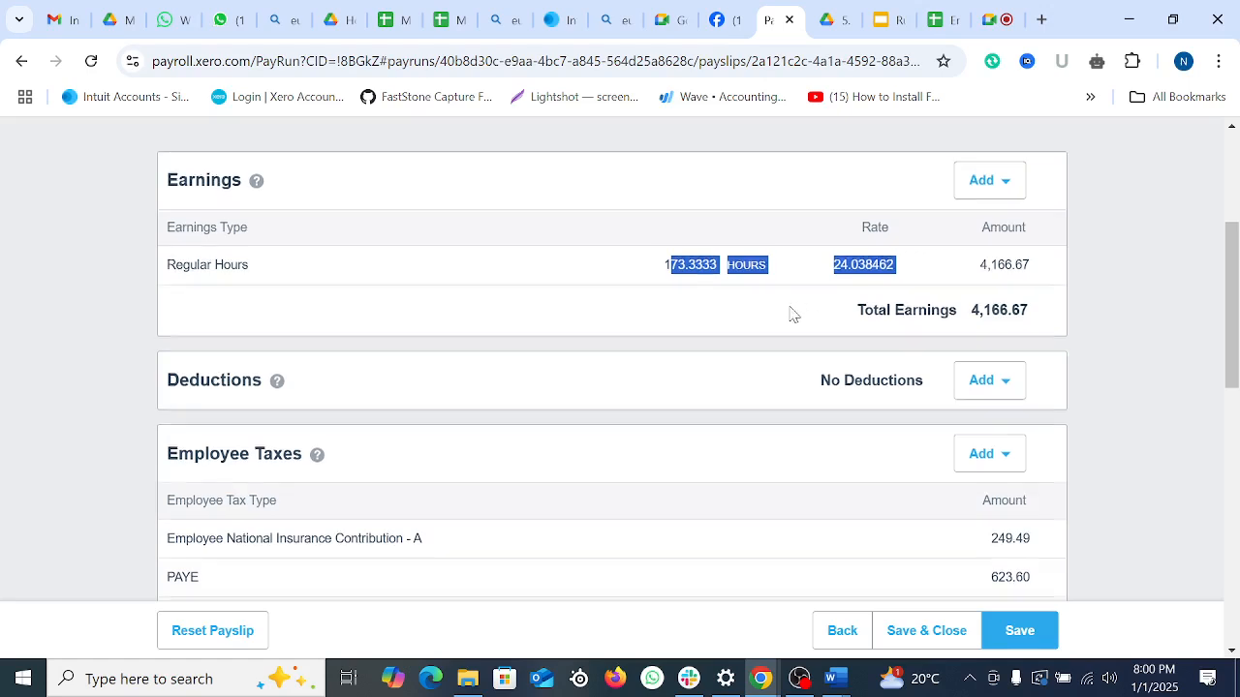
scroll(785, 329, "up", 1)
left_click(748, 357)
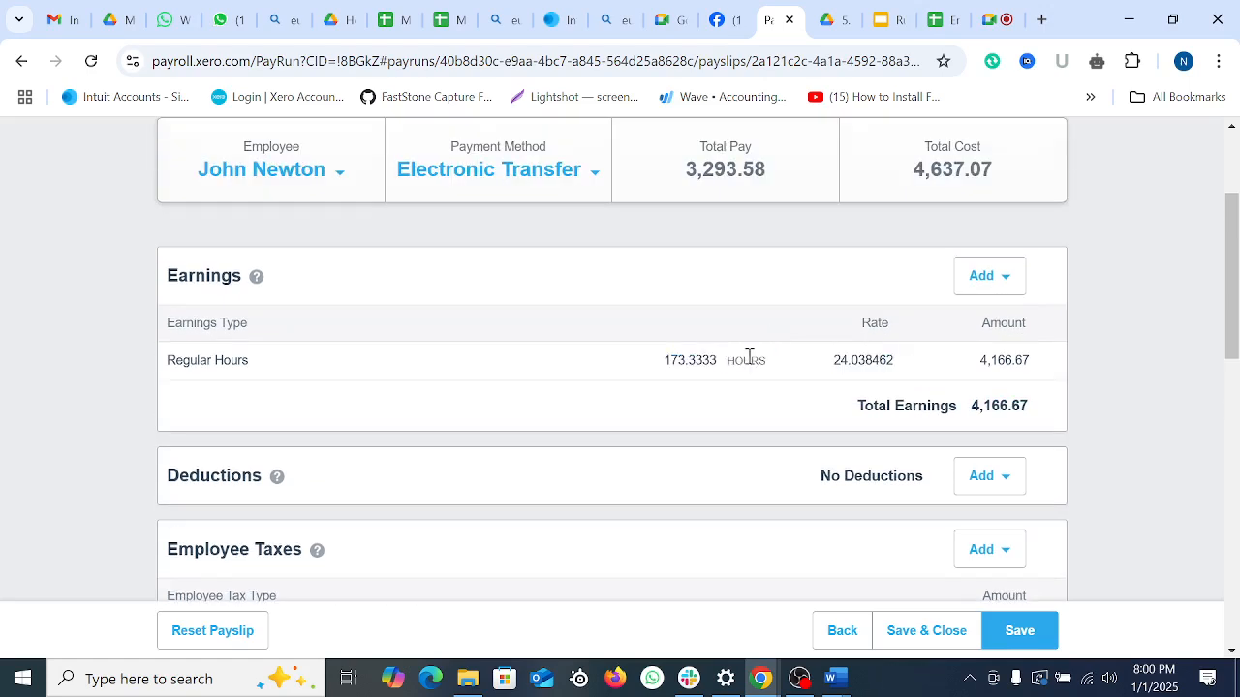
Step: Add a 120.00 Bonus and 30 Overtime Hours to the second employee's earnings
left_click(1010, 278)
left_click(800, 334)
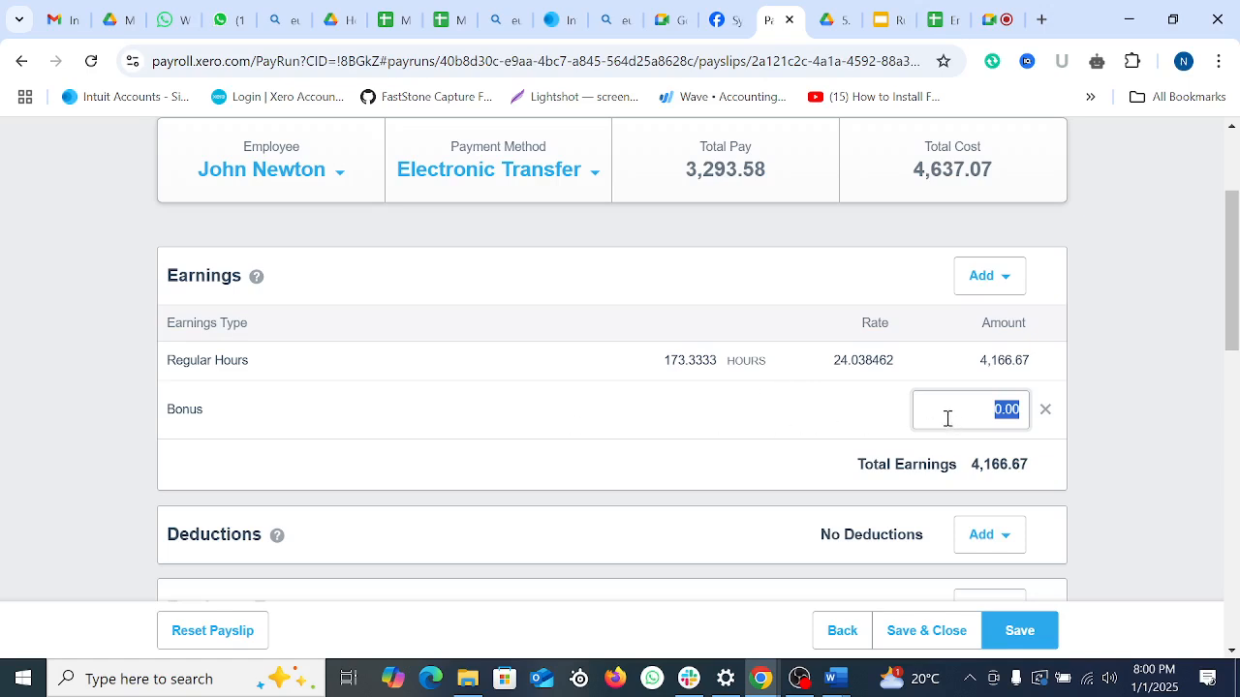
type("120")
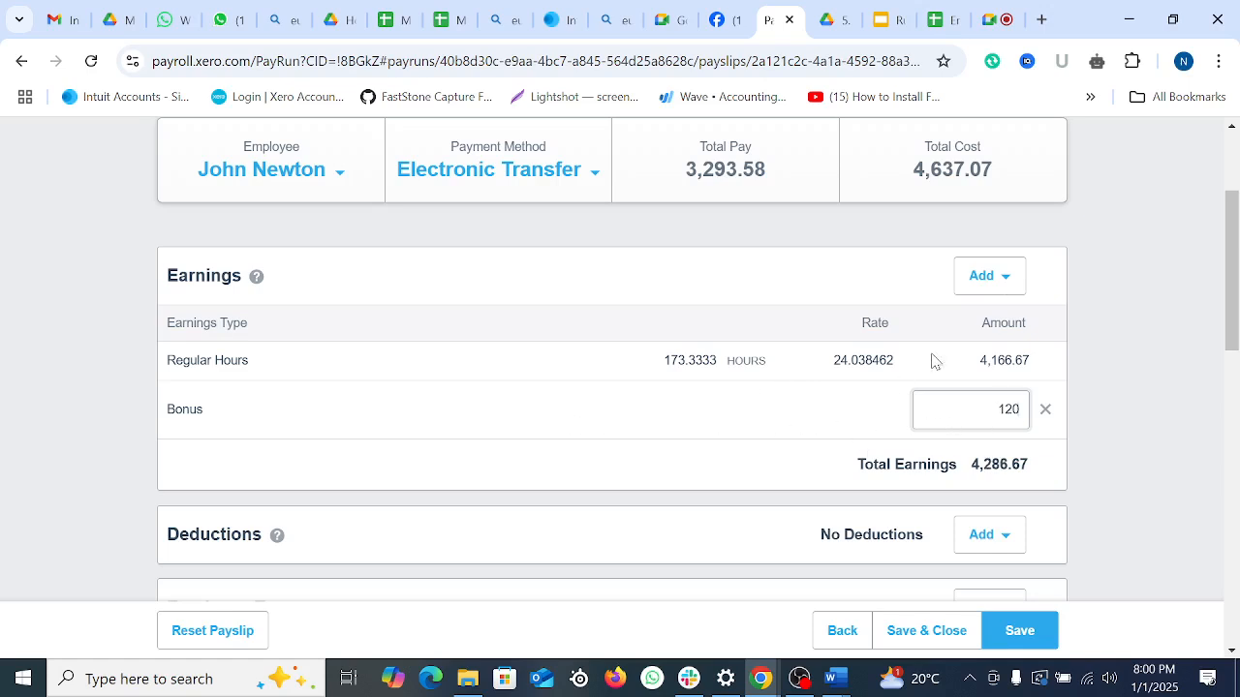
left_click(976, 277)
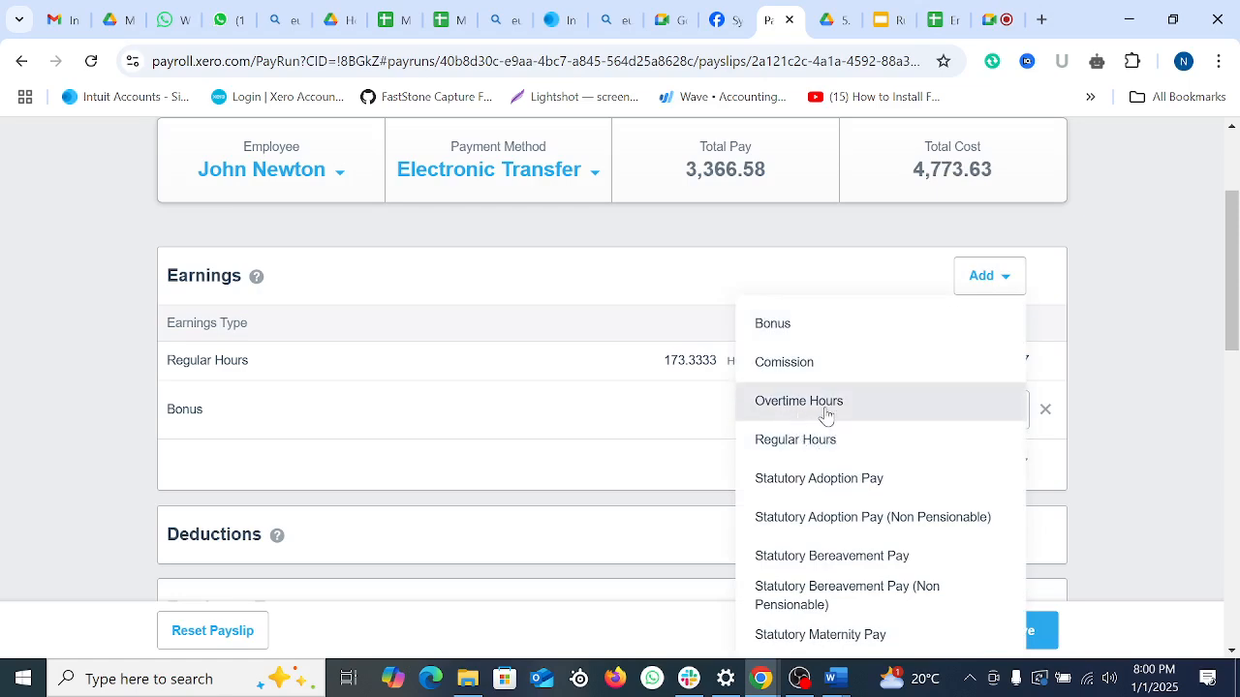
left_click(825, 415)
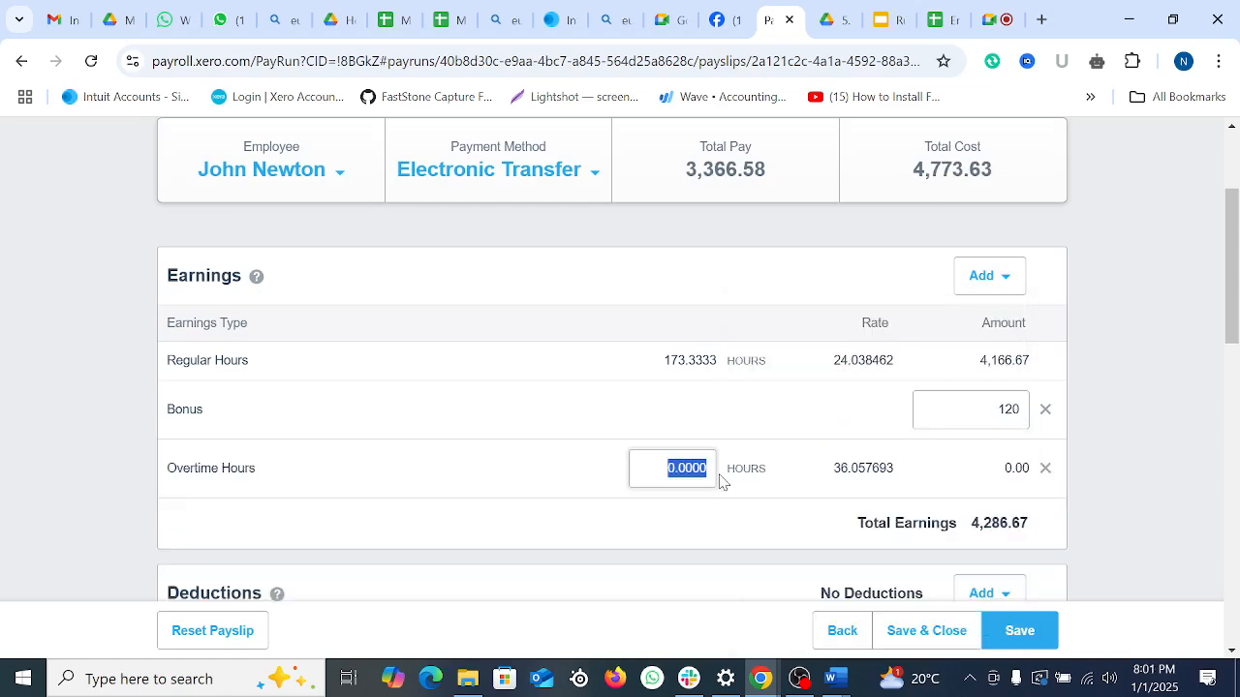
type("30")
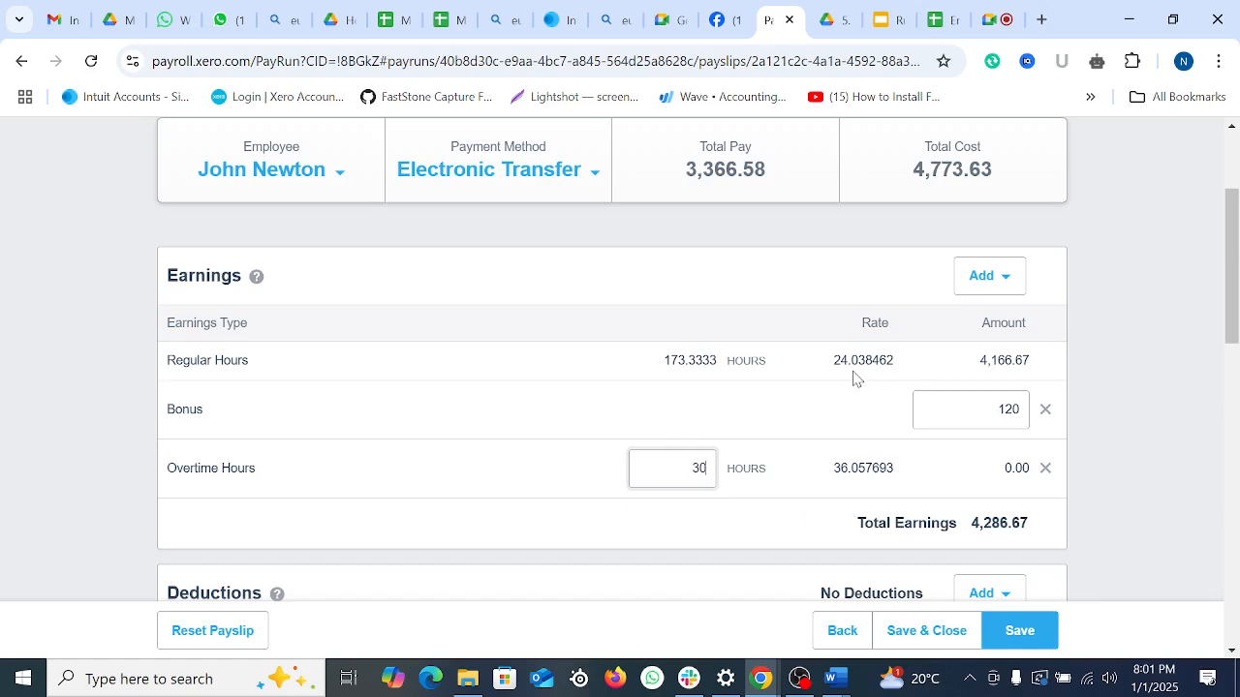
left_click(867, 492)
Step: Save the payslip, bringing the second employee's total pay to 3,993.87
scroll(1085, 480, "down", 2)
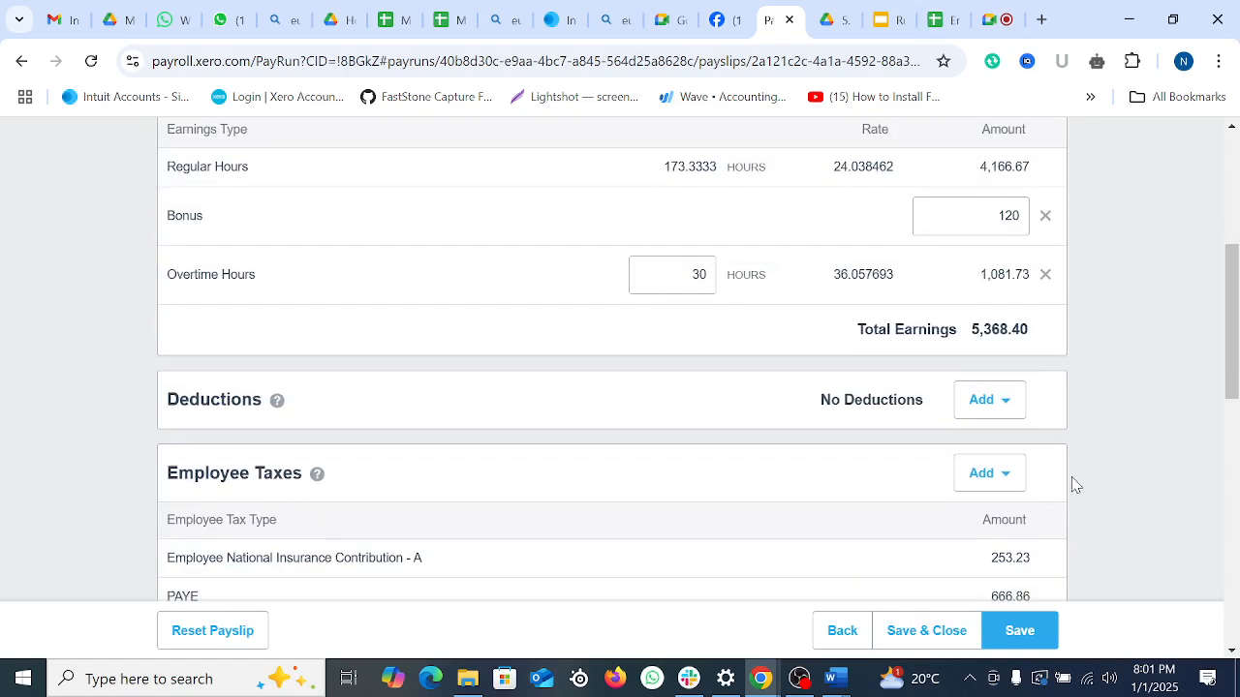
scroll(1065, 474, "up", 3)
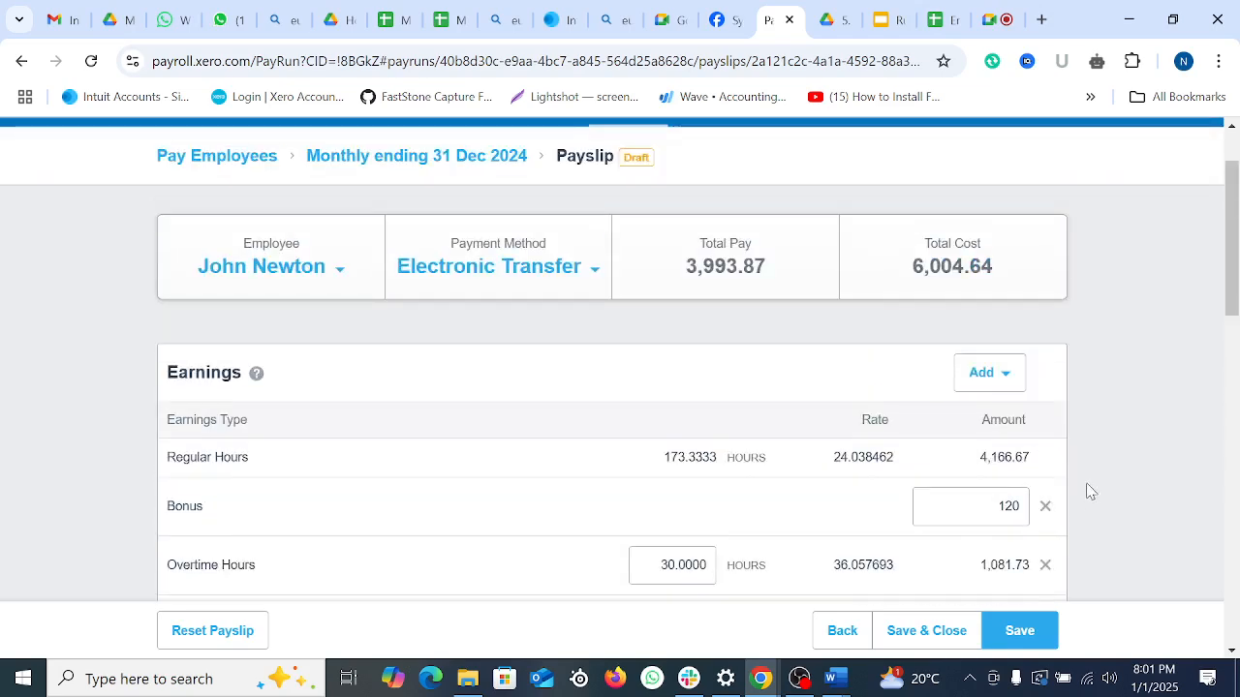
scroll(1084, 490, "down", 3)
left_click(1024, 630)
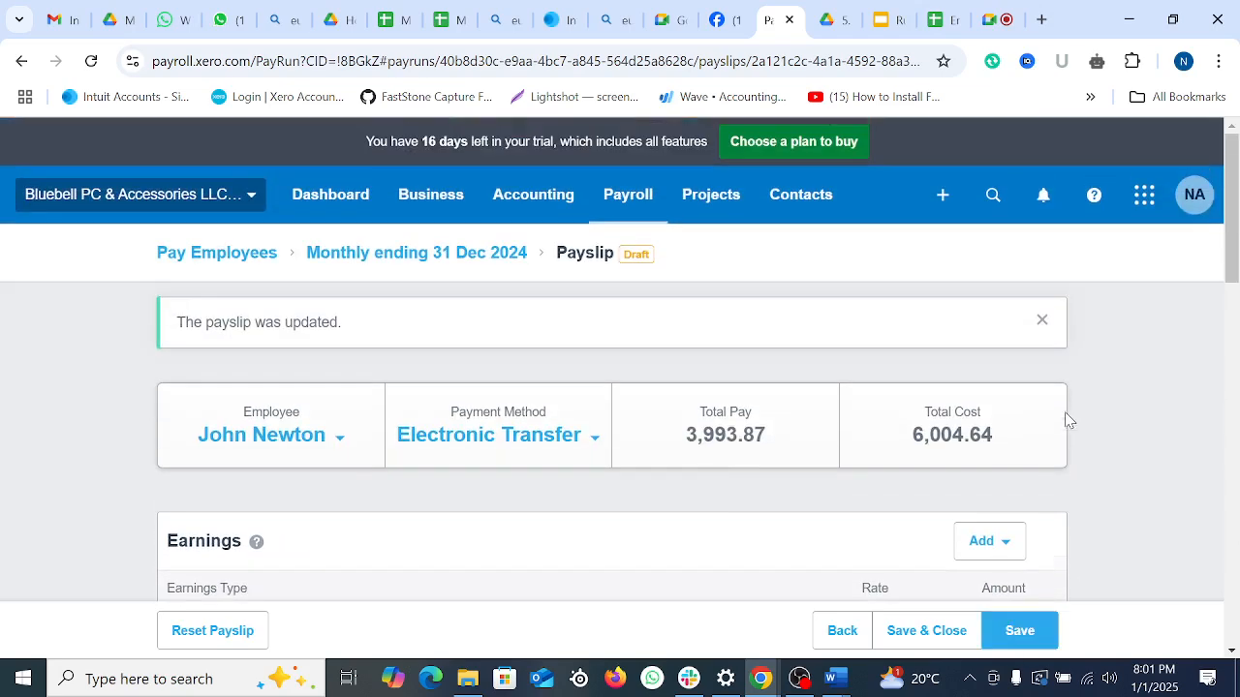
scroll(823, 519, "down", 3)
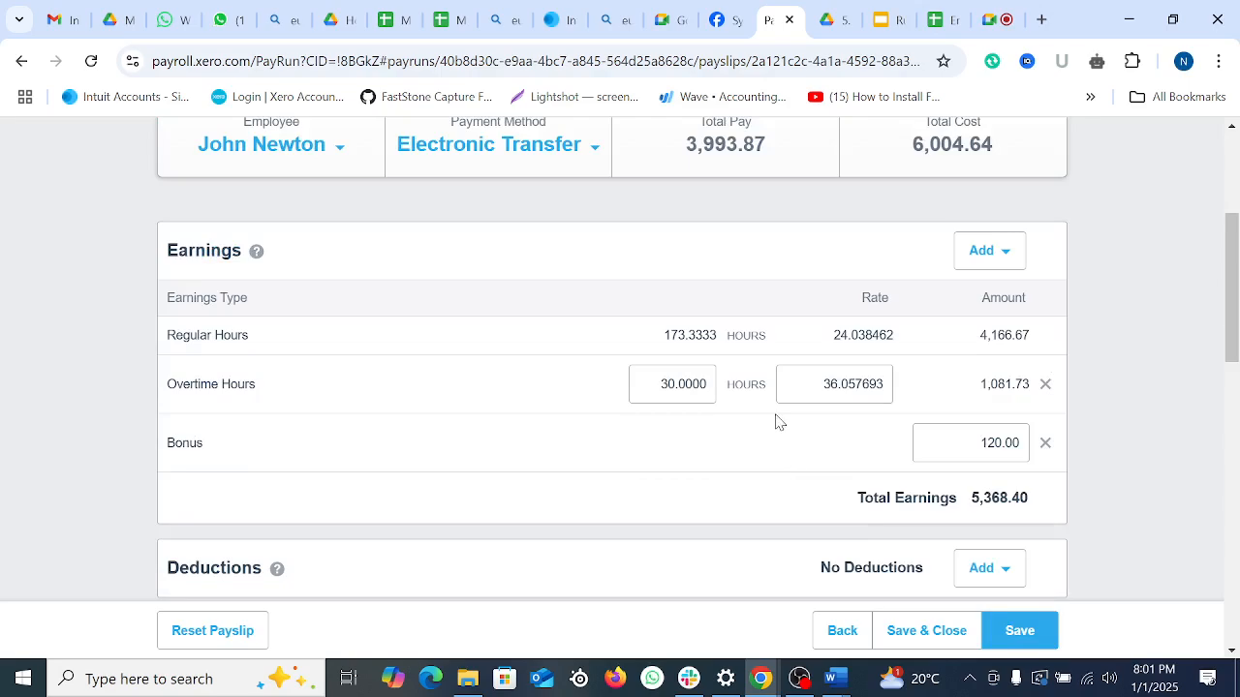
scroll(831, 468, "down", 10)
scroll(826, 463, "up", 10)
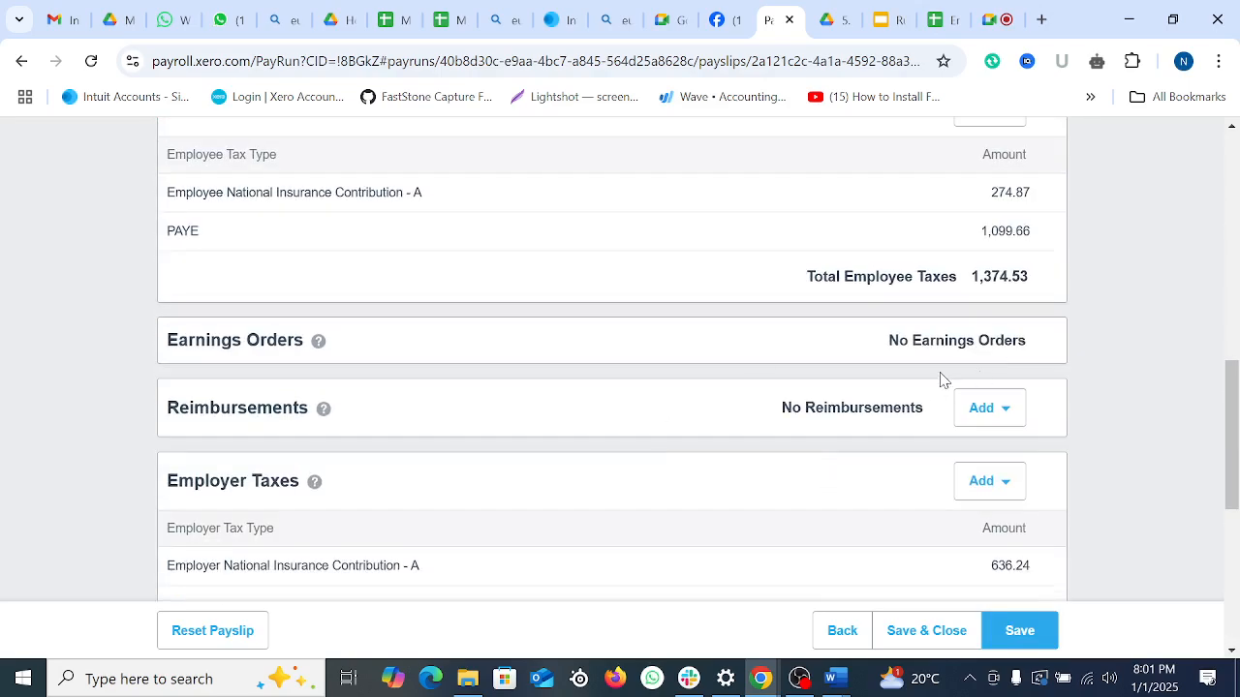
scroll(900, 437, "up", 2)
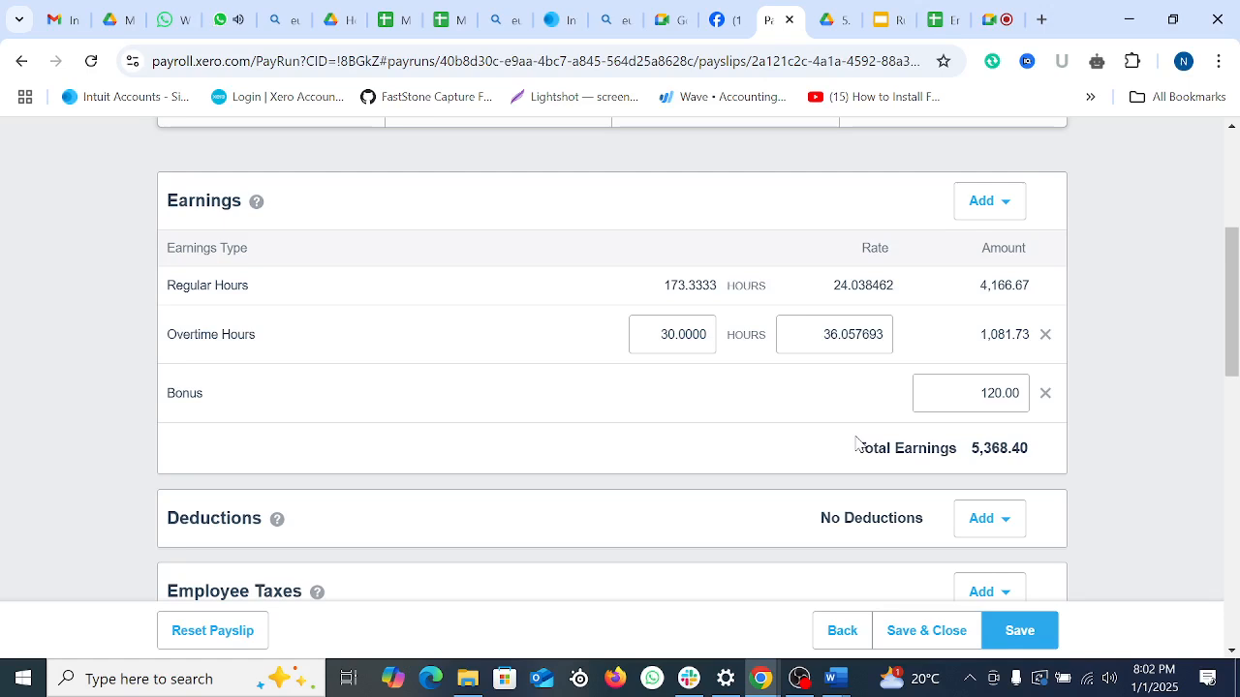
Step: Save the payslip again with the 30 overtime hours
scroll(831, 499, "down", 6)
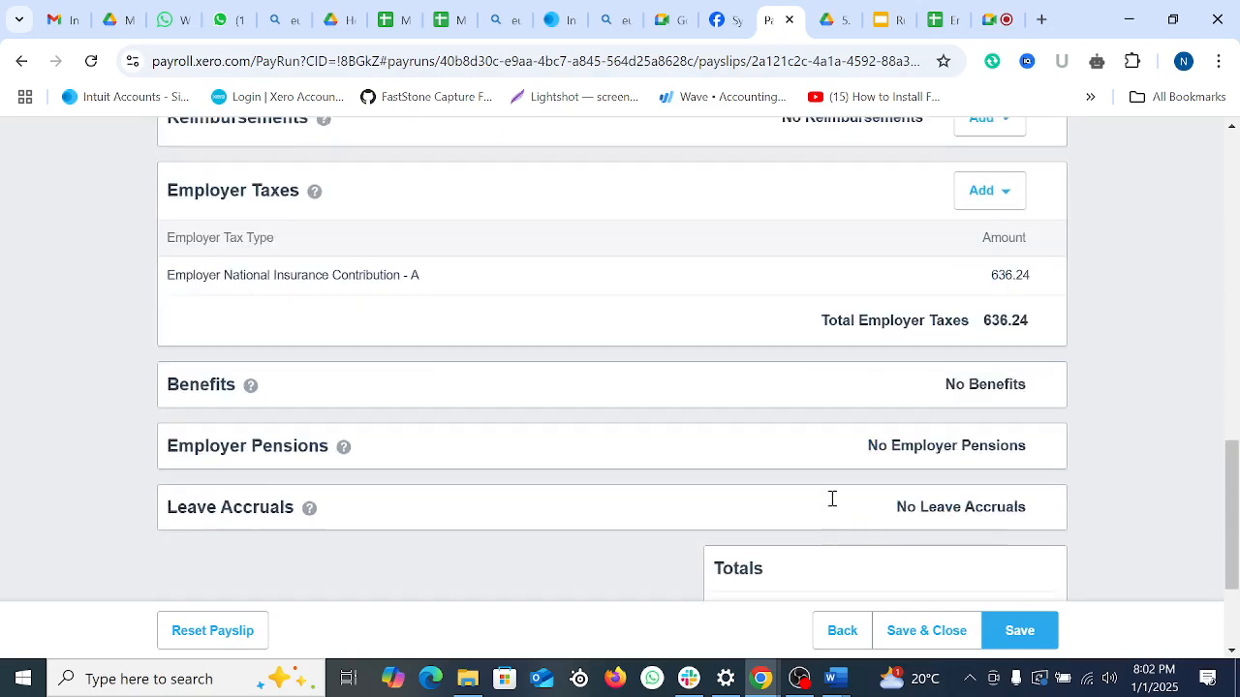
scroll(831, 499, "down", 2)
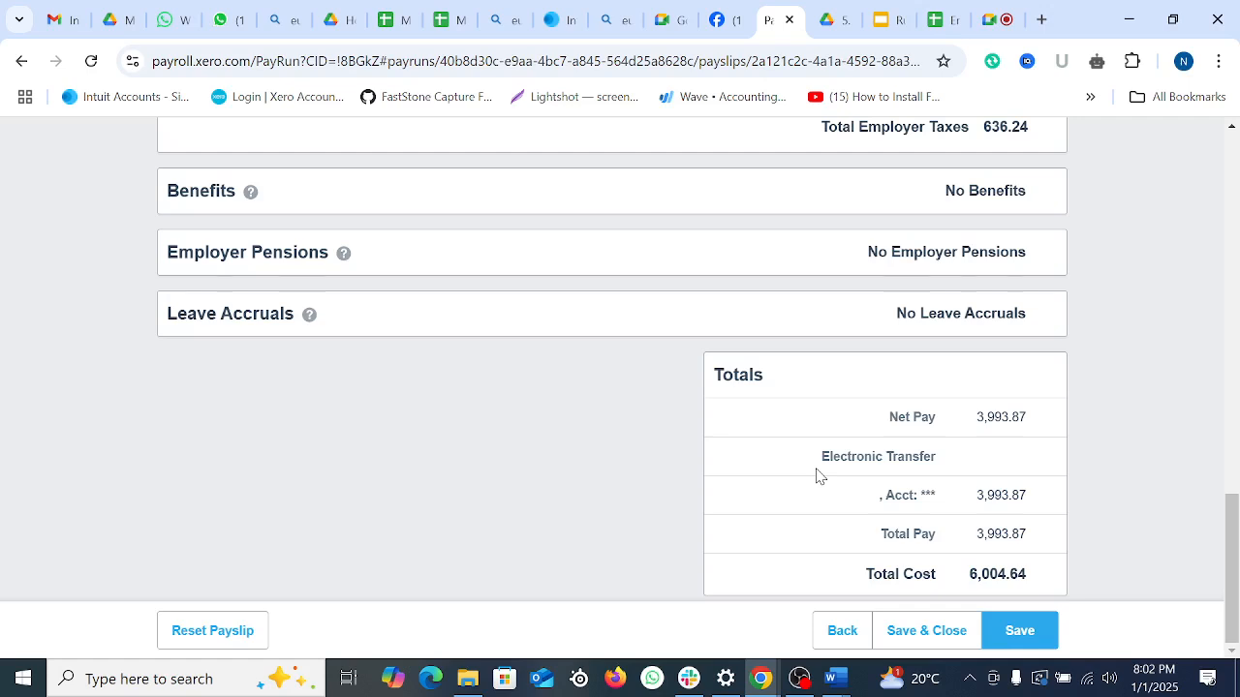
left_click(1019, 630)
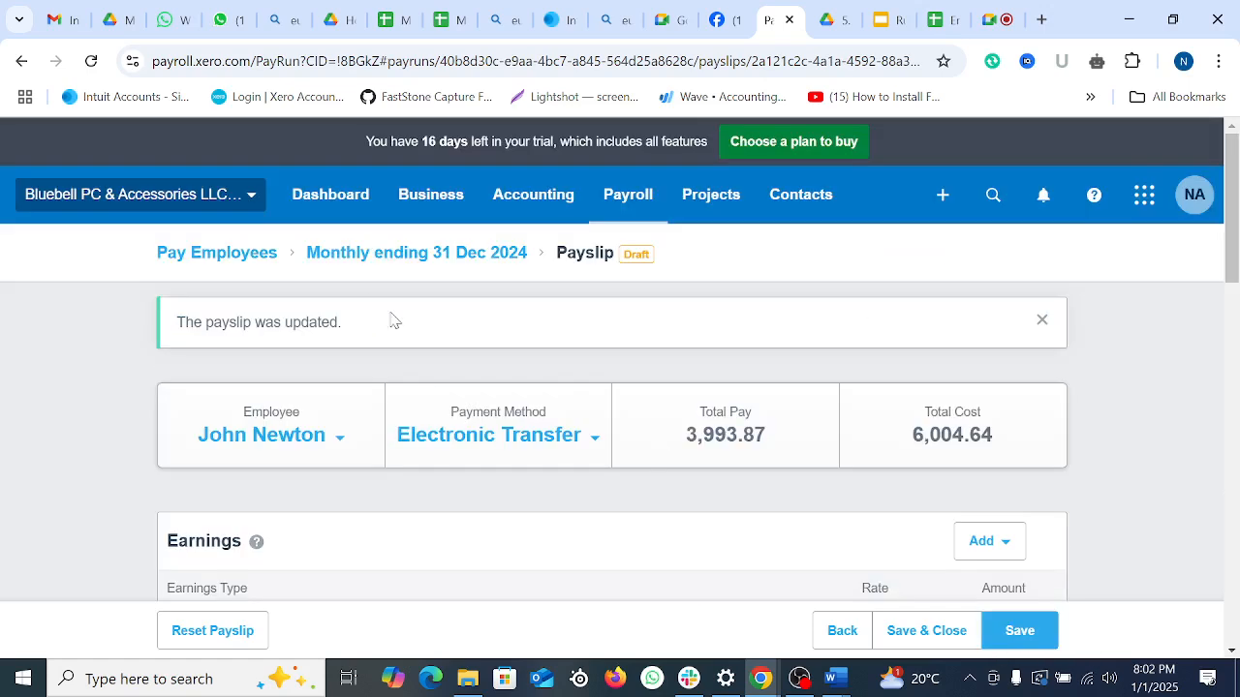
Step: Change the payslip's payment method to Manual, save it, and go back to the pay run
left_click(587, 441)
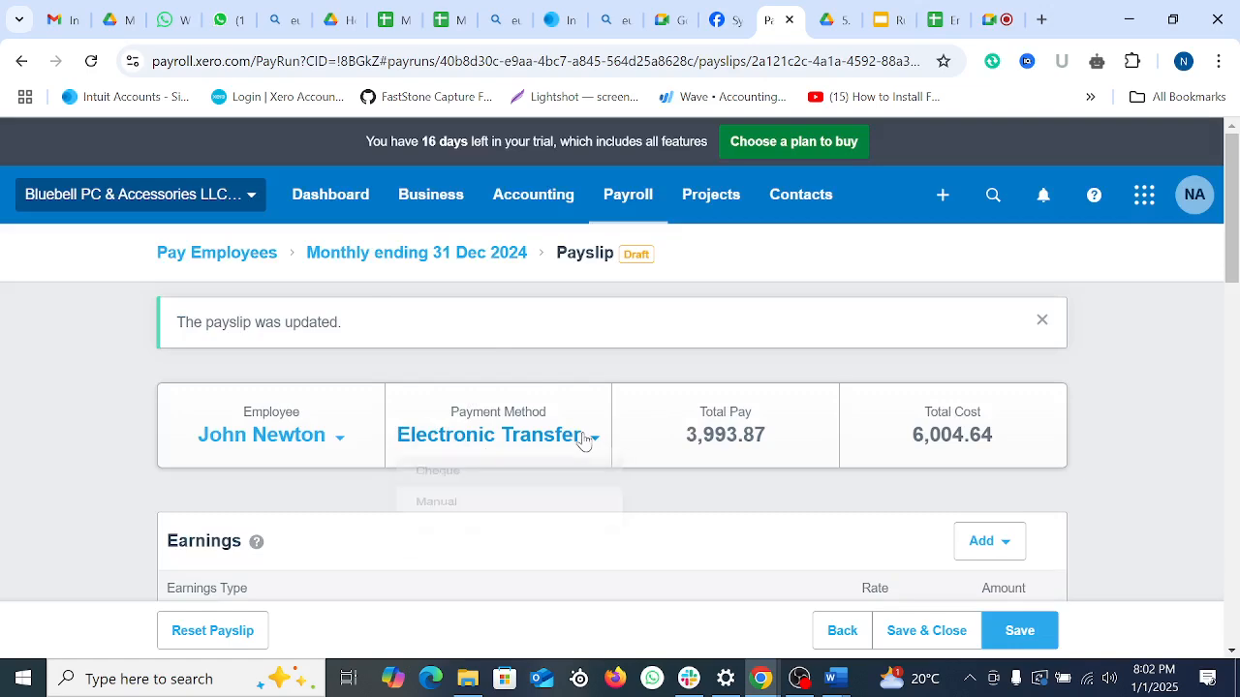
left_click(456, 514)
scroll(817, 487, "down", 5)
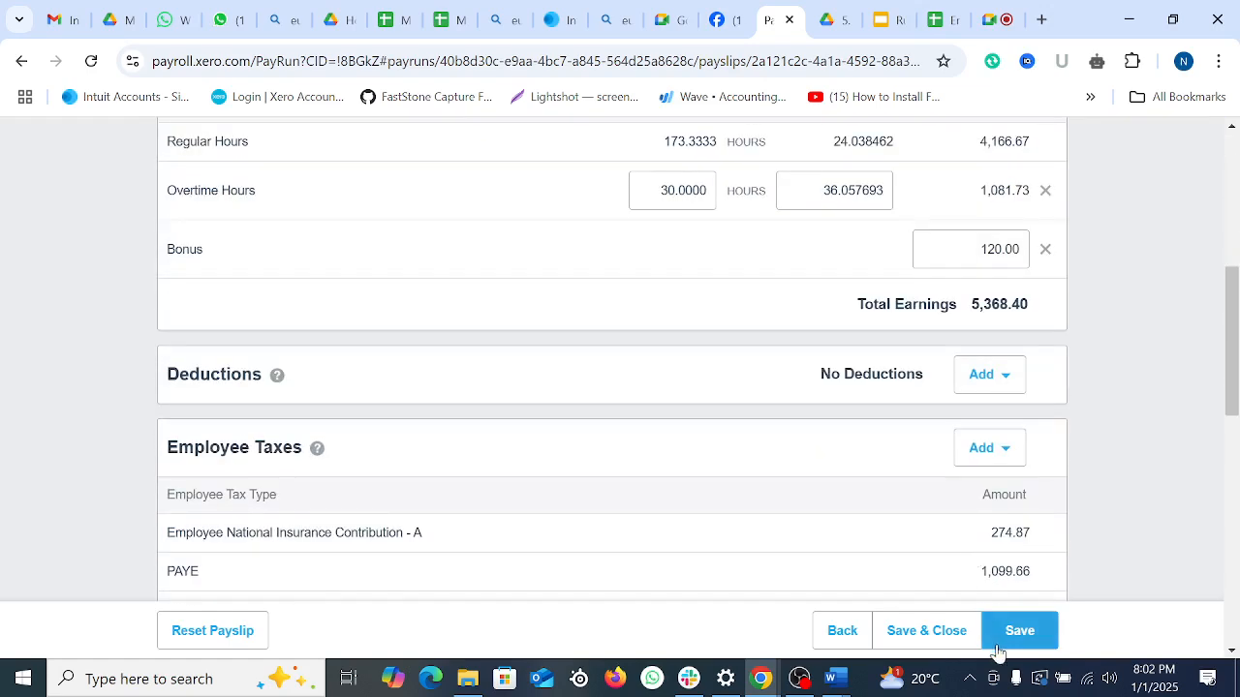
left_click(1019, 630)
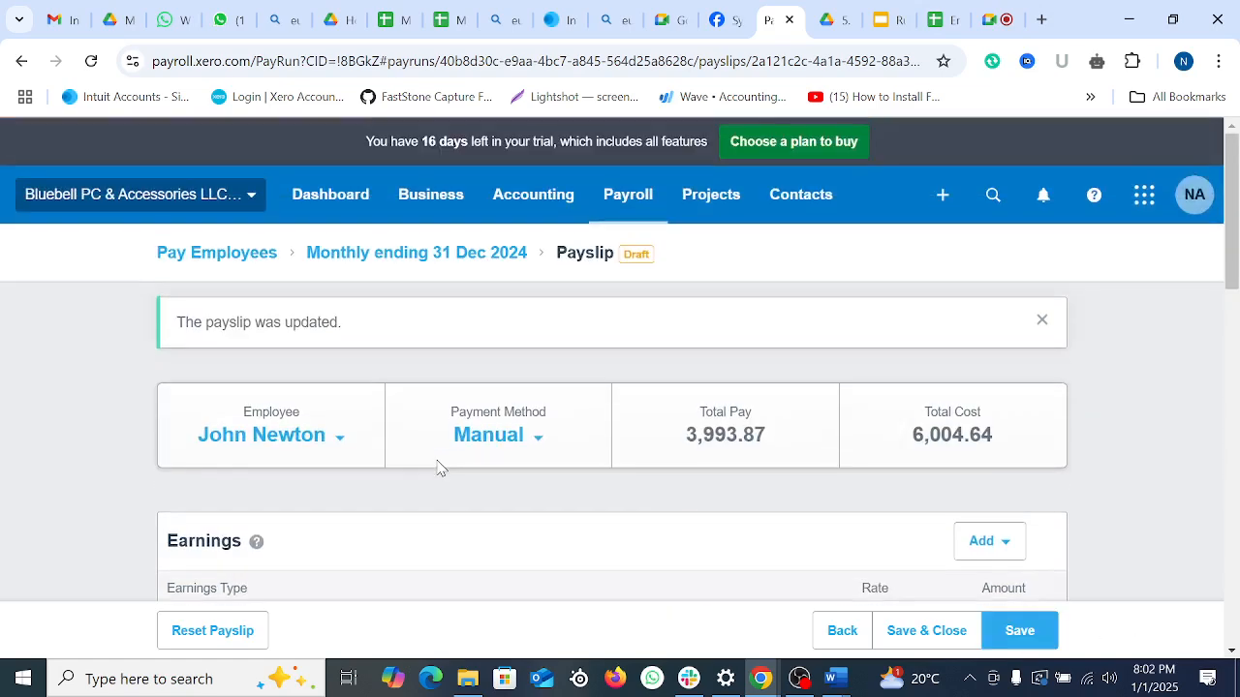
scroll(540, 393, "down", 1)
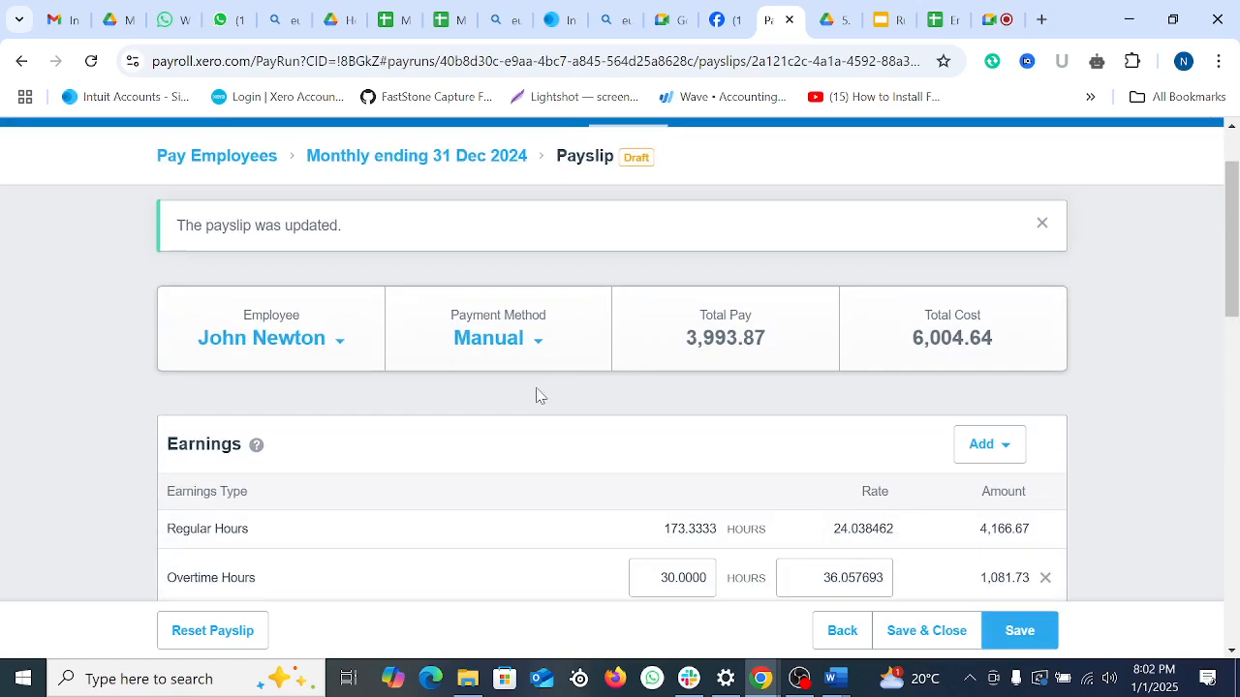
scroll(465, 330, "up", 1)
left_click(409, 255)
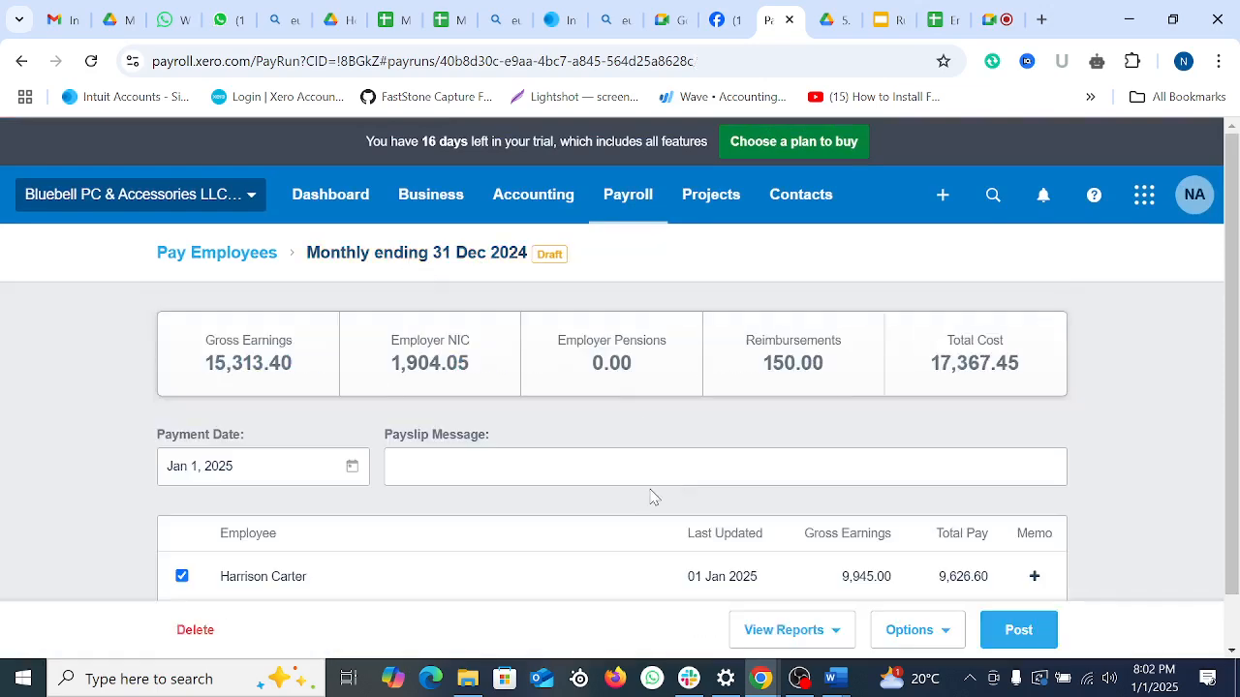
Step: Check the pay run totals: gross 15,313.40, NIC 1,904.05, reimbursements 150.00, total cost 17,367.45
scroll(652, 495, "down", 1)
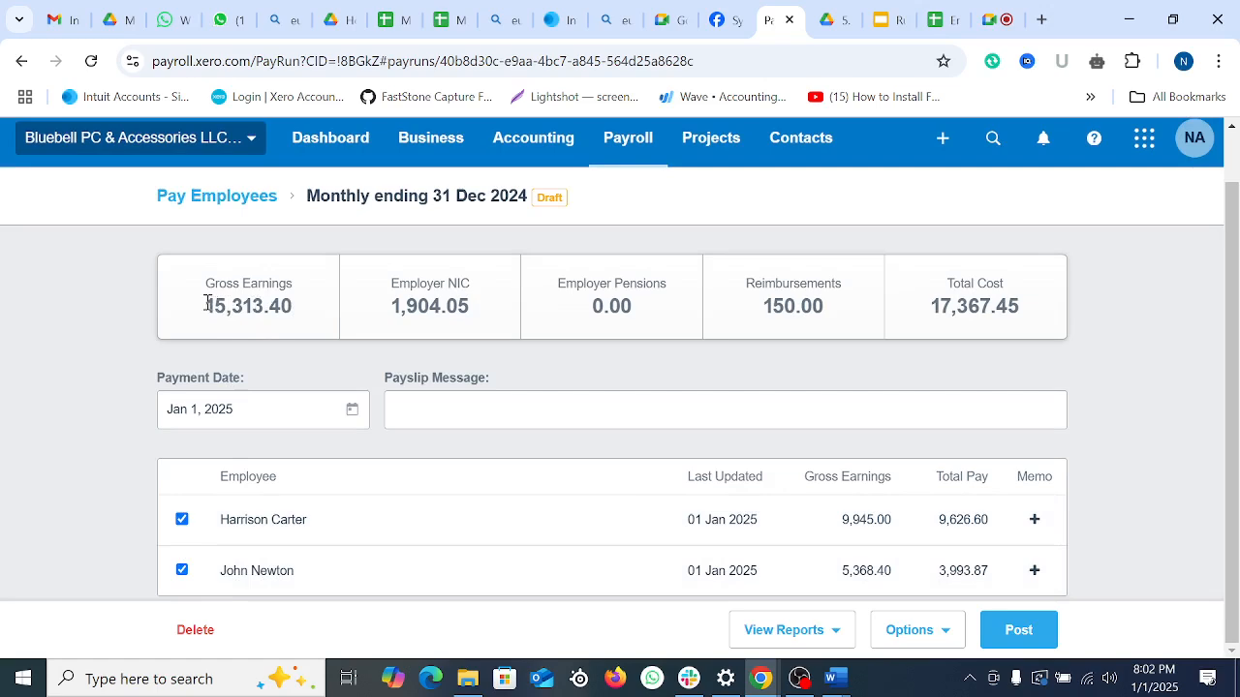
left_click_drag(206, 306, 292, 308)
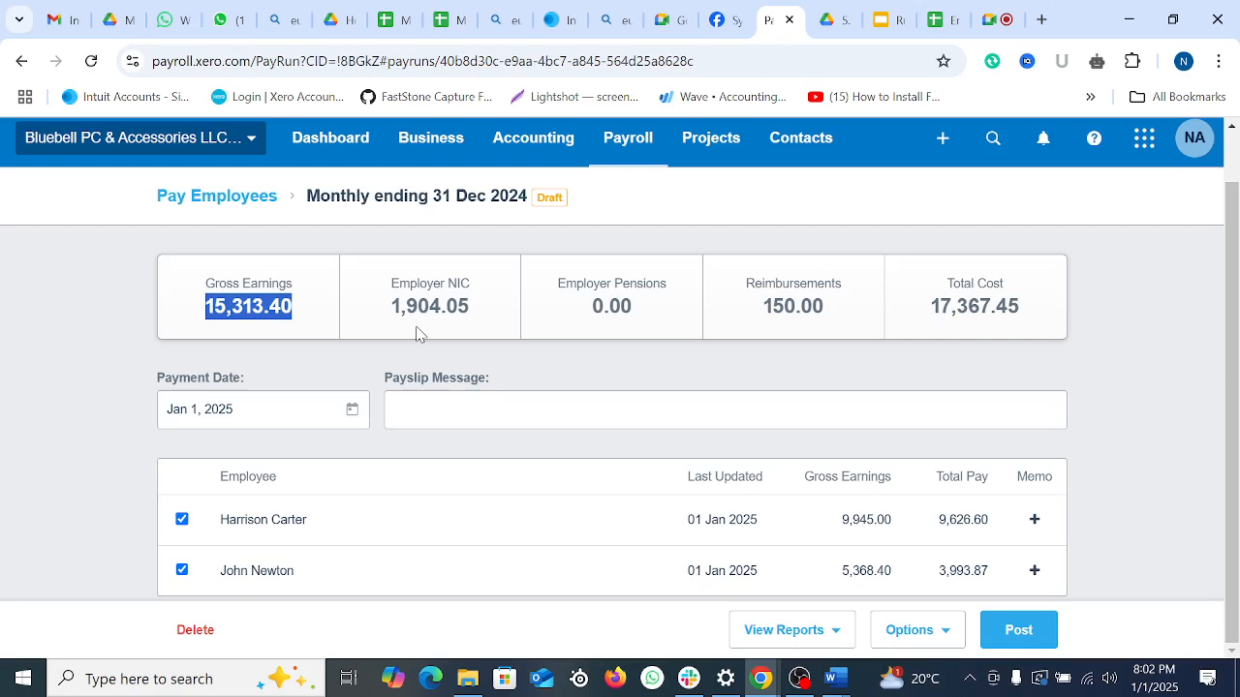
left_click_drag(391, 306, 471, 321)
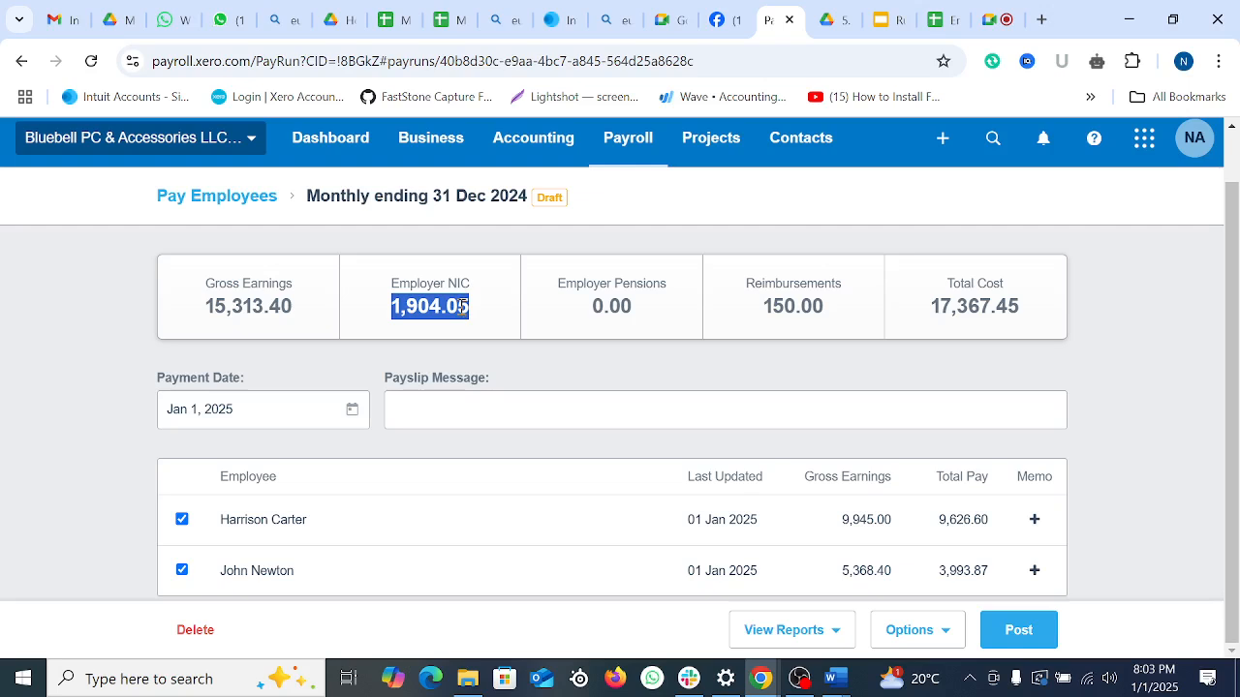
left_click_drag(394, 308, 484, 313)
left_click(594, 308)
left_click_drag(594, 308, 654, 316)
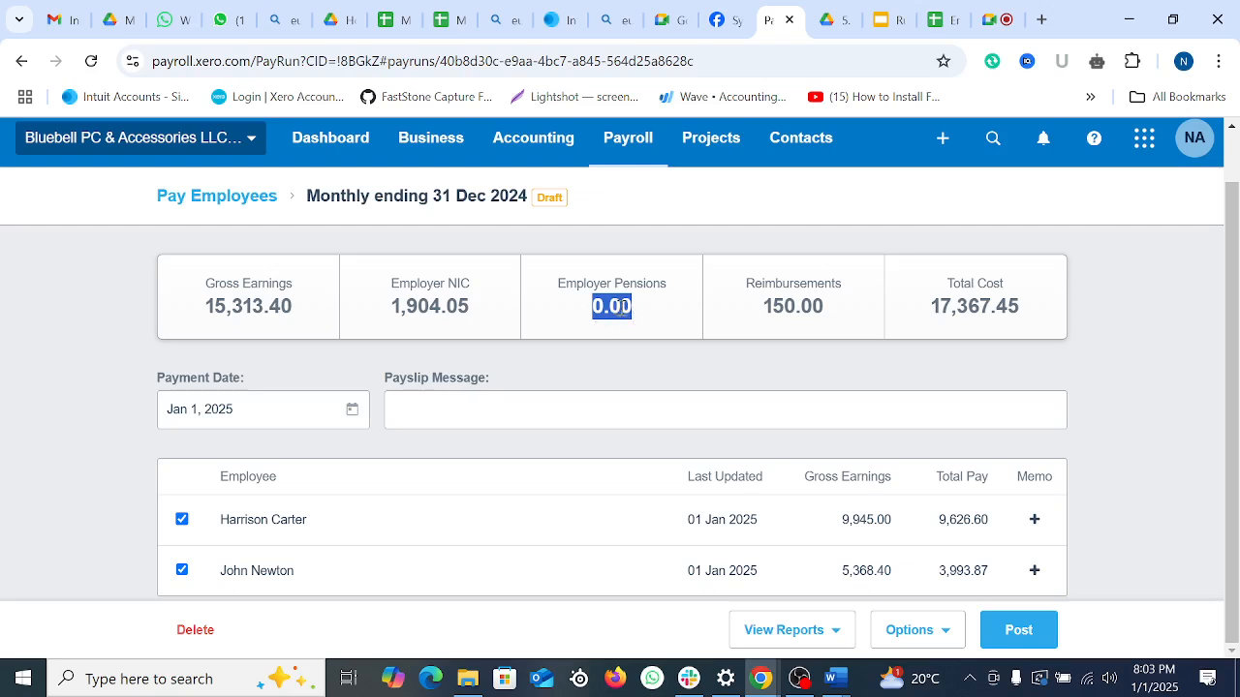
left_click_drag(764, 308, 854, 314)
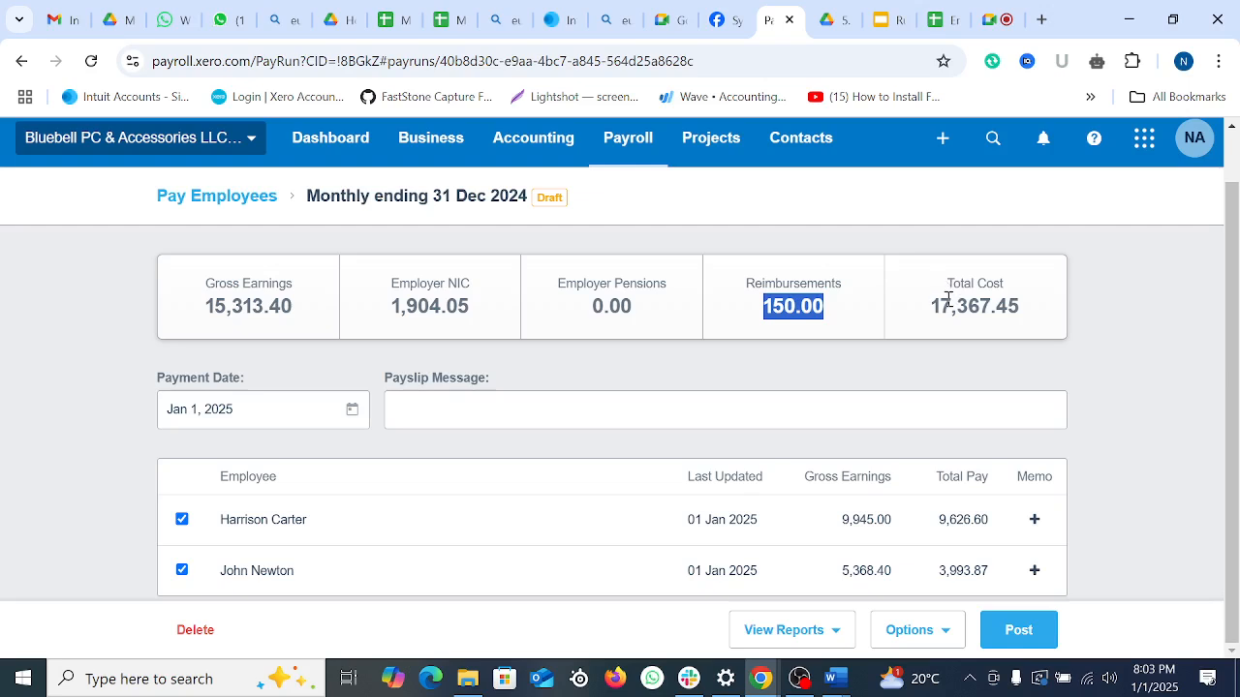
left_click_drag(933, 306, 1063, 304)
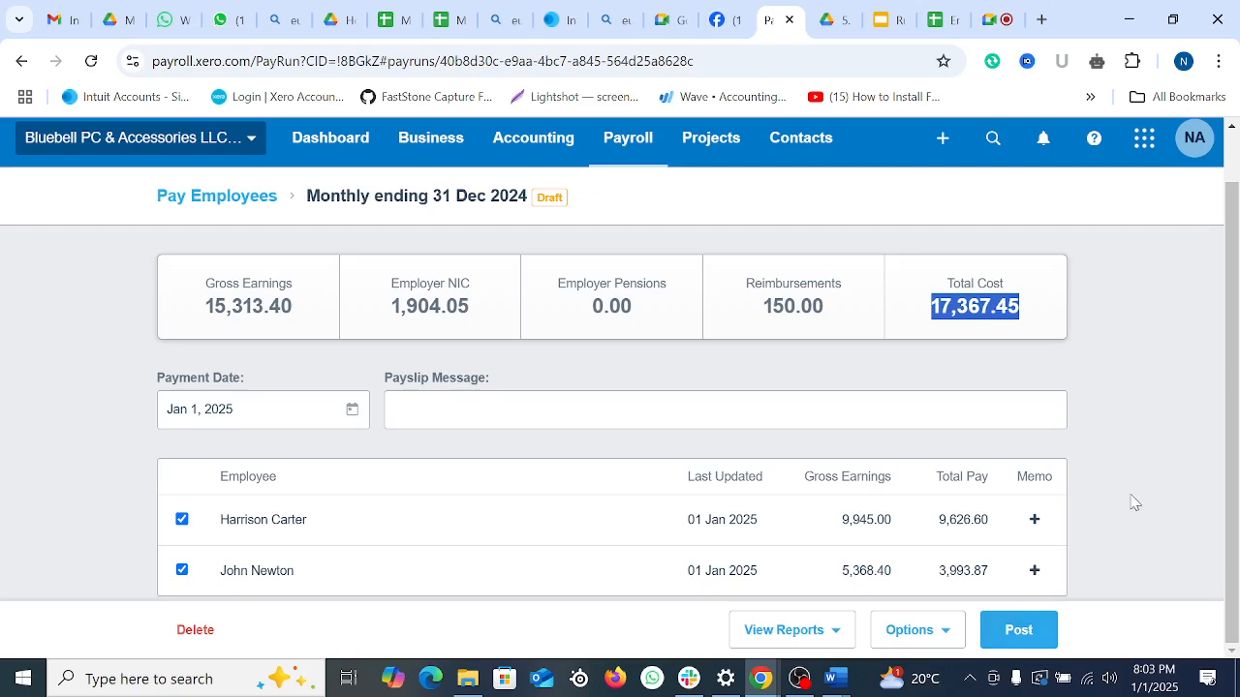
Step: Duplicate the pay run browser tab
left_click(1151, 453)
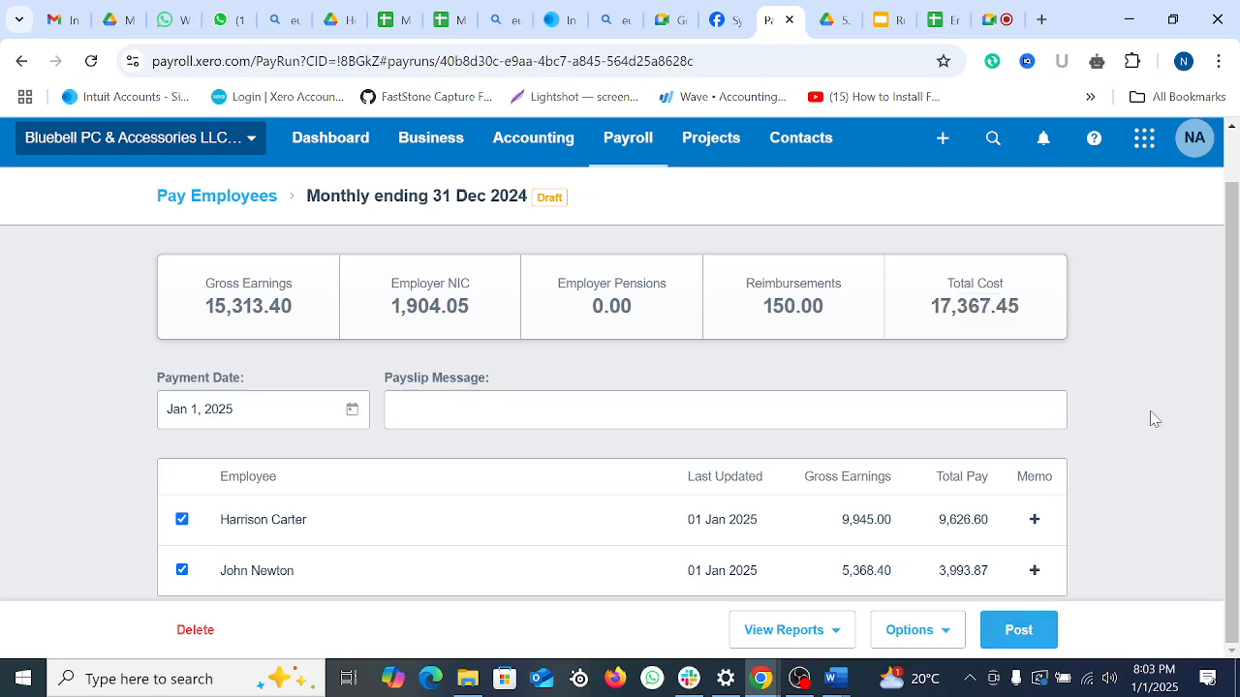
right_click(775, 16)
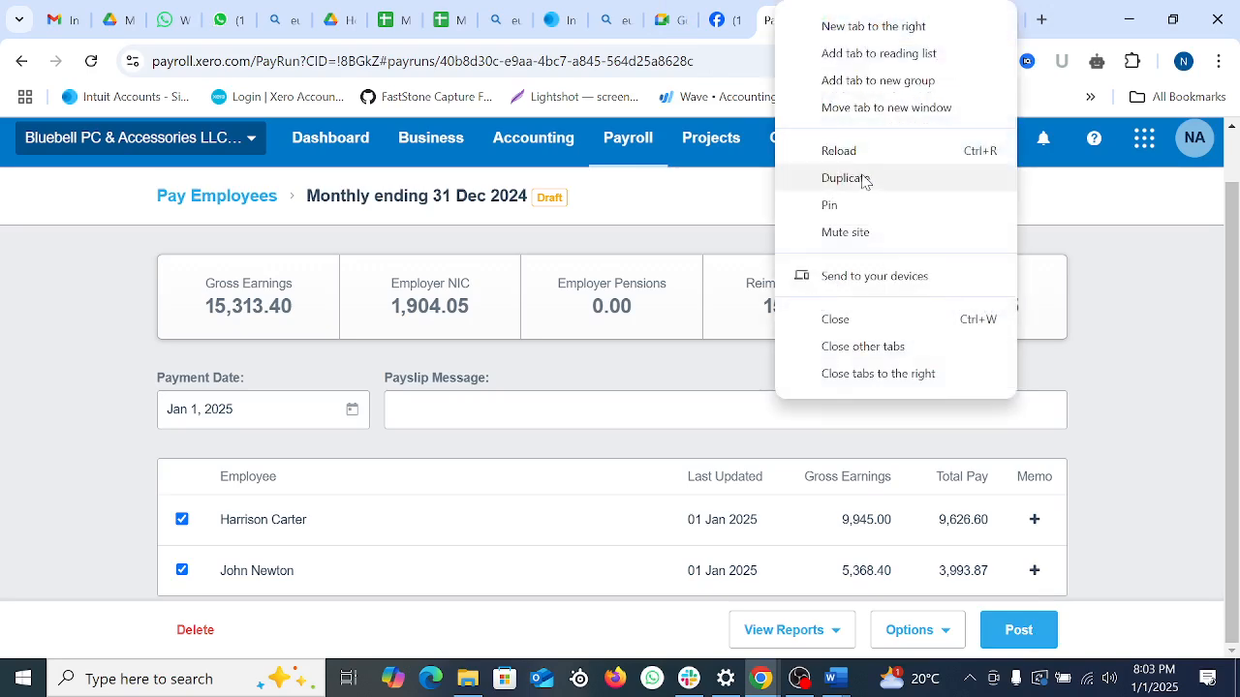
left_click(843, 178)
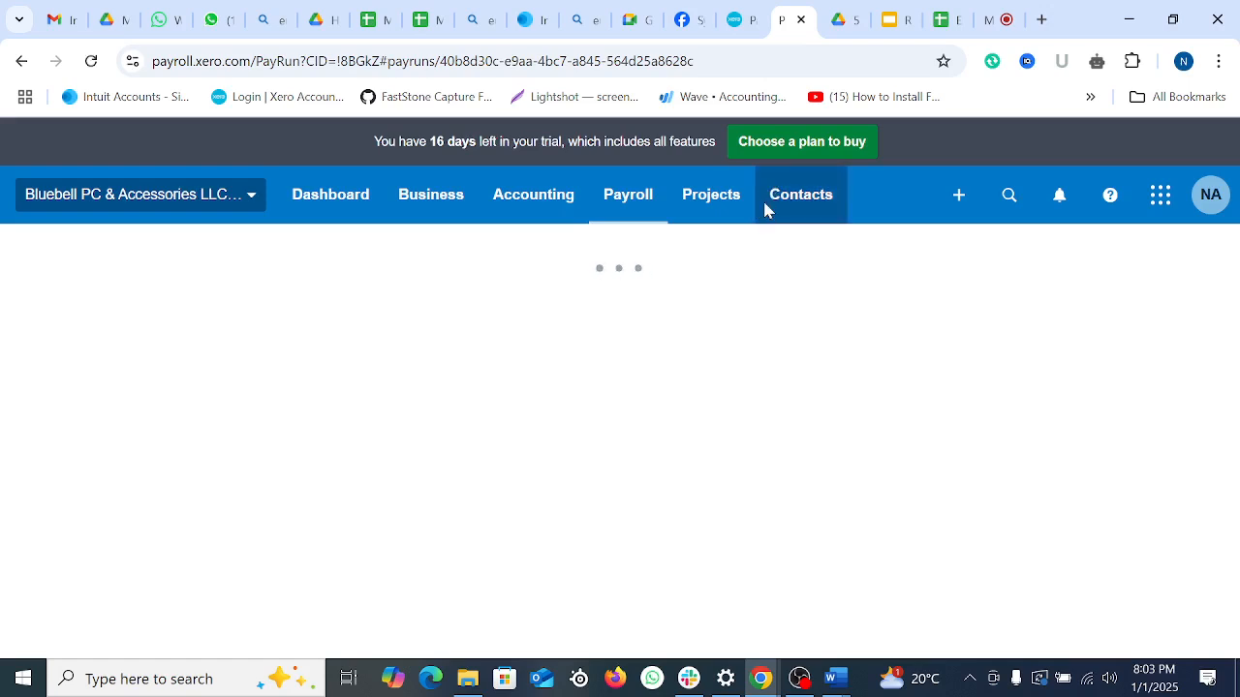
Step: Duplicate the pay run tab again and run the Balance Sheet report as at 31 Mar 2024 in the copy
right_click(791, 12)
left_click(877, 177)
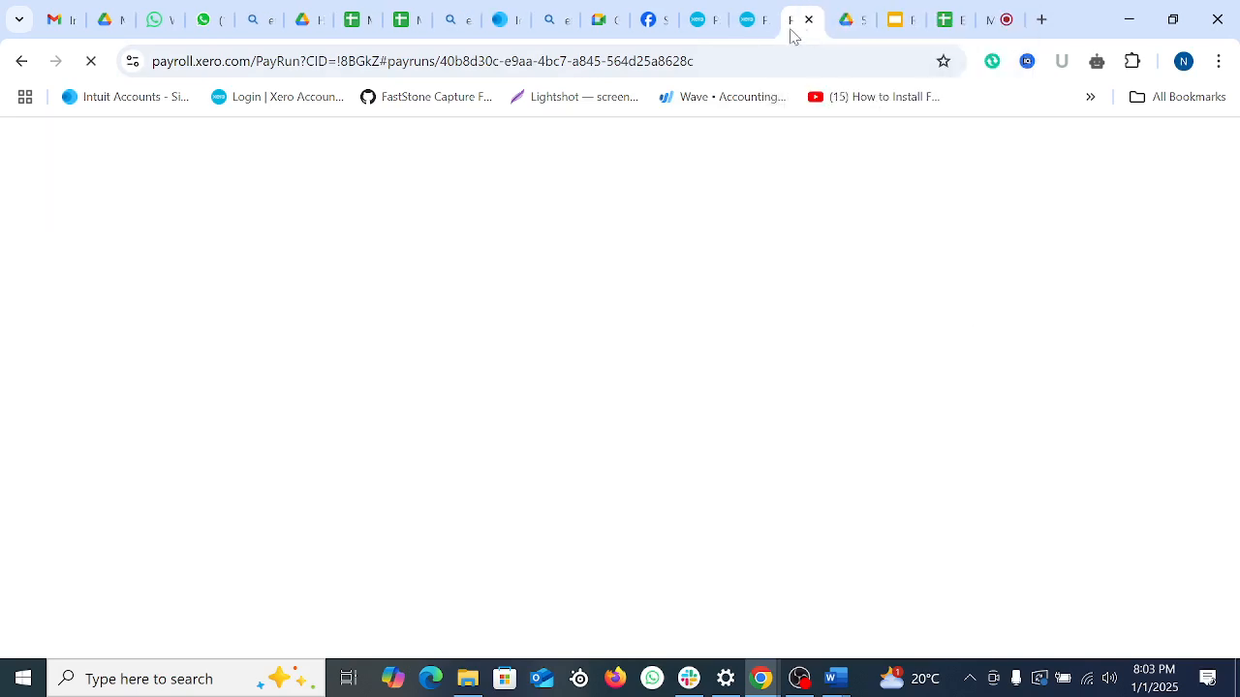
left_click(751, 20)
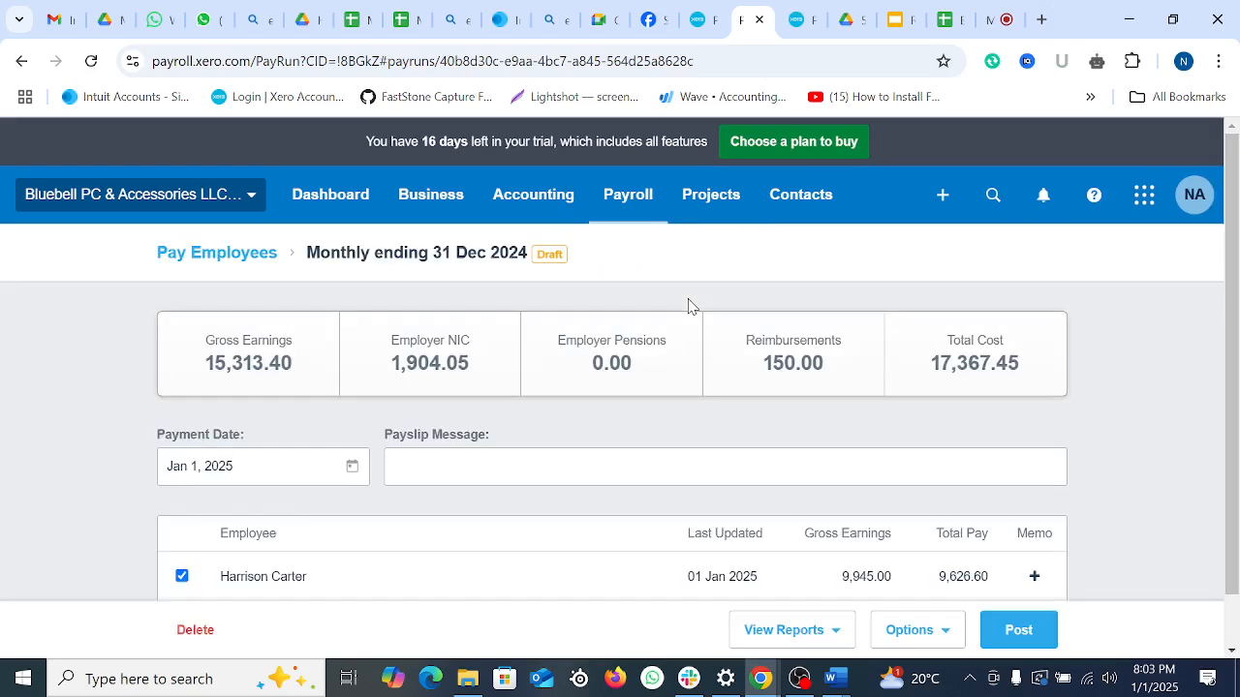
left_click(548, 208)
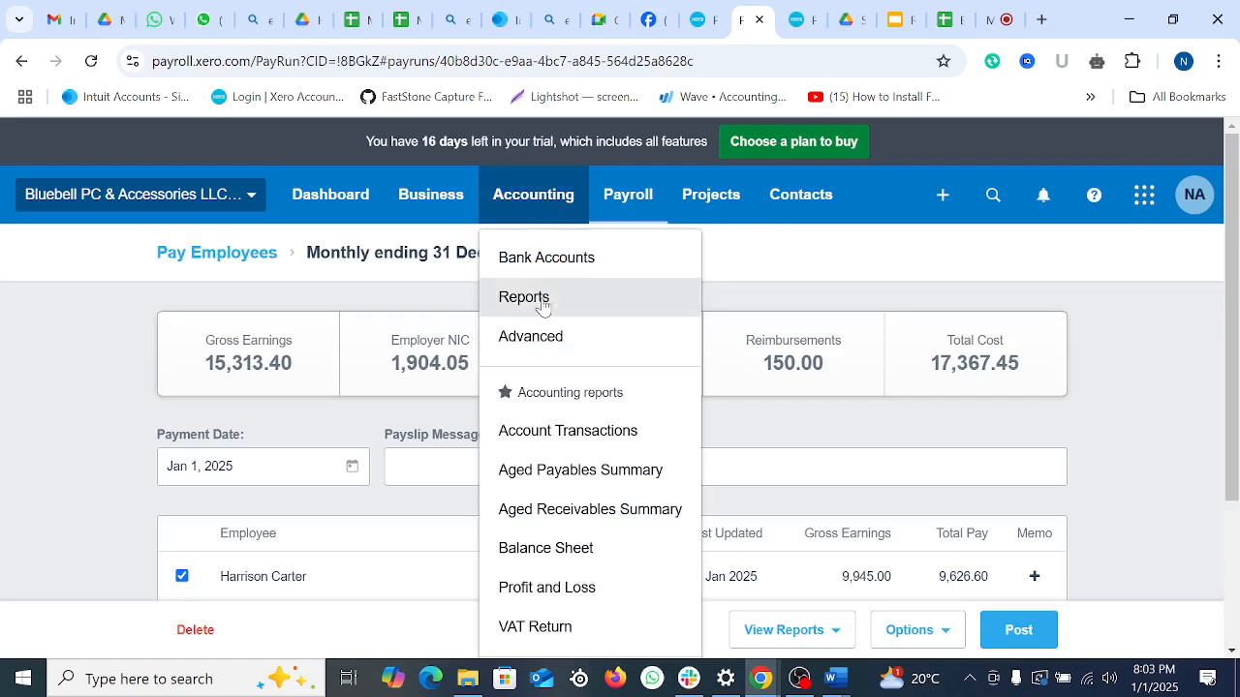
left_click(540, 300)
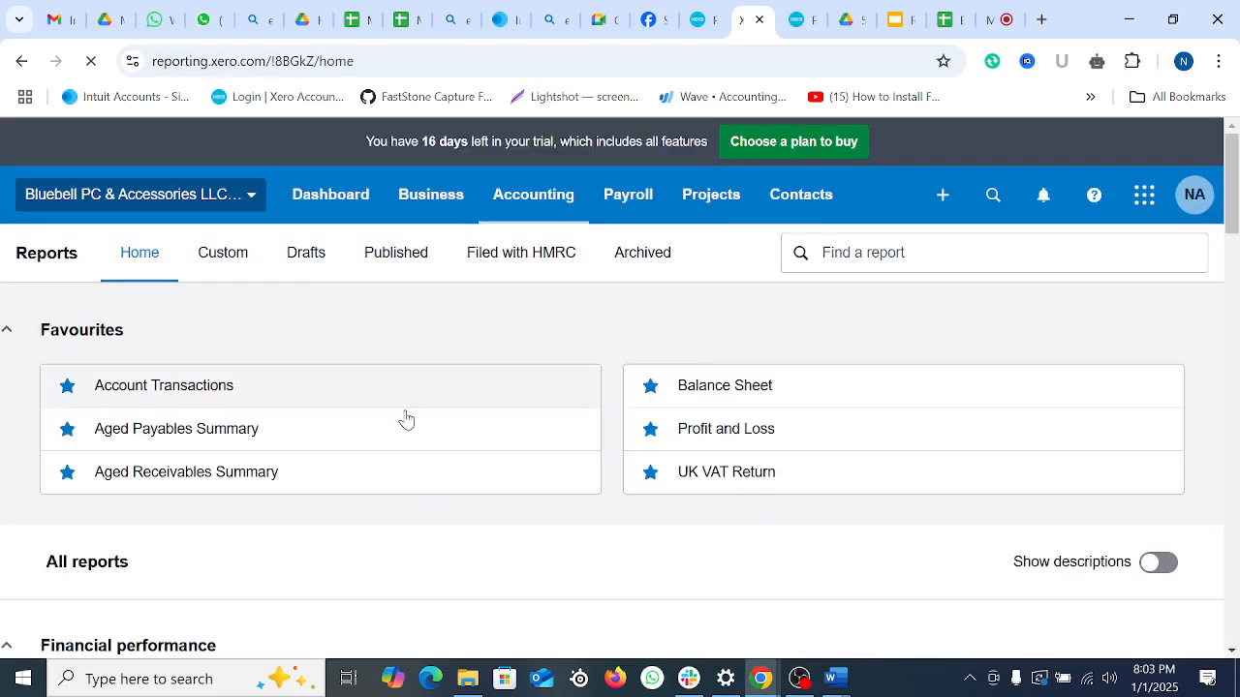
left_click(717, 389)
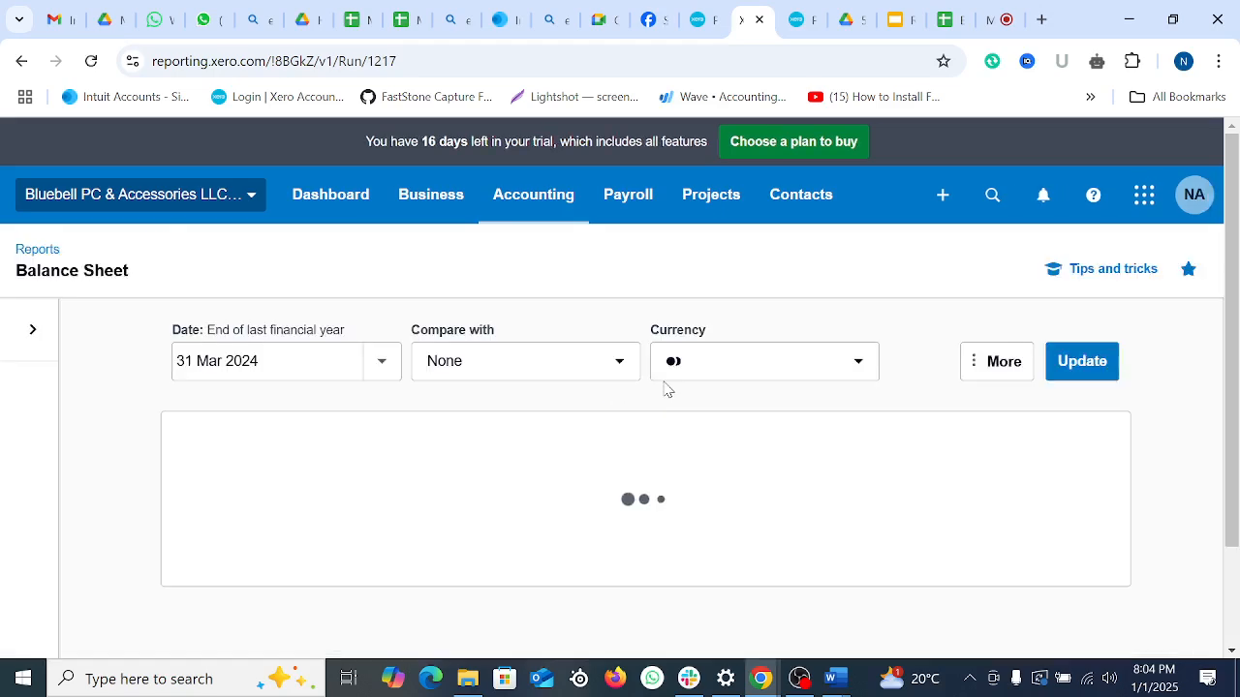
scroll(668, 404, "down", 5)
scroll(668, 404, "up", 4)
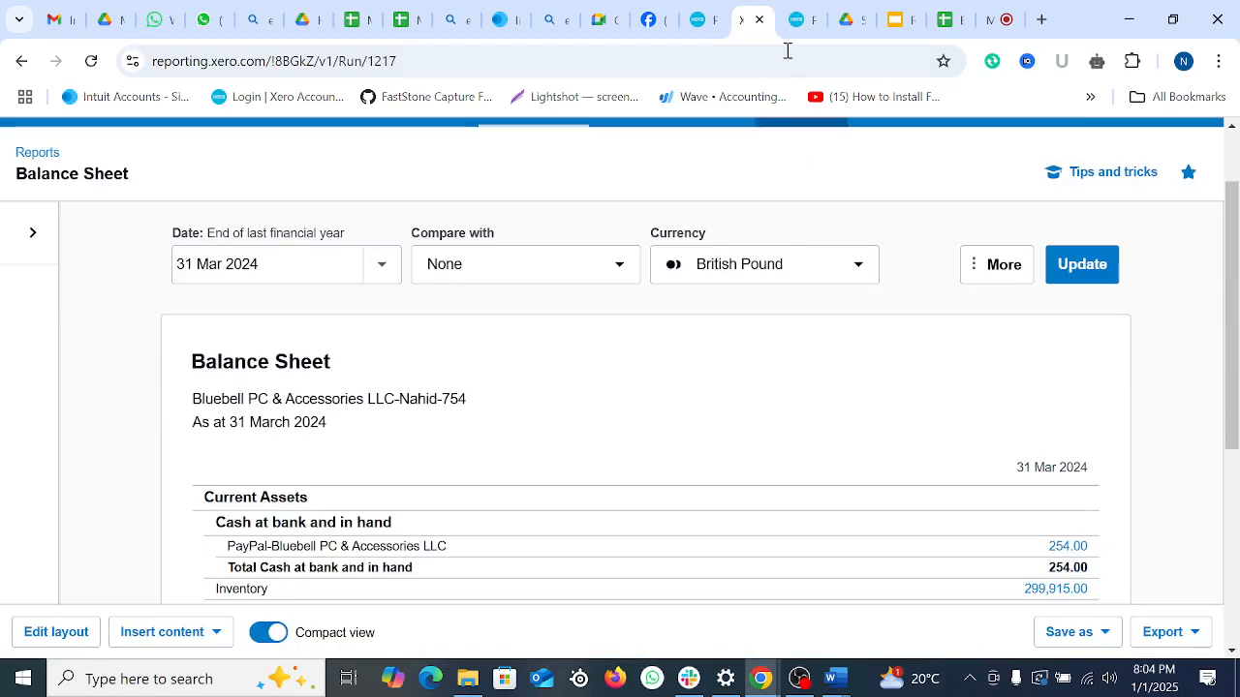
left_click(799, 19)
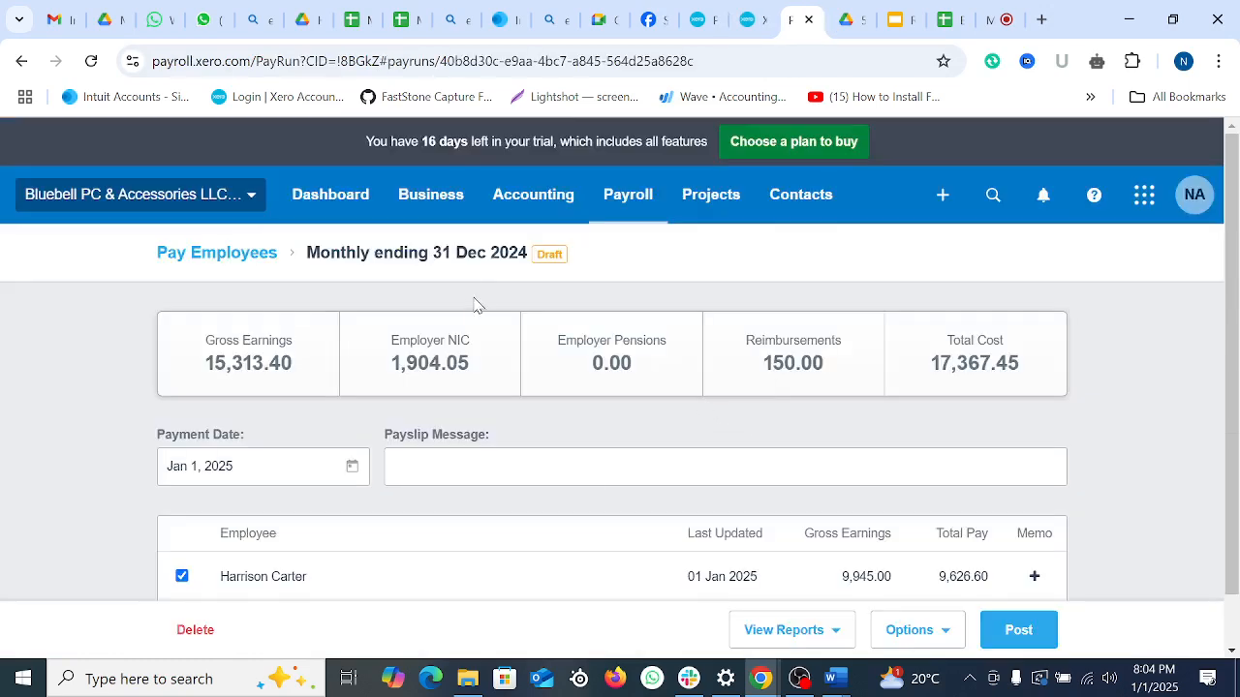
Step: Run the Profit and Loss report for 1 Apr 2024 to 31 Mar 2025, showing profit after taxation 11,767.27
scroll(581, 448, "down", 1)
scroll(581, 448, "up", 1)
left_click(533, 200)
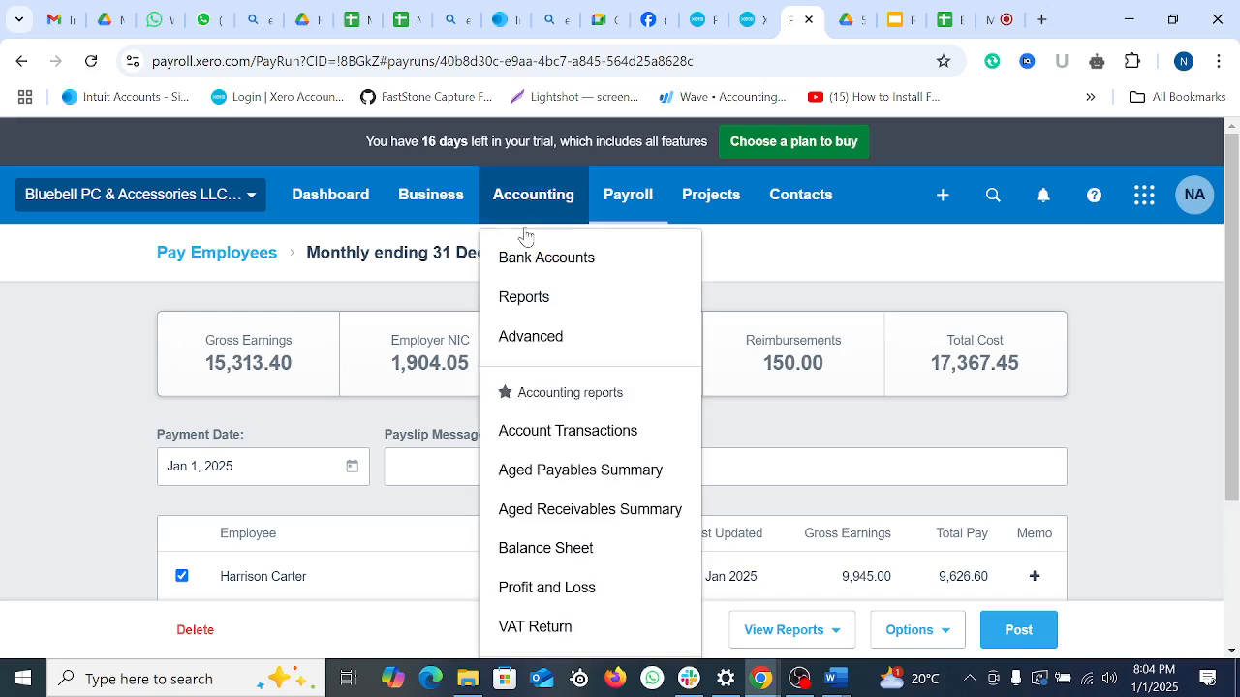
left_click(542, 296)
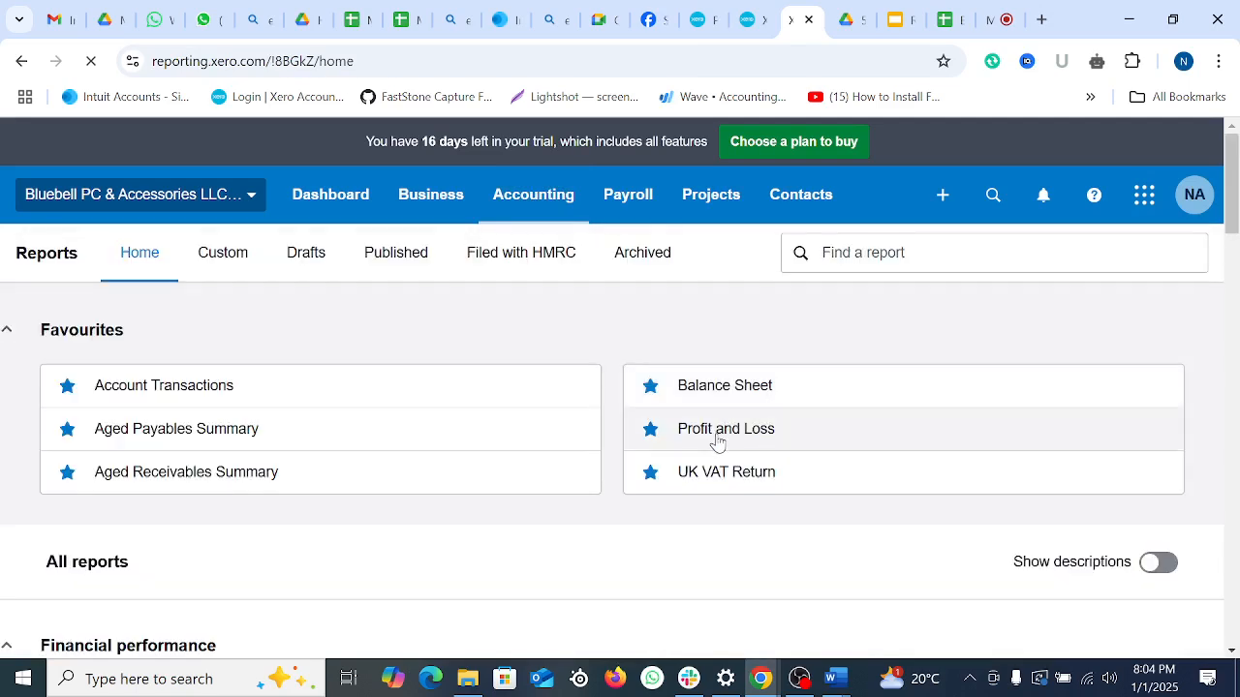
left_click(716, 441)
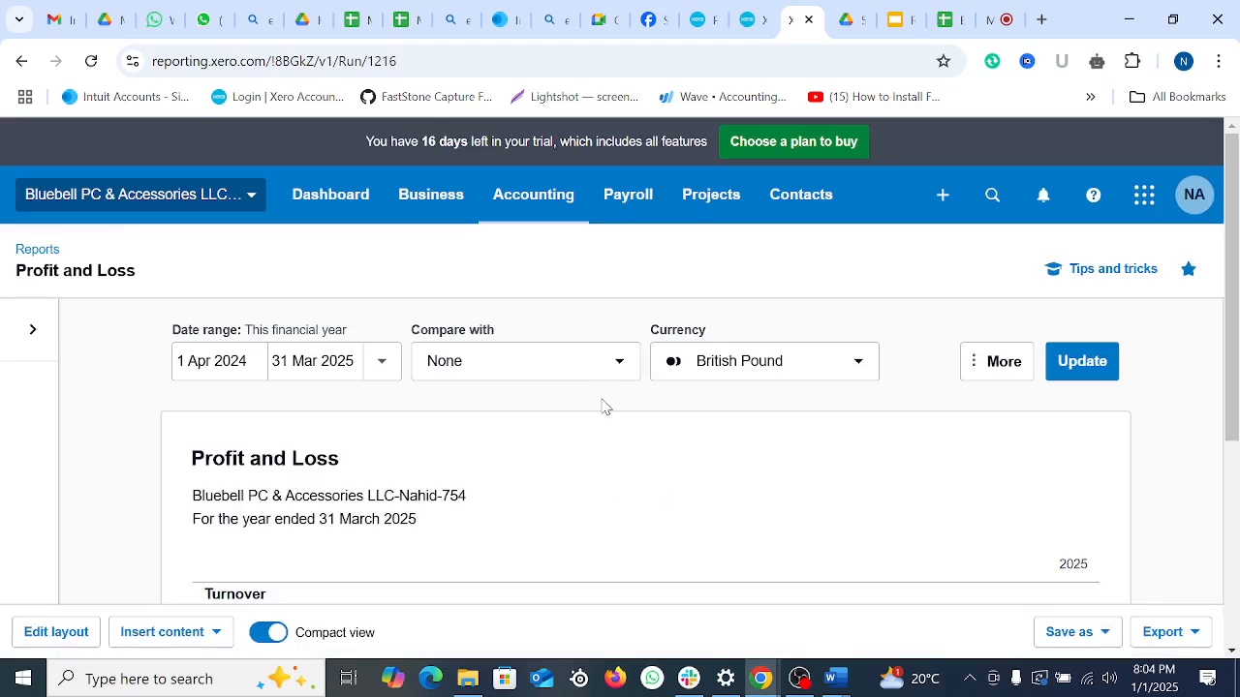
scroll(609, 406, "down", 3)
scroll(268, 421, "up", 3)
left_click(1083, 373)
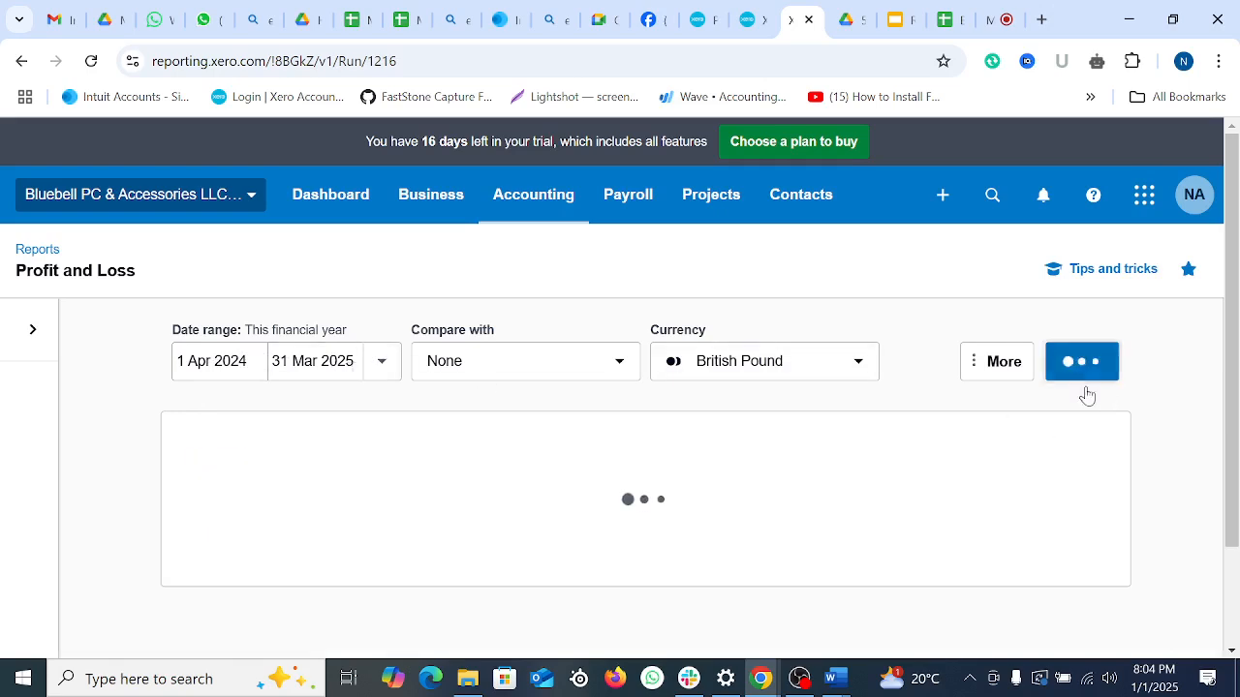
scroll(827, 468, "down", 4)
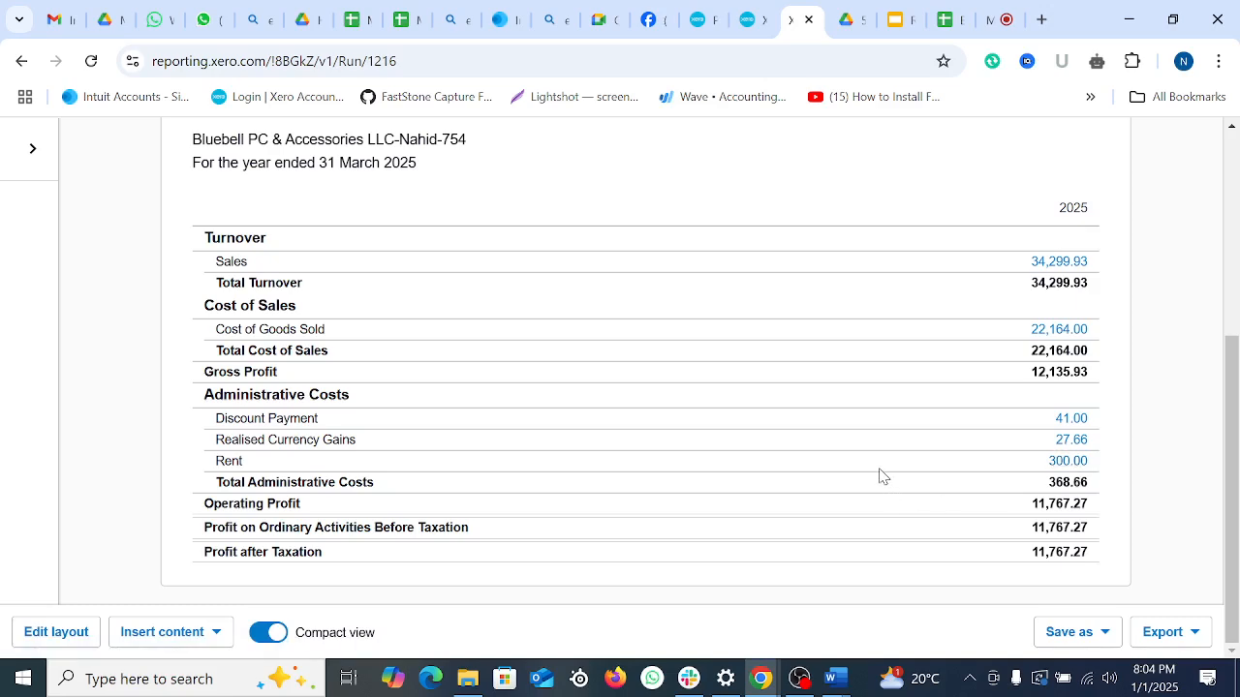
scroll(887, 465, "up", 4)
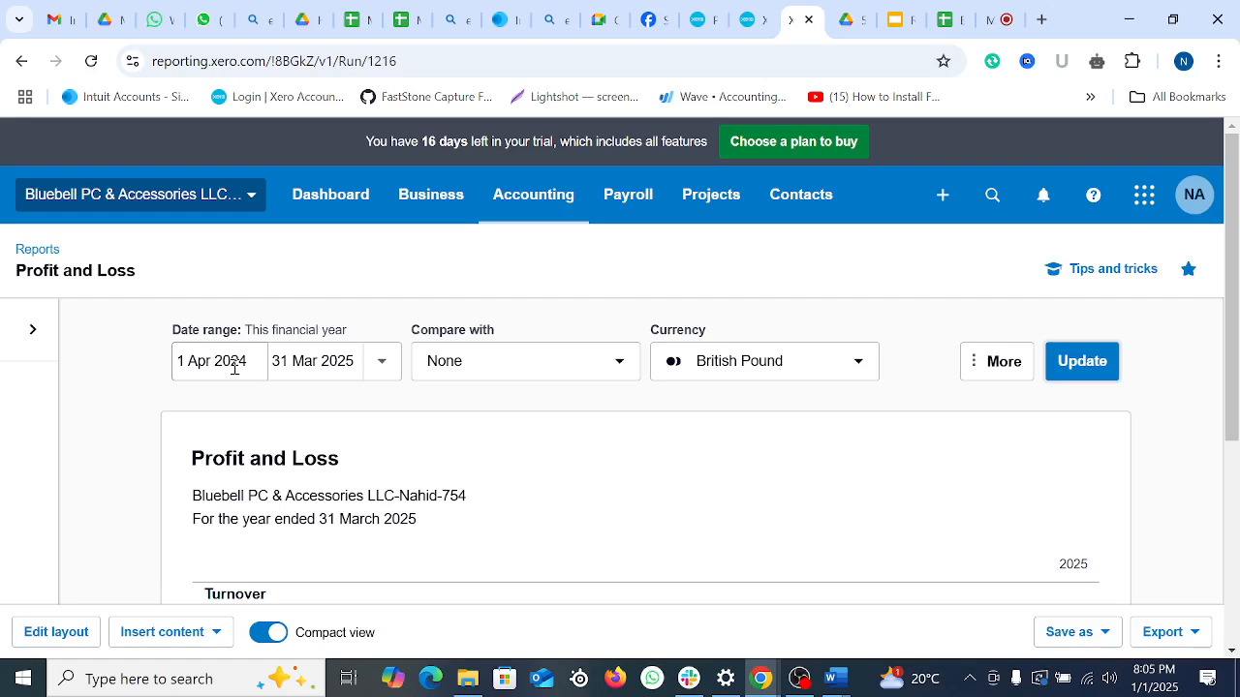
Step: Rerun the Balance Sheet as at today, 1 January 2025, showing current assets of 313,901.01
left_click(751, 19)
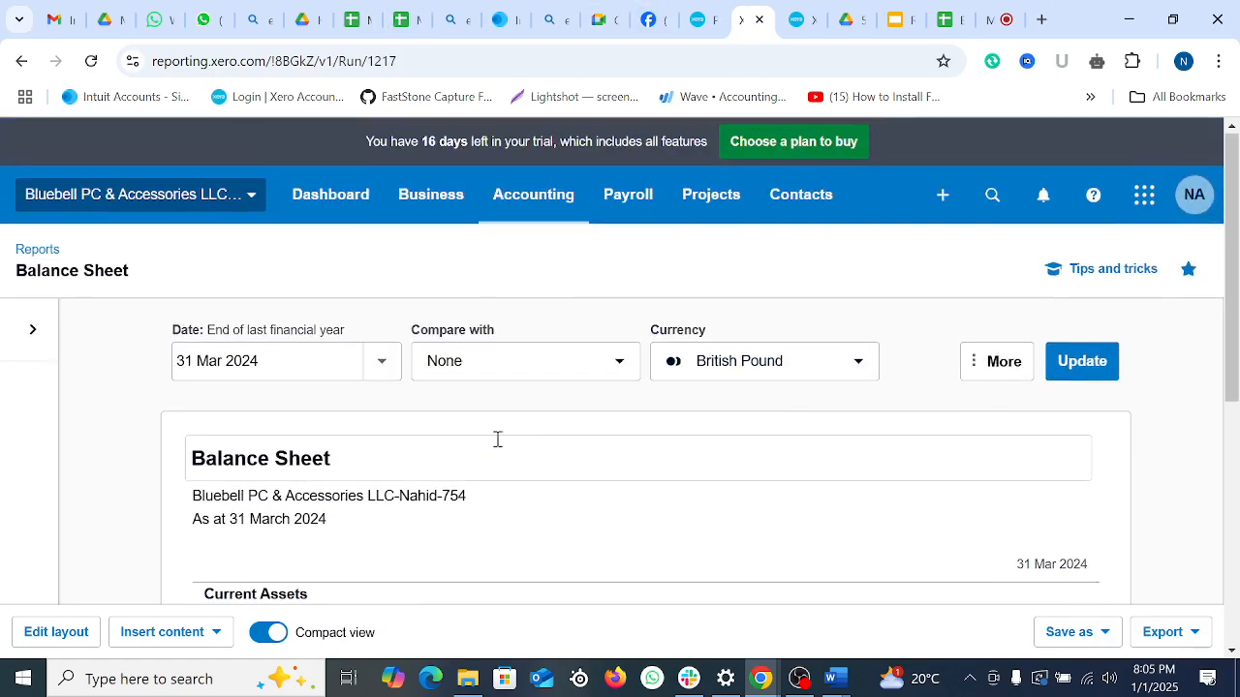
left_click(380, 361)
left_click(421, 418)
left_click(1079, 367)
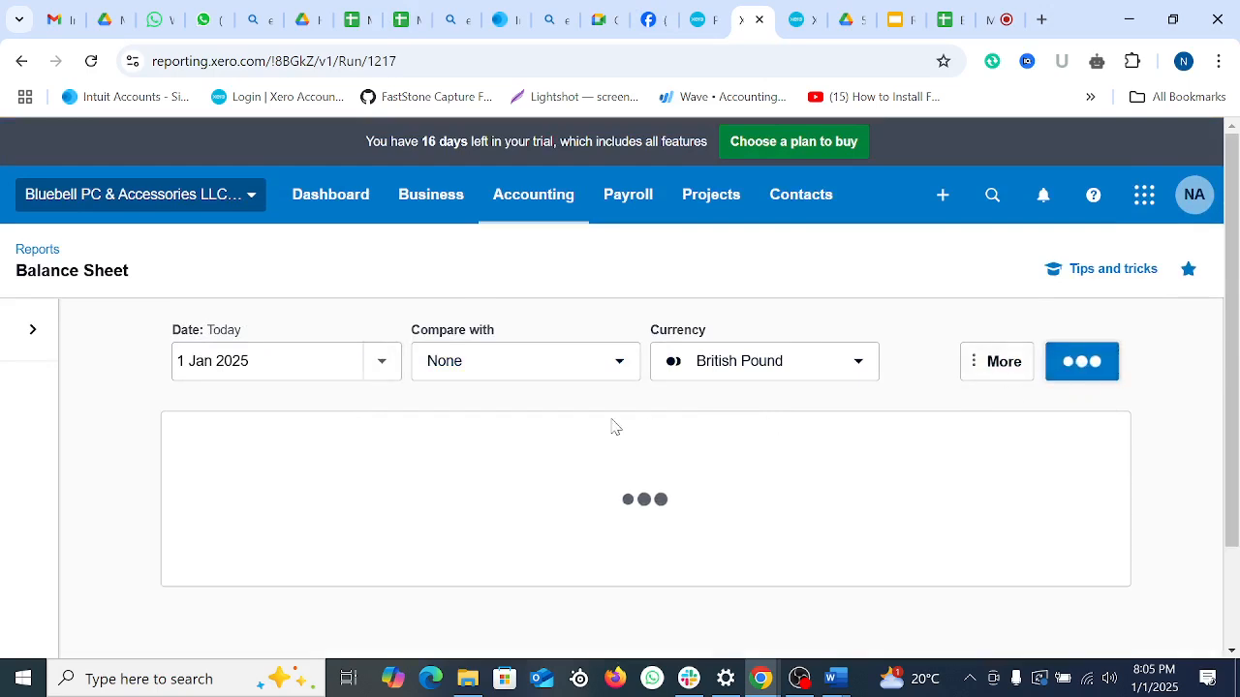
scroll(615, 417, "down", 4)
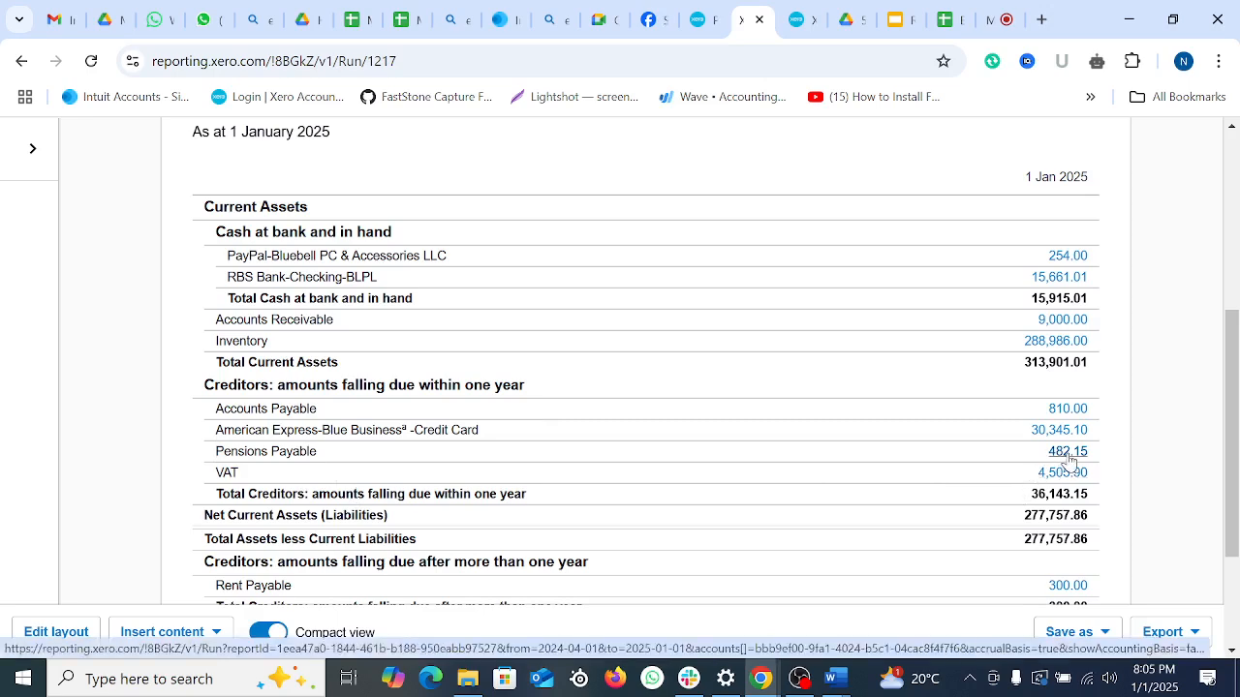
scroll(755, 523, "up", 4)
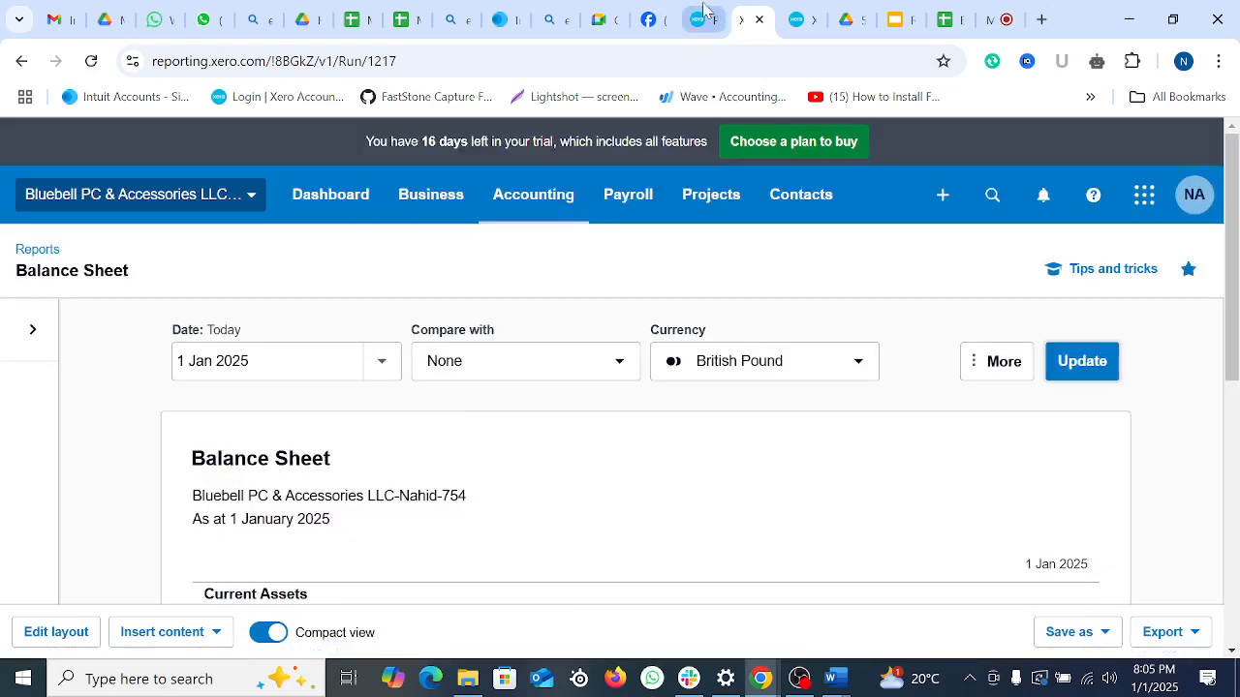
Step: Post the December 2024 pay run, creating journal entry PD-1
left_click(703, 12)
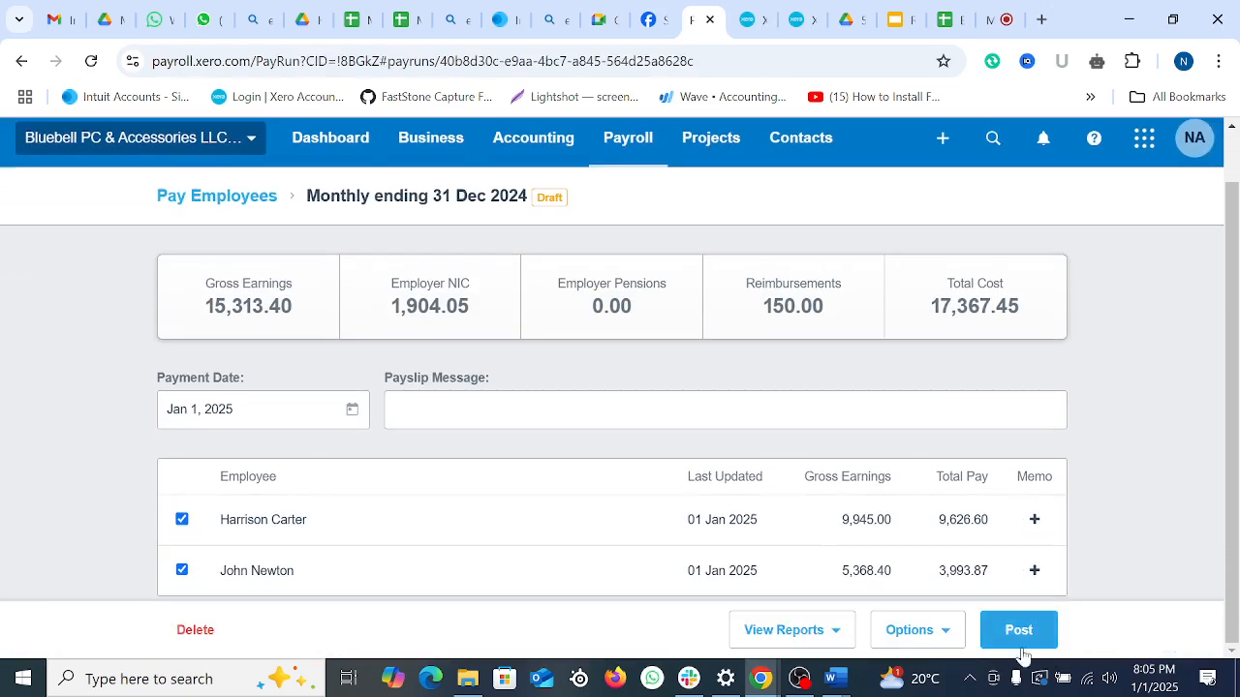
left_click(1032, 631)
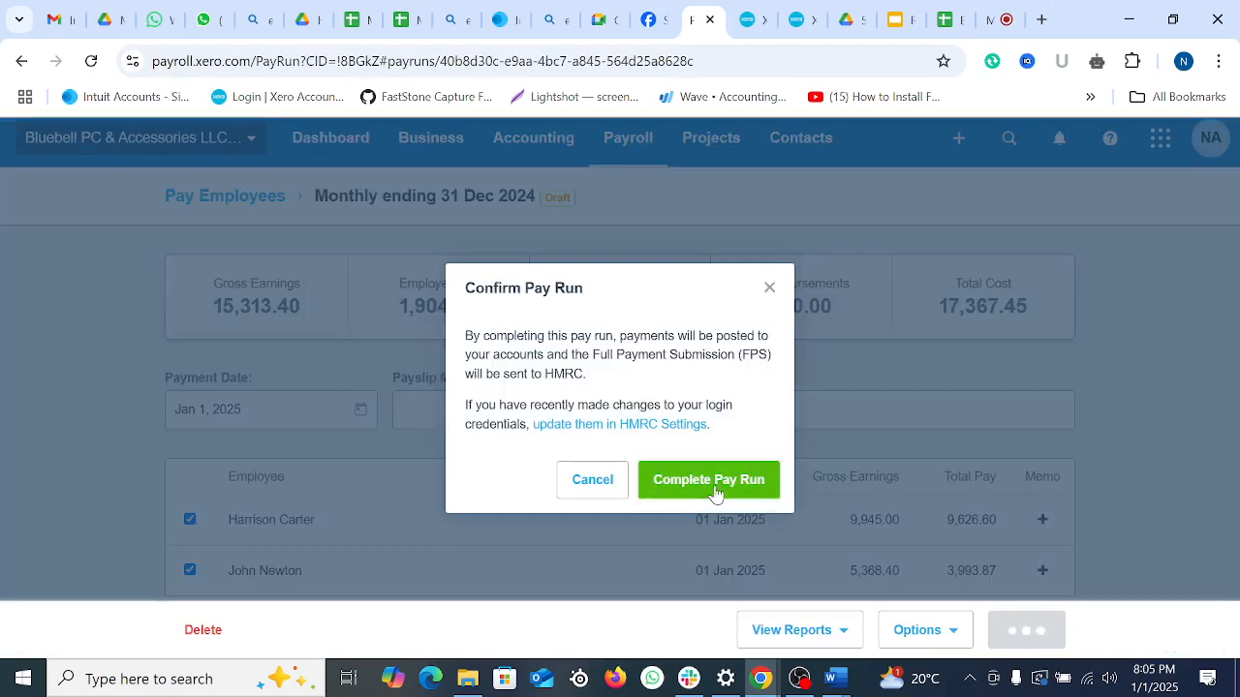
left_click(714, 492)
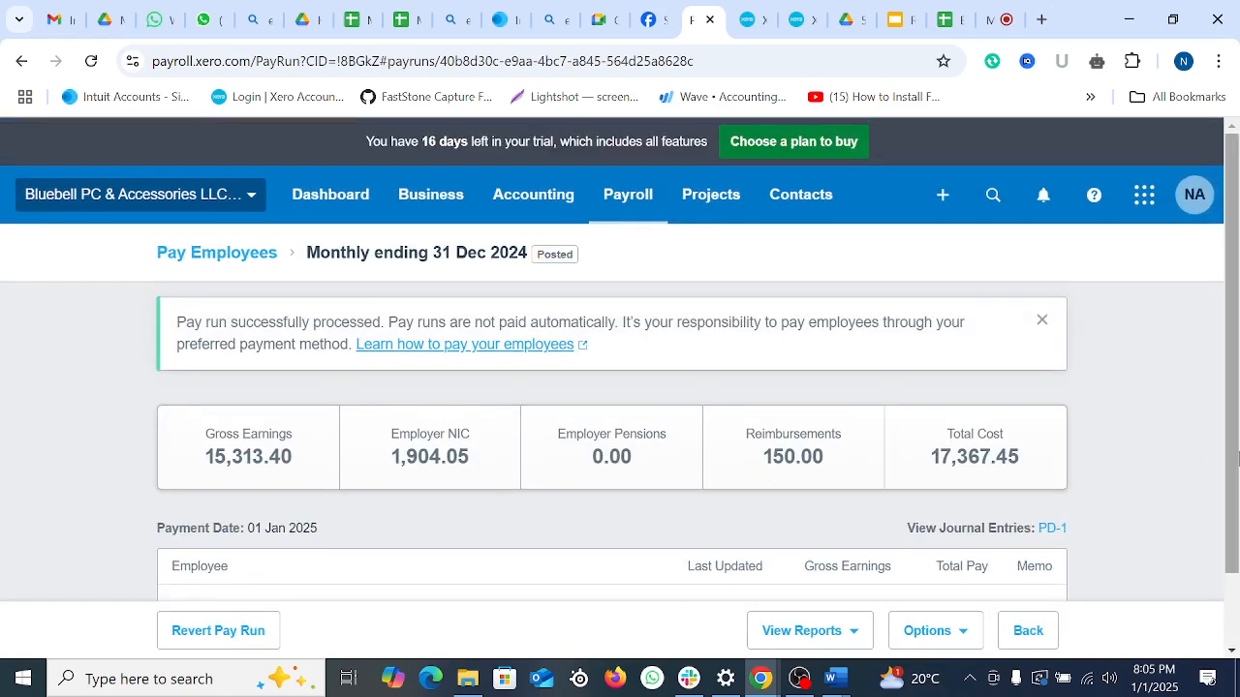
key("Print")
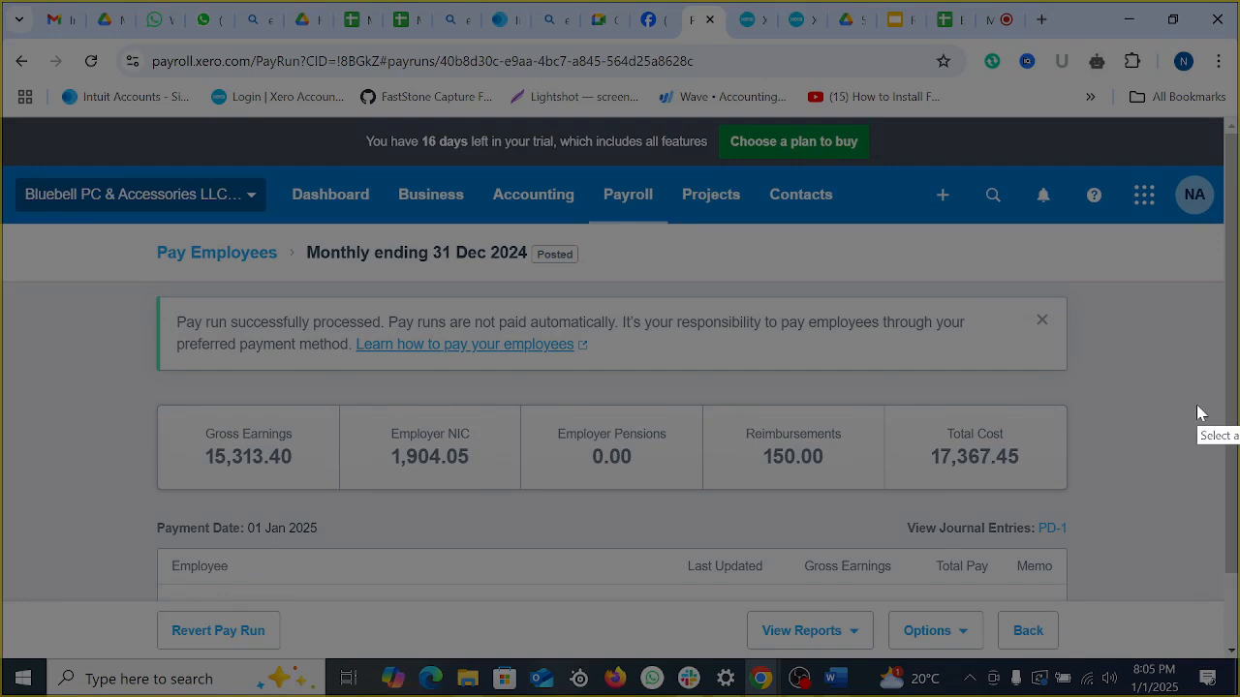
Step: Capture the full screen with red boxes around the success banner and Posted badge, then close
left_click_drag(1, 1, 1238, 696)
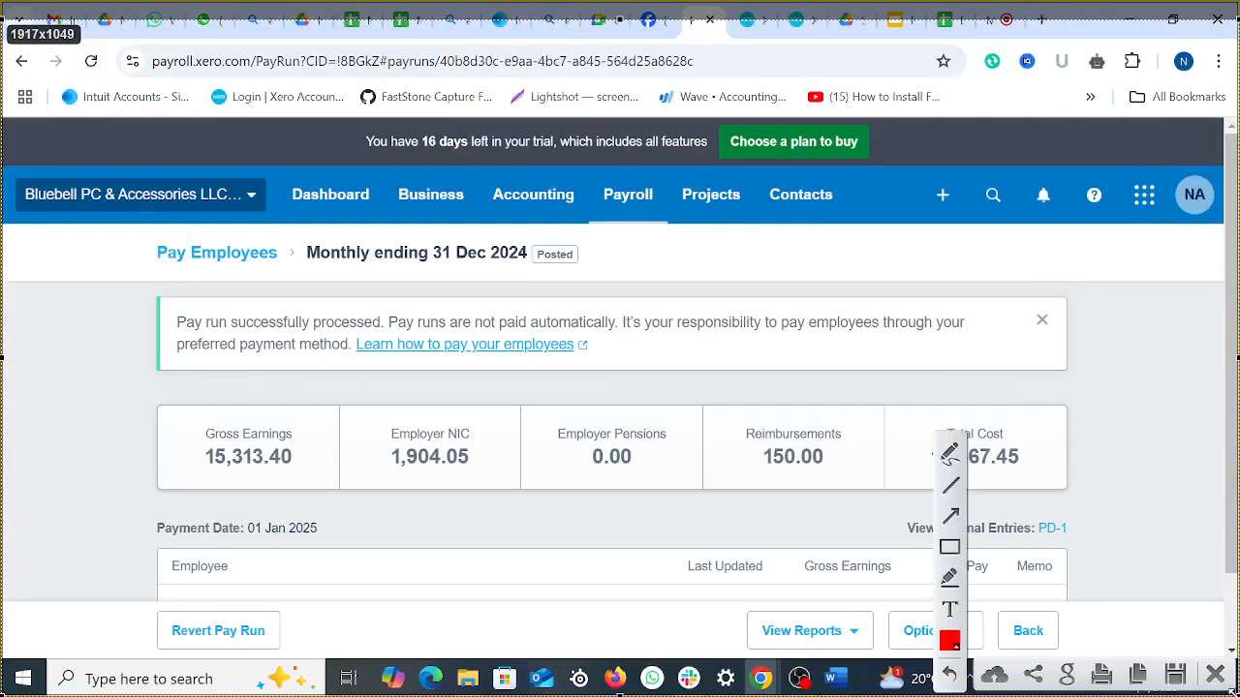
left_click(949, 547)
mouse_move(150, 293)
left_mouse_down()
mouse_move(913, 405)
mouse_move(1070, 369)
left_mouse_up()
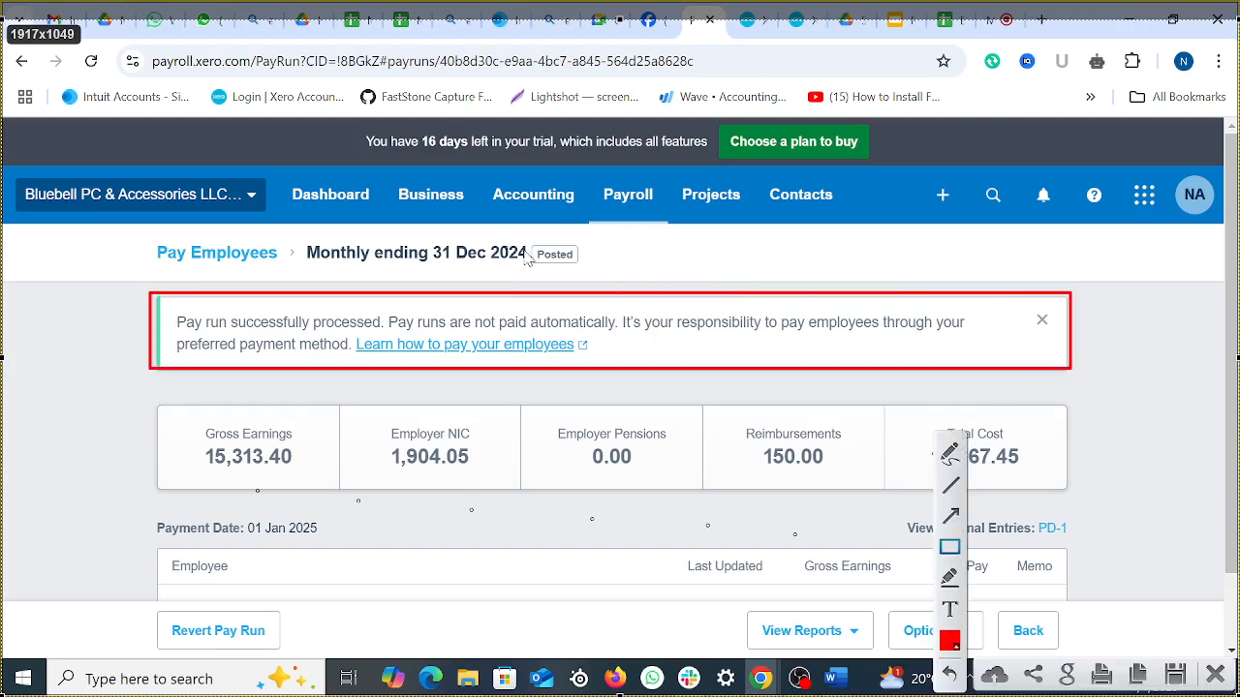
left_click_drag(515, 241, 610, 276)
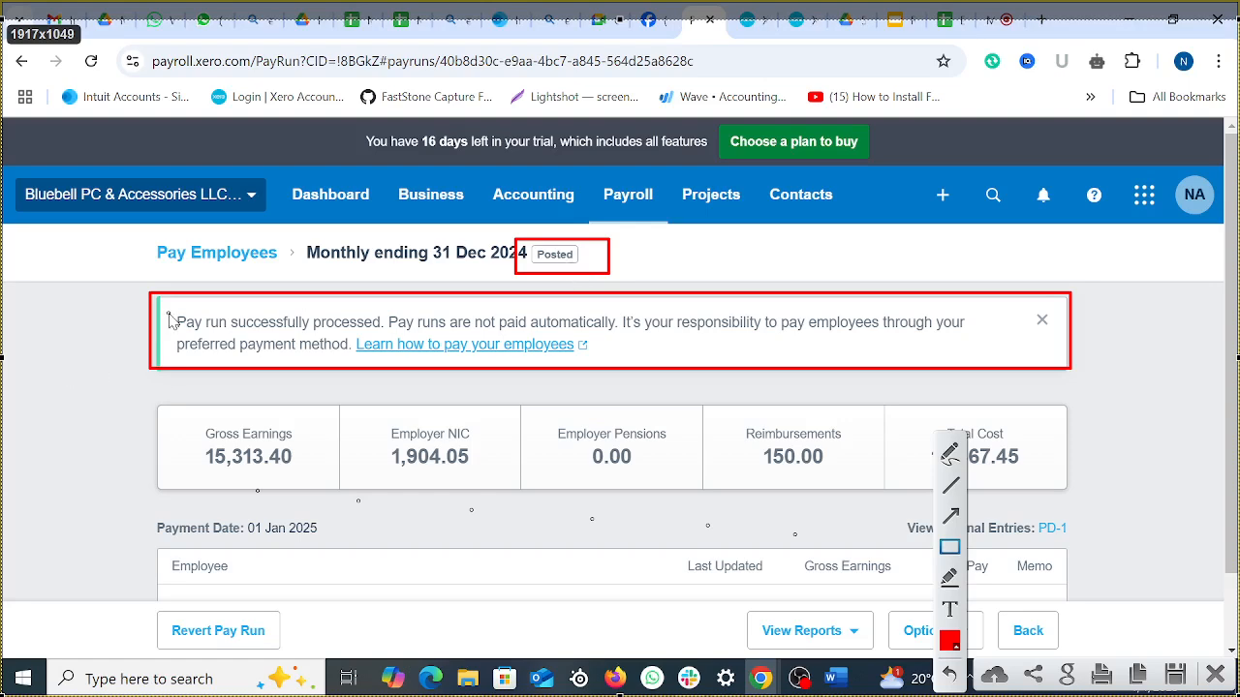
mouse_move(152, 297)
left_mouse_down()
mouse_move(449, 378)
mouse_move(1050, 368)
left_mouse_up()
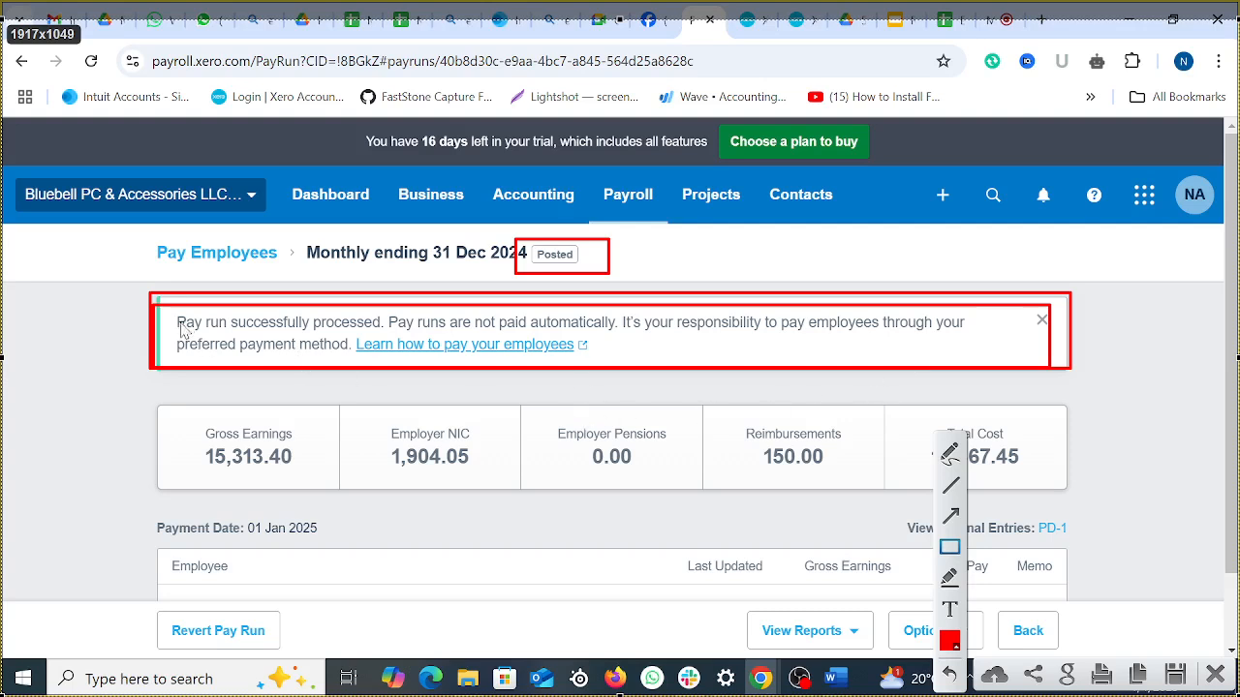
left_click_drag(162, 311, 385, 334)
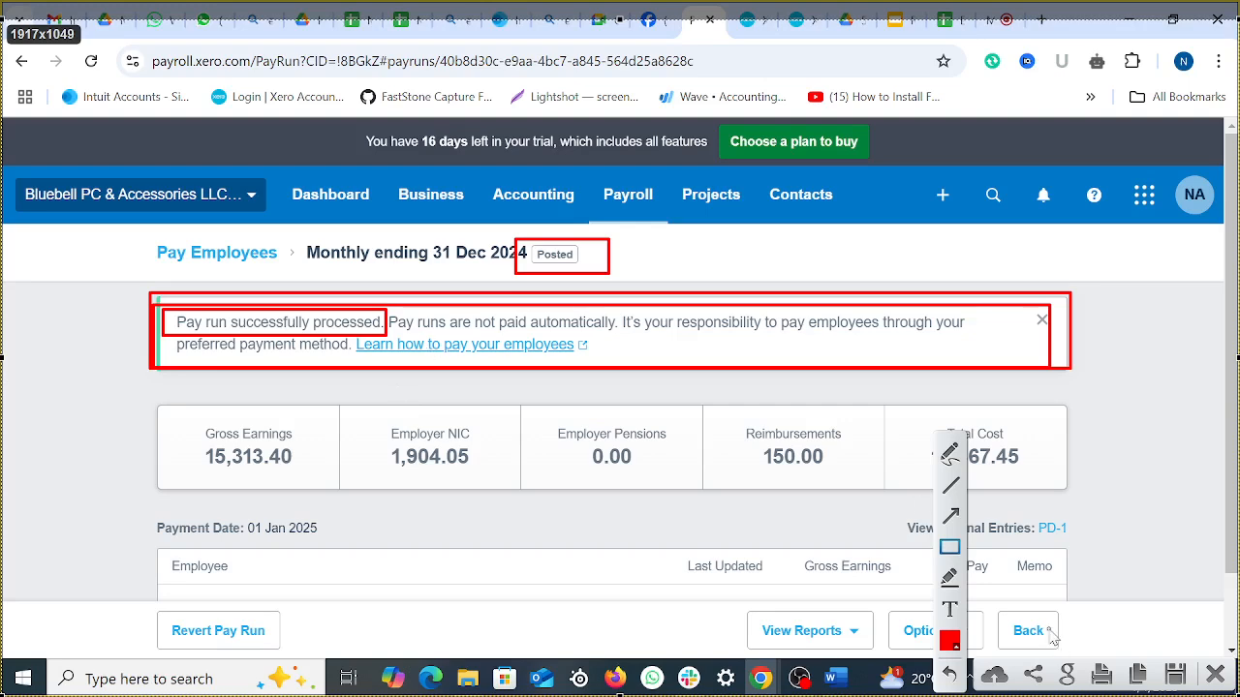
left_click(1214, 675)
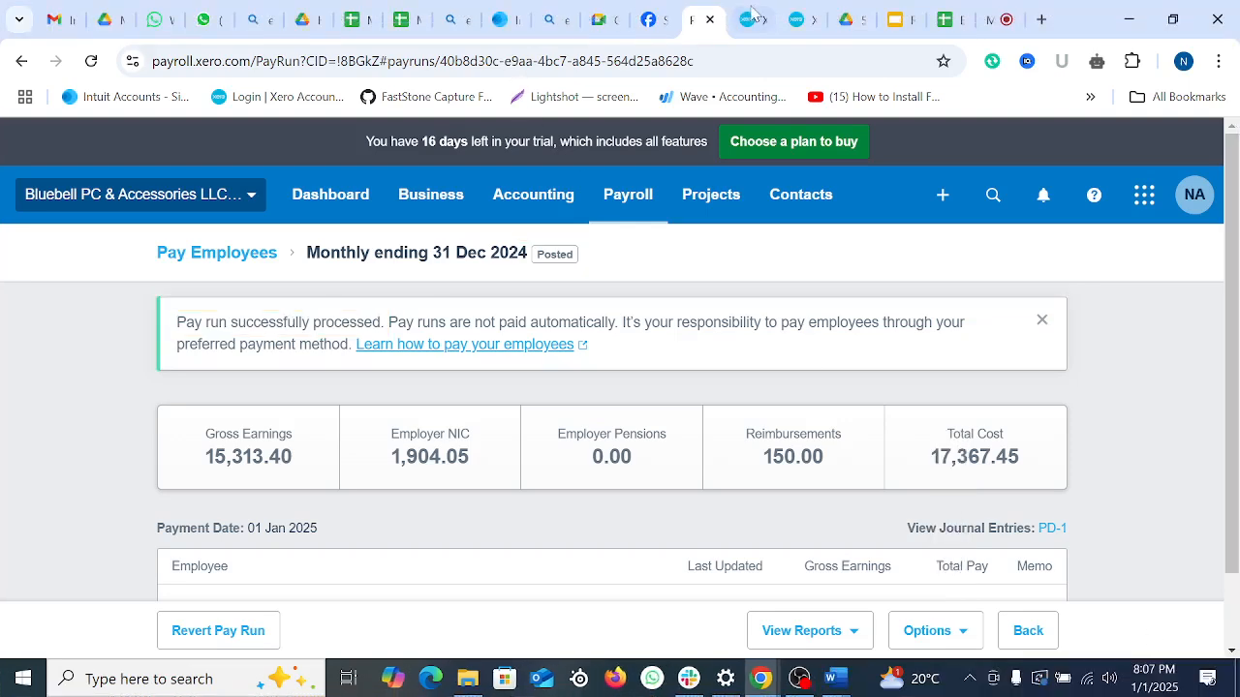
Step: Reload the Profit and Loss report and confirm Salaries 15,313.40 and Employers National Insurance 1,904.05
left_click(748, 19)
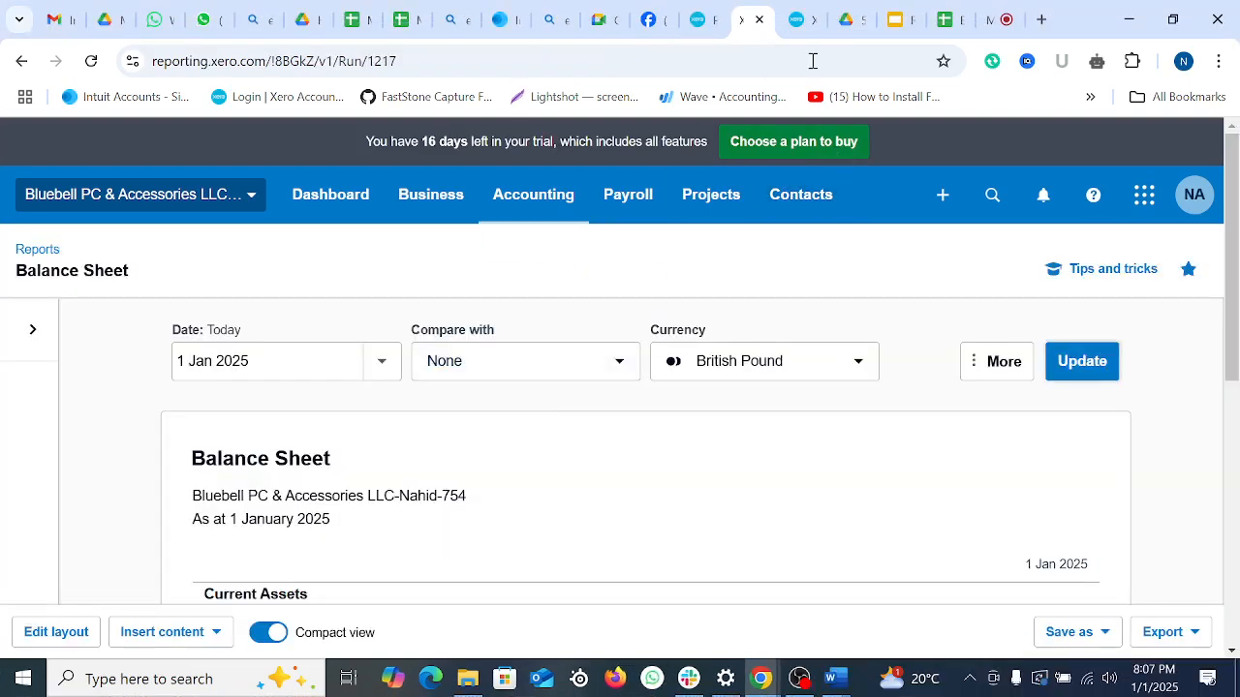
left_click(796, 19)
left_click(91, 61)
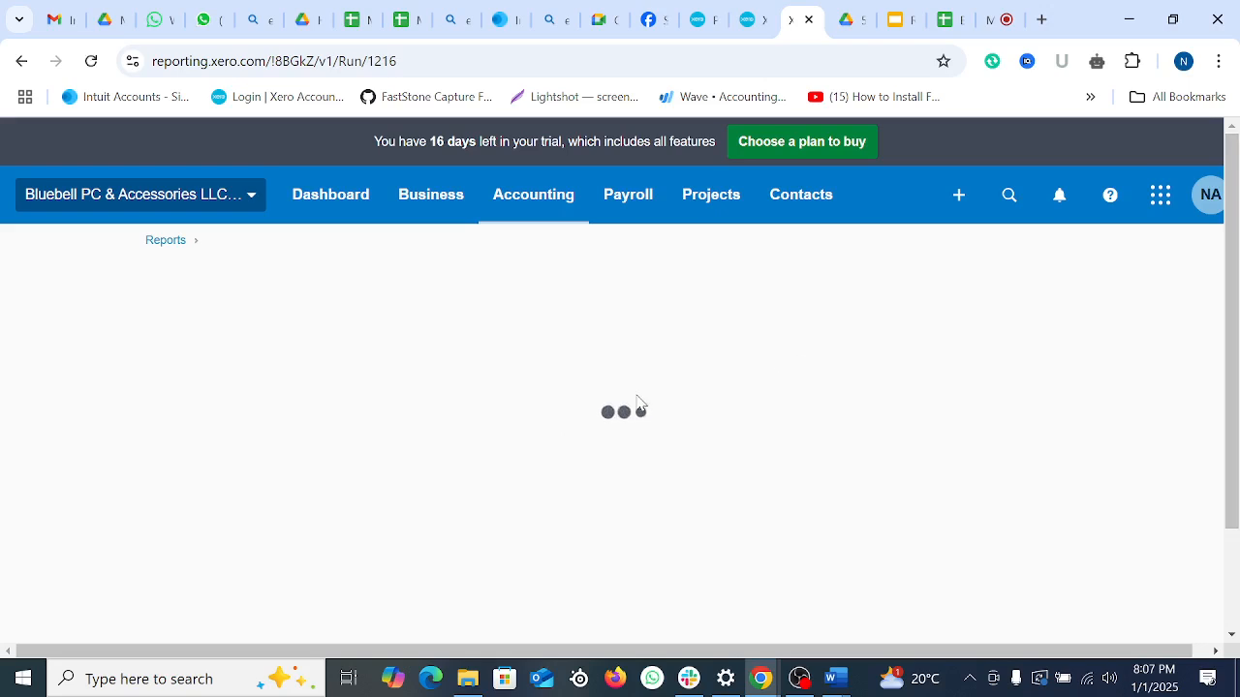
left_click(704, 19)
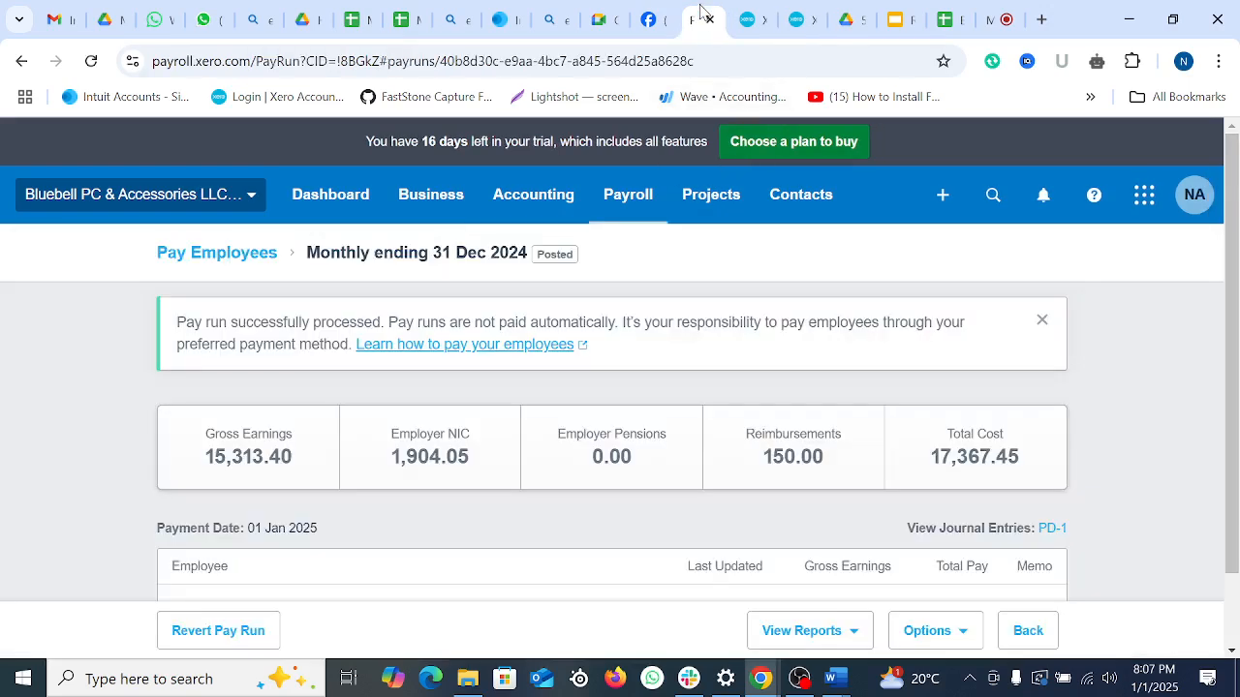
left_click(810, 17)
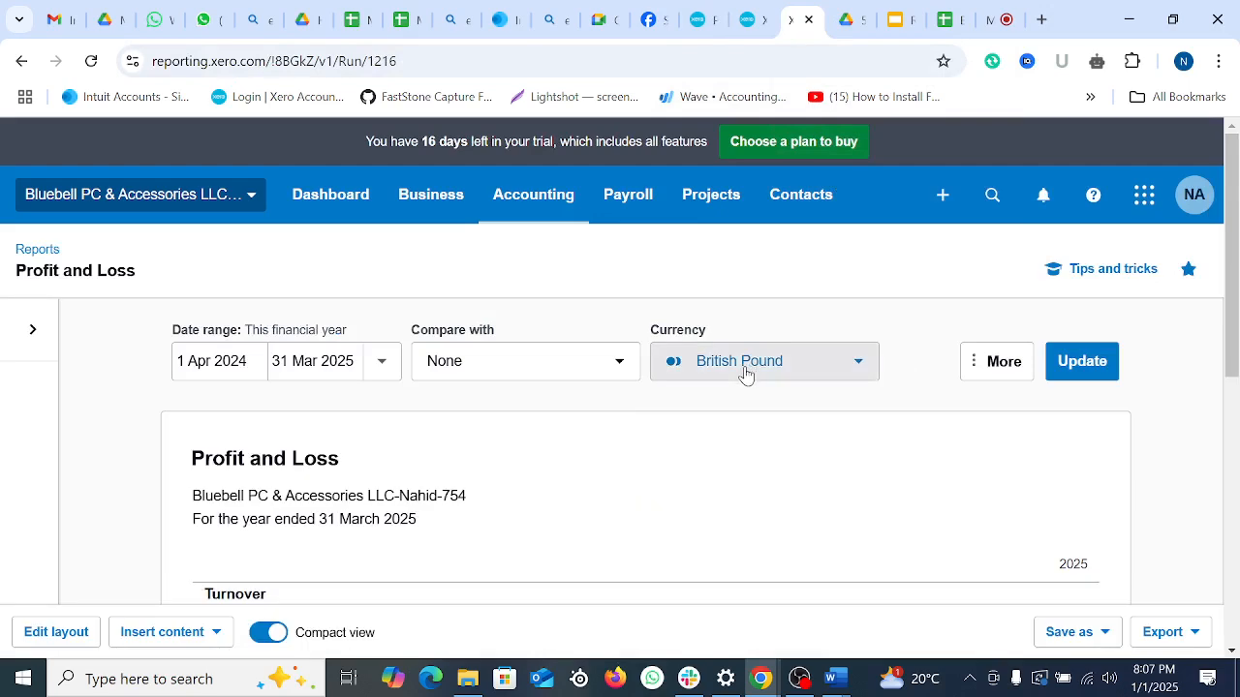
scroll(684, 465, "down", 5)
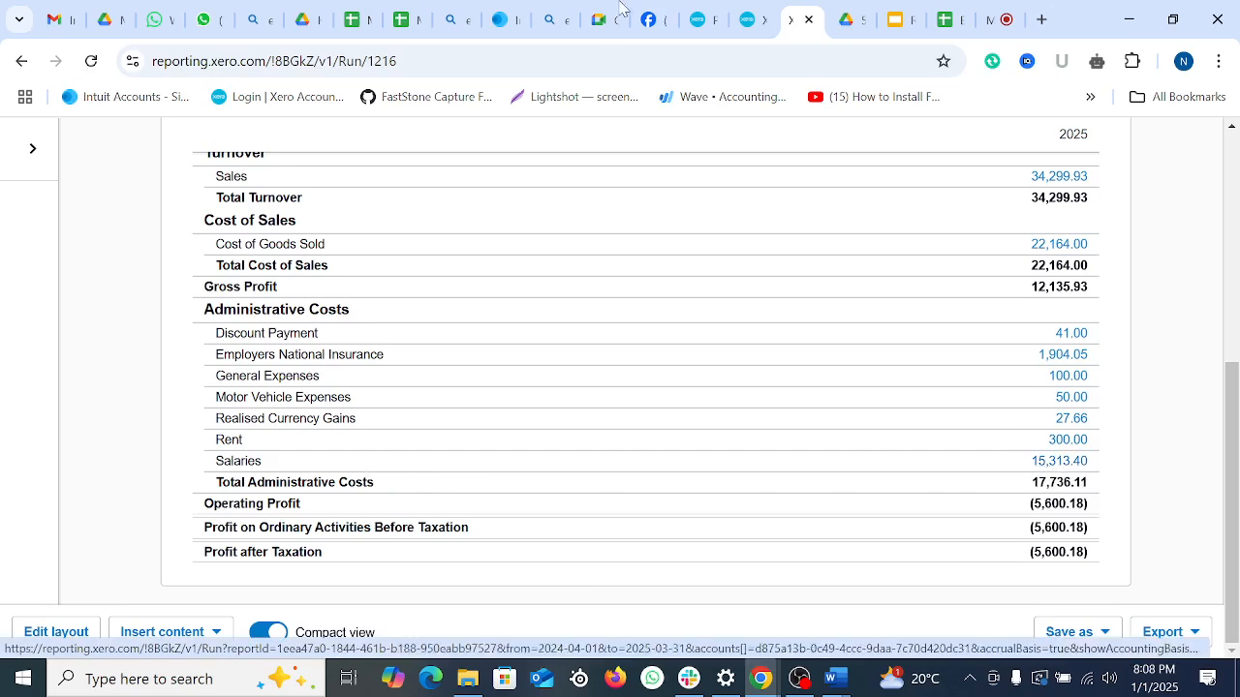
left_click(698, 14)
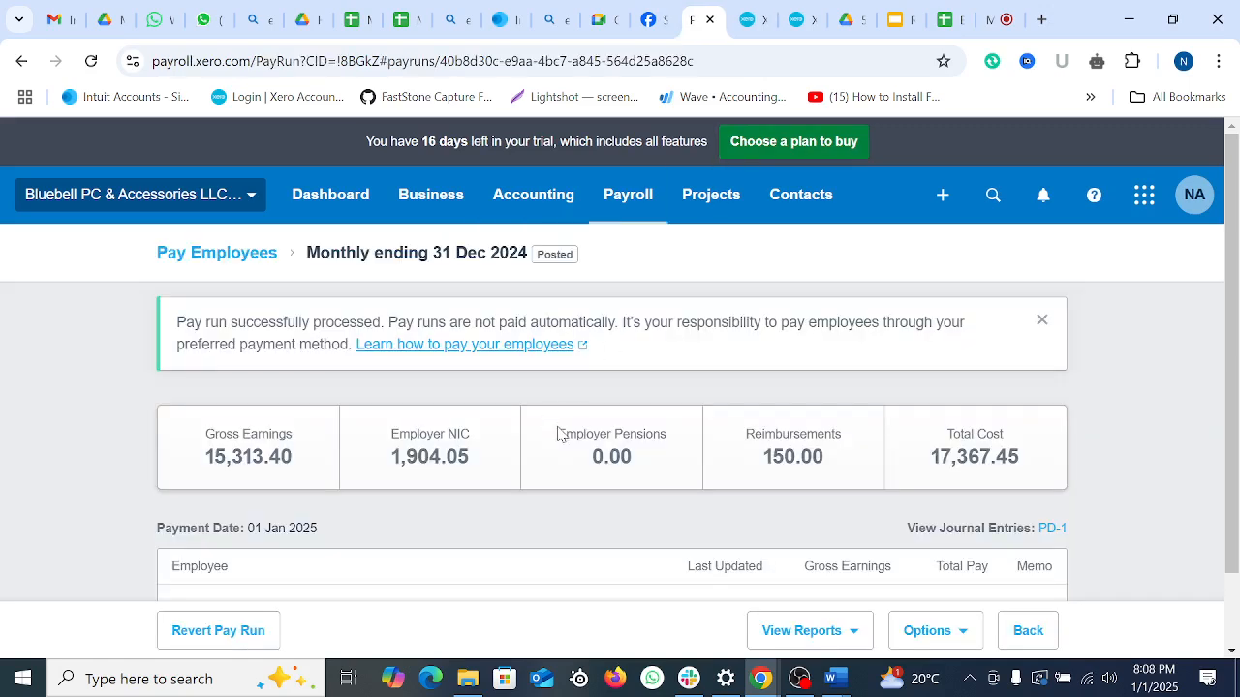
Step: Compare the pay run's Gross Earnings 15,313.40 and Employer NIC 1,904.05 against the Profit and Loss figures
left_click_drag(206, 458, 292, 460)
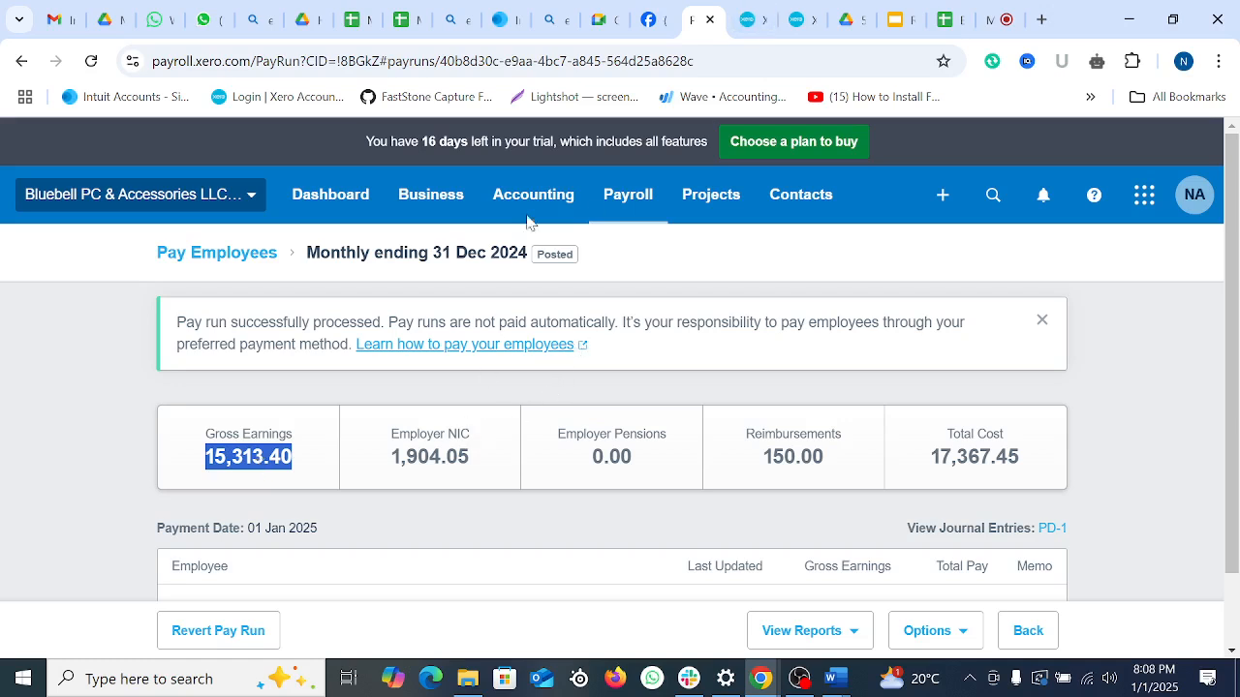
left_click_drag(392, 462, 474, 466)
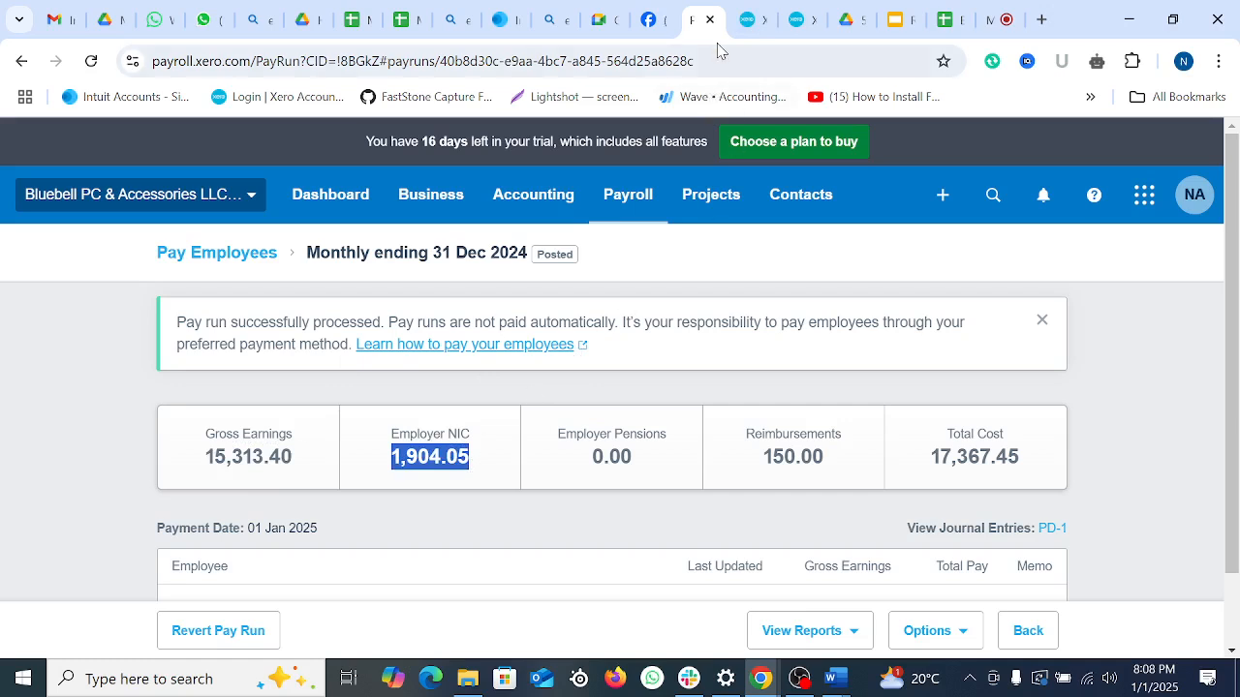
left_click(792, 19)
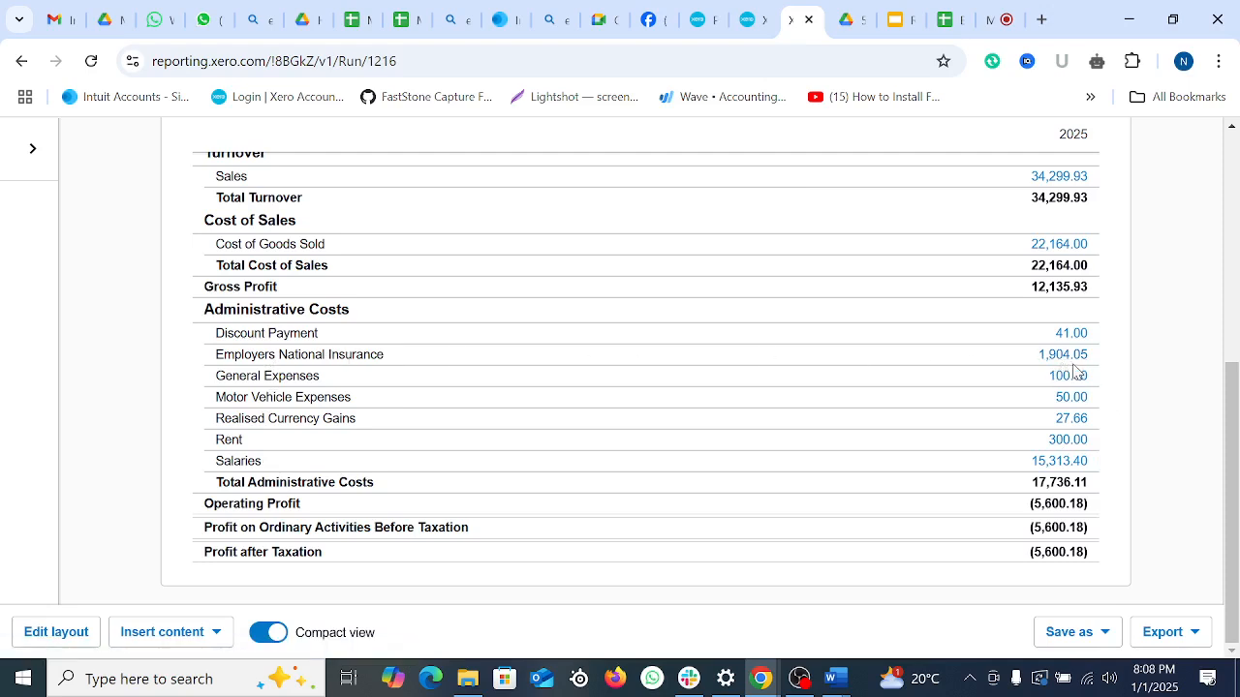
left_click(711, 19)
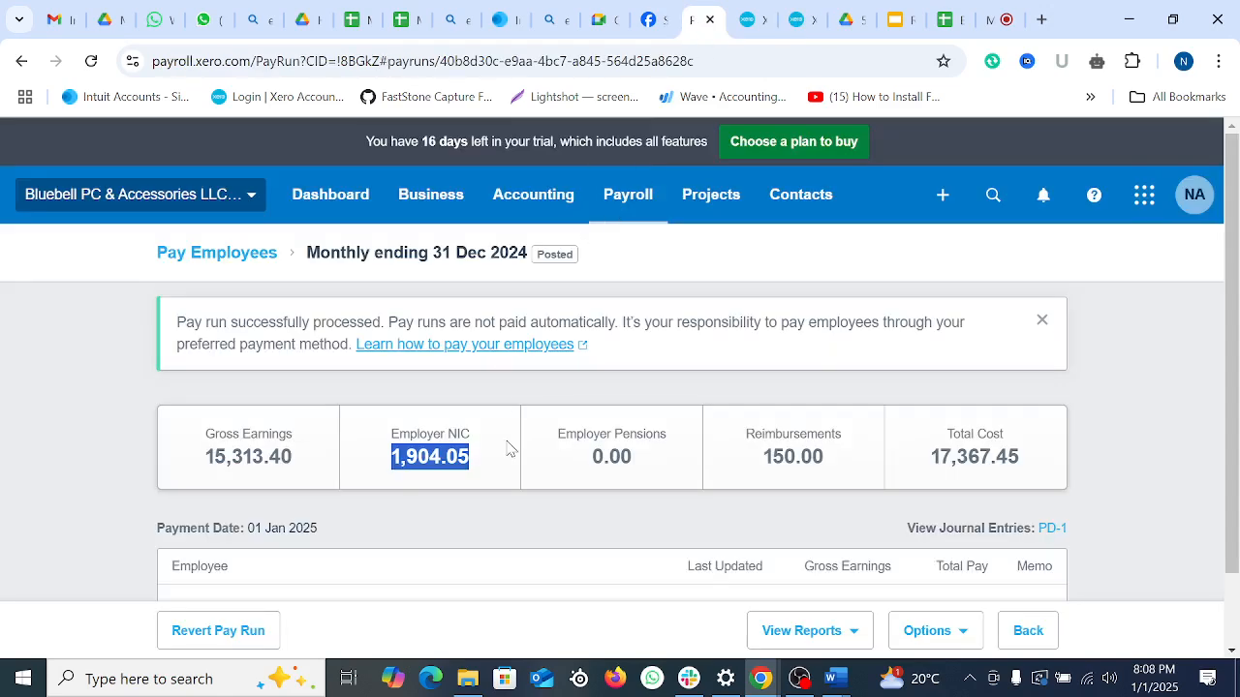
left_click(437, 460)
left_click_drag(762, 457, 835, 459)
left_click(747, 20)
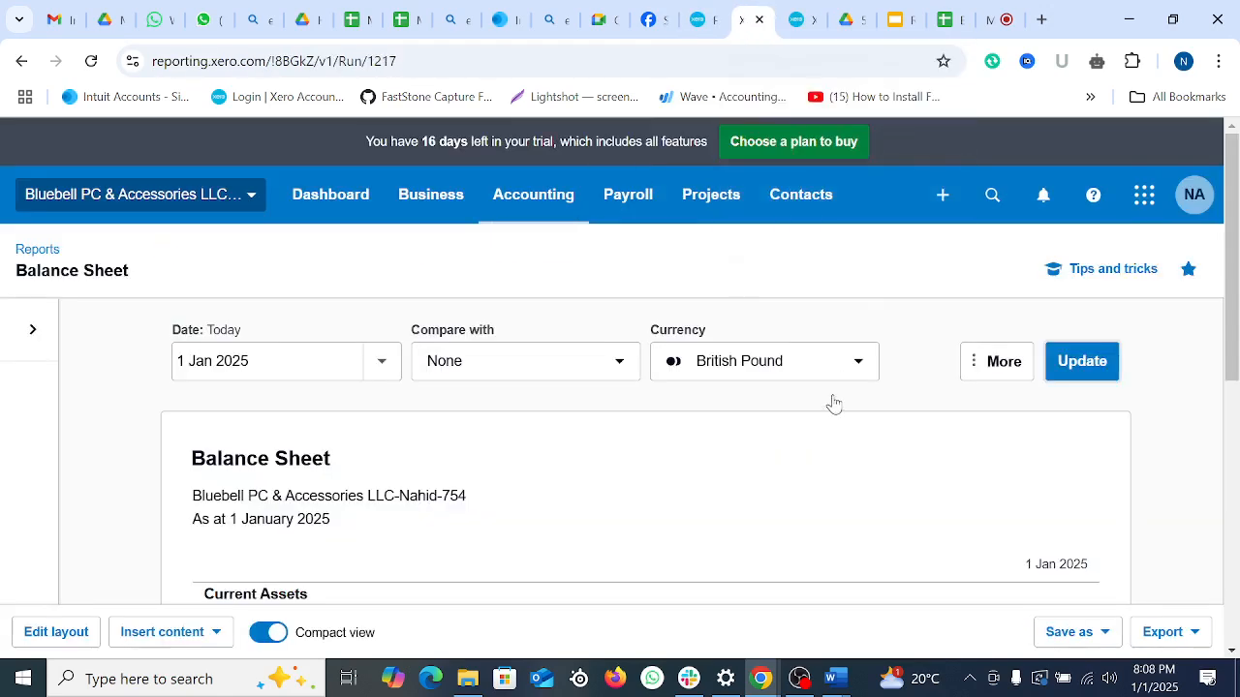
Step: Reload the Balance Sheet and check NIC Payable 2,545.32, PAYE Payable 1,201.66 and Wages Payable 13,620.47
left_click(802, 20)
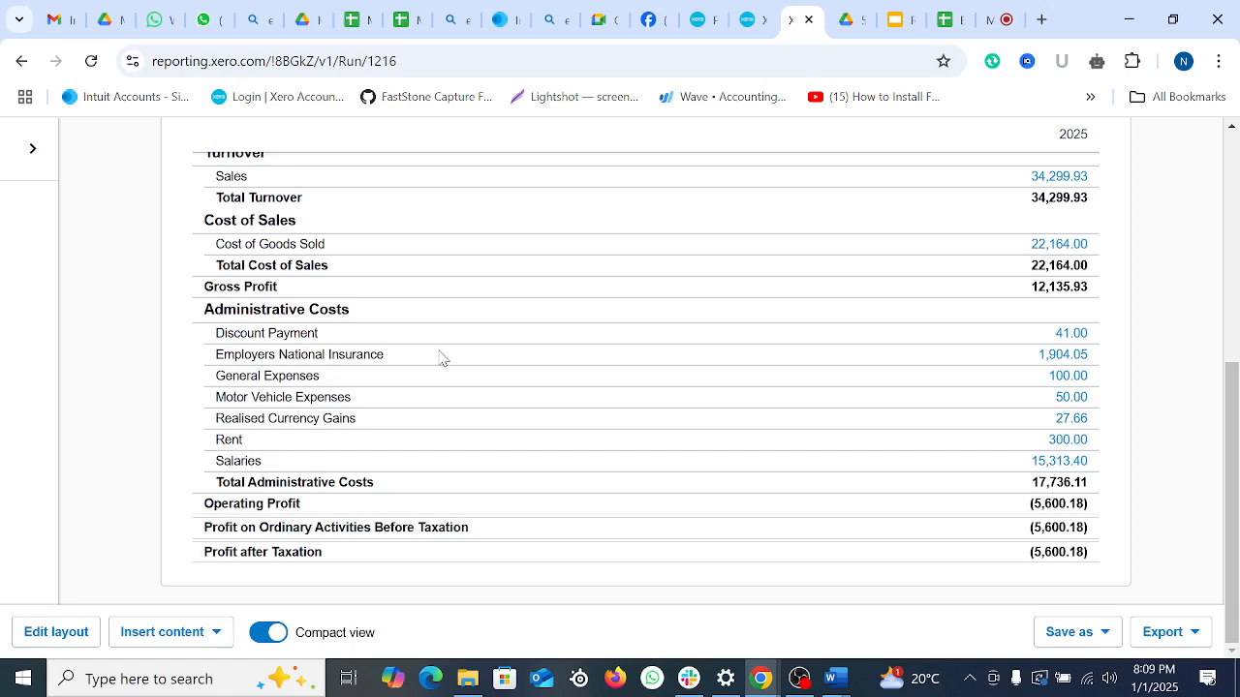
scroll(514, 384, "up", 3)
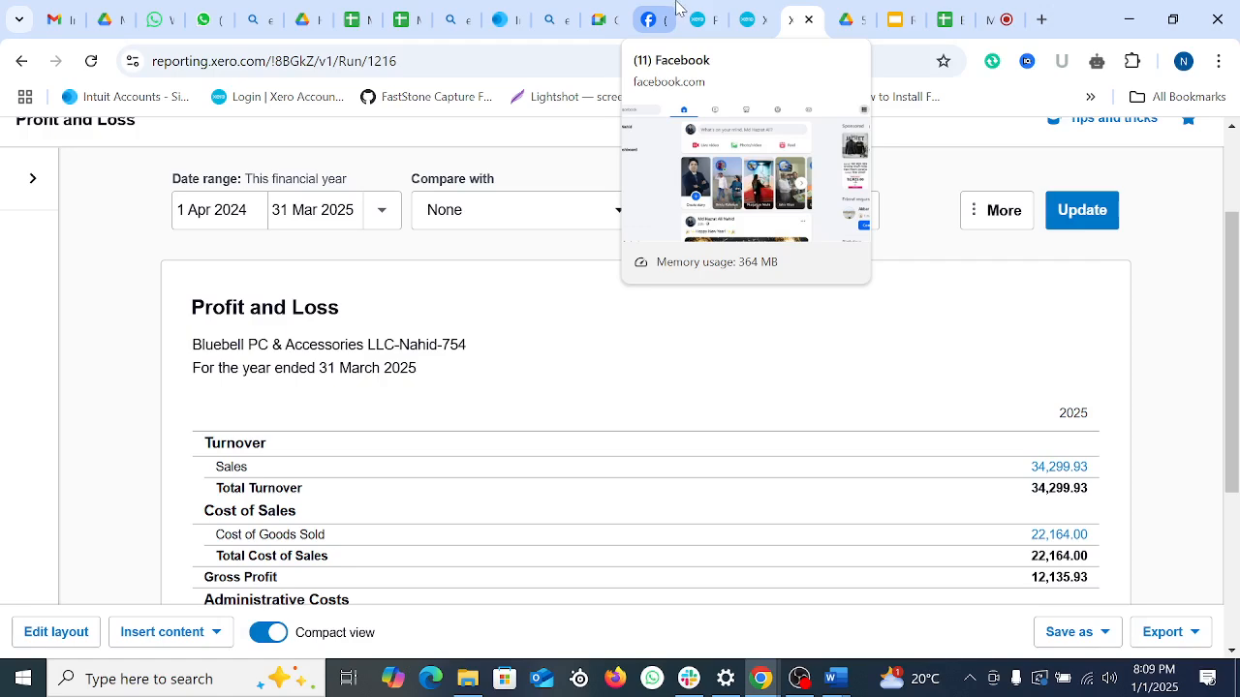
left_click(748, 19)
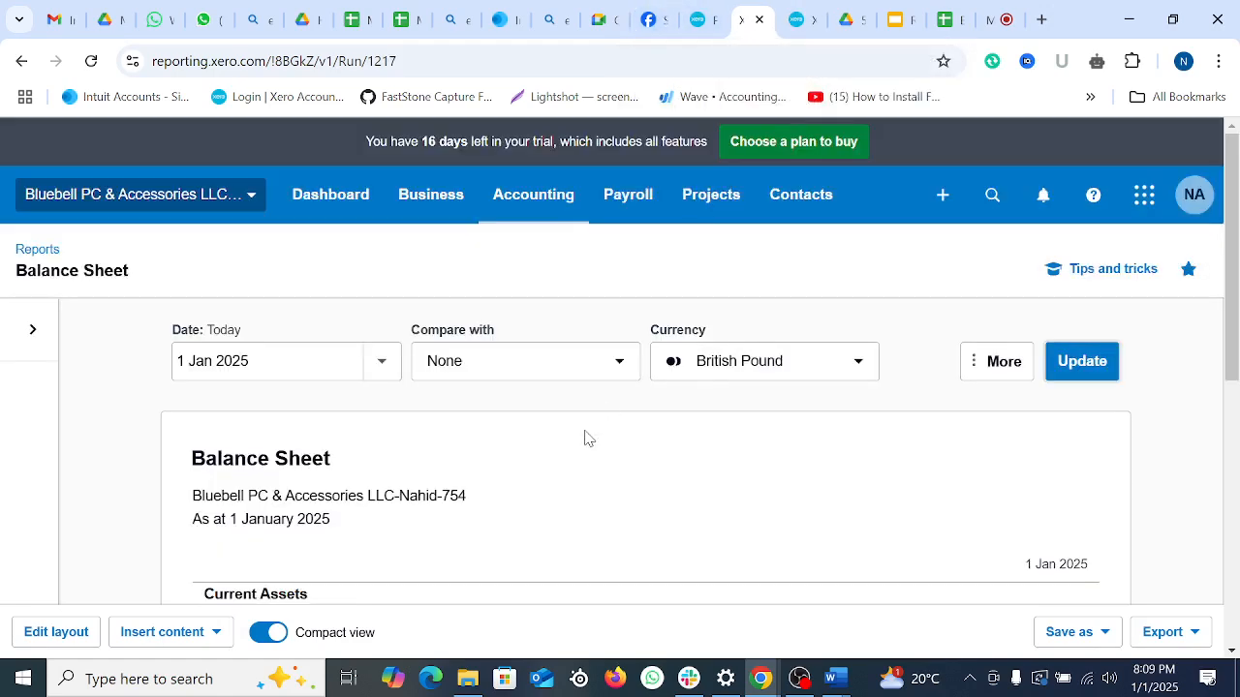
scroll(591, 436, "down", 5)
left_click(92, 64)
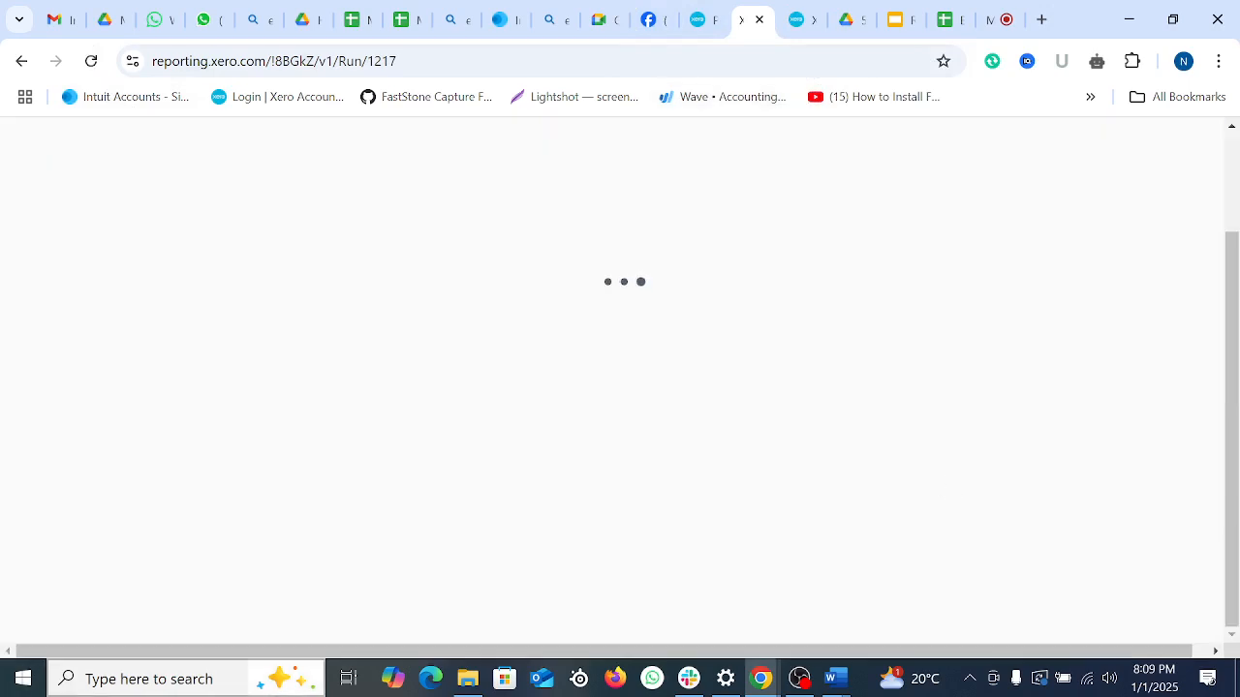
scroll(866, 417, "down", 4)
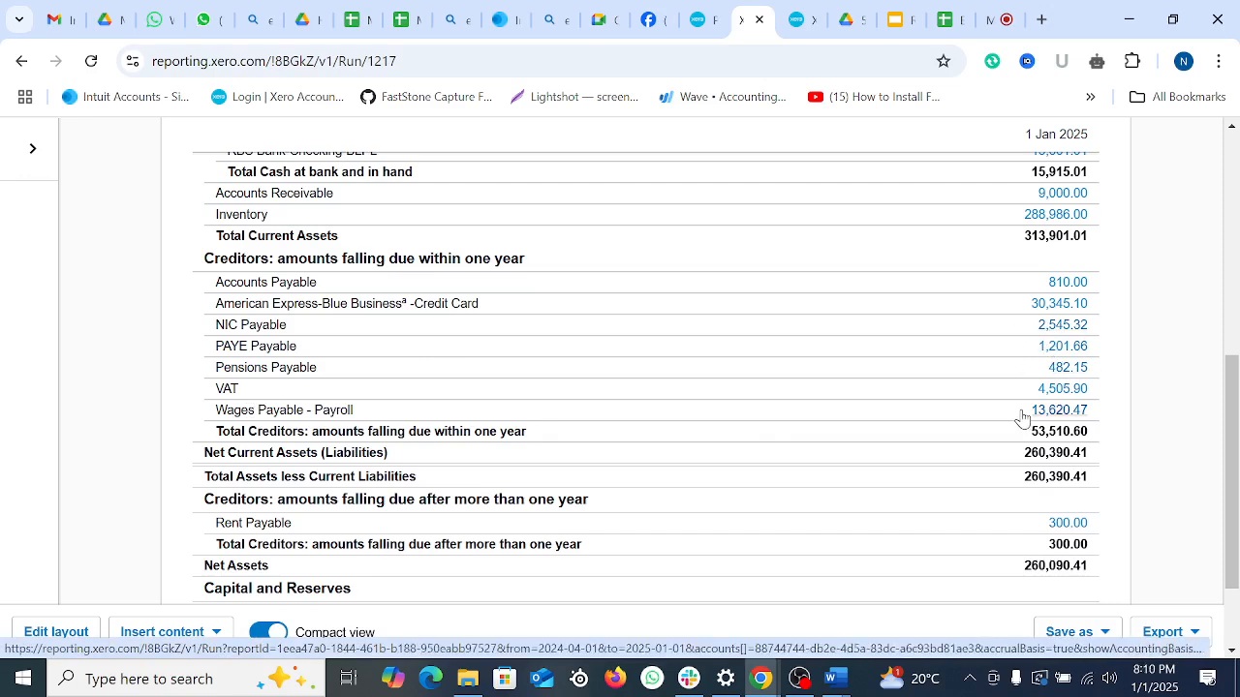
Step: Return to the posted December 2024 pay run summary and clear the Reimbursements highlight
left_click(716, 18)
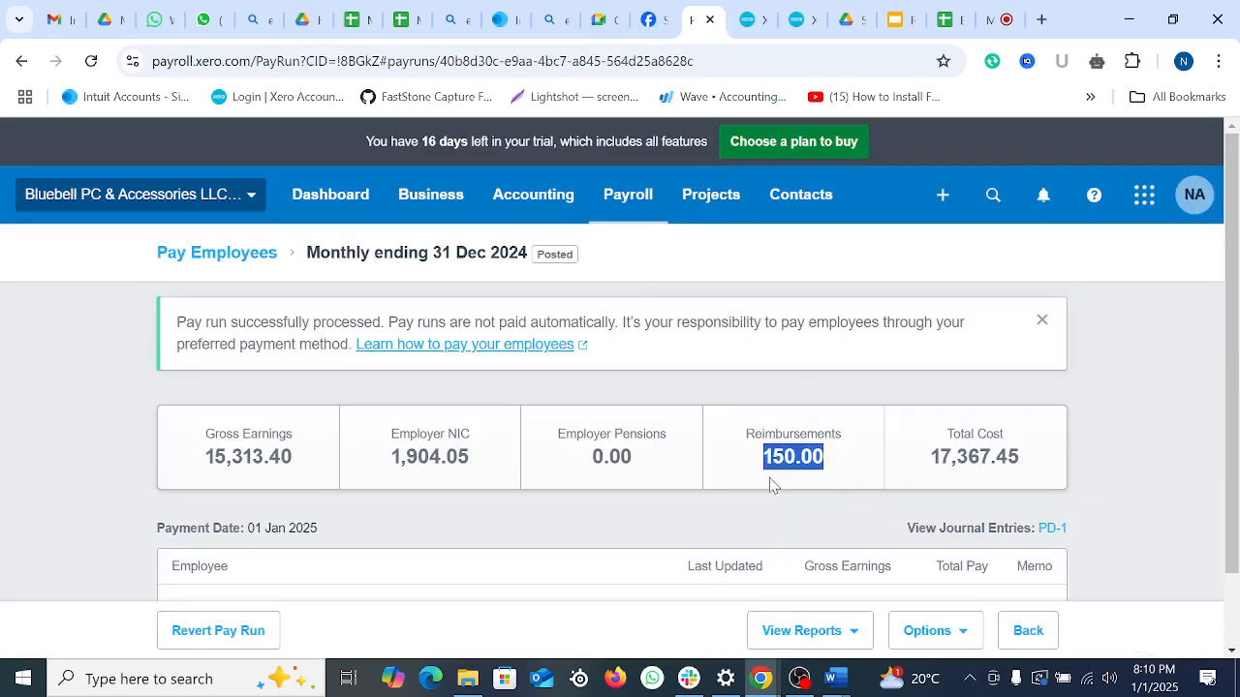
scroll(772, 484, "down", 1)
left_click(461, 442)
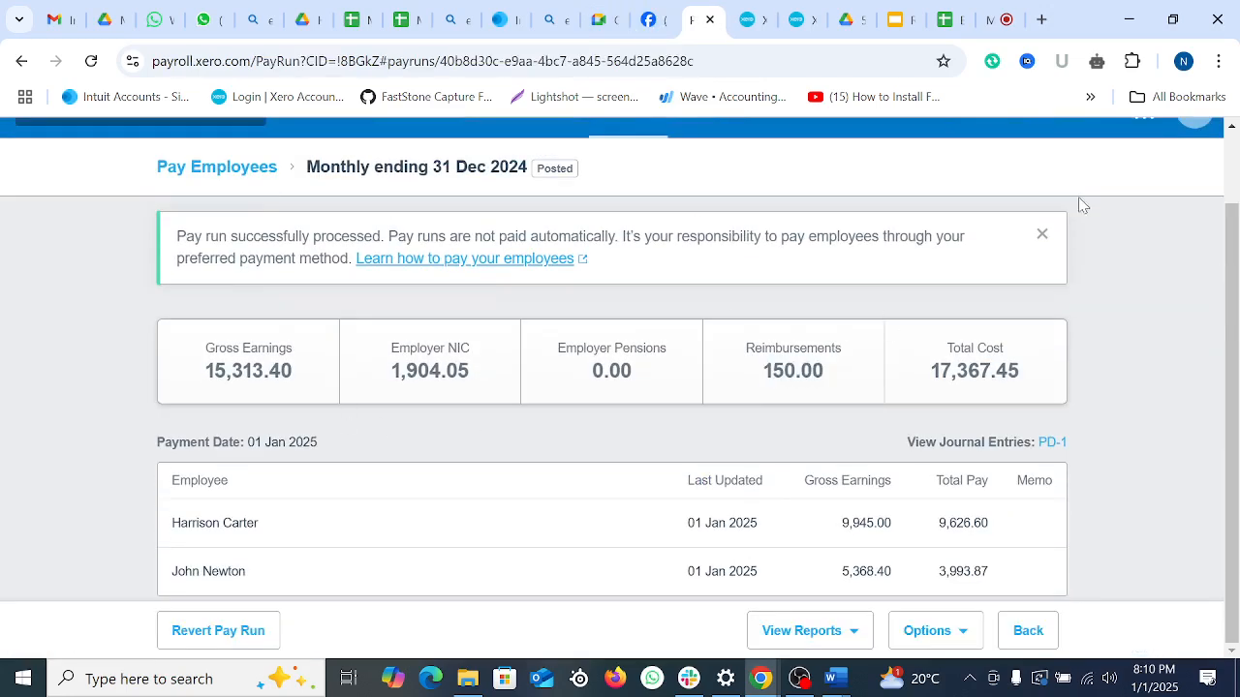
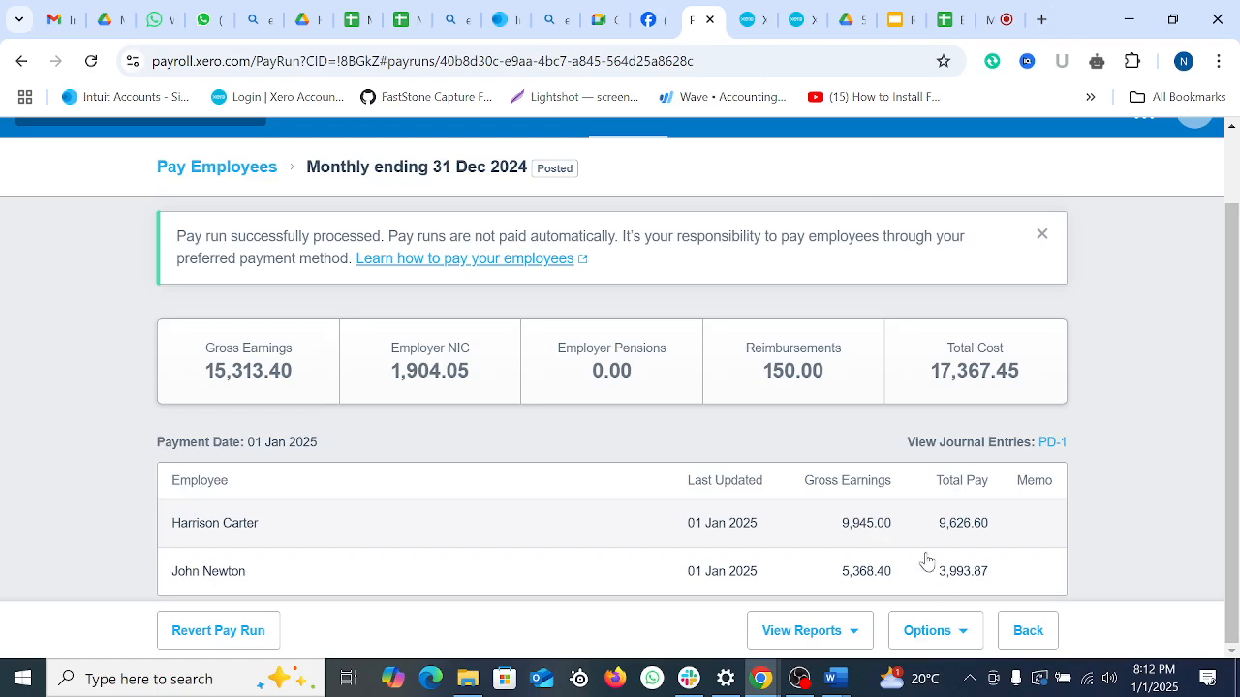
Step: Open the View Reports list on the posted Monthly ending 31 Dec 2024 pay run
scroll(796, 473, "up", 2)
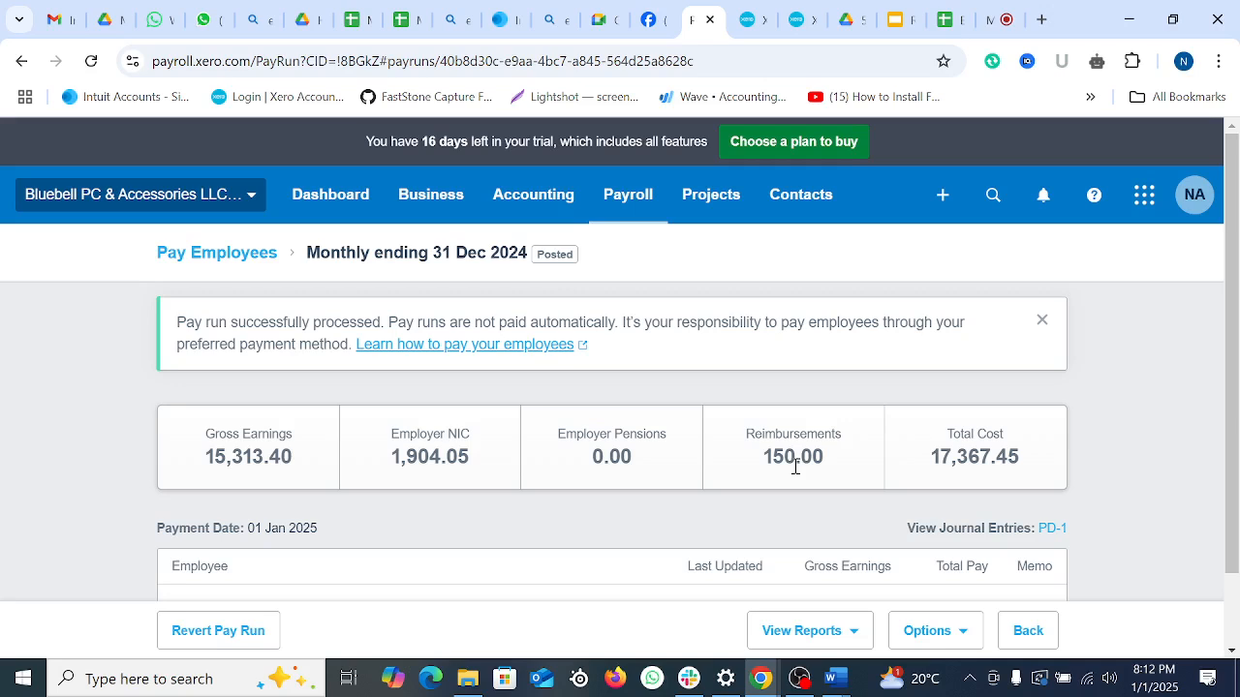
scroll(797, 467, "down", 2)
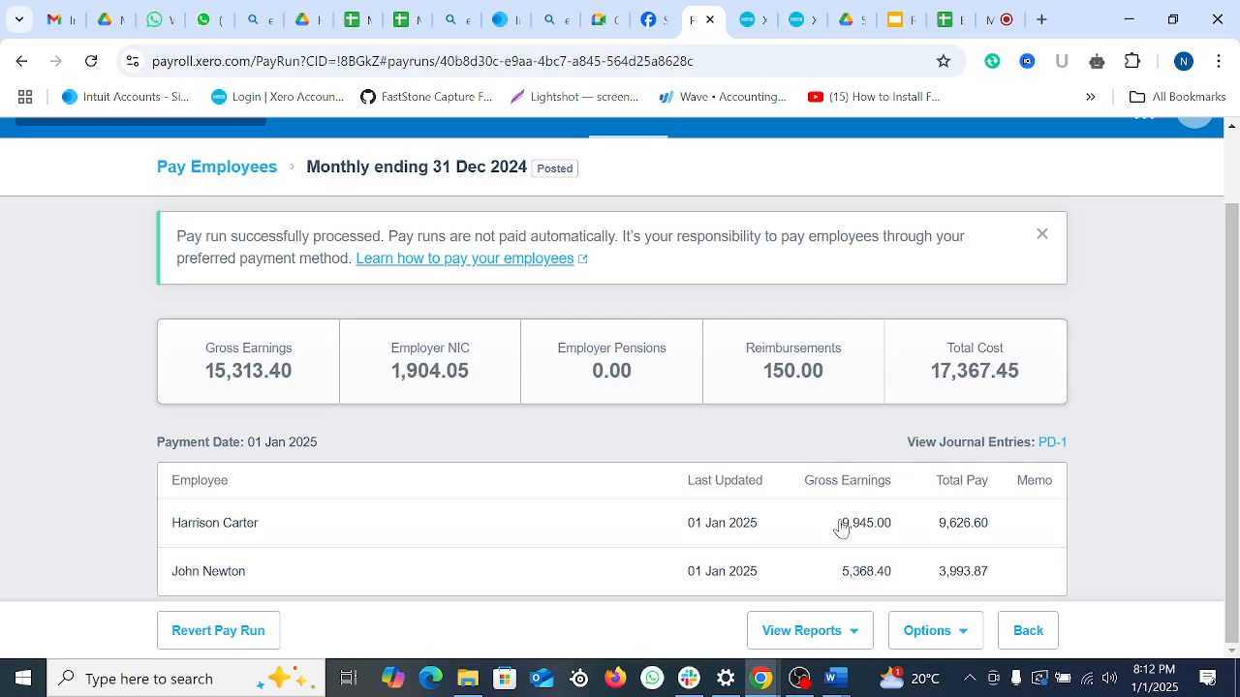
left_click(854, 635)
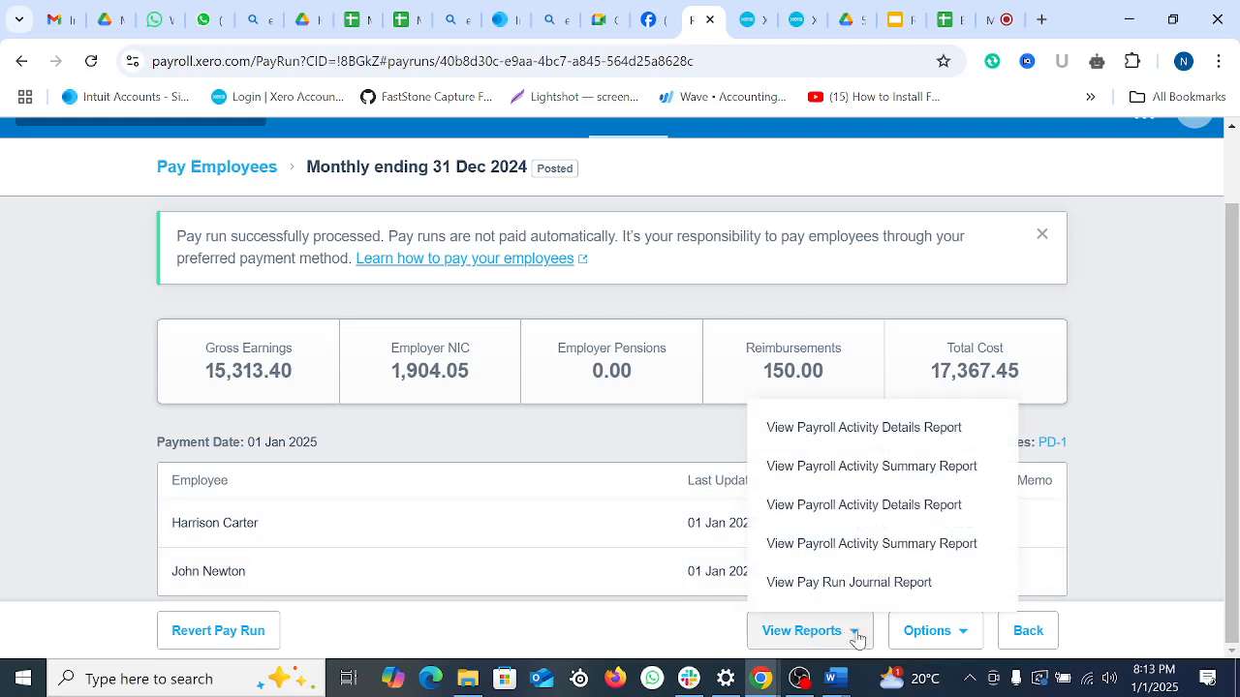
Step: Open the December 2024 Payroll Activity Details report and scroll through it
left_click(870, 438)
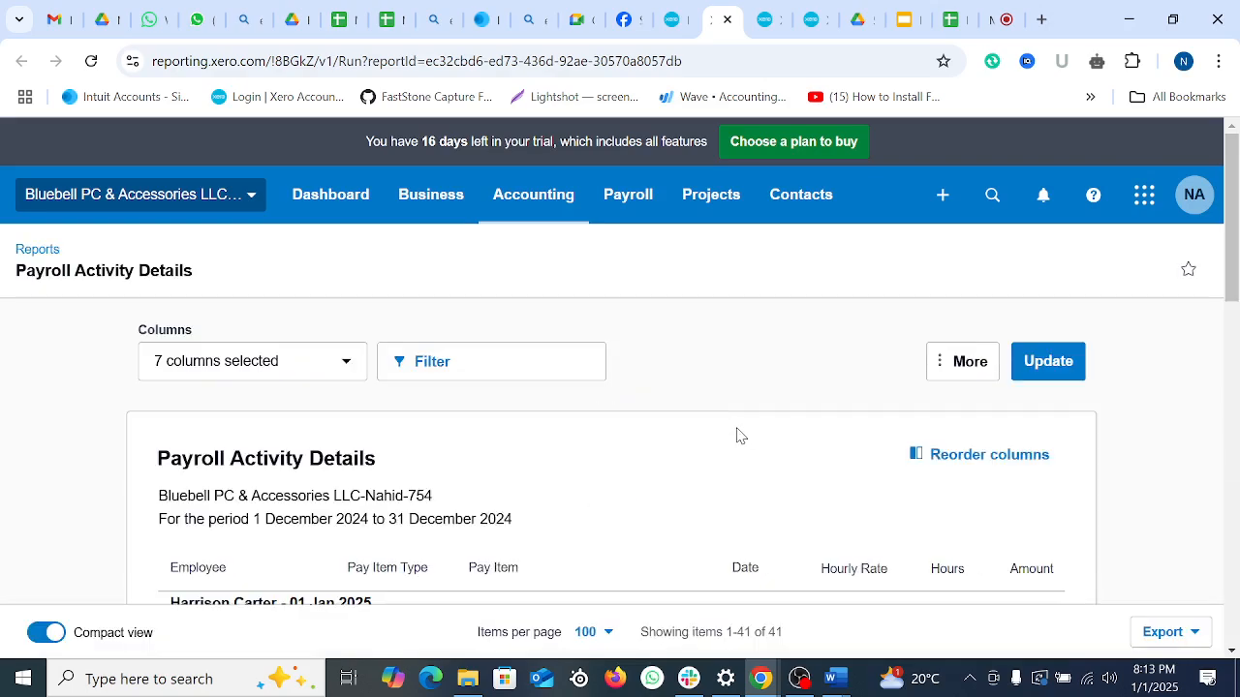
scroll(736, 433, "down", 3)
scroll(736, 433, "down", 8)
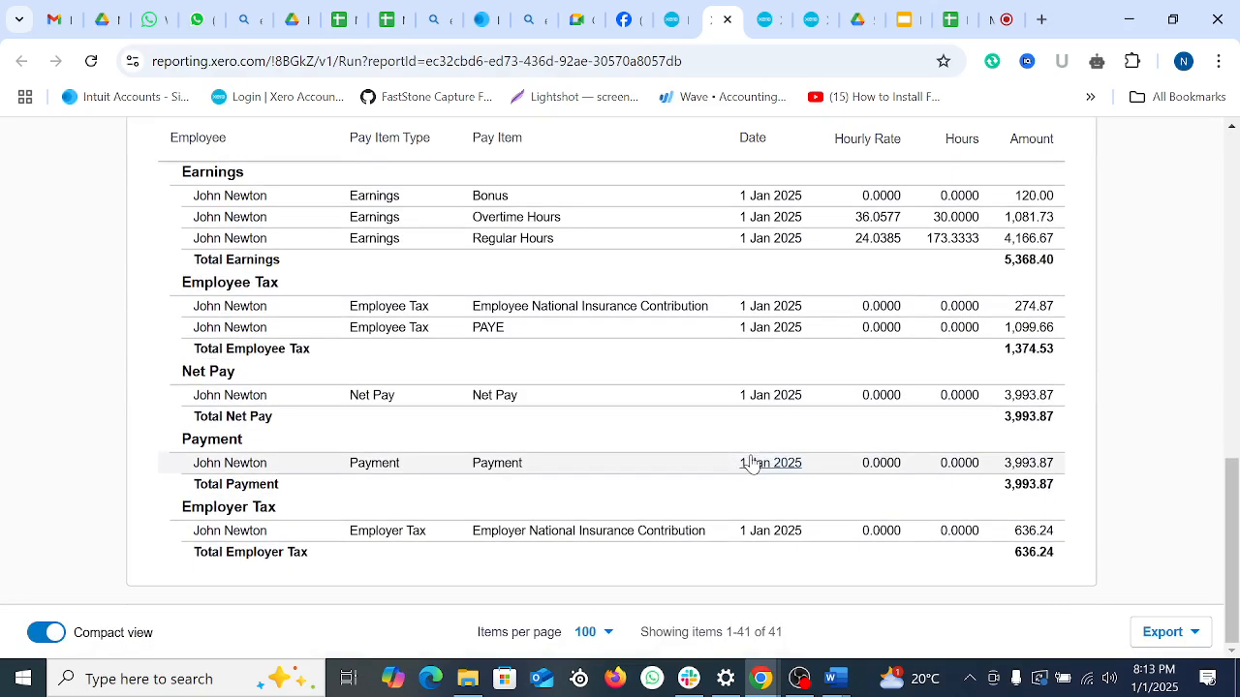
scroll(764, 460, "up", 9)
scroll(853, 467, "down", 8)
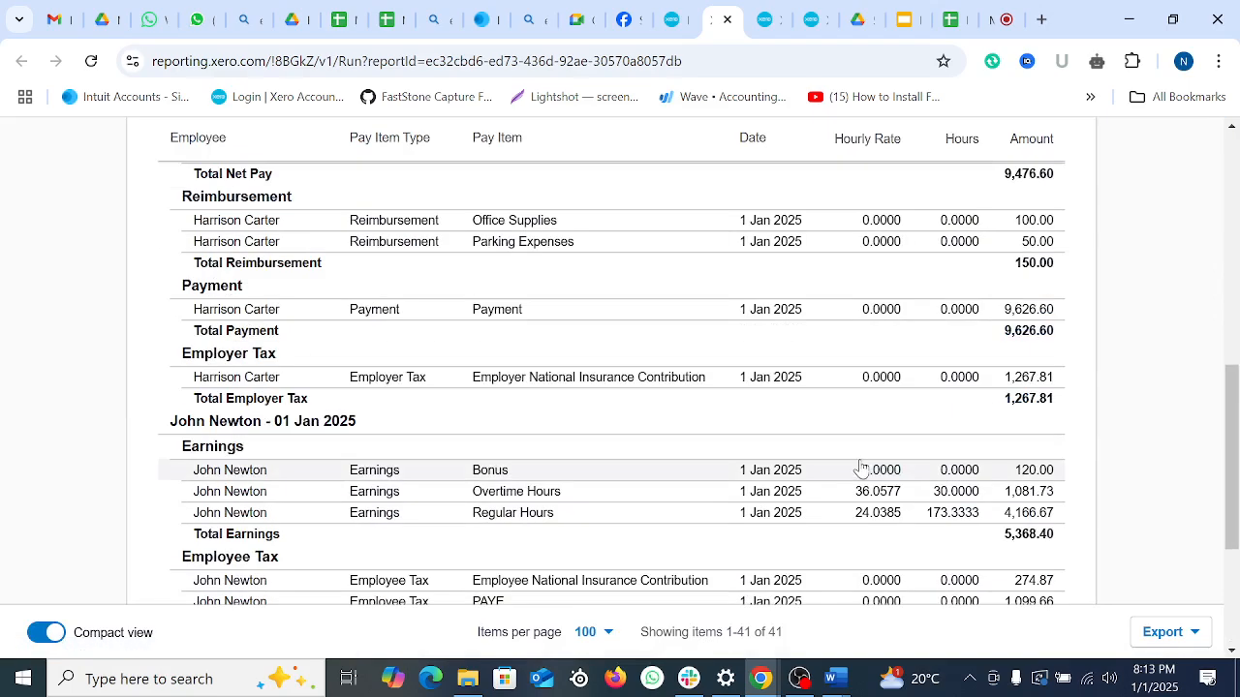
Step: Check the report's export formats without exporting, then go back to the posted pay run
left_click(1162, 631)
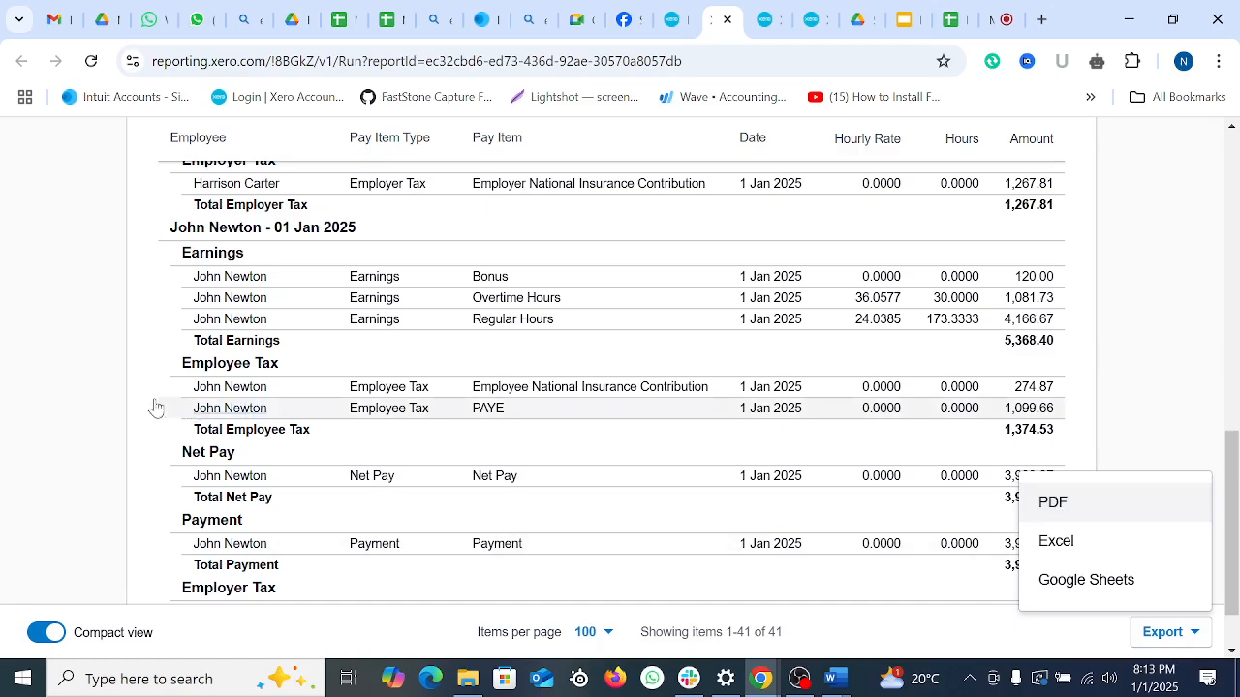
left_click(35, 387)
scroll(109, 423, "up", 4)
scroll(118, 418, "up", 6)
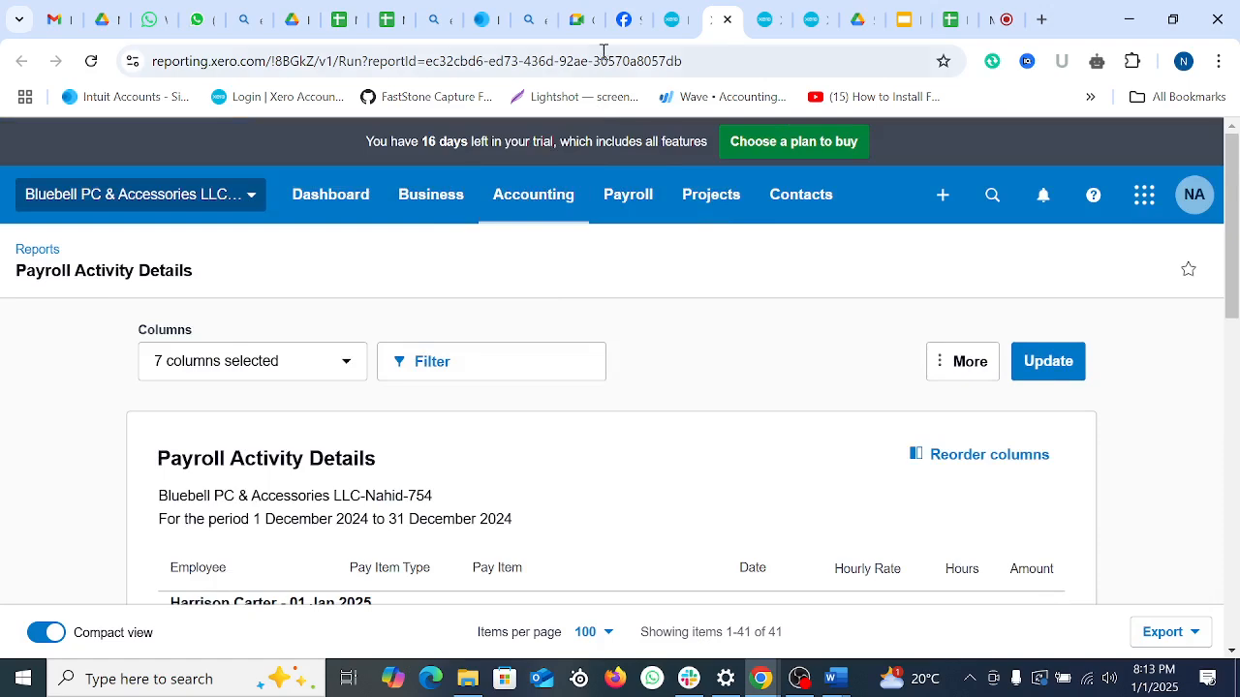
left_click(676, 19)
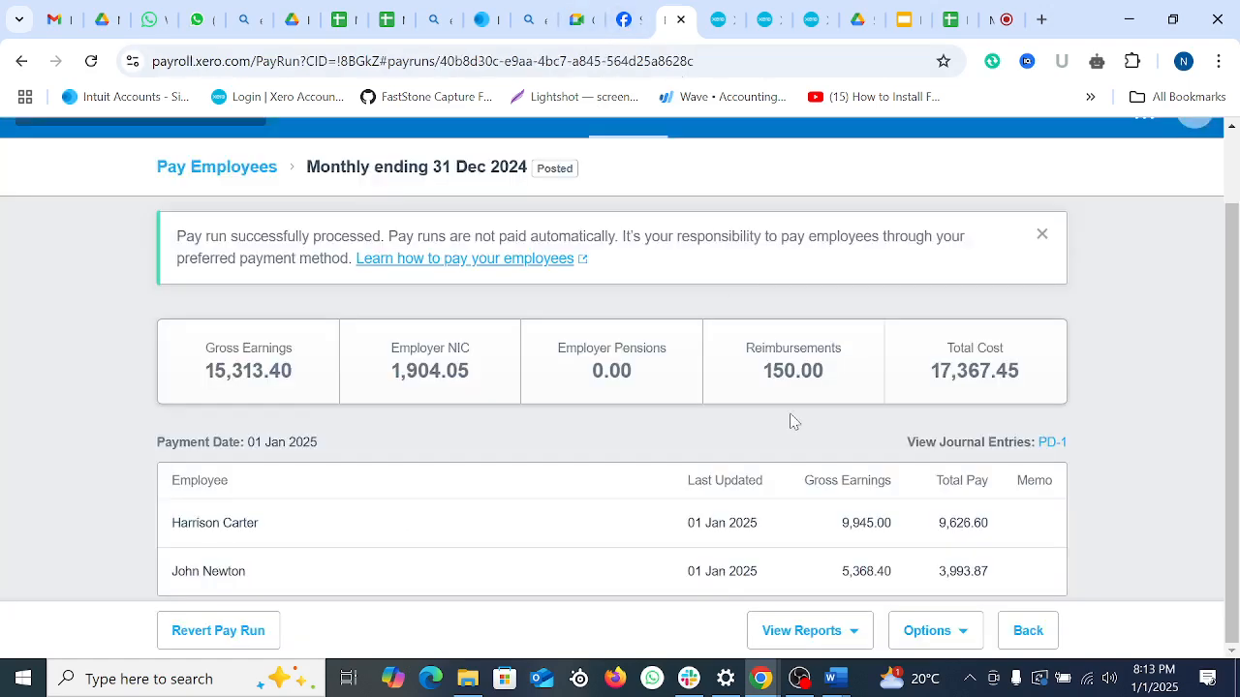
Step: Open the December 2024 Pay Run Journal report from View Reports
left_click(861, 634)
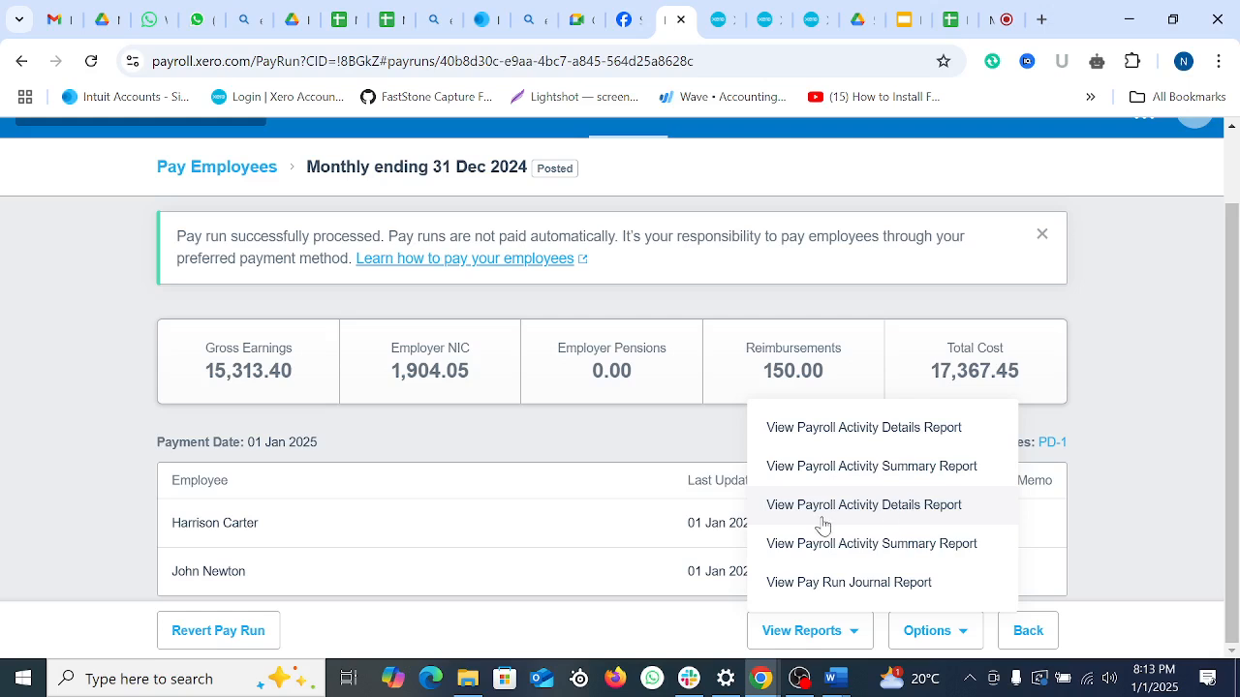
left_click(866, 583)
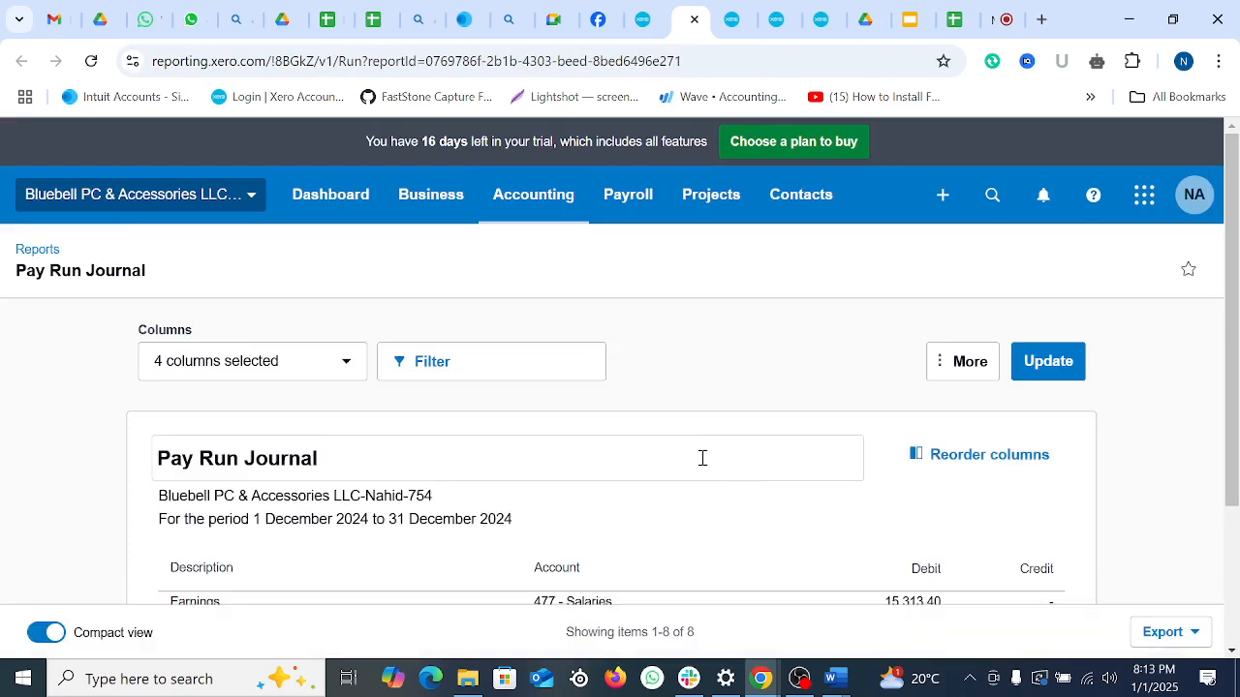
scroll(722, 481, "down", 2)
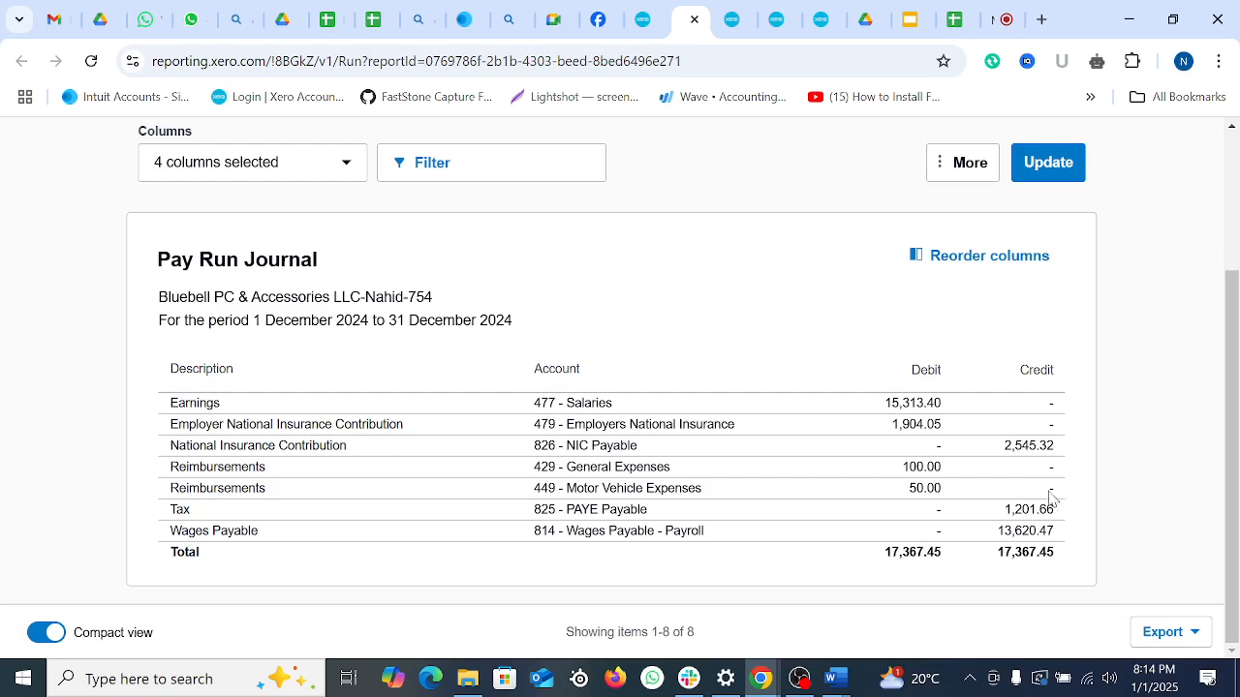
Step: Export the Pay Run Journal, balancing at 17,367.45, as a PDF and open the download
left_click(1195, 632)
left_click(1063, 539)
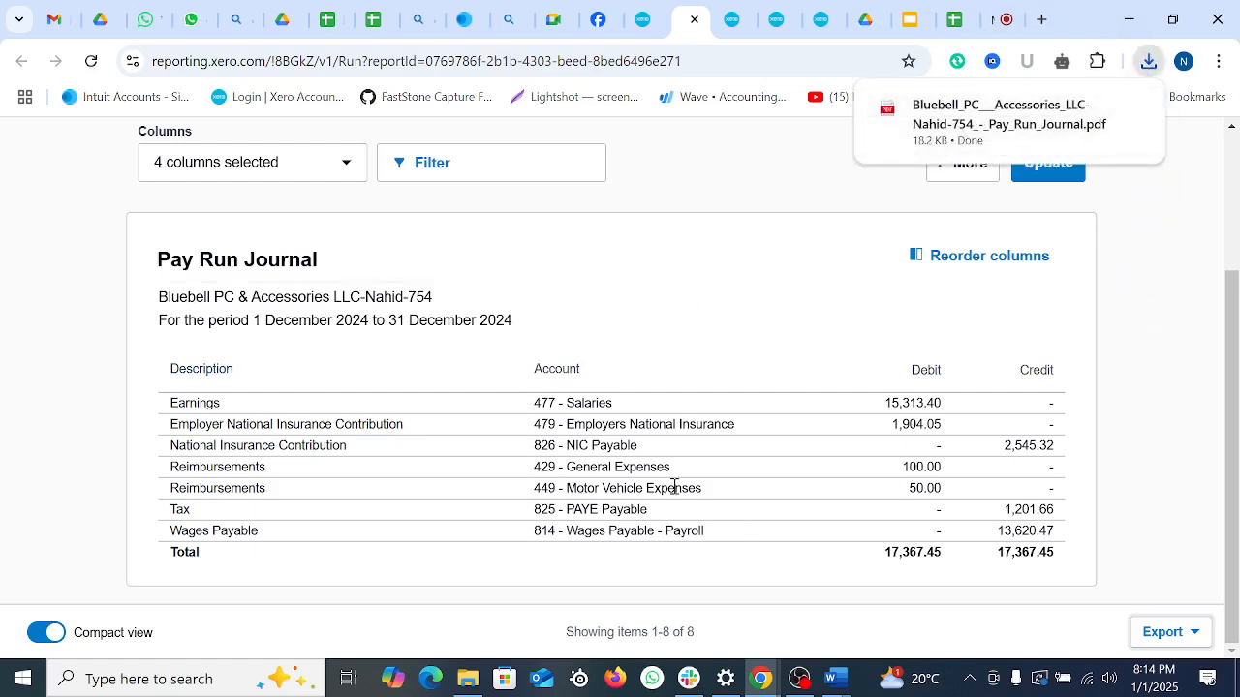
left_click(968, 121)
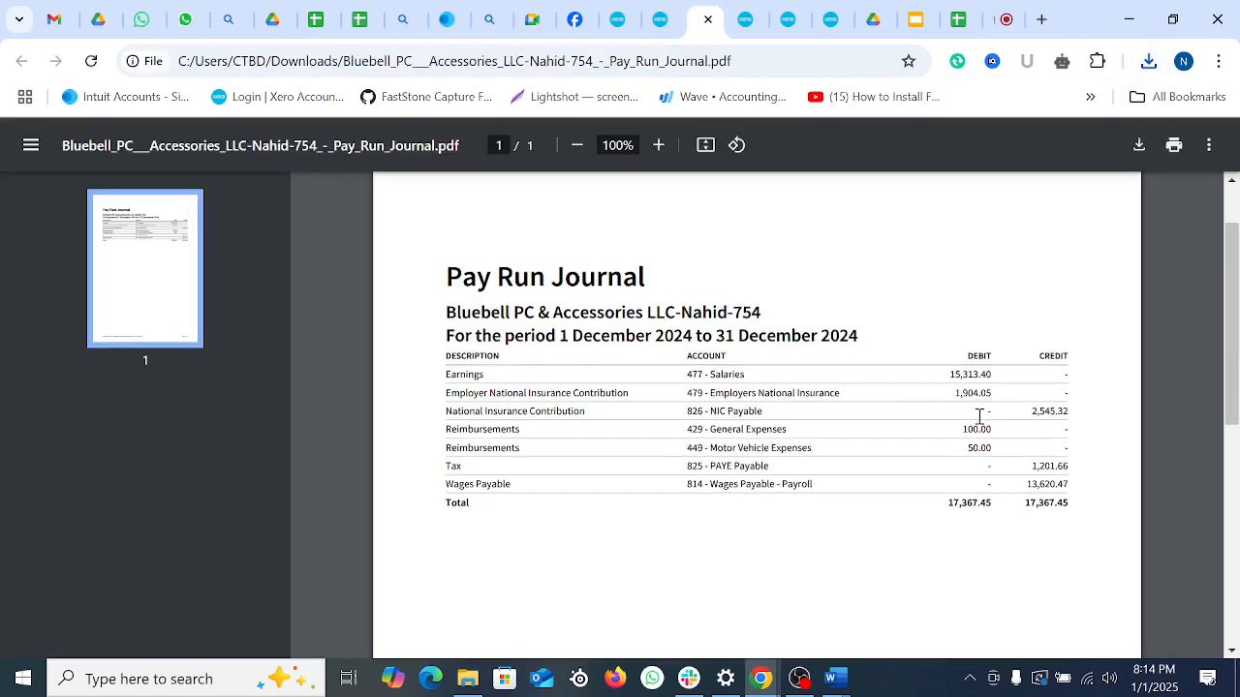
left_click(659, 19)
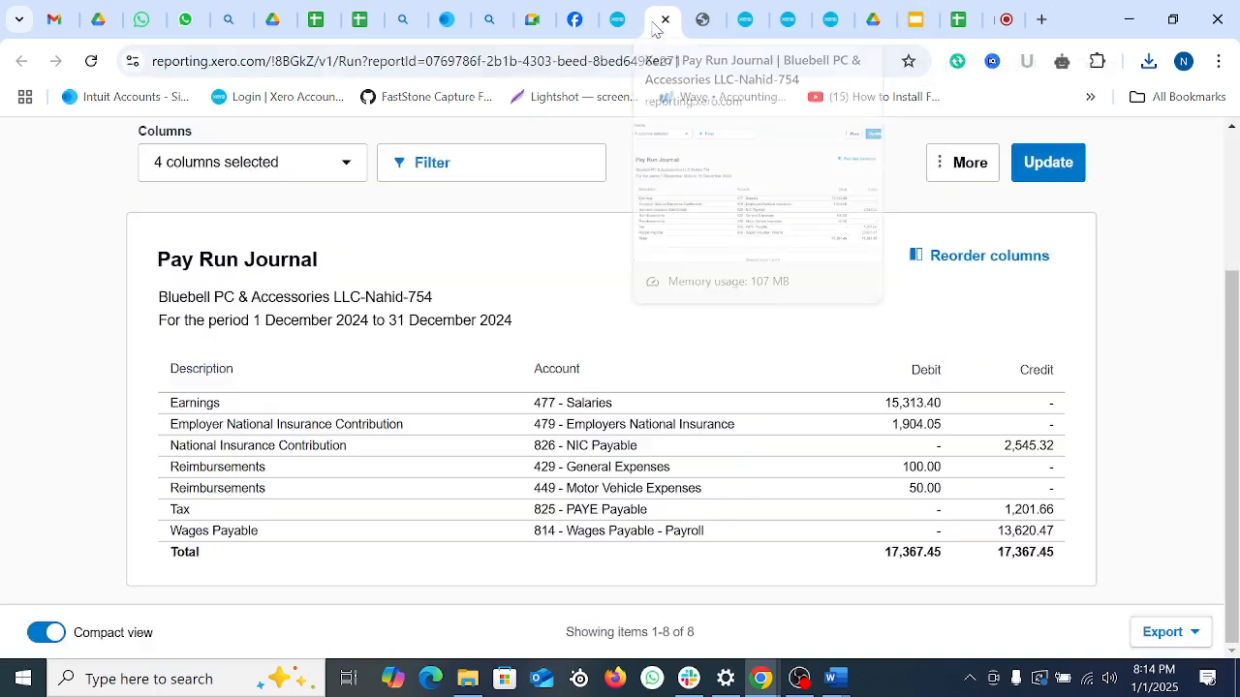
scroll(431, 198, "up", 2)
left_click(613, 19)
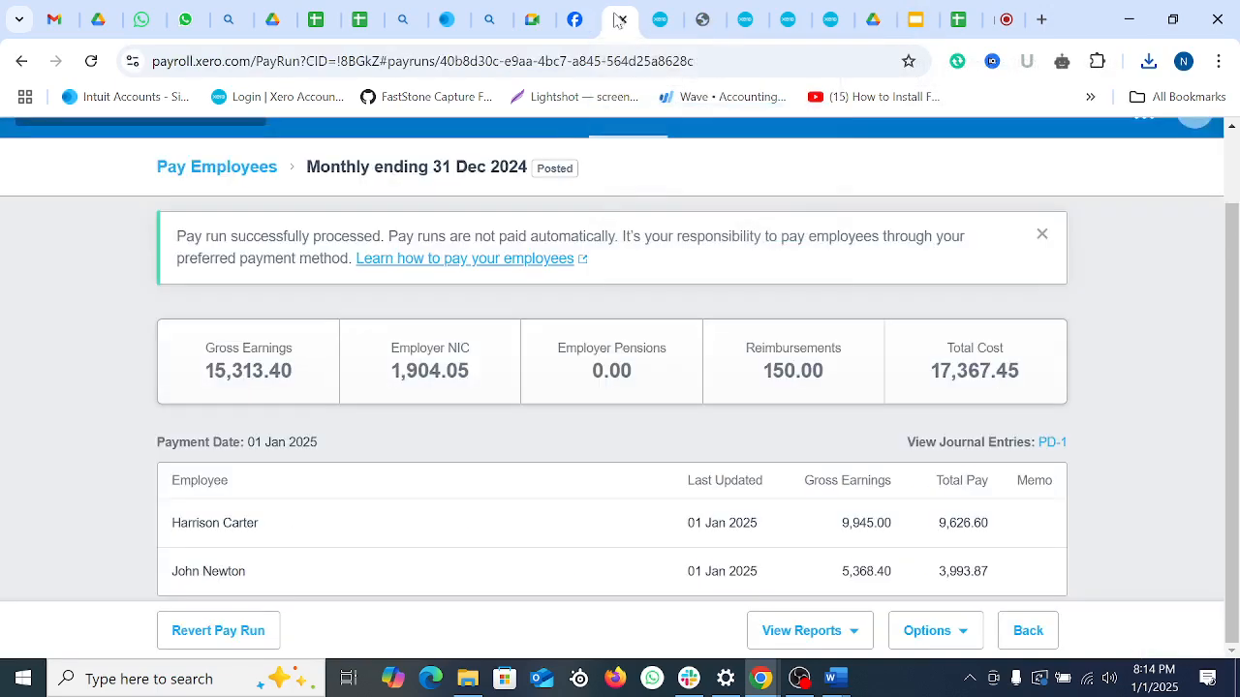
left_click(854, 641)
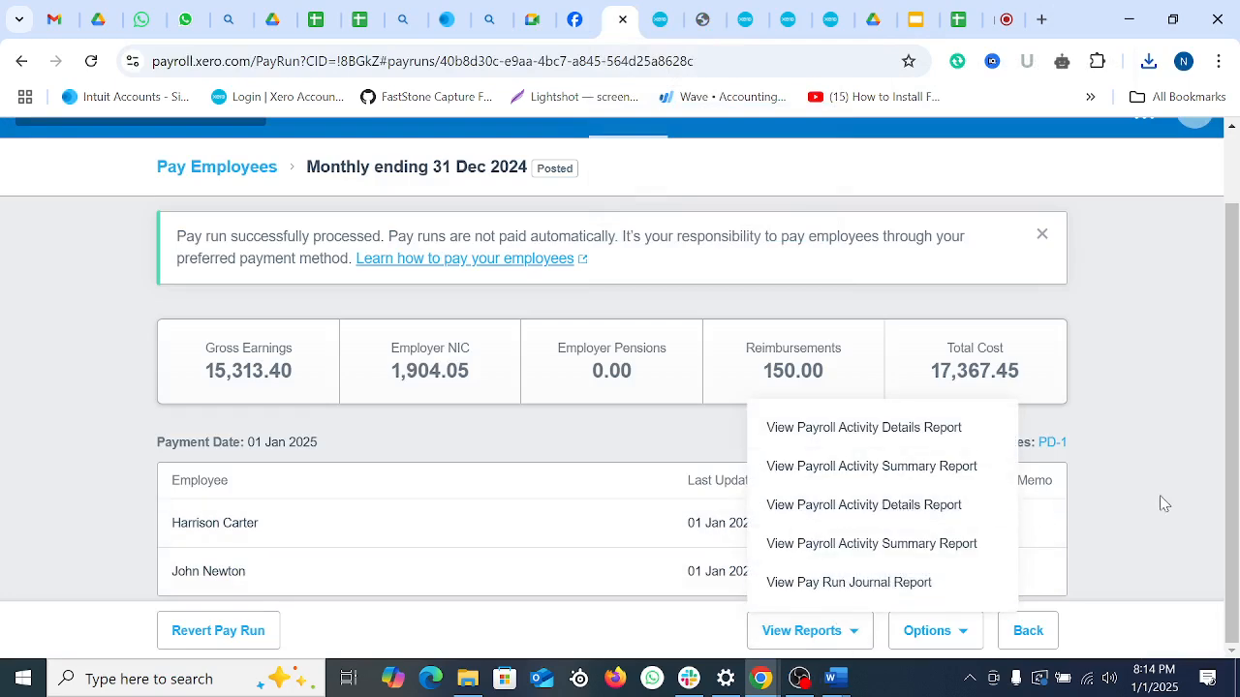
left_click(969, 637)
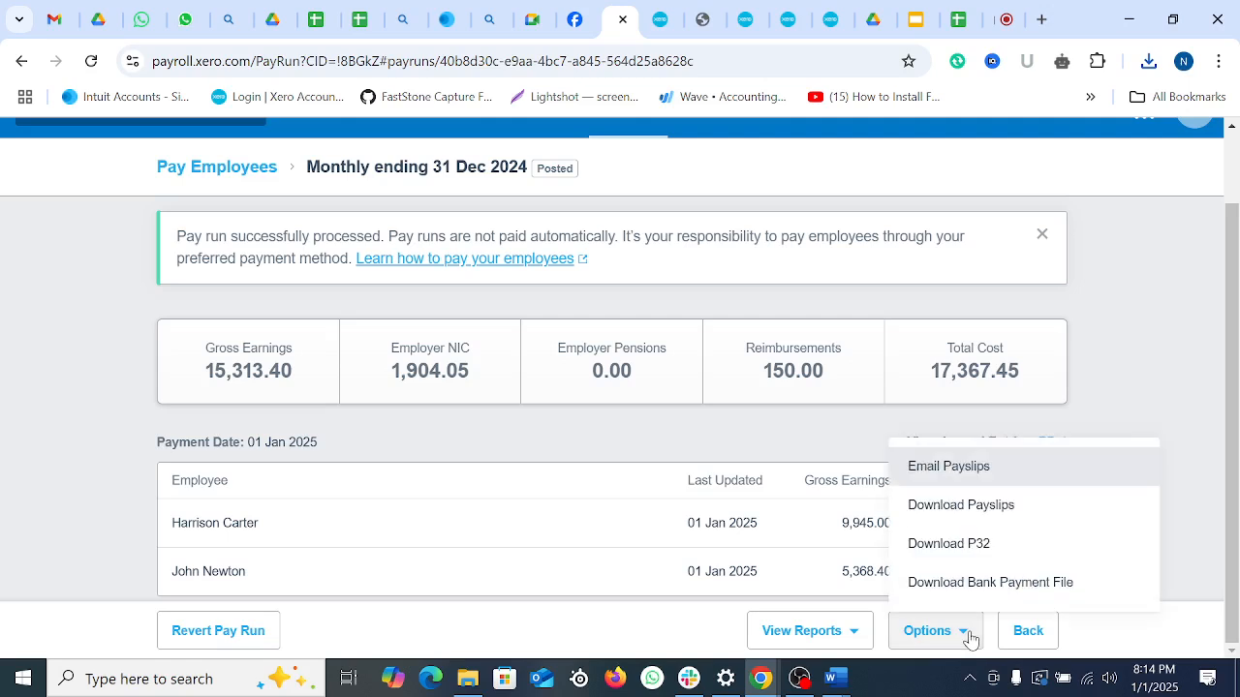
left_click(981, 472)
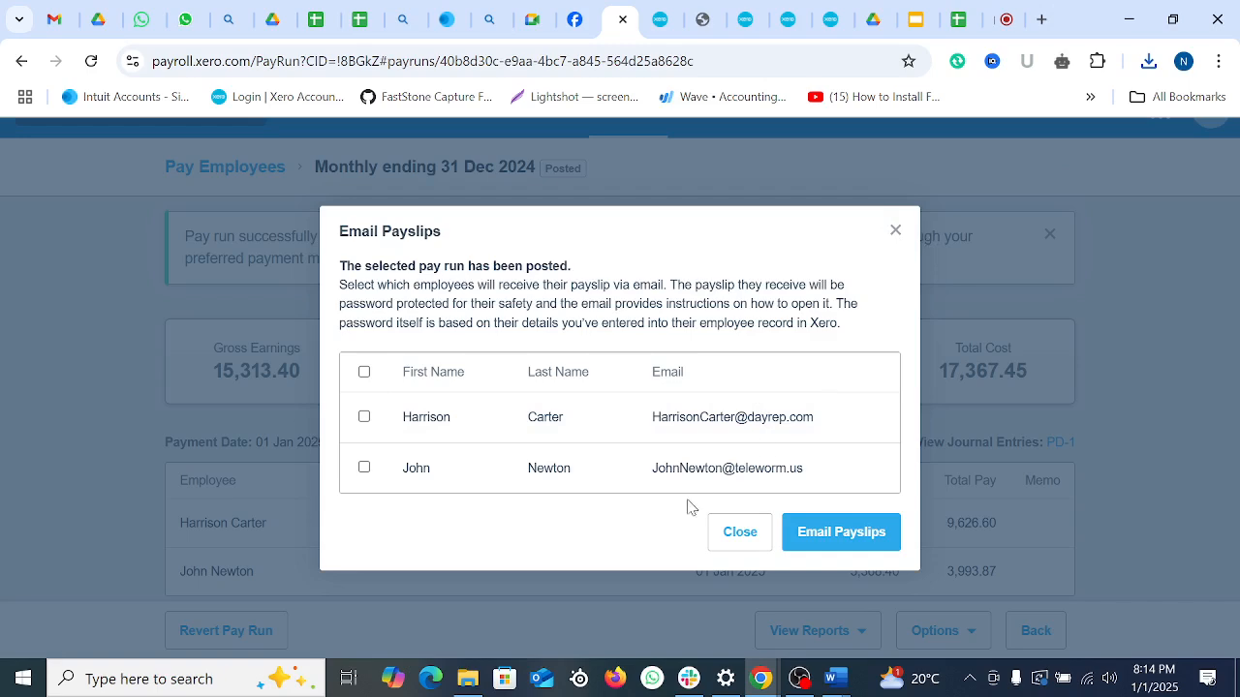
left_click(895, 230)
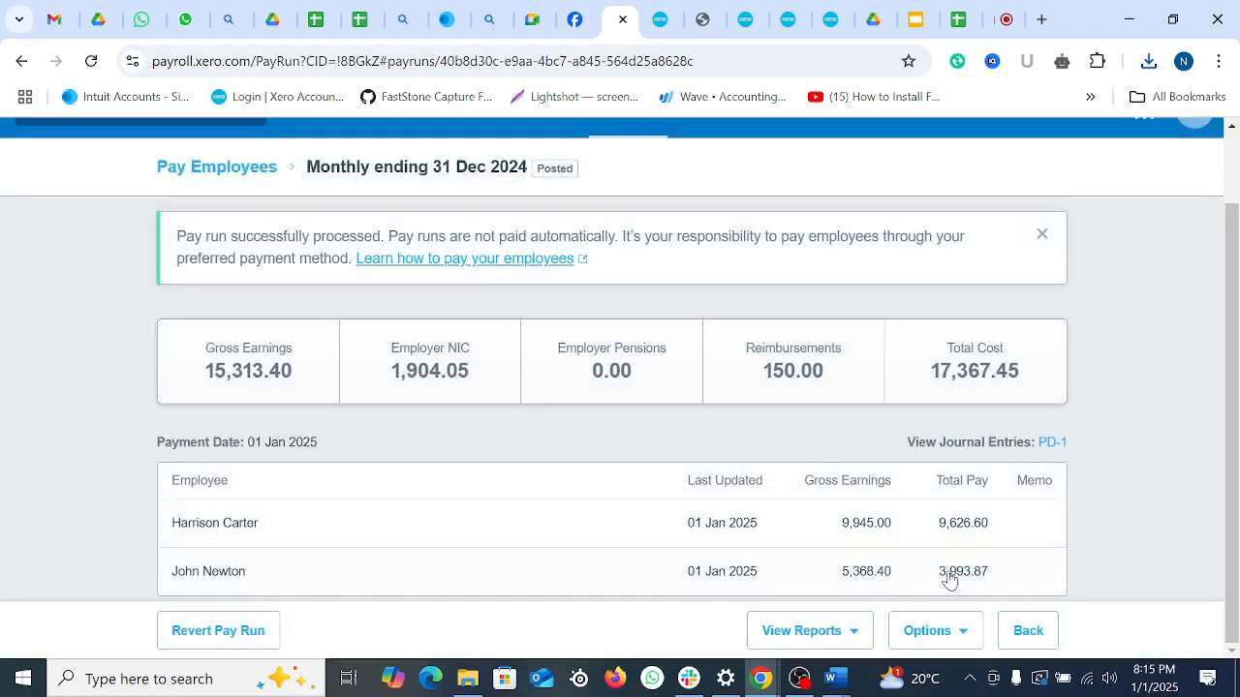
Step: Open all payslips for the December 2024 pay run as a PDF
left_click(971, 635)
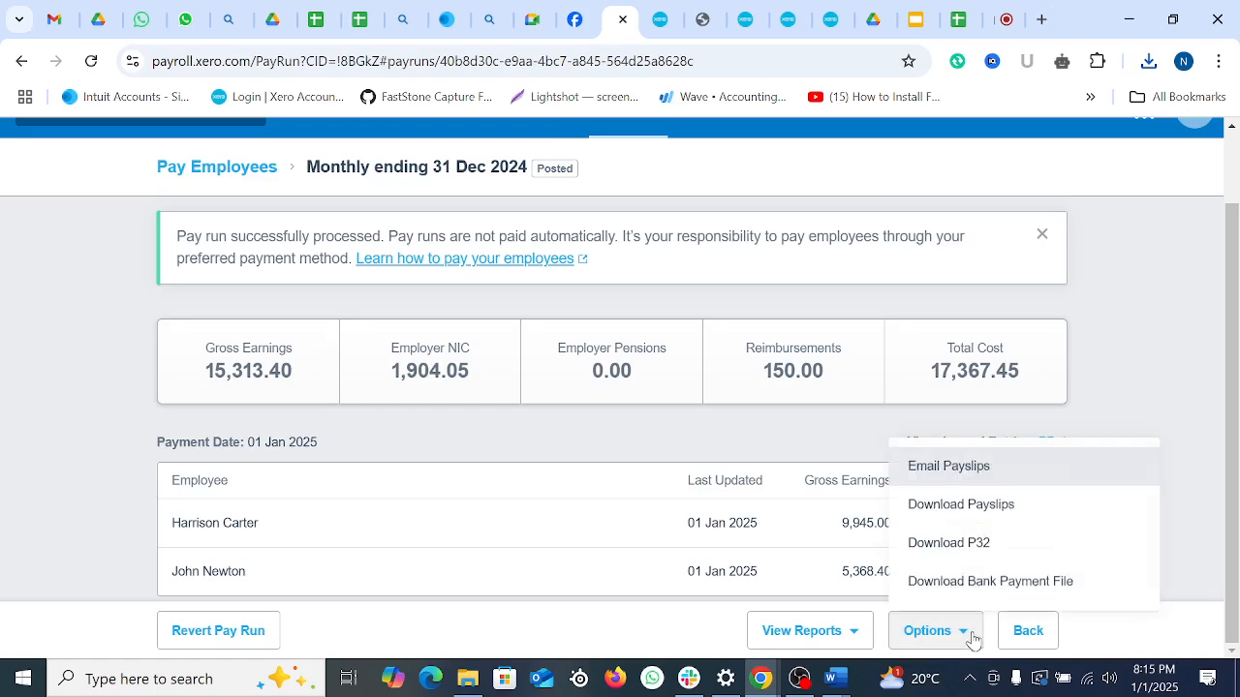
left_click(987, 515)
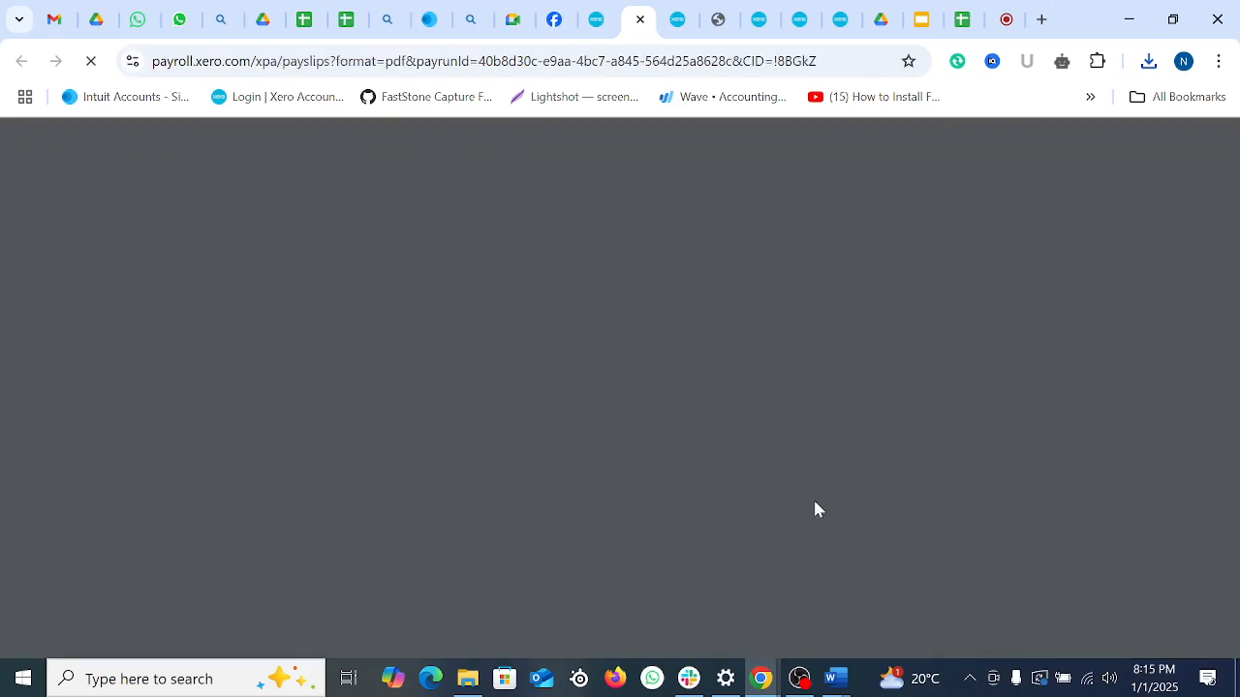
scroll(937, 461, "down", 20)
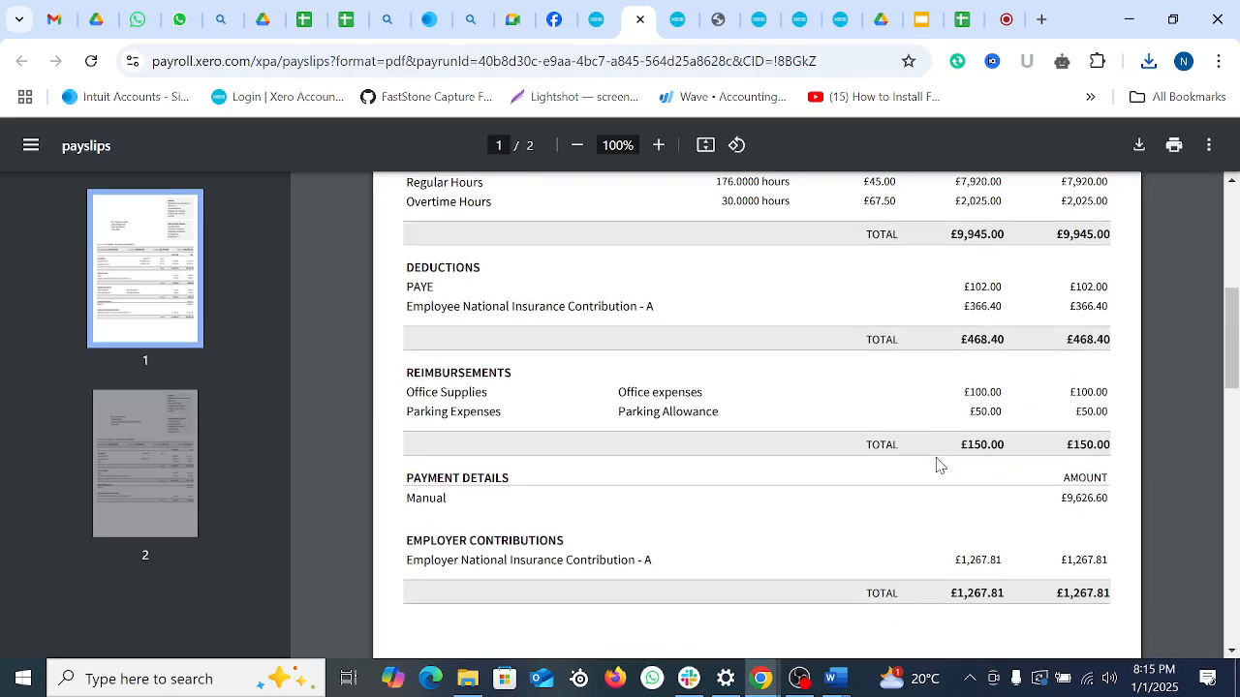
scroll(932, 466, "up", 15)
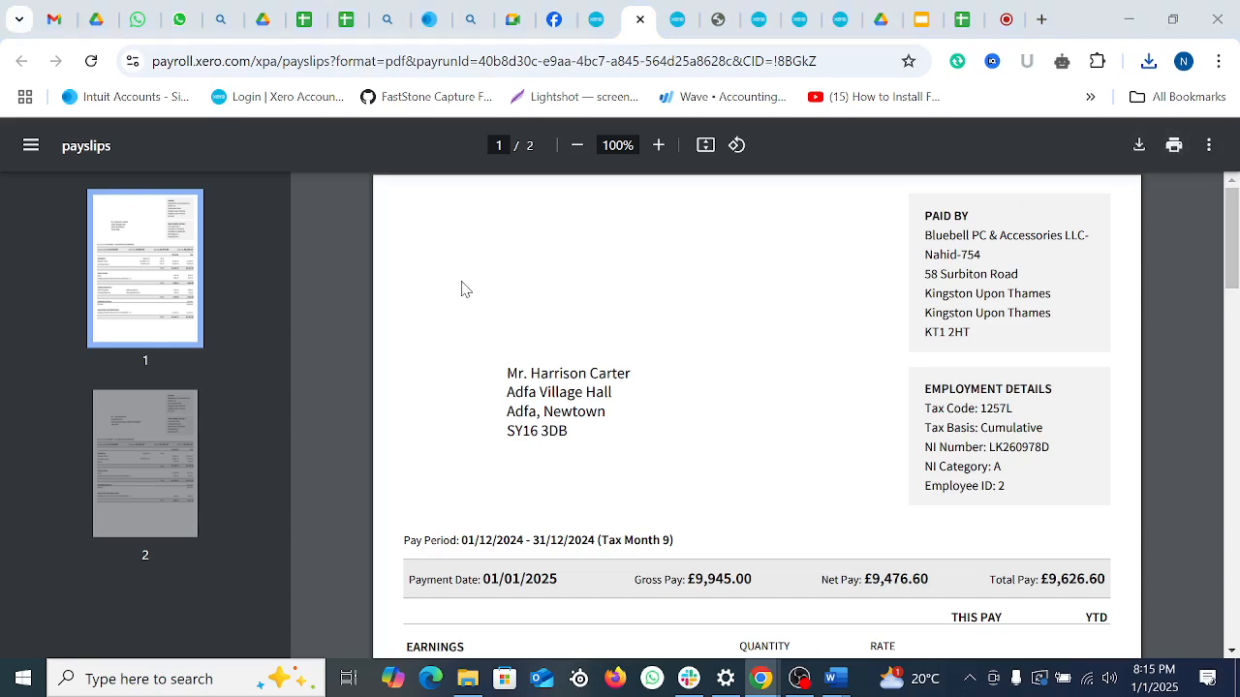
Step: Start saving the payslips PDF with Ctrl+S and browse to the New Volume (E:) drive
key("ctrl+s")
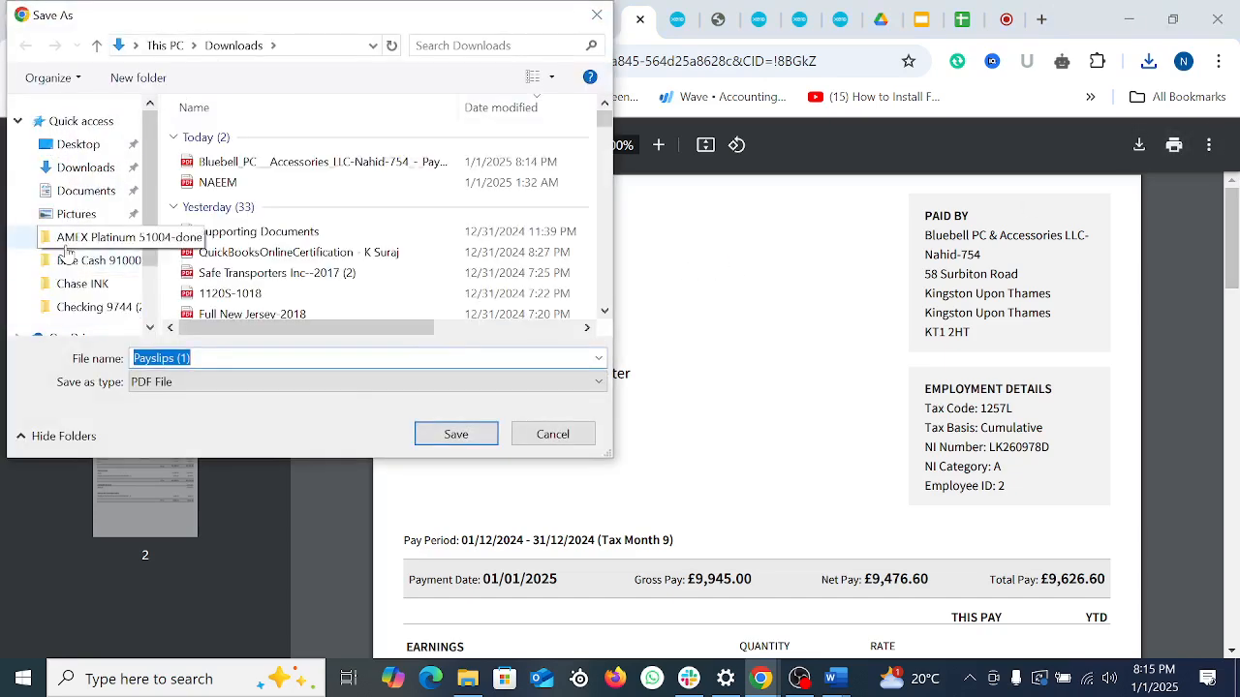
left_click(82, 170)
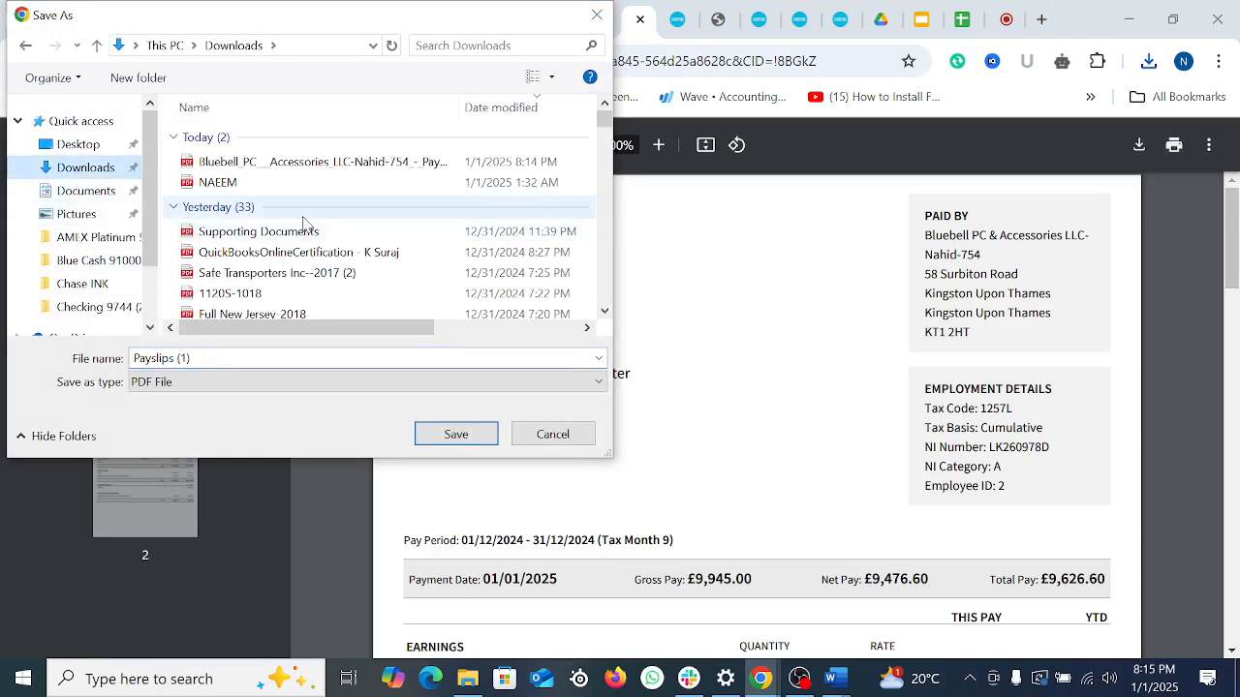
scroll(87, 242, "down", 2)
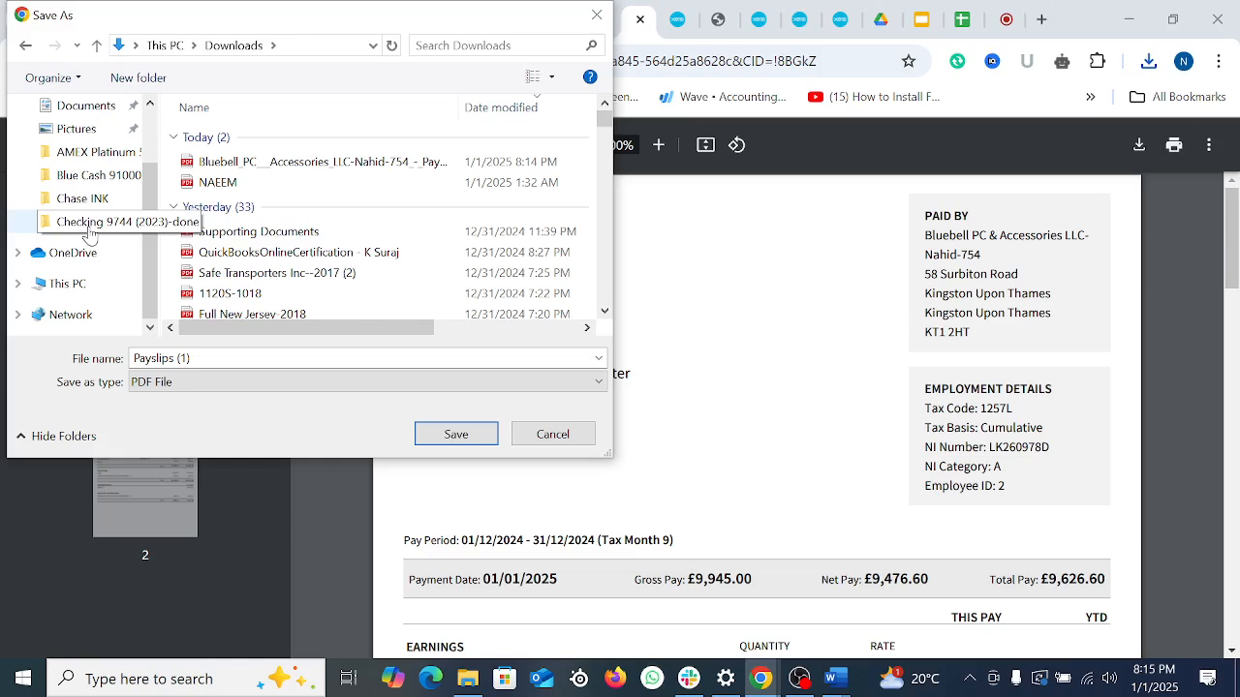
left_click(85, 285)
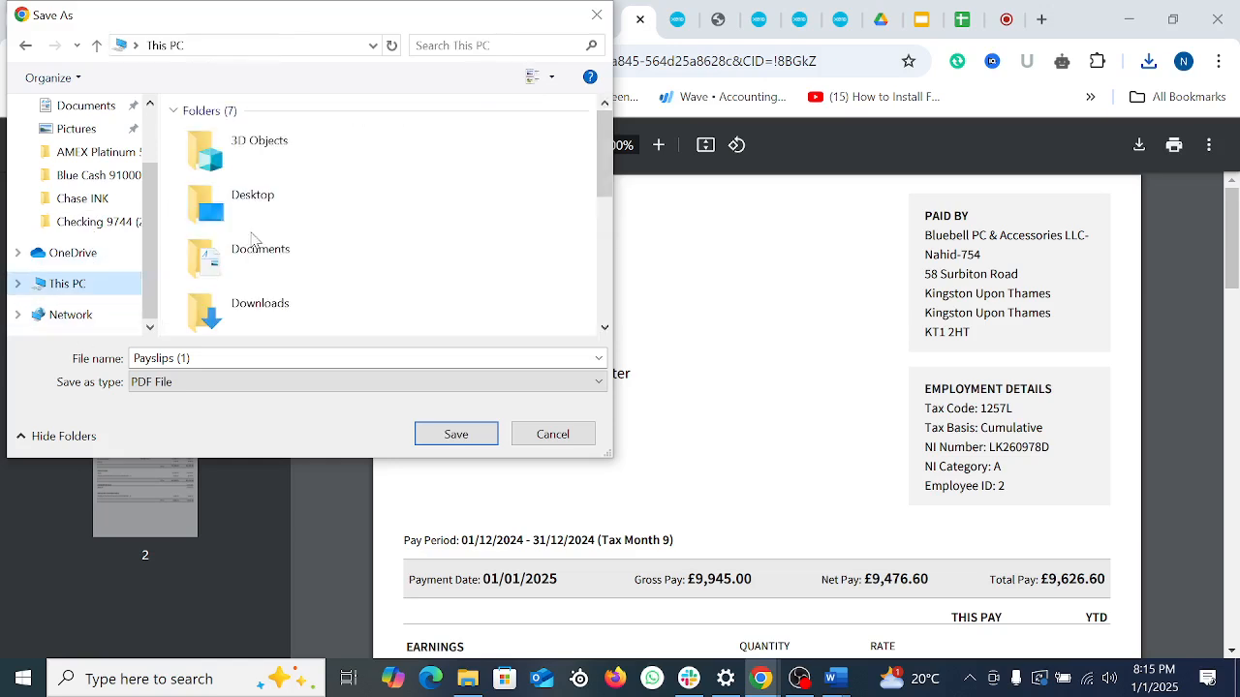
scroll(302, 329, "down", 5)
double_click(278, 321)
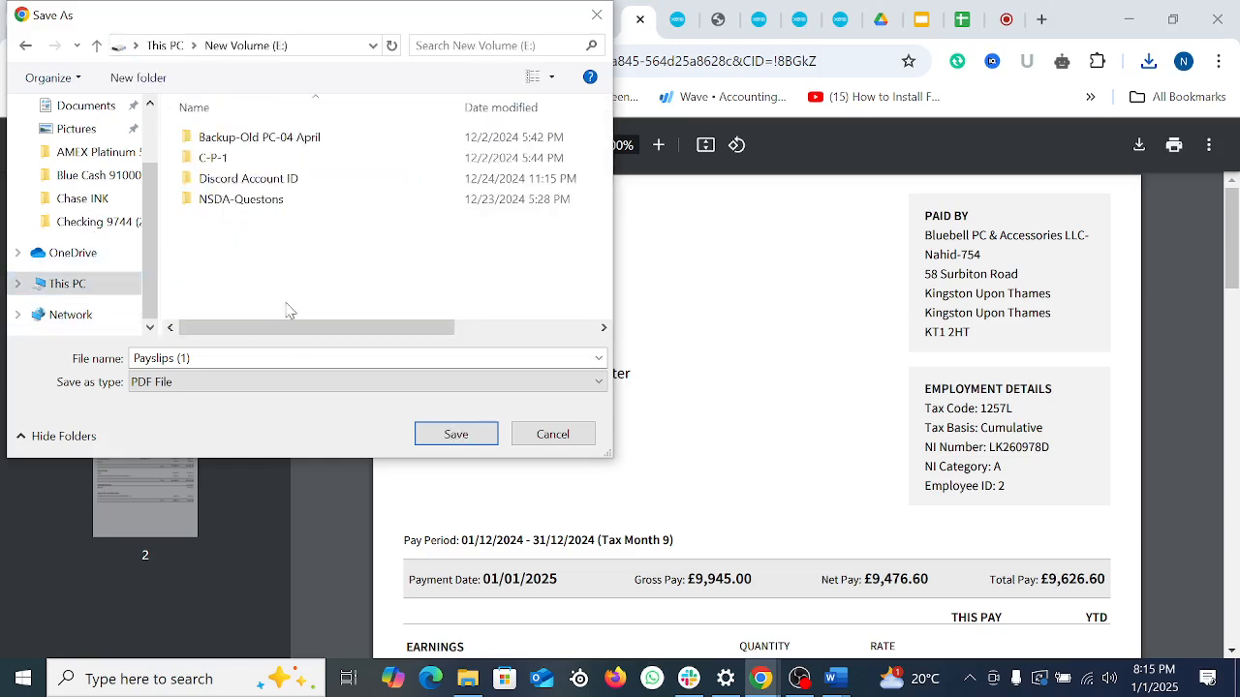
Step: Browse through Backup-Old PC-04 April, Class Data Base-QB & Xero to Payroll documents UK
double_click(263, 137)
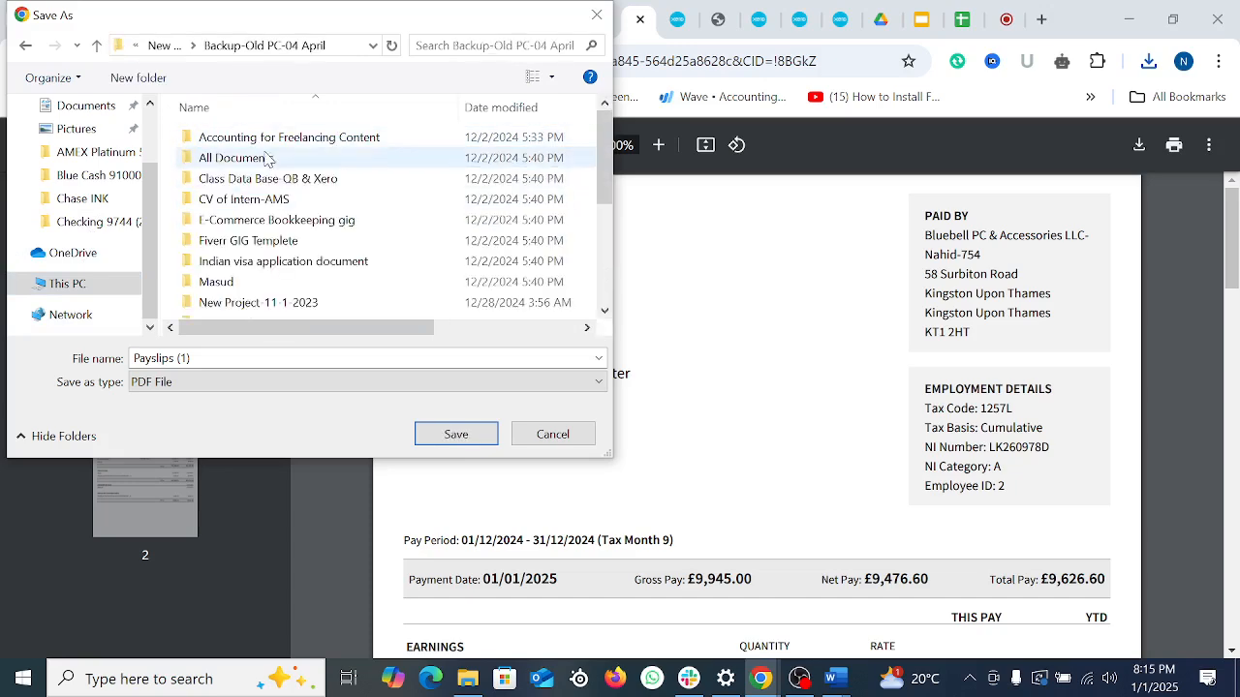
double_click(258, 158)
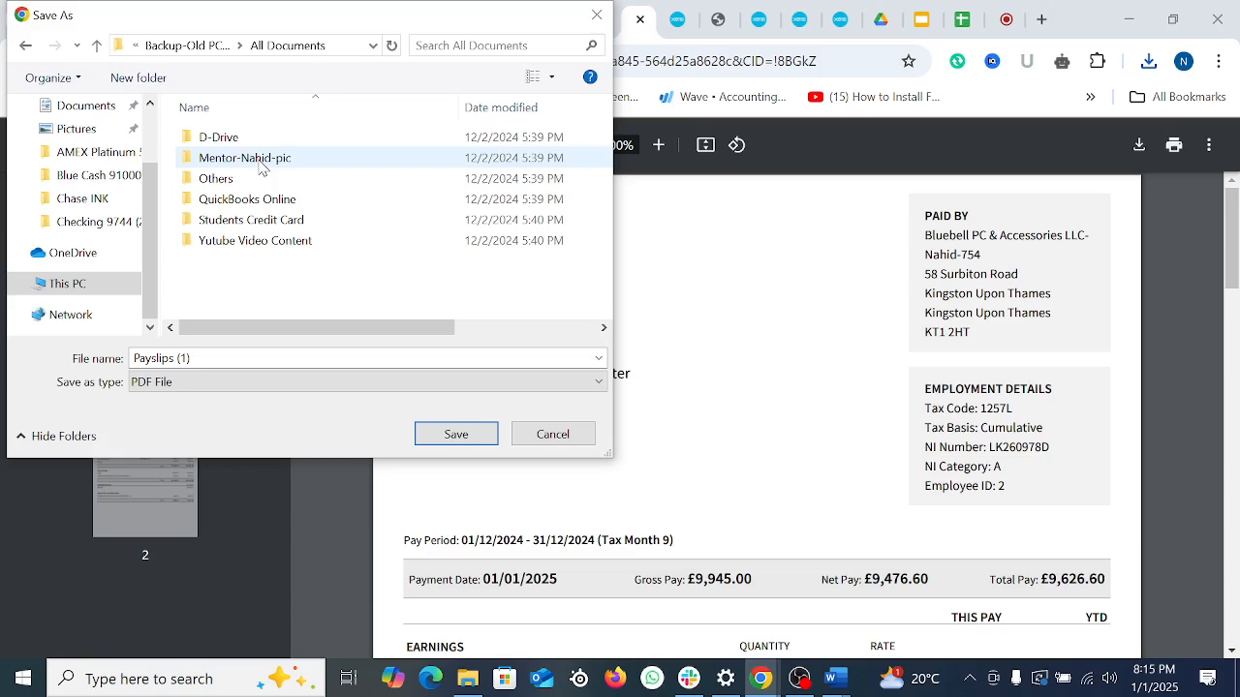
double_click(224, 136)
double_click(258, 161)
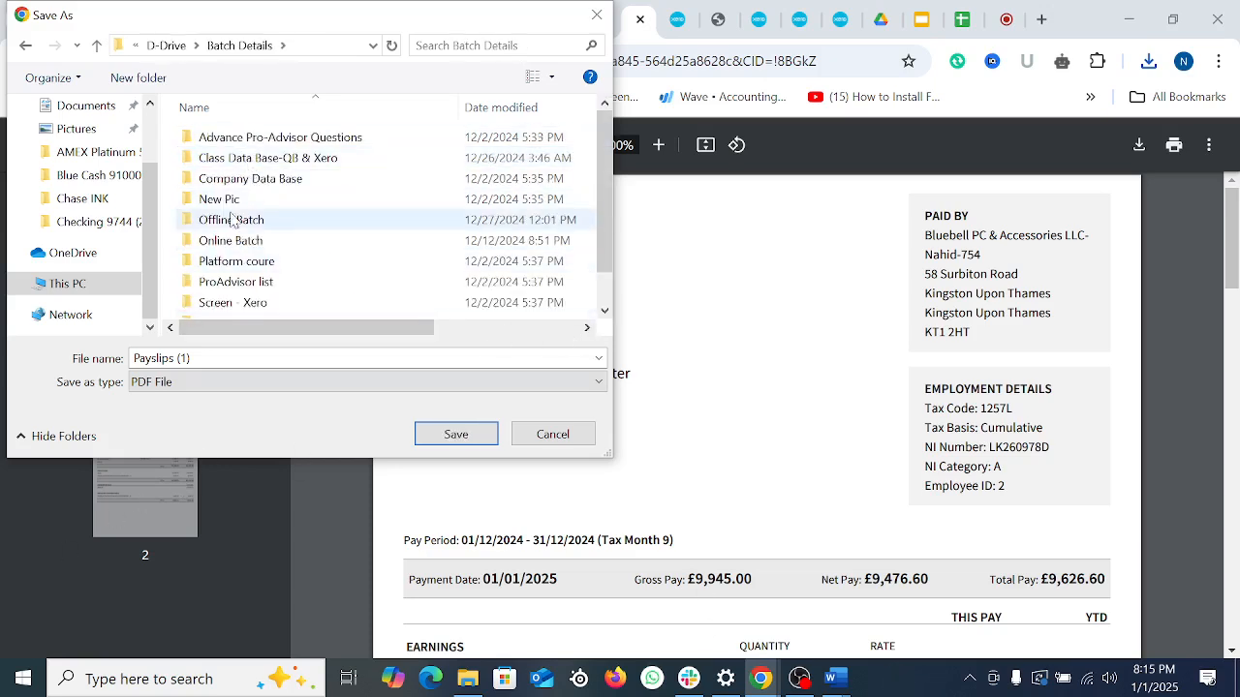
left_click(250, 163)
double_click(250, 165)
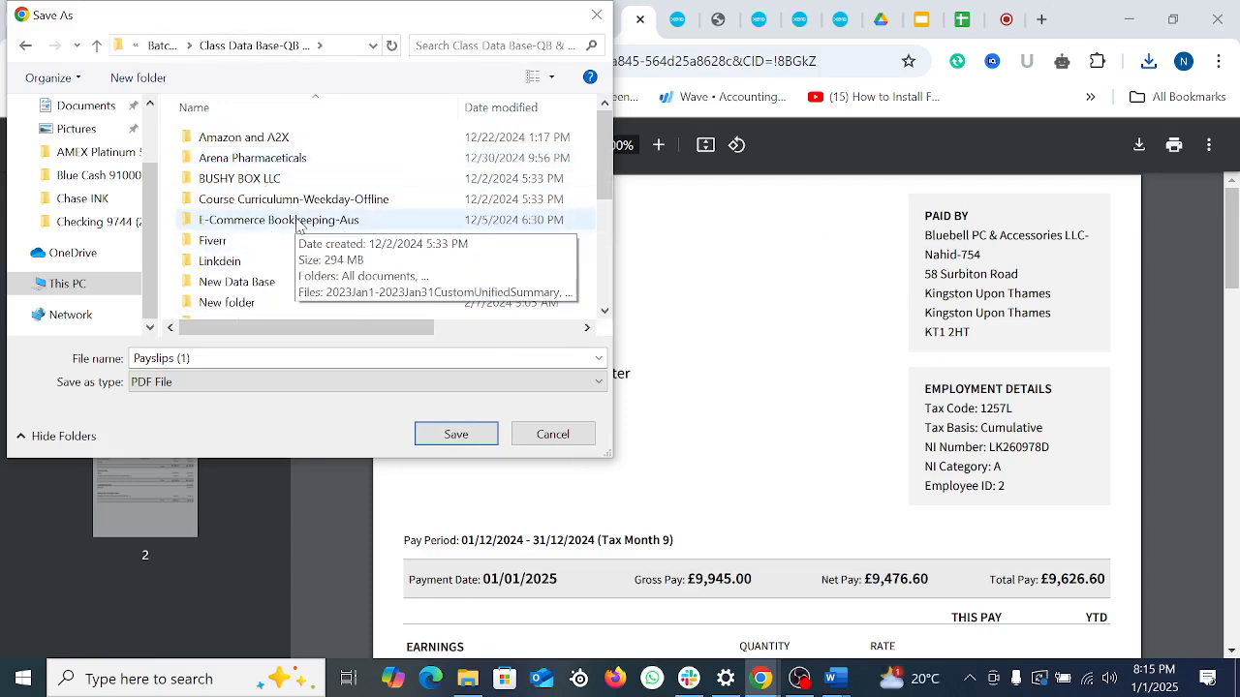
scroll(359, 247, "down", 3)
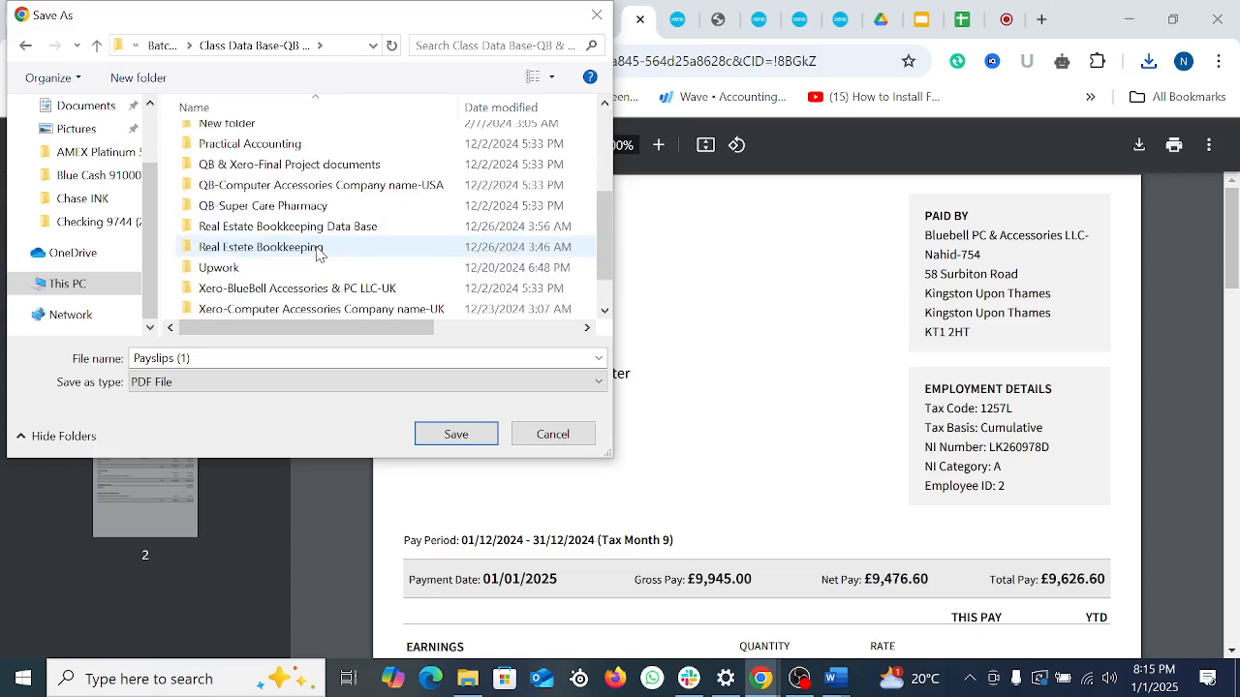
scroll(363, 252, "up", 3)
scroll(363, 252, "down", 4)
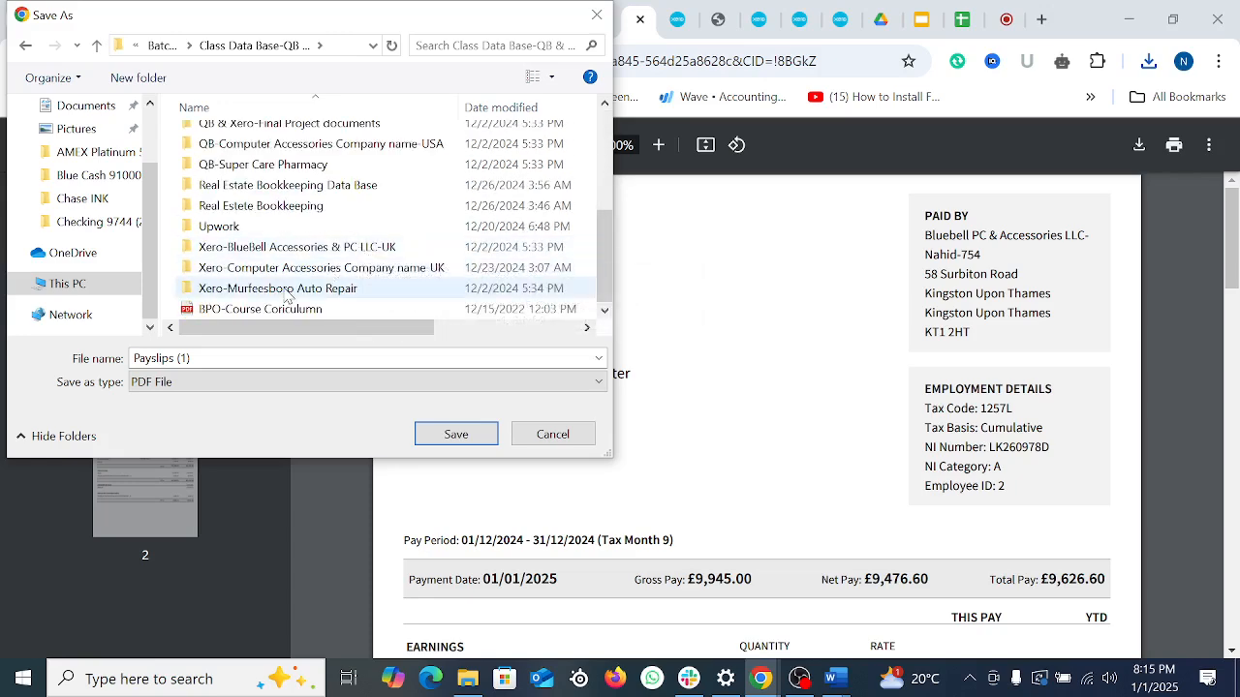
double_click(288, 271)
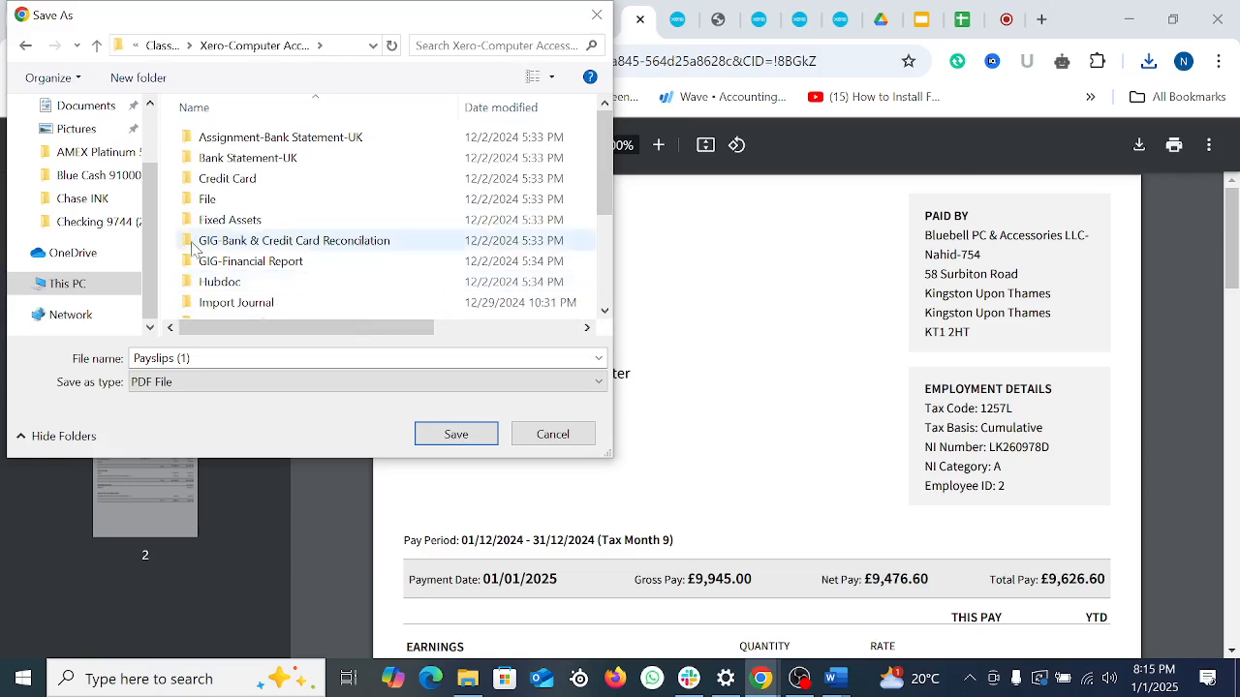
scroll(257, 267, "down", 2)
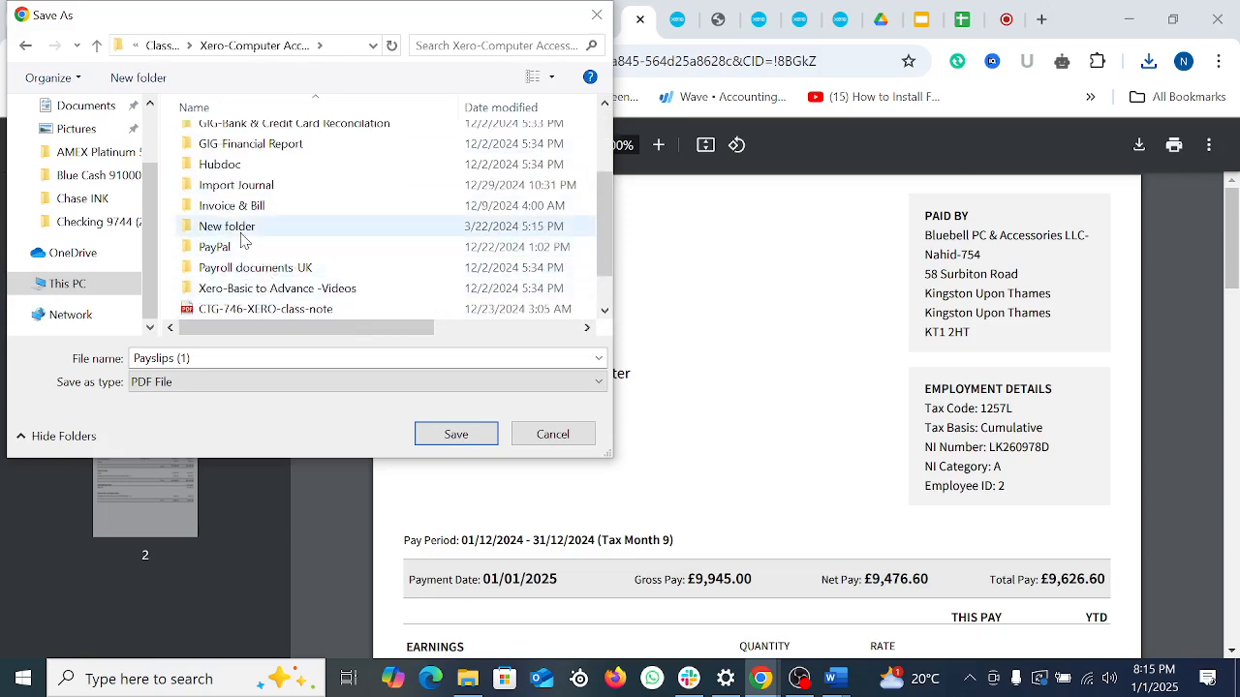
double_click(248, 272)
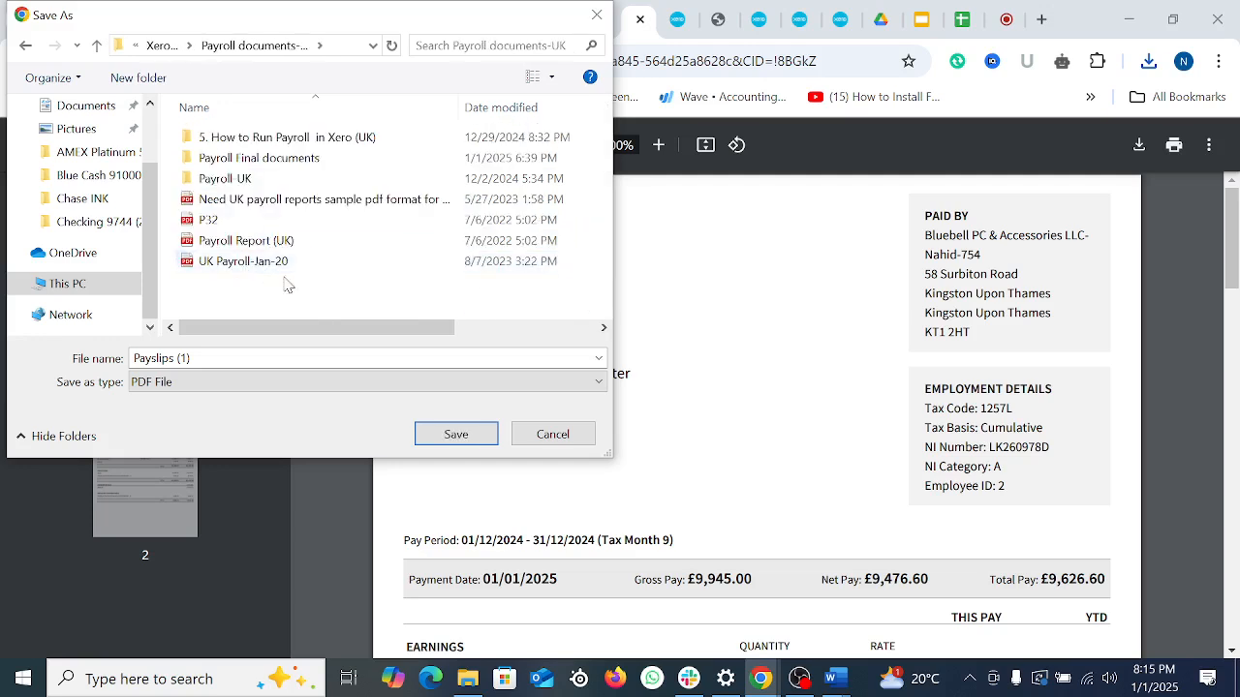
Step: Create a Payroll Report-Xero folder and save the payslips in it as P32
right_click(320, 302)
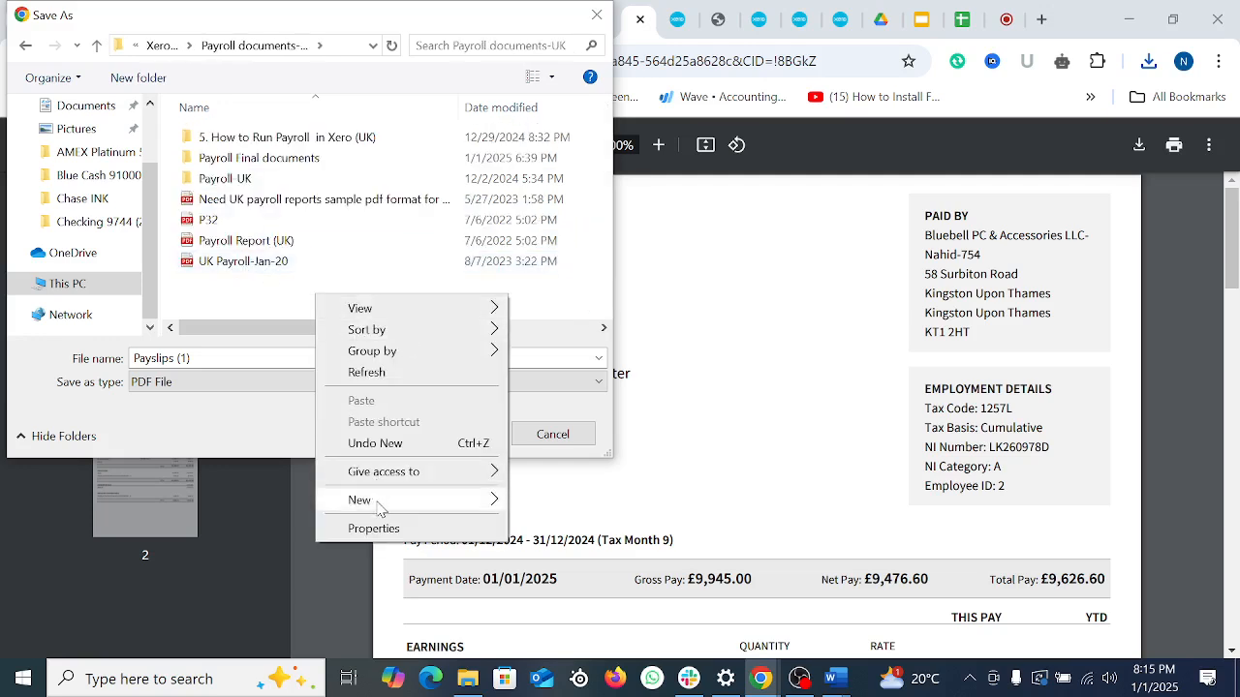
mouse_move(381, 509)
left_click(531, 498)
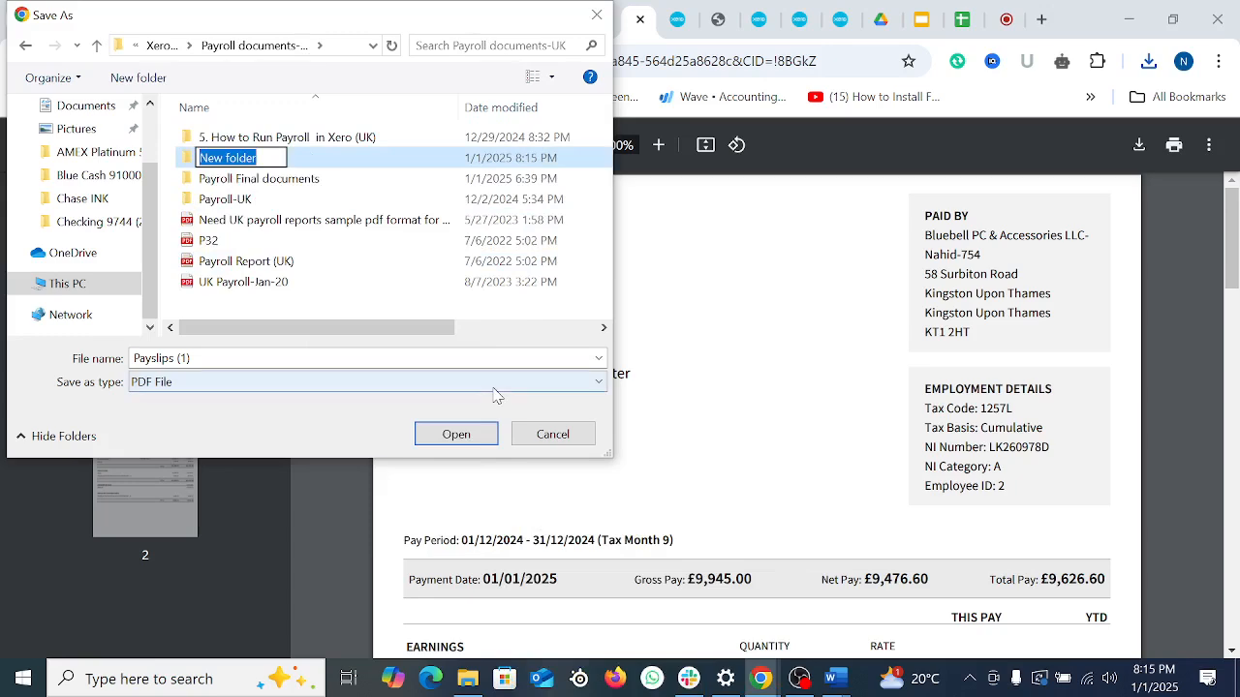
type("Pa")
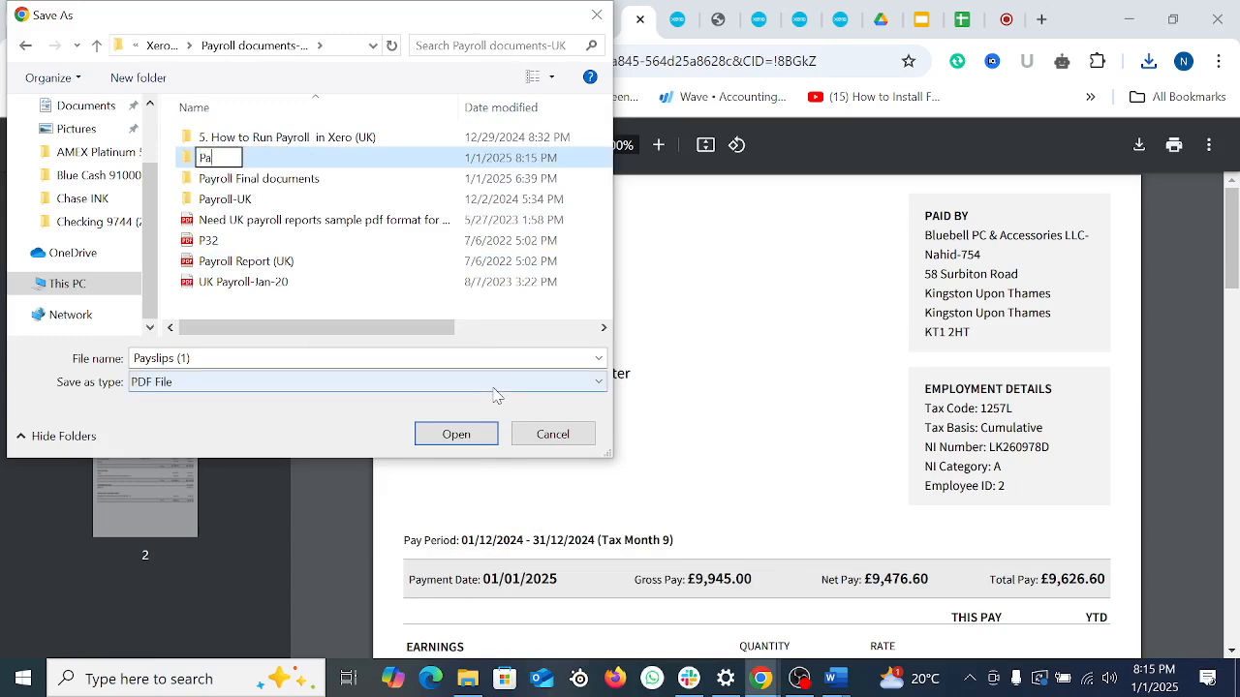
type("yroll Re")
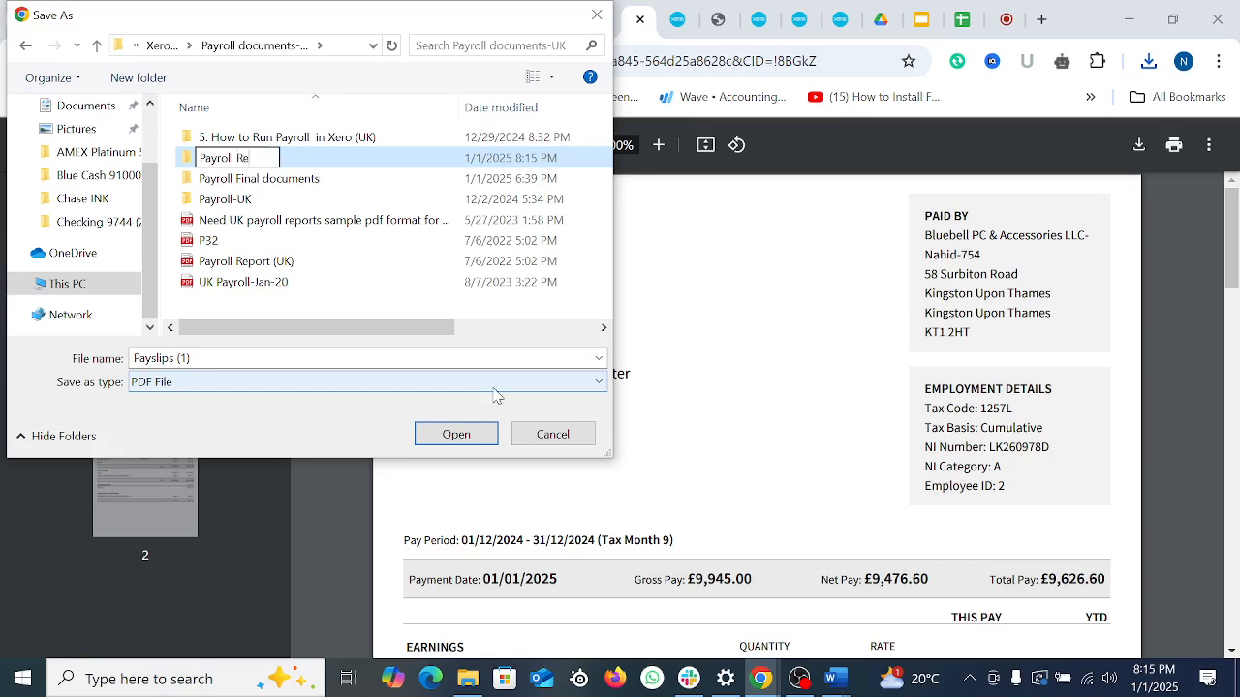
type("port-Xero")
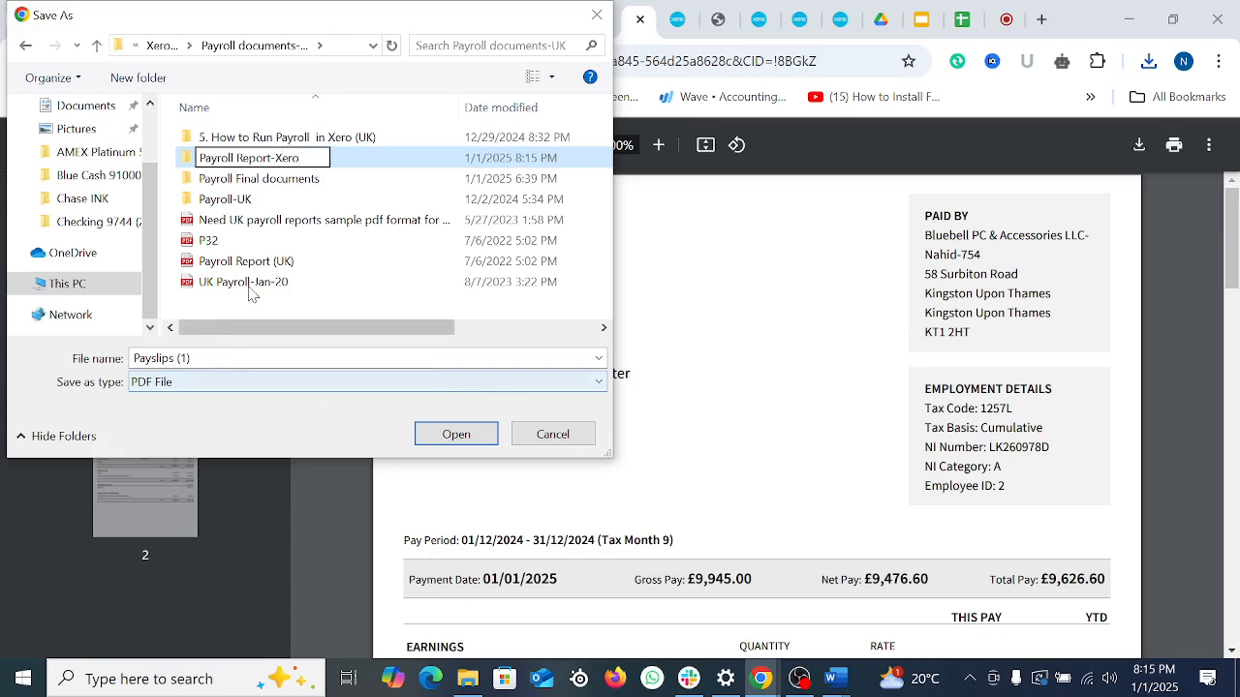
left_click(296, 242)
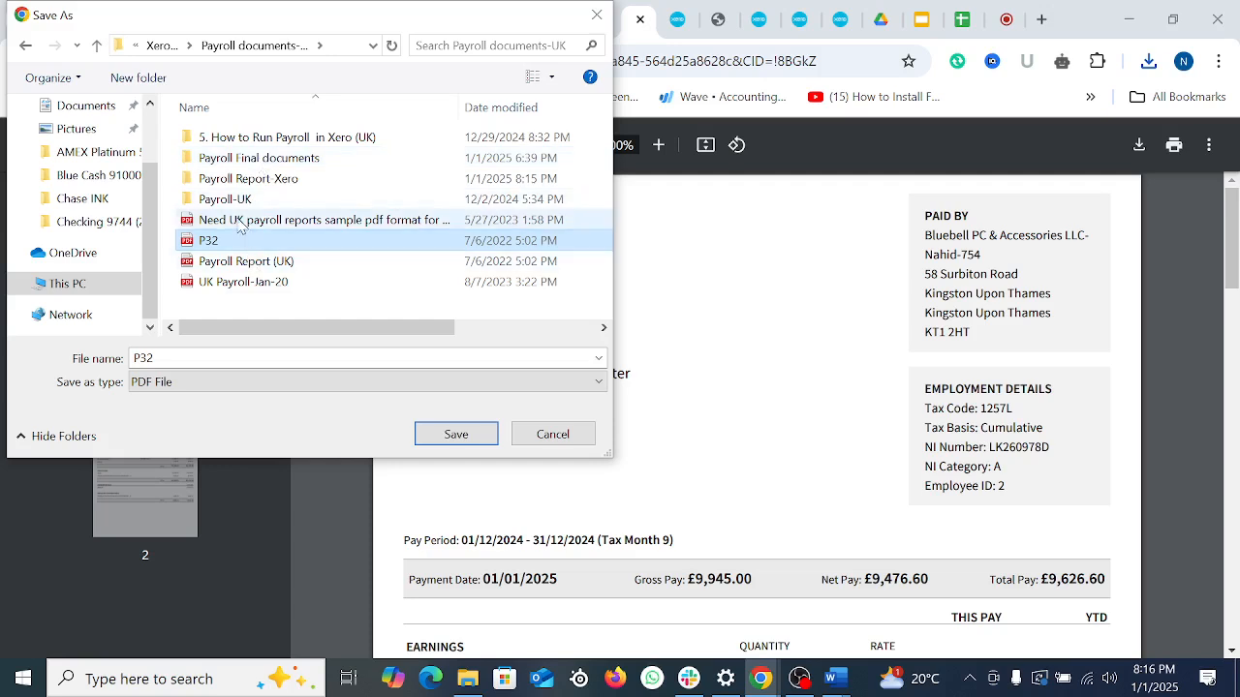
double_click(260, 182)
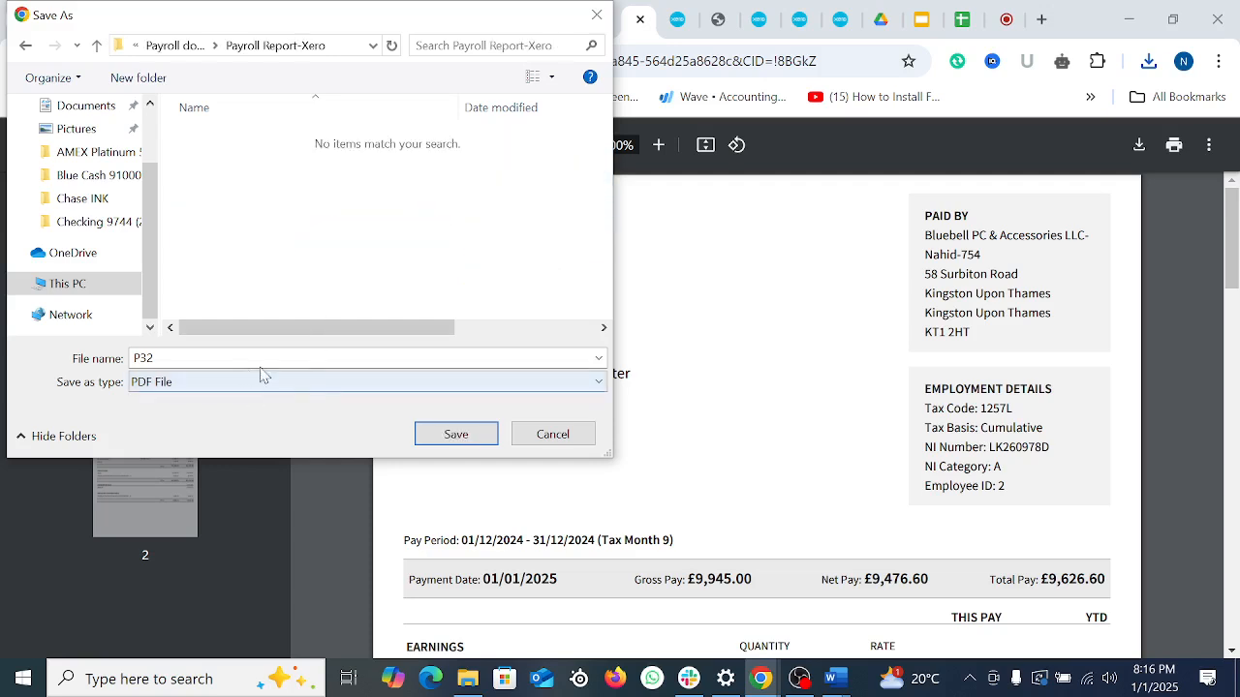
left_click(472, 436)
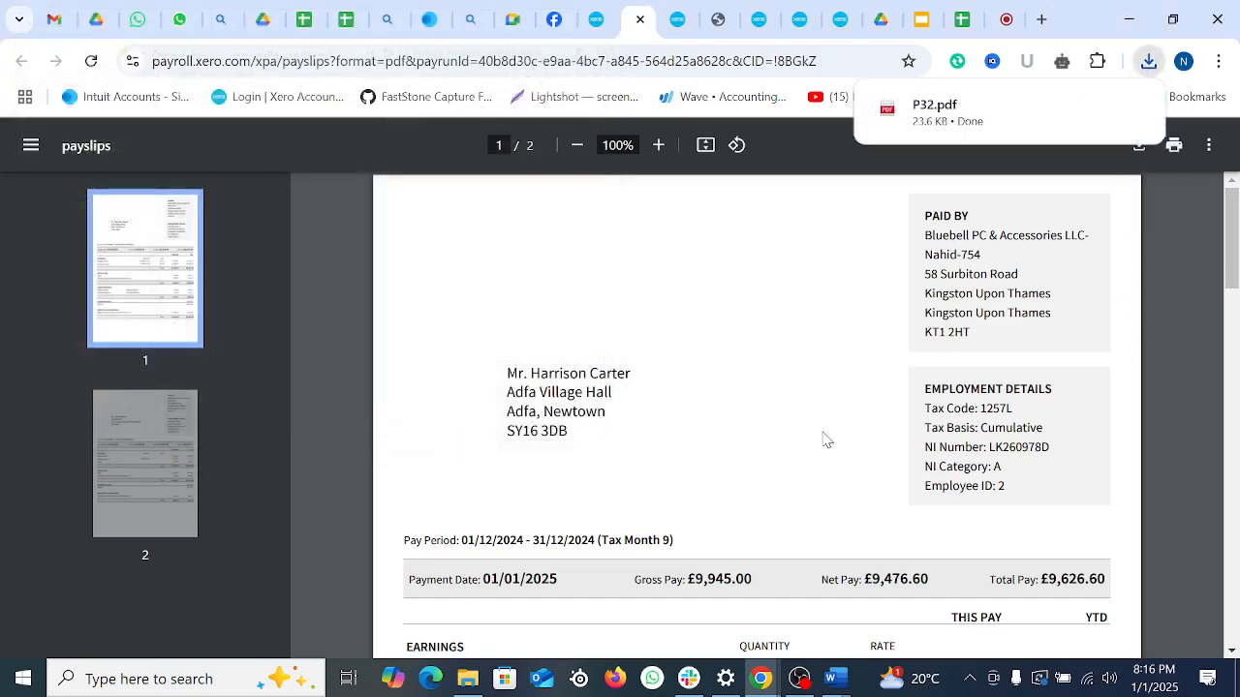
Step: Scroll through the payslips PDF, then close it to return to the pay run
scroll(801, 469, "down", 2)
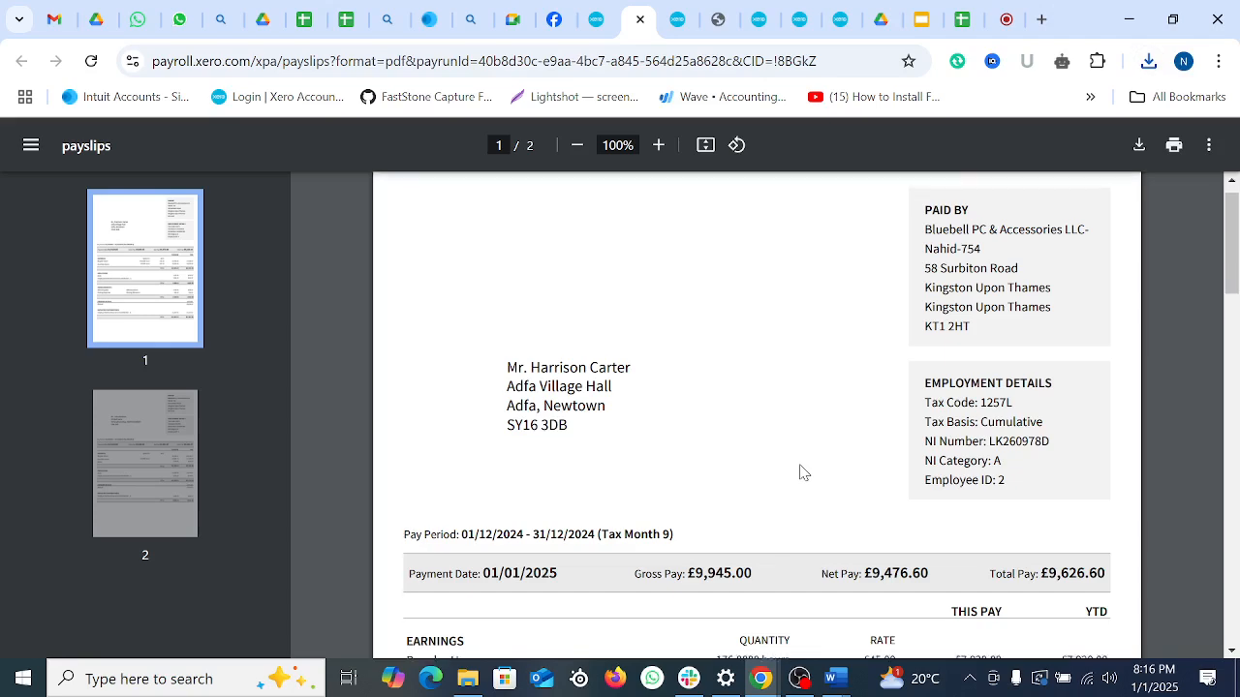
scroll(800, 470, "up", 2)
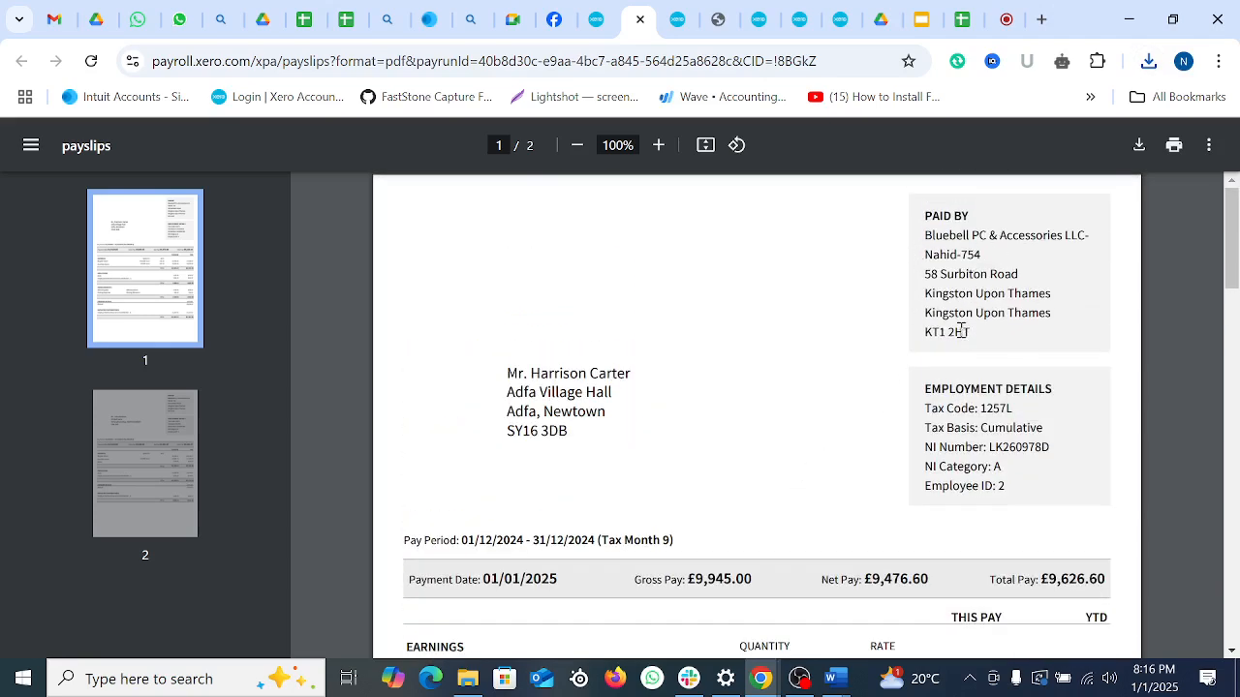
scroll(962, 331, "down", 4)
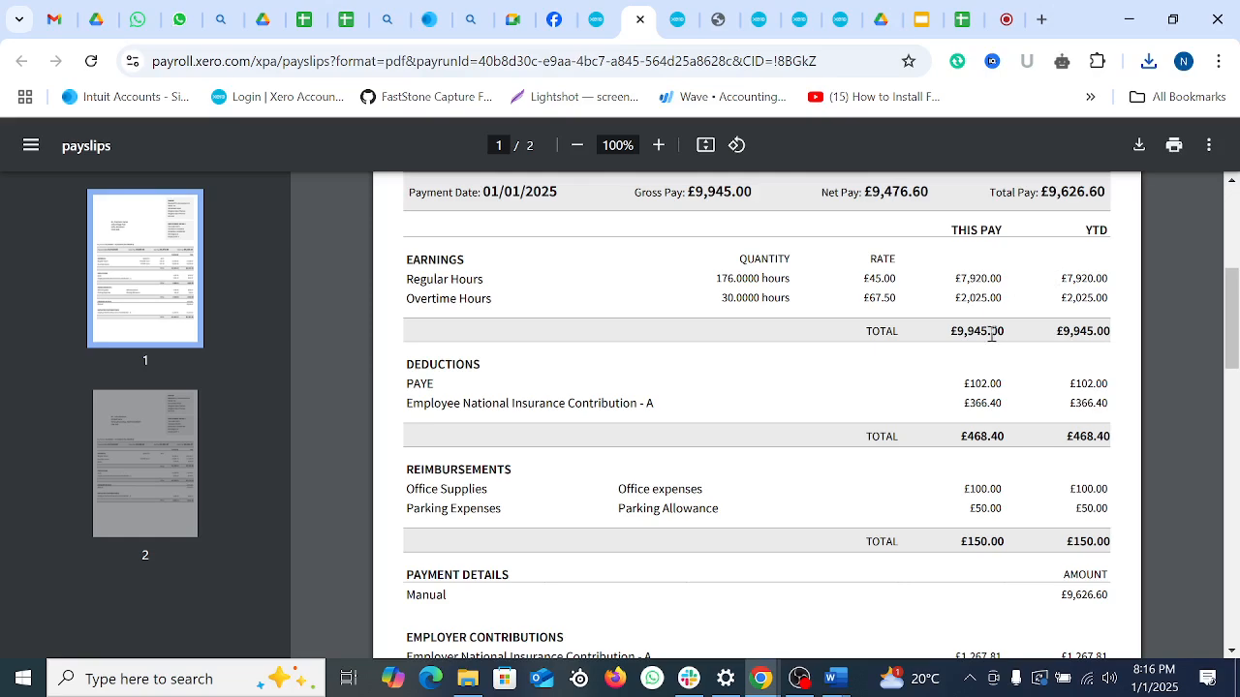
scroll(991, 334, "down", 3)
scroll(1017, 428, "down", 4)
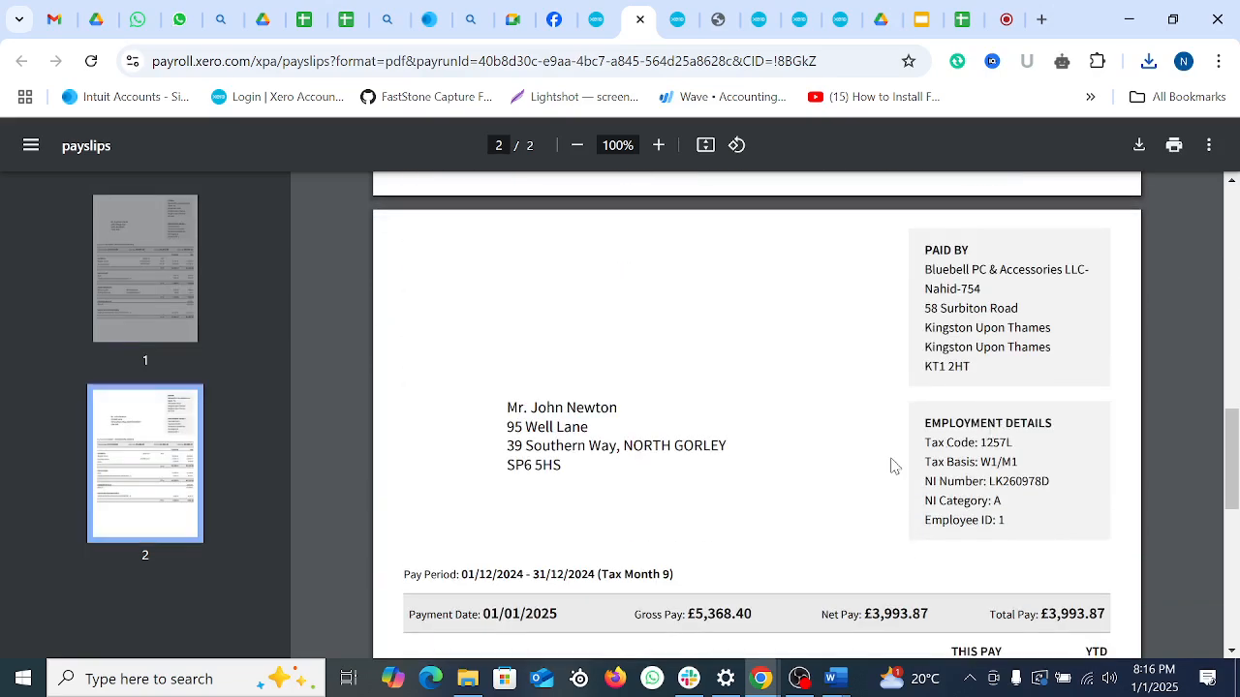
scroll(892, 466, "down", 6)
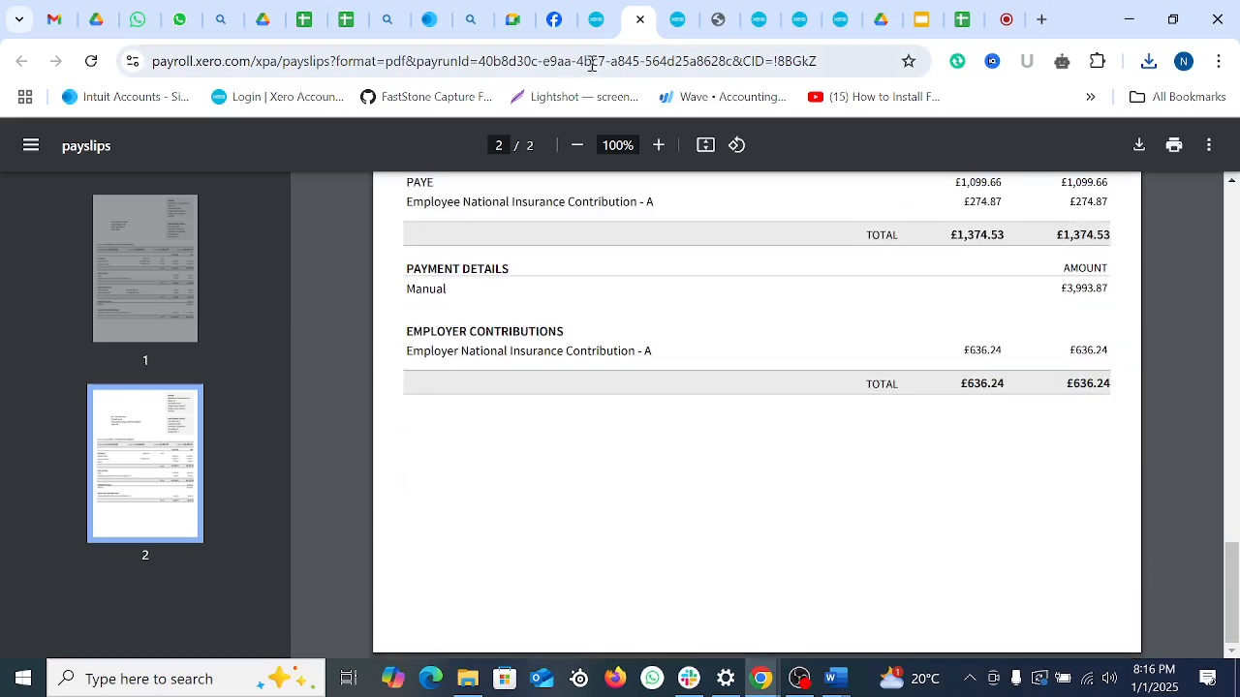
left_click(640, 19)
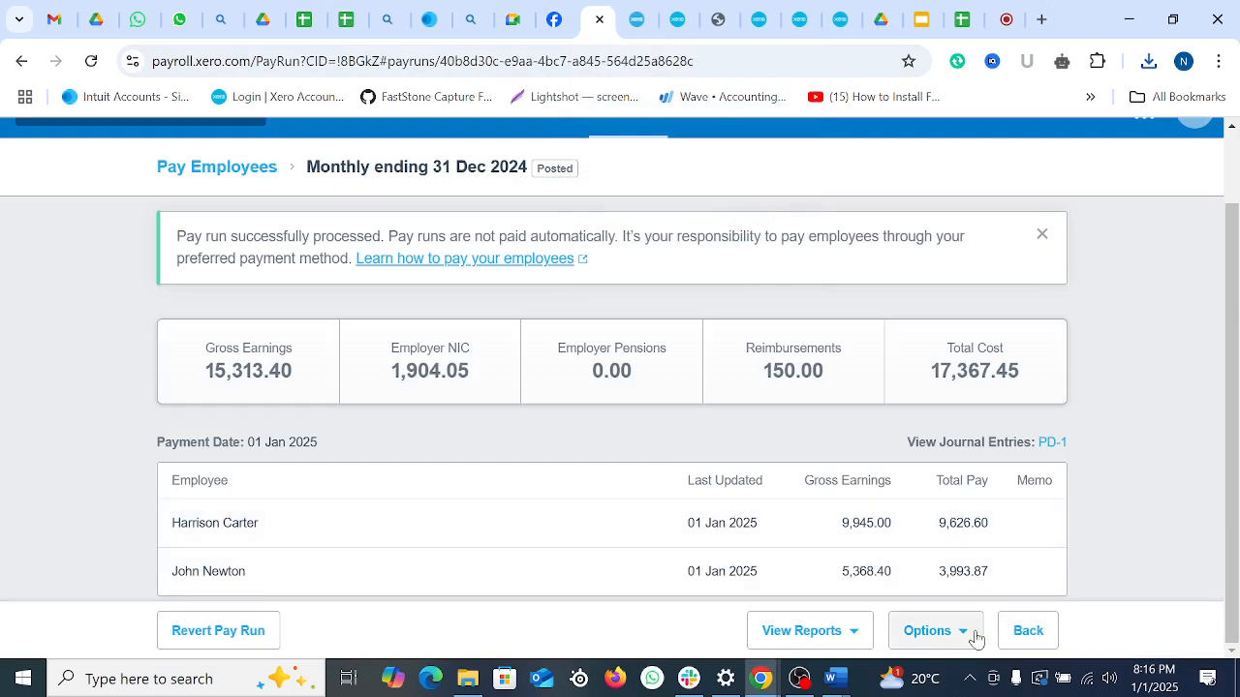
Step: Download the P32 report for the pay run and open the P32 Summary Report
left_click(973, 635)
left_click(948, 545)
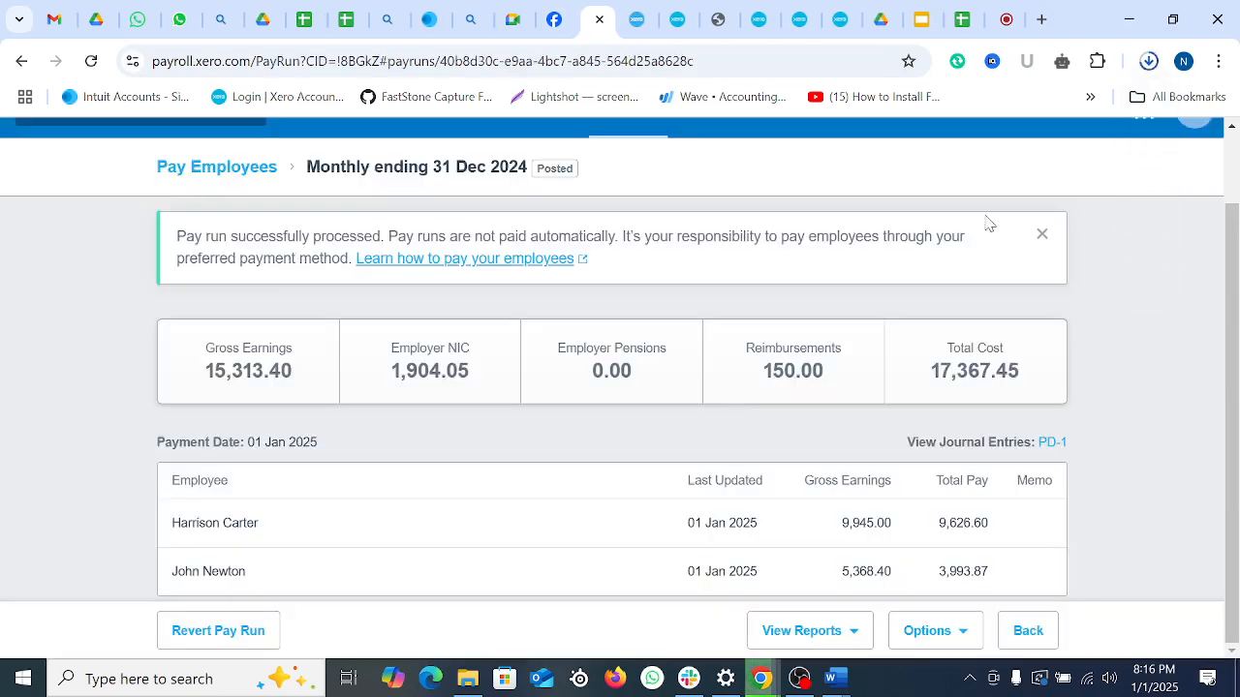
left_click(1149, 61)
left_click(987, 120)
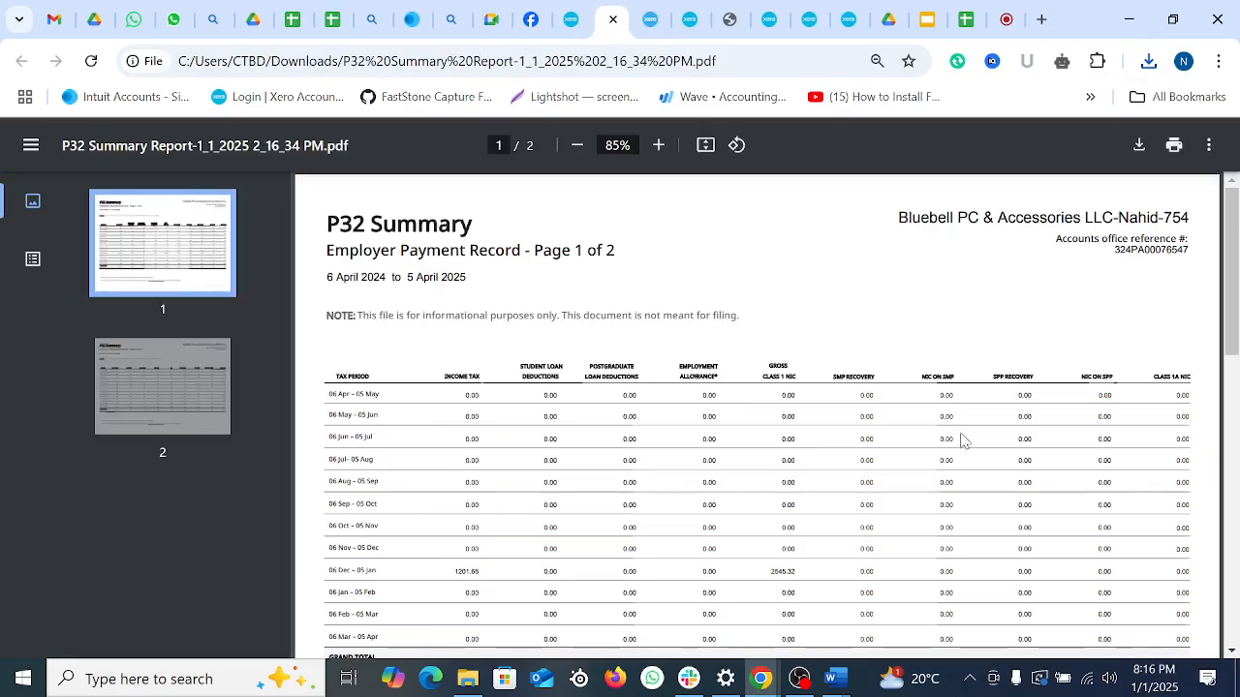
scroll(978, 456, "down", 3)
scroll(985, 465, "down", 5)
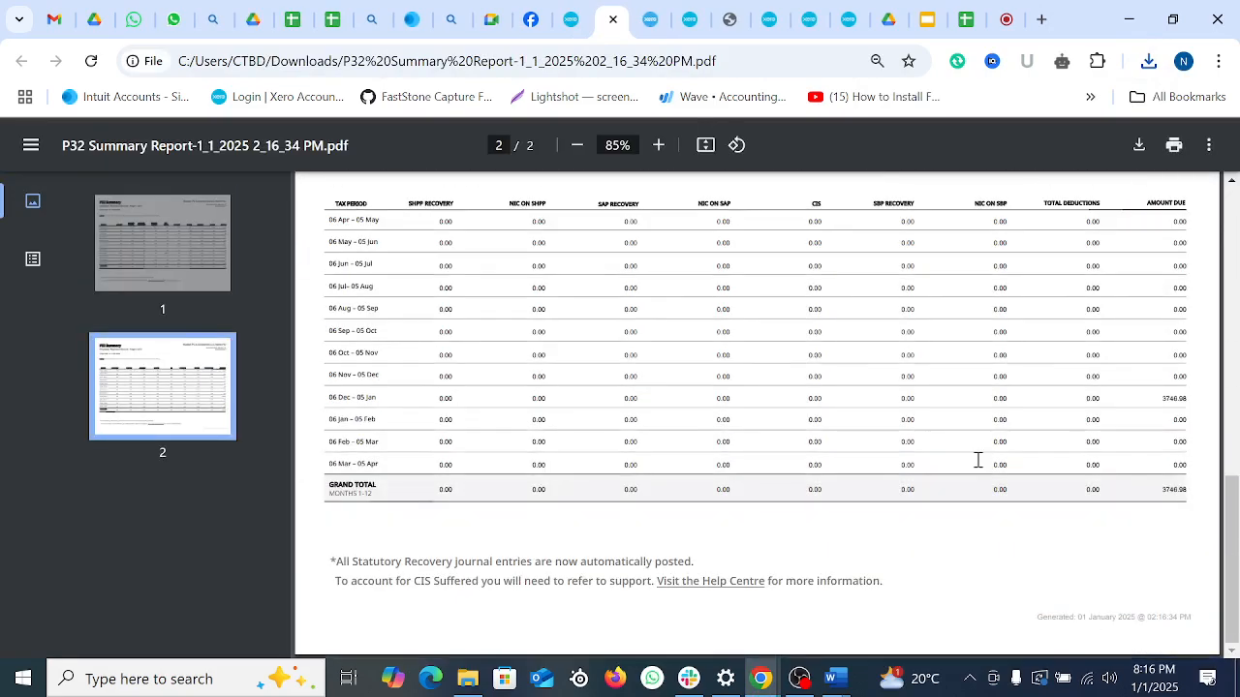
scroll(978, 460, "up", 10)
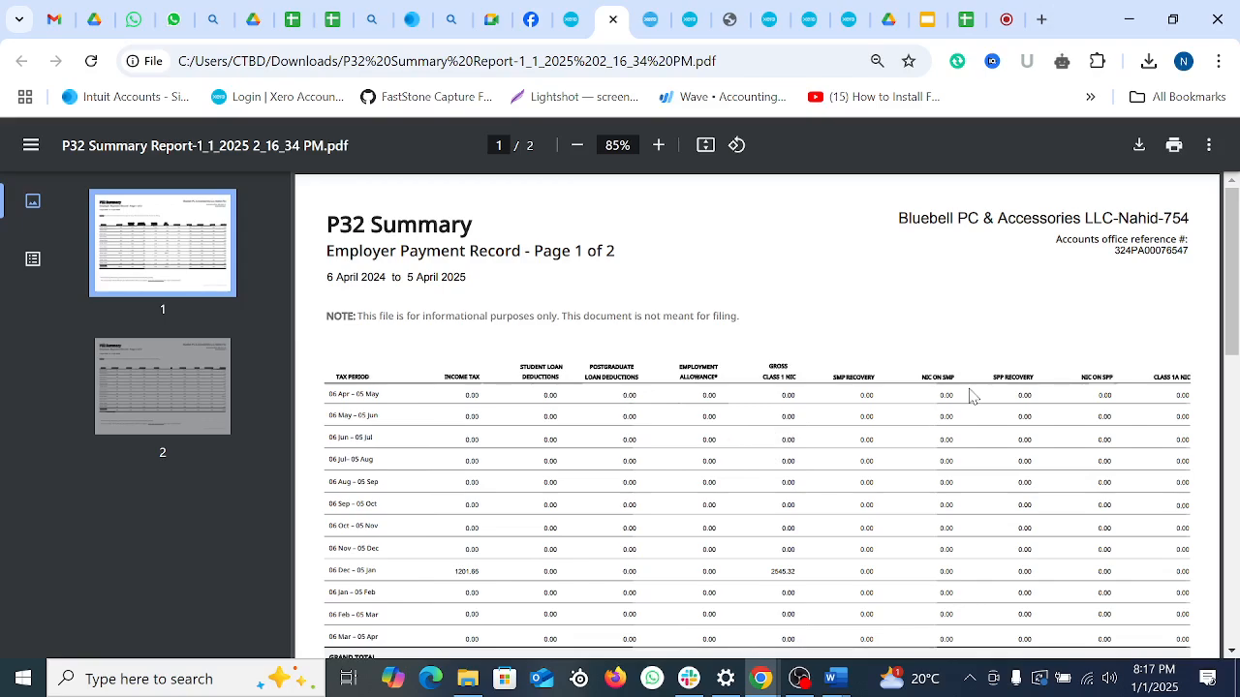
scroll(969, 397, "down", 4)
scroll(888, 381, "up", 3)
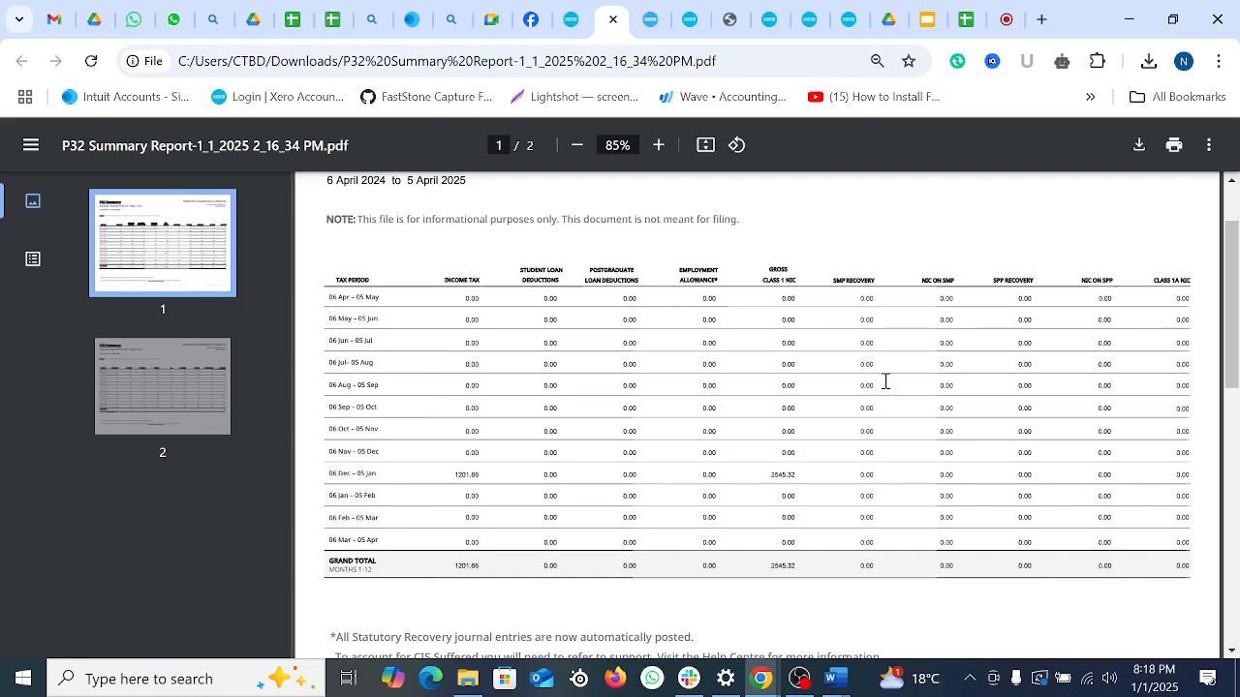
scroll(884, 381, "down", 4)
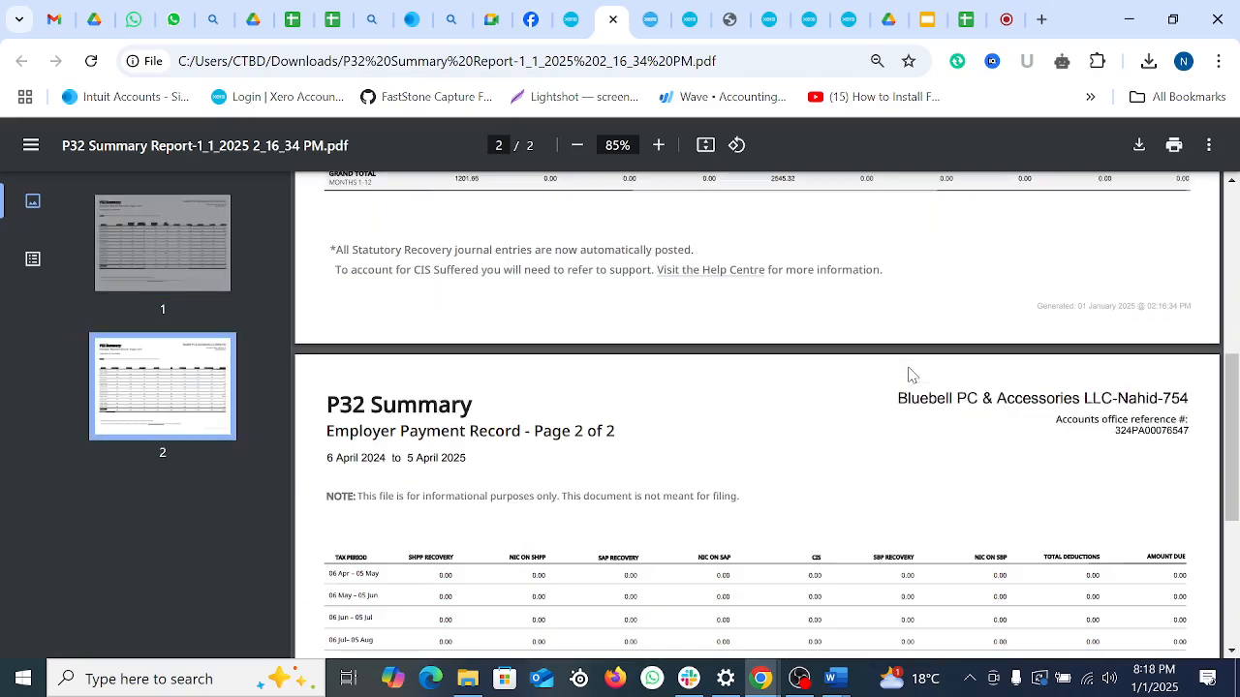
scroll(906, 378, "up", 5)
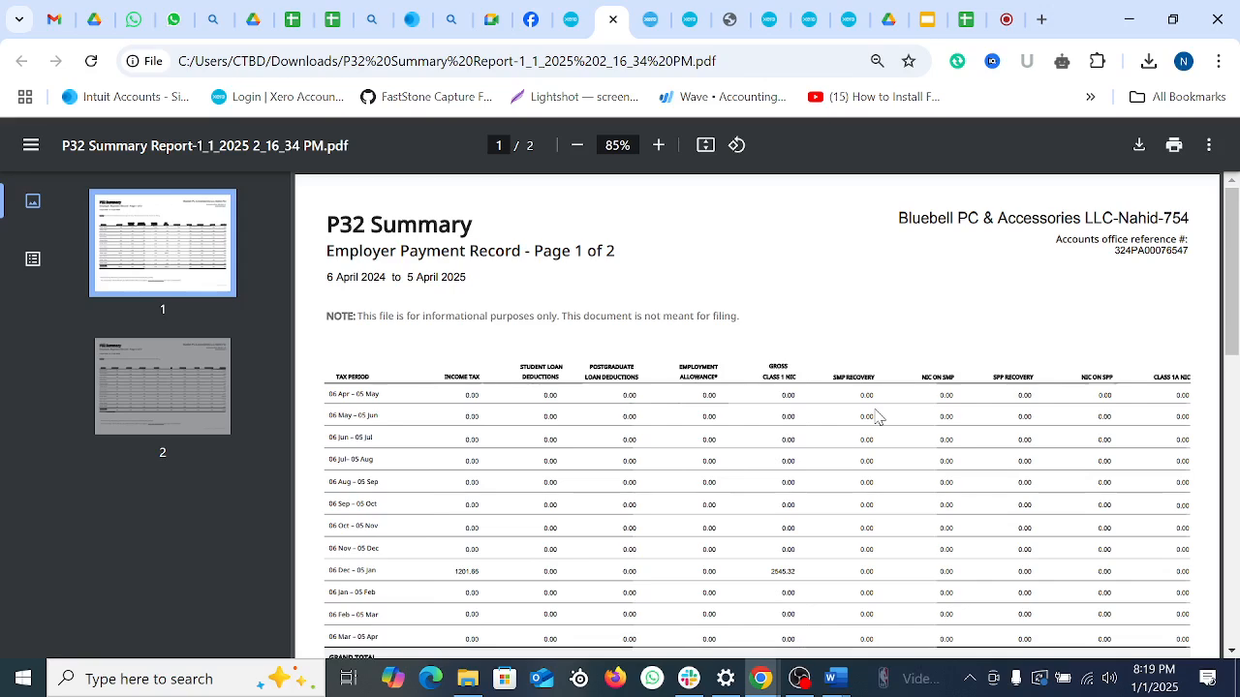
Step: Back on the December 2024 pay run, skip the bank payment file and open Payroll Activity Details
left_click(570, 20)
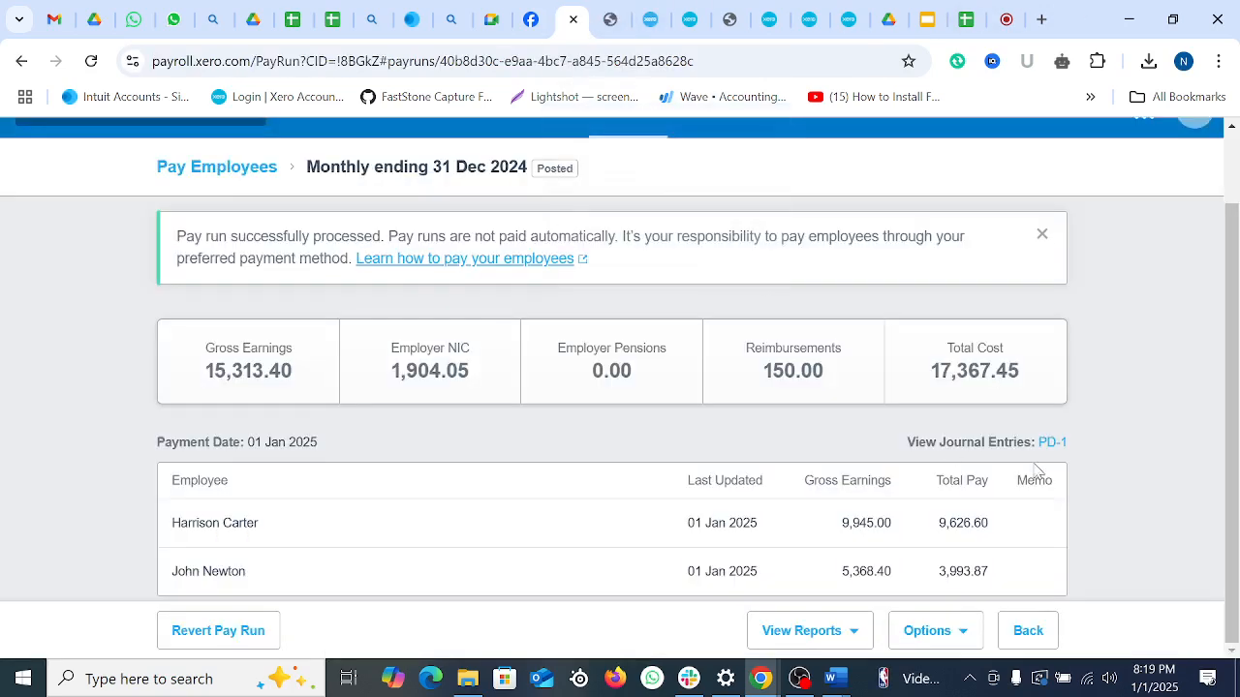
left_click(973, 632)
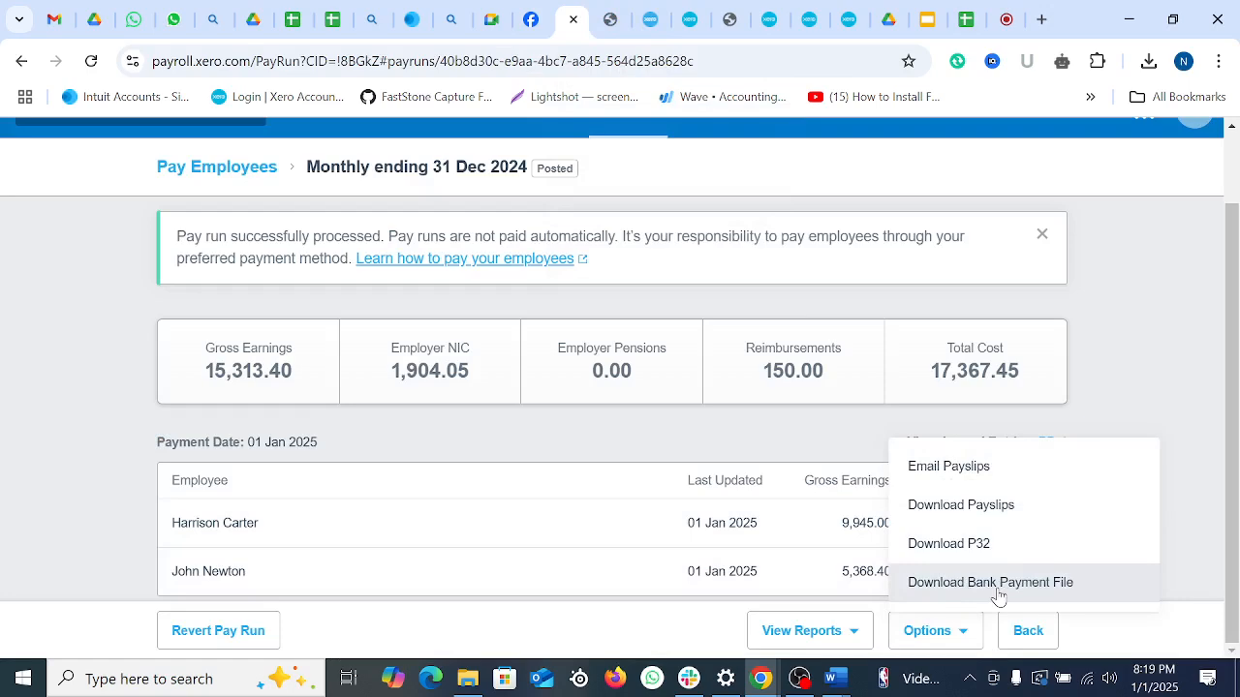
left_click(990, 582)
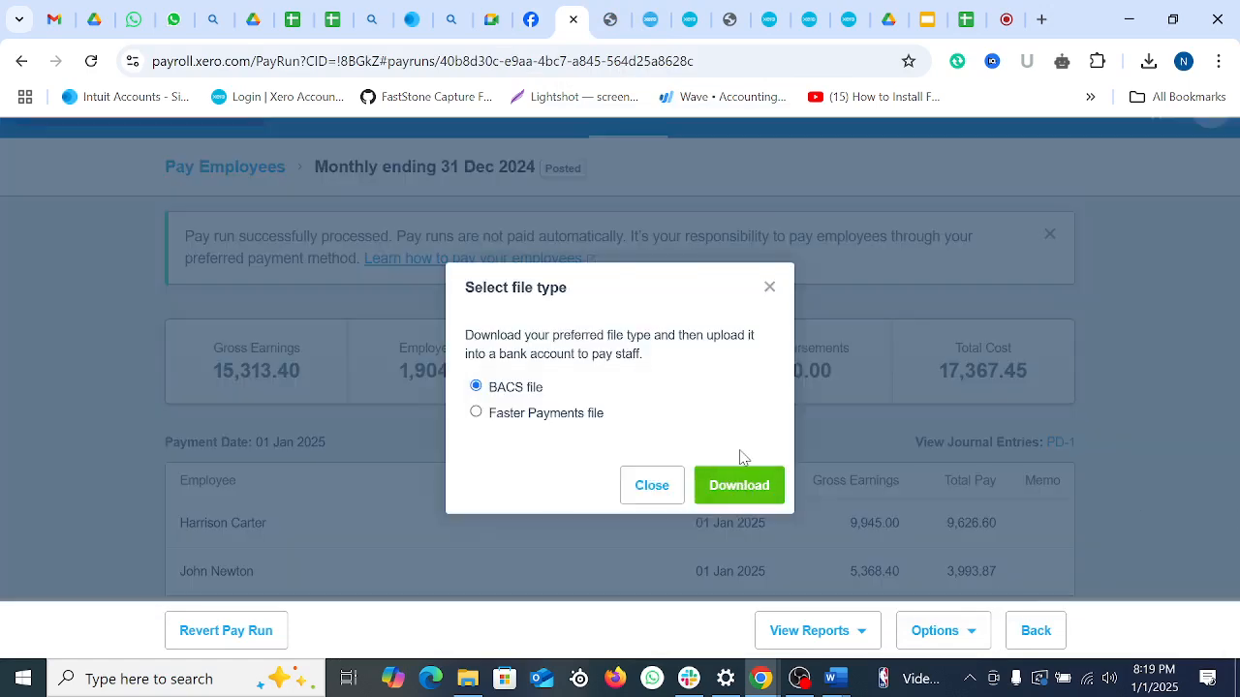
left_click(770, 287)
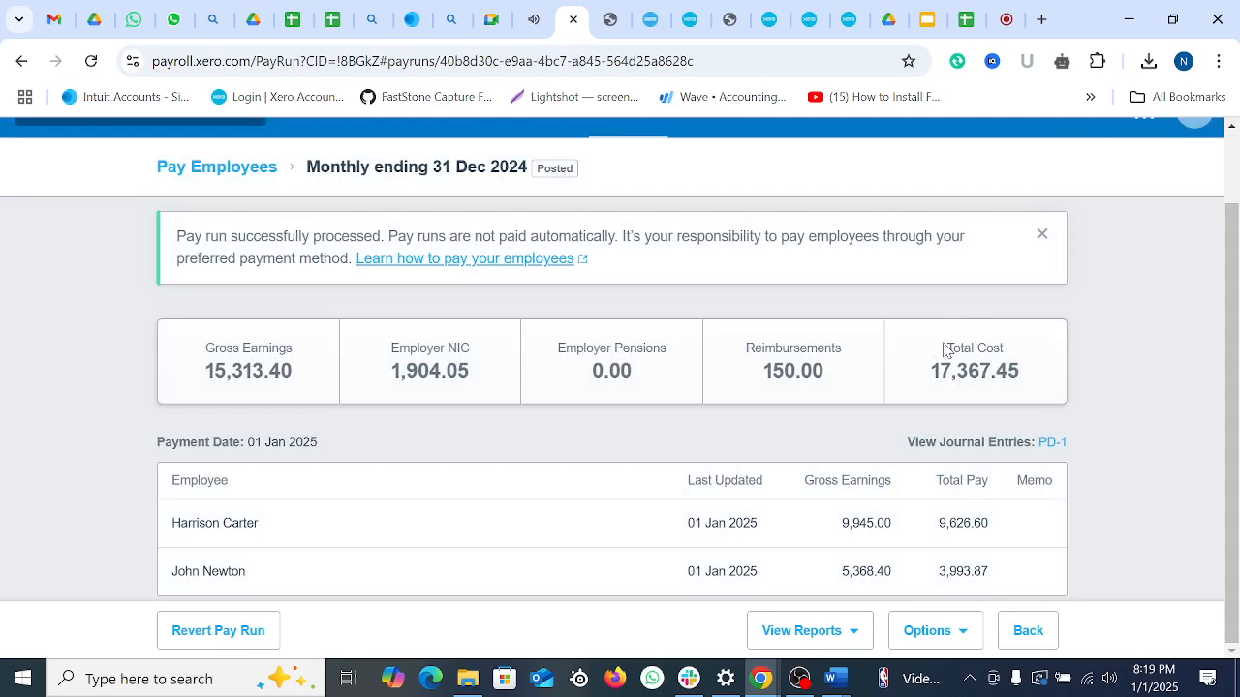
left_click(850, 631)
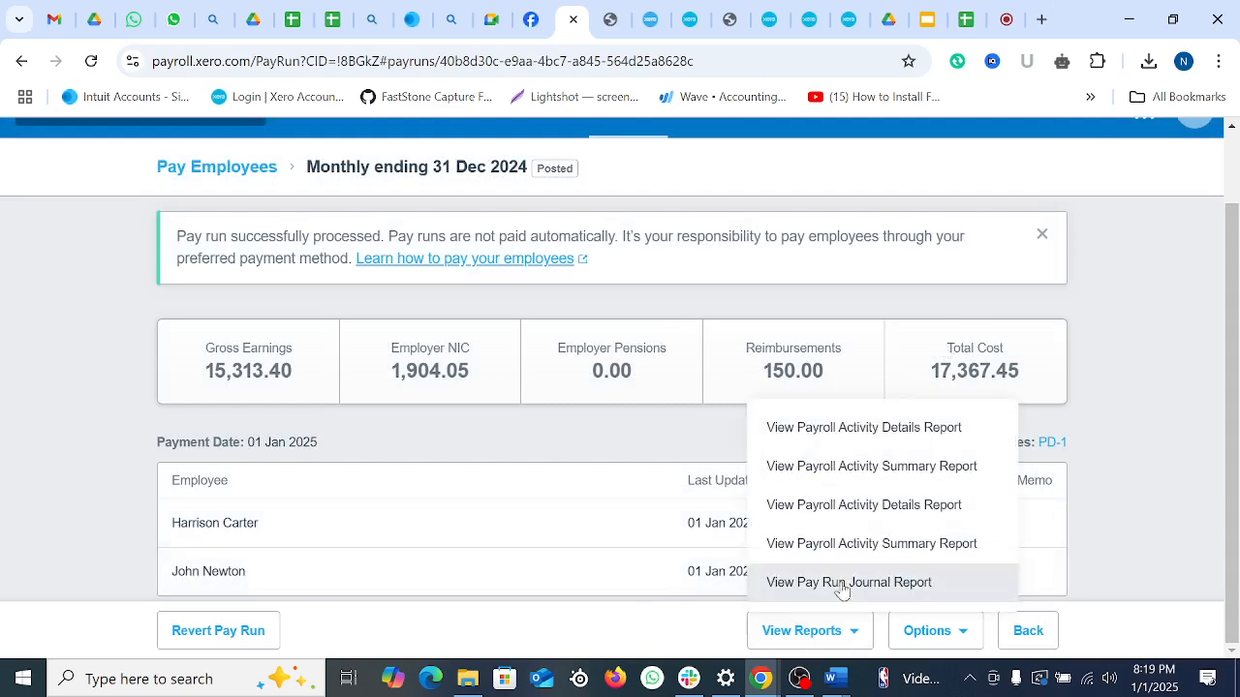
left_click(846, 429)
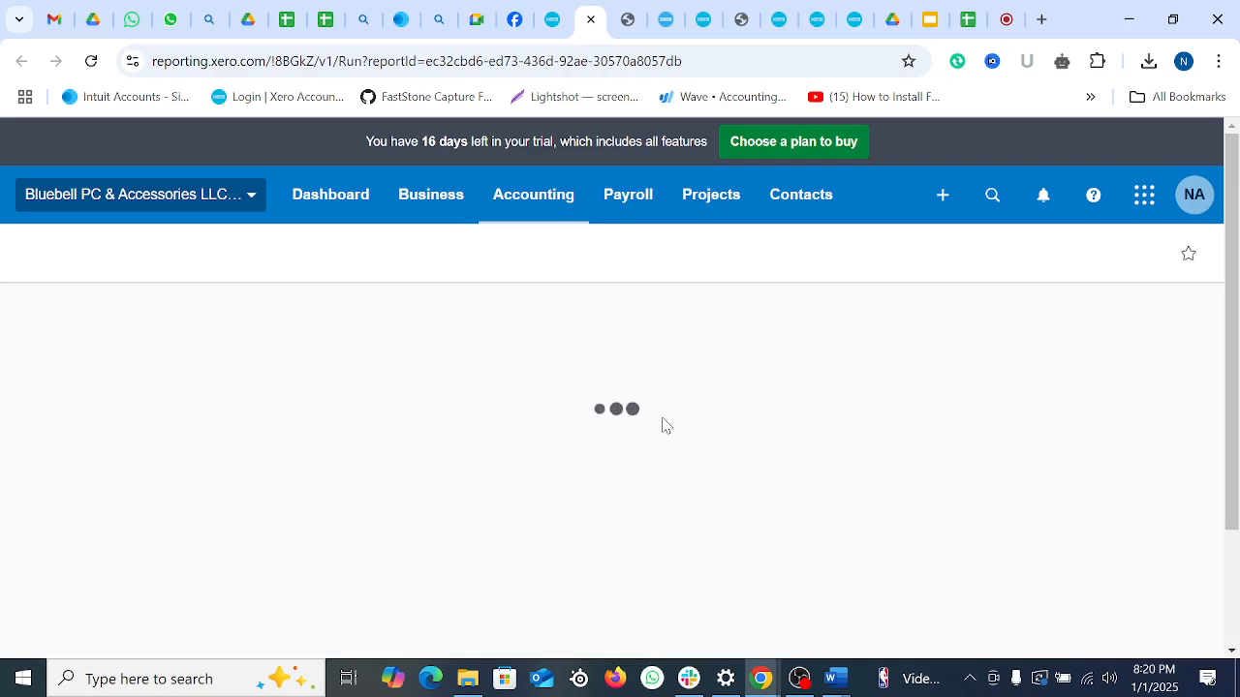
Step: Download the 1–31 December 2024 Payroll Activity Details report, net pay 3,993.87, as a PDF
scroll(711, 498, "down", 1)
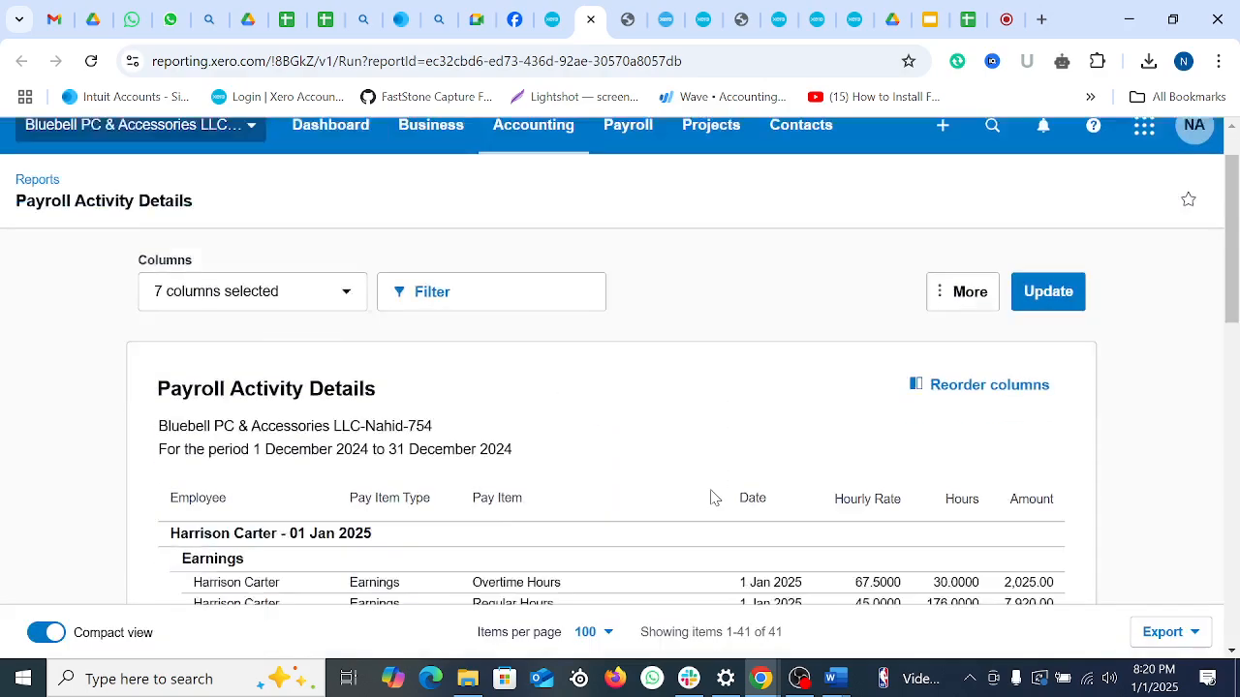
scroll(713, 498, "down", 10)
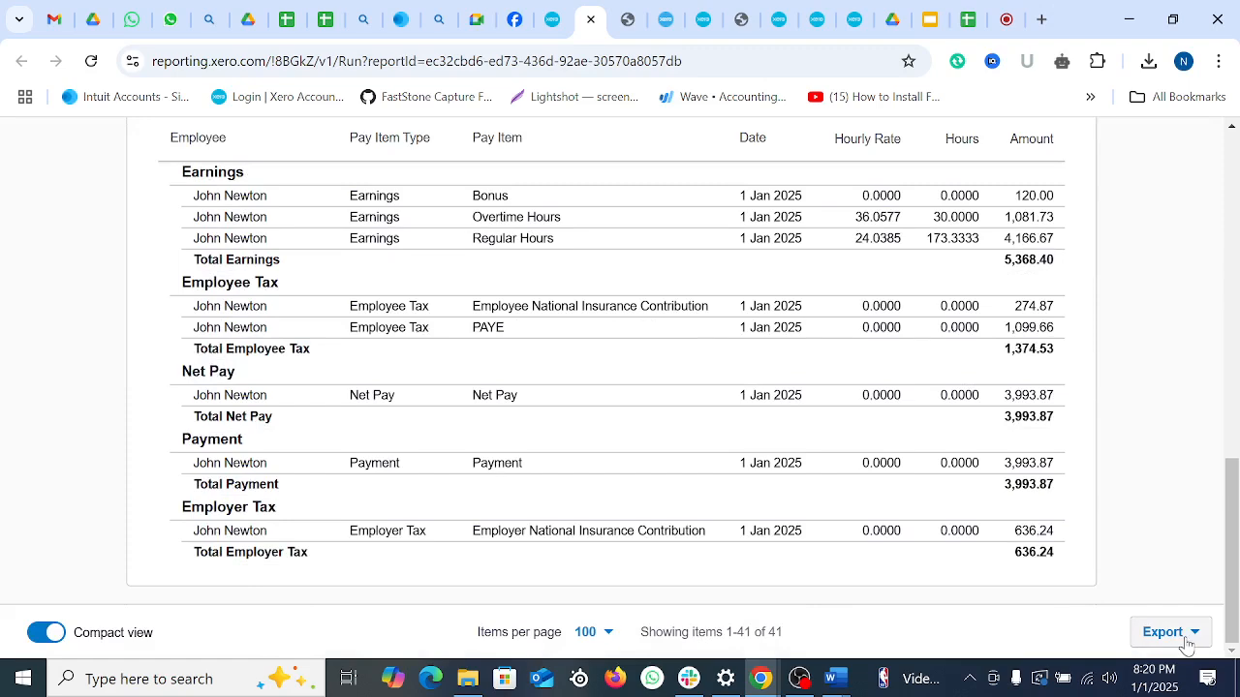
left_click(1186, 633)
left_click(1058, 504)
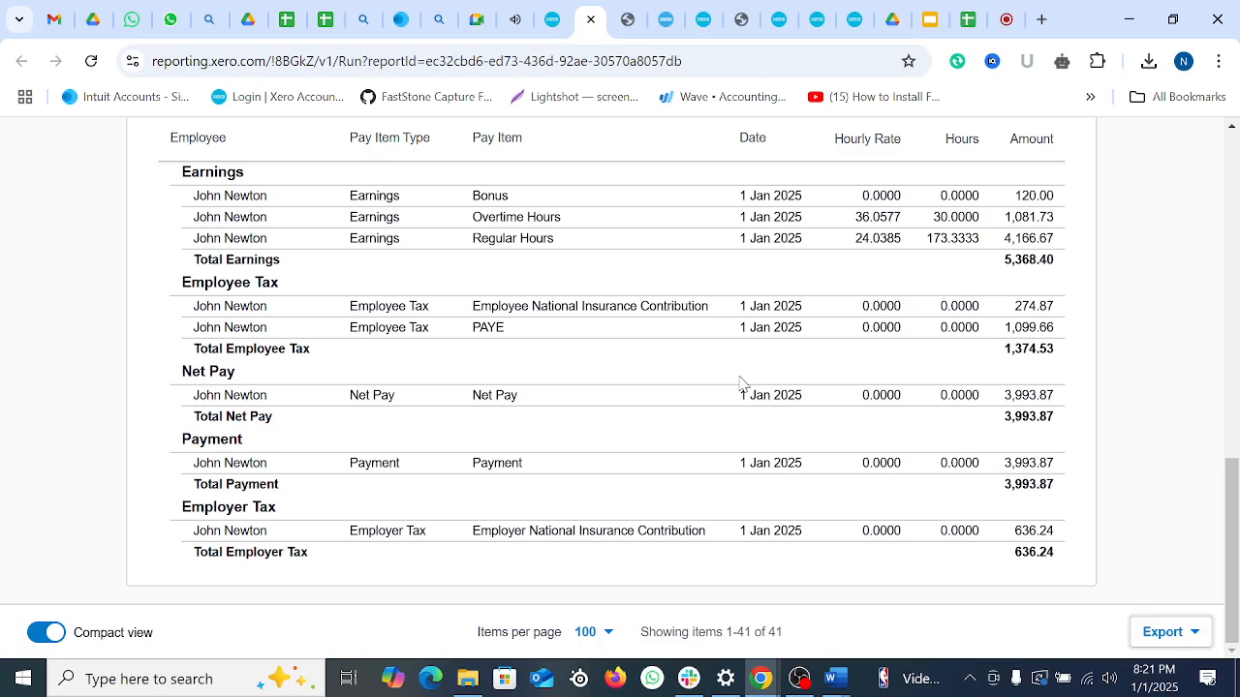
left_click(1201, 639)
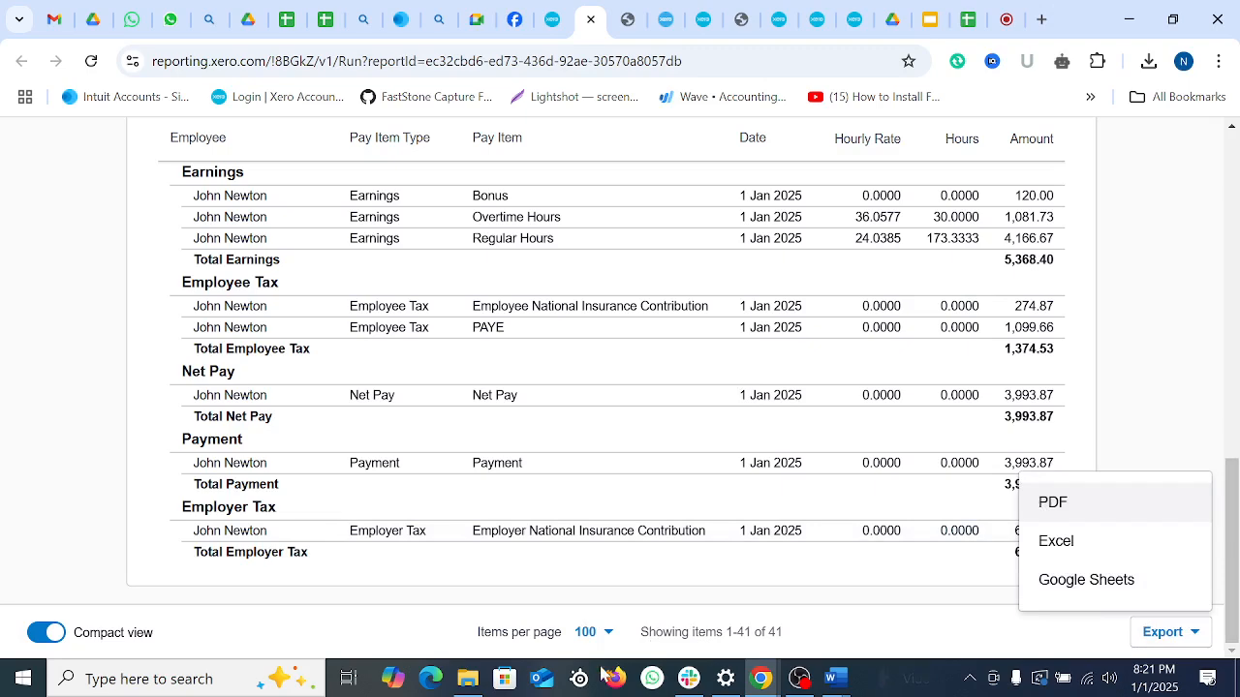
left_click(468, 678)
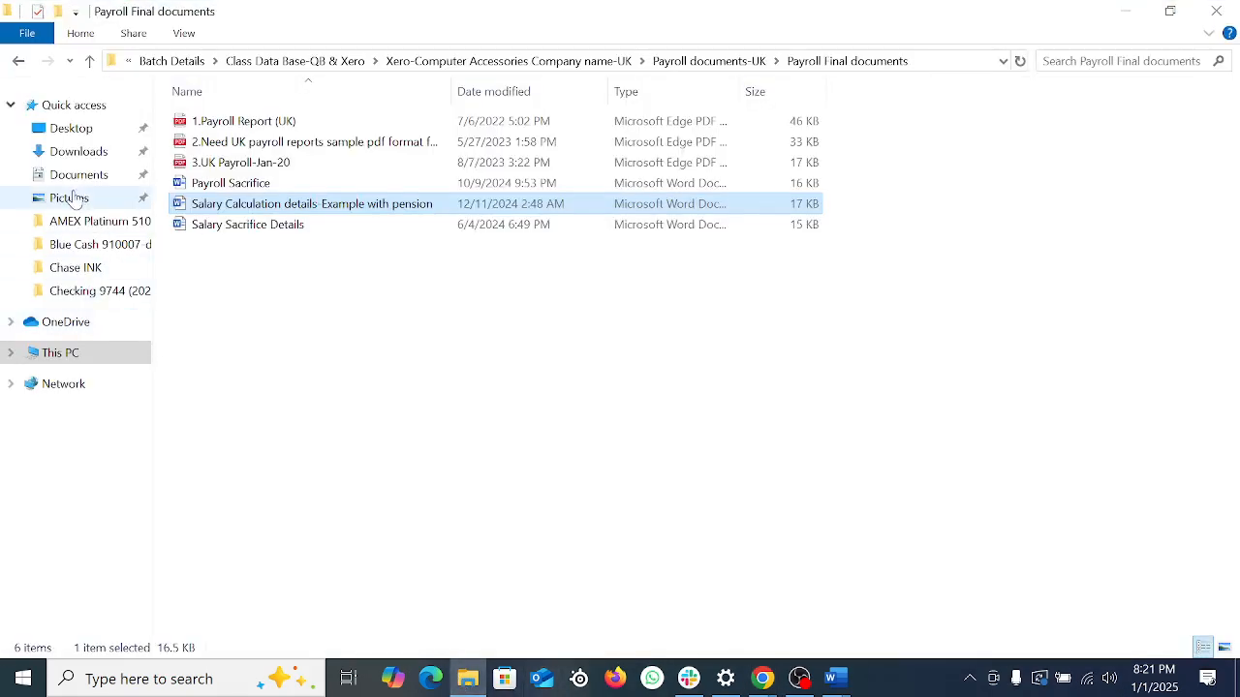
Step: Copy the three newest PDFs in Downloads, including the P32 Summary Report
left_click(77, 151)
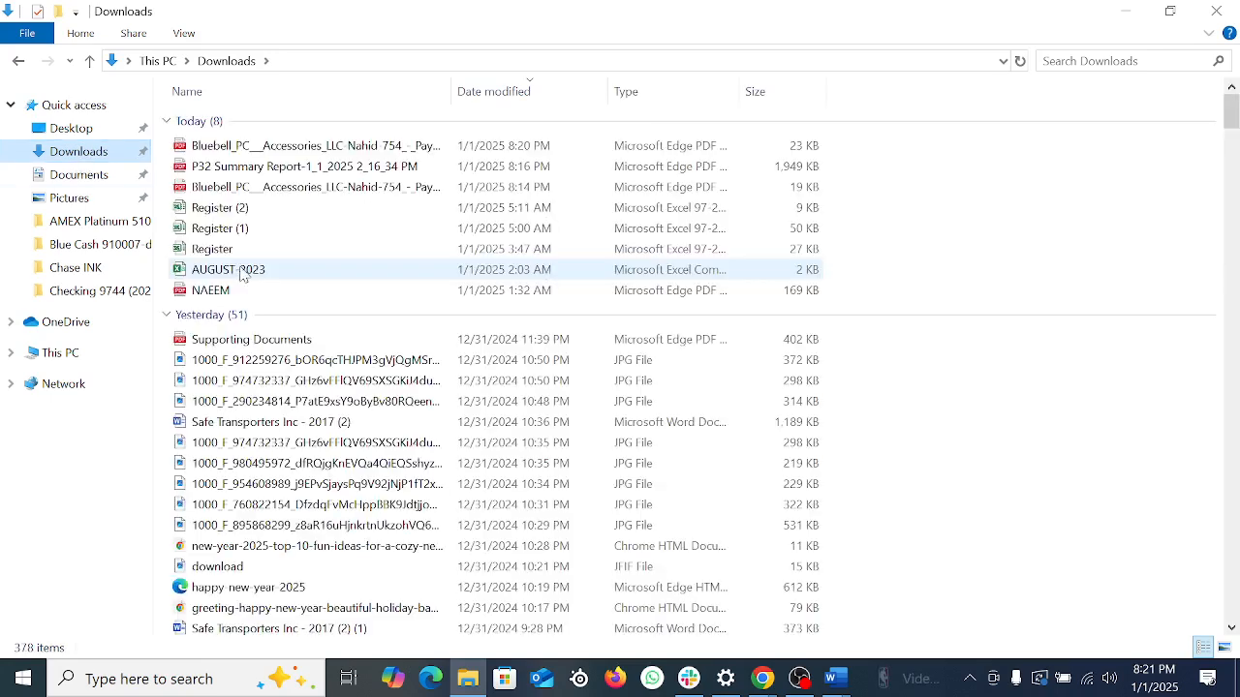
left_click(296, 147)
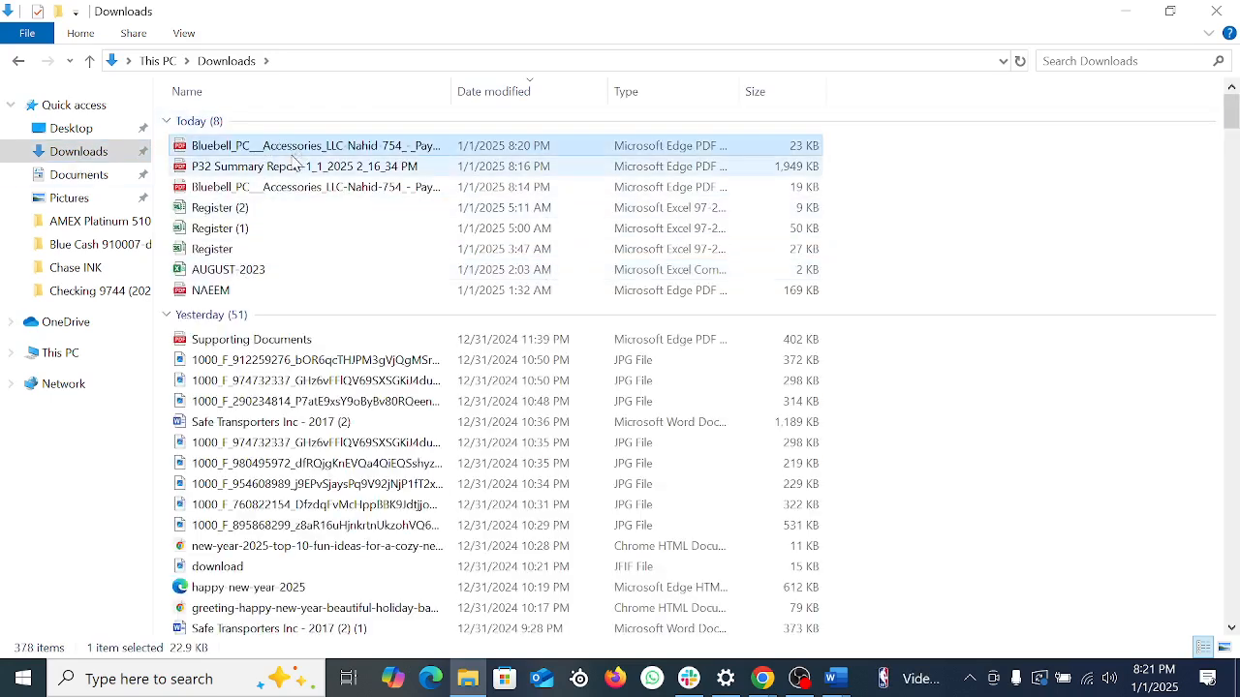
left_click(289, 187, "shift")
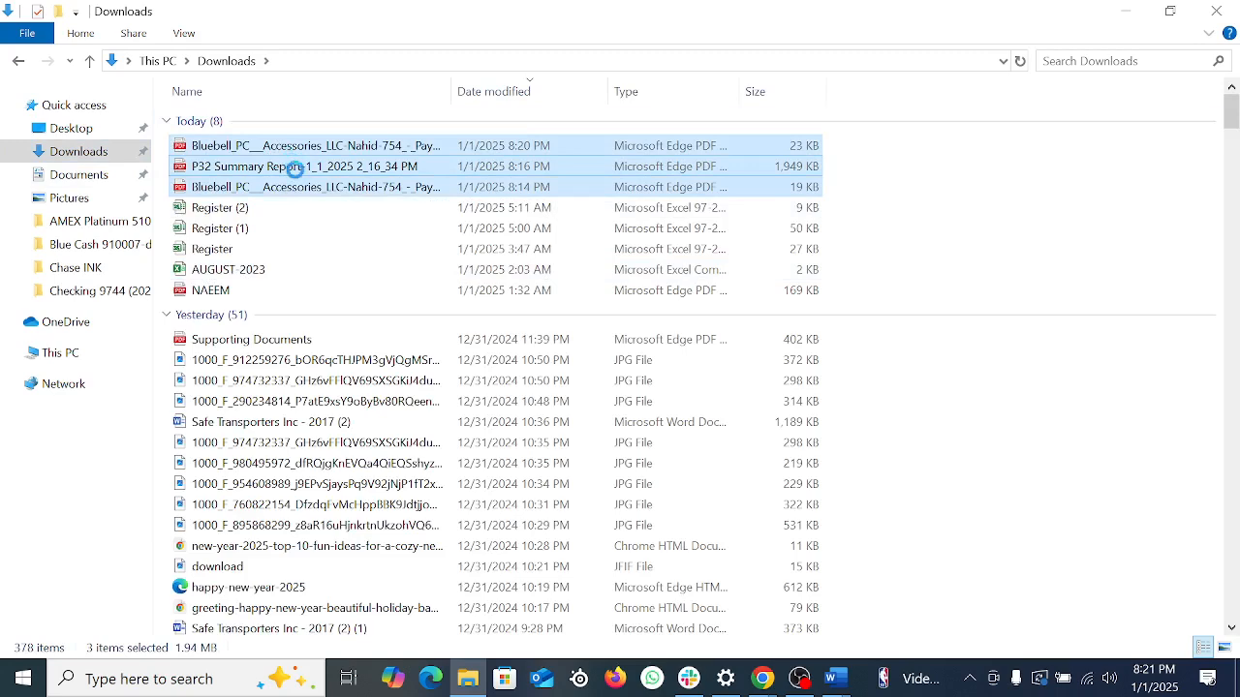
right_click(295, 167)
left_click(335, 324)
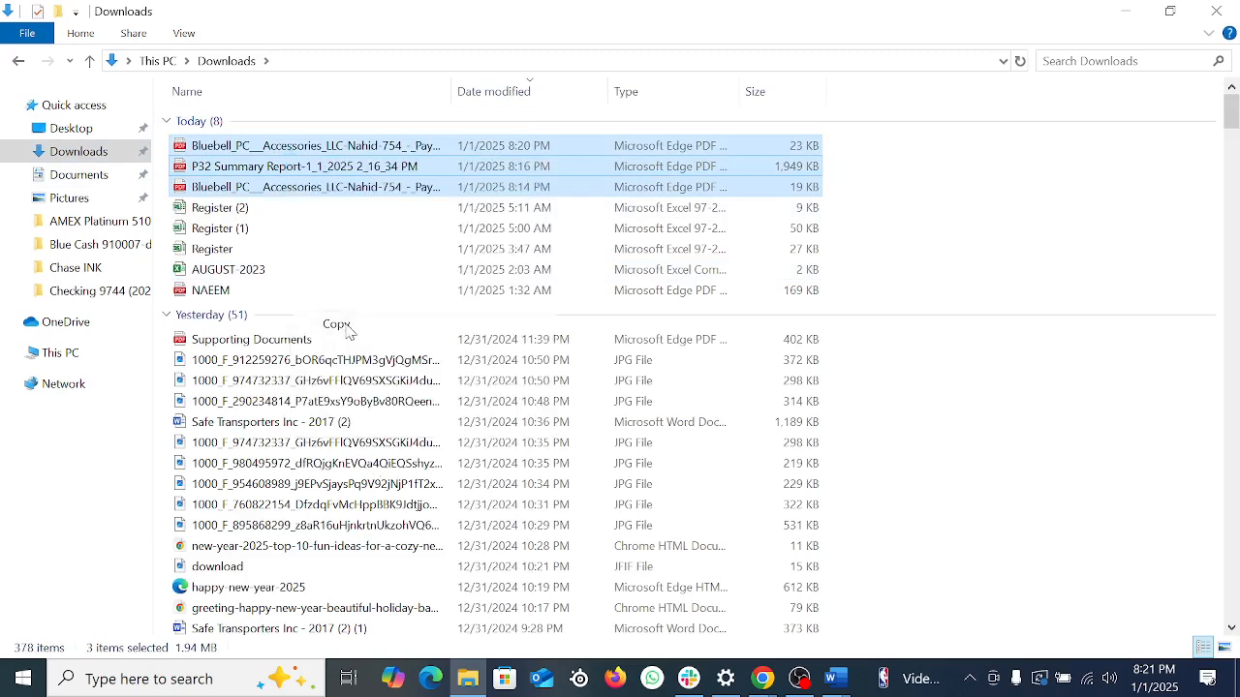
left_click(90, 358)
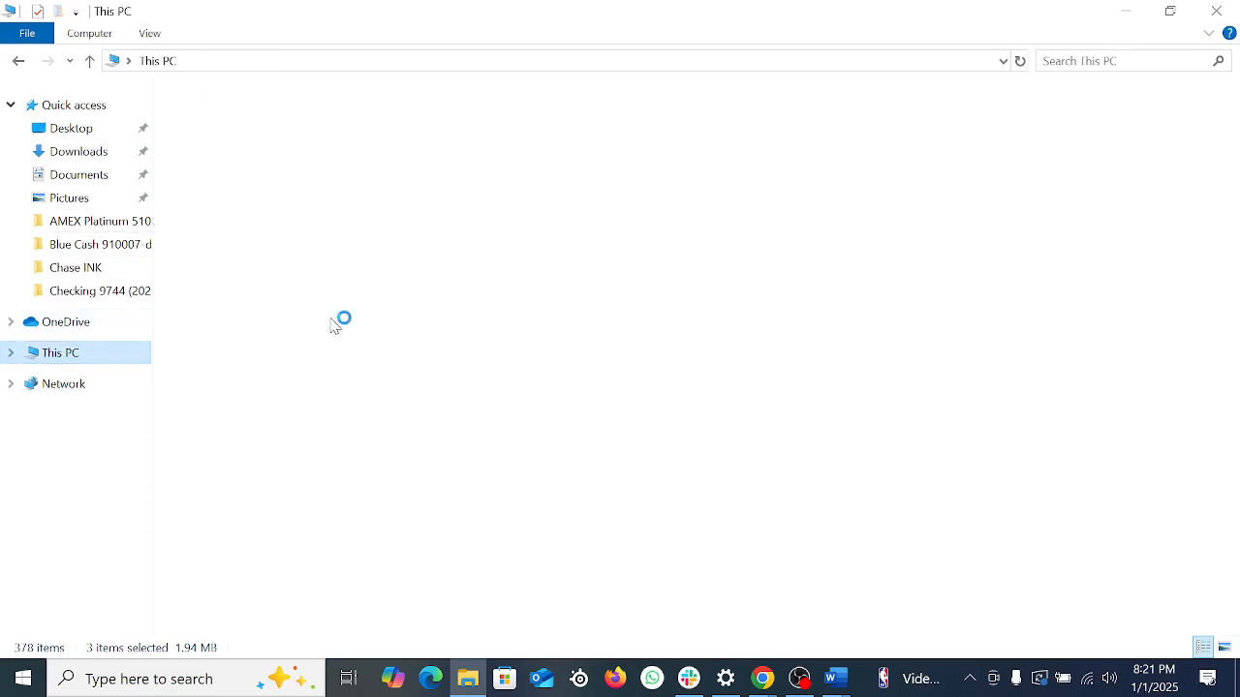
Step: Paste the three copied payroll PDFs into E: > … > Payroll documents-UK > Payroll Report-Xero
double_click(484, 281)
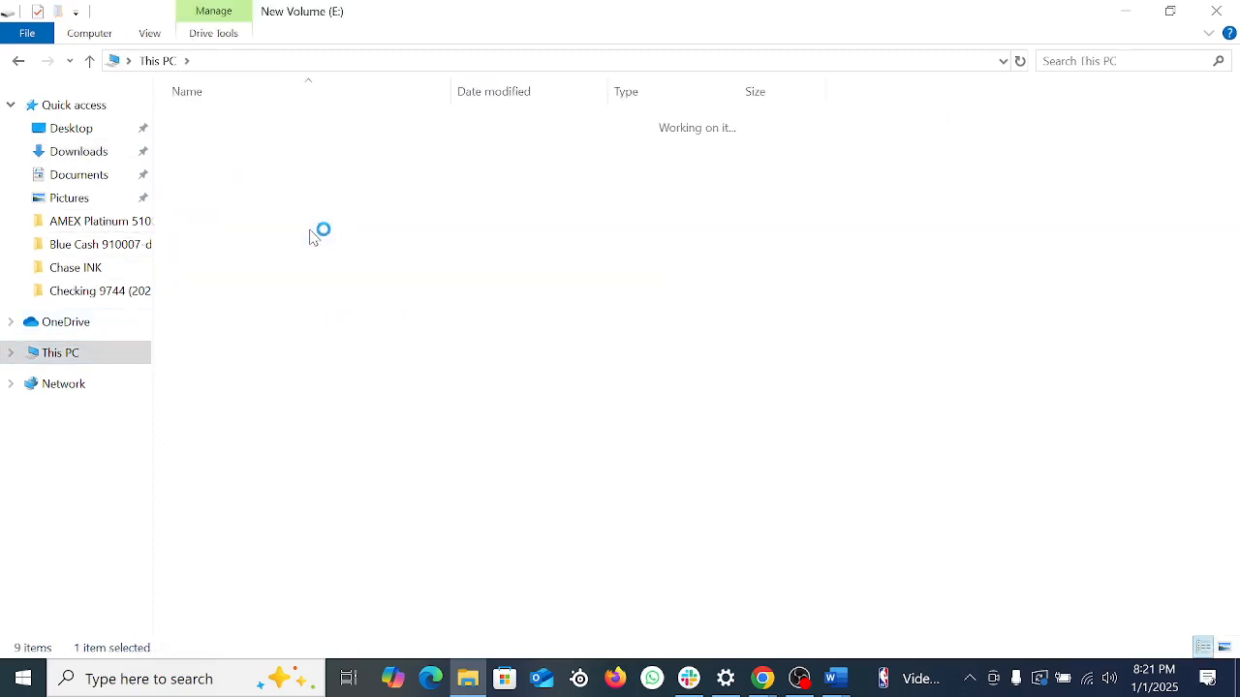
double_click(240, 124)
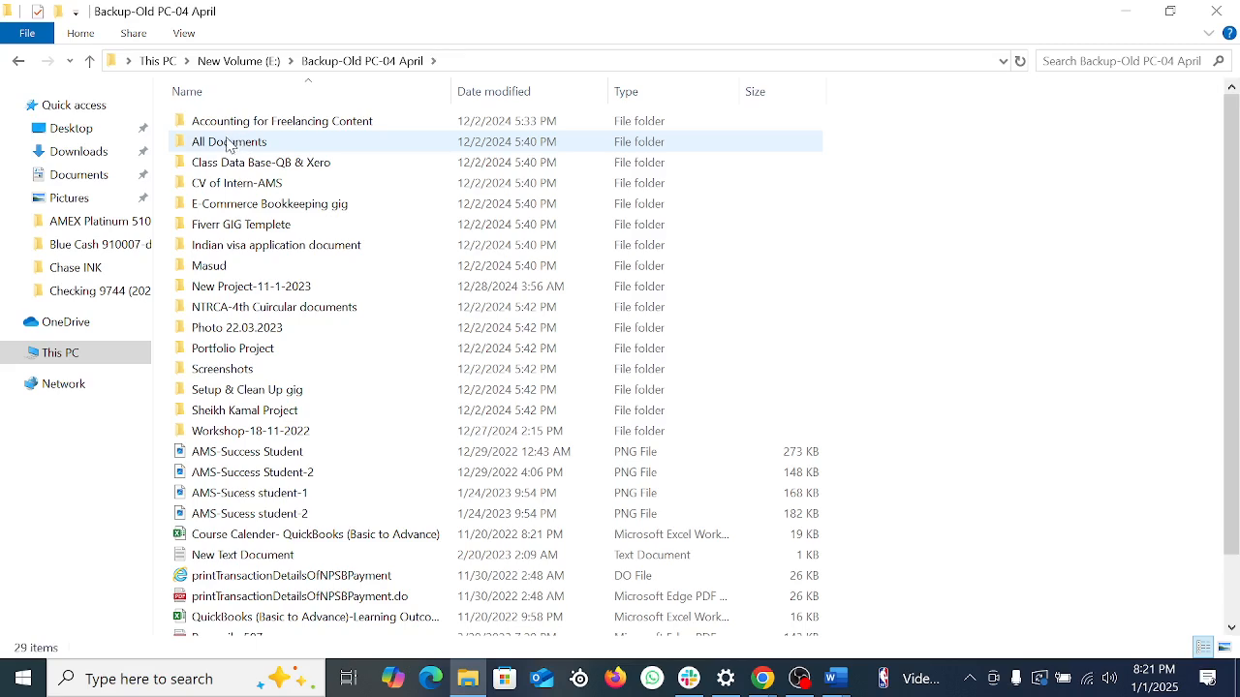
double_click(230, 143)
left_click(218, 127)
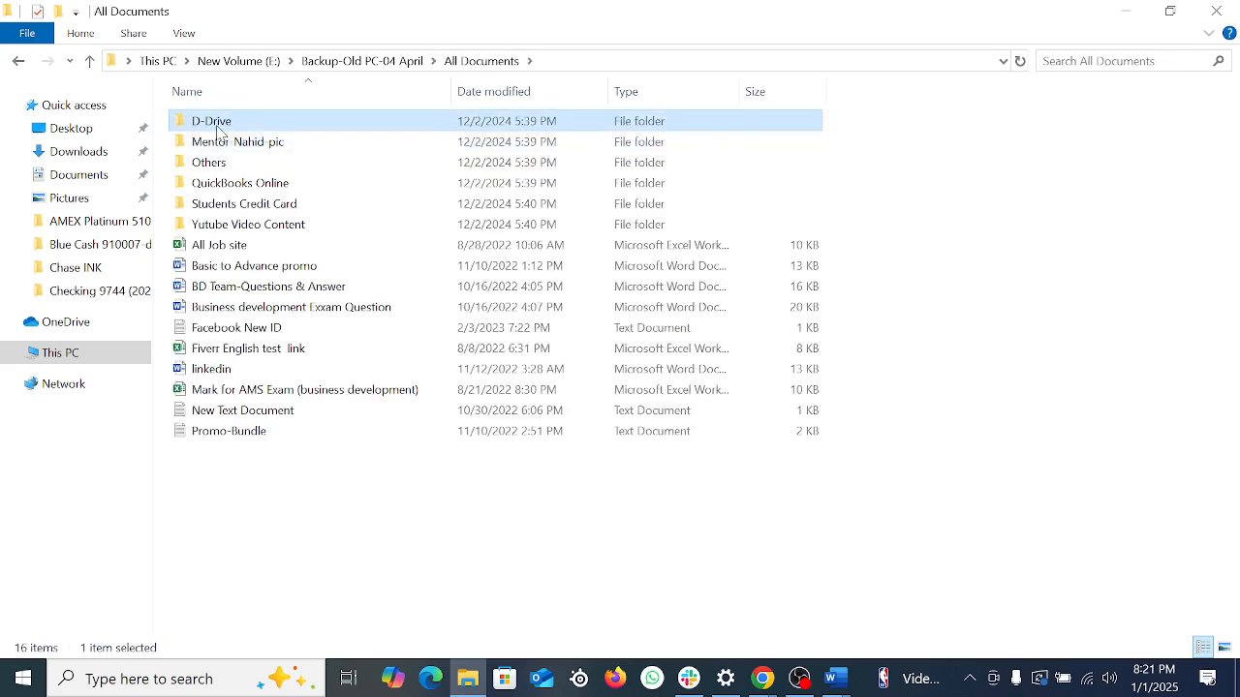
double_click(217, 131)
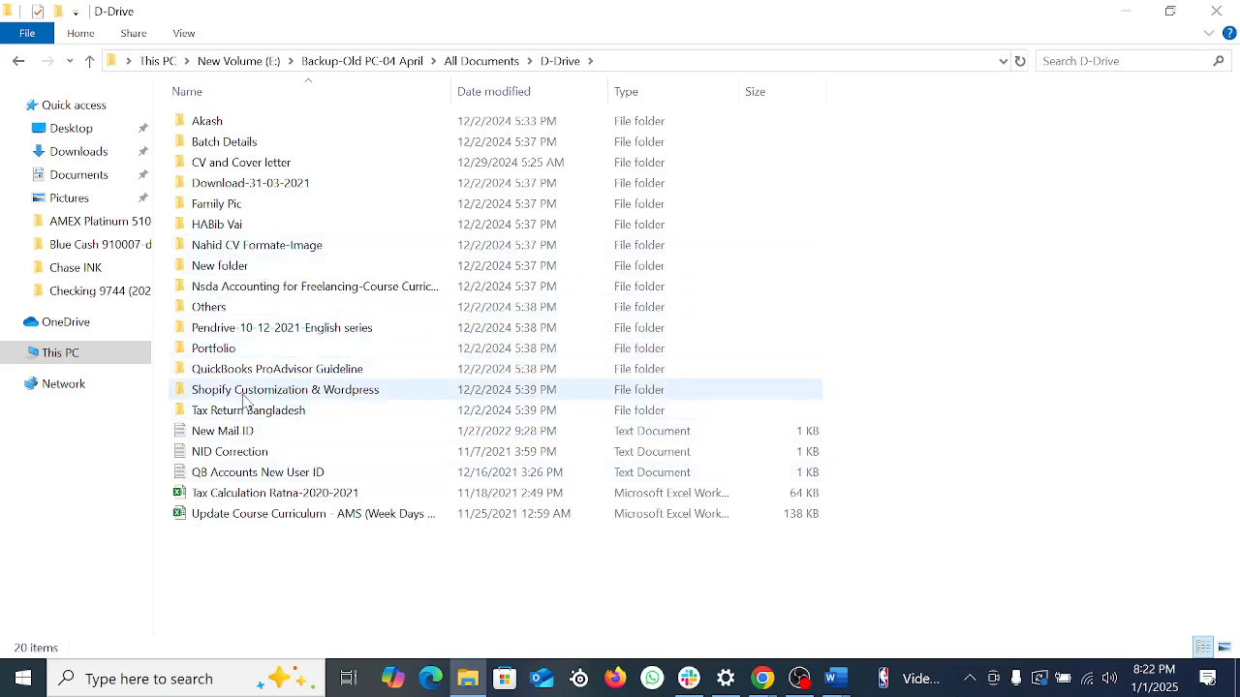
double_click(234, 142)
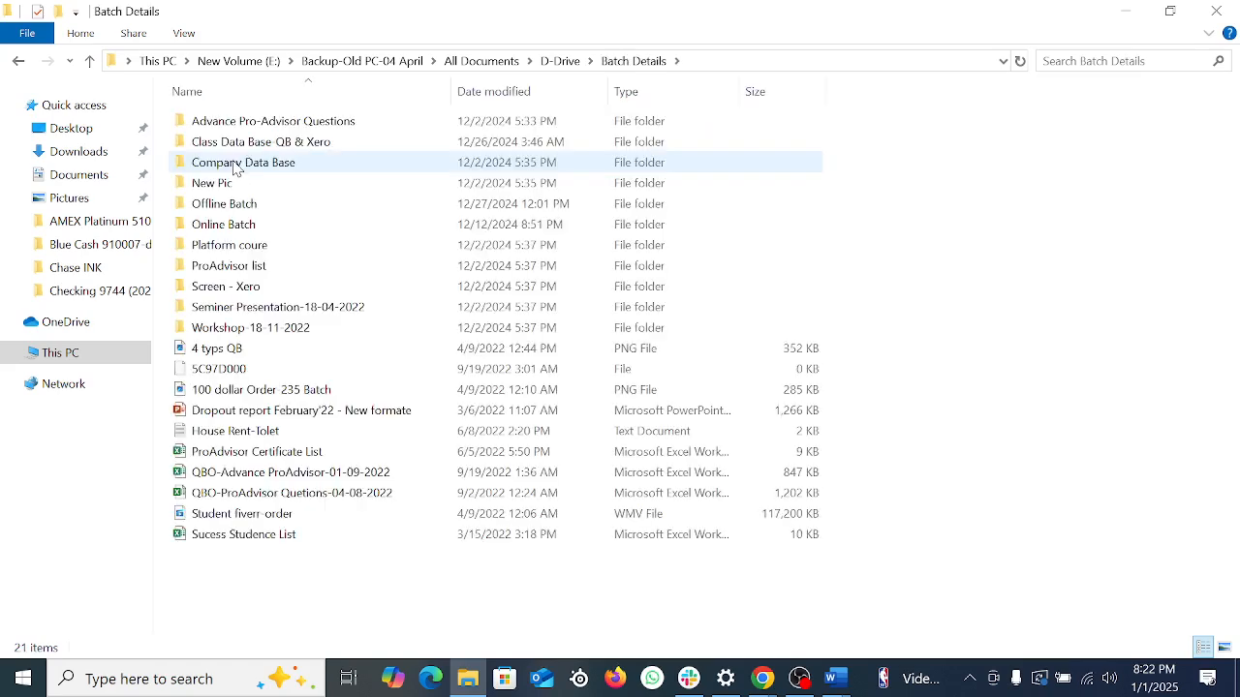
double_click(241, 143)
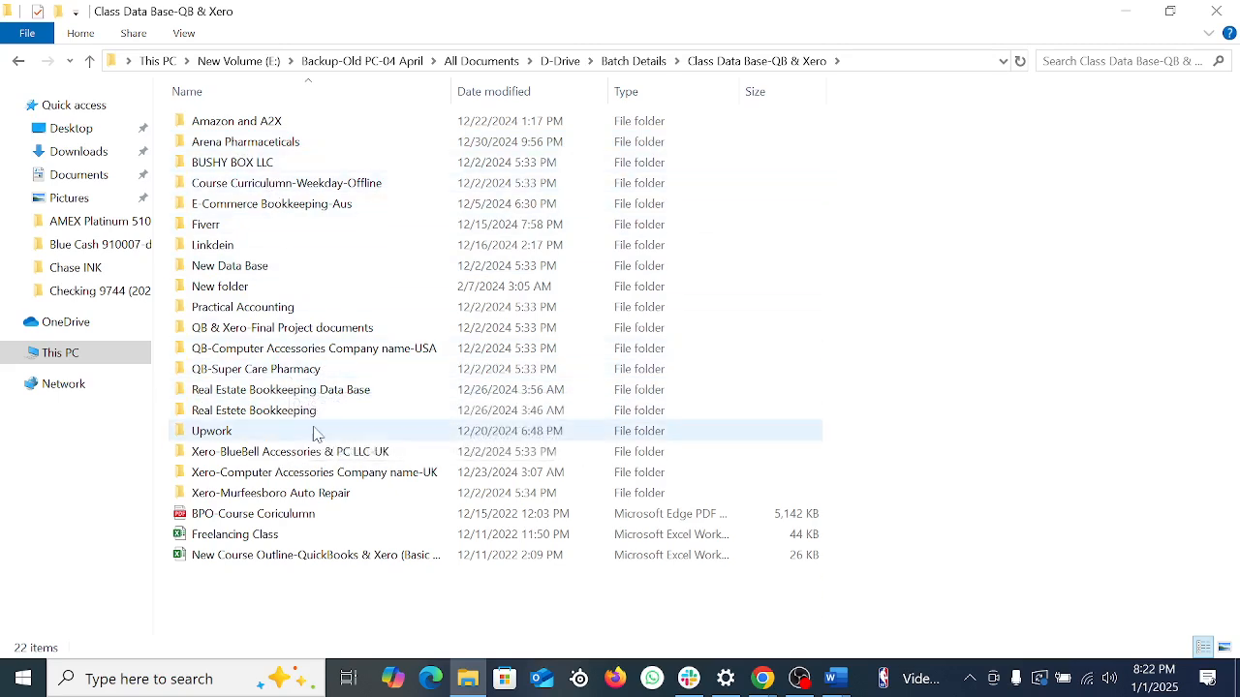
double_click(288, 476)
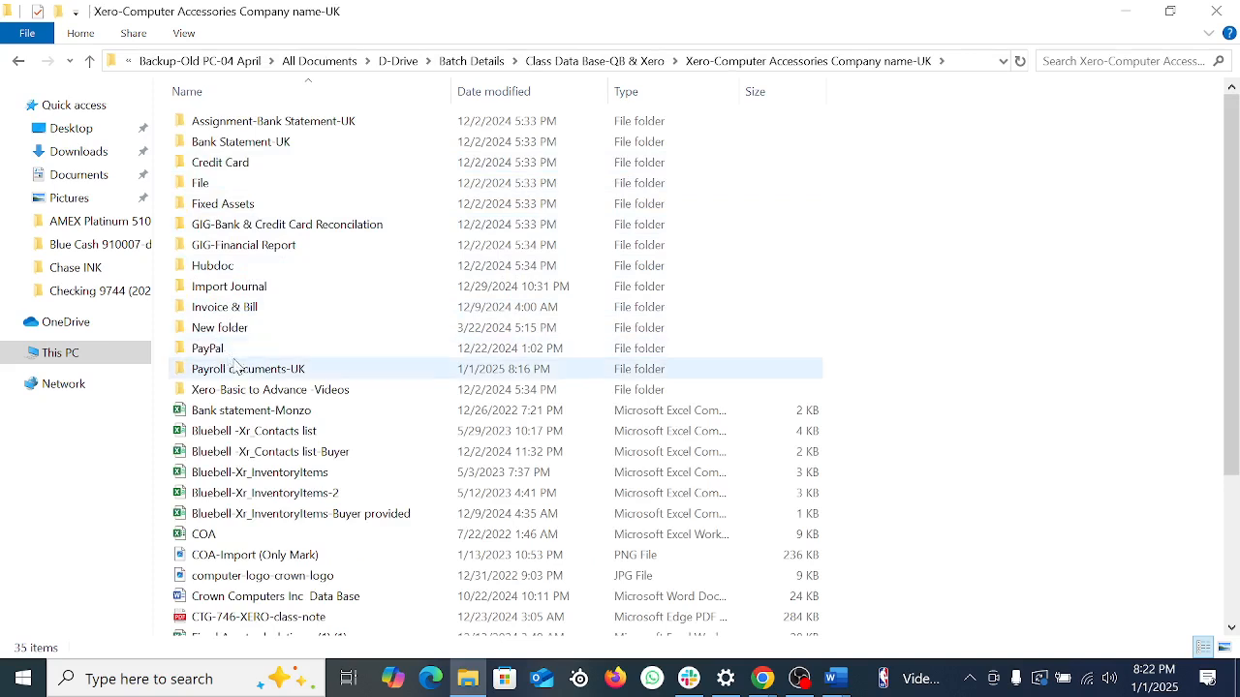
double_click(247, 369)
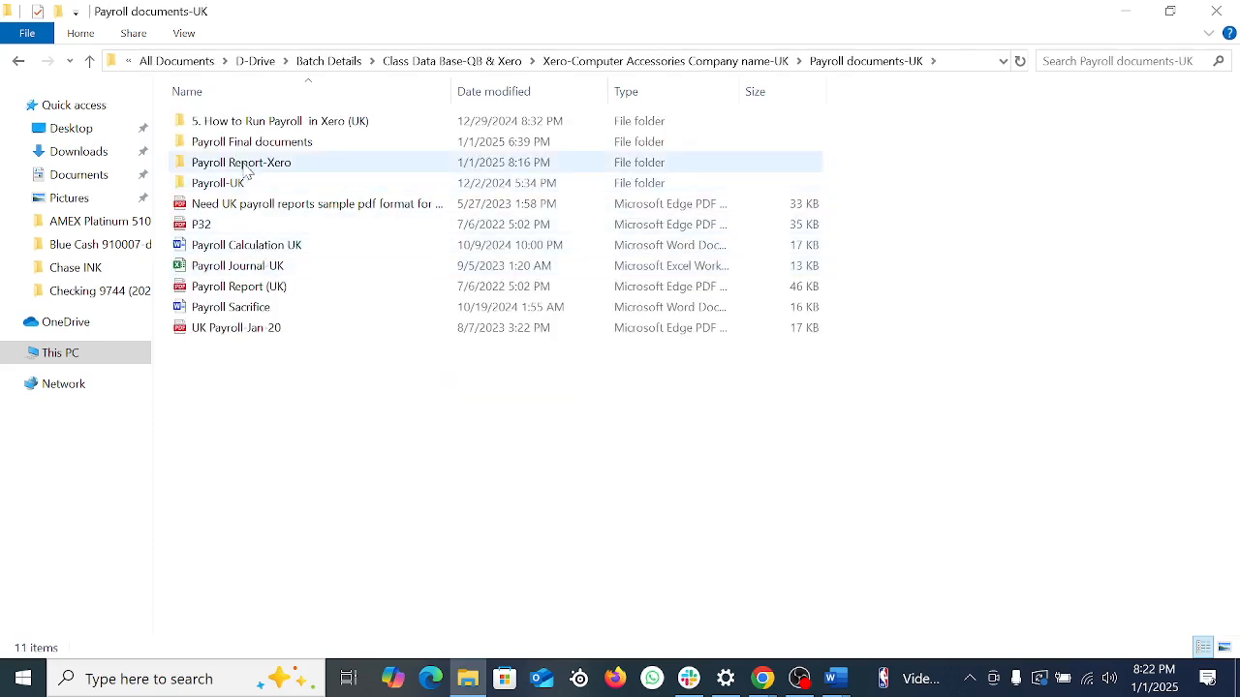
double_click(242, 162)
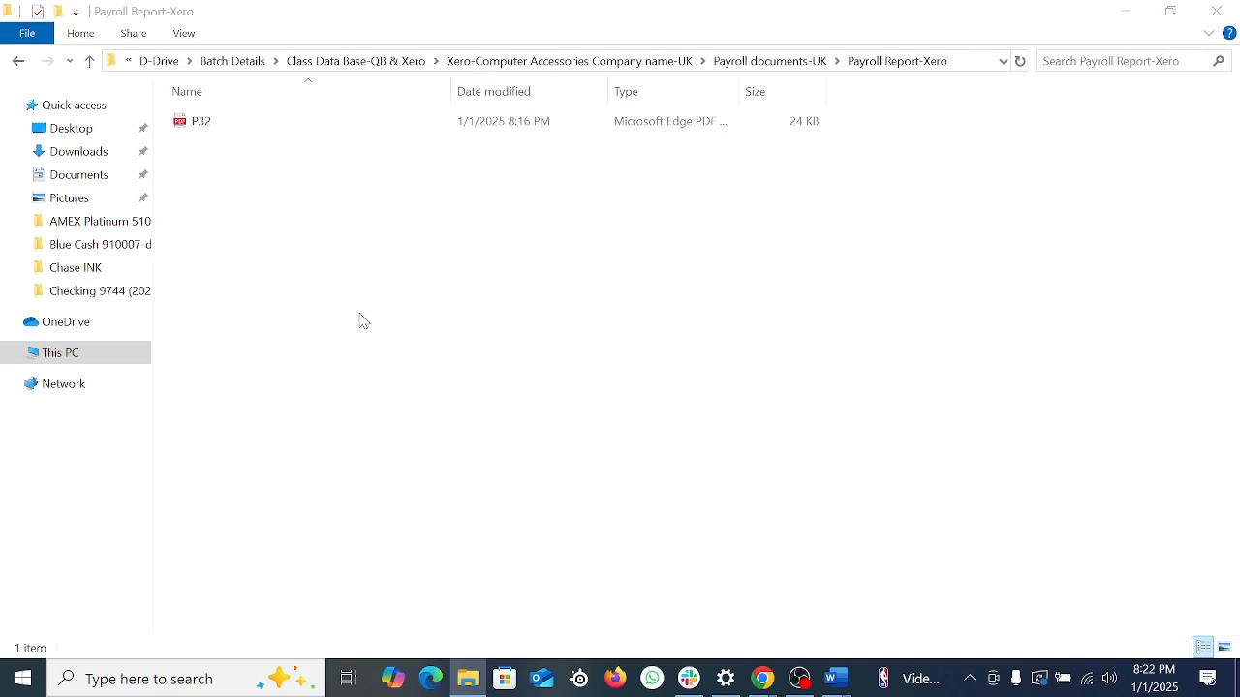
key("ctrl+v")
left_click(600, 376)
Step: Close the payroll report, dismiss the pay run processed banner and return to Pay Employees
left_click(1142, 16)
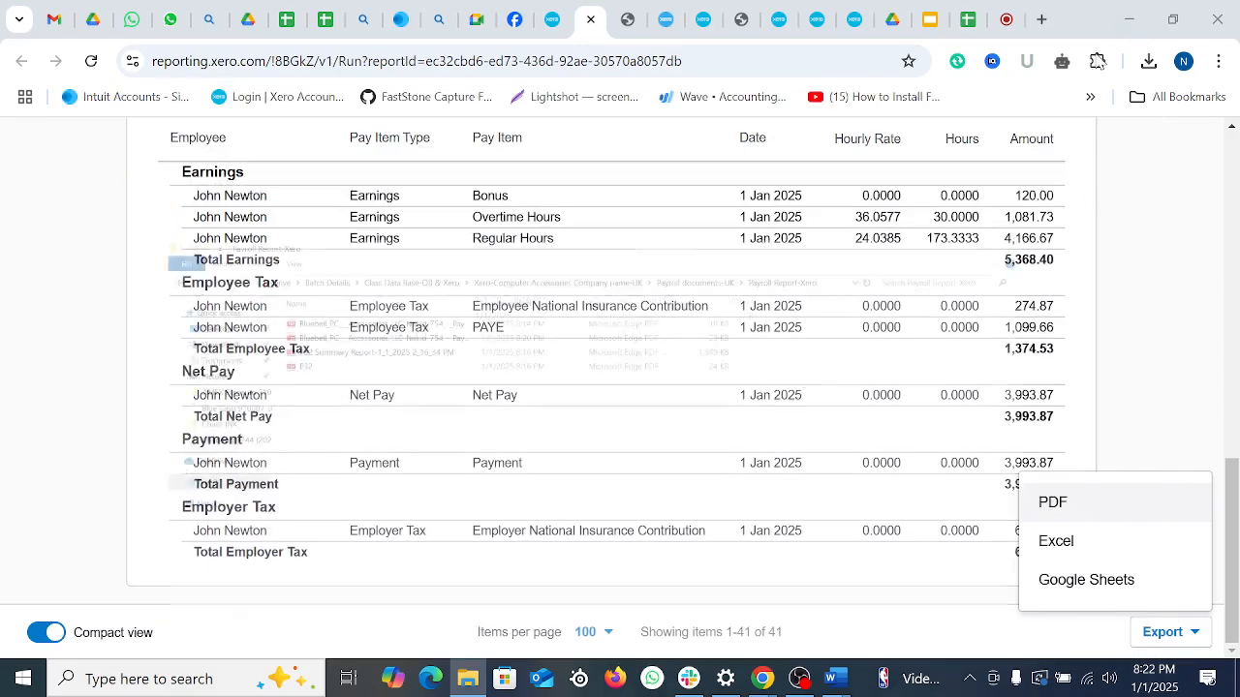
scroll(804, 411, "up", 5)
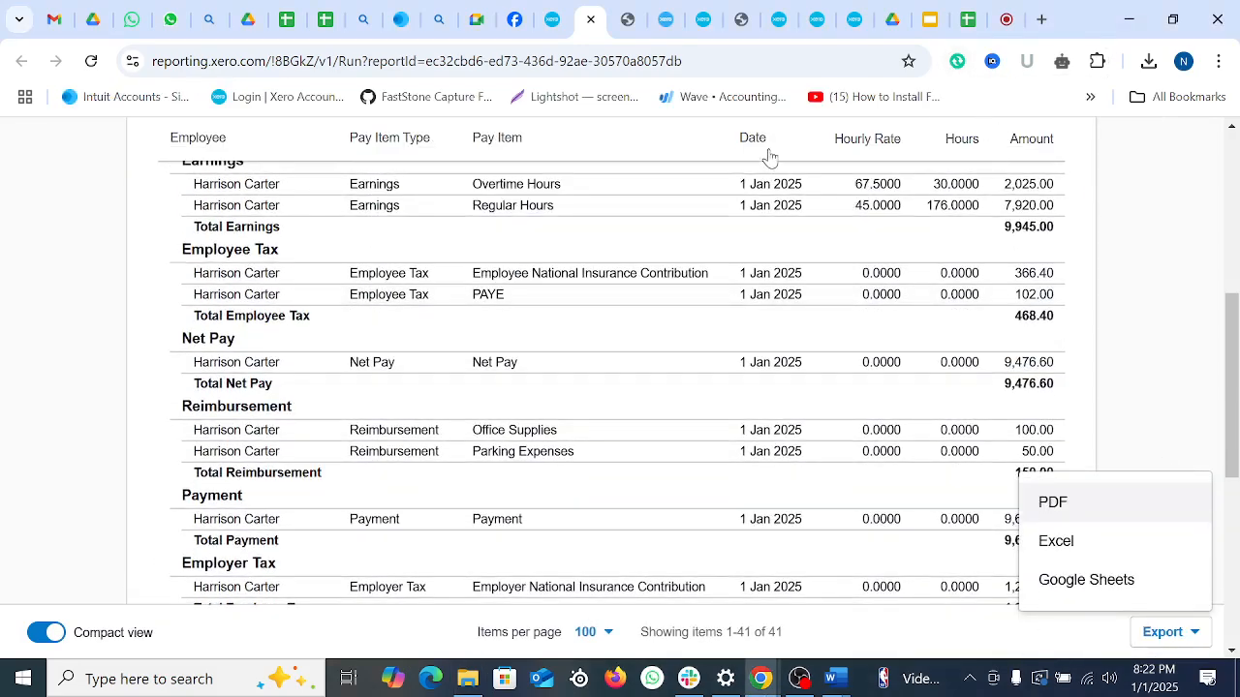
left_click(591, 19)
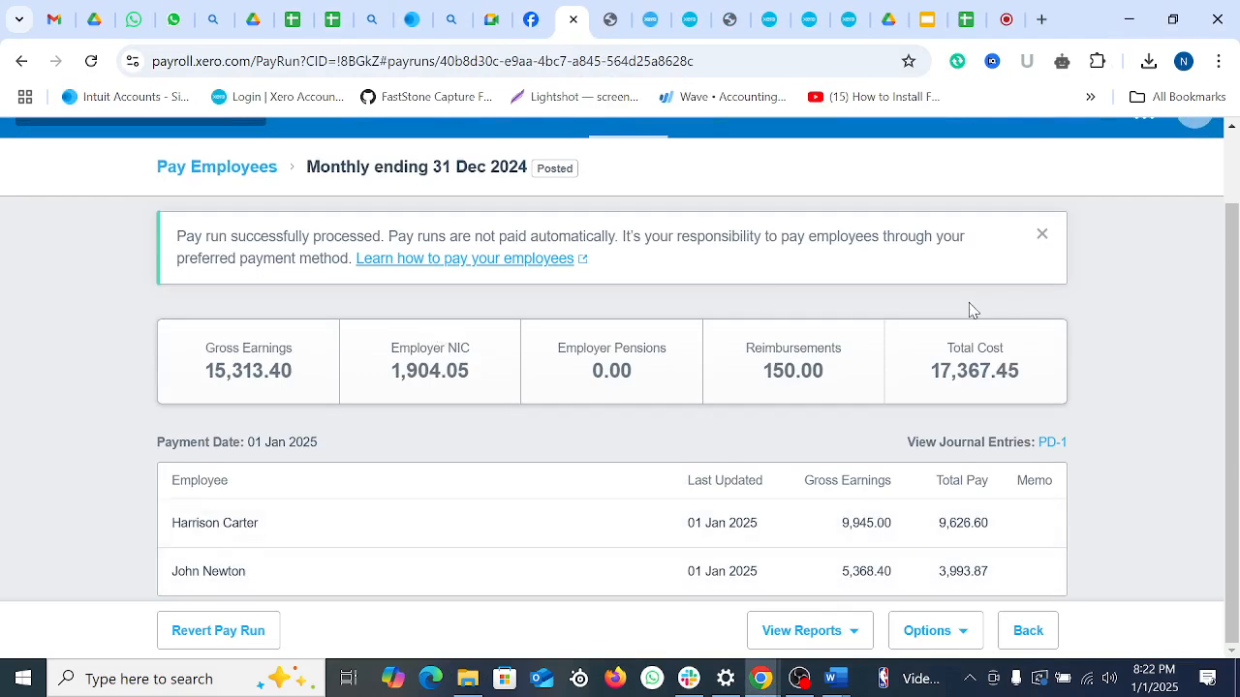
left_click(1042, 234)
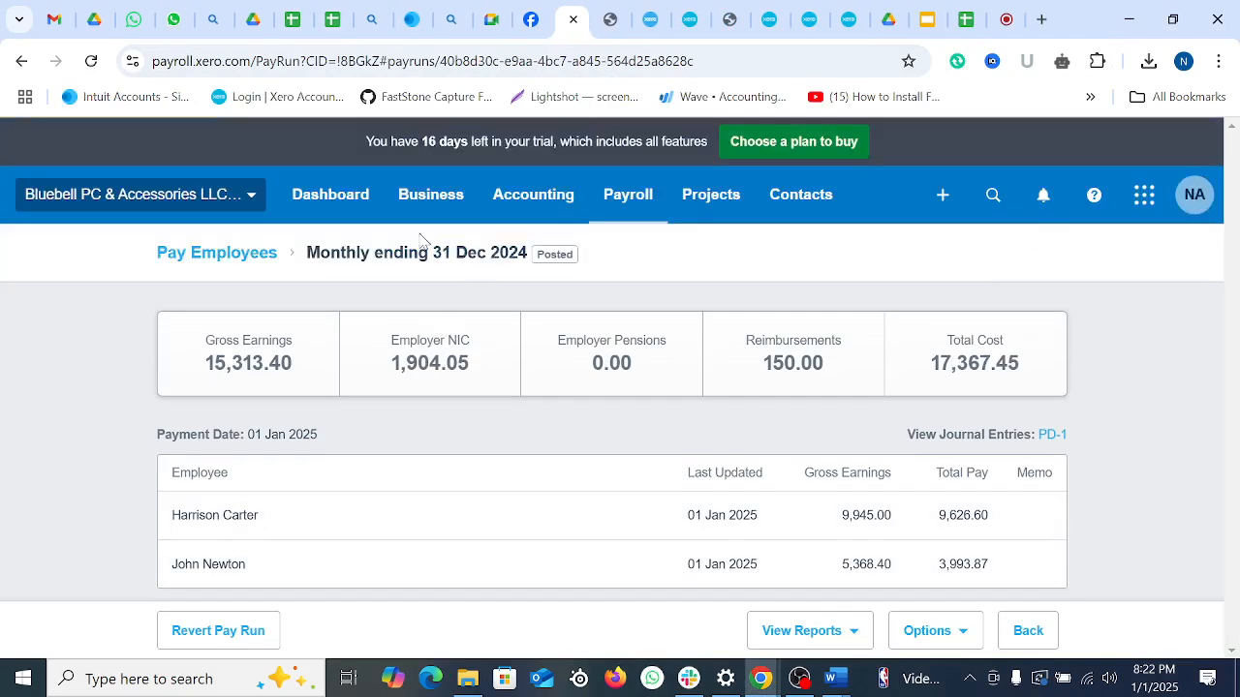
left_click(236, 255)
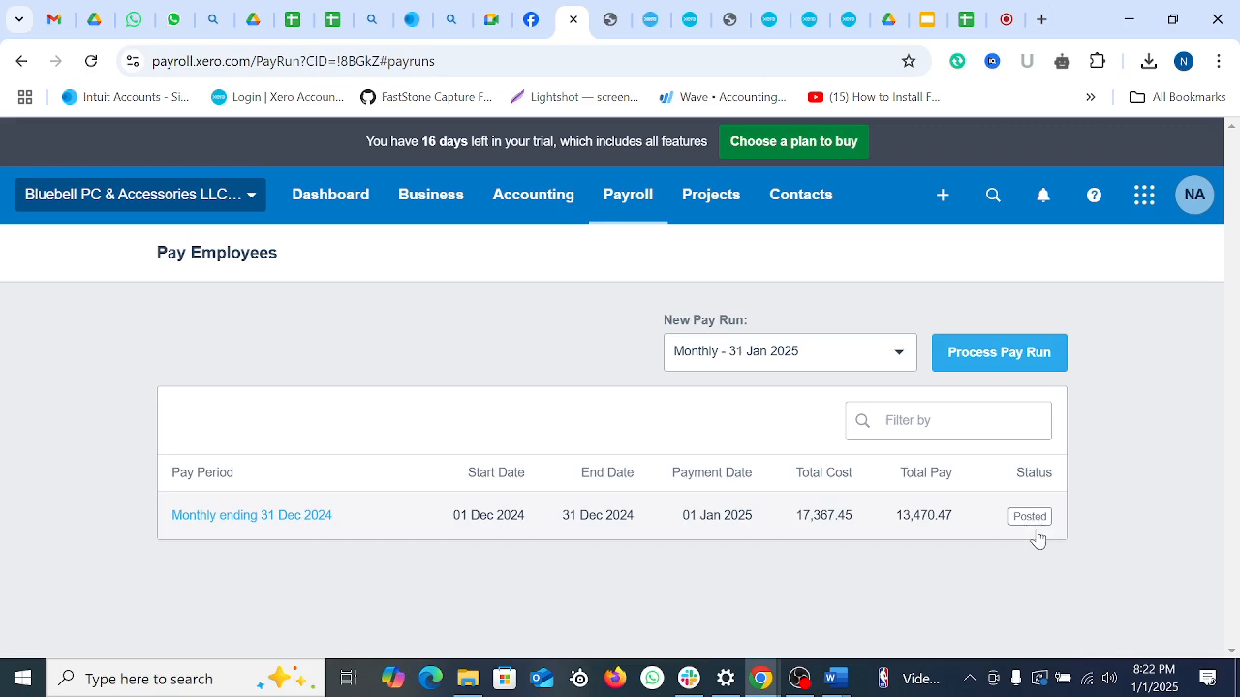
Step: Start the monthly pay run for 31 Jan 2025 and open the first employee's draft payslip
left_click(994, 364)
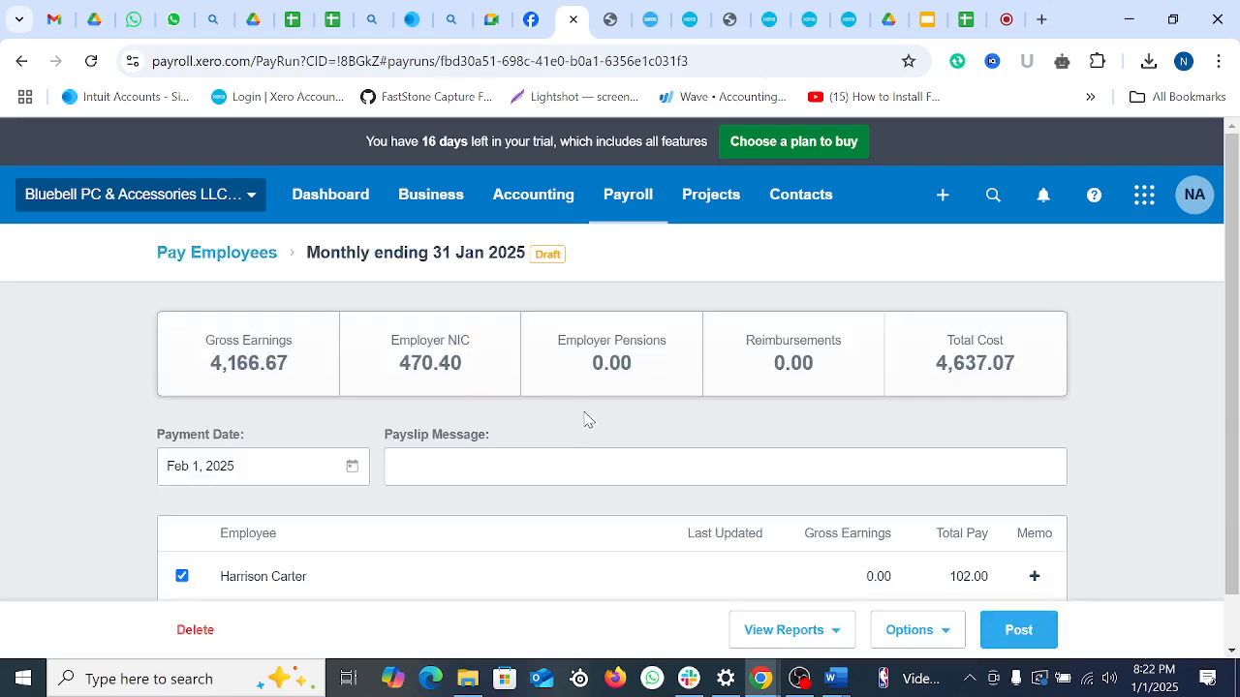
scroll(584, 420, "down", 1)
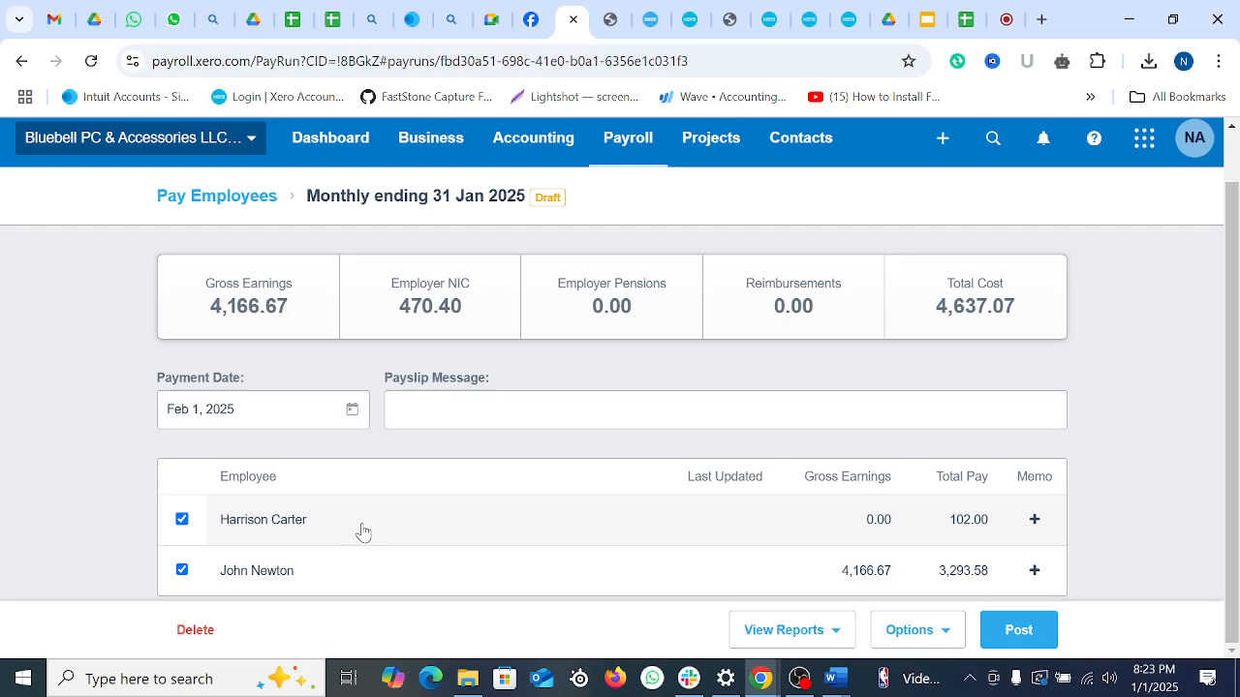
left_click(475, 525)
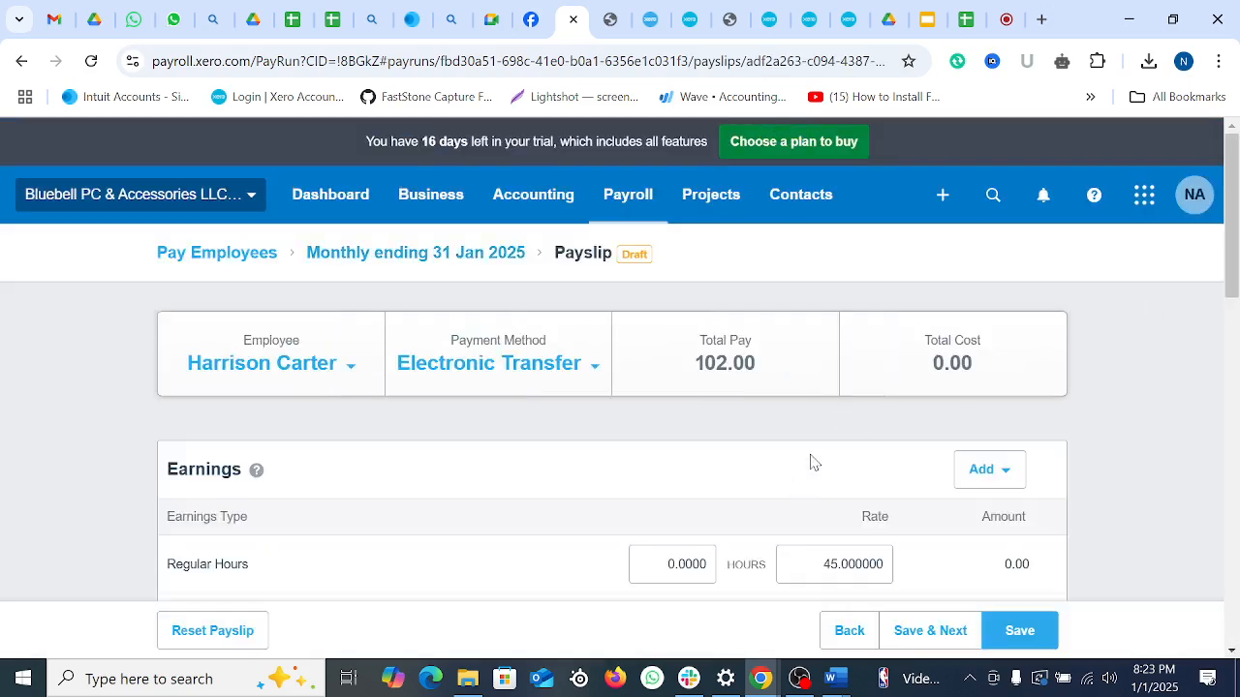
Step: Set the payslip's regular hours to 150, recalculating total pay to 5,307.10
scroll(812, 461, "down", 1)
scroll(811, 461, "down", 1)
left_click(660, 370)
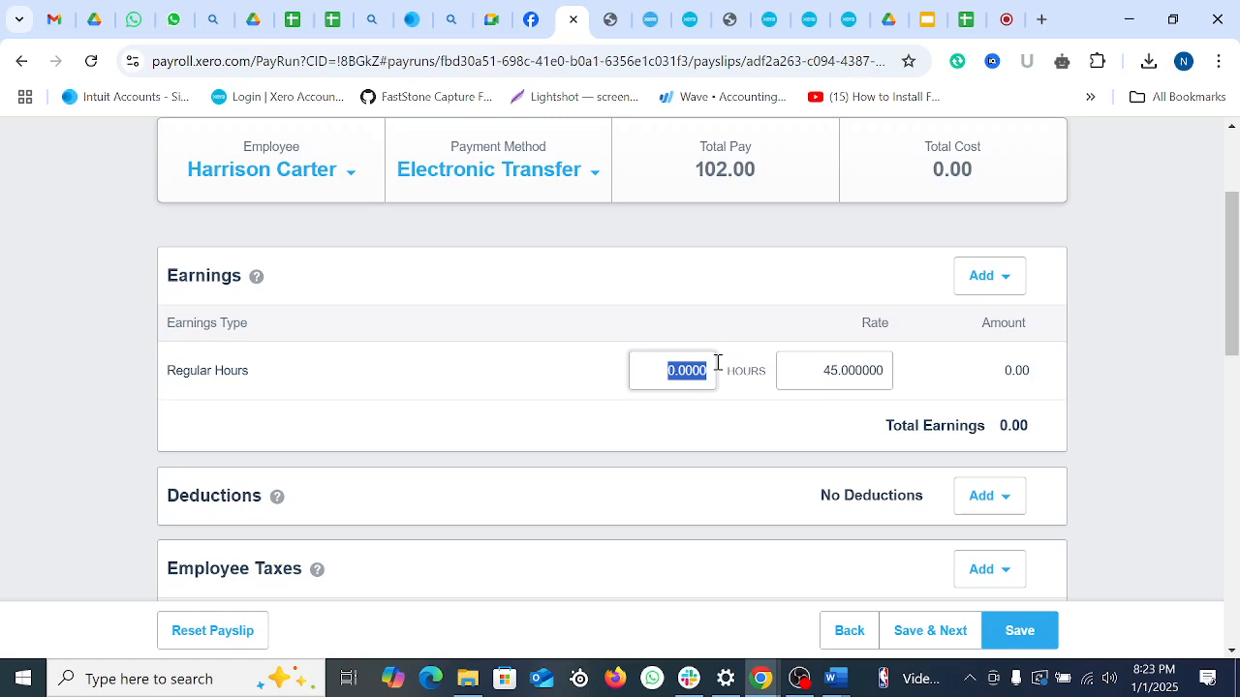
type("150")
left_click(523, 411)
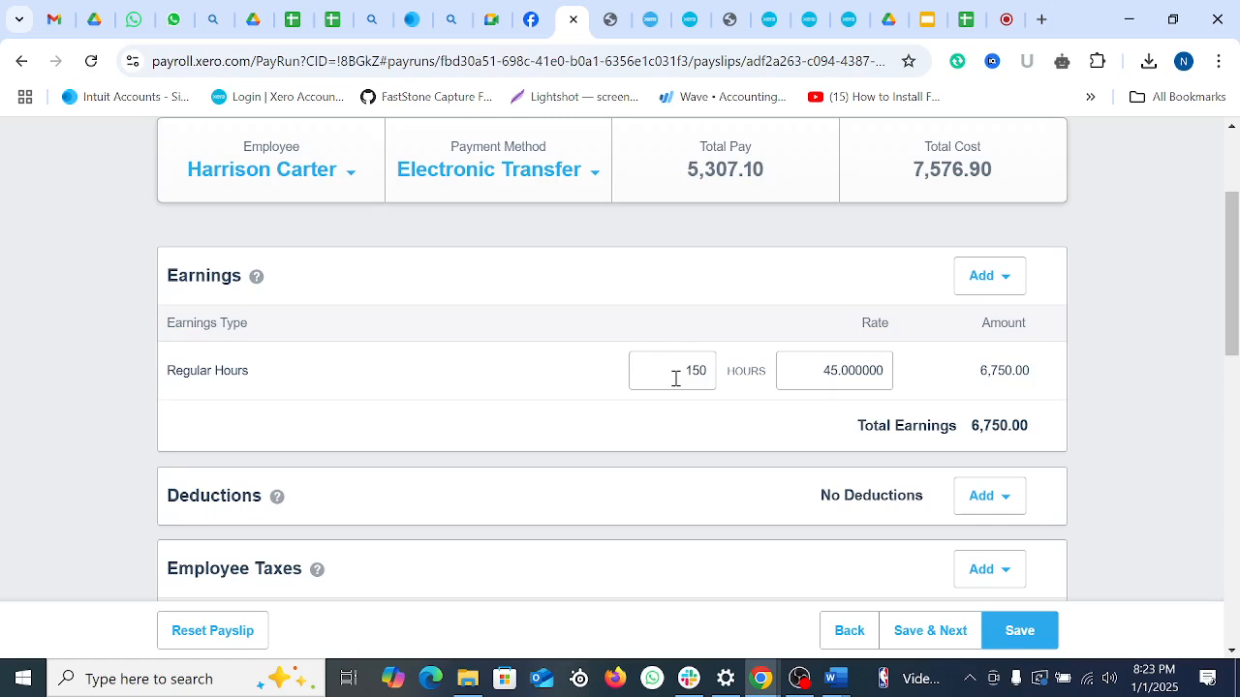
Step: Look through the addable earnings types without adding any, then return to Pay Employees
left_click(990, 277)
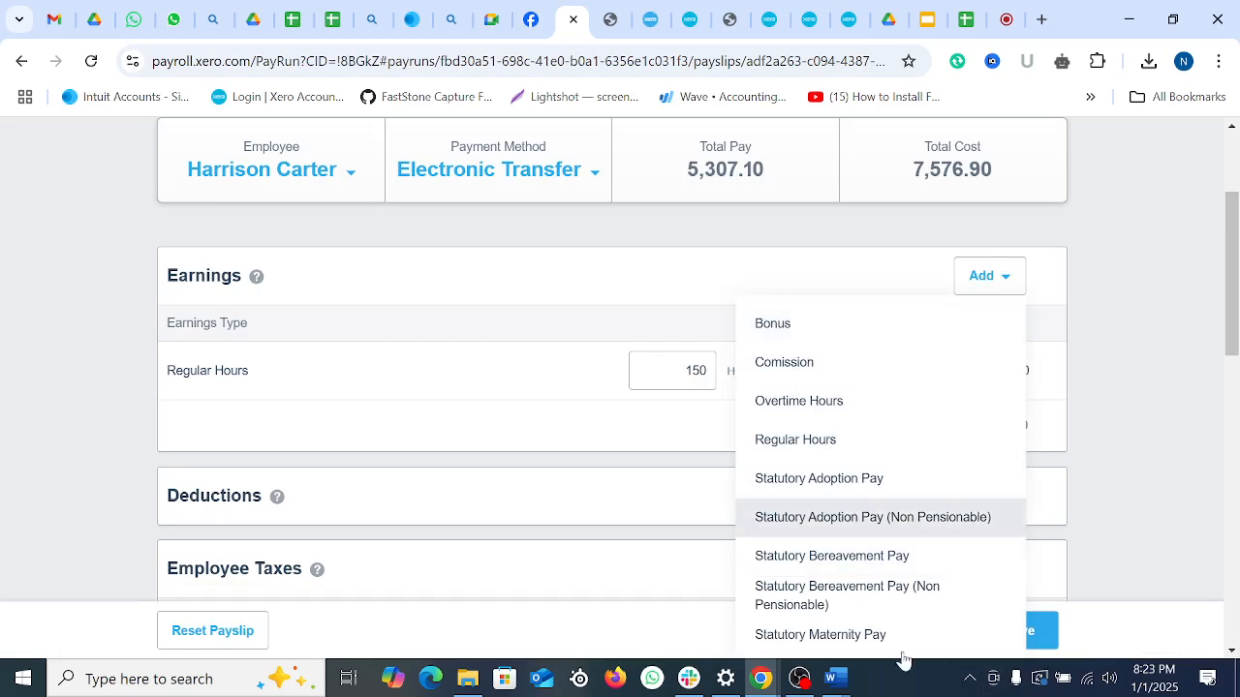
scroll(903, 660, "down", 1)
left_click(228, 370)
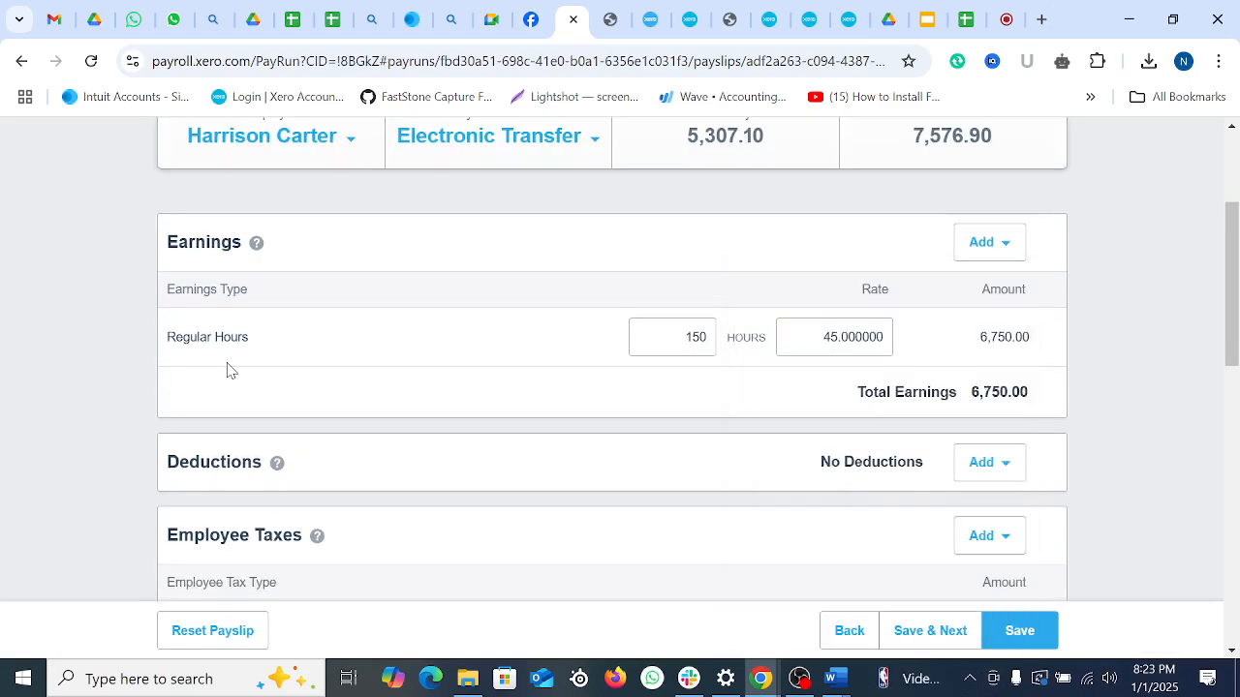
scroll(817, 423, "up", 3)
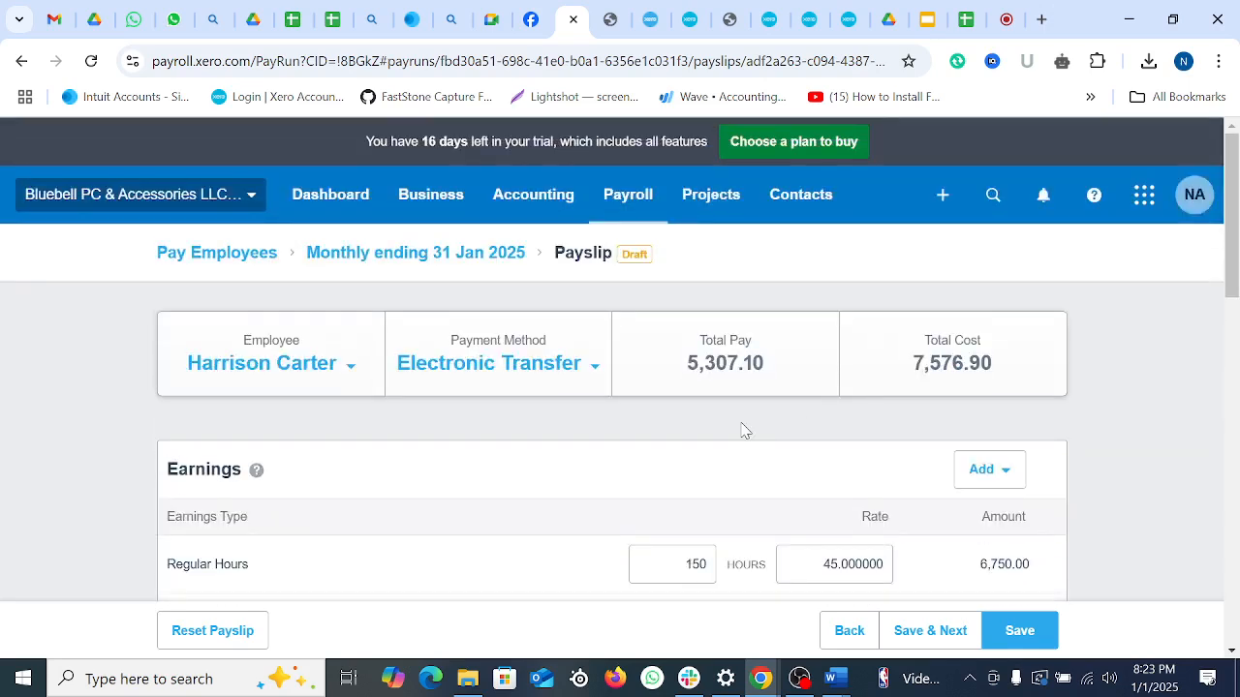
left_click(214, 258)
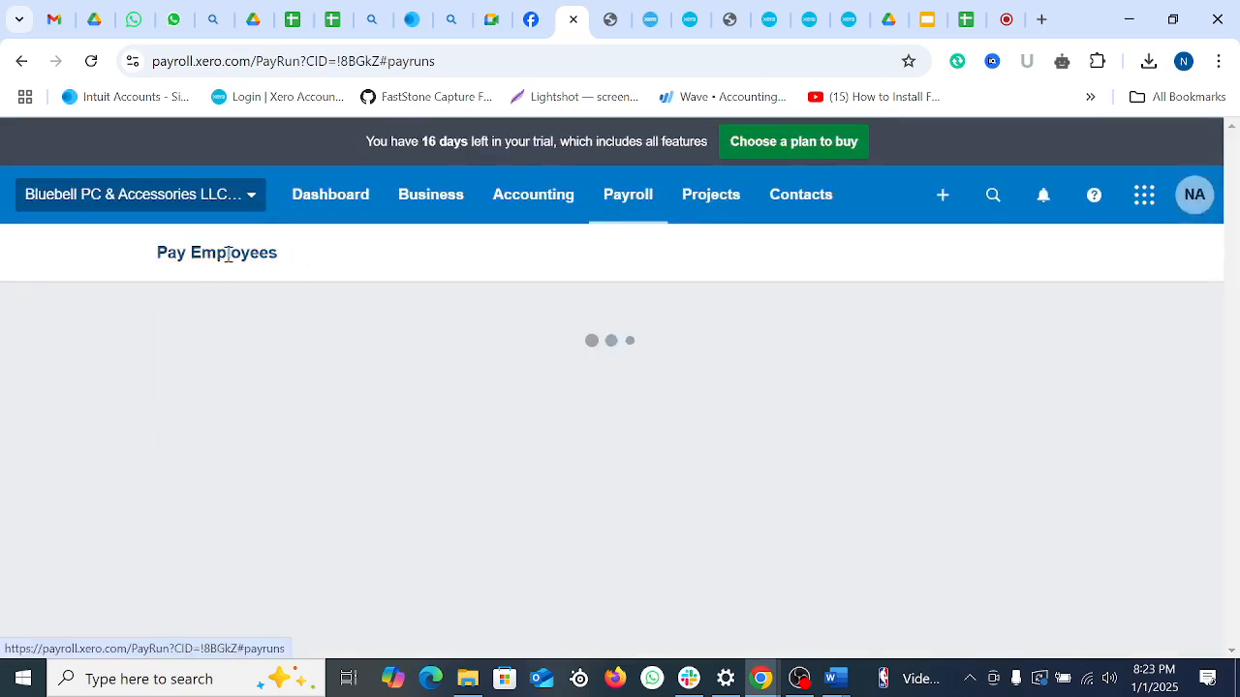
Step: Browse the Payroll and Business menus without choosing anything, then switch to the Facebook tab
left_click(630, 194)
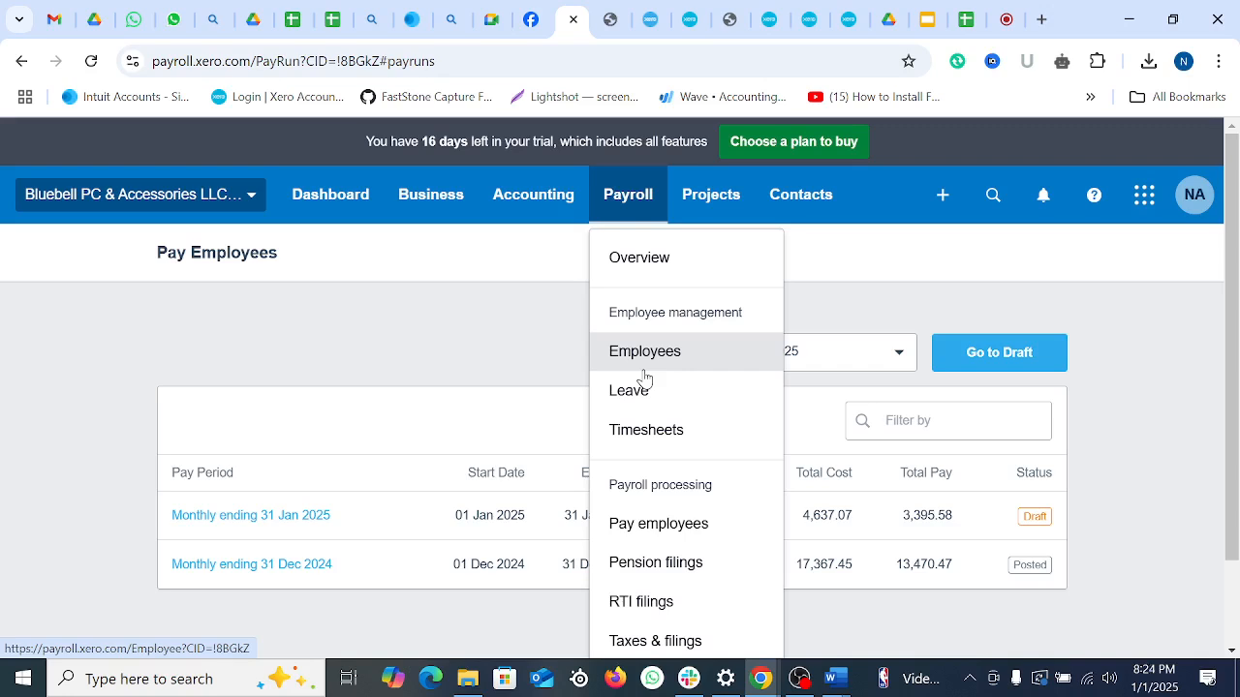
left_click(291, 344)
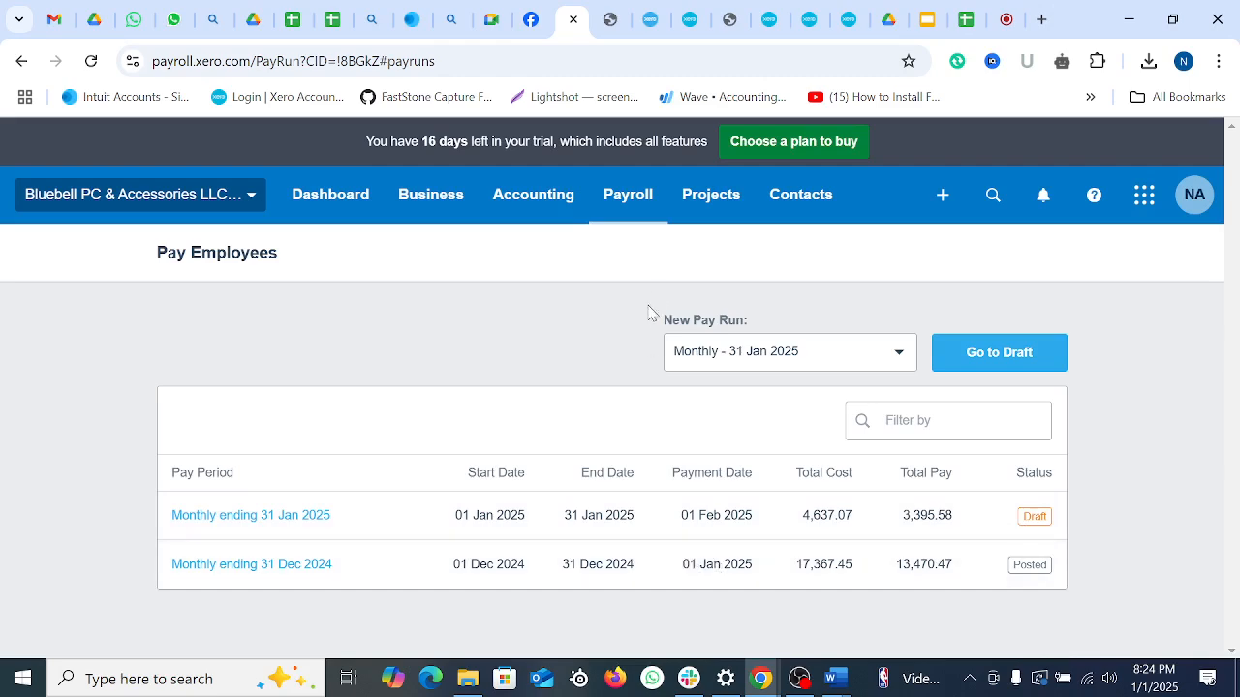
left_click(441, 203)
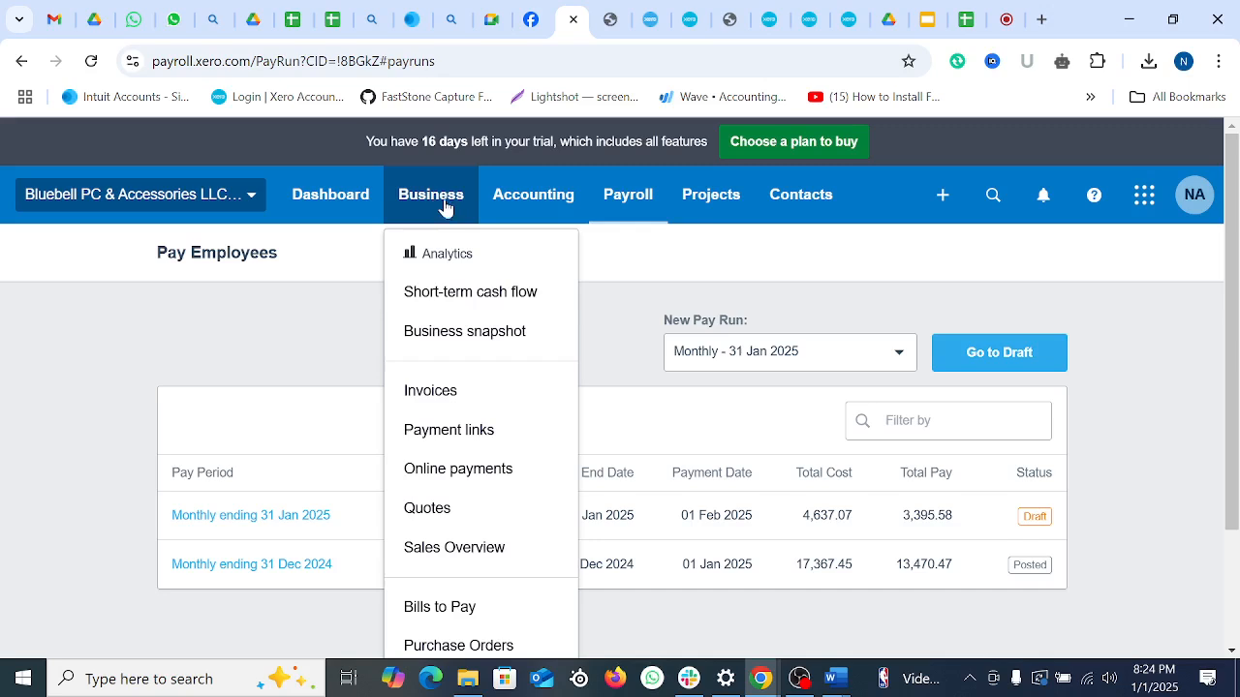
scroll(543, 501, "down", 2)
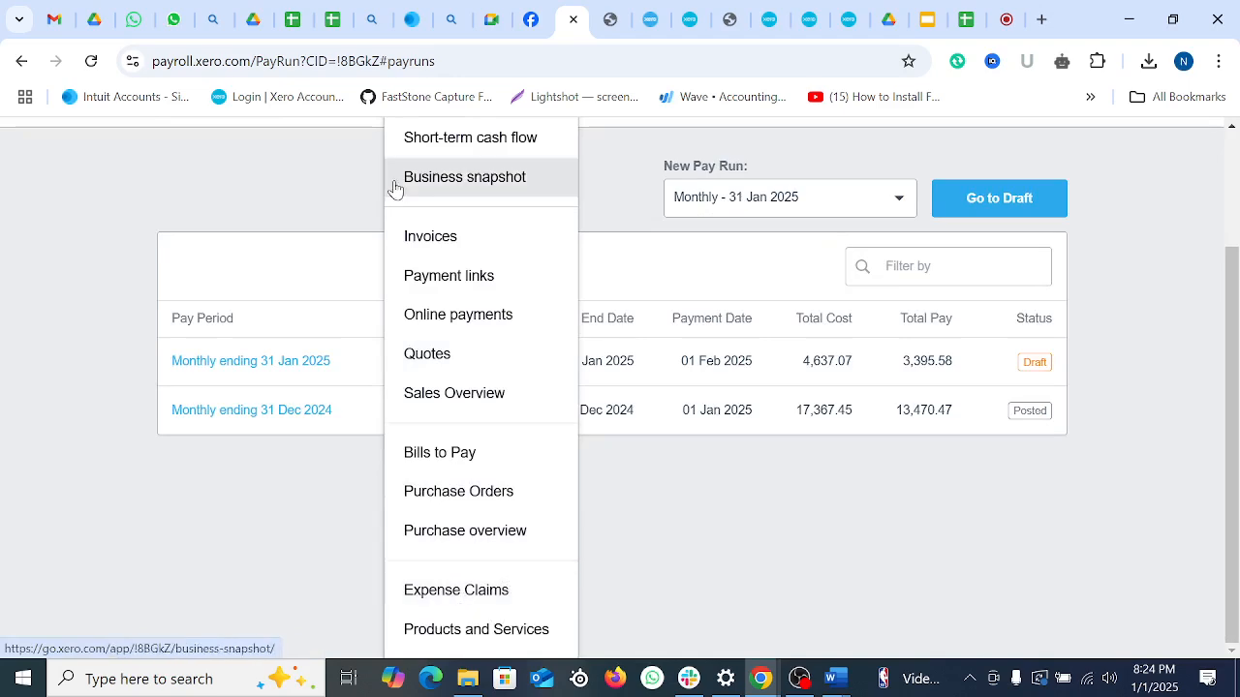
scroll(313, 177, "up", 2)
left_click(540, 25)
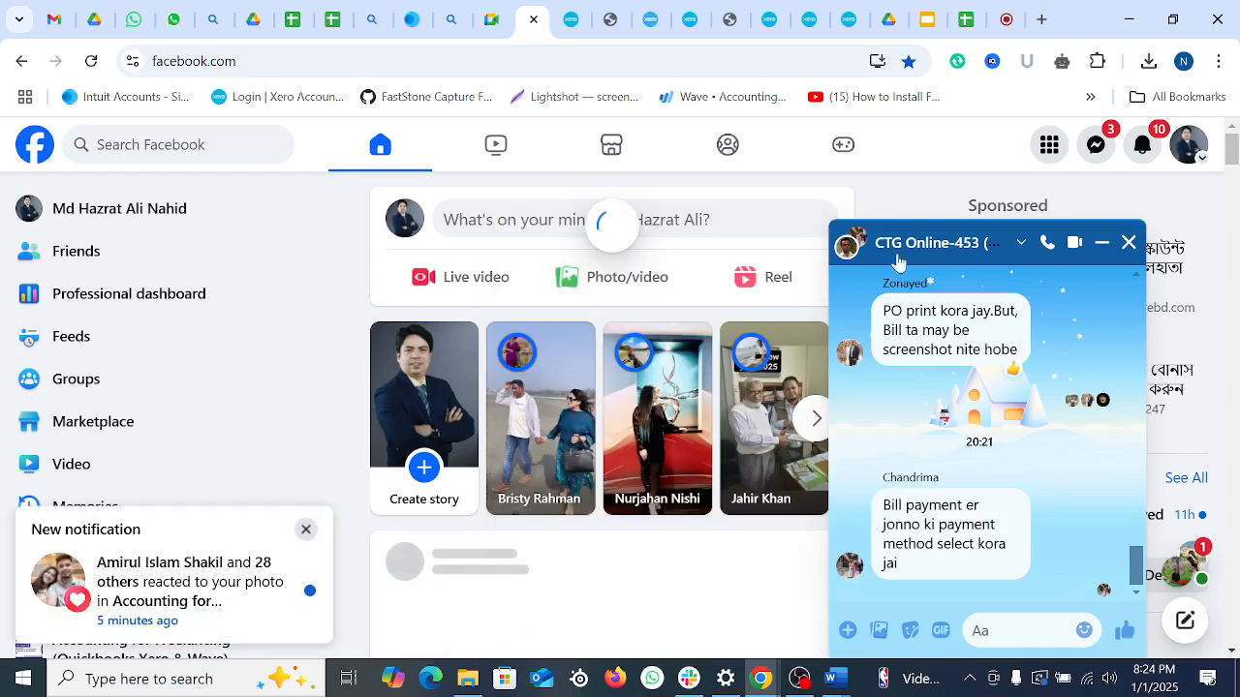
Step: Close the group chat and open the CTG-754 group from Facebook's recent searches
left_click(1128, 243)
scroll(442, 263, "down", 5)
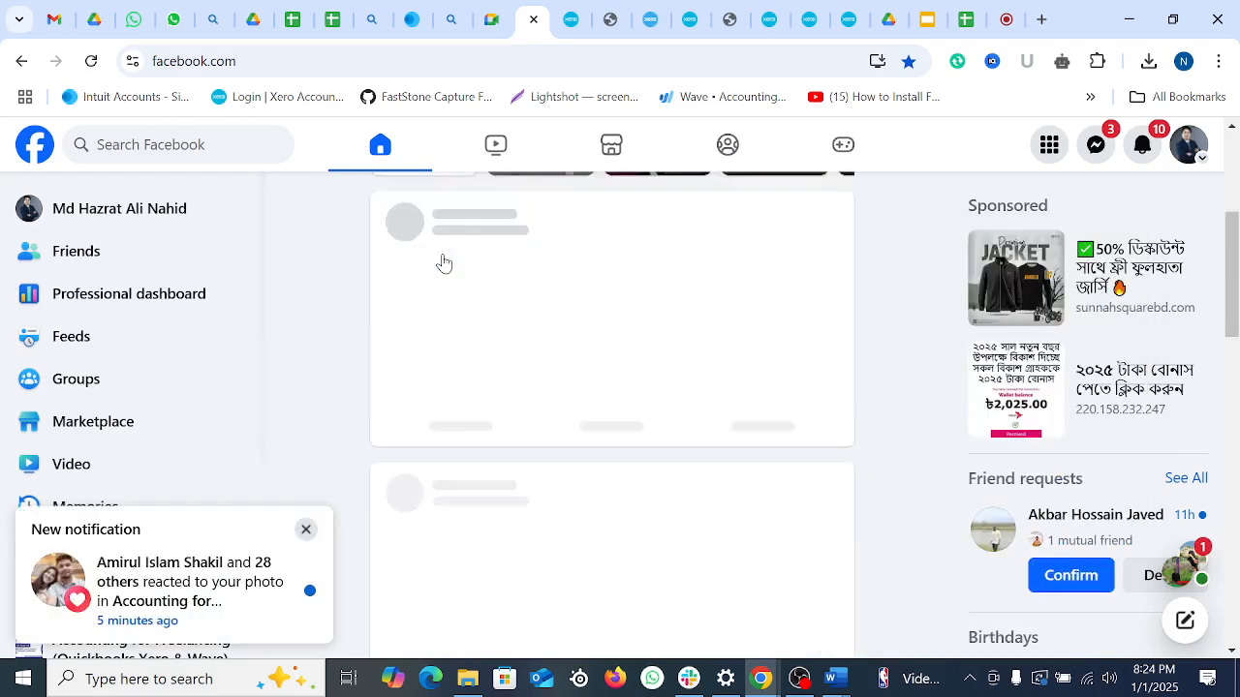
left_click(179, 138)
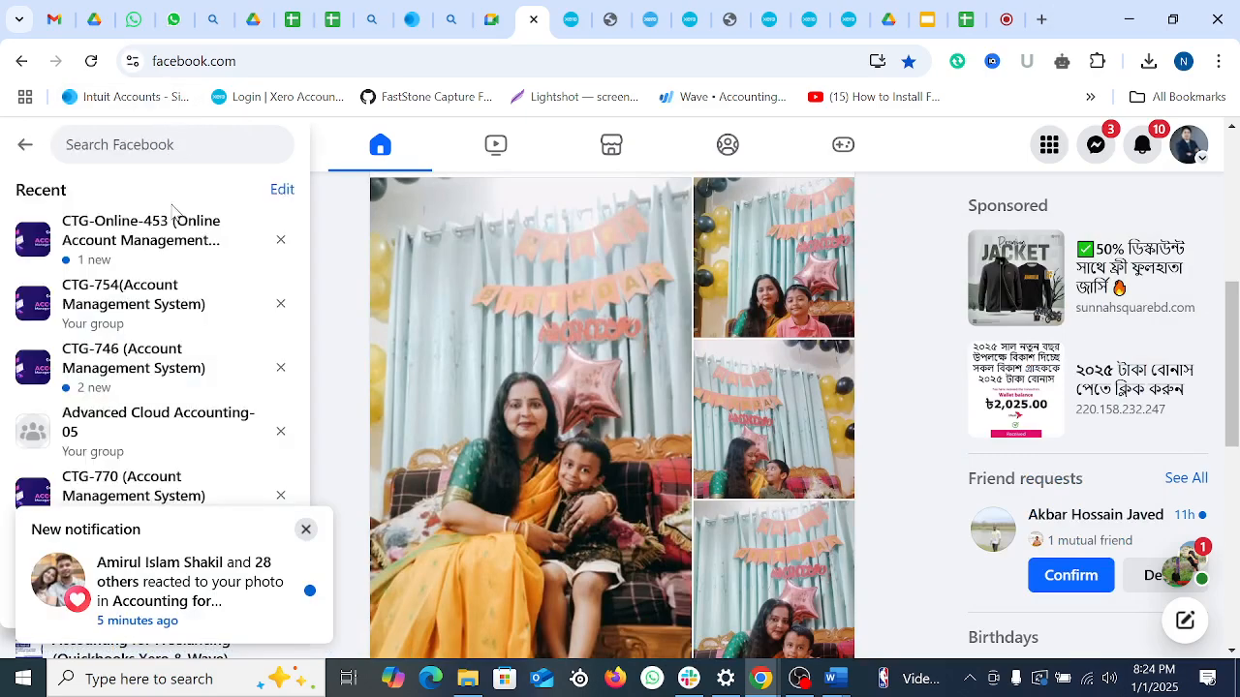
left_click(126, 299)
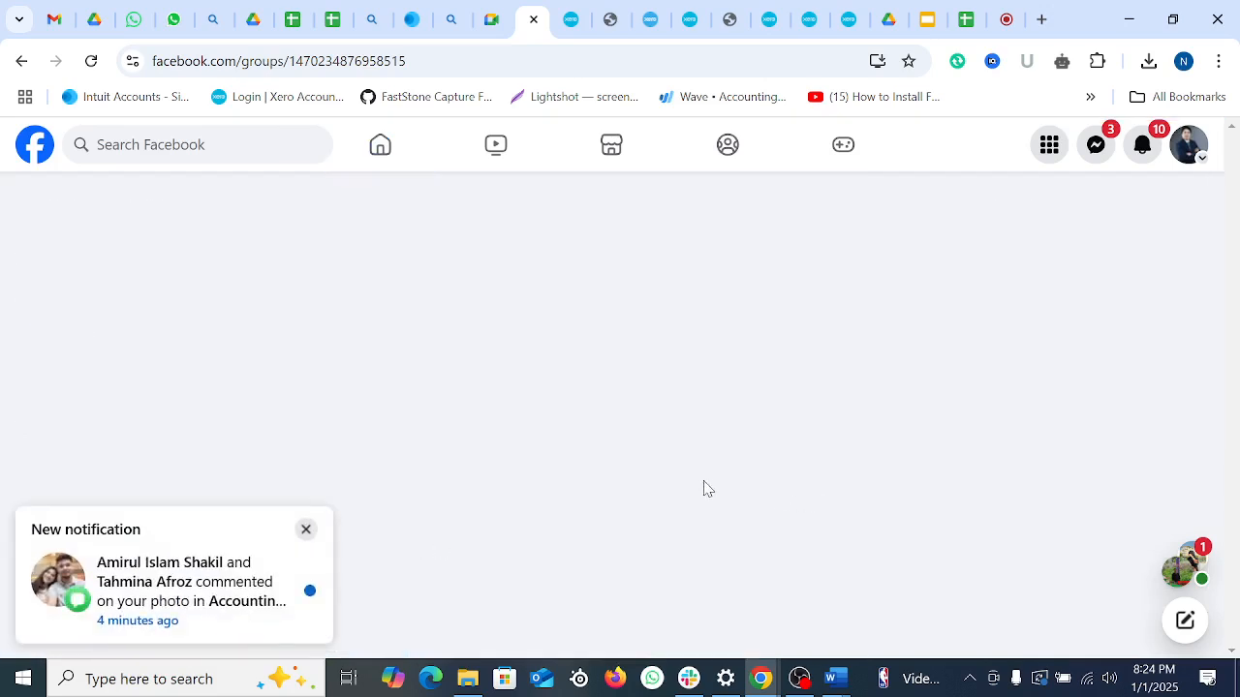
left_click(306, 531)
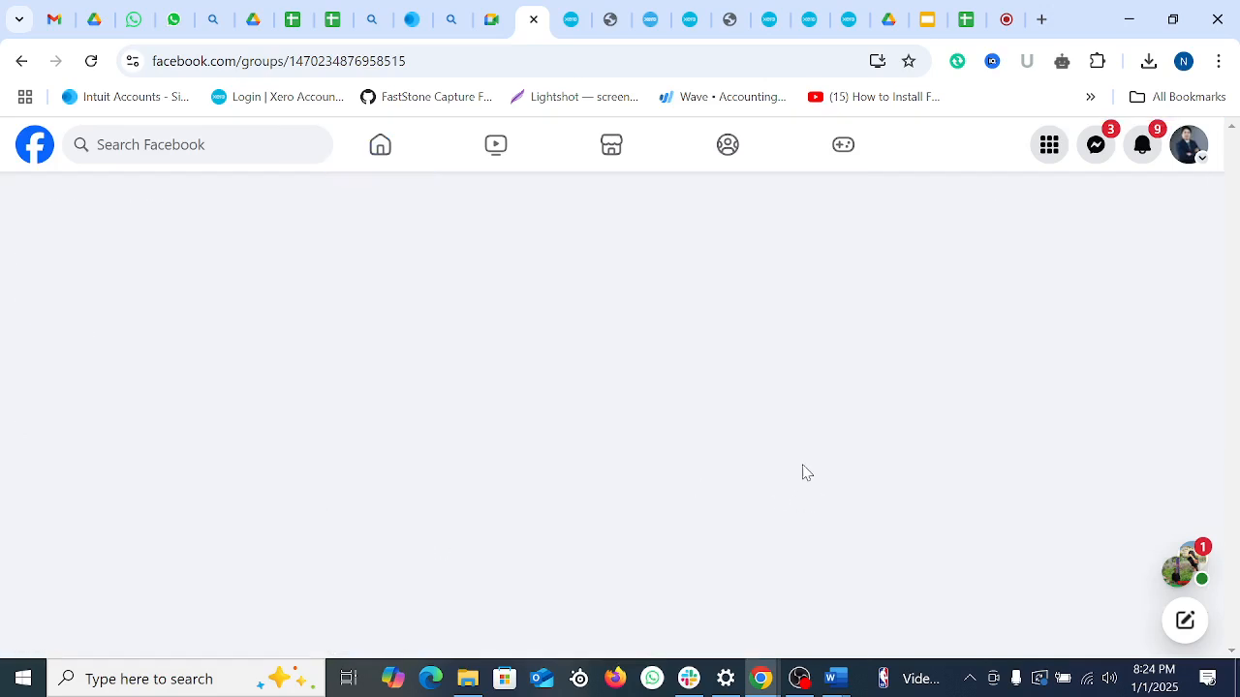
scroll(863, 395, "down", 10)
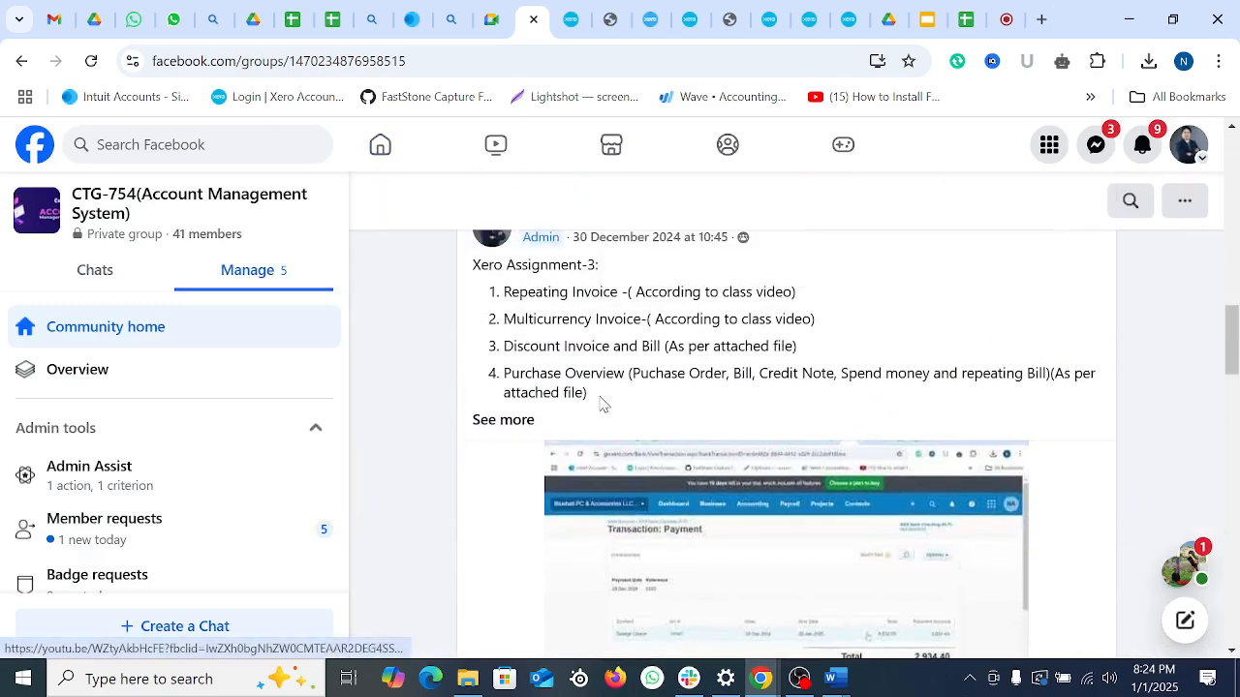
Step: Expand the Xero Assignment-3 and Assignment-2 posts to read their full task lists
left_click(496, 423)
left_click_drag(543, 301, 850, 500)
scroll(722, 473, "down", 1)
scroll(722, 474, "down", 15)
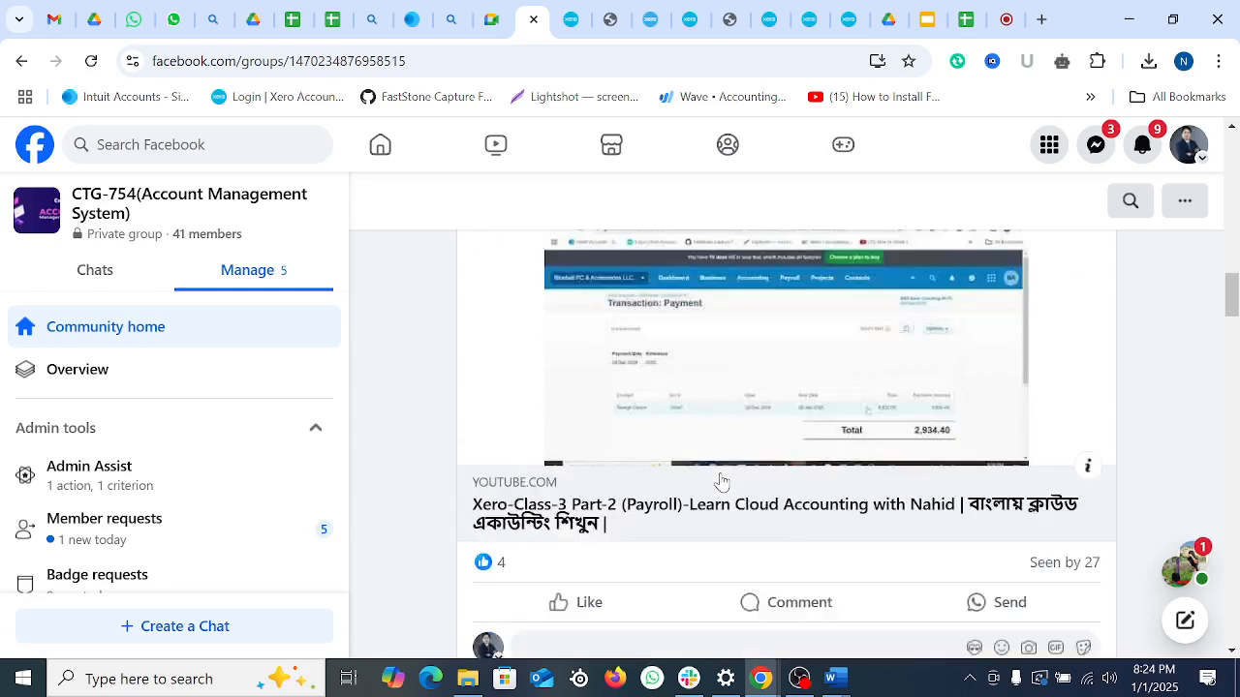
scroll(721, 481, "down", 2)
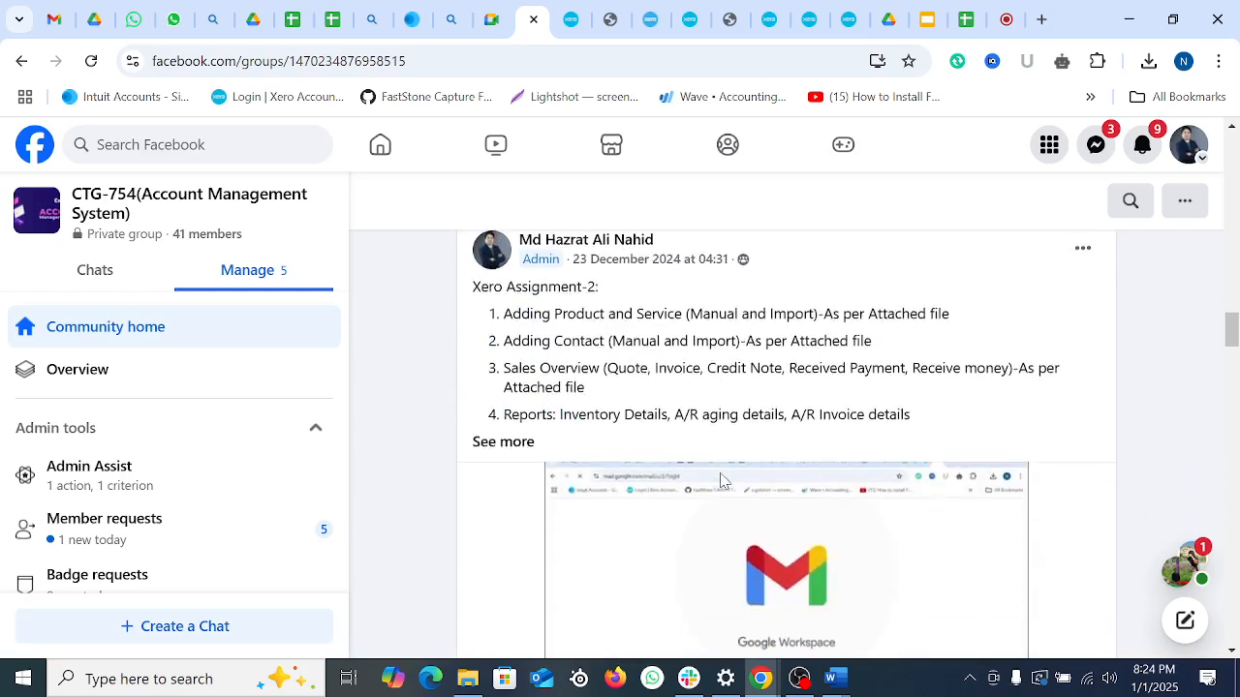
left_click(502, 441)
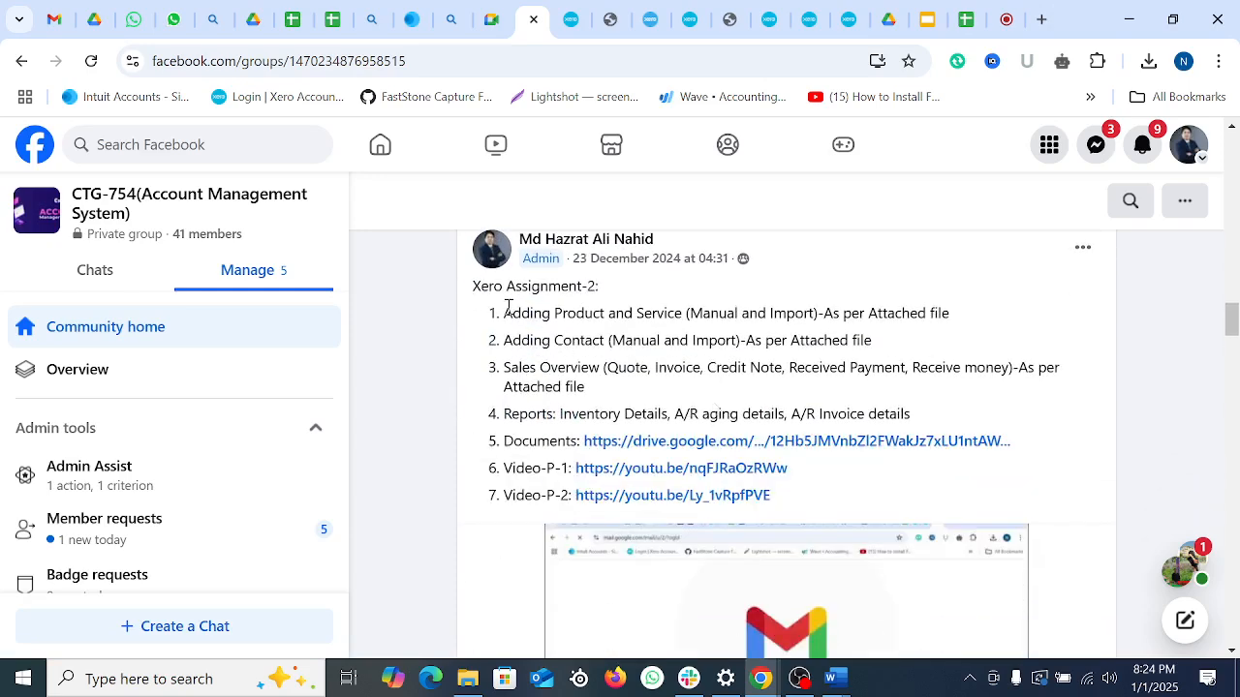
left_click_drag(506, 312, 858, 413)
left_click(709, 366)
Step: Return to the Xero tab and open Expense Claims from the Business menu
scroll(960, 266, "up", 3)
left_click(573, 11)
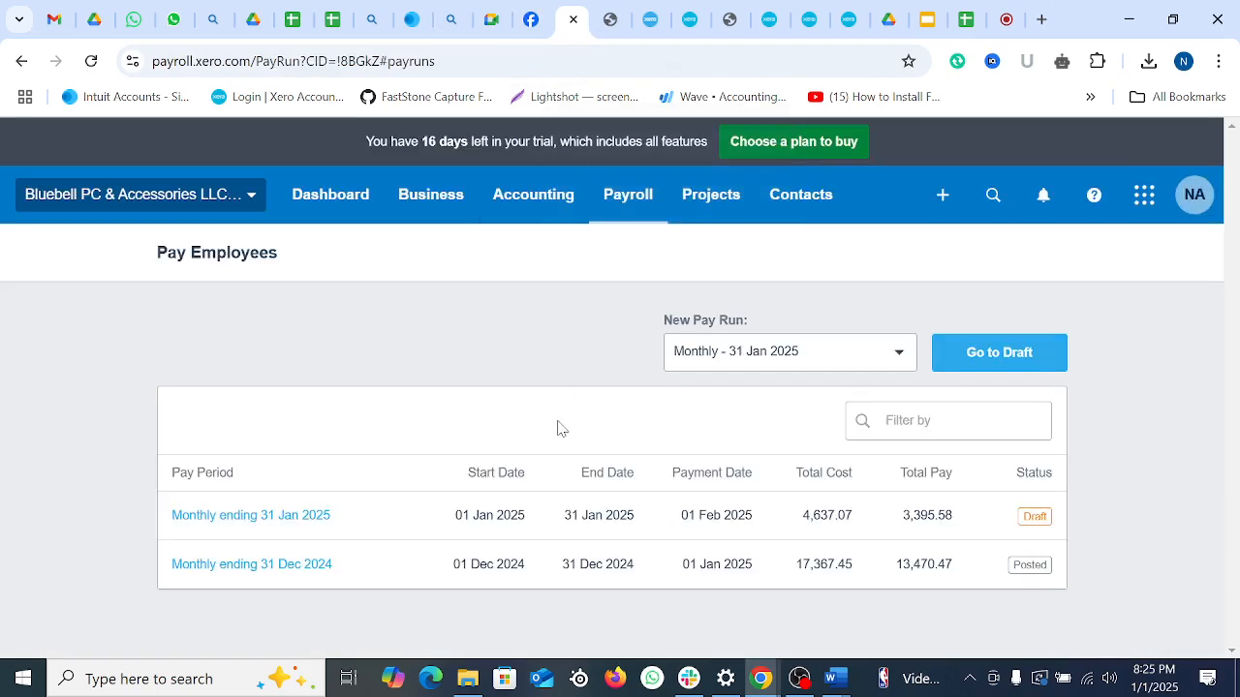
left_click(506, 206)
scroll(528, 463, "down", 2)
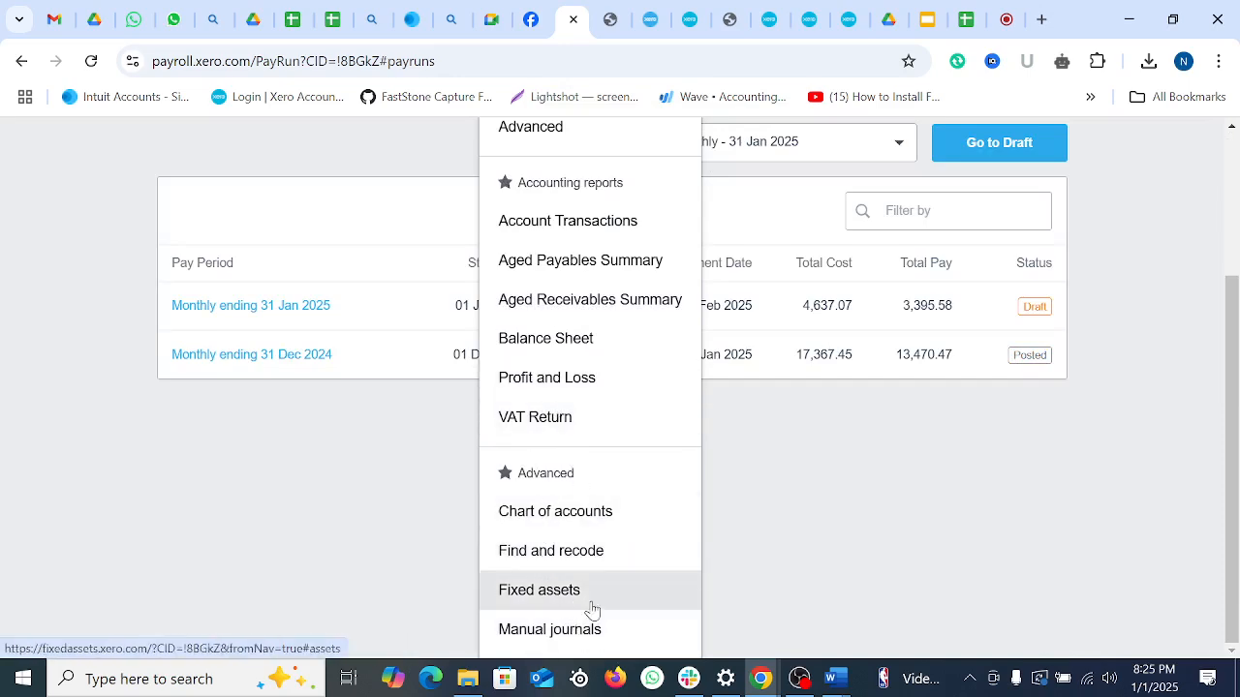
scroll(542, 436, "up", 2)
left_click(429, 199)
scroll(484, 598, "down", 2)
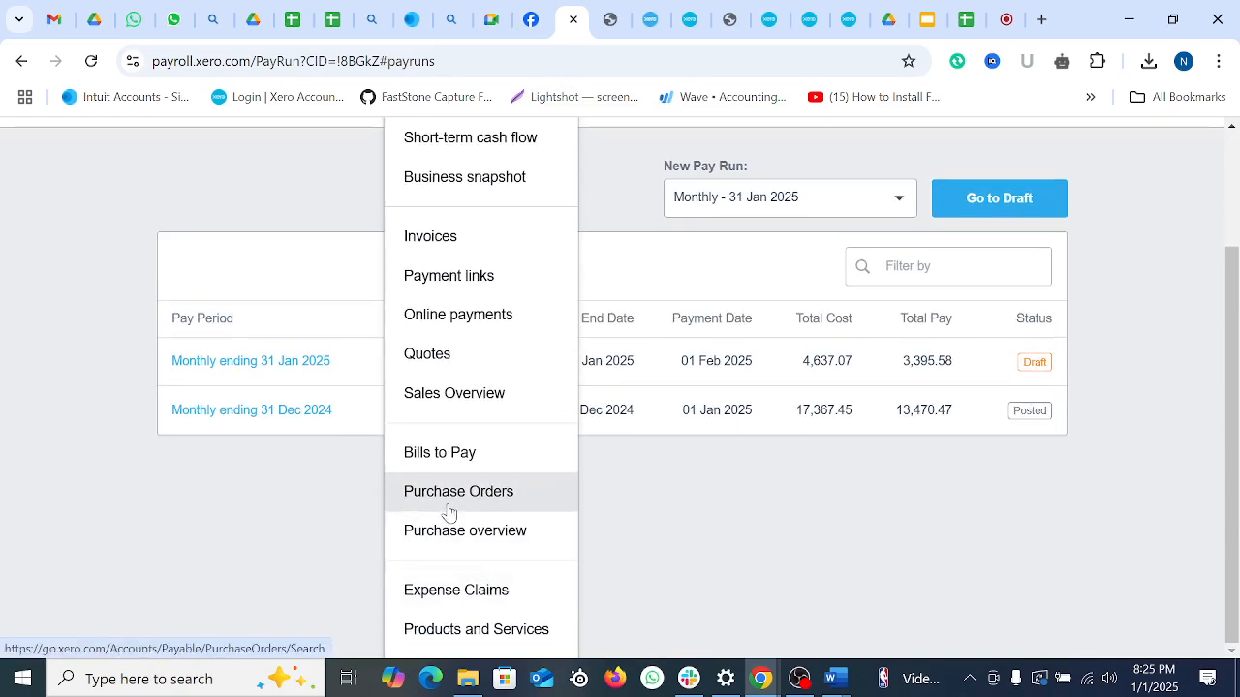
left_click(434, 602)
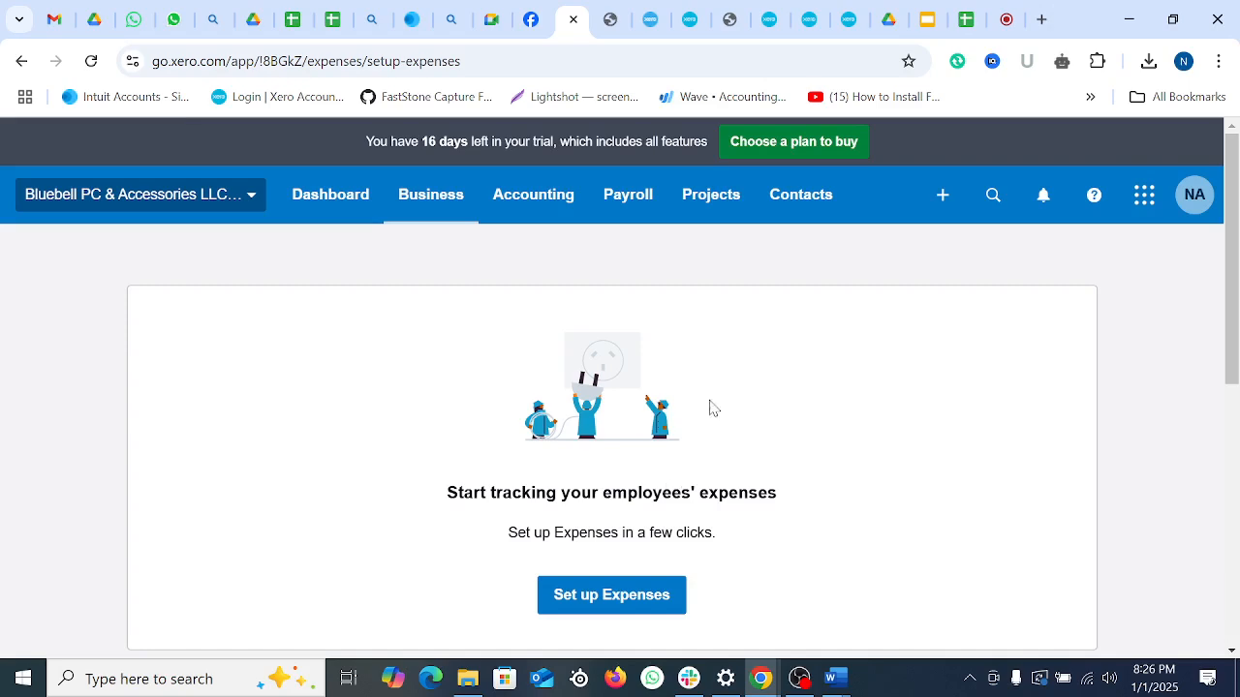
Step: Start the Xero Expenses setup wizard, then switch to the Facebook group tab
scroll(687, 489, "down", 6)
scroll(688, 490, "up", 6)
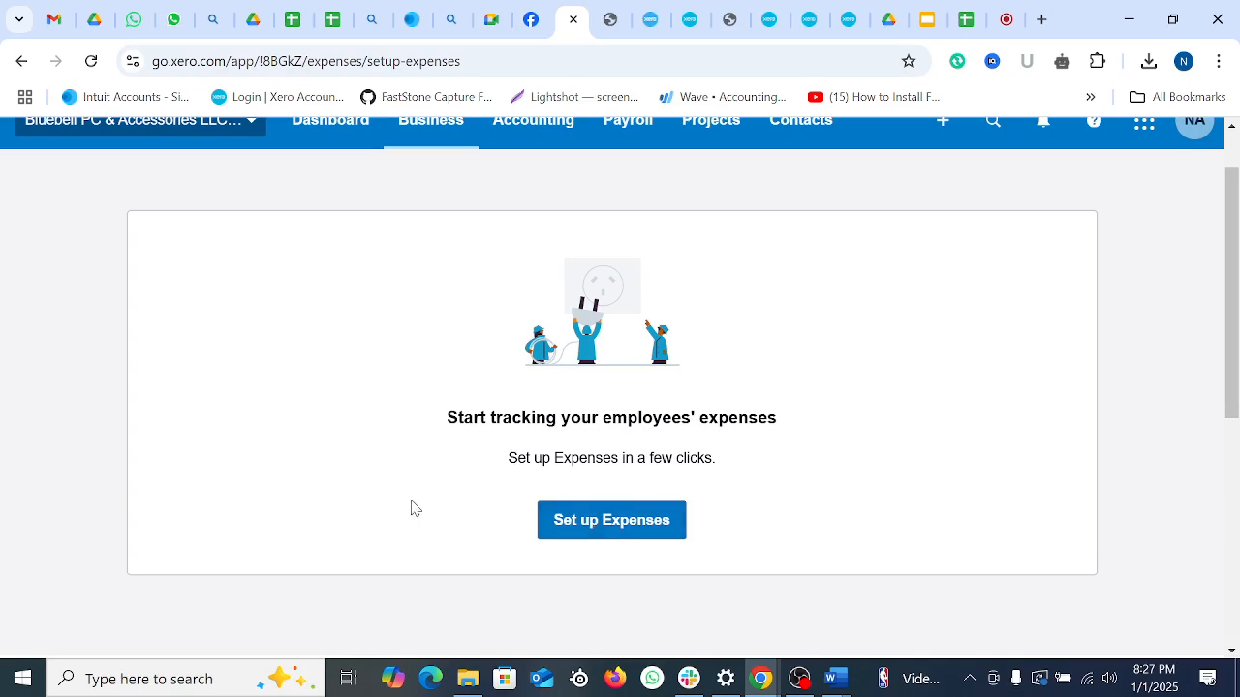
scroll(413, 506, "up", 1)
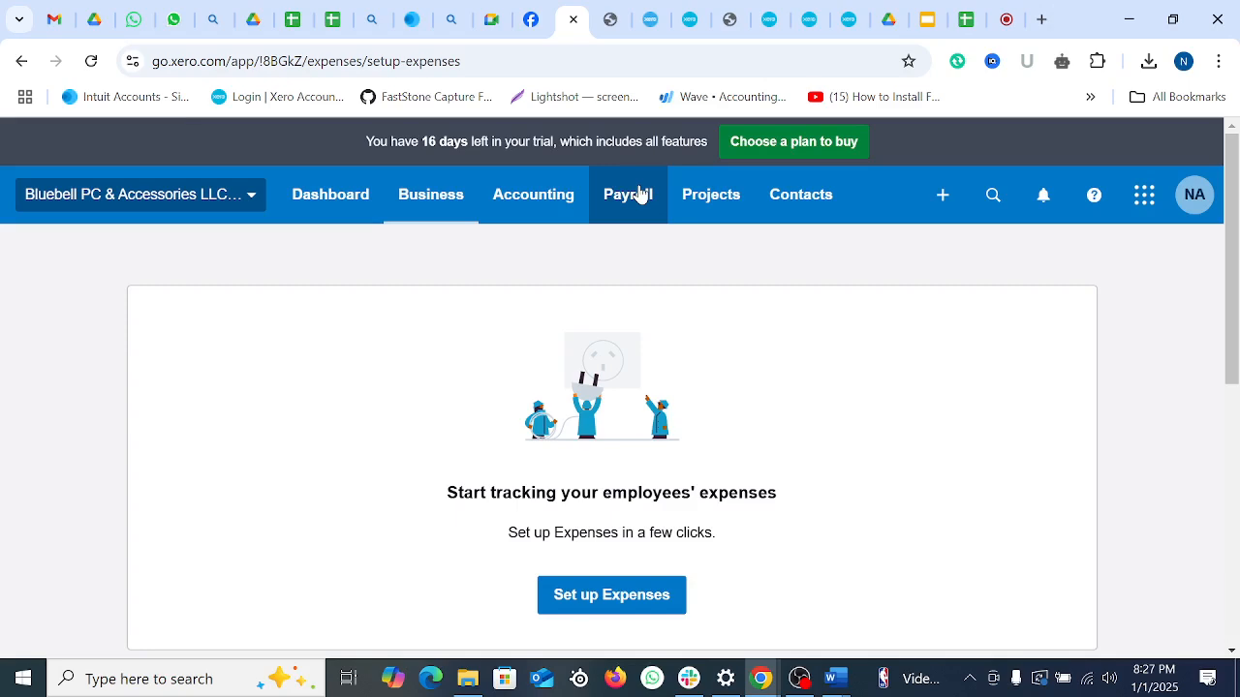
scroll(703, 327, "down", 4)
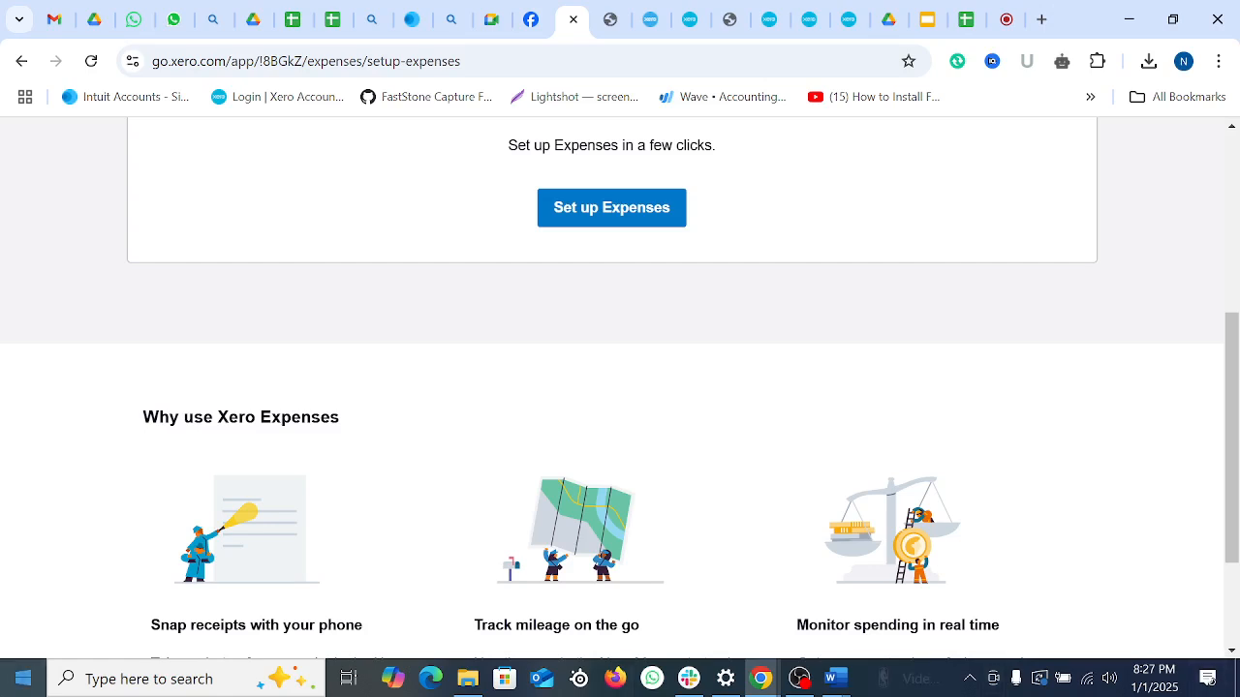
scroll(605, 396, "up", 4)
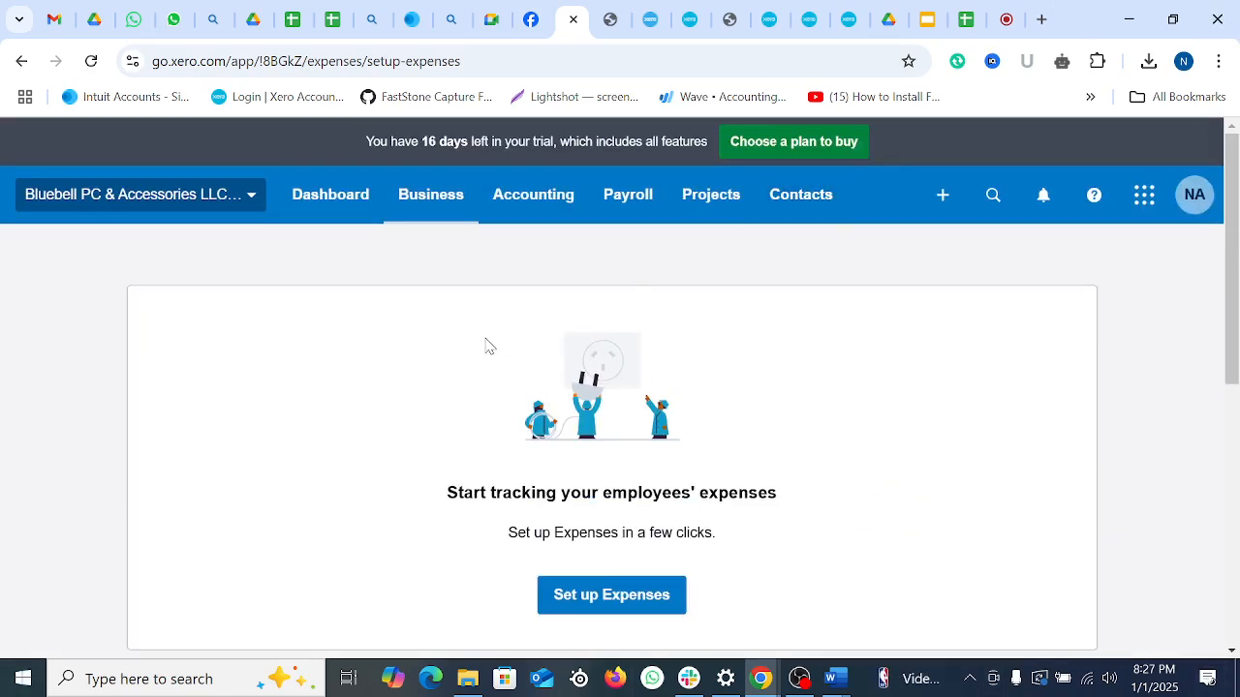
left_click(798, 678)
left_click(799, 678)
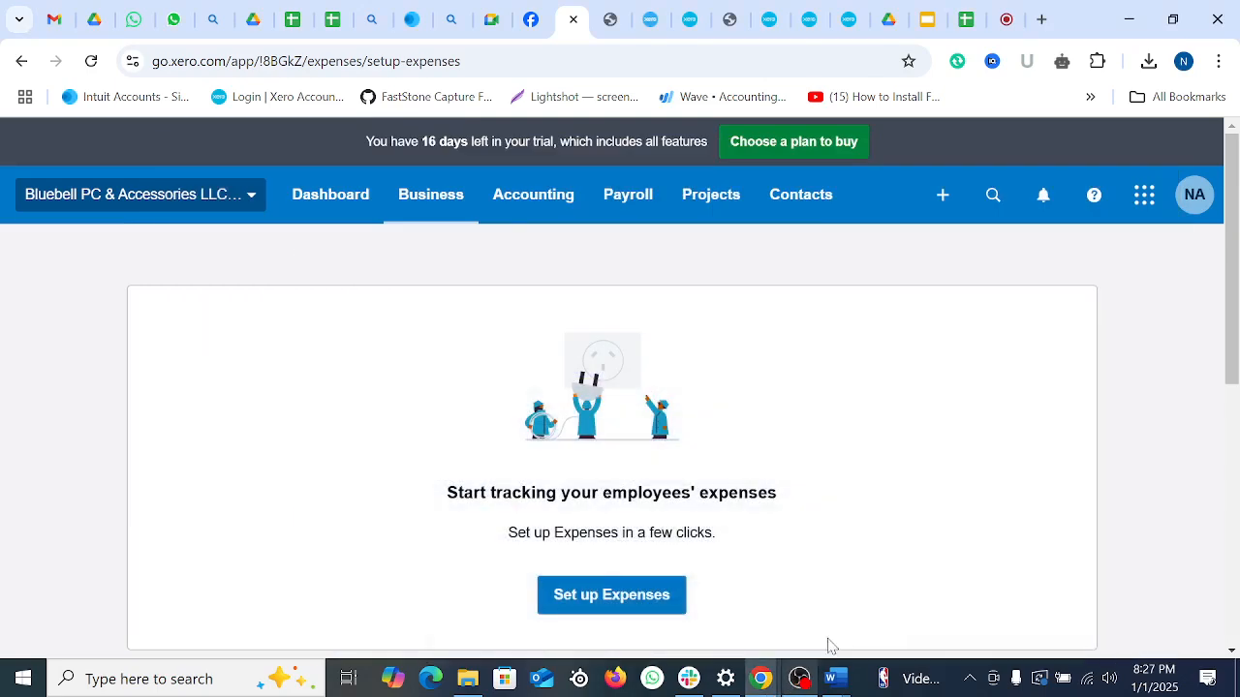
left_click(598, 605)
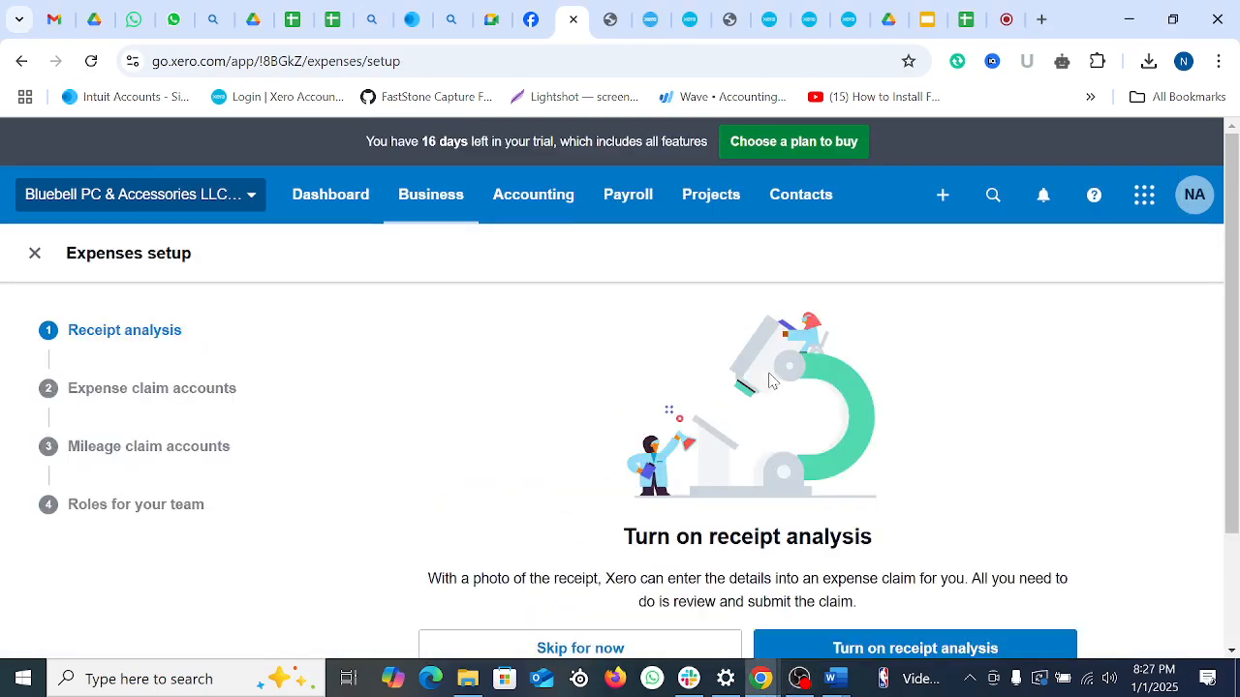
left_click(531, 11)
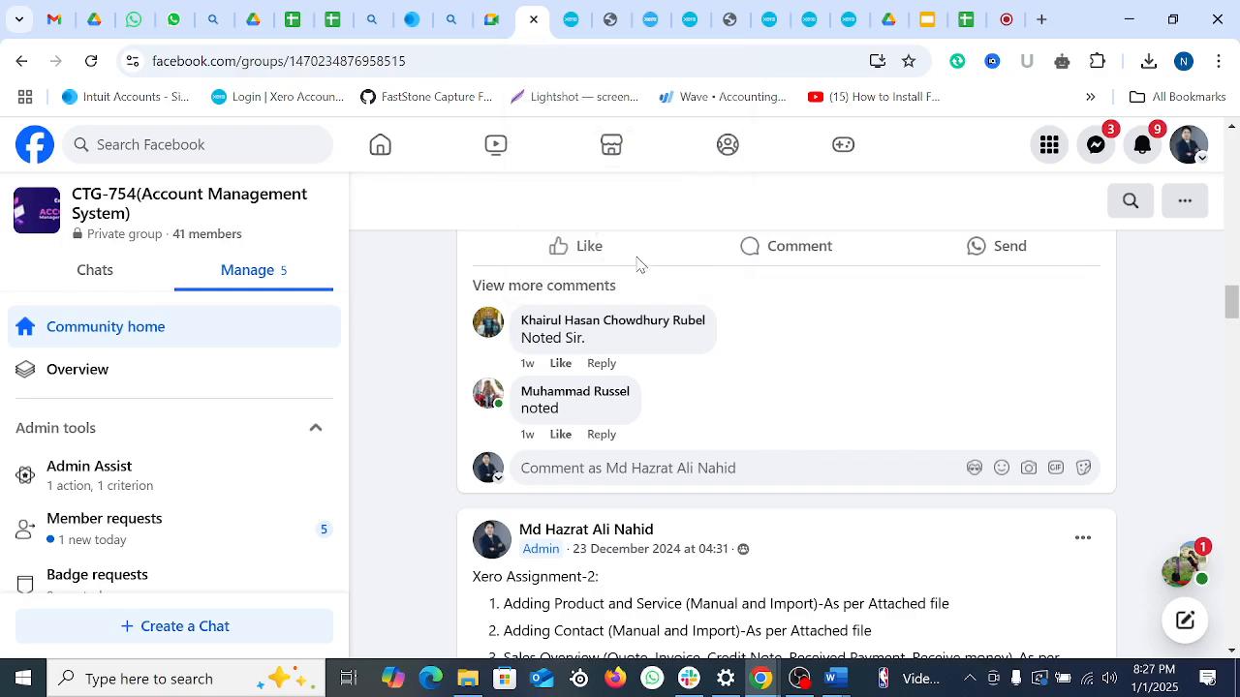
Step: Leave the Facebook group, passing the Meet call and Payroll Activity Details report, to the payslips PDF
scroll(803, 478, "up", 10)
scroll(801, 480, "up", 8)
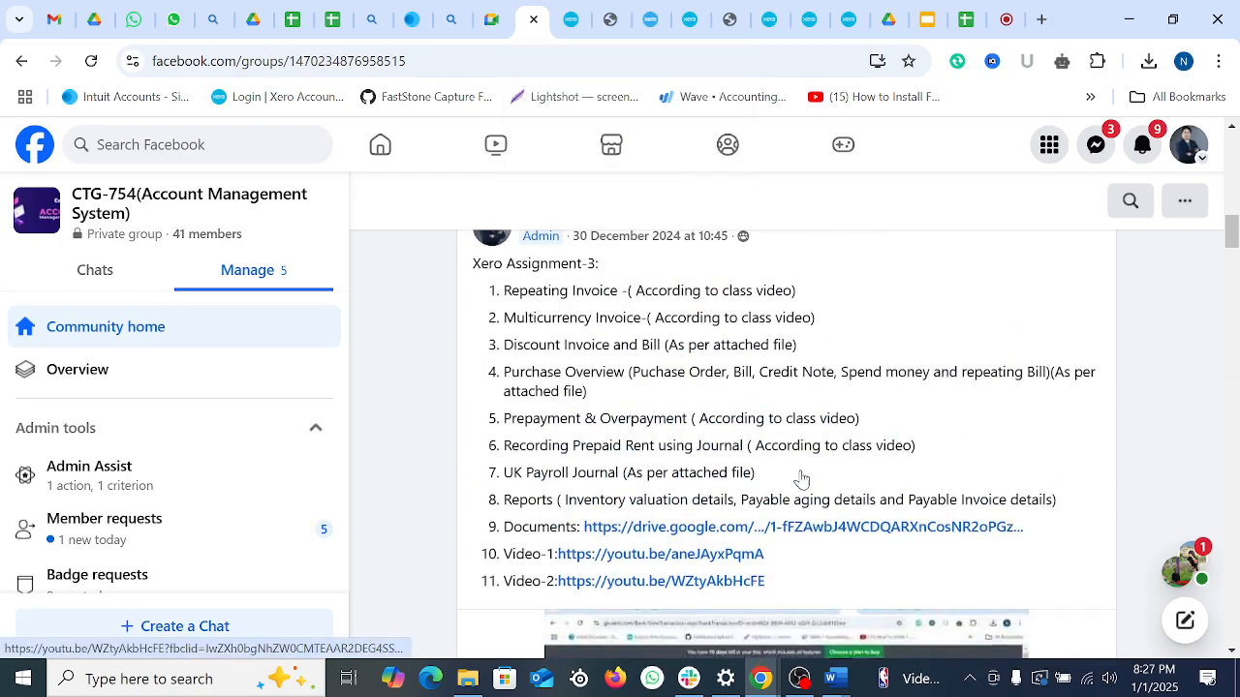
scroll(801, 474, "up", 8)
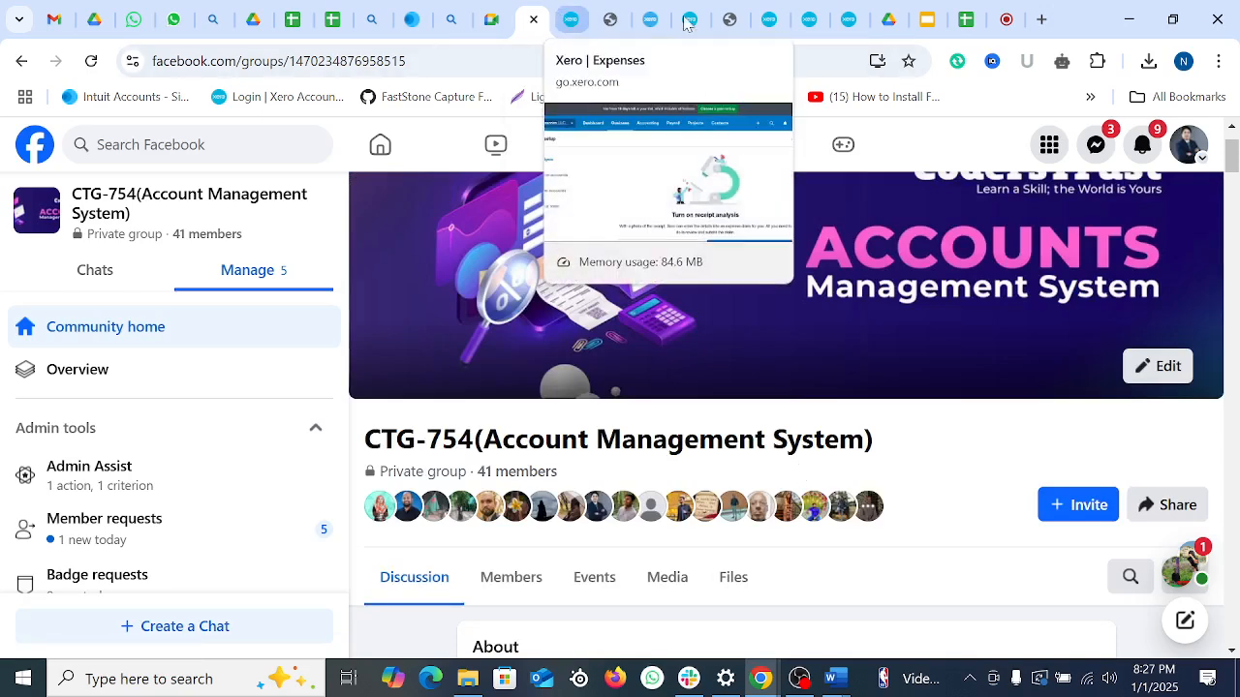
left_click(1007, 19)
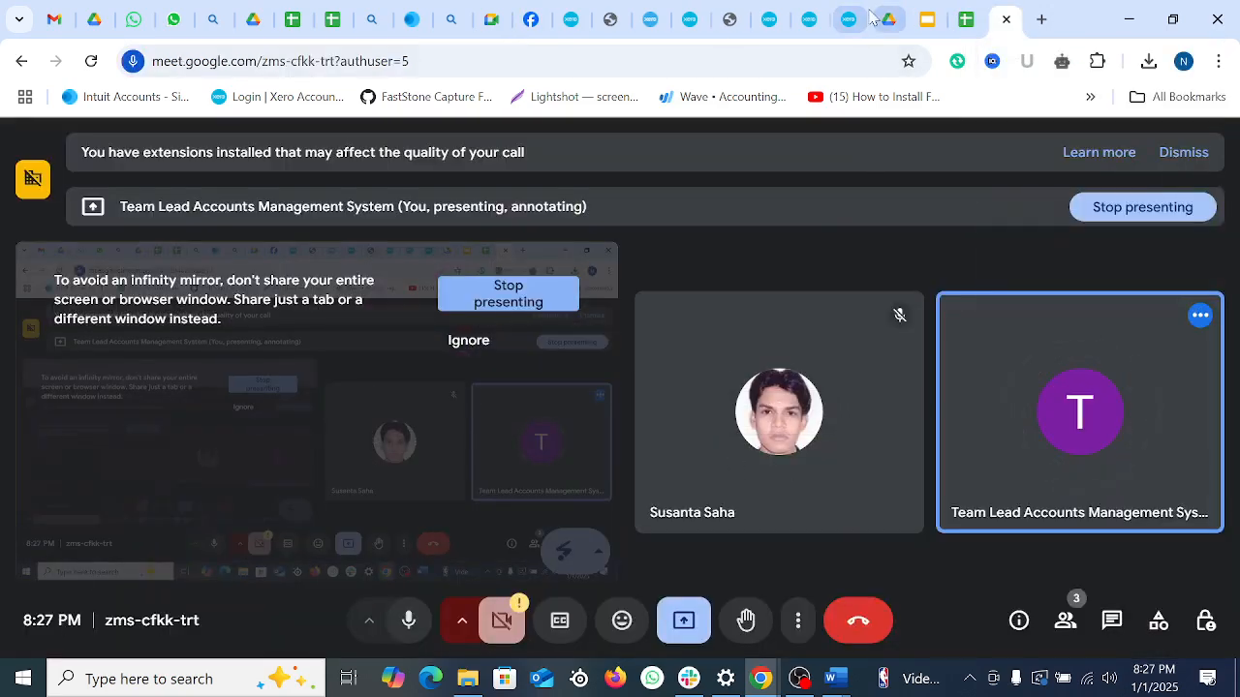
left_click(771, 19)
scroll(787, 559, "down", 12)
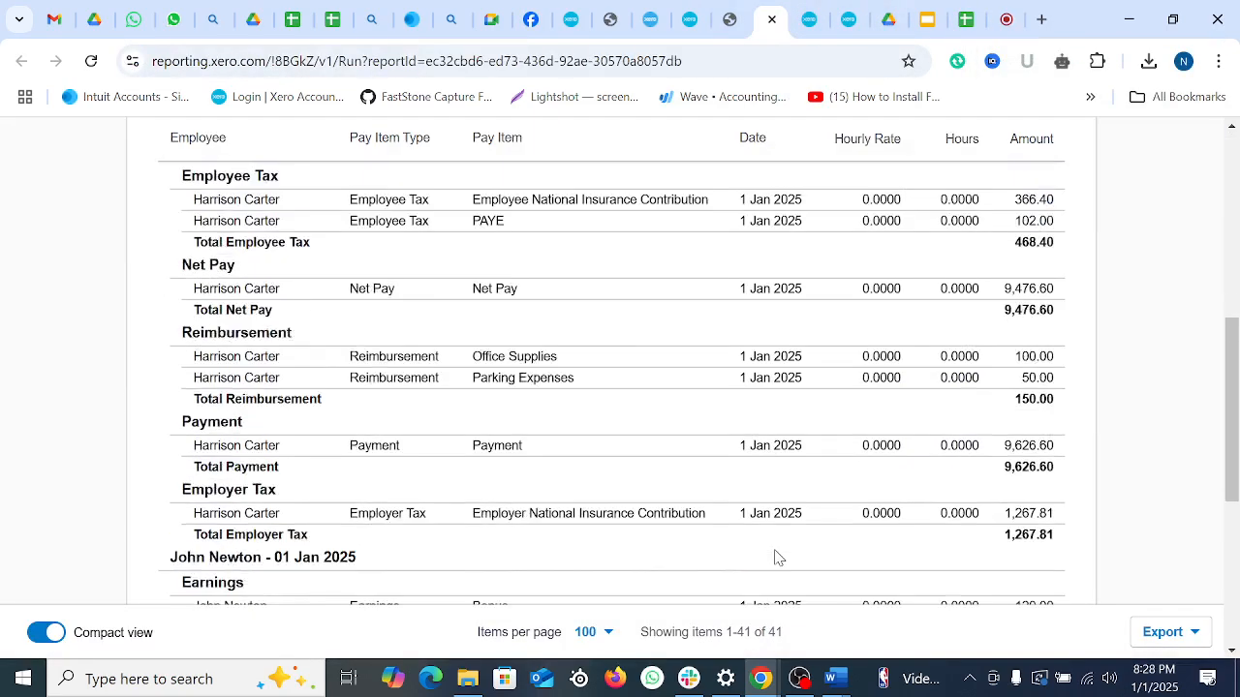
scroll(789, 533, "up", 11)
left_click(650, 17)
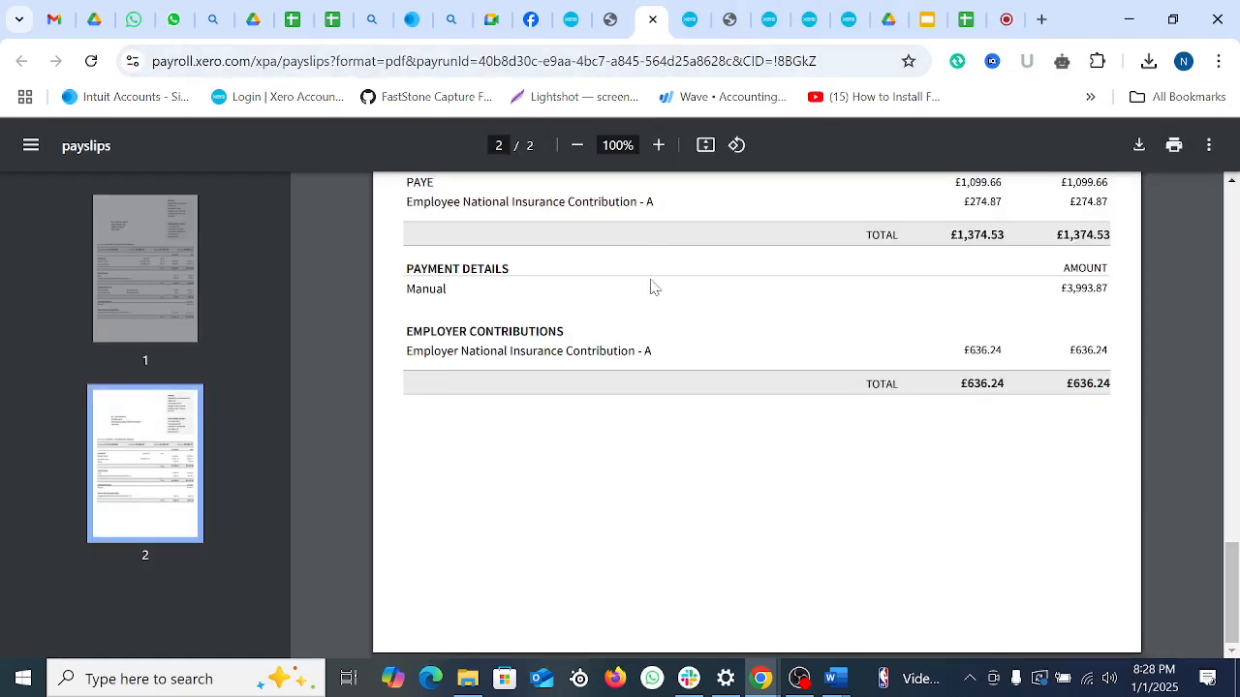
Step: Close the P32 Summary and payslips PDFs and return to the Expenses setup page
left_click(571, 17)
left_click(608, 17)
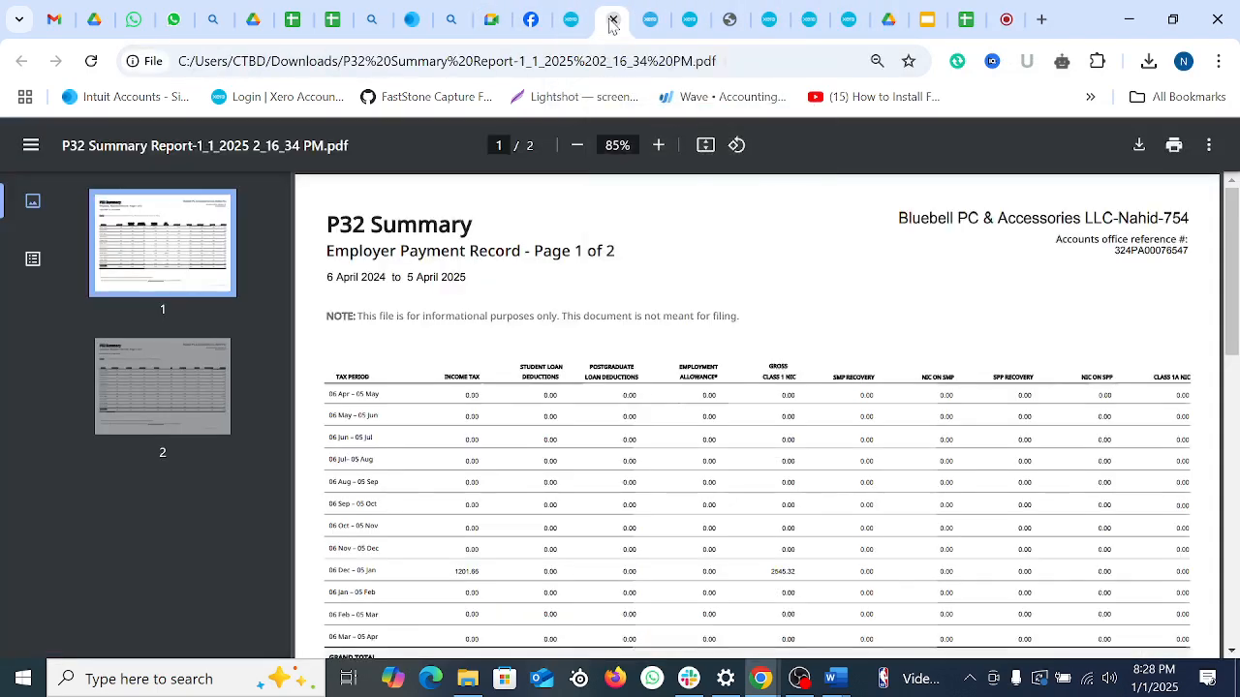
left_click(612, 20)
left_click(611, 20)
left_click(575, 24)
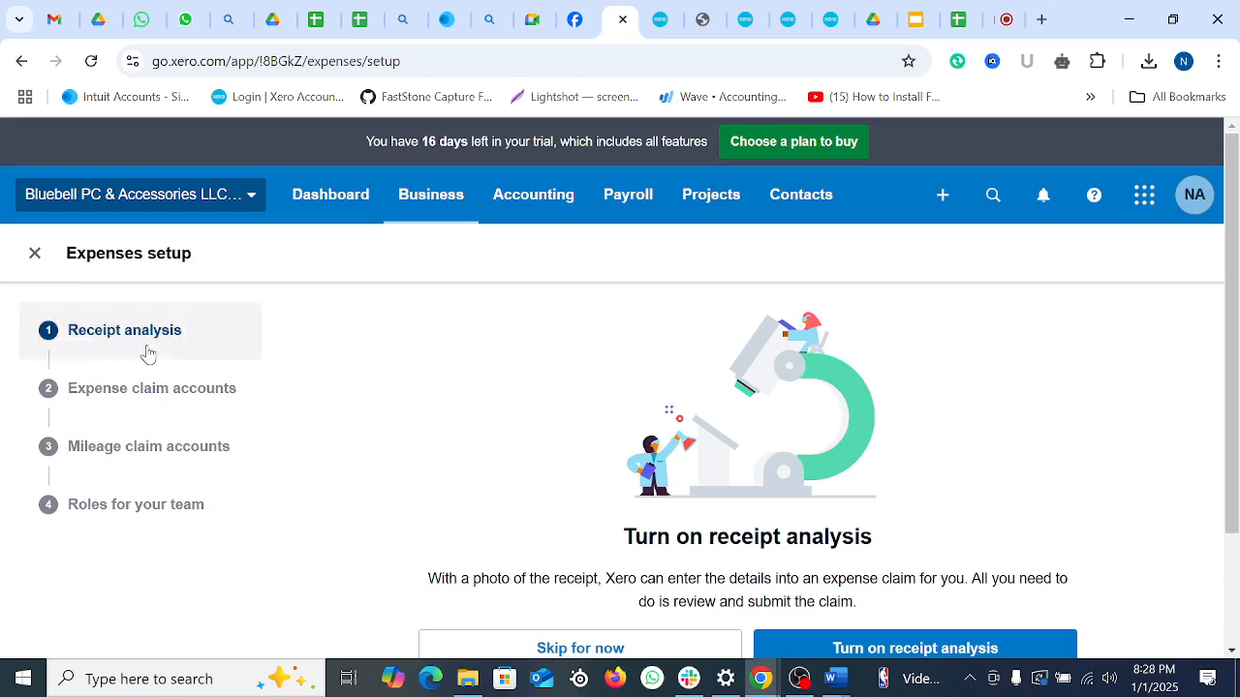
Step: Read the receipt analysis explanation and skip receipt analysis for now
scroll(706, 433, "down", 3)
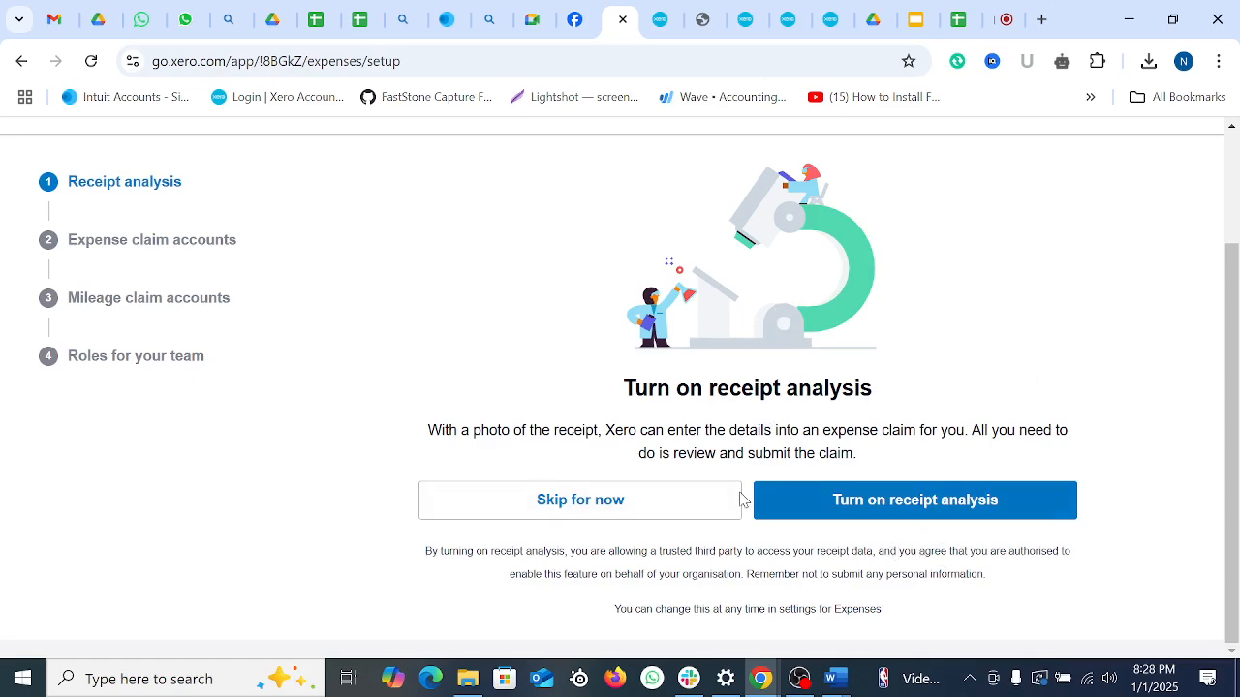
left_click_drag(455, 430, 1038, 452)
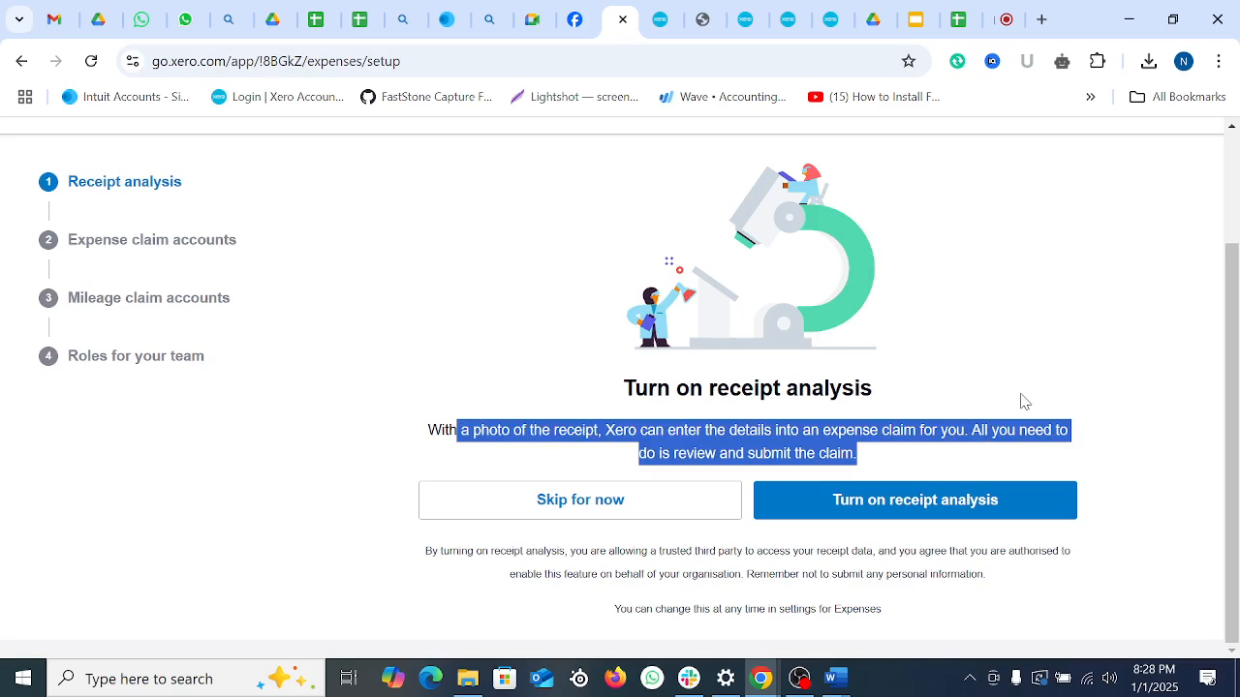
left_click(469, 362)
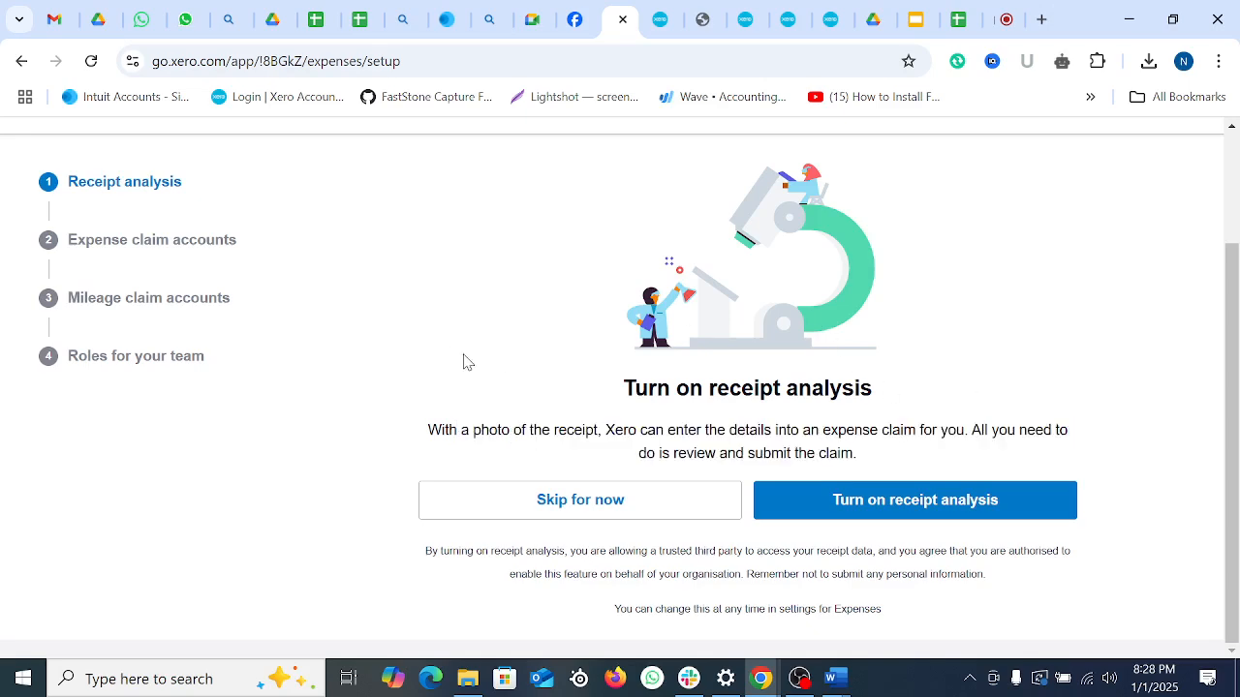
left_click(575, 515)
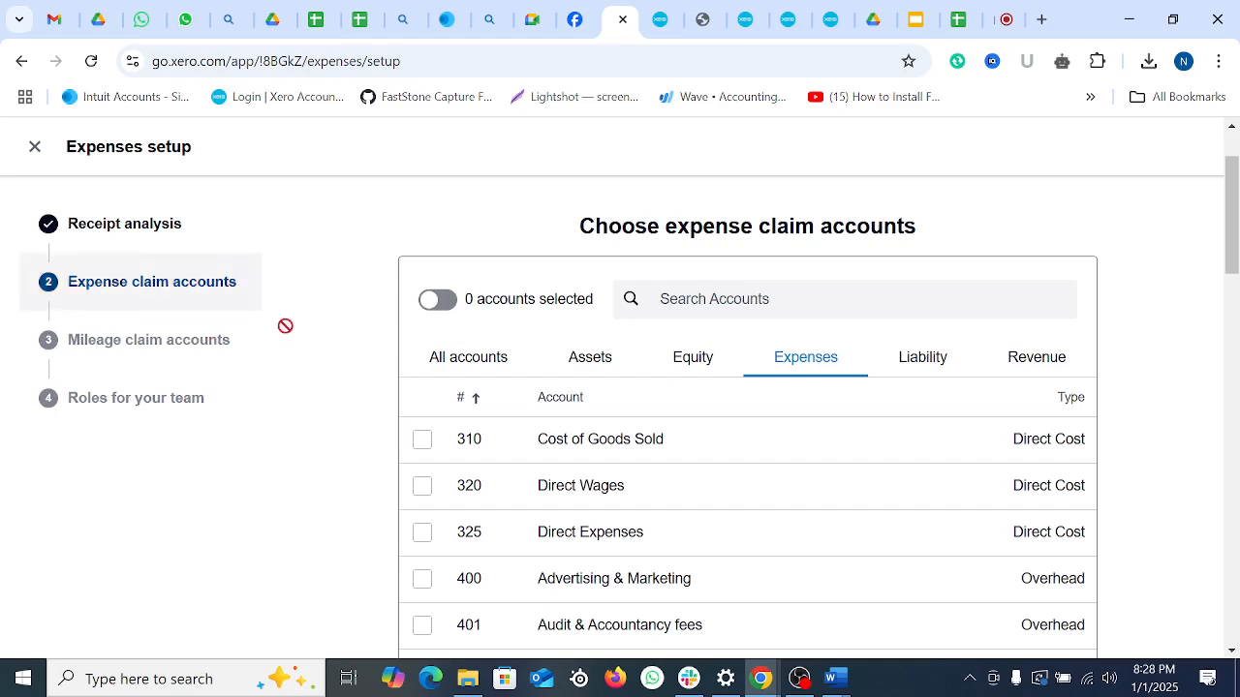
Step: Tick Entertainment-100% business (420) and General Expenses (429) as expense claim accounts
scroll(832, 416, "down", 1)
scroll(822, 420, "down", 15)
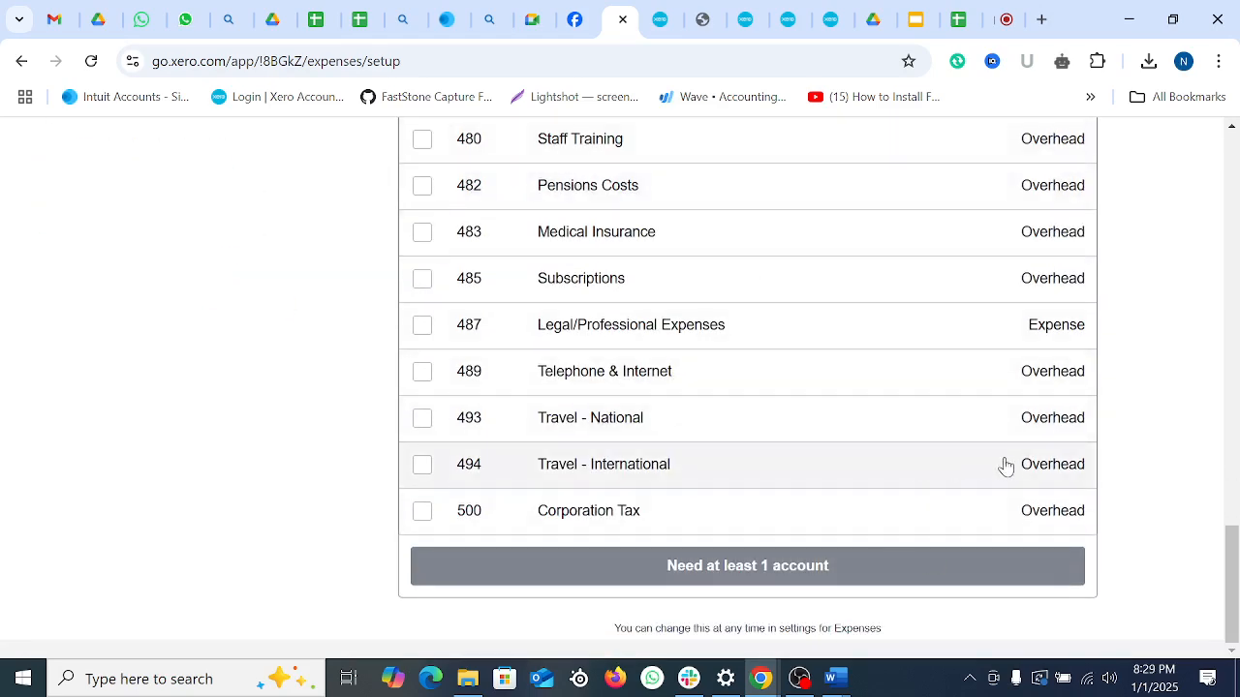
scroll(1003, 465, "up", 13)
scroll(995, 461, "up", 5)
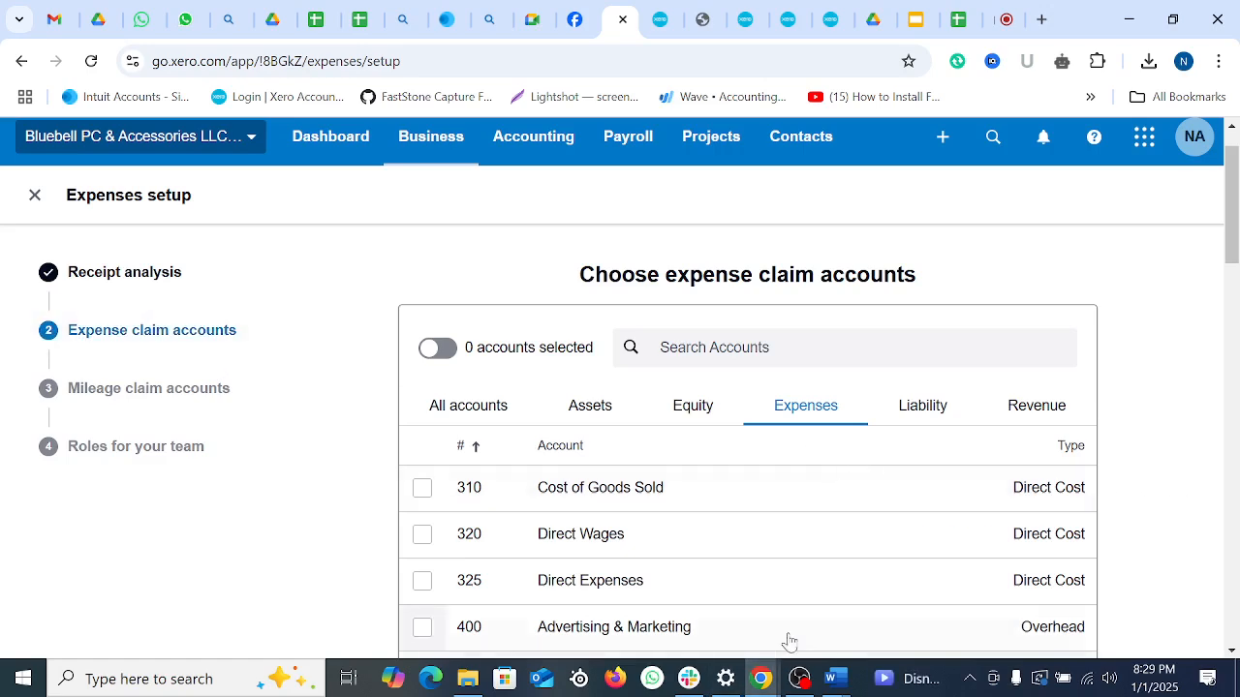
scroll(684, 481, "down", 1)
scroll(685, 481, "down", 5)
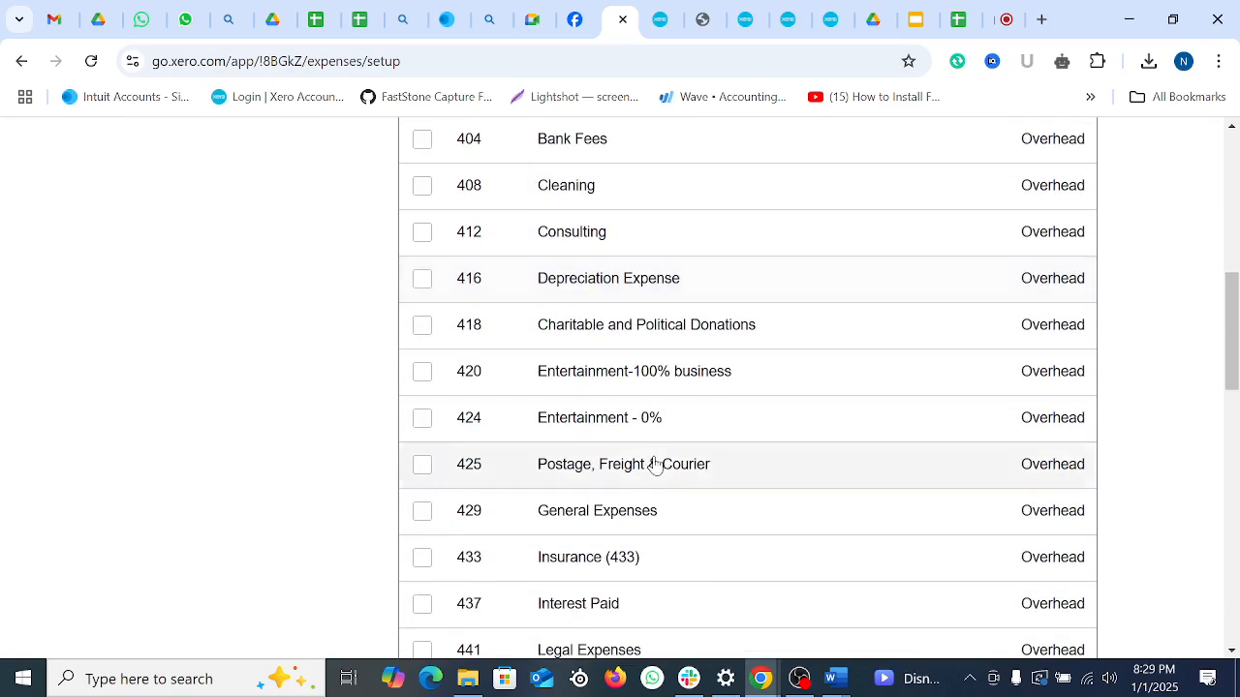
left_click(421, 375)
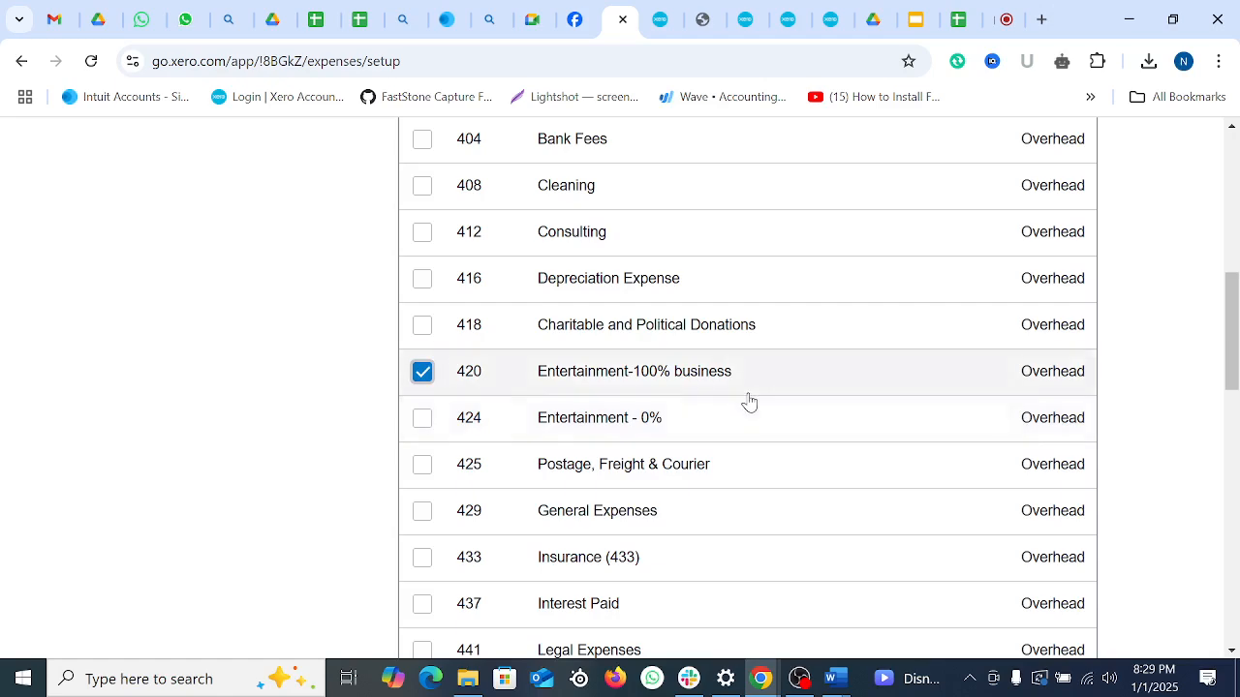
scroll(681, 404, "down", 1)
left_click(423, 417)
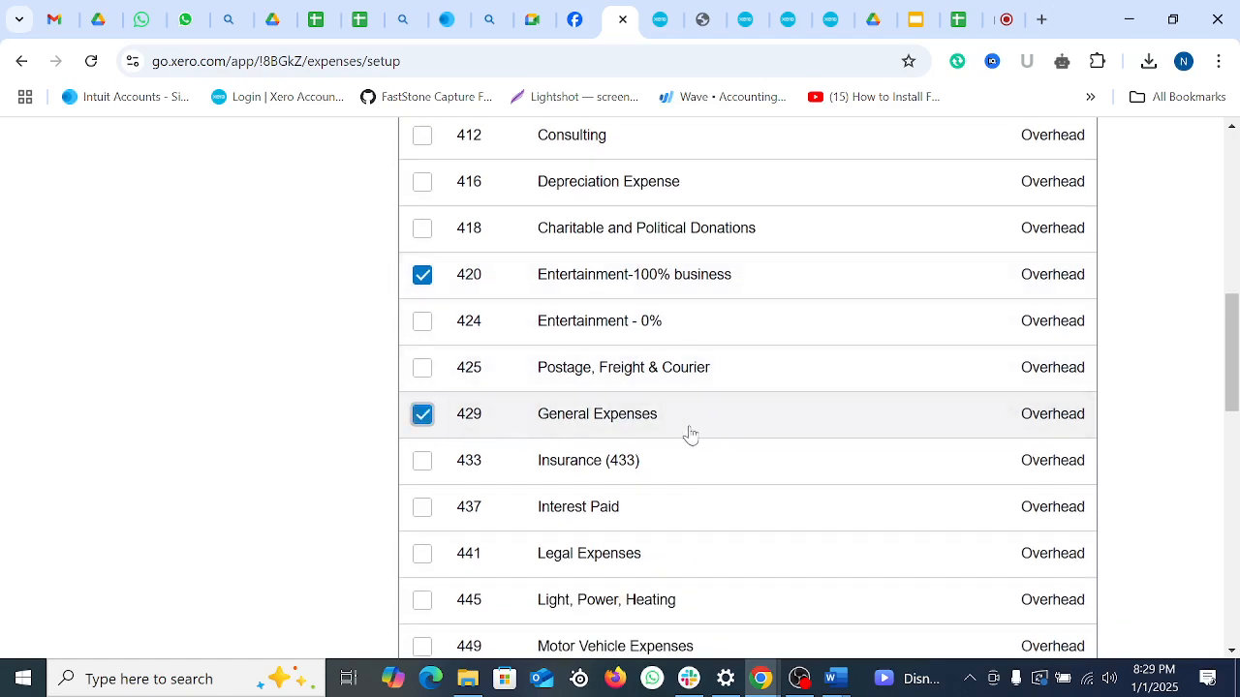
Step: Add Printing & Stationery (461) and Telephone & Internet (489), then confirm the four accounts
scroll(708, 429, "down", 3)
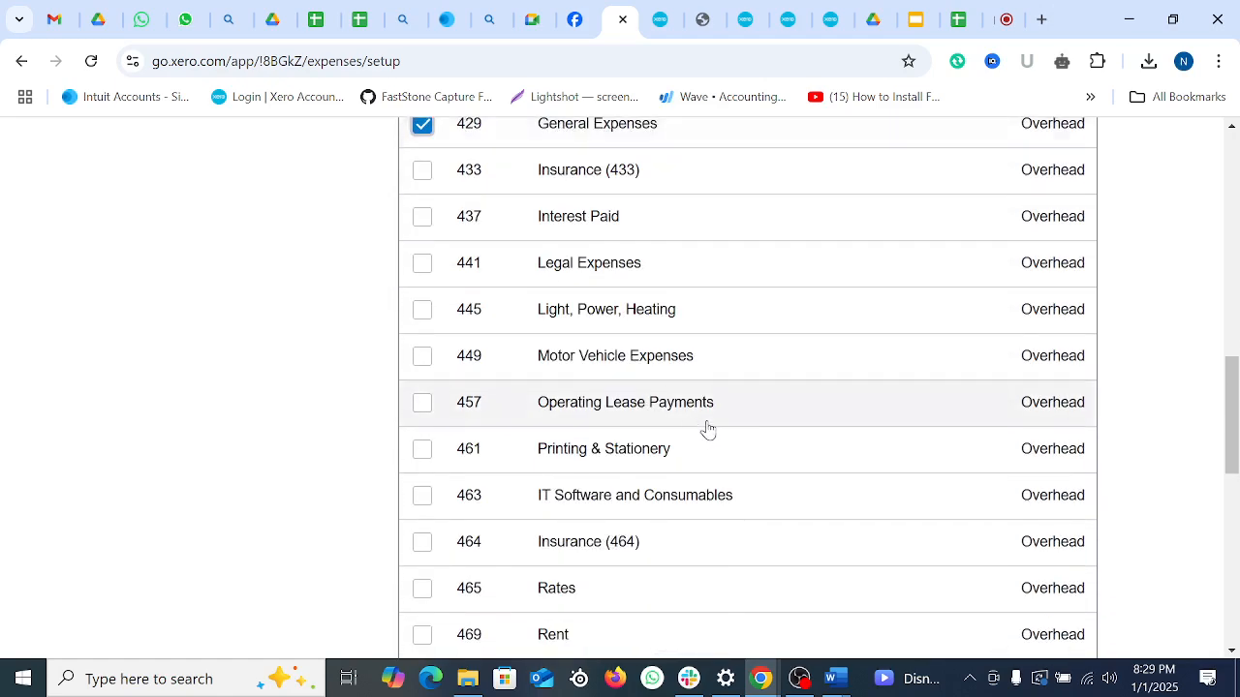
left_click(422, 450)
scroll(433, 475, "down", 2)
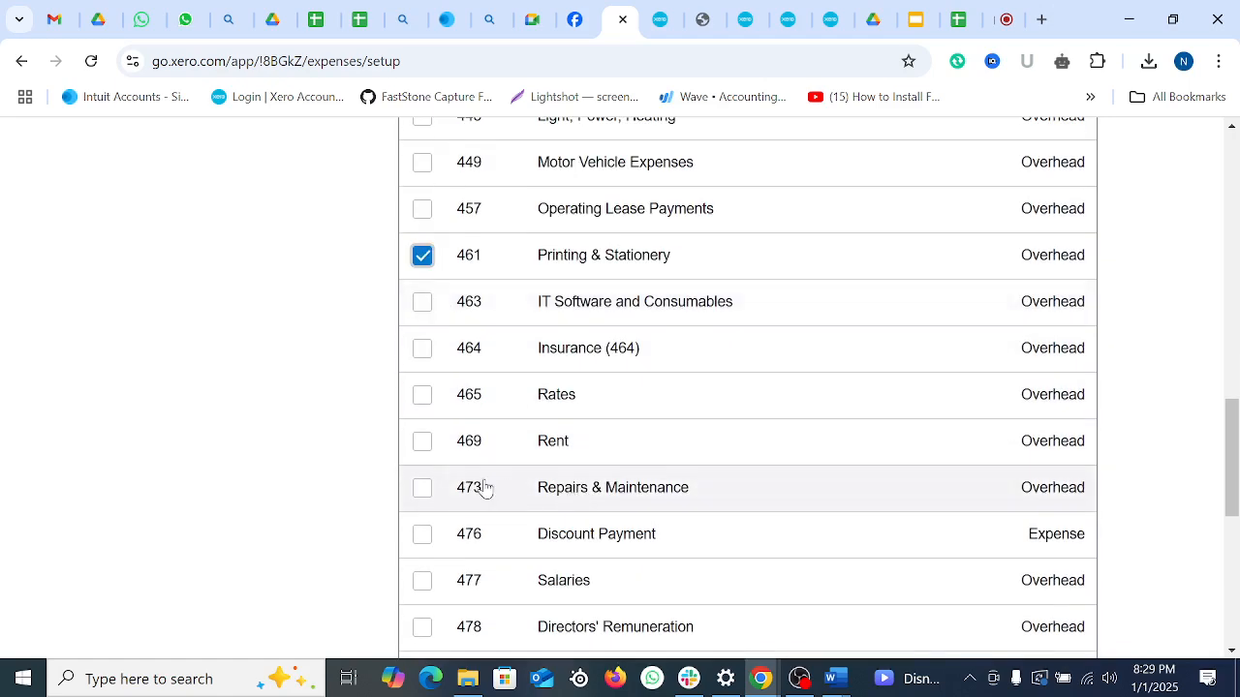
scroll(584, 543, "down", 2)
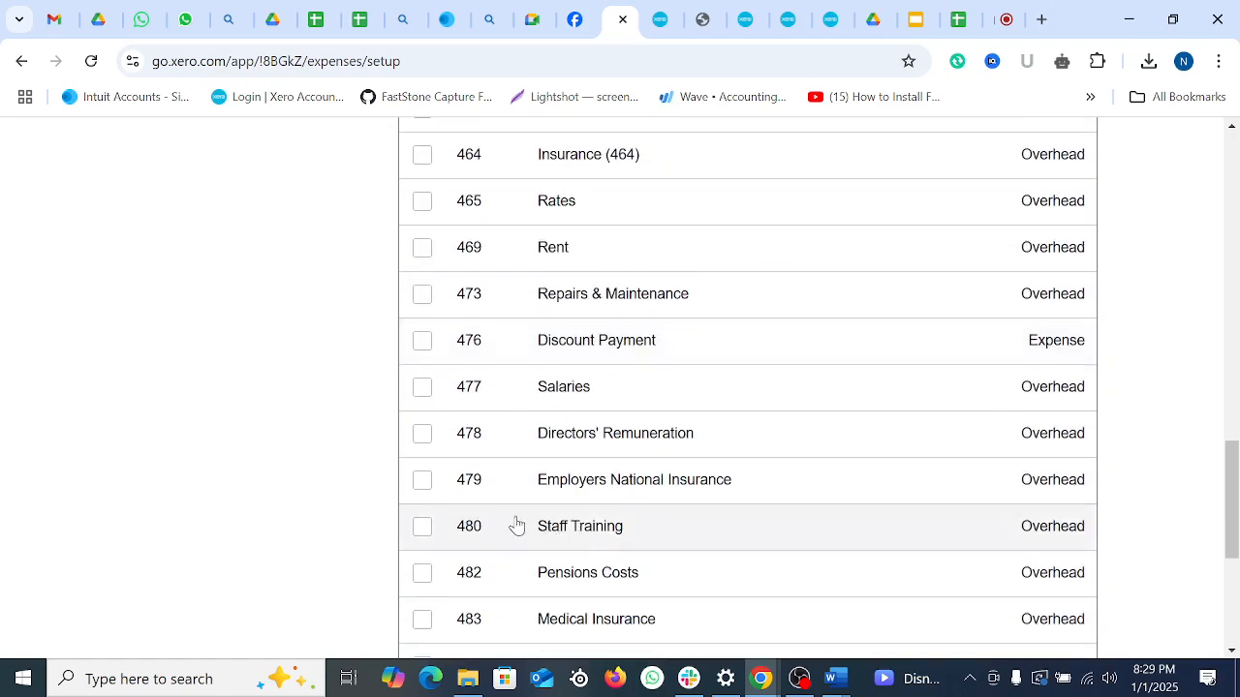
scroll(543, 503, "down", 2)
scroll(534, 504, "down", 2)
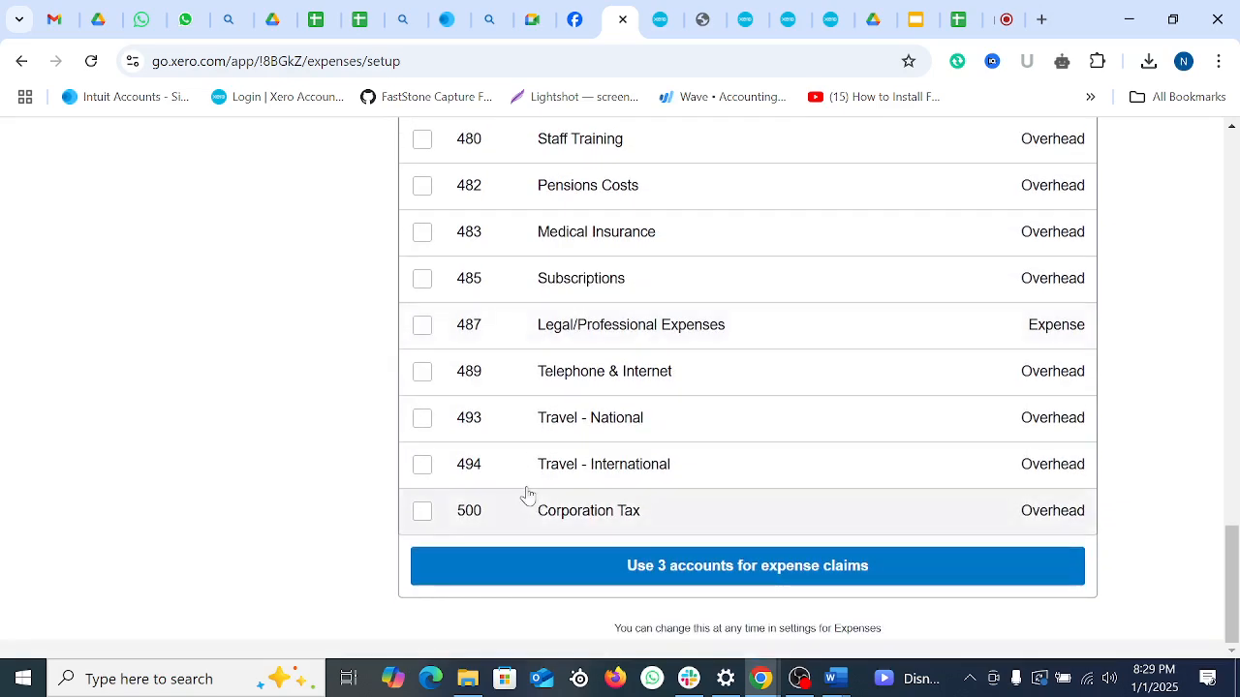
left_click(422, 372)
scroll(847, 443, "up", 9)
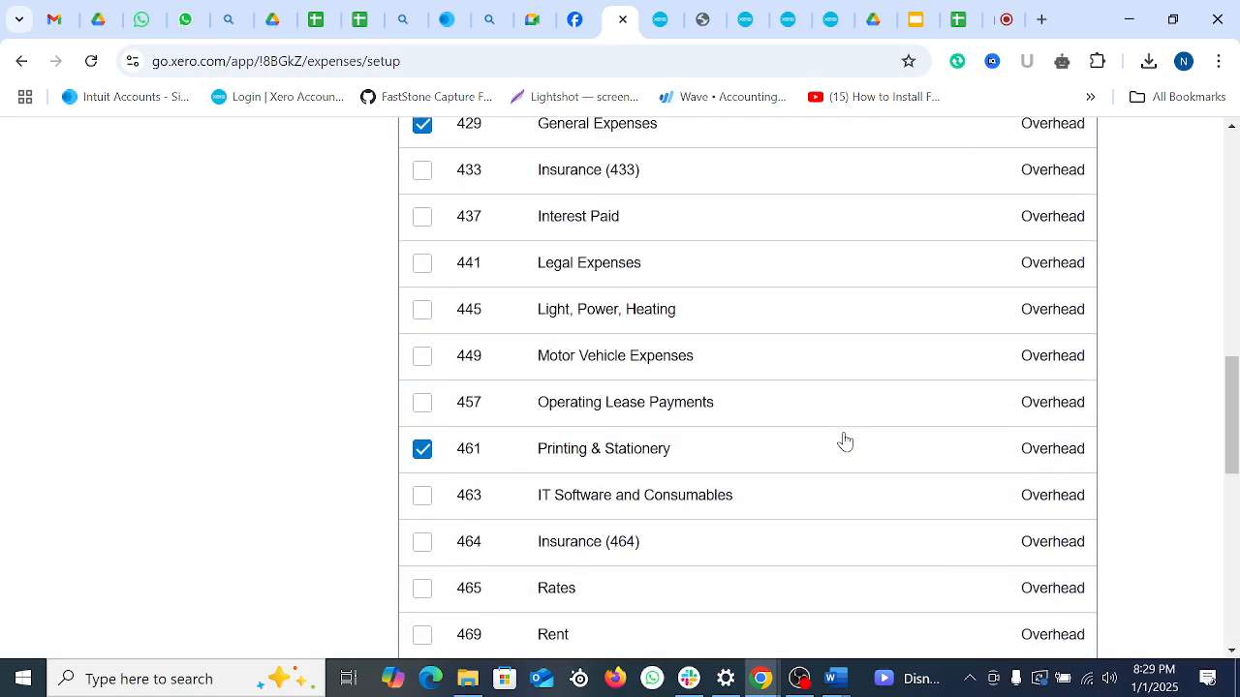
scroll(843, 437, "up", 2)
scroll(891, 443, "down", 10)
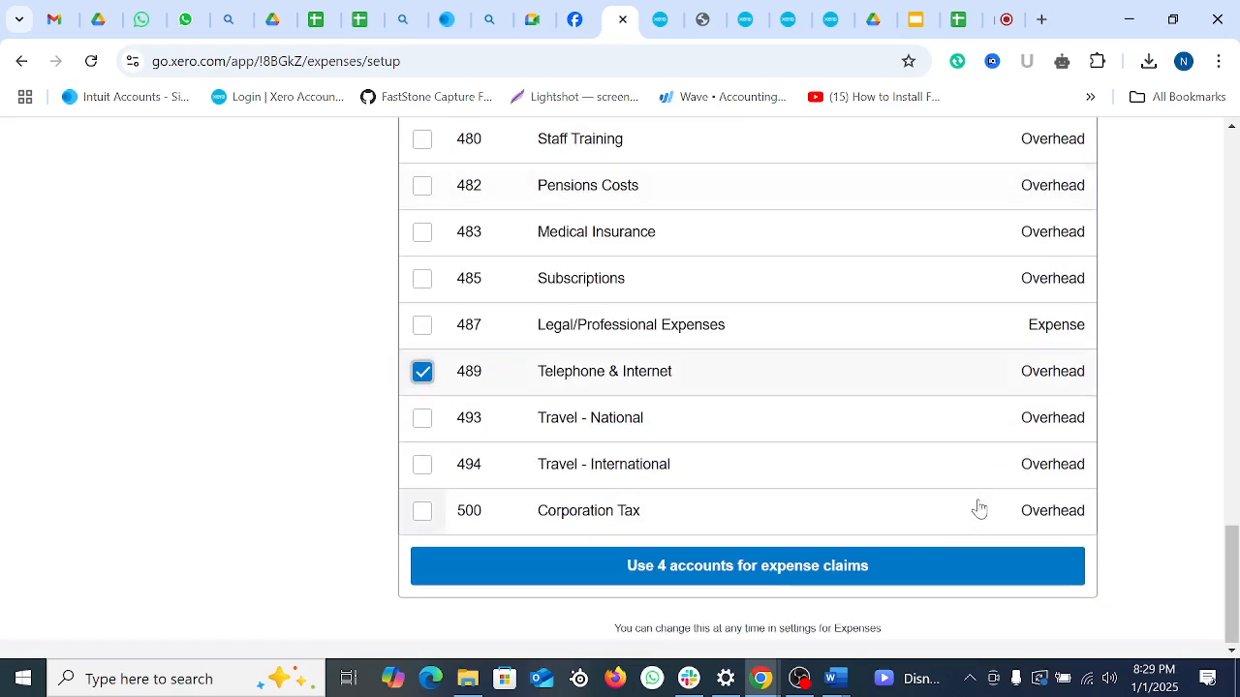
left_click(697, 575)
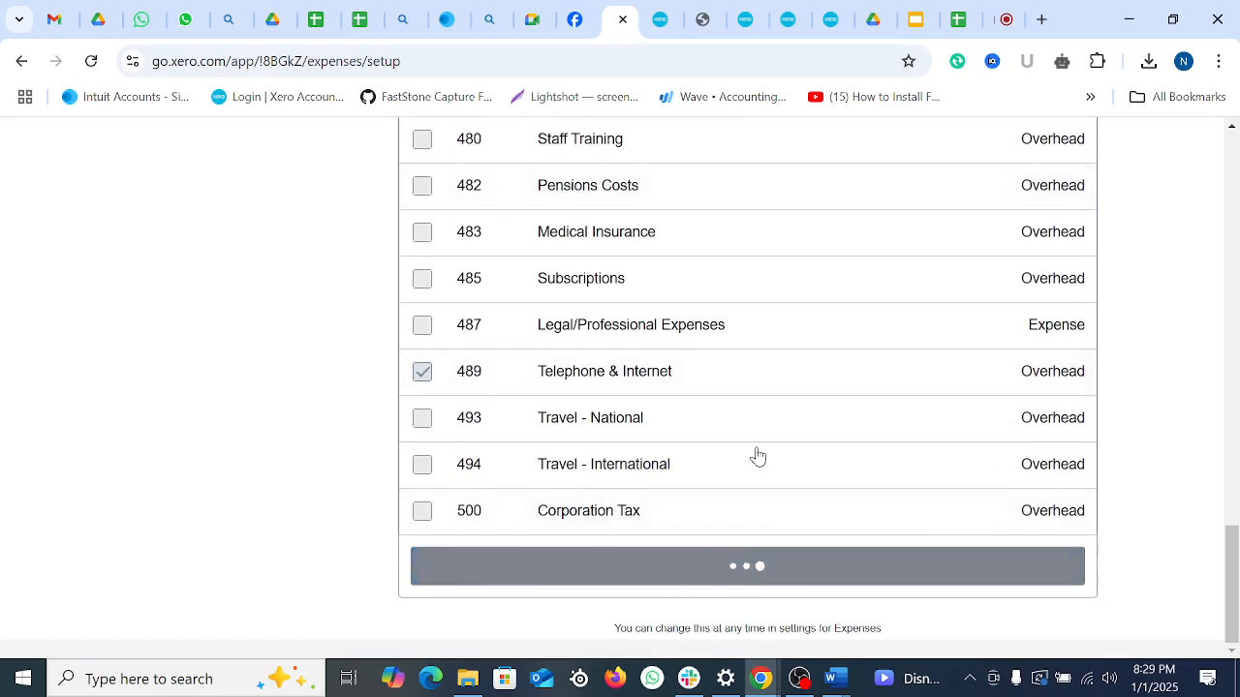
Step: Use Travel - National (493) and Travel - International (494) for mileage, roles Just me, and finish
scroll(731, 475, "down", 10)
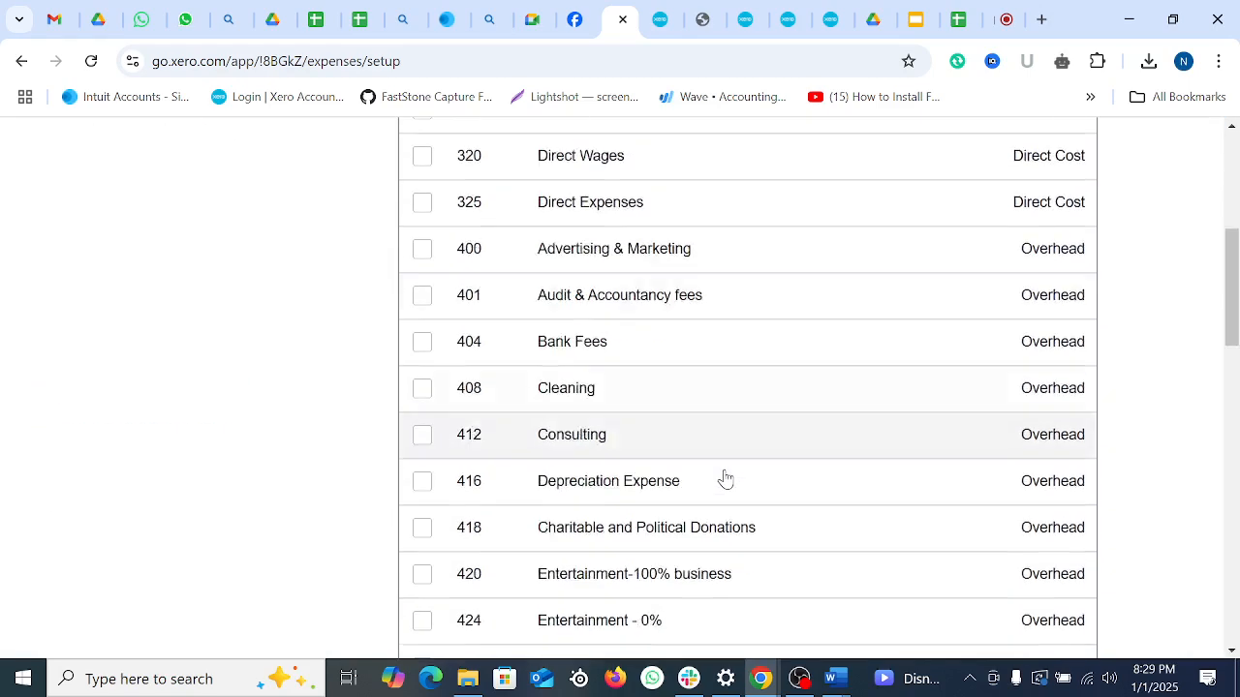
scroll(699, 470, "down", 6)
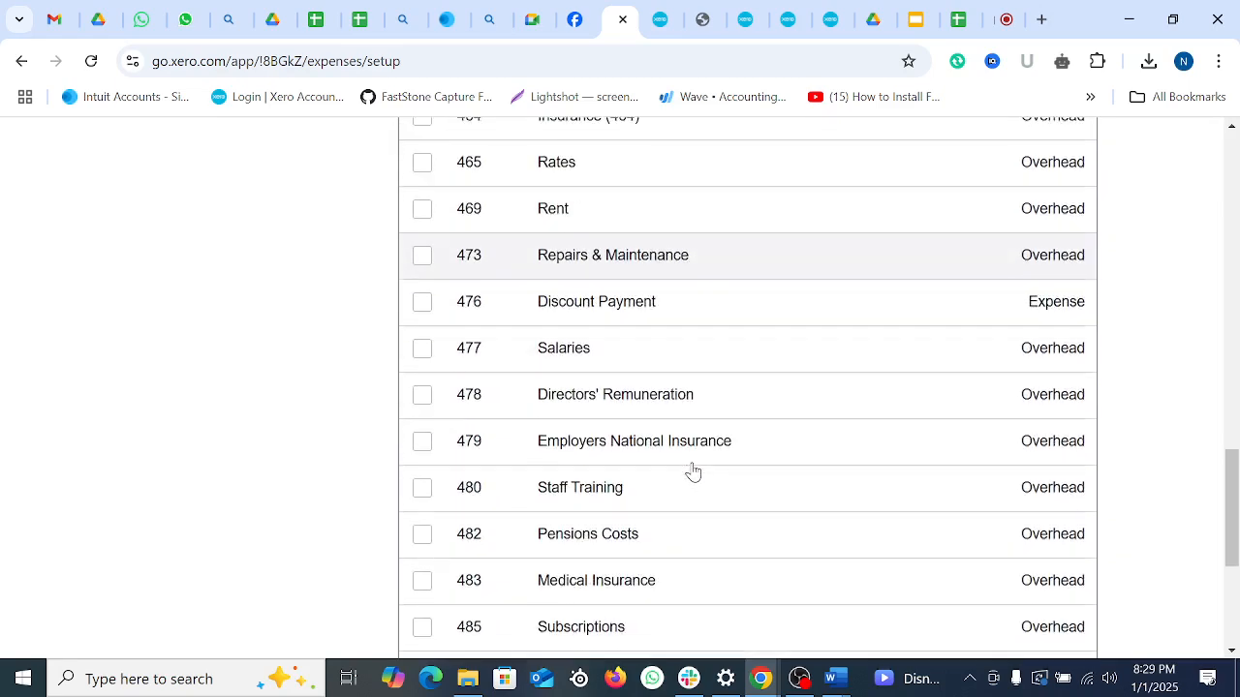
scroll(693, 472, "down", 2)
left_click(422, 475)
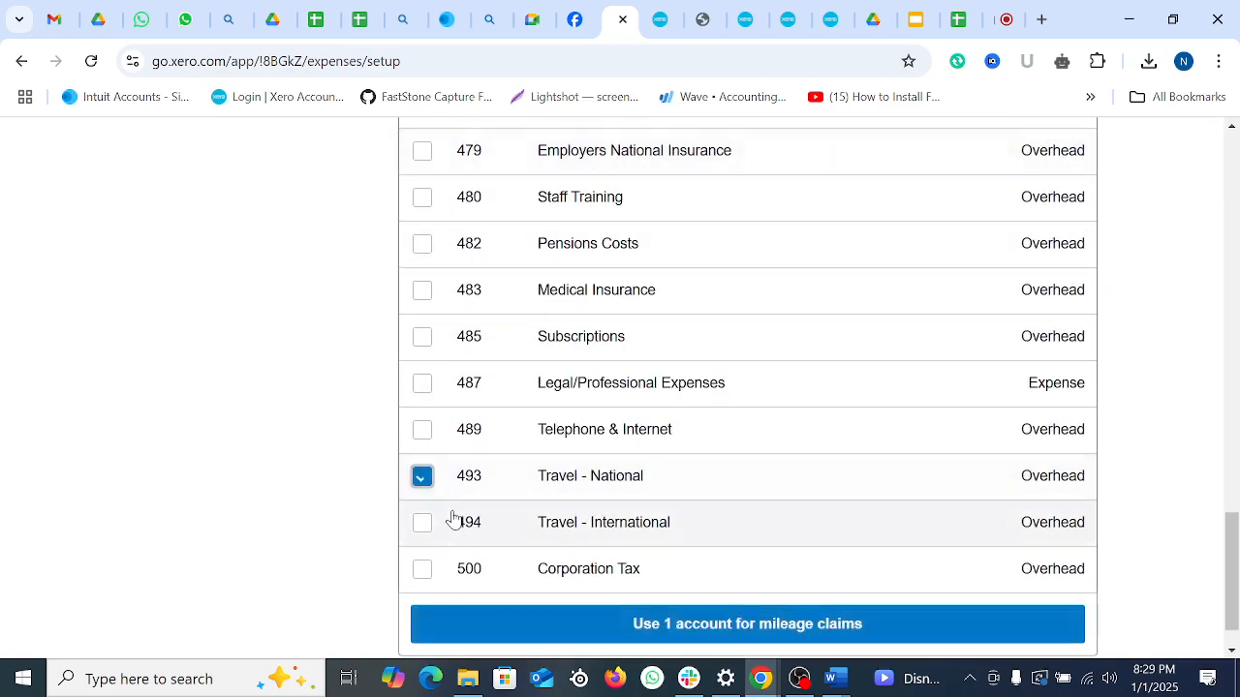
left_click(423, 524)
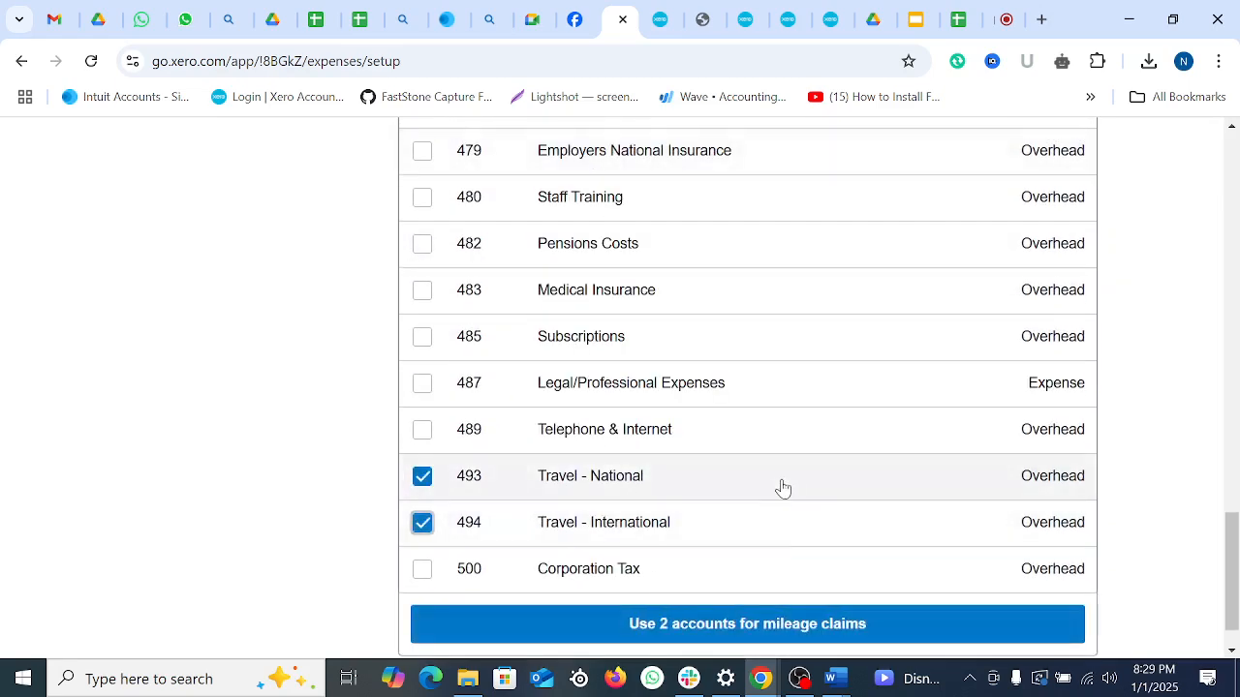
left_click(772, 624)
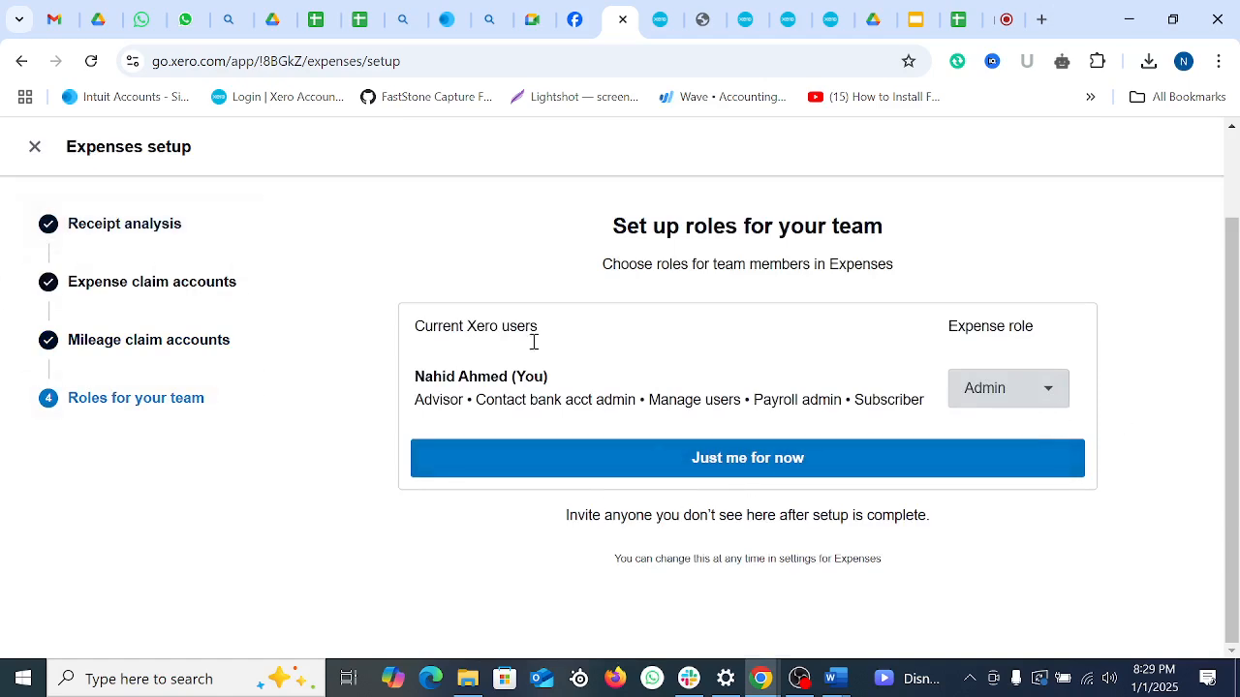
left_click(743, 470)
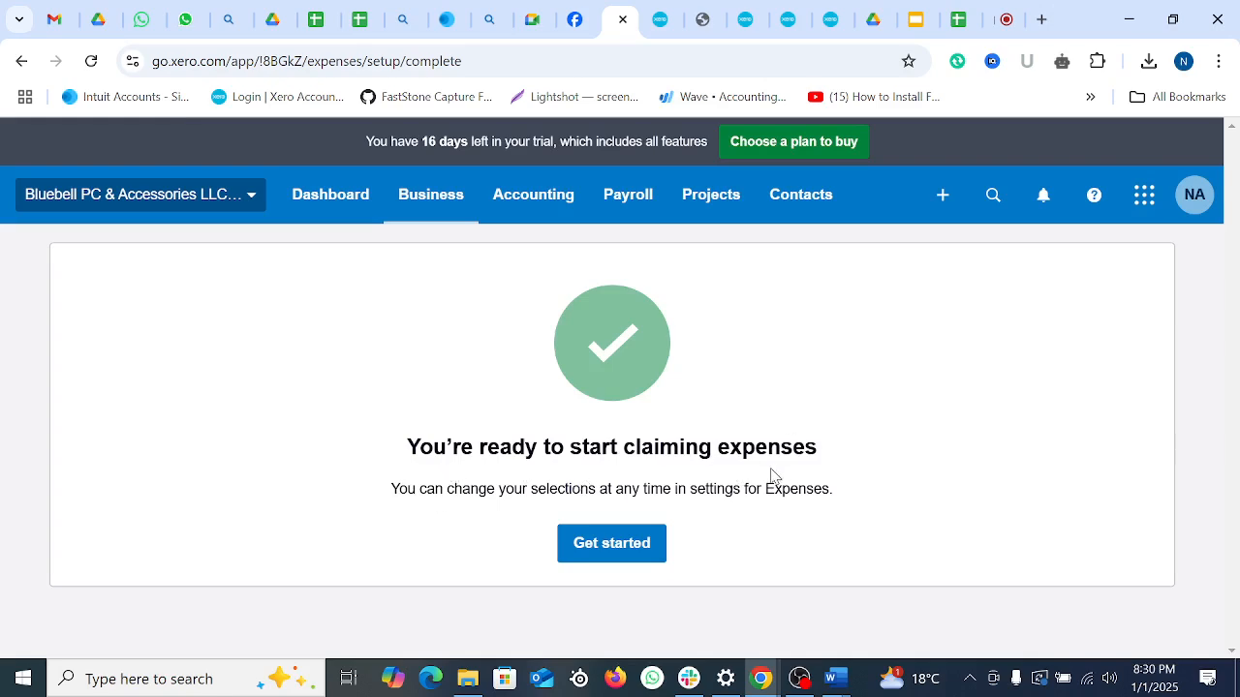
left_click(639, 552)
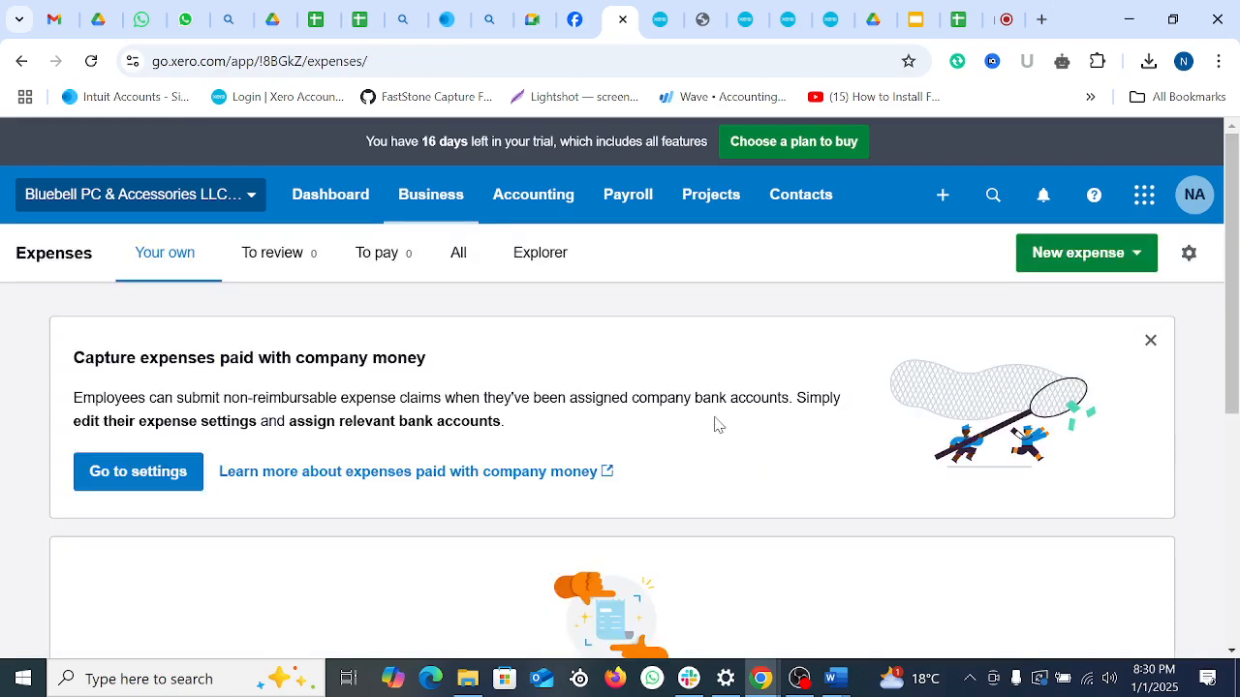
Step: Dismiss the company-money banner on the Expenses page
scroll(818, 489, "down", 5)
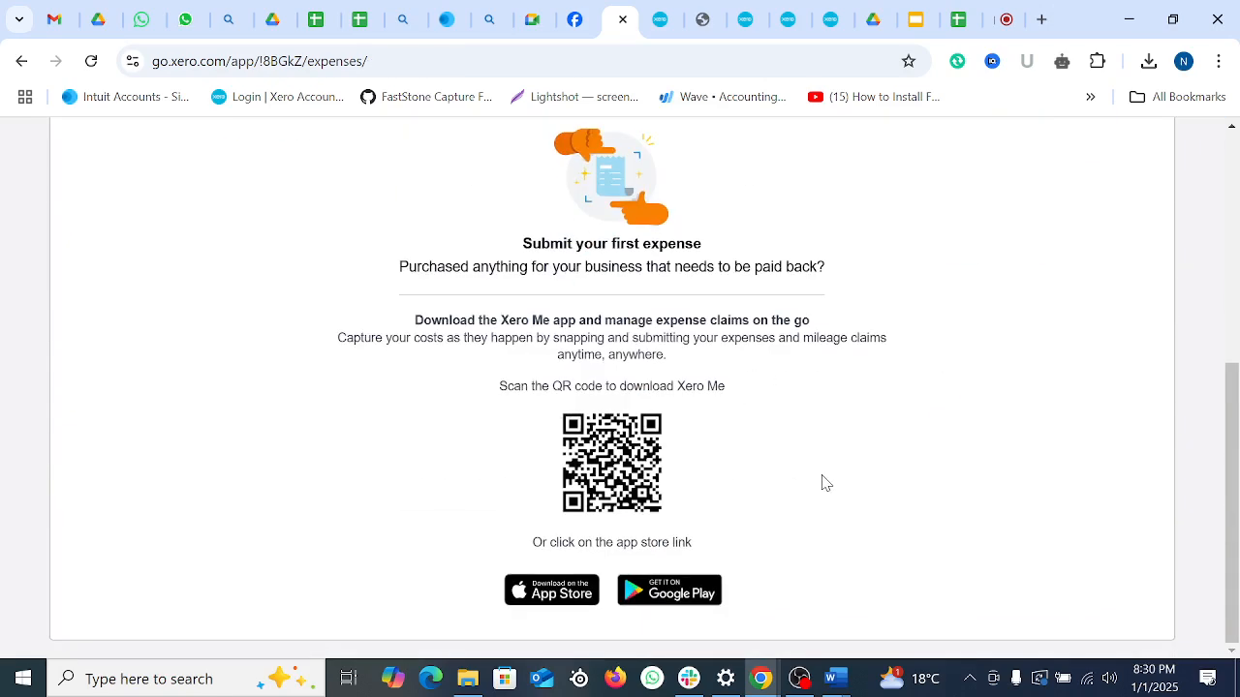
scroll(822, 482, "up", 5)
left_click(1148, 341)
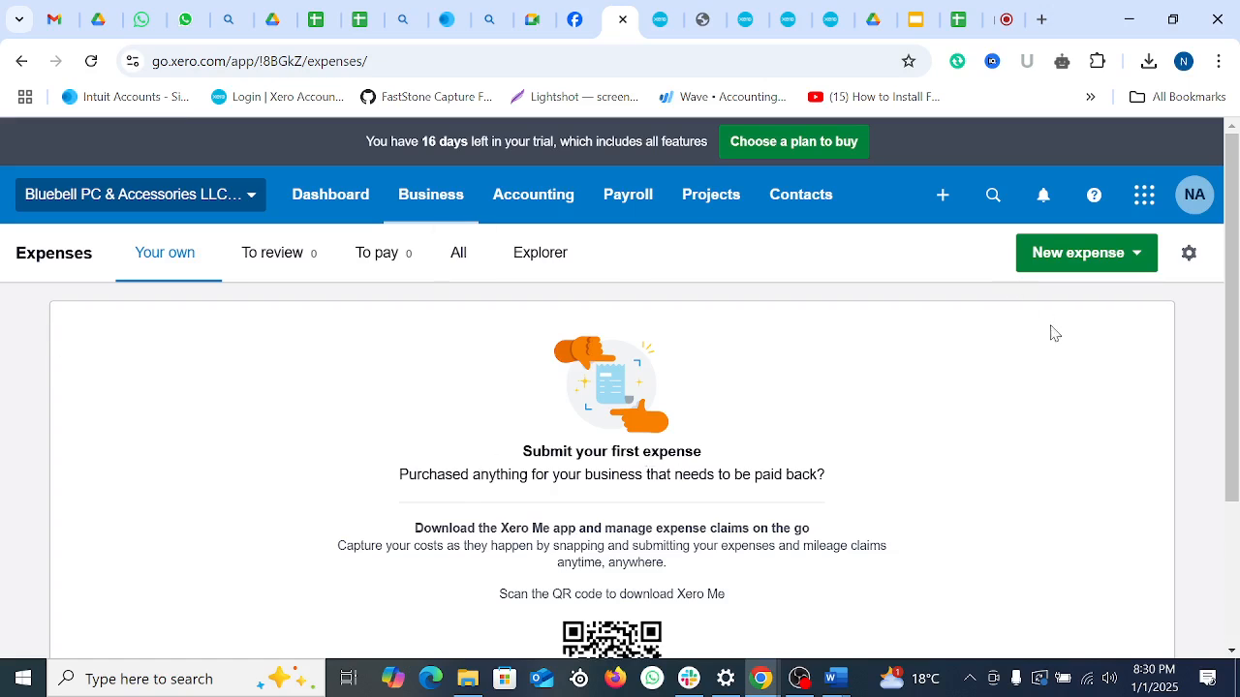
Step: Start a new expense claim, inspect its Account list and extra save options, then discard it unsaved
left_click(1135, 257)
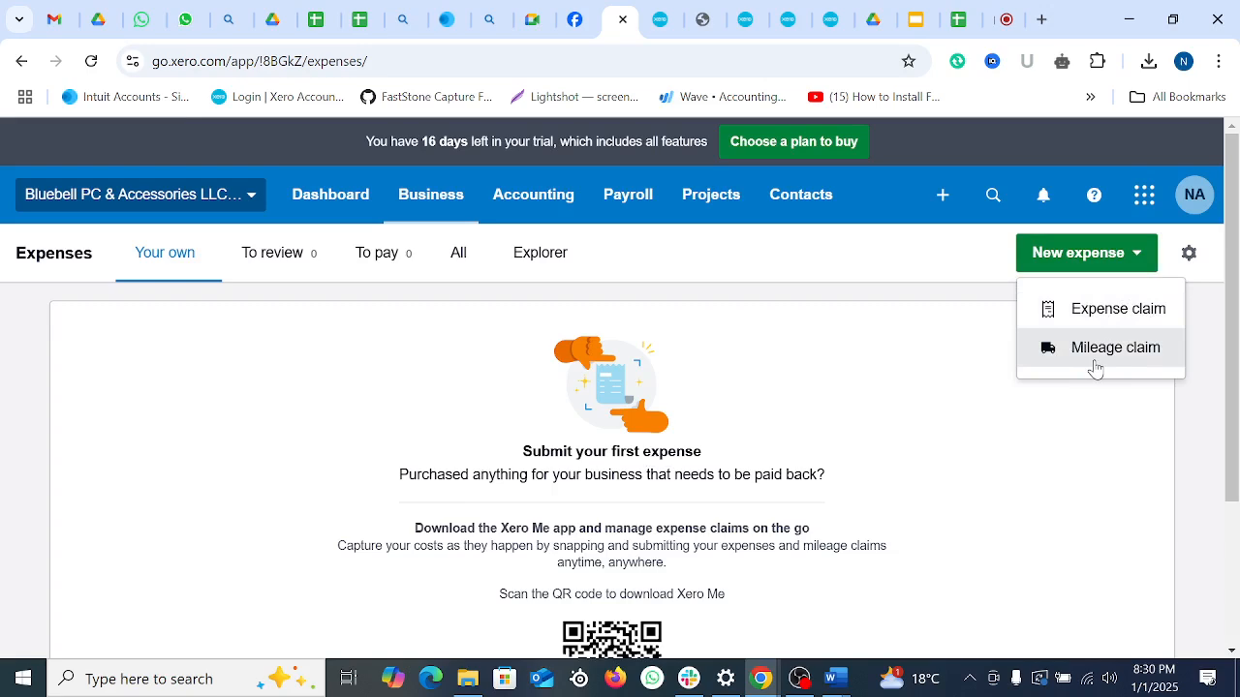
left_click(1112, 317)
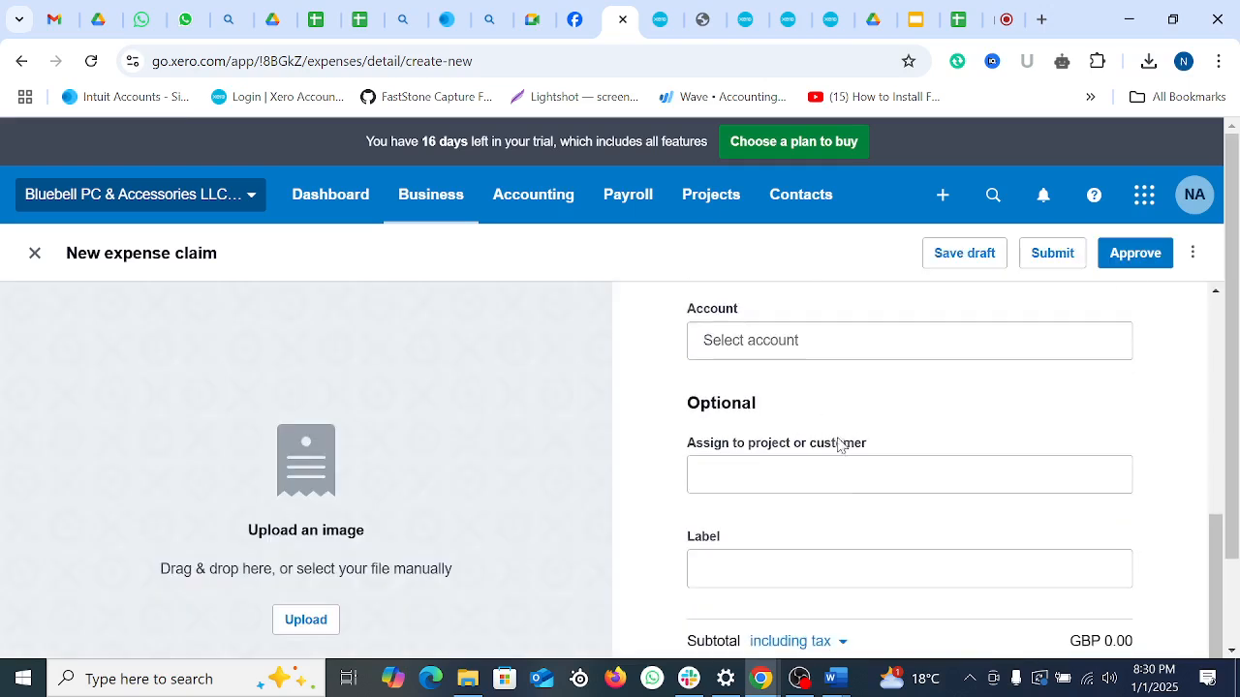
left_click(855, 435)
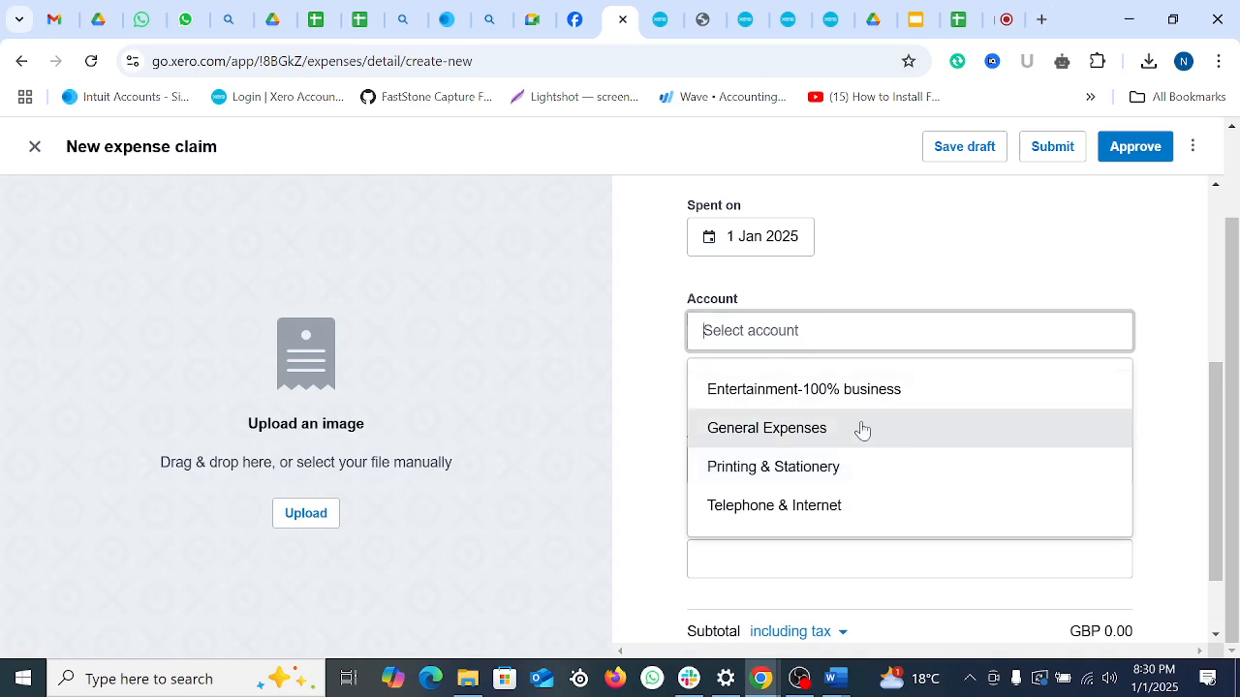
scroll(750, 435, "up", 2)
left_click(497, 389)
scroll(1059, 424, "up", 4)
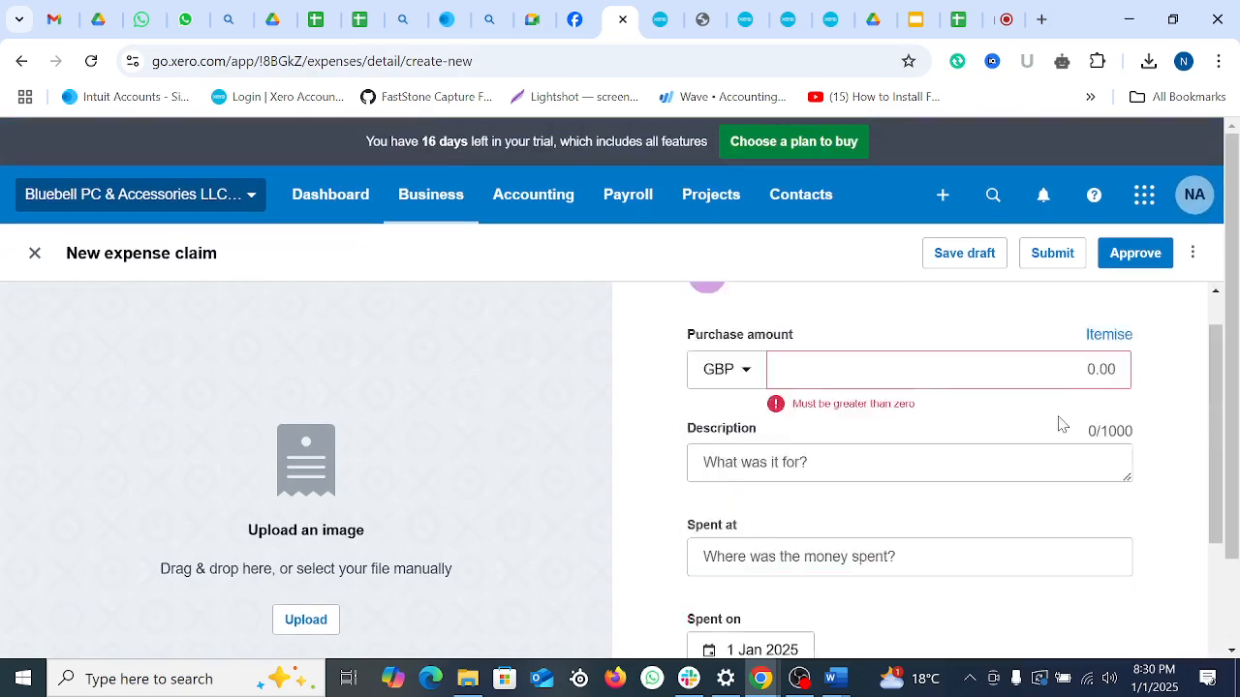
left_click(1197, 255)
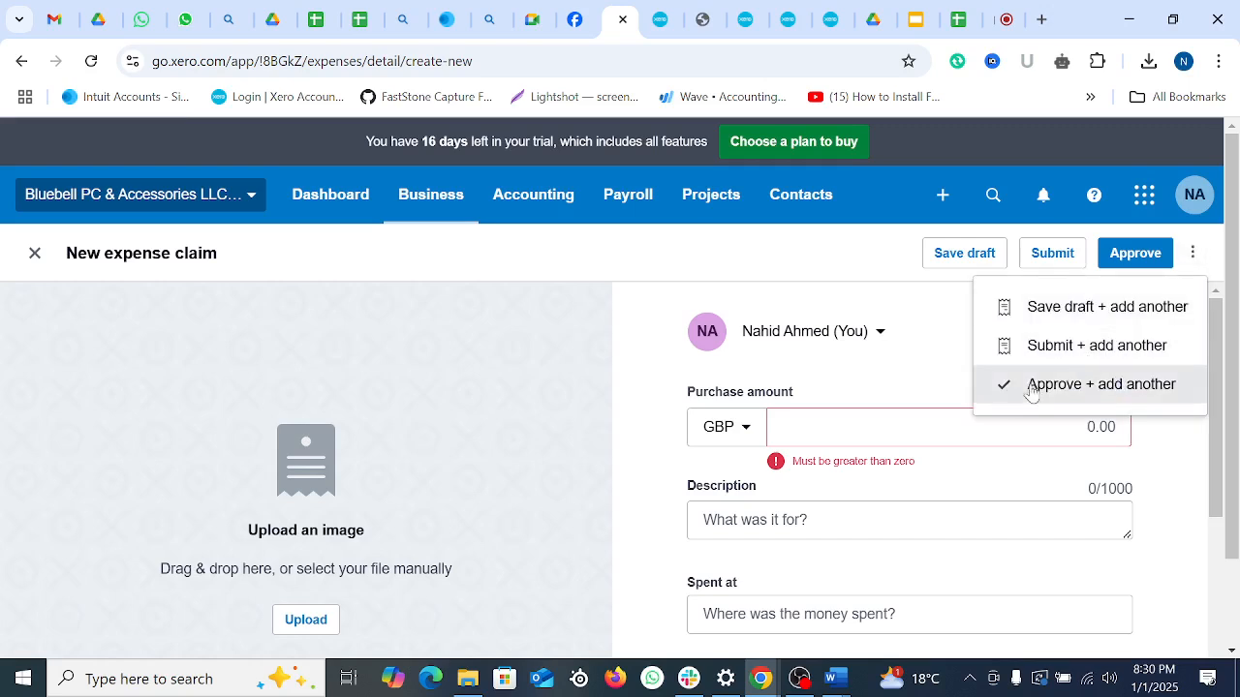
left_click(462, 362)
left_click(32, 248)
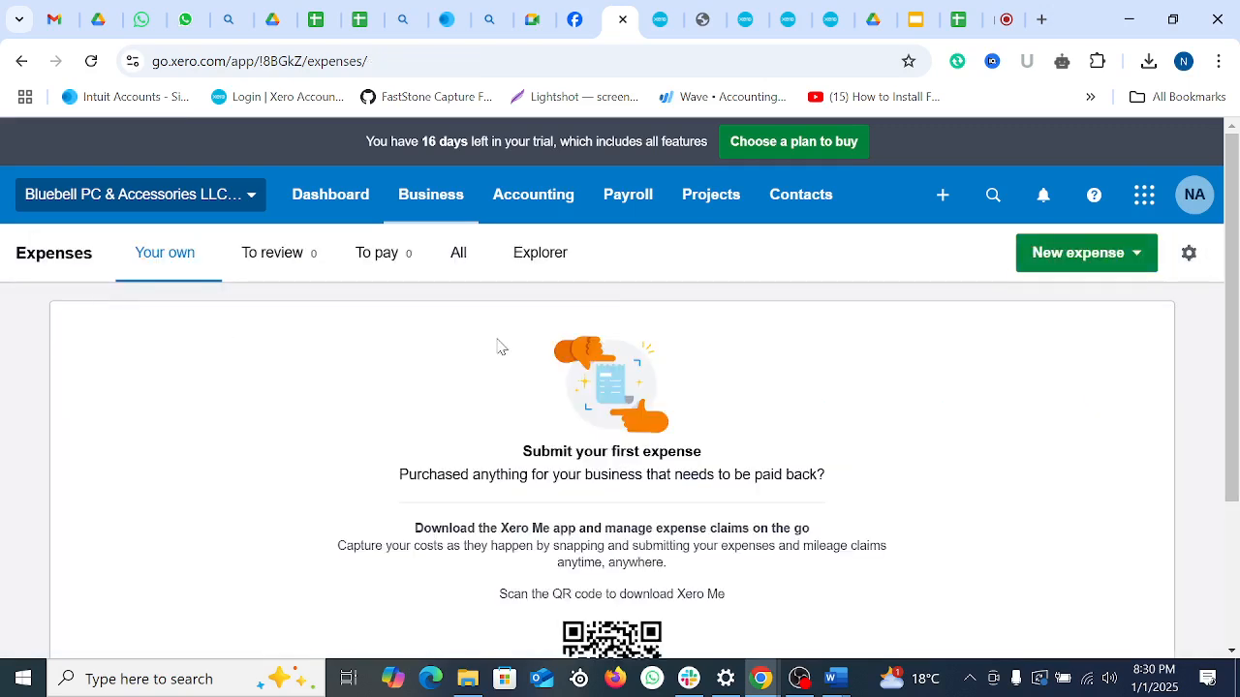
left_click(1187, 254)
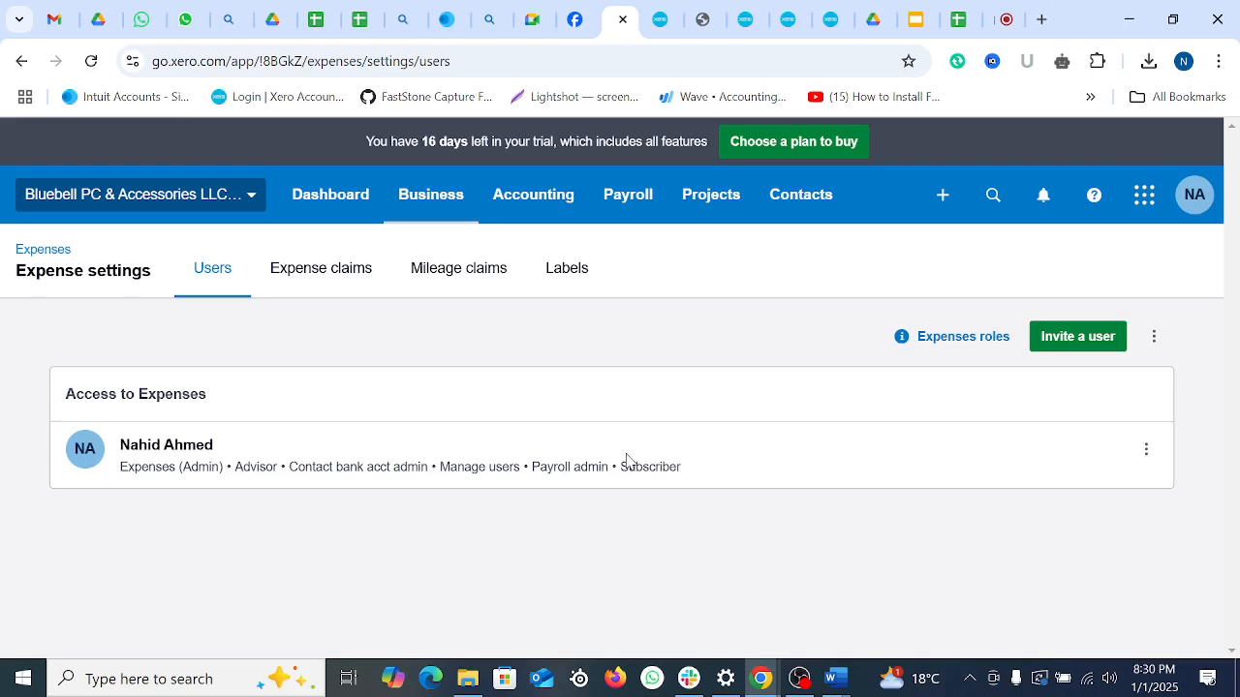
left_click(1155, 337)
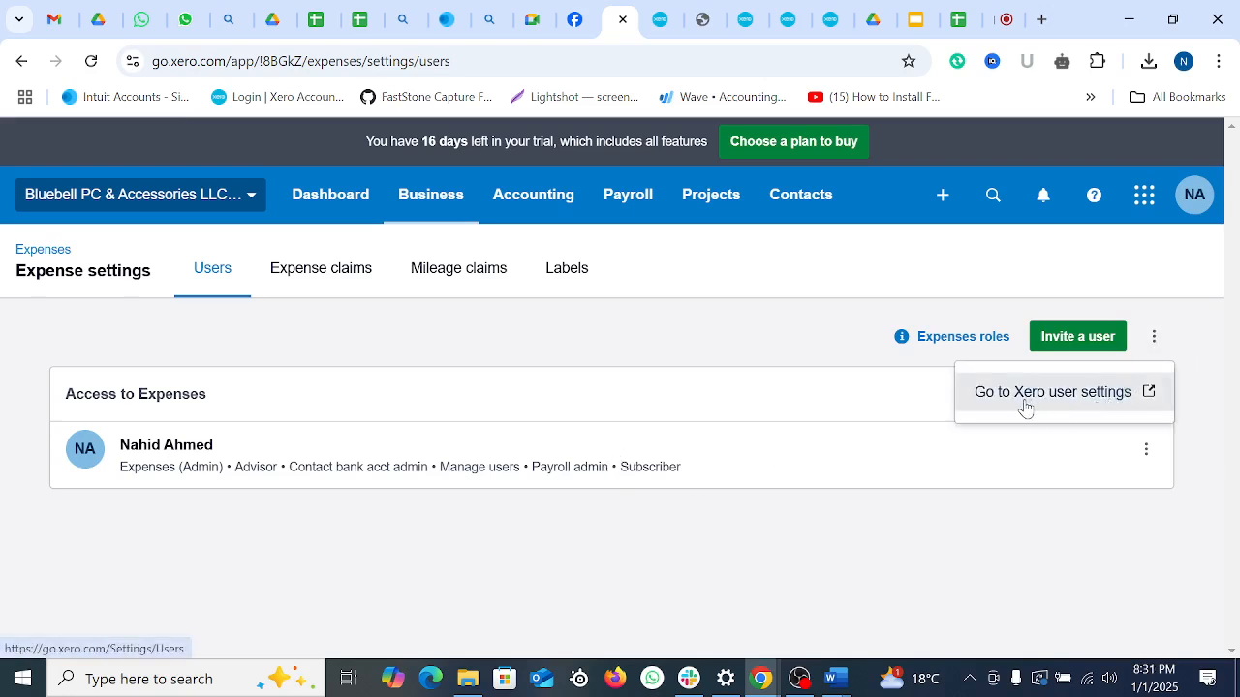
left_click(1033, 523)
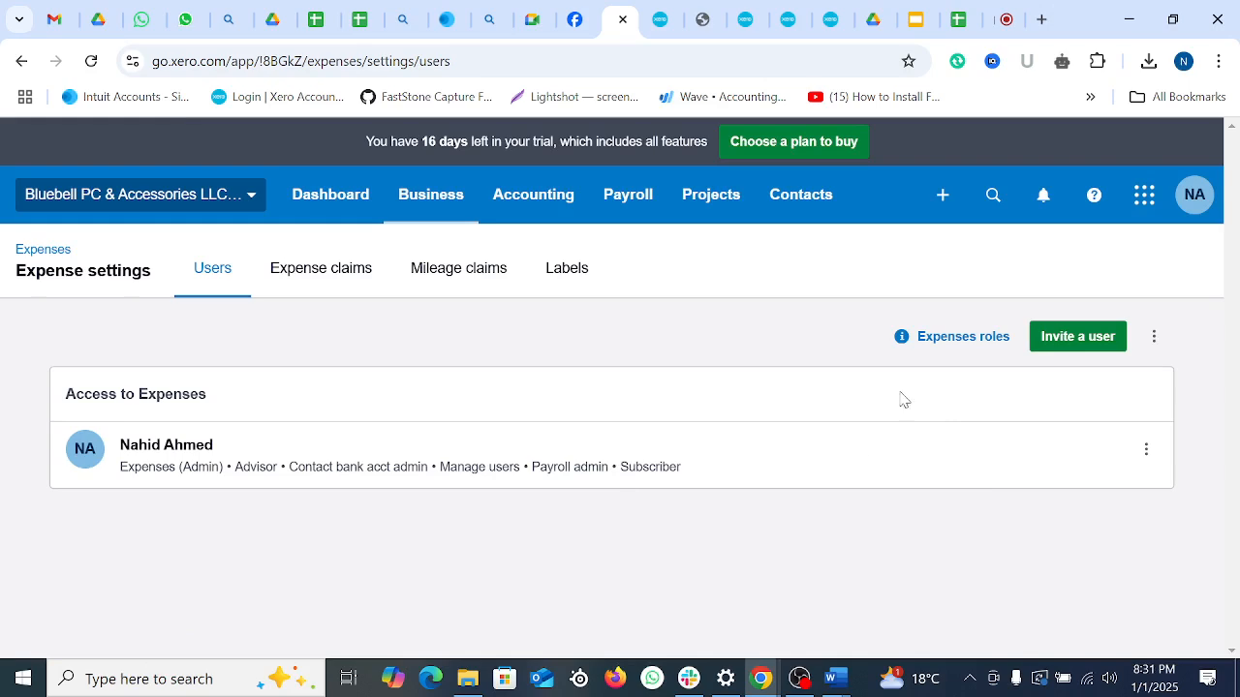
left_click(1146, 452)
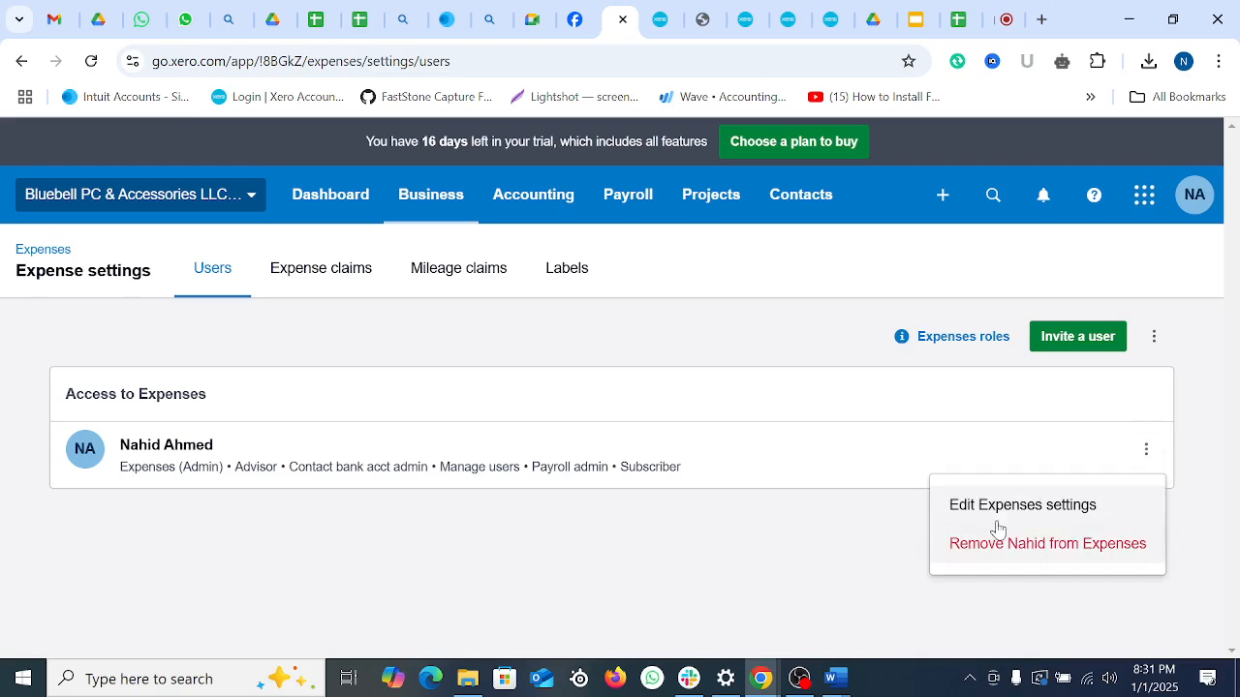
left_click(1036, 513)
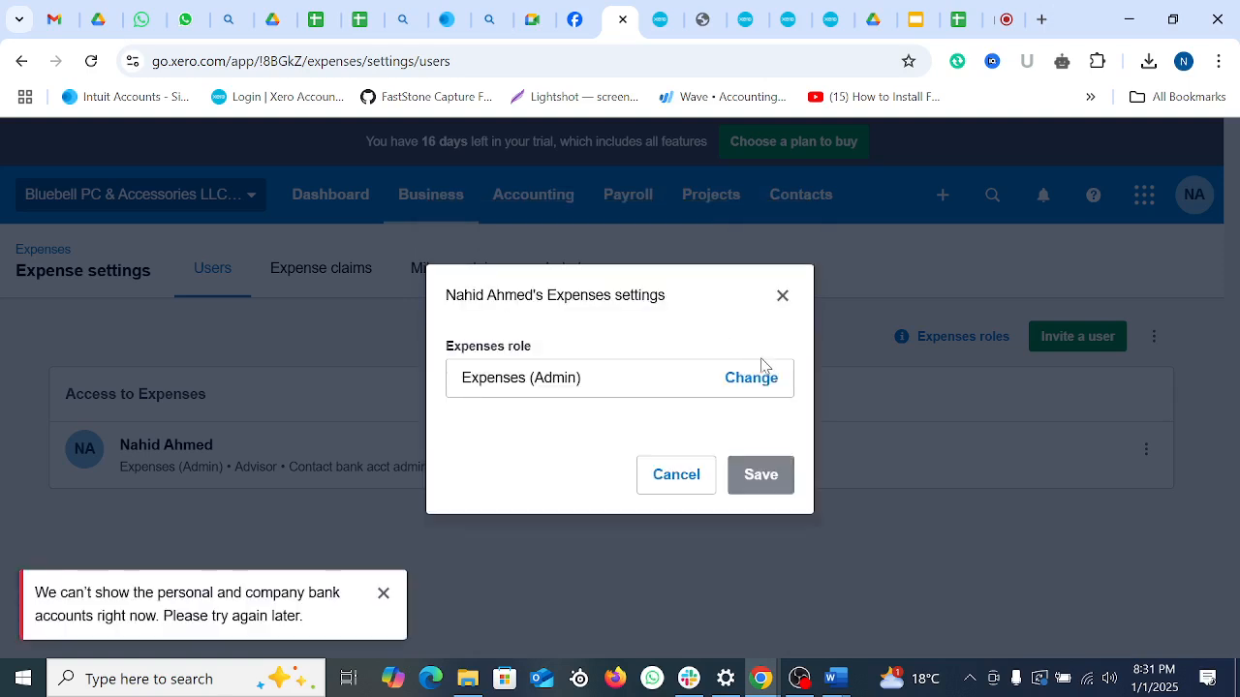
left_click(567, 391)
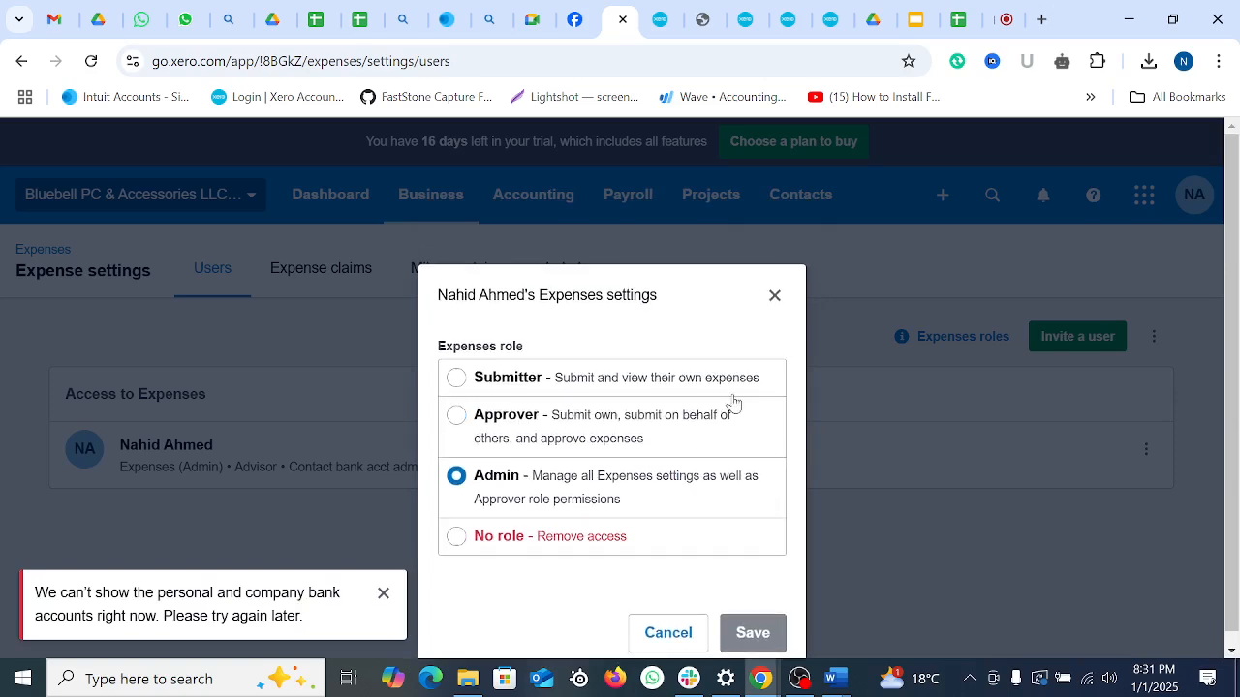
left_click(775, 295)
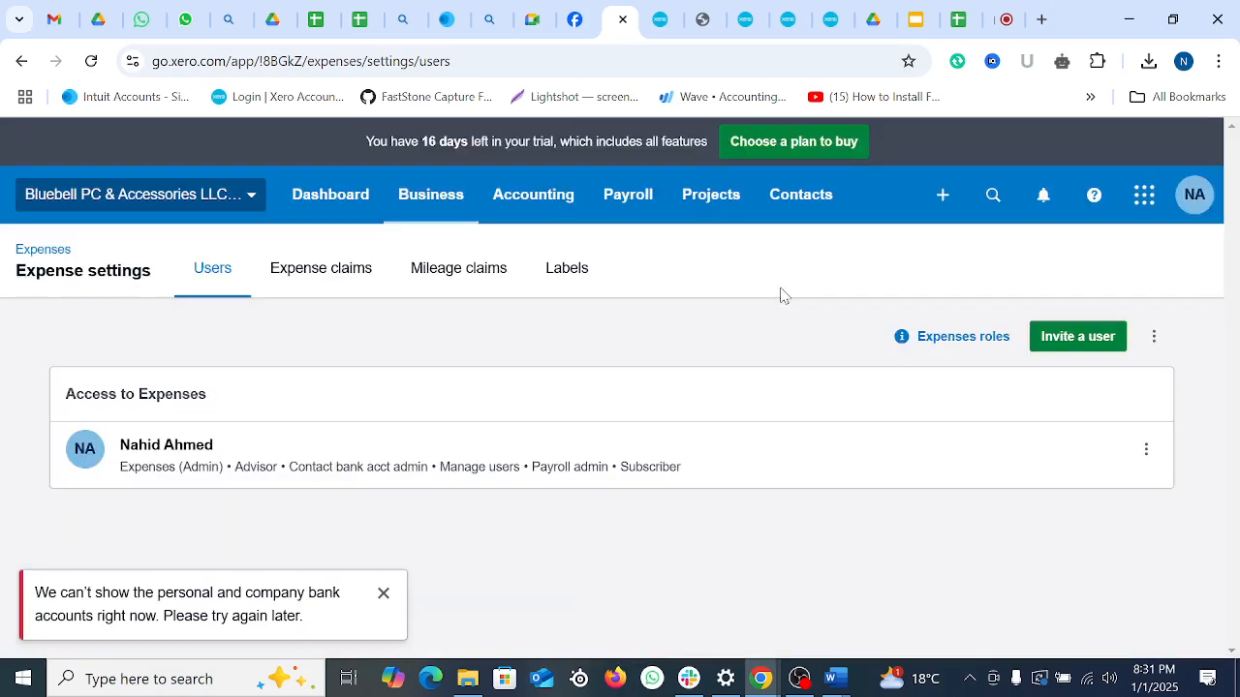
left_click(1152, 339)
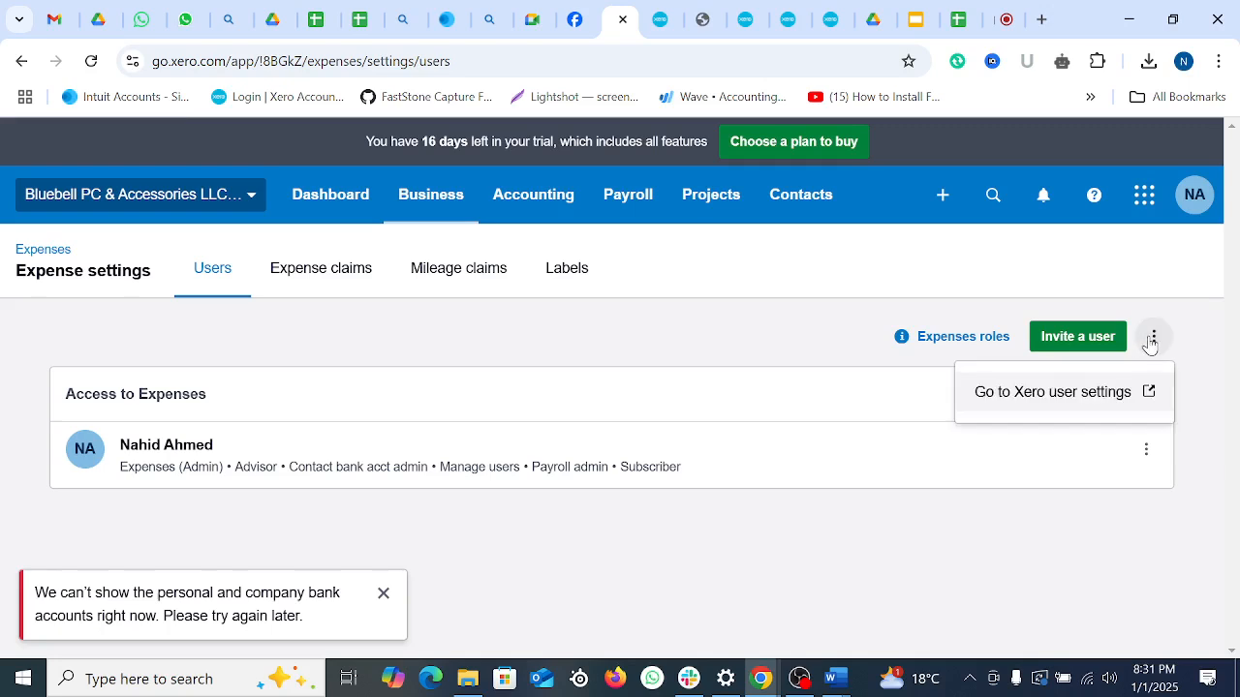
left_click(849, 550)
left_click(960, 341)
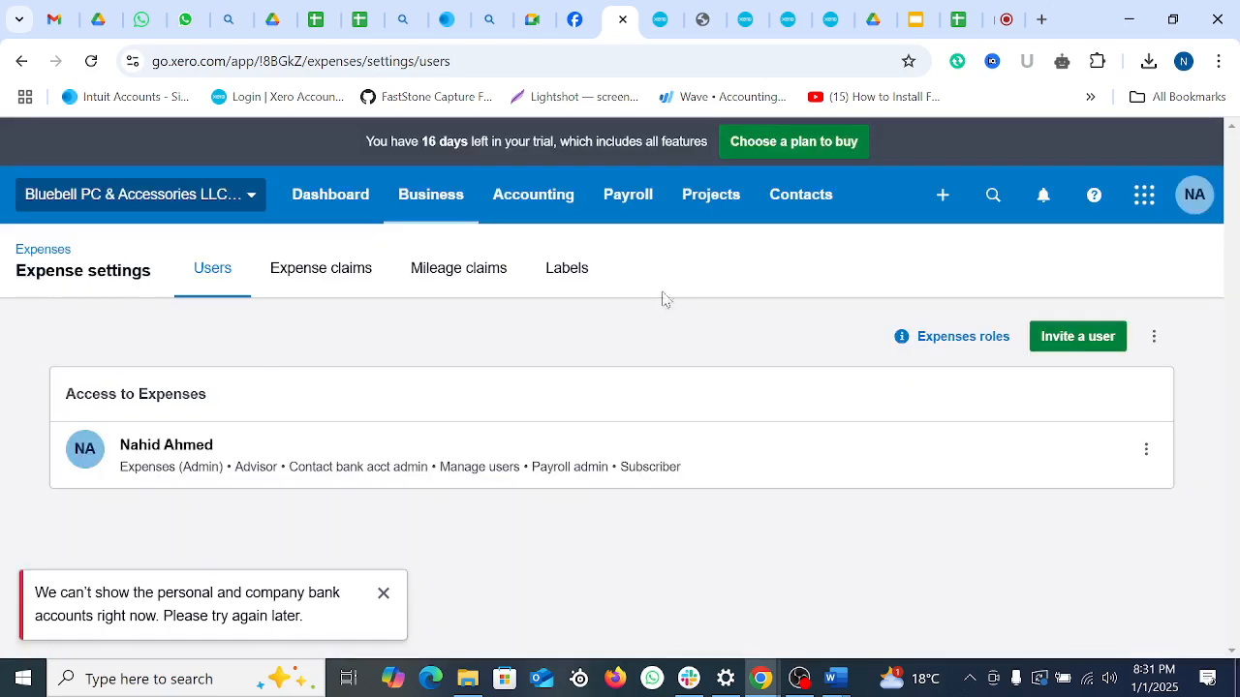
left_click(782, 234)
left_click(384, 593)
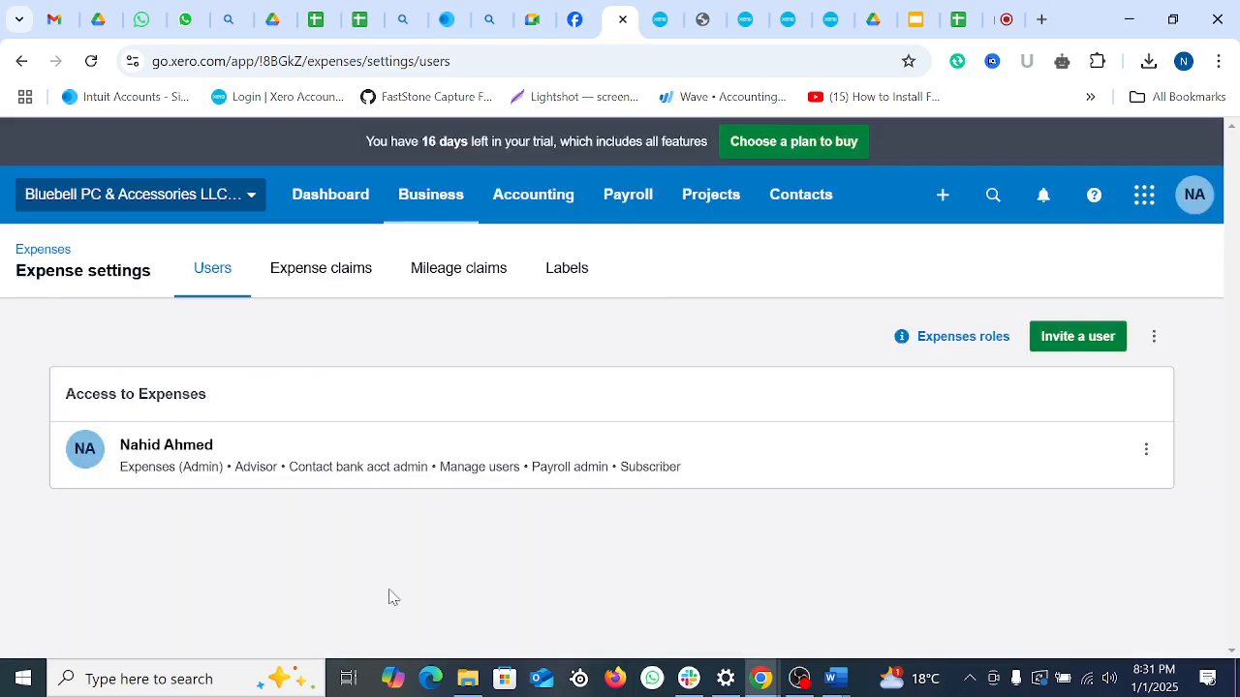
Step: Switch to the Expense claims settings and browse the full chart of accounts before returning
left_click(319, 278)
scroll(529, 462, "down", 3)
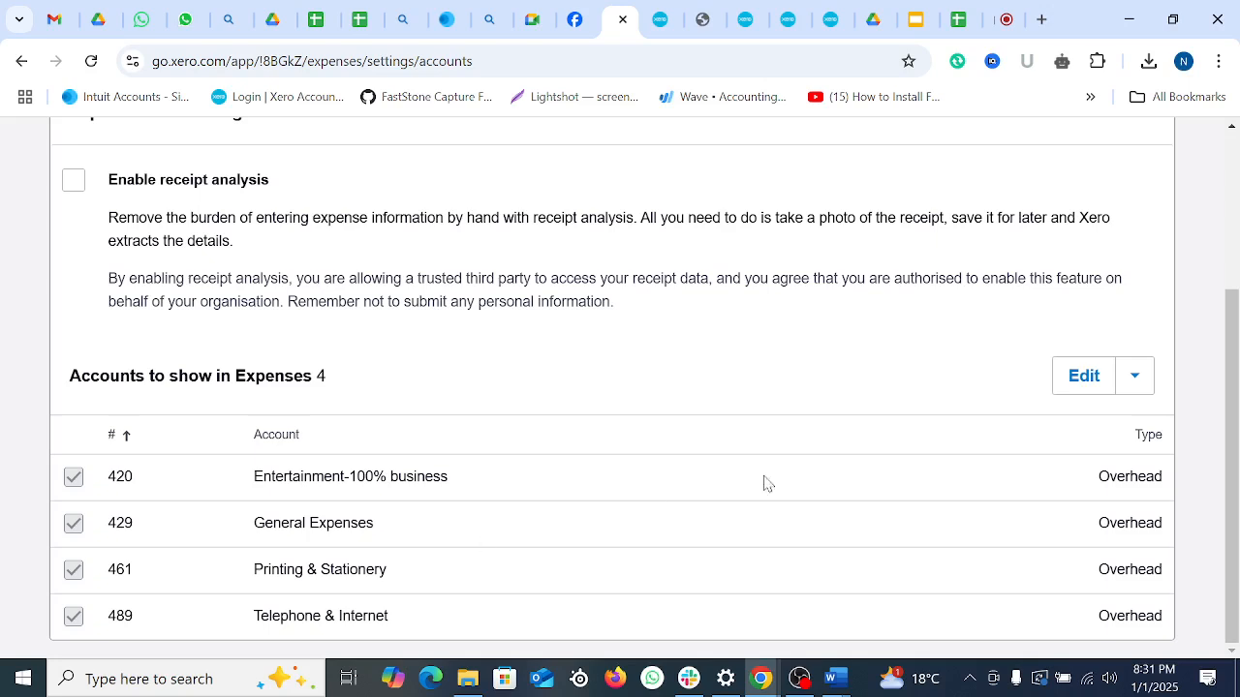
left_click(1134, 379)
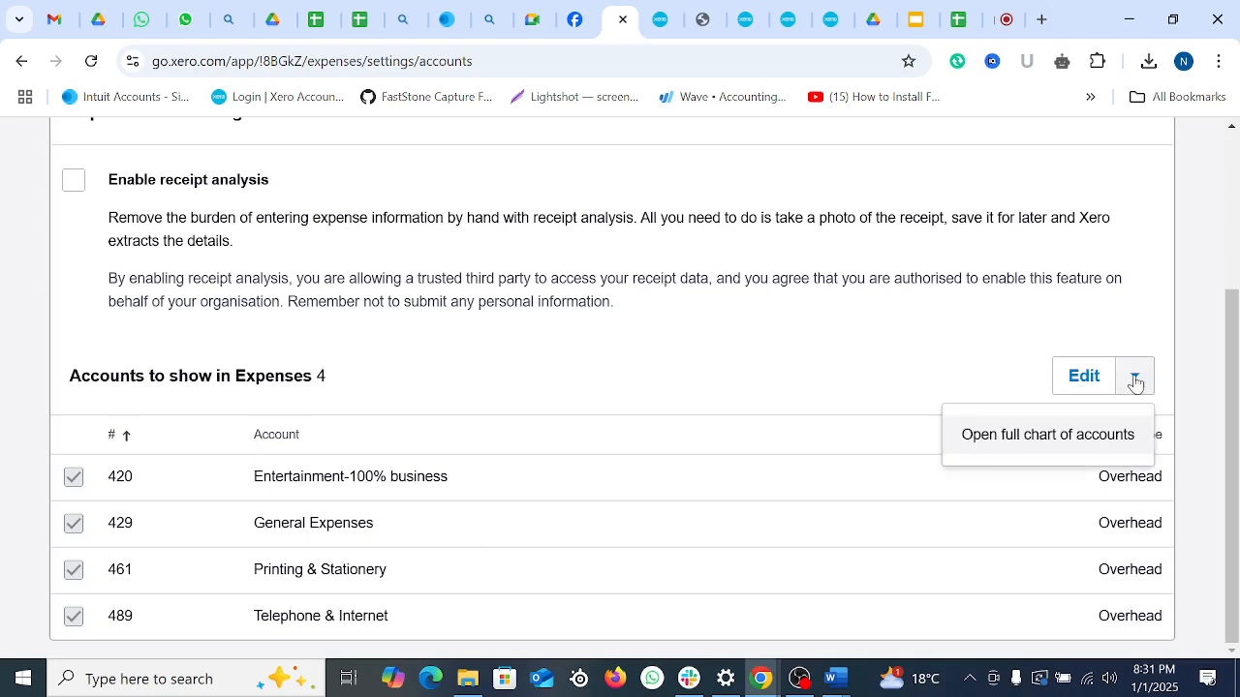
left_click(1041, 445)
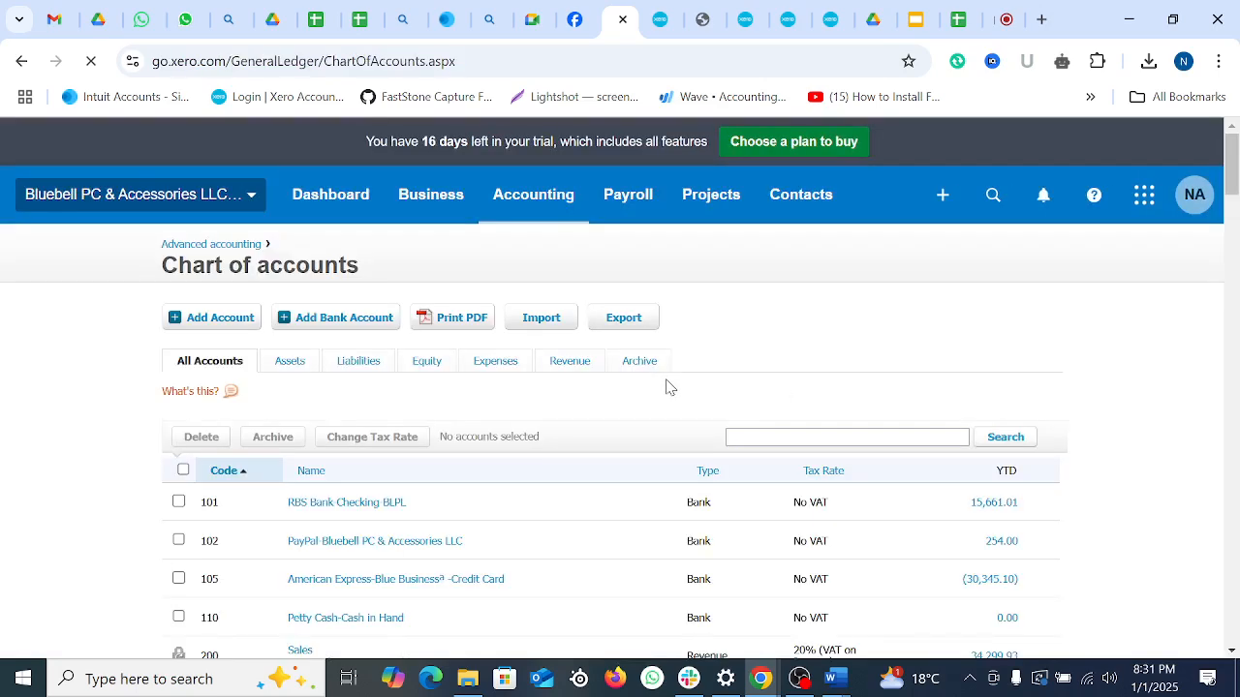
scroll(668, 397, "down", 10)
scroll(673, 414, "down", 20)
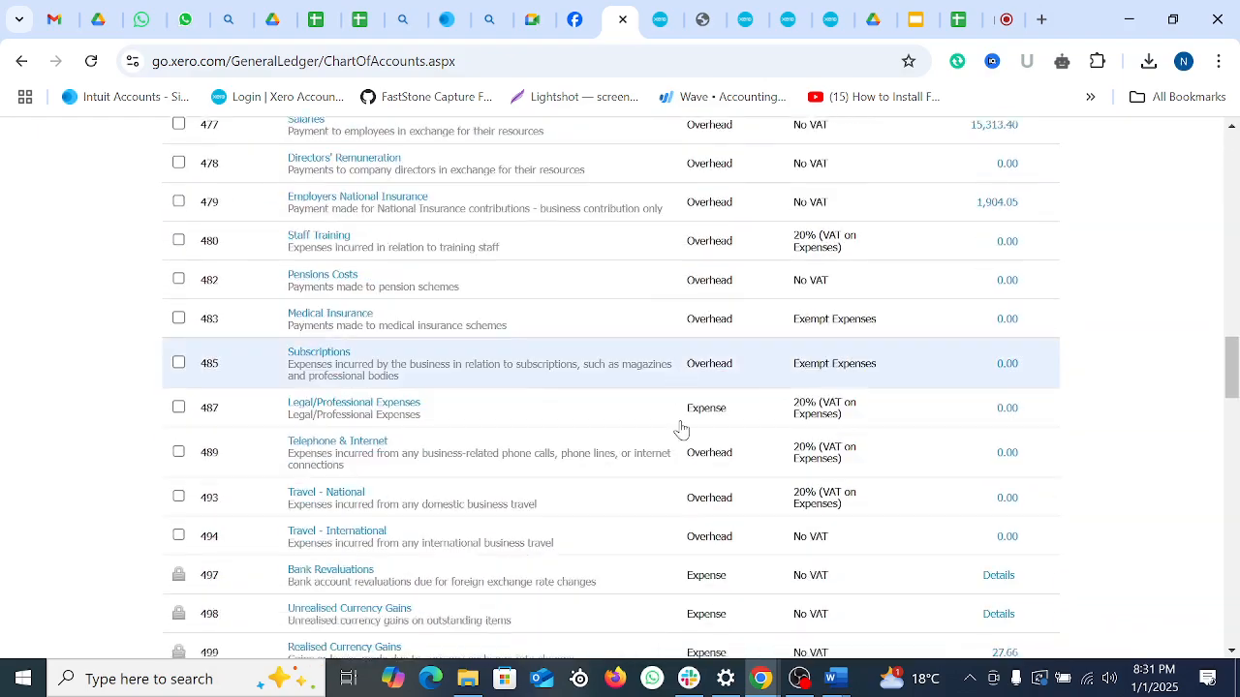
scroll(669, 417, "up", 20)
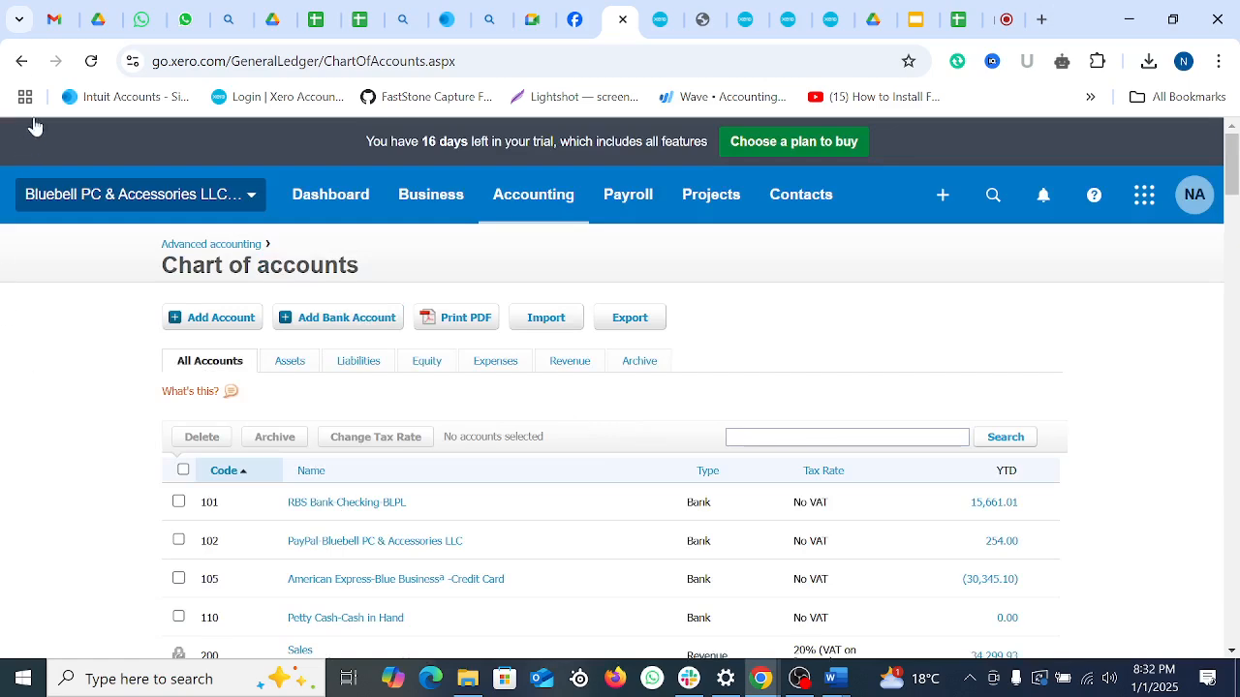
left_click(21, 61)
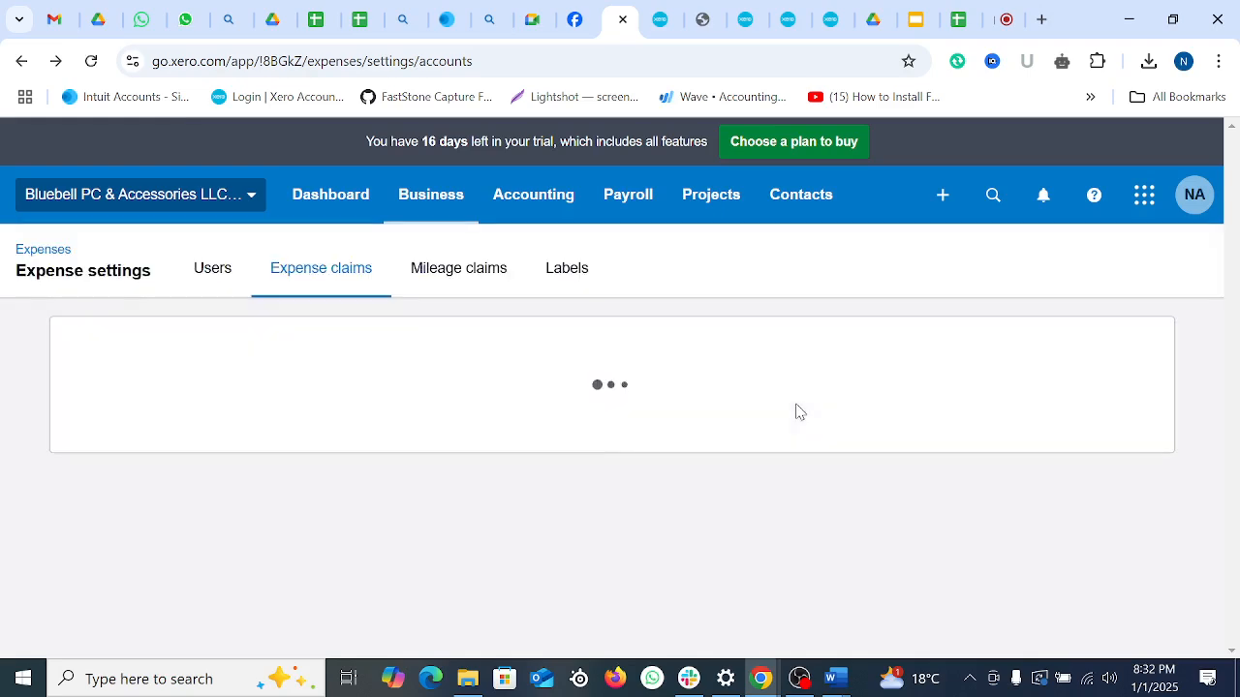
Step: Add 441 Legal Expenses to the accounts shown in Expenses and save the selection
scroll(1099, 518, "down", 2)
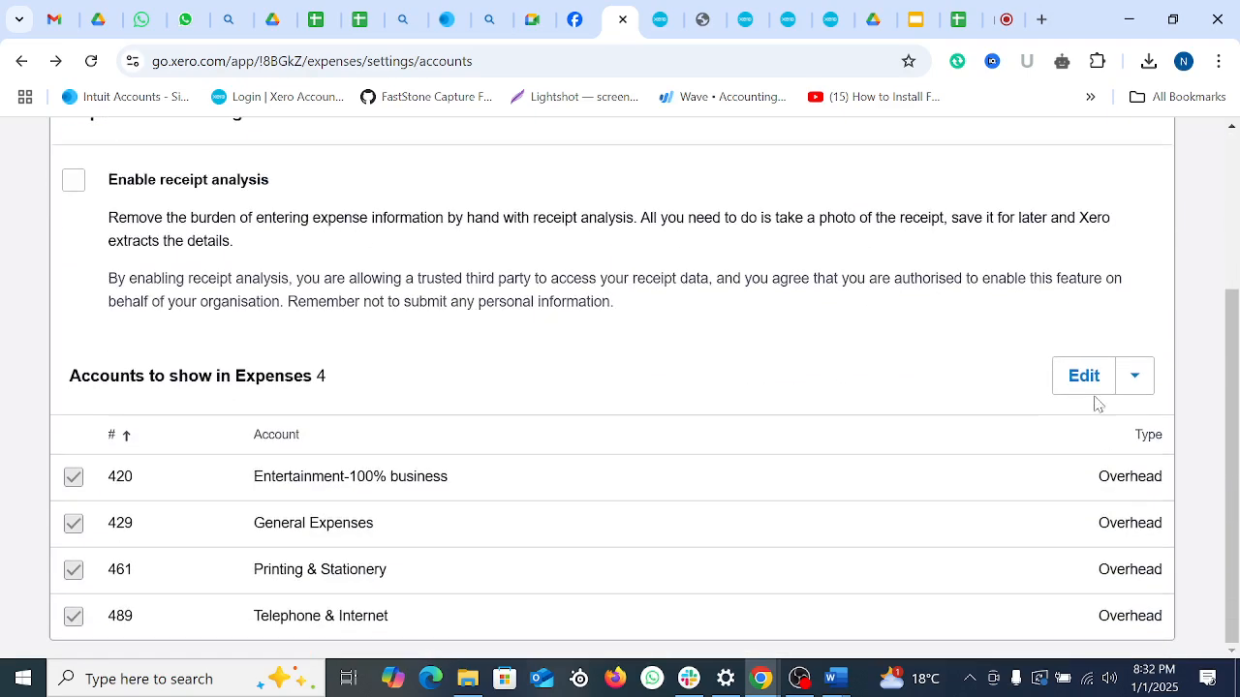
left_click(1084, 378)
scroll(687, 475, "down", 10)
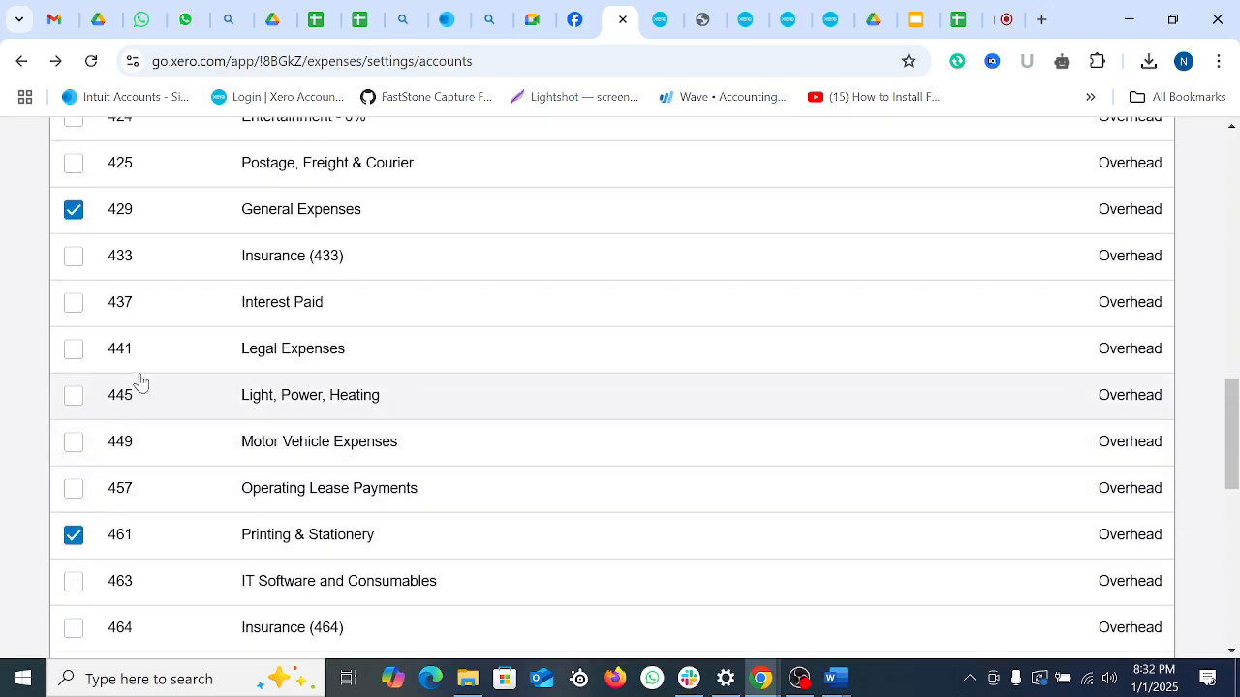
left_click(74, 351)
scroll(673, 456, "up", 4)
scroll(673, 456, "down", 12)
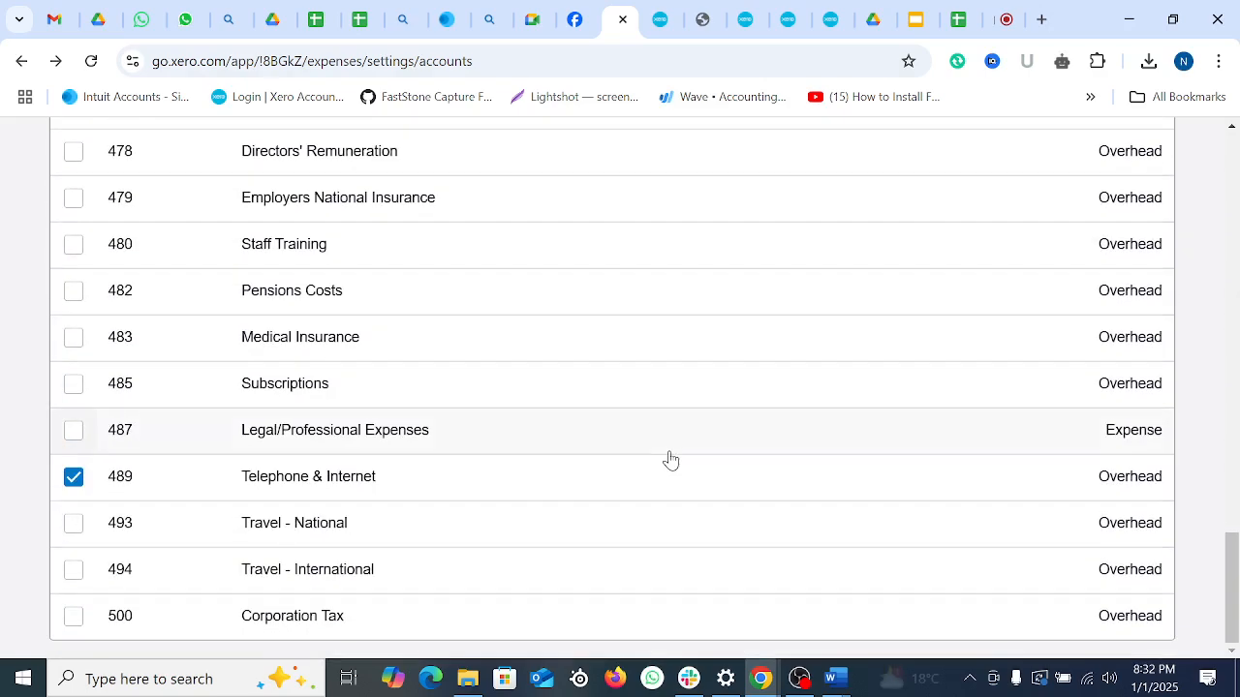
scroll(669, 450, "up", 13)
scroll(668, 447, "up", 7)
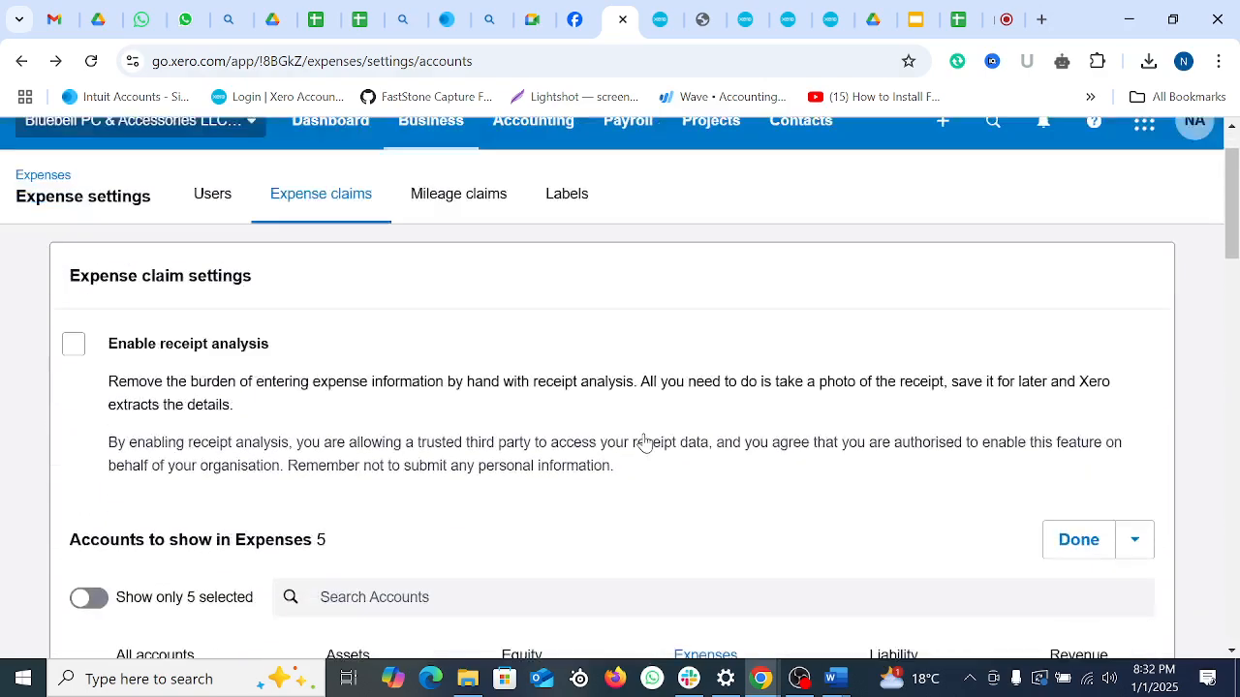
scroll(645, 443, "down", 2)
left_click(1078, 421)
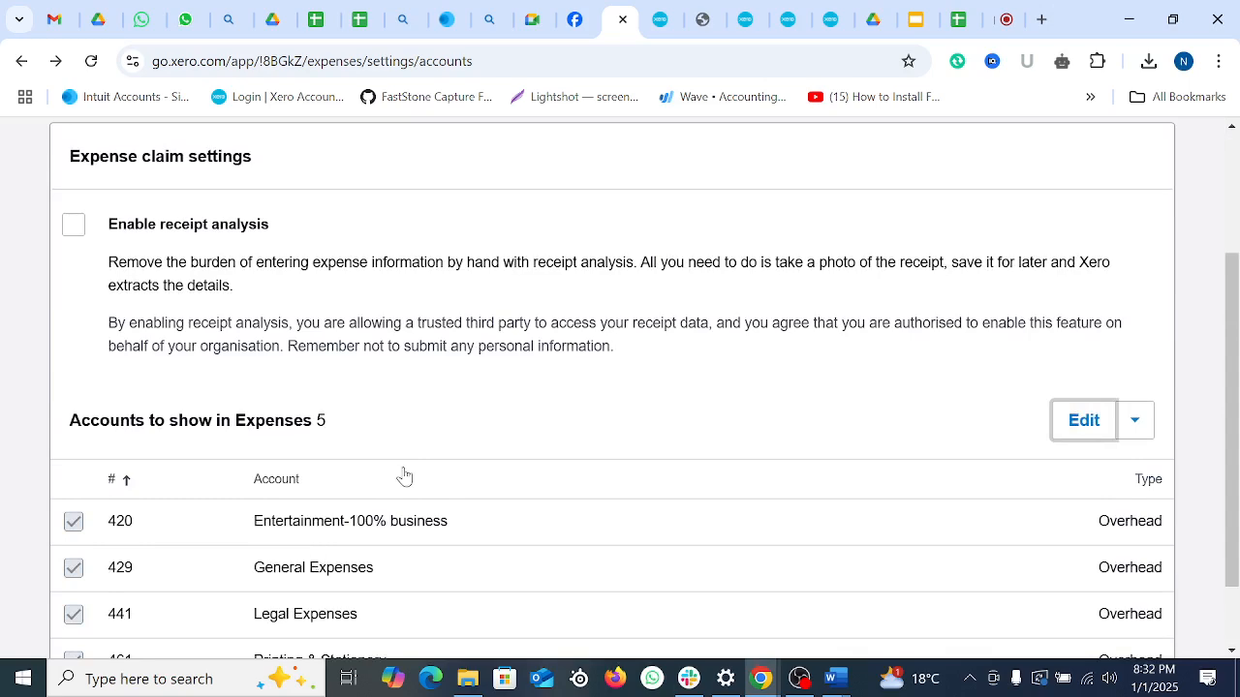
Step: Return to the Expenses list of your own claims
scroll(397, 465, "up", 2)
scroll(415, 451, "down", 3)
scroll(412, 446, "up", 3)
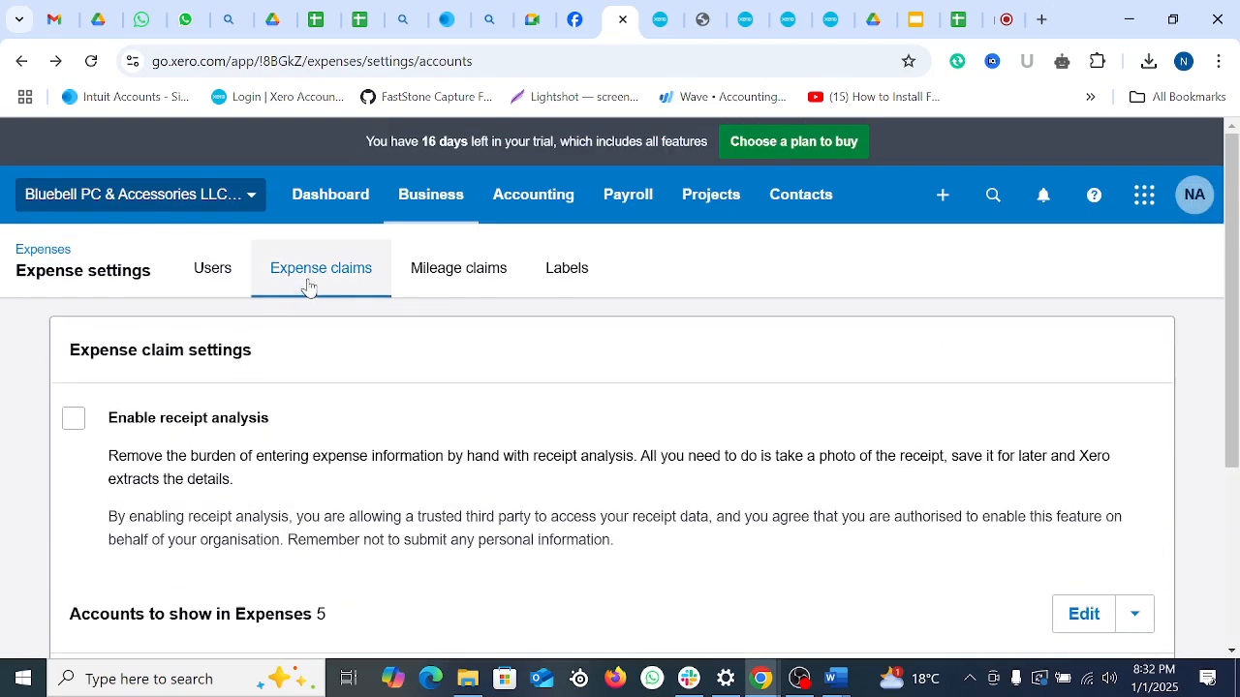
left_click(41, 252)
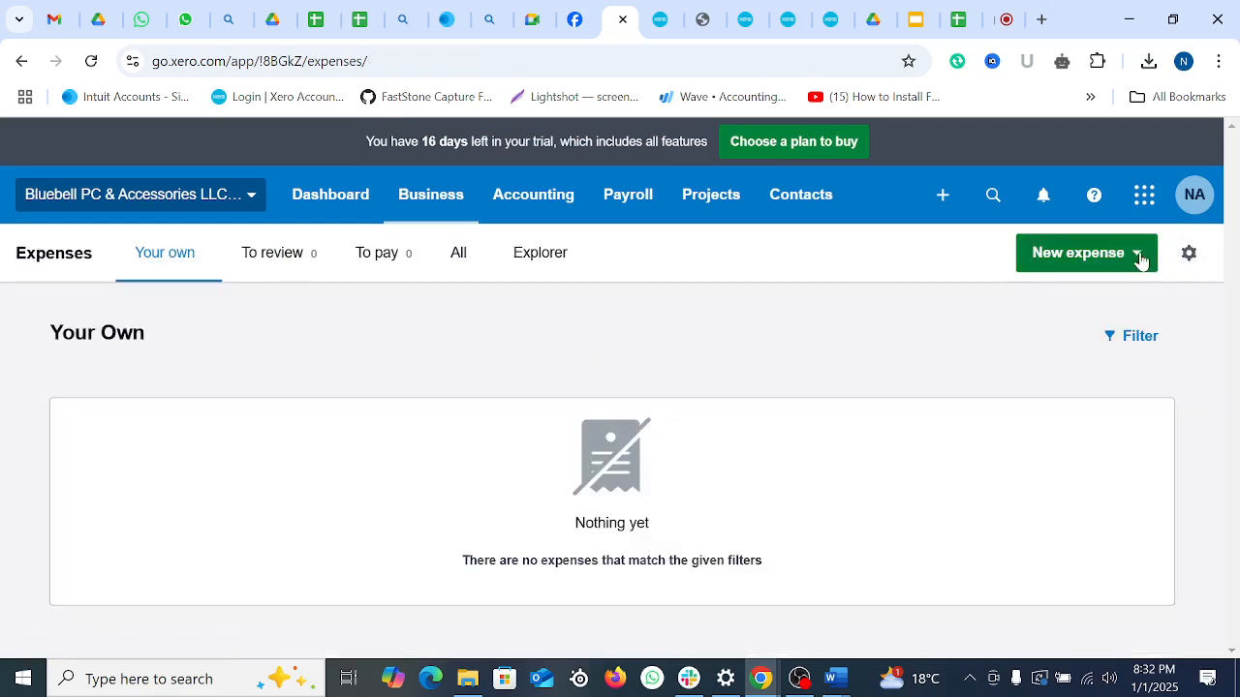
left_click(1082, 256)
left_click(1105, 311)
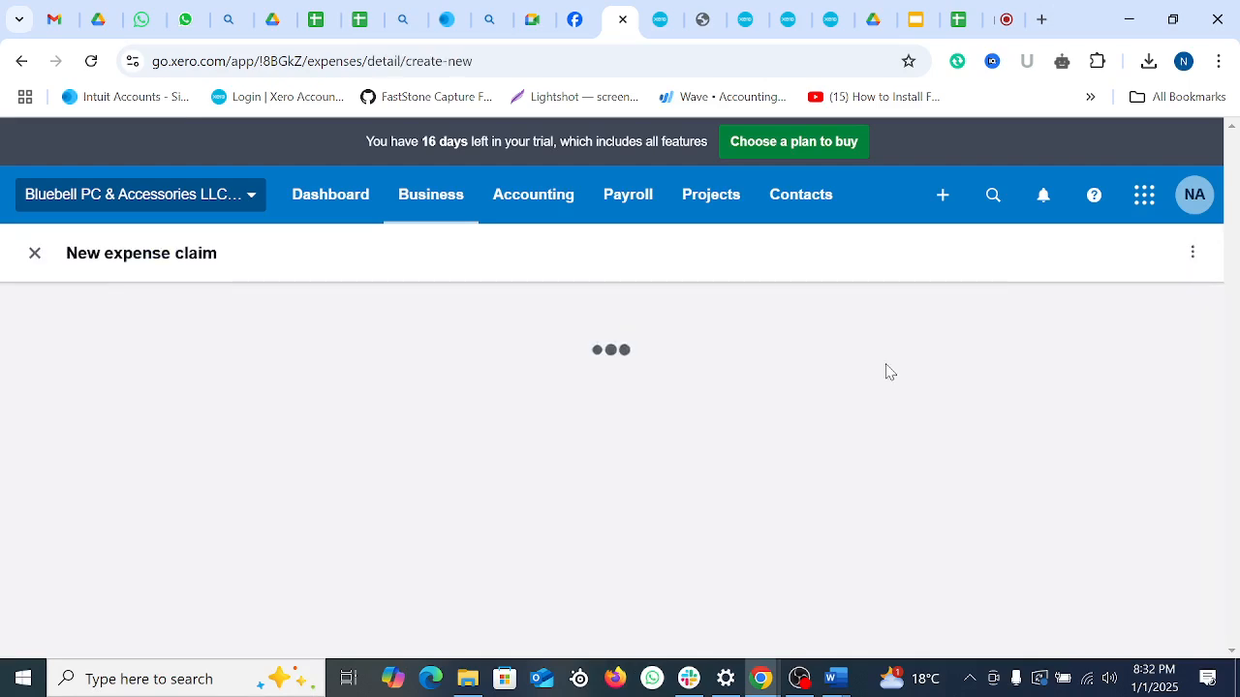
scroll(881, 405, "down", 5)
scroll(830, 421, "up", 2)
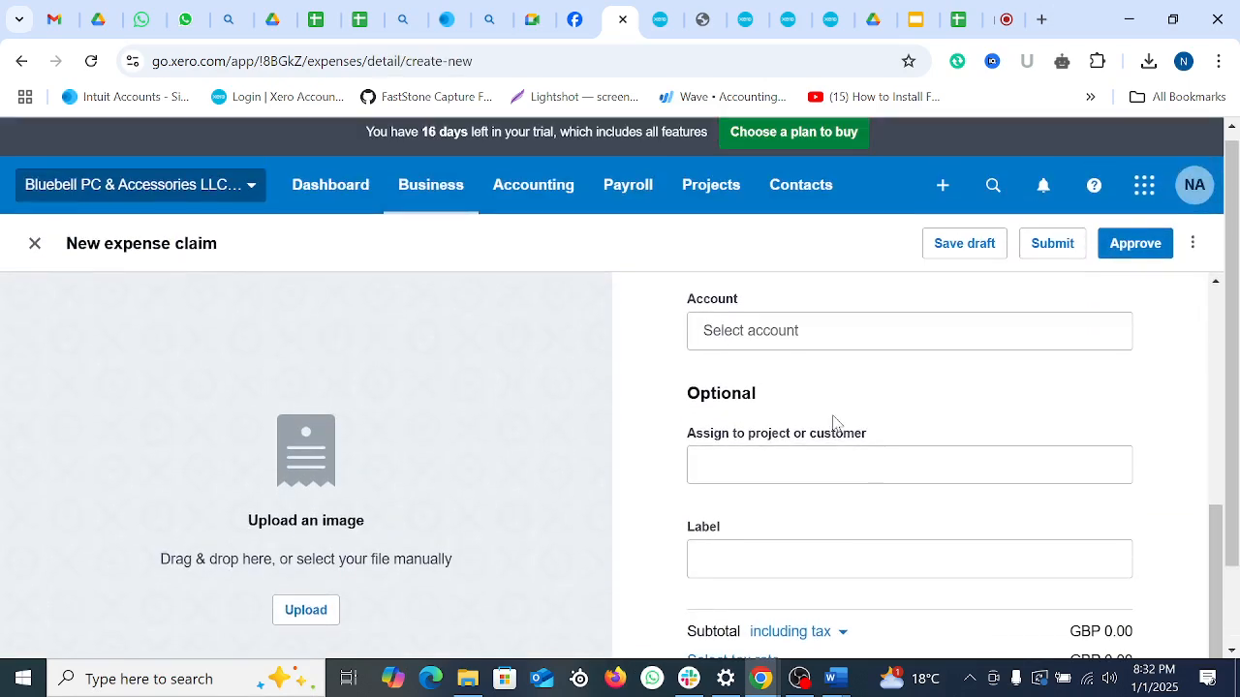
left_click(826, 329)
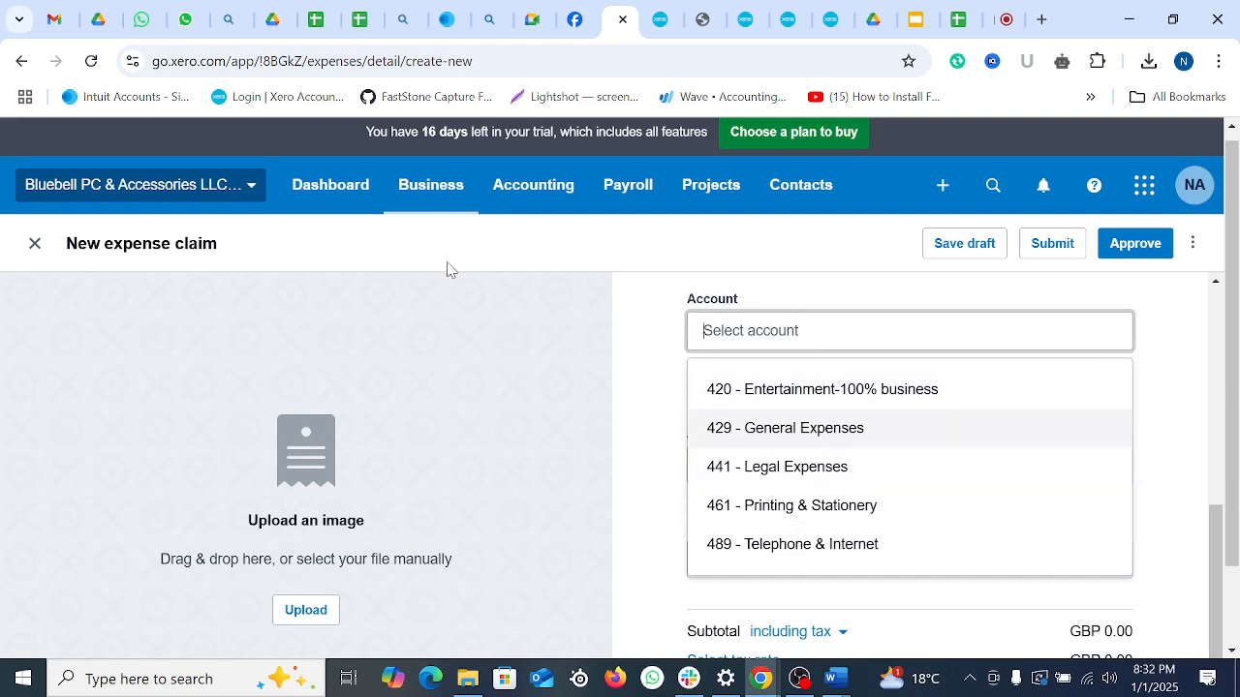
left_click(616, 361)
scroll(619, 330, "up", 5)
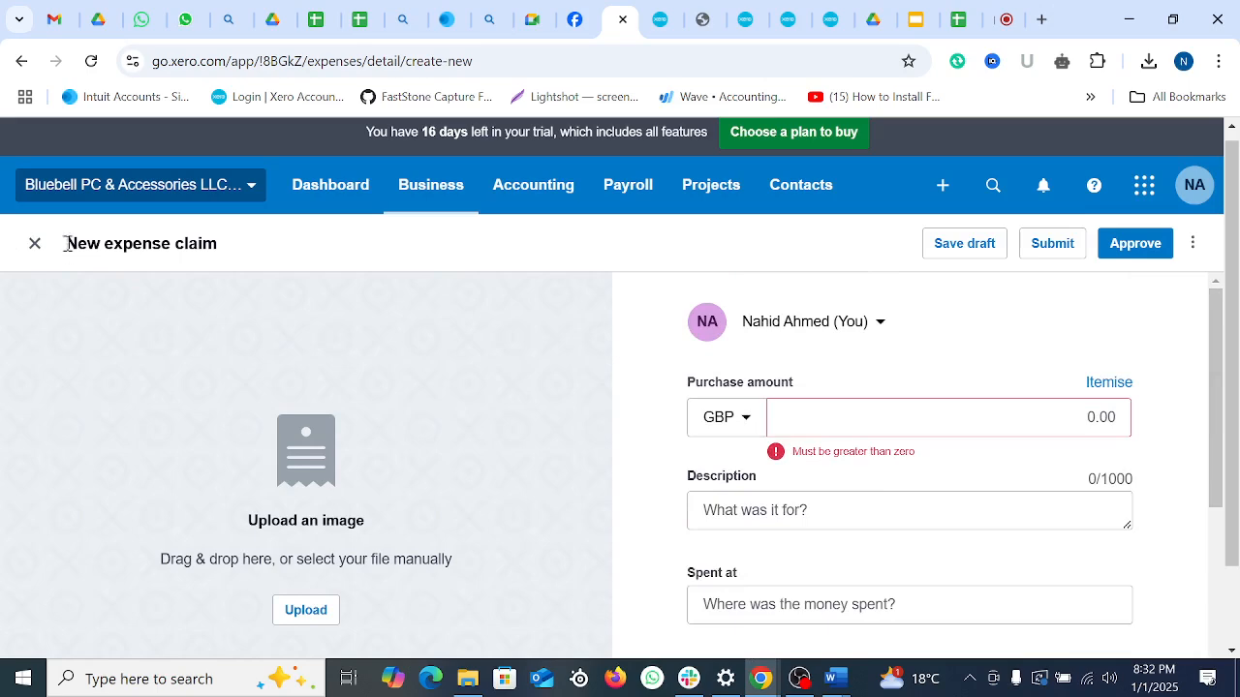
left_click(35, 243)
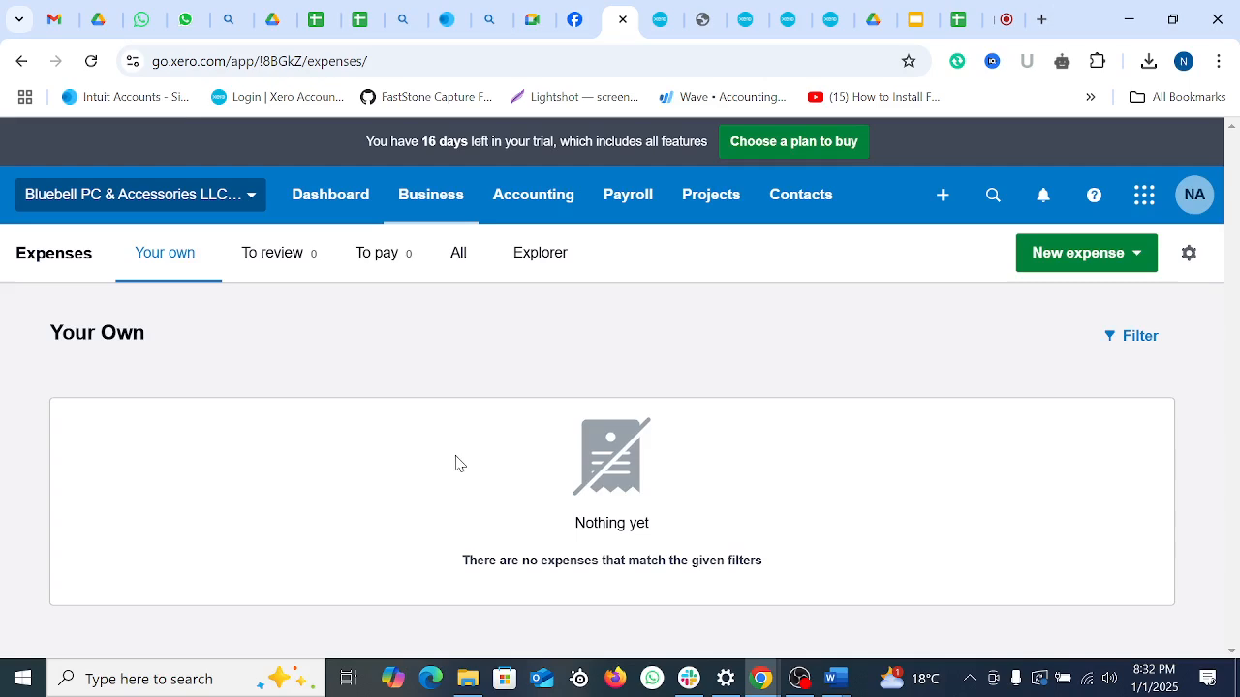
left_click(310, 276)
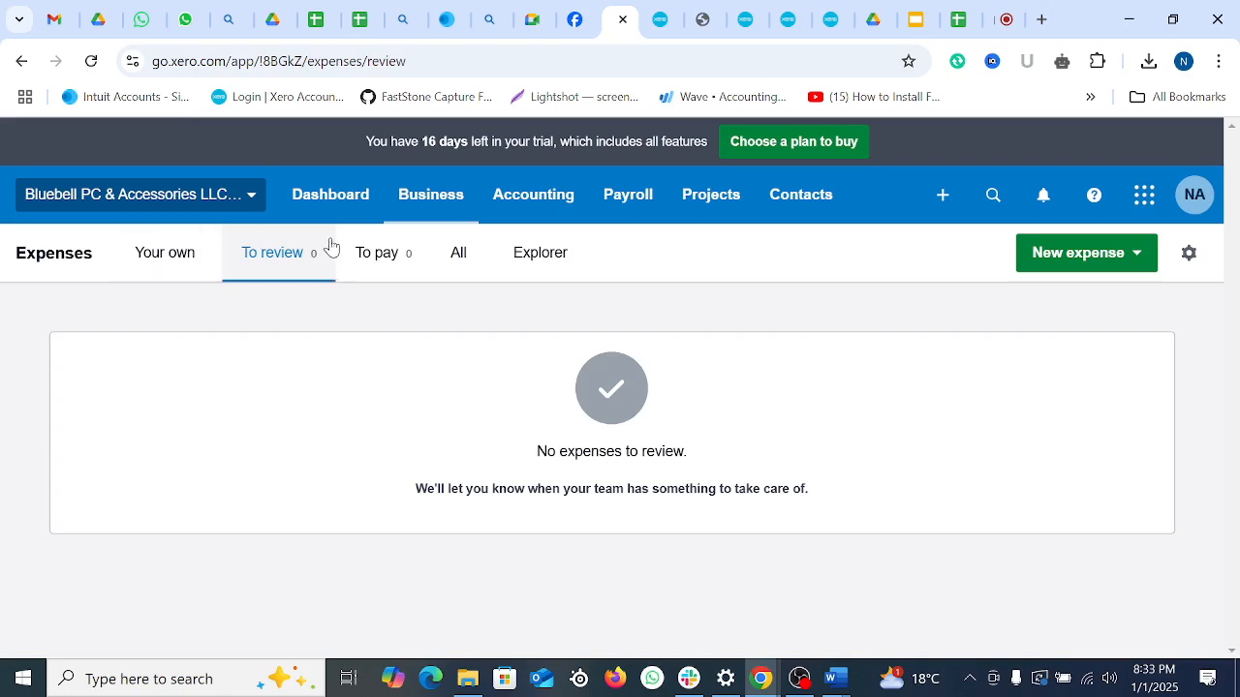
Step: Look through the To pay, All and Explorer expense views, which have nothing yet
left_click(387, 257)
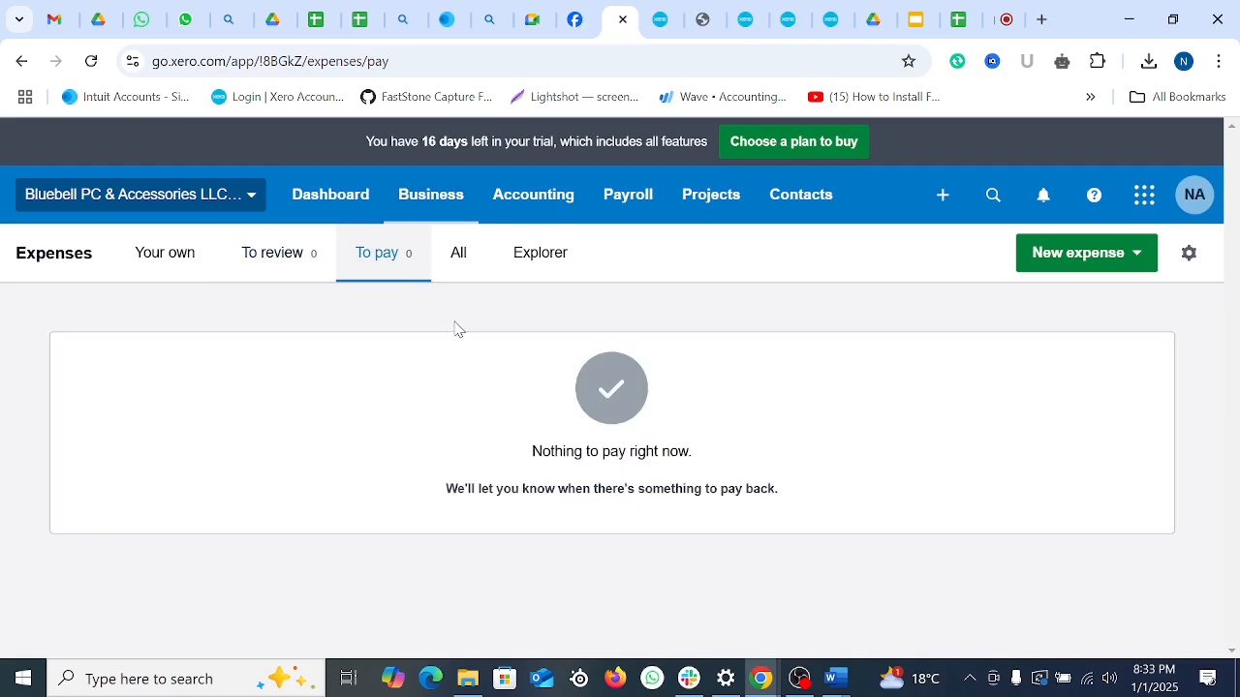
left_click(459, 257)
left_click(387, 262)
left_click(470, 262)
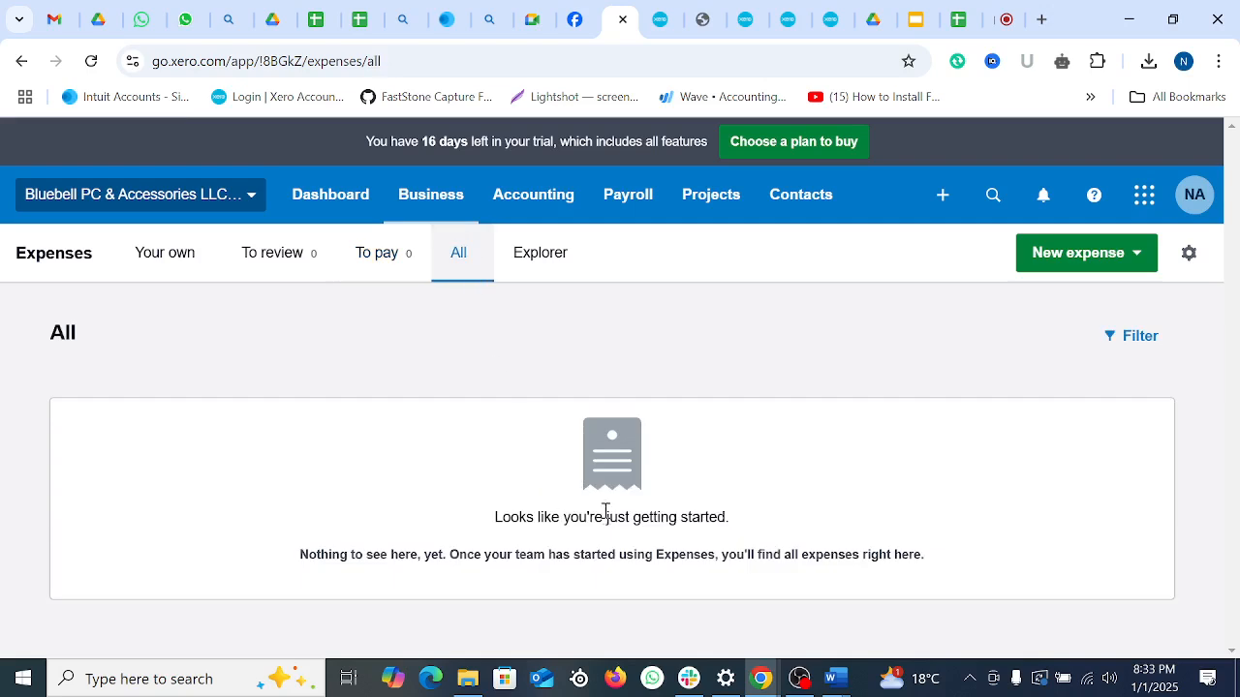
left_click(567, 266)
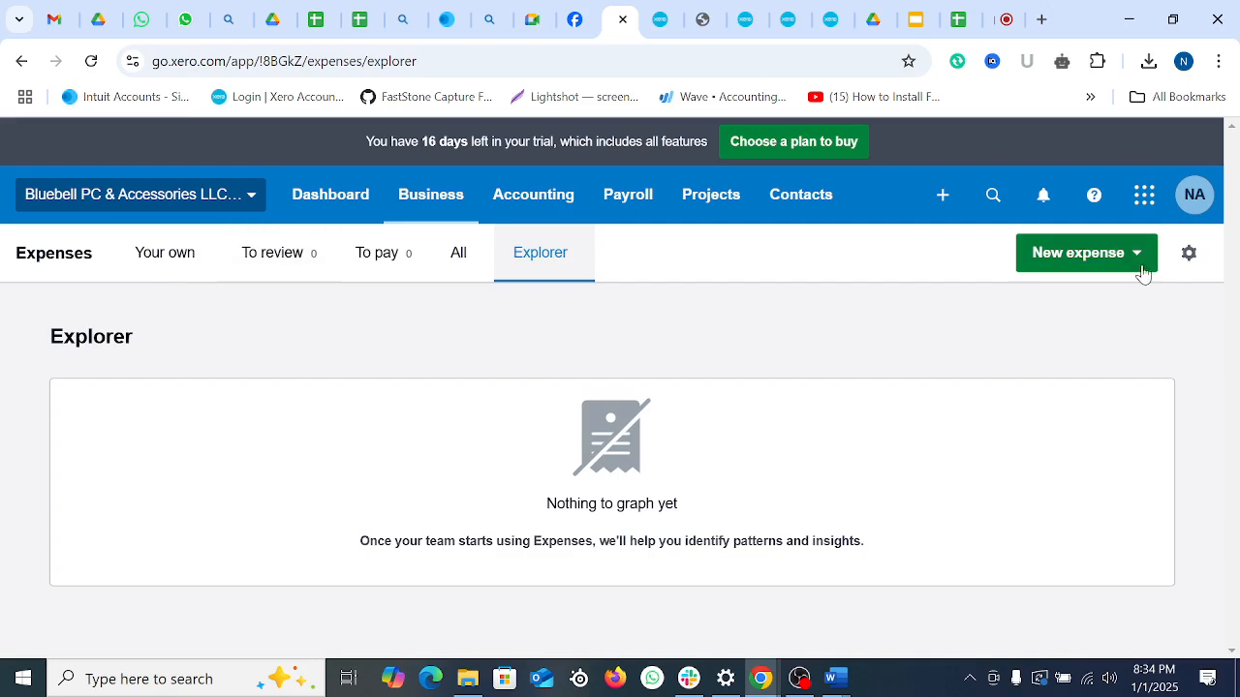
left_click(1072, 256)
Step: Start a new expense claim for 300.00 described as 'Meeting with clients'
left_click(1107, 312)
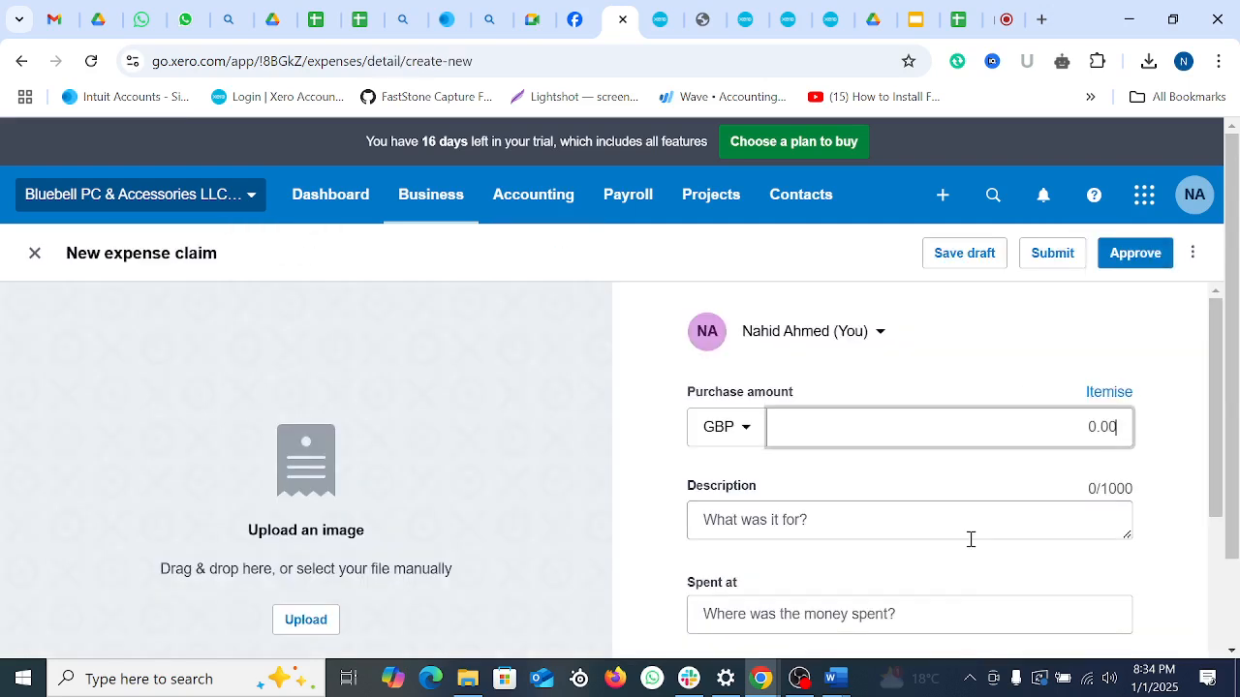
scroll(838, 475, "down", 1)
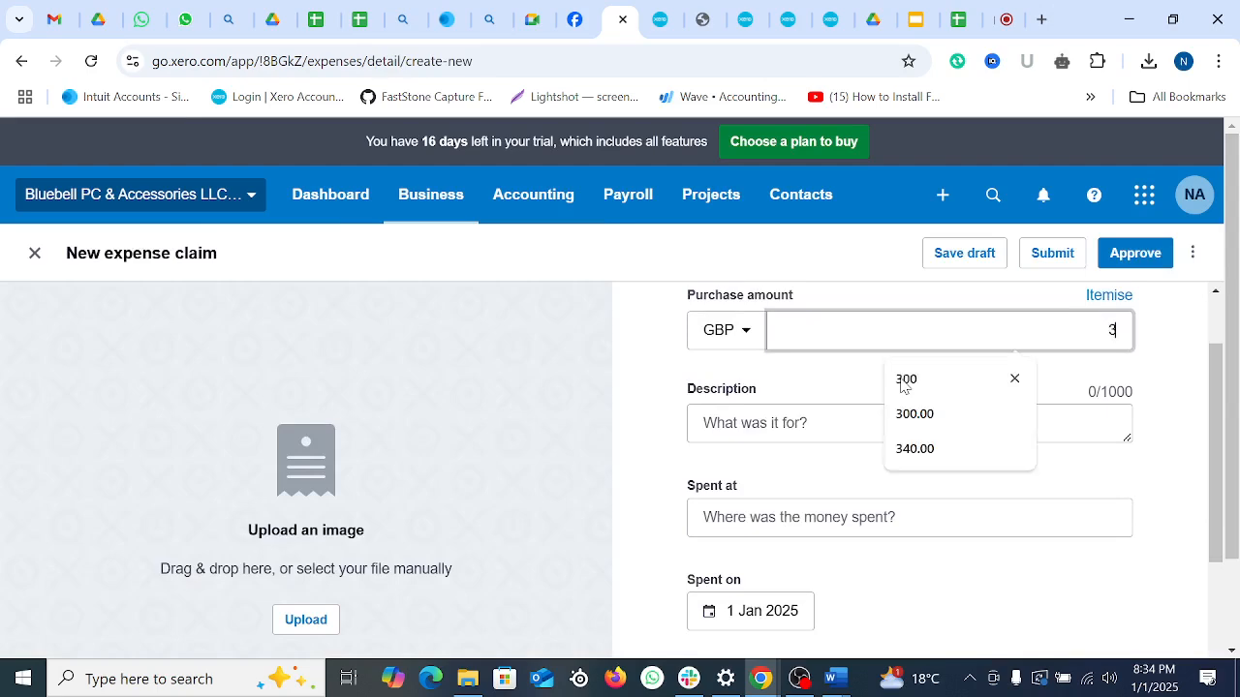
type("300")
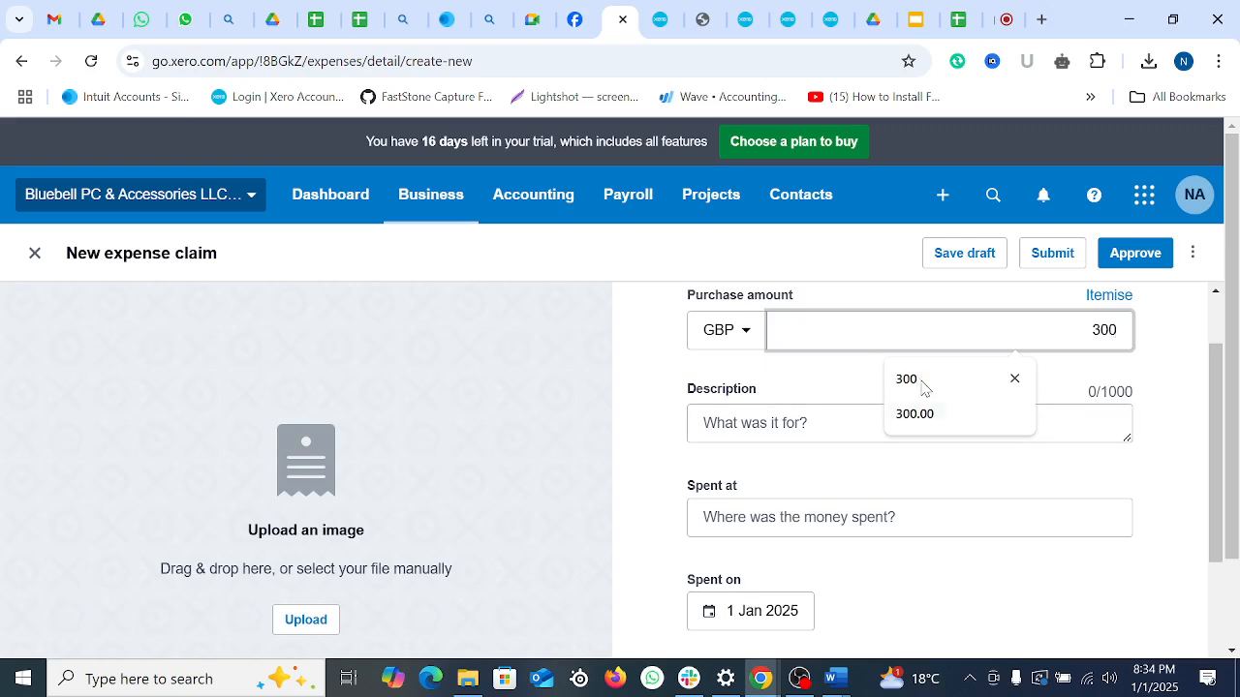
left_click(935, 412)
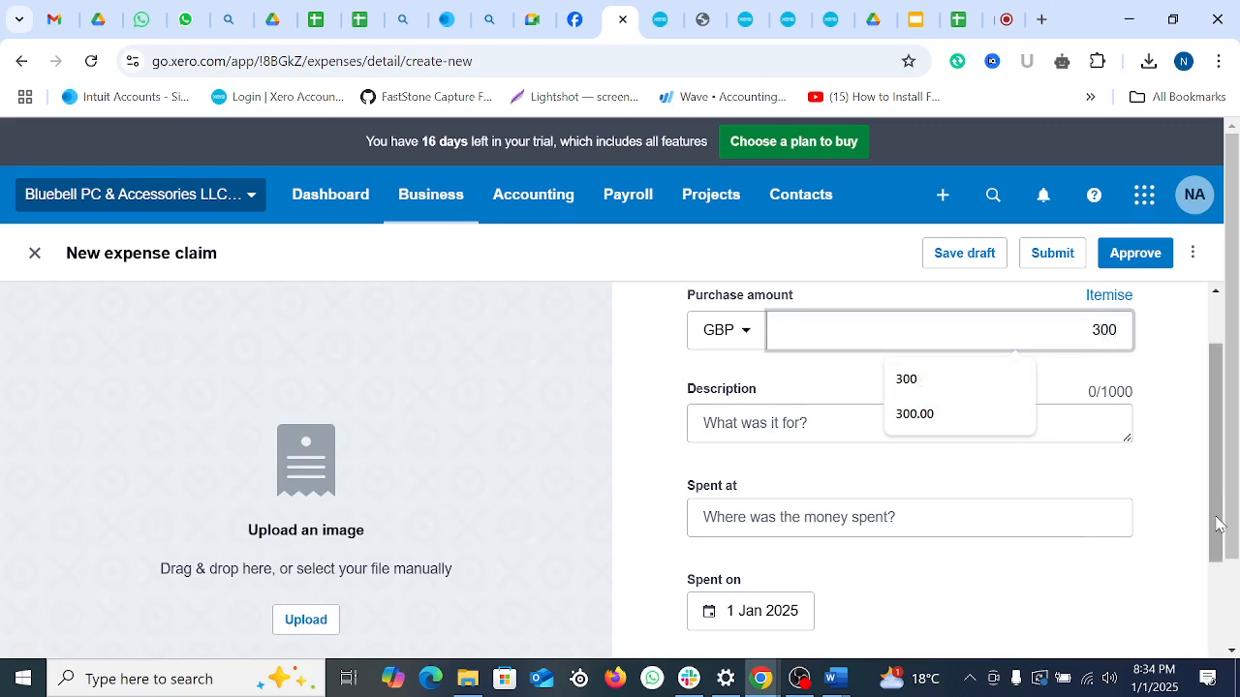
left_click(810, 425)
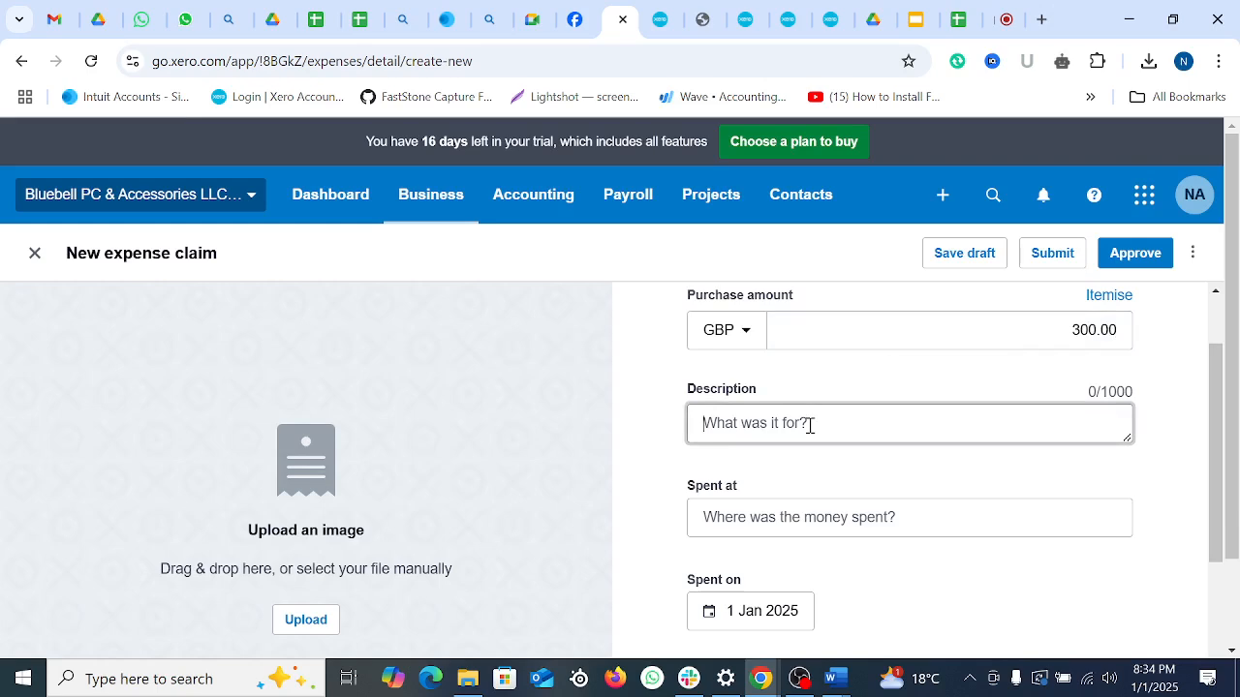
type("Me")
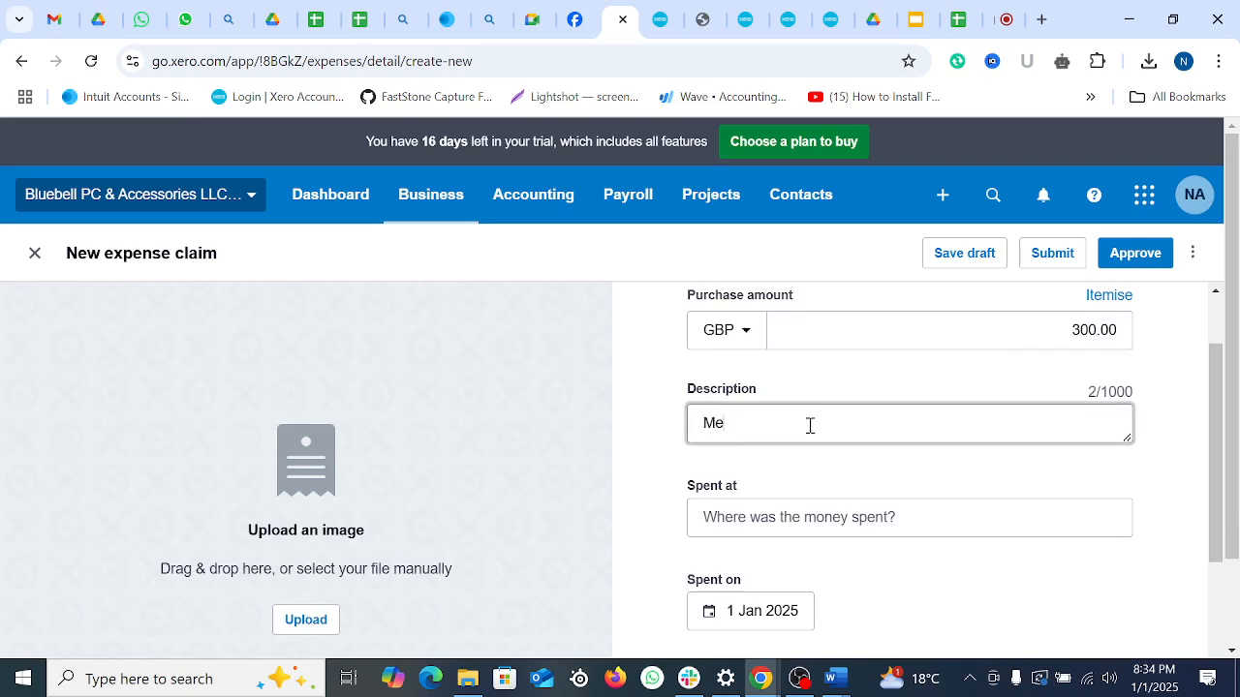
type("eting with clients")
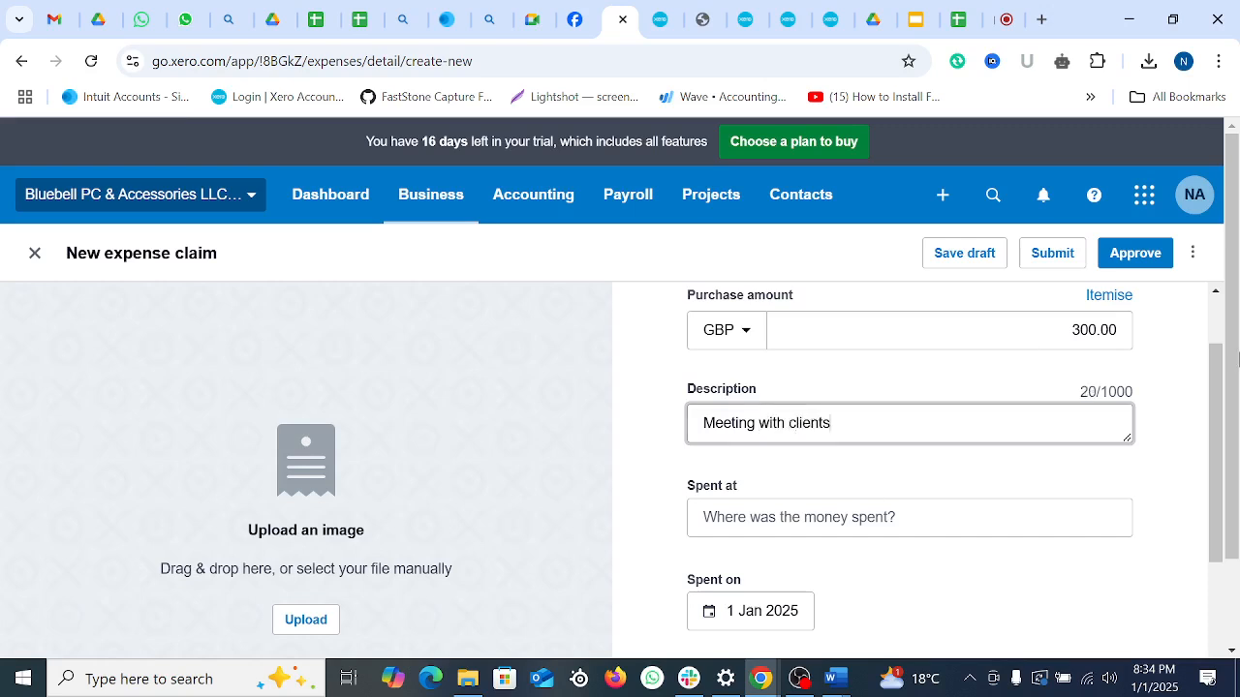
Step: Enter 'London Tower' as where the money was spent
scroll(836, 490, "down", 2)
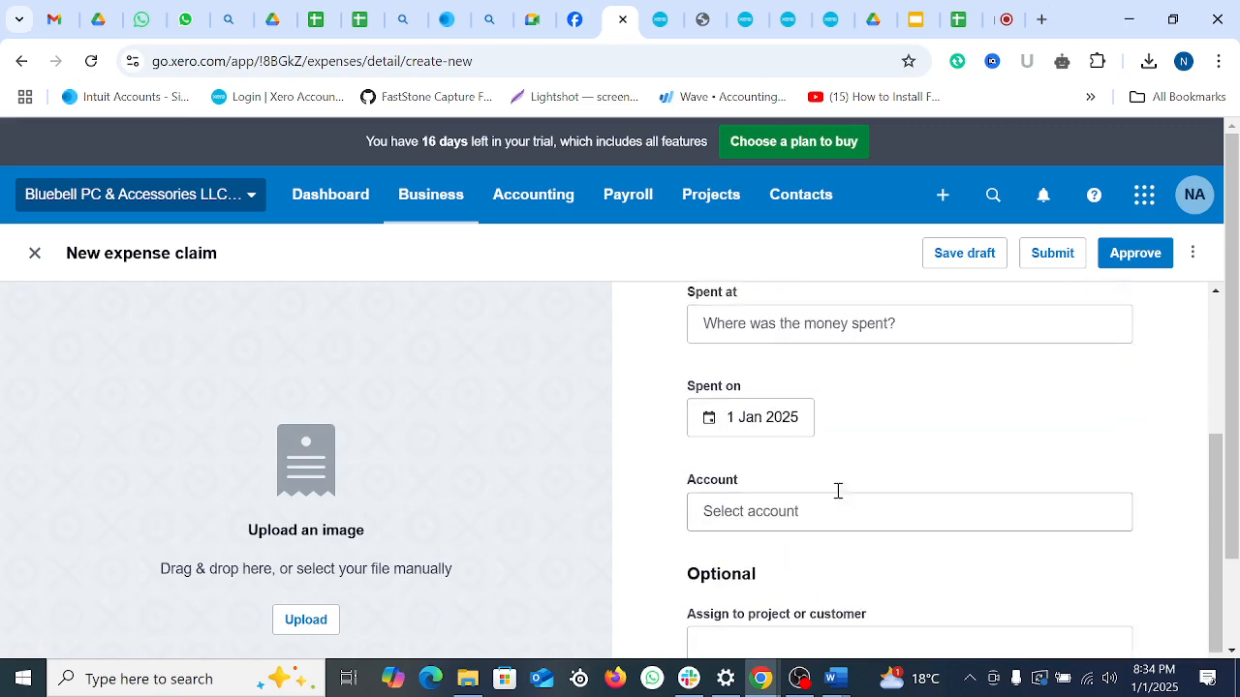
left_click(797, 324)
scroll(930, 468, "up", 1)
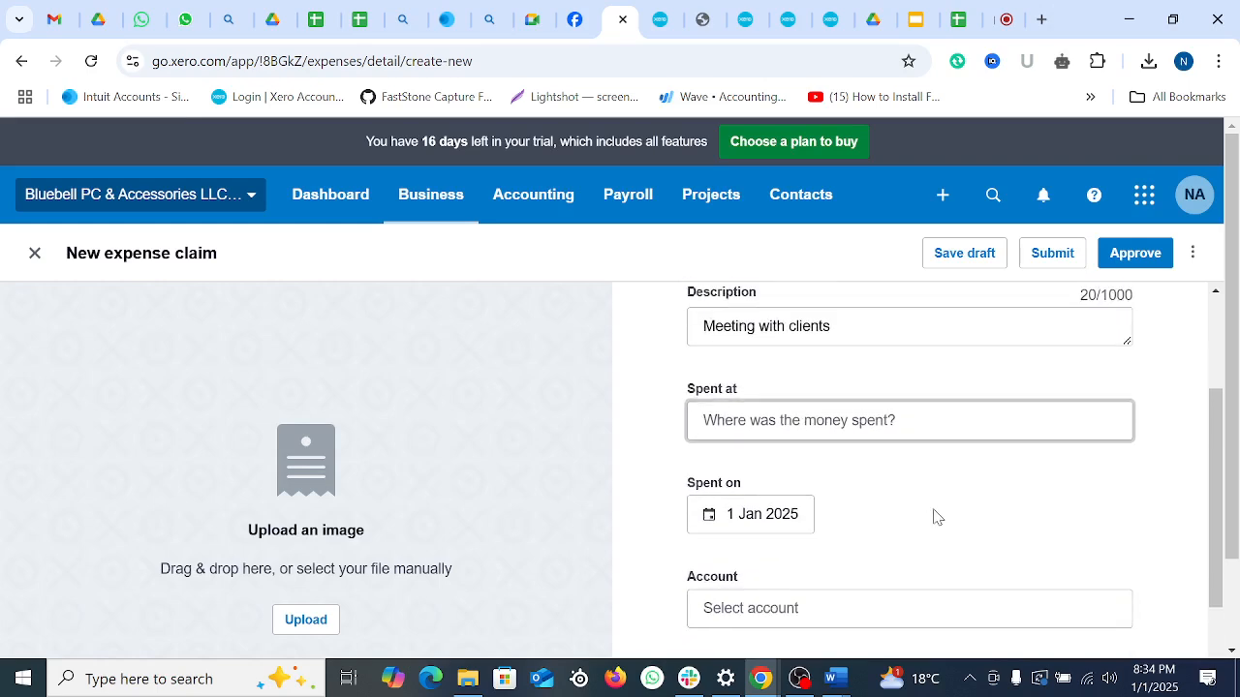
type("Londo")
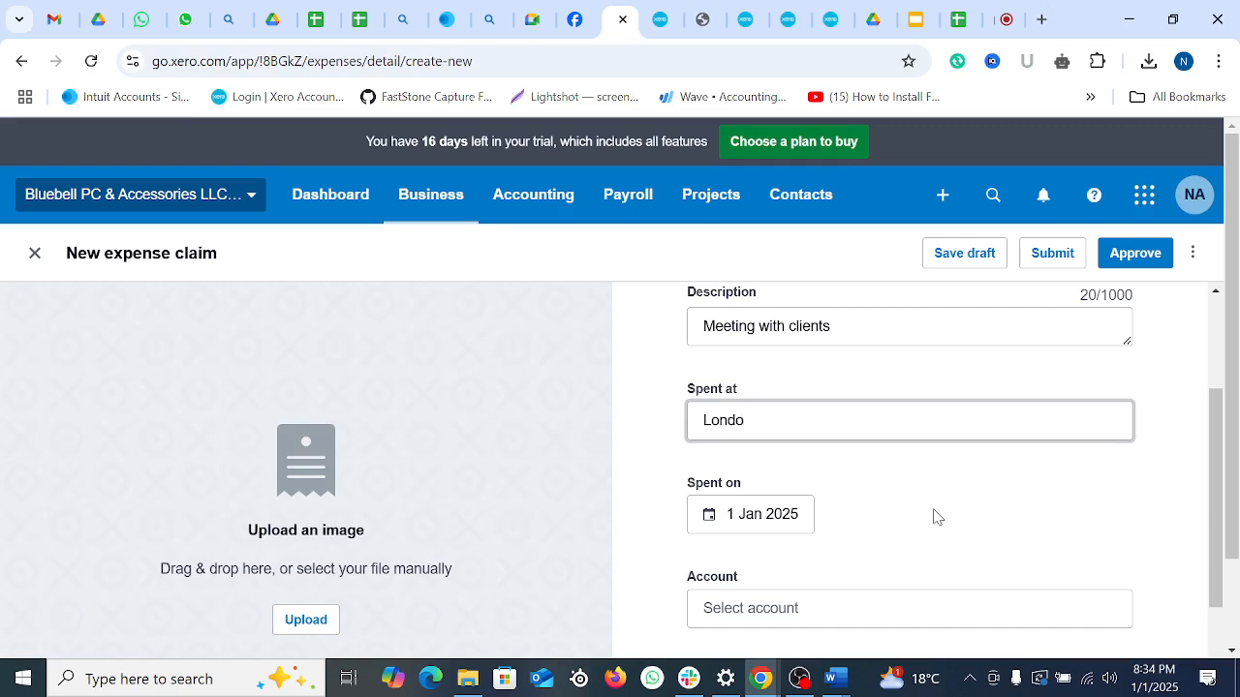
type("n Tower")
scroll(861, 406, "down", 2)
scroll(940, 473, "up", 1)
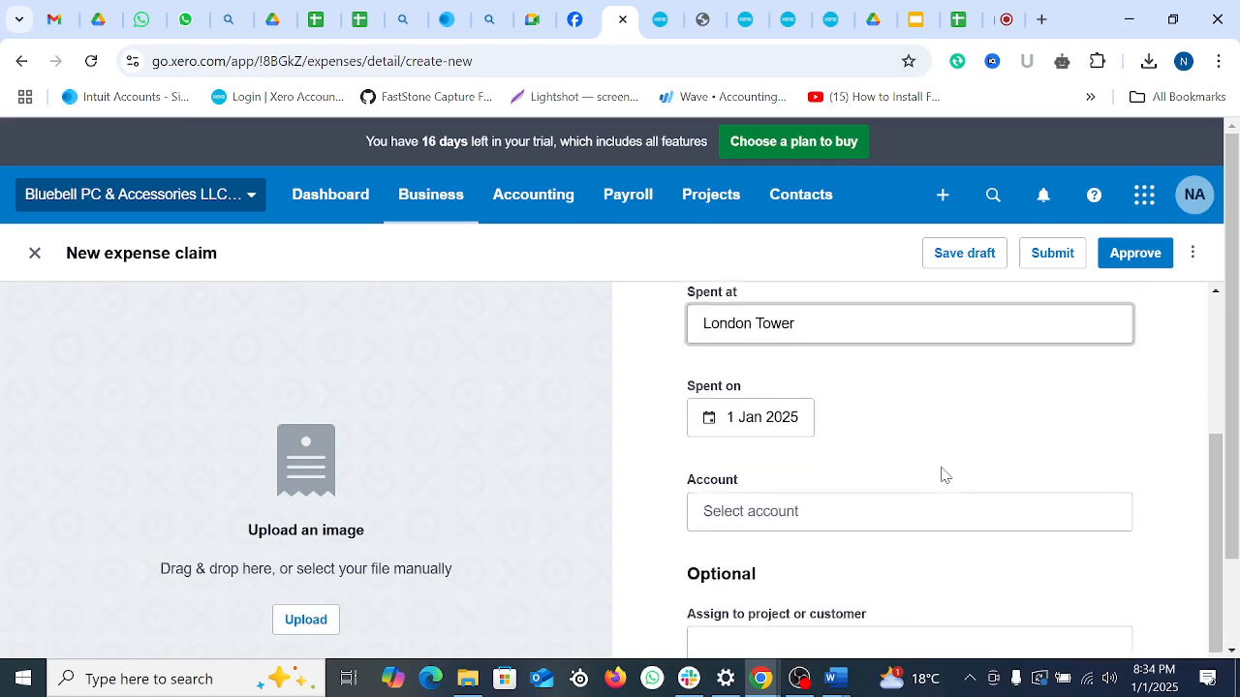
triple_click(863, 329)
Step: Set the spend date to 30 Dec 2024
left_click(775, 424)
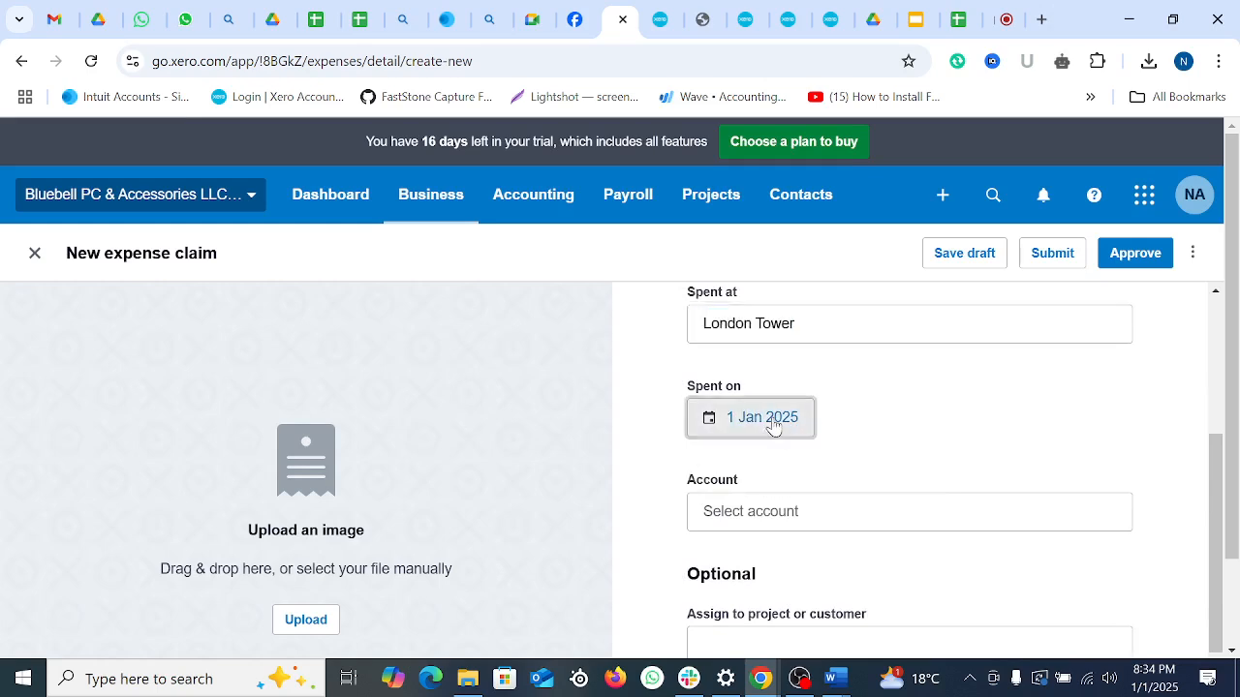
left_click(797, 210)
scroll(911, 431, "down", 2)
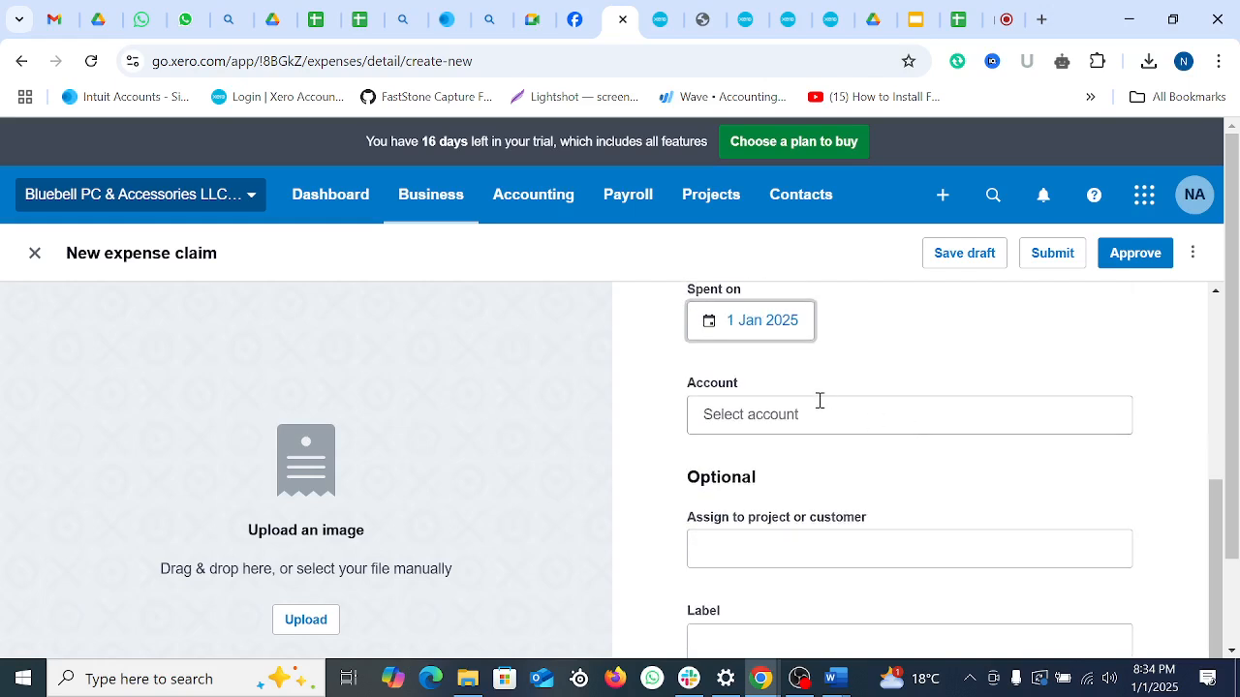
left_click(781, 325)
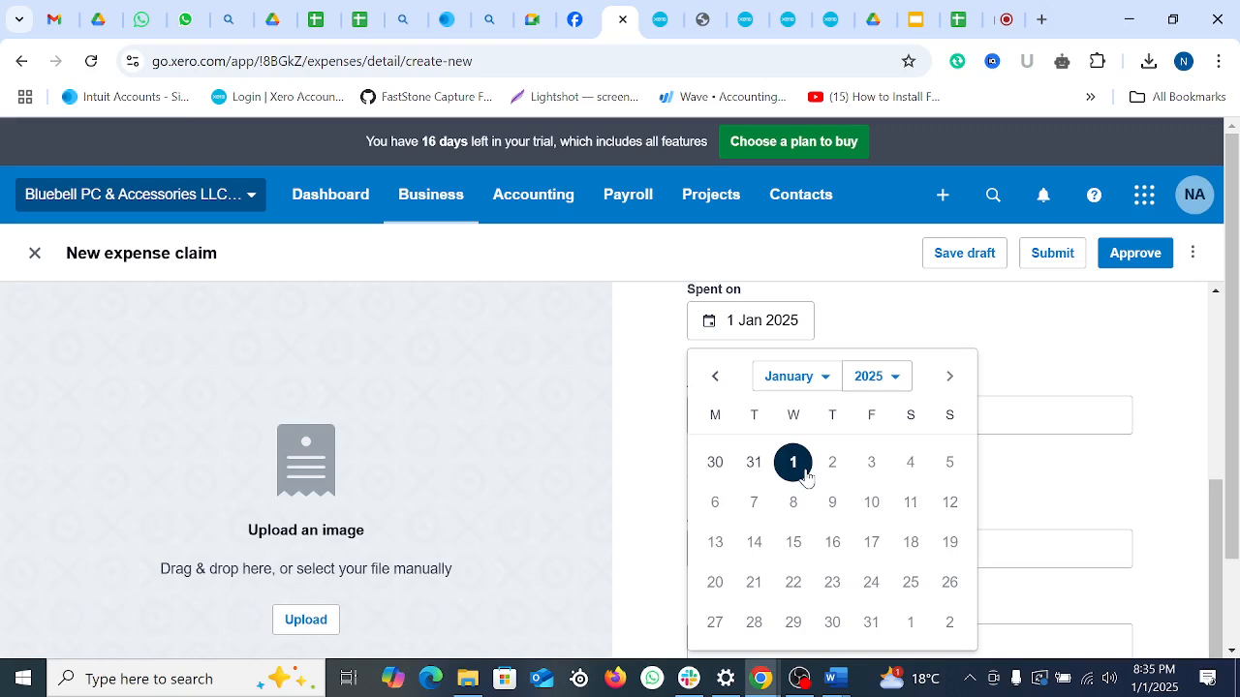
left_click(714, 464)
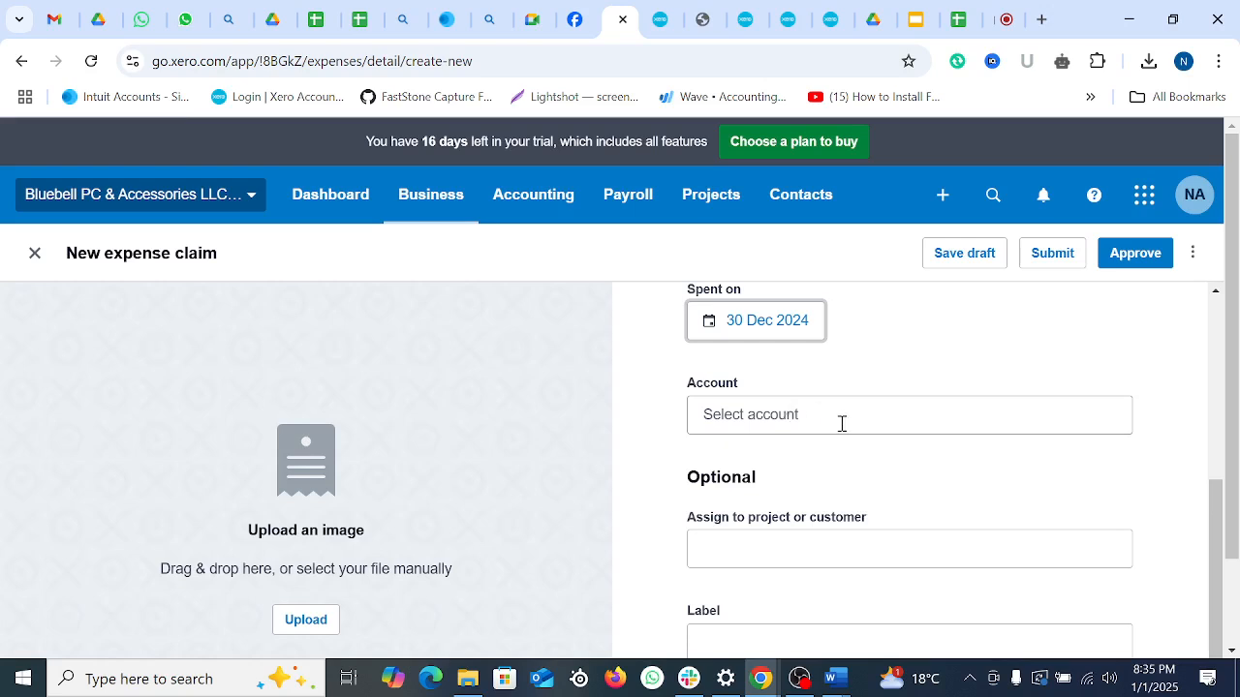
scroll(841, 423, "up", 1)
scroll(841, 431, "down", 2)
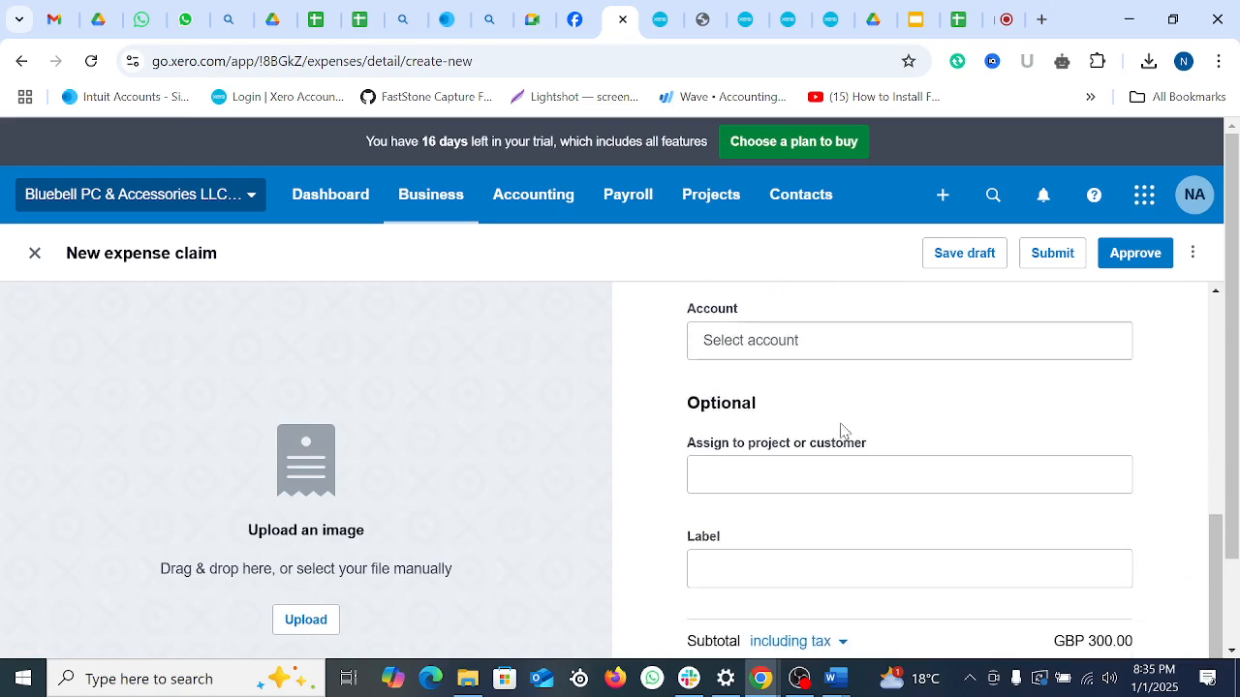
scroll(839, 432, "up", 2)
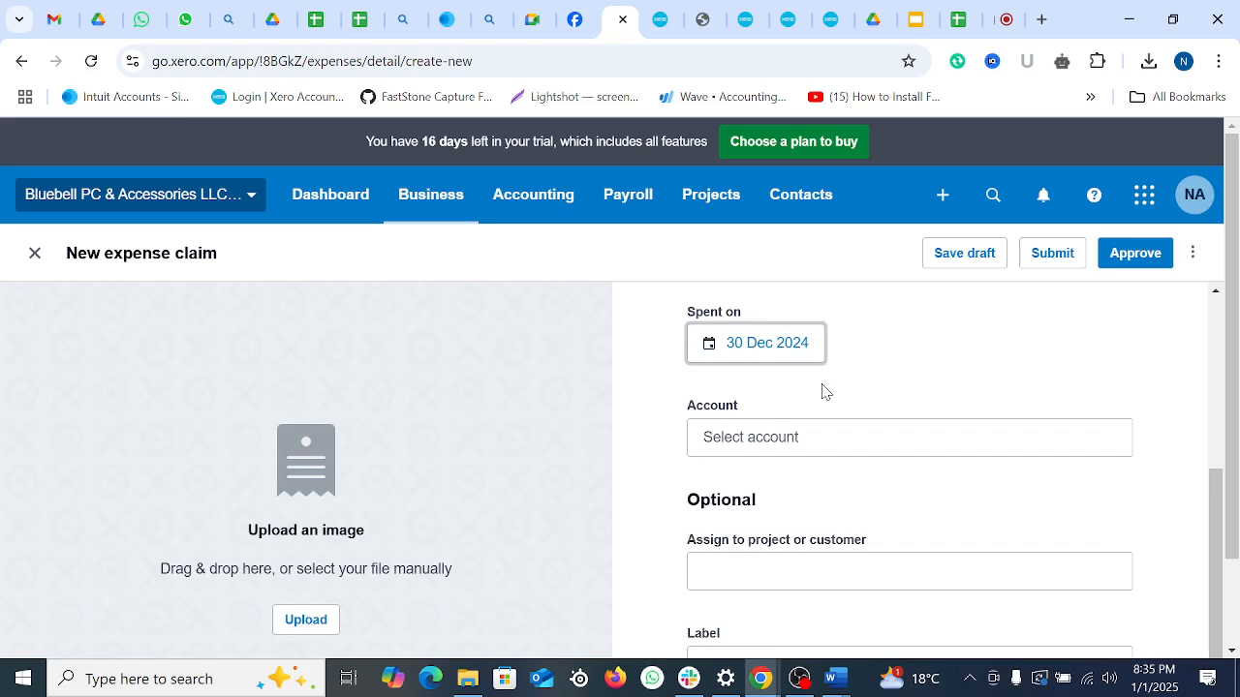
Step: Charge the claim to 420 - Entertainment-100% business with subtotal excluding tax, adding 60.00 VAT
left_click(803, 441)
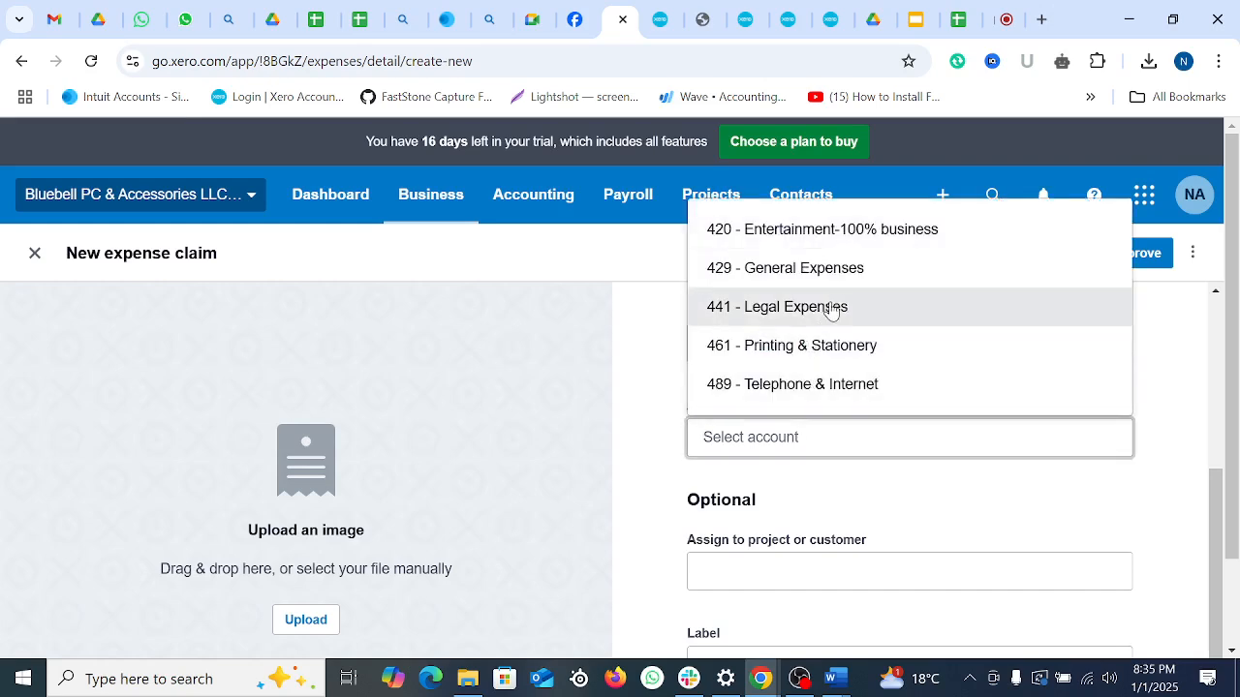
left_click(844, 233)
scroll(852, 493, "down", 1)
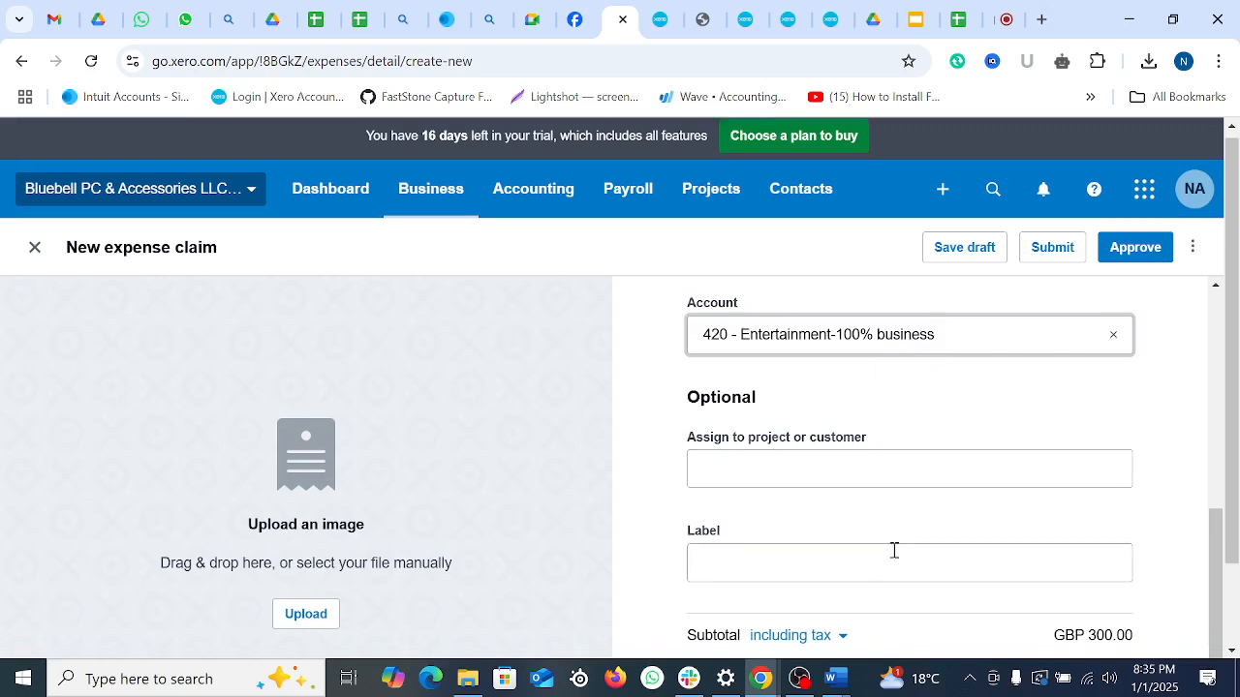
scroll(894, 551, "down", 1)
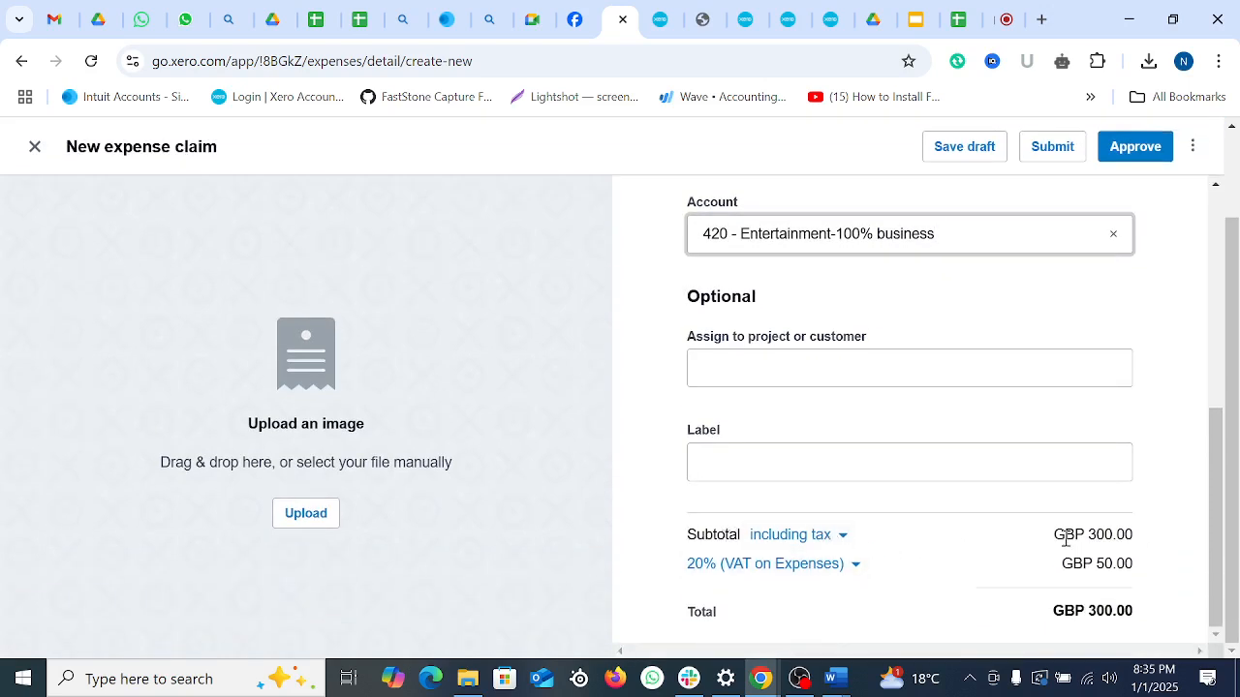
left_click(836, 539)
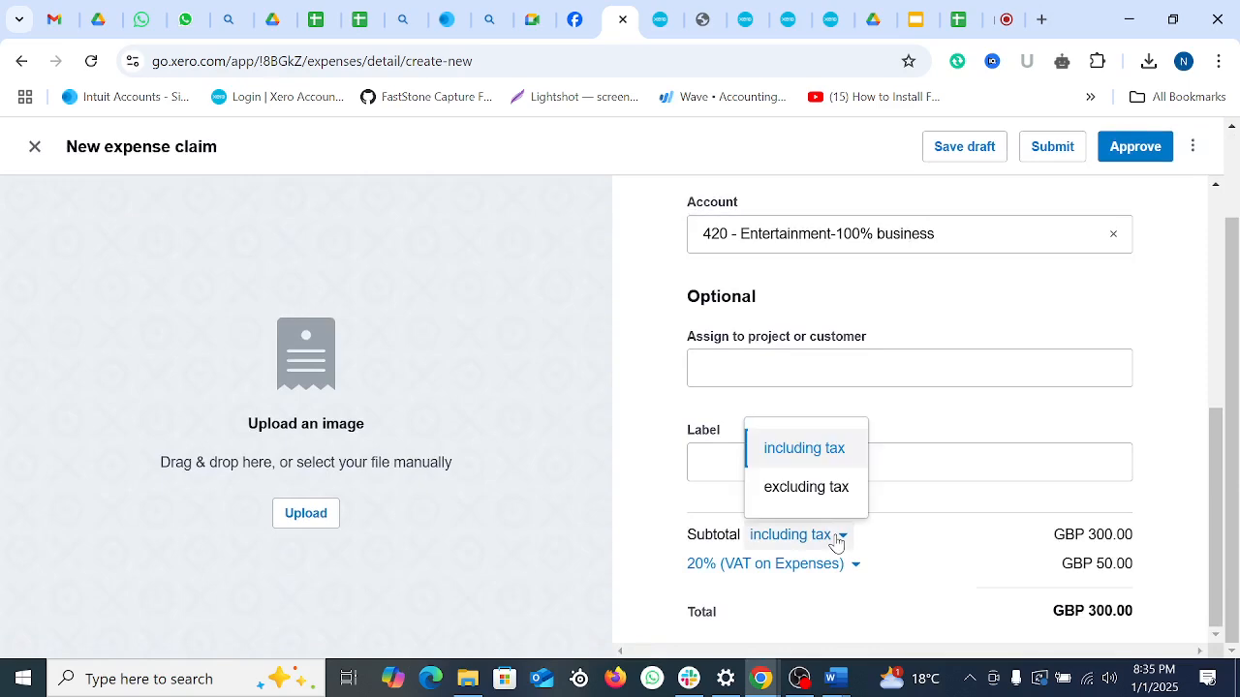
left_click(794, 459)
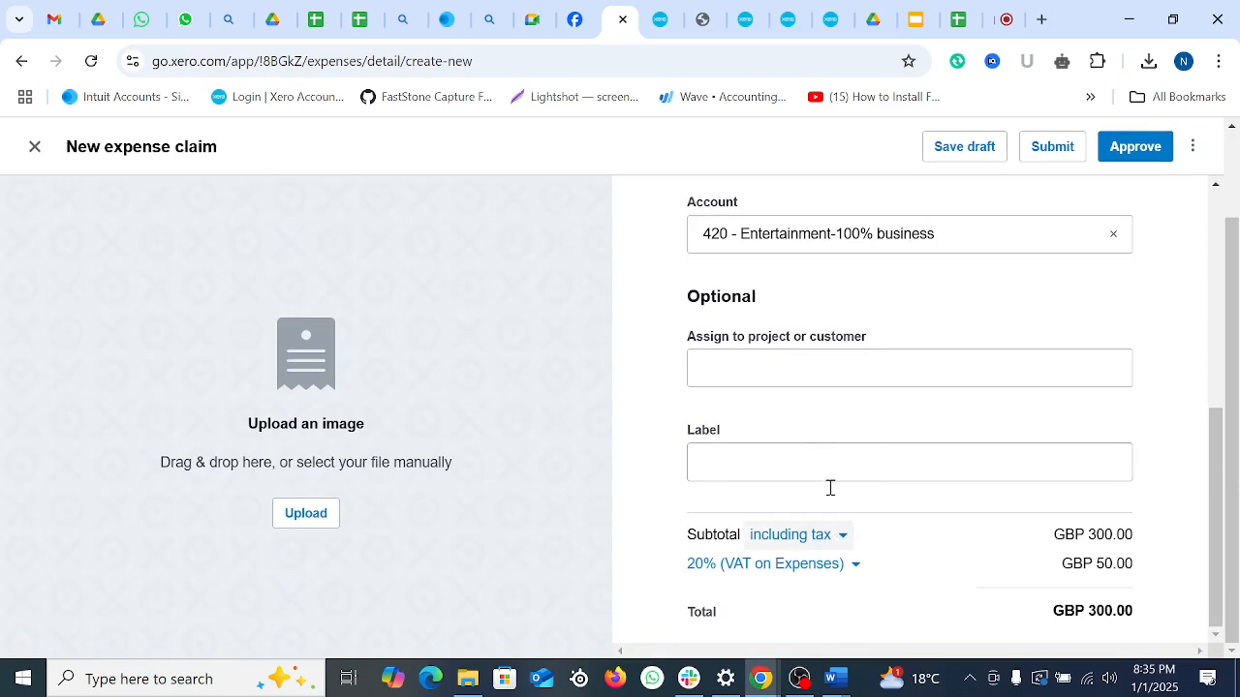
left_click(841, 538)
left_click(794, 498)
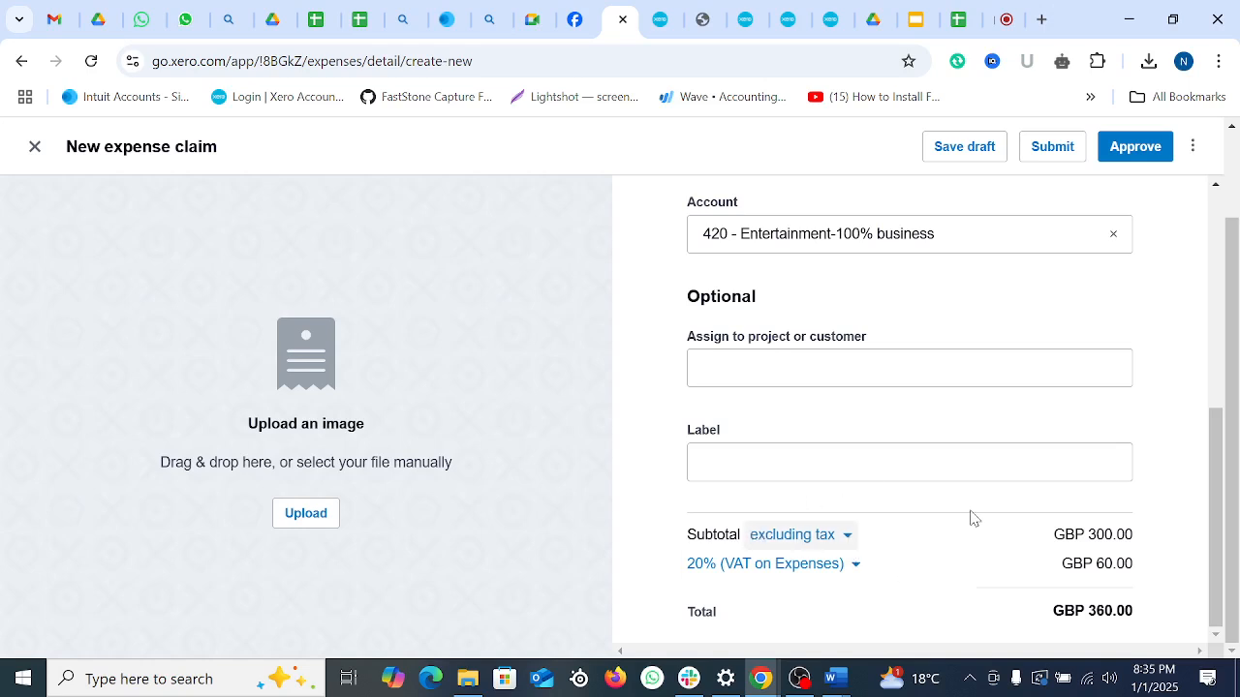
left_click_drag(1087, 535, 1120, 560)
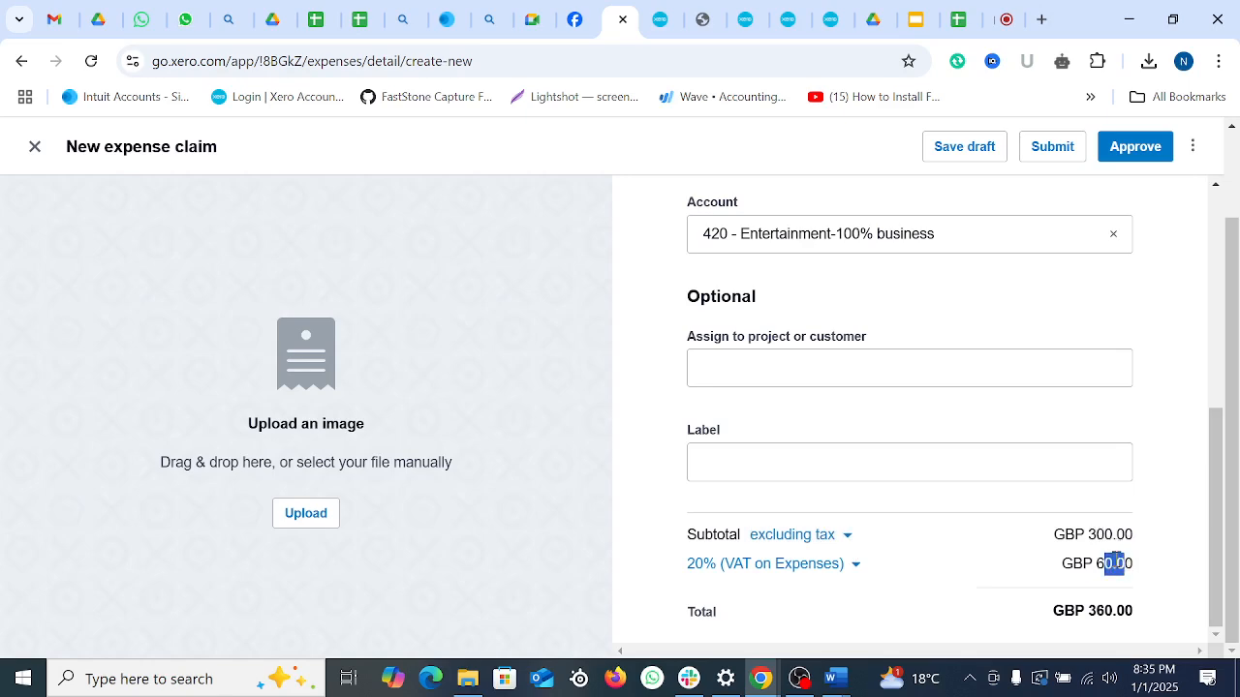
left_click(1124, 576)
Step: Skip attaching a receipt and save the claim as a draft
left_click(291, 516)
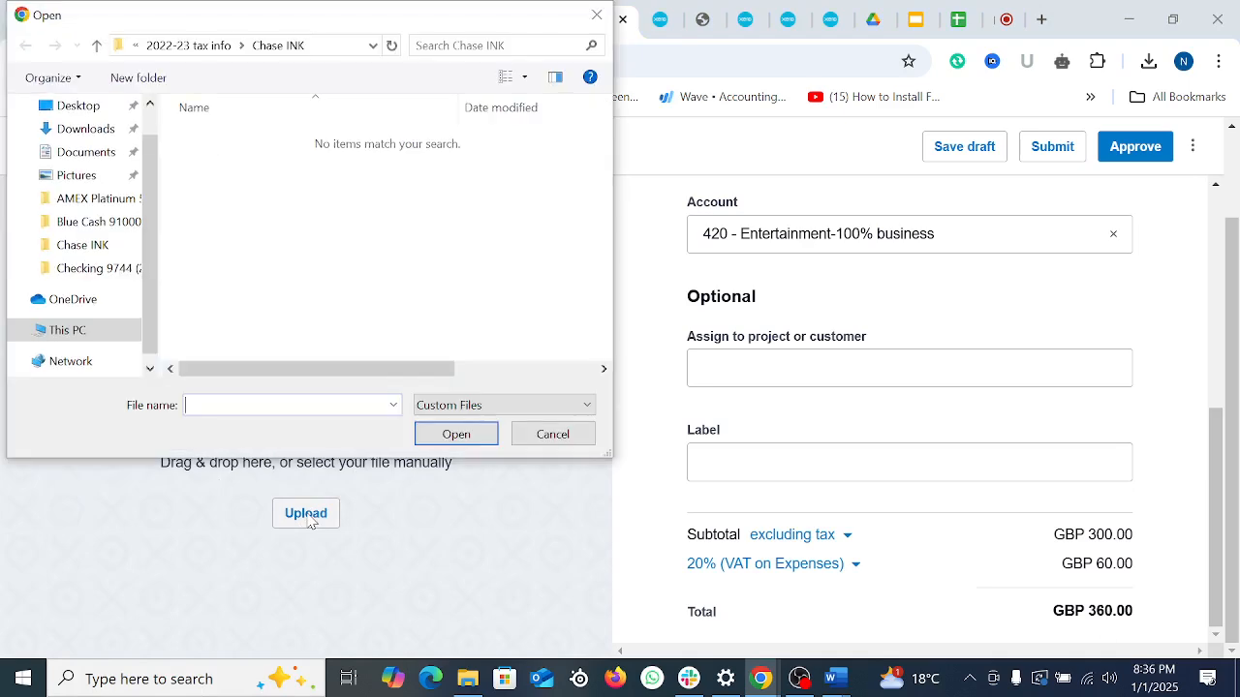
left_click(596, 18)
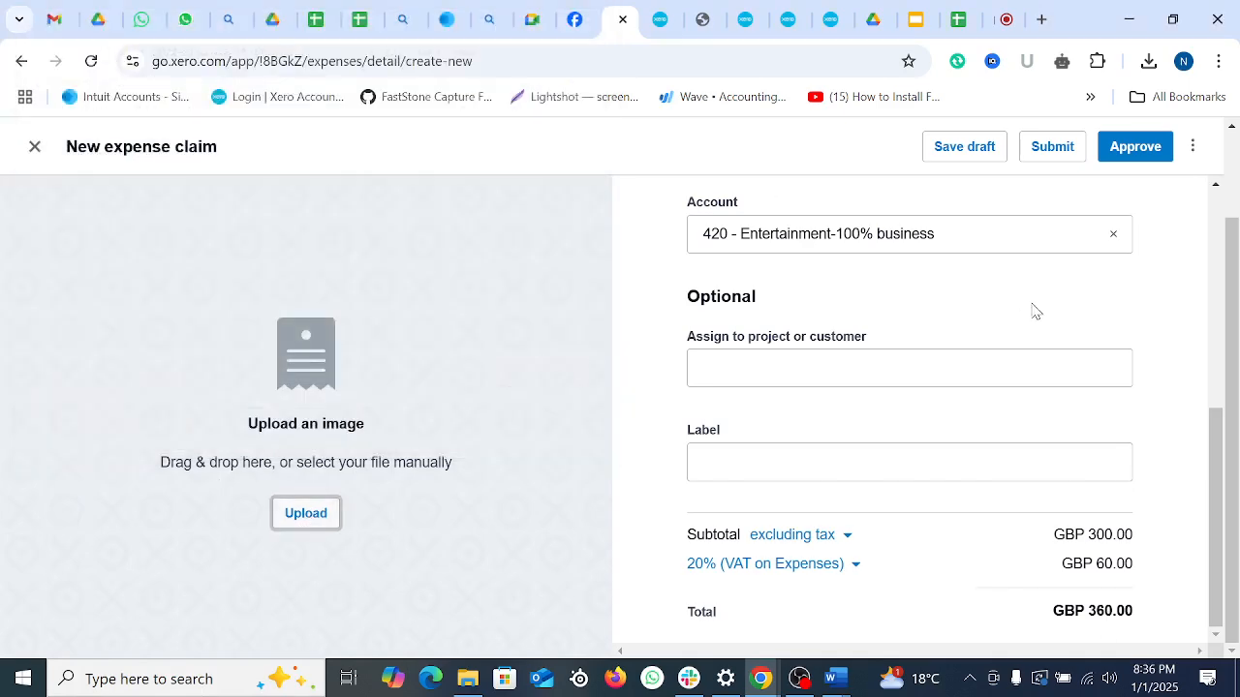
scroll(975, 210, "up", 5)
left_click(959, 147)
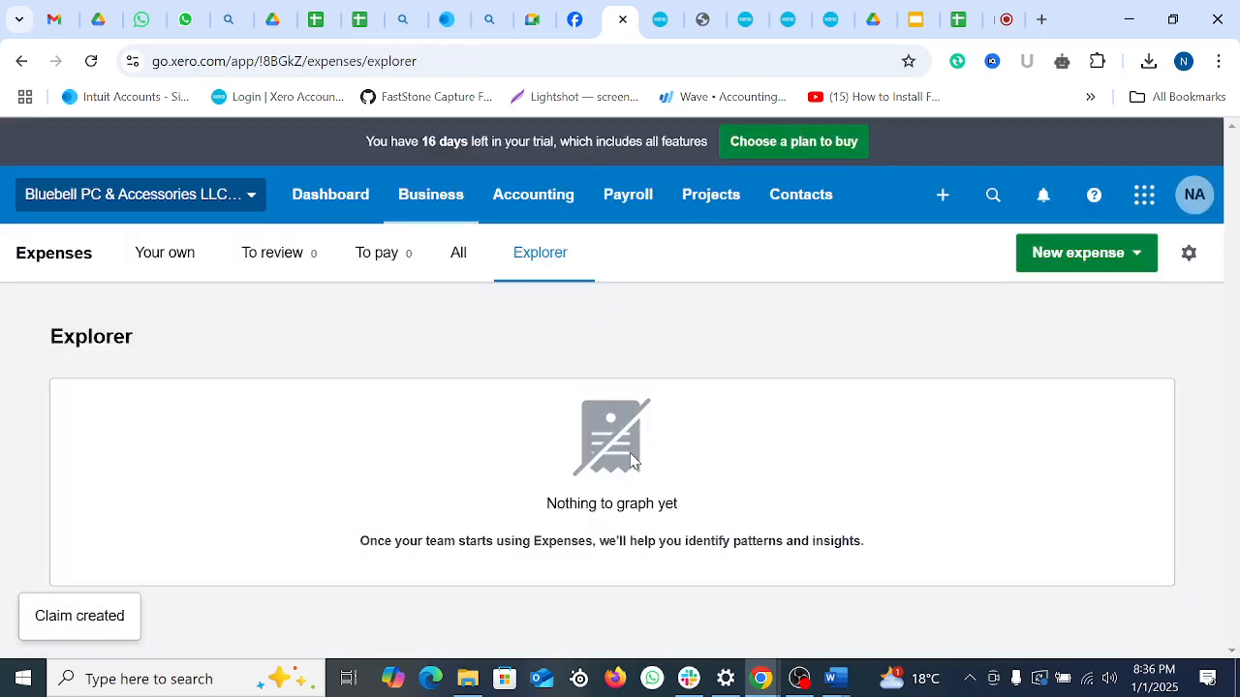
Step: Open the draft London Tower claim and submit it for approval
left_click(176, 279)
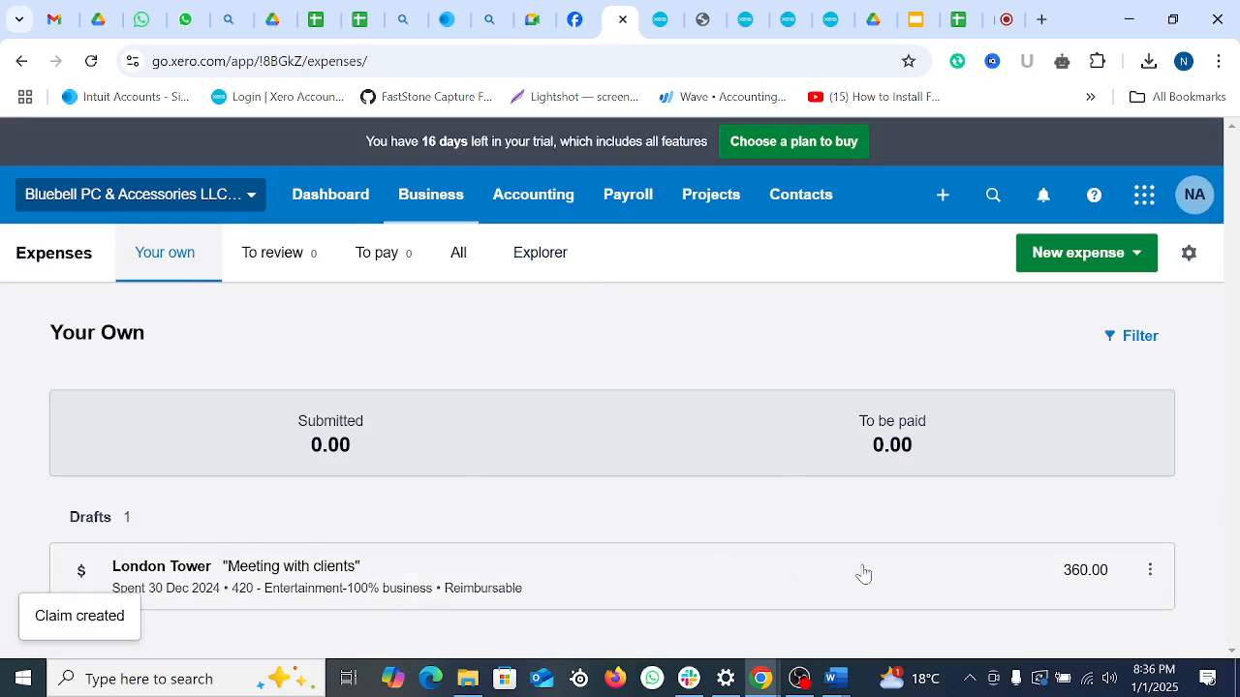
left_click(1150, 571)
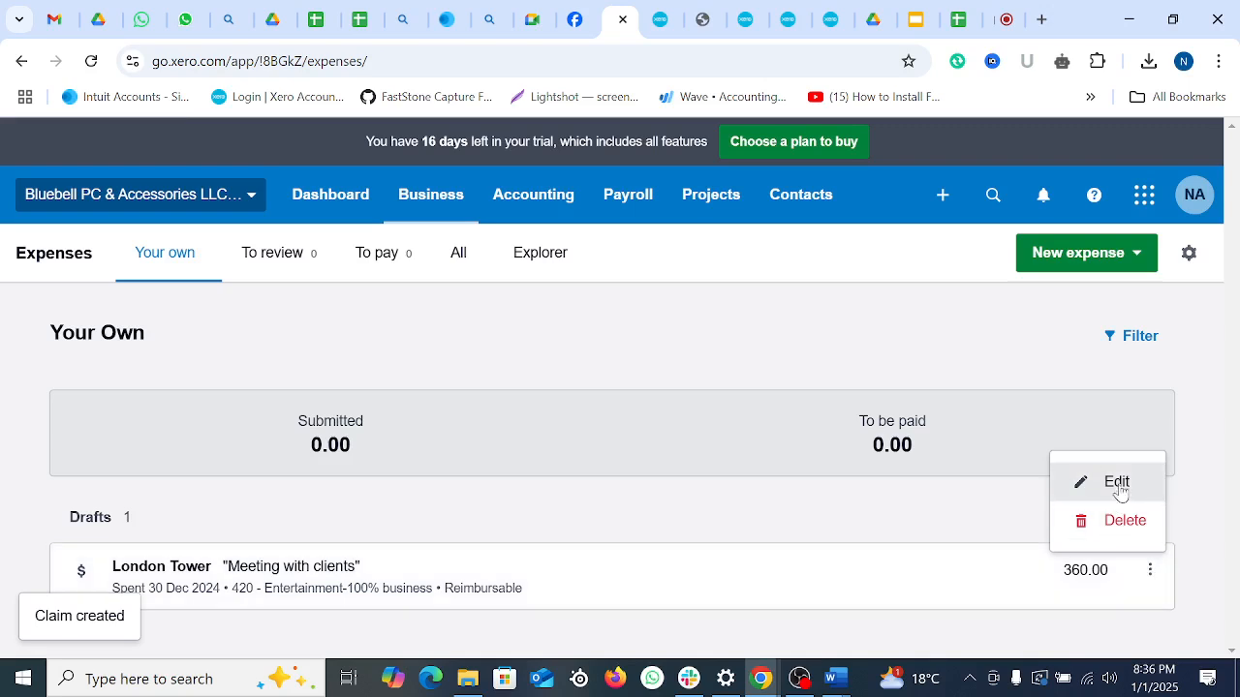
left_click(326, 571)
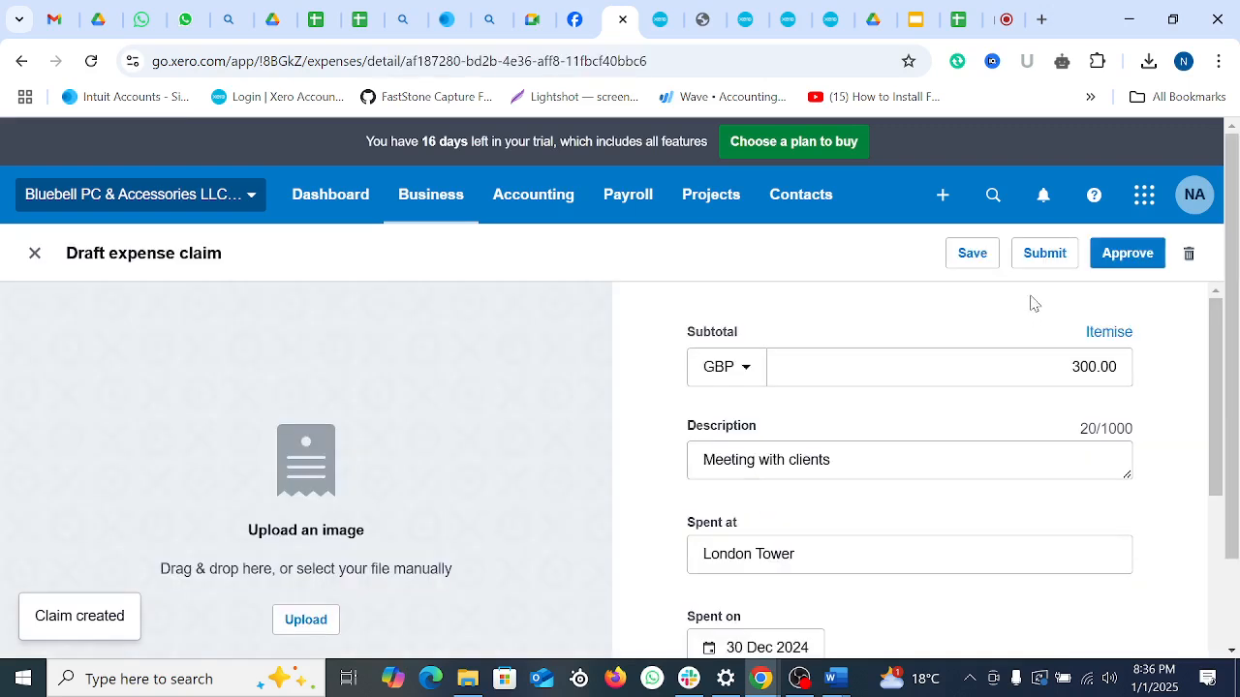
left_click(1046, 256)
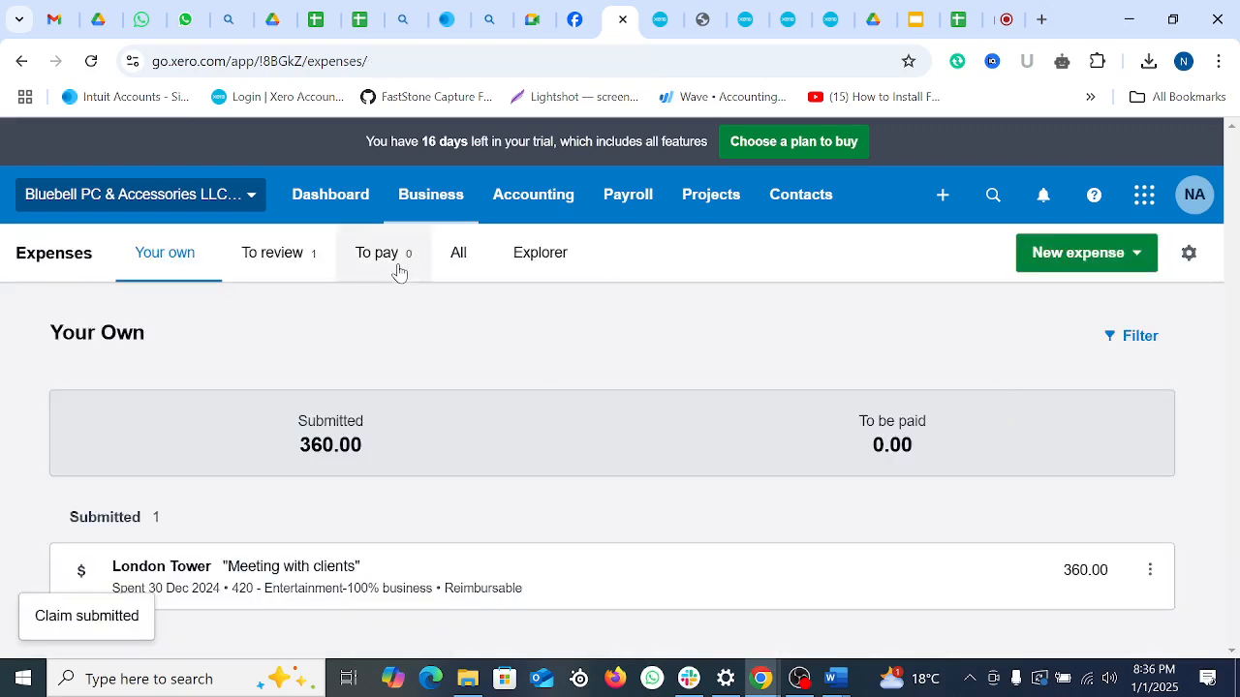
Step: Approve the London Tower claim from the To review list and refresh
left_click(276, 254)
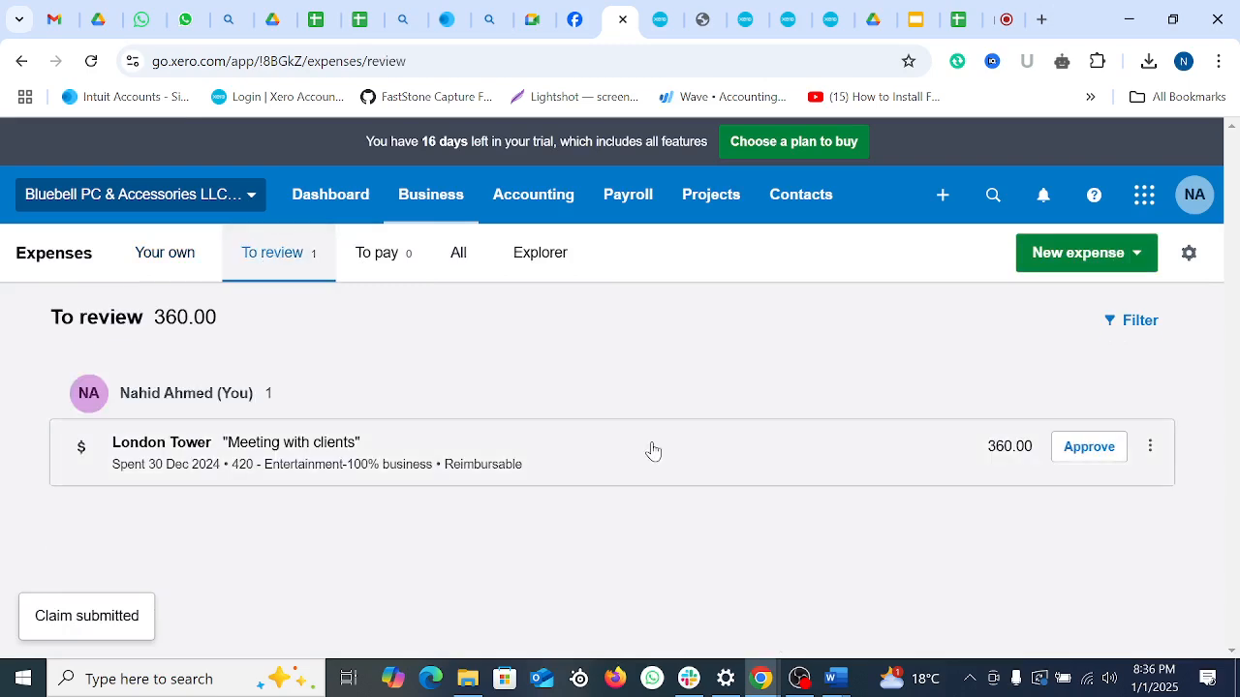
left_click(1089, 446)
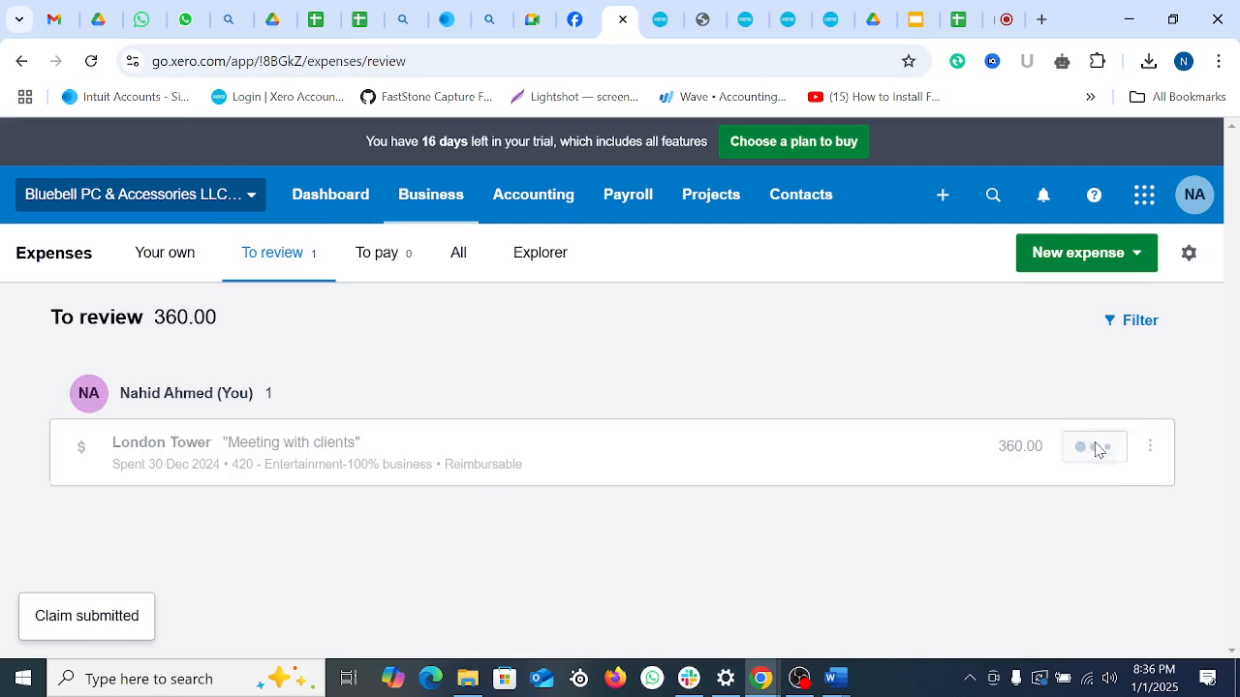
left_click(399, 271)
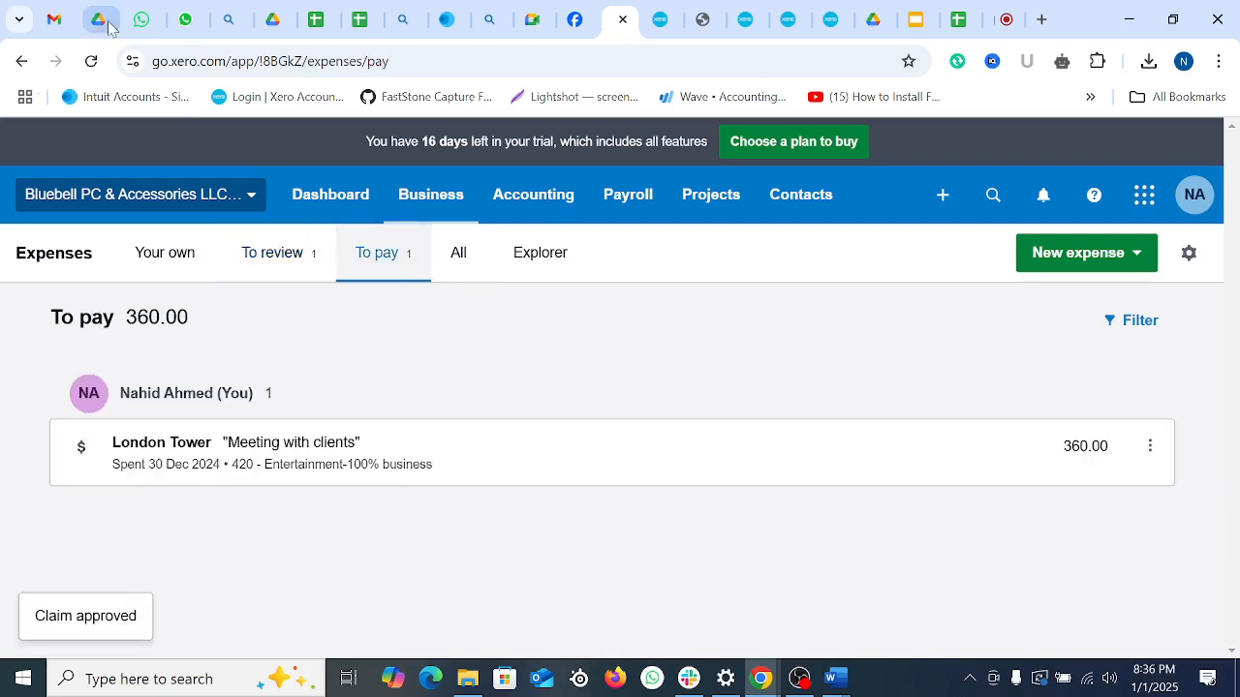
left_click(91, 61)
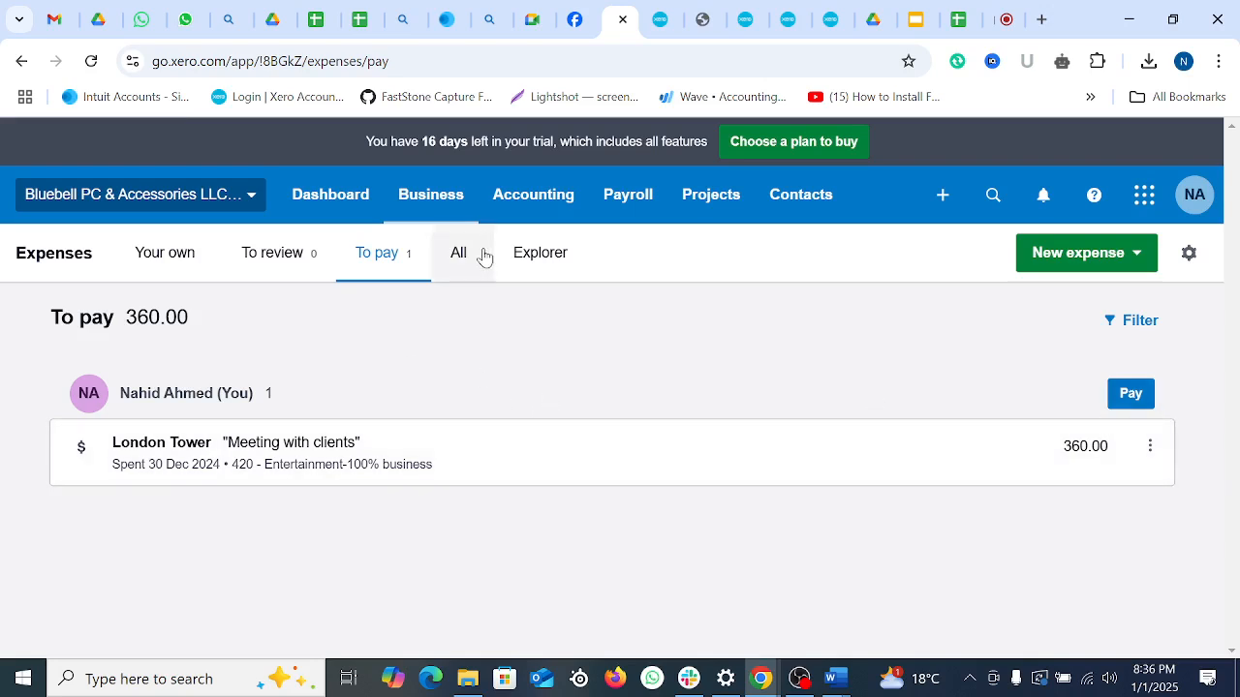
Step: Check the Explorer chart, then open the approved 360.00 claim from the To pay list
left_click(540, 253)
scroll(880, 461, "down", 5)
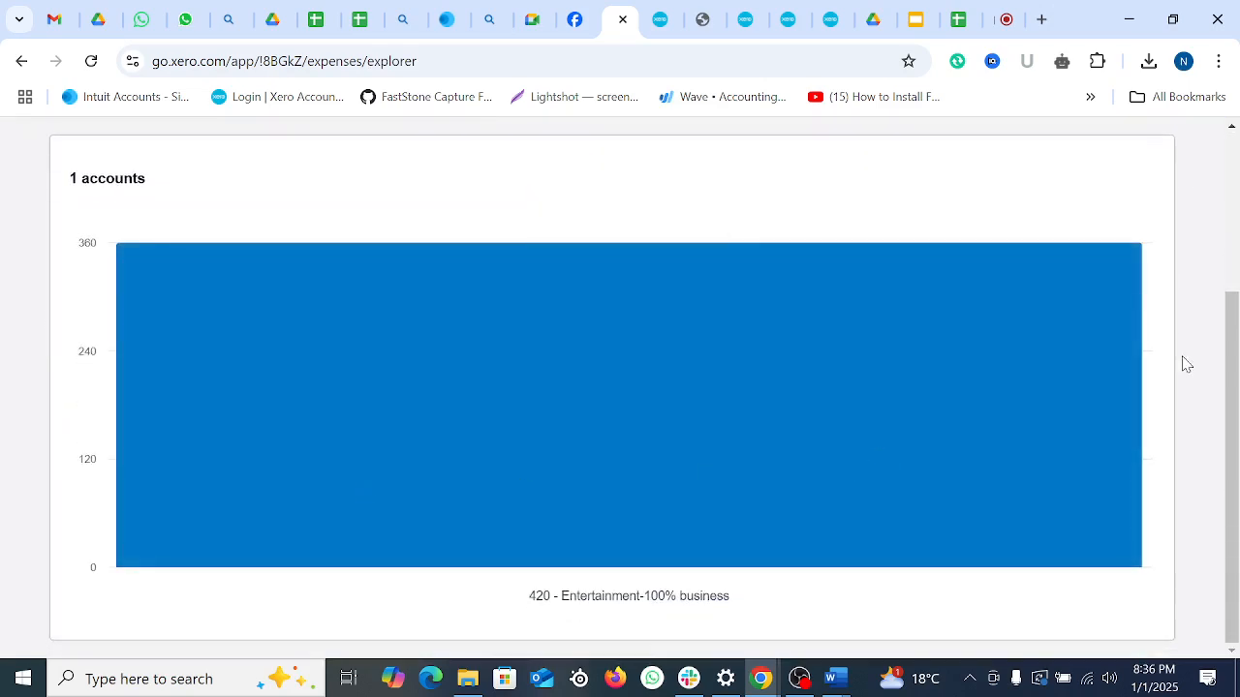
mouse_move(733, 368)
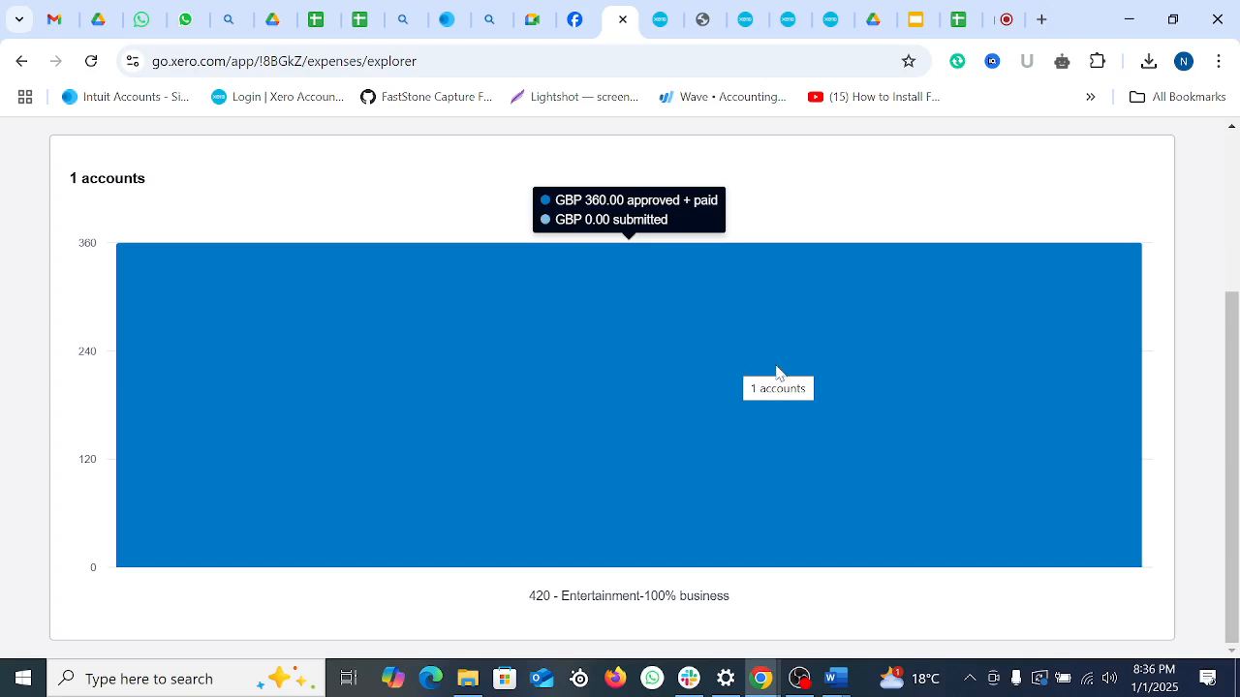
left_click(574, 19)
left_click(617, 19)
mouse_move(879, 378)
scroll(880, 379, "up", 3)
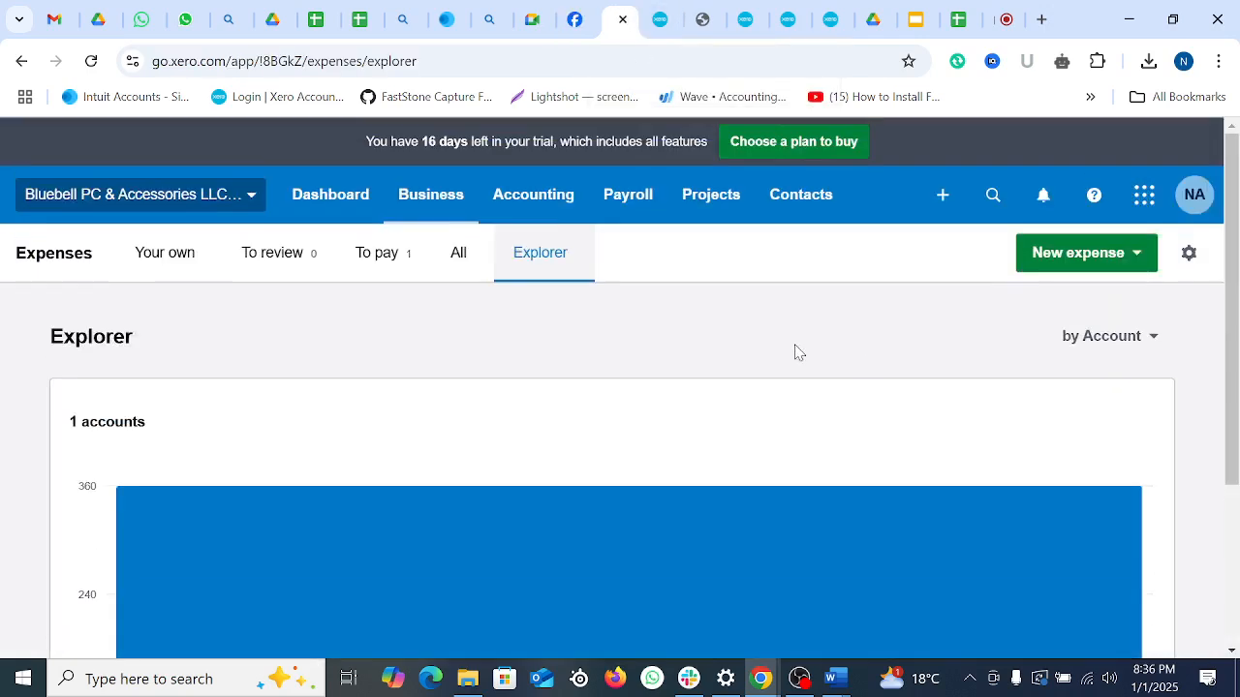
left_click(402, 255)
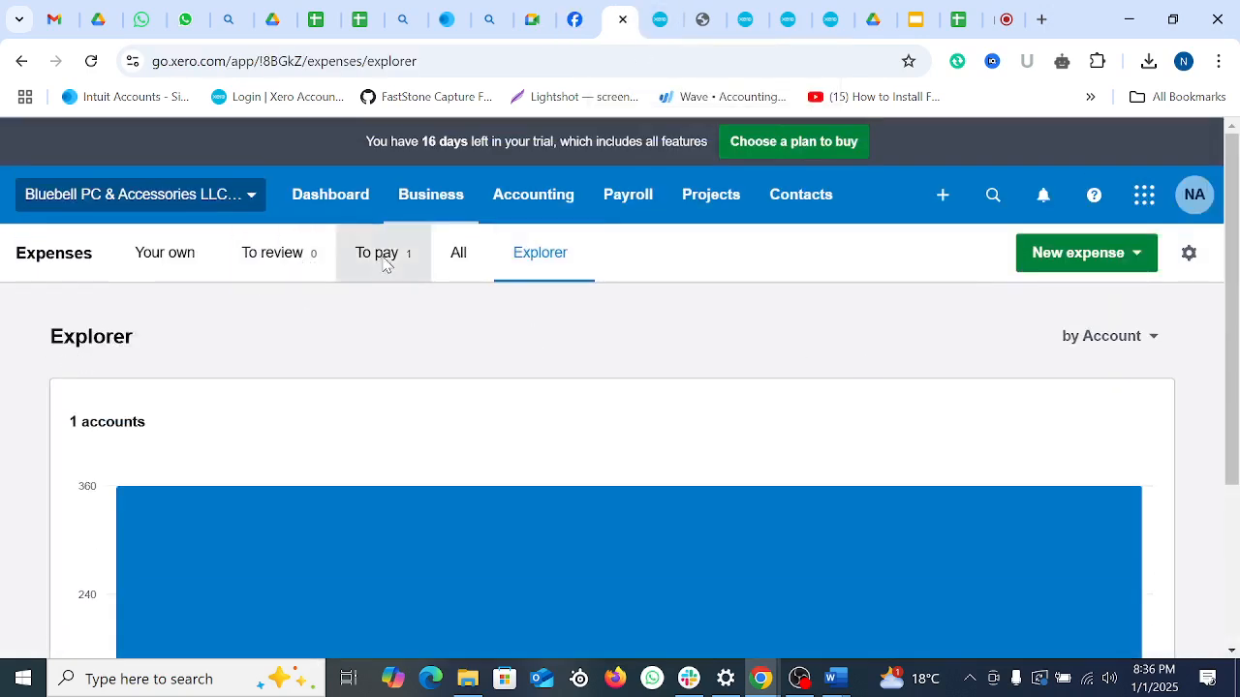
left_click(1133, 397)
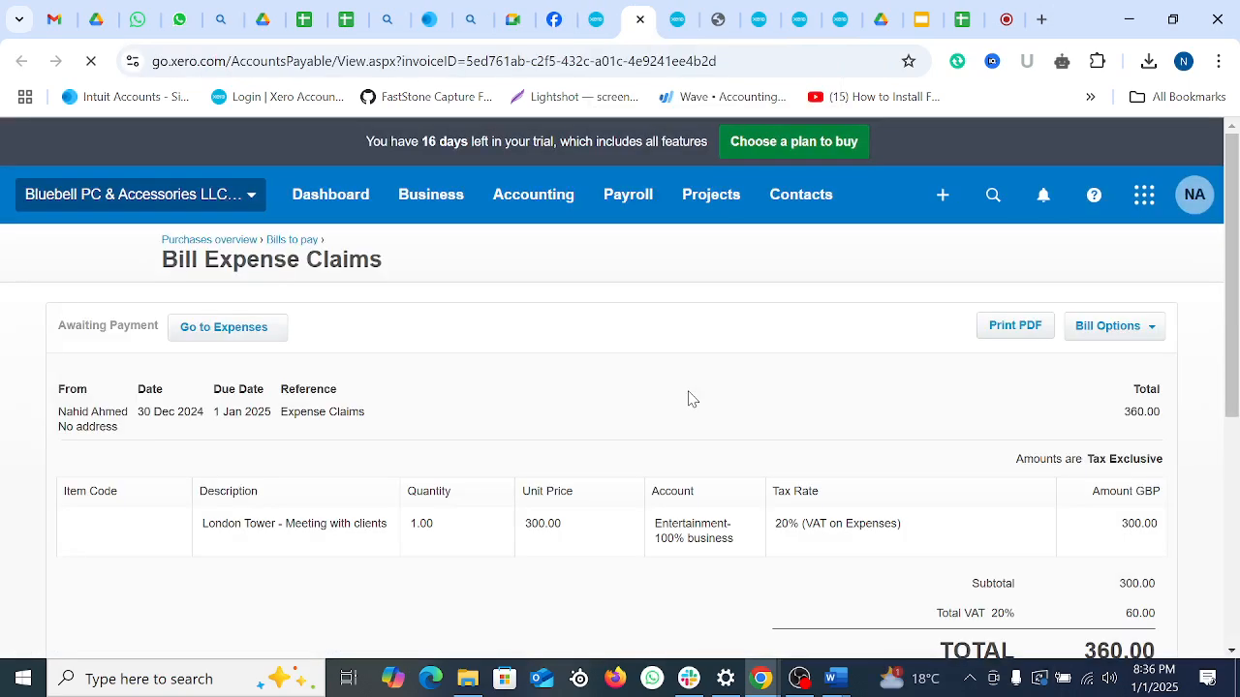
Step: Record a 360.00 payment on 3 Jan 2025 from 101 - RBS Bank-Checking, reference 42524
scroll(693, 397, "down", 5)
scroll(858, 362, "up", 2)
scroll(663, 318, "up", 2)
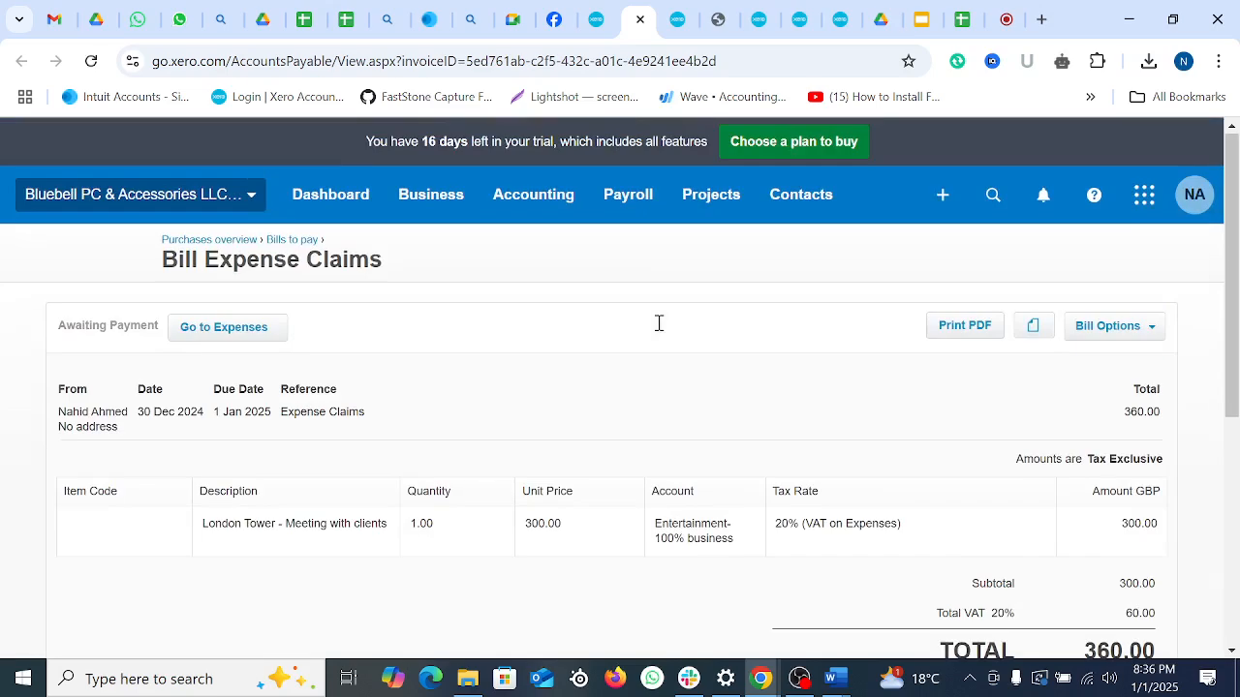
scroll(523, 412, "down", 3)
scroll(194, 392, "up", 3)
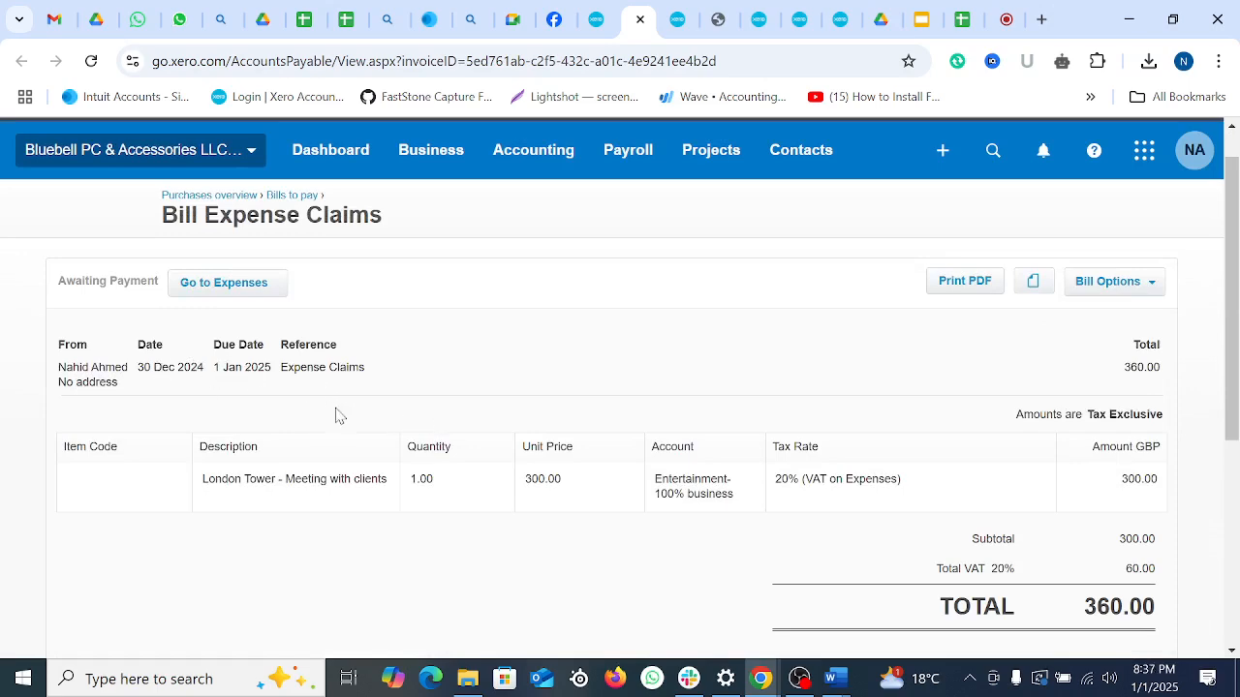
scroll(305, 527, "down", 2)
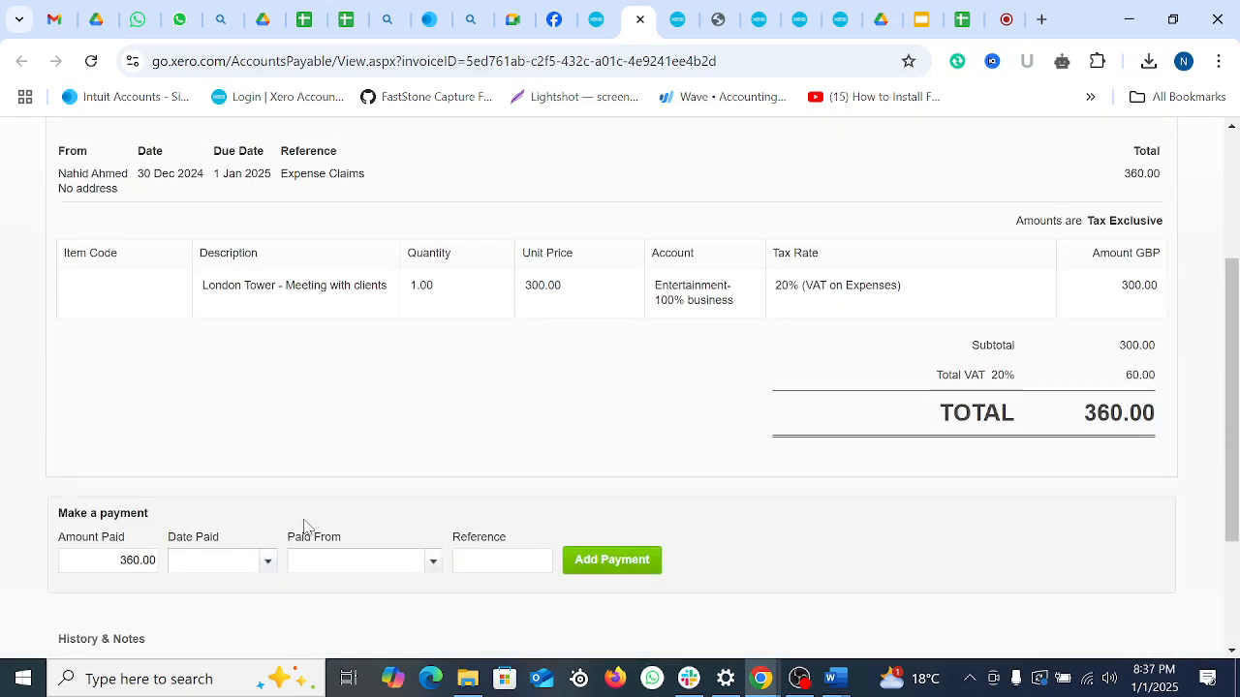
left_click(266, 561)
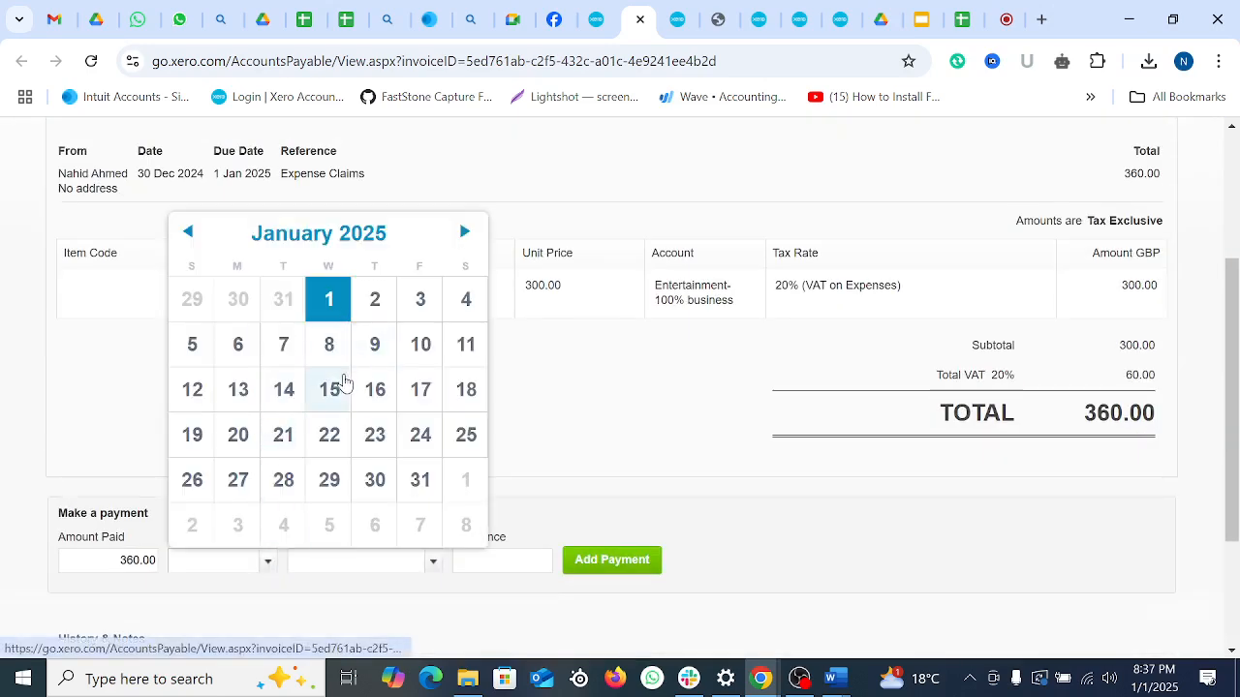
left_click(433, 302)
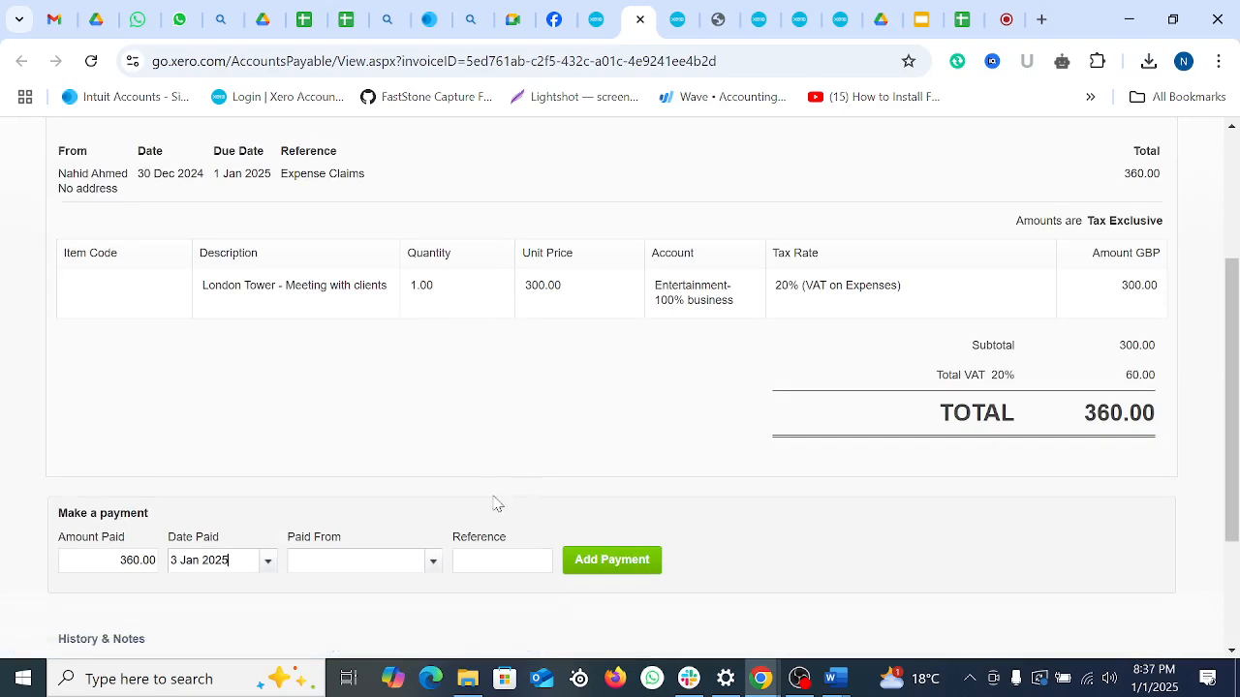
left_click(433, 561)
left_click(400, 647)
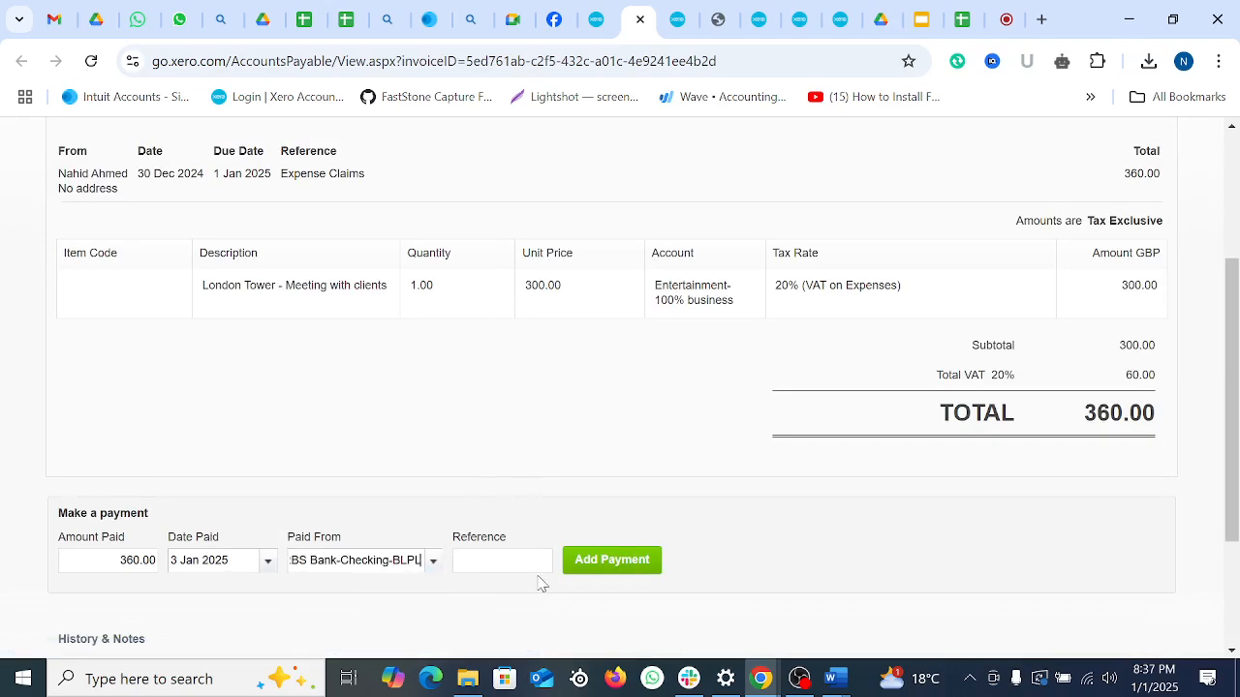
left_click(535, 567)
type("42524")
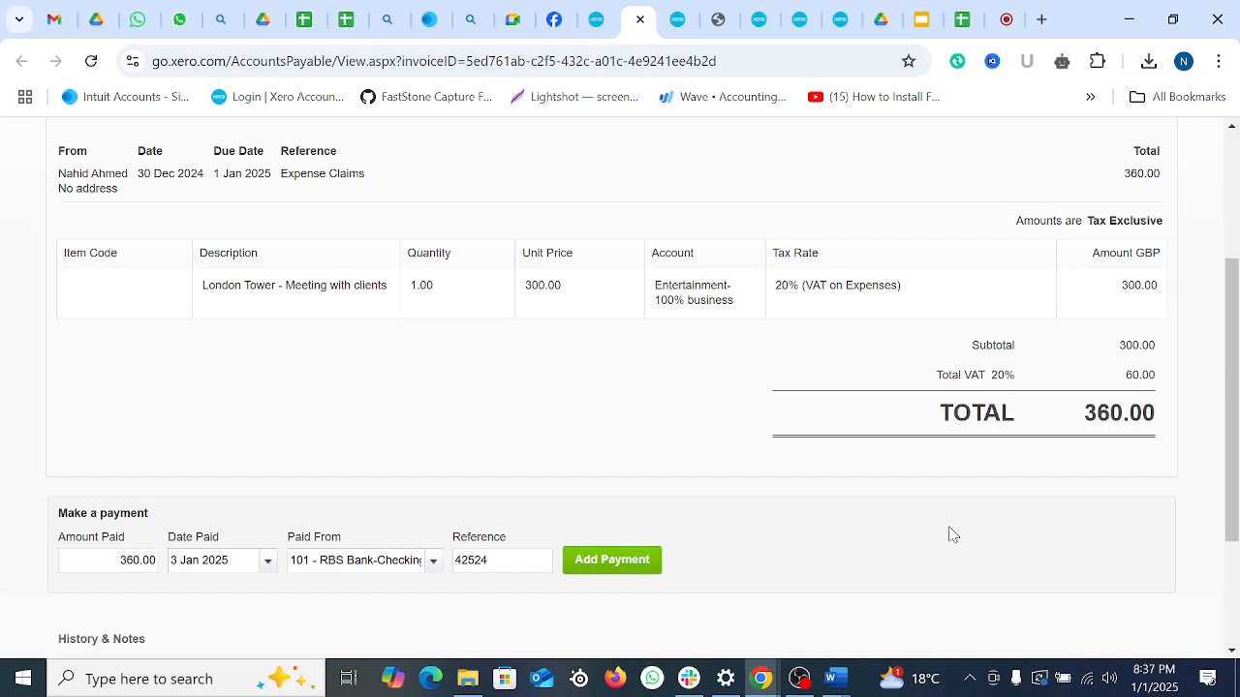
left_click(590, 571)
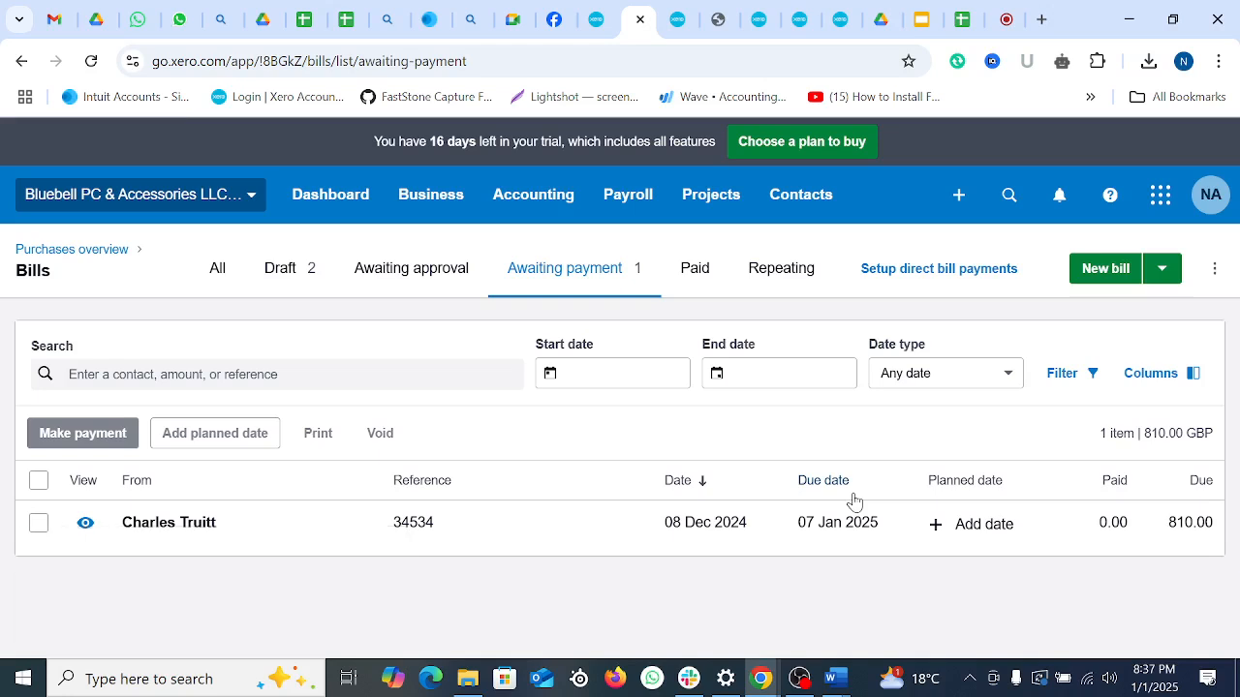
Step: Confirm the London Tower claim now appears under Paid bills
left_click(586, 287)
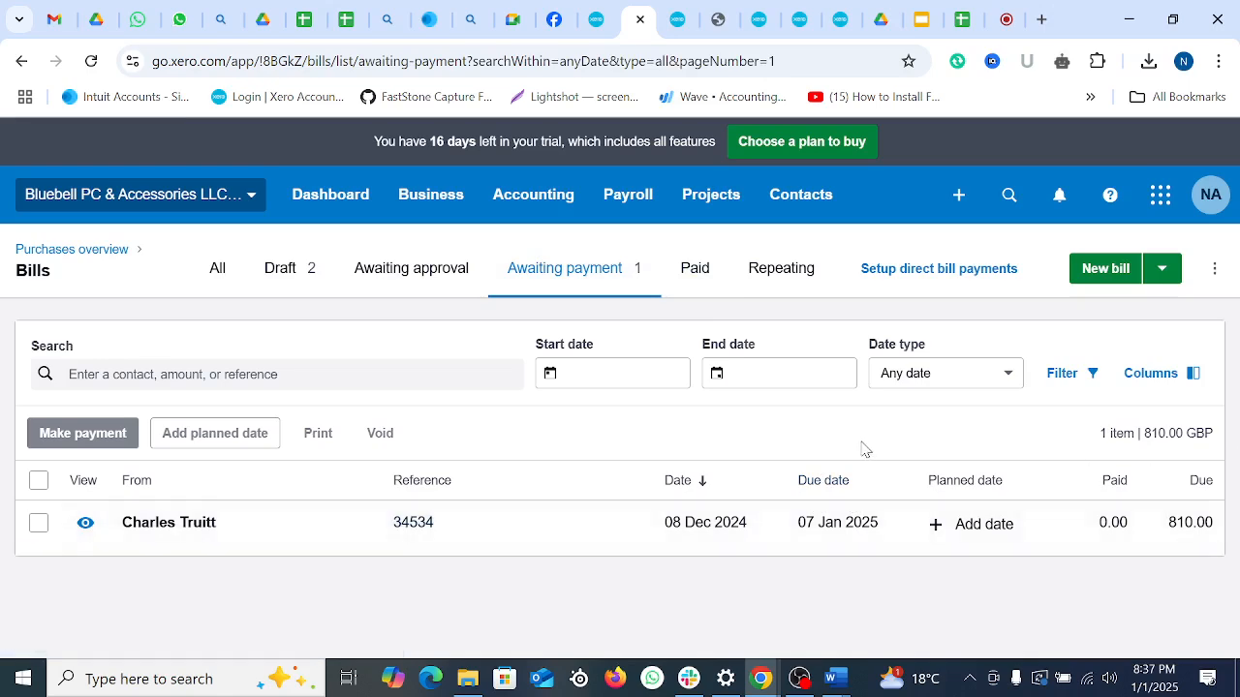
left_click(688, 277)
scroll(719, 456, "down", 2)
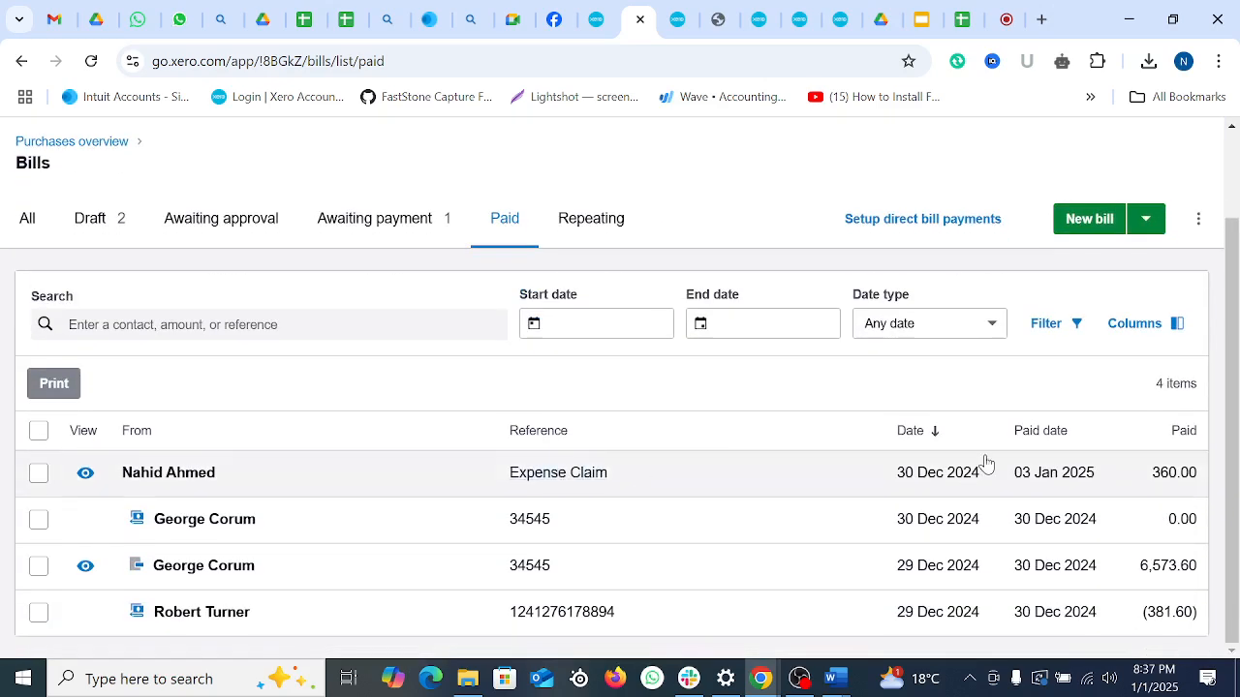
scroll(848, 357, "up", 2)
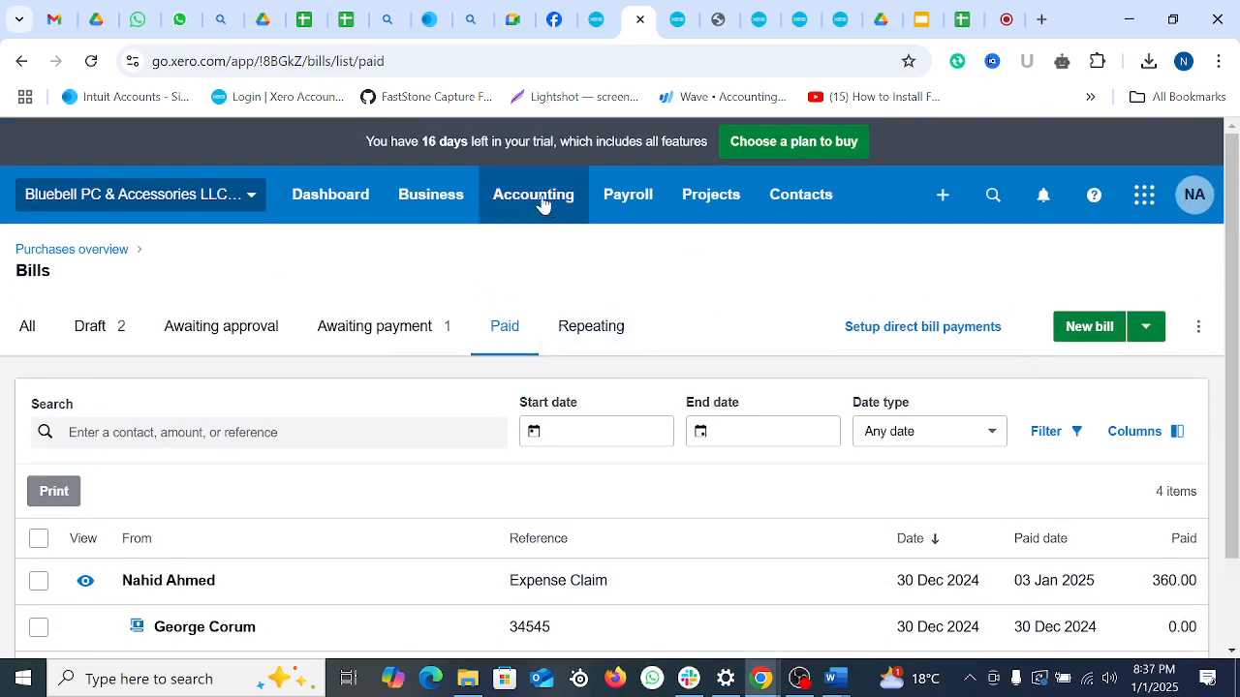
Step: Go to Business > Expense Claims and show all claims with their status
left_click(419, 197)
scroll(435, 456, "down", 2)
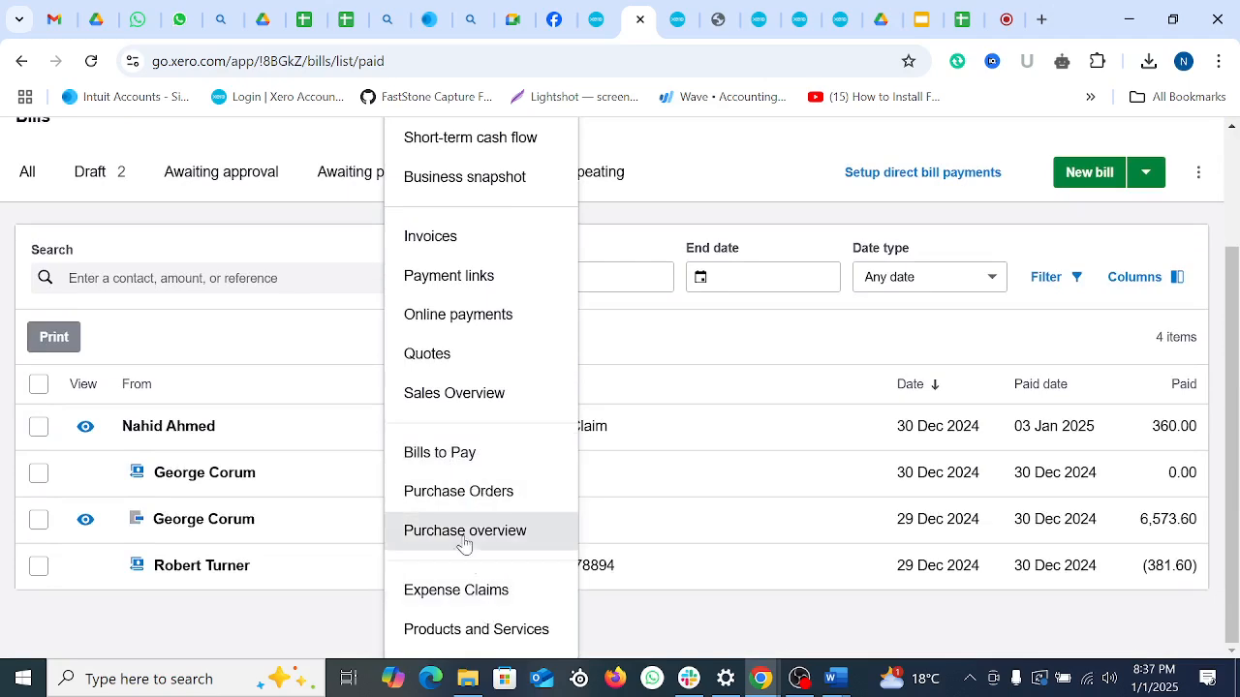
left_click(450, 589)
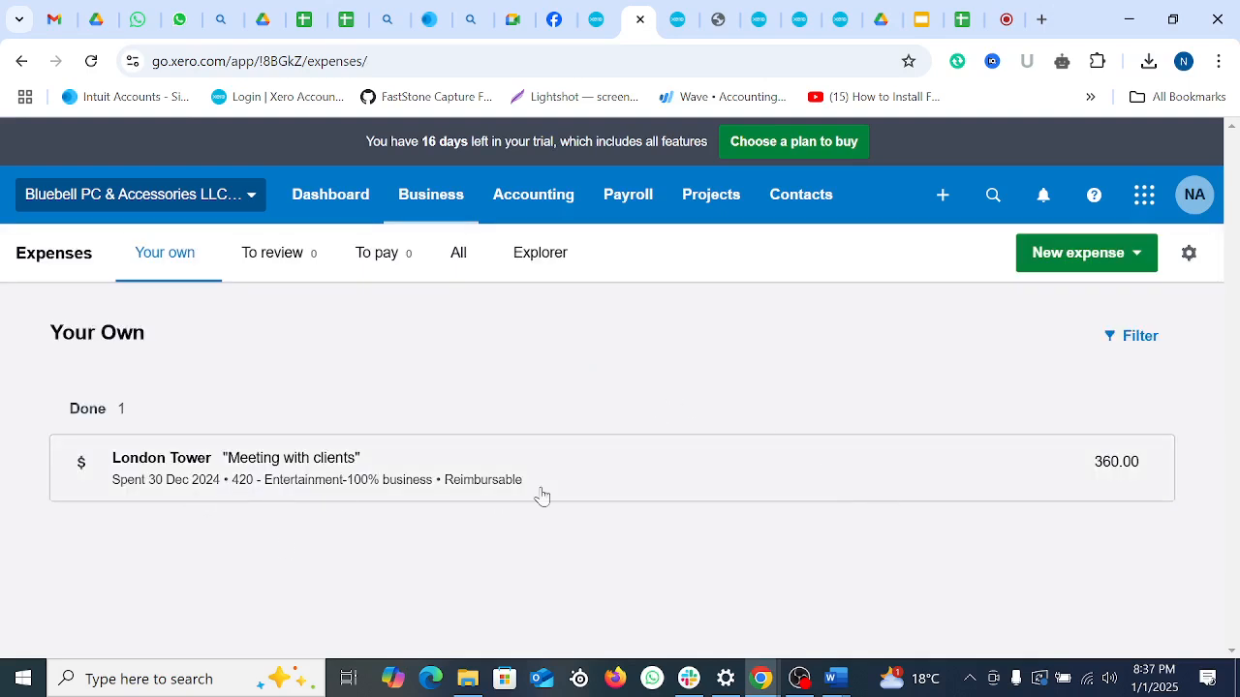
left_click(540, 259)
left_click(459, 265)
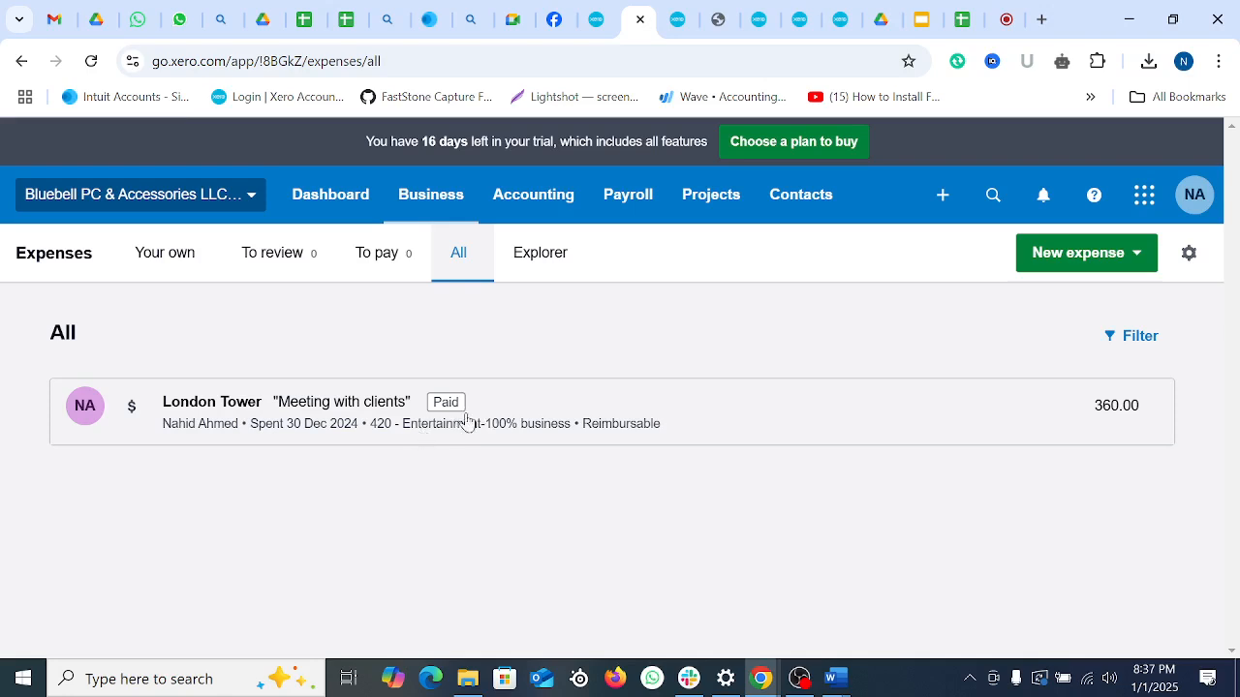
Step: Start a new mileage claim and focus its Mileage field
left_click(1140, 260)
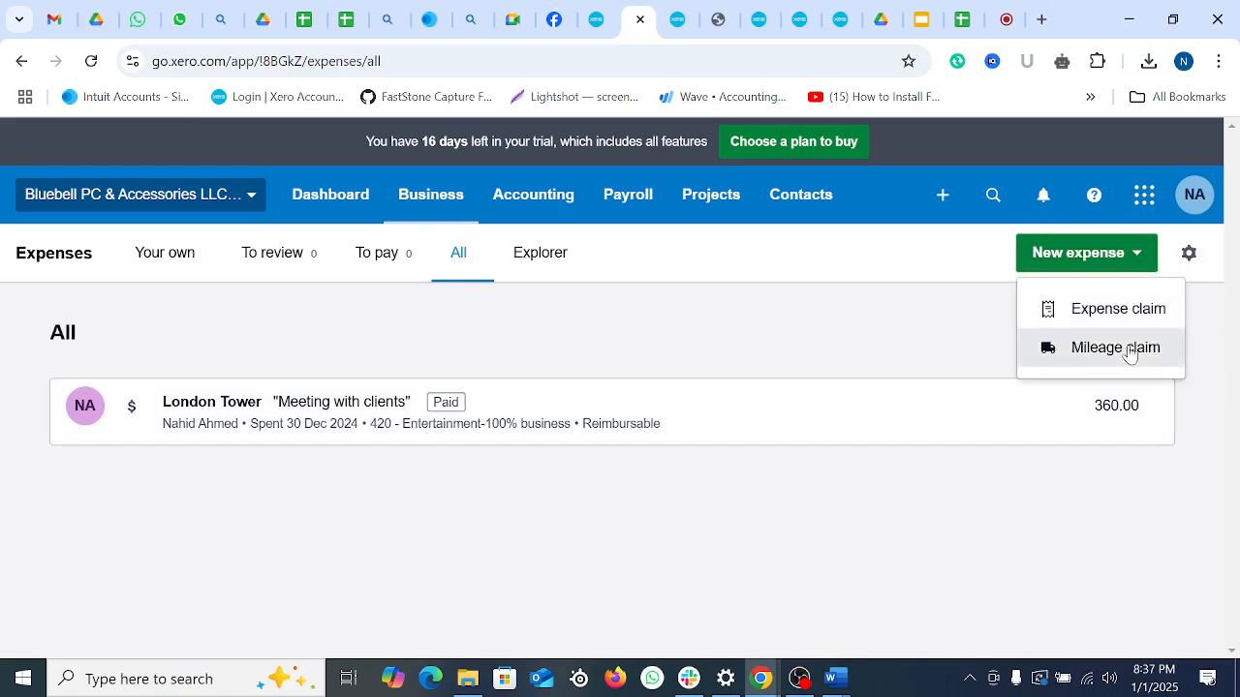
left_click(1124, 349)
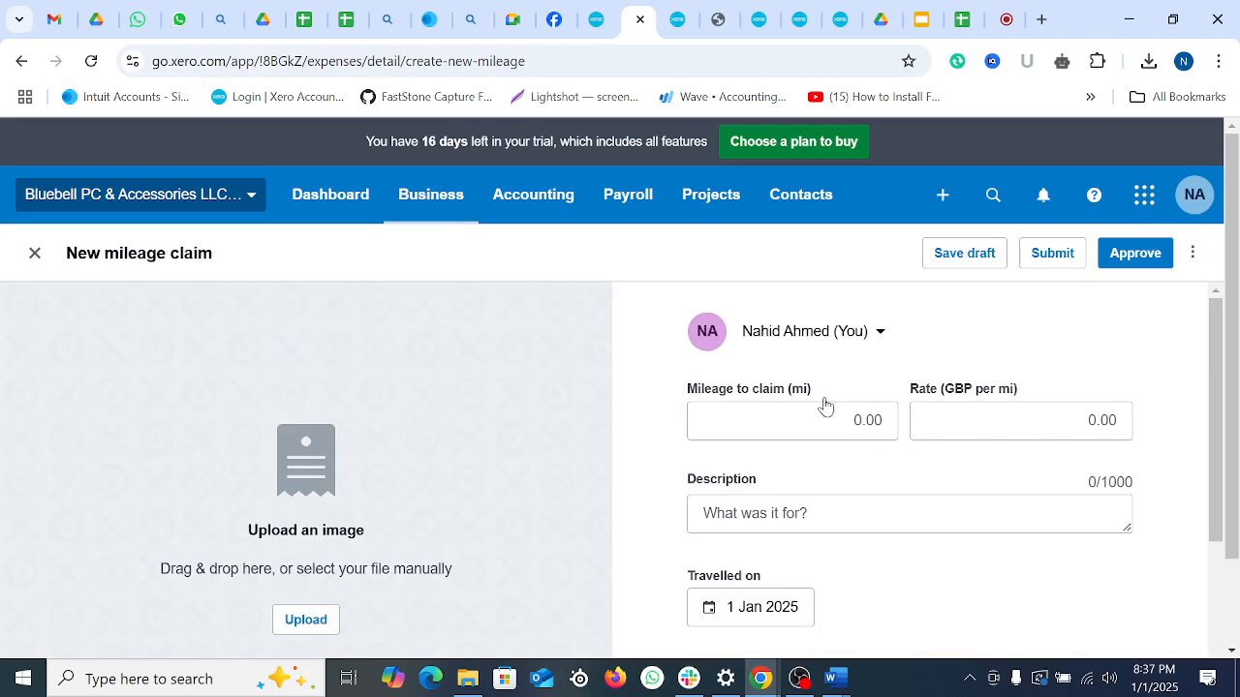
left_click(780, 412)
left_click(627, 422)
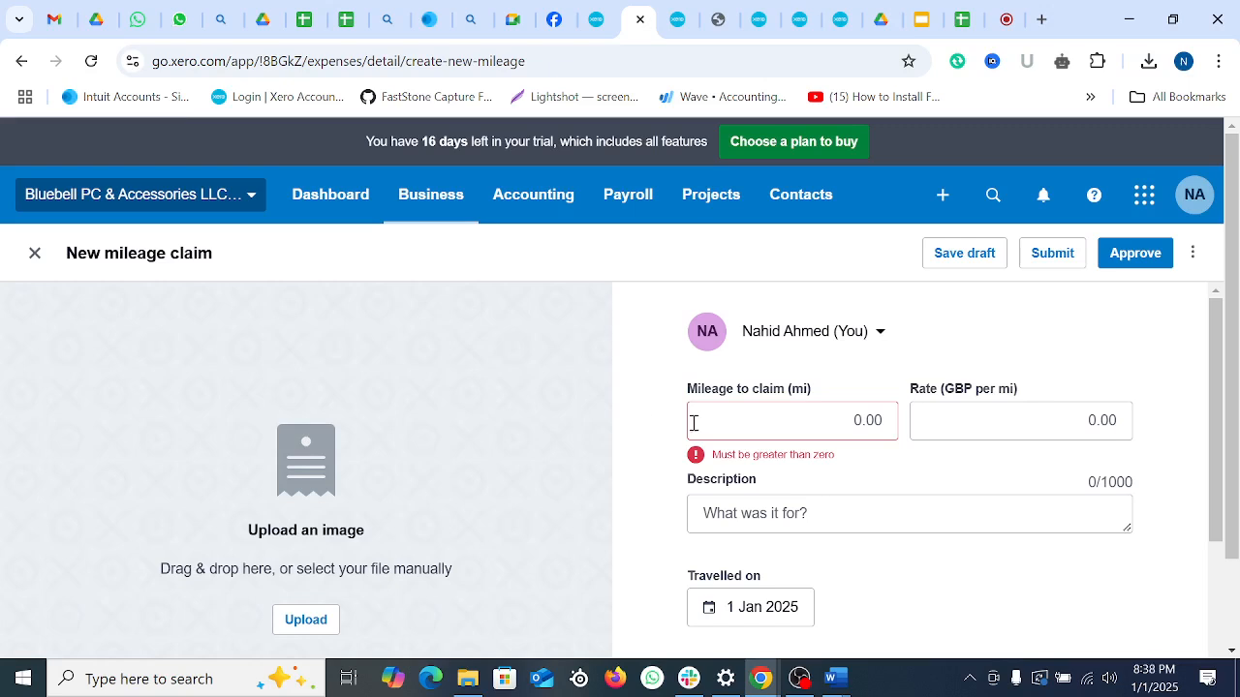
left_click(893, 420)
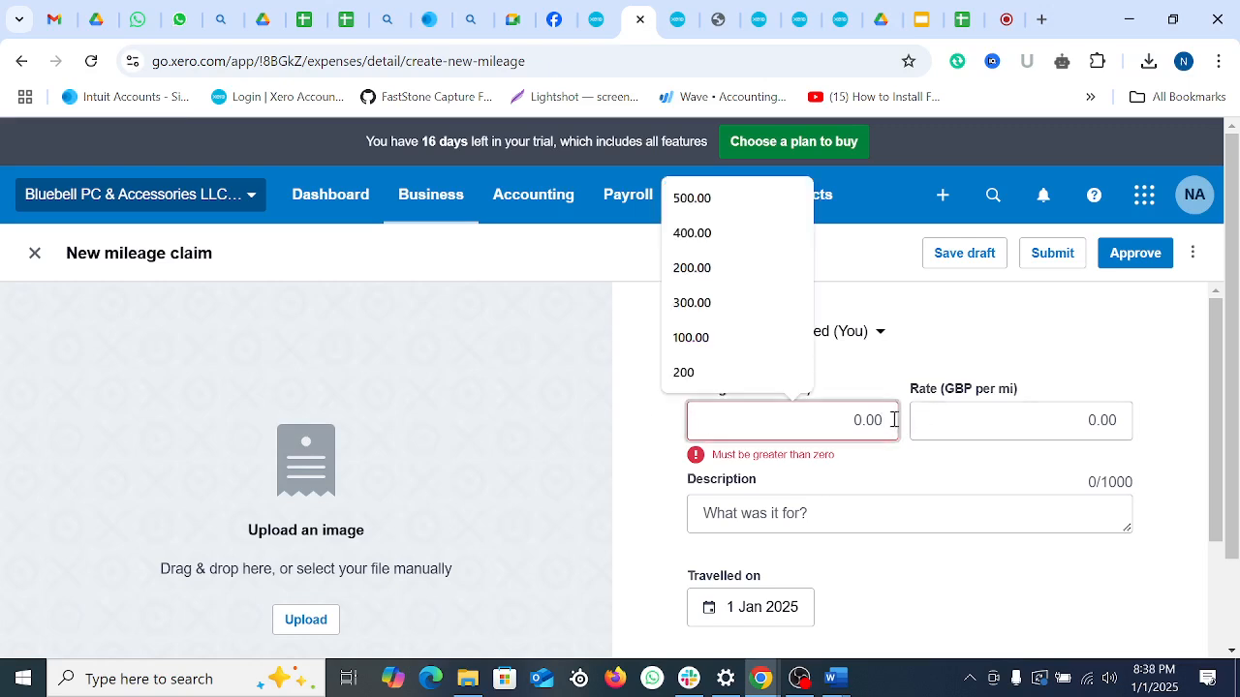
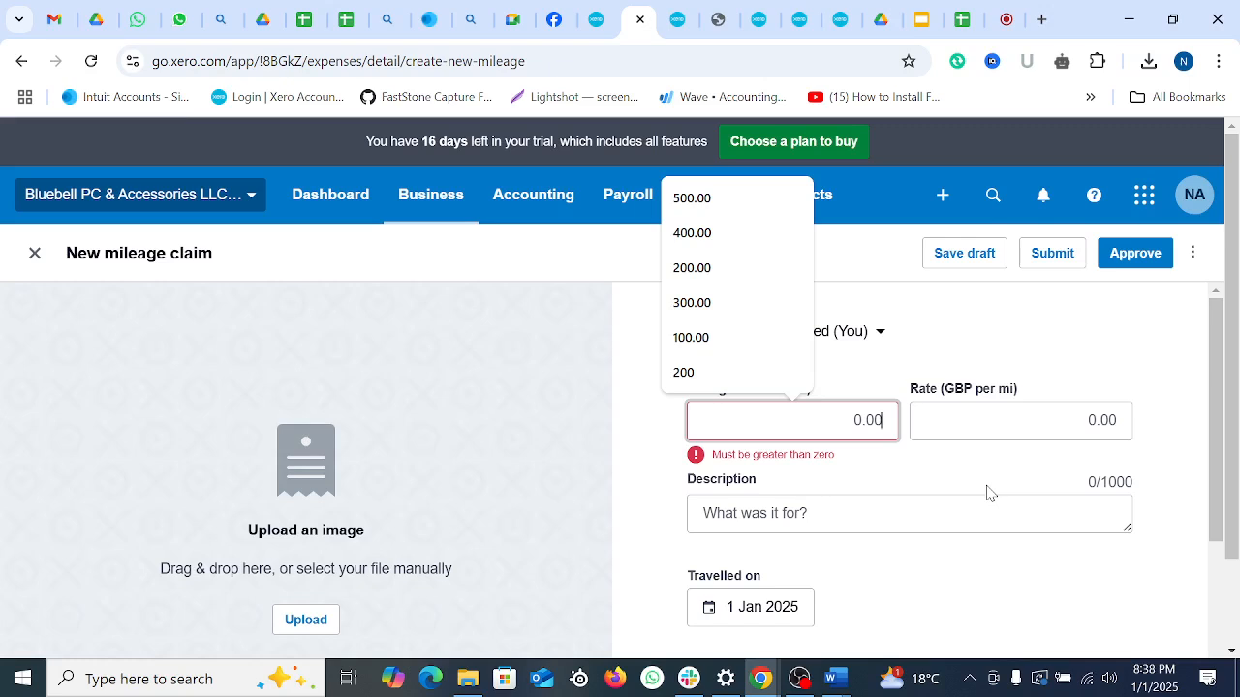
Step: Enter 450 miles to claim at a rate of 0.45 GBP per mile
type("450")
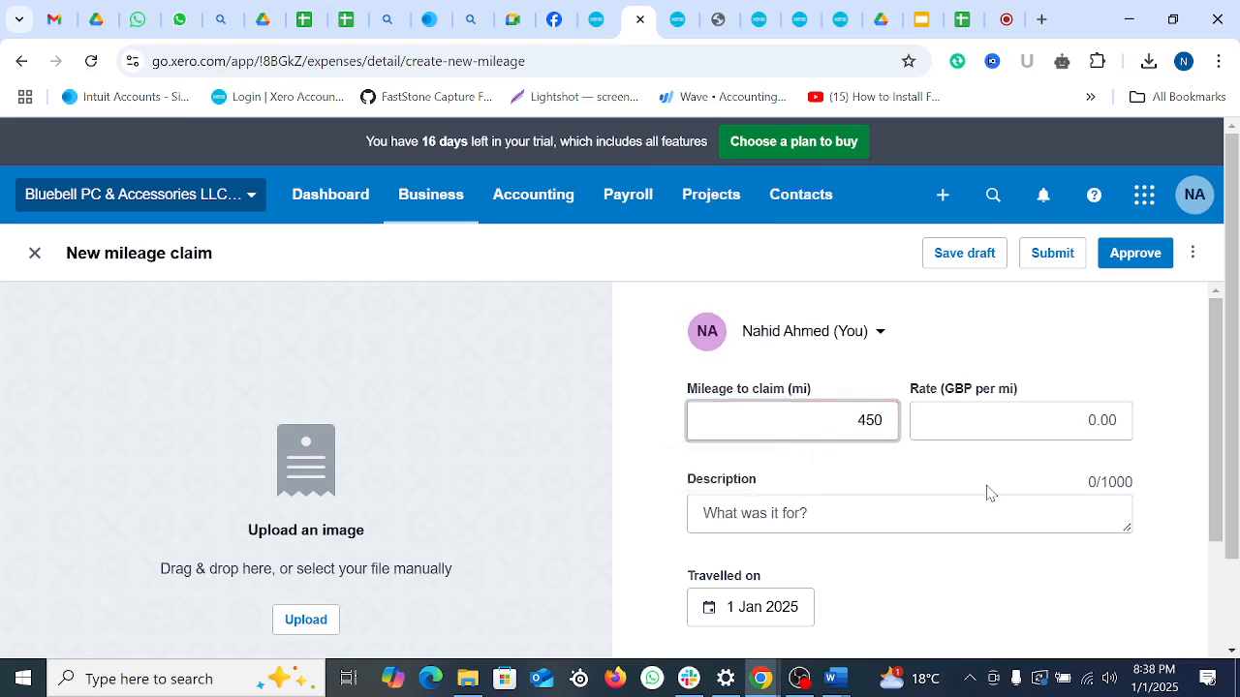
left_click(1046, 426)
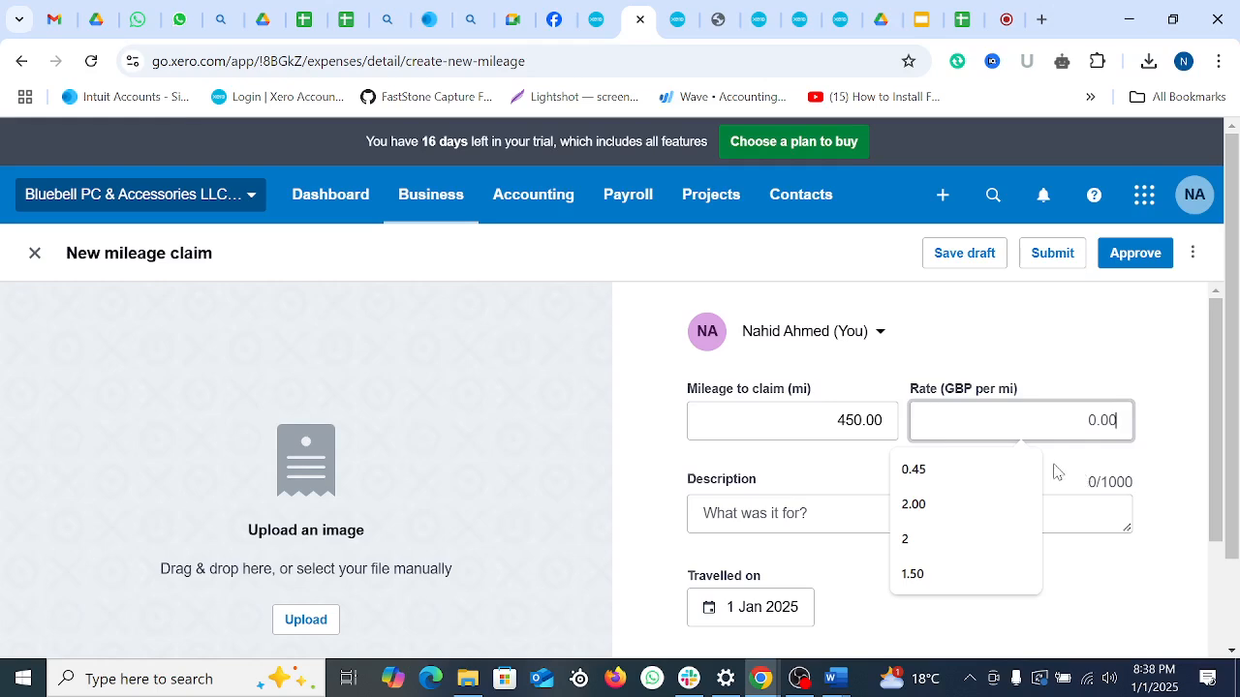
left_click(1019, 471)
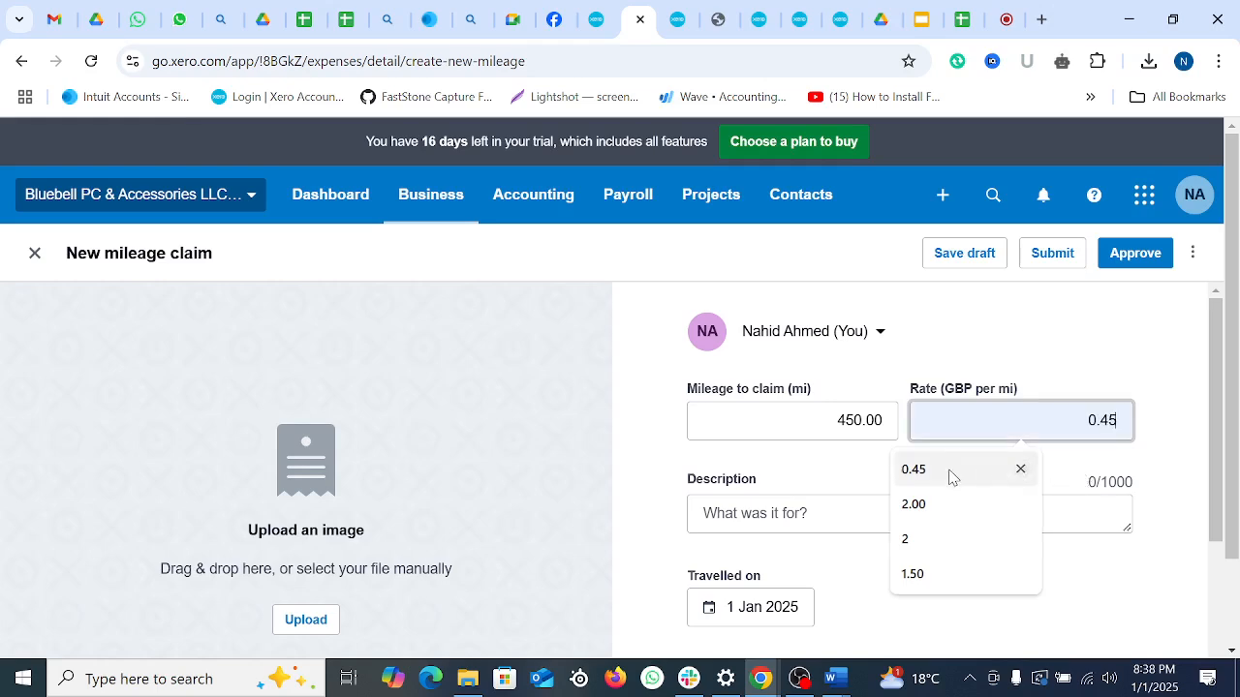
left_click(1041, 19)
Step: Search Google for 'mileage in UK cost' to confirm the 45p per mile rate
type("ma")
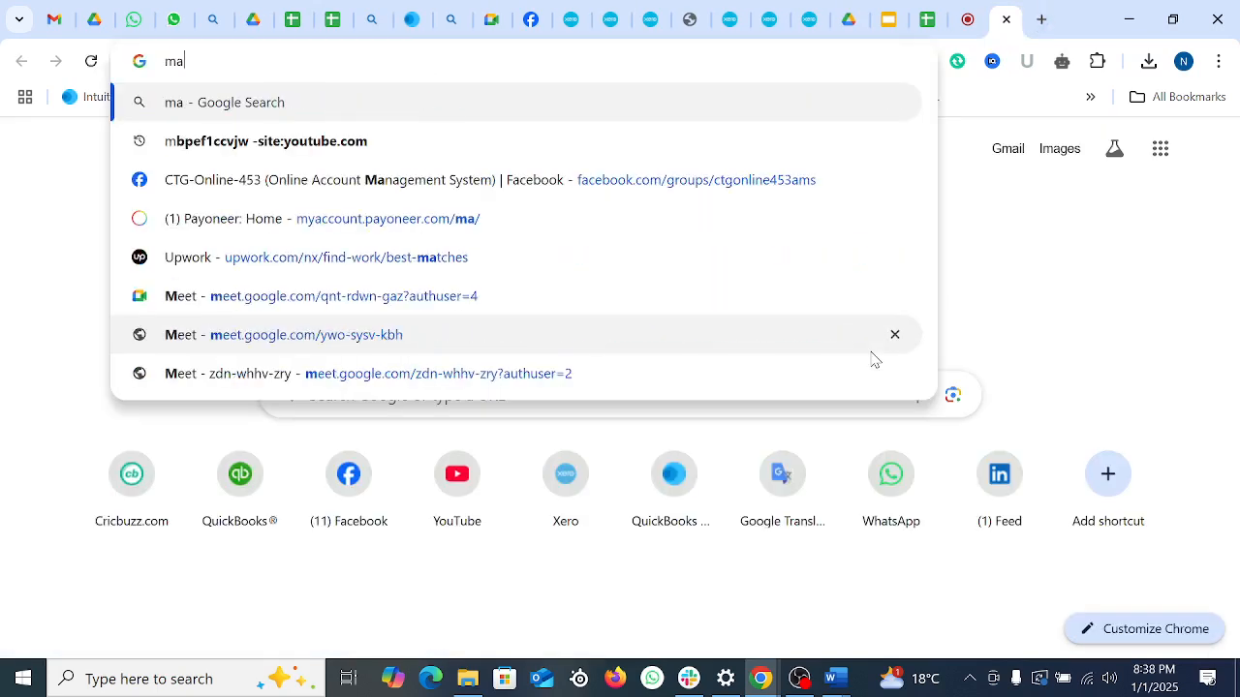
type("ilge")
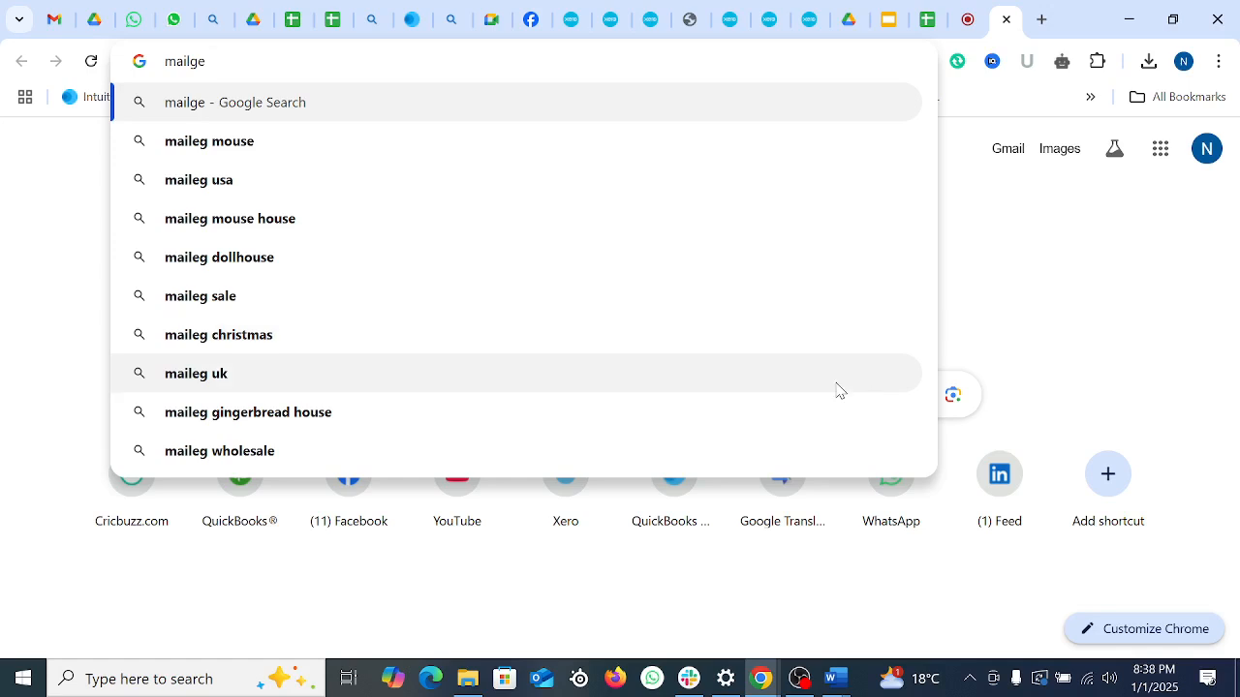
key("BackSpace")
key("BackSpace")
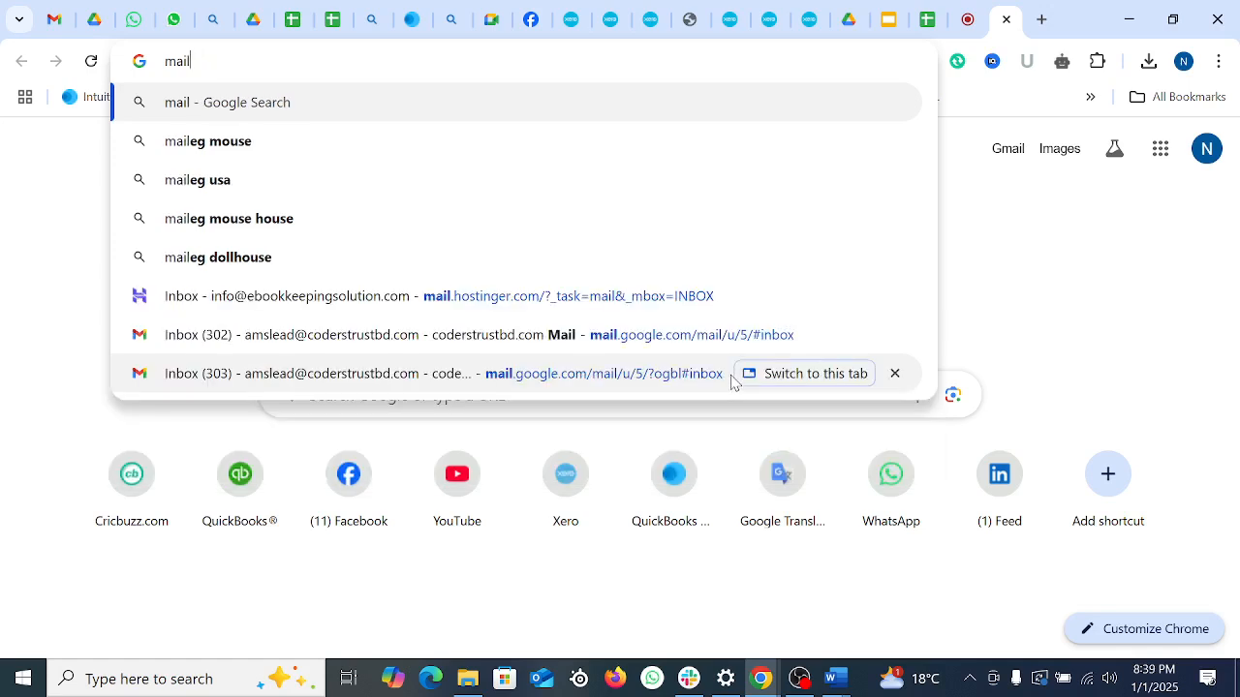
type("age ")
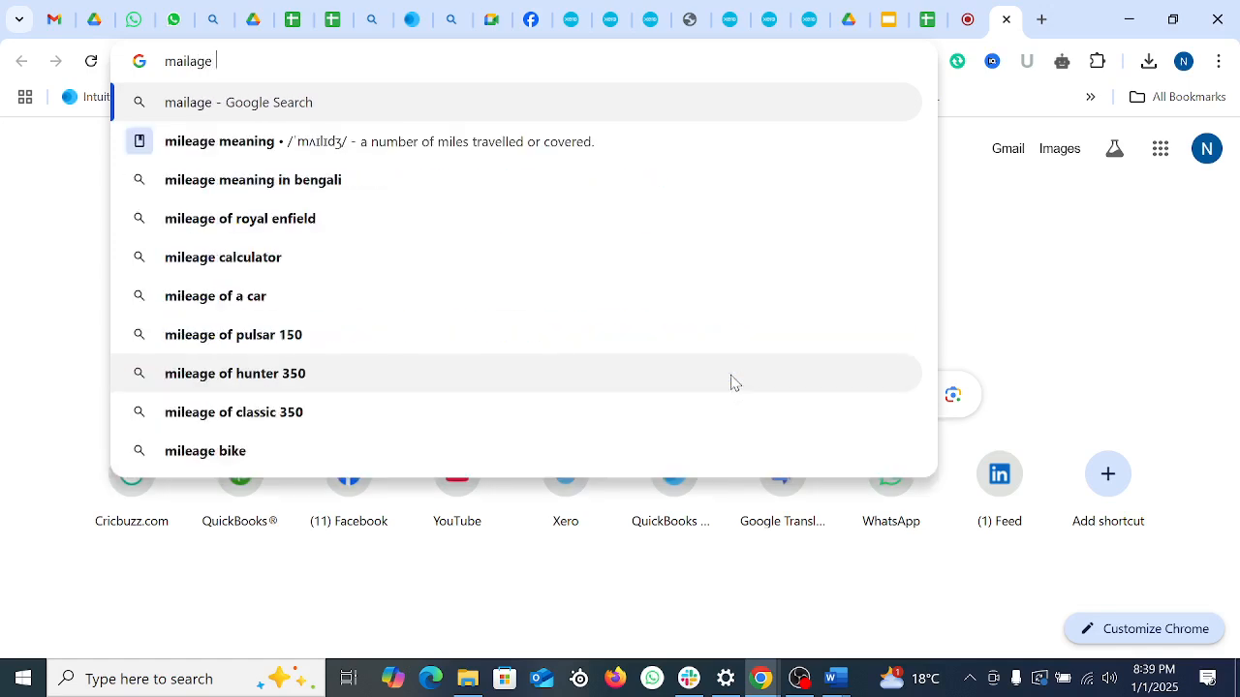
type("in UK")
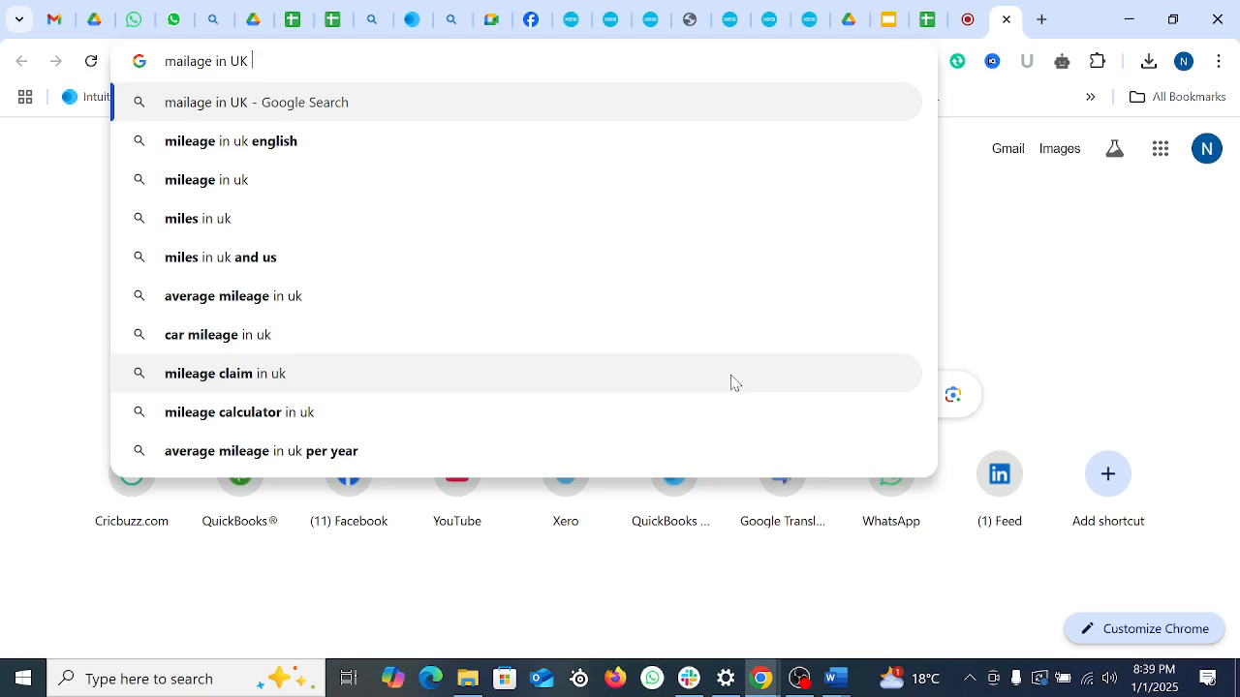
type(" cost")
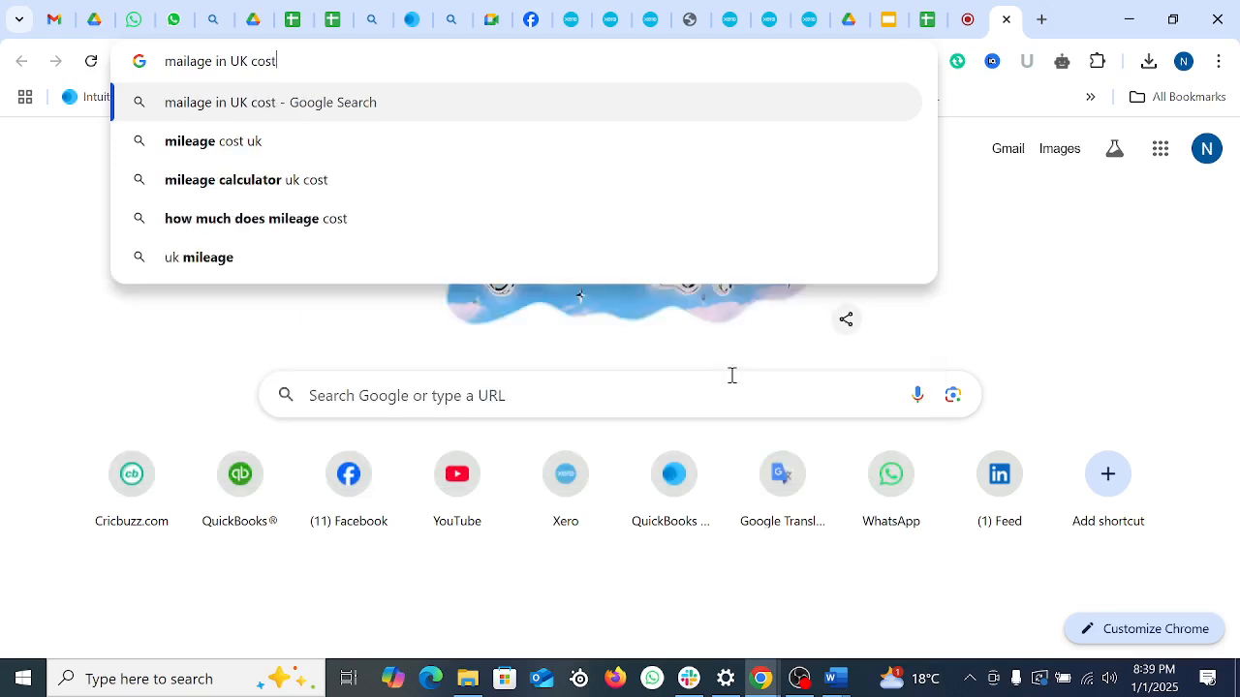
key("Return")
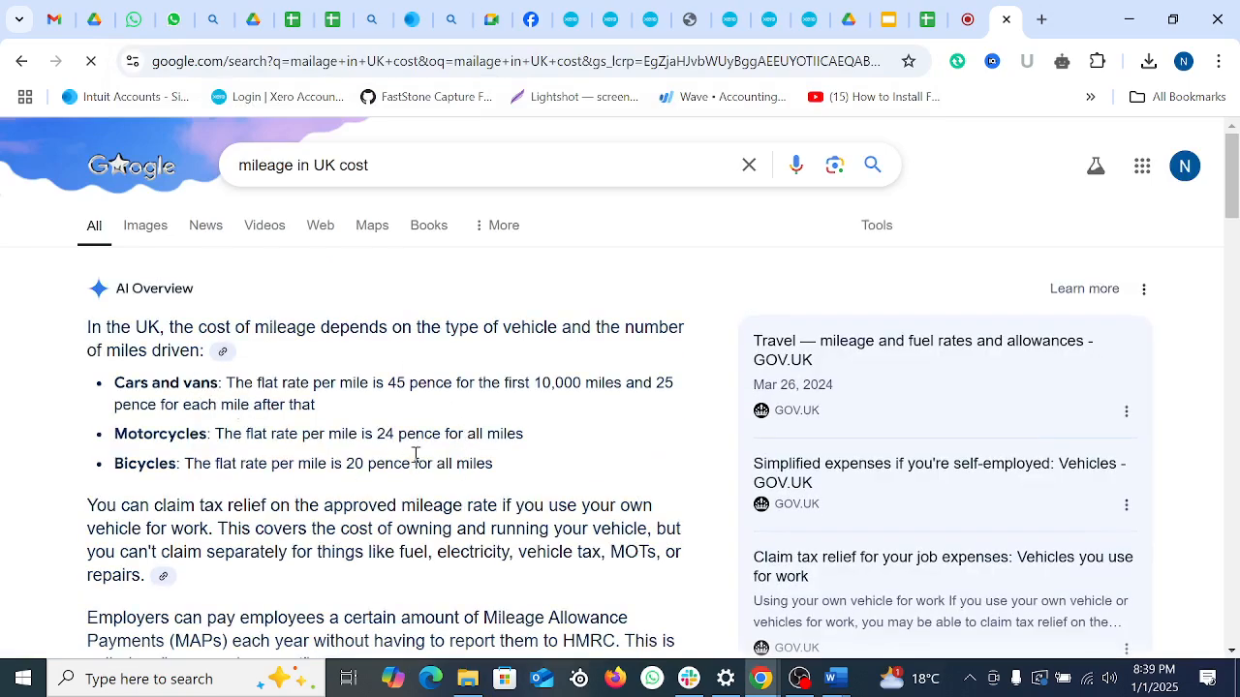
left_click_drag(114, 384, 212, 385)
left_click(318, 401)
left_click_drag(359, 382, 471, 388)
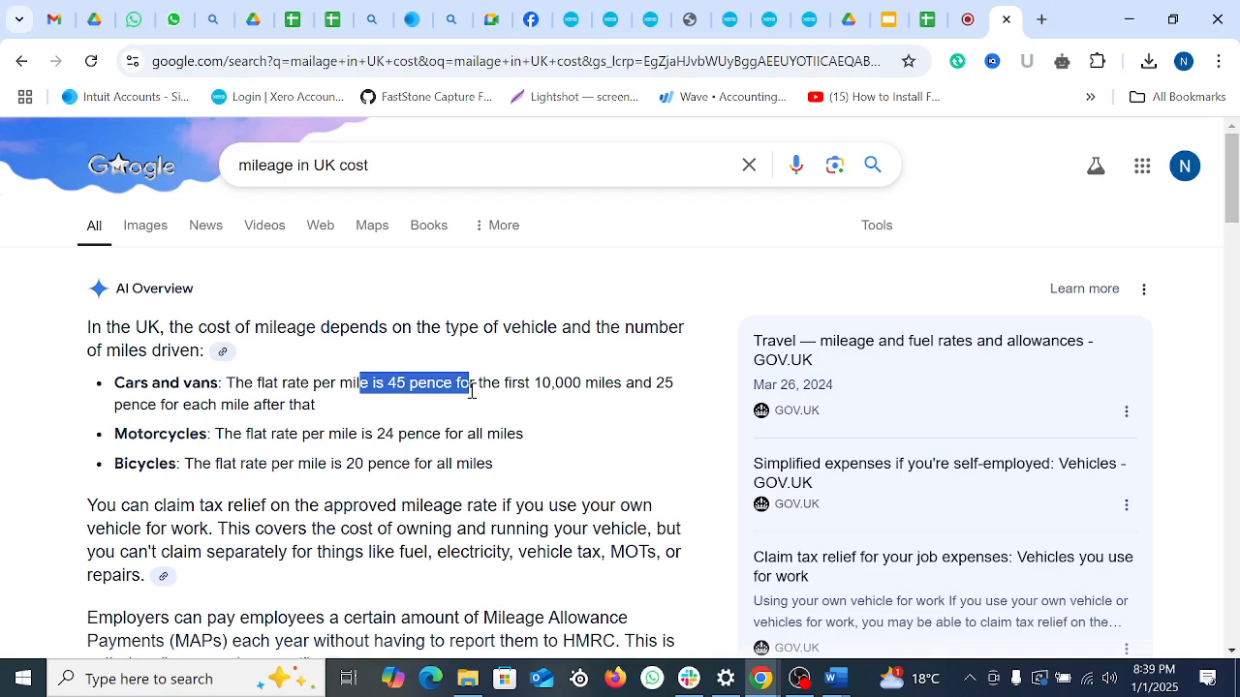
left_click_drag(113, 435, 222, 441)
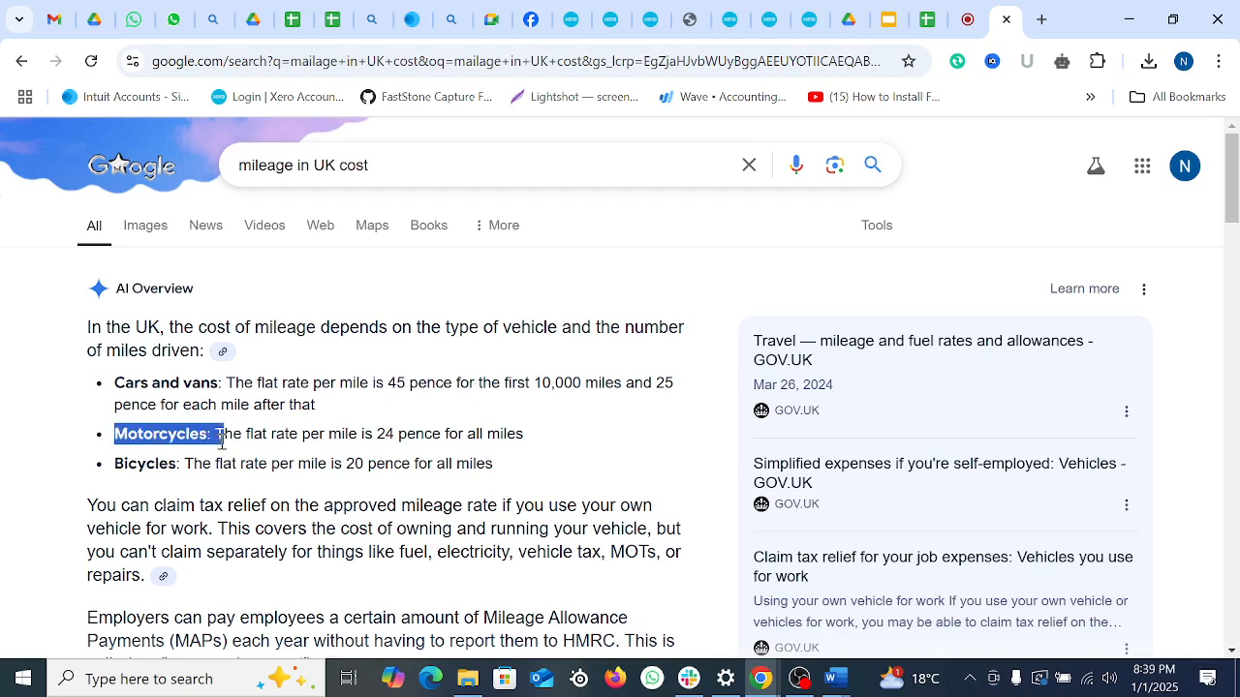
left_click_drag(350, 435, 427, 435)
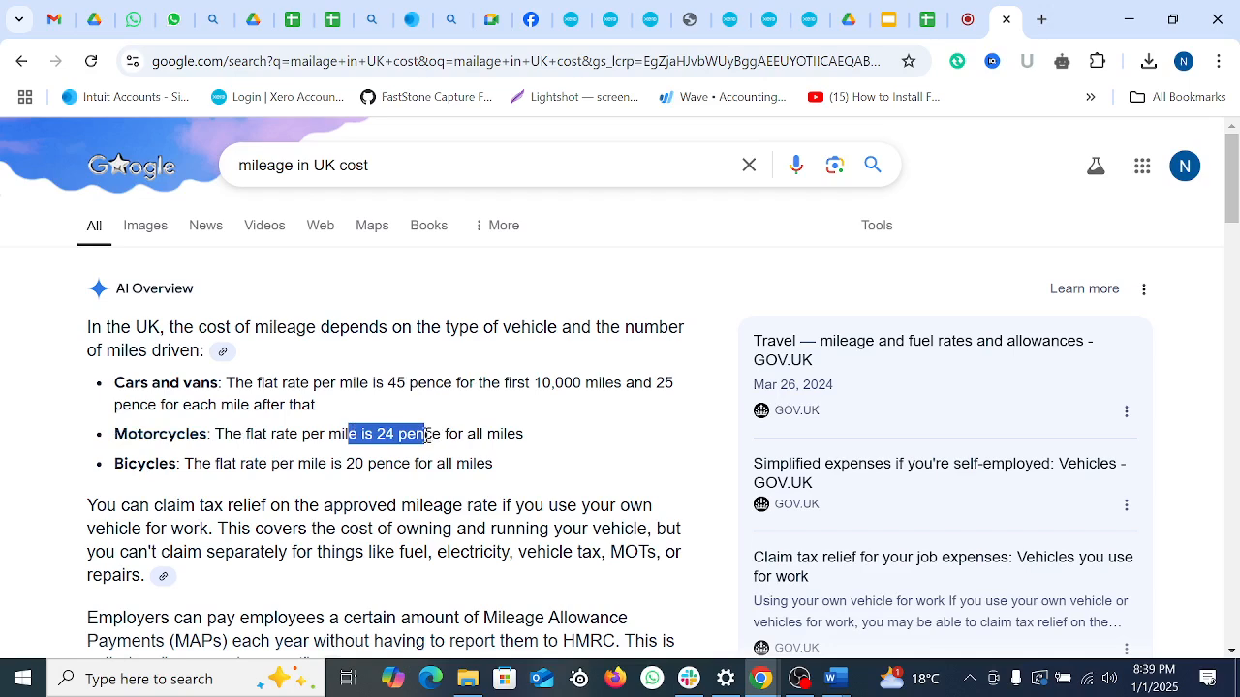
left_click_drag(115, 465, 378, 465)
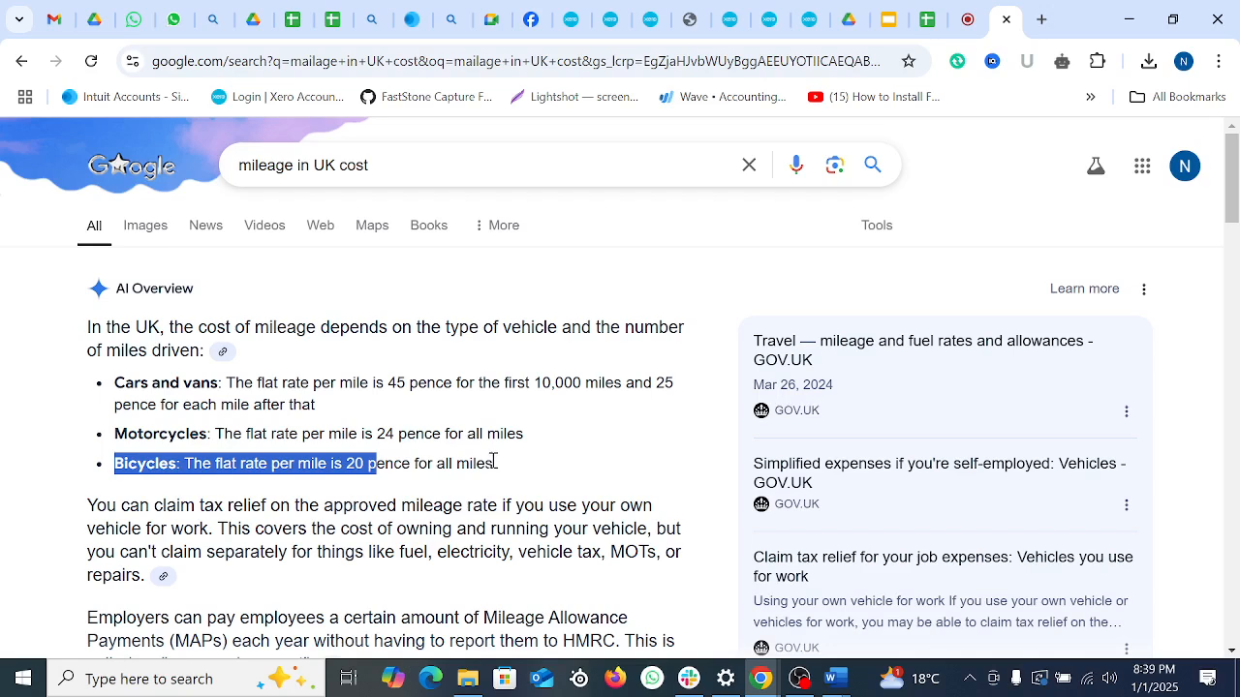
left_click(480, 486)
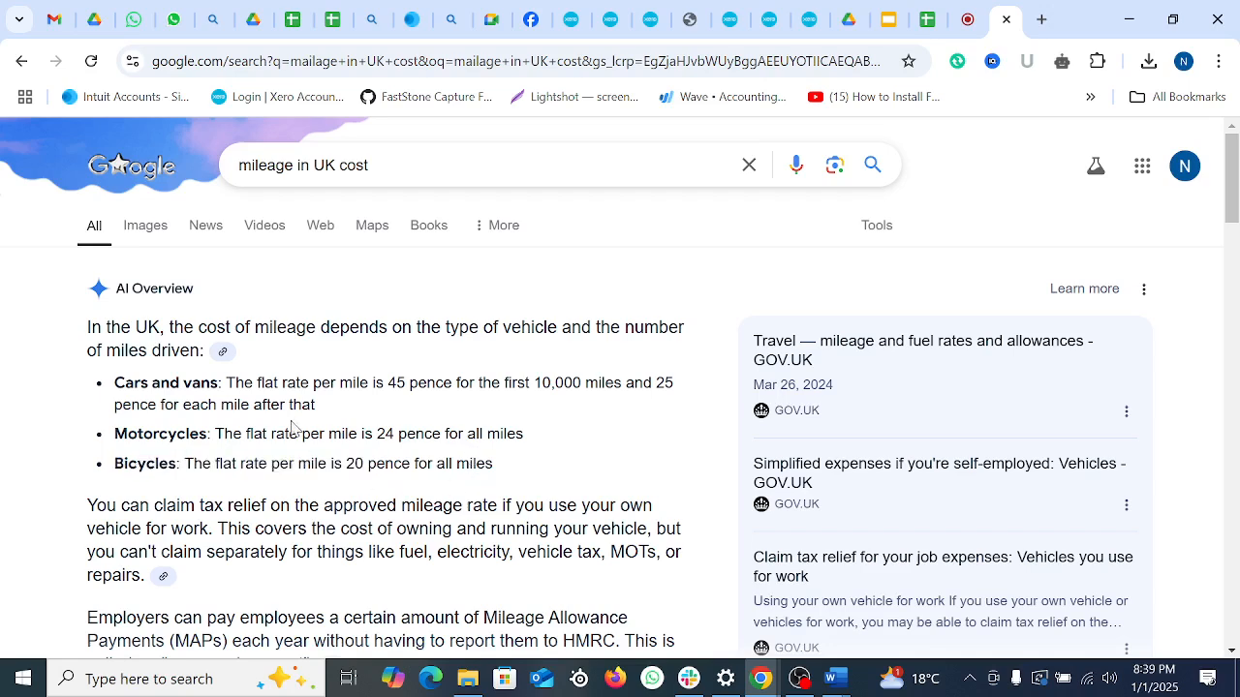
left_click_drag(89, 327, 686, 554)
left_click(459, 471)
left_click_drag(119, 384, 212, 391)
left_click(312, 480)
left_click_drag(116, 384, 242, 386)
left_click_drag(525, 383, 623, 391)
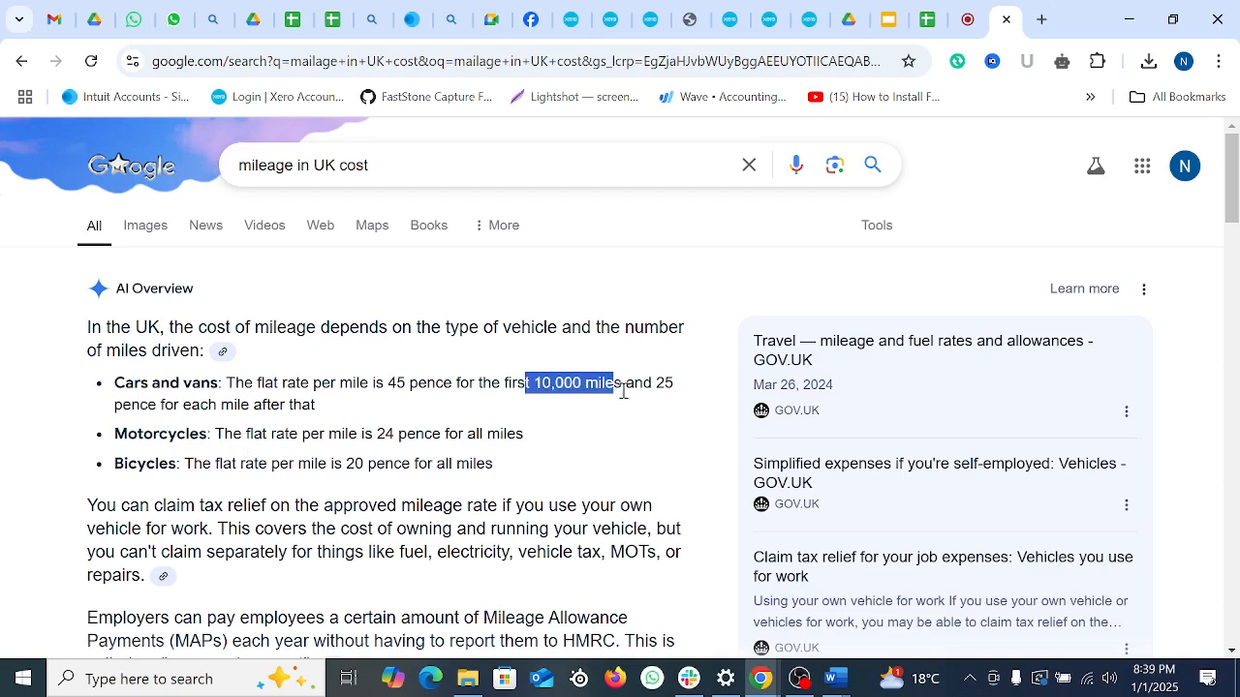
left_click_drag(116, 431, 202, 465)
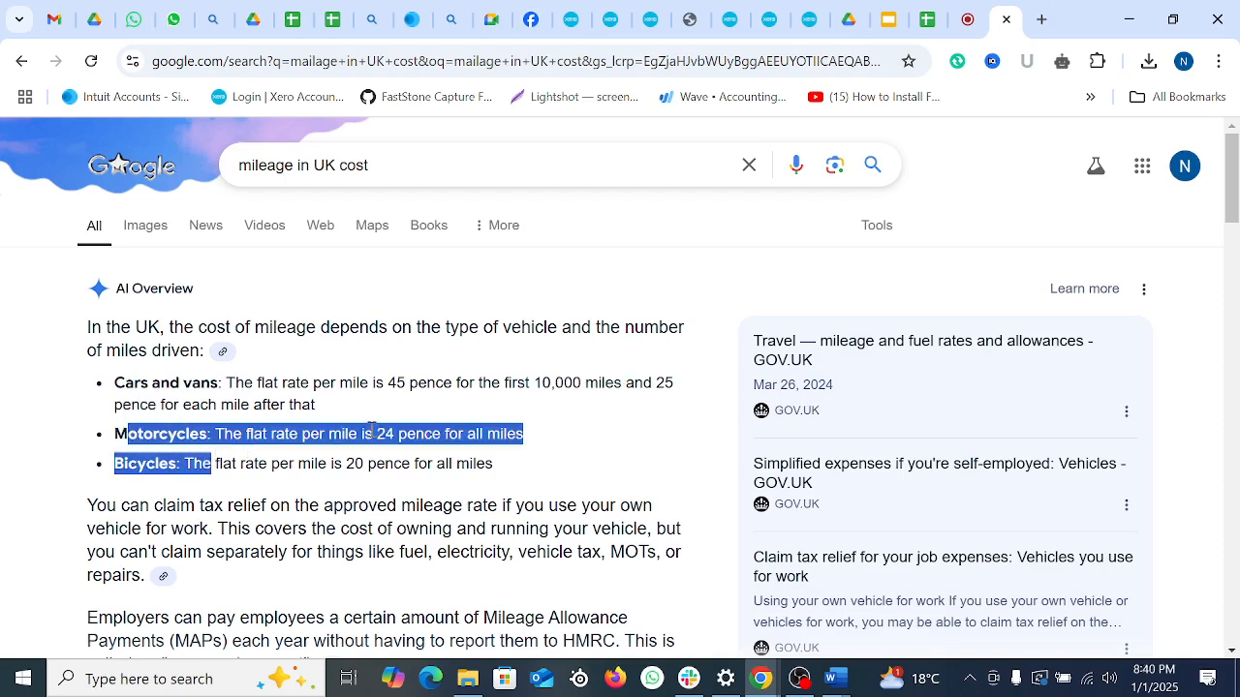
left_click_drag(114, 464, 186, 464)
left_click(391, 499)
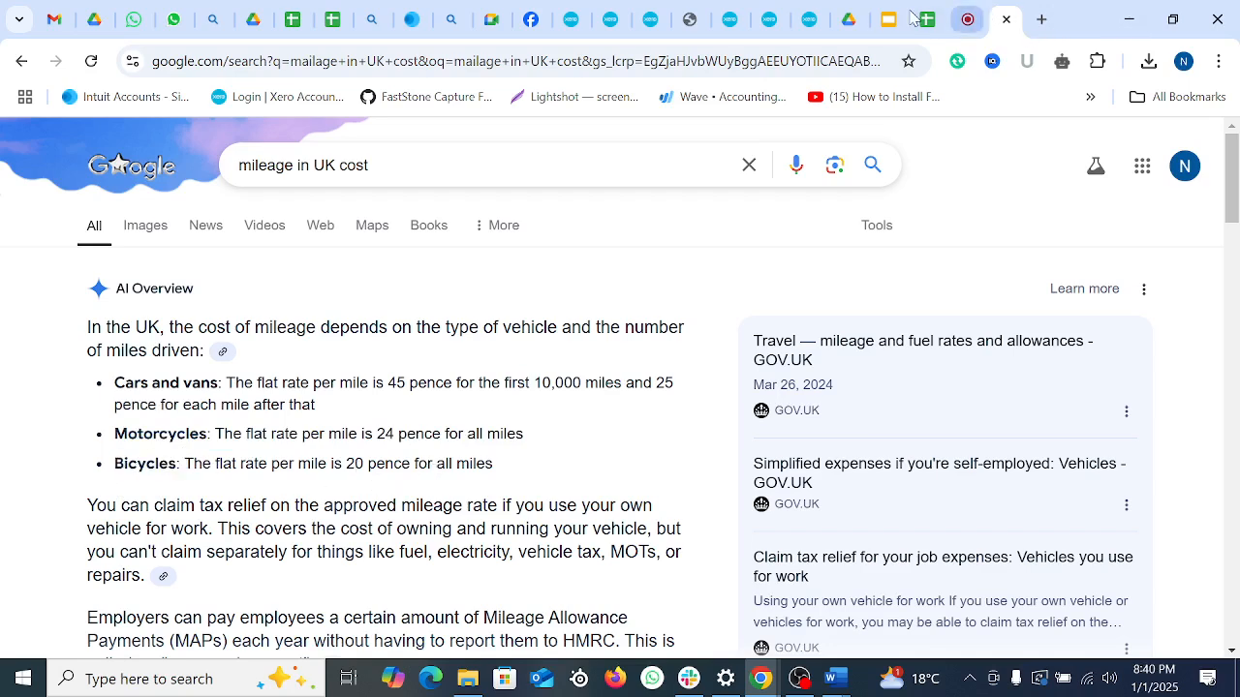
left_click(590, 26)
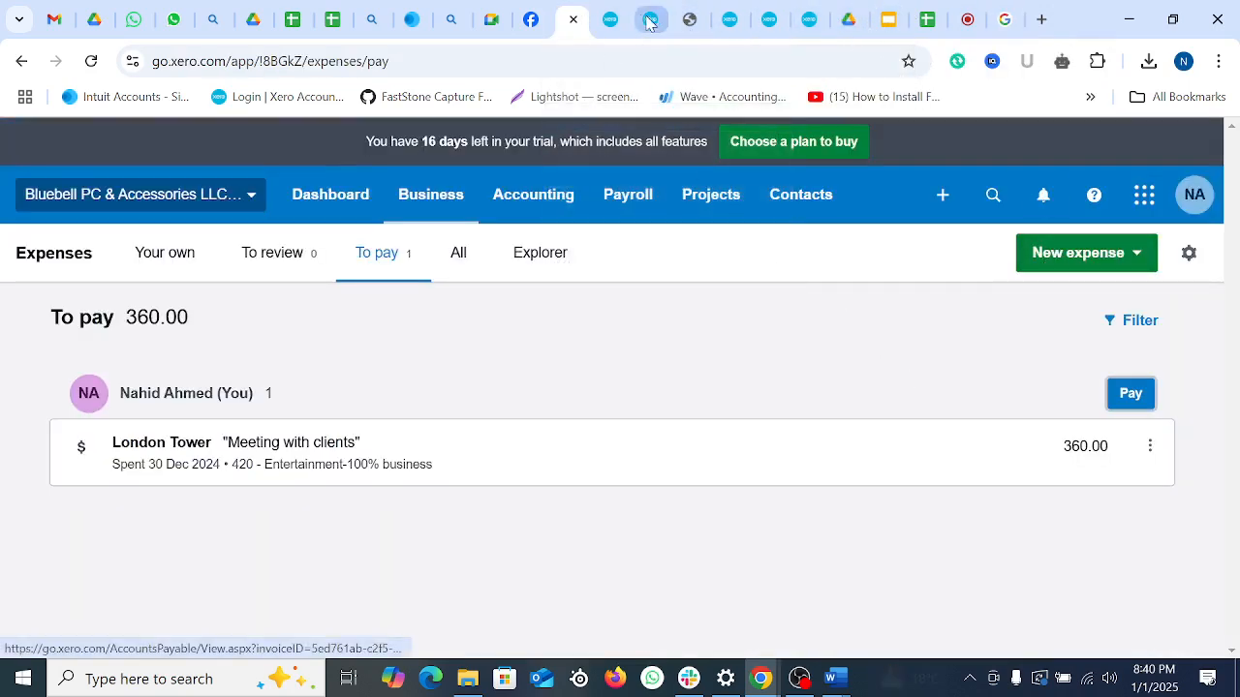
Step: Describe the claim as 'Pick and Drop' and code it to 493 - Travel - National
left_click(610, 20)
left_click(1013, 437)
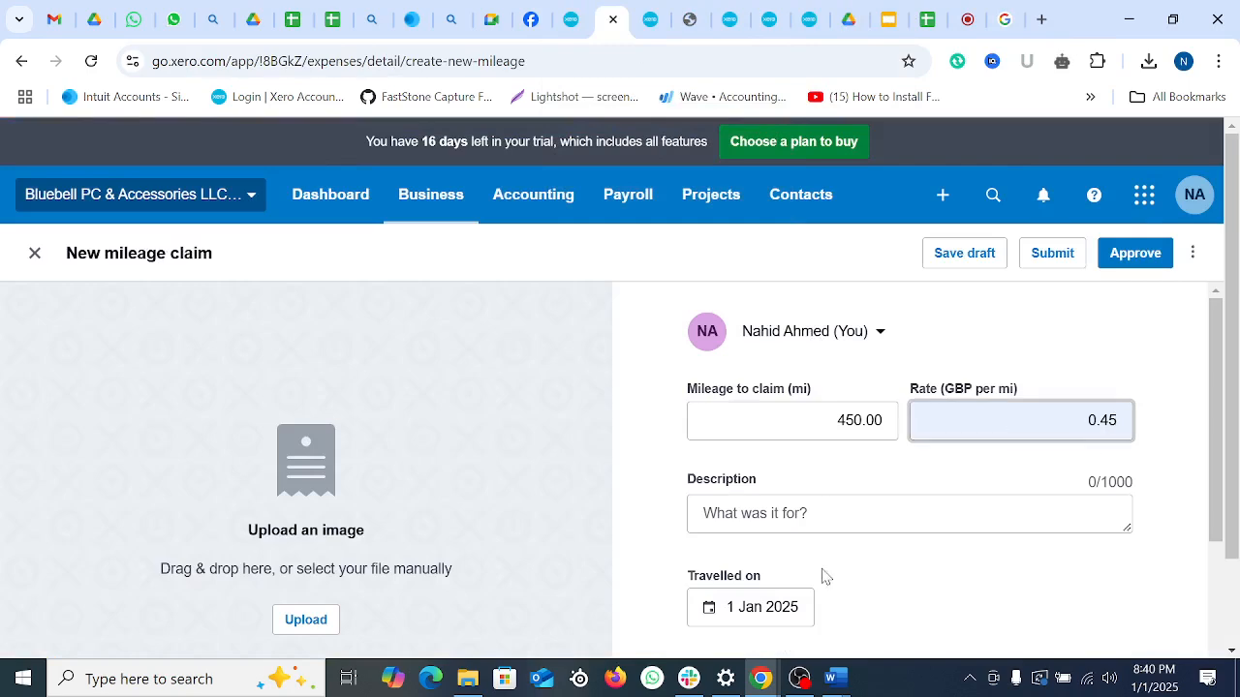
scroll(821, 576, "down", 1)
left_click(834, 415)
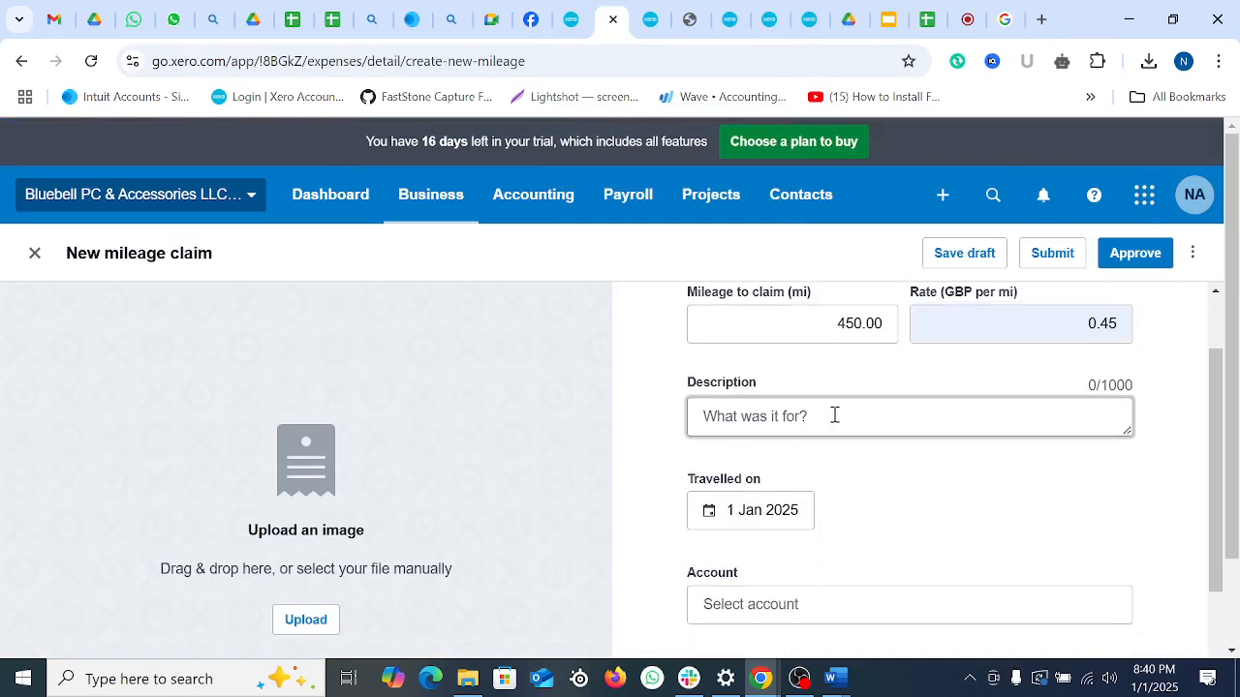
type("Pick and Drop")
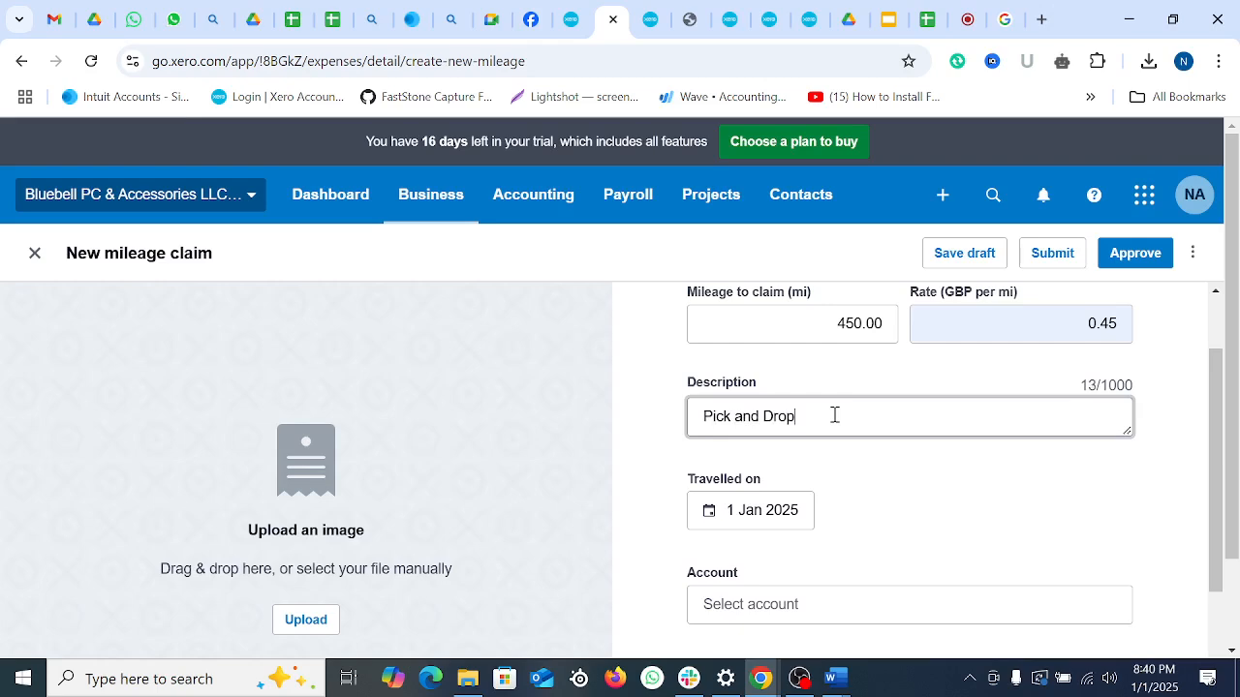
scroll(834, 414, "down", 2)
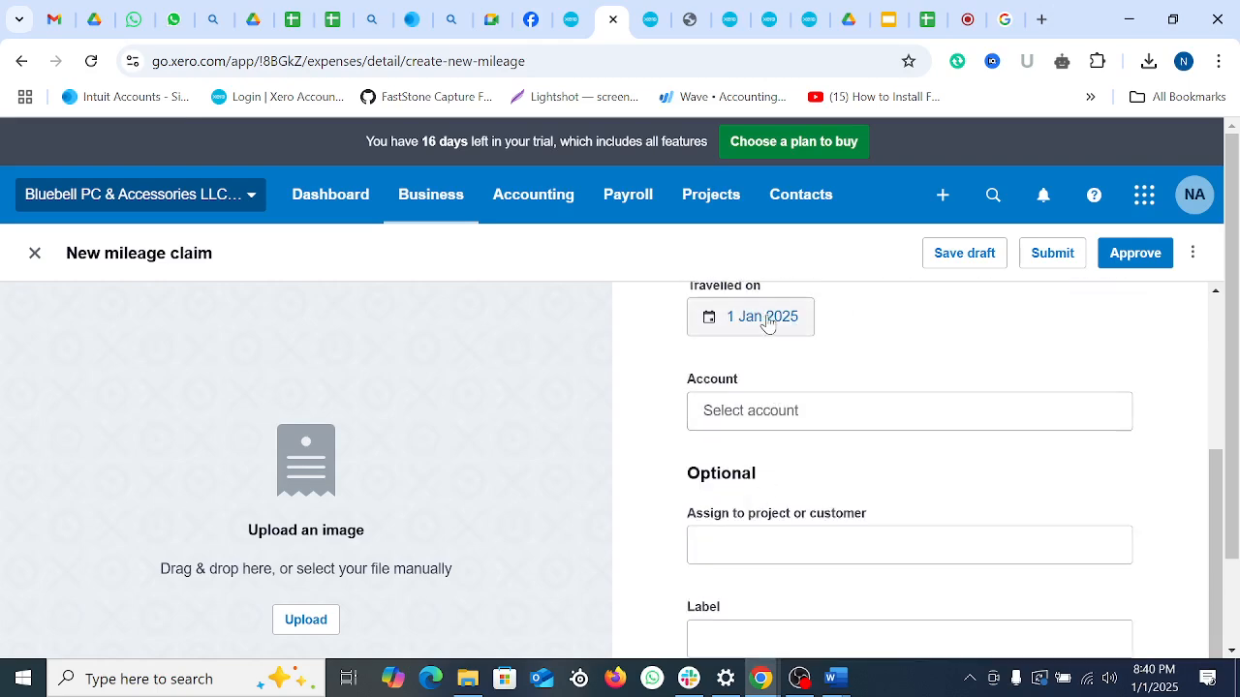
left_click(795, 417)
left_click(835, 472)
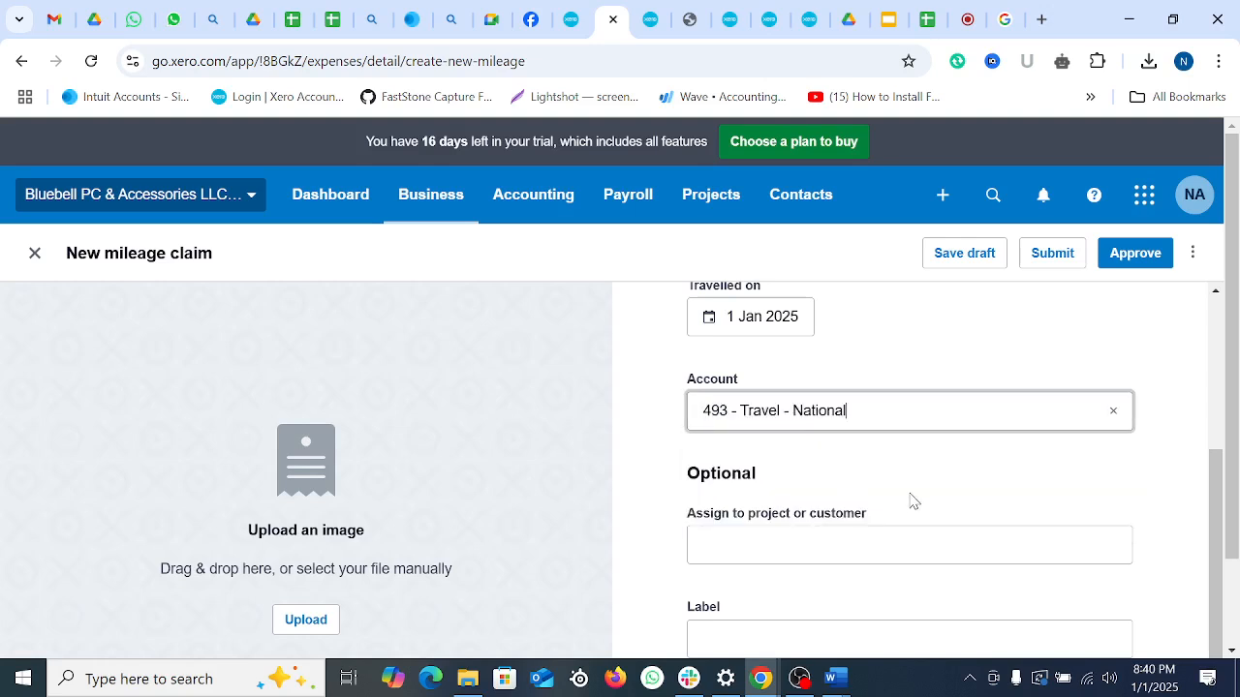
Step: Check the 450 mileage row and the GBP 202.50 claim total
scroll(908, 499, "down", 1)
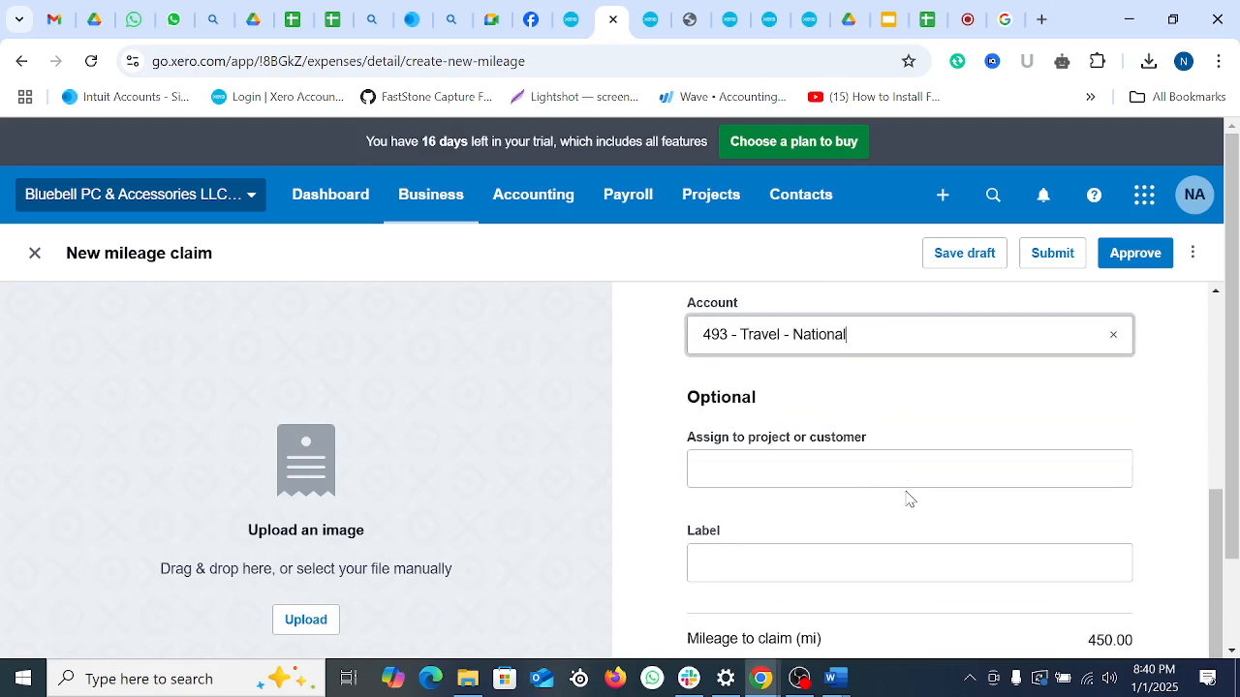
scroll(823, 533, "down", 1)
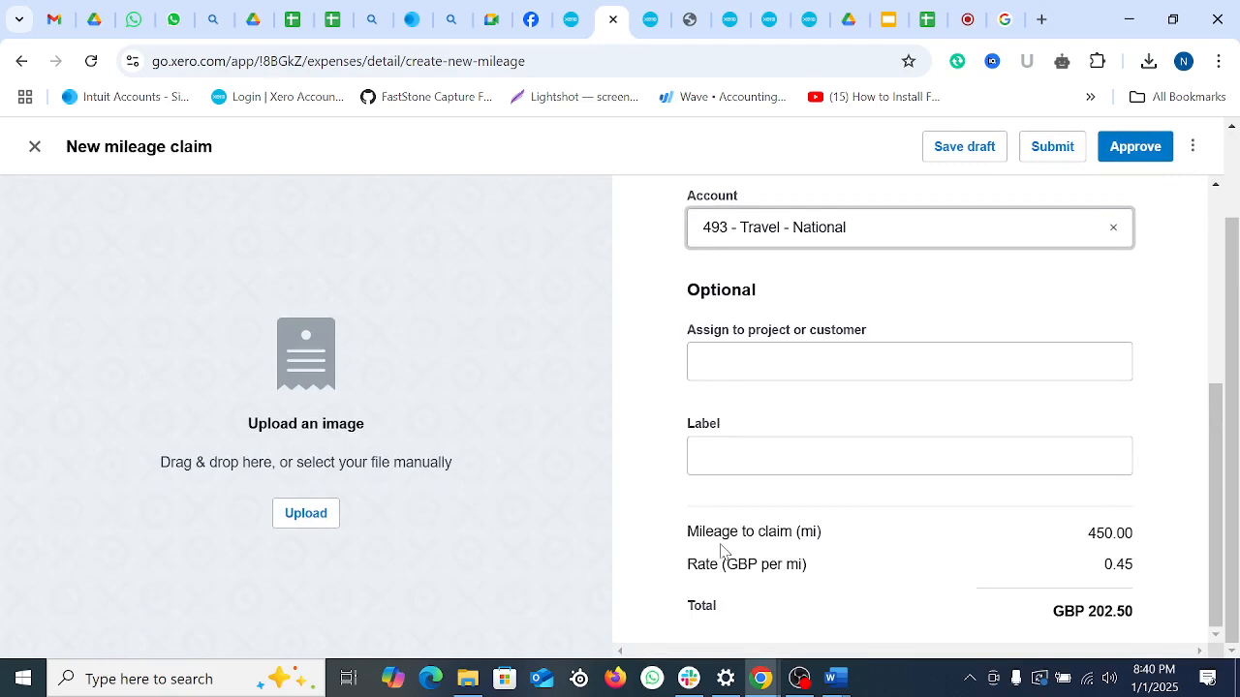
left_click_drag(705, 534, 837, 575)
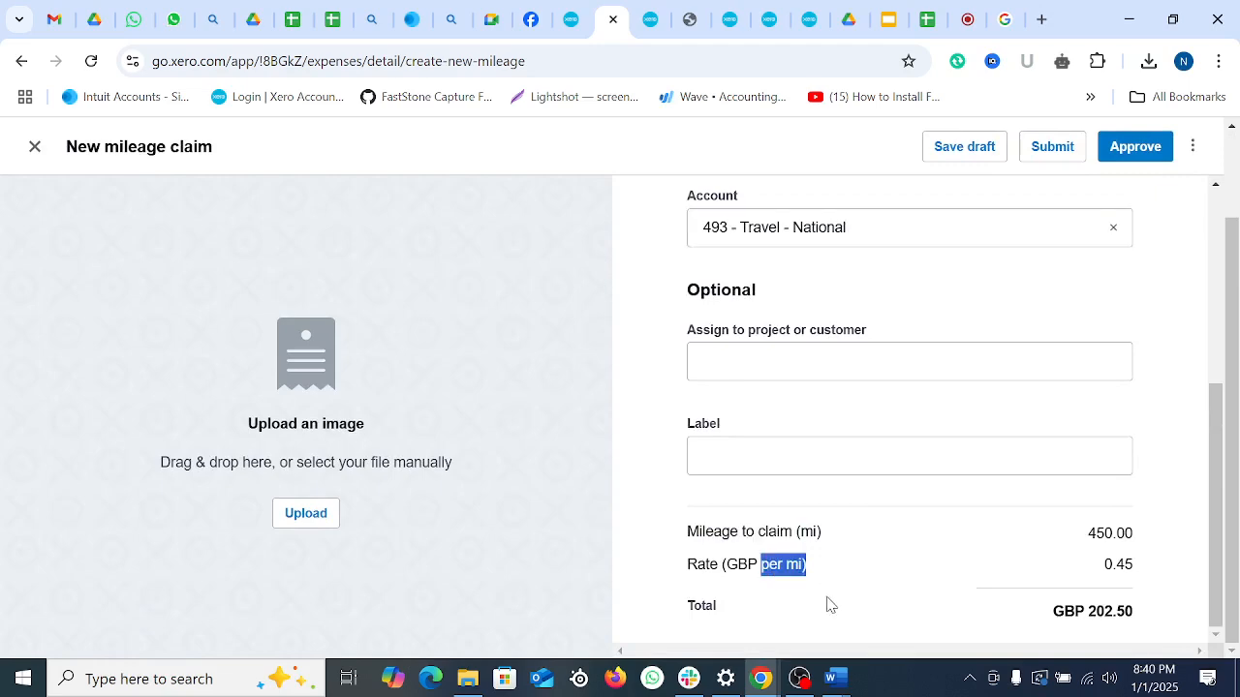
left_click(828, 606)
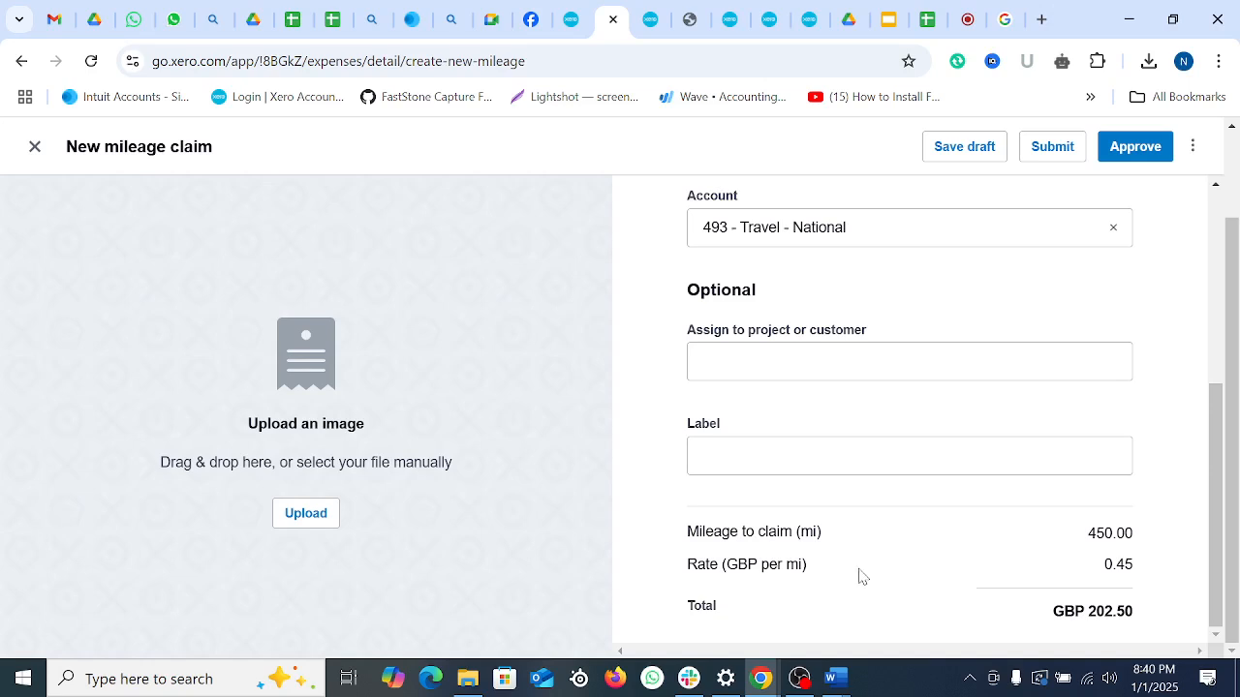
left_click_drag(1089, 616, 1146, 617)
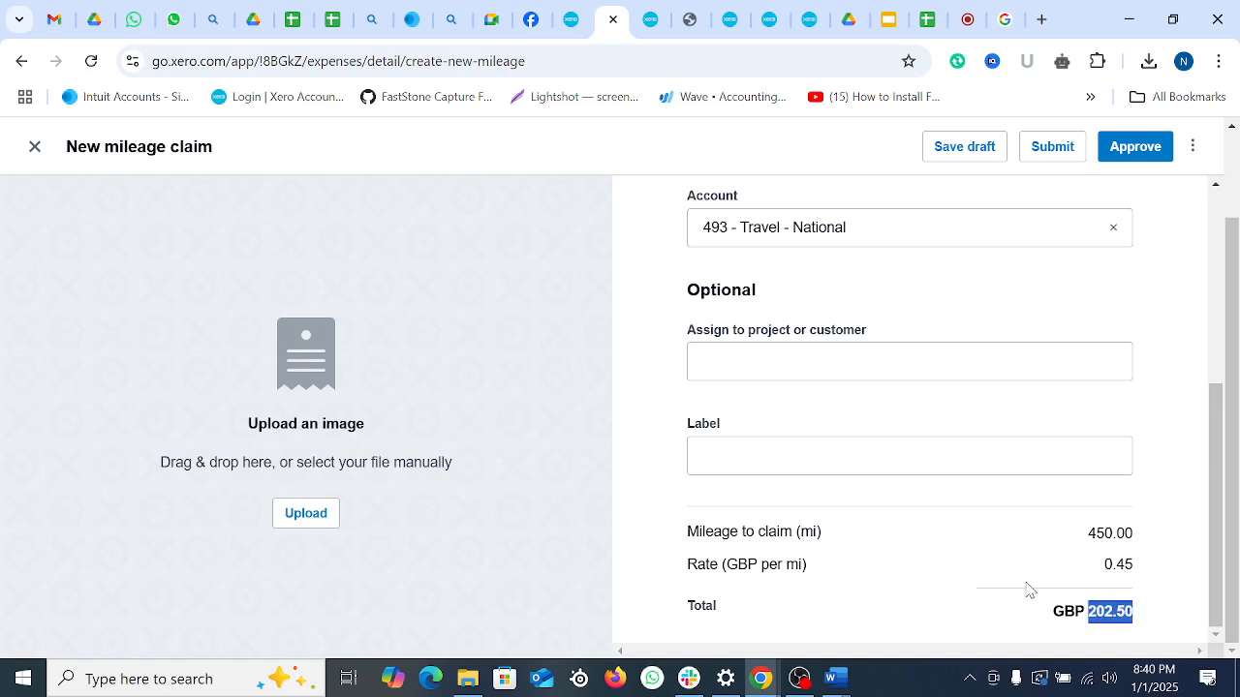
Step: Approve the 450 mi Pick and Drop claim, then view expense spending by account
scroll(1021, 562, "up", 4)
left_click(1131, 151)
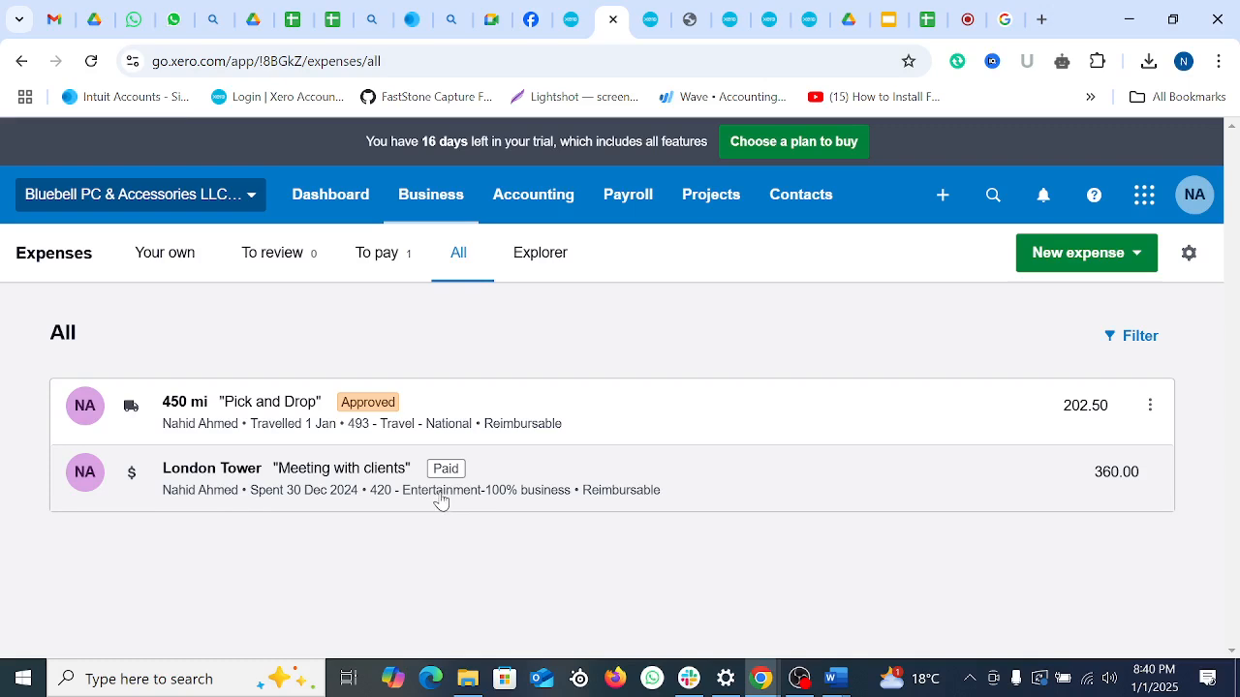
left_click(539, 259)
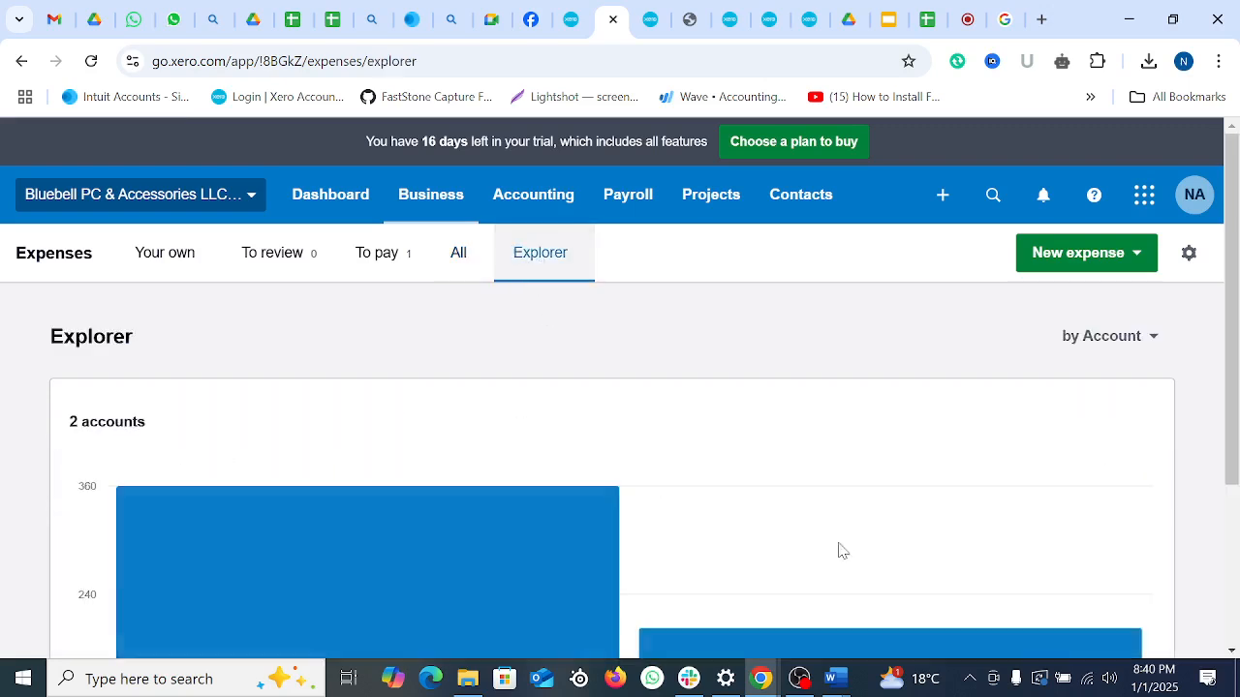
Step: Check the by-account chart and the To pay and All claim lists for the 202.50 claim
scroll(923, 421, "down", 2)
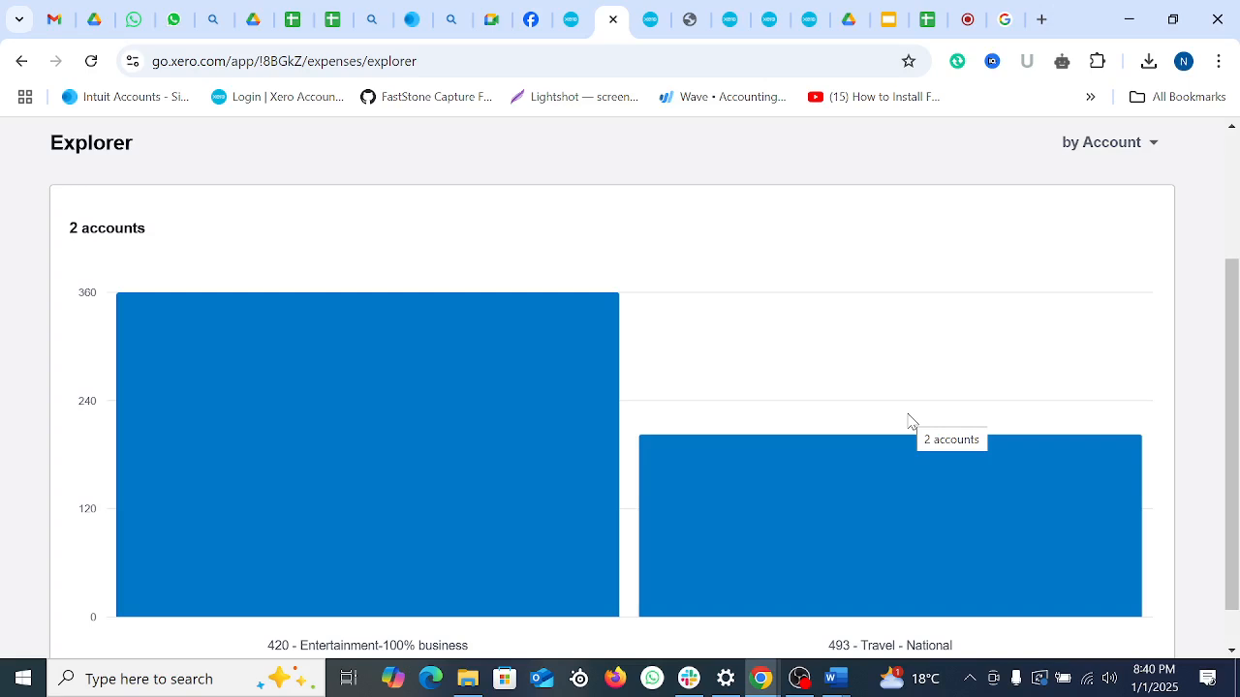
scroll(930, 387, "down", 1)
scroll(593, 482, "up", 3)
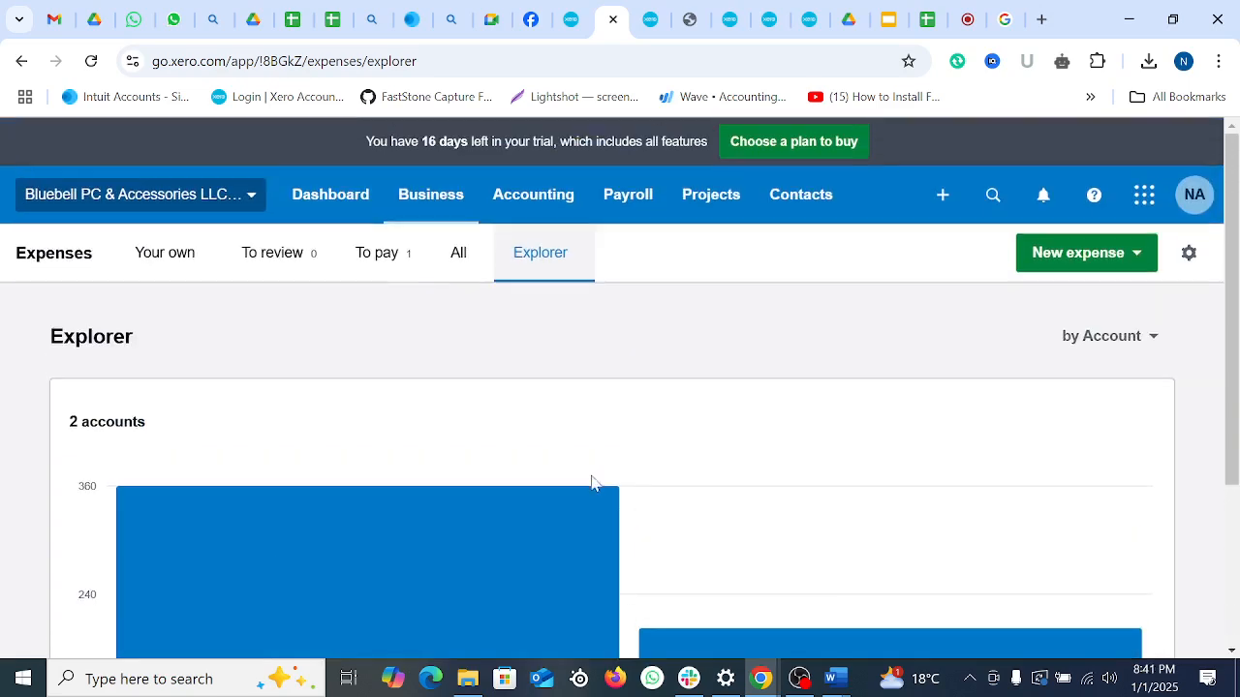
left_click(384, 258)
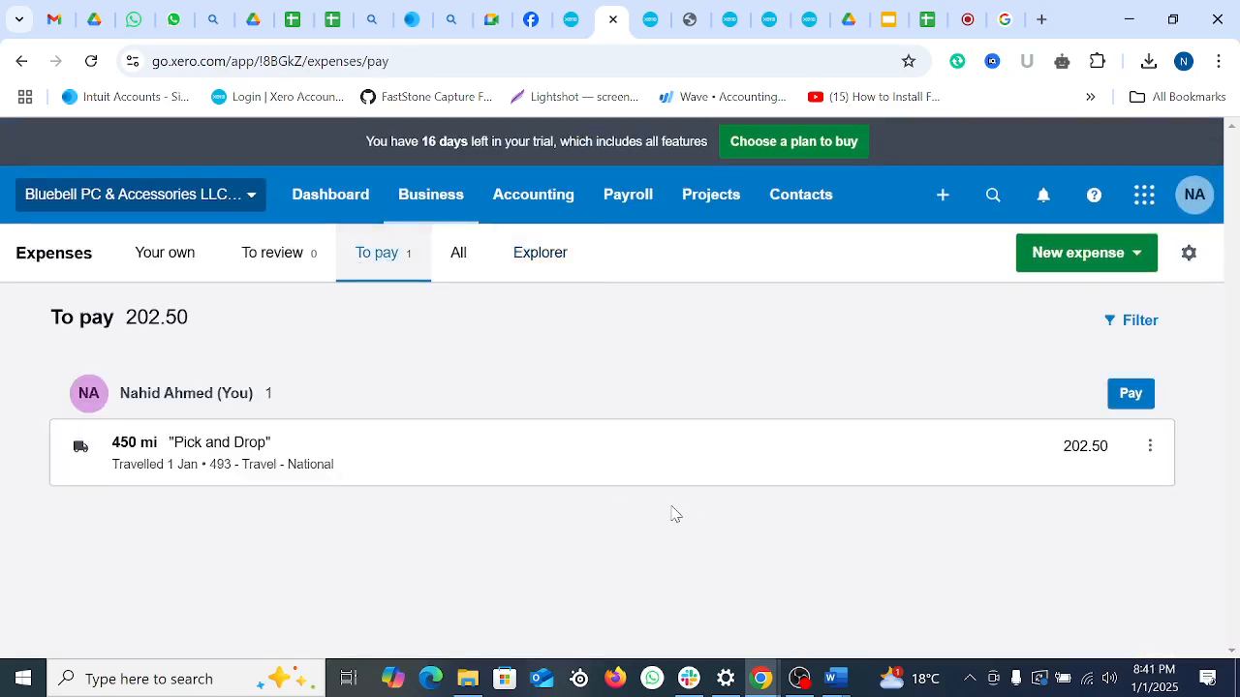
left_click(465, 275)
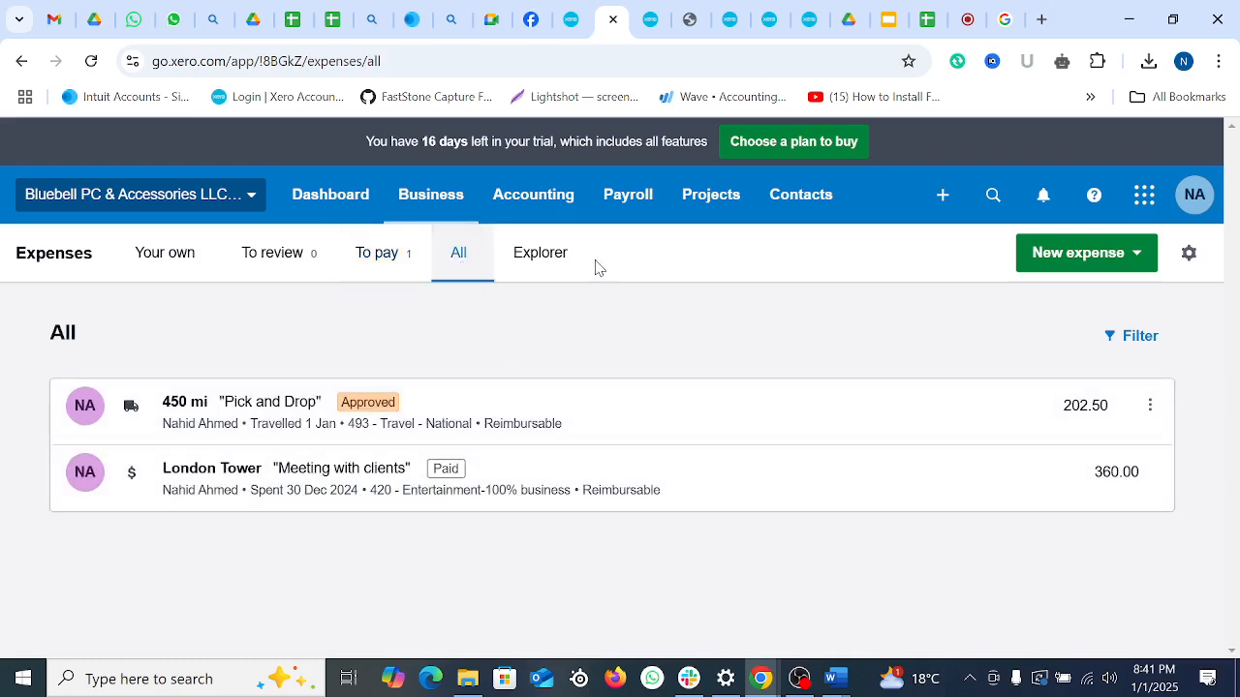
left_click(514, 194)
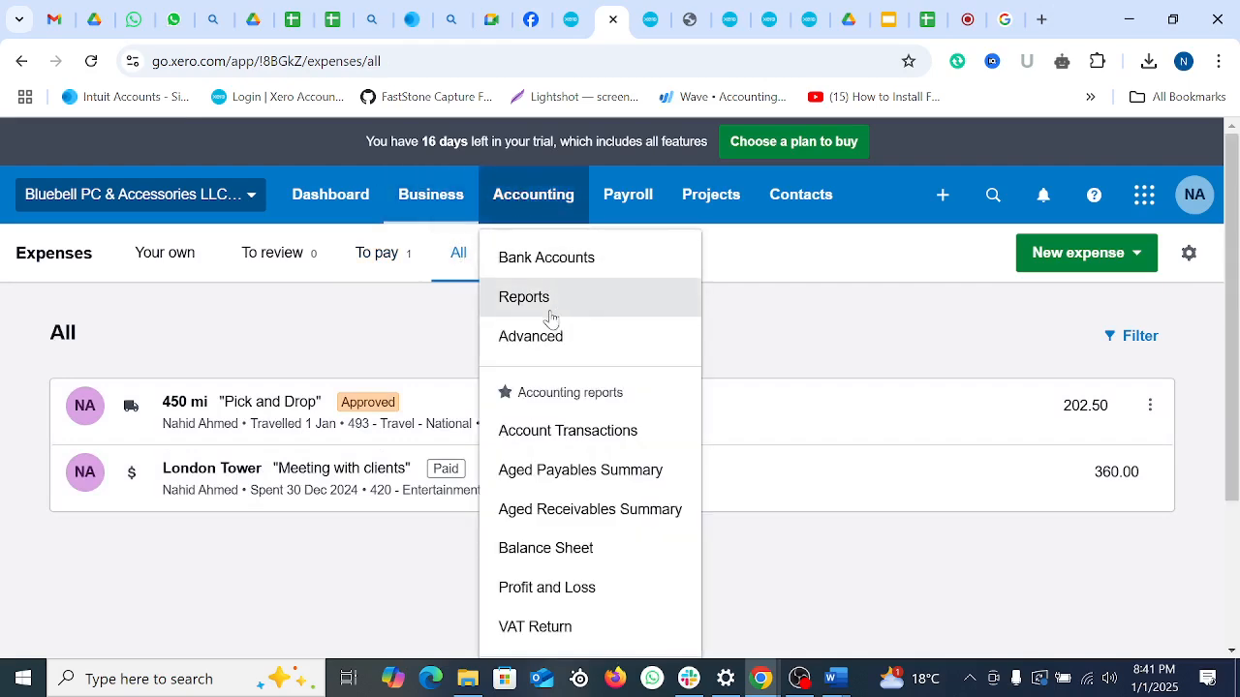
left_click(651, 19)
Step: Switch to the Profit and Loss report and refresh its figures
left_click(731, 19)
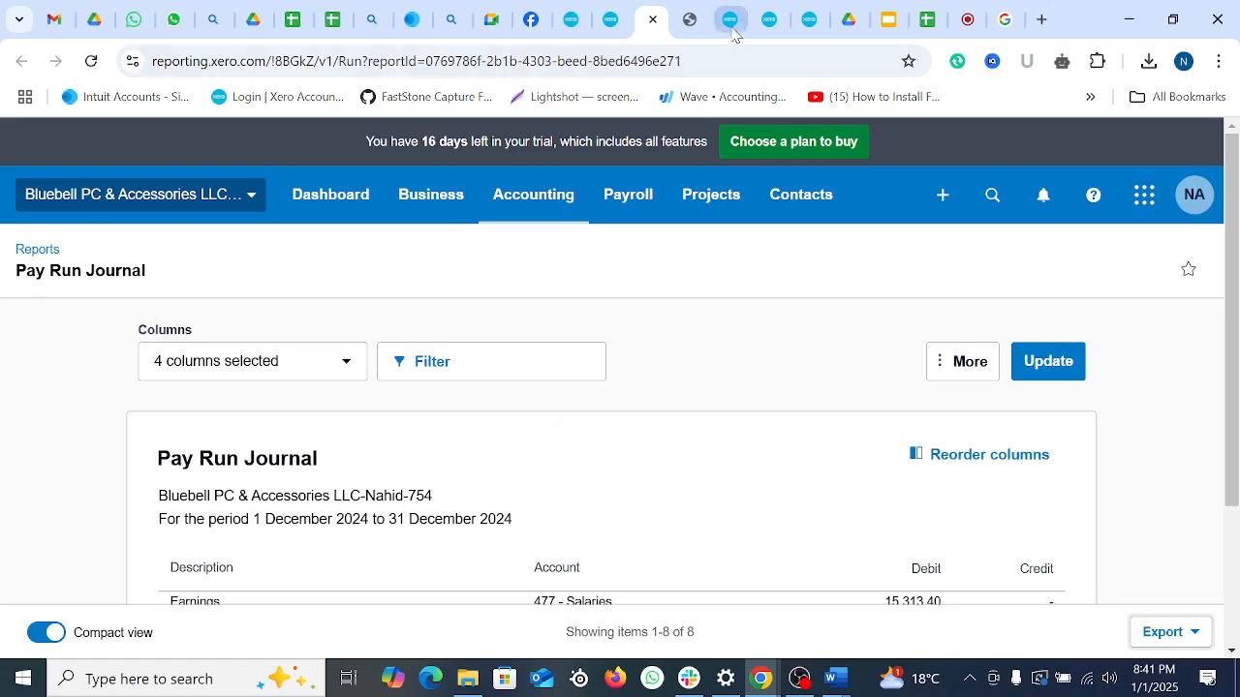
left_click(772, 19)
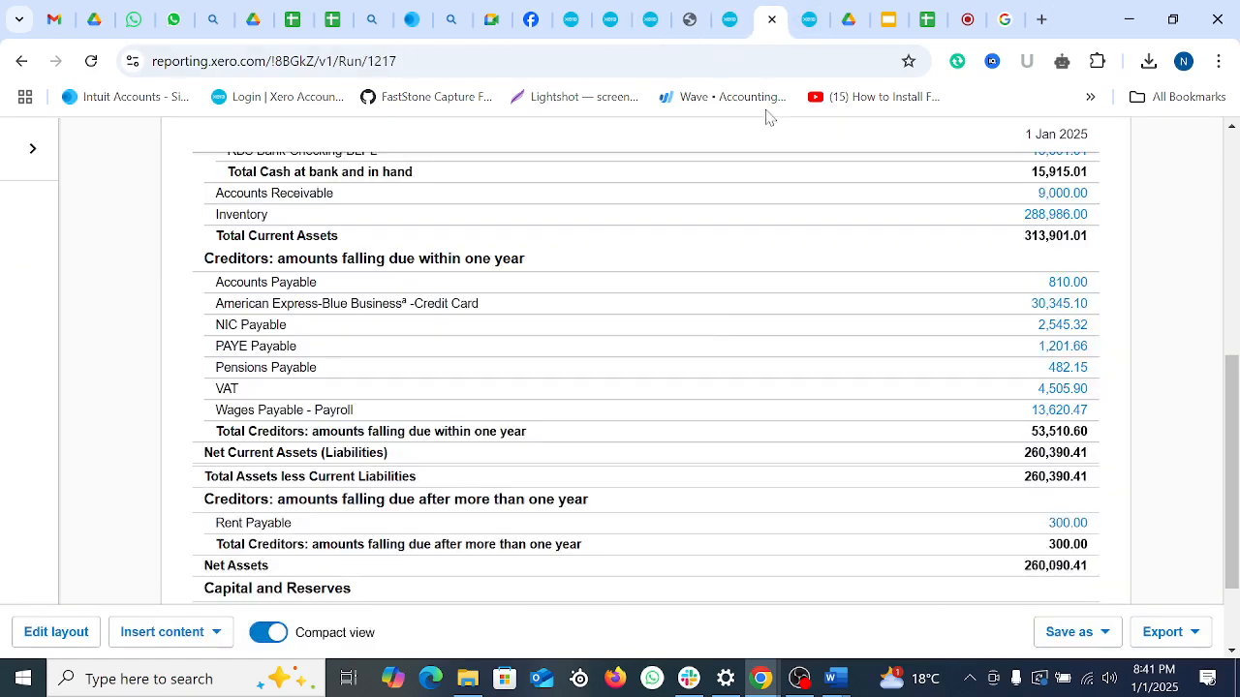
left_click(809, 21)
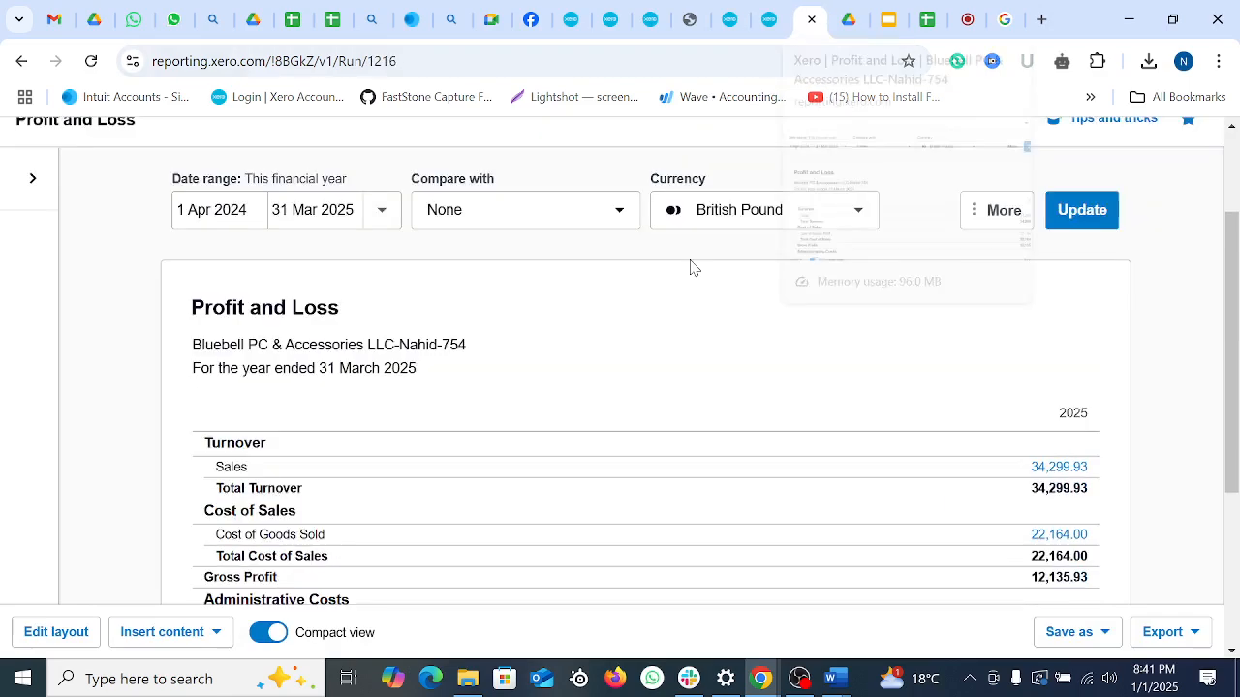
scroll(436, 416, "down", 4)
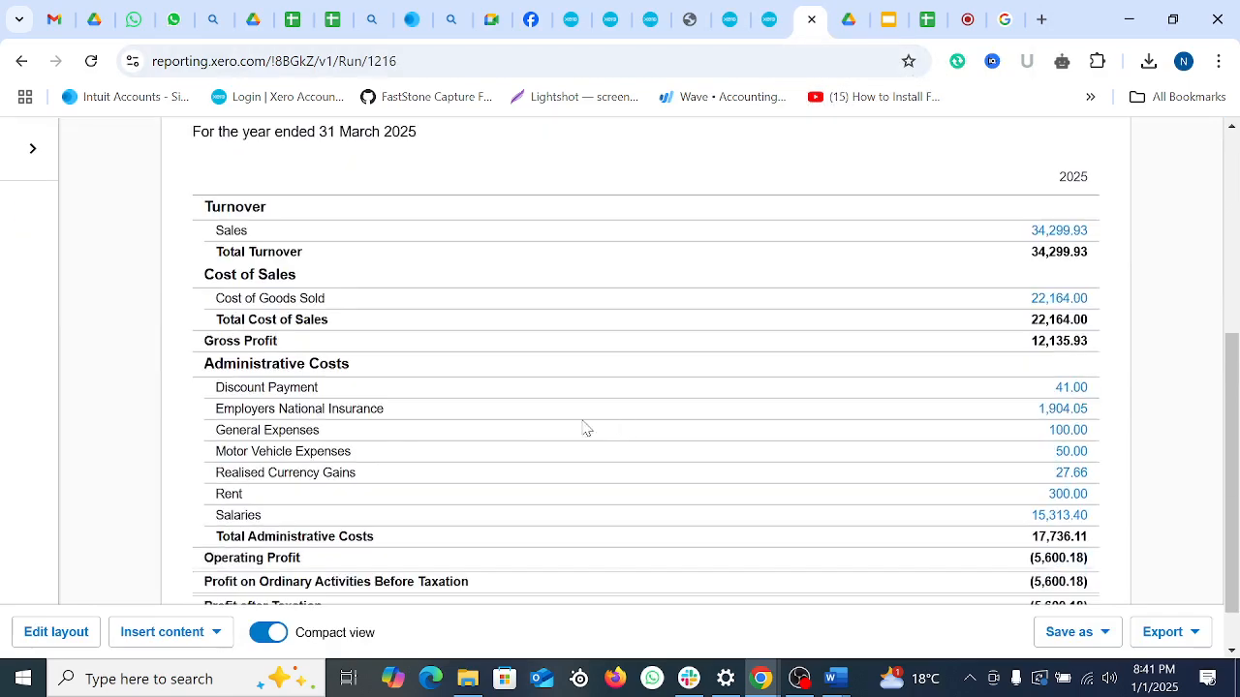
left_click(91, 61)
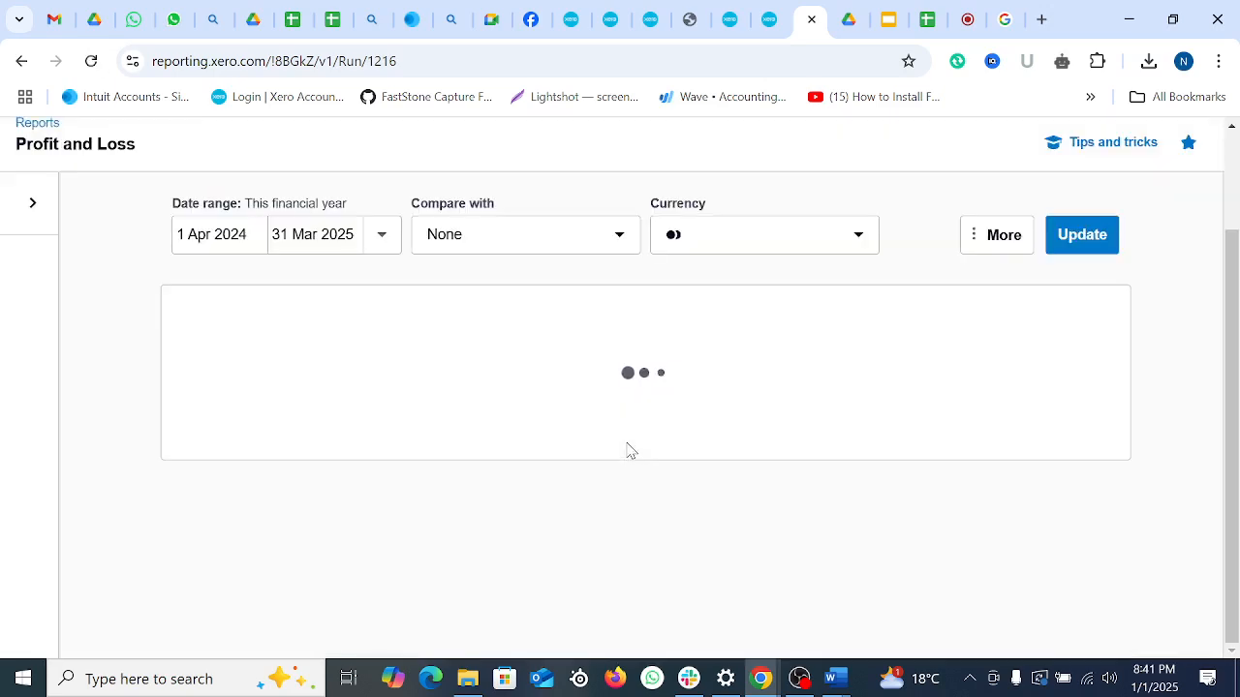
Step: Confirm Travel - National at 202.50 under Administrative Costs, totalling 18,238.61
scroll(634, 441, "down", 2)
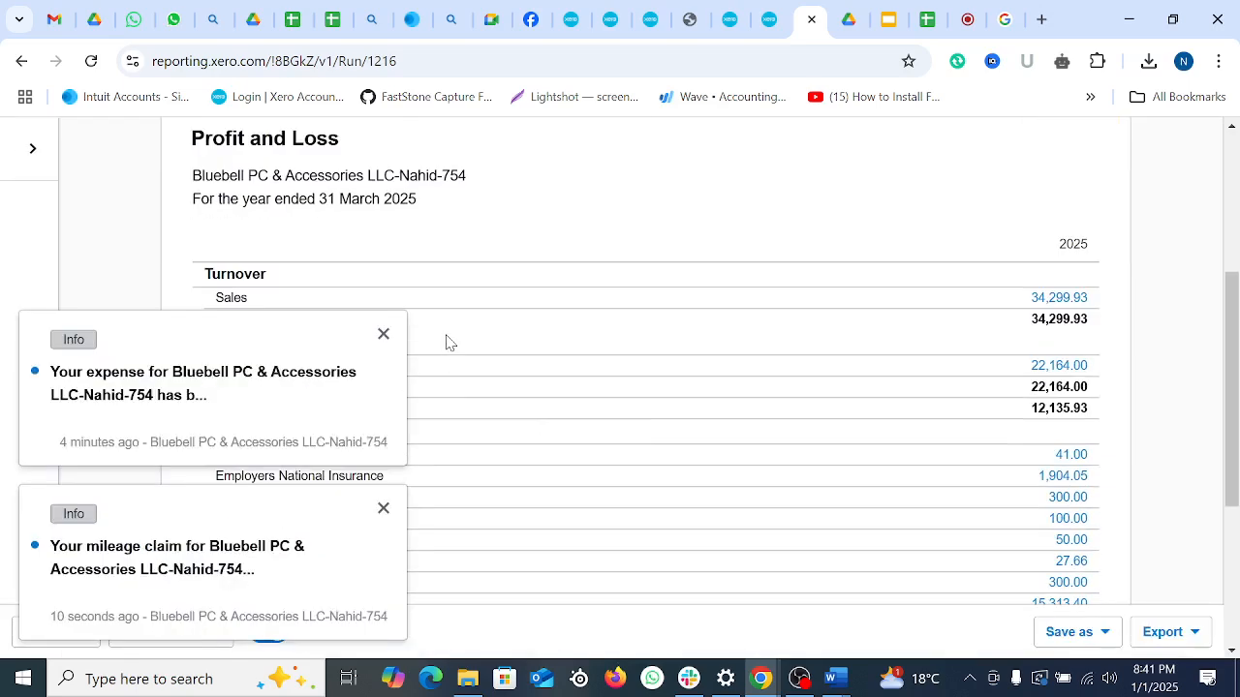
left_click(382, 339)
left_click(385, 506)
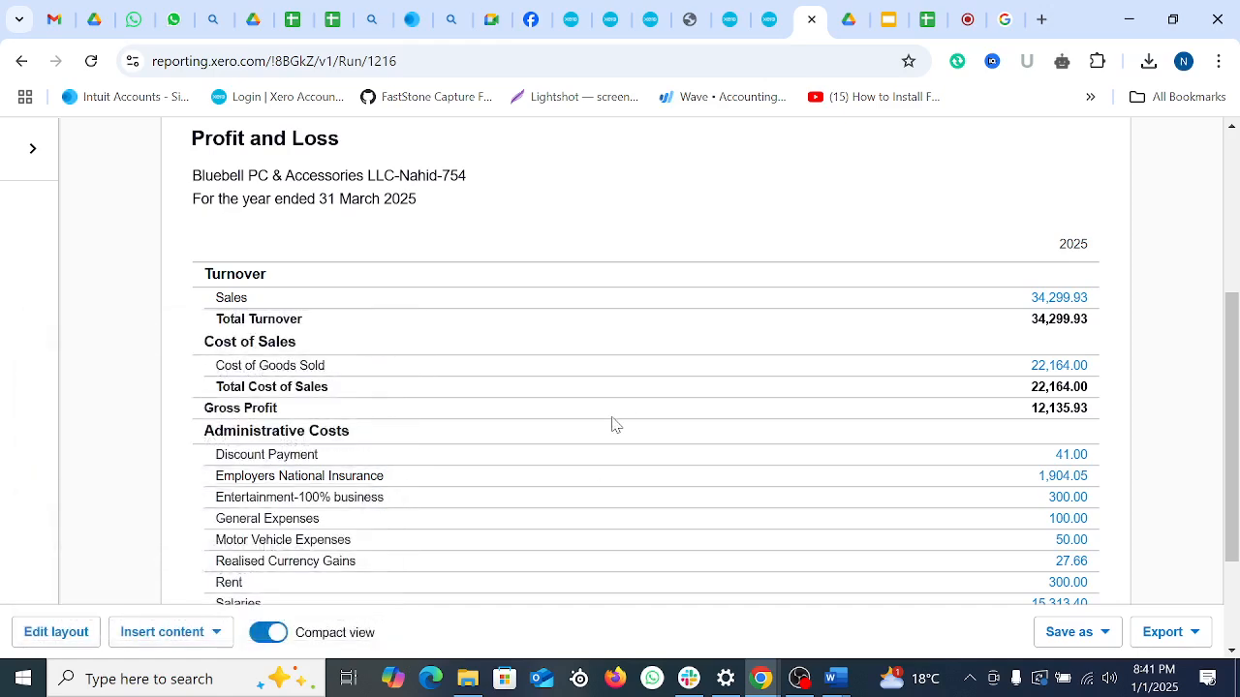
scroll(620, 411, "down", 2)
scroll(624, 408, "up", 1)
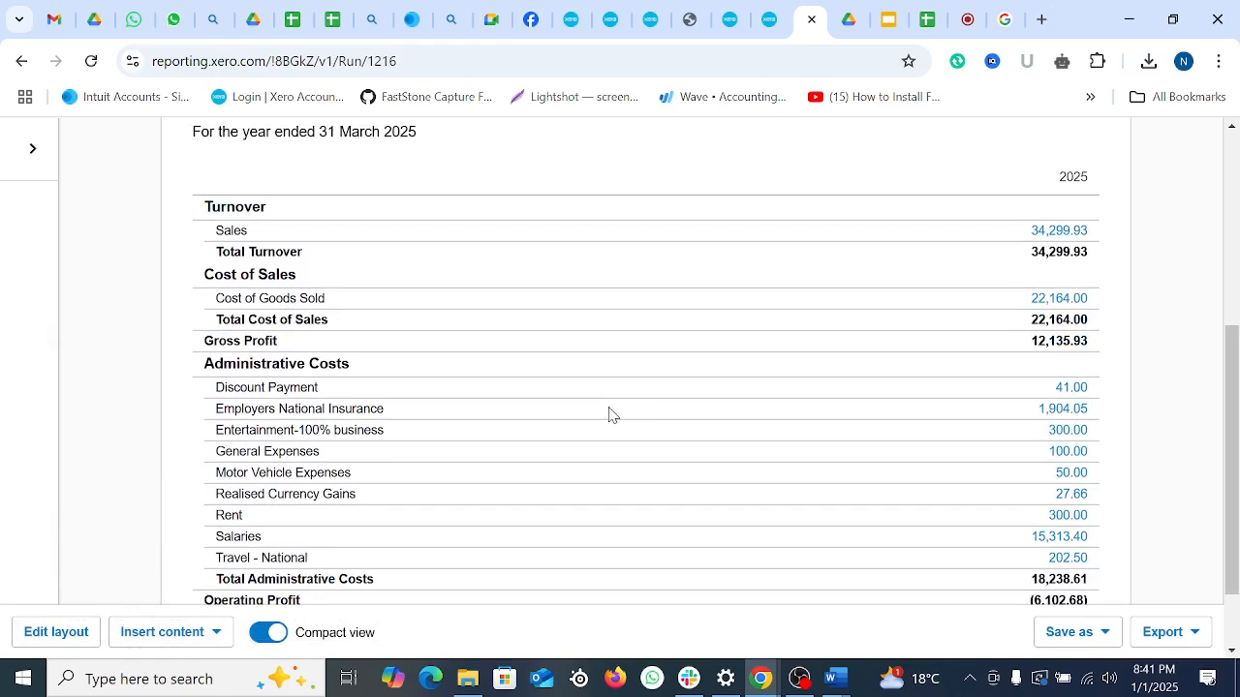
scroll(605, 405, "down", 1)
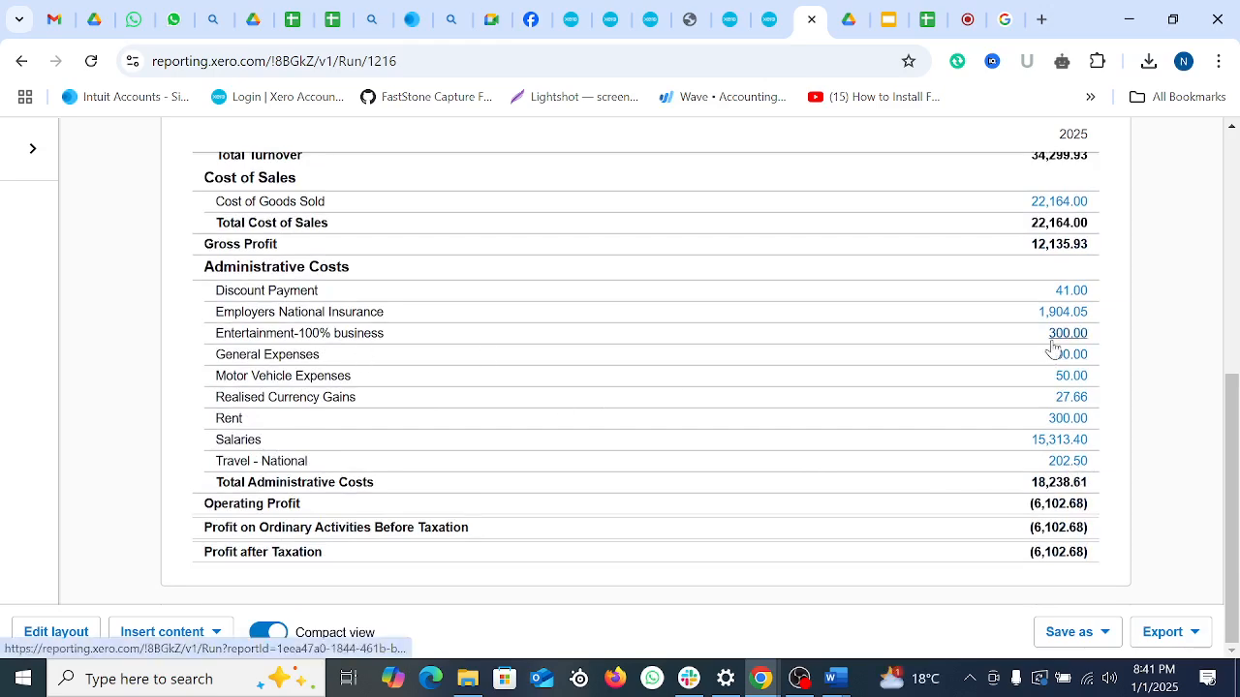
scroll(591, 440, "up", 5)
left_click(770, 19)
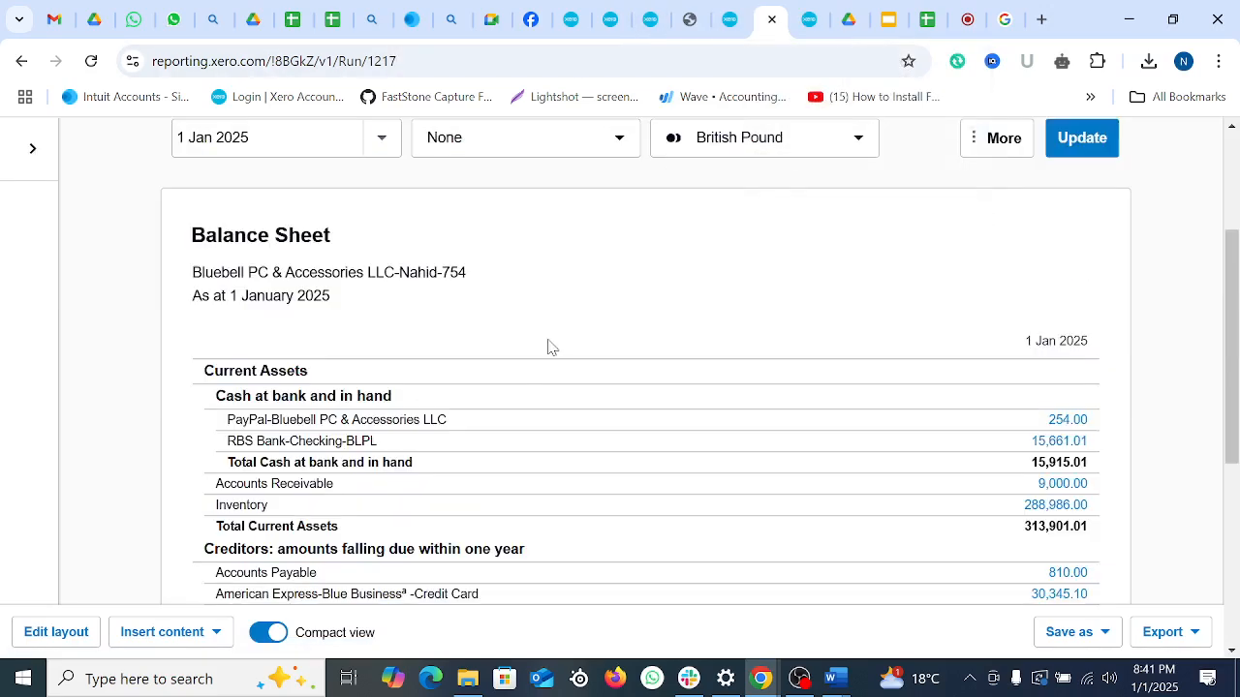
Step: Refresh the Balance Sheet and open the transactions behind Accounts Payable of 1,372.50
left_click(91, 62)
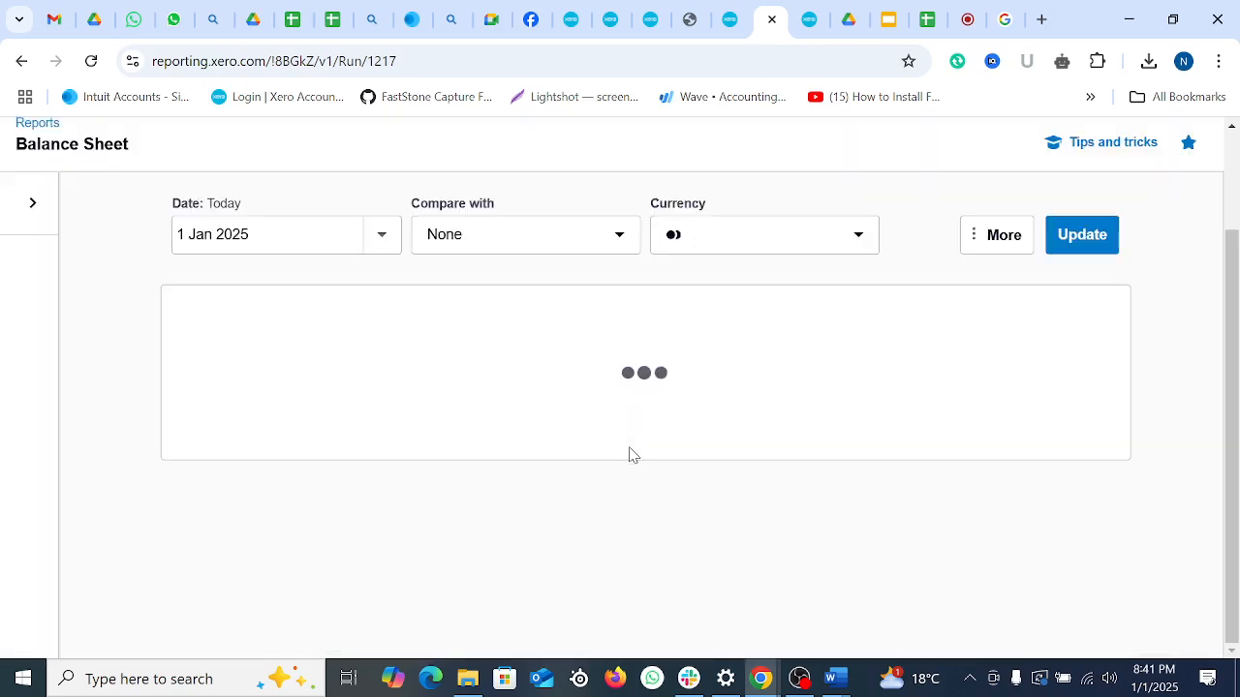
scroll(431, 457, "down", 3)
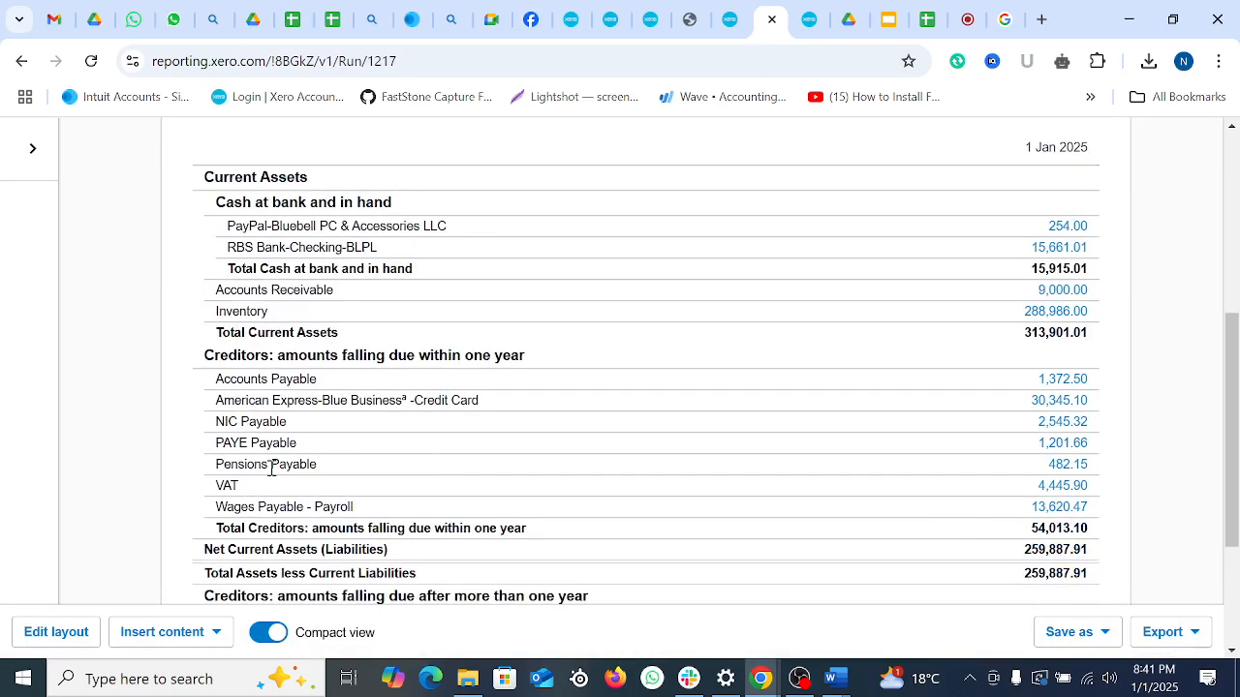
left_click(1056, 382)
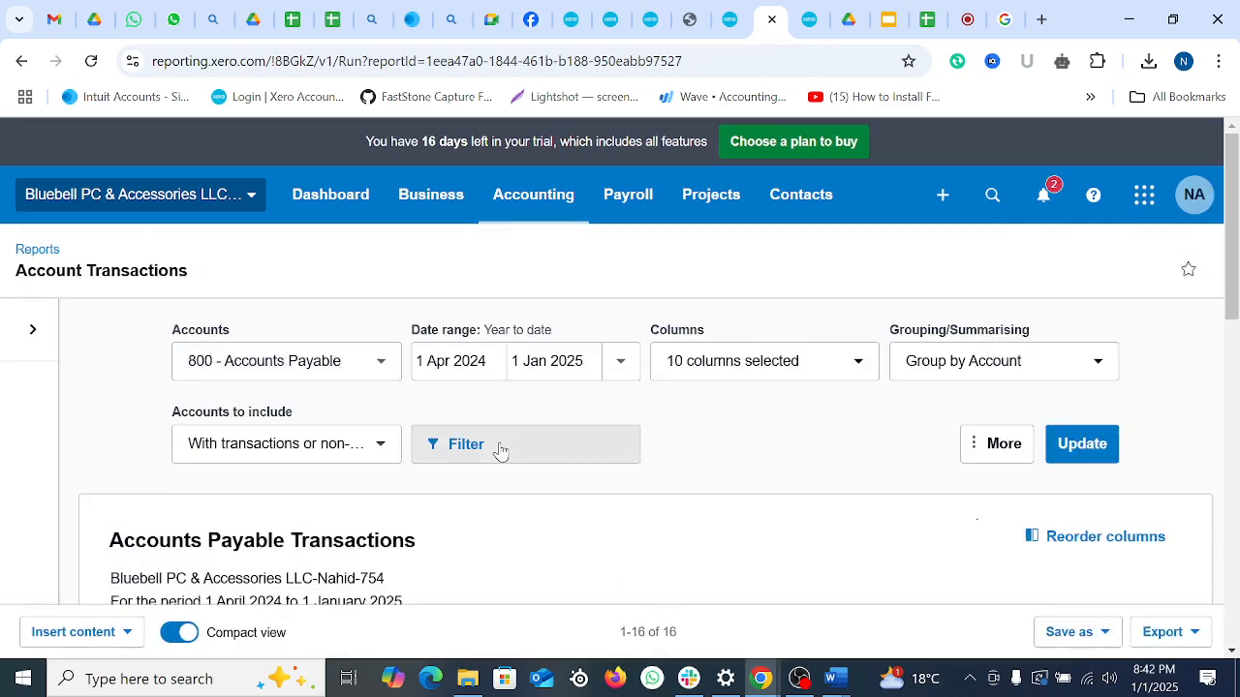
Step: Find the 1 Jan 2025 202.50 expense claim in Accounts Payable, then bring OBS Studio forward
scroll(523, 445, "down", 4)
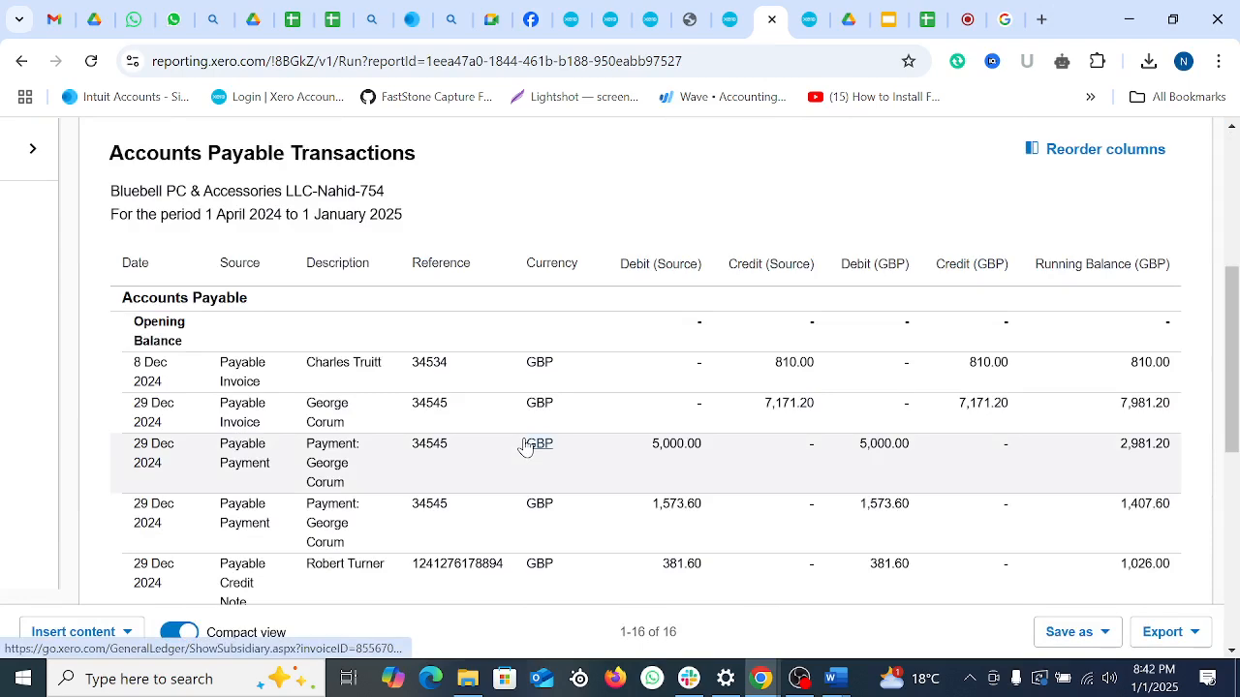
scroll(524, 447, "down", 1)
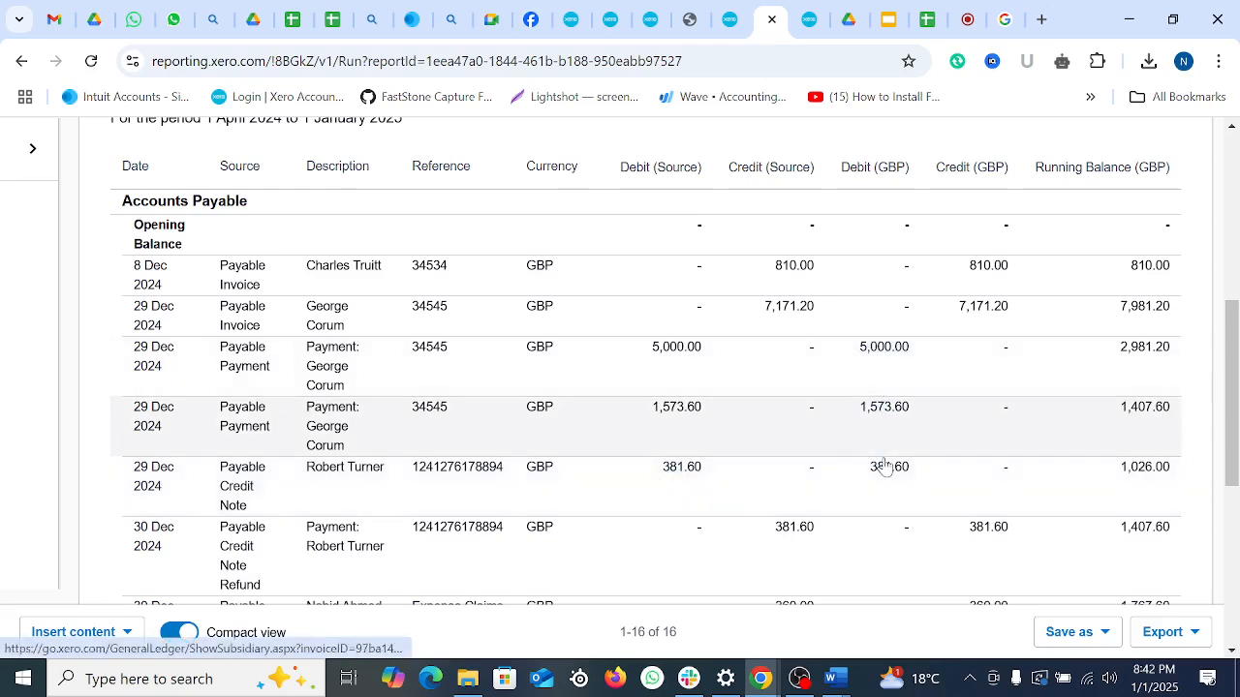
scroll(900, 539, "down", 2)
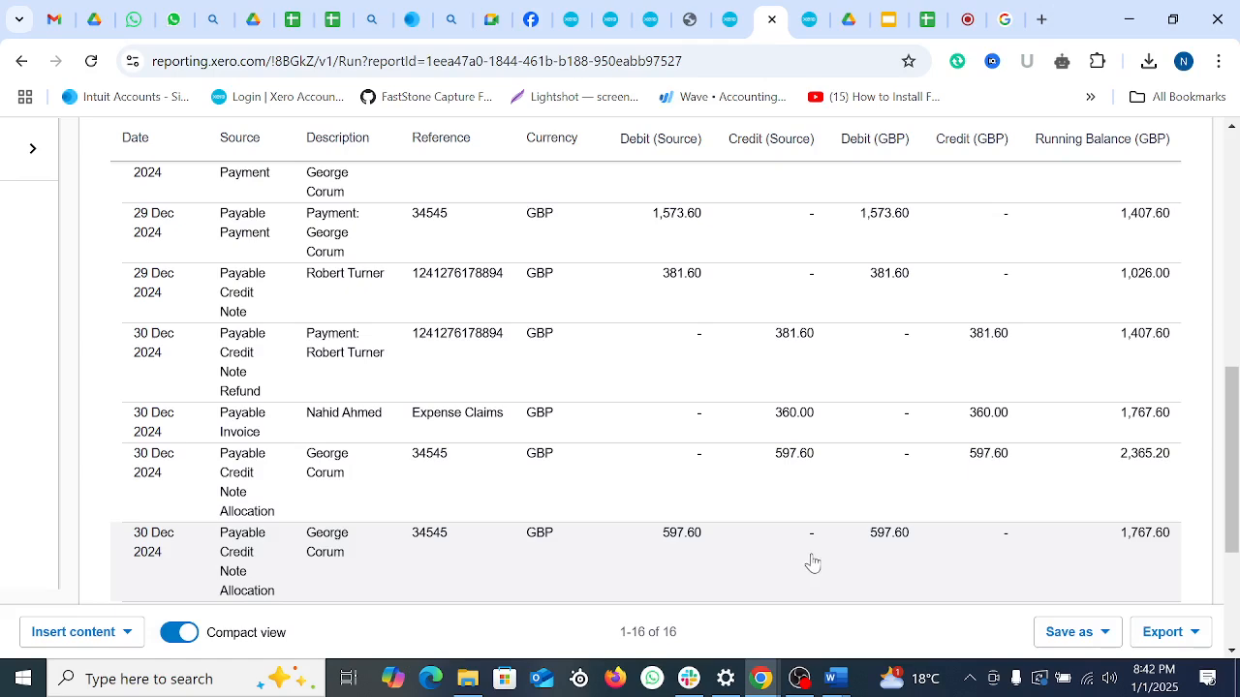
scroll(813, 563, "down", 2)
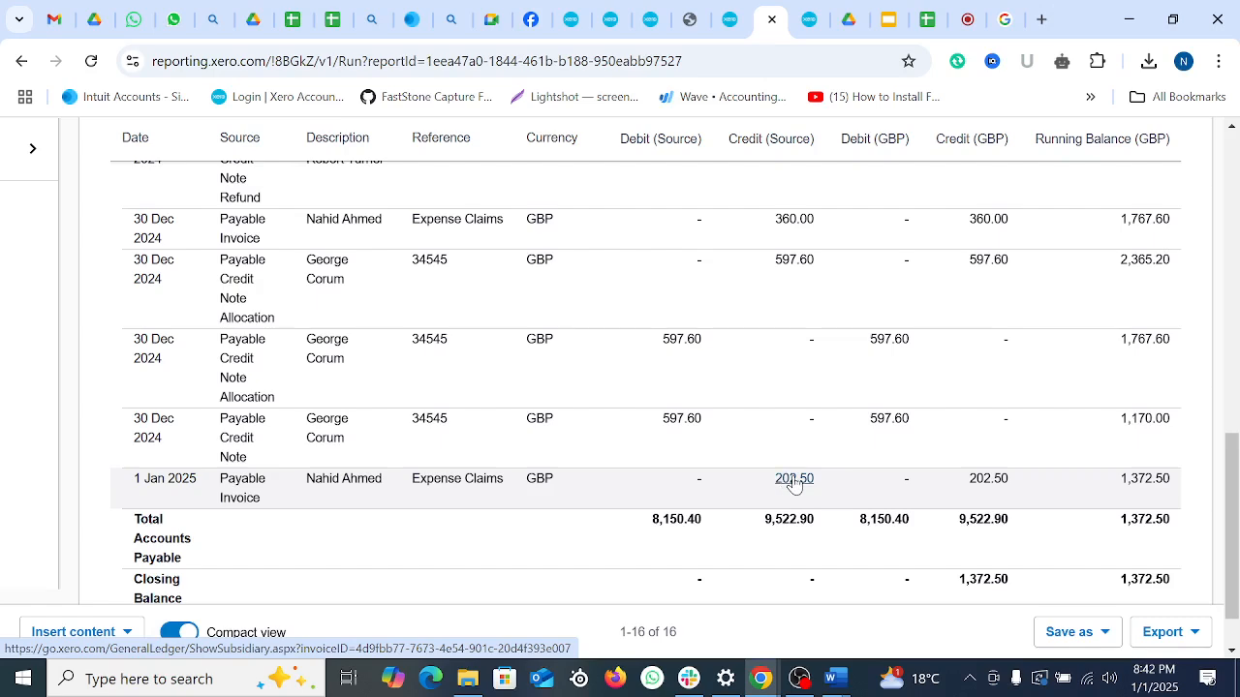
scroll(794, 482, "up", 15)
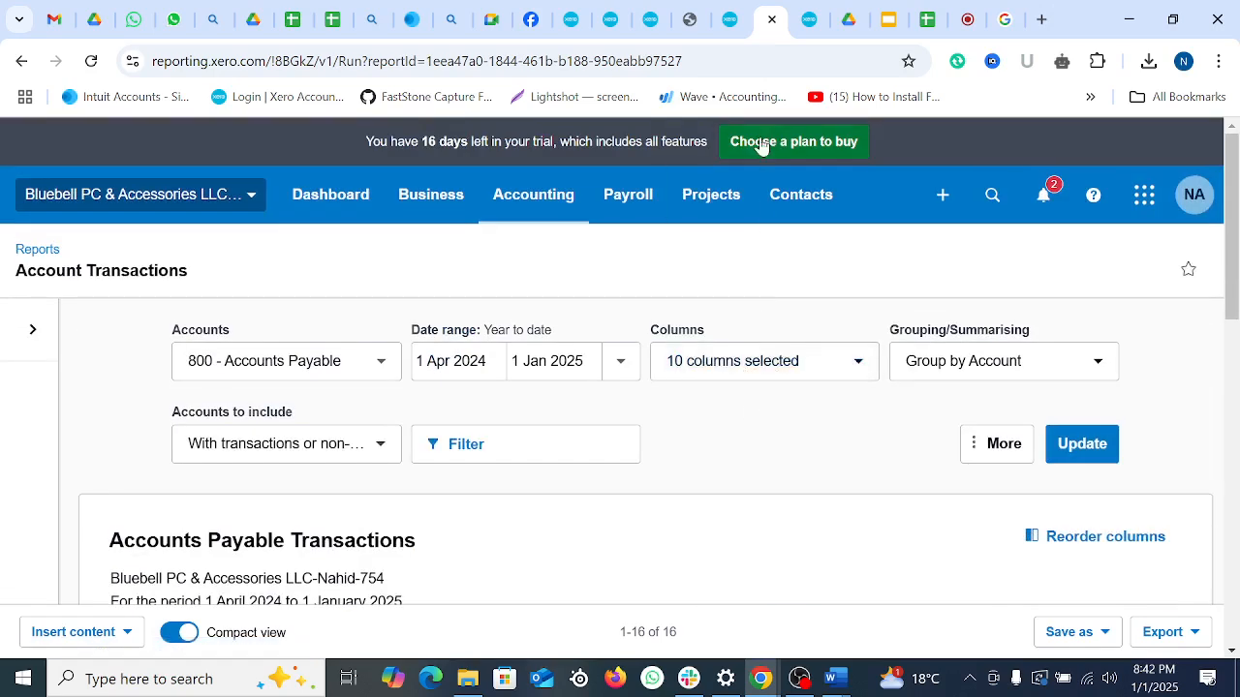
left_click(971, 20)
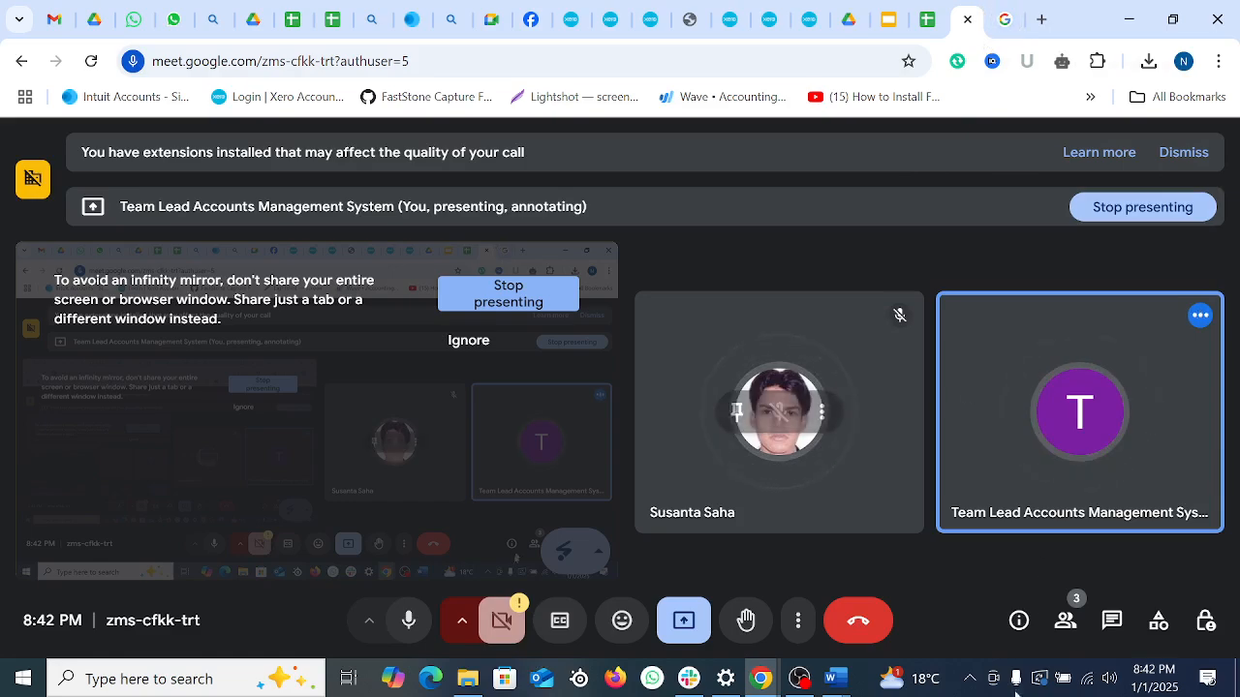
left_click(799, 678)
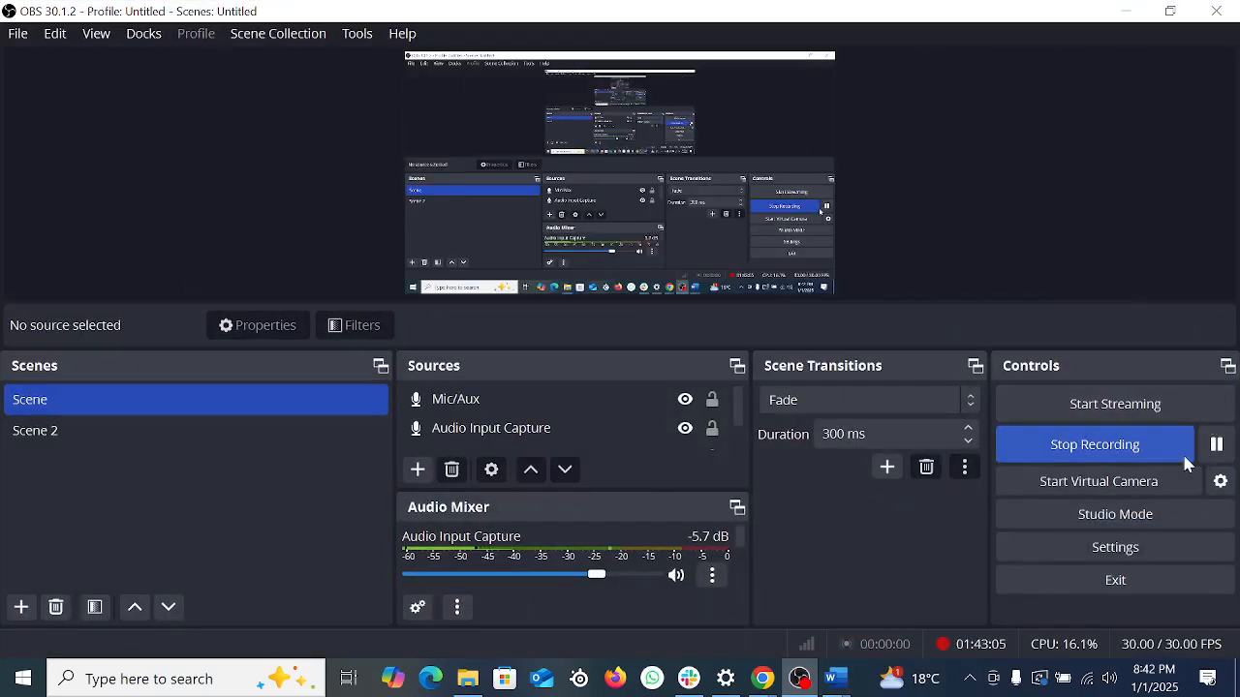